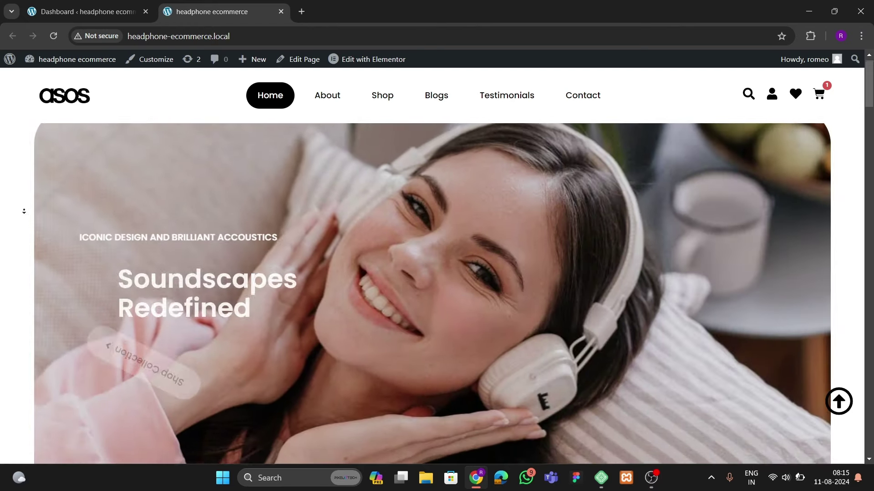
Scroll the live headphone store home page past the category carousel down to the footer
scroll(23, 221, "down", 4)
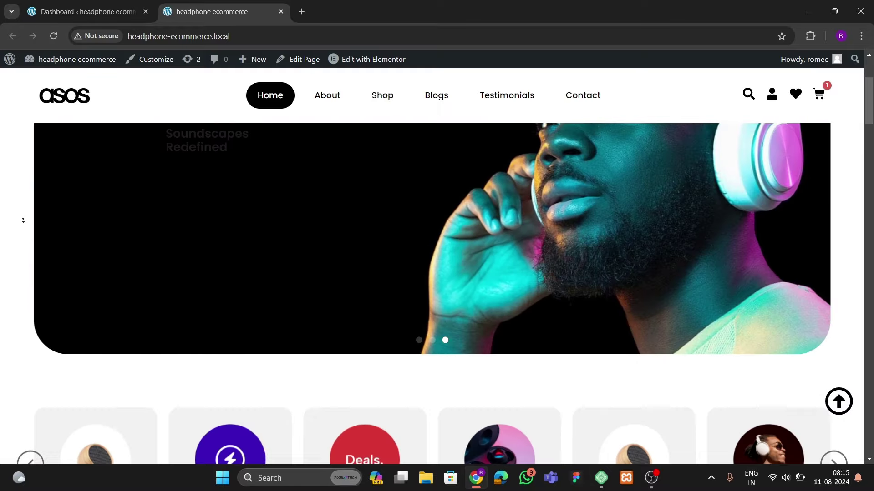
scroll(22, 224, "down", 5)
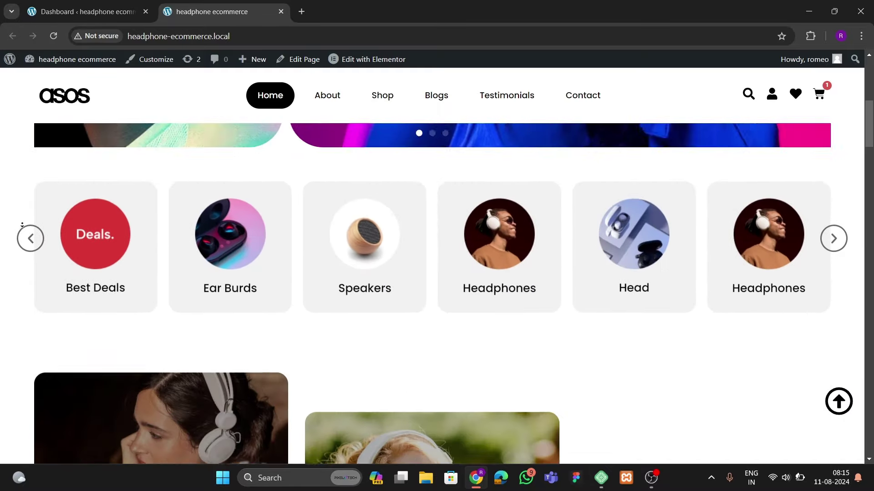
scroll(22, 225, "down", 5)
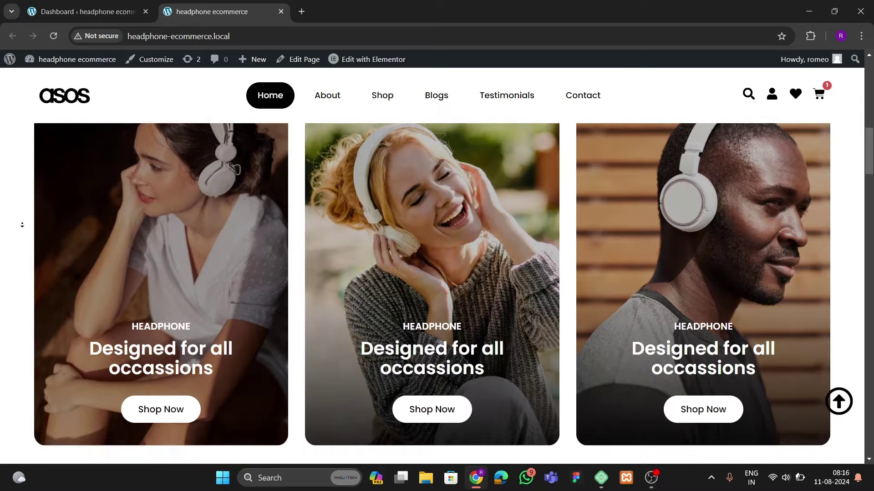
scroll(22, 225, "down", 5)
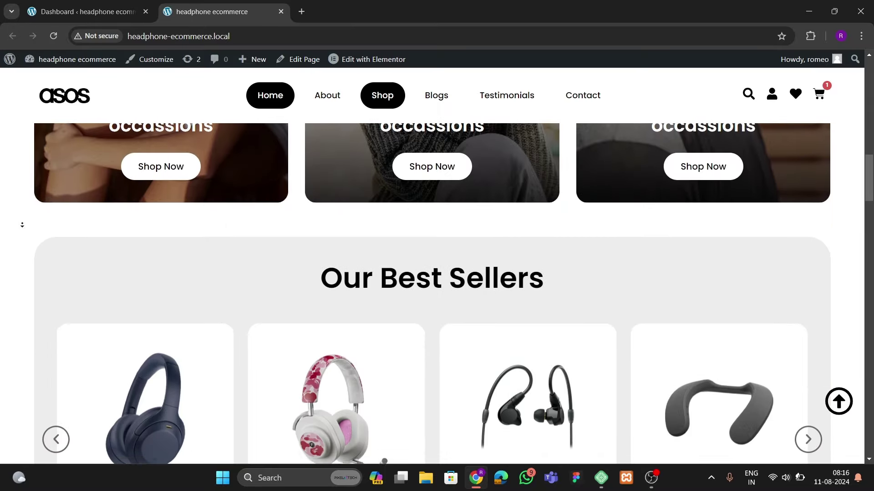
scroll(22, 225, "down", 5)
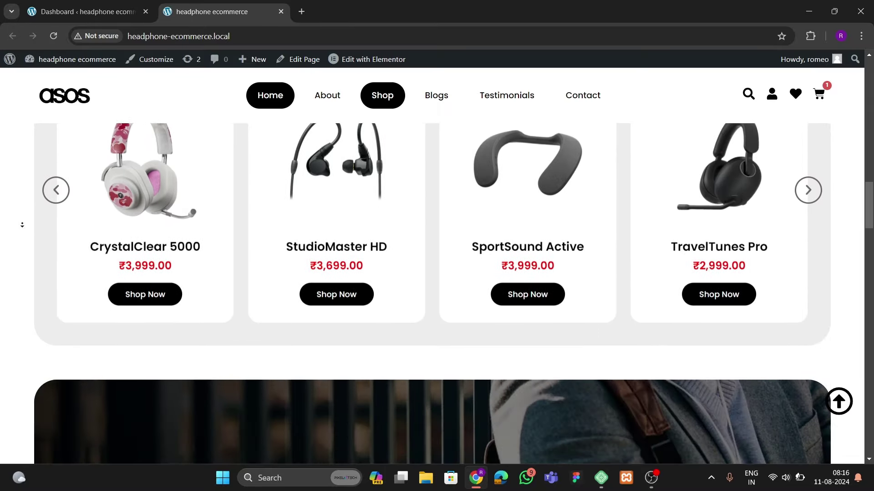
scroll(22, 224, "down", 5)
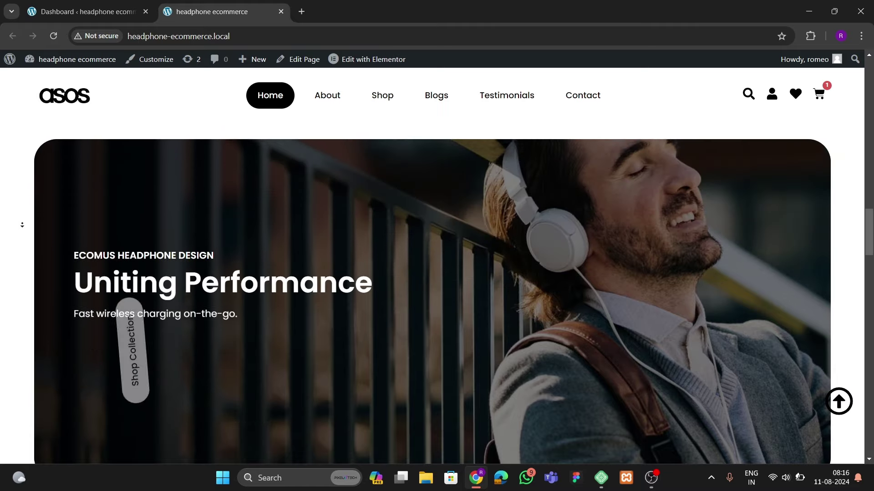
scroll(22, 227, "down", 6)
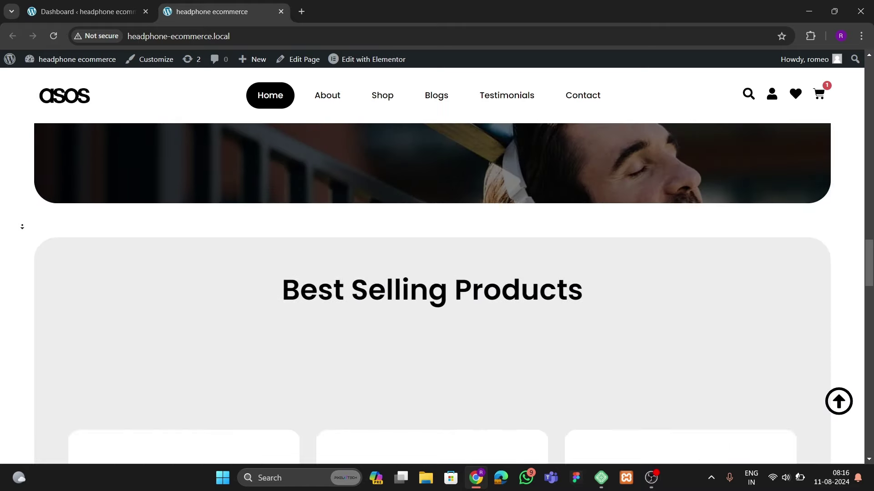
scroll(22, 226, "down", 6)
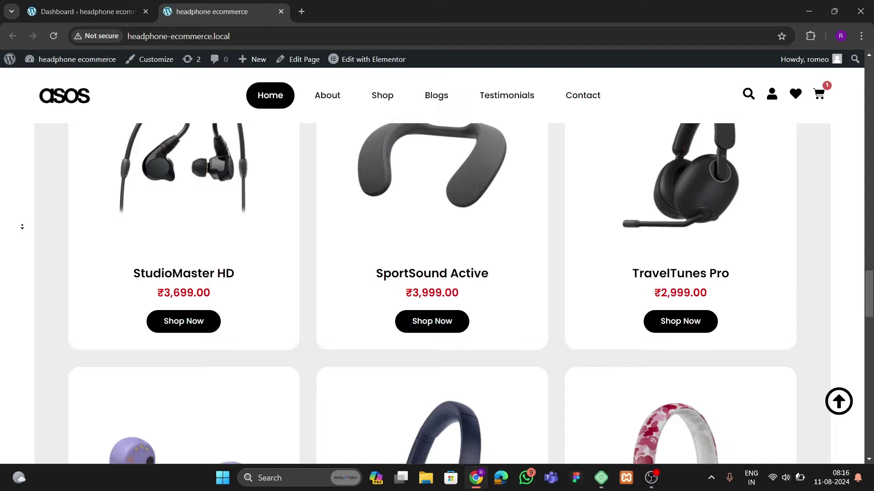
scroll(22, 227, "down", 6)
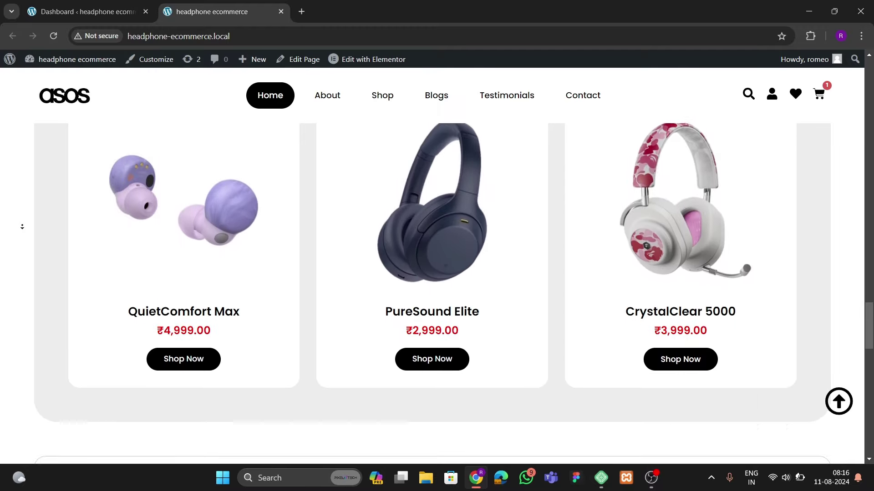
scroll(22, 227, "down", 6)
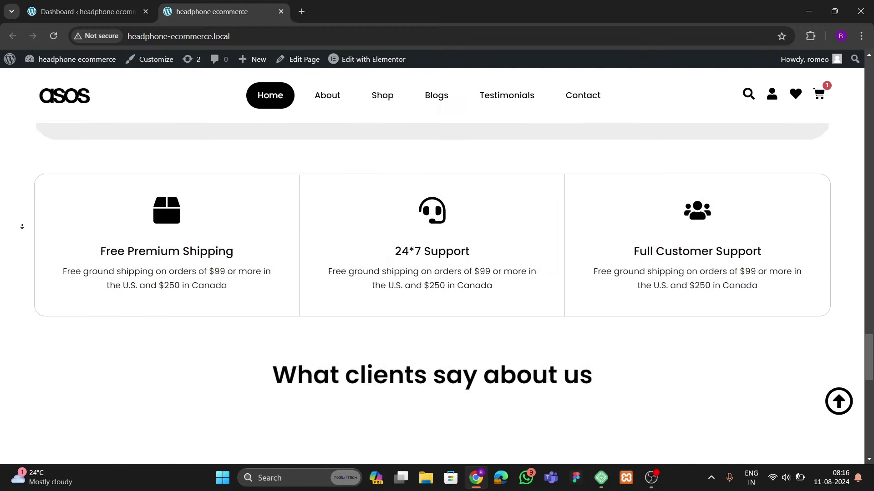
scroll(21, 227, "down", 6)
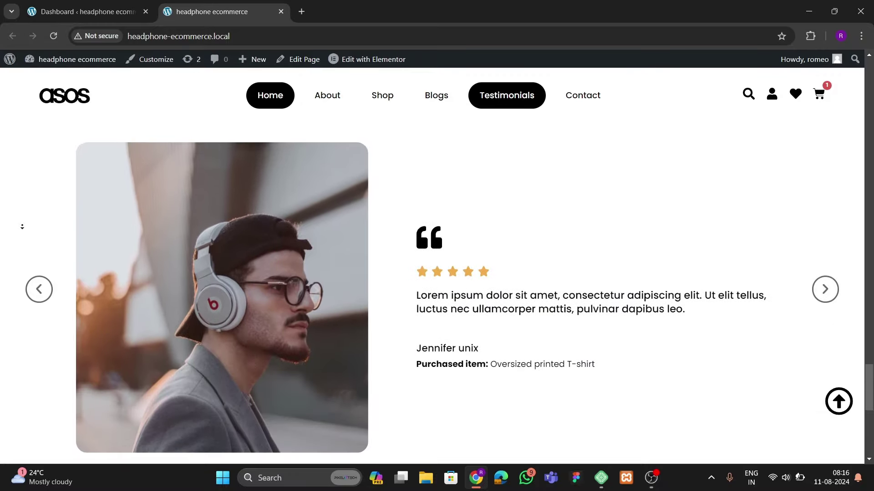
scroll(21, 226, "down", 6)
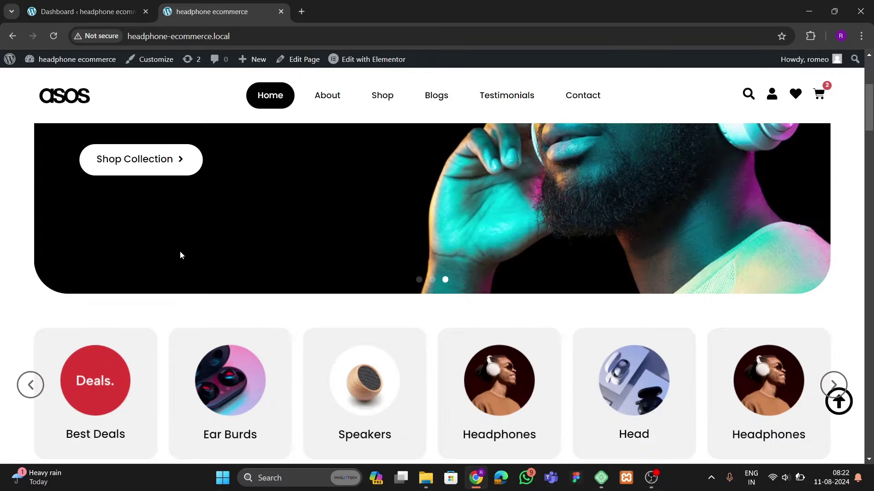
Return to the top of the home page and watch the hero slides cycle
scroll(179, 251, "up", 4)
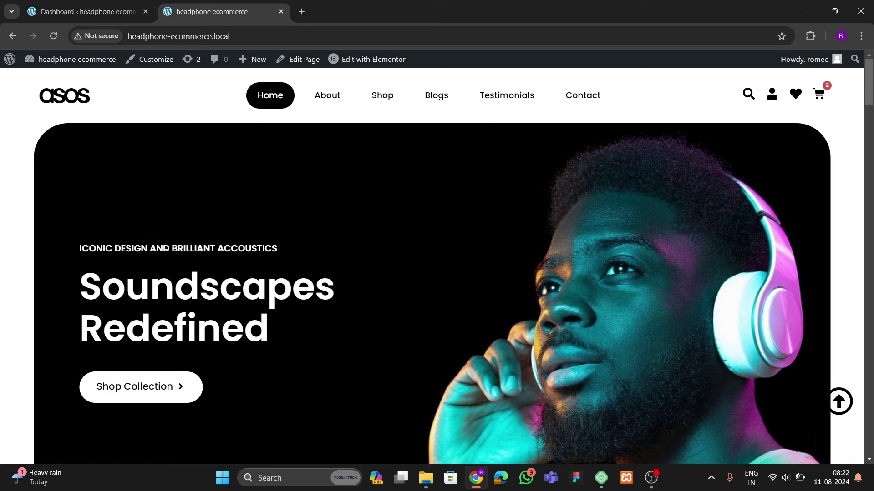
scroll(166, 315, "down", 2)
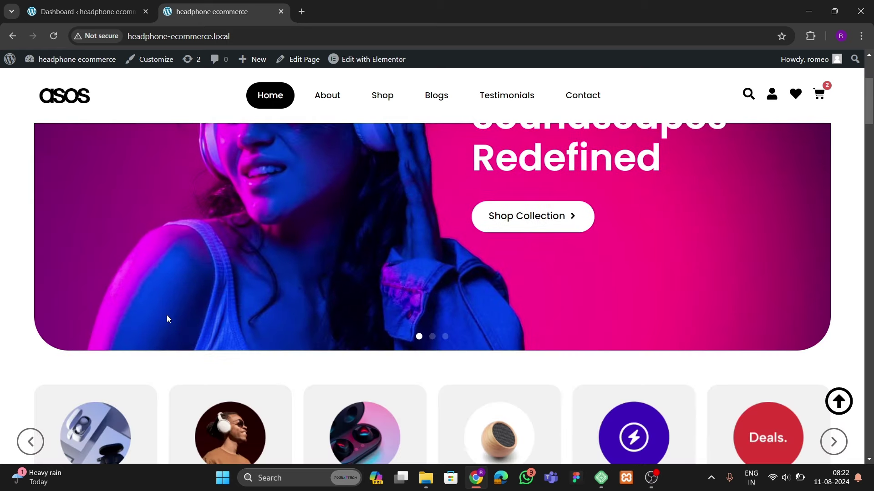
scroll(166, 315, "up", 2)
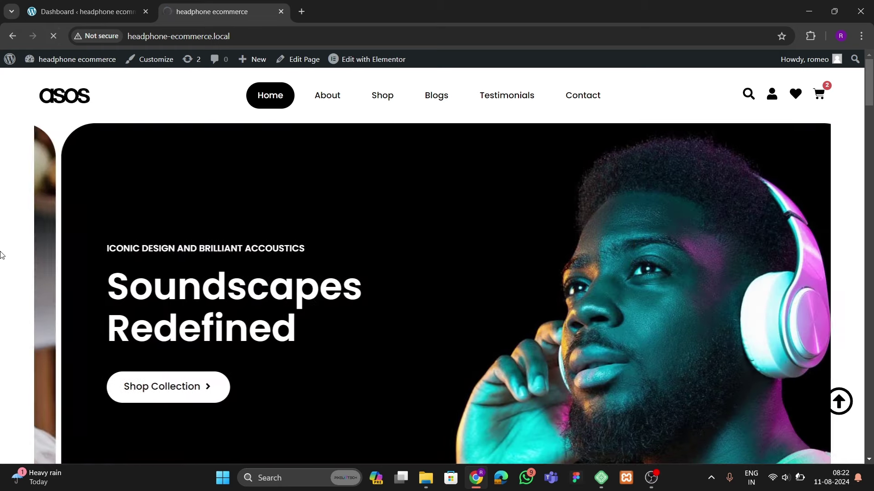
scroll(3, 309, "down", 4)
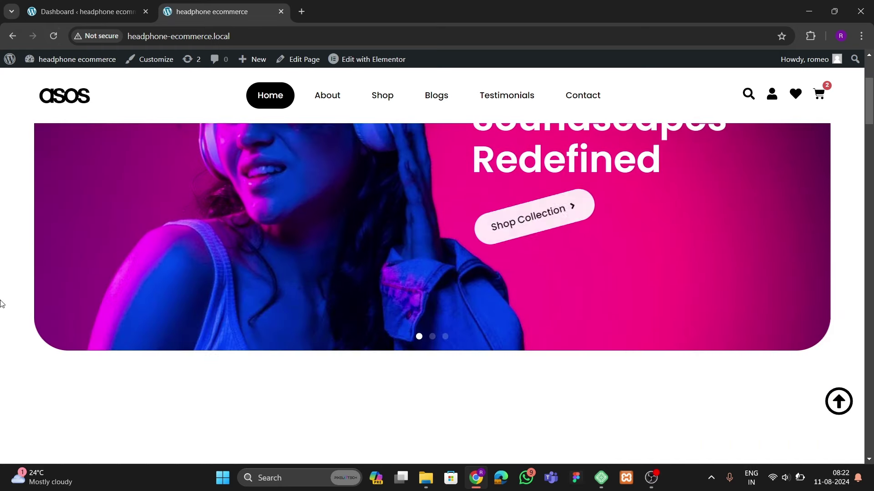
scroll(2, 309, "up", 4)
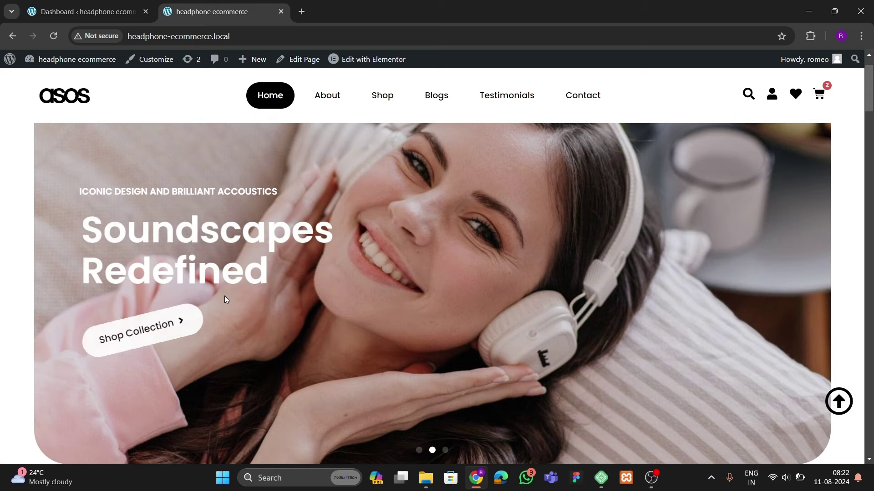
scroll(316, 318, "down", 8)
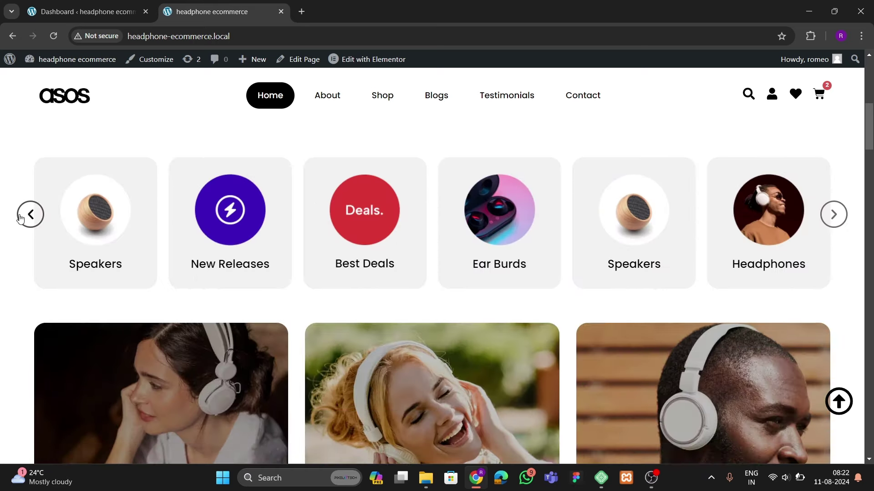
Page the category carousel forward three times to reveal more categories
left_click(23, 216)
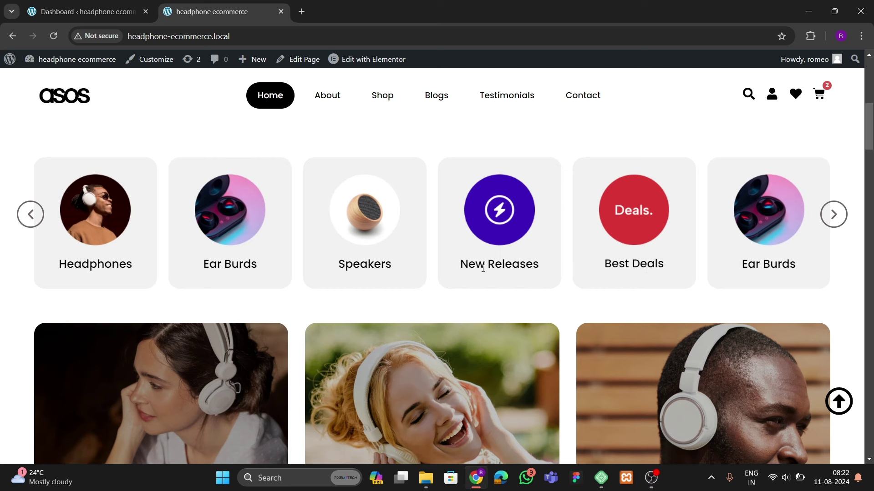
left_click(834, 215)
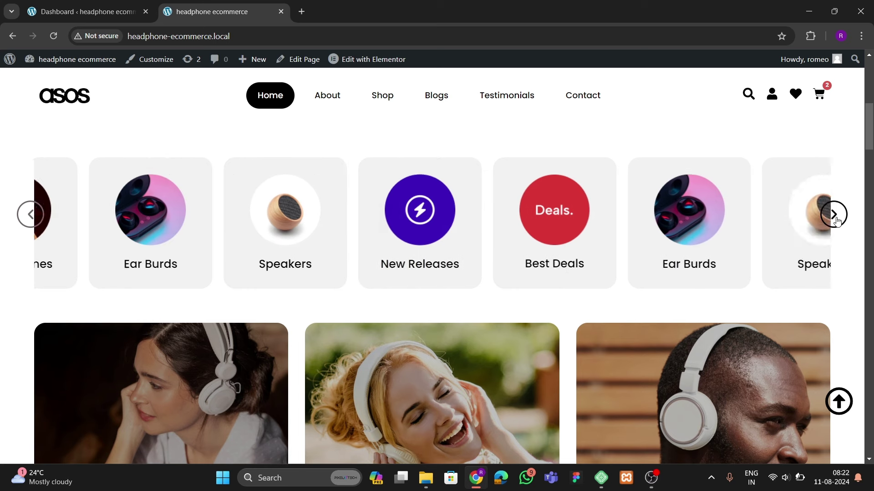
left_click(834, 214)
scroll(340, 258, "down", 4)
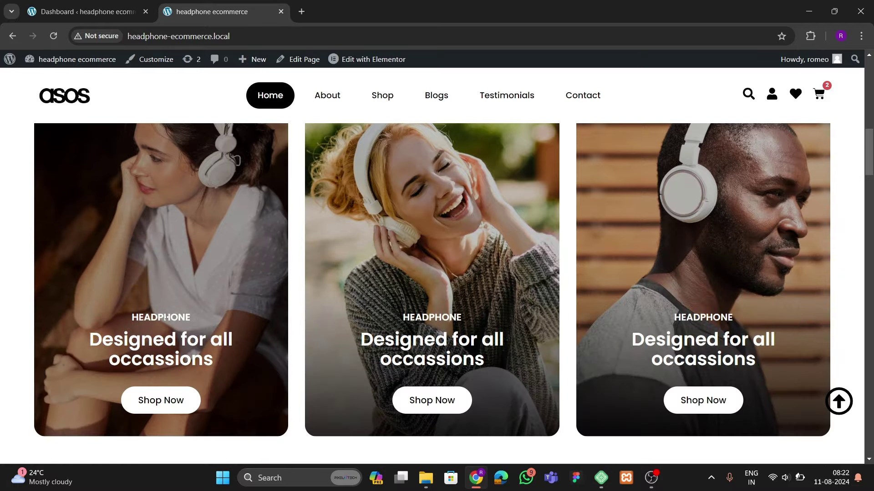
Scroll to Our Best Sellers and slide its carousel to other headphones like StudioMaster HD (₹3,699.00)
scroll(214, 324, "down", 1)
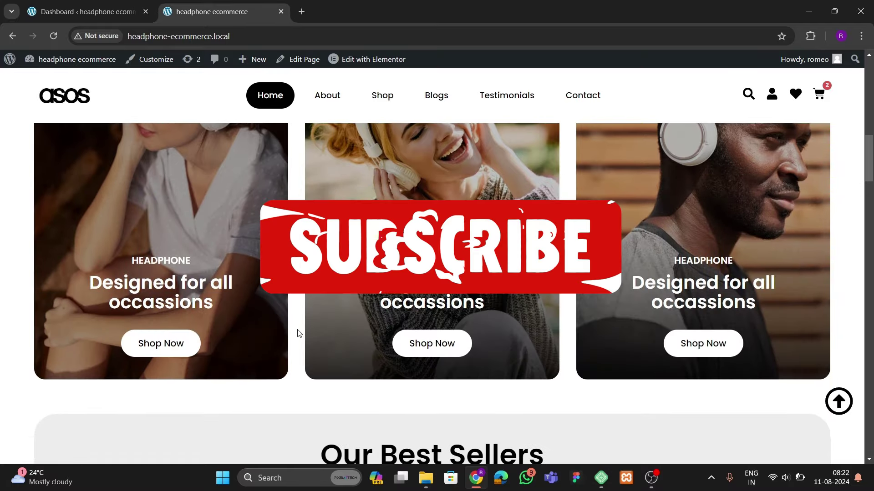
scroll(297, 331, "down", 4)
scroll(296, 329, "up", 3)
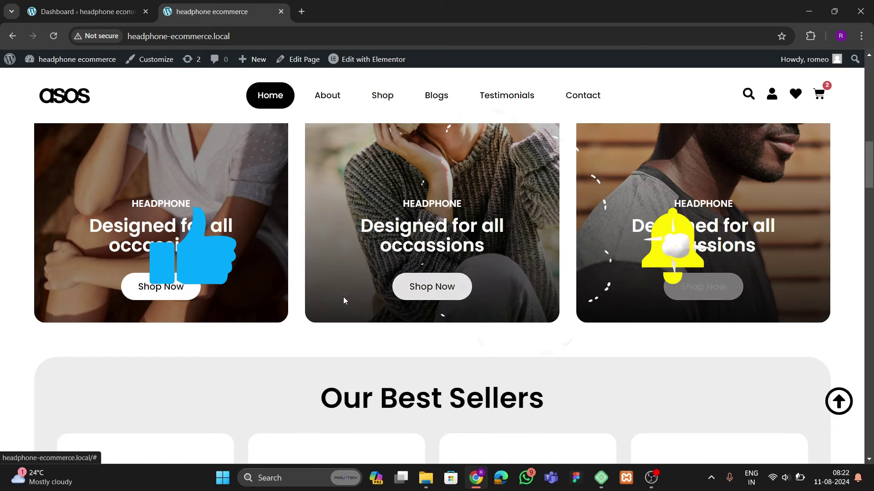
scroll(318, 298, "up", 7)
scroll(317, 298, "down", 4)
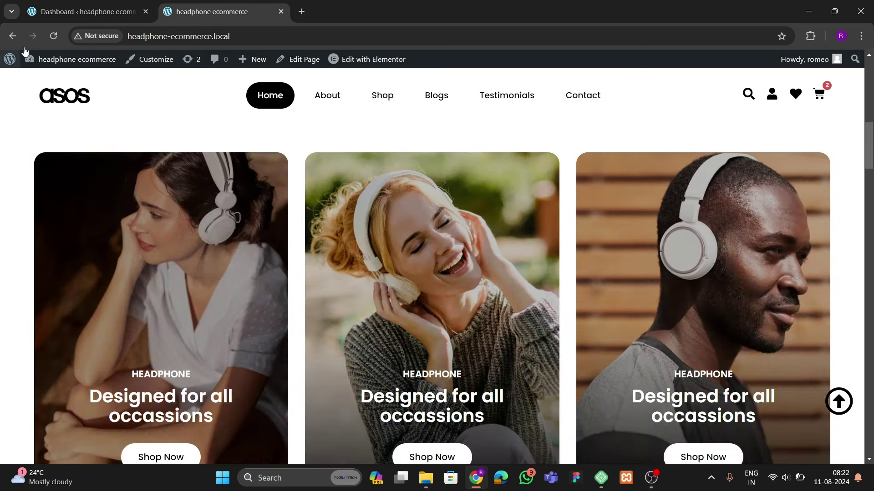
scroll(127, 228, "up", 4)
scroll(121, 259, "down", 7)
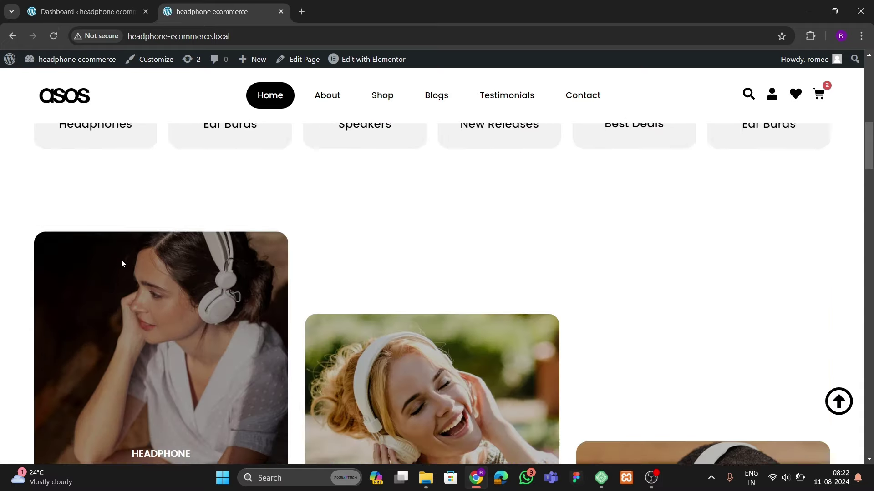
scroll(156, 263, "down", 3)
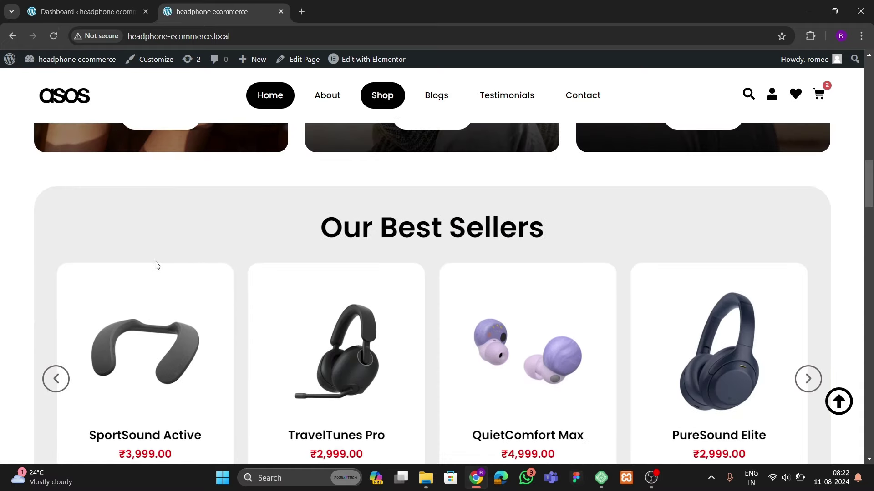
scroll(150, 291, "down", 1)
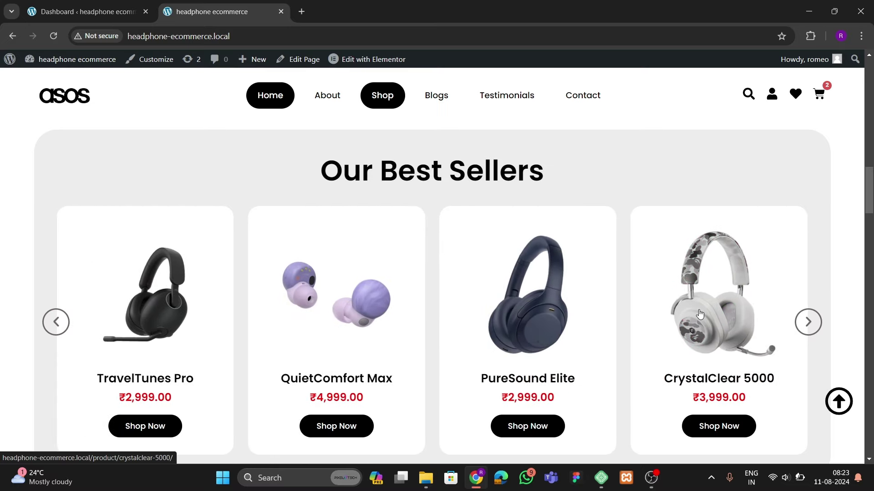
left_click(808, 322)
scroll(520, 316, "down", 3)
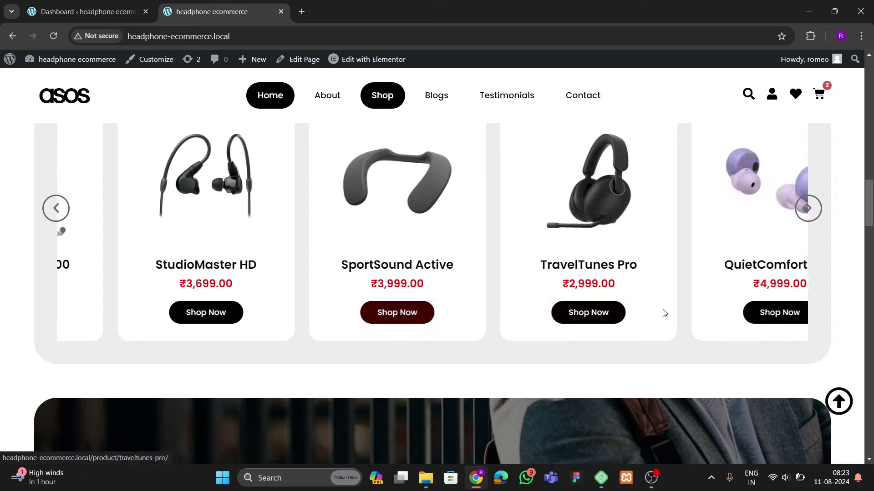
Scroll past the six-item Best Selling Products grid to the shipping and support feature boxes
scroll(283, 288, "down", 5)
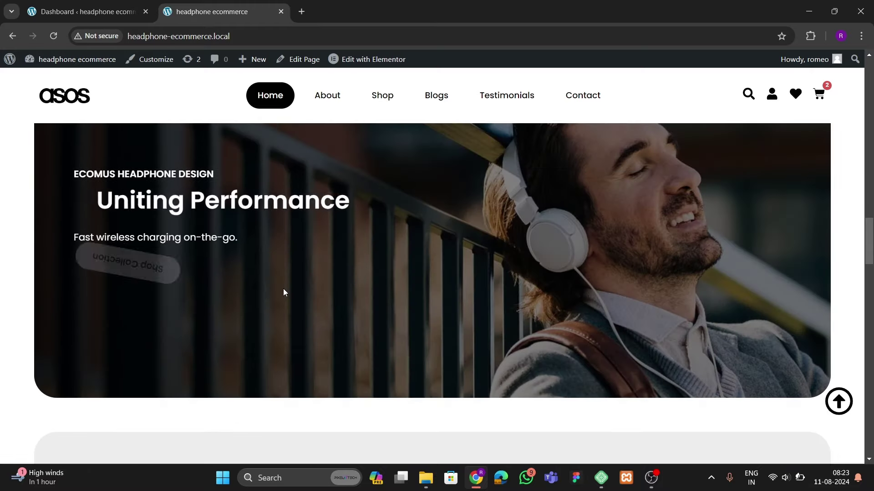
scroll(286, 301, "up", 2)
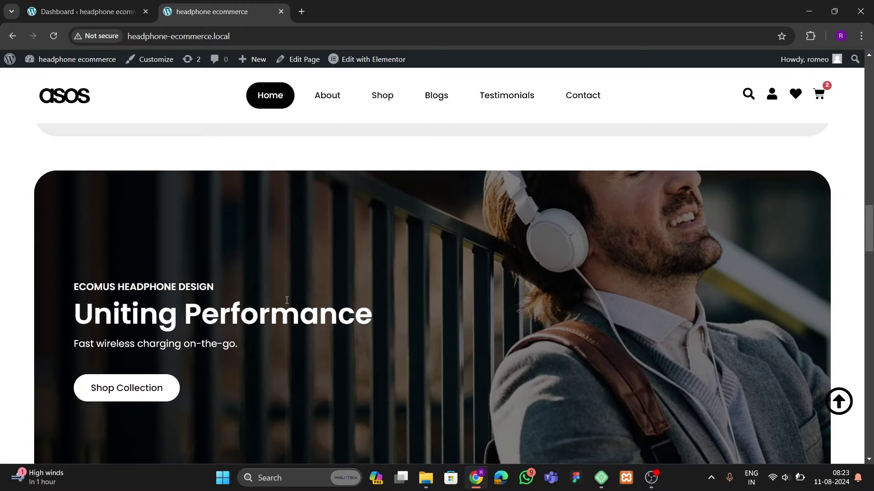
scroll(287, 300, "down", 3)
scroll(287, 301, "up", 3)
scroll(287, 302, "down", 2)
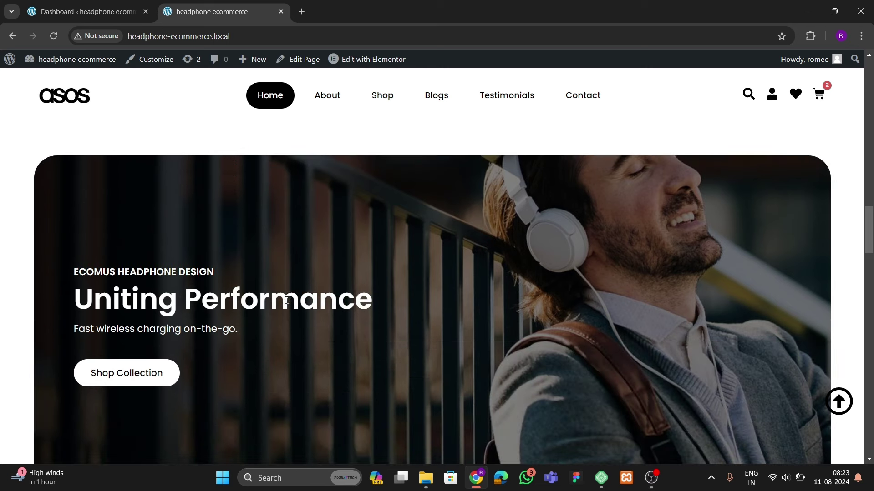
scroll(286, 304, "up", 1)
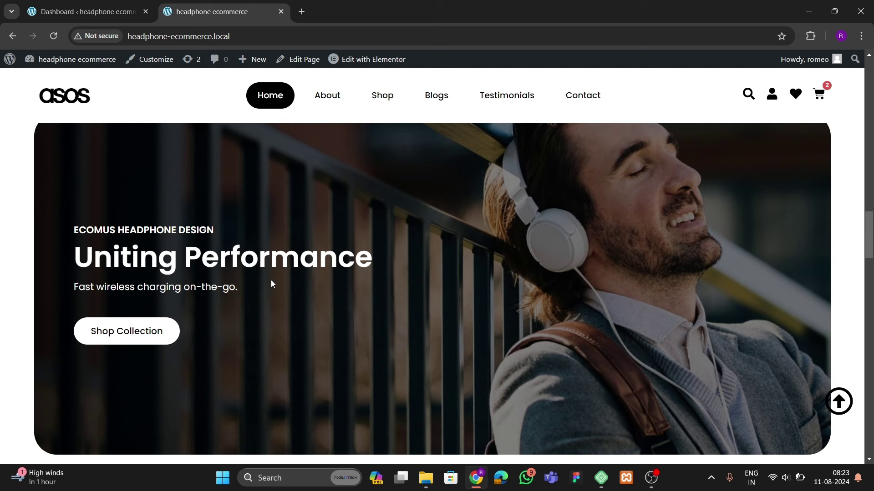
scroll(291, 265, "down", 5)
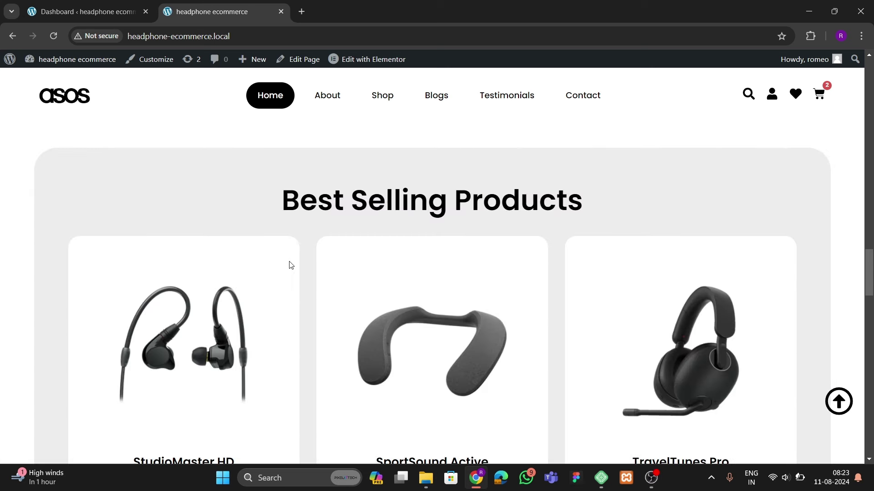
scroll(286, 308, "down", 3)
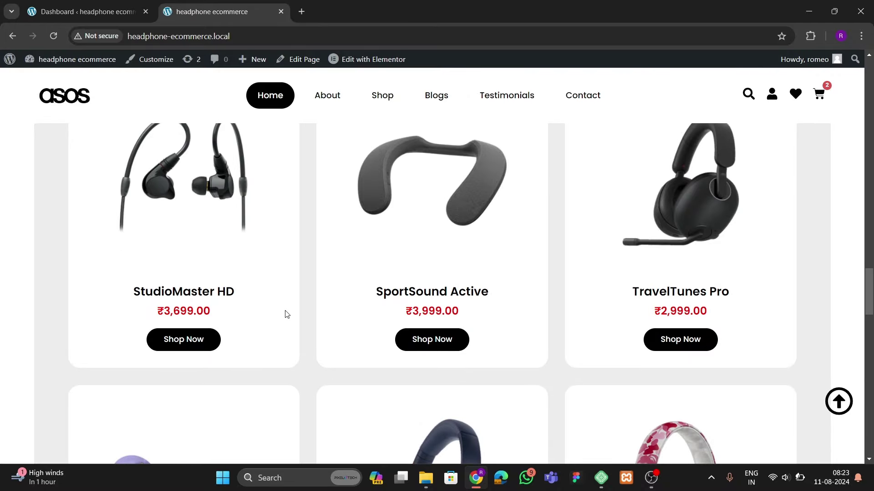
scroll(292, 311, "up", 3)
scroll(293, 311, "down", 3)
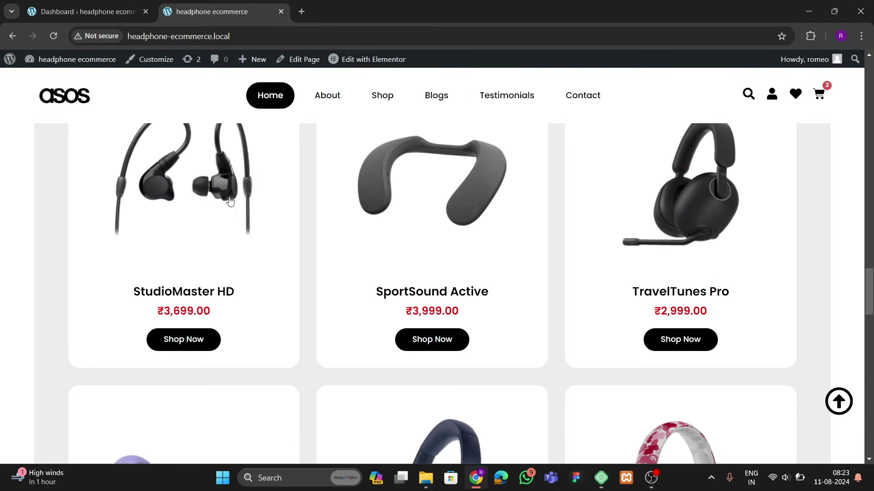
scroll(706, 209, "down", 3)
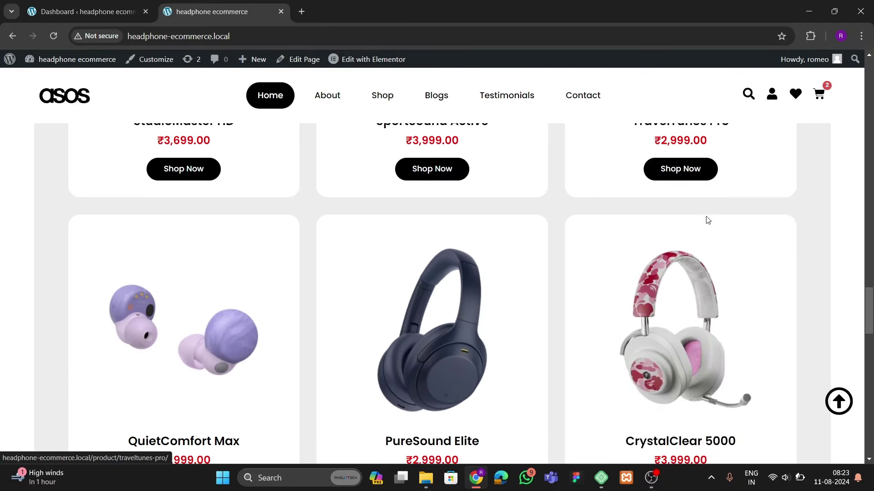
scroll(141, 315, "down", 4)
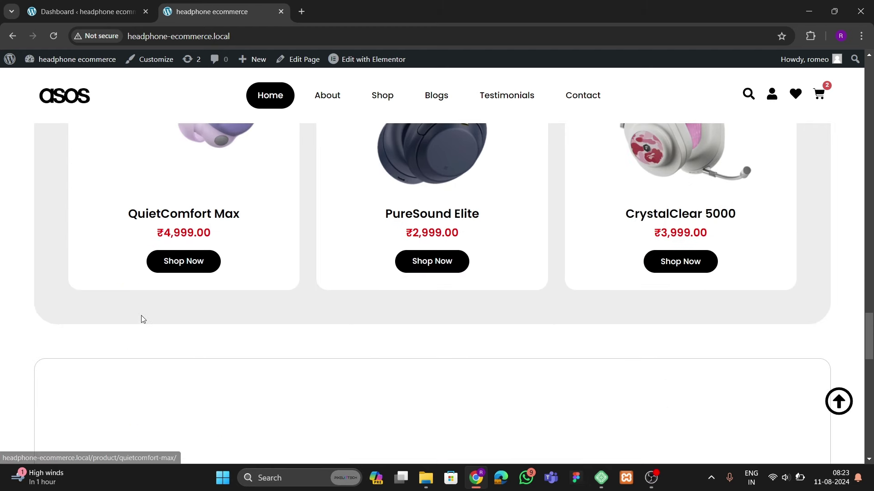
scroll(610, 260, "down", 3)
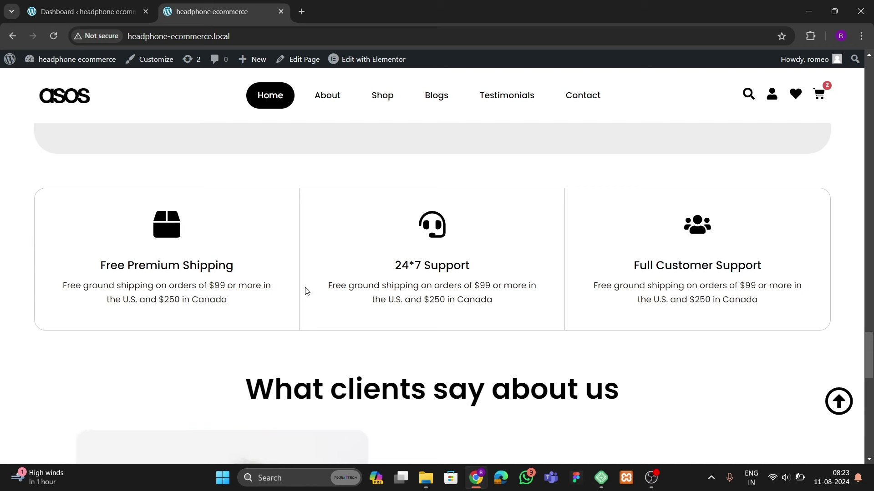
Advance the testimonial slider one review, then continue to the brand logo strip and footer
scroll(306, 291, "down", 7)
scroll(298, 291, "up", 2)
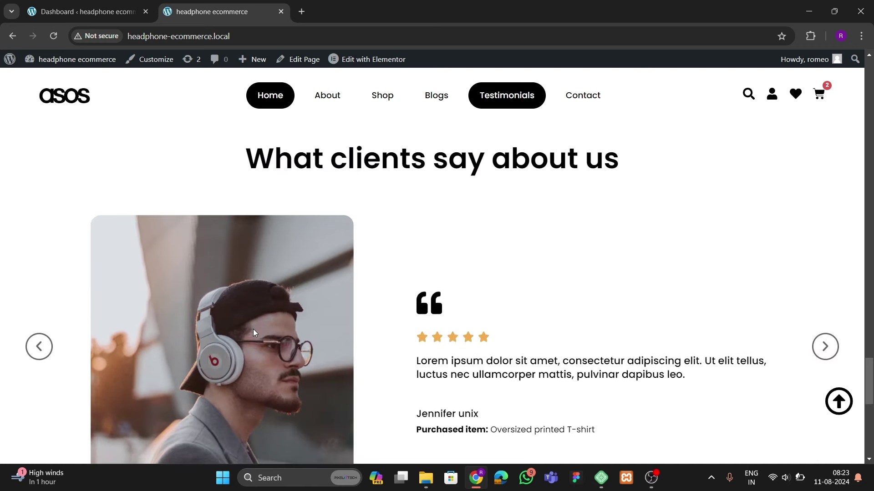
scroll(253, 332, "down", 2)
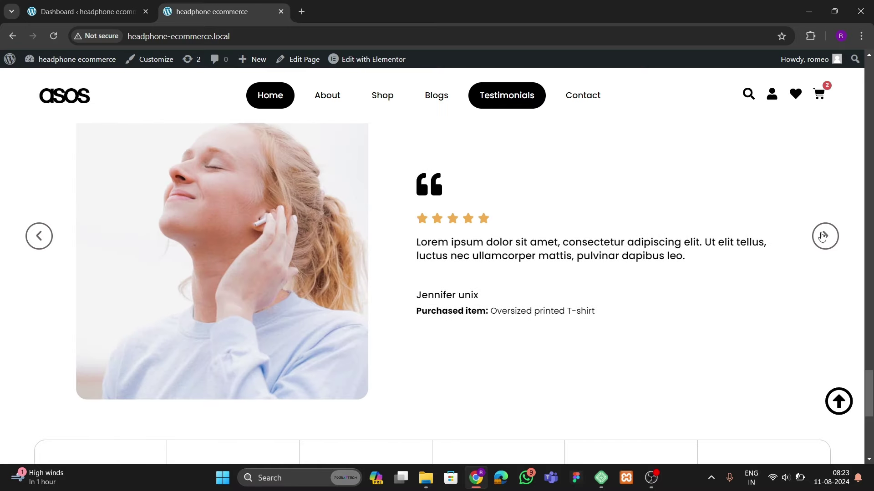
left_click(822, 236)
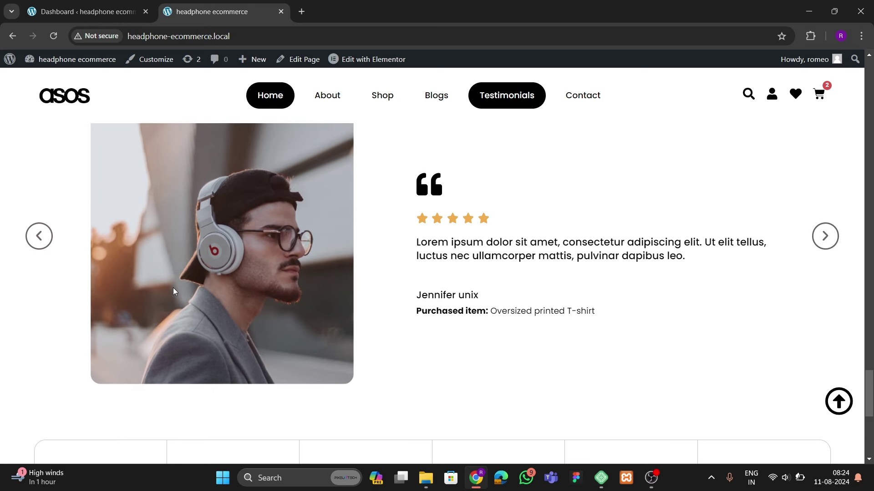
scroll(173, 287, "down", 5)
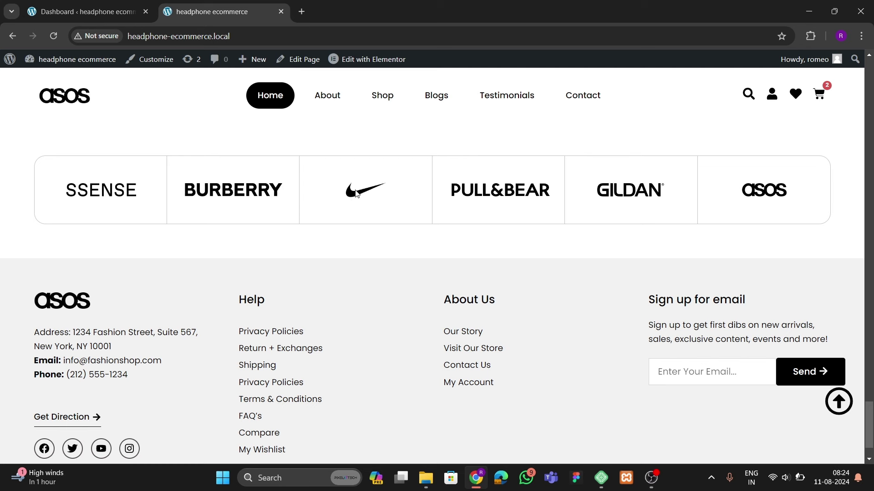
scroll(358, 348, "down", 1)
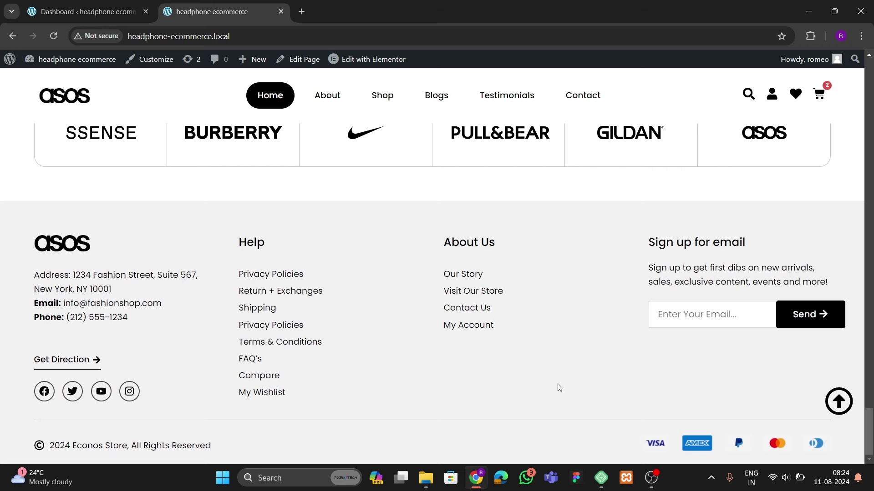
Jump back to the top, then open QuietComfort Max from Our Best Sellers in a new tab
left_click(840, 402)
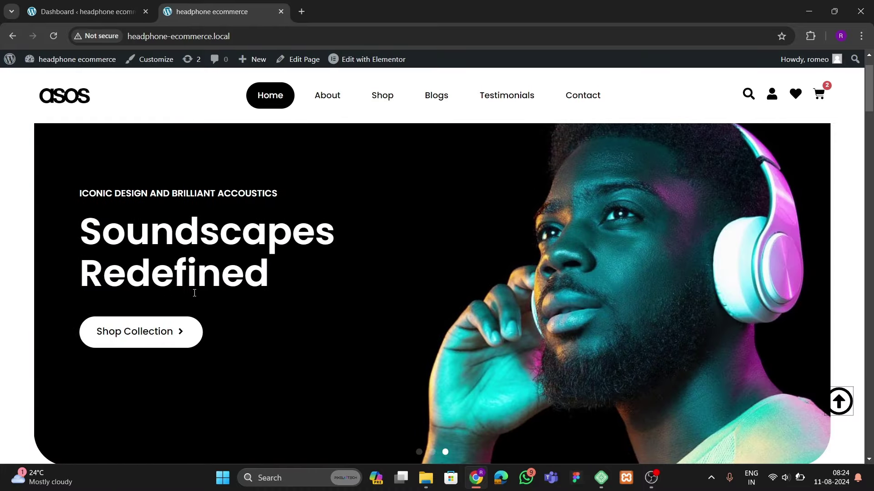
scroll(194, 293, "down", 8)
scroll(194, 293, "up", 8)
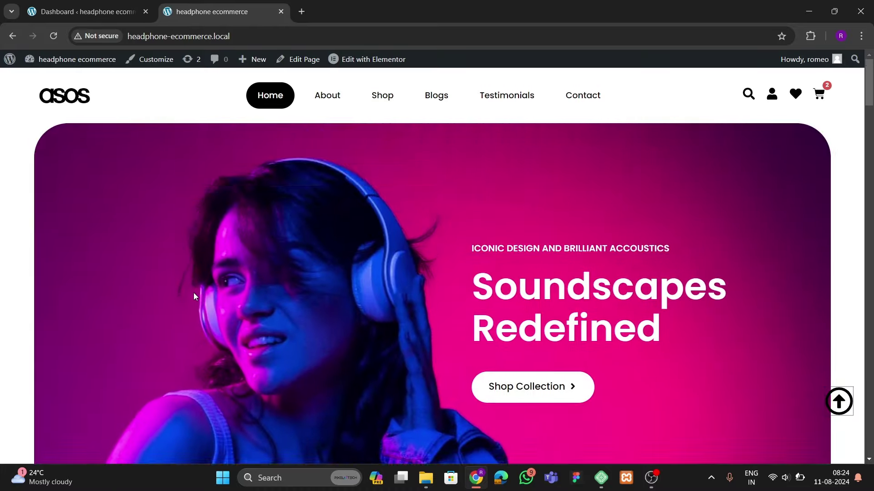
scroll(195, 296, "down", 5)
scroll(195, 296, "down", 15)
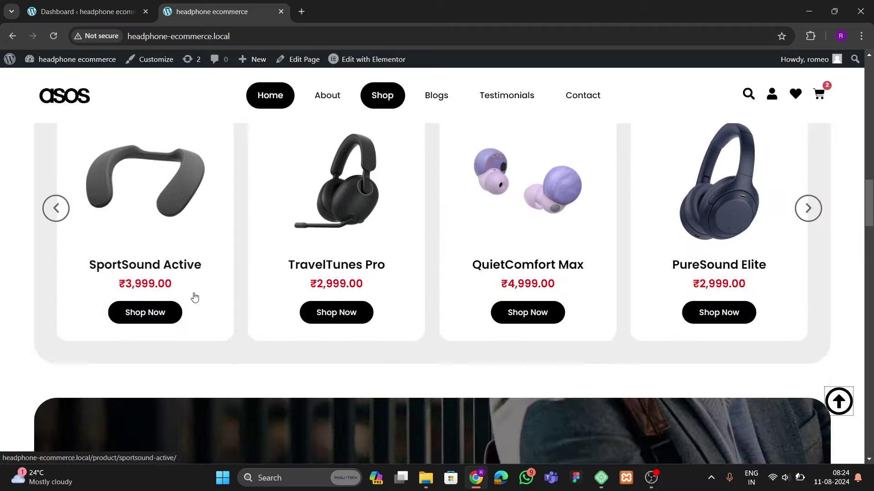
scroll(195, 297, "up", 1)
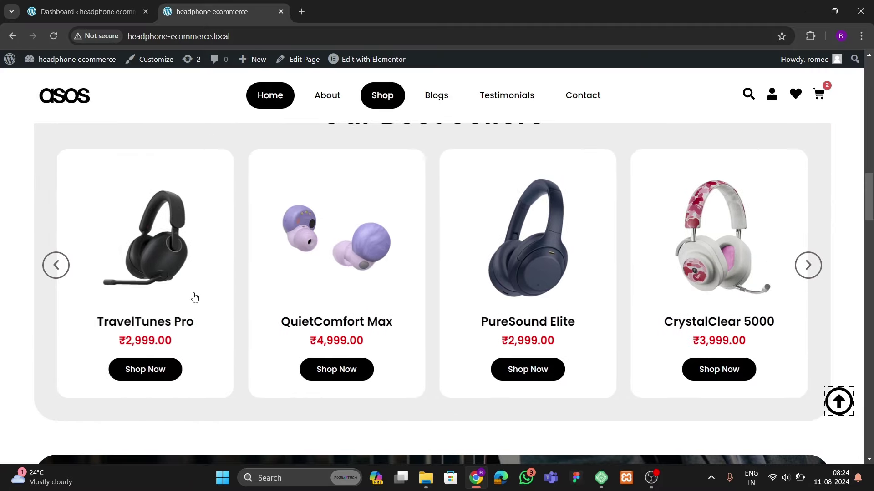
right_click(328, 256)
left_click(385, 46)
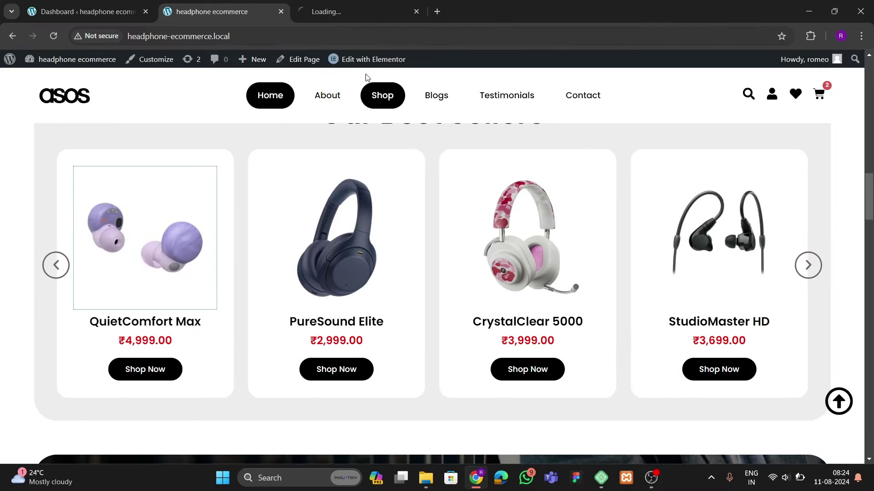
Switch to the QuietComfort Max tab and view the cart of three headphones totalling ₹10,997.00
left_click(344, 9)
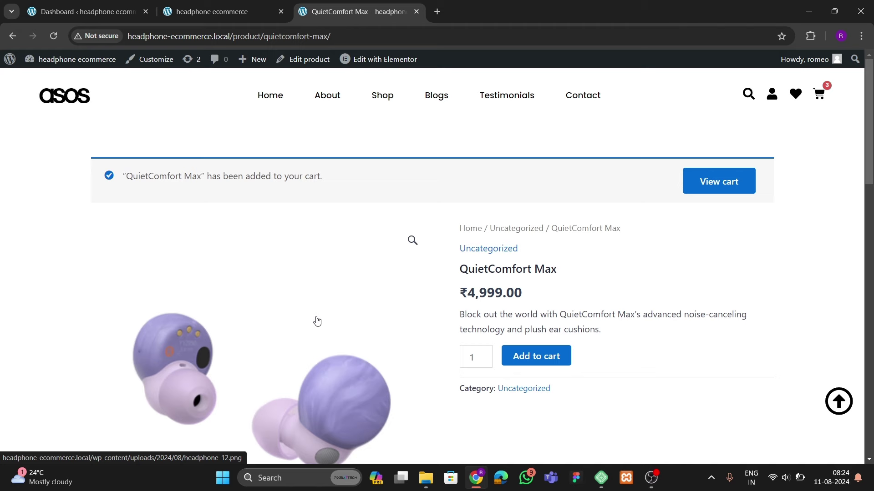
left_click(818, 101)
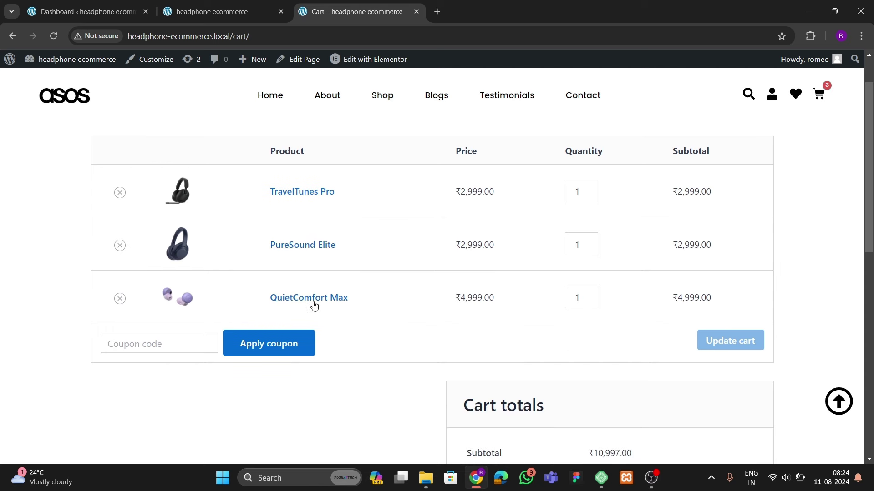
Set TravelTunes Pro's quantity to 0 and update the cart, leaving ₹7,998.00 in Cart totals
scroll(531, 293, "up", 1)
left_click(591, 251)
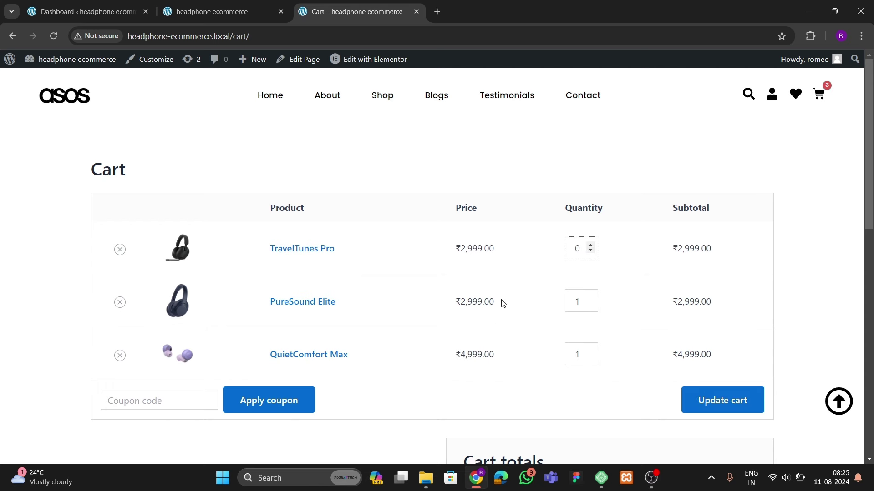
left_click(721, 400)
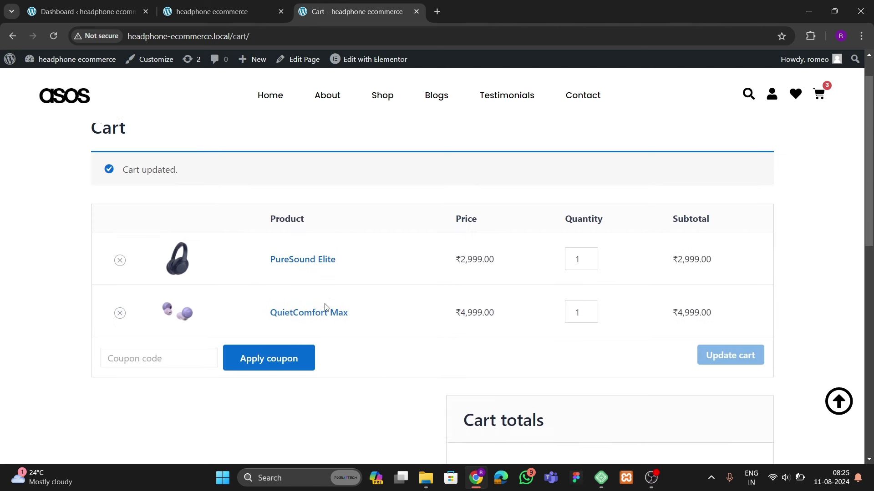
scroll(349, 318, "down", 5)
scroll(354, 315, "down", 3)
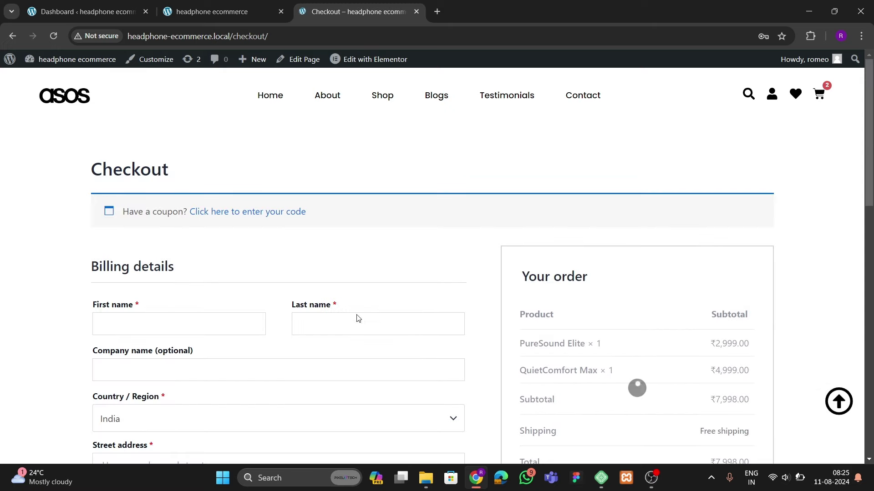
Review the checkout billing form and two-item order summary, then return to the Home page
scroll(357, 319, "down", 10)
scroll(451, 348, "up", 5)
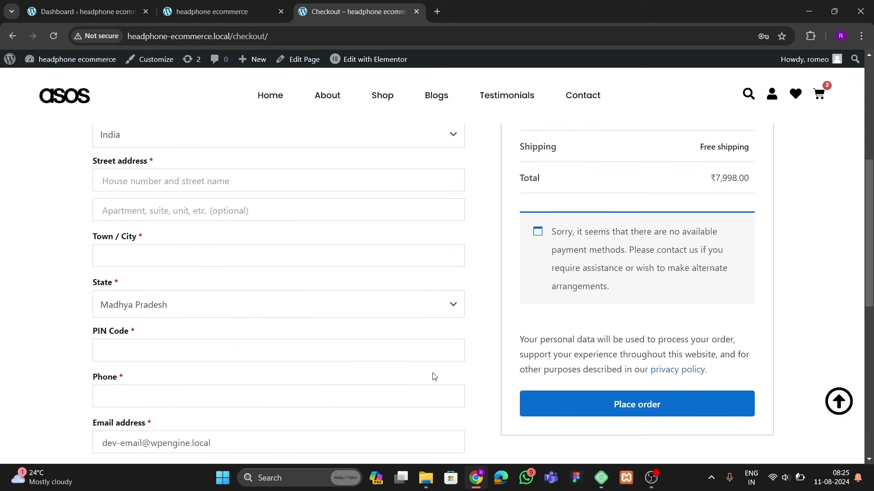
scroll(469, 311, "up", 3)
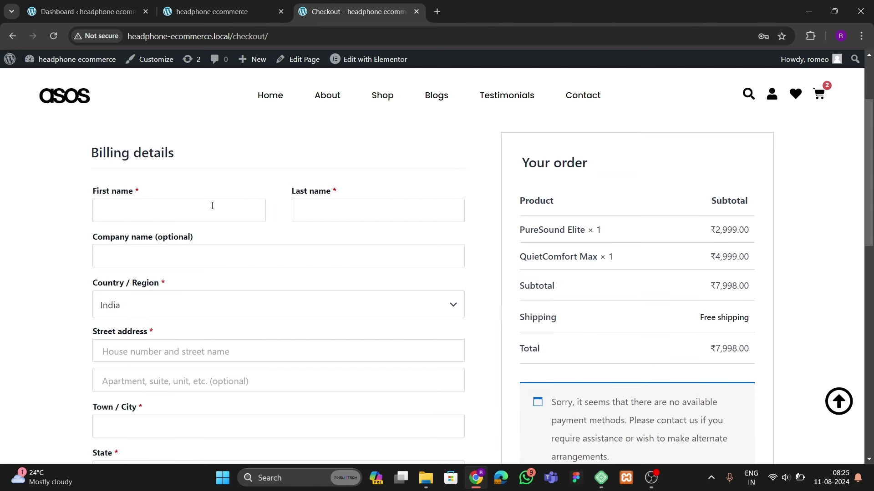
scroll(313, 271, "up", 2)
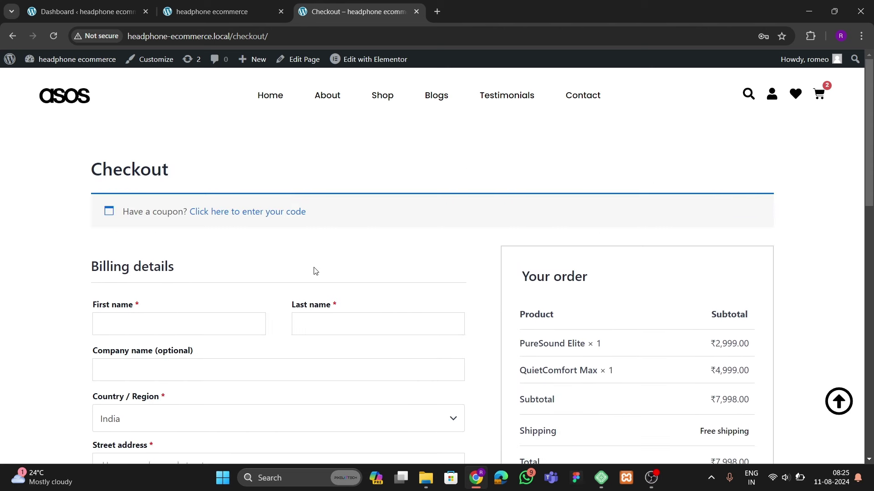
left_click(271, 107)
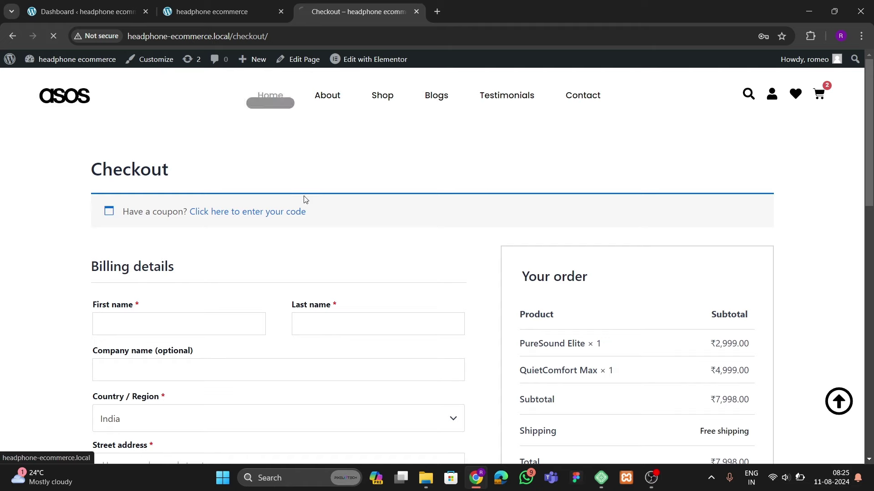
right_click(153, 317)
Open DevTools and, in the 375 px mobile preview, check the mini-cart and navigation menu
left_click(196, 308)
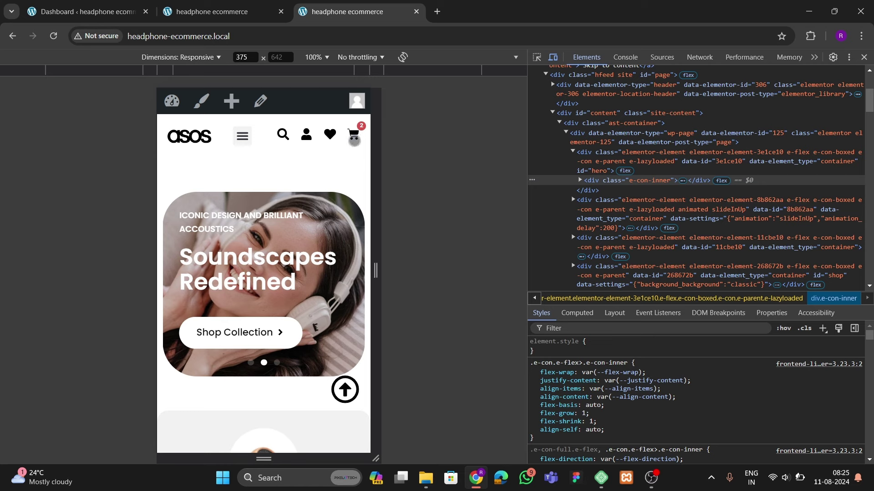
left_click(354, 139)
left_click(166, 209)
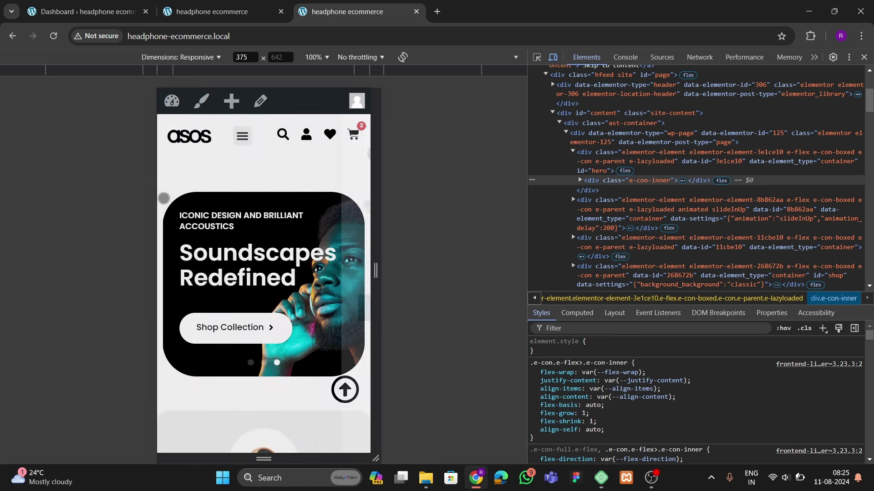
left_click(242, 136)
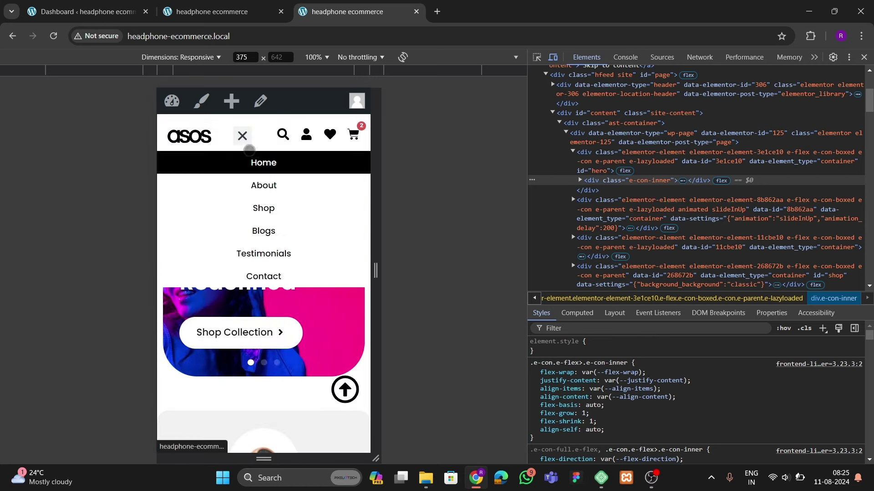
left_click(242, 136)
Advance the mobile category carousel by two categories
scroll(272, 265, "down", 4)
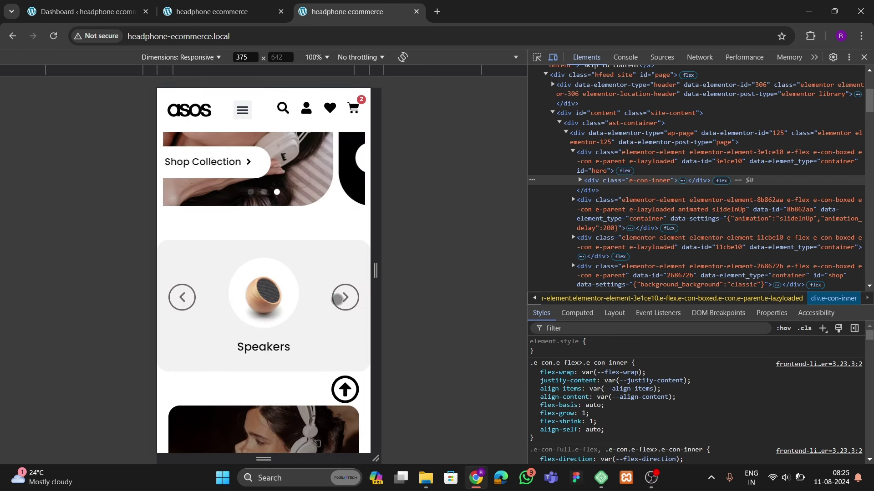
left_click(345, 297)
left_click(345, 297)
Step the mobile Our Best Sellers carousel on to SportSound Active at ₹3,999.00
scroll(263, 317, "down", 5)
scroll(264, 316, "down", 4)
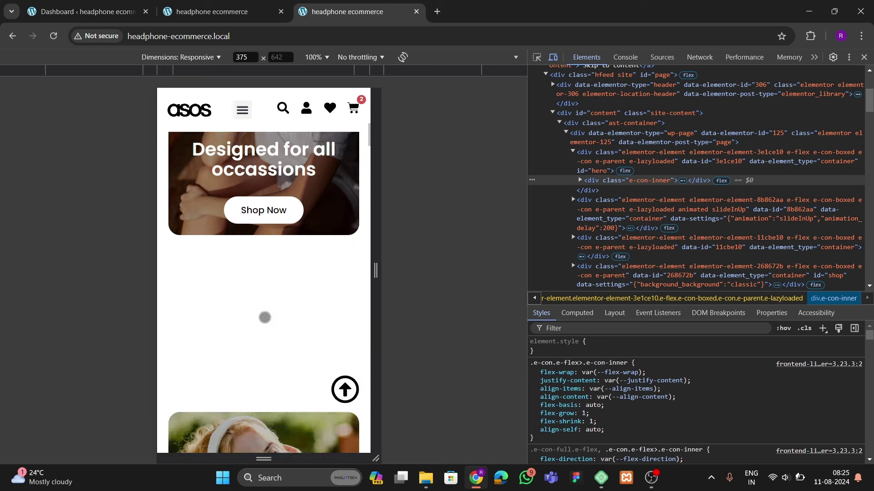
scroll(264, 316, "up", 5)
scroll(264, 317, "down", 3)
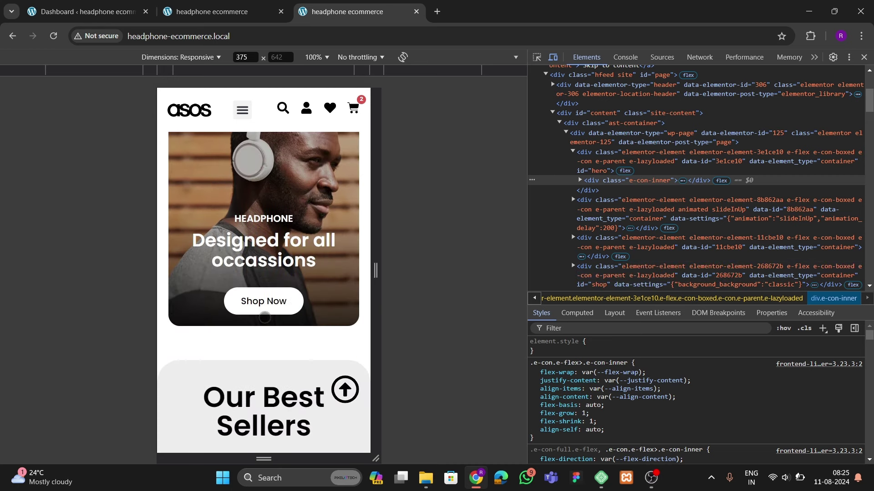
scroll(264, 317, "down", 4)
scroll(265, 317, "down", 4)
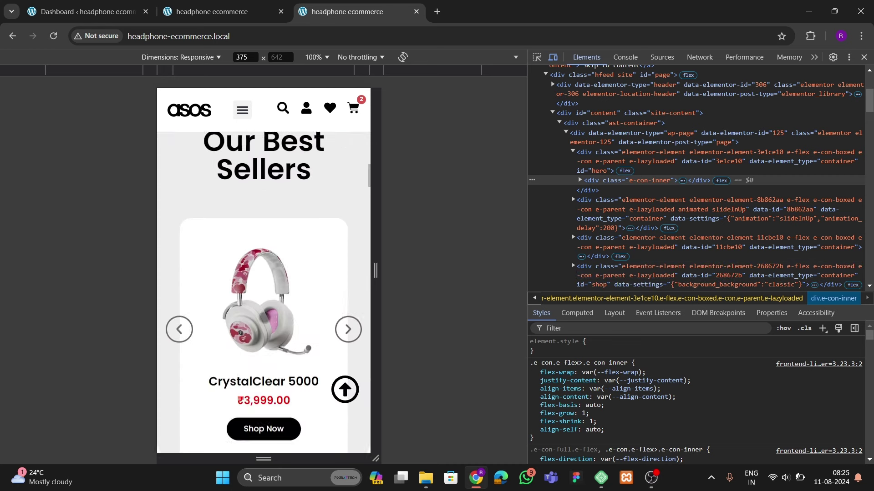
scroll(265, 317, "up", 1)
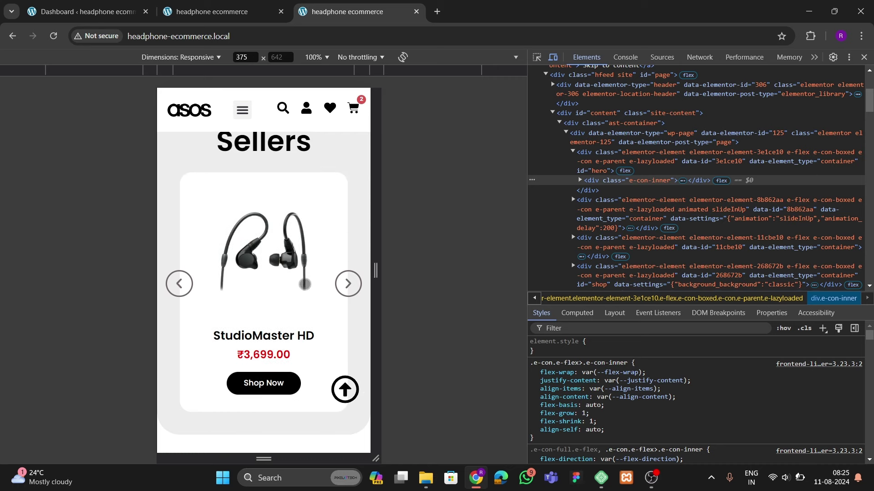
left_click(344, 282)
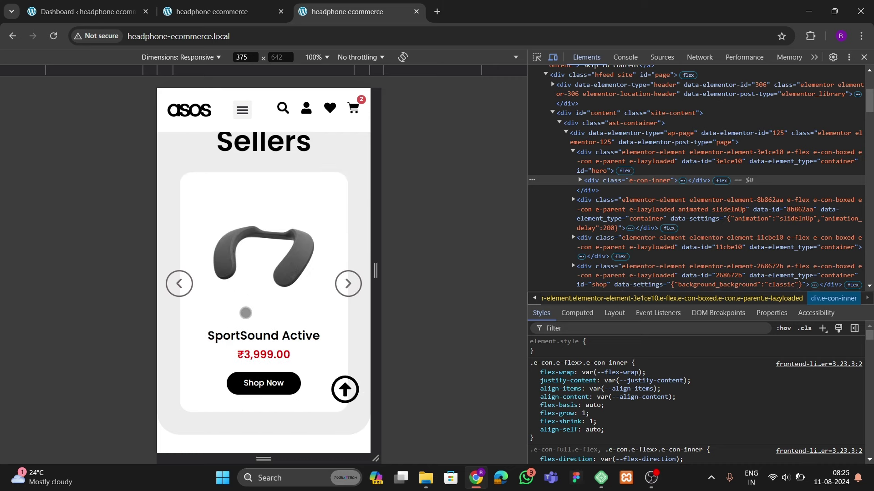
scroll(246, 313, "up", 5)
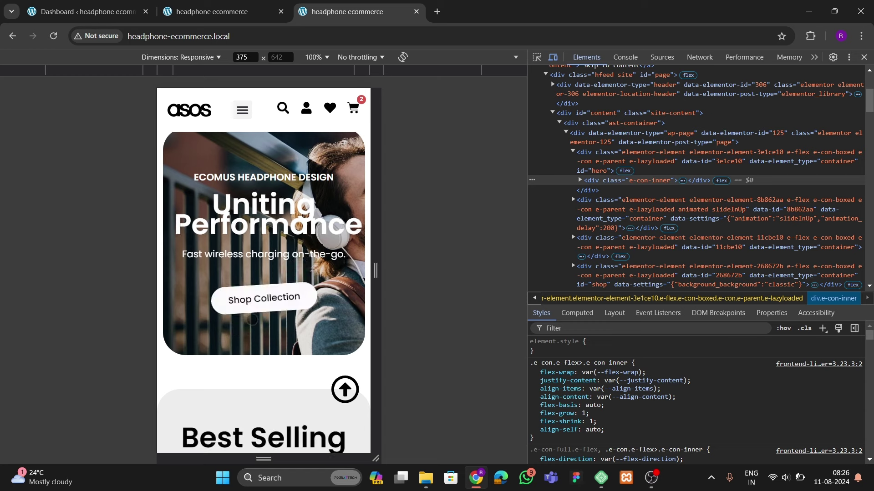
scroll(240, 329, "down", 7)
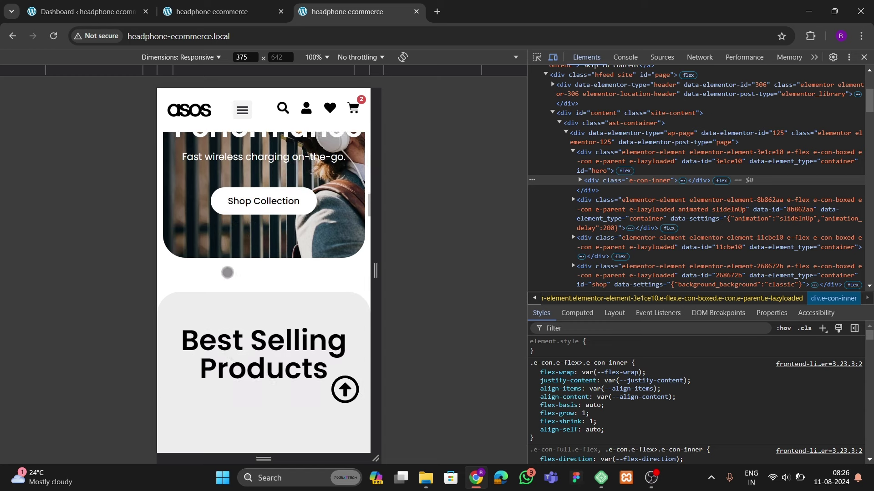
scroll(250, 307, "down", 15)
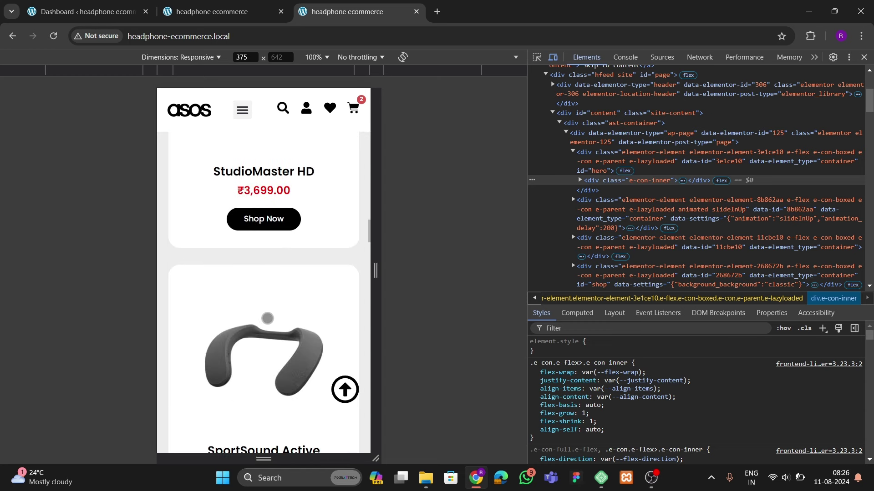
scroll(269, 325, "down", 10)
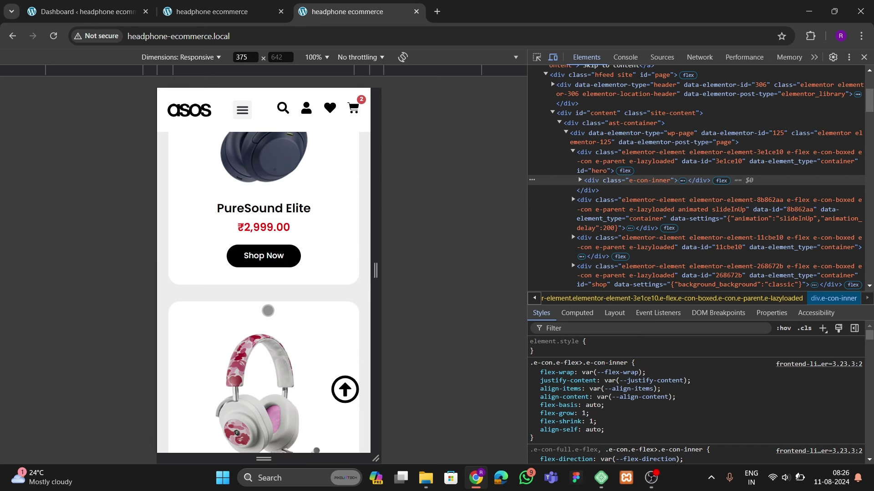
scroll(283, 324, "down", 10)
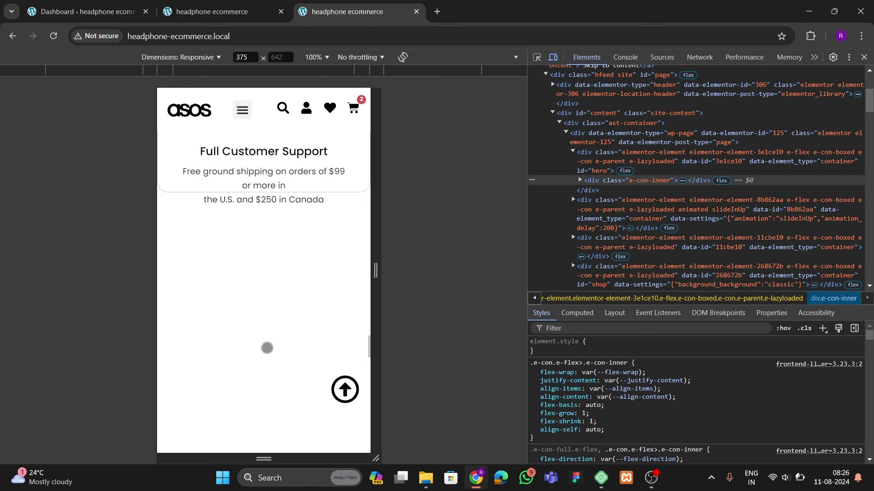
scroll(266, 341, "down", 5)
scroll(242, 279, "down", 4)
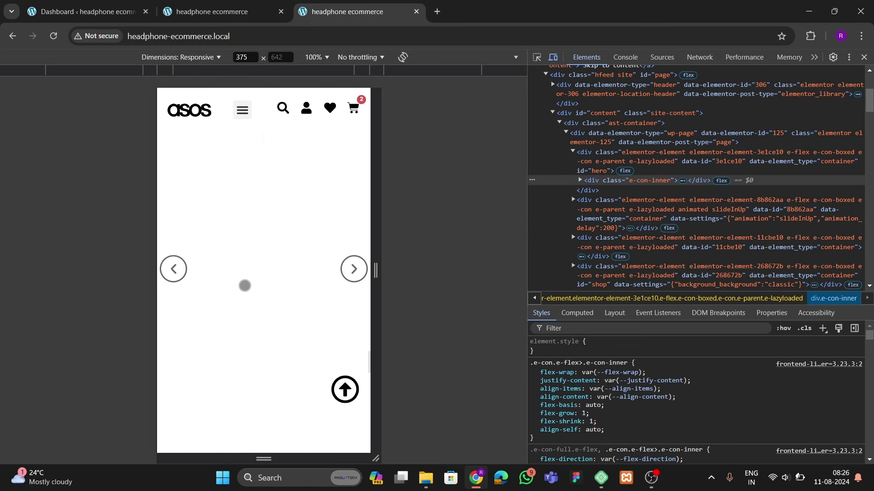
scroll(252, 311, "down", 10)
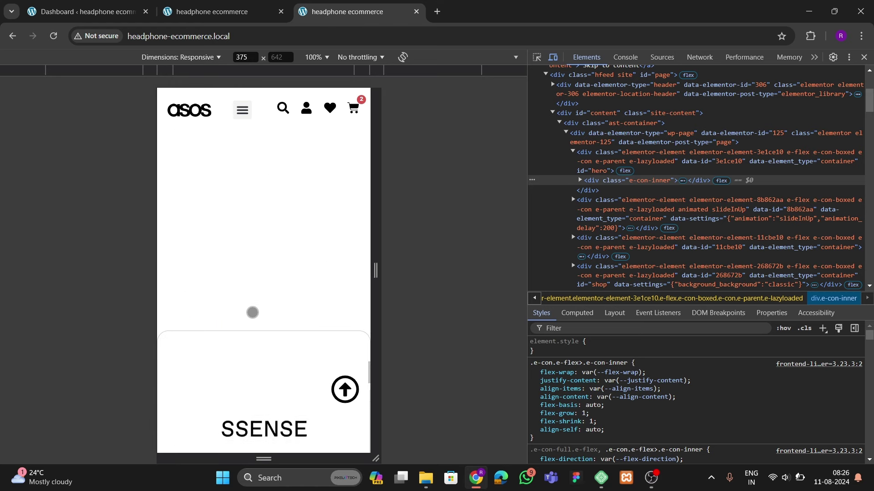
scroll(253, 337, "down", 6)
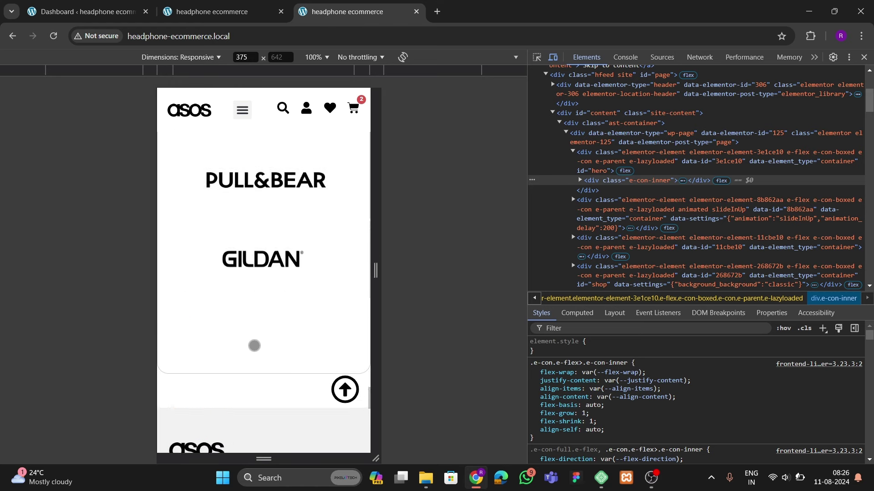
scroll(255, 344, "down", 4)
scroll(255, 344, "up", 7)
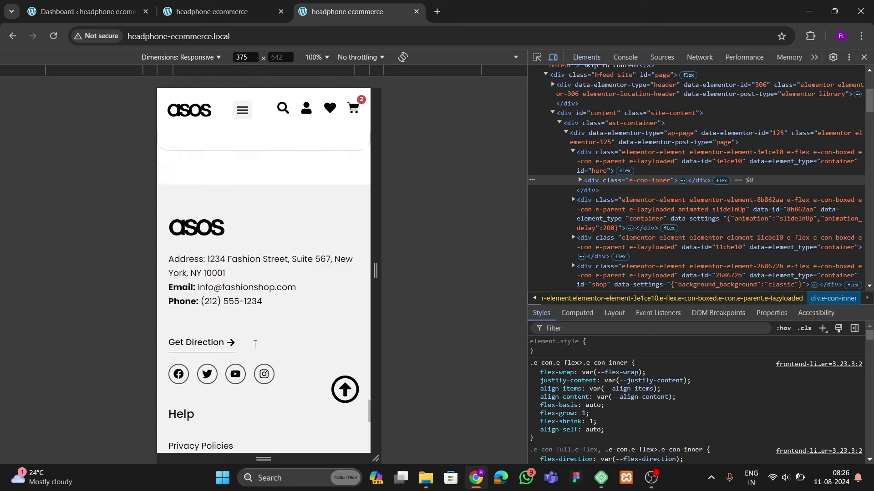
scroll(255, 348, "down", 5)
scroll(255, 348, "down", 10)
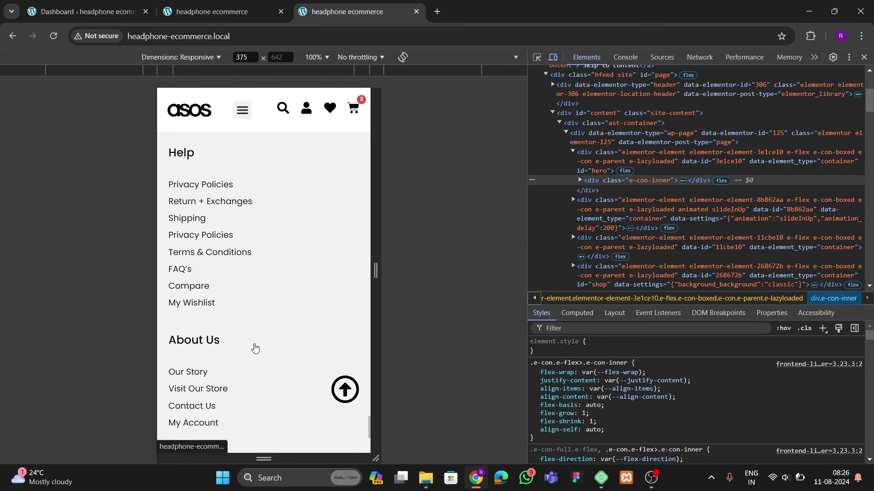
scroll(273, 374, "up", 5)
scroll(267, 373, "up", 15)
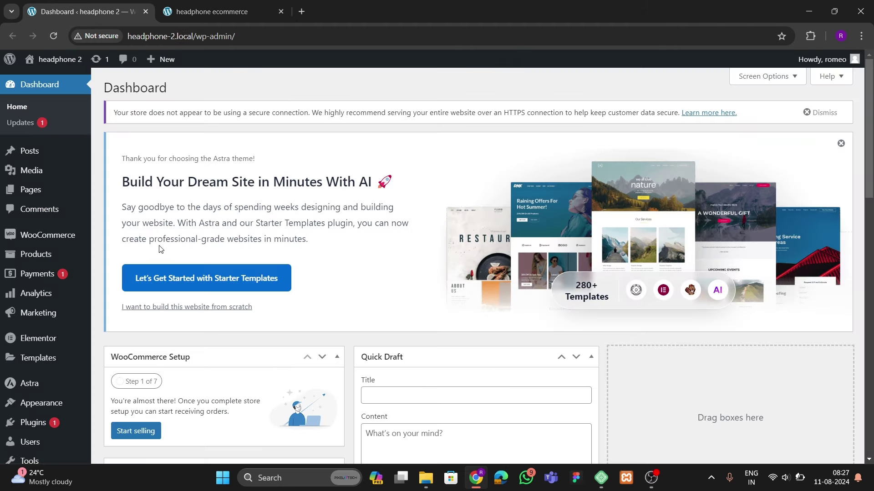
Open the headphone 2 front page ('Hello world!' Astra site) in a new tab, then return to the dashboard
mouse_move(55, 59)
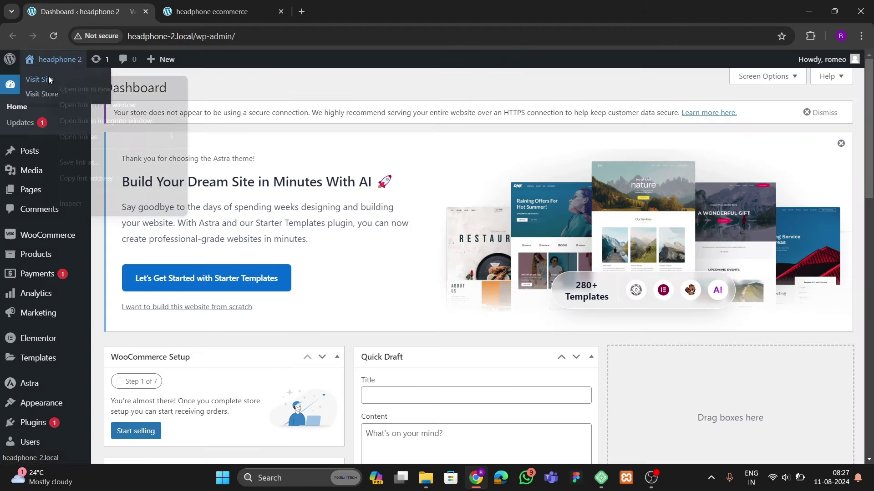
middle_click(48, 76)
left_click(209, 17)
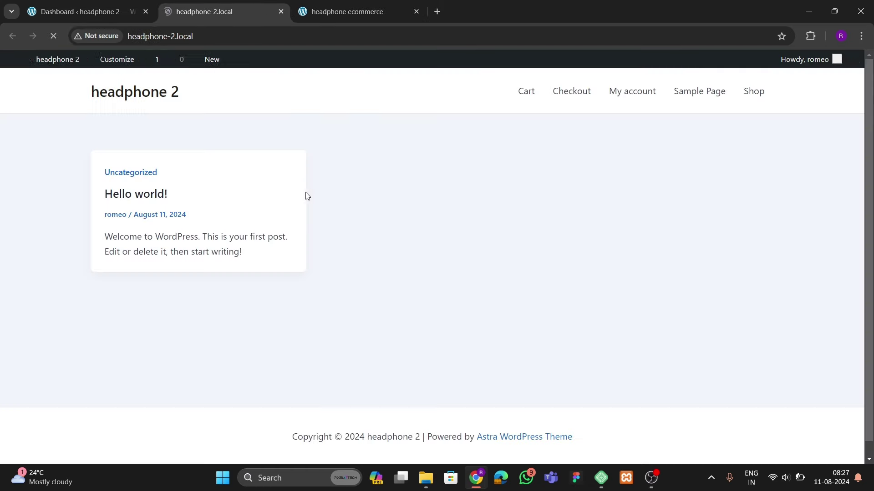
left_click(301, 12)
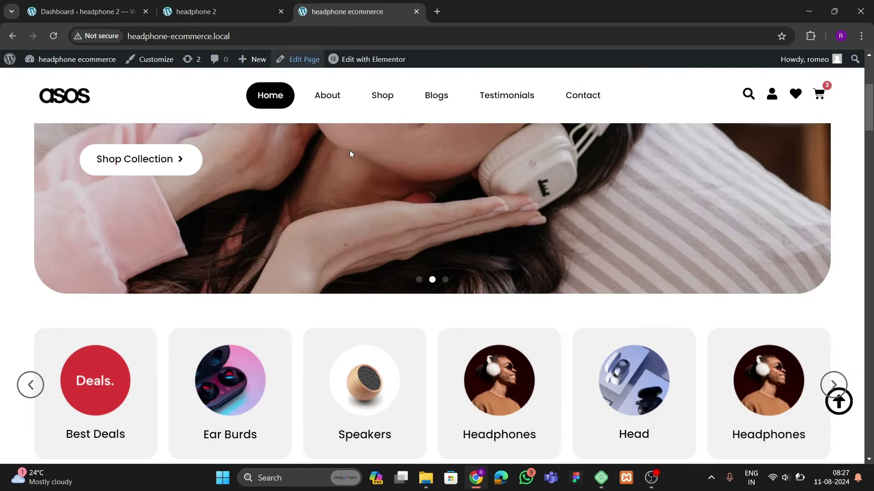
scroll(309, 327, "up", 5)
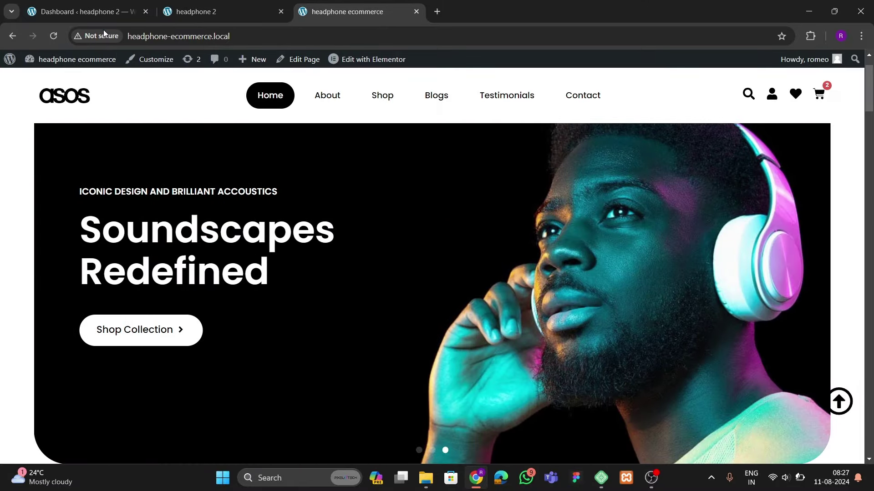
left_click(100, 16)
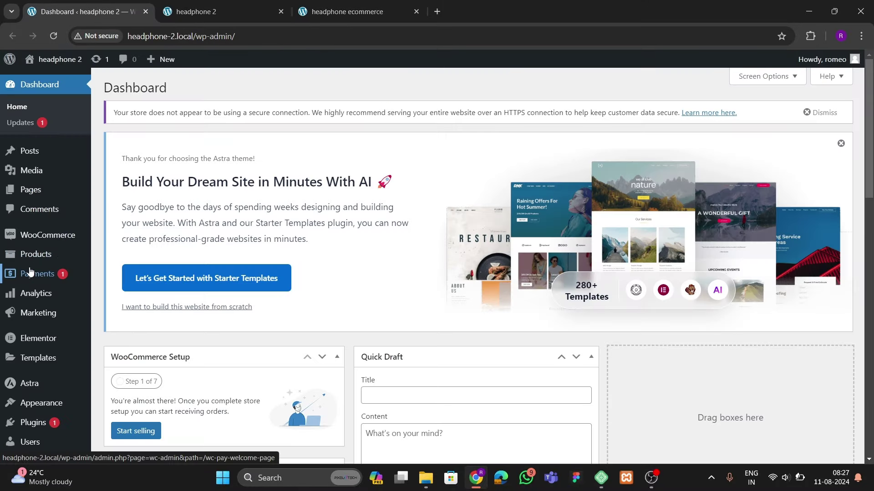
Review the Astra theme details to confirm it is active, then go to the installed Plugins list
scroll(30, 271, "down", 3)
scroll(30, 272, "down", 3)
mouse_move(38, 356)
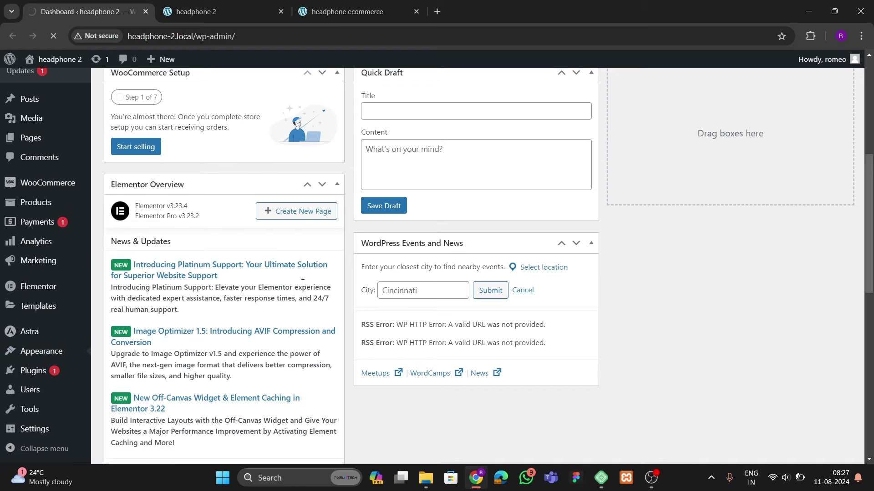
scroll(305, 310, "up", 5)
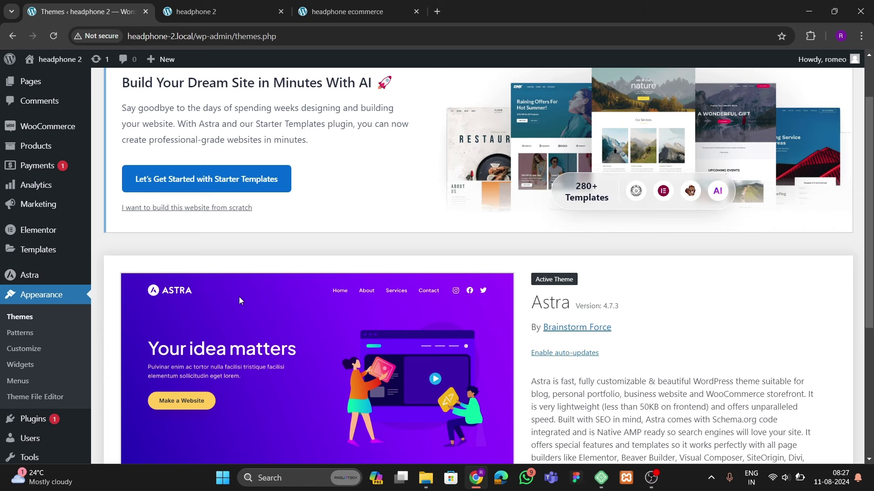
scroll(269, 284, "down", 5)
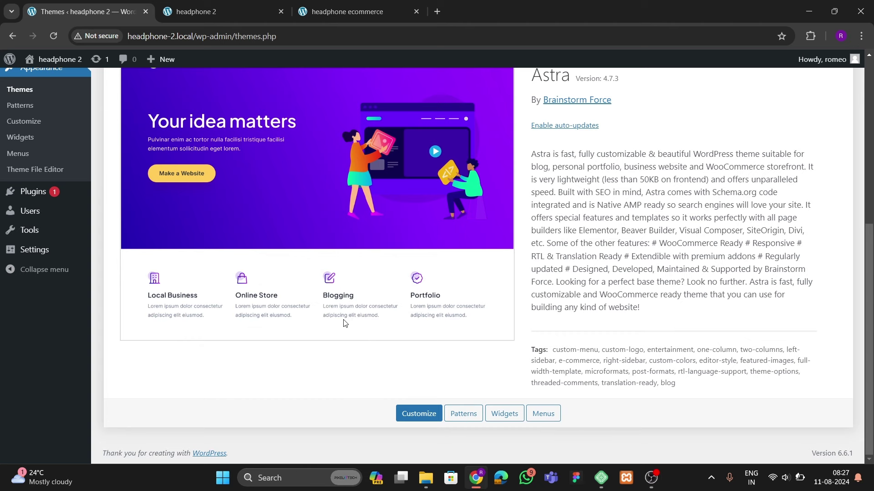
scroll(157, 304, "up", 3)
mouse_move(55, 305)
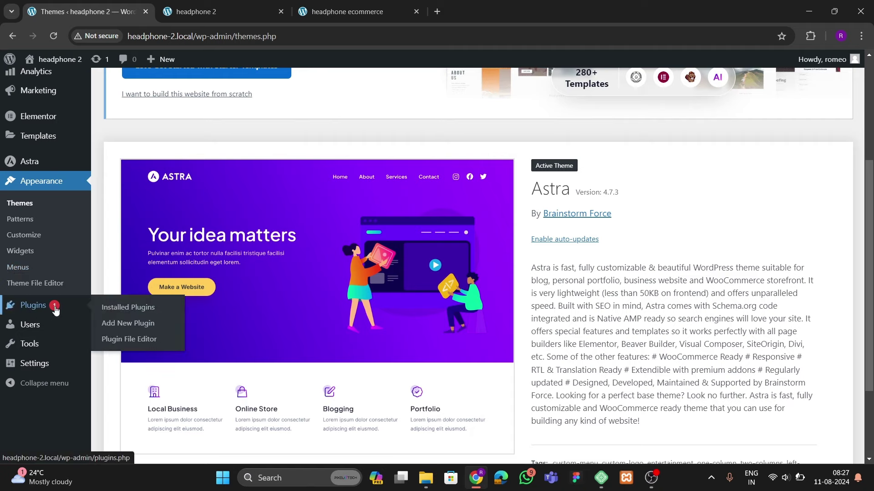
left_click(131, 308)
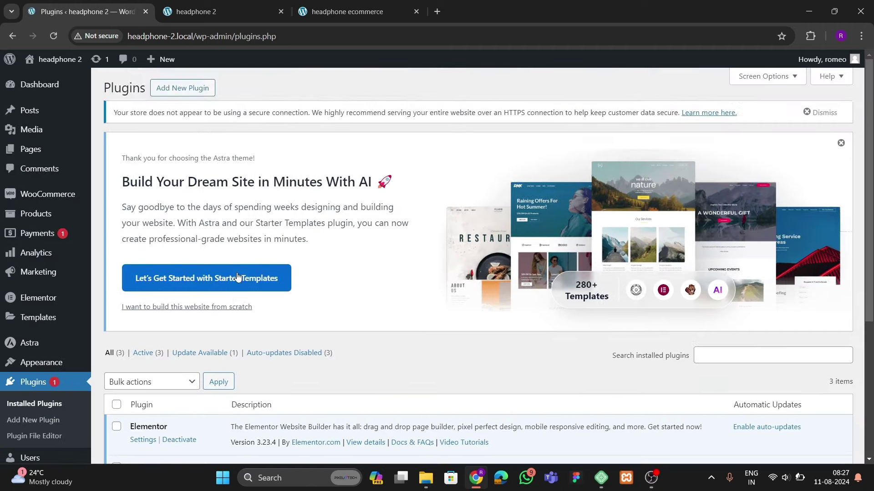
Check that Elementor 3.23.4, Elementor Pro 3.23.2 and WooCommerce 9.1.4 are all active
scroll(232, 280, "down", 5)
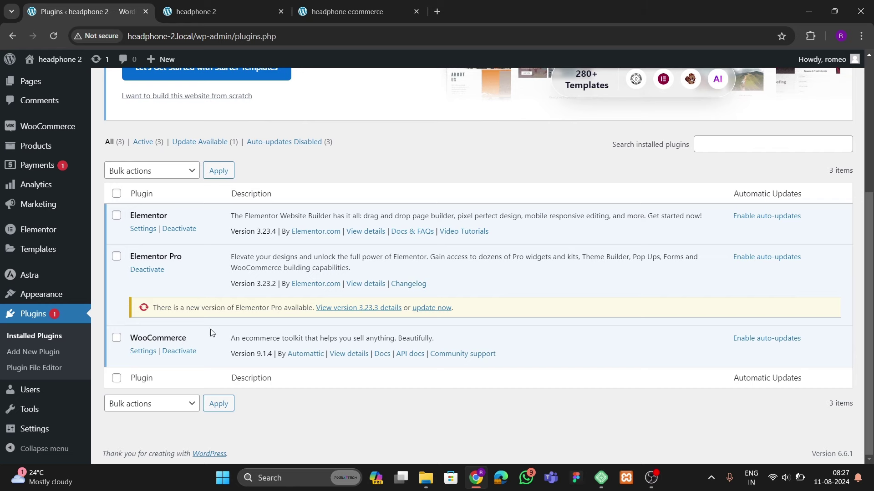
scroll(216, 324, "up", 5)
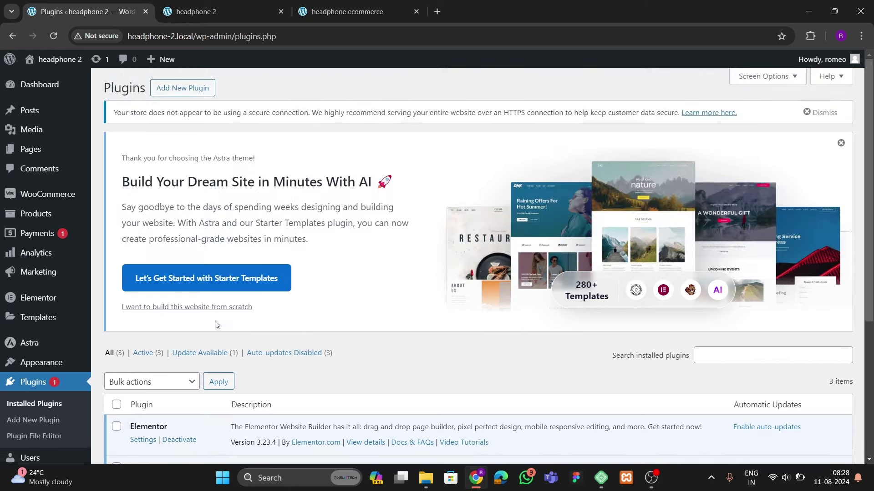
scroll(37, 308, "down", 4)
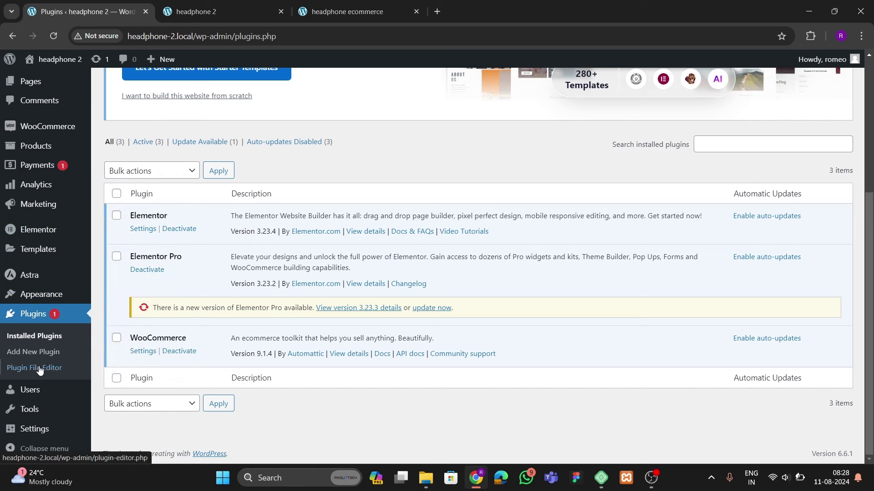
scroll(40, 404, "up", 2)
scroll(40, 404, "up", 2)
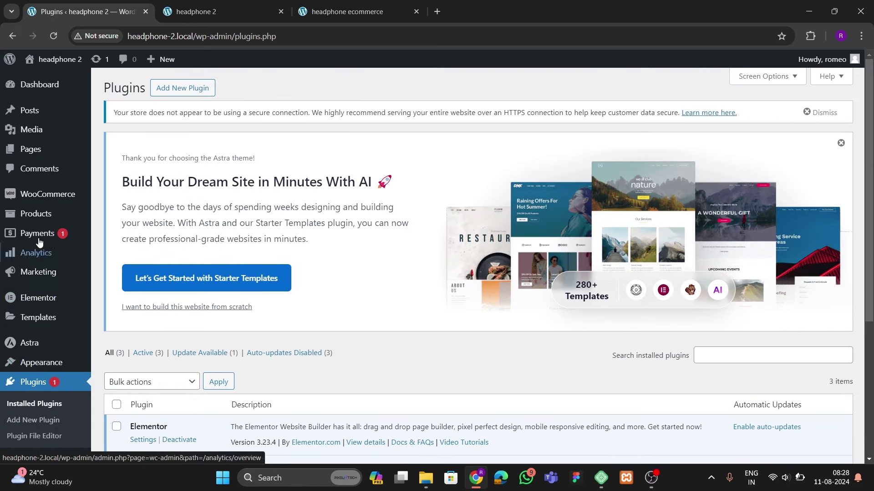
Go to All Products and start the CSV product importer
mouse_move(40, 217)
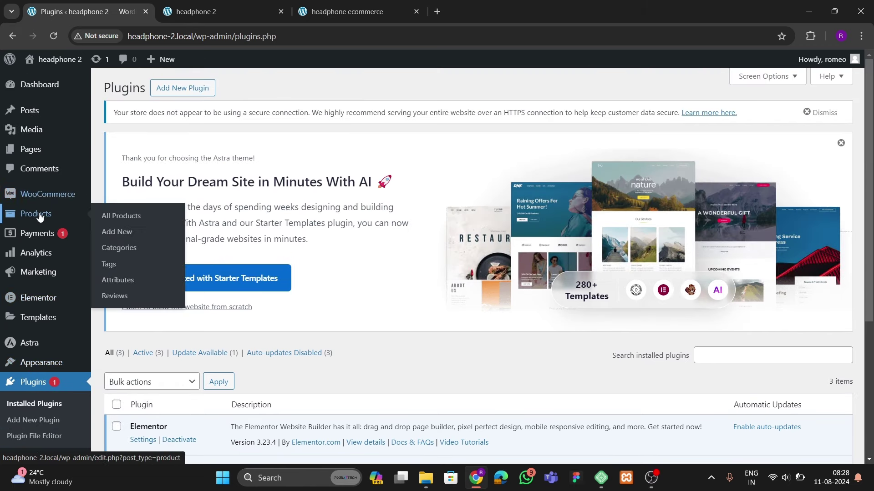
left_click(108, 216)
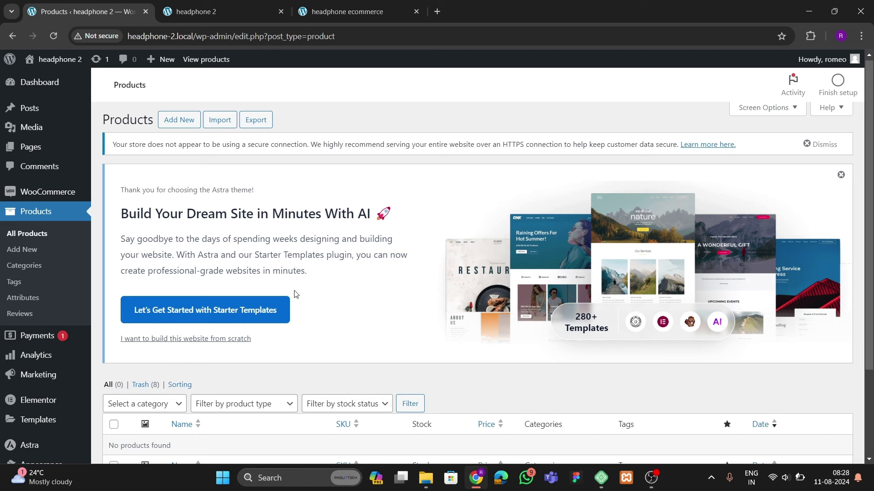
scroll(295, 293, "down", 3)
scroll(295, 294, "up", 3)
scroll(264, 264, "down", 3)
scroll(258, 259, "up", 3)
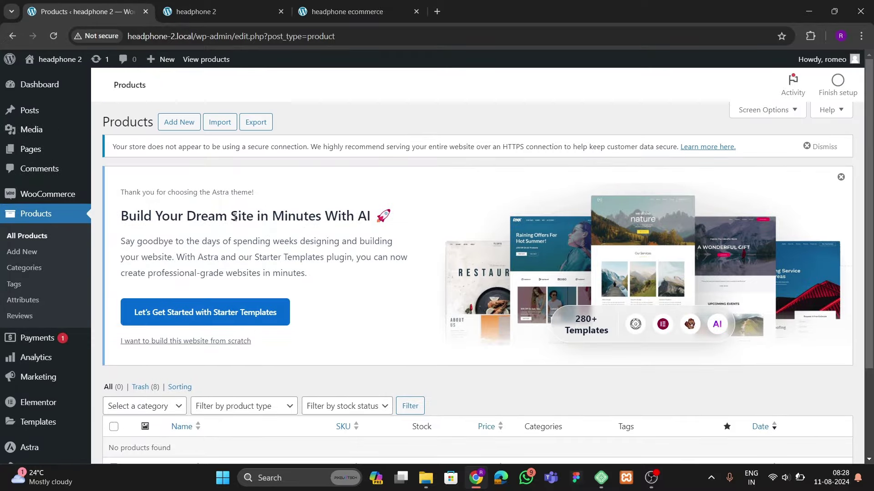
left_click(230, 131)
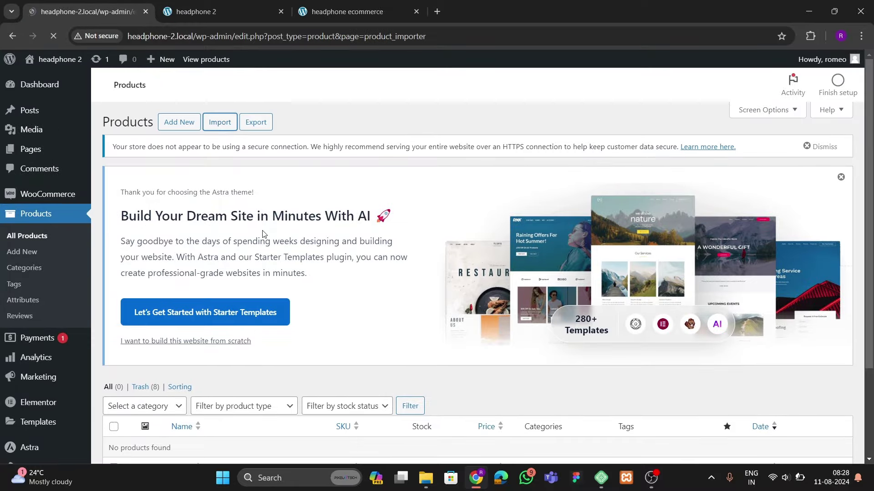
Choose the wc-product-export CSV file and continue to column mapping
scroll(263, 234, "down", 5)
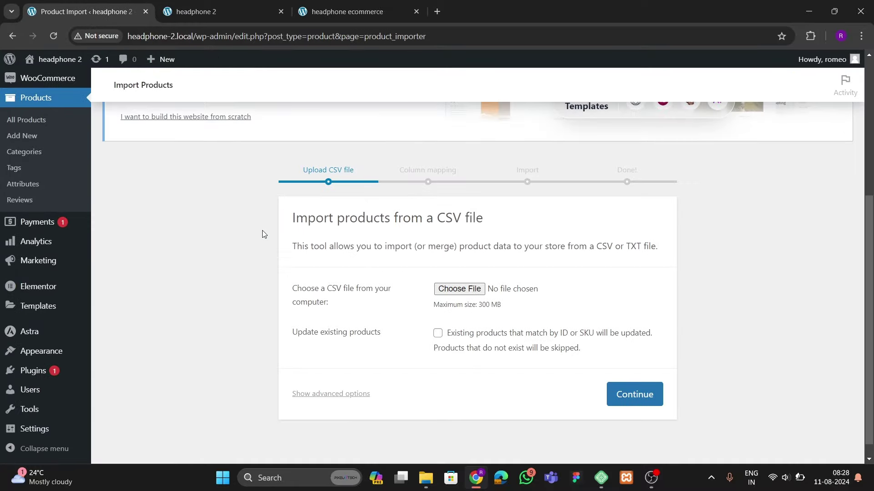
left_click(465, 296)
left_click(135, 160)
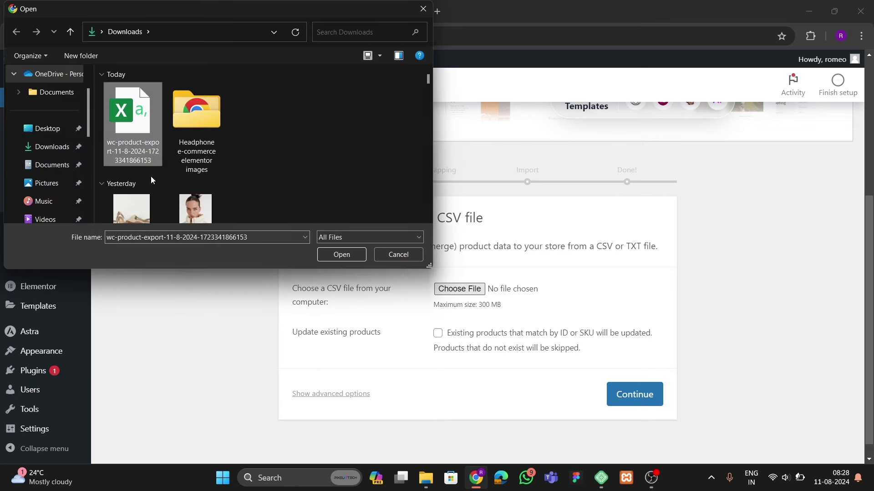
left_click(321, 257)
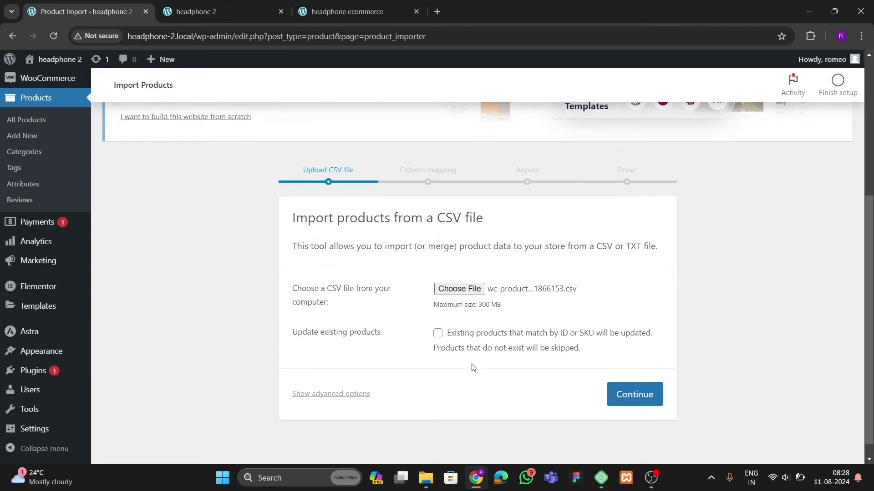
left_click(630, 394)
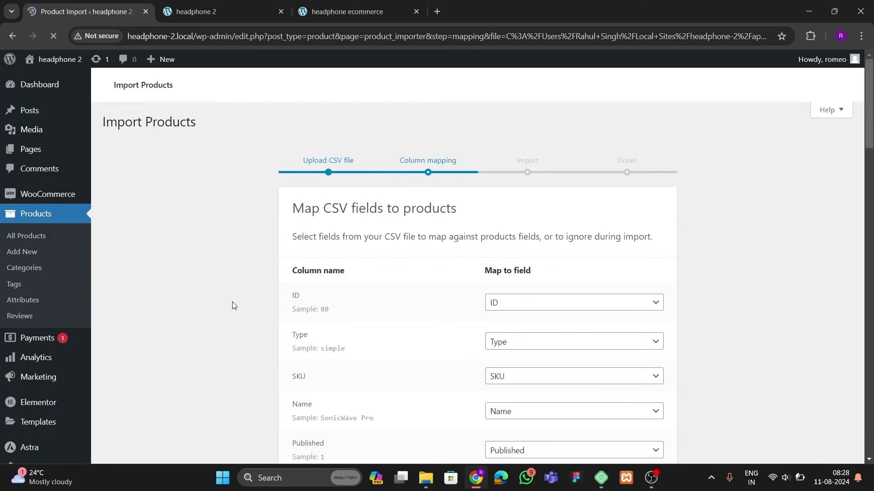
Map the Images column to Do not import and run the importer, importing 8 products
scroll(546, 337, "down", 7)
scroll(368, 279, "down", 15)
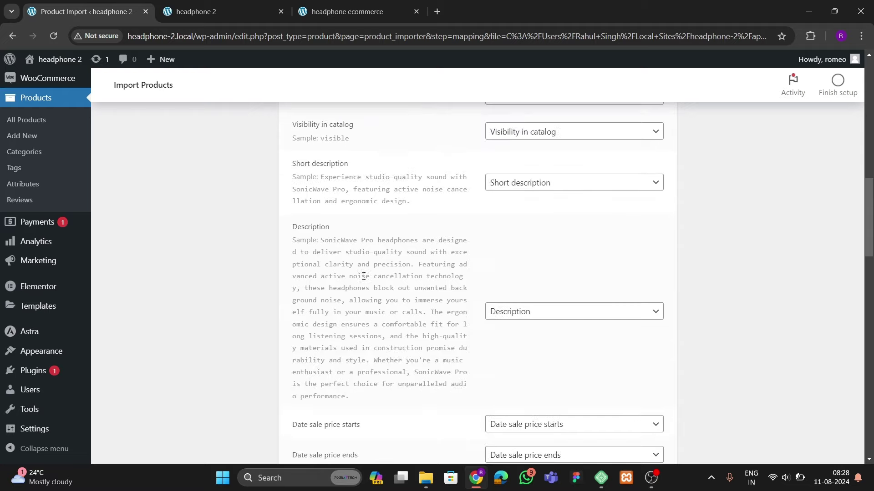
scroll(367, 279, "down", 12)
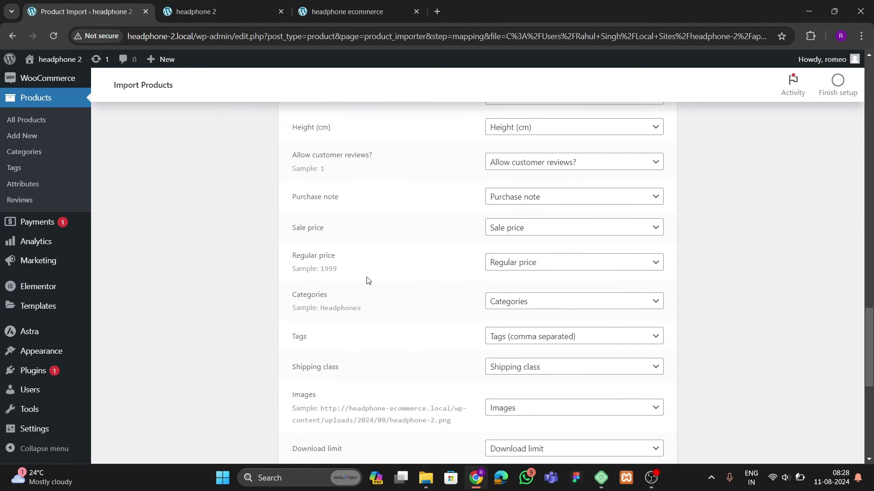
scroll(363, 298, "up", 5)
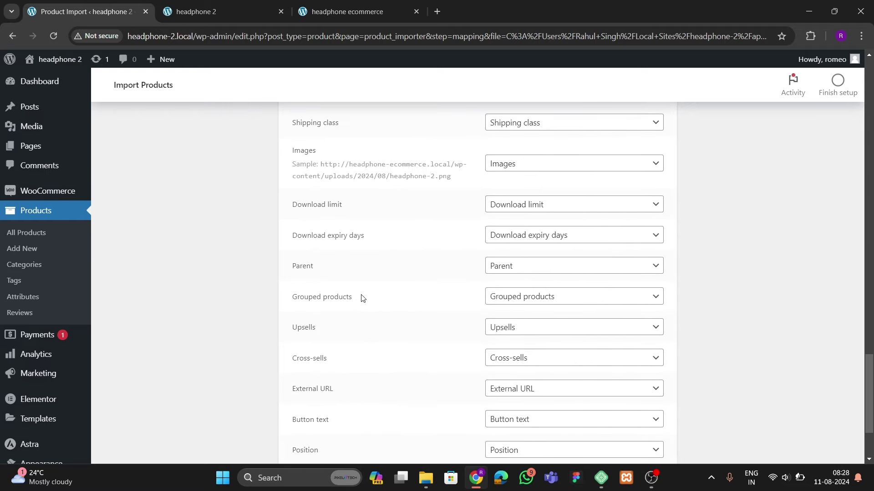
left_click(505, 283)
scroll(537, 200, "up", 4)
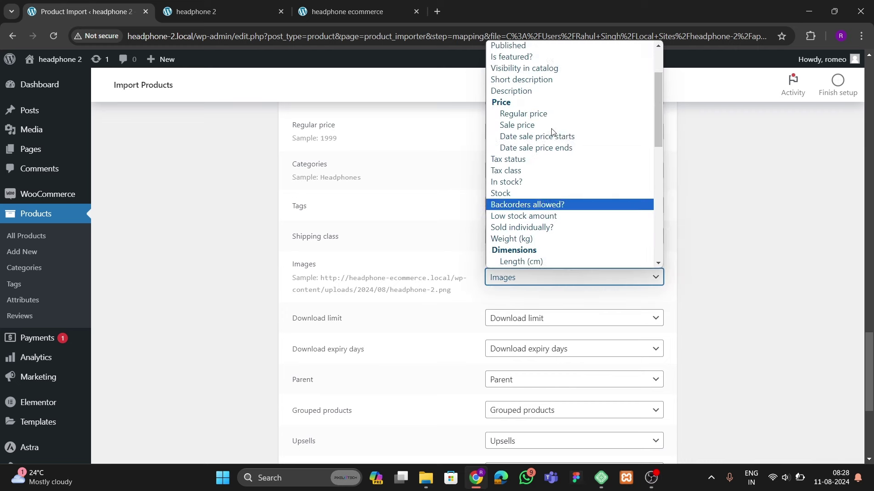
left_click(537, 47)
scroll(427, 277, "down", 5)
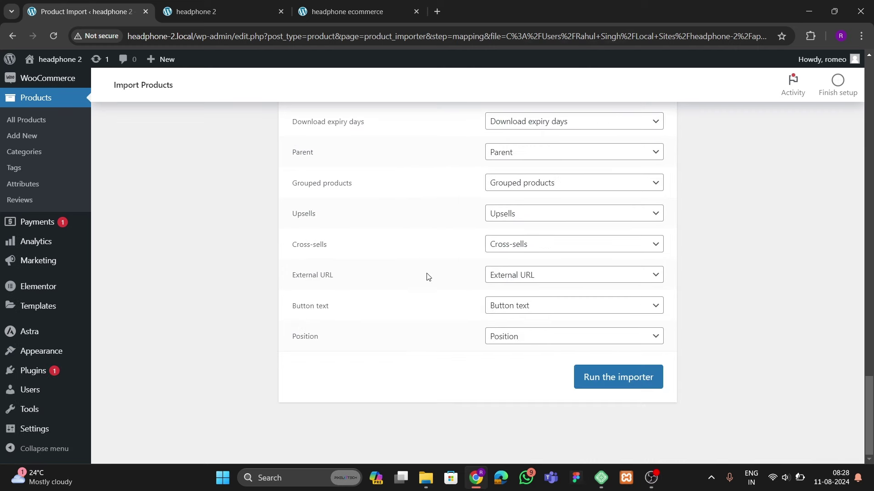
left_click(608, 382)
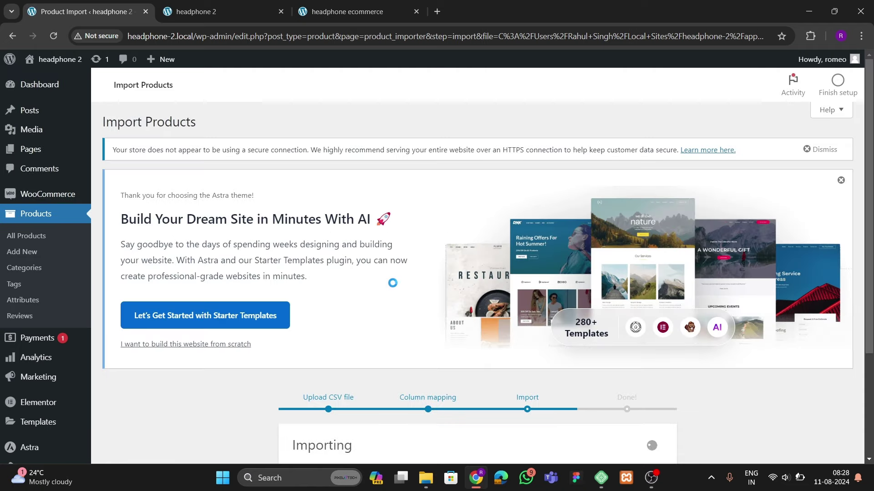
scroll(319, 227, "down", 3)
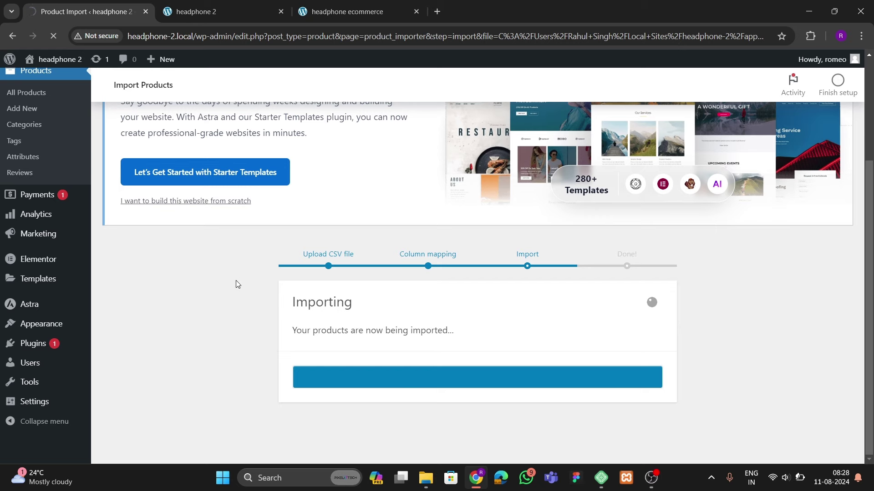
scroll(337, 328, "down", 3)
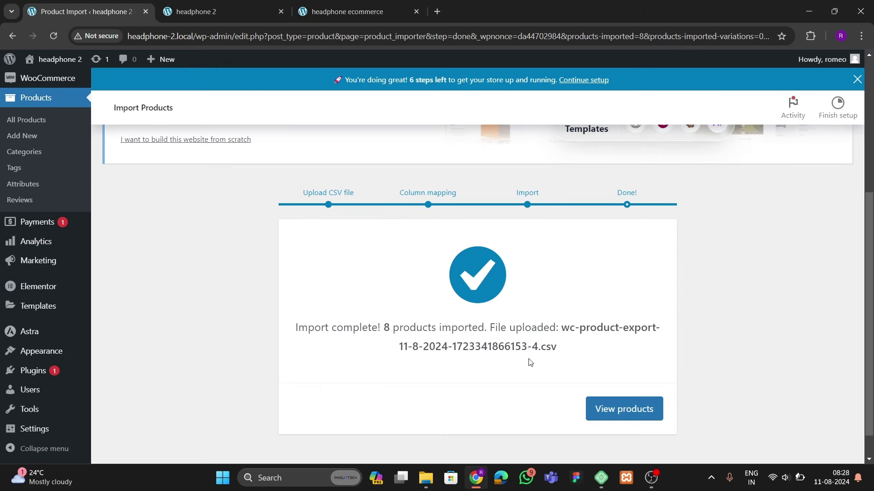
Check the 8 imported headphones in the products list, such as QuietComfort Max at ₹4,999.00
left_click(610, 409)
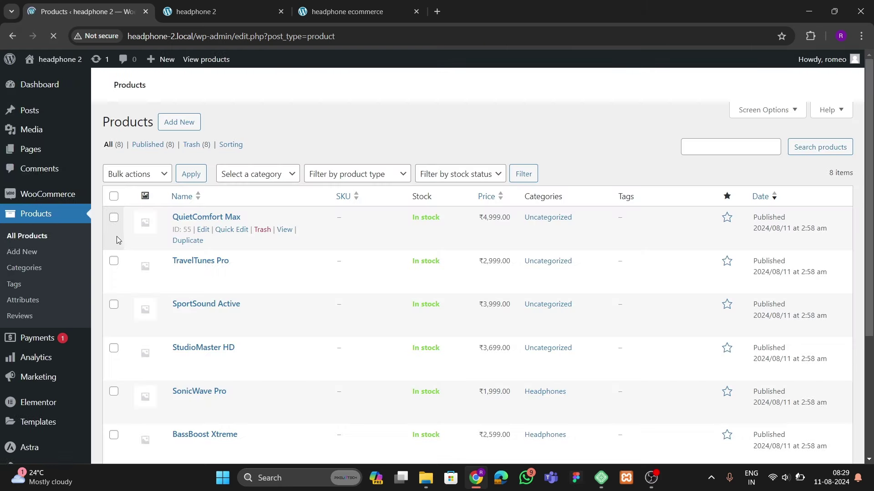
scroll(235, 291, "down", 5)
scroll(234, 291, "down", 4)
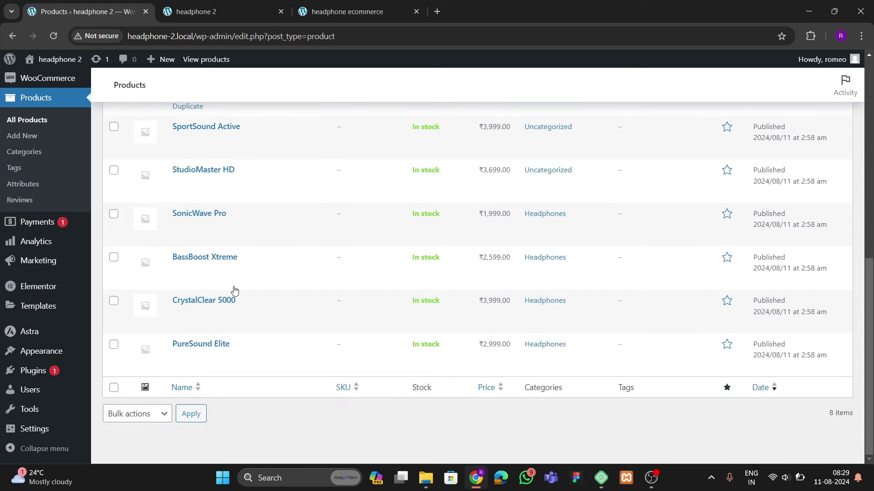
scroll(234, 290, "up", 4)
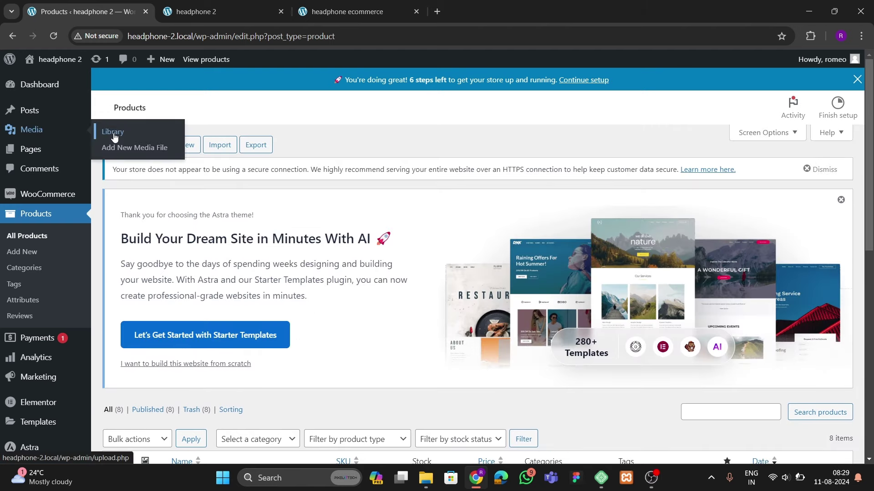
Open the Media Library's Add New Media File upload area and its file picker
left_click(114, 136)
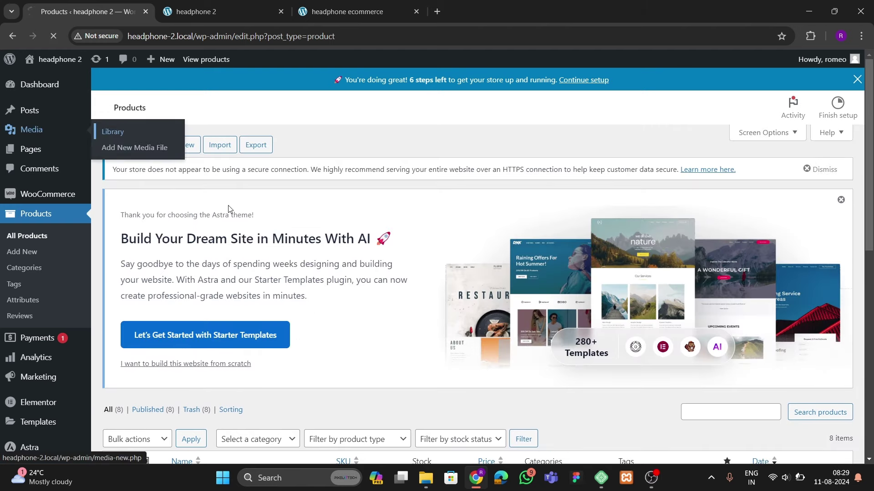
scroll(286, 280, "down", 3)
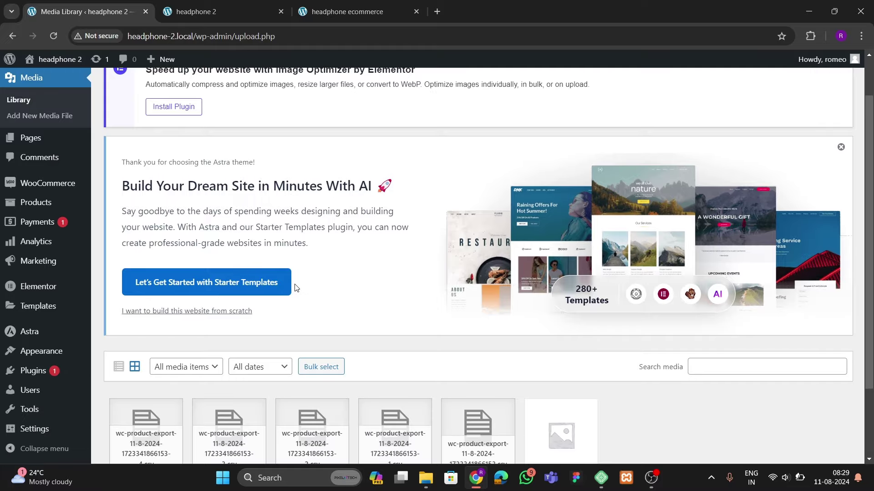
scroll(351, 335, "up", 3)
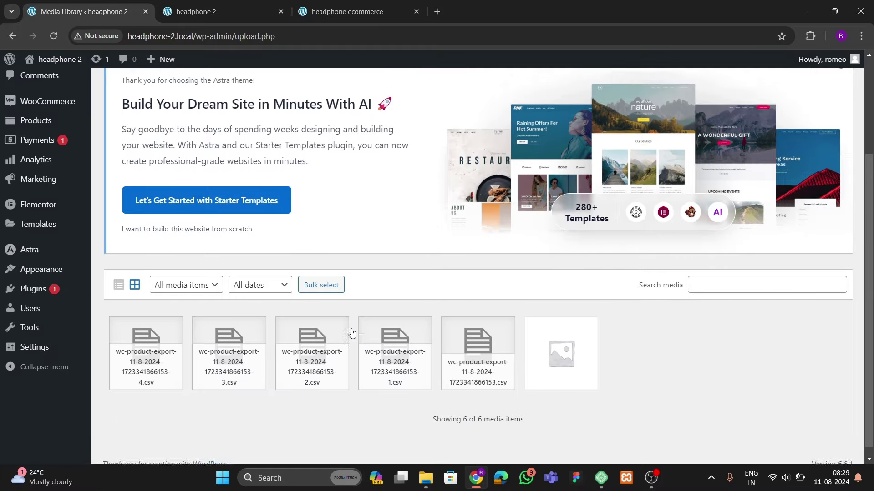
left_click(231, 88)
scroll(233, 136, "down", 5)
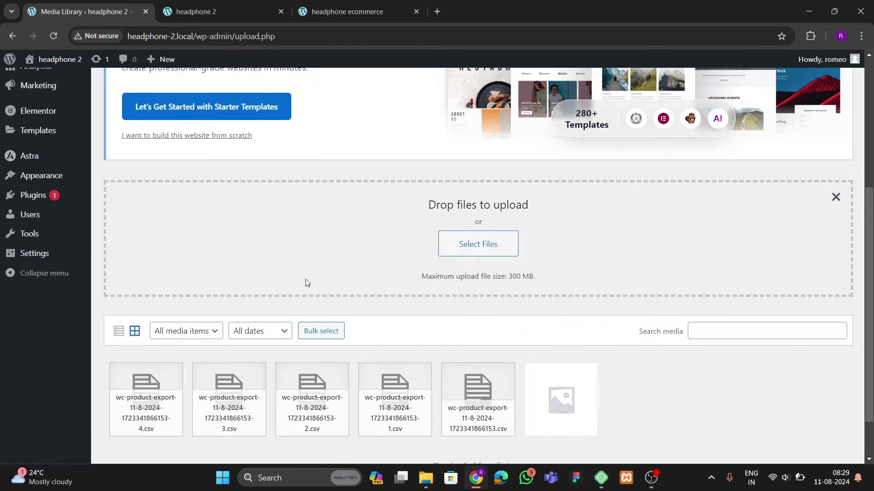
left_click(439, 248)
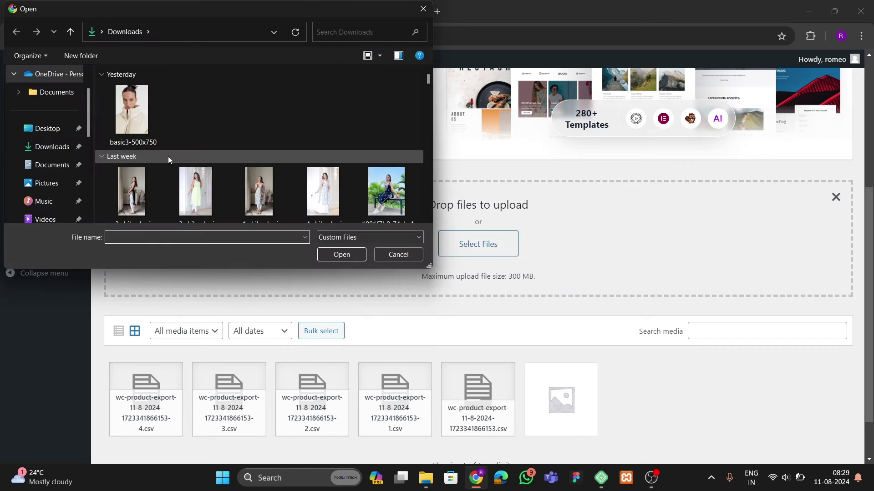
Upload all files from the Headphone e-commerce elementor images folder, bringing the library to 42 items
left_click(59, 146)
double_click(211, 136)
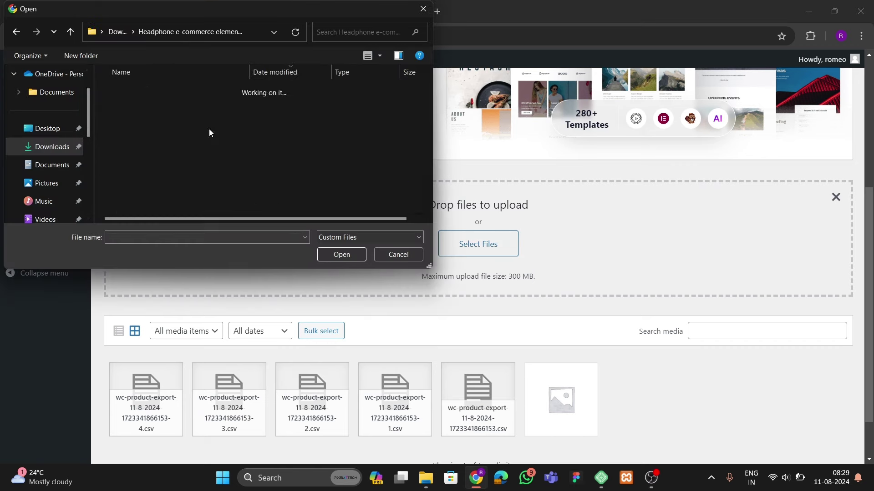
key("ctrl+a")
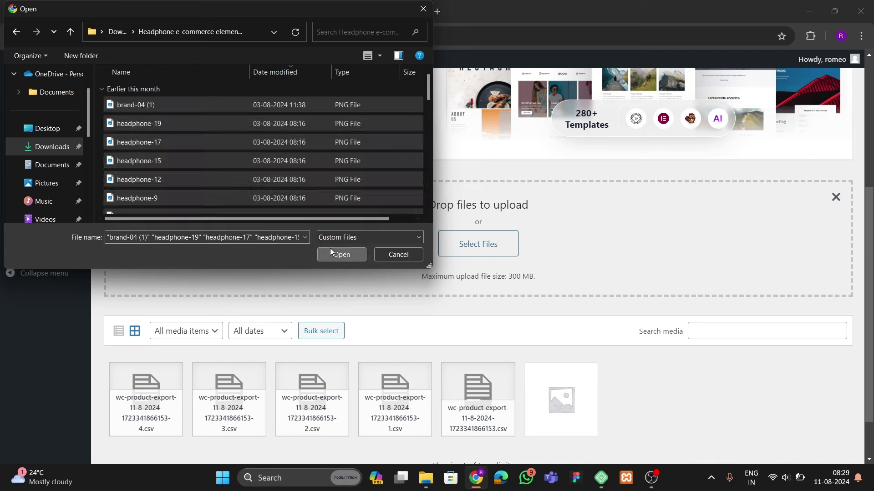
left_click(332, 253)
scroll(348, 305, "down", 6)
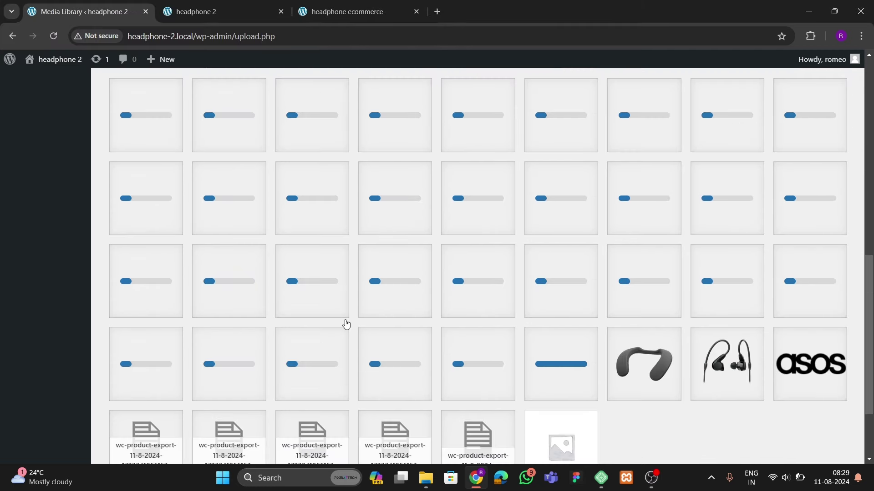
scroll(345, 324, "up", 1)
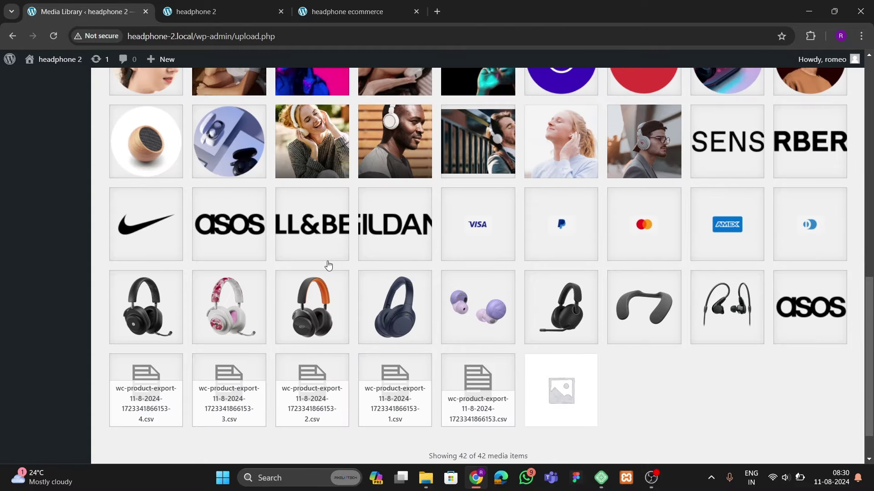
scroll(327, 302, "up", 10)
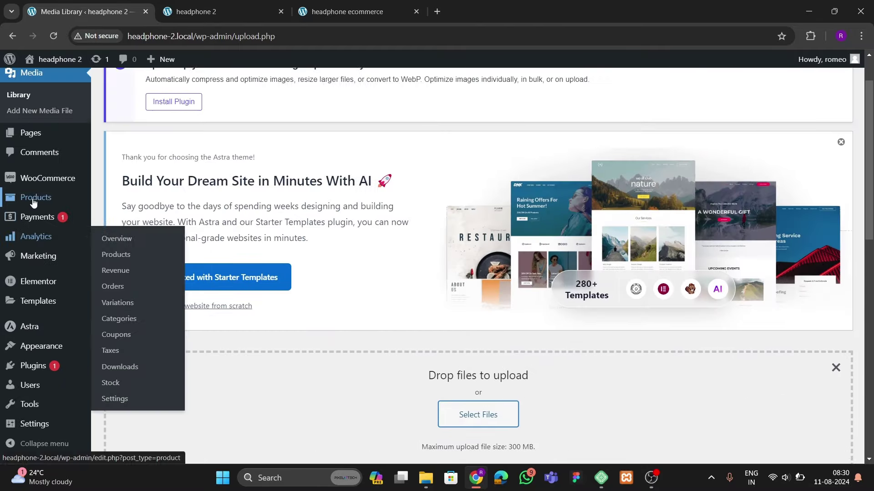
Open the QuietComfort Max product editor in a new tab from the products list
mouse_move(33, 202)
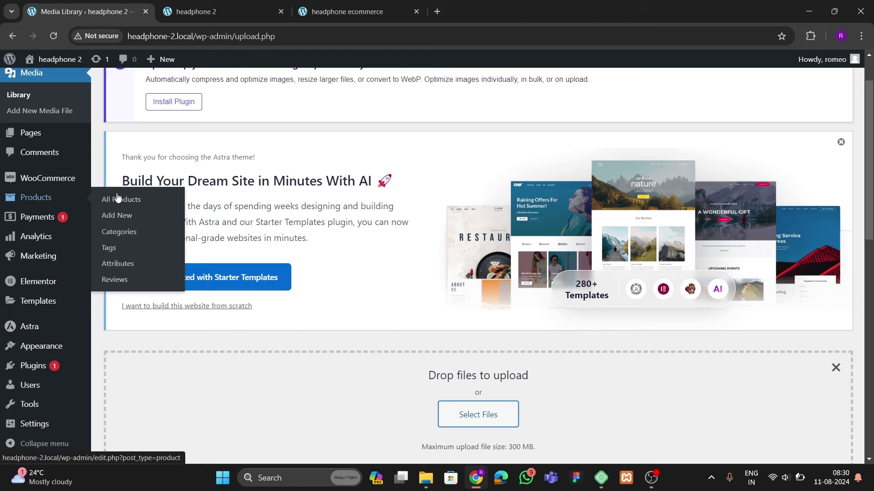
left_click(118, 198)
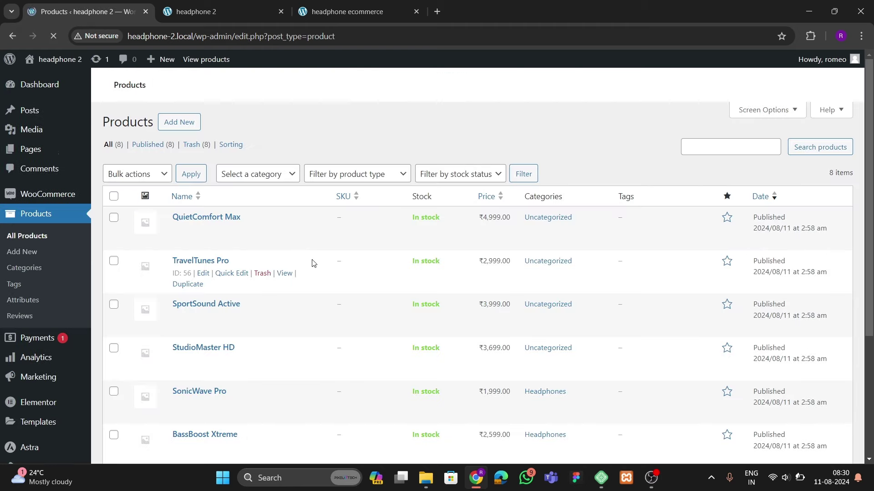
scroll(251, 259, "down", 4)
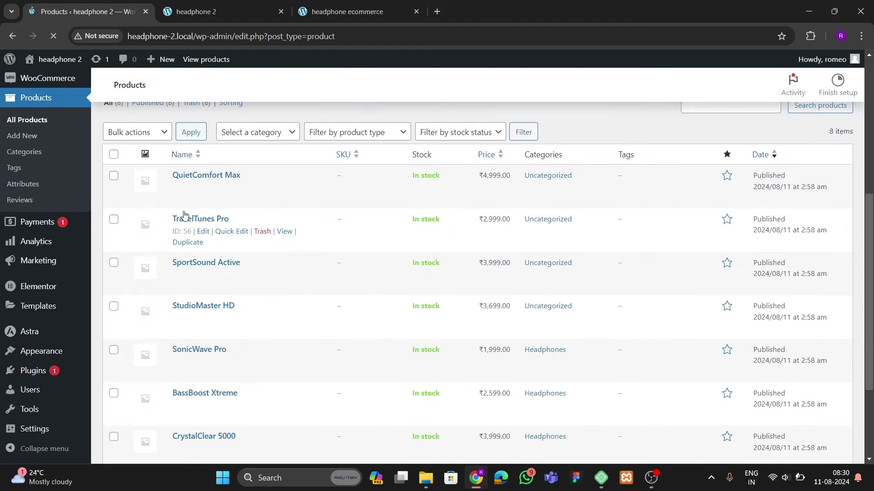
right_click(203, 188)
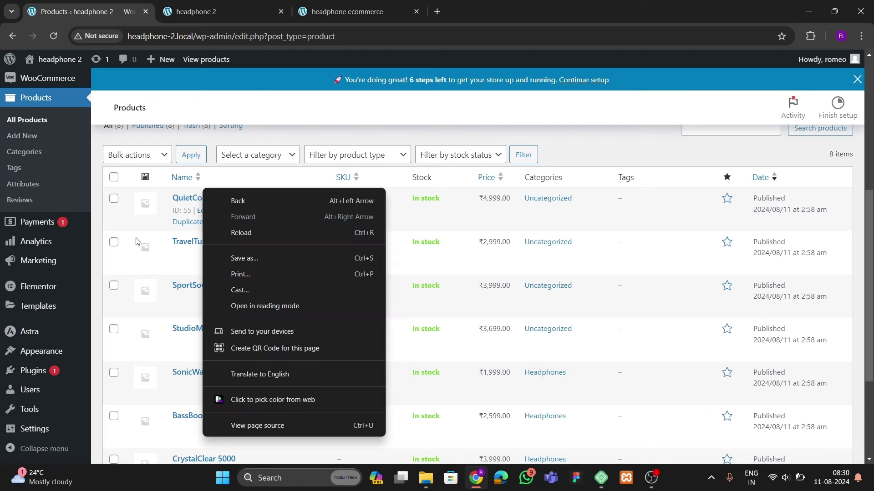
key("Escape")
right_click(201, 214)
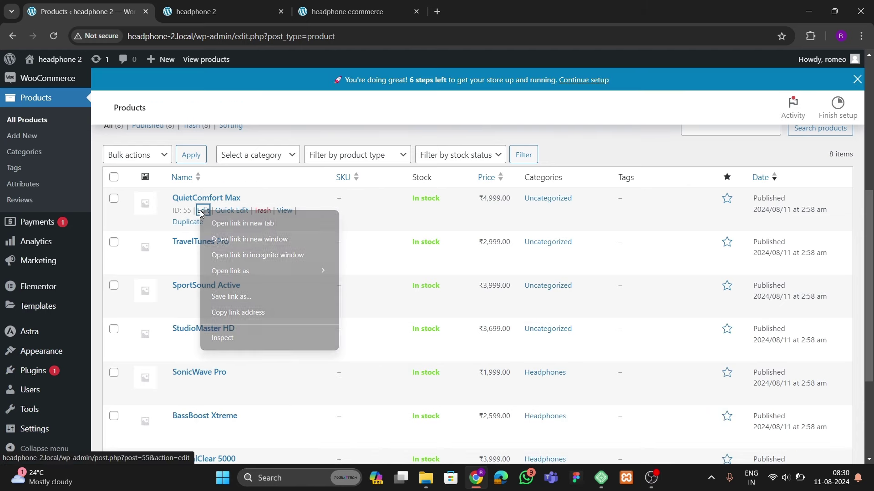
left_click(227, 216)
left_click(211, 13)
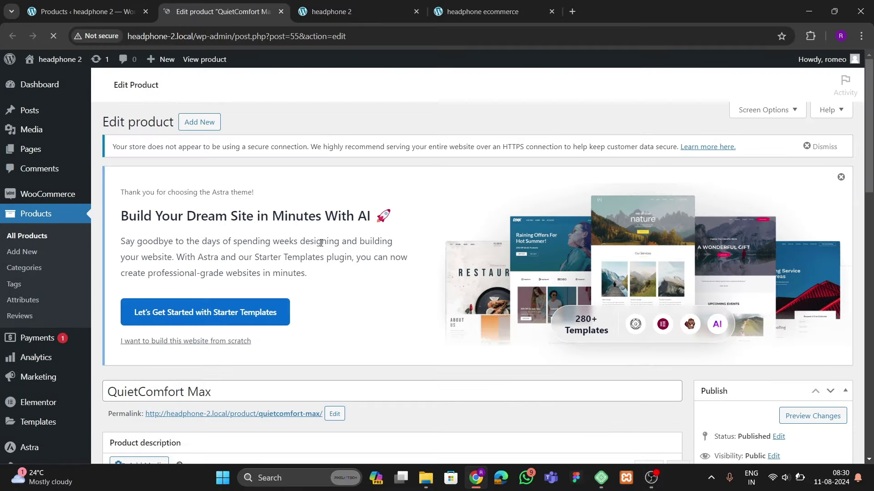
scroll(349, 263, "down", 10)
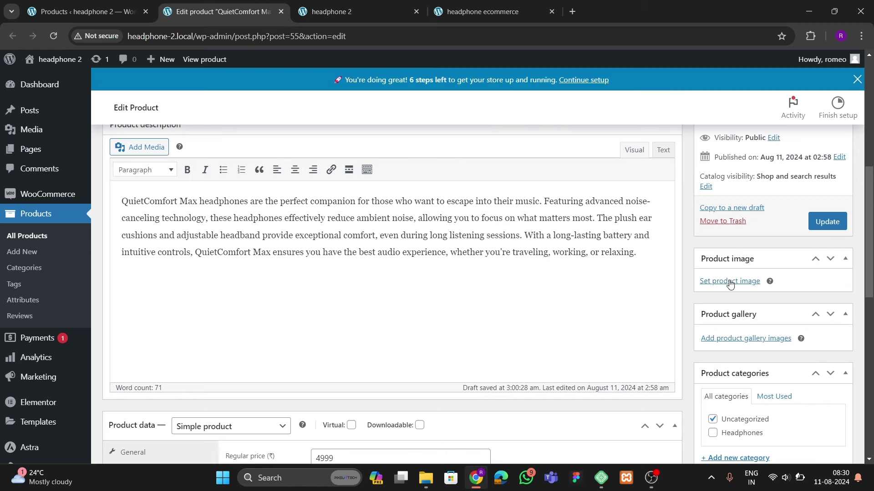
Set the black headphone-2 picture as QuietComfort Max's product image and update the product
left_click(730, 281)
left_click(106, 106)
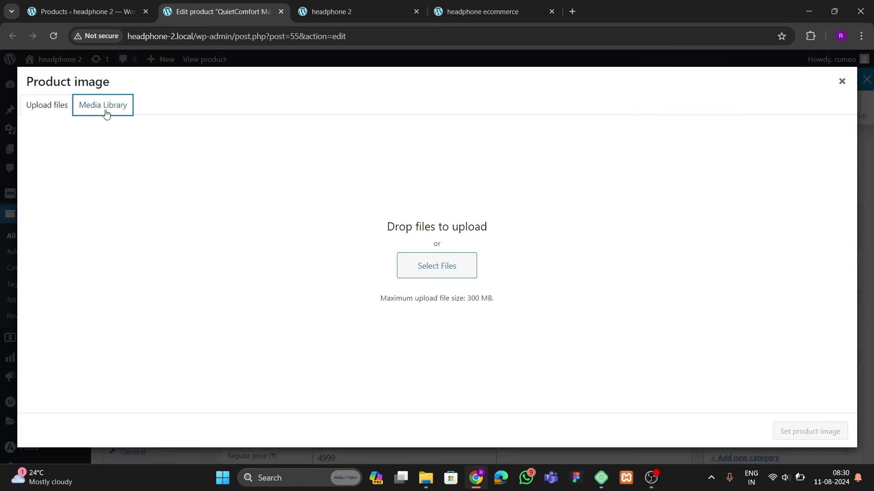
scroll(261, 290, "down", 2)
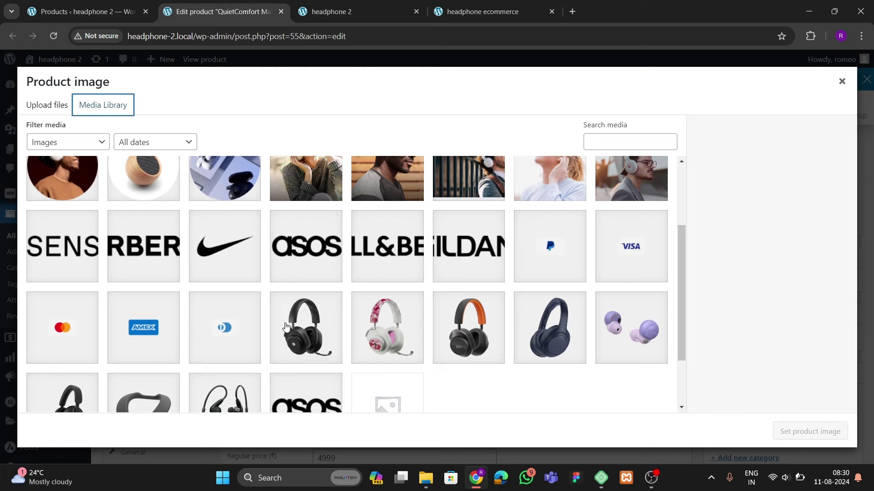
left_click(300, 342)
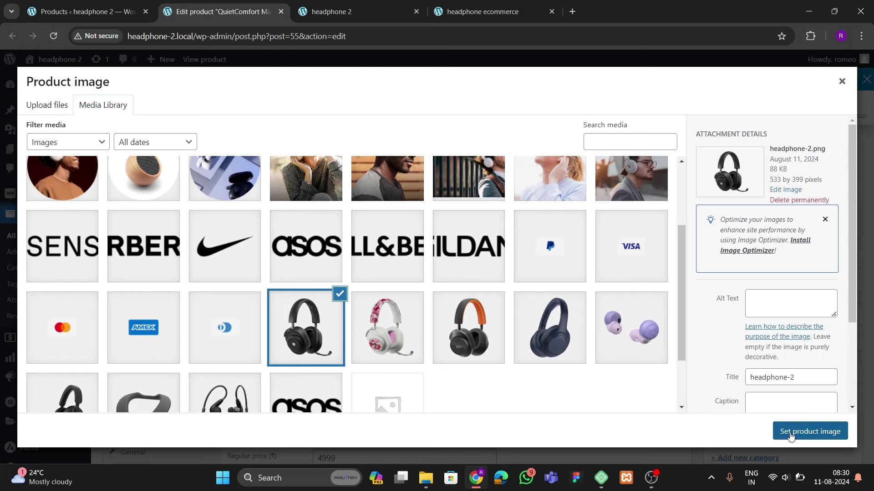
left_click(809, 432)
scroll(560, 291, "down", 3)
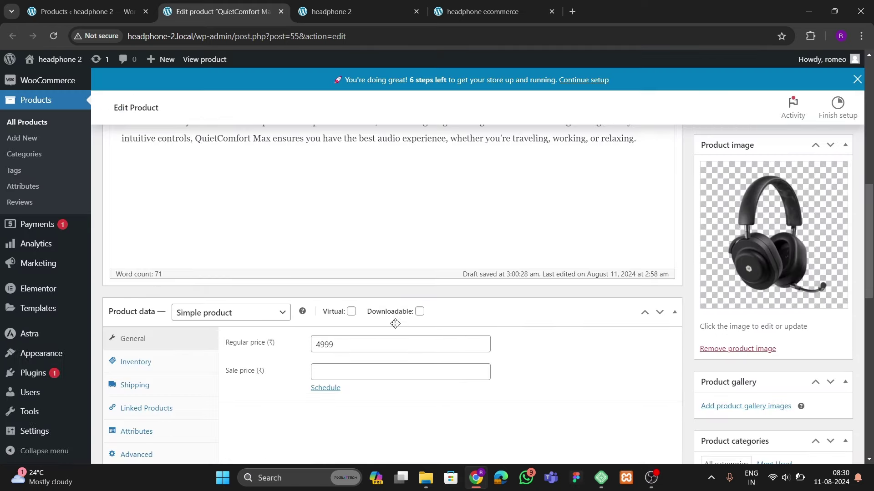
scroll(400, 331, "up", 3)
scroll(396, 328, "down", 1)
scroll(392, 325, "up", 2)
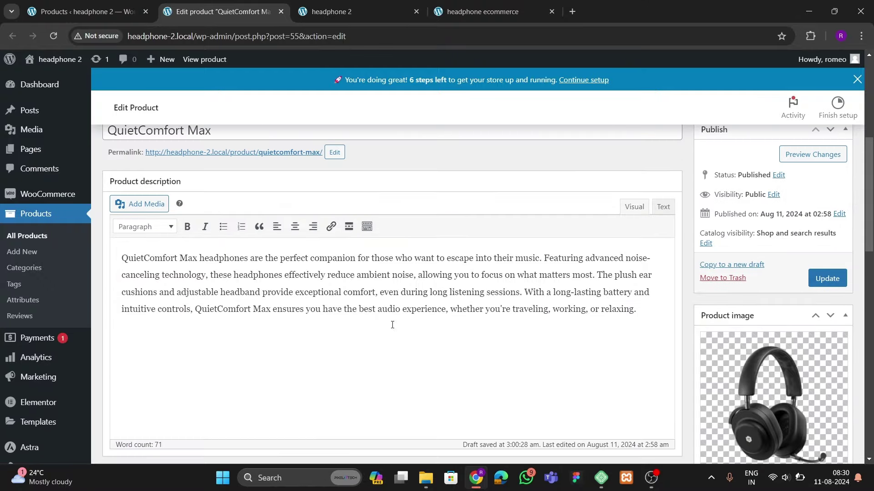
left_click(827, 279)
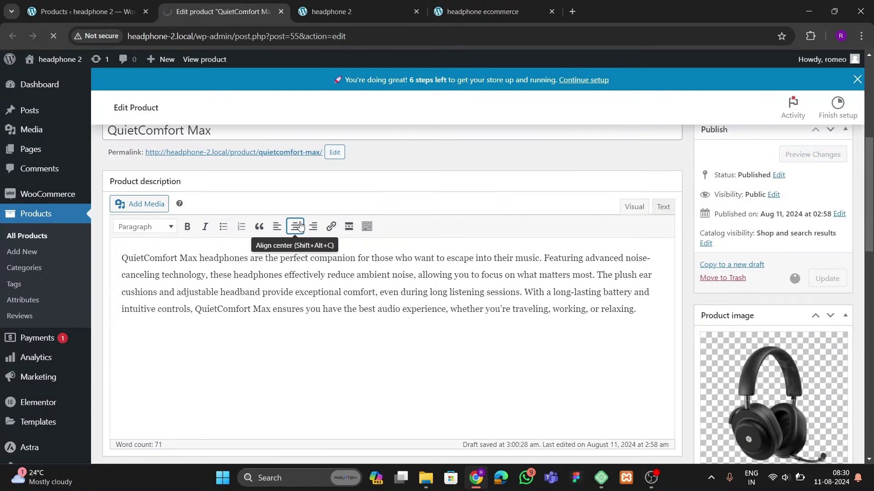
Reload the Products list to confirm QuietComfort Max now shows its image
key("ctrl+Page_Up")
scroll(211, 308, "down", 1)
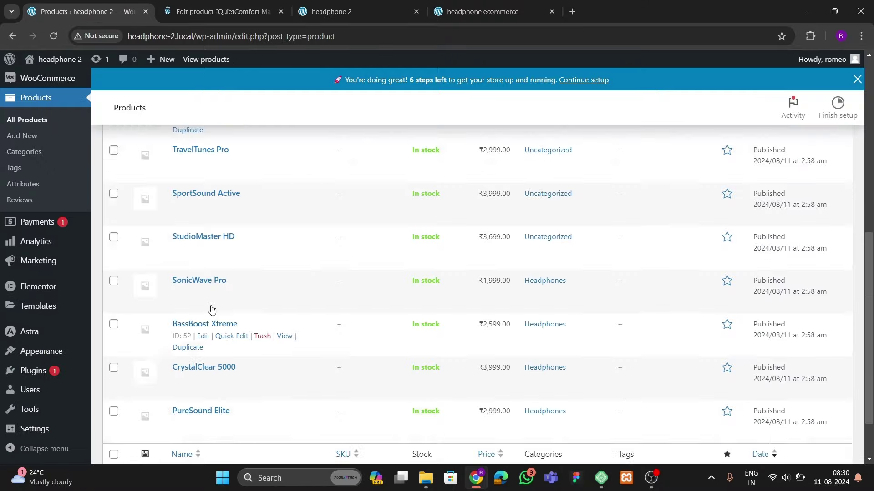
left_click(204, 11)
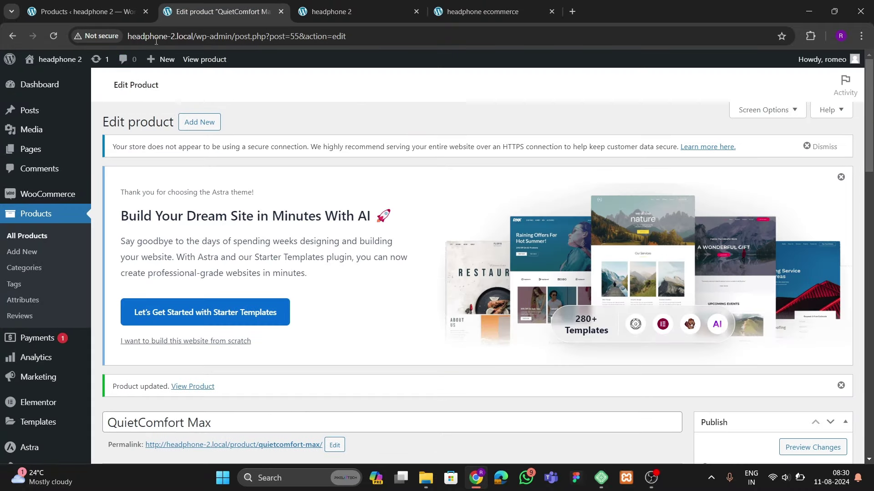
left_click(97, 9)
left_click(53, 36)
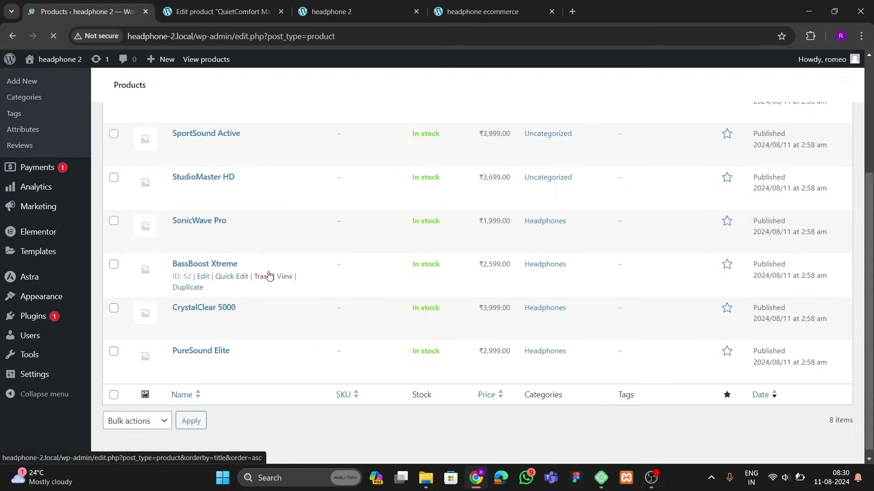
scroll(222, 311, "down", 1)
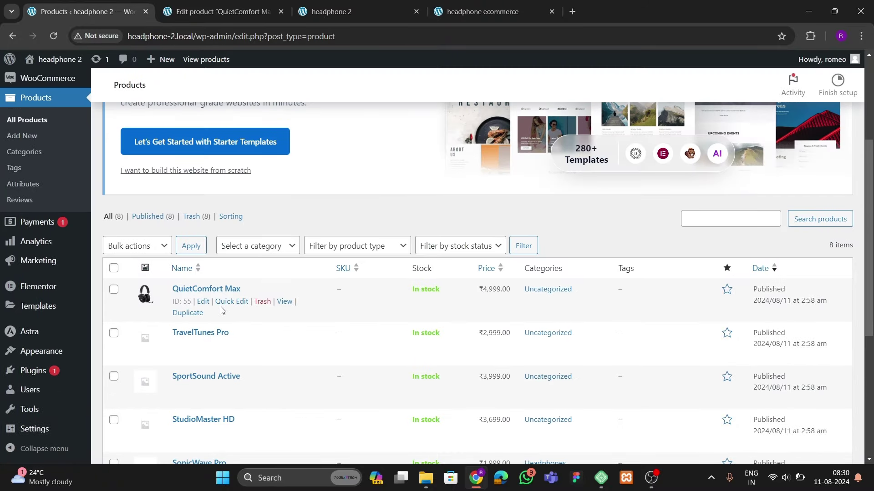
right_click(279, 300)
Check the QuietComfort Max product page shows its headphone image in a new tab, then close it
left_click(322, 308)
left_click(319, 12)
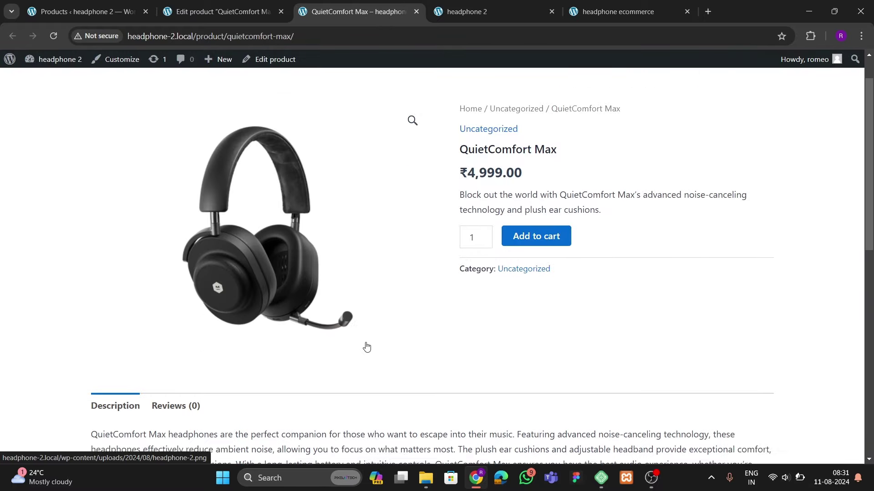
scroll(366, 347, "down", 3)
scroll(367, 347, "up", 4)
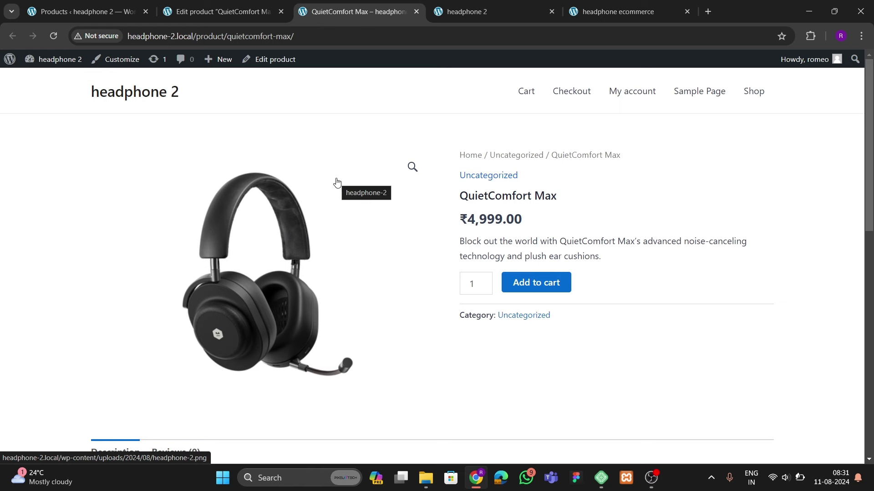
left_click(416, 12)
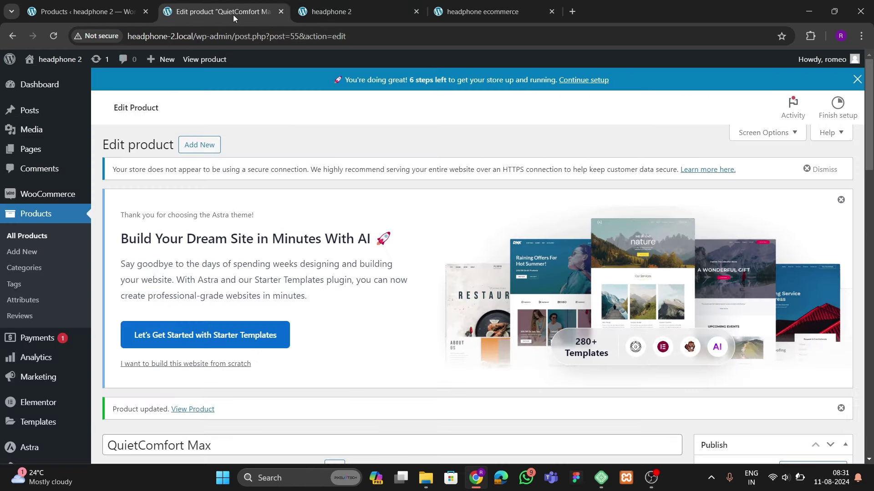
Close the QuietComfort Max editor, glance at the asos reference homepage, and return to Products
left_click(73, 11)
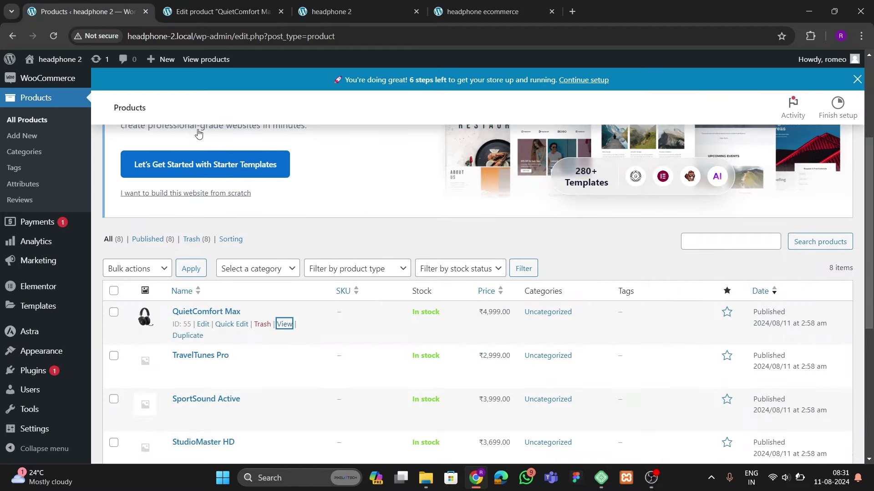
middle_click(214, 12)
scroll(296, 330, "down", 4)
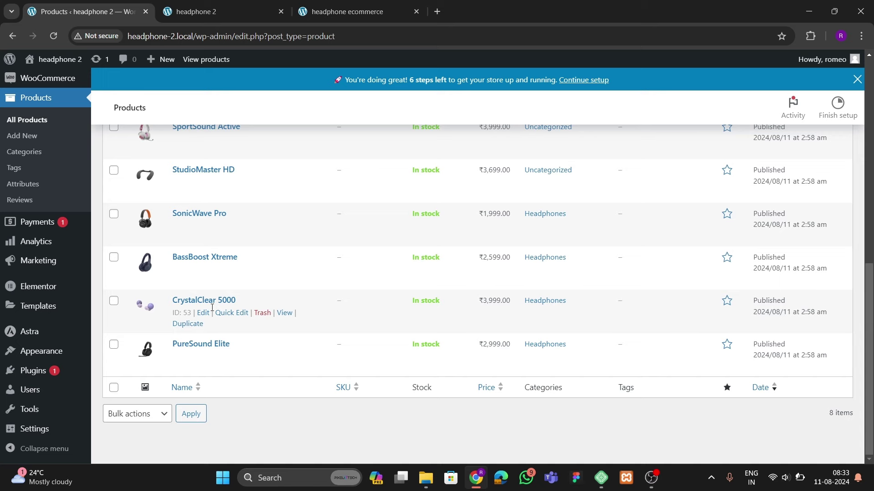
left_click(341, 13)
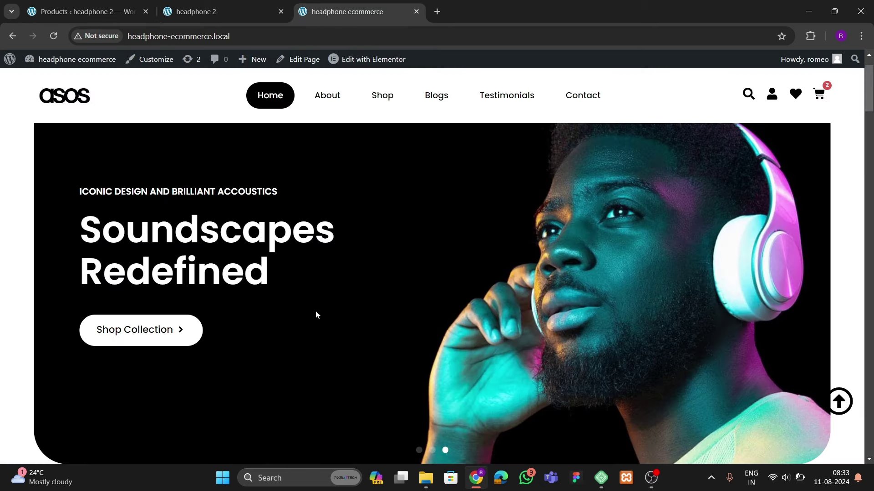
left_click(93, 12)
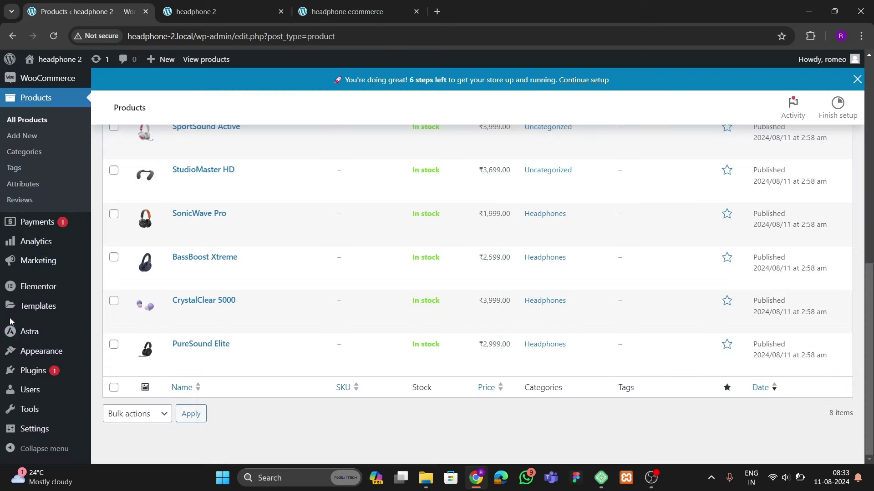
Go to All Pages and start a new page, dismissing the block editor welcome guide
scroll(10, 321, "up", 4)
mouse_move(30, 150)
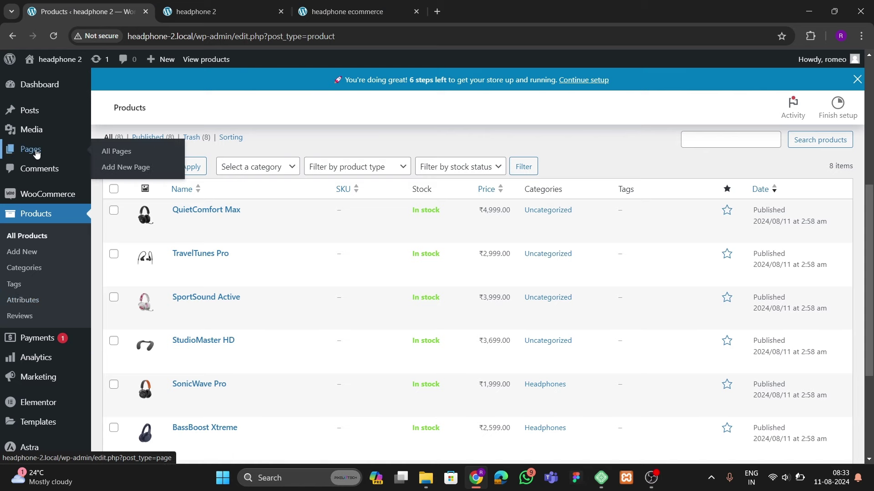
left_click(119, 157)
scroll(259, 292, "down", 3)
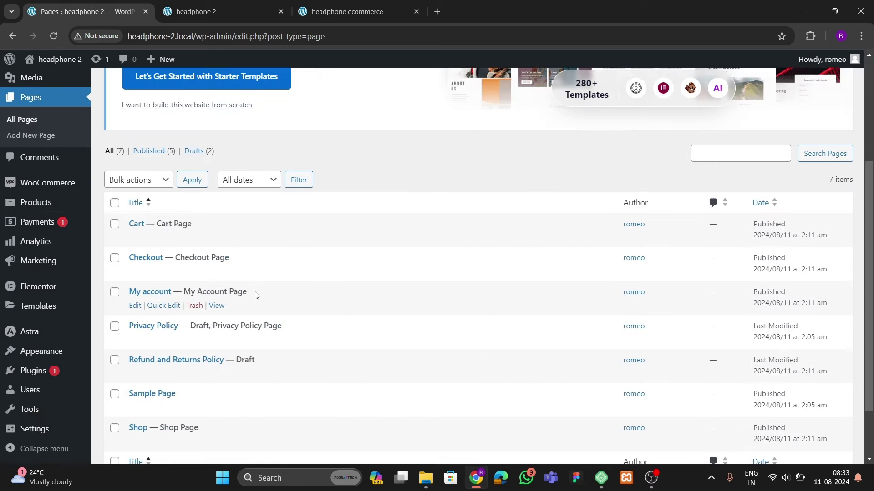
scroll(255, 296, "down", 2)
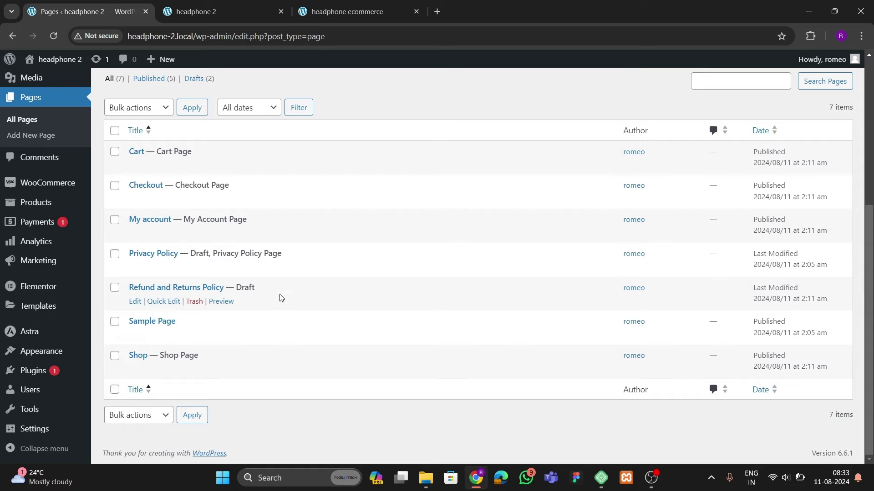
scroll(280, 298, "up", 5)
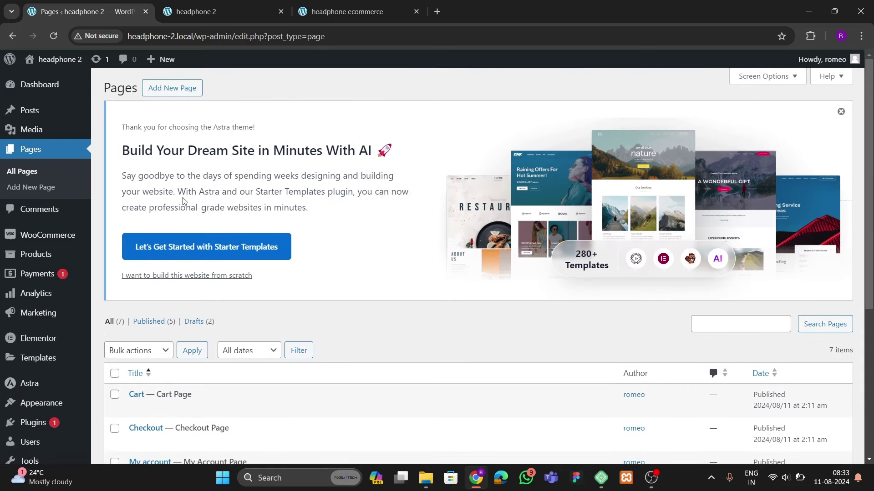
left_click(173, 88)
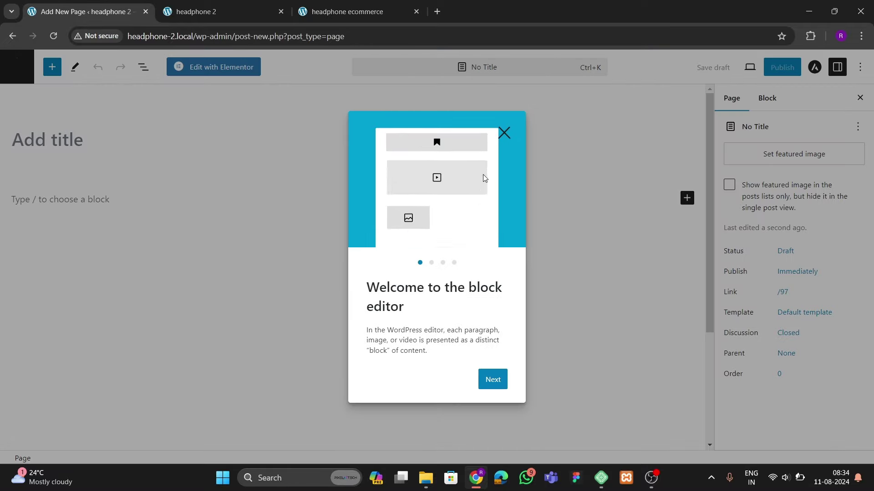
left_click(74, 163)
Title the page 'Home', choose the Elementor Full Width template, and publish it
type("Home")
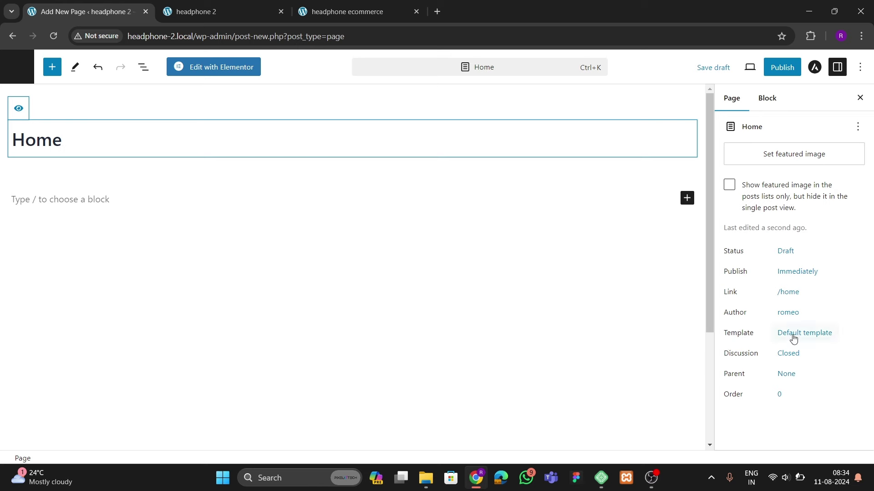
left_click(793, 336)
left_click(754, 425)
left_click(755, 397)
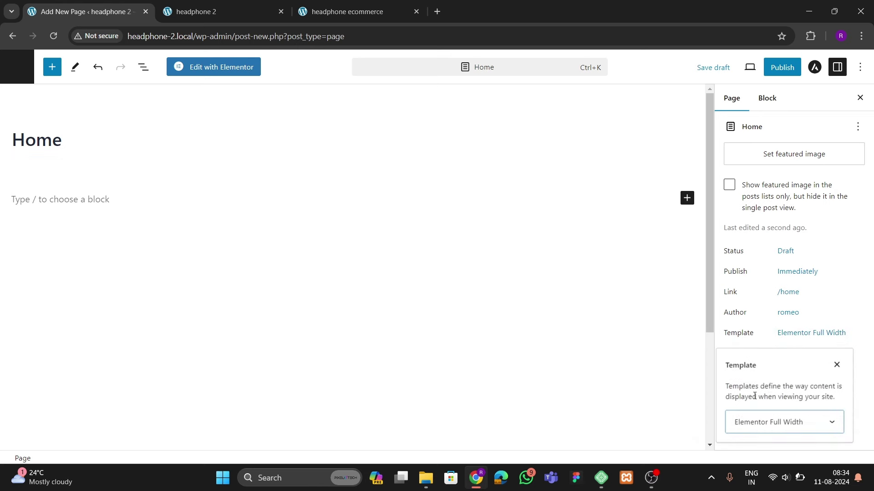
left_click(782, 68)
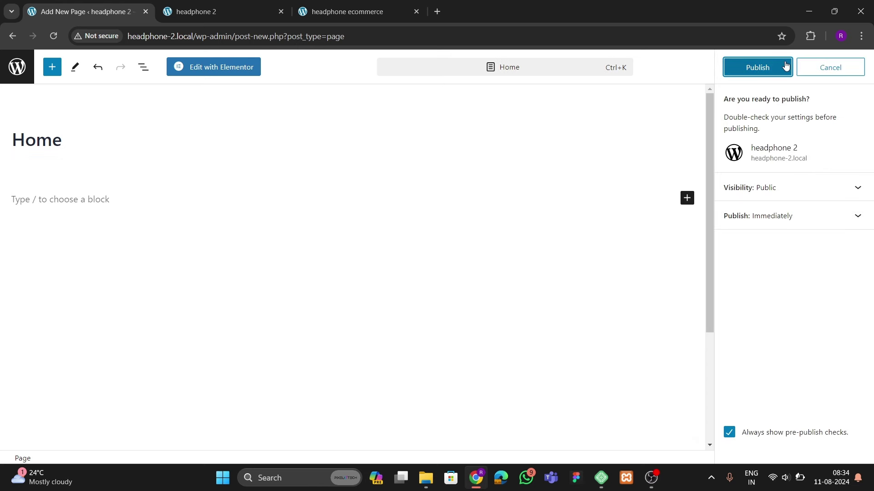
left_click(755, 67)
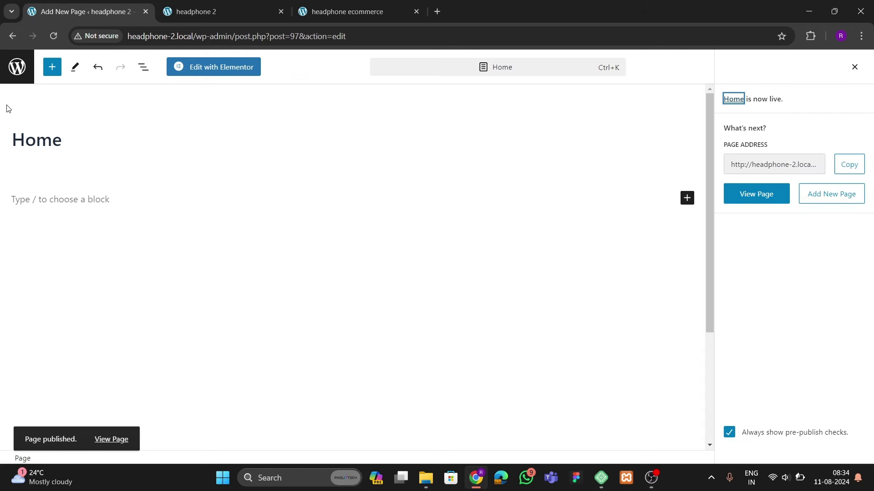
left_click(17, 67)
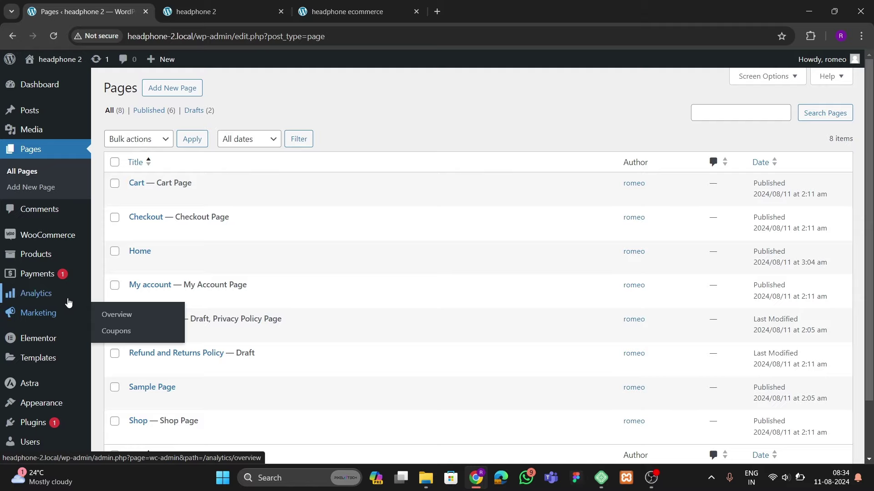
Set the homepage to the static 'Home' page in Reading Settings and save
scroll(68, 303, "down", 2)
mouse_move(30, 404)
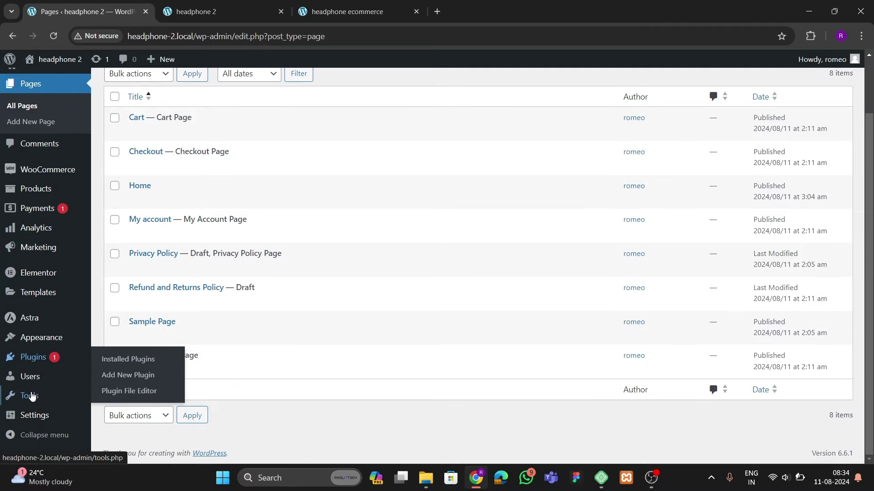
left_click(114, 326)
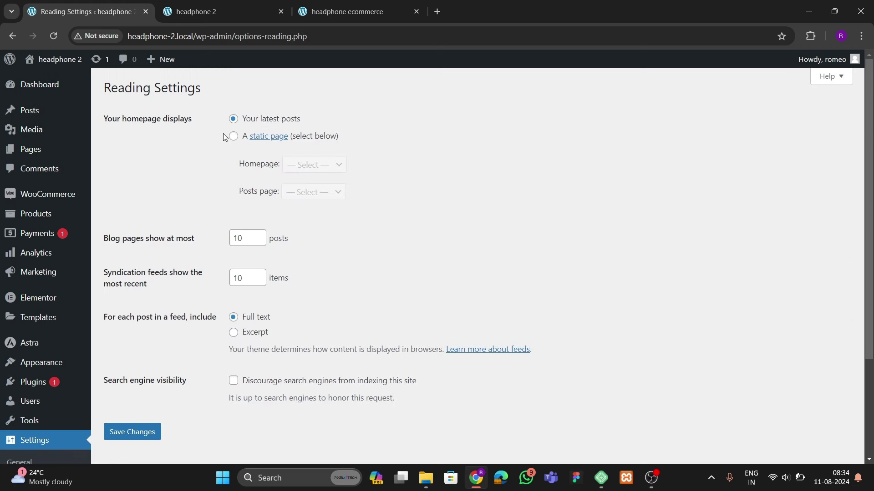
left_click(233, 137)
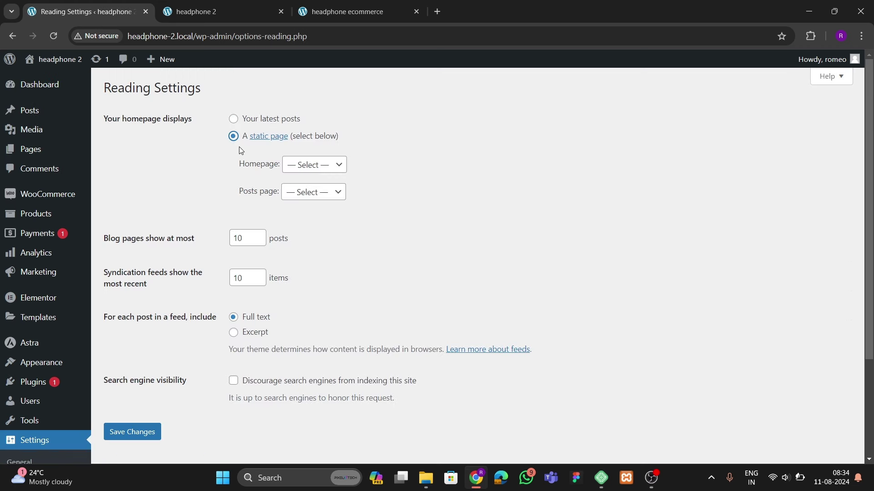
left_click(314, 165)
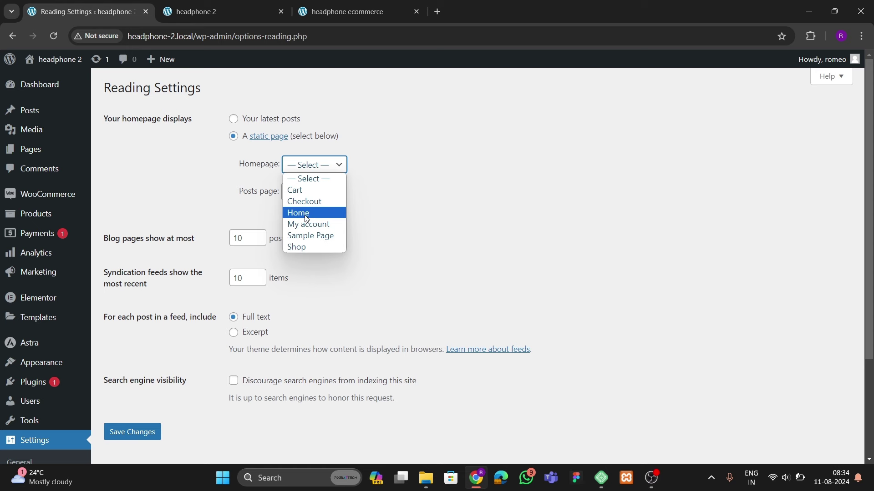
left_click(298, 213)
left_click(135, 435)
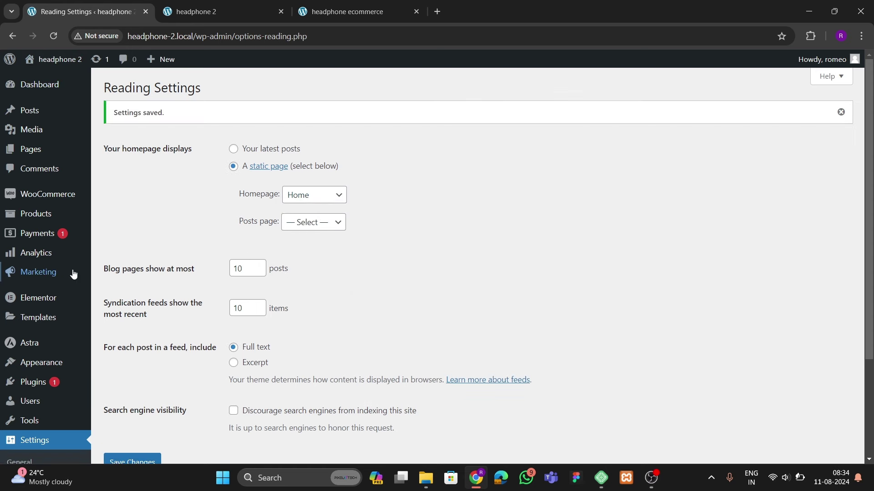
mouse_move(64, 274)
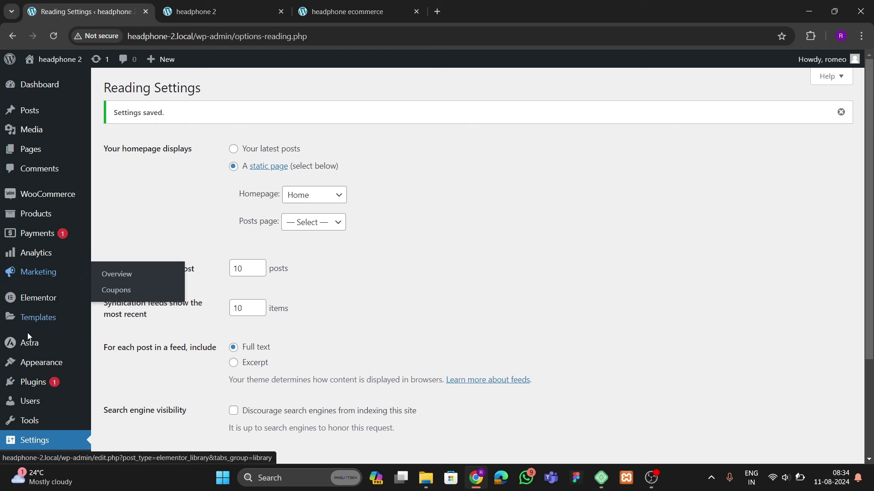
mouse_move(31, 345)
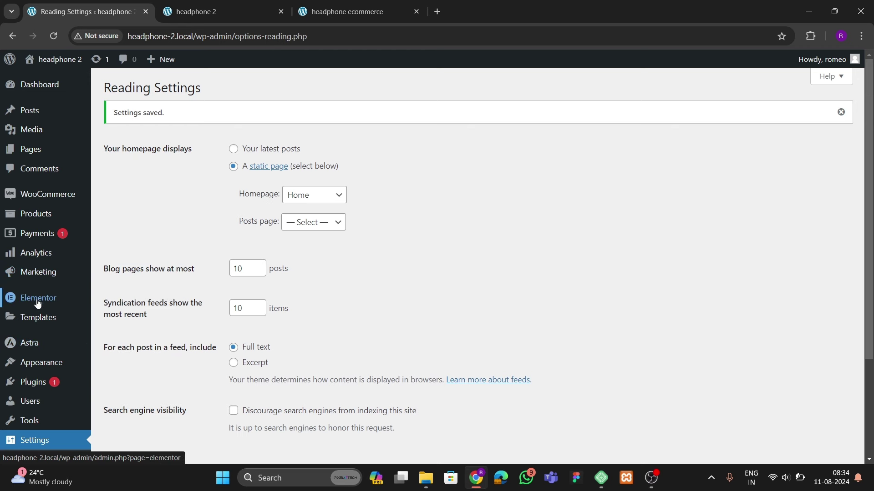
mouse_move(82, 305)
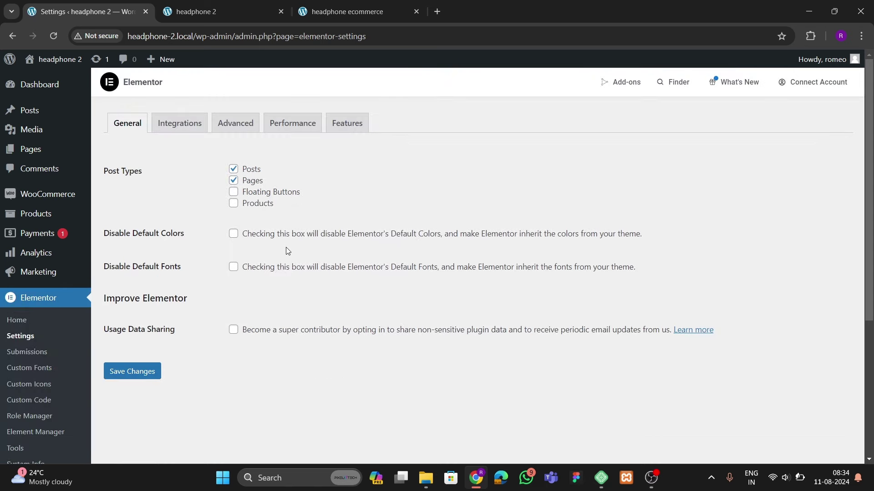
Set the Nested Elements and Flexbox Container features to Active
left_click(357, 123)
scroll(155, 306, "down", 3)
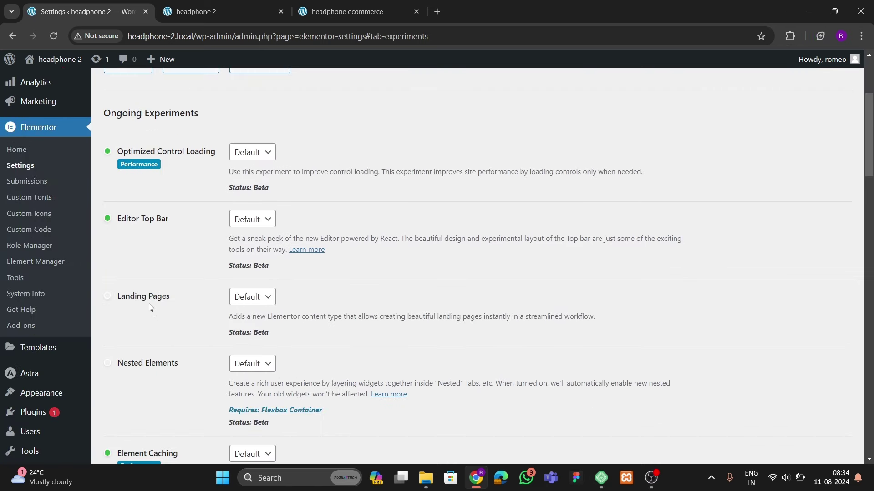
scroll(143, 294, "down", 4)
left_click(244, 191)
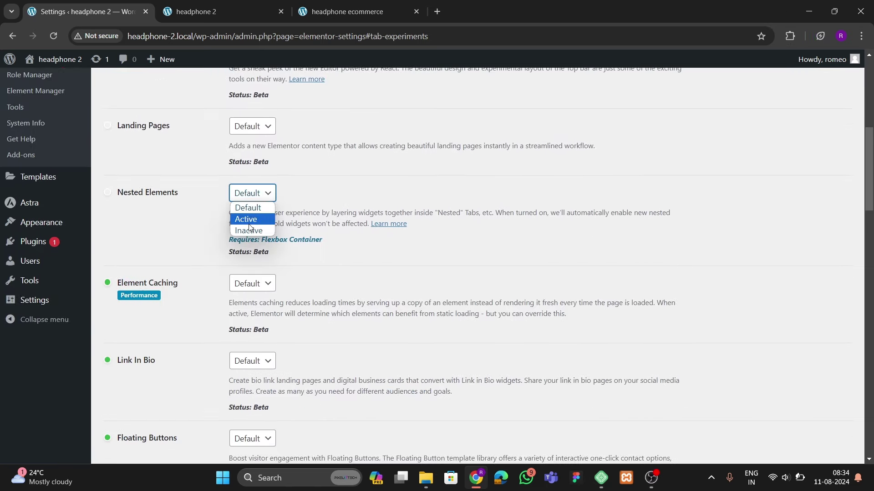
left_click(243, 217)
scroll(194, 239, "down", 5)
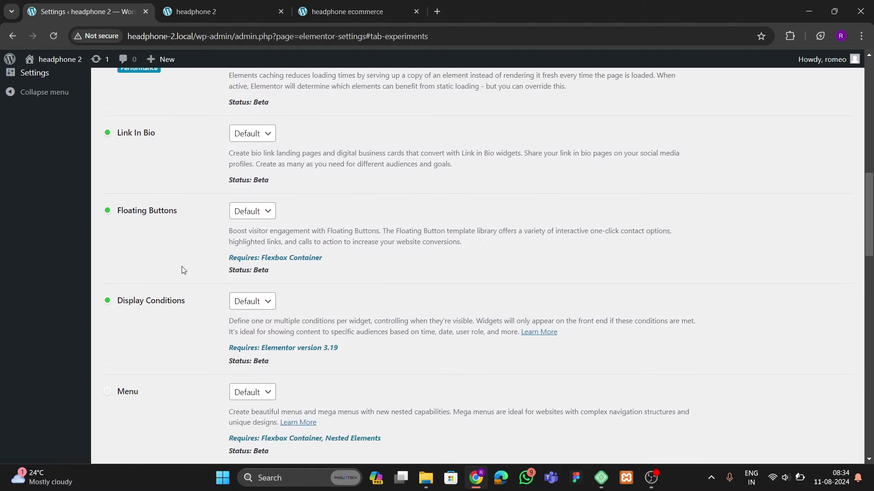
scroll(182, 266, "down", 6)
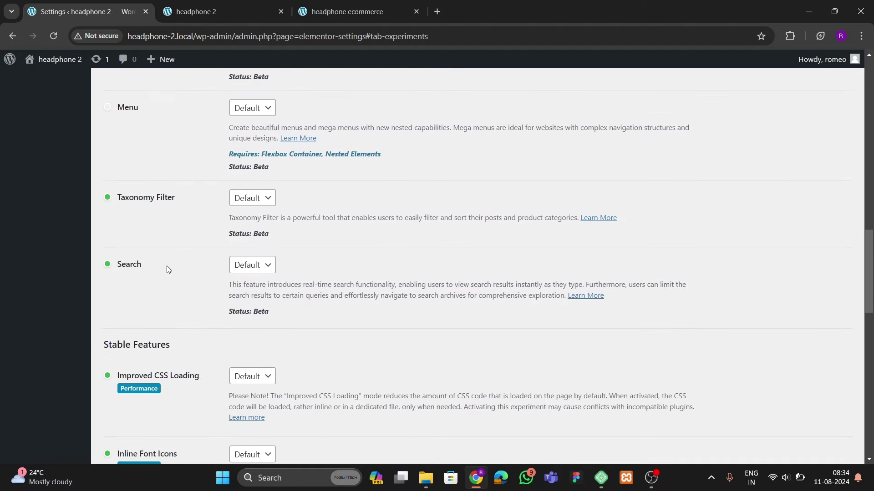
scroll(168, 268, "down", 7)
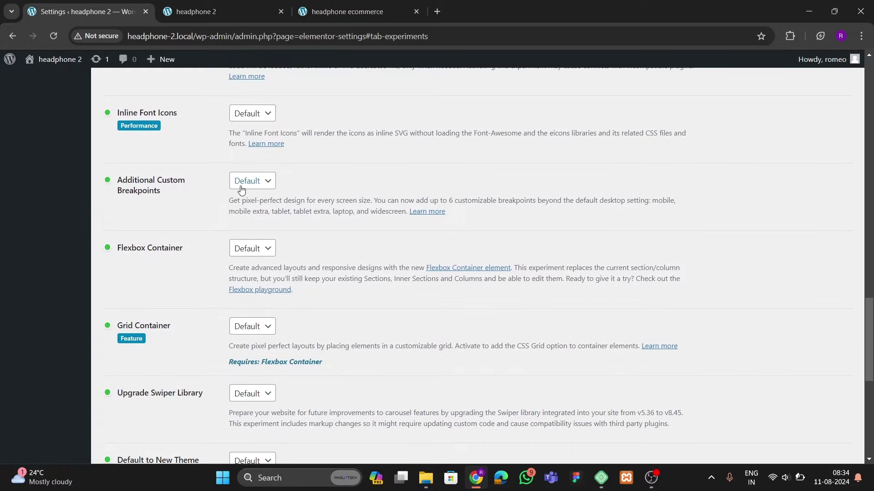
left_click(252, 248)
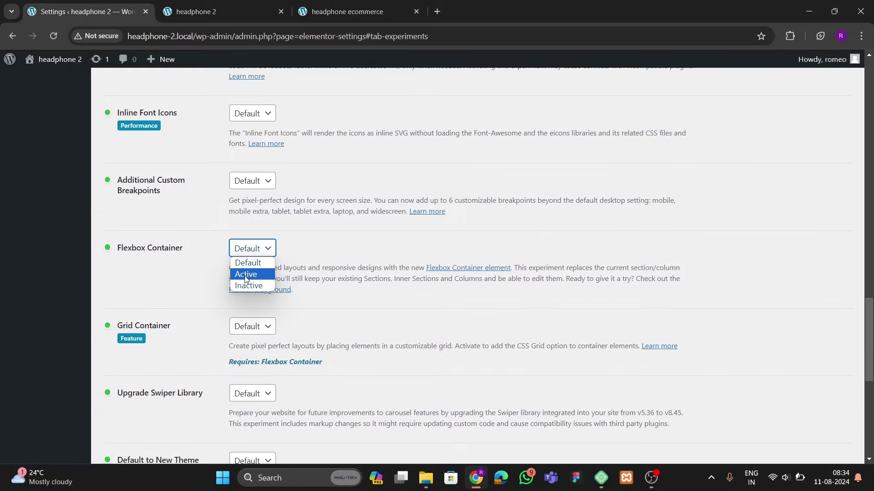
left_click(248, 273)
Activate Grid Container and Upgrade Swiper Library, then save the feature changes
scroll(175, 179, "down", 4)
left_click(252, 156)
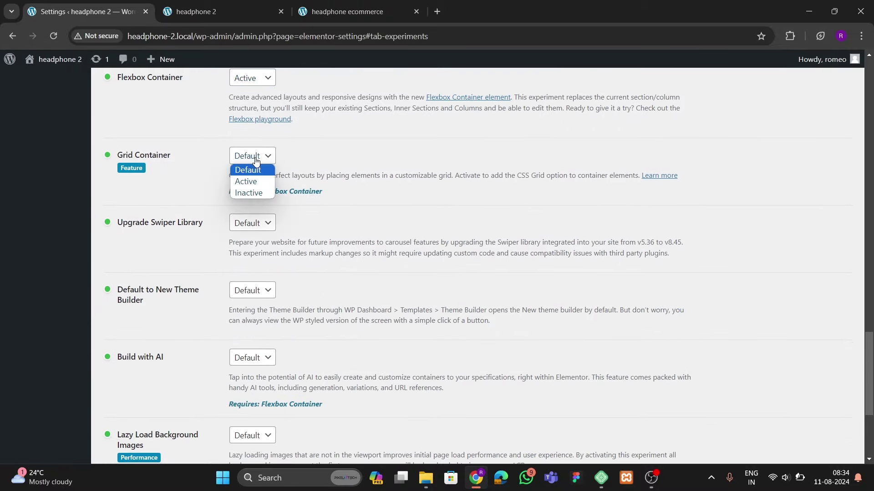
left_click(246, 181)
left_click(257, 223)
left_click(246, 249)
scroll(181, 274, "down", 4)
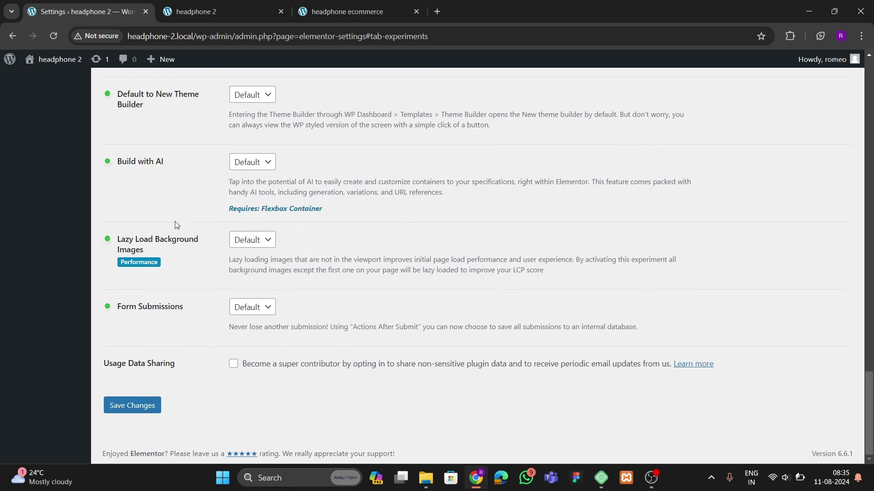
left_click(139, 403)
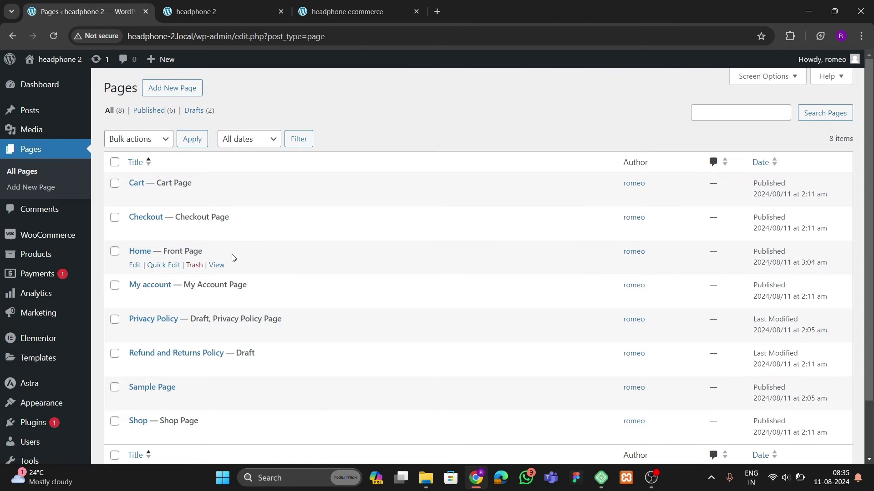
Open Home in Elementor from a new tab, then view the headphone ecommerce reference site
scroll(232, 258, "down", 2)
right_click(135, 199)
left_click(173, 207)
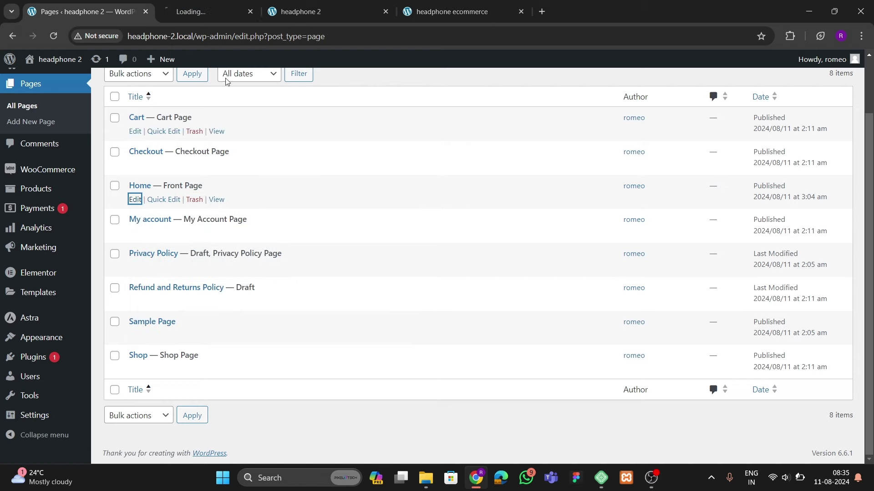
left_click(209, 10)
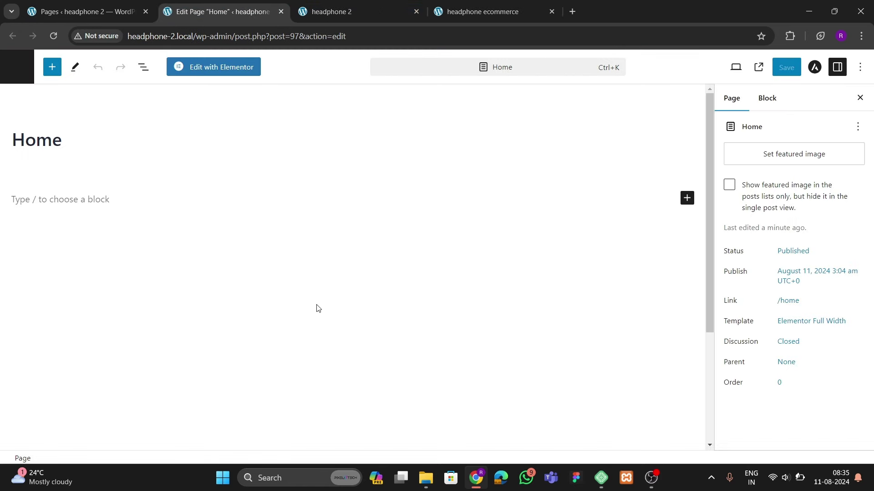
left_click(226, 73)
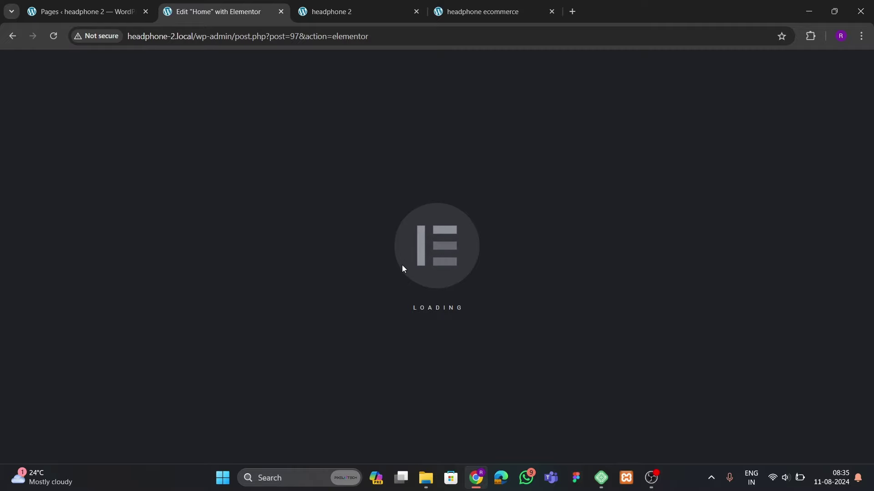
left_click(493, 18)
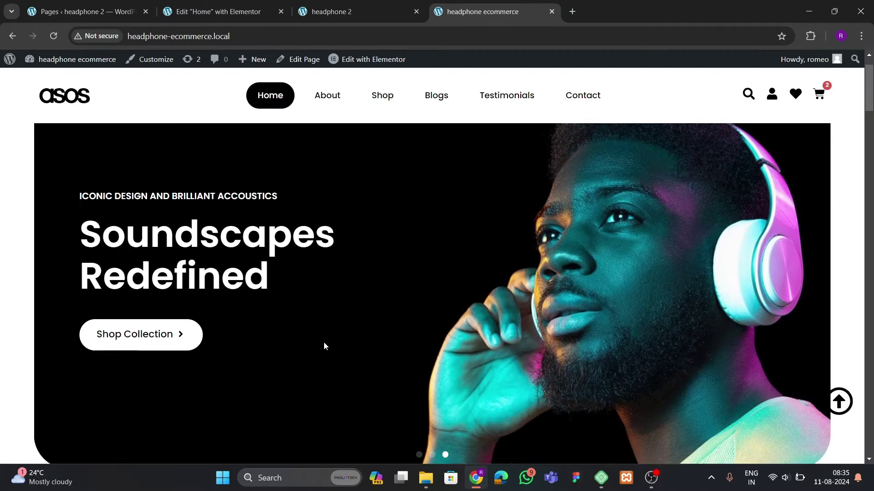
Review the reference site, then return to Elementor, dismiss notifications and reposition the Structure panel
scroll(324, 342, "down", 3)
scroll(396, 296, "down", 6)
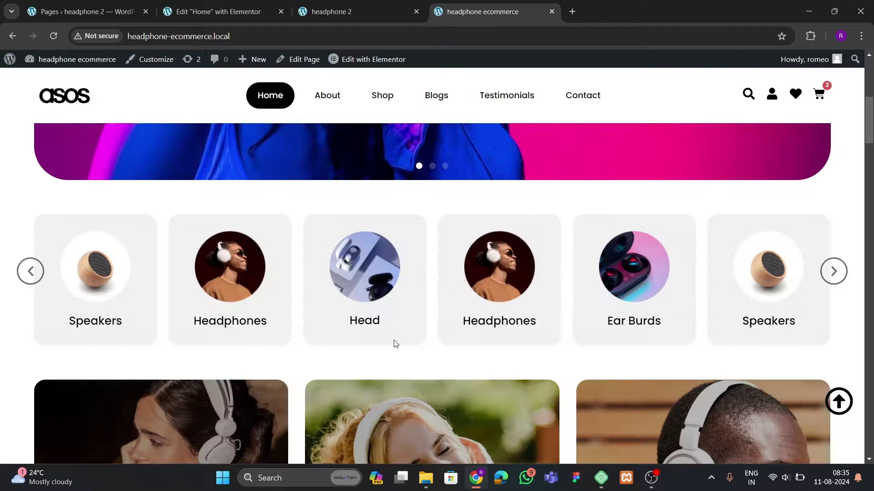
scroll(343, 263, "down", 3)
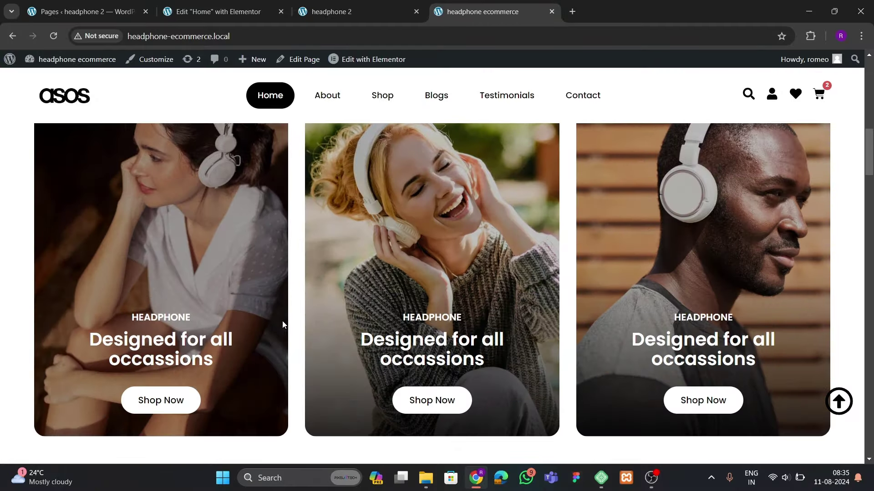
scroll(282, 324, "down", 15)
scroll(359, 296, "up", 10)
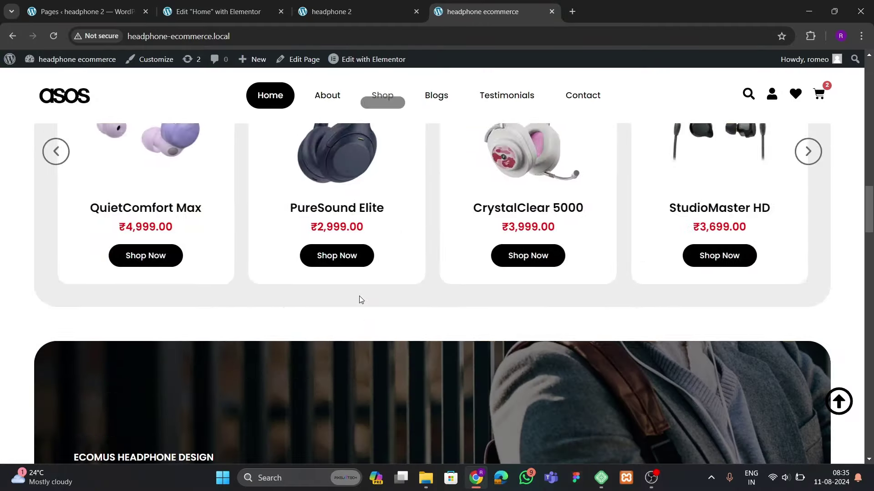
scroll(359, 300, "up", 12)
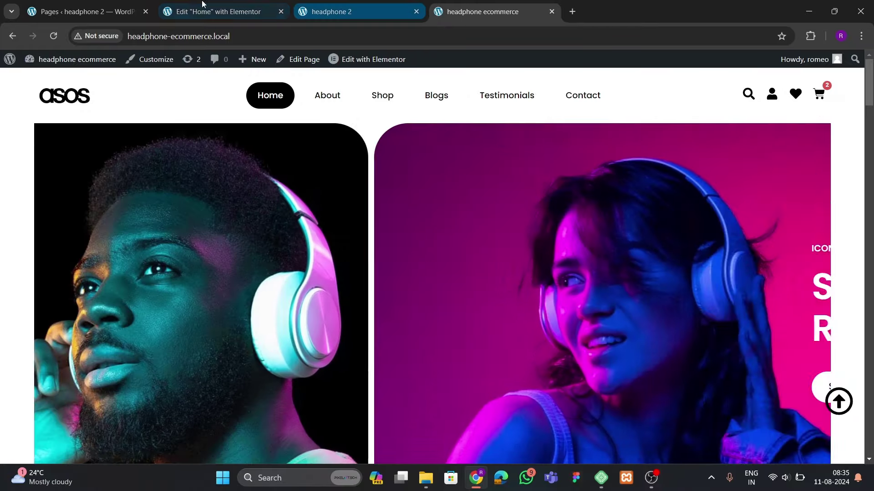
left_click(203, 6)
left_click(525, 418)
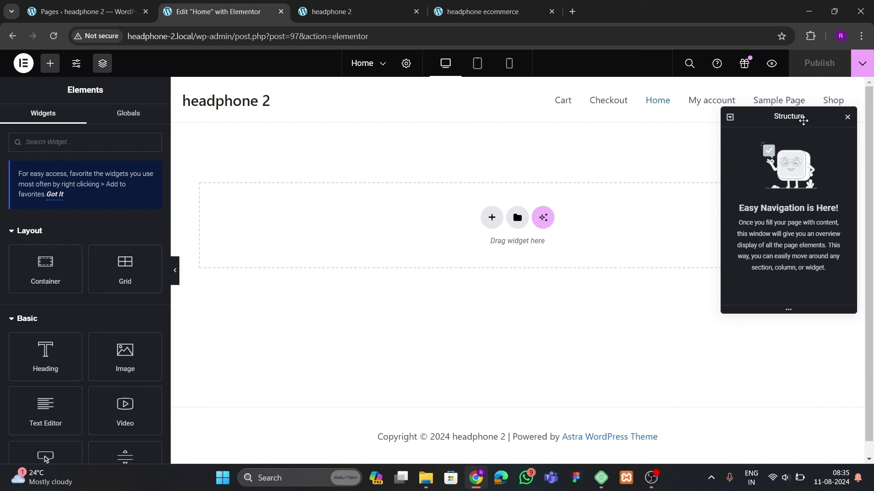
left_click_drag(803, 121, 761, 153)
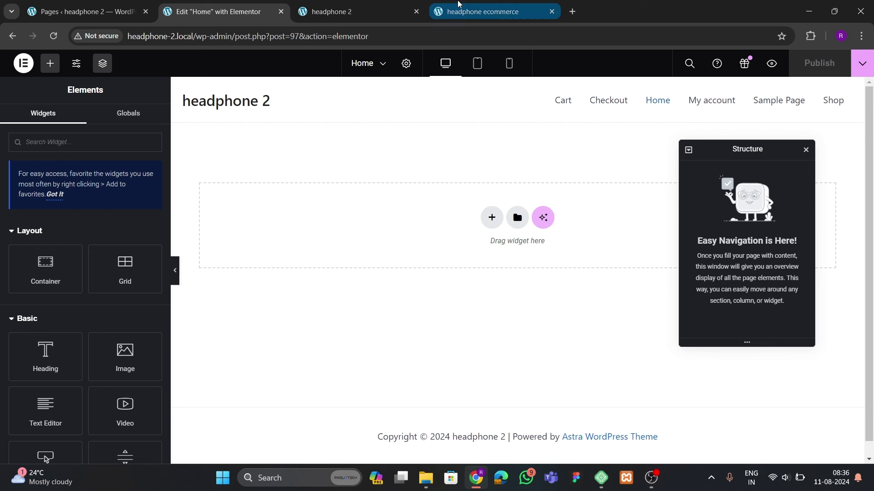
Compare once more with the reference storefront, then start adding a new element to the Home page
left_click(461, 10)
left_click(231, 13)
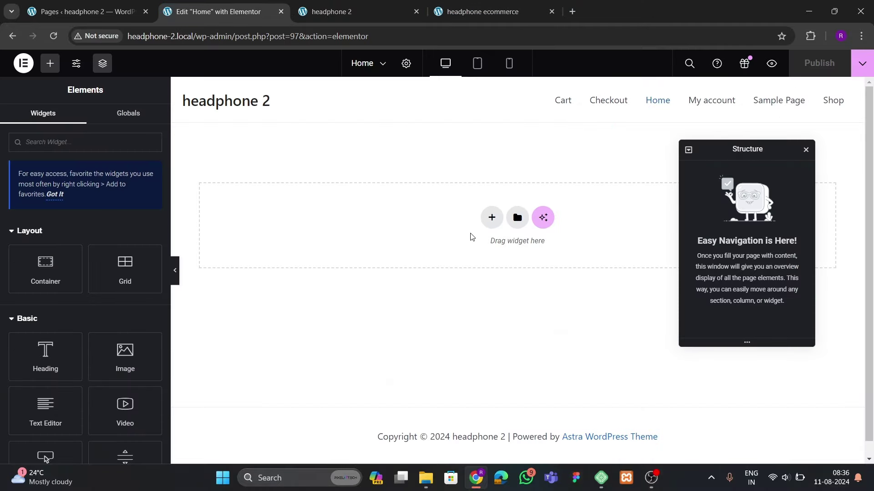
left_click(476, 18)
scroll(266, 292, "down", 4)
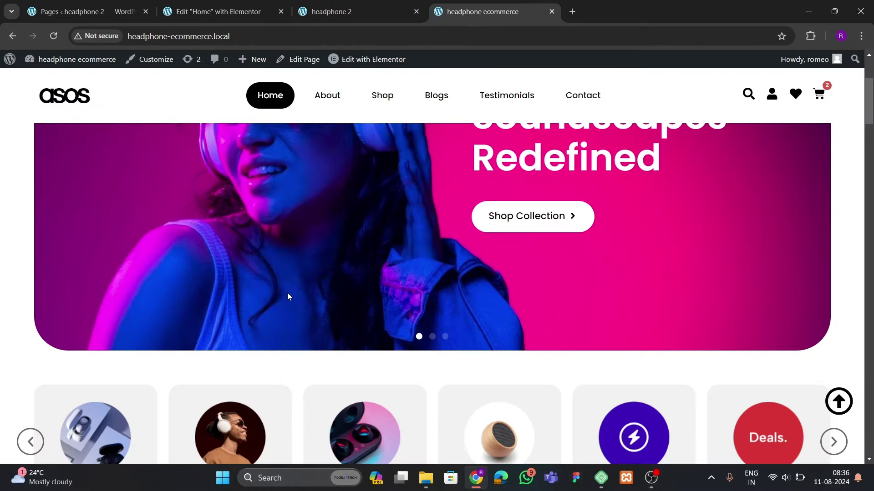
scroll(287, 296, "up", 3)
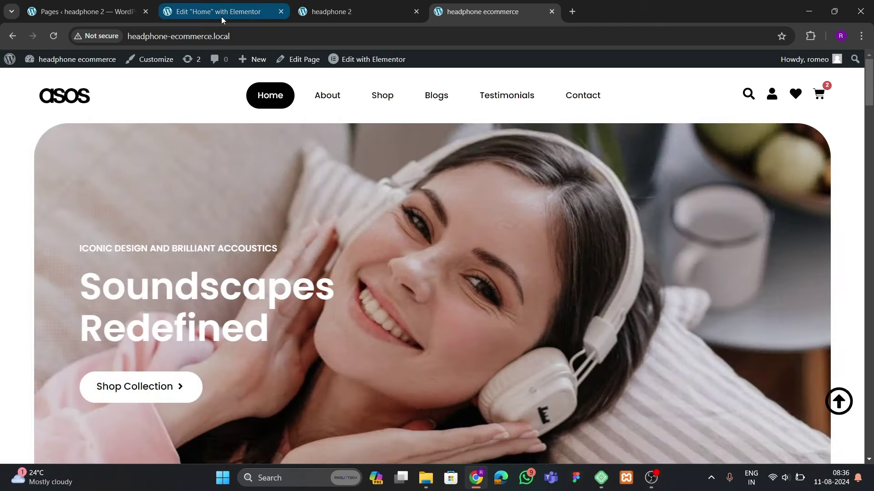
left_click(221, 12)
left_click(491, 218)
Add a single-column flexbox container with unlinked padding of 80 px top and bottom
left_click(483, 255)
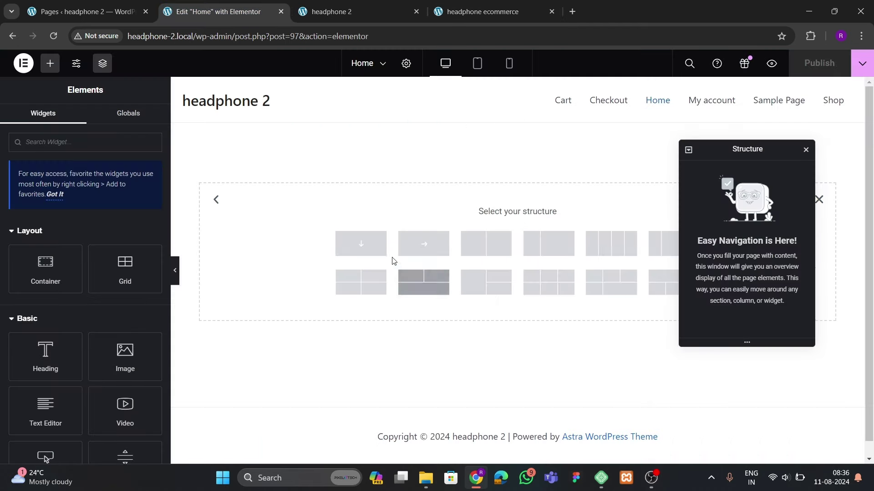
left_click(366, 249)
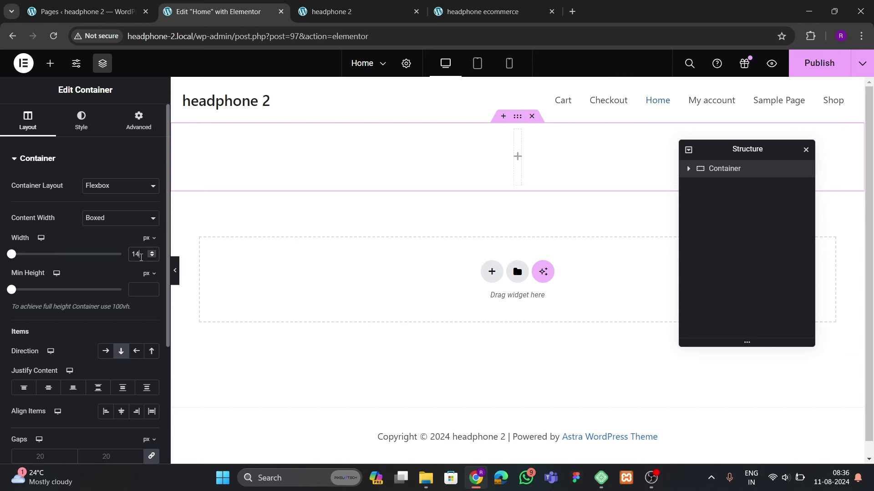
left_click(135, 119)
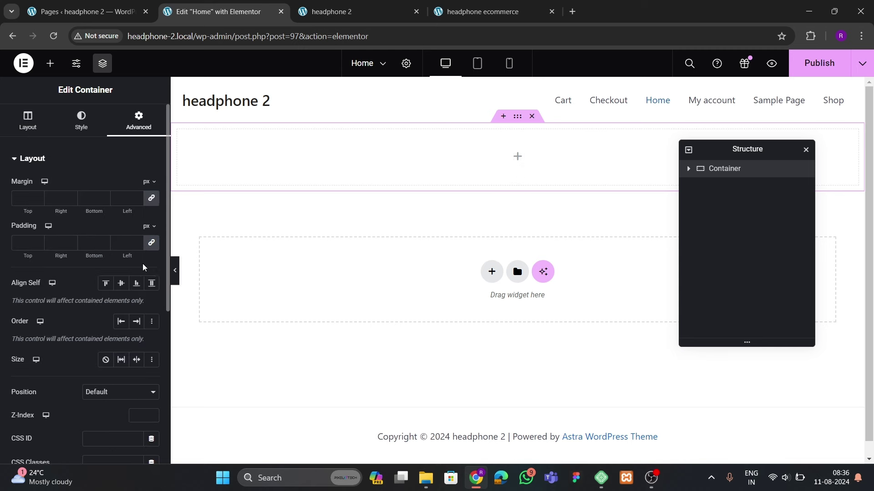
left_click(152, 243)
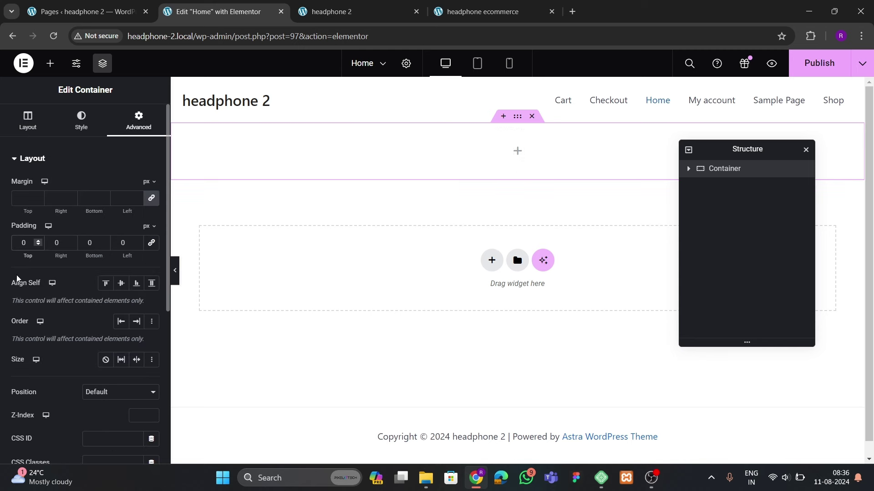
type("8")
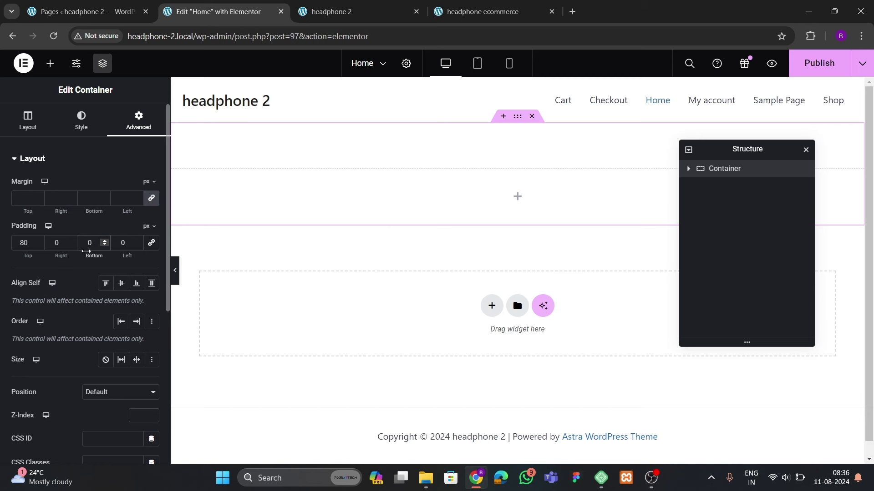
left_click(86, 248)
type("8")
left_click(47, 246)
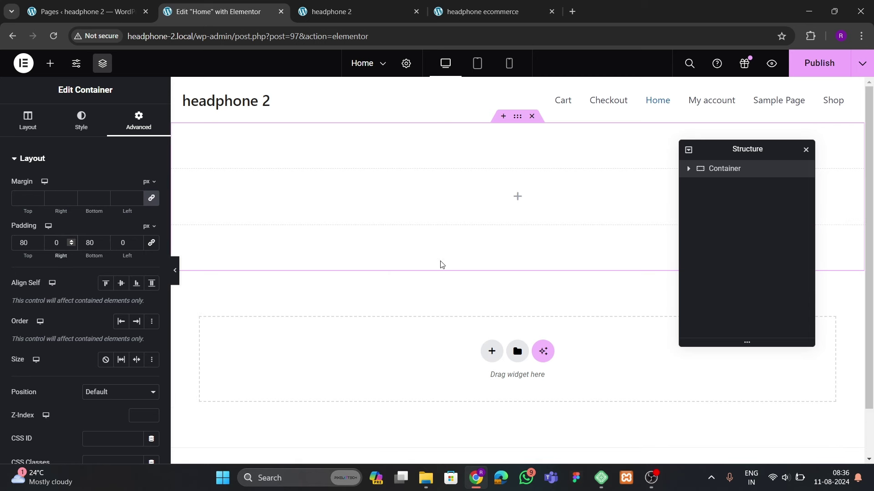
Look over the headphone 2 site and the headphone ecommerce reference storefront
left_click(334, 11)
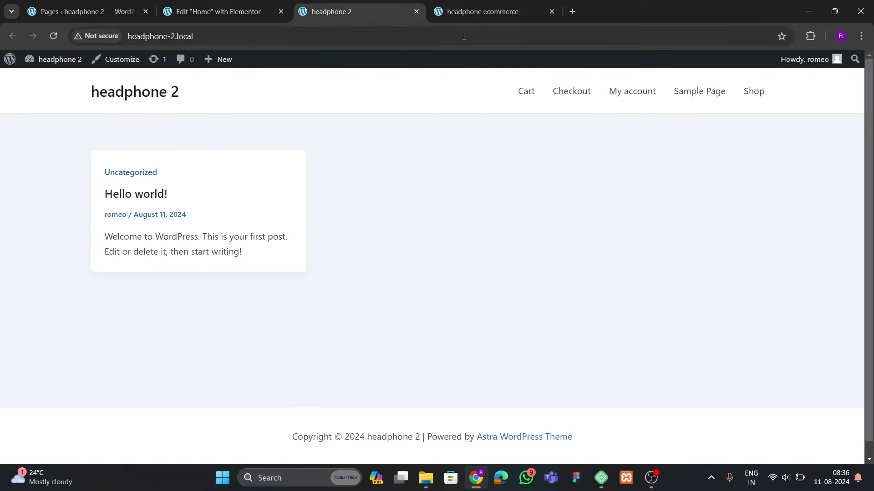
left_click(482, 11)
scroll(12, 259, "down", 15)
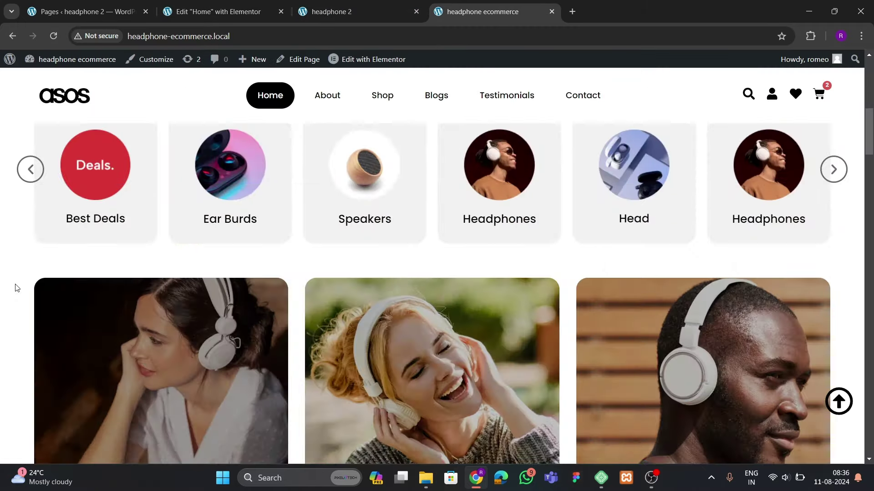
Return to the 'Edit Home with Elementor' tab and open the Page Settings
scroll(7, 302, "up", 6)
scroll(7, 303, "up", 3)
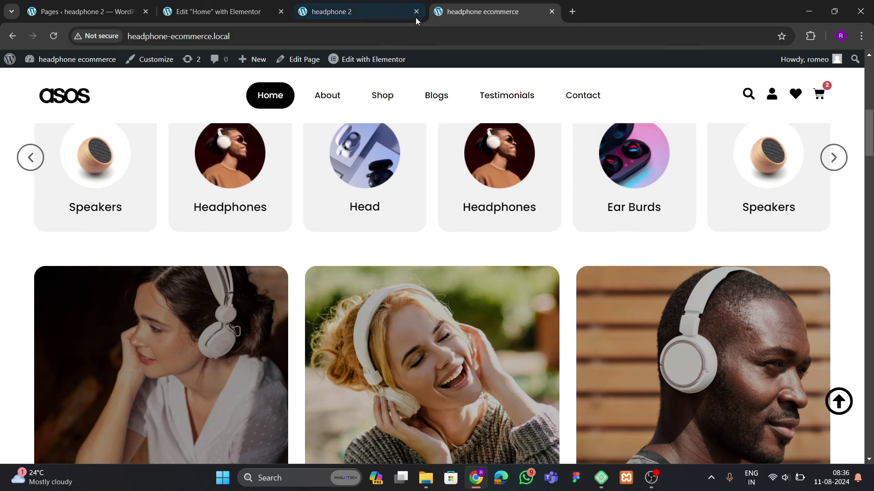
left_click(218, 11)
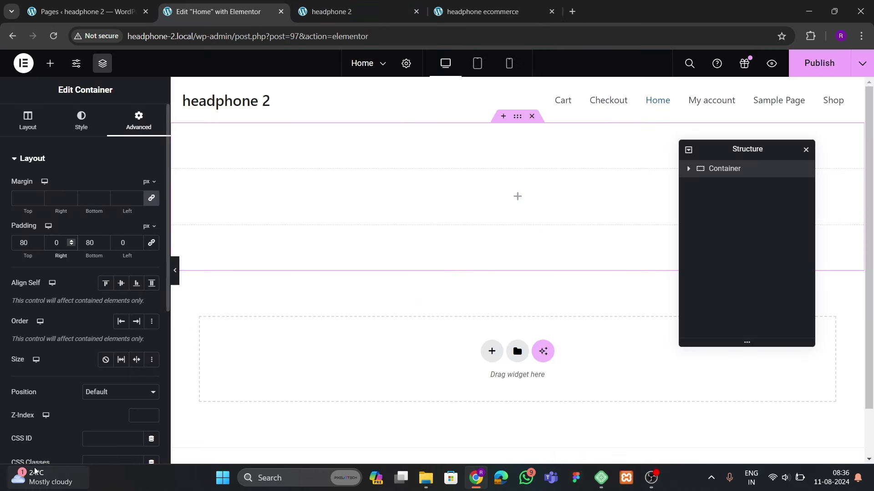
left_click(406, 64)
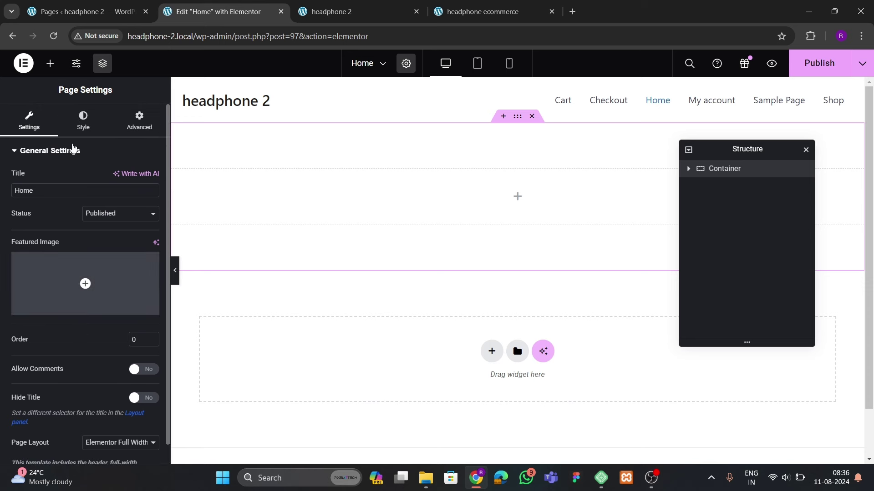
Give the page a Classic #EDEDED light grey background and publish it
left_click(83, 120)
left_click(136, 274)
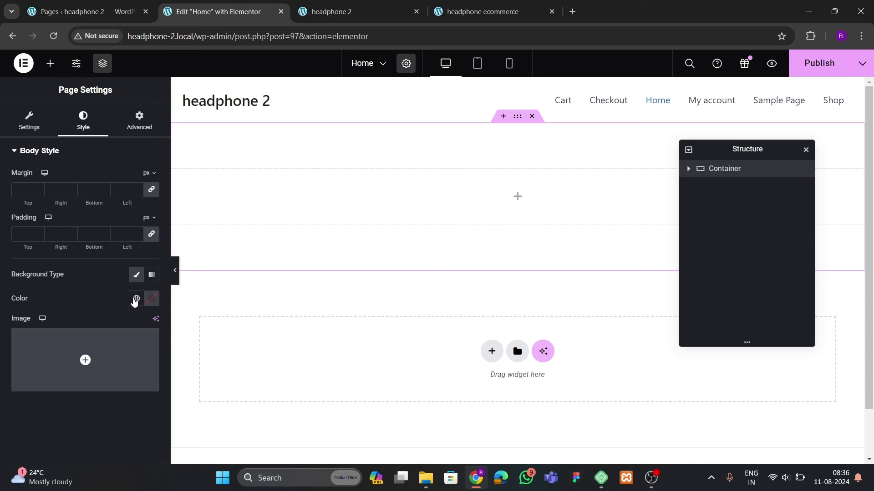
left_click(151, 299)
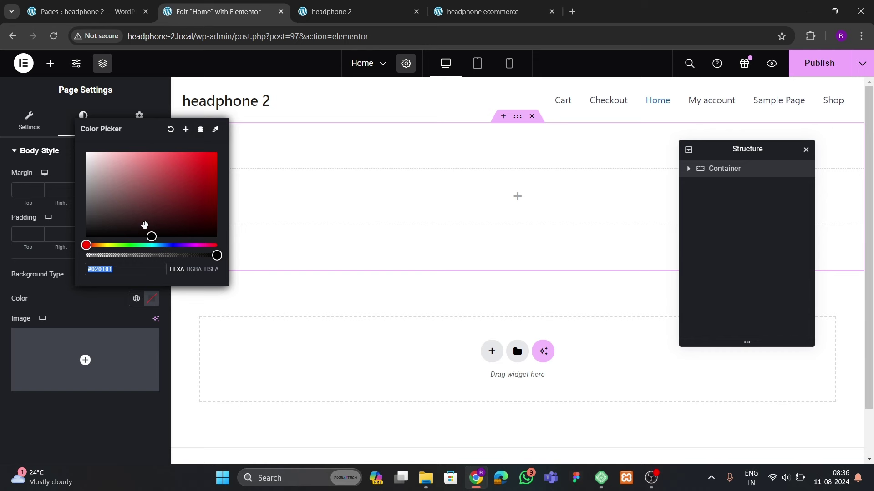
left_click_drag(145, 225, 58, 164)
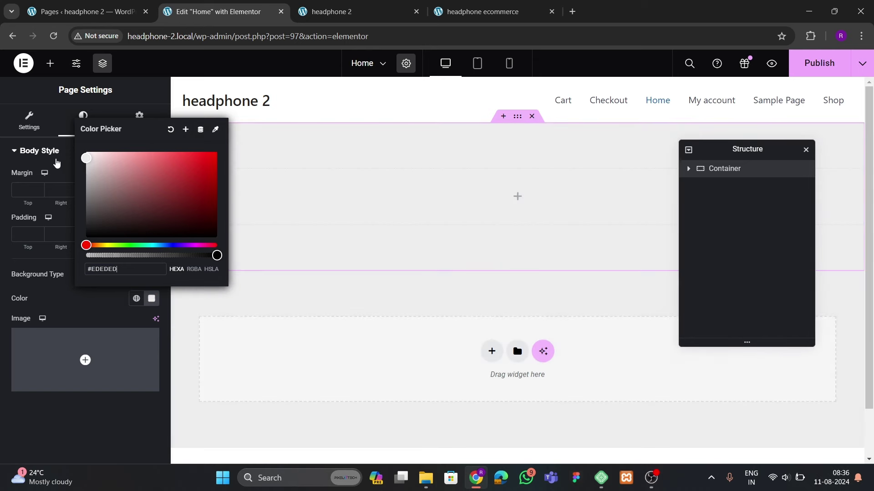
left_click(83, 417)
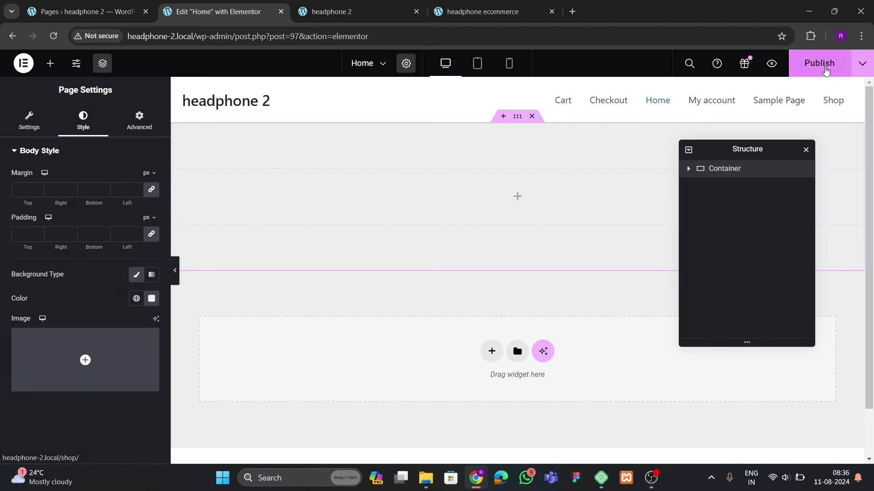
left_click(822, 63)
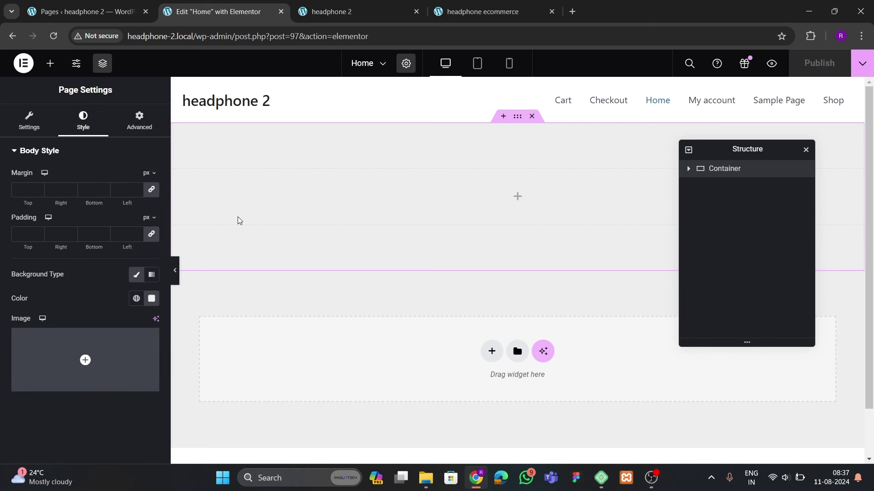
Save the #EDEDED background colour as a global colour named 'bg color'
left_click(152, 299)
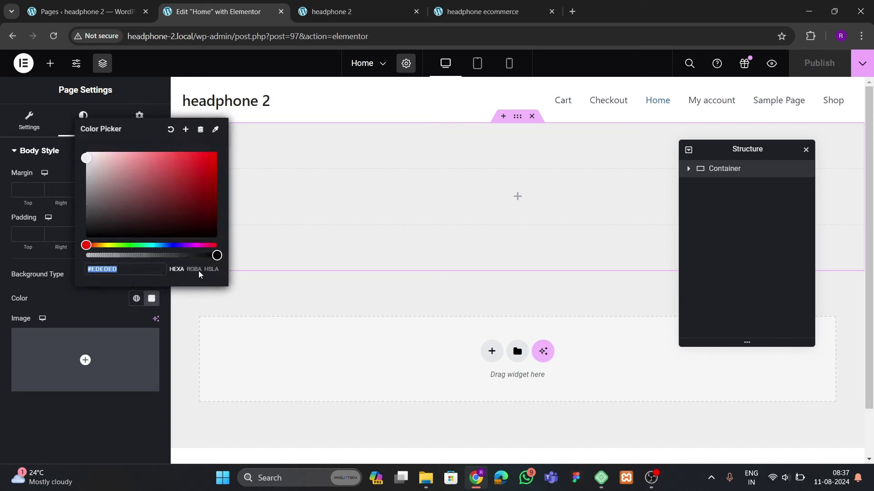
left_click(194, 129)
left_click_drag(411, 260, 342, 256)
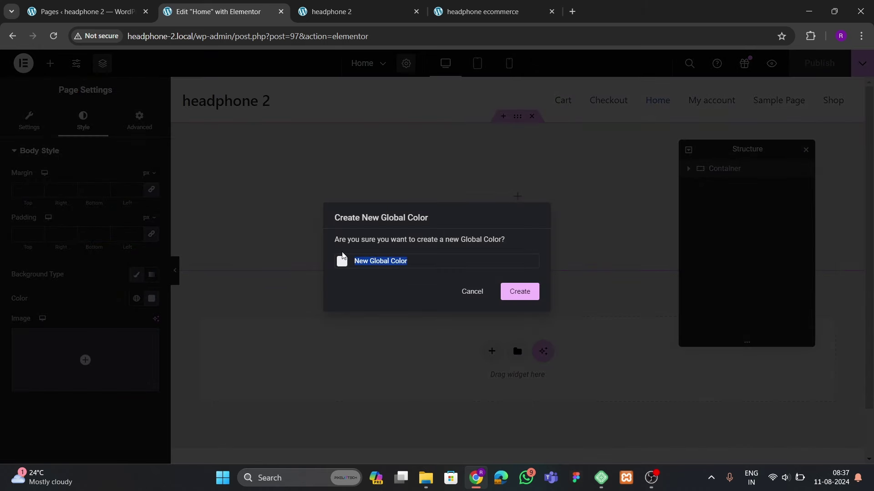
type("bg color")
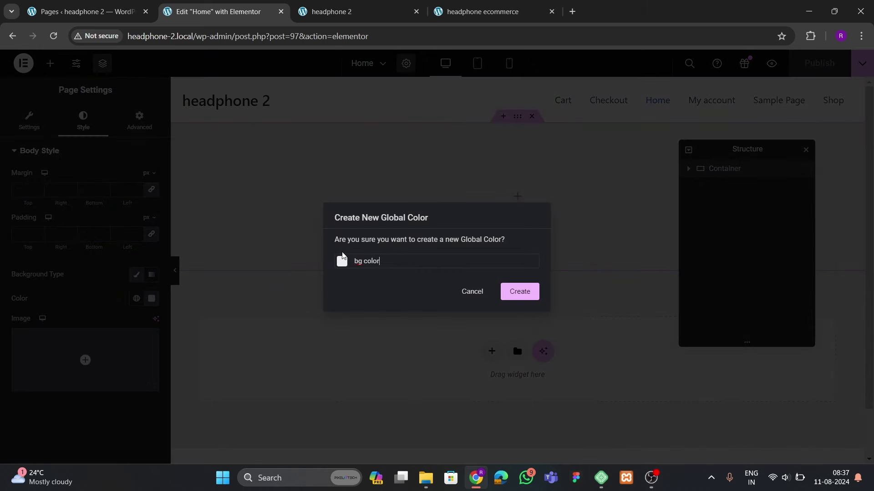
left_click(518, 299)
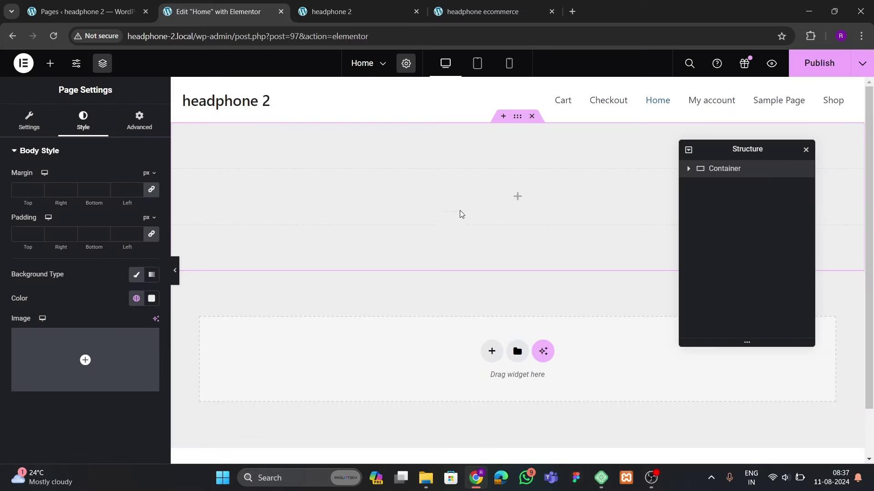
left_click(516, 120)
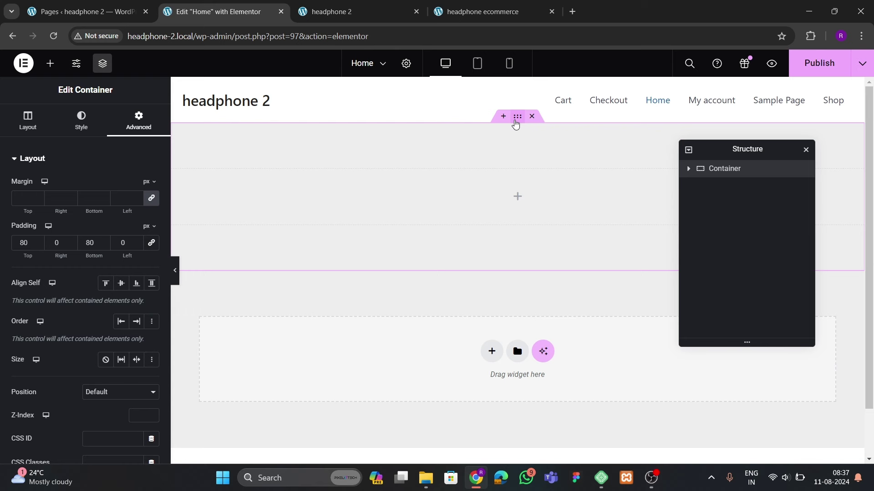
Publish the page, then search 'carous' and drop a Carousel widget into the container
left_click(815, 64)
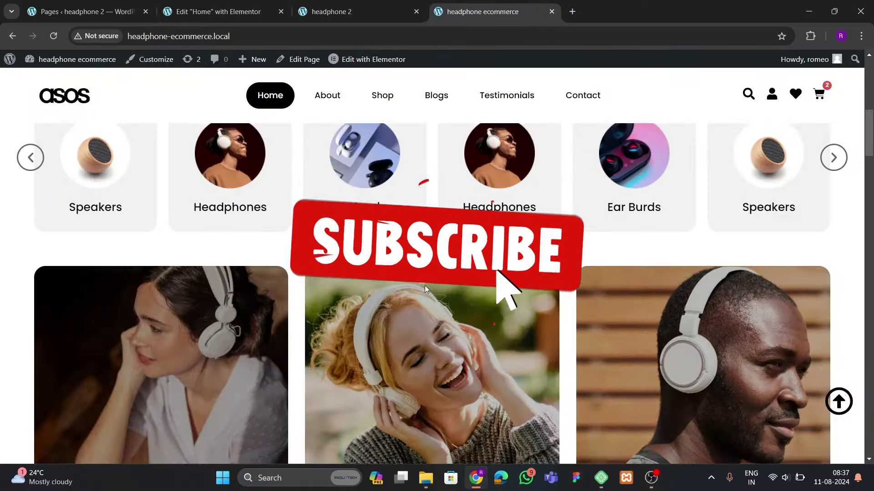
scroll(437, 291, "up", 8)
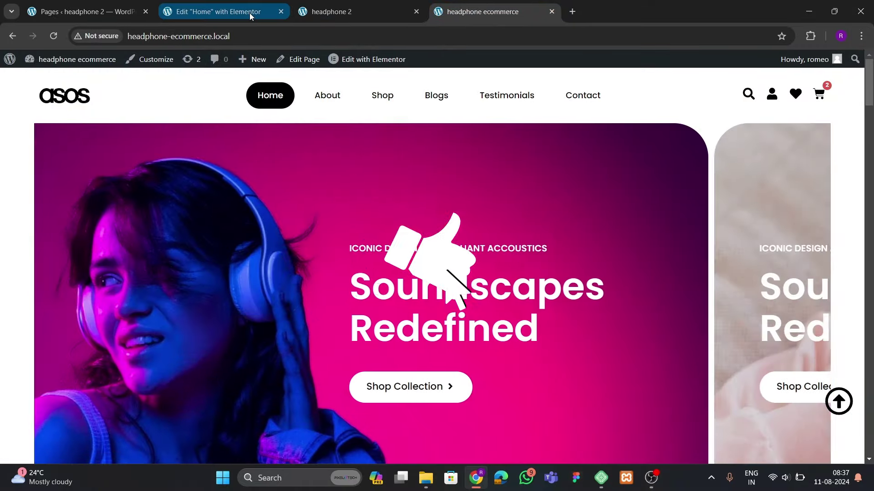
left_click(211, 12)
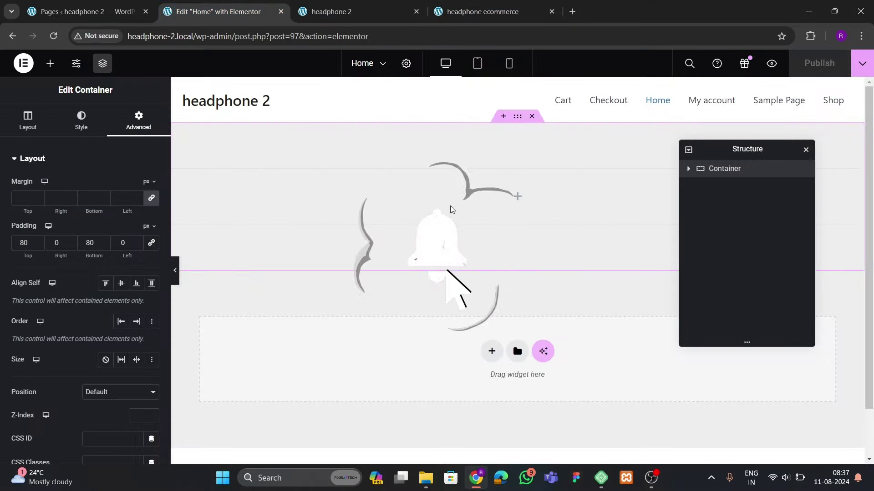
left_click(50, 63)
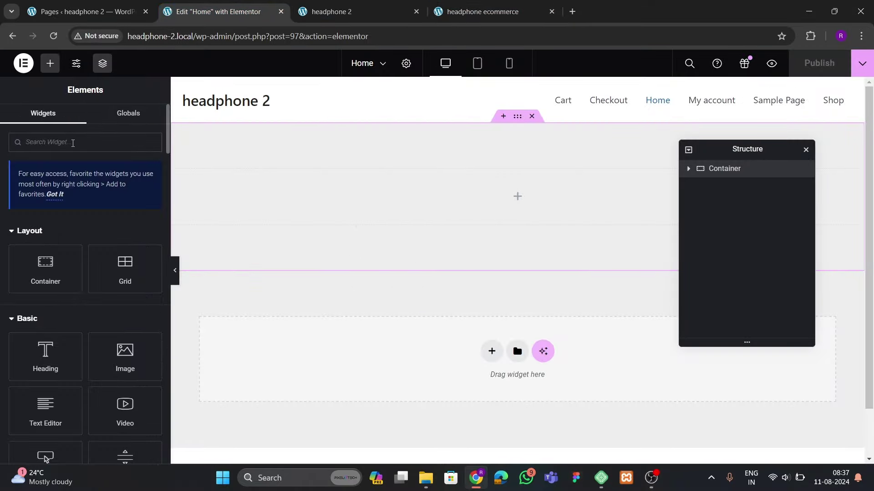
type("carous")
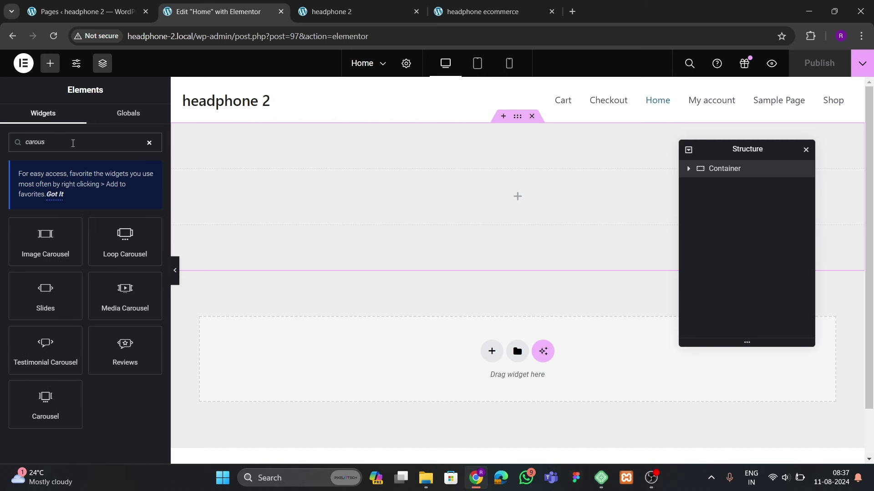
left_click_drag(46, 400, 470, 211)
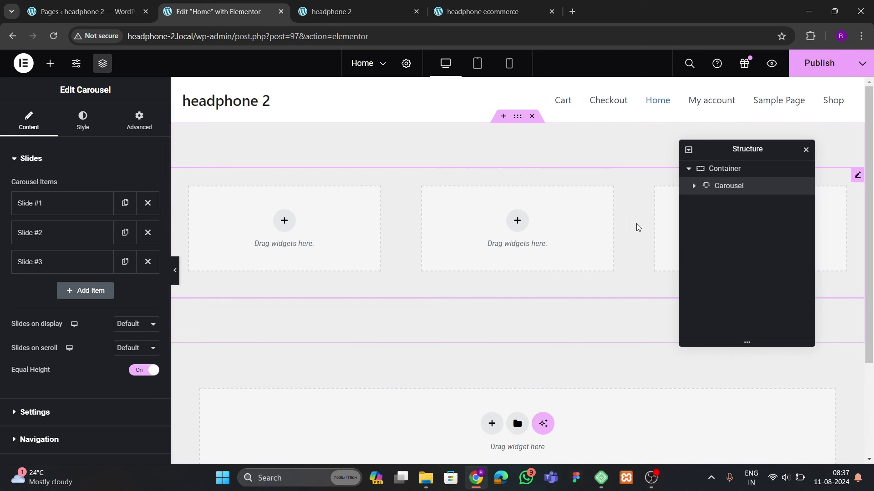
Rename the container to 'hero' and delete carousel Slides #3 and #2
double_click(726, 169)
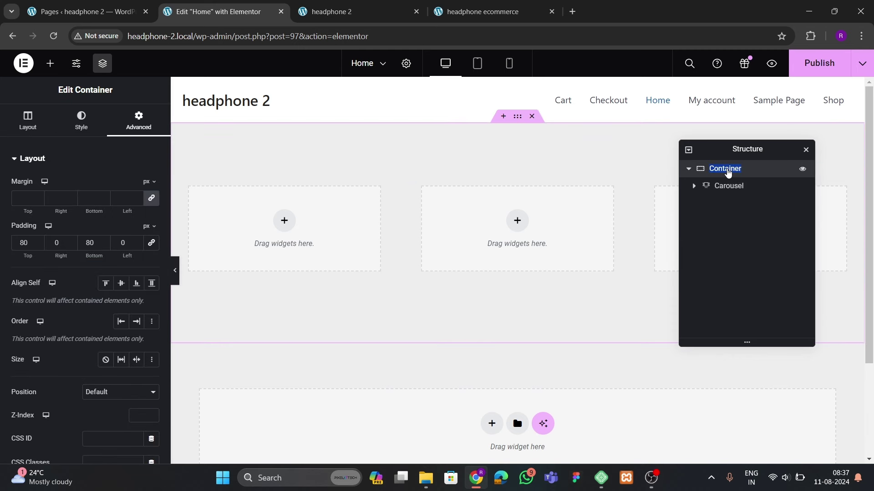
type("hero")
left_click(729, 192)
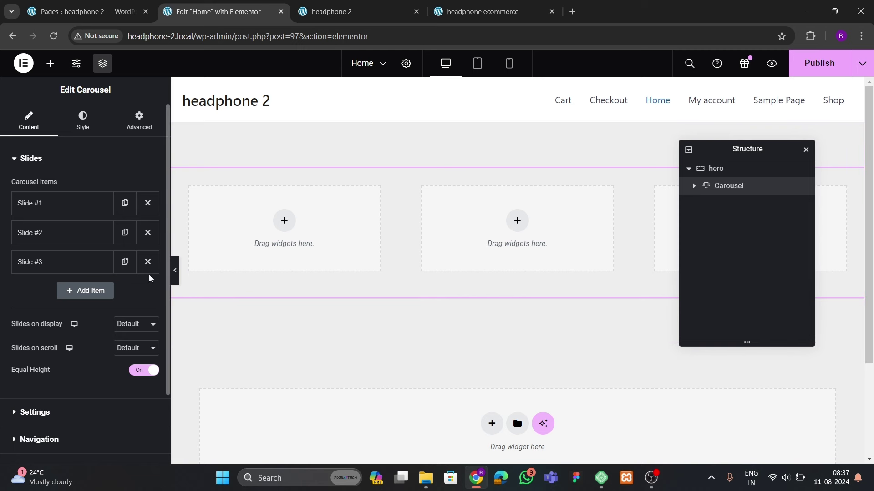
left_click(147, 262)
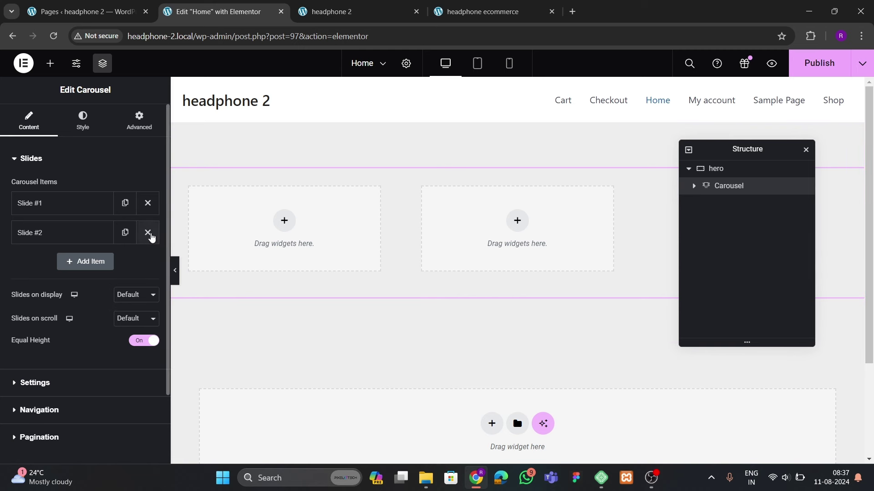
left_click(148, 233)
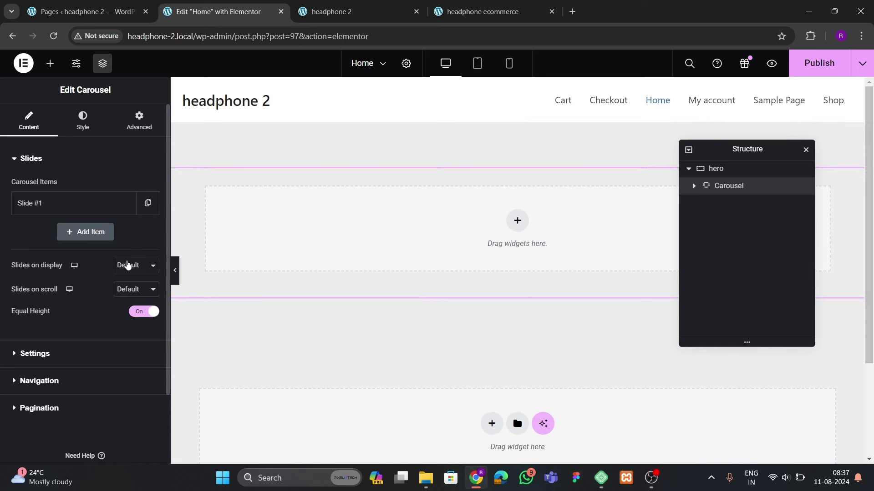
Set the carousel to show 1 slide on display and scroll 1 slide at a time
left_click(123, 270)
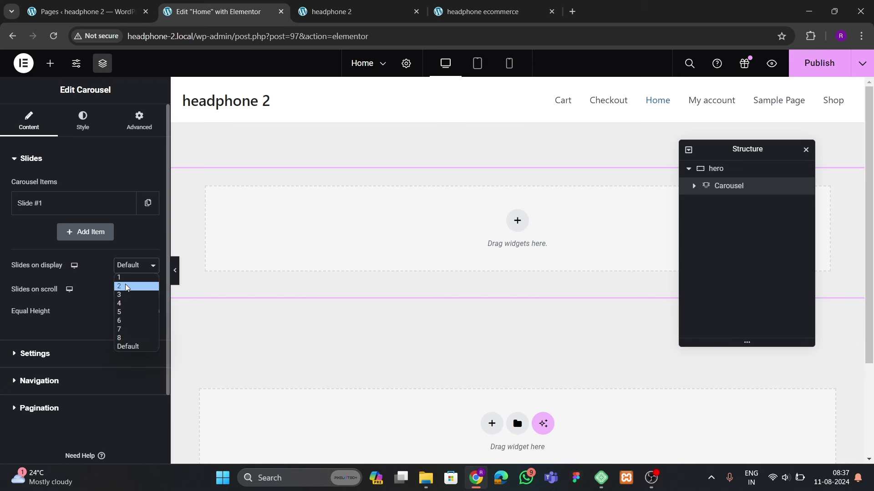
left_click(122, 277)
left_click(139, 292)
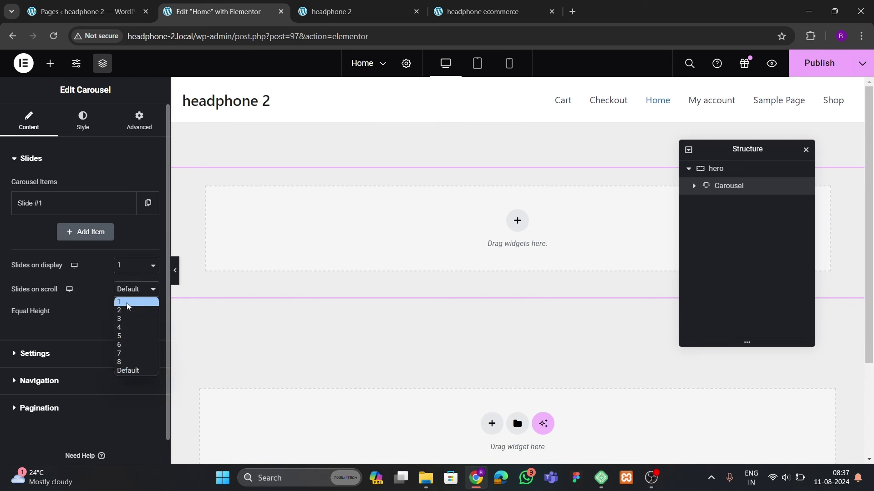
left_click(127, 302)
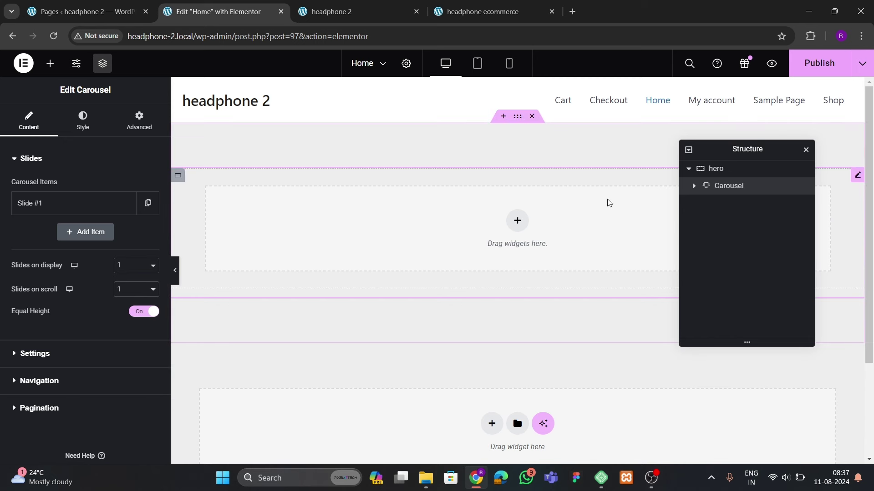
left_click(139, 121)
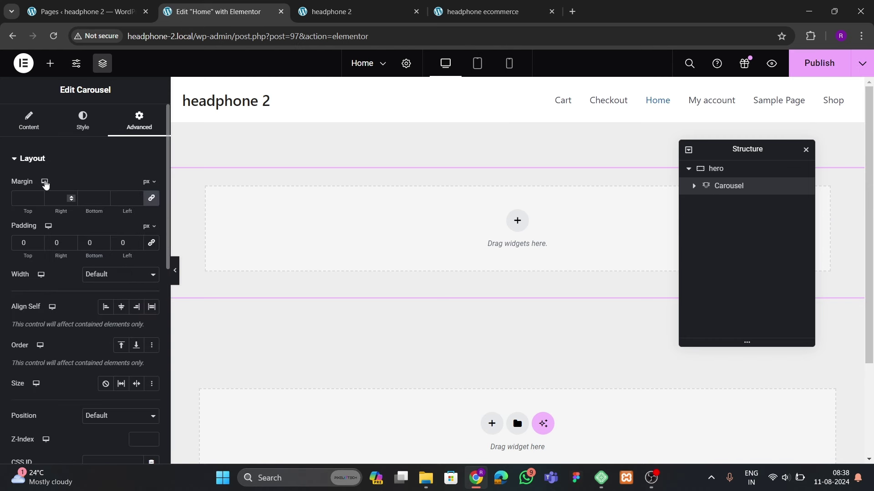
left_click(28, 121)
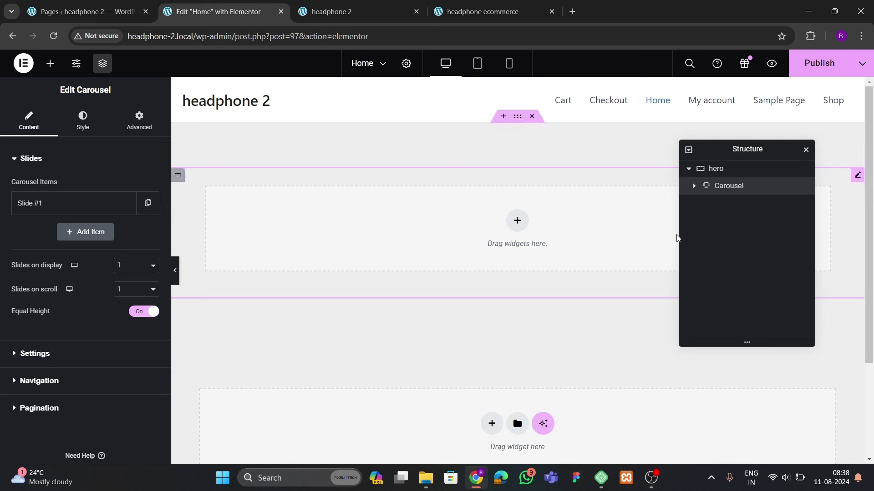
left_click(694, 186)
Make Slide #1 Full Width, then compare it with the reference site's hero
left_click(724, 203)
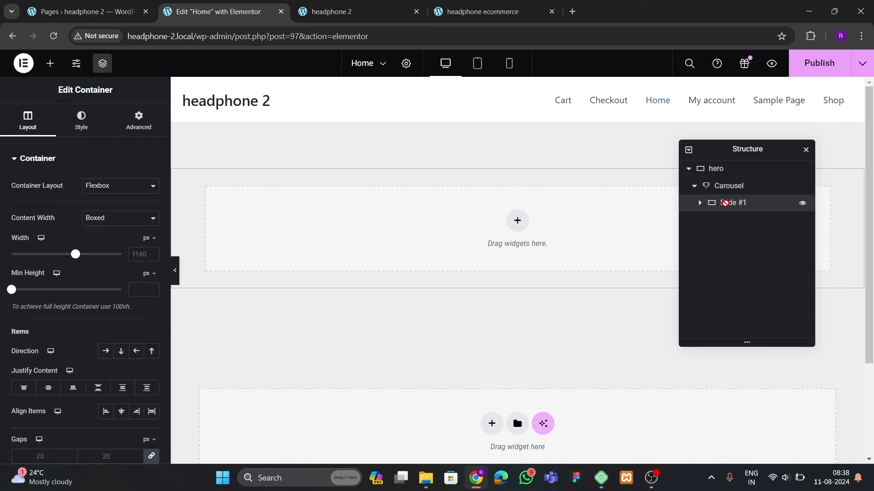
left_click(112, 220)
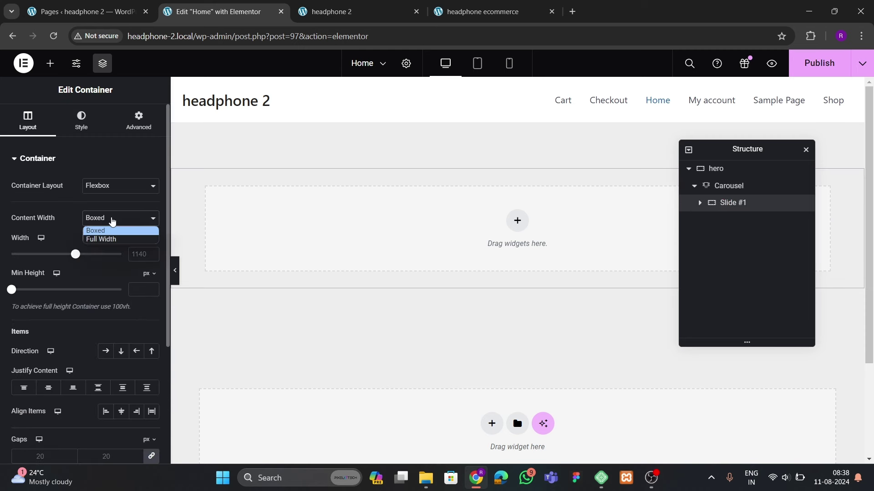
left_click(105, 239)
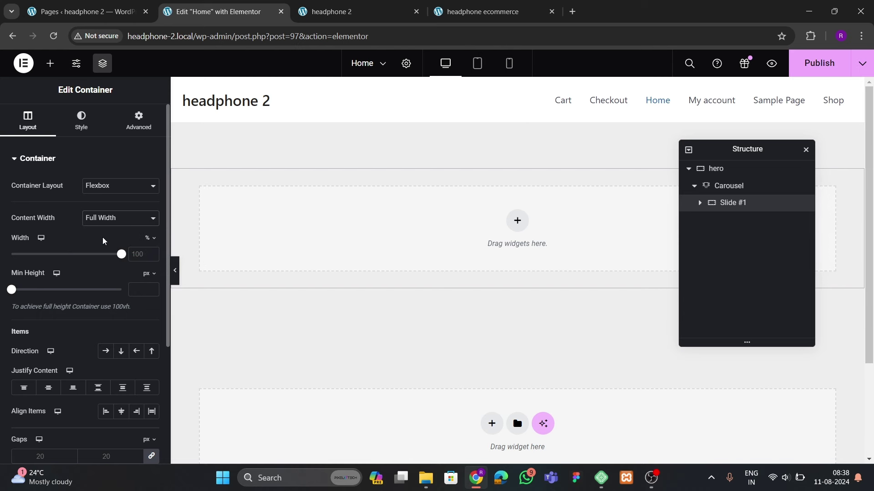
left_click(142, 132)
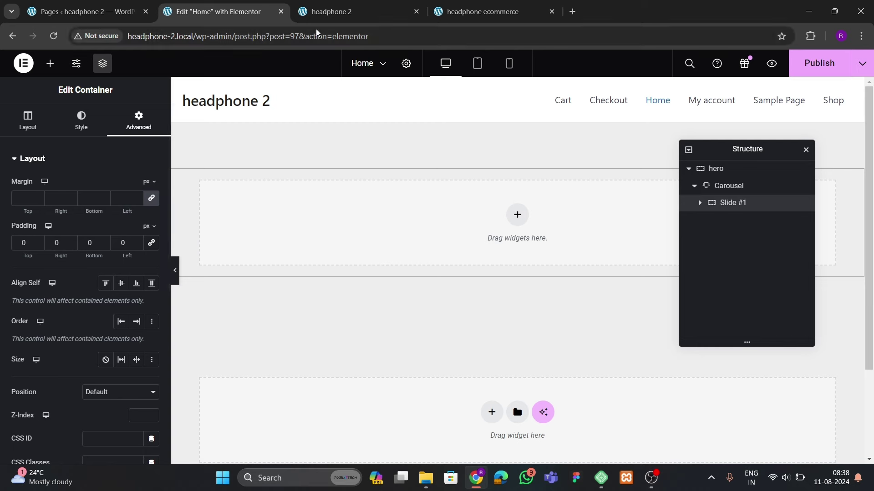
left_click(457, 12)
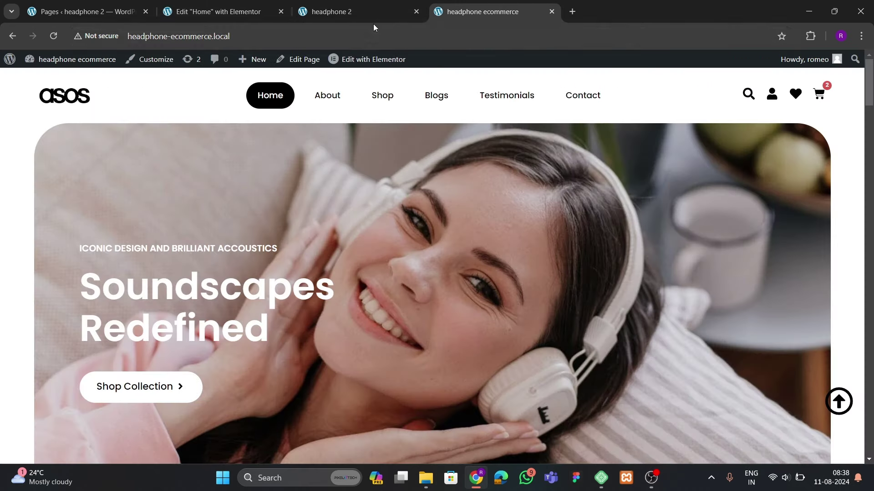
left_click(359, 13)
left_click(222, 14)
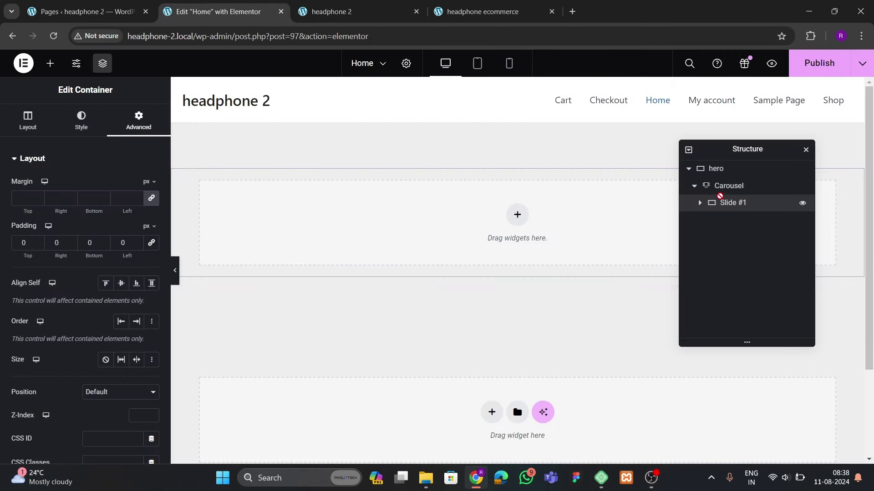
Set the slide-hp-3 photo as the slide's Classic background image
left_click(75, 132)
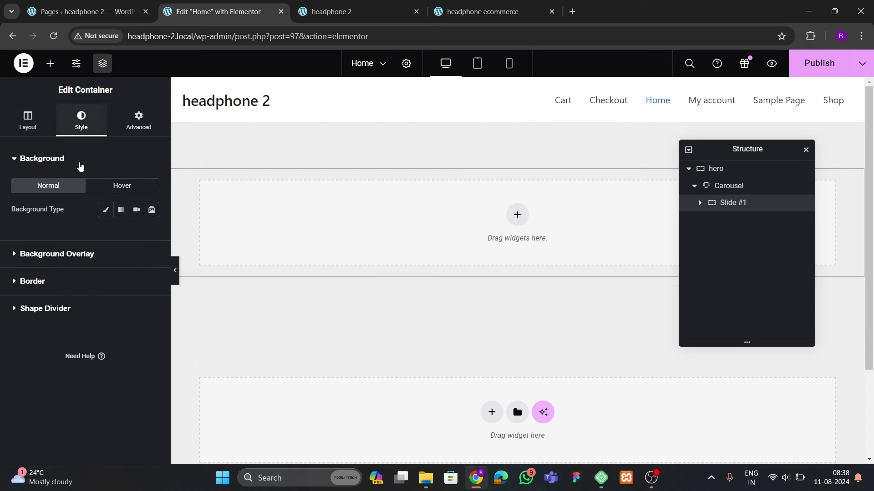
left_click(105, 208)
left_click(83, 295)
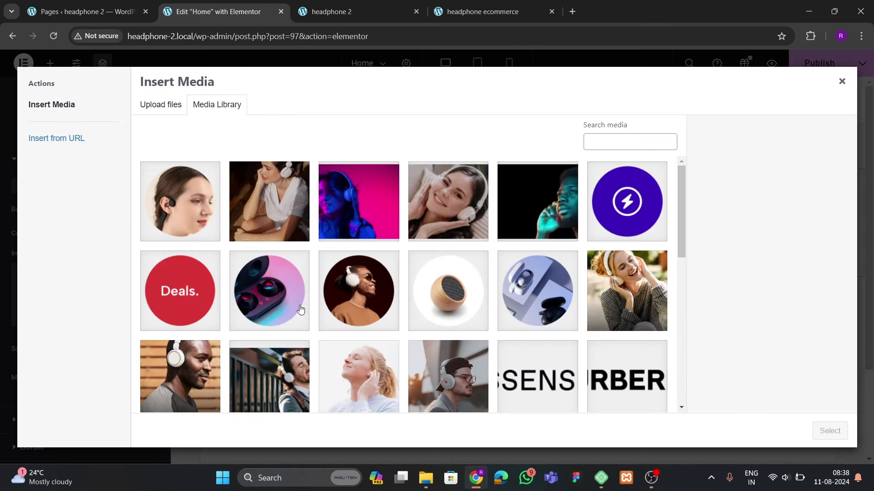
left_click(473, 199)
left_click(565, 199)
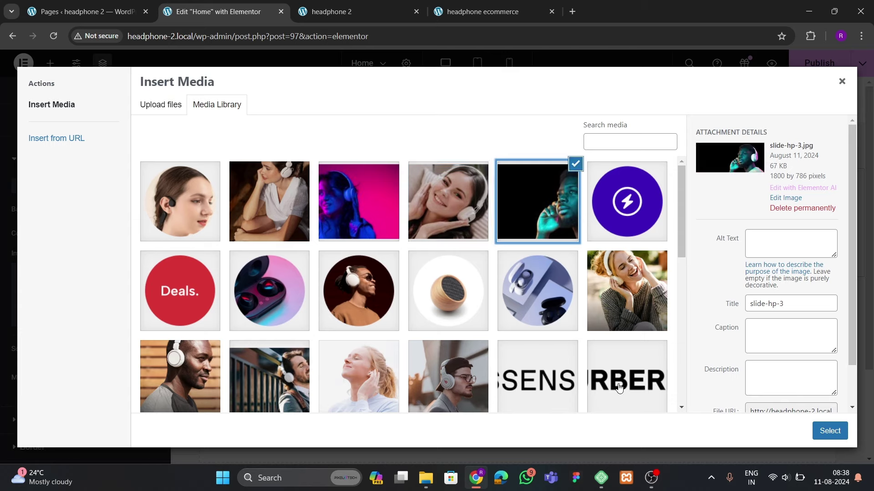
left_click(829, 431)
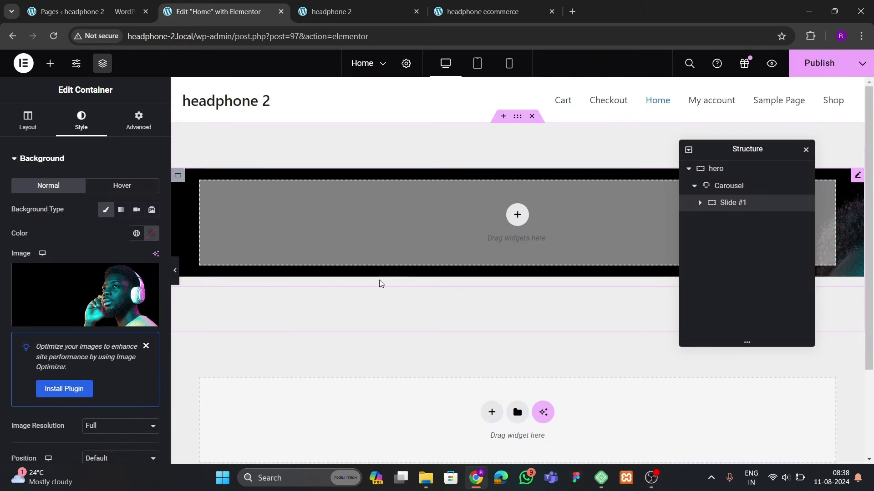
Set the background image position to Center Center and display size to Cover
scroll(68, 302, "down", 3)
left_click(98, 345)
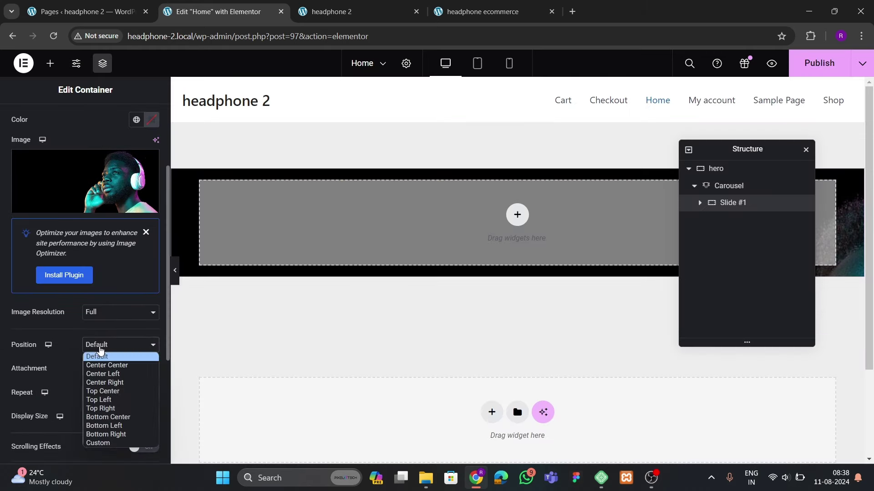
left_click(100, 363)
scroll(86, 374, "down", 1)
left_click(104, 360)
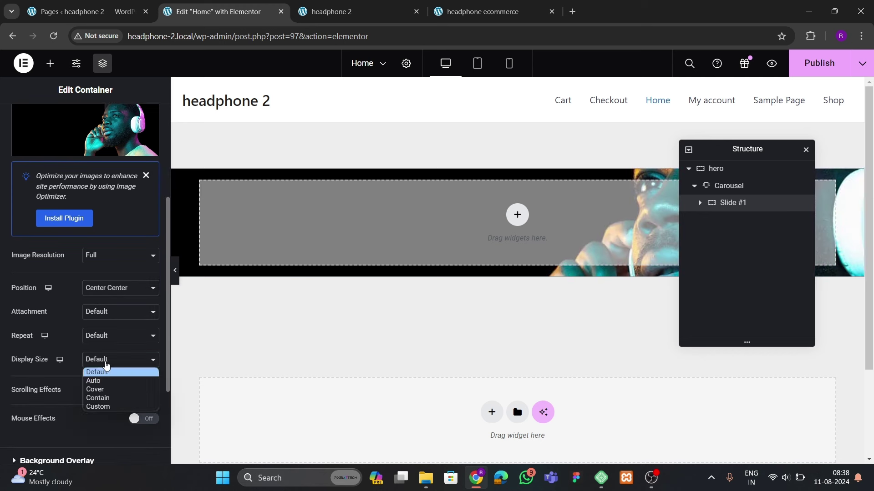
left_click(99, 390)
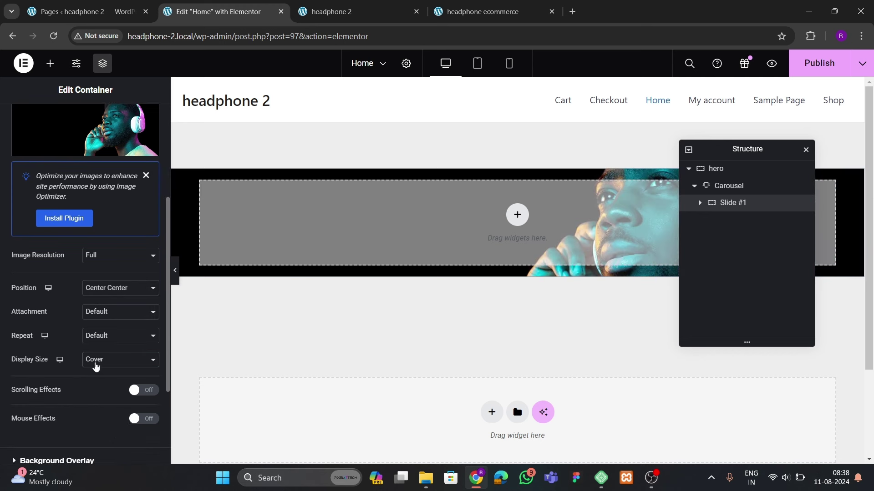
Set the slide's minimum height to 600 px, checking the reference site's hero height
scroll(54, 322, "up", 4)
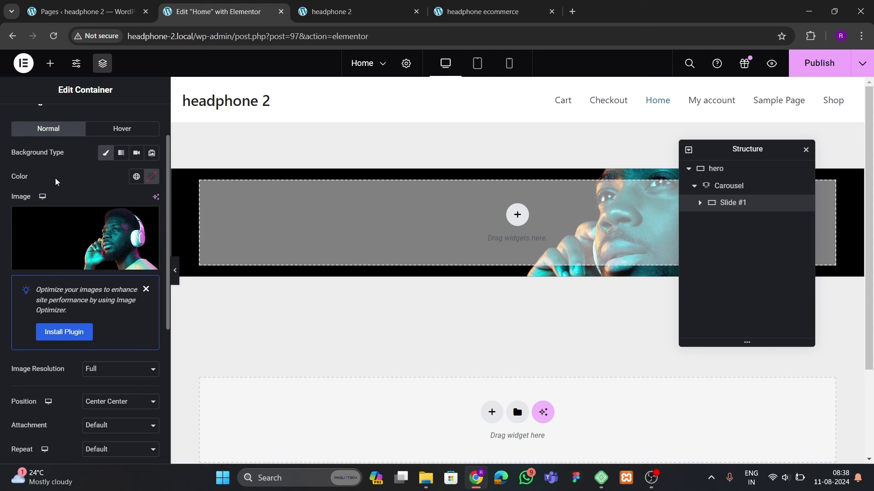
left_click(42, 129)
scroll(54, 297, "down", 1)
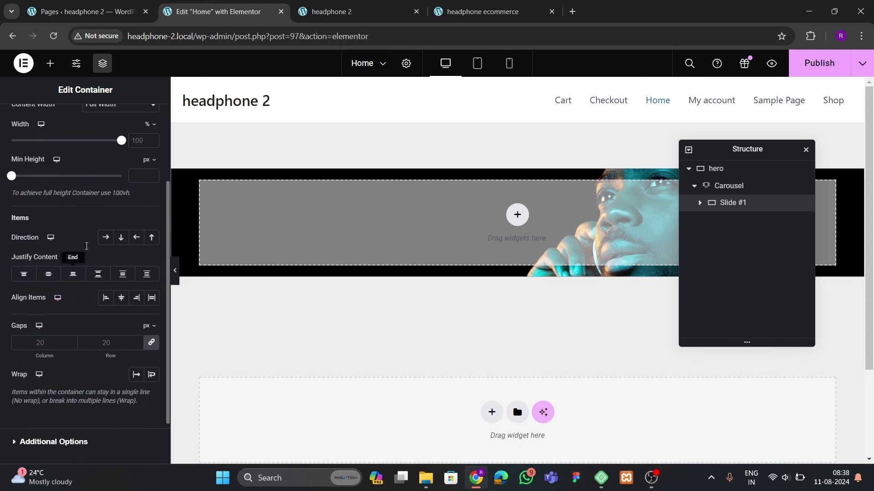
type("400")
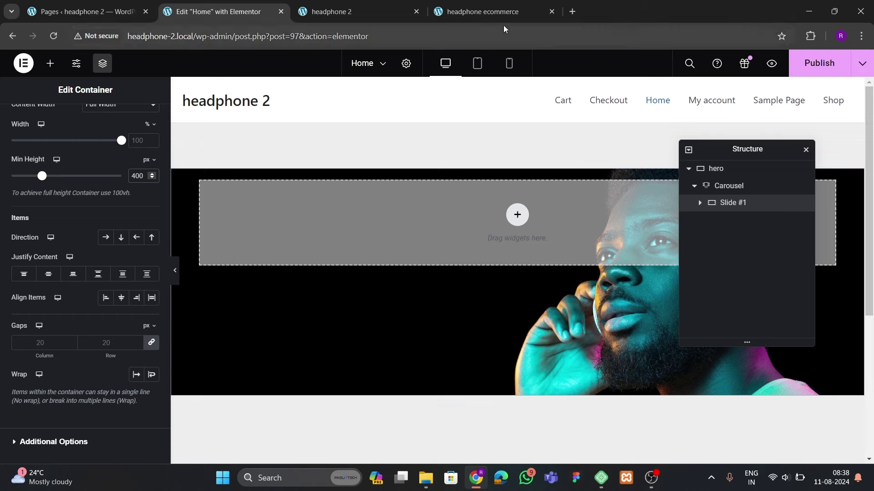
left_click(482, 11)
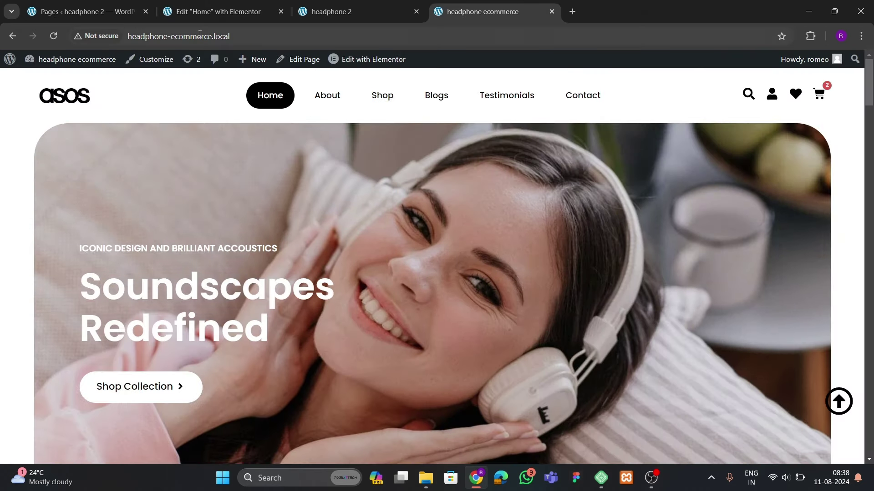
left_click(218, 11)
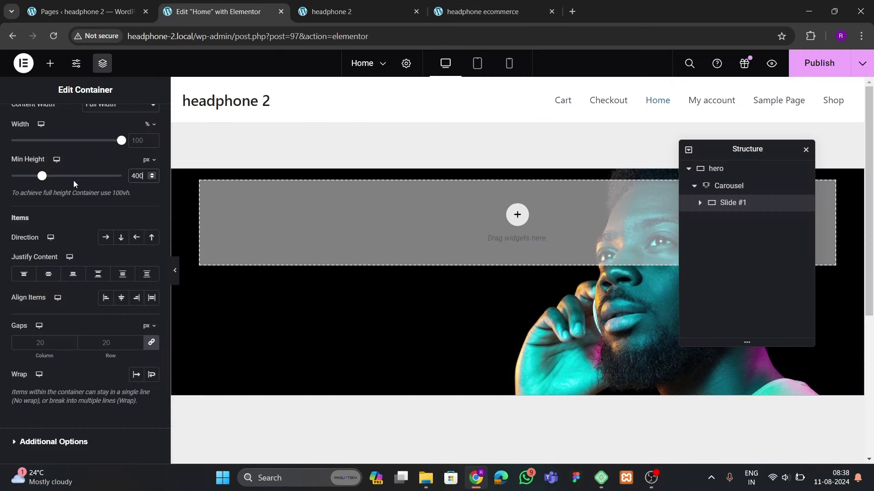
key("BackSpace")
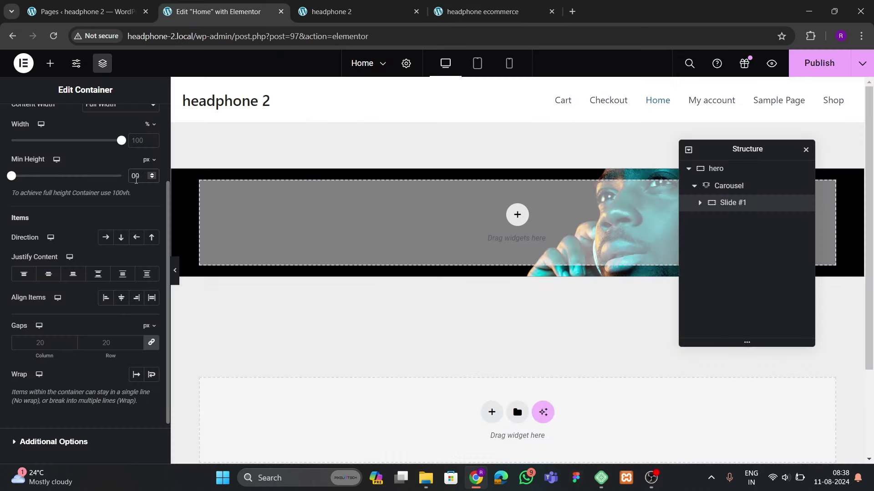
type("7")
scroll(406, 253, "down", 3)
scroll(409, 265, "up", 2)
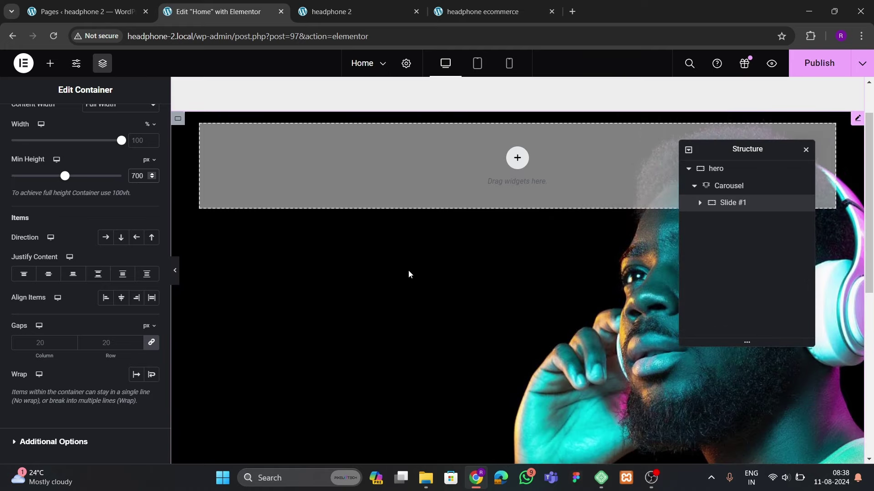
key("BackSpace")
type("6")
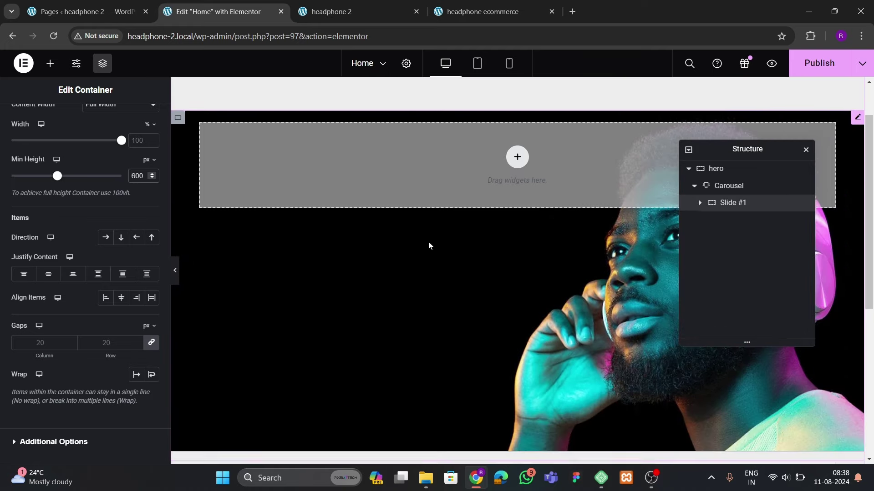
Lay out the slide's items in a row, centred vertically
scroll(427, 247, "up", 1)
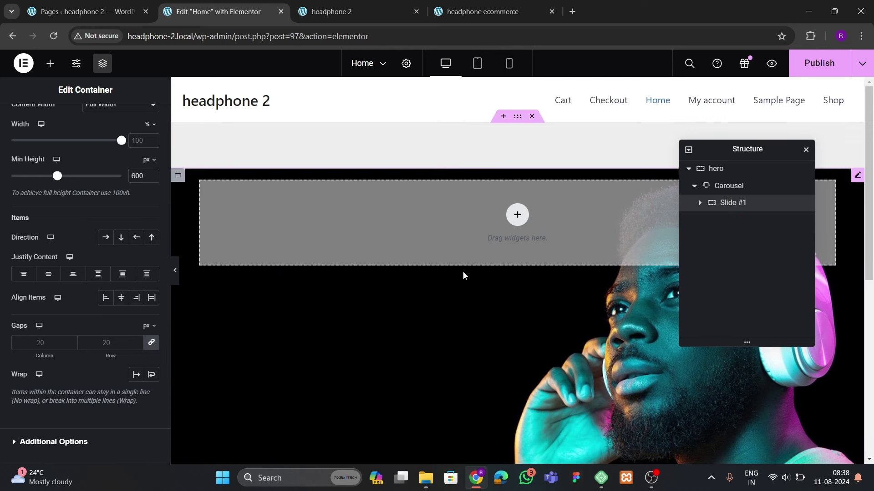
scroll(32, 165, "up", 3)
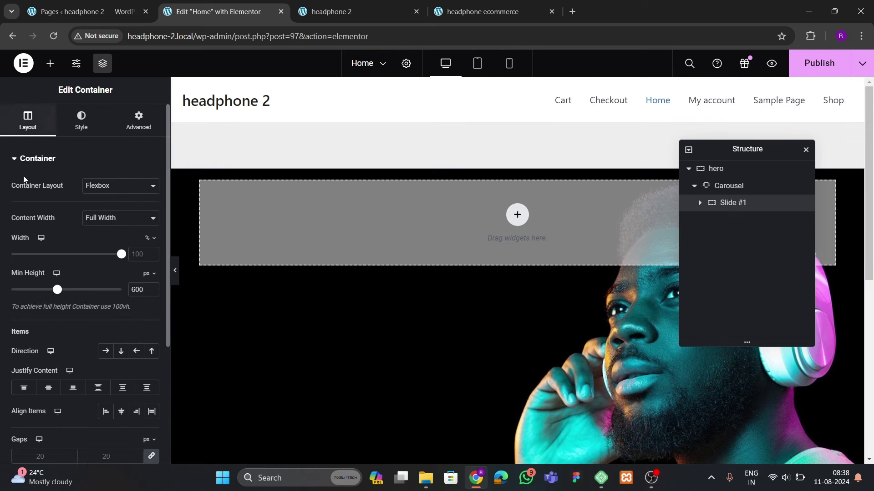
scroll(91, 255, "down", 3)
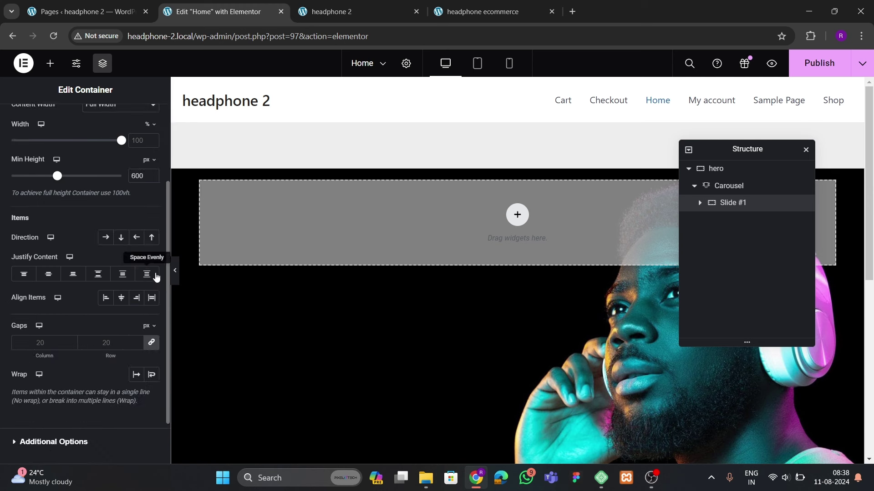
left_click(106, 237)
left_click(117, 298)
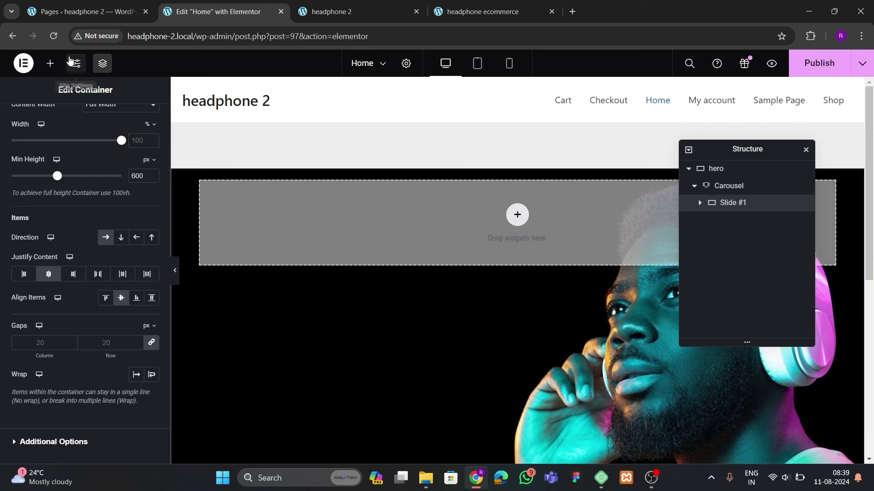
Add a two-column structure inside Slide #1
left_click(50, 63)
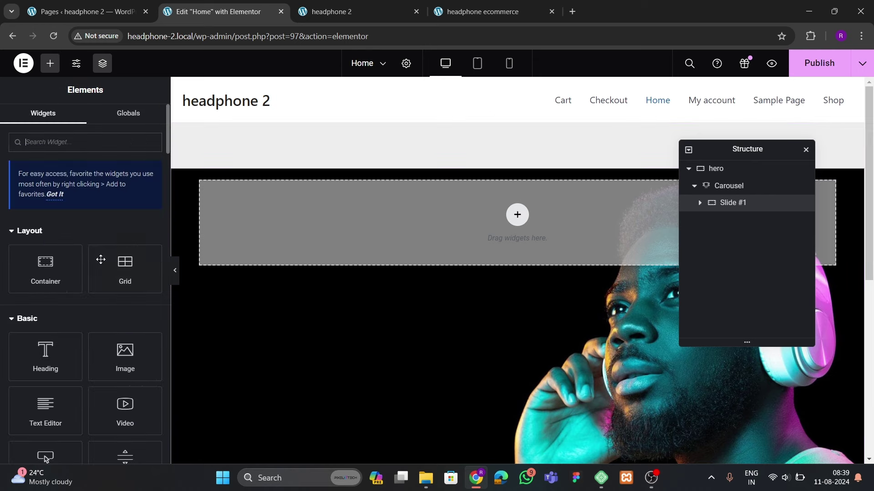
left_click(517, 214)
left_click(484, 225)
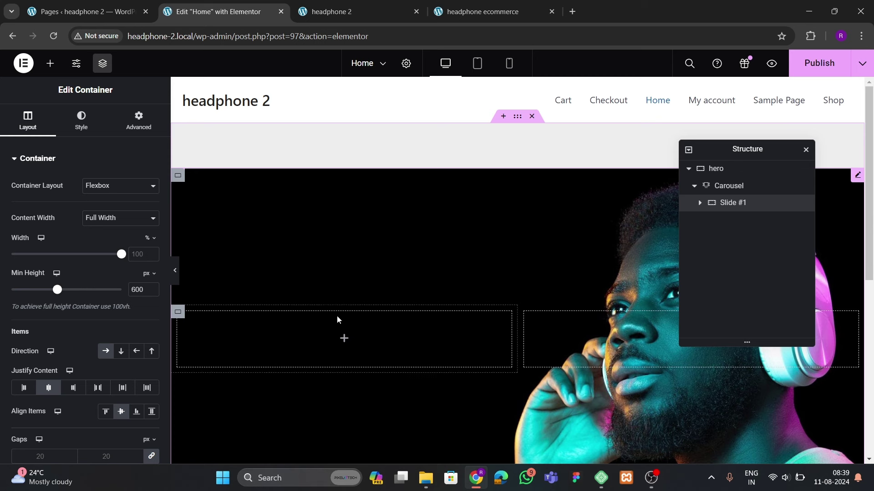
Rename the slide's two containers 'left' and 'right' in the Structure navigator
left_click(703, 204)
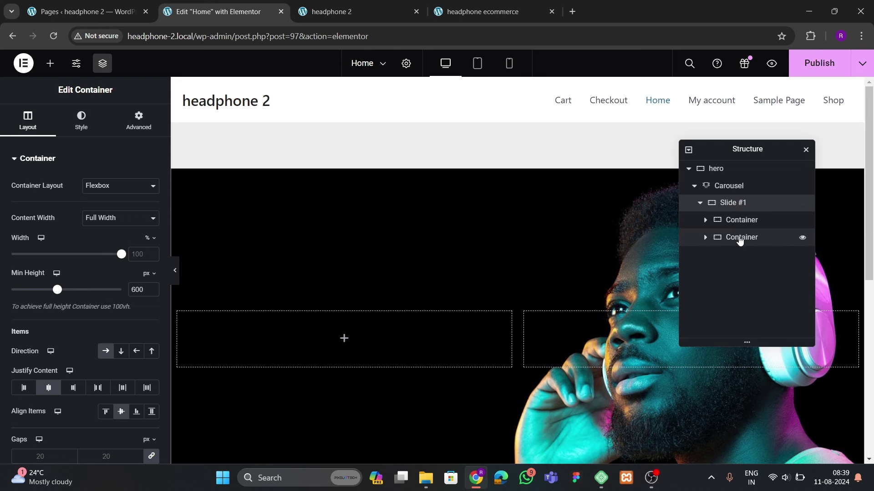
double_click(739, 221)
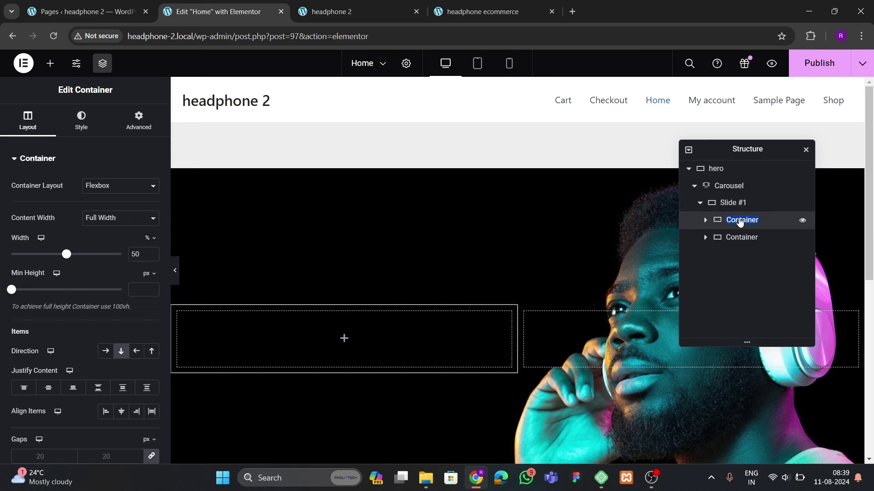
type("left")
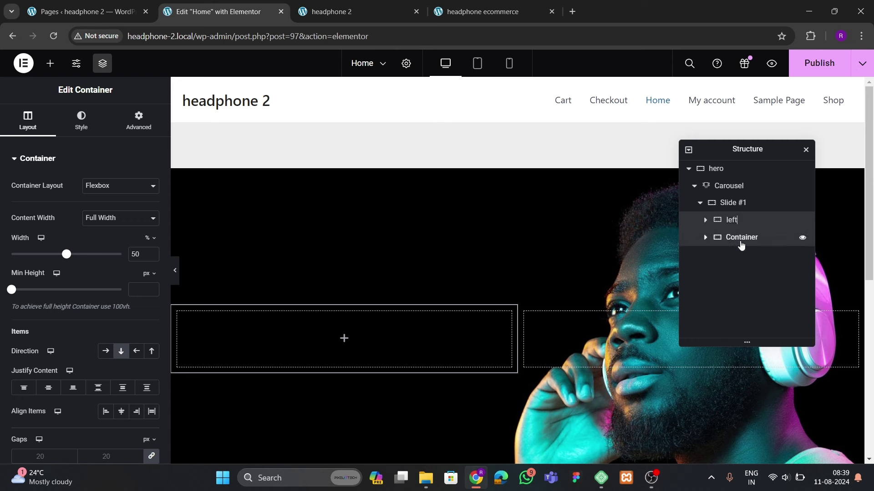
double_click(740, 240)
type("righ")
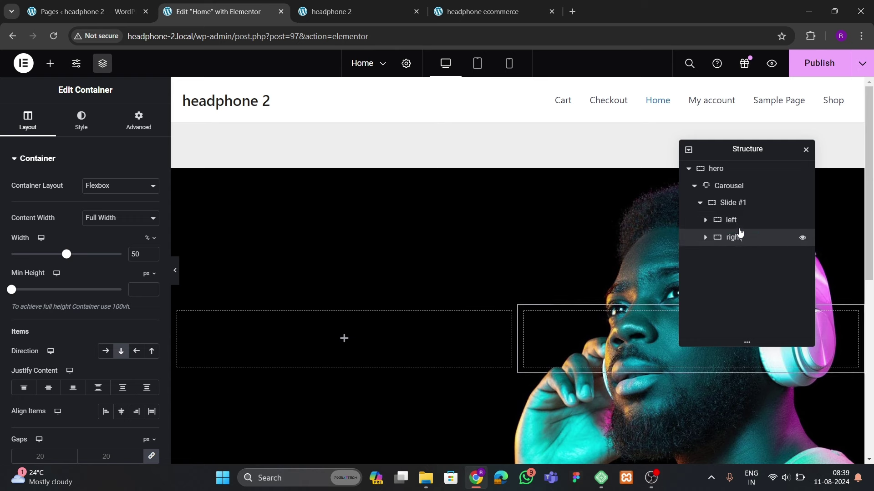
type("t")
left_click(737, 222)
Review both containers' advanced settings and compare with the reference site's hero layout
left_click(138, 121)
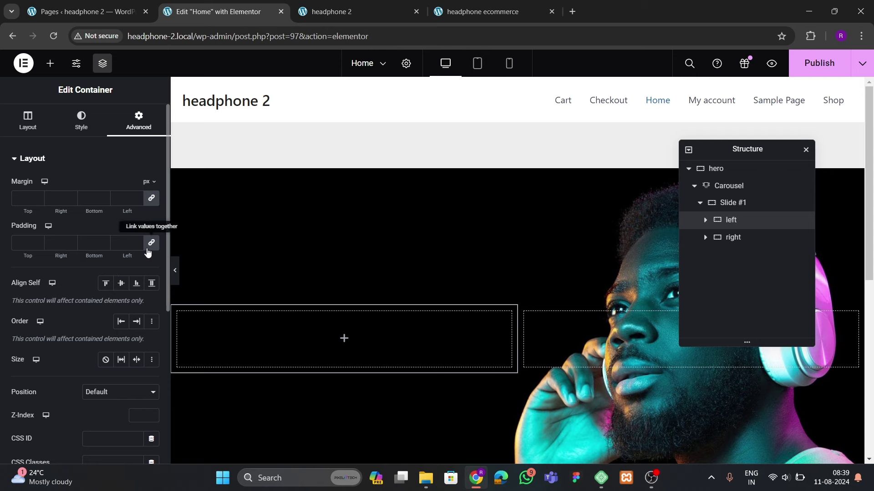
left_click(735, 239)
left_click(138, 121)
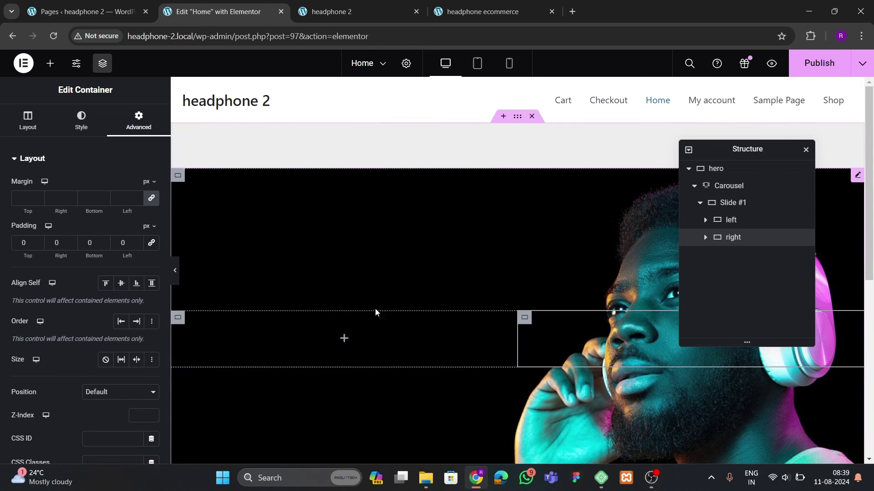
left_click(482, 11)
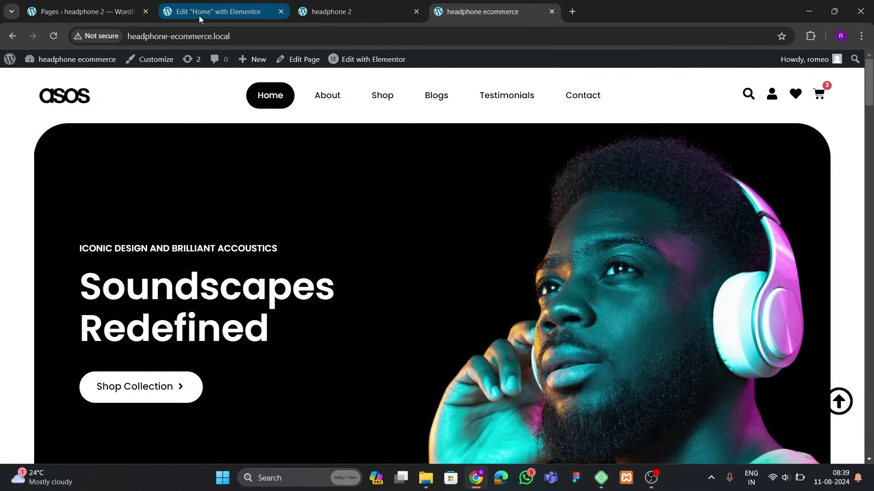
left_click(207, 12)
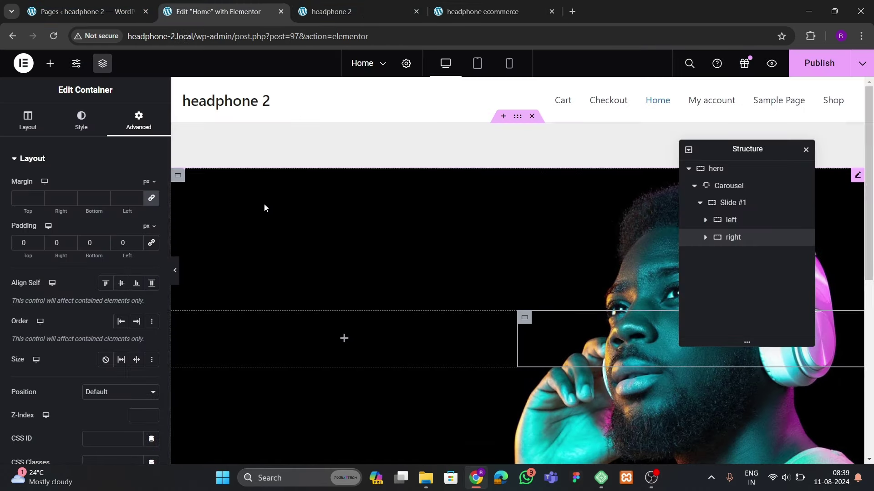
left_click(482, 11)
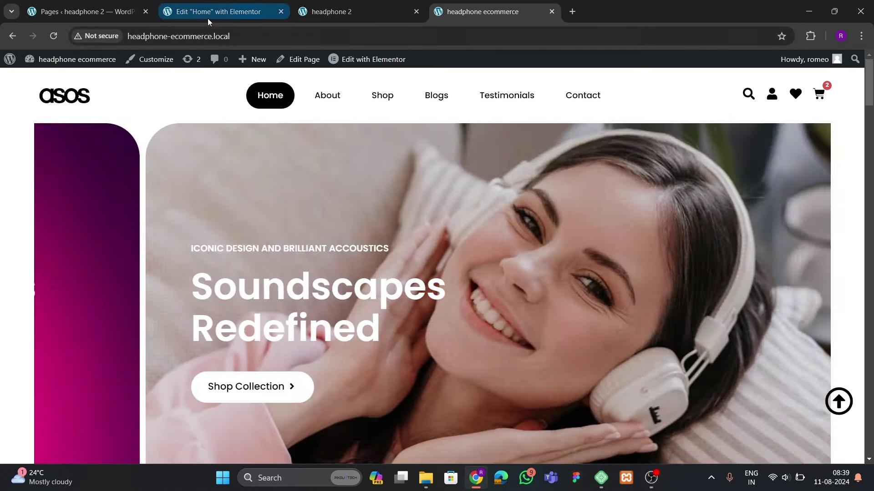
left_click(207, 14)
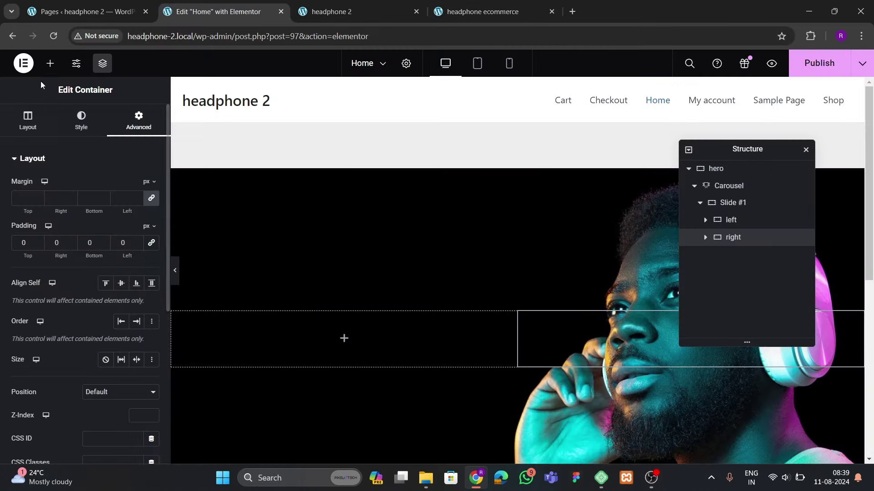
left_click(50, 63)
left_click(54, 194)
Add a Text Editor to 'left' reading 'AWESOME WEBSITE WITH AWESOME PRODUCTS'
left_click_drag(43, 362, 343, 344)
left_click(132, 199)
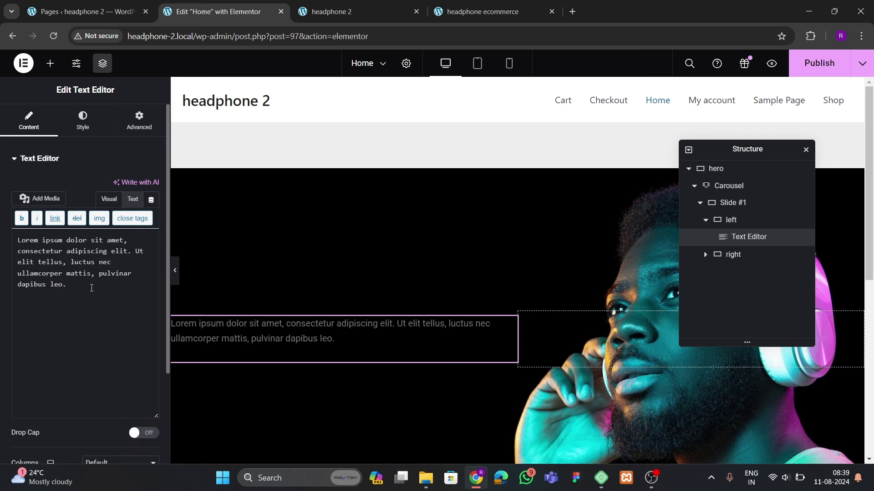
key("ctrl+a")
key("BackSpace")
type("A")
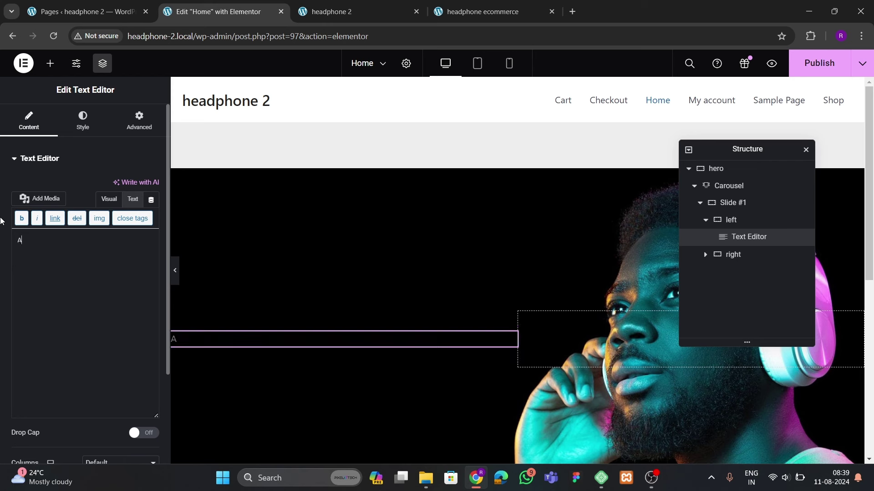
type("WESOMEWEBSIT")
key("BackSpace")
type("WEBSOIT WEBSITE")
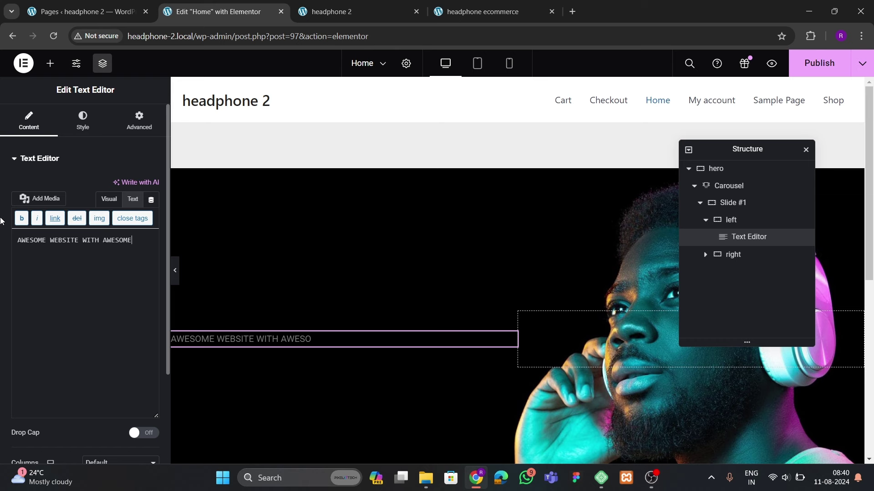
type("DUCTS")
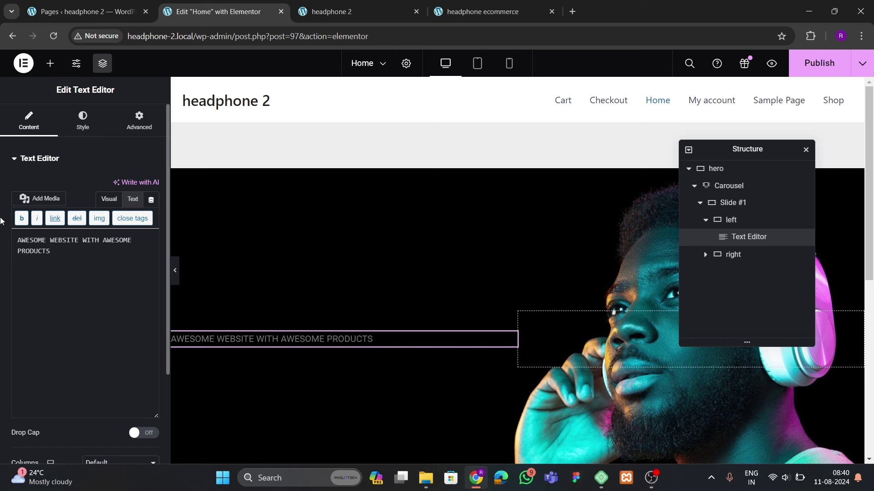
Set the tagline's text colour to white
left_click(82, 122)
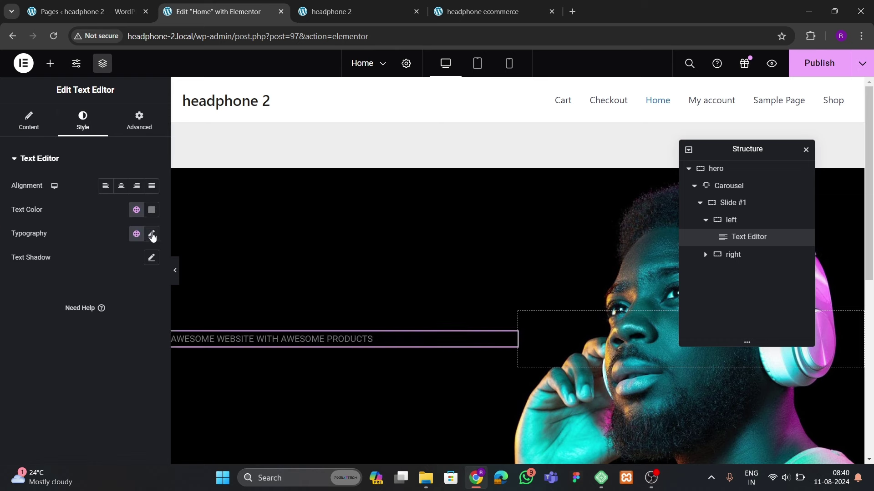
left_click(149, 257)
left_click_drag(147, 257, 72, 236)
left_click(73, 236)
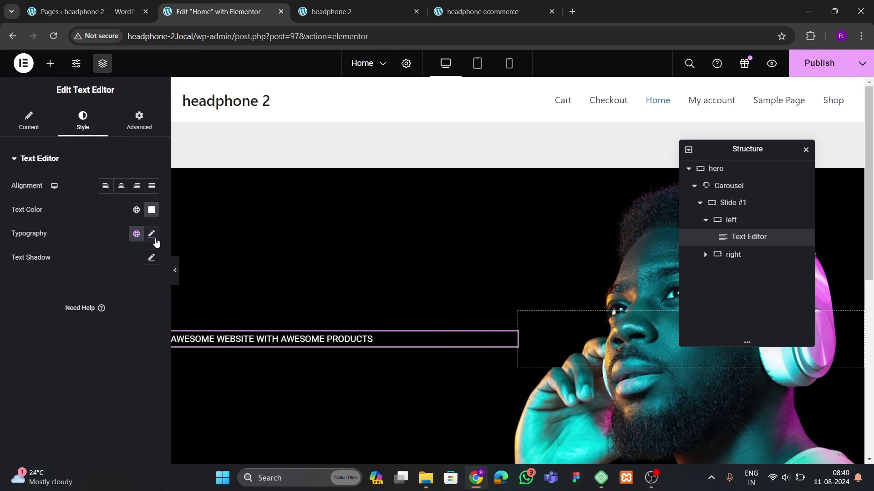
Set the tagline typography to Poppins, weight 500 (Medium)
left_click(152, 234)
left_click(134, 285)
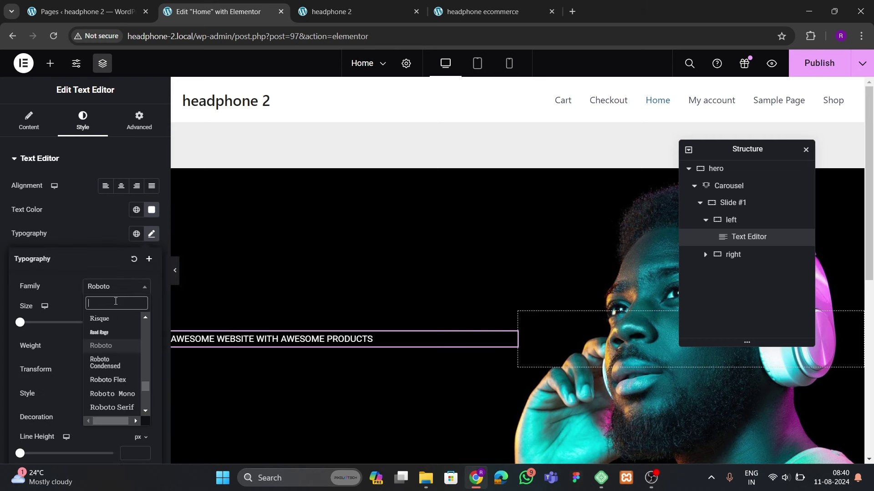
type("pippins")
key("BackSpace")
key("BackSpace")
key("BackSpace")
key("BackSpace")
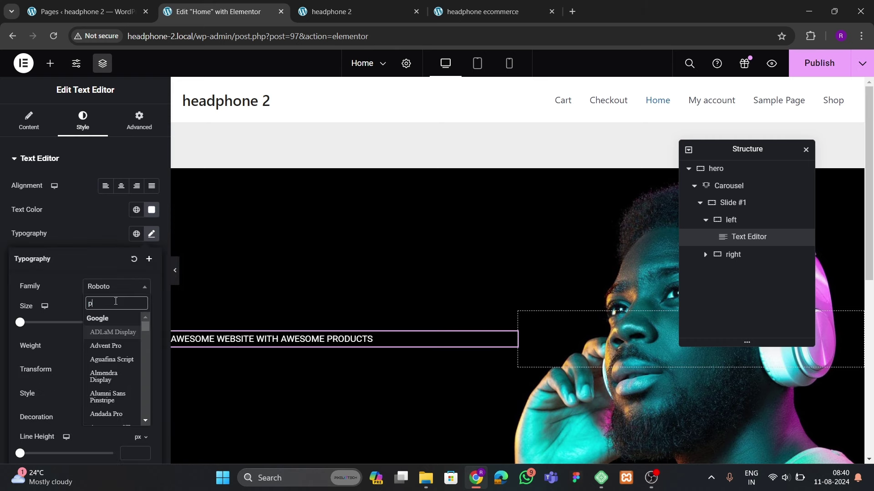
type("[p")
key("BackSpace")
type("poppins")
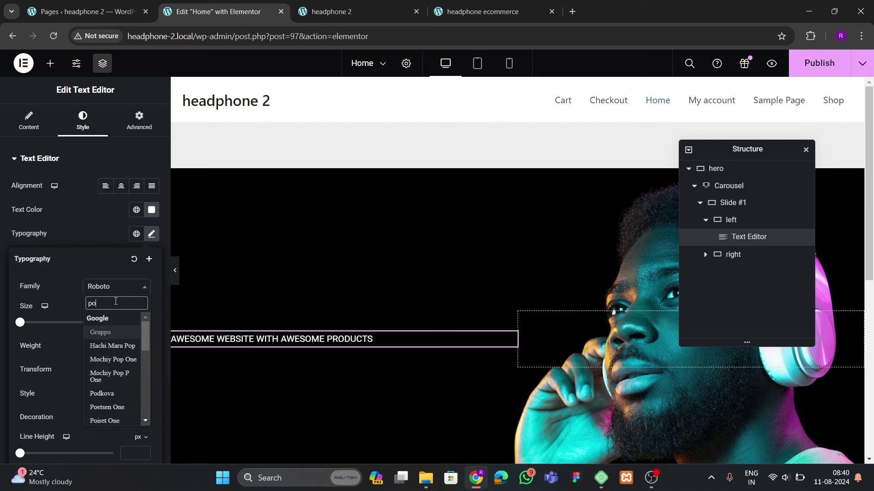
key("Return")
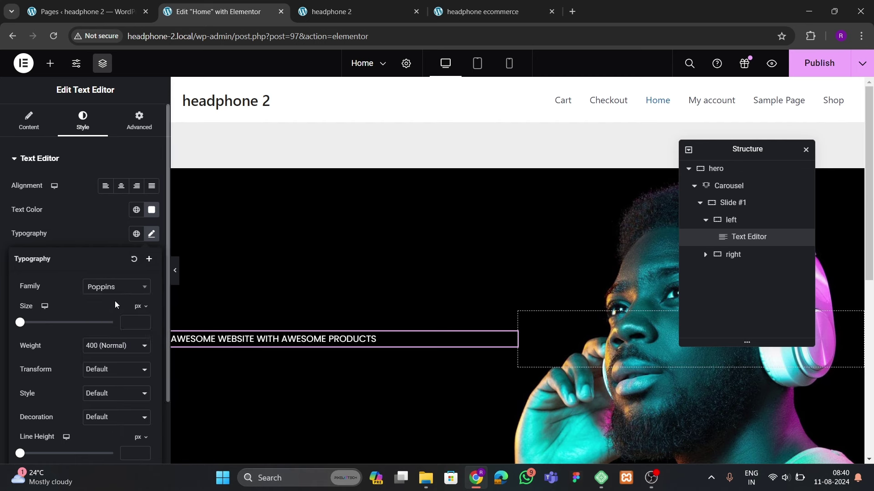
left_click(107, 342)
left_click(98, 394)
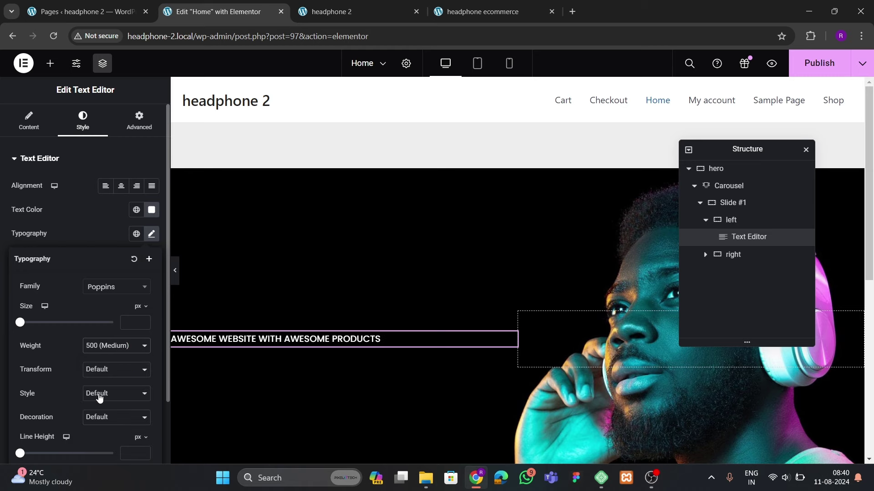
After checking the reference hero text, add a Heading widget below the tagline
key("ctrl+4")
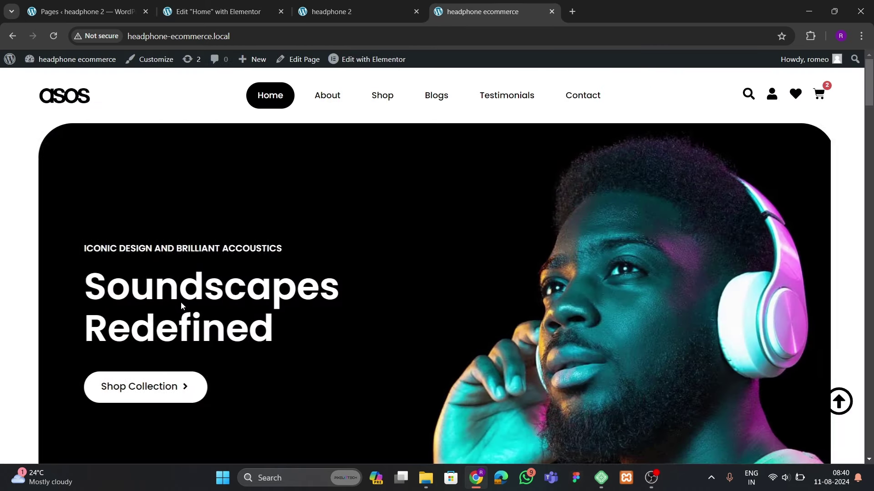
left_click(217, 12)
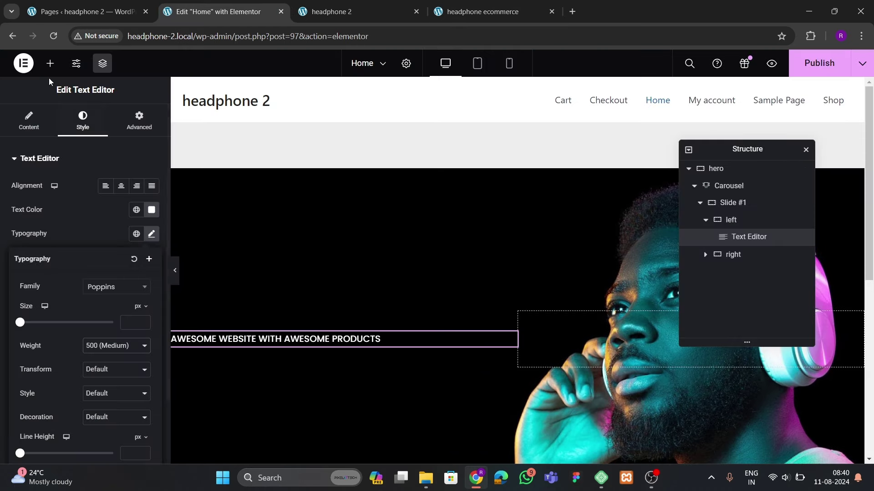
left_click(50, 63)
scroll(84, 220, "down", 3)
left_click_drag(54, 263, 337, 343)
left_click_drag(102, 200, 1, 195)
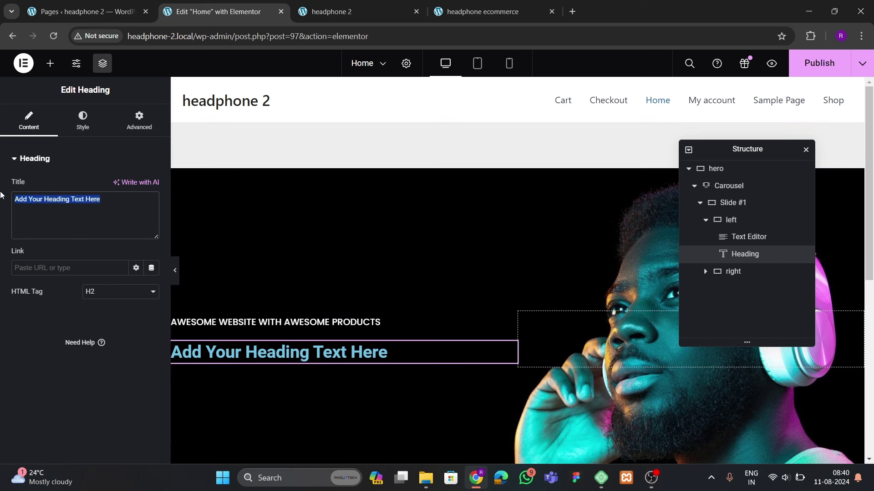
Change the heading text to 'Soundescapes Redefined', matching the reference storefront's wording
type("Sound")
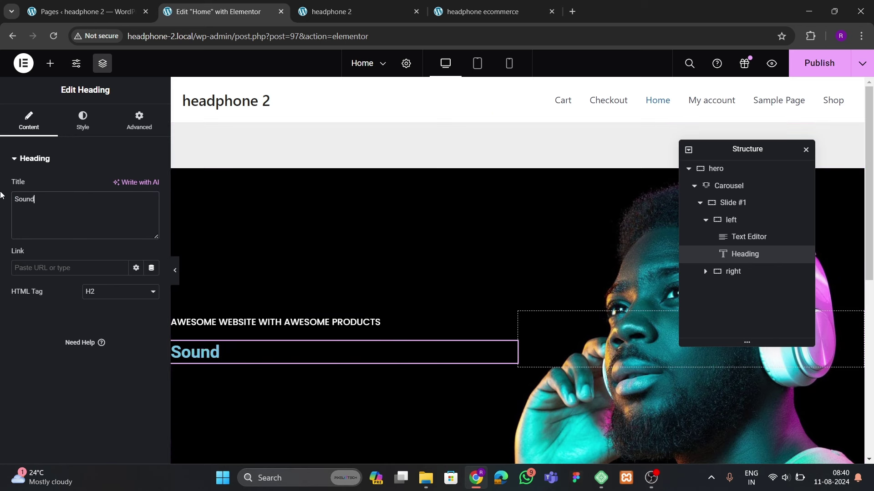
type("escapes")
left_click(493, 11)
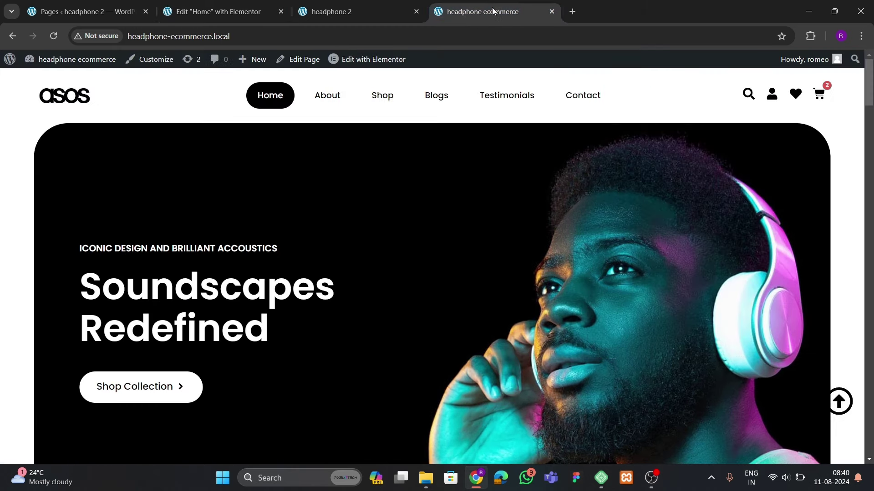
left_click(218, 12)
type("Red")
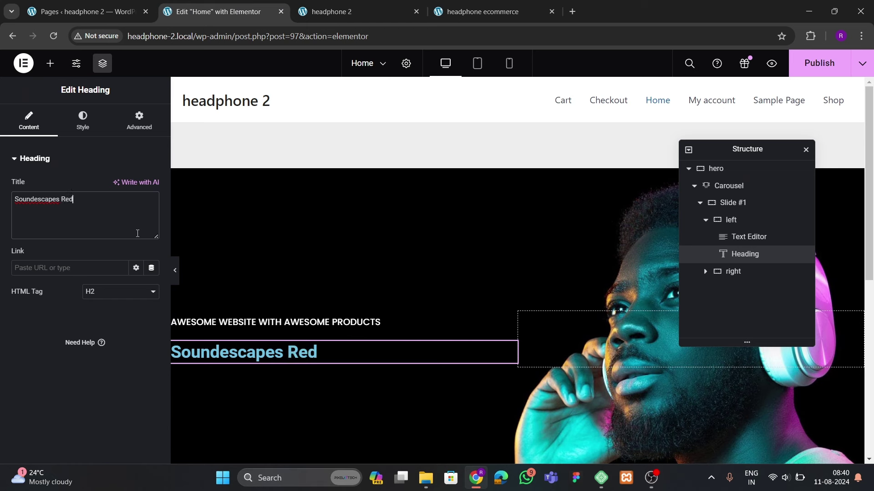
type("efiende")
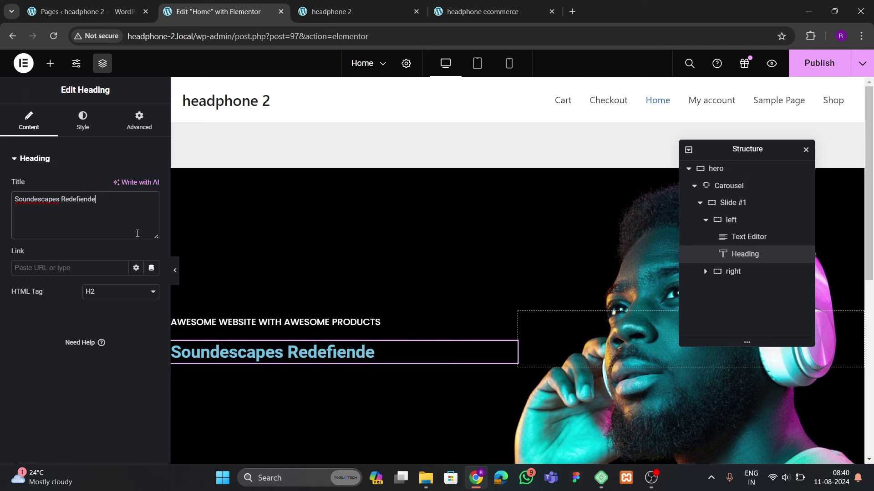
key("BackSpace")
key("BackSpace")
key("BackSpace")
type("ned")
Style the heading white in Poppins, weight 700 (Bold)
left_click(83, 121)
left_click(152, 210)
left_click_drag(154, 265, 69, 245)
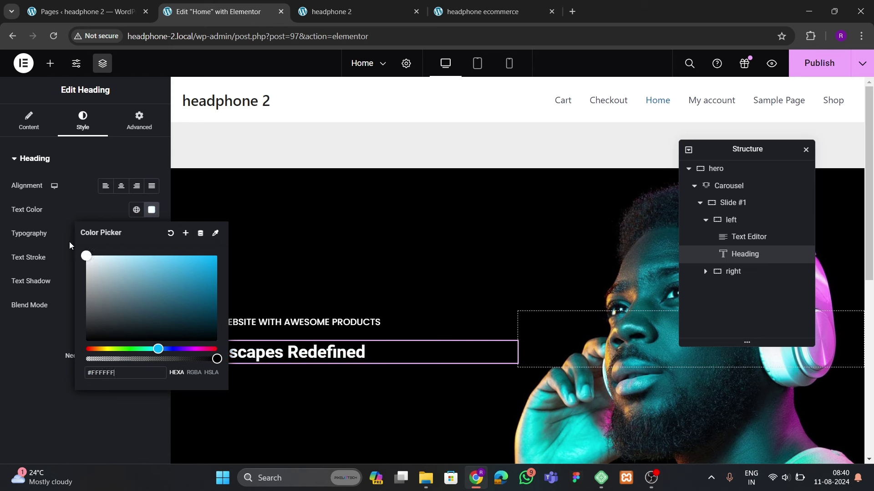
left_click(120, 279)
left_click(150, 236)
left_click(116, 286)
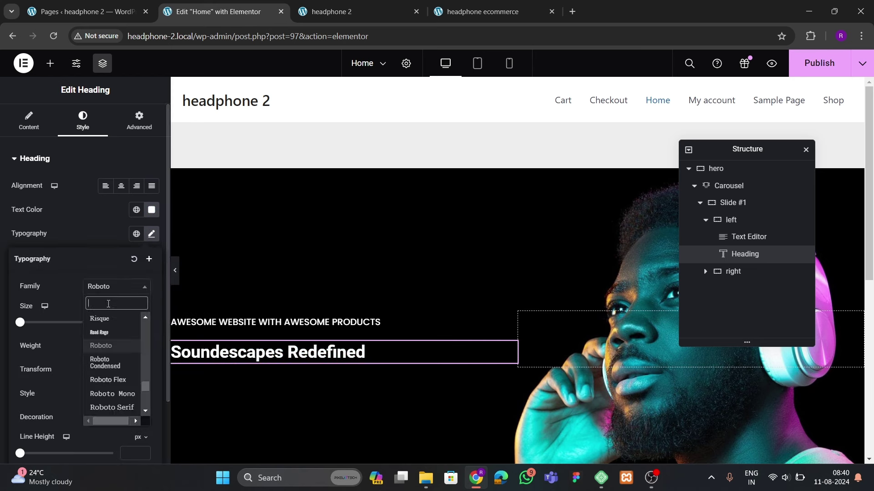
type("poppins")
key("Return")
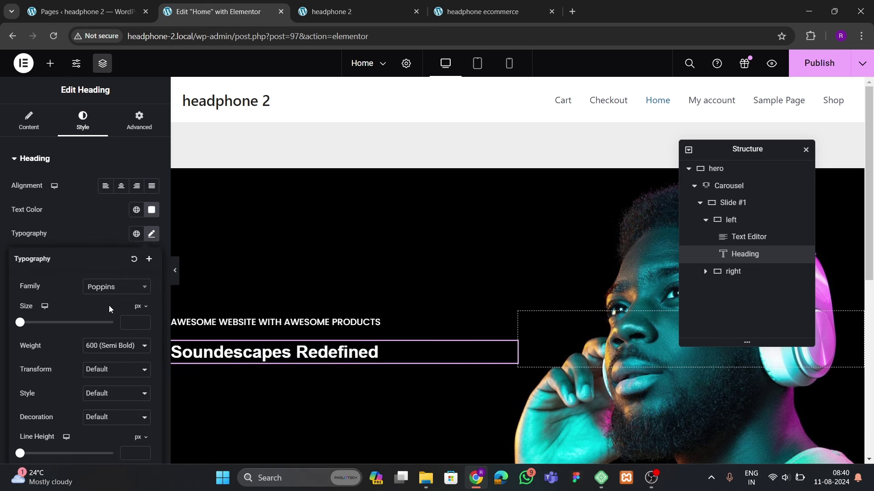
left_click(113, 345)
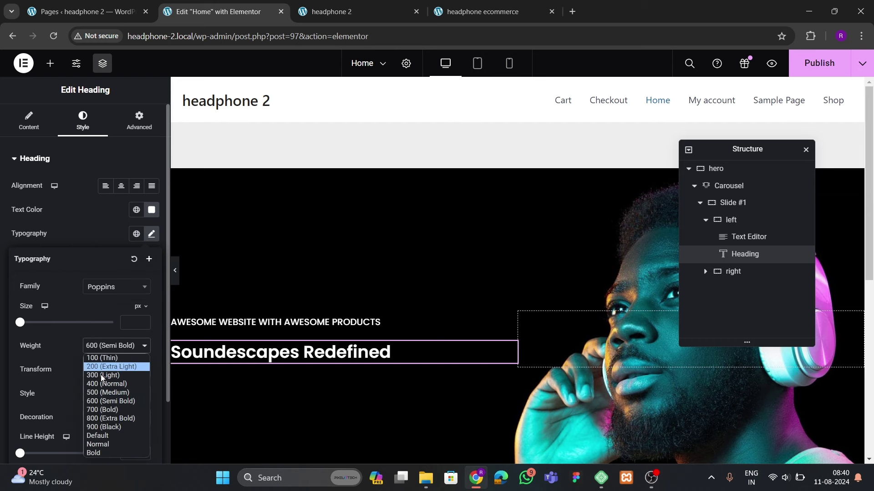
left_click(97, 411)
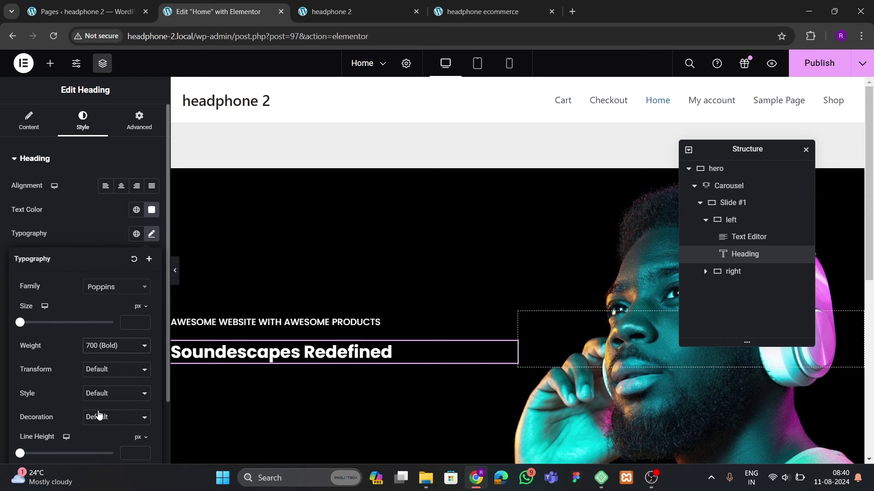
Set the heading size to 65 px and line height to 67 px, comparing with the reference
left_click(143, 321)
left_click_drag(143, 323, 143, 324)
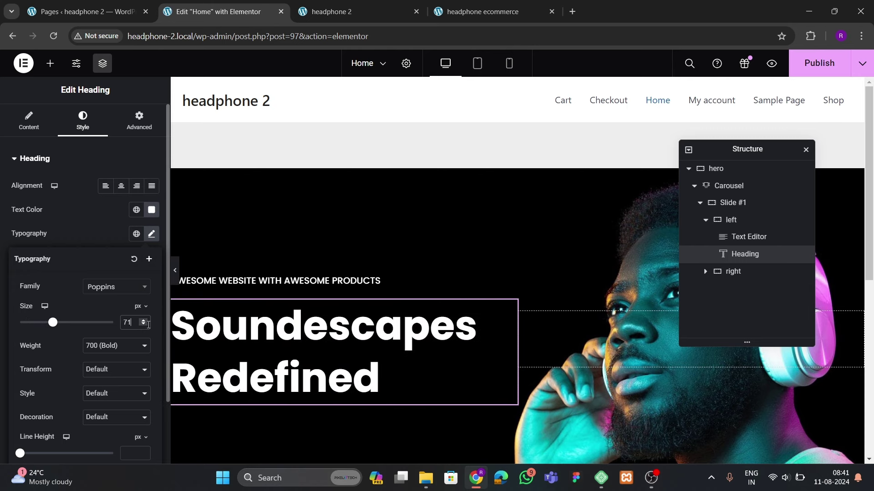
left_click(450, 20)
left_click(266, 18)
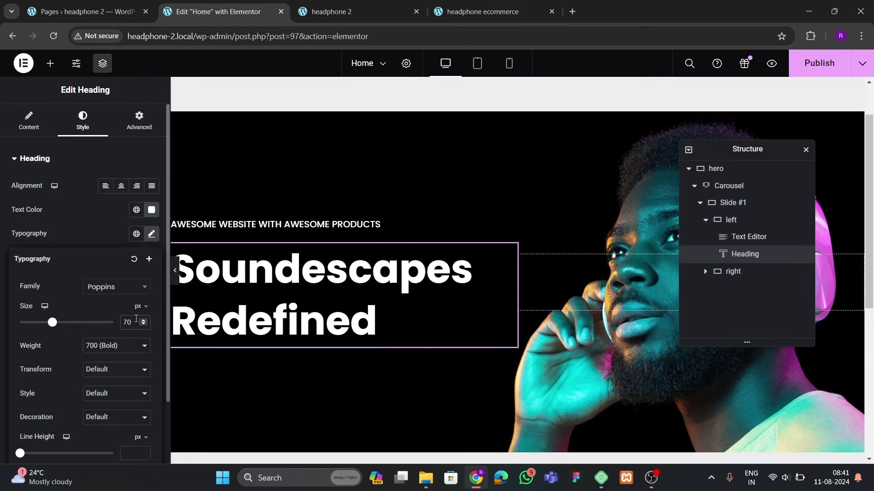
double_click(136, 319)
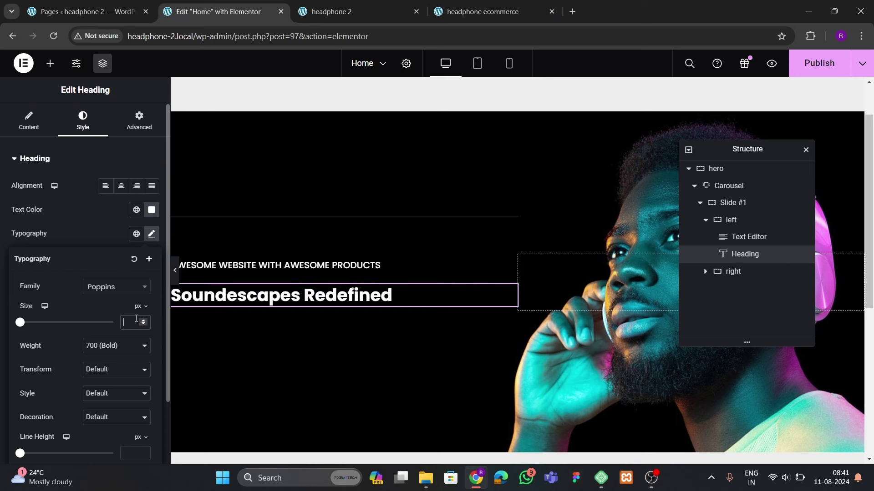
type("65")
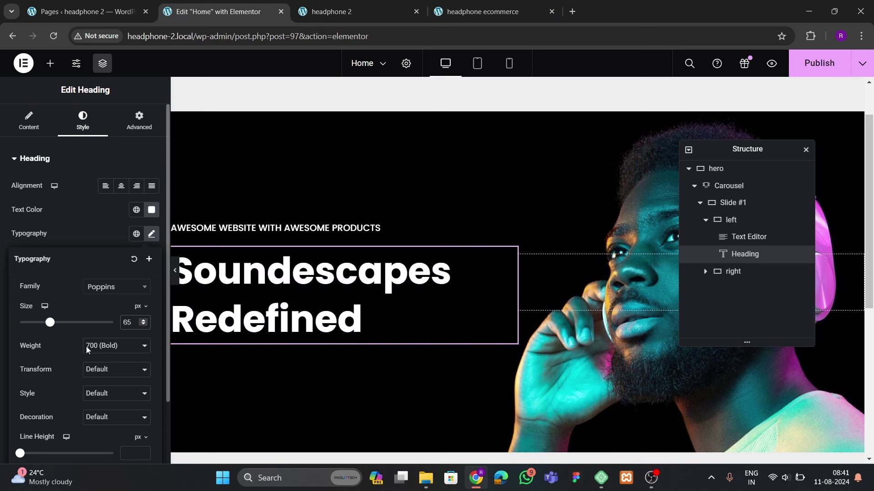
scroll(97, 366, "down", 2)
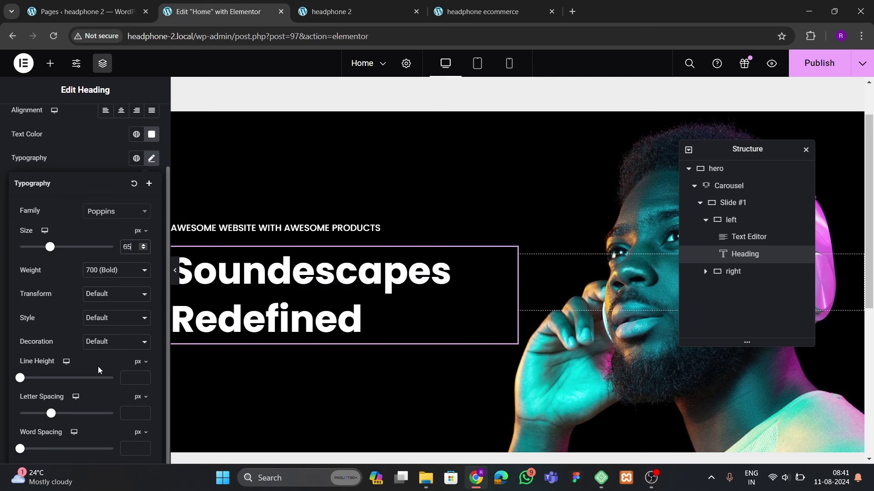
left_click(144, 378)
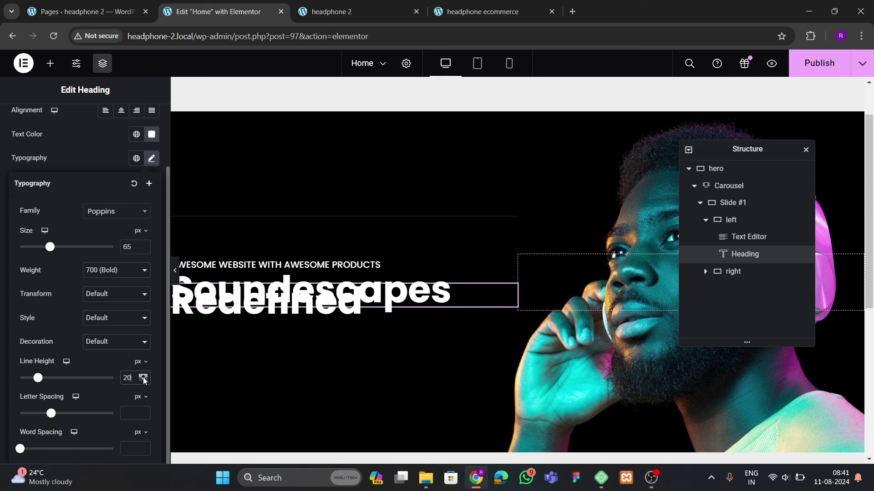
left_click_drag(144, 378, 143, 378)
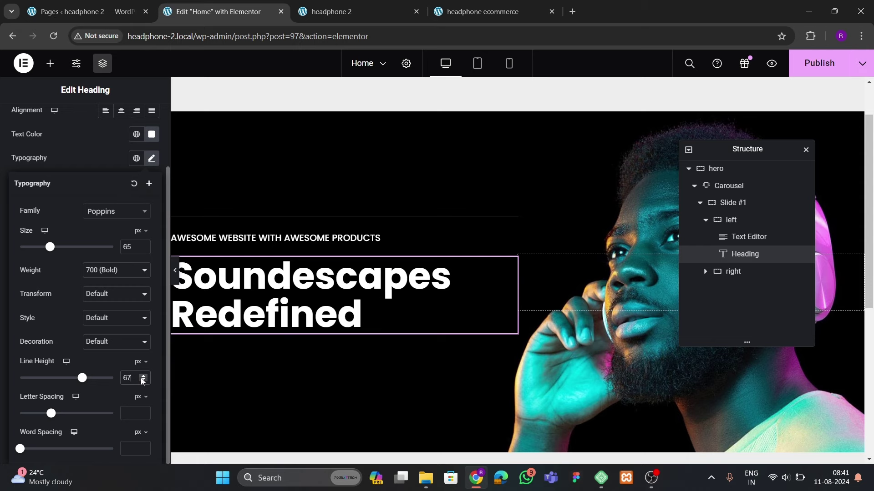
left_click(469, 12)
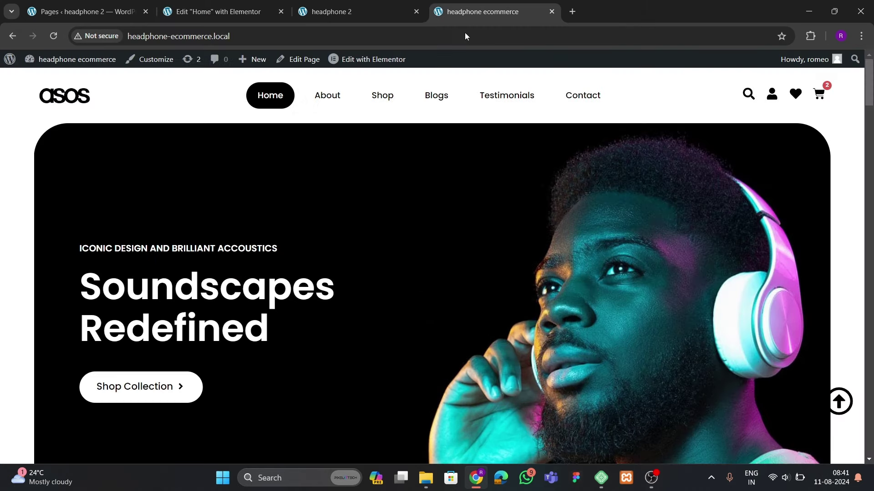
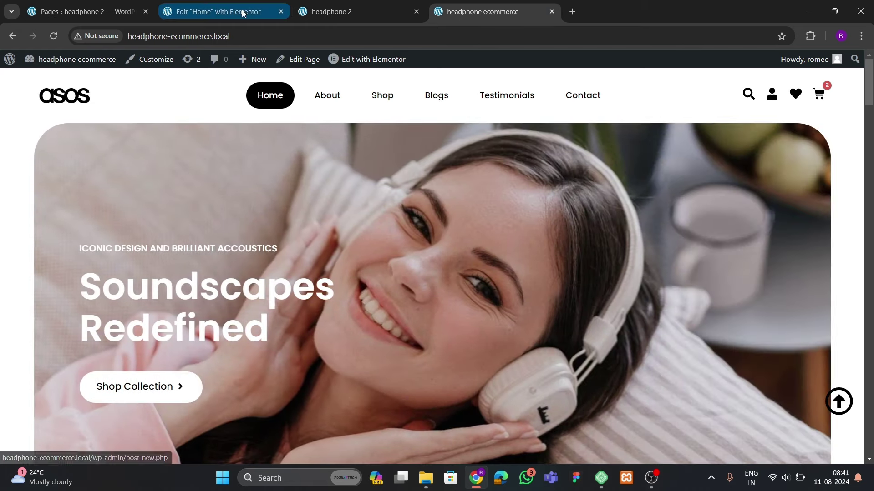
Back in the home page editor, drag a Button widget below the hero heading on Slide #1
left_click(237, 11)
scroll(64, 135, "up", 2)
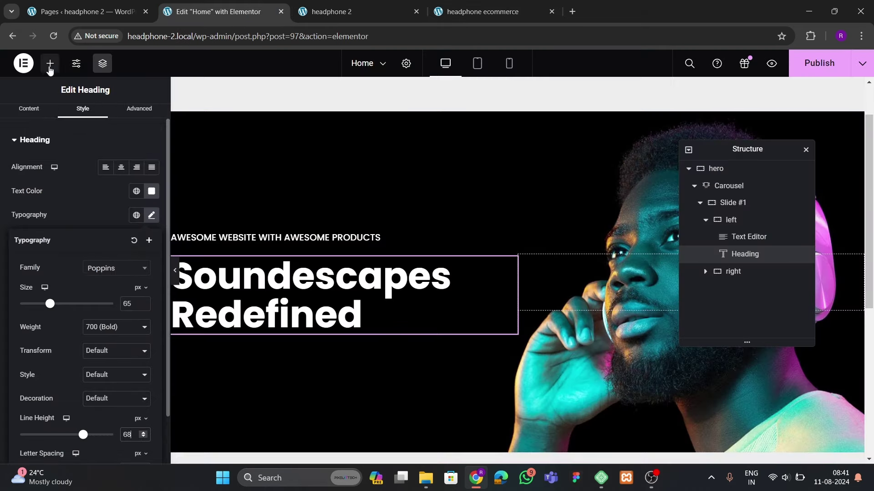
left_click(50, 63)
type("button")
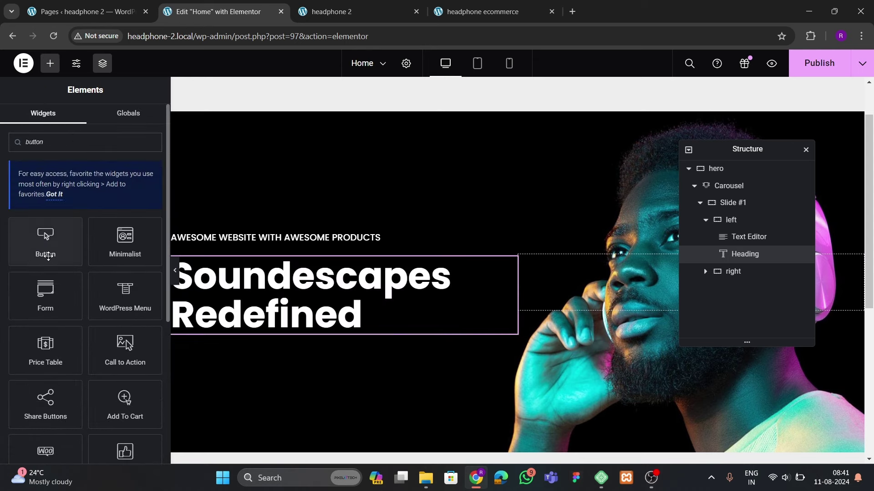
left_click_drag(45, 253, 362, 330)
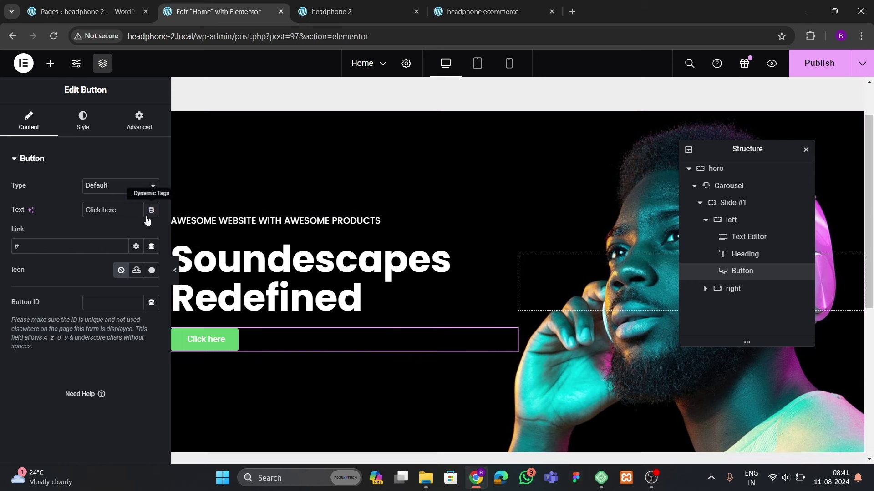
Replace the button's 'Click here' label with 'Shop Collection'
triple_click(118, 211)
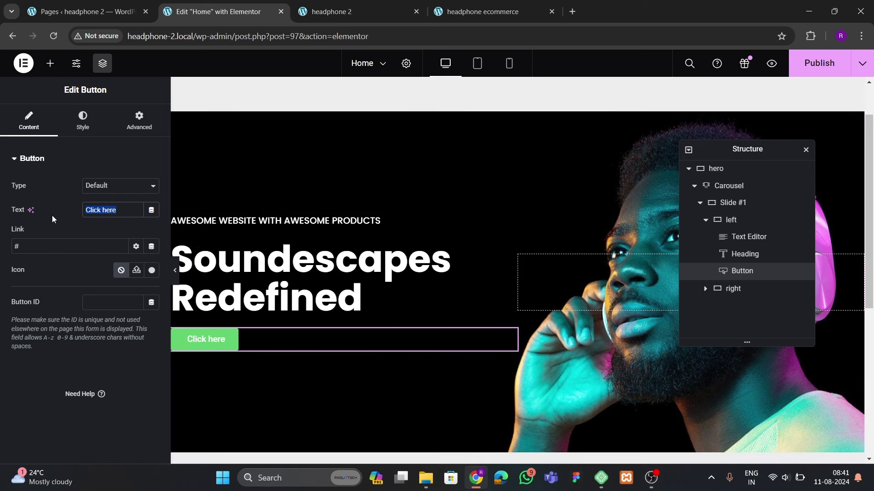
type("Shop Collection")
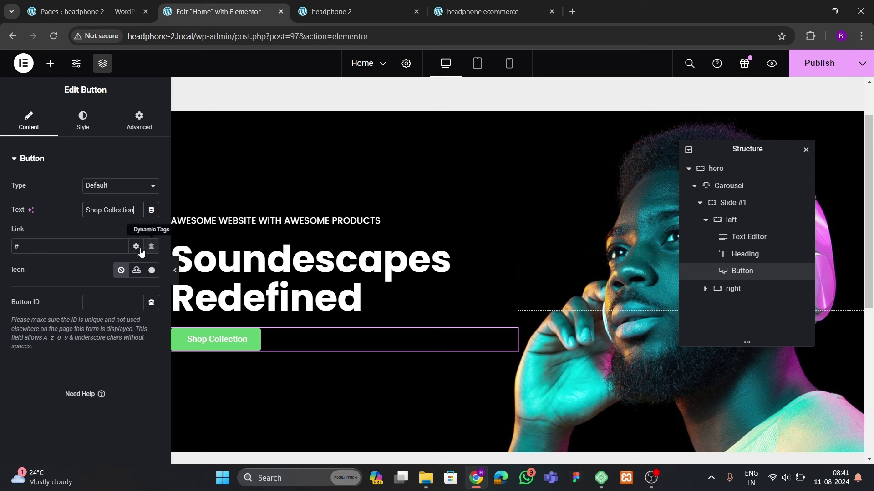
left_click(47, 252)
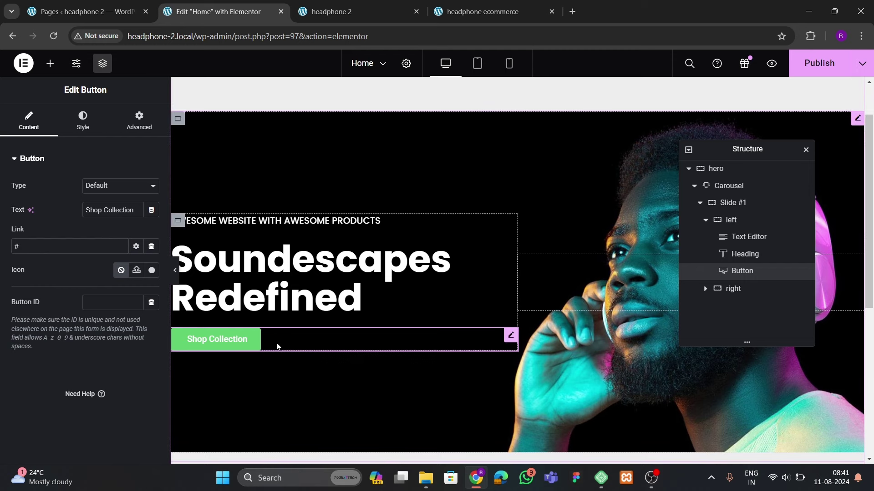
left_click(84, 120)
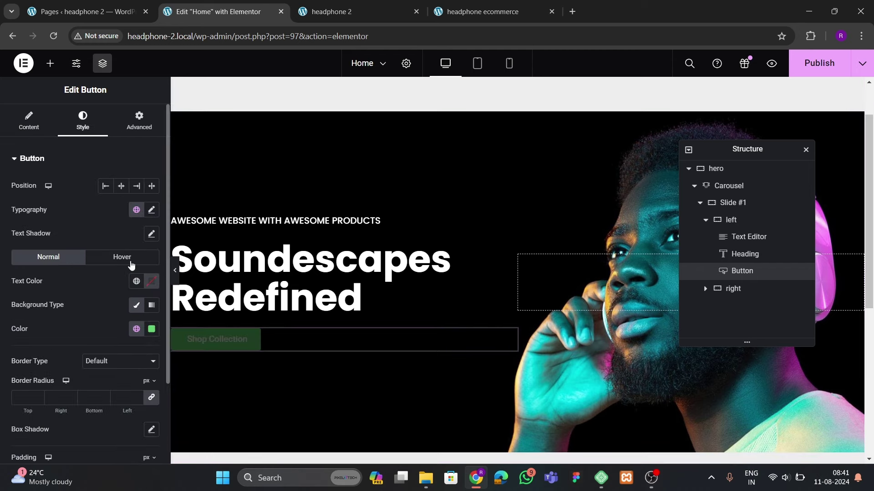
Set the button background to white and its text colour to black
scroll(115, 287, "down", 1)
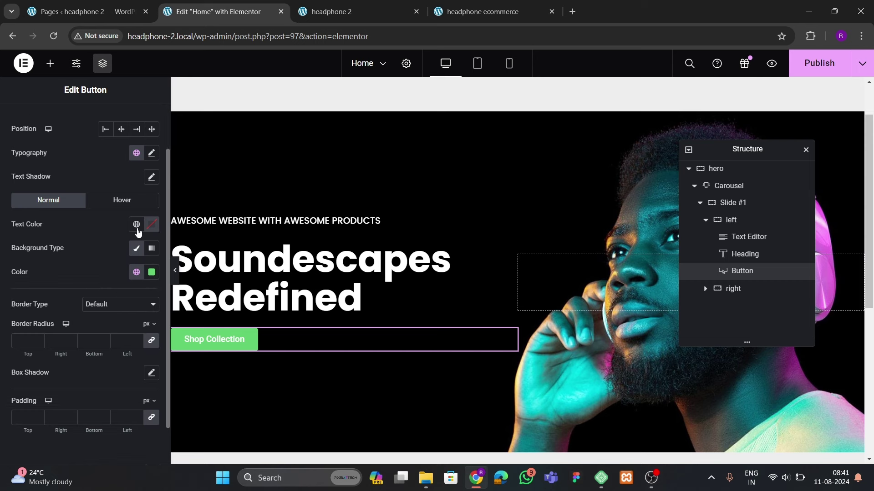
left_click(152, 275)
left_click_drag(156, 332, 52, 294)
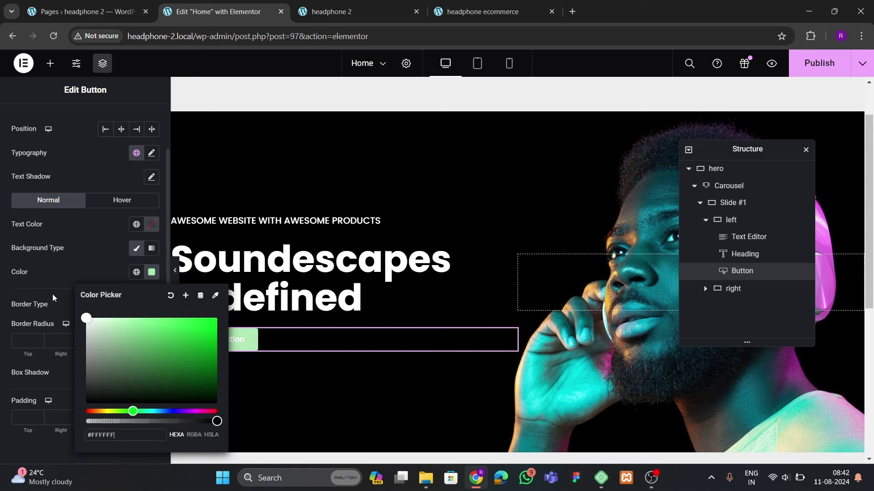
left_click(67, 263)
left_click(151, 224)
left_click_drag(160, 312, 85, 359)
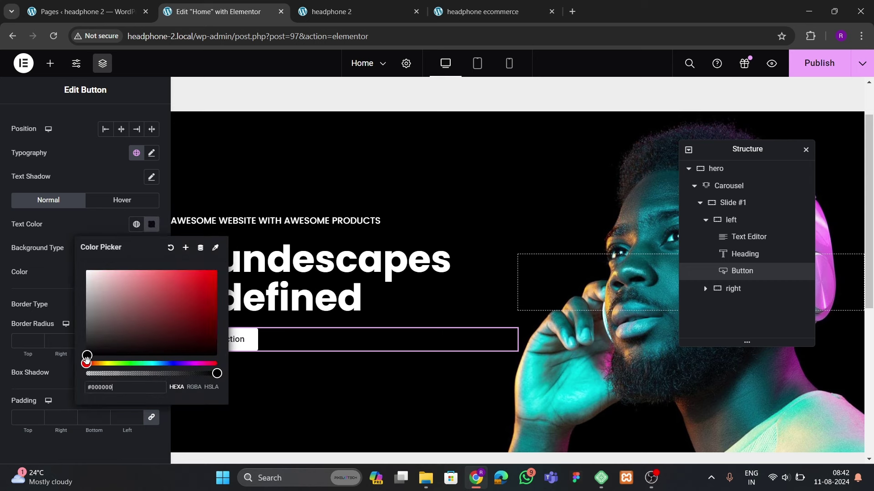
left_click(84, 222)
Set the button typography to Poppins, weight 600 (Semi Bold), size 17
left_click(151, 153)
left_click(120, 207)
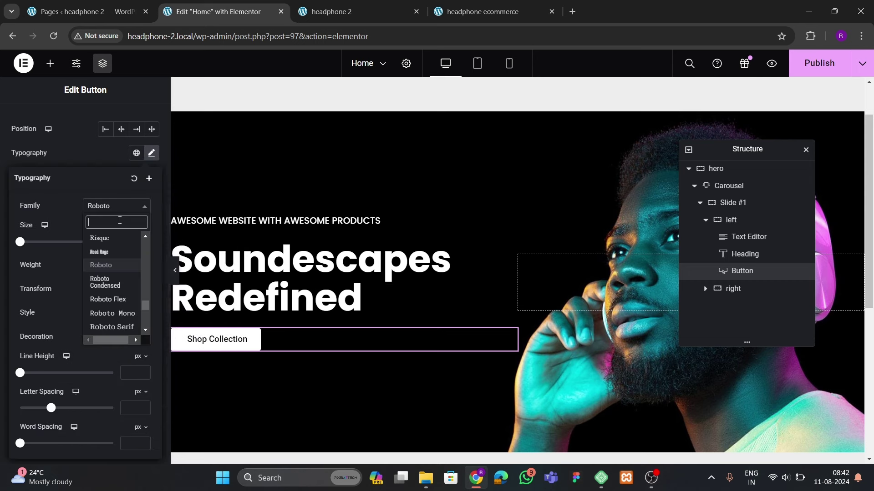
type("poppins")
key("Return")
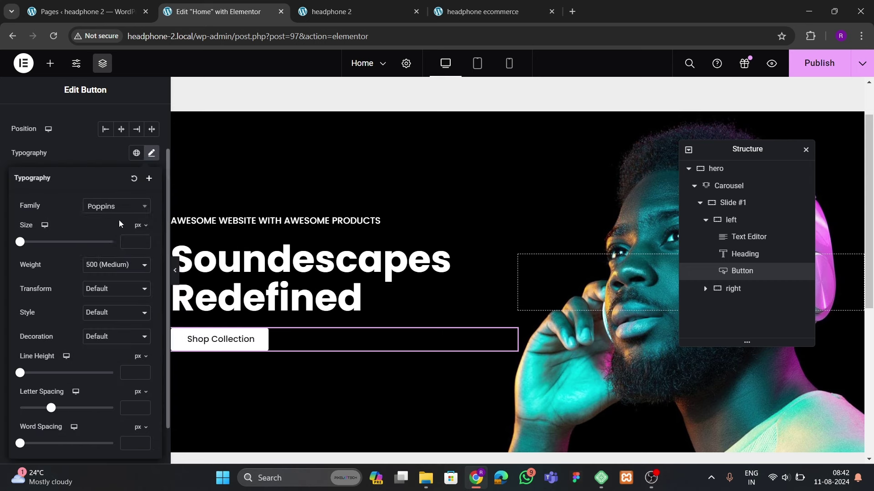
left_click(117, 264)
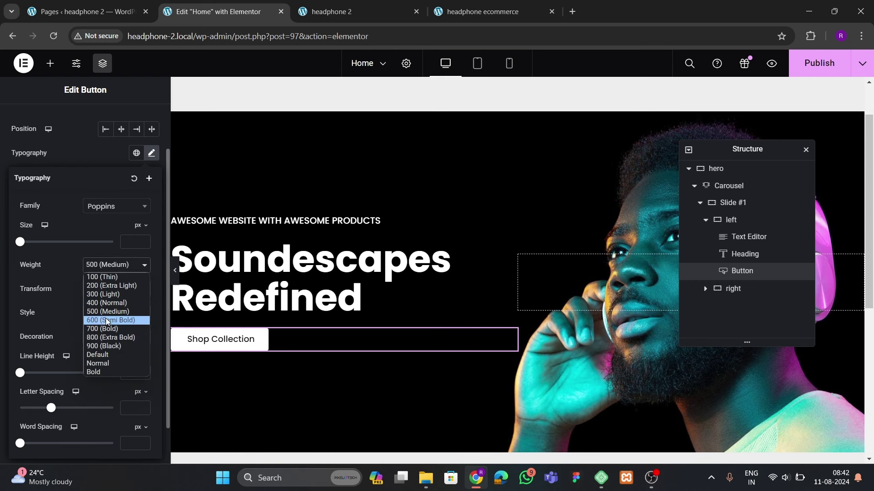
left_click(105, 318)
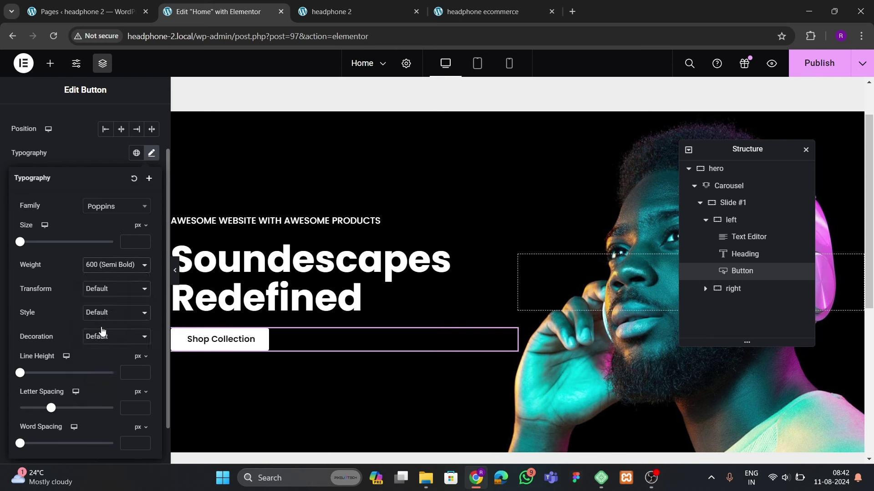
left_click(143, 241)
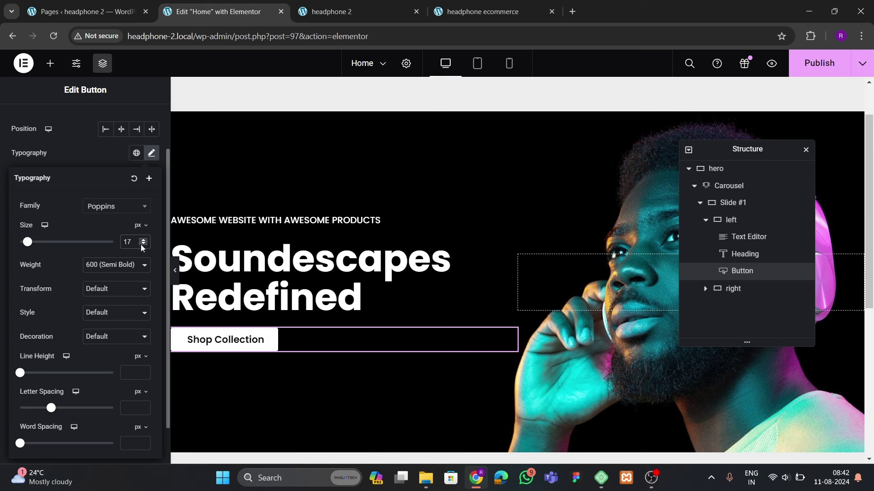
left_click(142, 245)
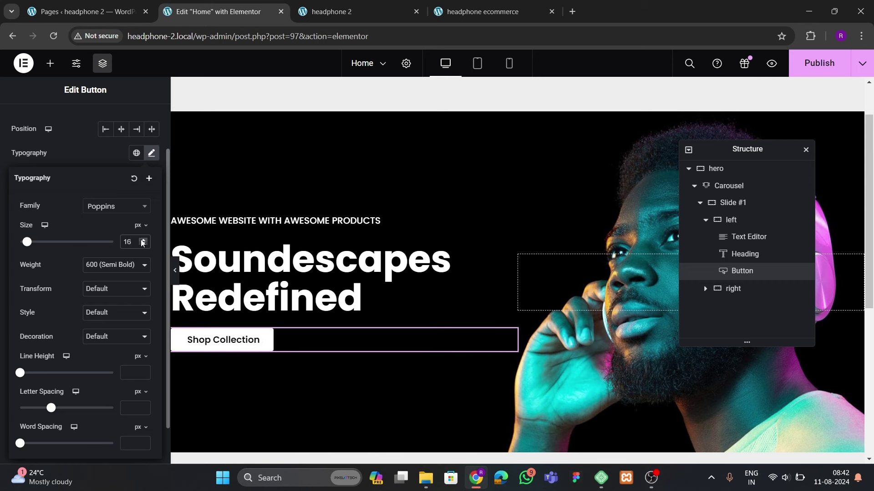
left_click(142, 241)
left_click(97, 159)
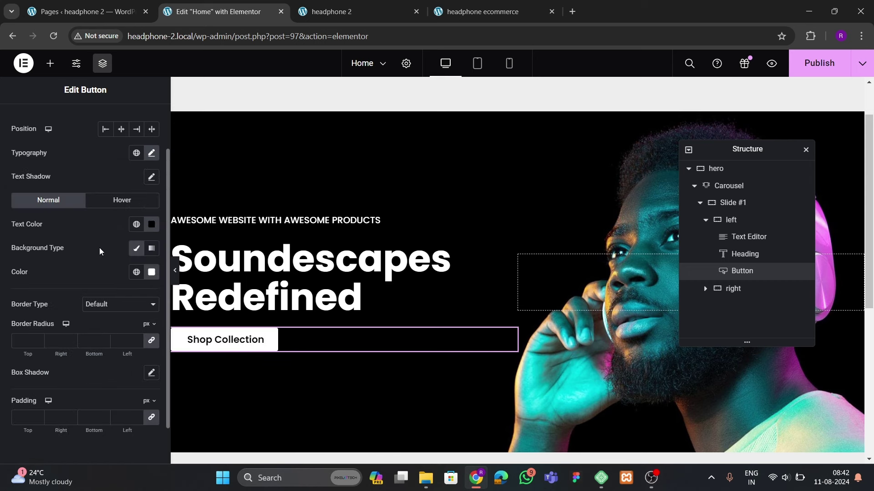
Give the button a 100 border radius and padding of 15, 30, 15, 30
left_click(94, 307)
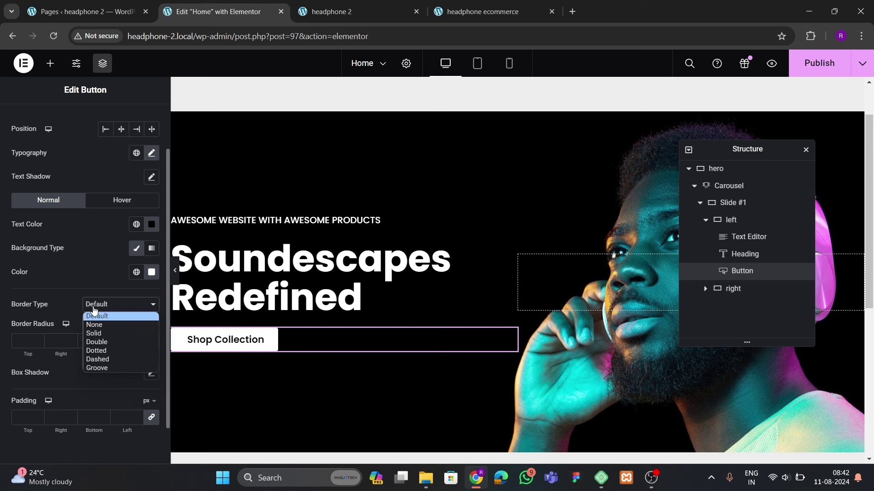
left_click(28, 338)
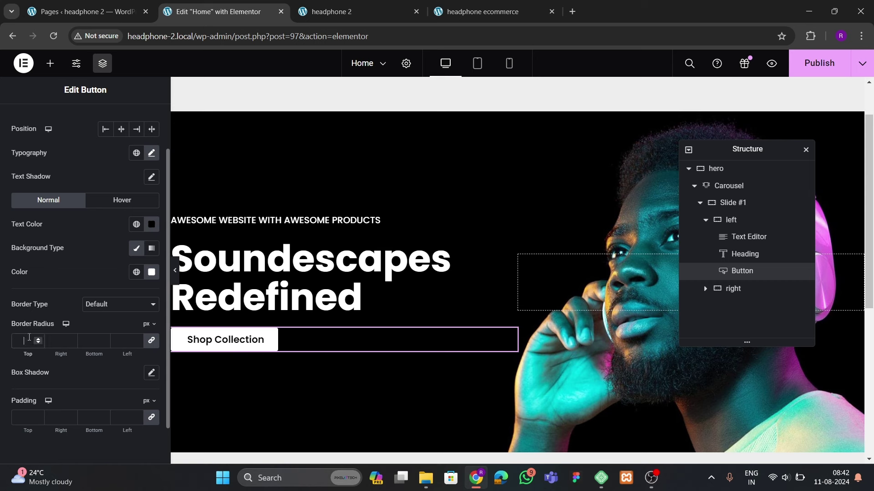
type("00")
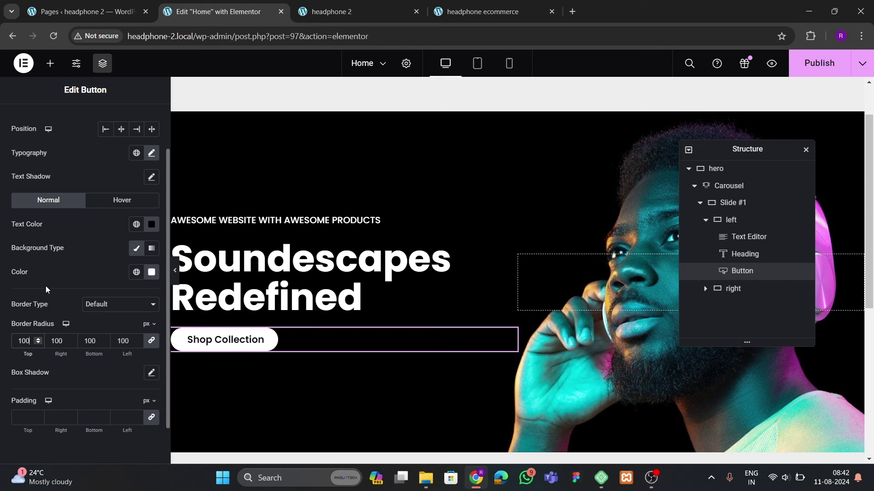
scroll(46, 291, "down", 1)
type("20")
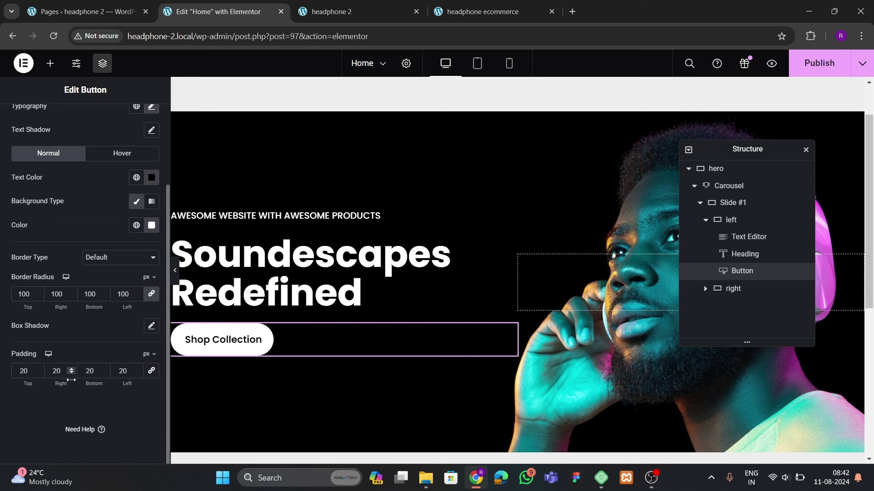
type("30")
double_click(127, 372)
type("30")
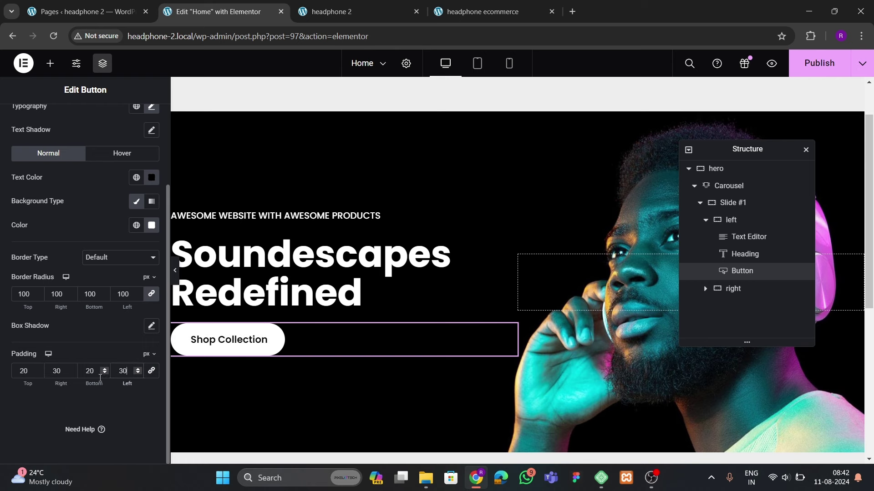
left_click(499, 2)
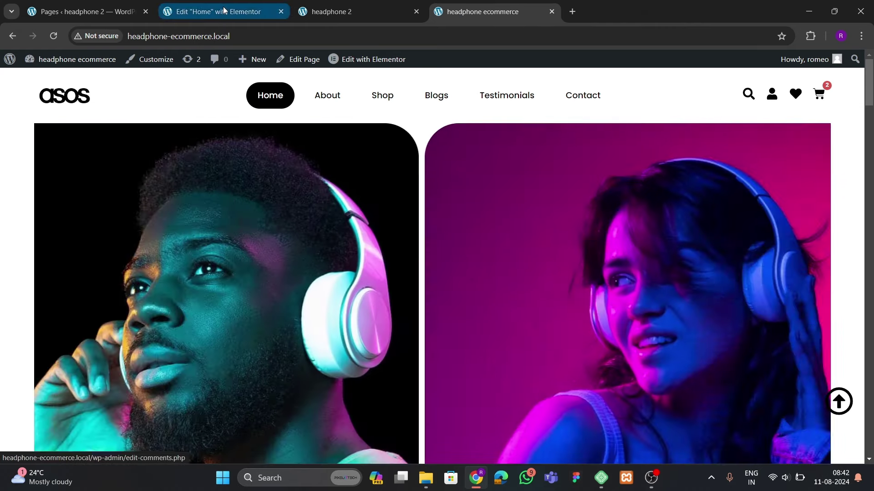
key("ctrl+2")
double_click(23, 371)
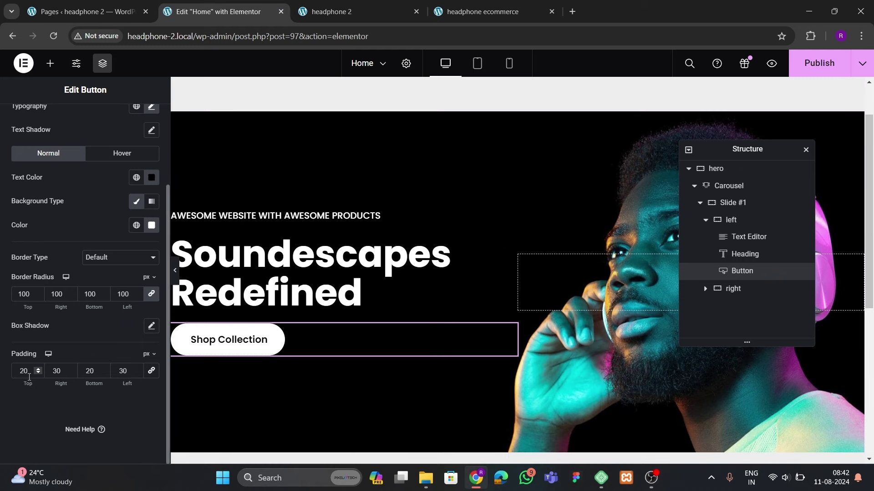
type("15")
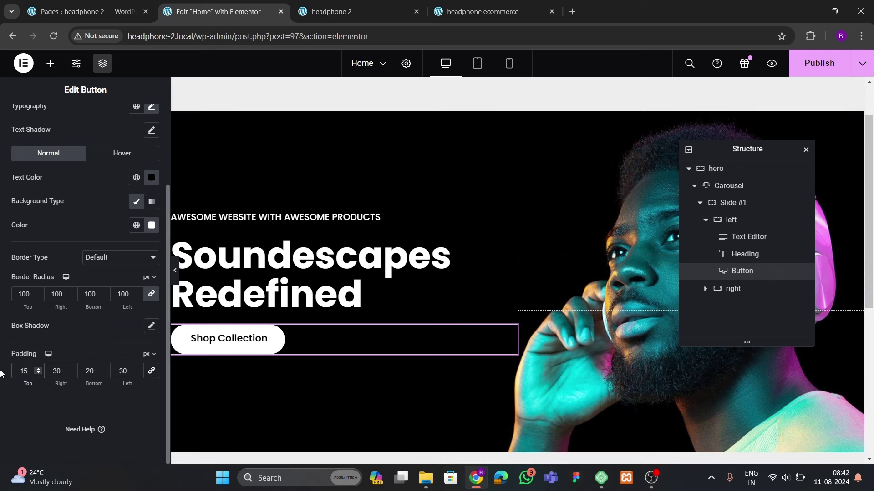
double_click(90, 371)
type("15")
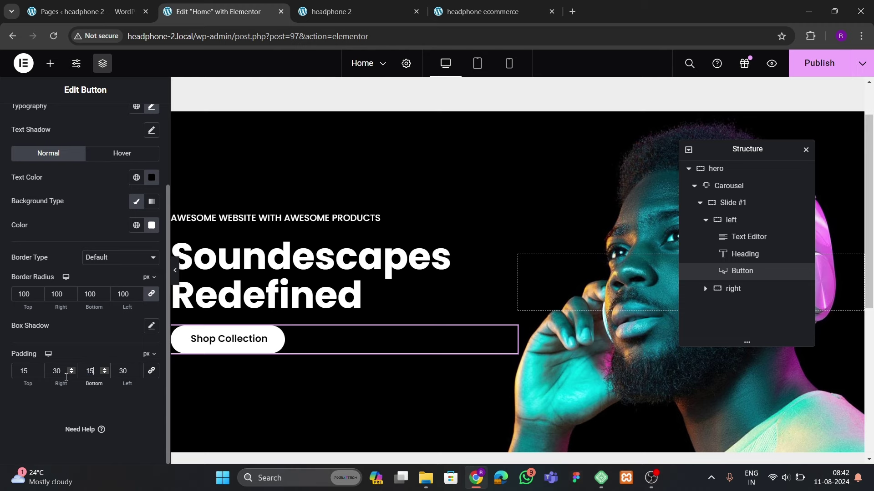
scroll(142, 315, "up", 5)
Insert the 'Angle right' icon from the Icon Library into the Shop Collection button
left_click(30, 121)
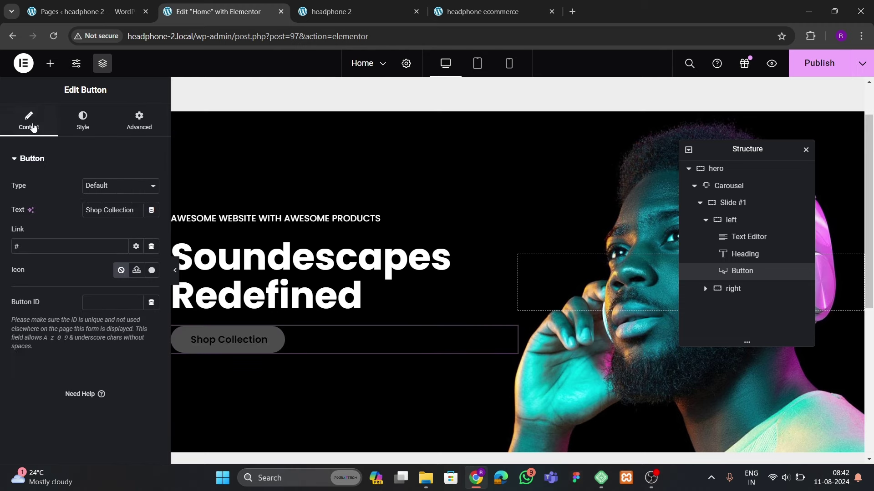
left_click(152, 270)
left_click(401, 108)
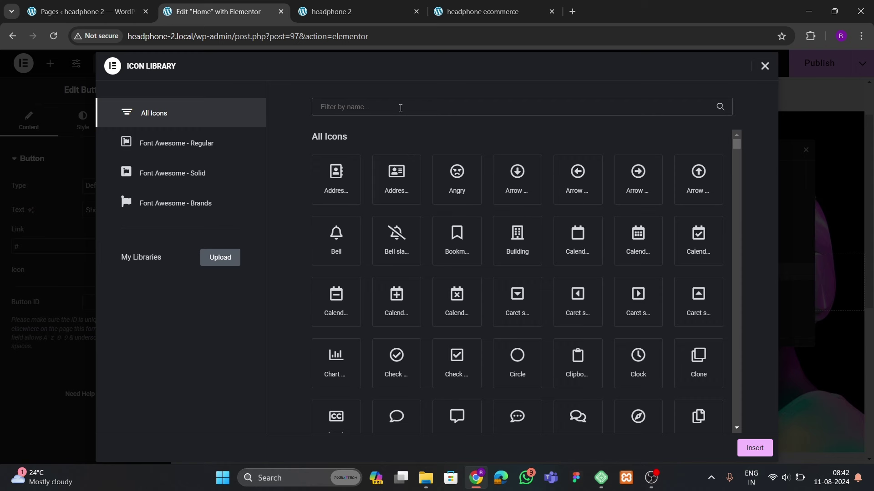
type("angl")
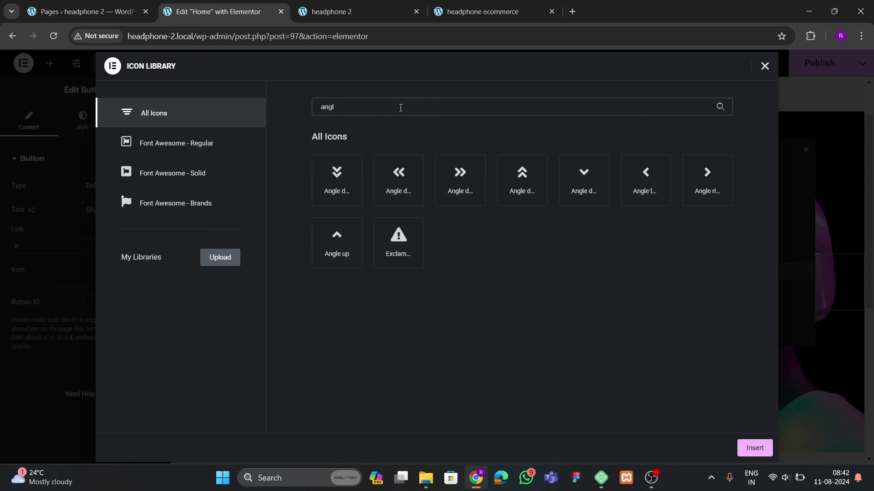
left_click(719, 189)
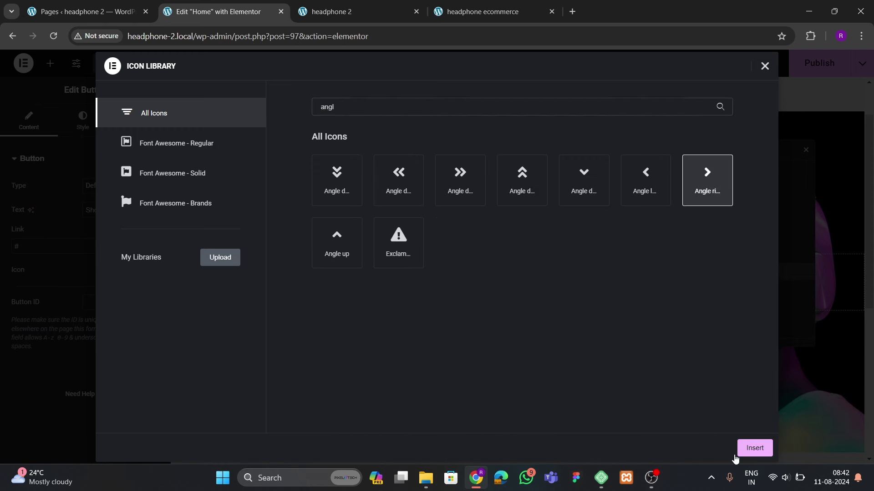
left_click(745, 449)
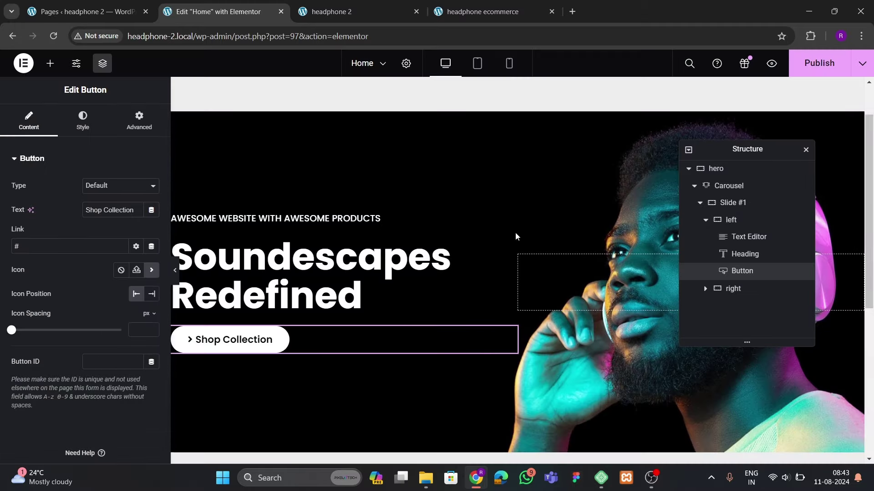
left_click(574, 16)
Load svgrepo.com in the new tab, then go back to the Elementor editor tab
type("svgrepo.com")
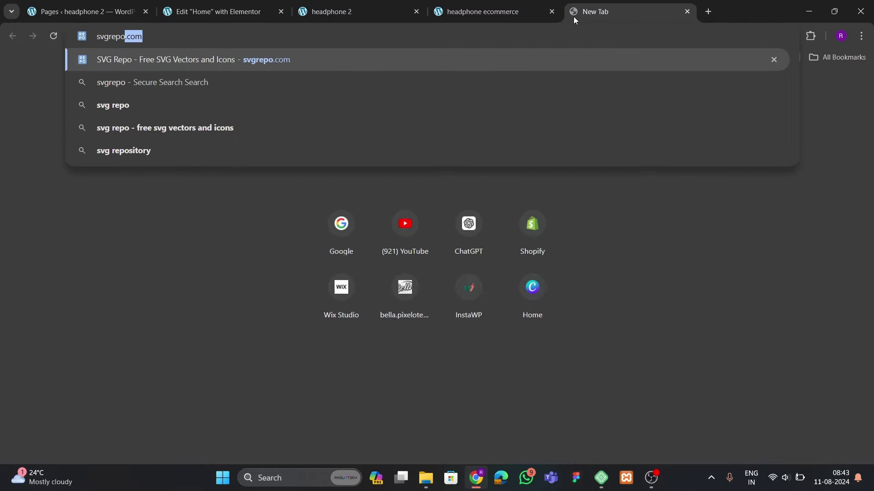
key("Return")
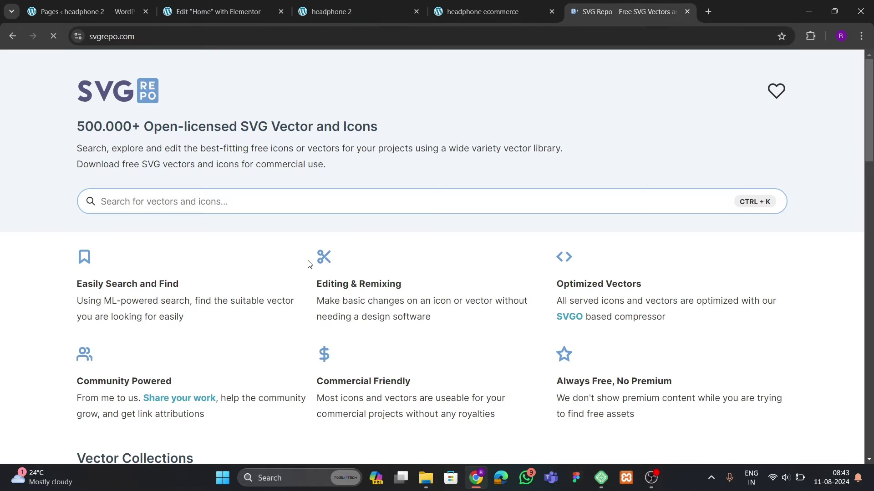
left_click(218, 12)
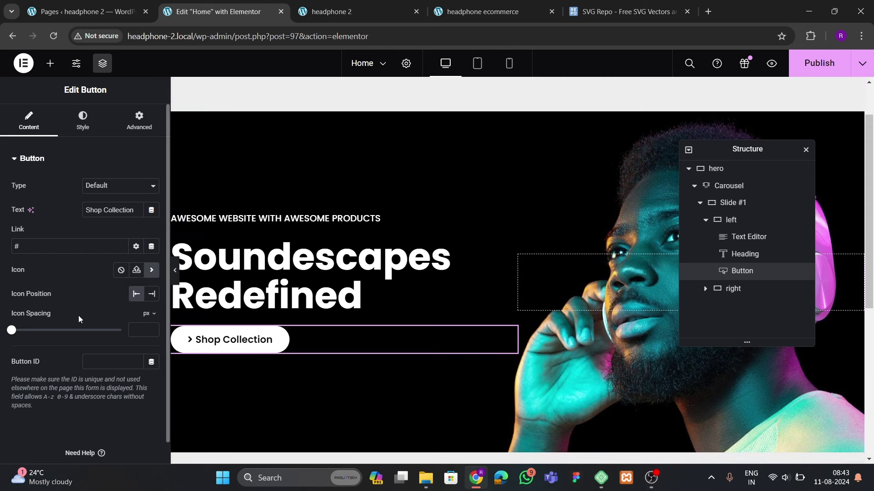
Set icon position to End; give the left container centred content, start-aligned items and 40 gap
left_click(152, 294)
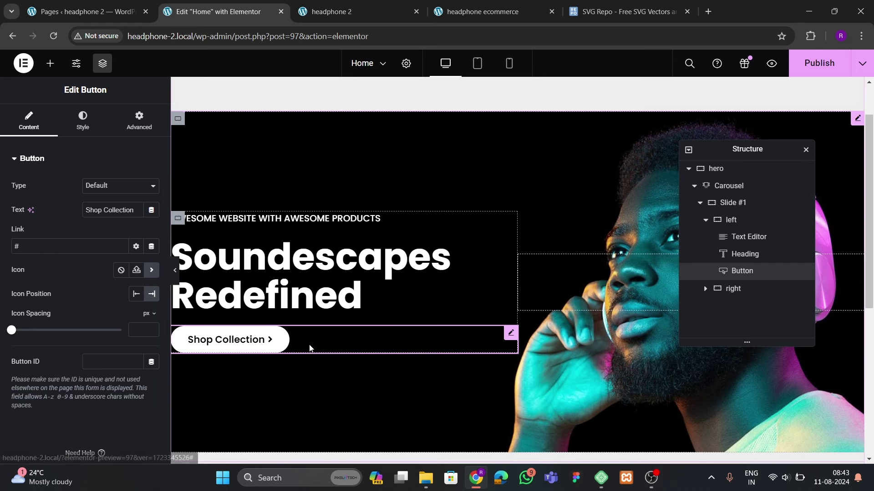
left_click(731, 220)
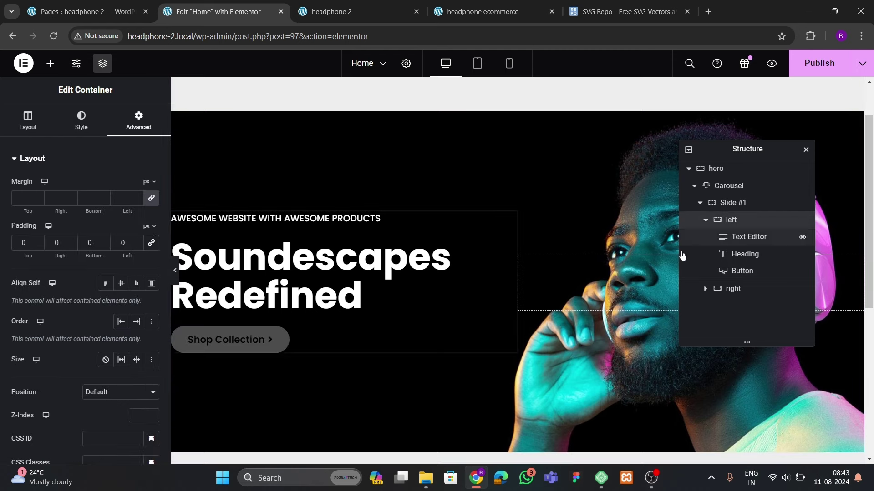
left_click(28, 121)
scroll(124, 322, "down", 2)
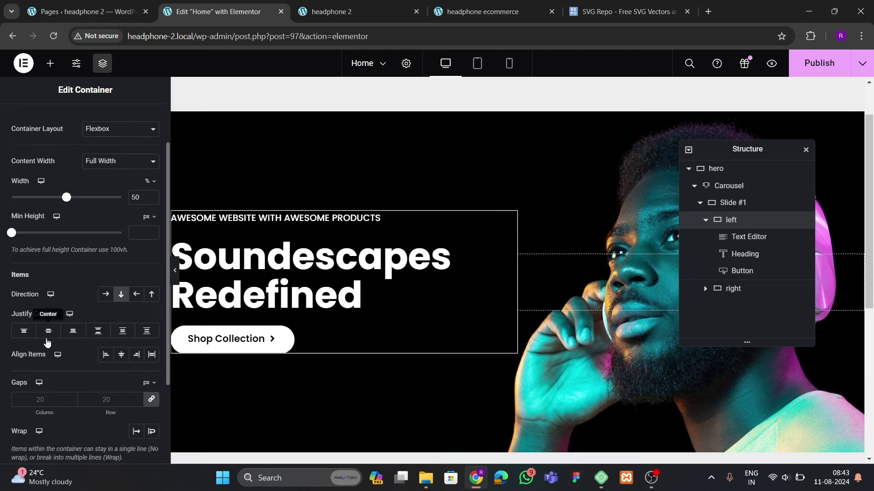
left_click(48, 331)
left_click(105, 357)
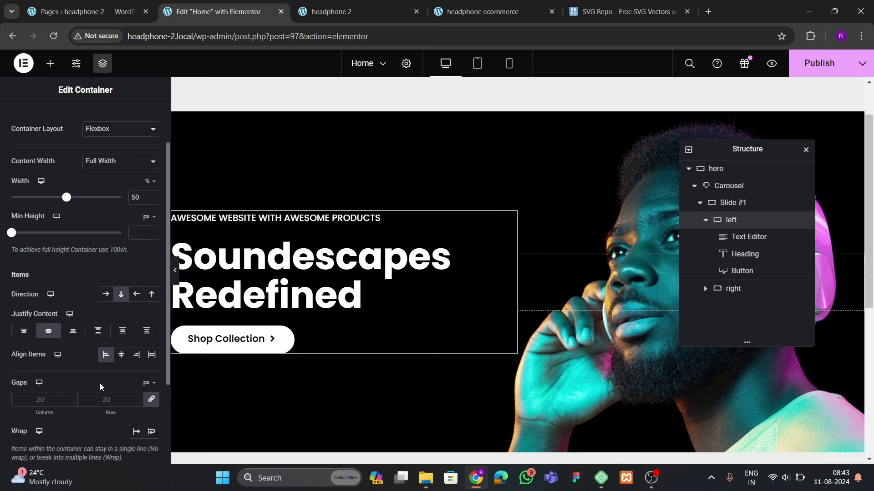
left_click(108, 395)
type("40")
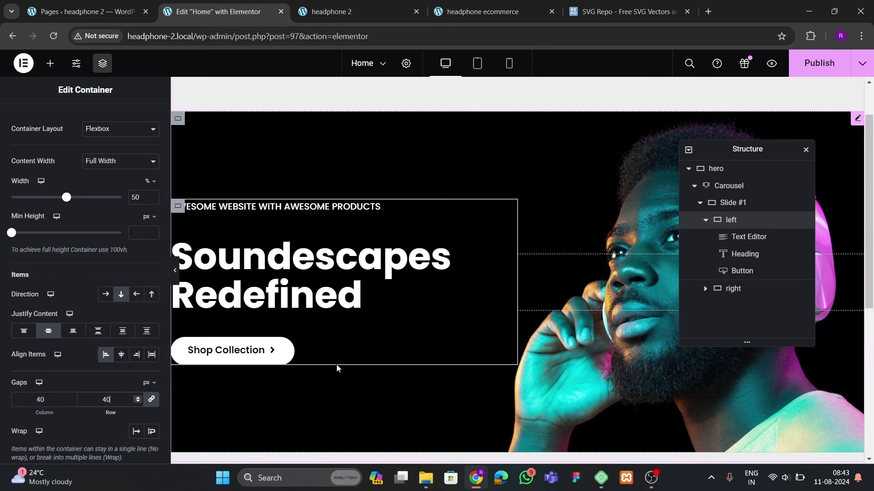
Give the button's hover state a near-black #020101 background and white text
left_click(269, 352)
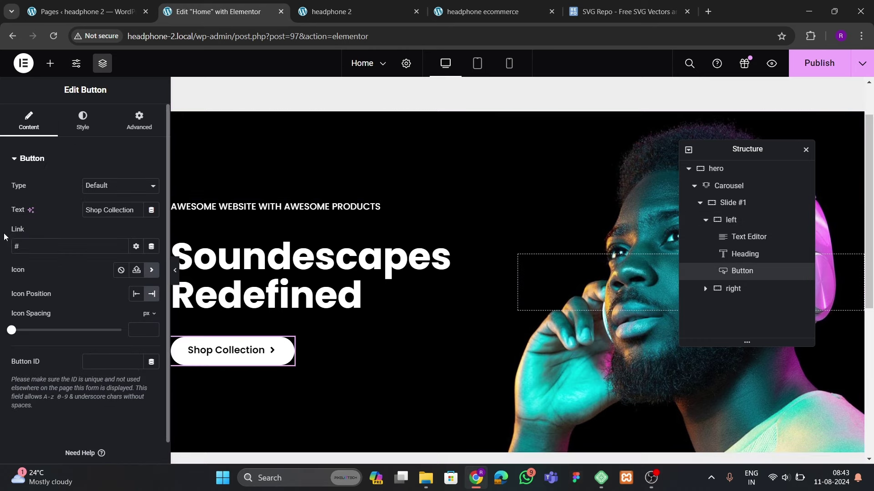
left_click(81, 131)
left_click(122, 257)
scroll(94, 266, "down", 5)
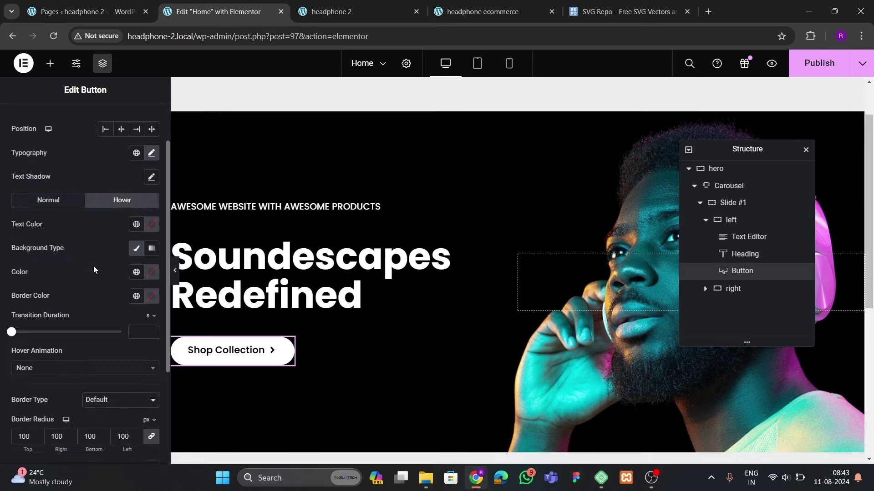
scroll(91, 267, "up", 2)
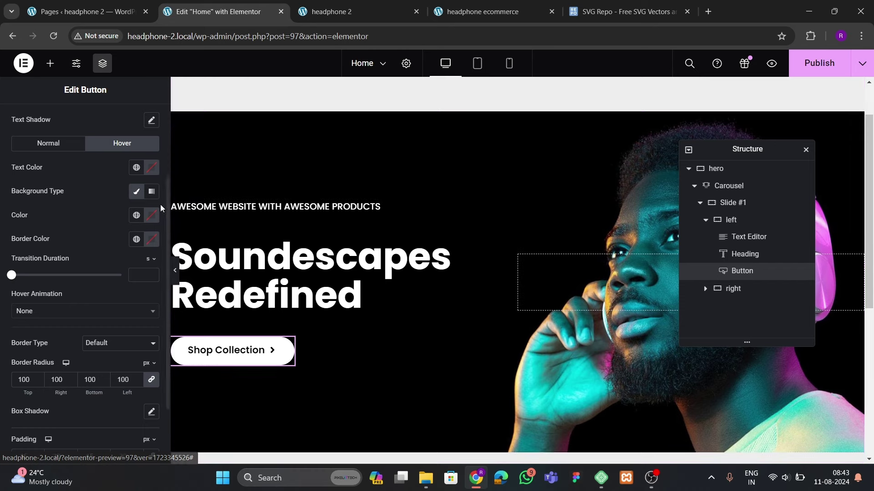
left_click(152, 216)
mouse_move(211, 332)
left_mouse_down()
mouse_move(105, 326)
mouse_move(151, 346)
left_mouse_up()
left_click(139, 197)
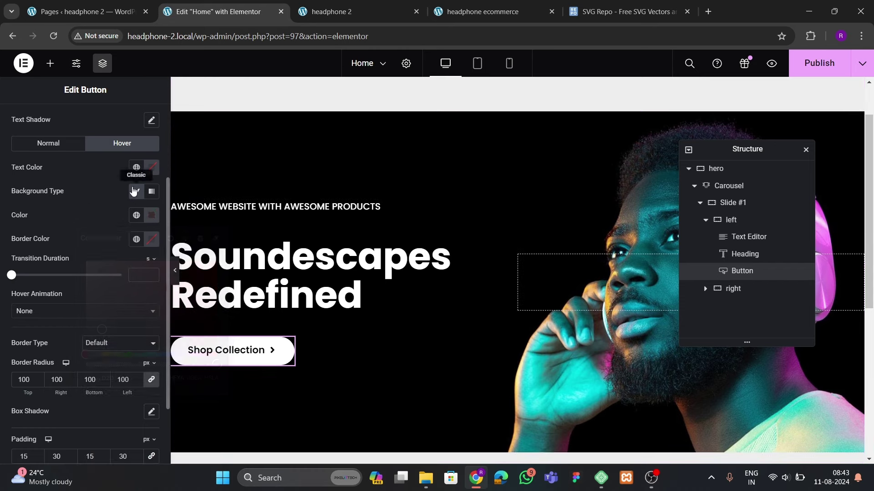
left_click(67, 185)
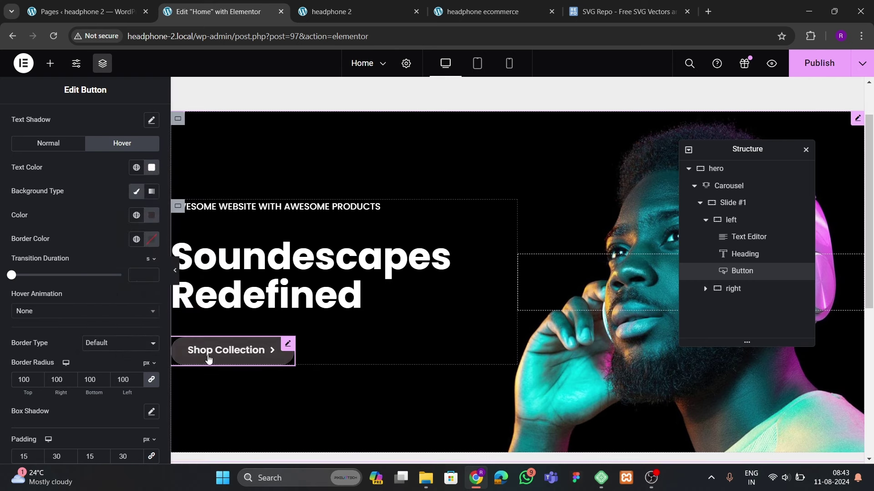
Choose Bob as the button's hover animation
left_click(58, 311)
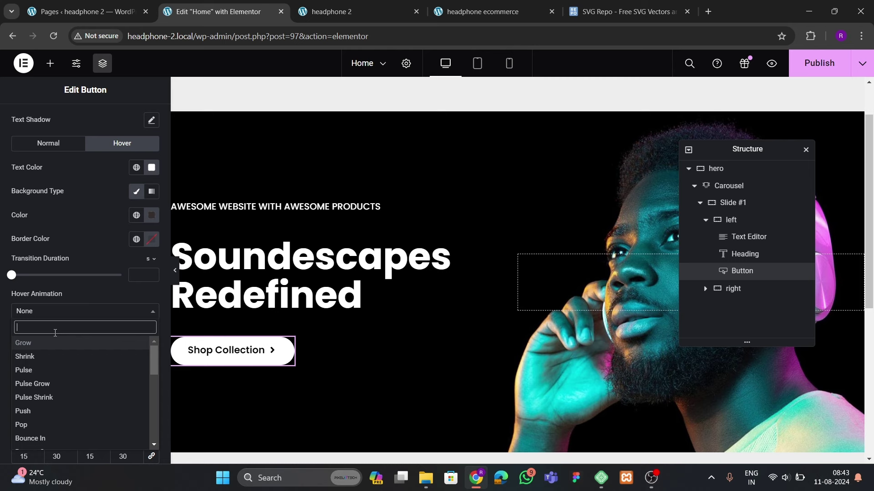
type("bo")
key("BackSpace")
key("BackSpace")
type("bob")
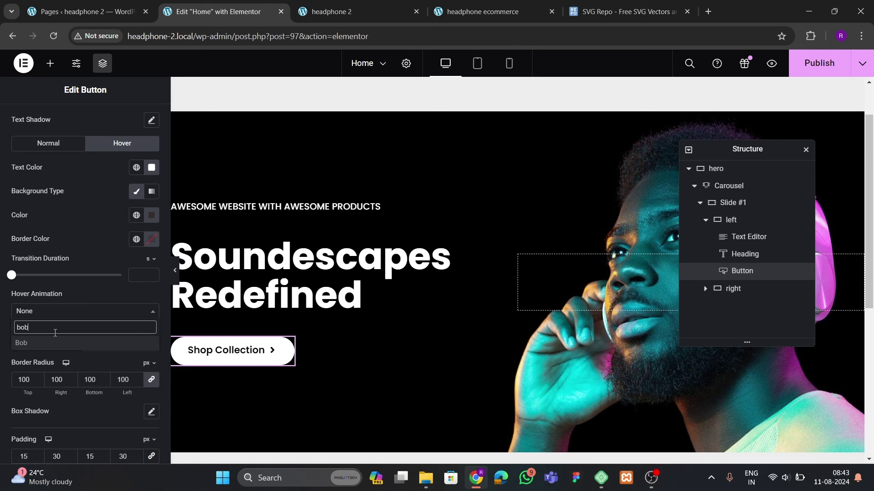
key("Return")
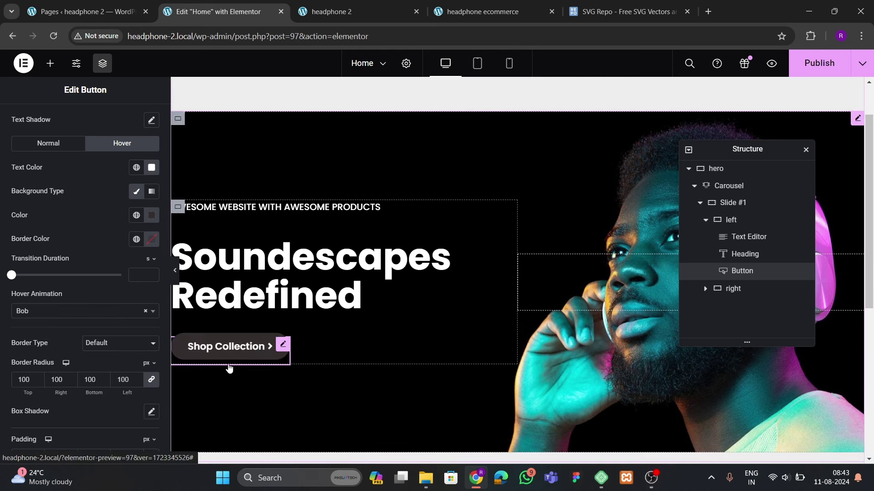
left_click(70, 311)
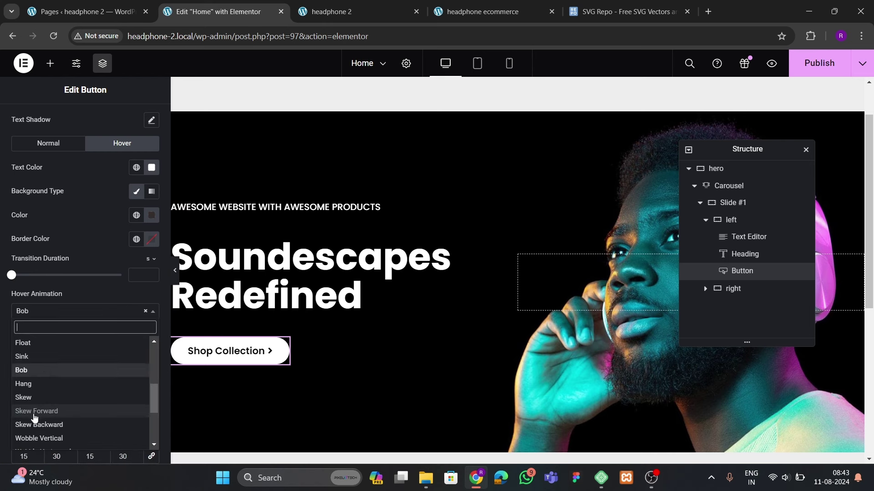
scroll(51, 407, "down", 3)
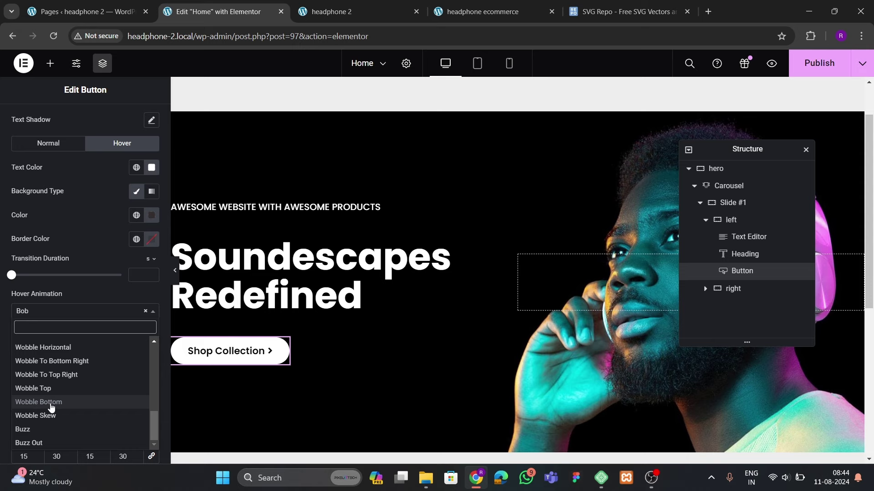
left_click(86, 301)
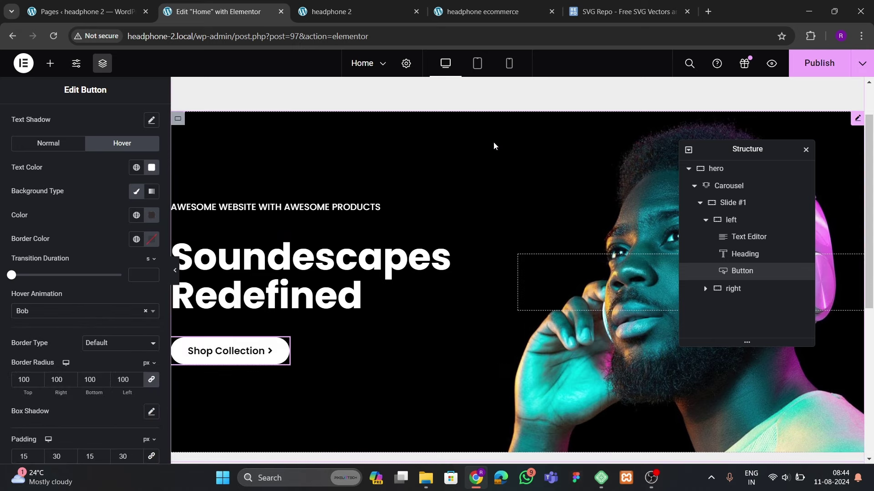
Glance at the reference headphone ecommerce page, then publish the Elementor page changes
left_click(482, 12)
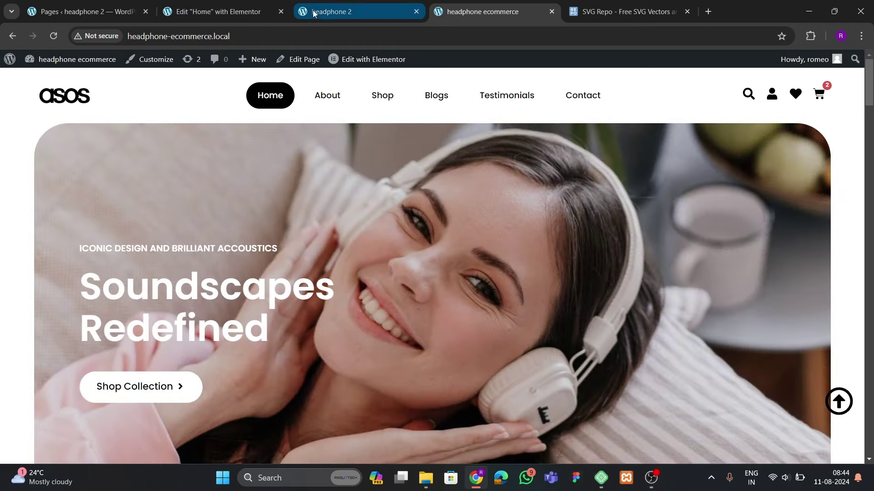
left_click(214, 12)
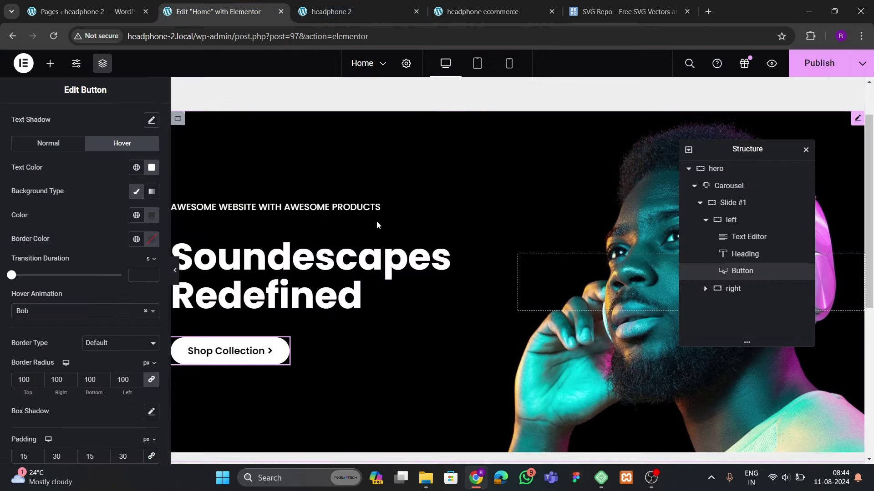
scroll(376, 237, "down", 4)
scroll(376, 259, "up", 4)
left_click(846, 75)
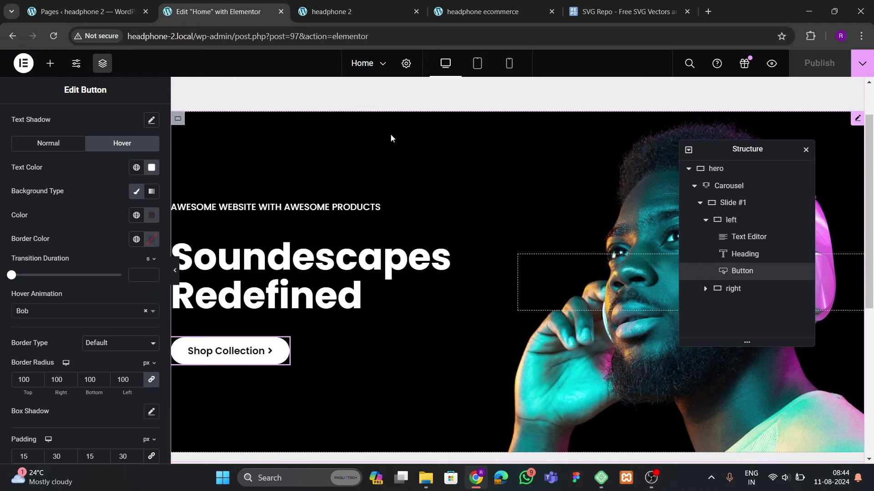
Reload and scroll the live headphone 2 page, close the SVG Repo tab, and view the reference site
left_click(362, 7)
left_click(54, 36)
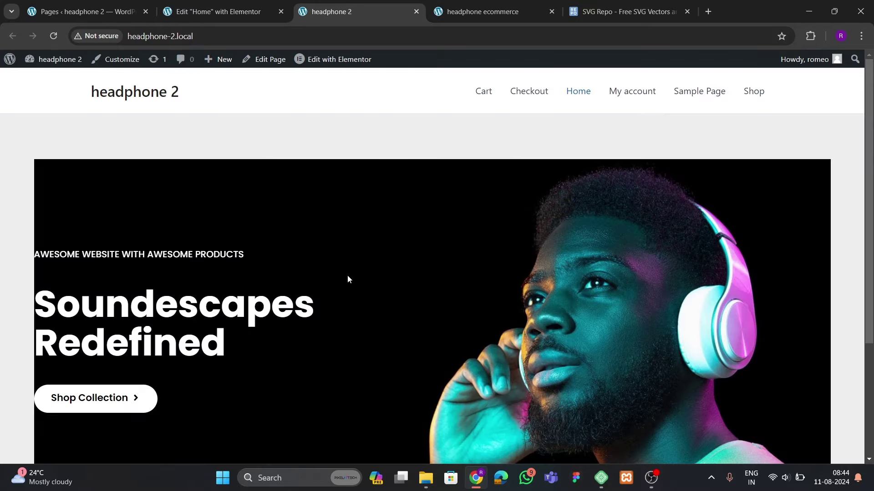
scroll(347, 276, "down", 3)
scroll(347, 276, "up", 3)
scroll(348, 277, "down", 1)
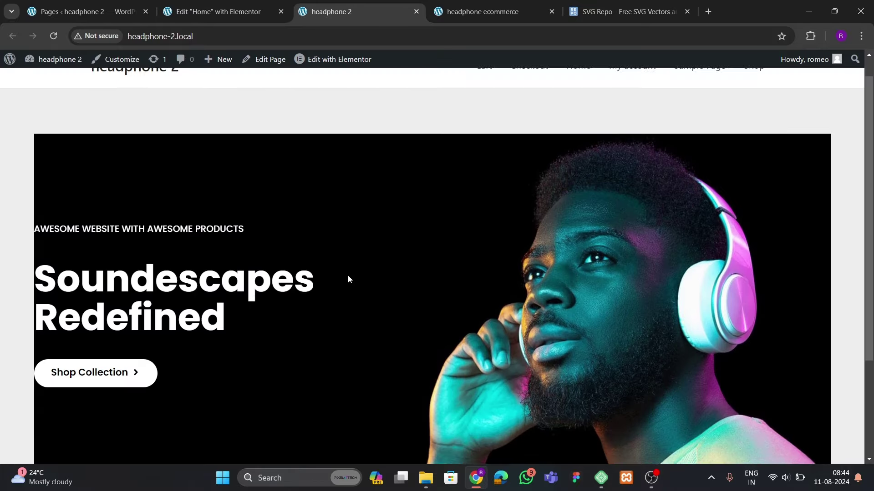
scroll(347, 279, "down", 1)
scroll(347, 279, "up", 1)
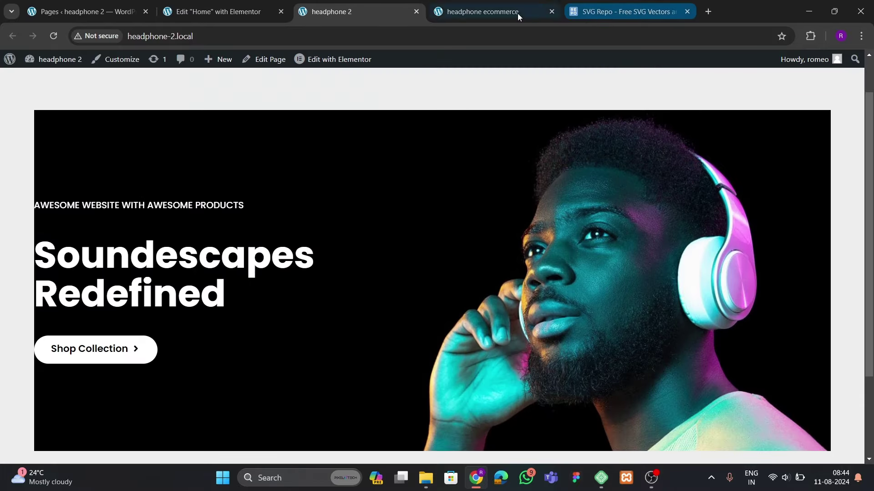
left_click(688, 13)
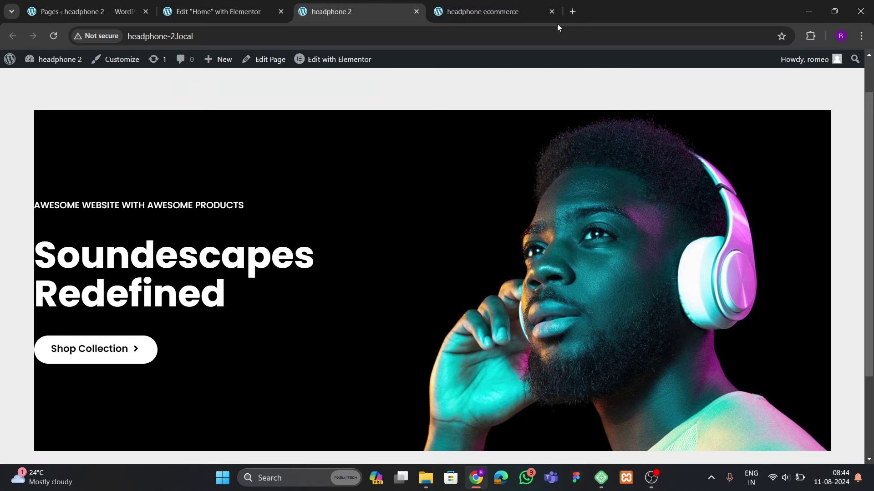
left_click(505, 12)
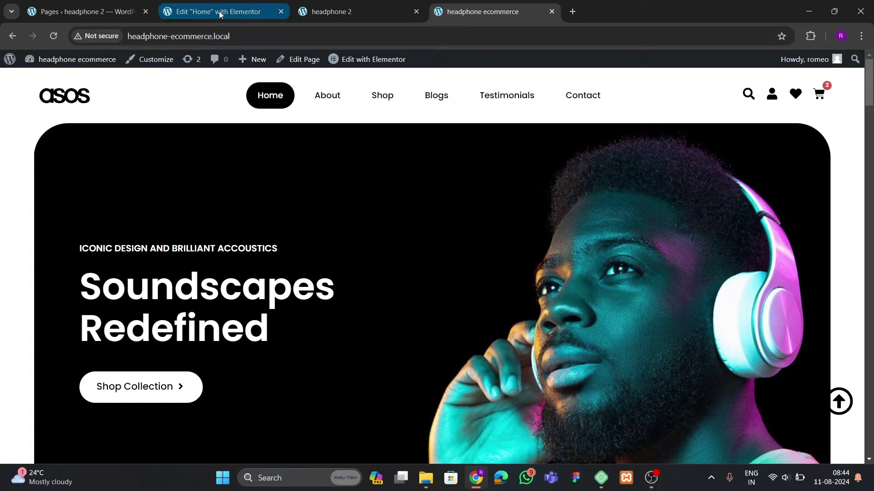
Give the left content container 100 px of left padding and preview the result
left_click(219, 14)
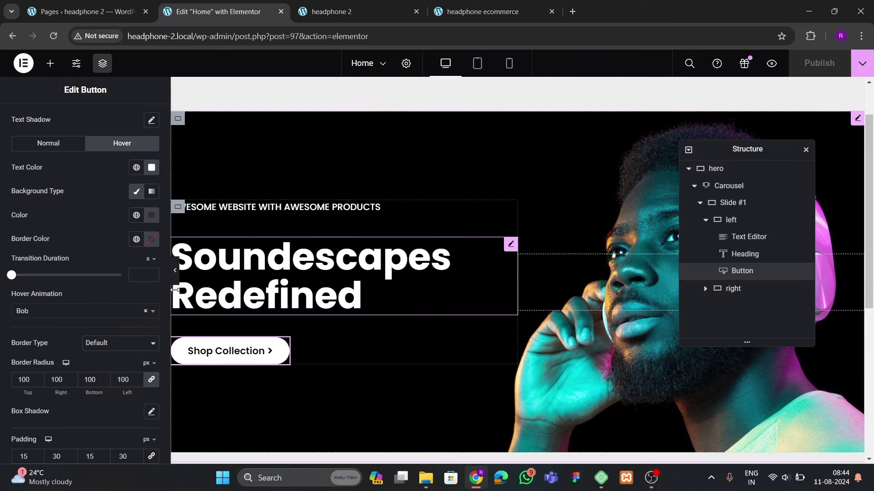
left_click(733, 221)
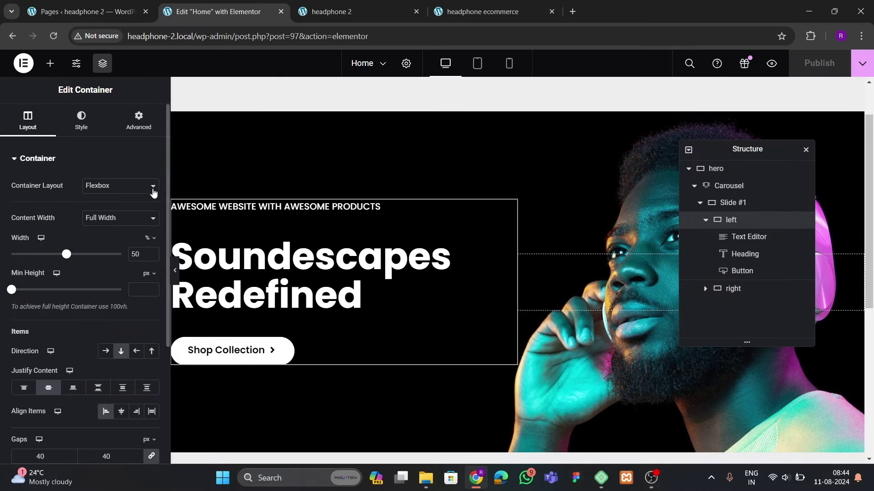
left_click(138, 123)
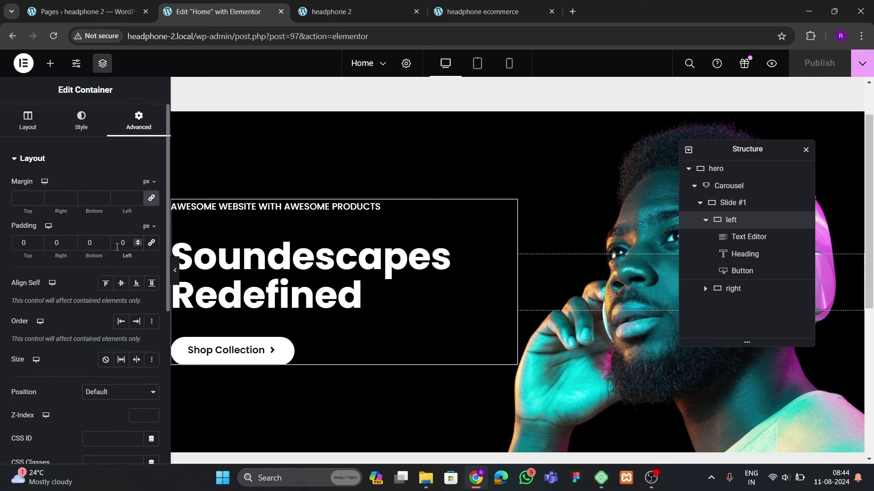
left_click(117, 247)
type("100")
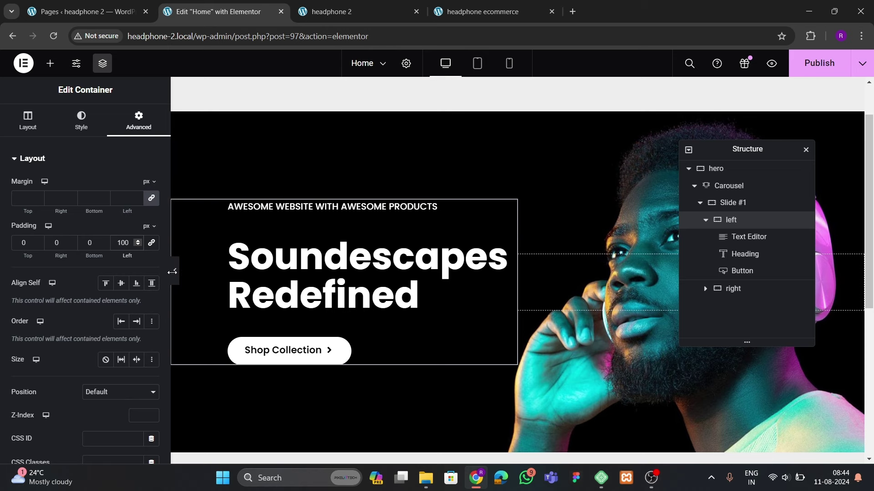
left_click(175, 278)
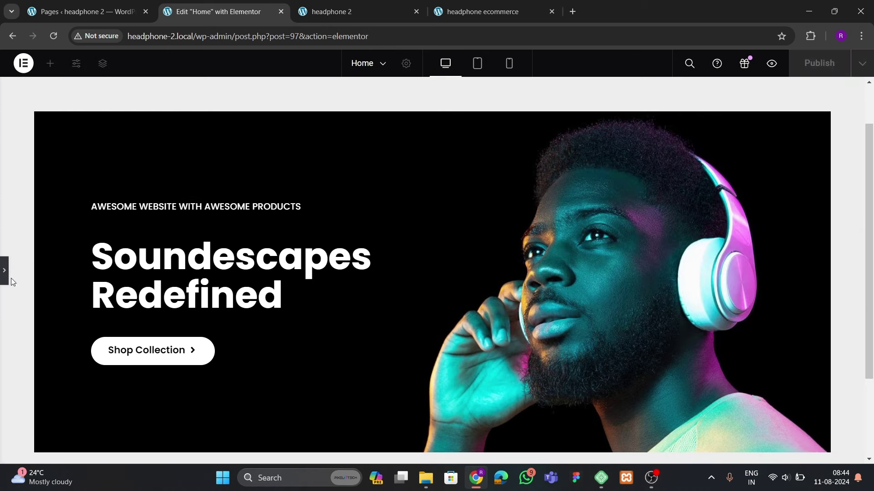
left_click(6, 274)
Set Slide #1's border radius to 50 and save with Ctrl+S
left_click(733, 203)
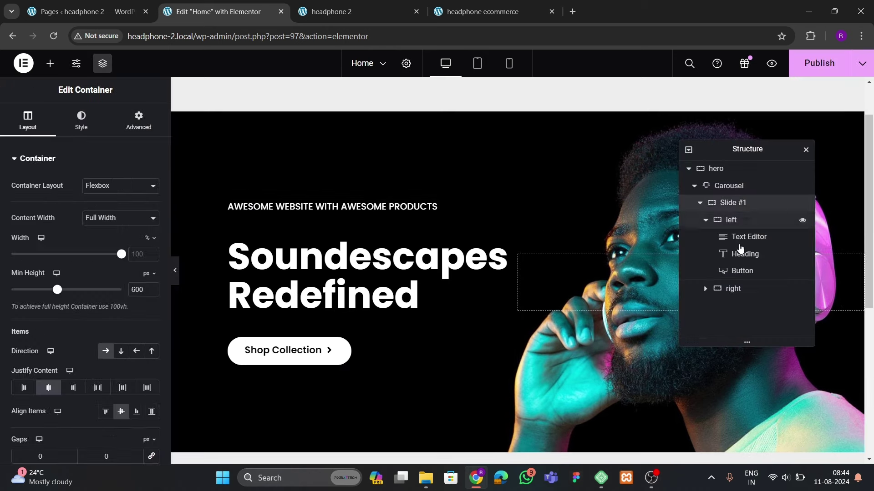
left_click(81, 120)
scroll(59, 295, "down", 5)
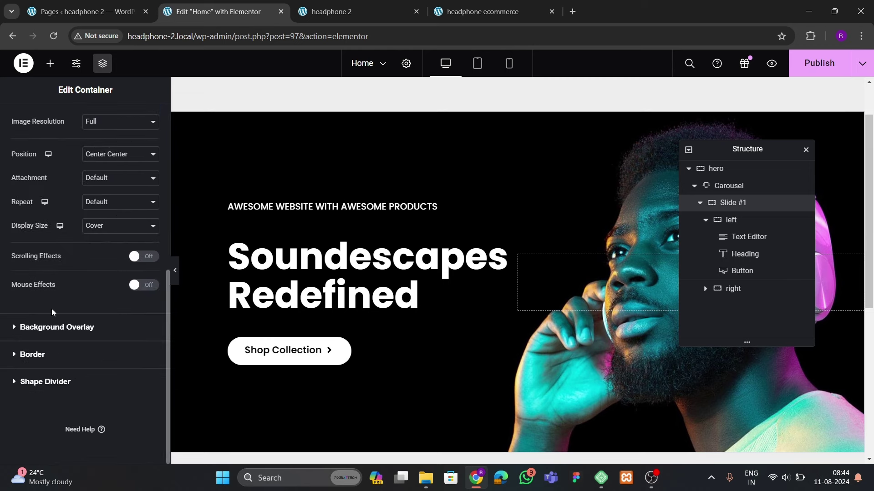
left_click(51, 351)
left_click(19, 295)
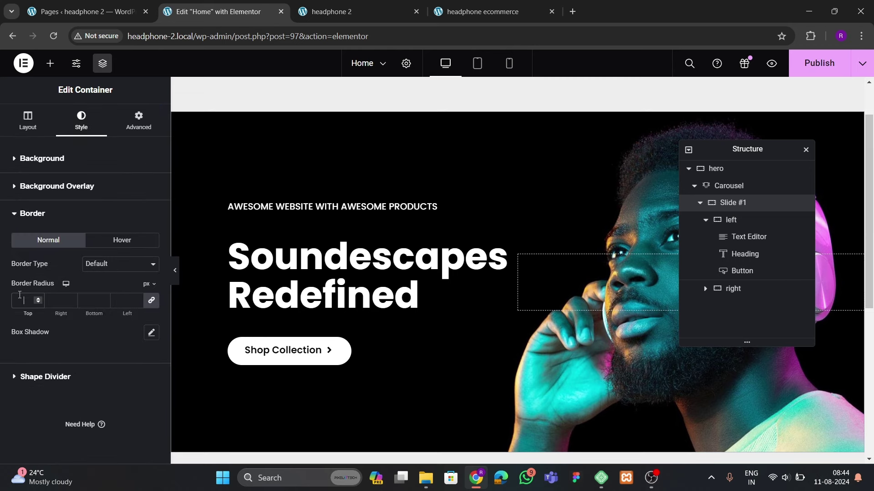
type("50")
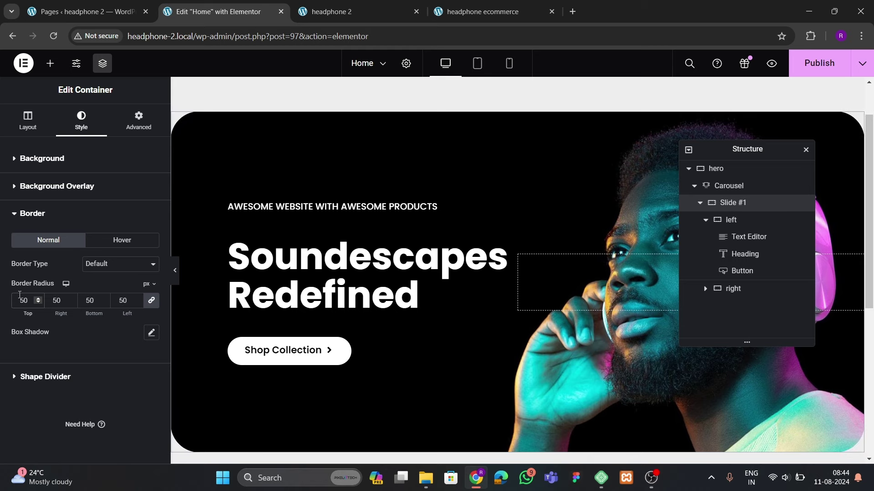
key("ctrl+s")
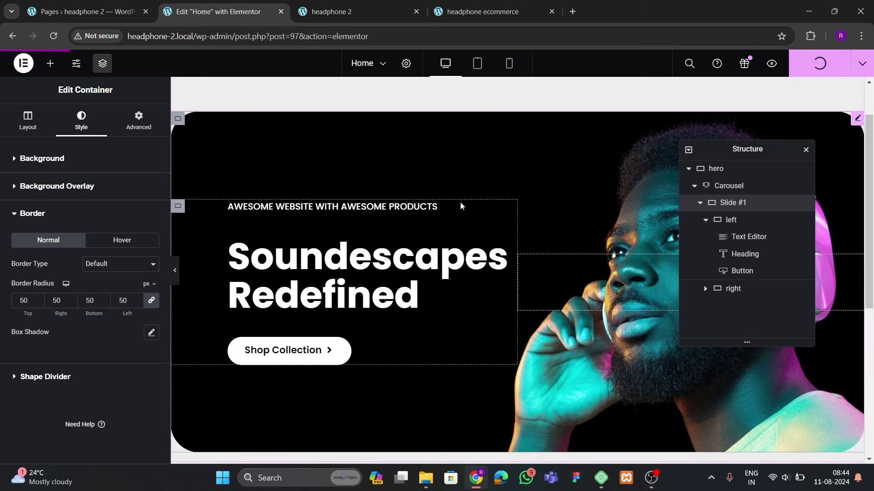
Reload the live headphone 2 page and scroll through the rounded hero
left_click(348, 12)
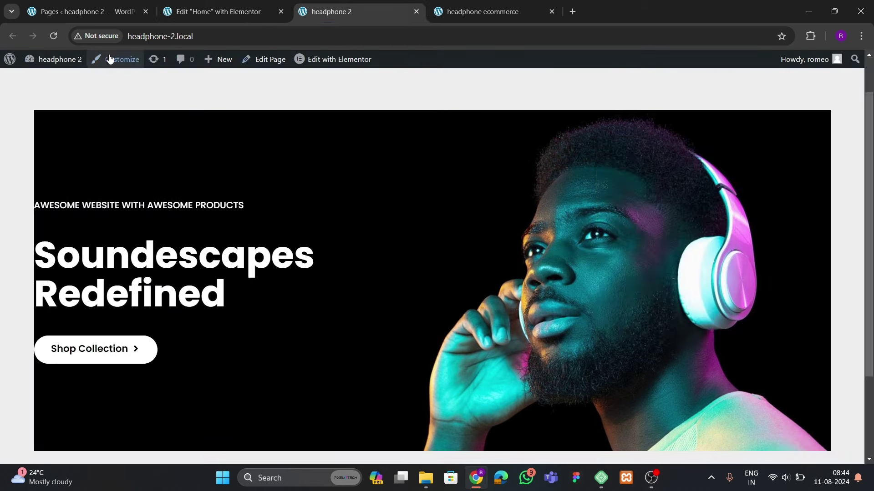
left_click(53, 35)
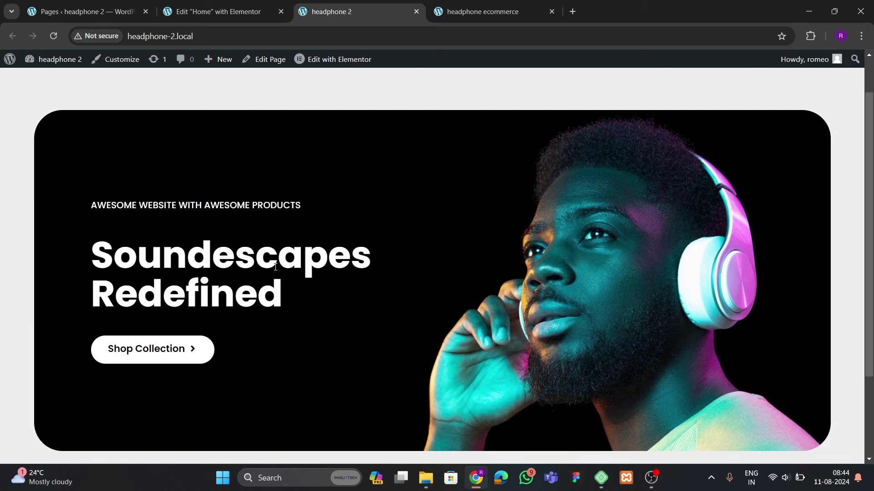
scroll(815, 255, "down", 3)
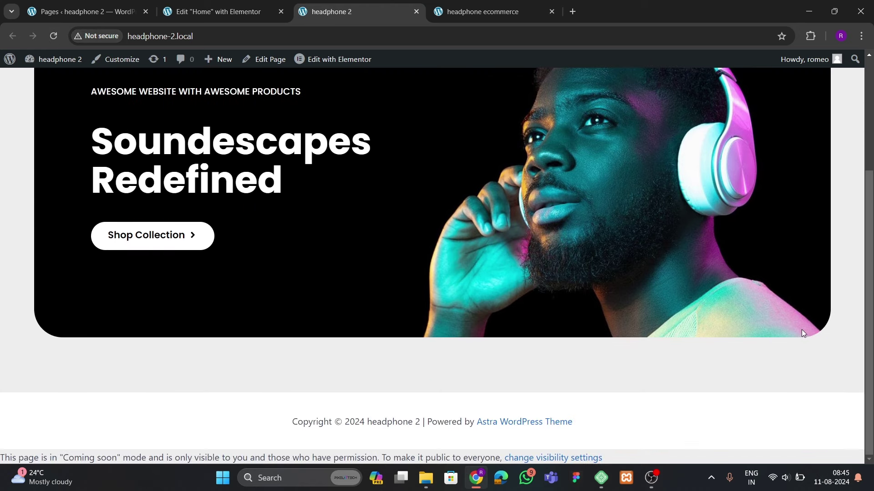
scroll(399, 284, "up", 4)
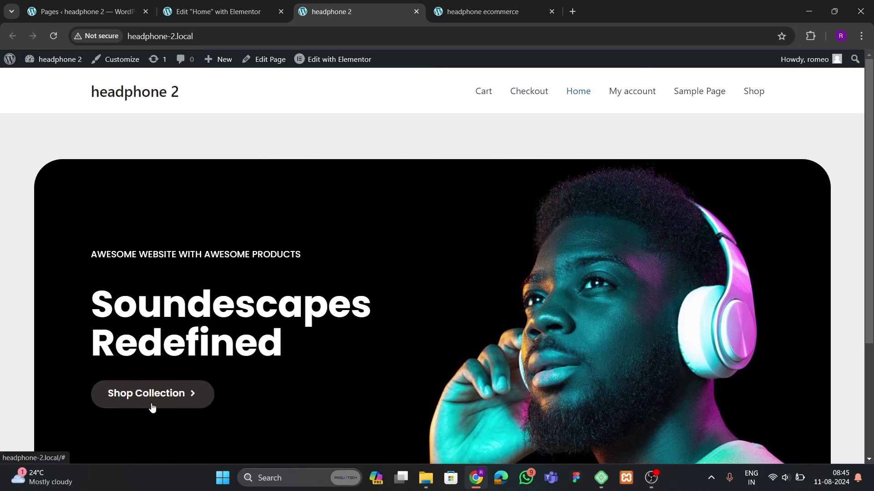
scroll(152, 405, "down", 1)
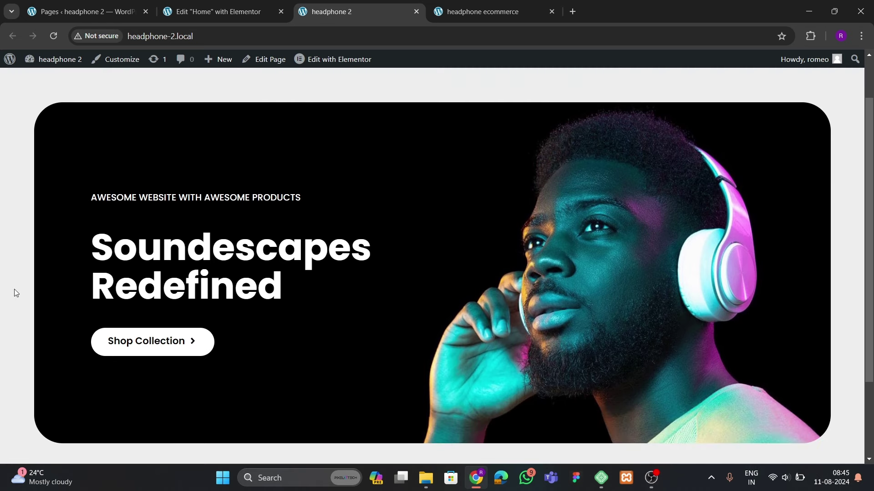
Scroll the reference headphone ecommerce site for comparison, then return to the Elementor editor
left_click(483, 12)
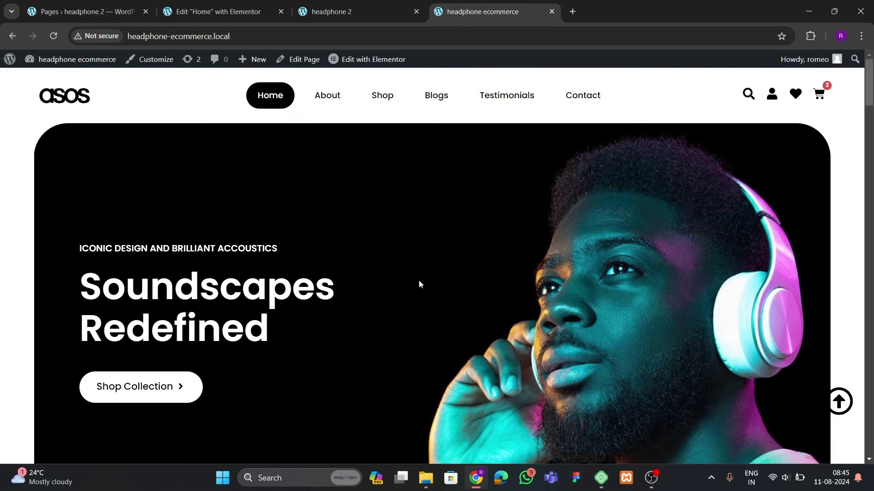
scroll(419, 285, "down", 3)
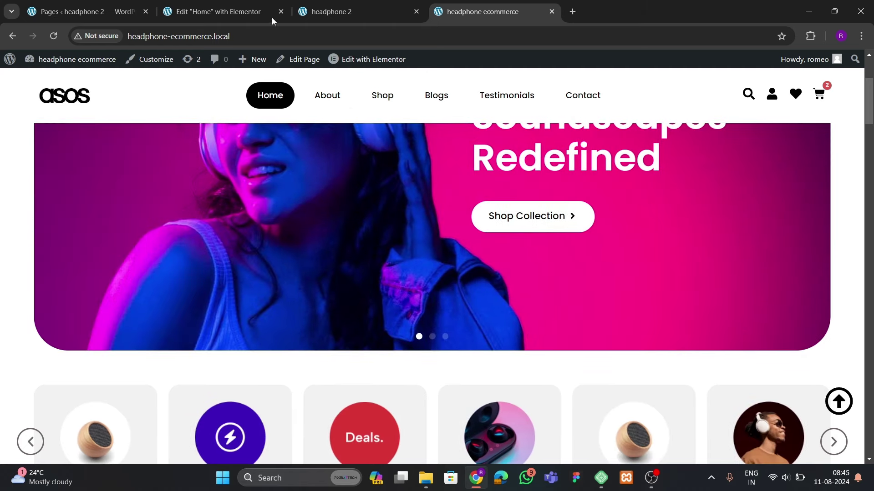
left_click(271, 17)
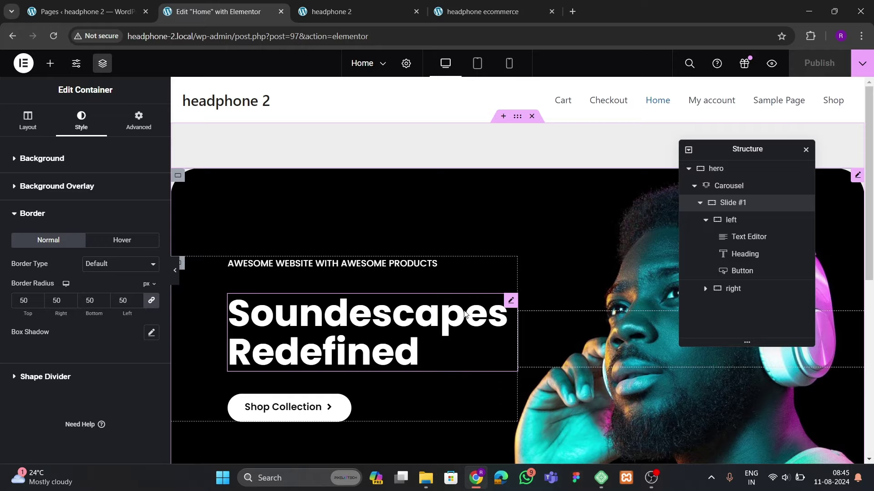
Duplicate Slide #1 twice in the carousel's items, giving the hero three identical slides
scroll(465, 314, "down", 3)
left_click(699, 202)
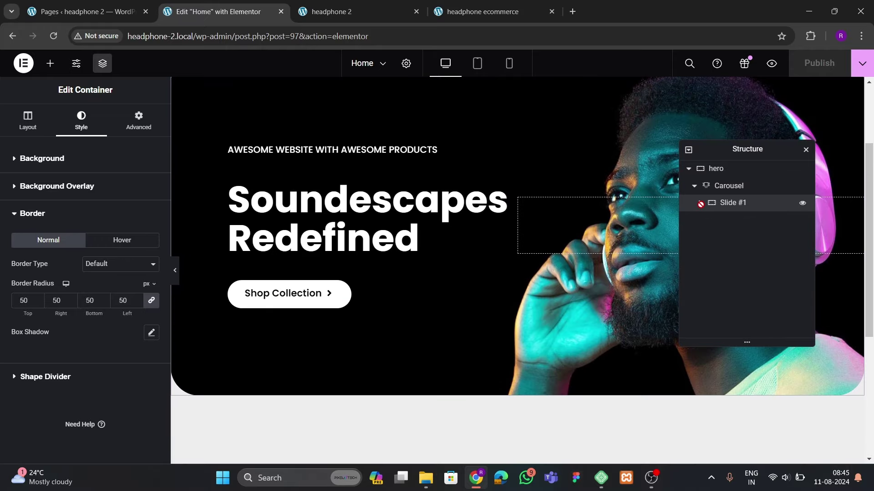
right_click(727, 205)
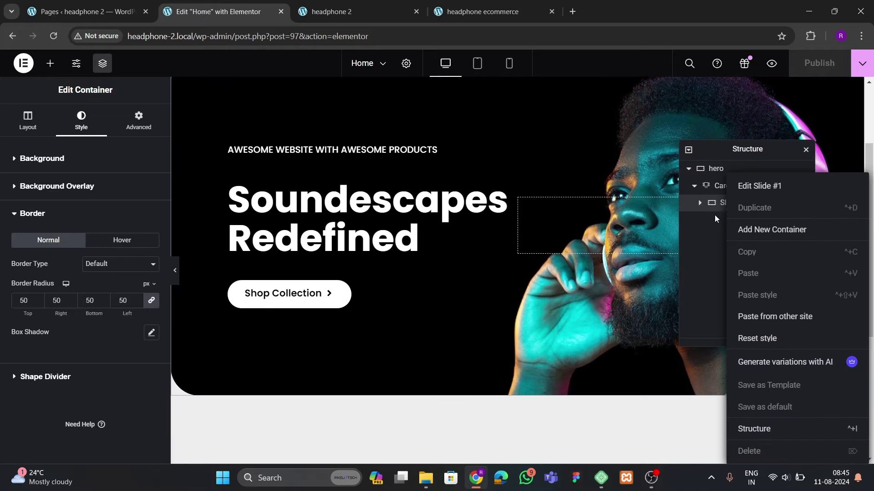
left_click(714, 218)
right_click(731, 205)
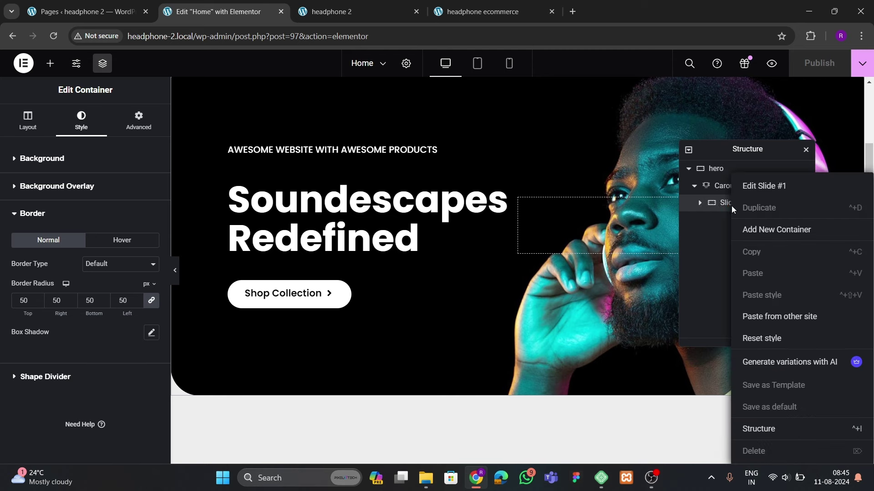
left_click(717, 222)
left_click(730, 193)
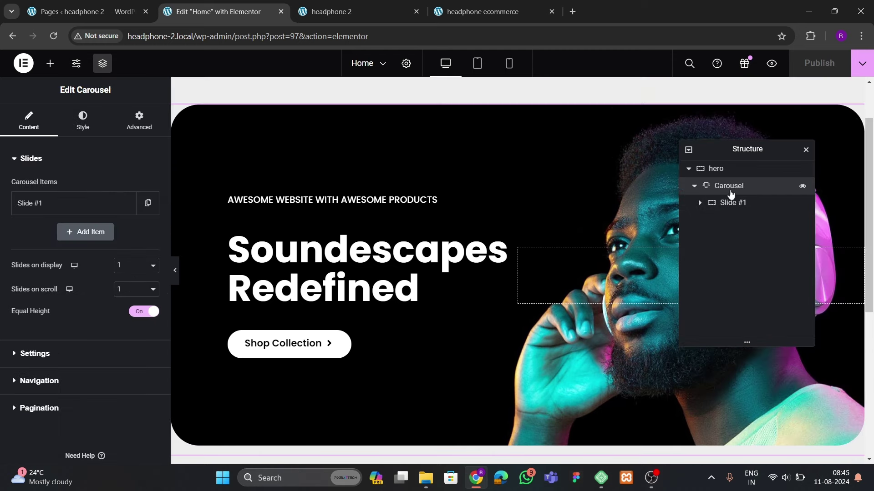
left_click(148, 207)
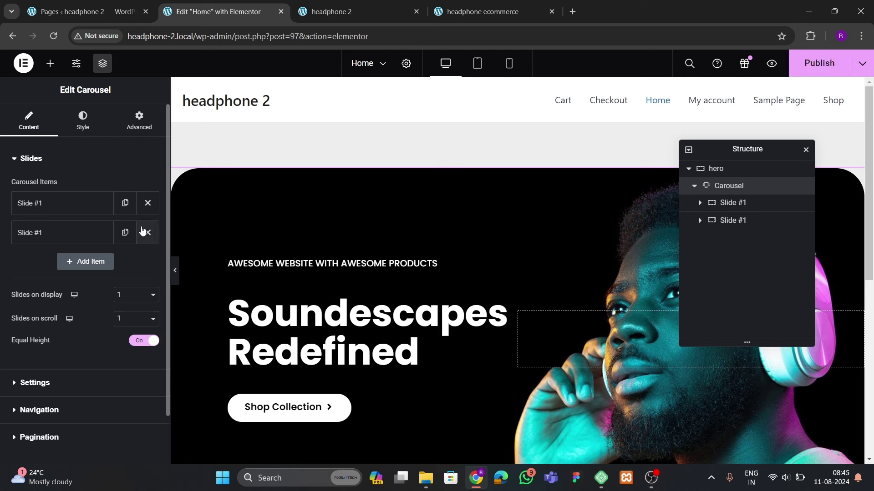
left_click(125, 233)
scroll(450, 274, "down", 3)
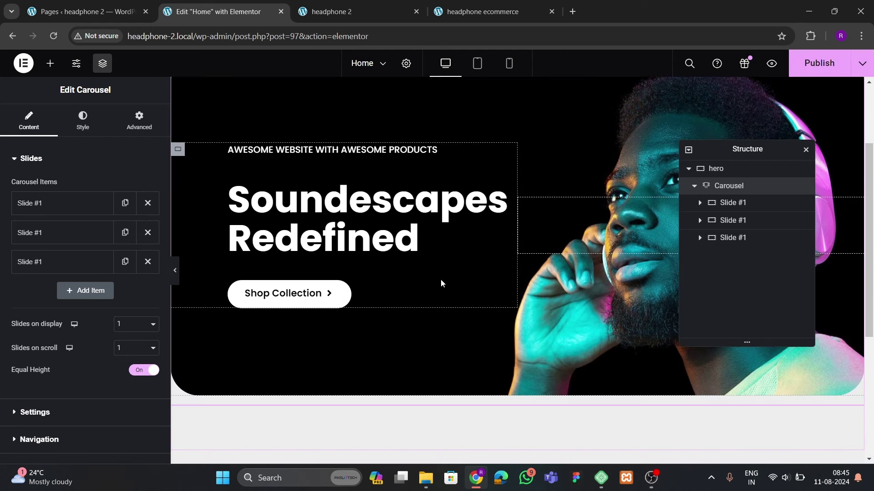
scroll(82, 336, "down", 2)
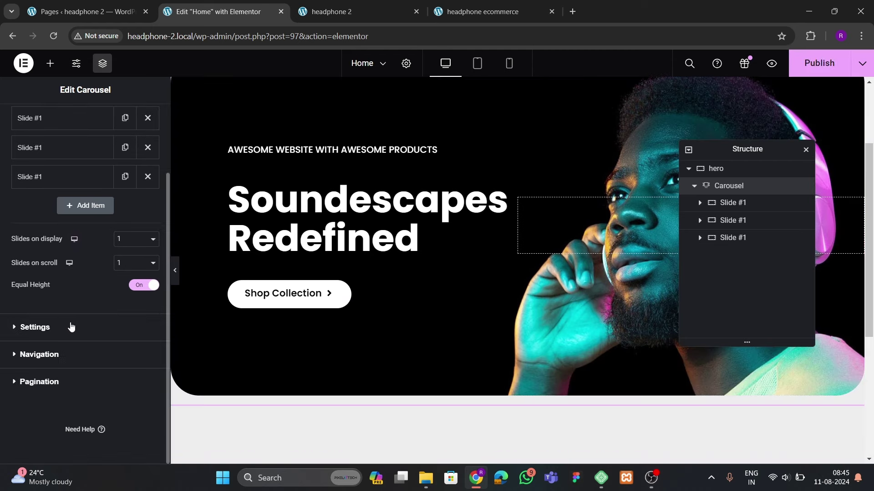
Set the autoplay speed to 2000 and turn off pause on hover and on interaction
left_click(39, 329)
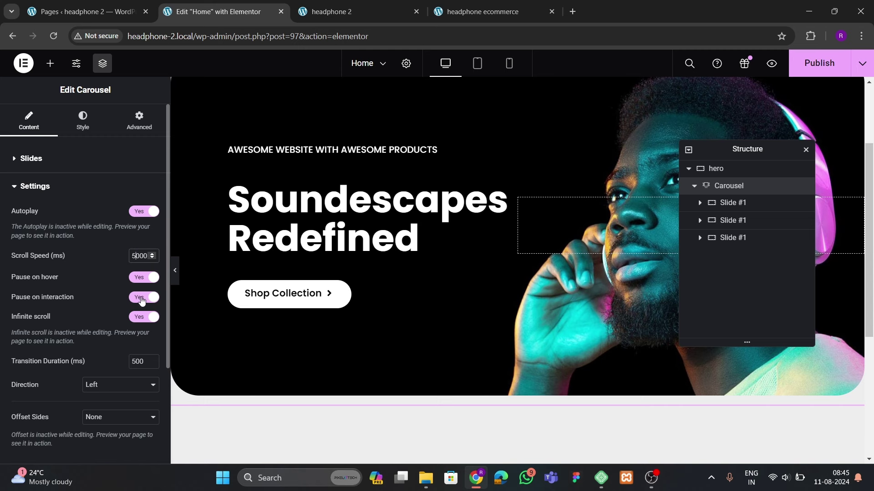
key("BackSpace")
type("2")
left_click(139, 280)
left_click(139, 298)
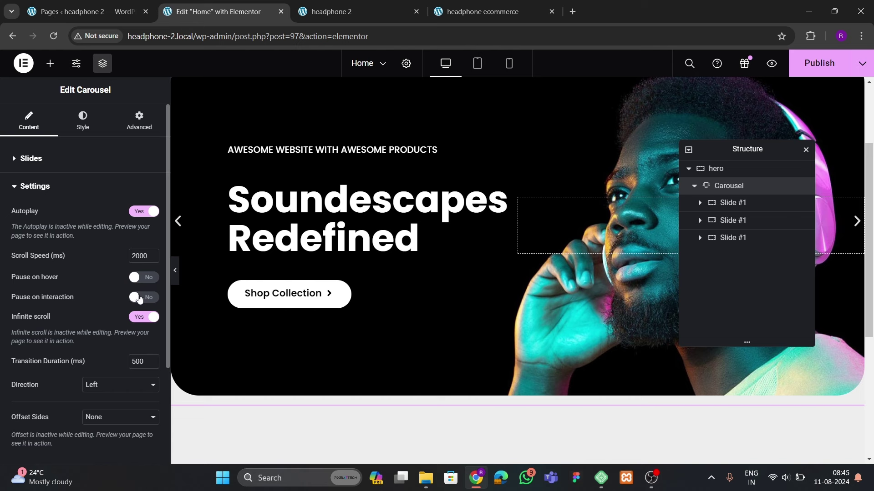
scroll(91, 350, "down", 3)
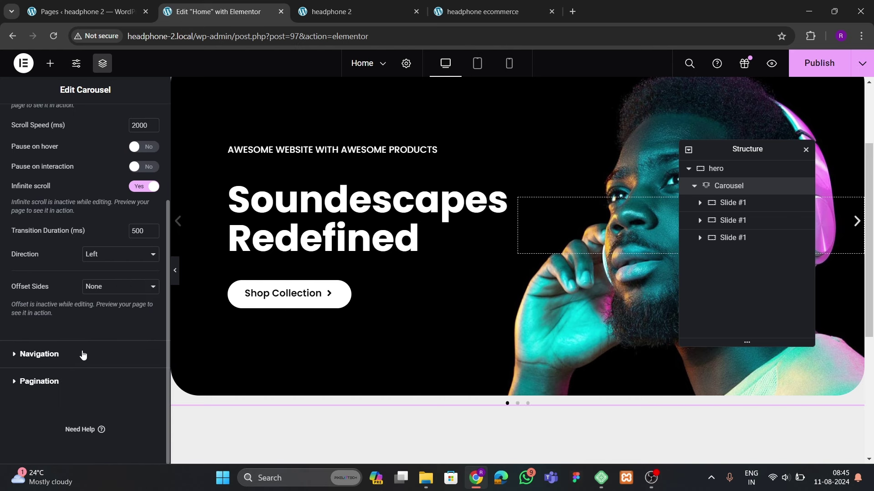
Hide the carousel arrows and set pagination to Dots, after trying Fraction and Progress Bar
left_click(39, 355)
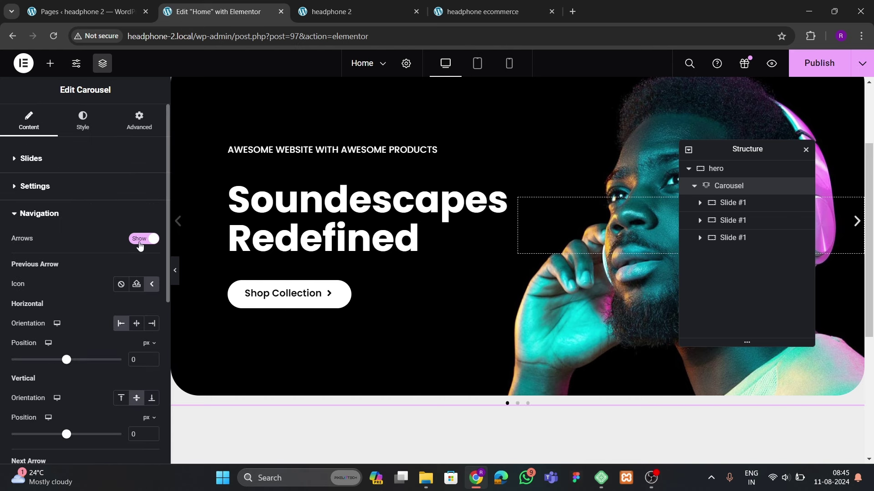
left_click(140, 240)
left_click(94, 282)
left_click(117, 268)
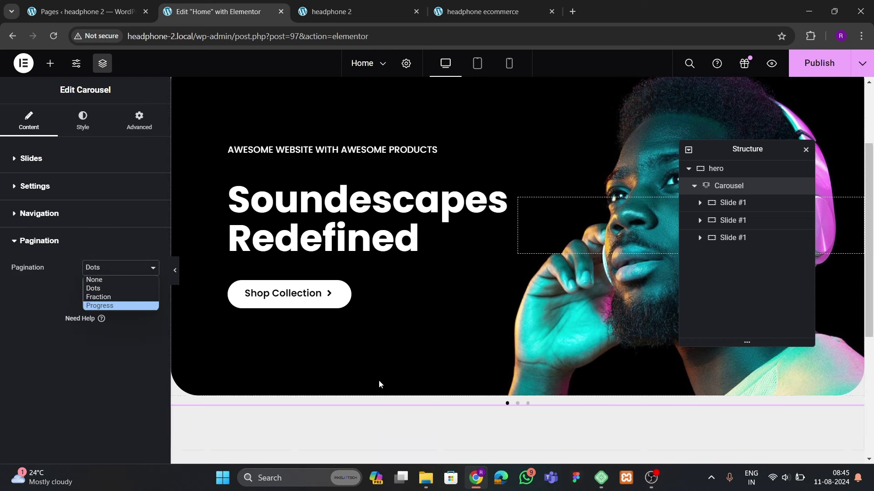
left_click(101, 297)
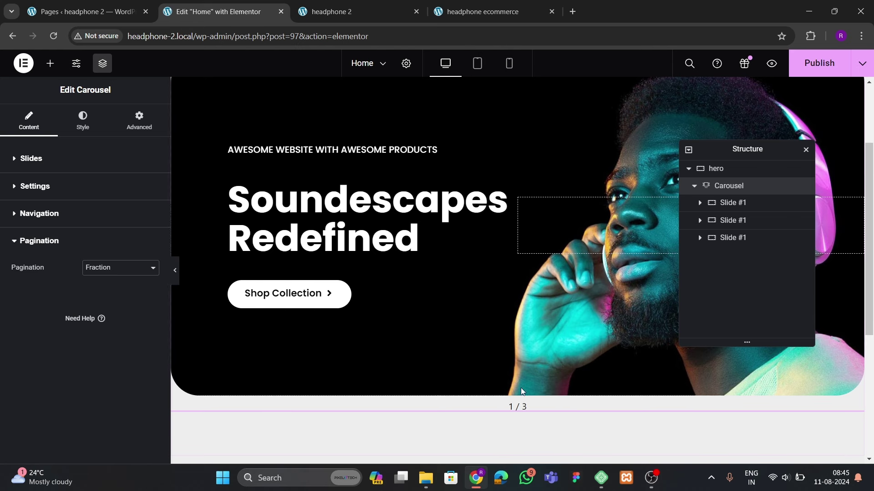
left_click(101, 270)
left_click(101, 306)
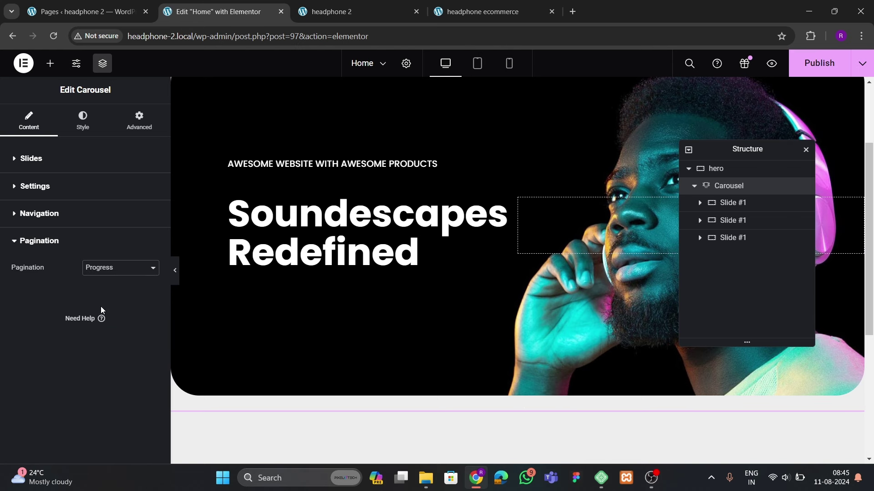
left_click(97, 272)
left_click(97, 271)
left_click(100, 294)
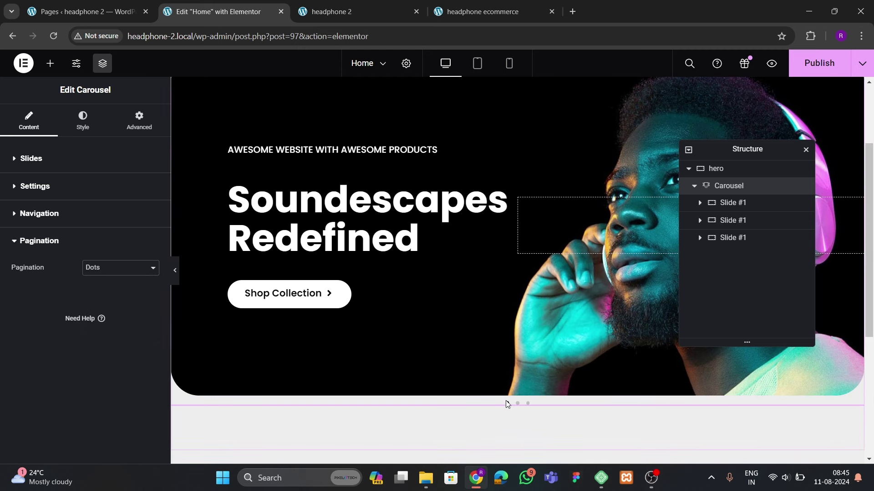
Compare with the reference site, then open the carousel's Style settings
left_click(482, 12)
scroll(510, 280, "down", 2)
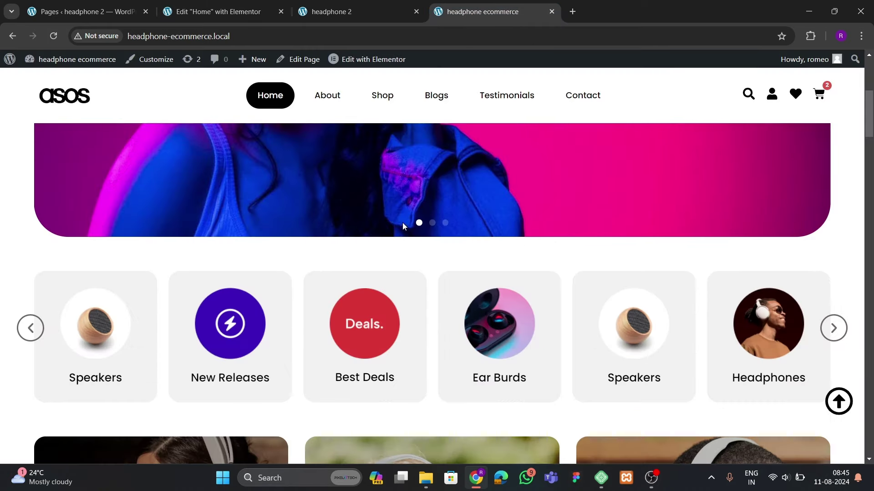
left_click(217, 14)
scroll(474, 266, "up", 2)
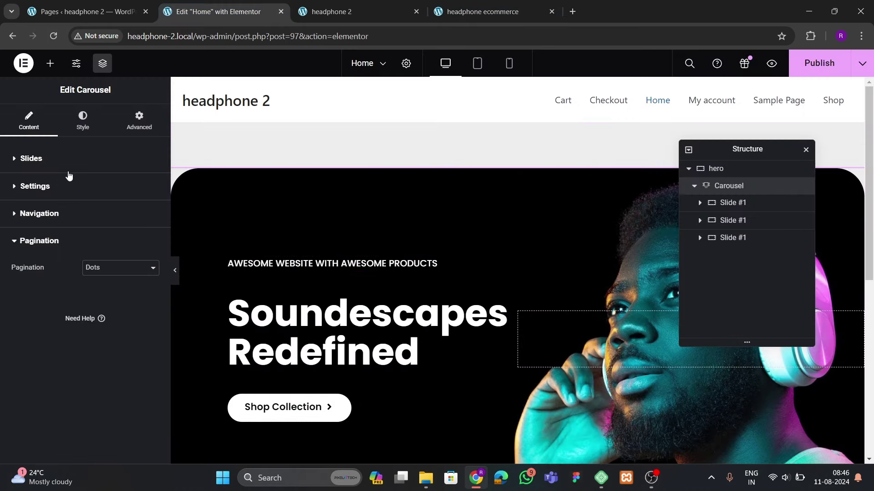
left_click(82, 121)
Make the pagination dots white
left_click(48, 372)
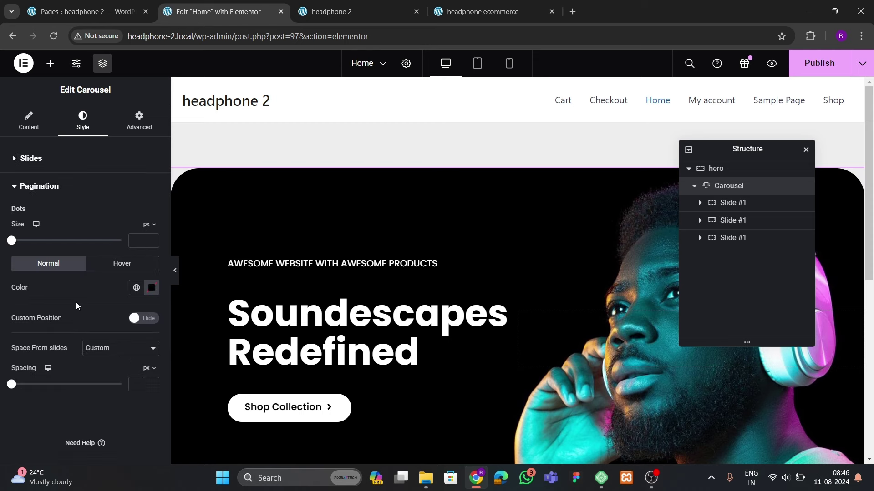
left_click(152, 274)
left_click_drag(137, 346, 84, 309)
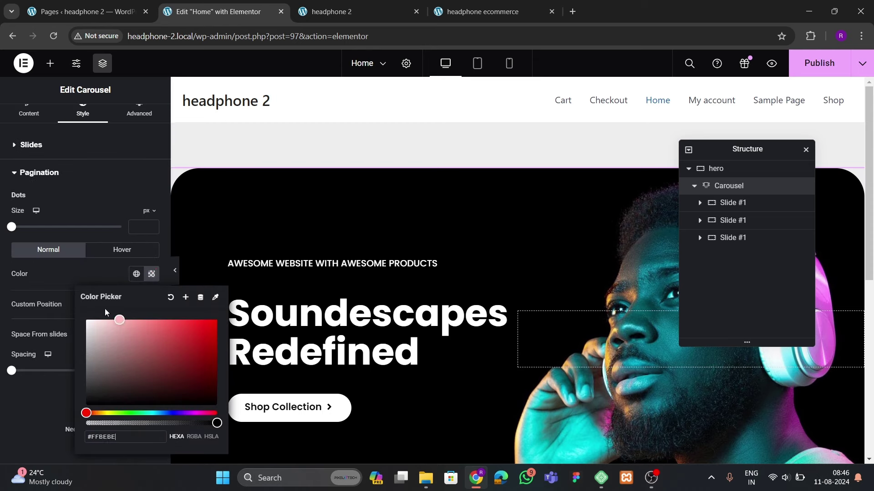
left_click(71, 280)
scroll(471, 352, "down", 3)
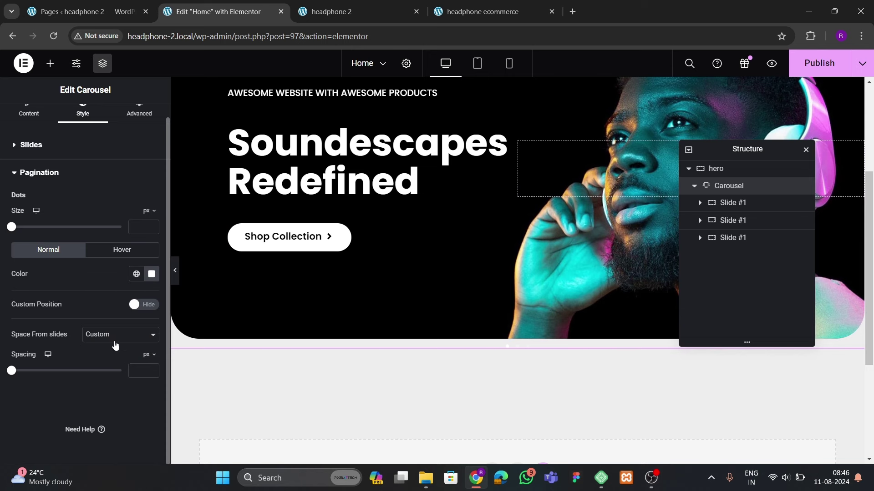
Enable Custom Position and set the dots' vertical position to -40
left_click(137, 313)
scroll(81, 358, "down", 2)
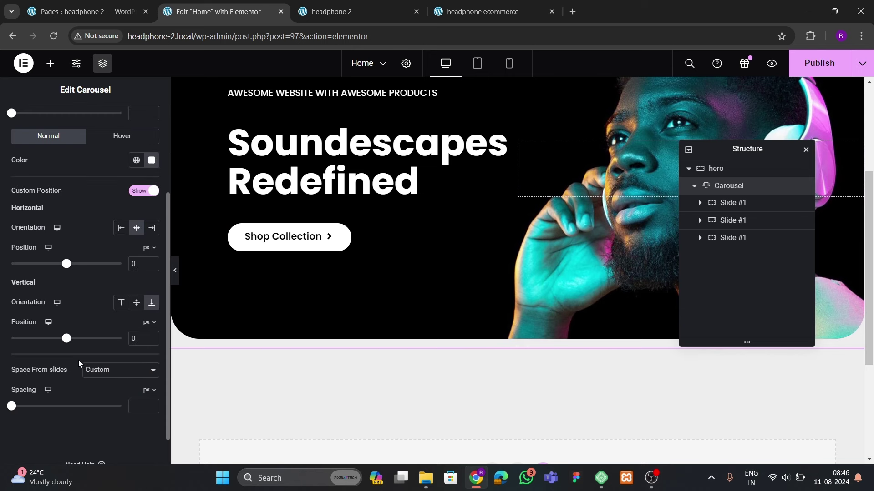
scroll(386, 374, "down", 2)
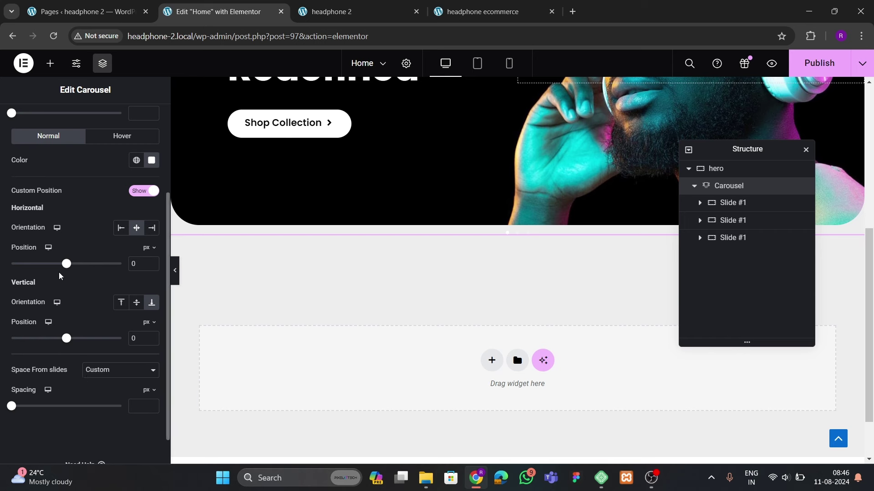
mouse_move(66, 340)
left_mouse_down()
mouse_move(43, 339)
mouse_move(89, 339)
mouse_move(44, 348)
mouse_move(64, 349)
left_mouse_up()
scroll(94, 229, "up", 1)
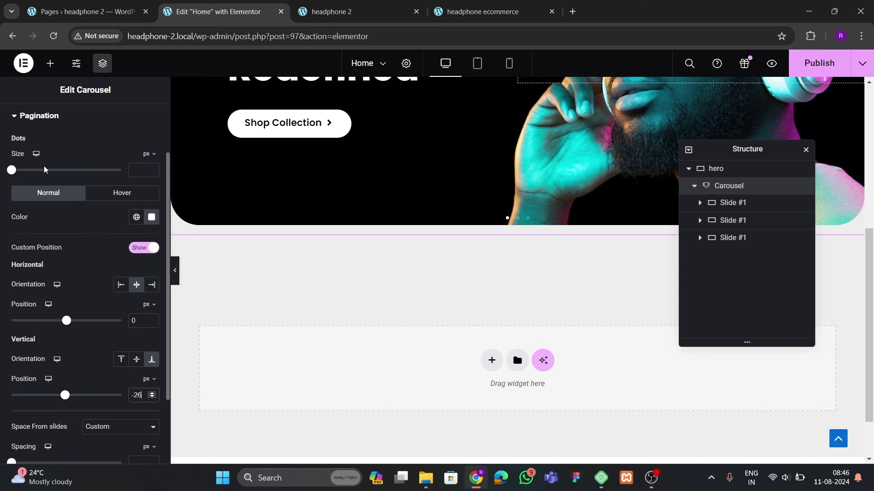
Set the pagination dot size to 10
left_click_drag(16, 173, 22, 181)
left_click(152, 172)
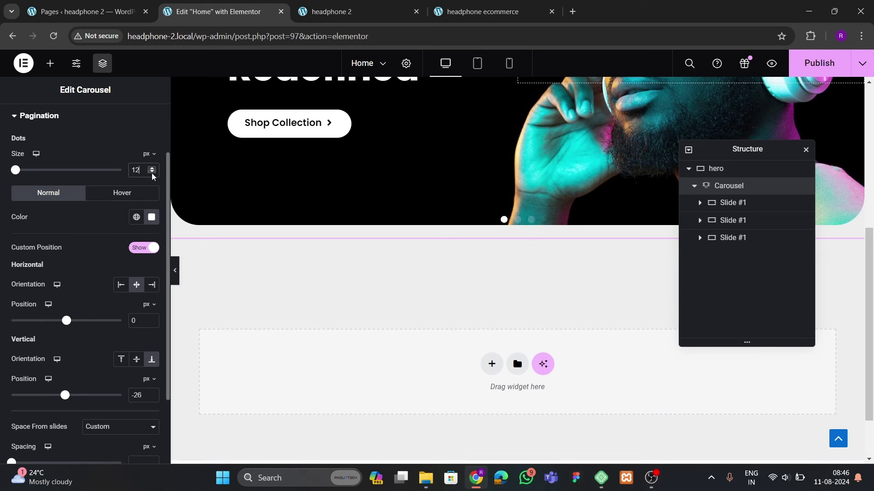
left_click(152, 172)
left_click(152, 173)
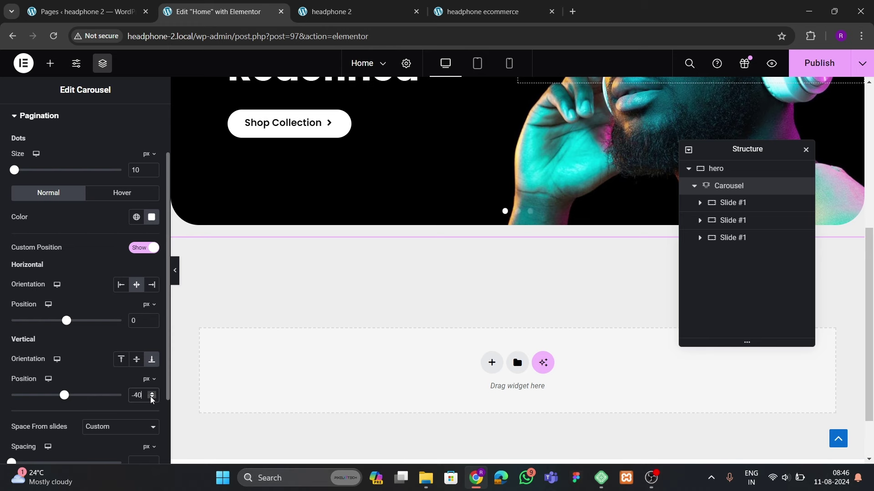
scroll(517, 230, "up", 4)
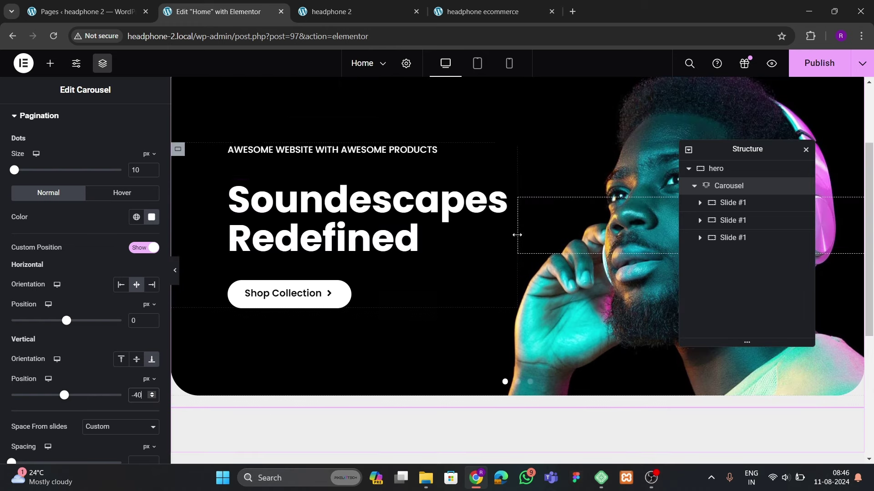
Publish the page and reload the live headphone 2 site to check the dots inside the hero
left_click(819, 62)
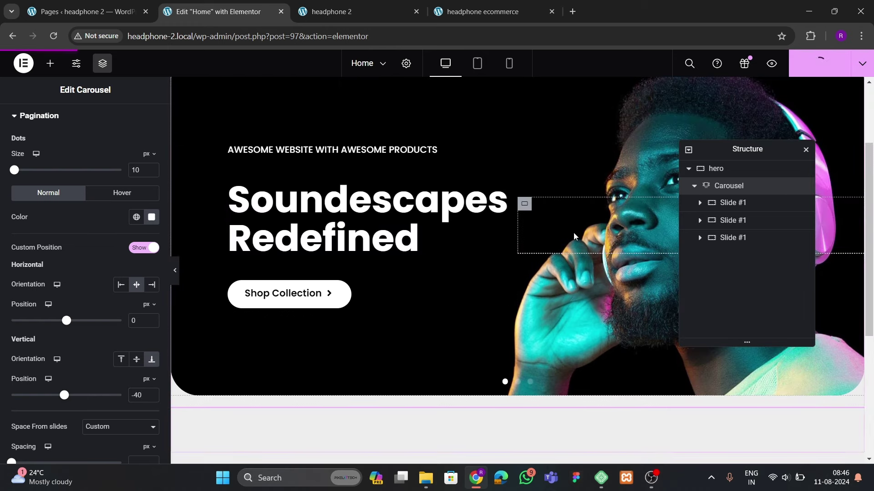
left_click(331, 12)
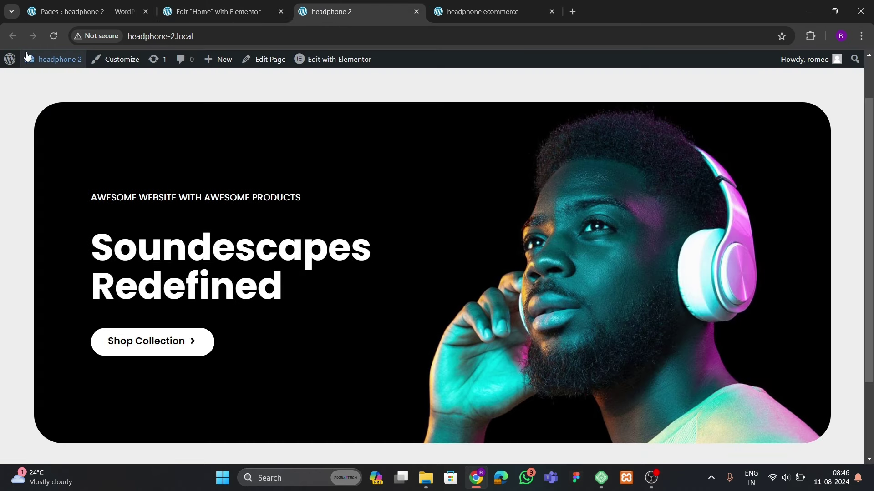
left_click(45, 32)
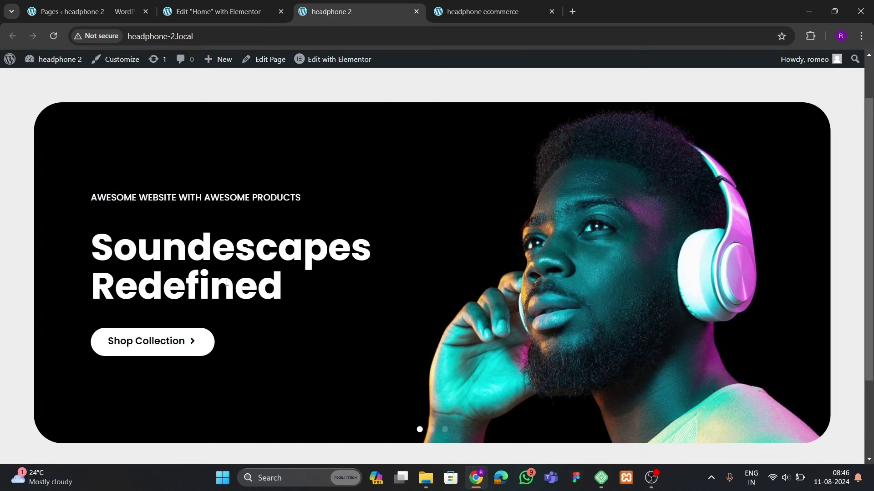
scroll(312, 260, "down", 2)
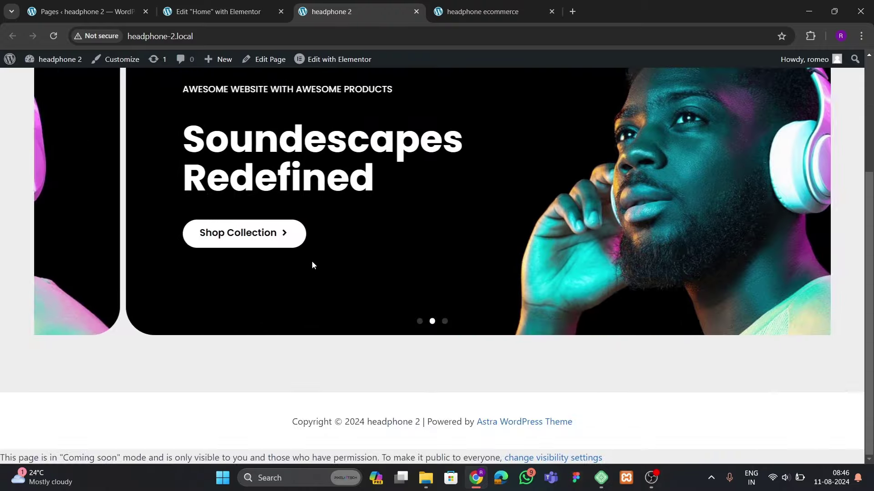
scroll(373, 275, "up", 4)
scroll(410, 310, "down", 4)
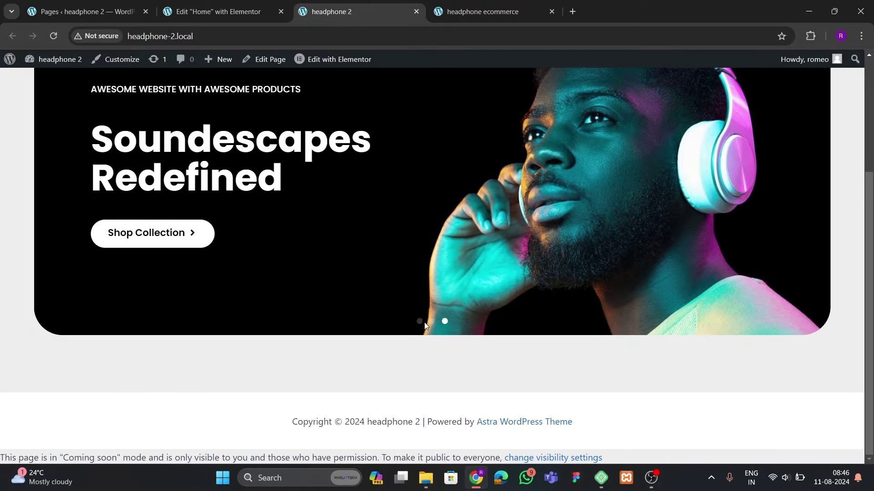
scroll(387, 282, "up", 3)
Set the second slide's background to the pink headphones image slide-hp-2
left_click(269, 18)
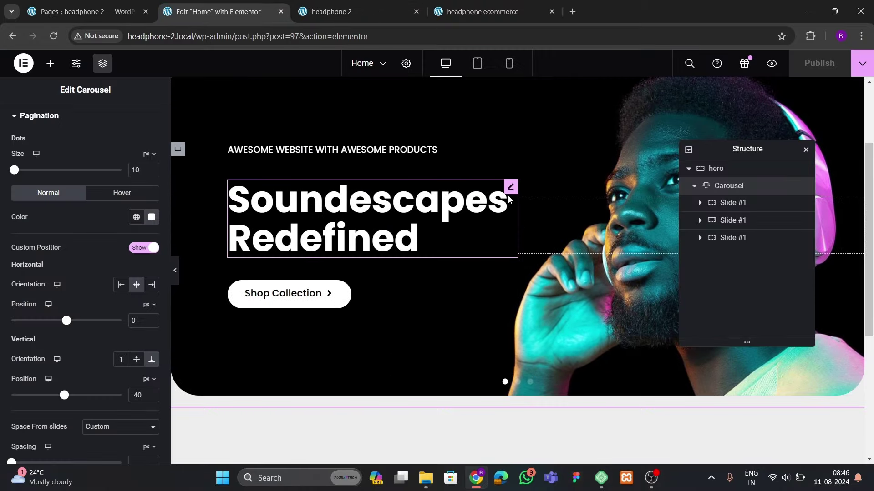
left_click_drag(726, 202, 726, 220)
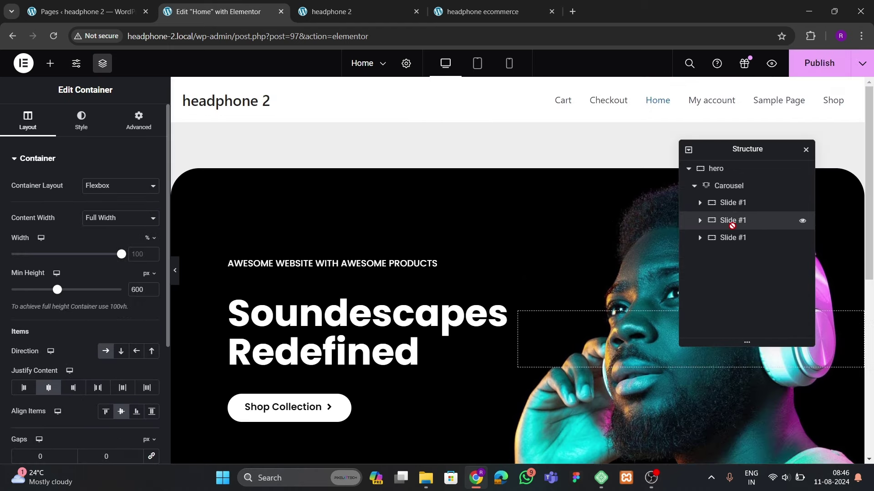
scroll(455, 328, "down", 4)
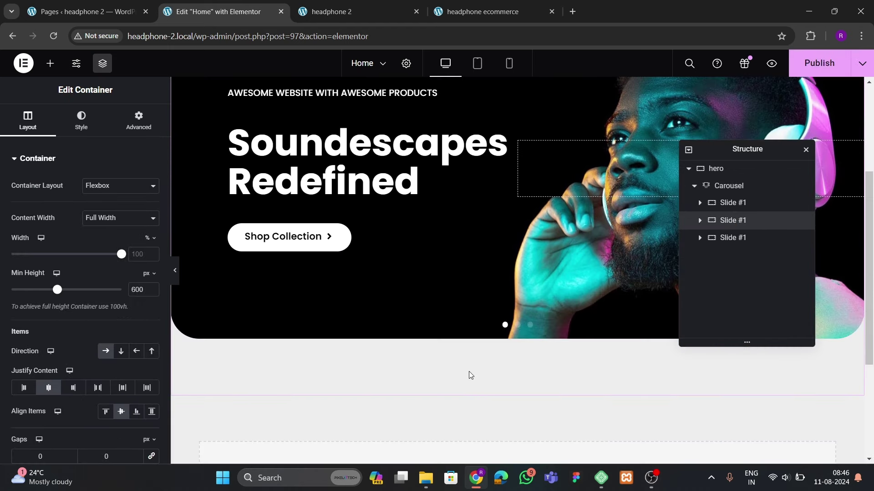
scroll(494, 349, "up", 3)
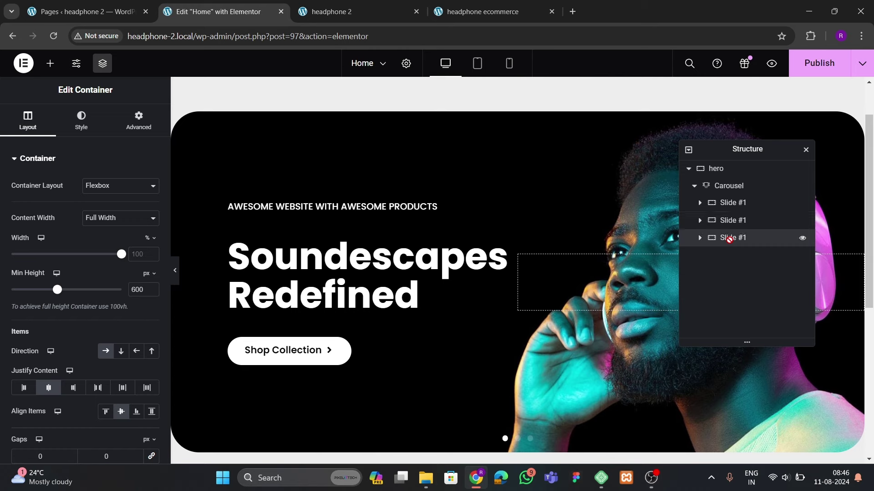
scroll(506, 331, "down", 3)
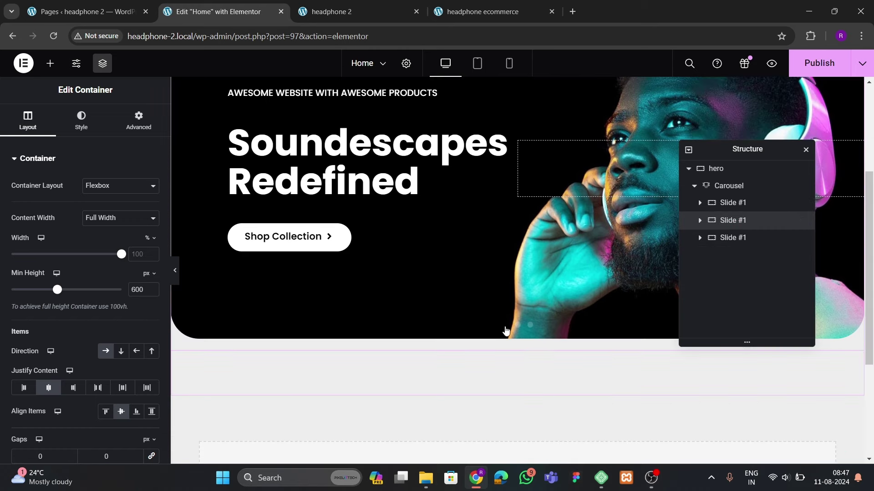
left_click(517, 326)
scroll(462, 275, "up", 3)
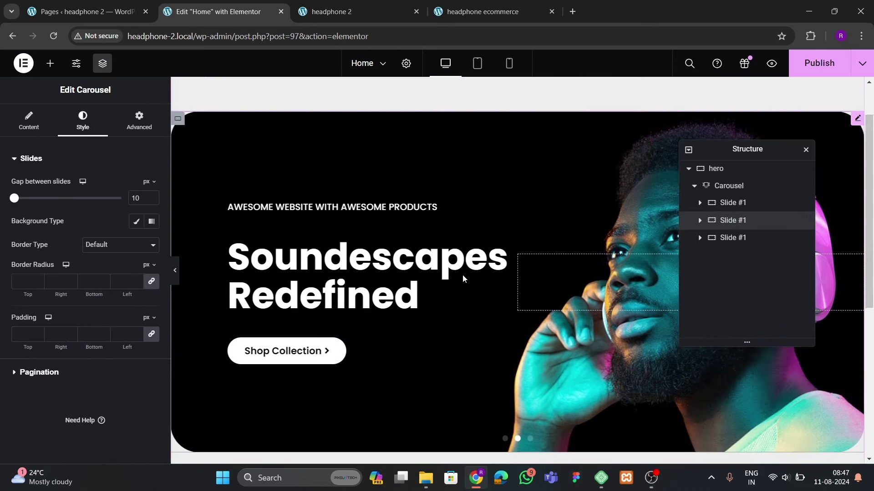
left_click(727, 220)
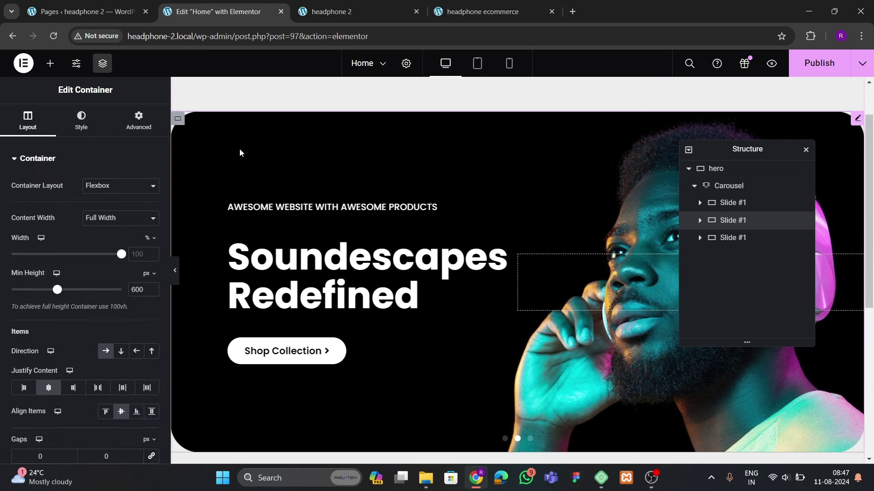
scroll(611, 278, "down", 3)
scroll(337, 230, "up", 3)
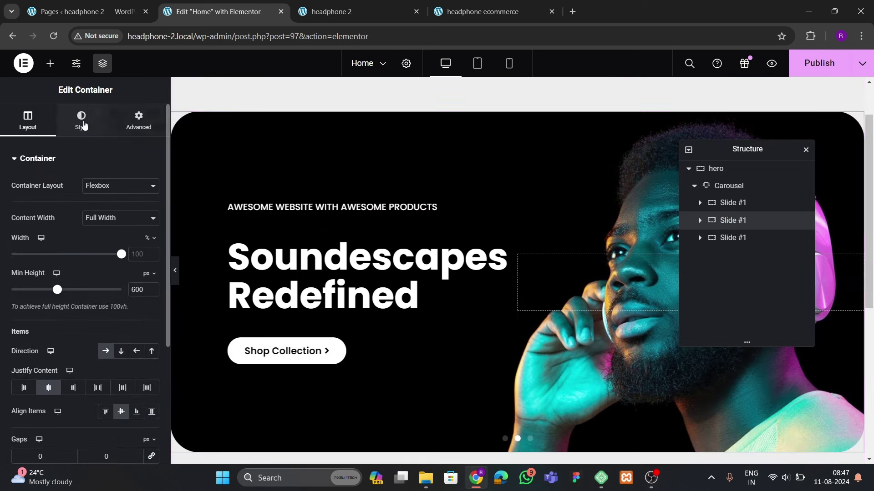
left_click(81, 121)
left_click(87, 291)
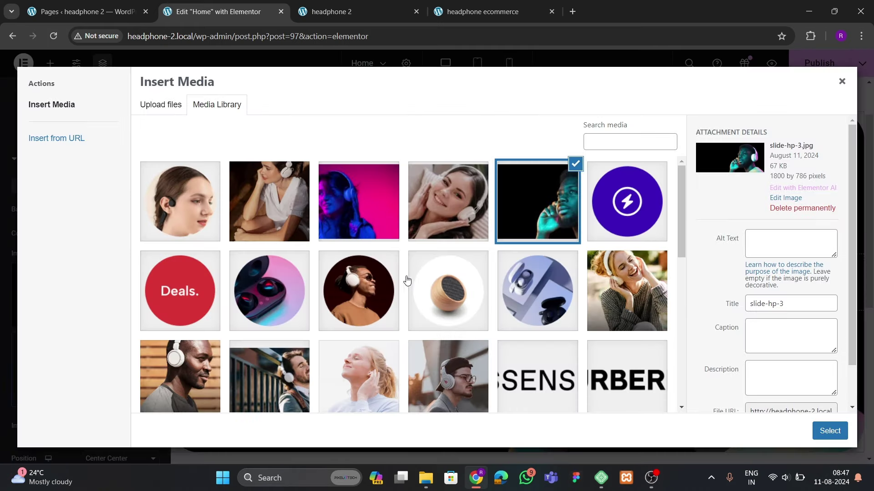
left_click(331, 210)
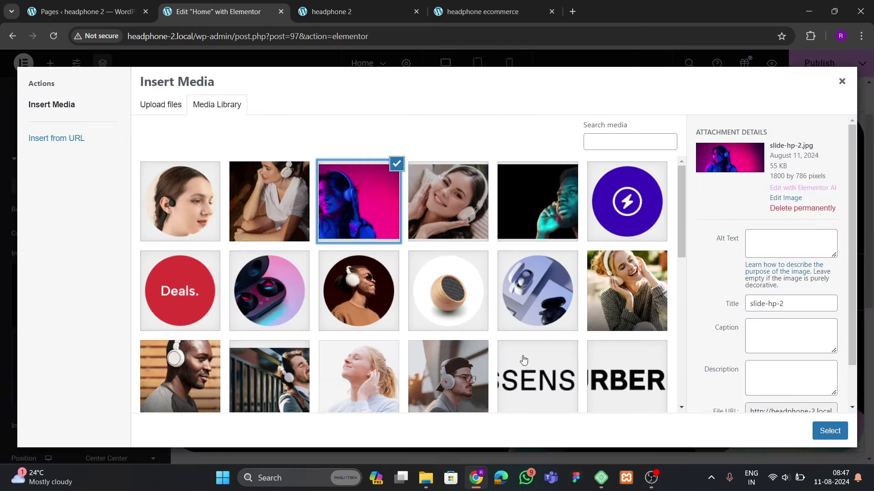
left_click(819, 430)
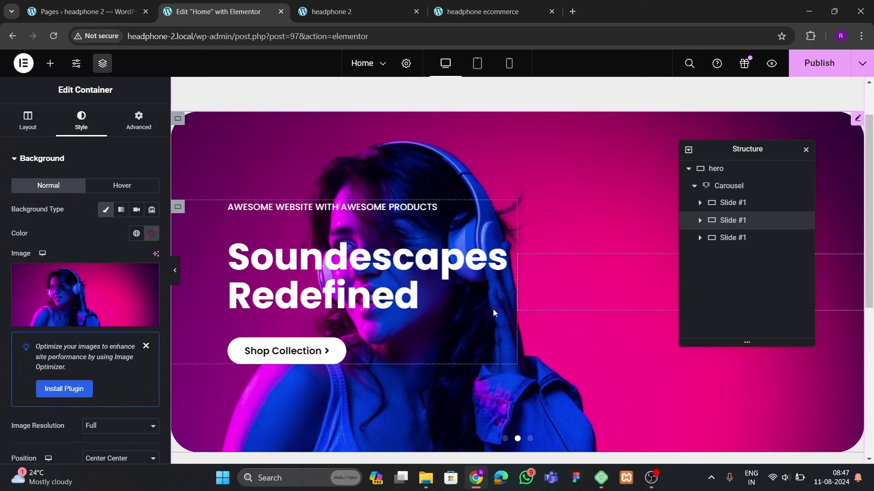
Set the third slide's background to slide-hp-1.jpg, the smiling woman on a pillow
left_click(753, 241)
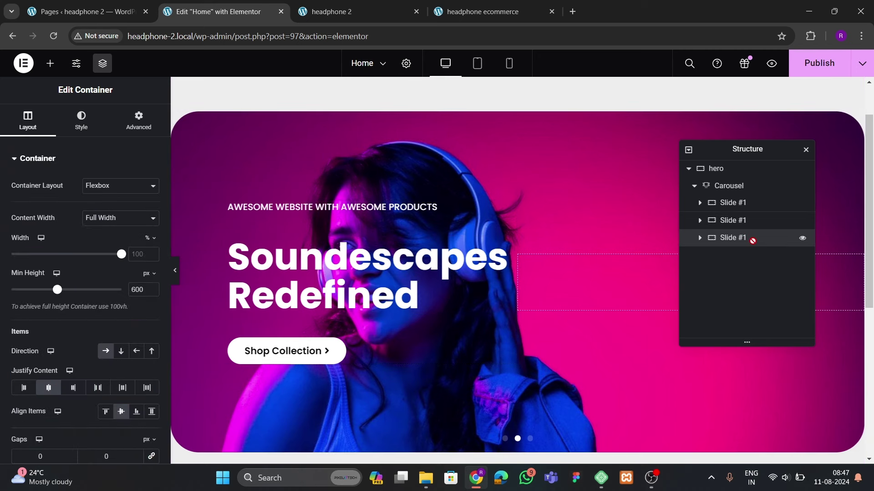
left_click(529, 438)
left_click(178, 120)
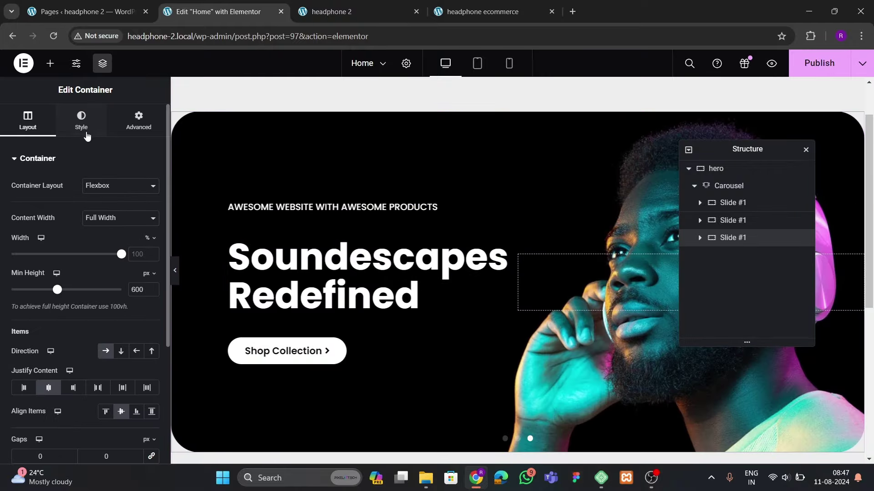
left_click(81, 121)
left_click(82, 296)
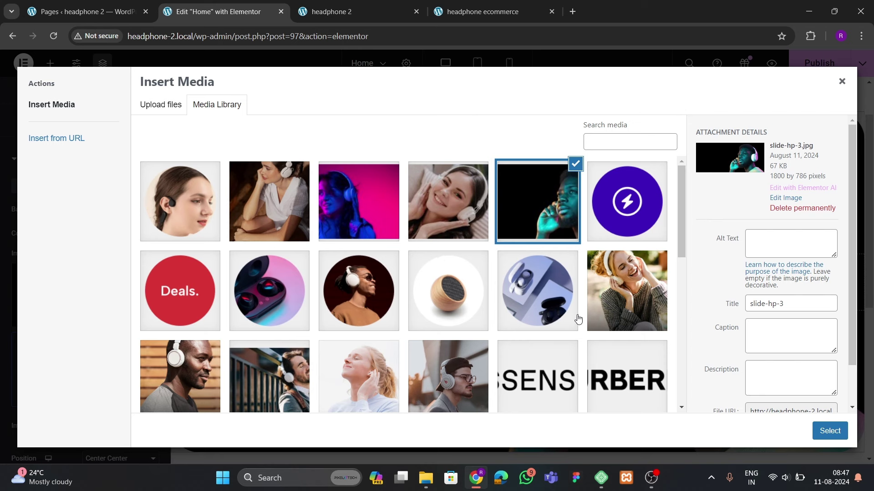
scroll(526, 348, "down", 1)
left_click(241, 333)
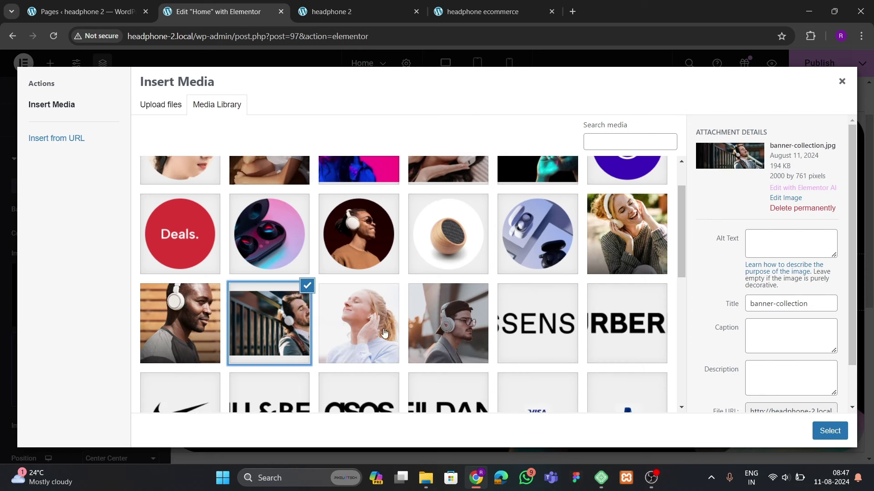
left_click(467, 335)
scroll(462, 311, "up", 1)
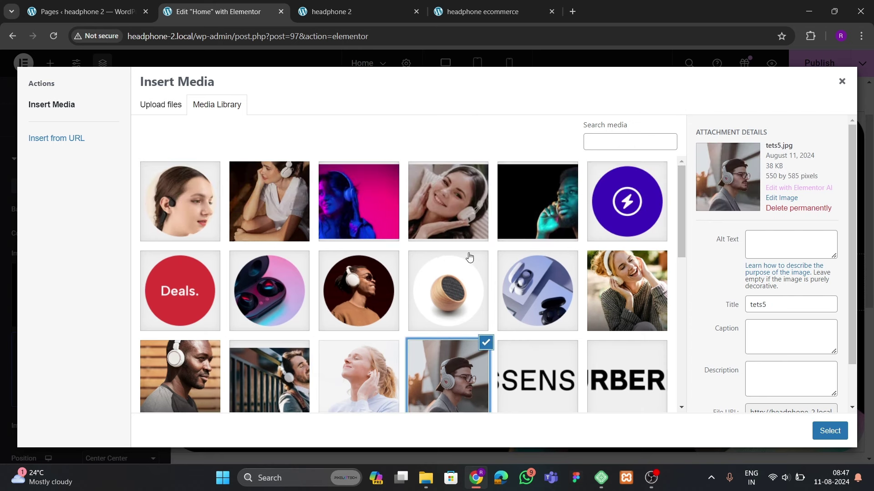
left_click(459, 234)
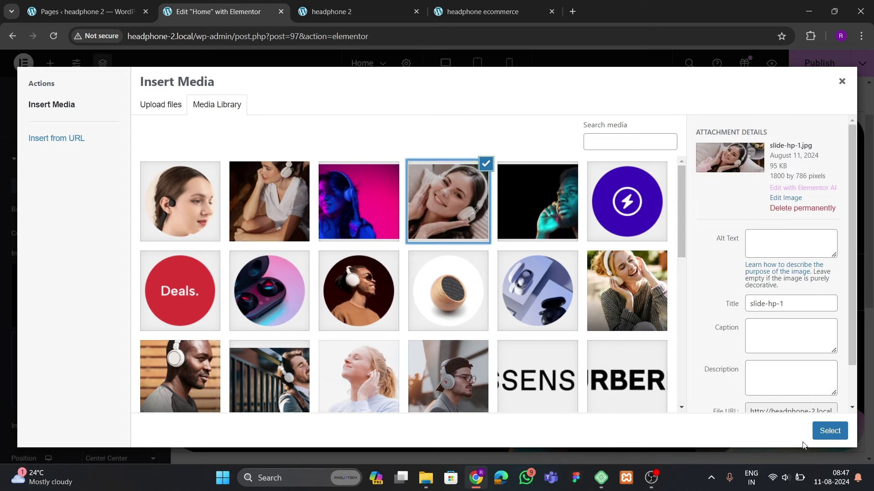
left_click(819, 433)
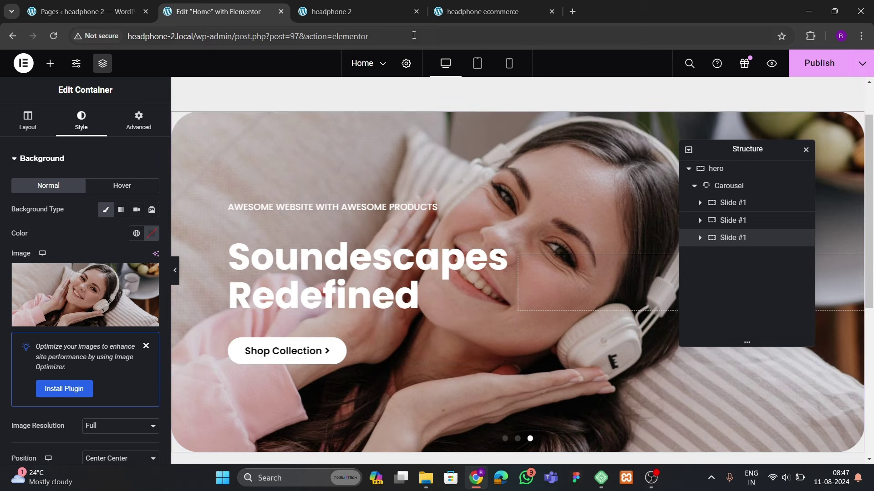
left_click(450, 13)
scroll(429, 247, "up", 3)
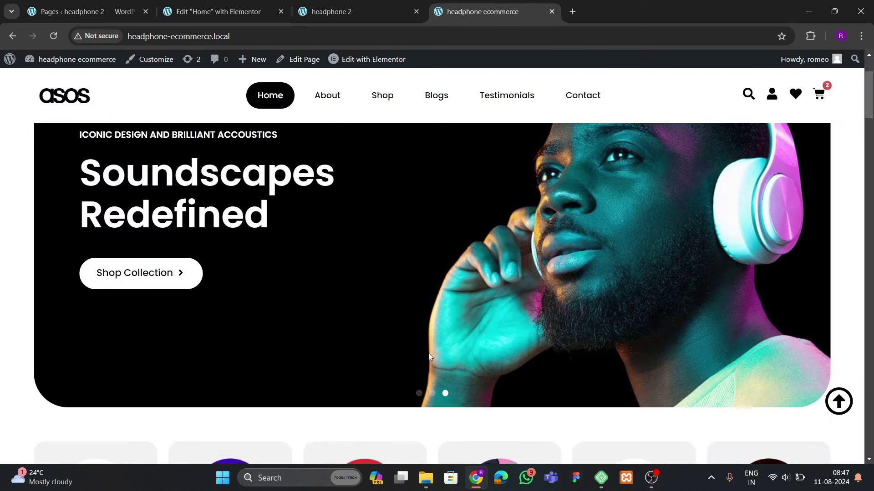
left_click(419, 393)
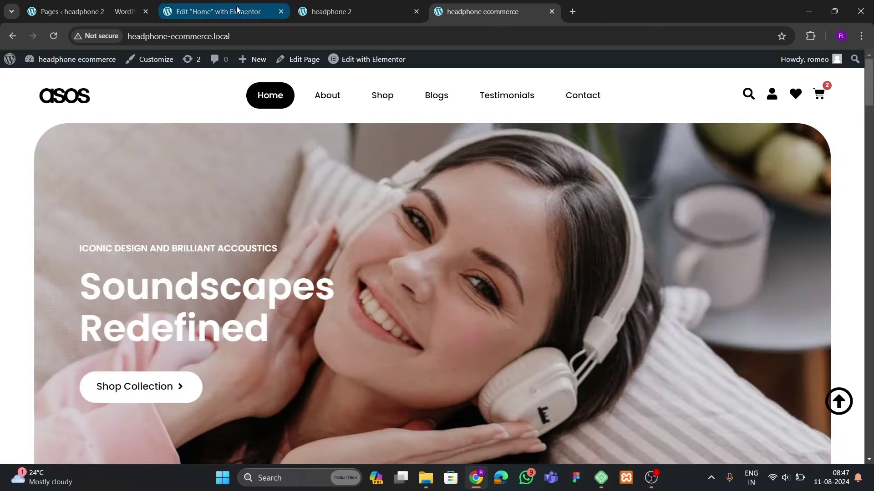
left_click(213, 11)
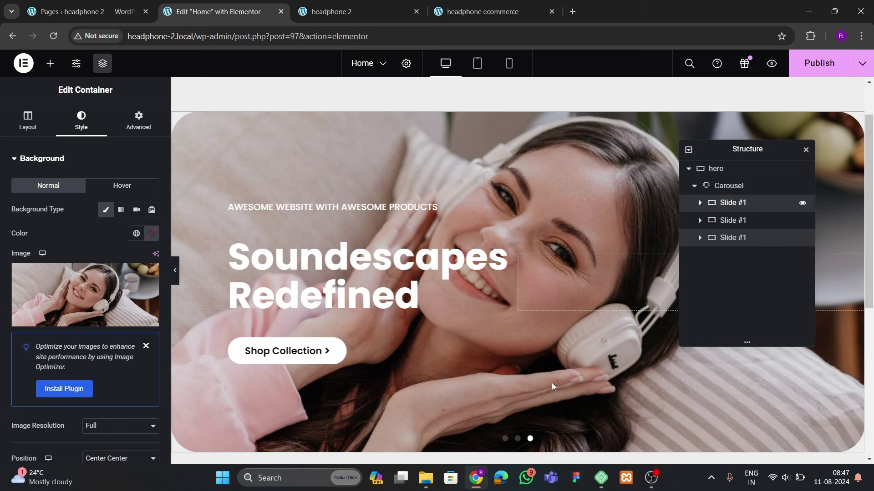
Set the pink second slide's direction to Row-reversed so its text sits on the right
left_click(508, 434)
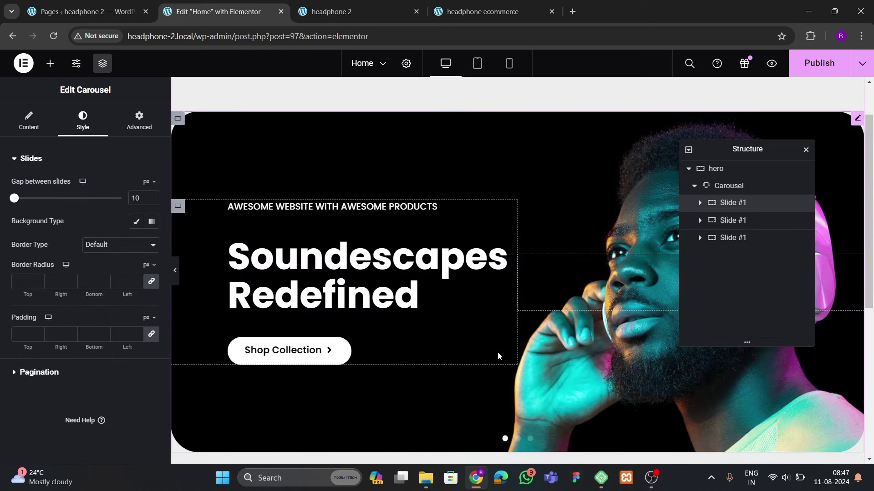
left_click(517, 438)
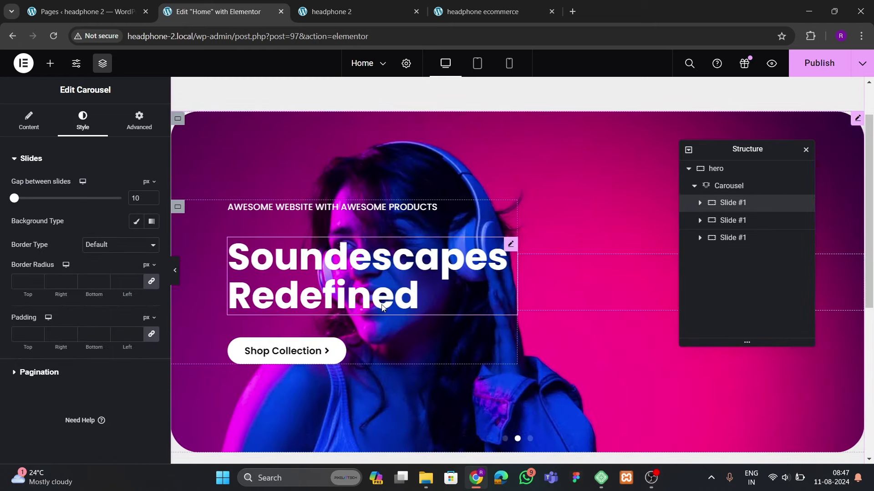
left_click(721, 221)
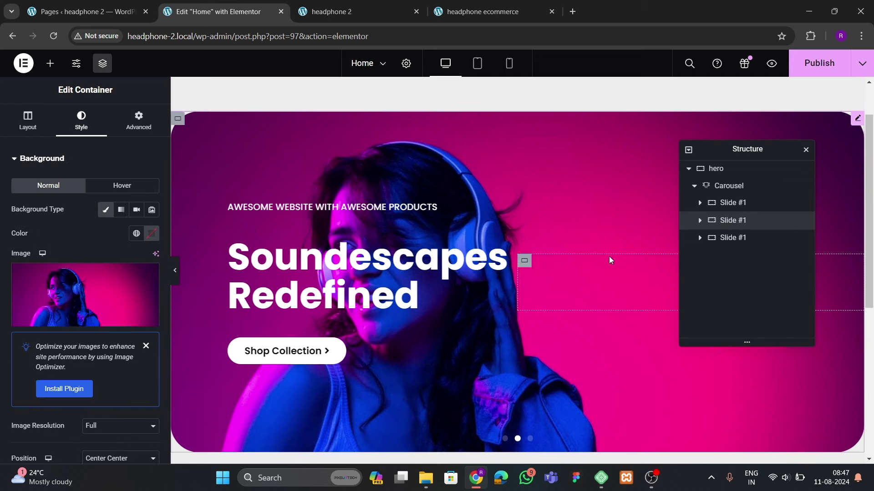
left_click(18, 125)
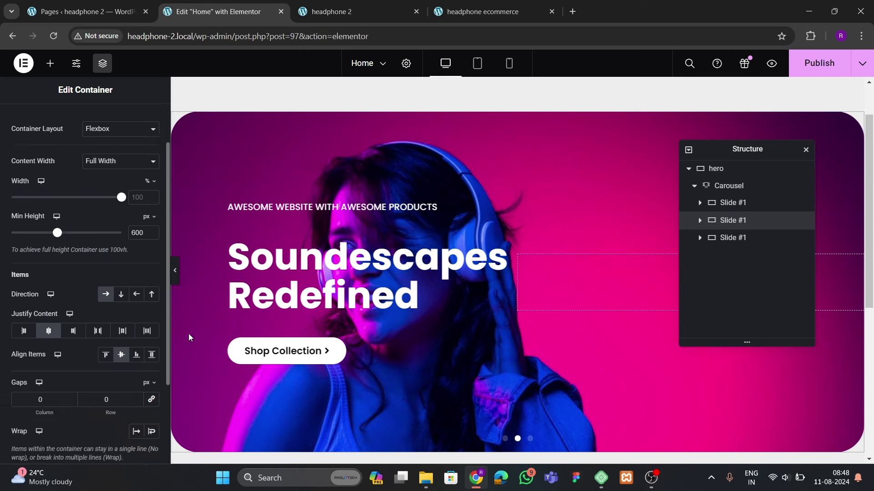
left_click(153, 296)
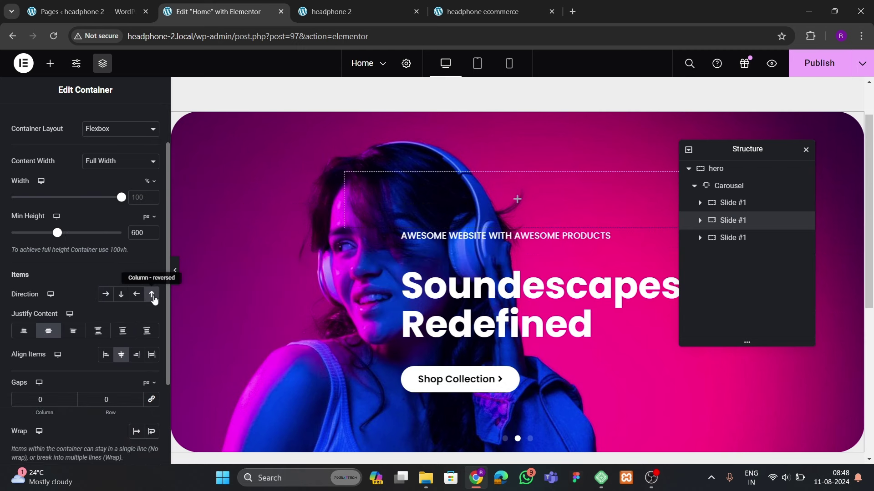
left_click(106, 294)
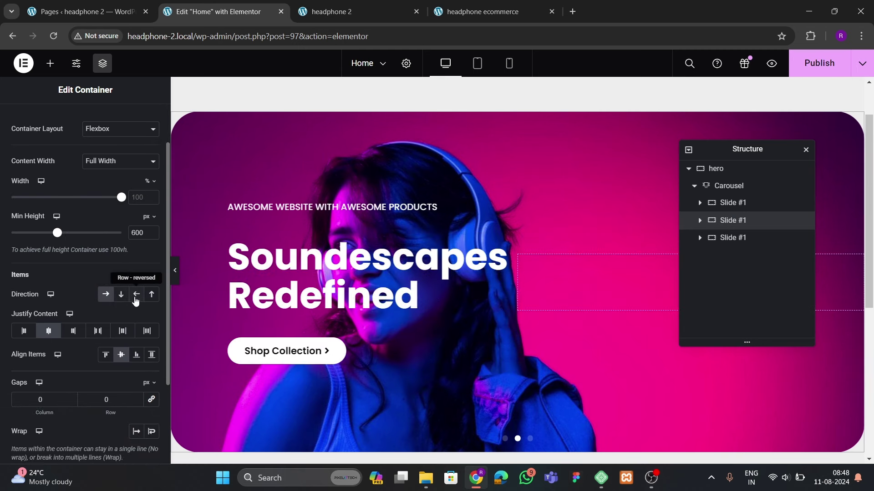
left_click(136, 294)
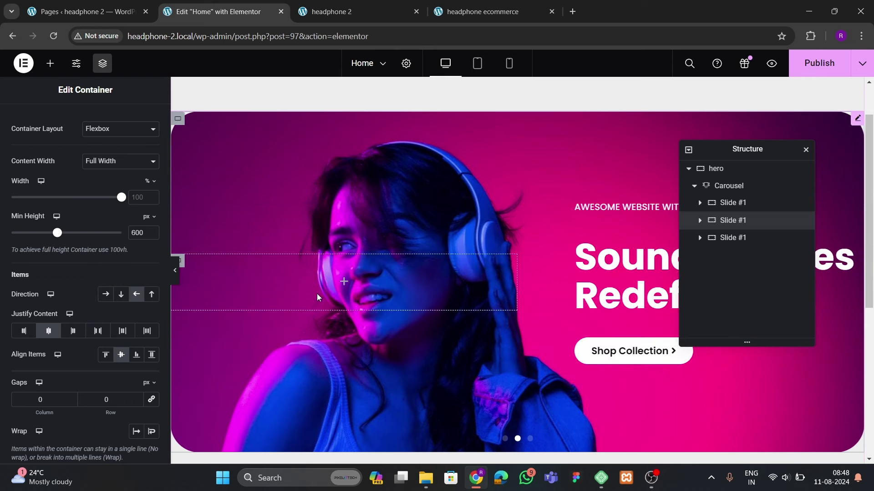
Select the slide's left inner container, publish the page, and view the live site
left_click_drag(712, 151, 455, 193)
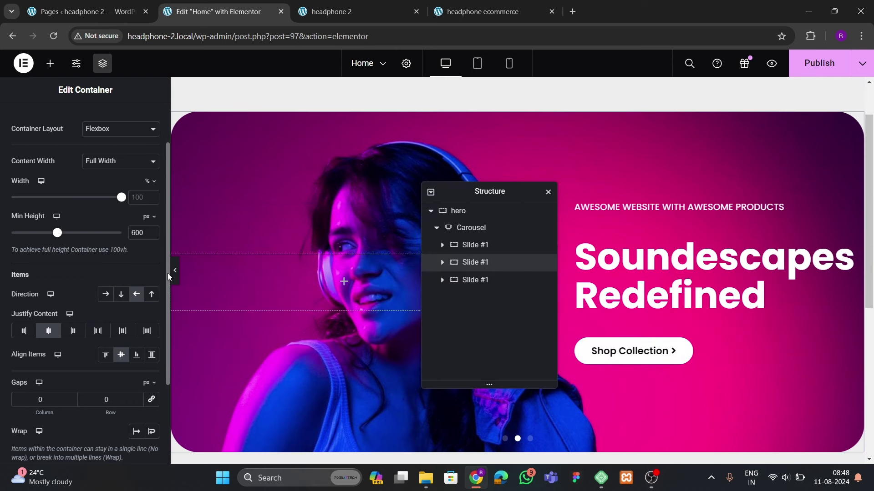
left_click(174, 282)
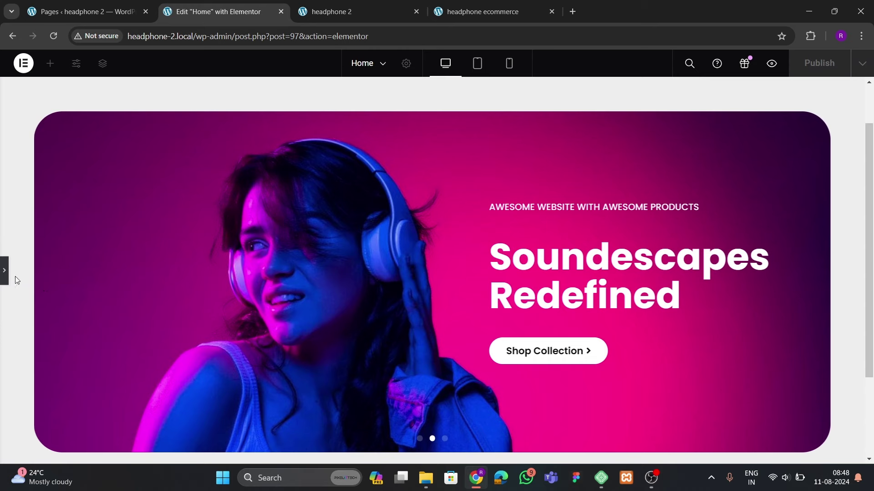
left_click(4, 271)
left_click_drag(455, 197, 360, 215)
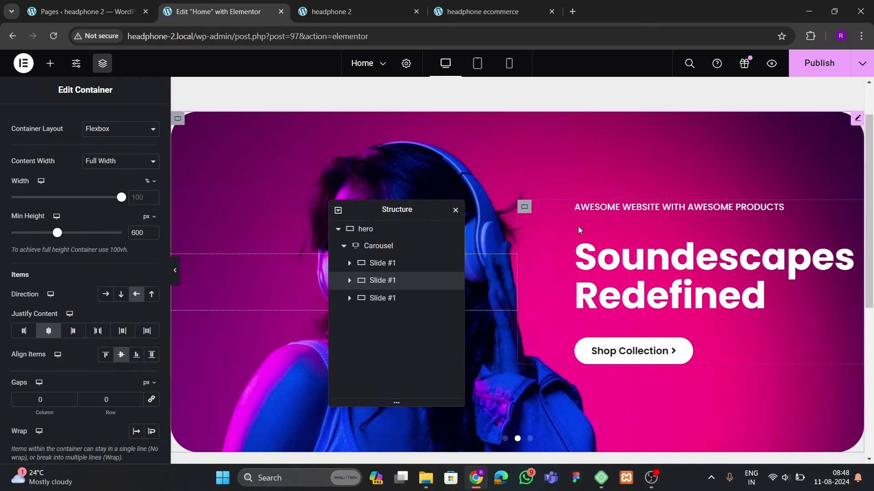
left_click(524, 208)
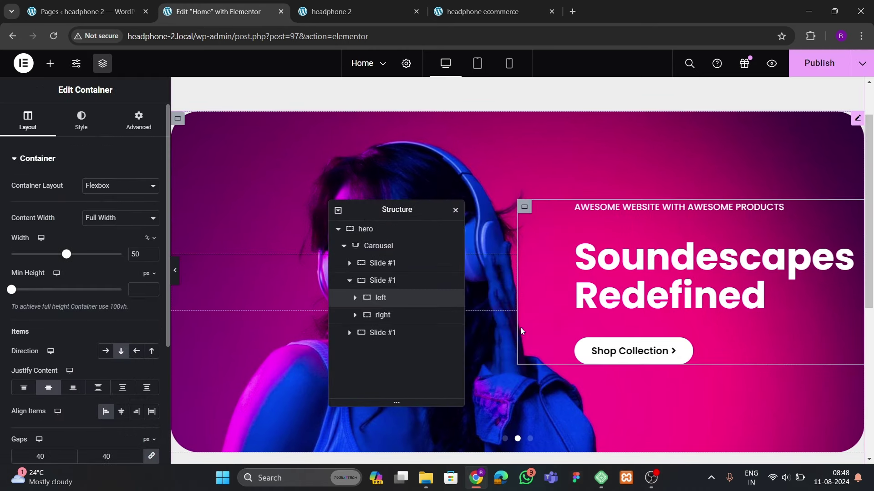
left_click(819, 63)
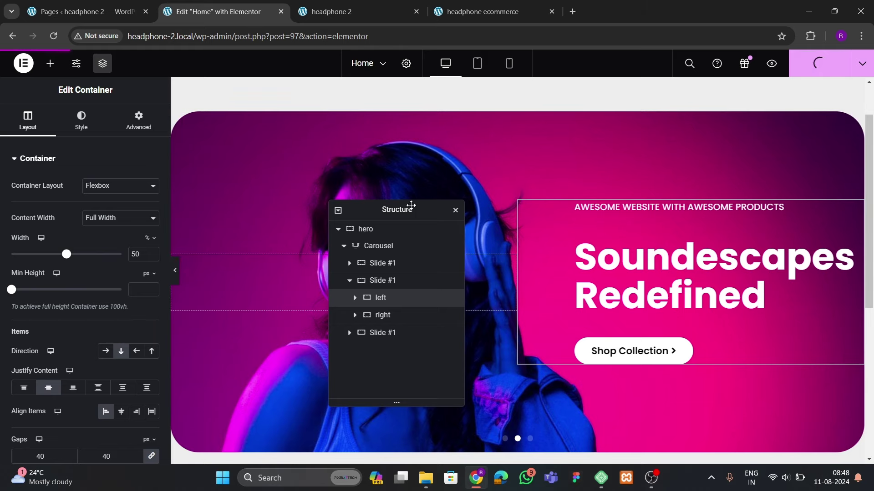
left_click(346, 15)
left_click(50, 32)
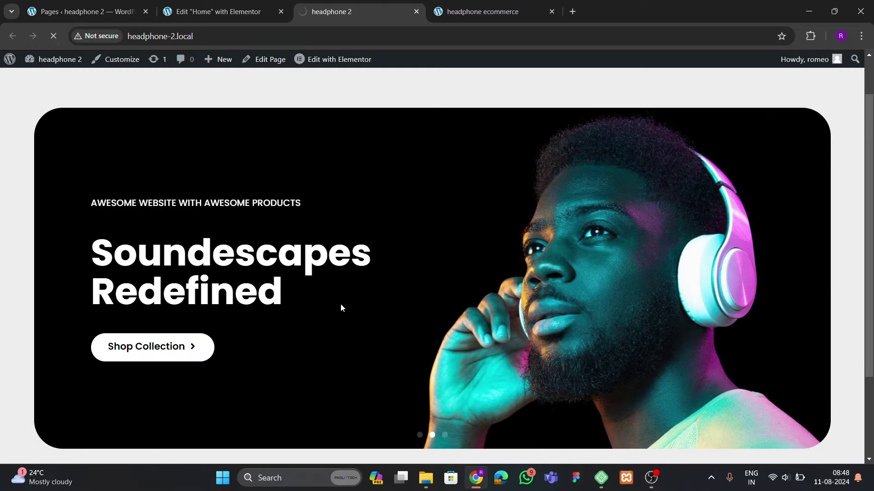
scroll(313, 279, "down", 2)
scroll(447, 337, "down", 3)
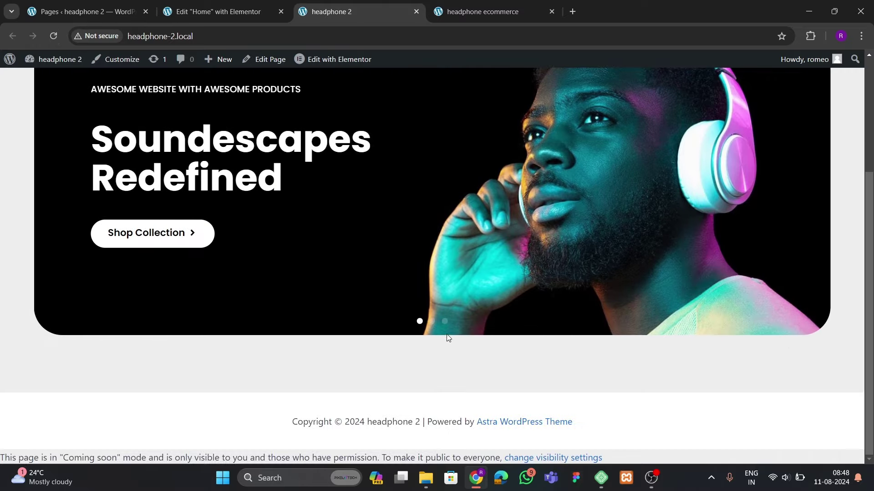
scroll(428, 316, "up", 3)
scroll(465, 321, "down", 3)
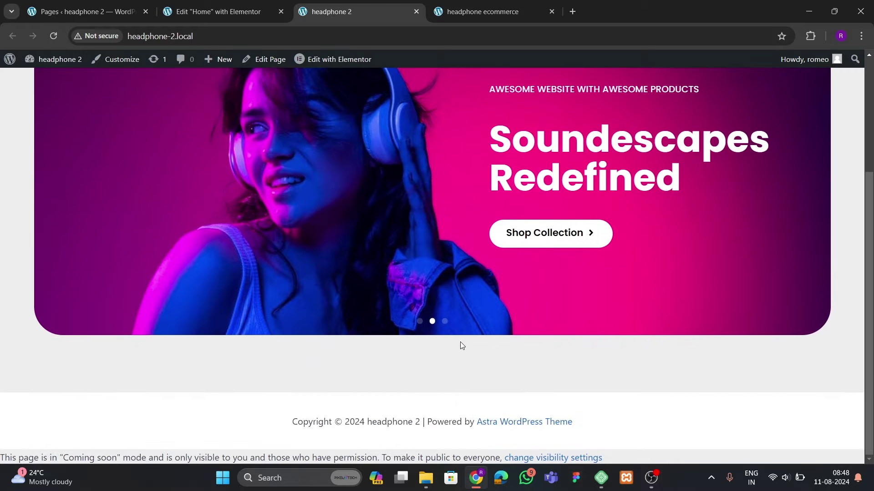
scroll(370, 250, "up", 5)
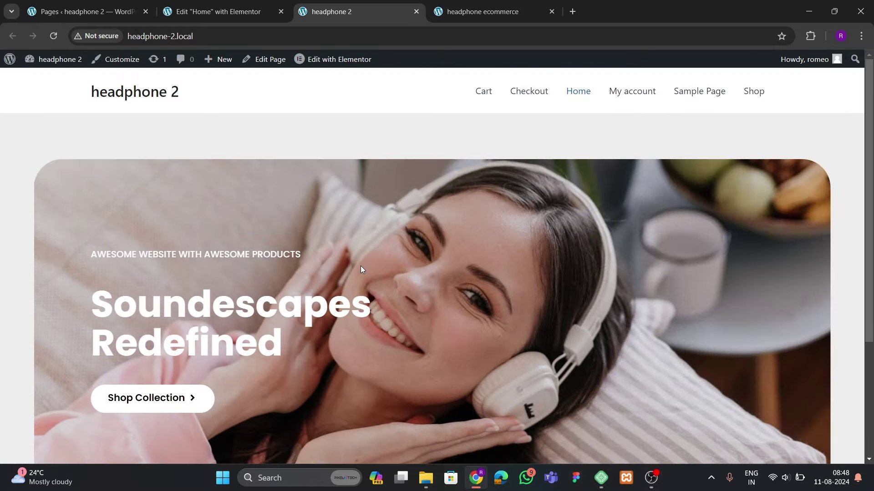
scroll(360, 270, "down", 4)
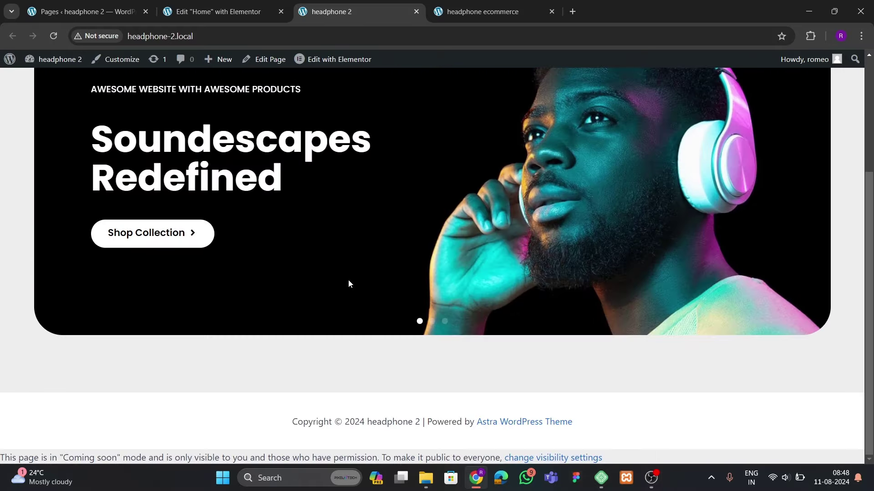
scroll(347, 279, "up", 5)
left_click(455, 11)
scroll(405, 255, "down", 8)
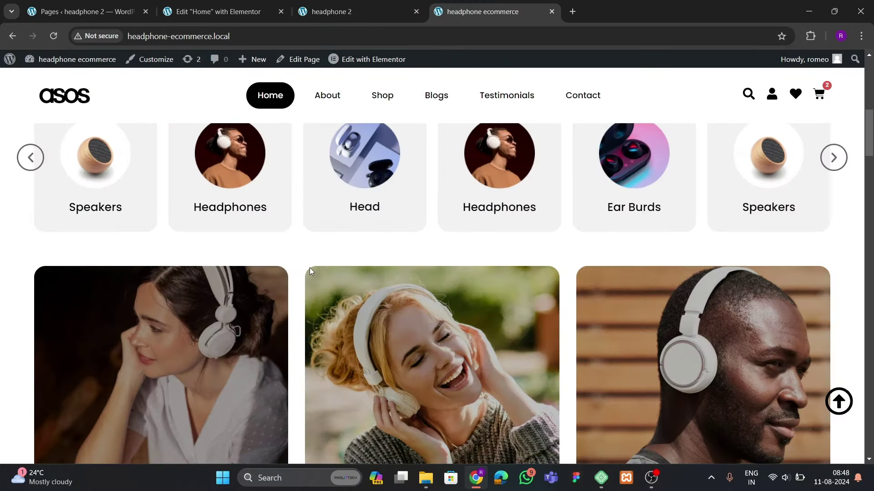
scroll(130, 218, "up", 2)
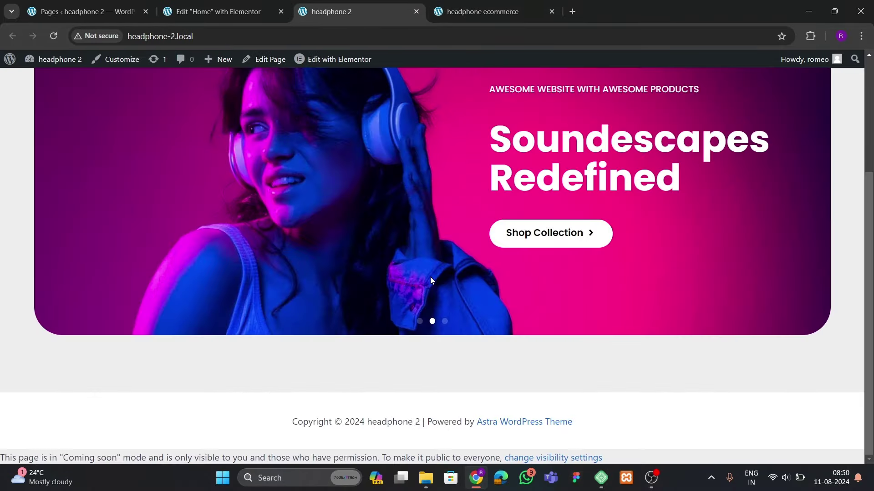
left_click(448, 14)
scroll(379, 236, "down", 8)
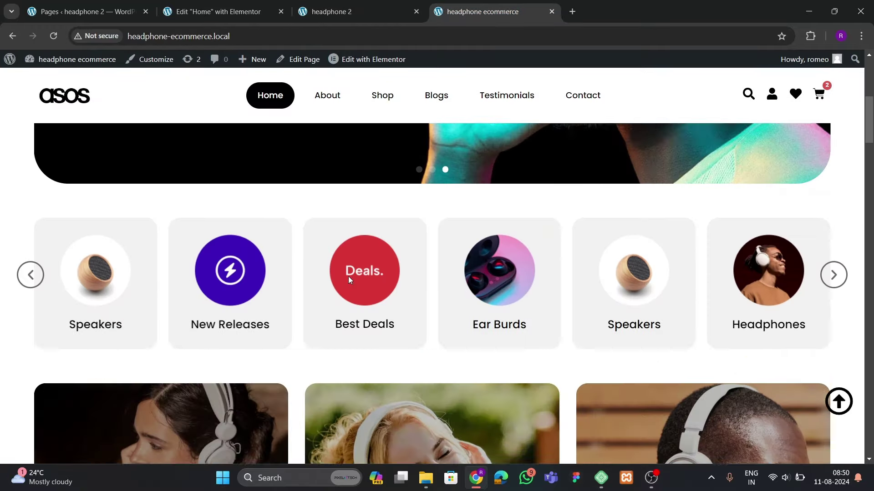
left_click(284, 18)
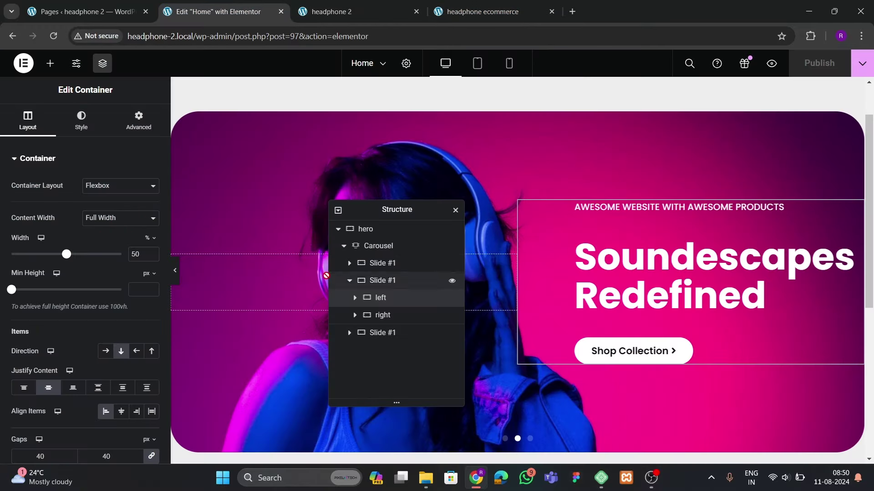
Open the page-wide settings and compare the live site with the reference storefront
left_click_drag(385, 208, 645, 171)
scroll(407, 260, "down", 5)
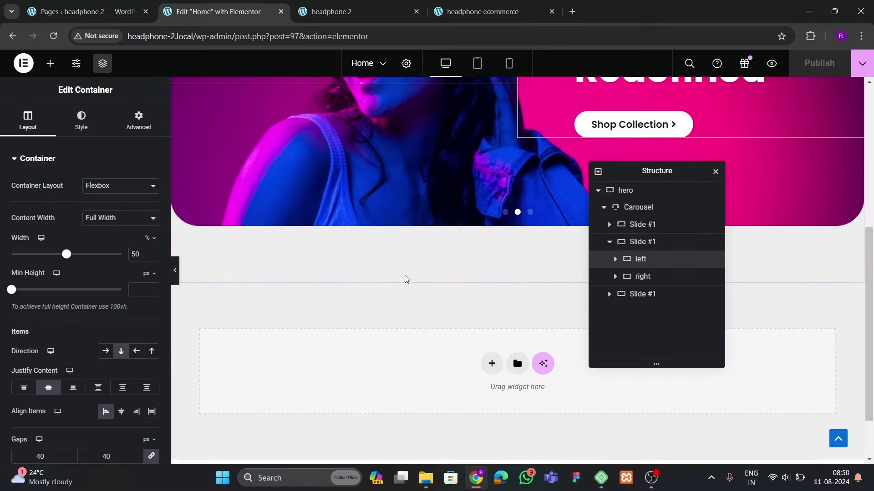
scroll(405, 275, "up", 4)
left_click(405, 63)
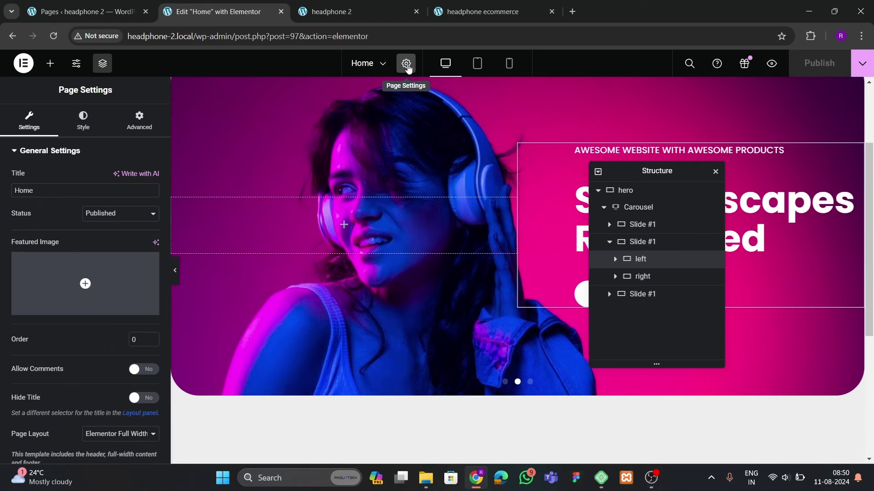
scroll(40, 296, "down", 1)
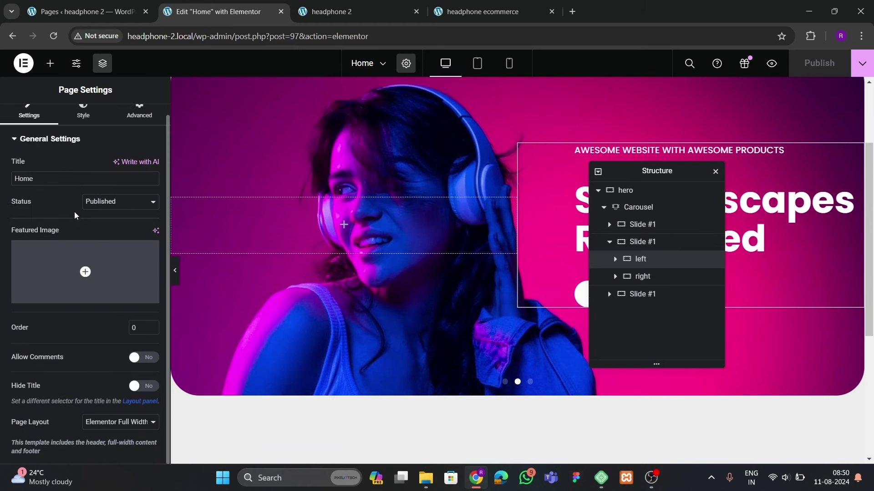
scroll(75, 211, "up", 1)
left_click(354, 14)
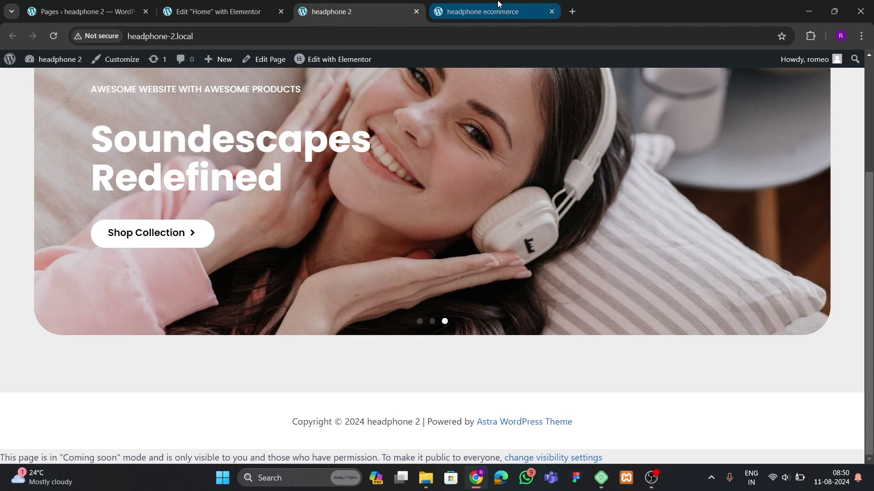
left_click(482, 12)
left_click(198, 16)
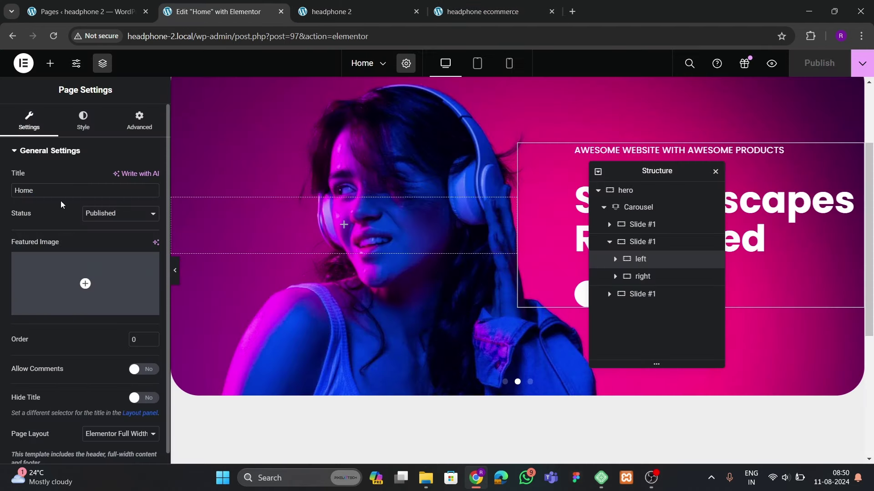
Set the body background colour to #F7F7F7, publish, and view the live site
left_click(83, 120)
left_click(151, 301)
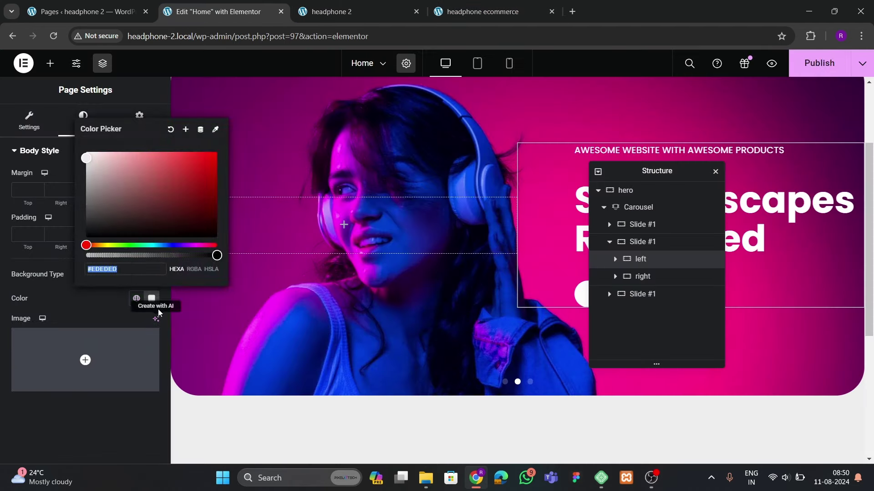
left_click_drag(156, 211, 71, 162)
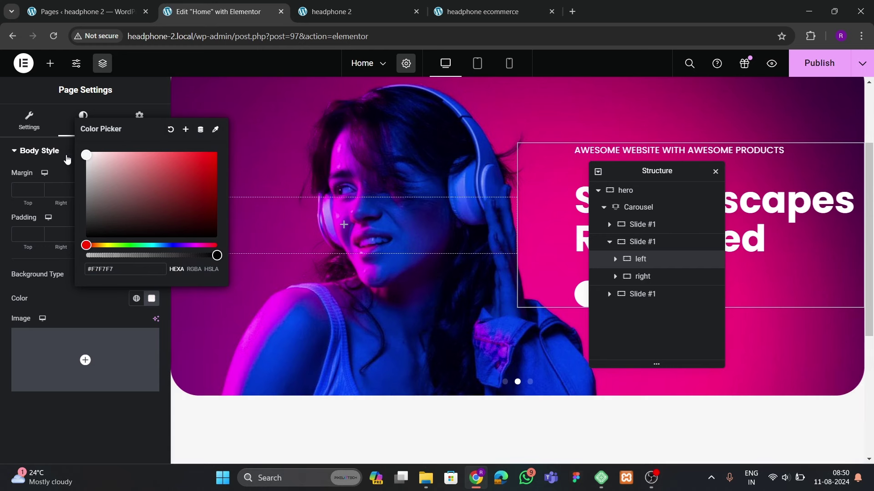
left_click(92, 421)
left_click(801, 66)
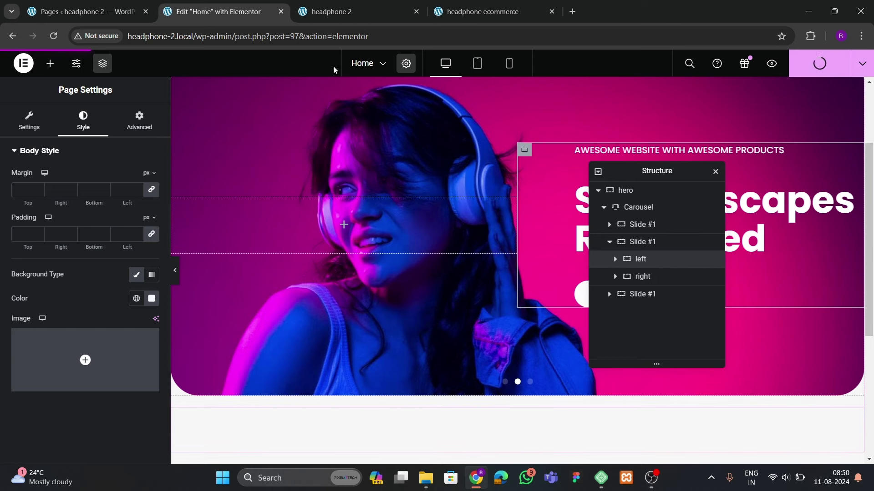
left_click(339, 13)
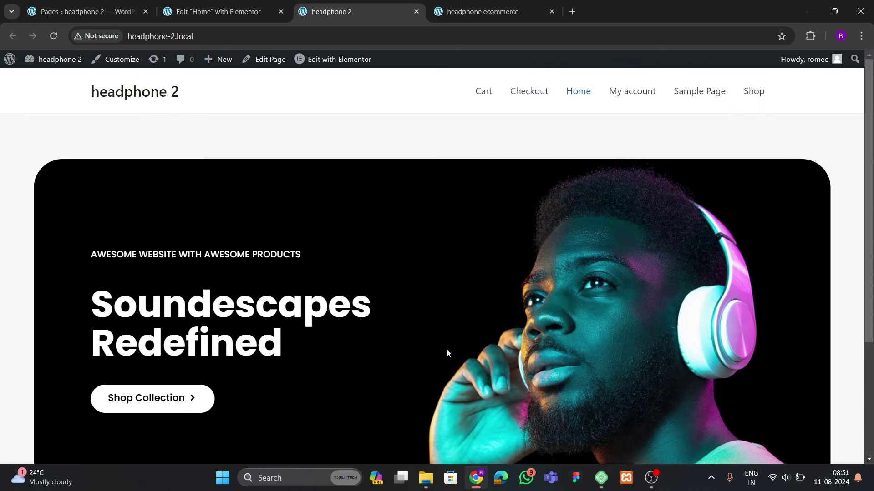
Scroll the live headphone 2 page, then compare against the reference storefront's category row
scroll(361, 248, "up", 4)
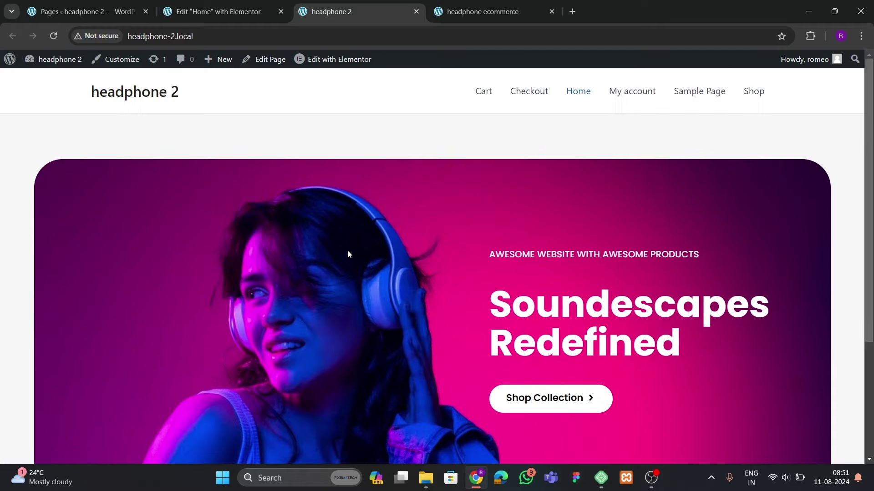
scroll(308, 249, "down", 5)
scroll(321, 78, "up", 5)
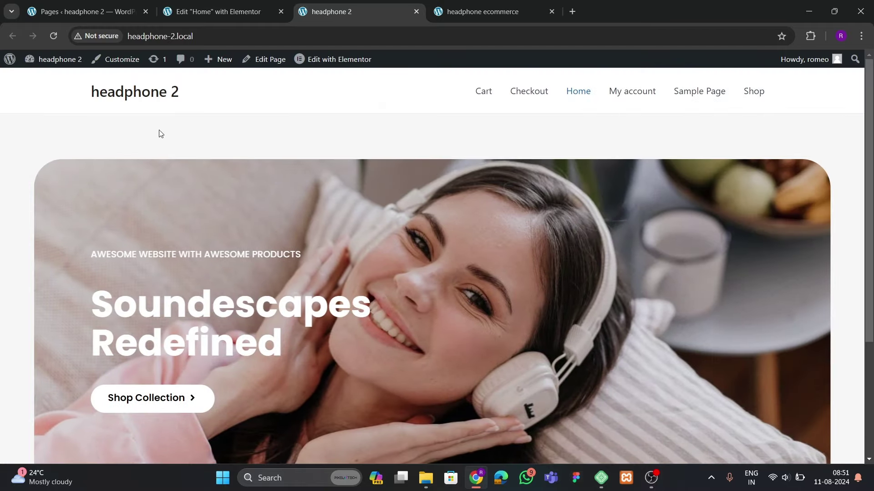
scroll(197, 227, "down", 1)
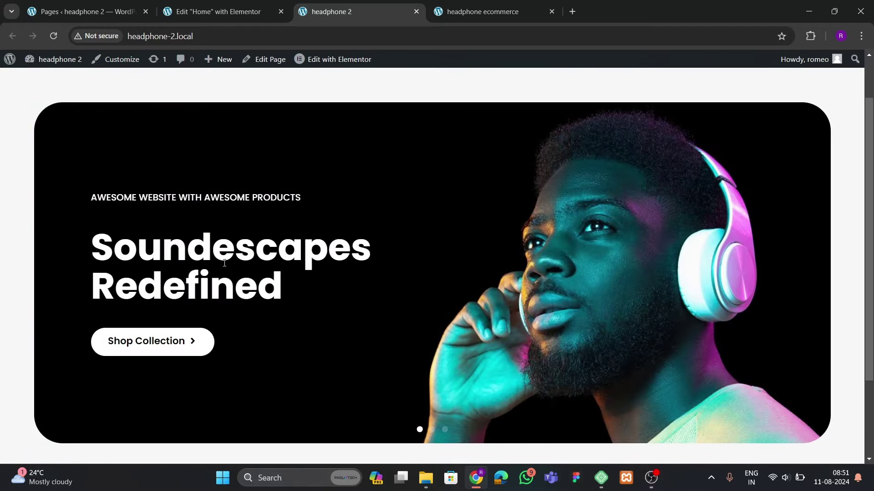
left_click(239, 14)
left_click(473, 12)
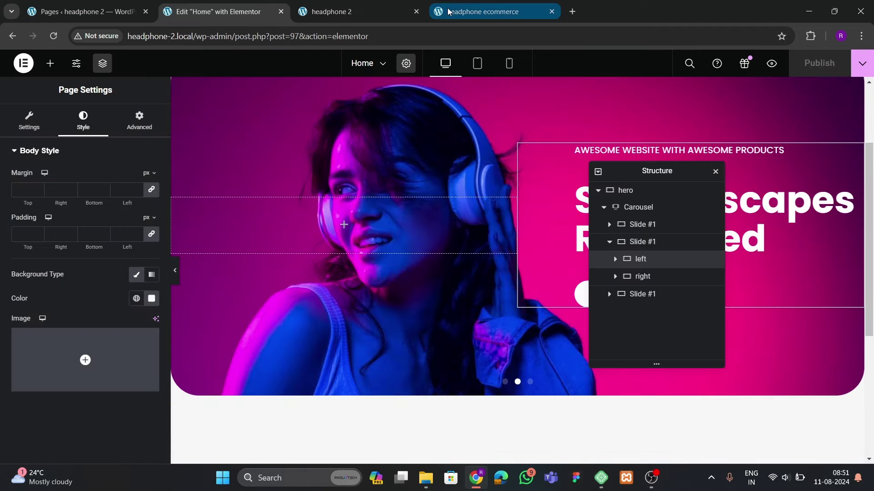
scroll(357, 271, "up", 1)
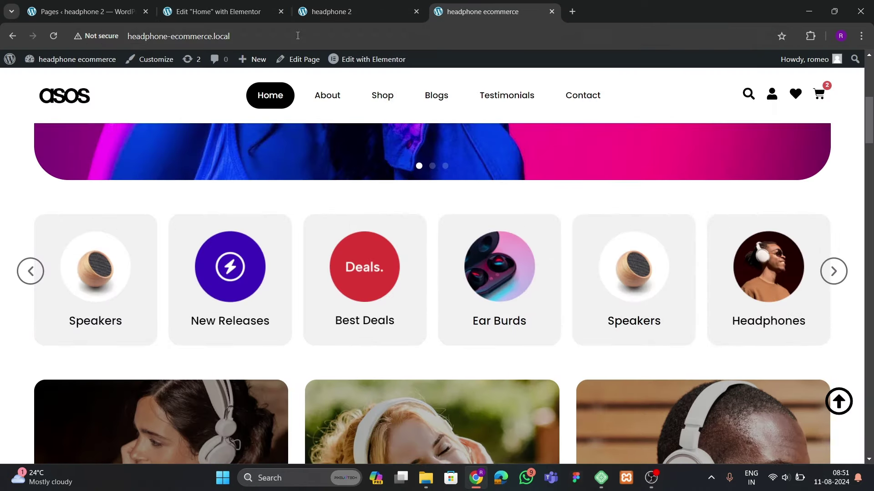
left_click(236, 16)
Add a one-column flexbox container below the hero
scroll(333, 240, "down", 5)
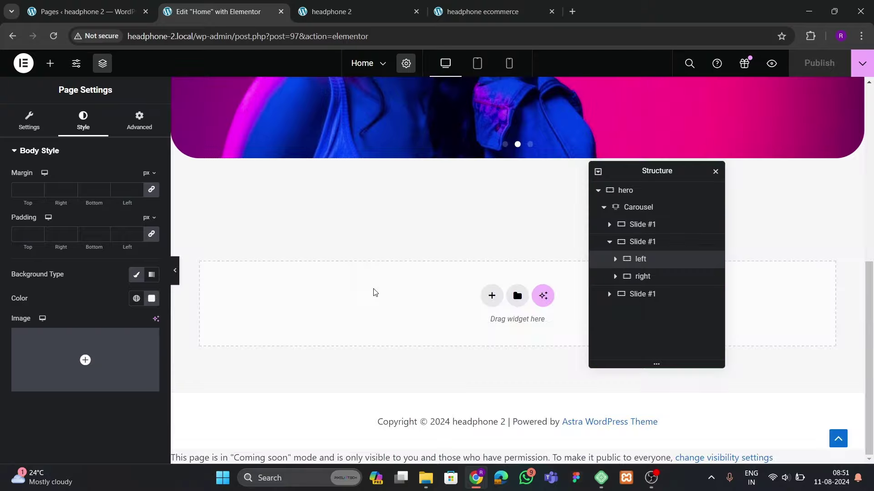
left_click(495, 294)
left_click(484, 325)
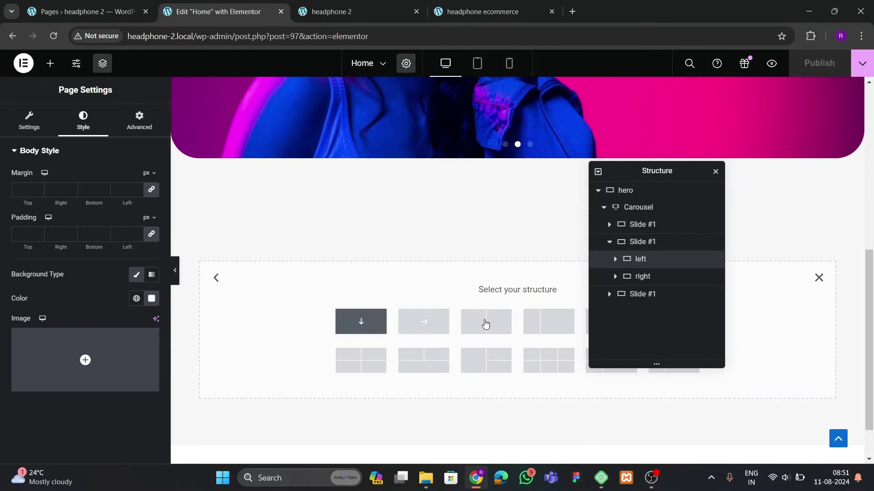
left_click(361, 321)
scroll(460, 240, "up", 8)
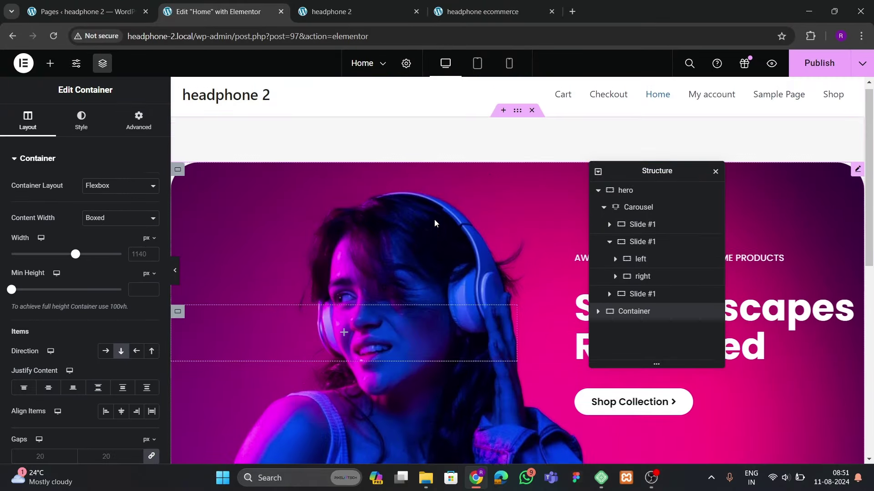
Set the hero container's top and bottom padding to 60
left_click(465, 157)
left_click(138, 121)
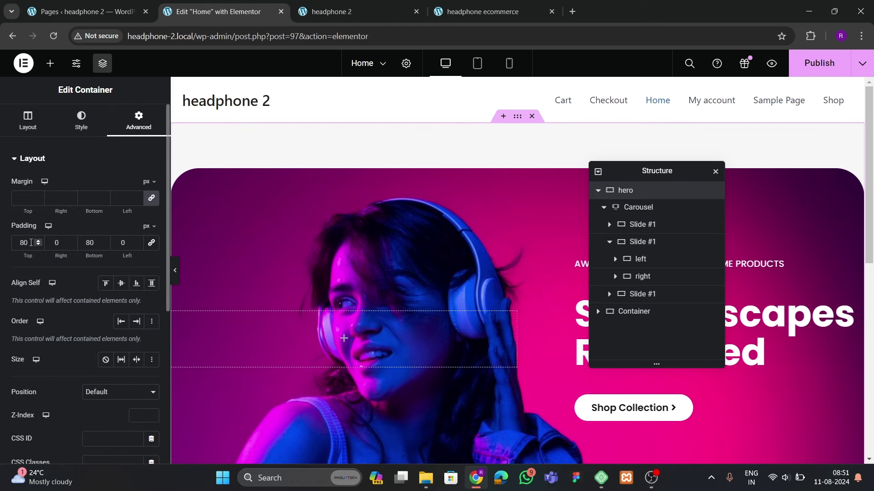
type("60")
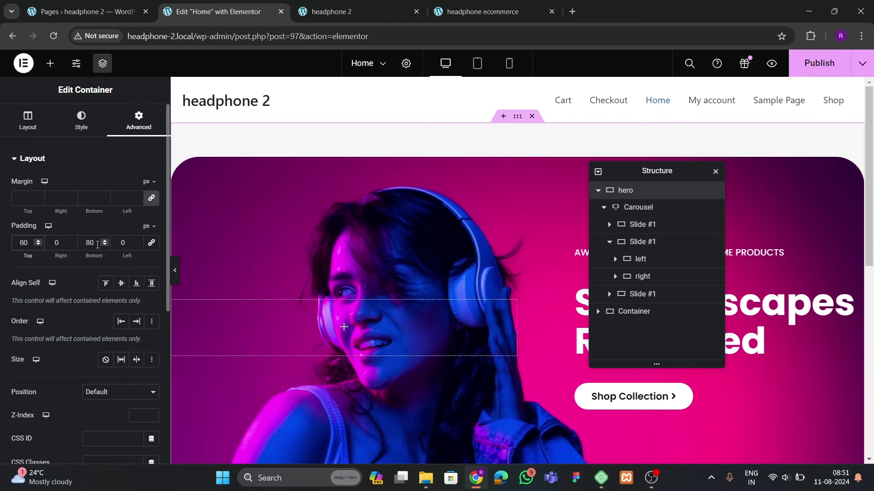
left_click(85, 244)
type("60")
scroll(483, 311, "down", 6)
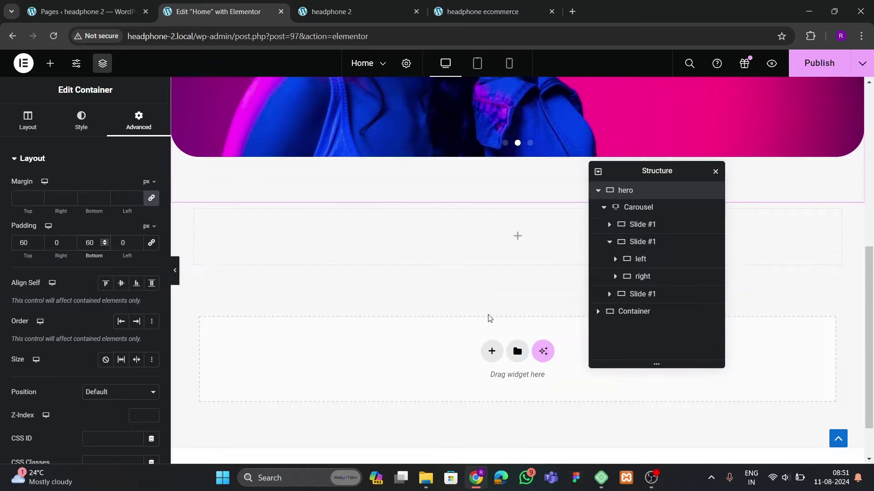
Select the new empty container in the structure and check the reference category row
left_click(517, 201)
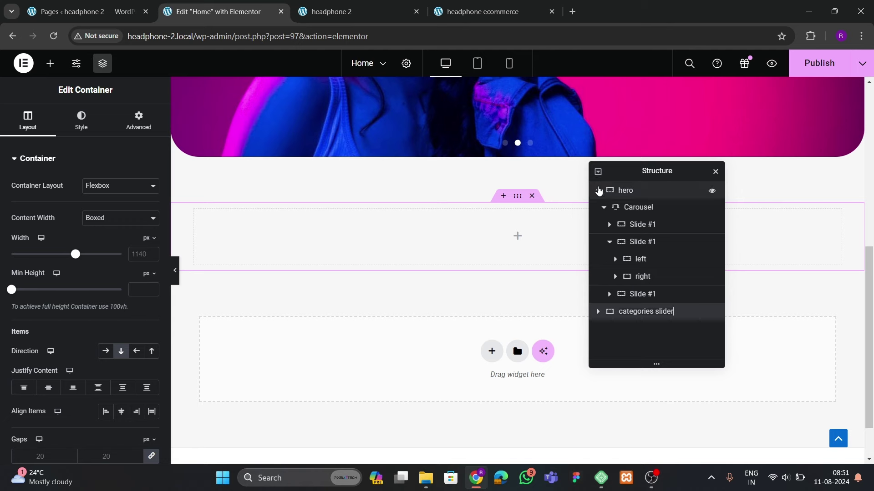
left_click(598, 191)
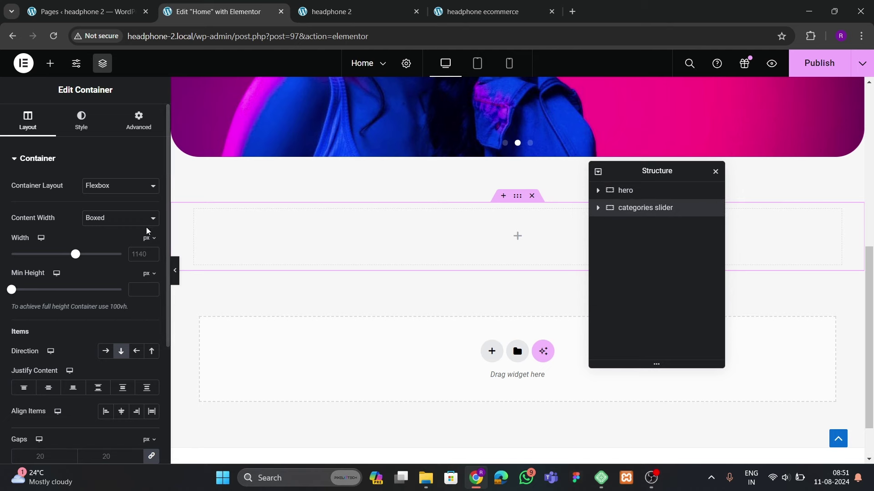
left_click(495, 8)
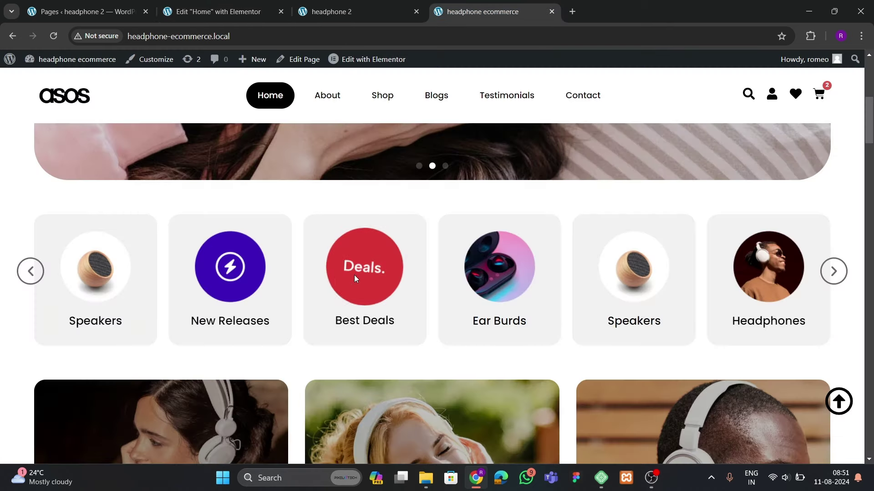
Set the categories container's width to 1400 and compare with the reference storefront
left_click(227, 13)
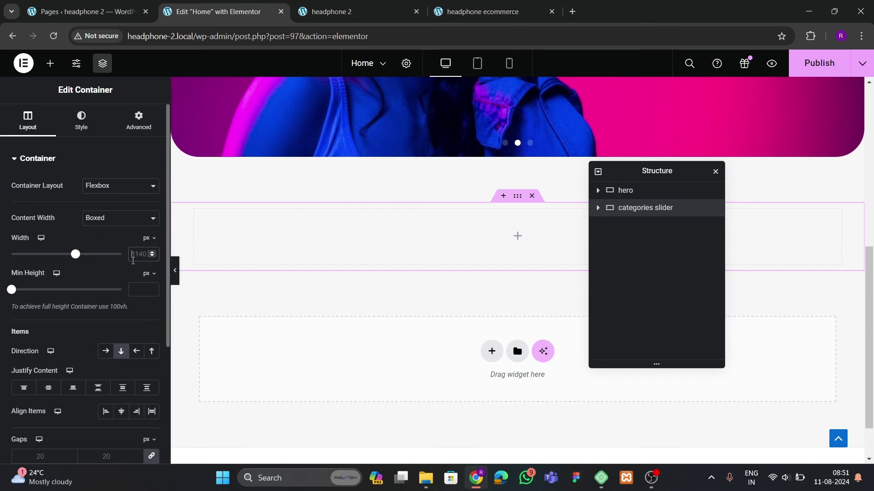
left_click(133, 260)
type("1400")
left_click(482, 12)
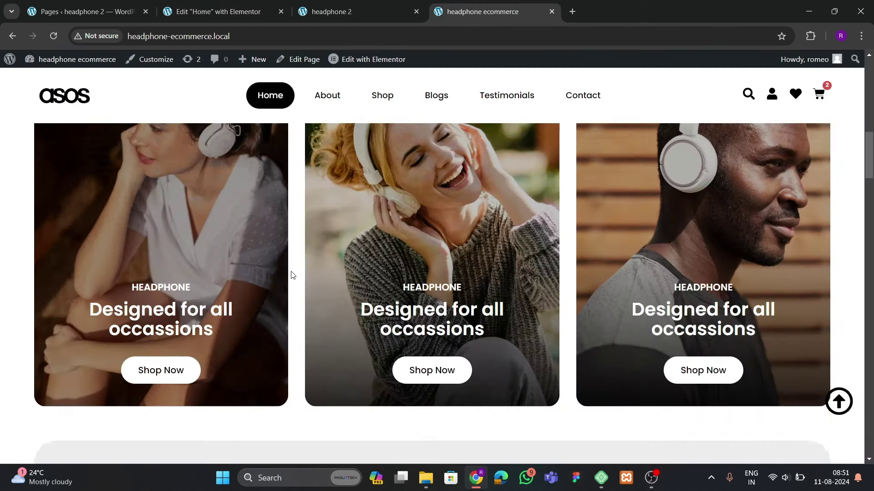
scroll(291, 275, "up", 2)
Adjust the container's spacing, setting the bottom padding to 6
left_click(228, 11)
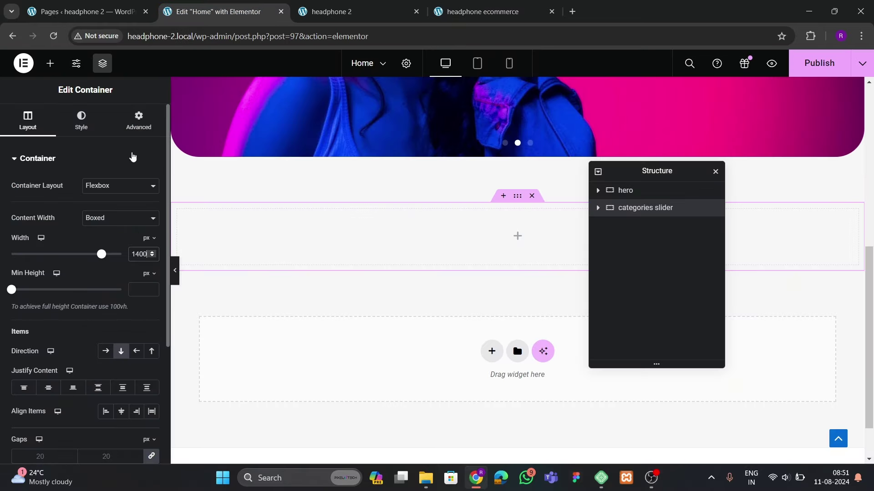
left_click(138, 121)
left_click(151, 242)
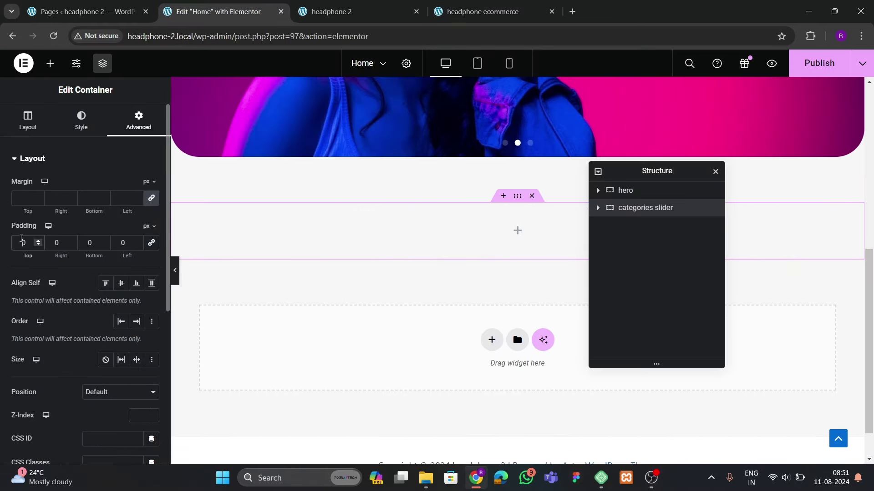
left_click(20, 243)
type("6")
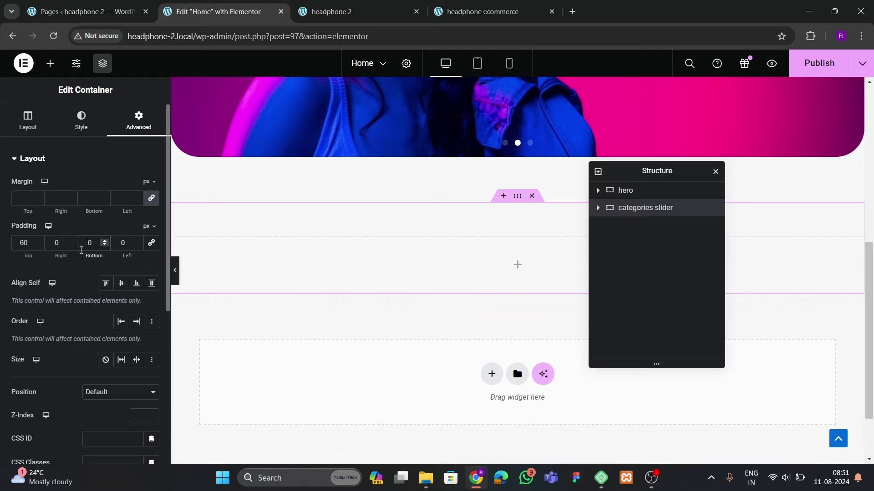
Review the reference store's category row, then bring up the widget list in the editor
left_click(483, 12)
scroll(349, 318, "up", 5)
scroll(349, 319, "down", 3)
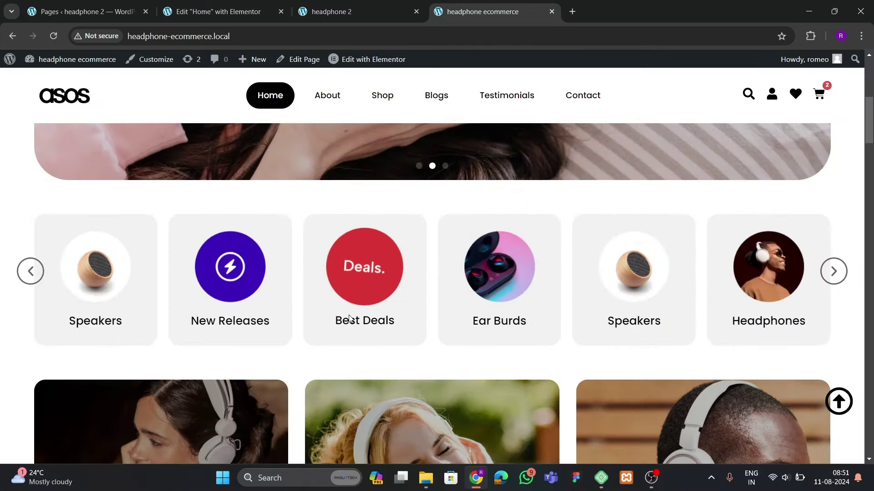
scroll(349, 318, "down", 9)
scroll(350, 321, "up", 6)
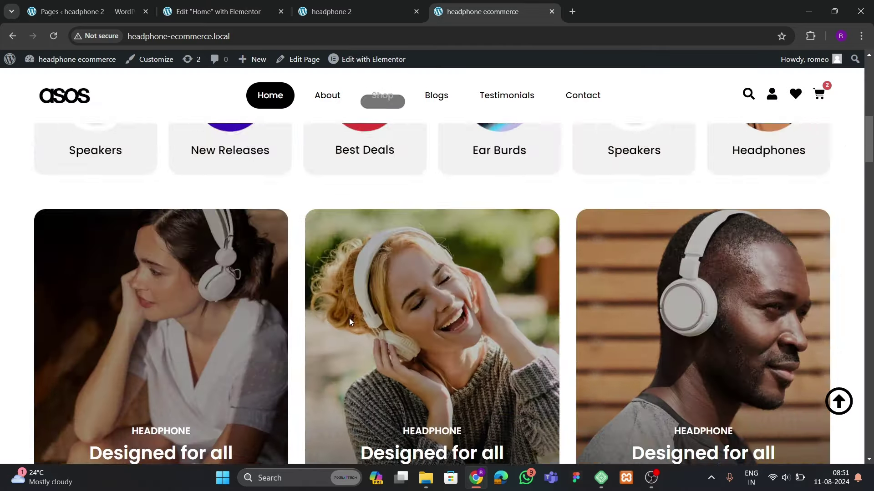
scroll(350, 321, "up", 6)
scroll(349, 321, "down", 3)
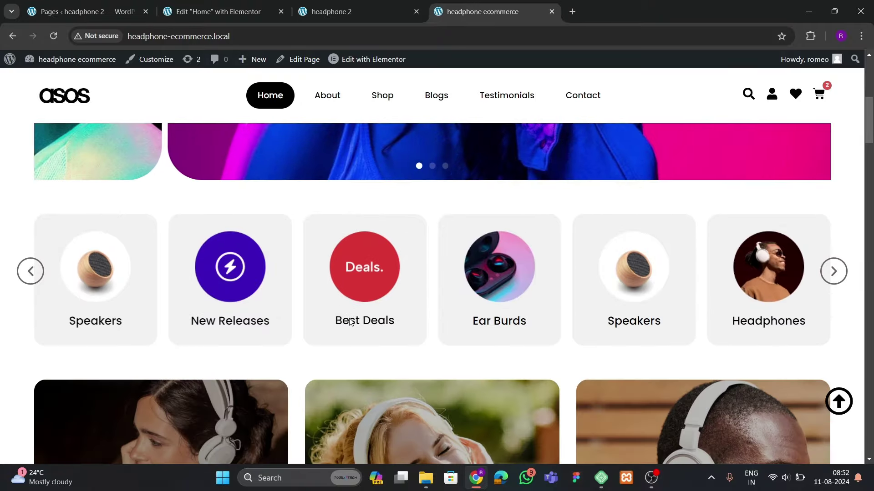
left_click(254, 8)
left_click(50, 64)
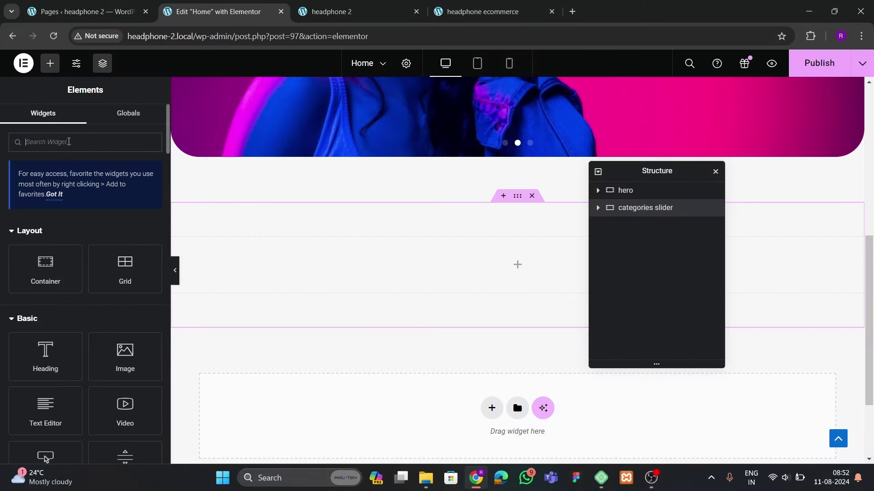
Drop a three-slide Carousel into the categories container and compare with the live store's category carousel
type("car")
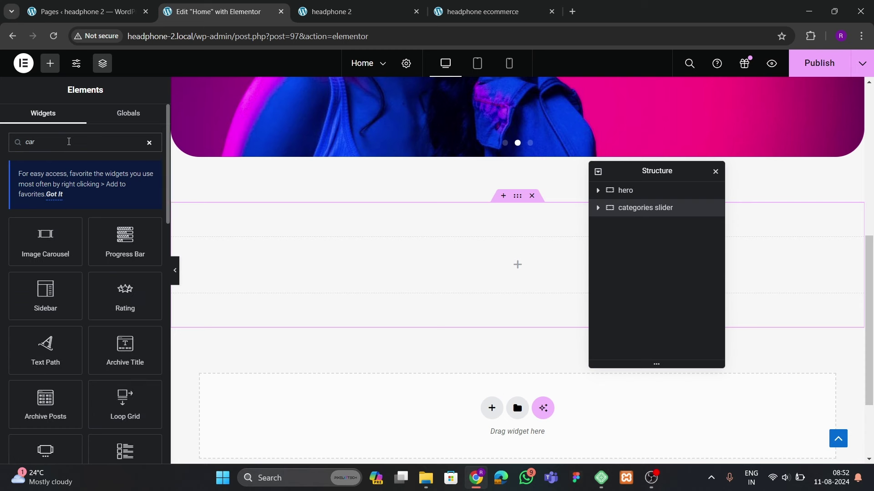
type("d")
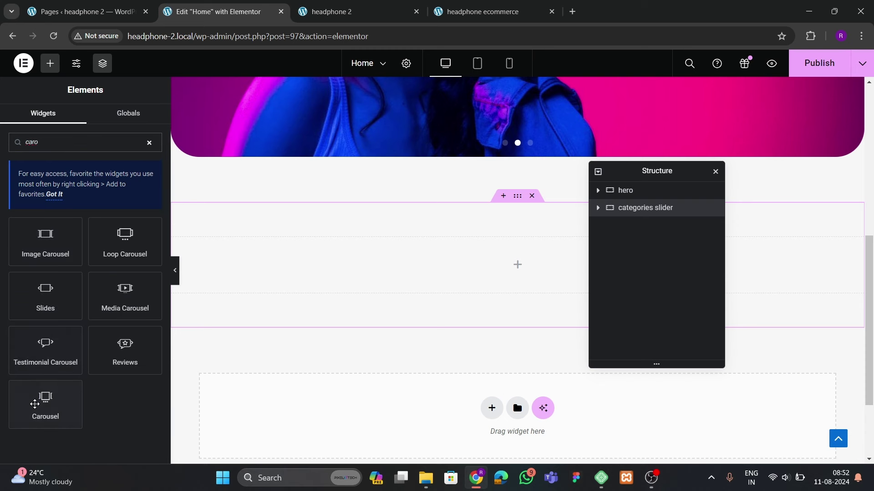
left_click_drag(46, 402, 391, 263)
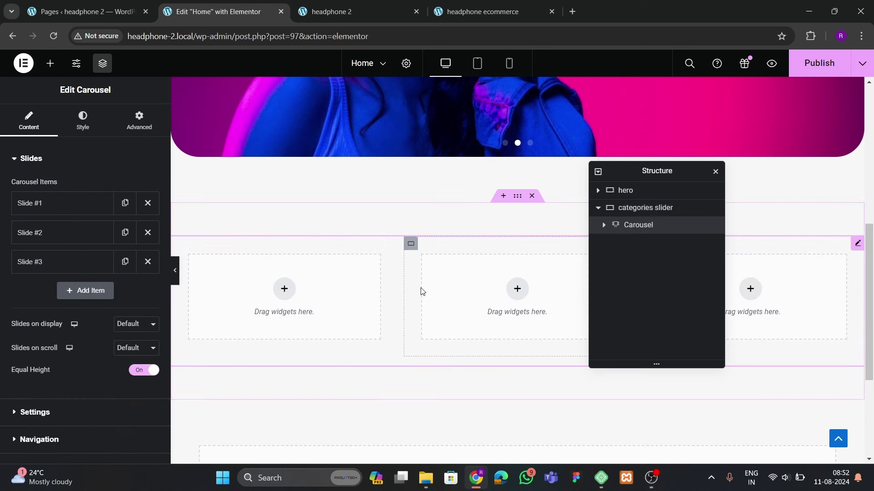
left_click(482, 11)
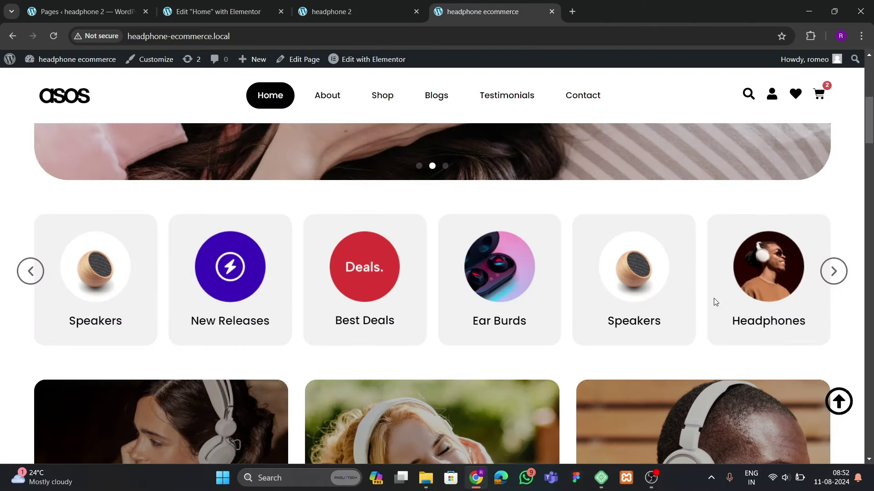
left_click(214, 11)
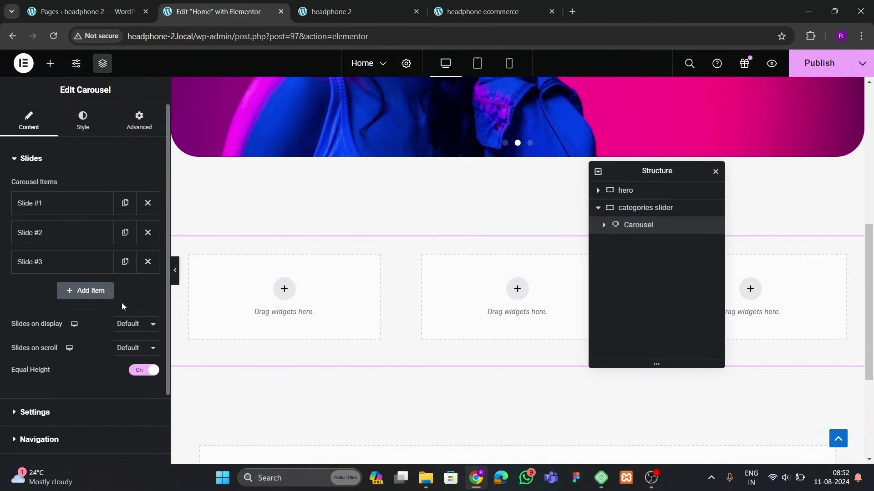
left_click(482, 11)
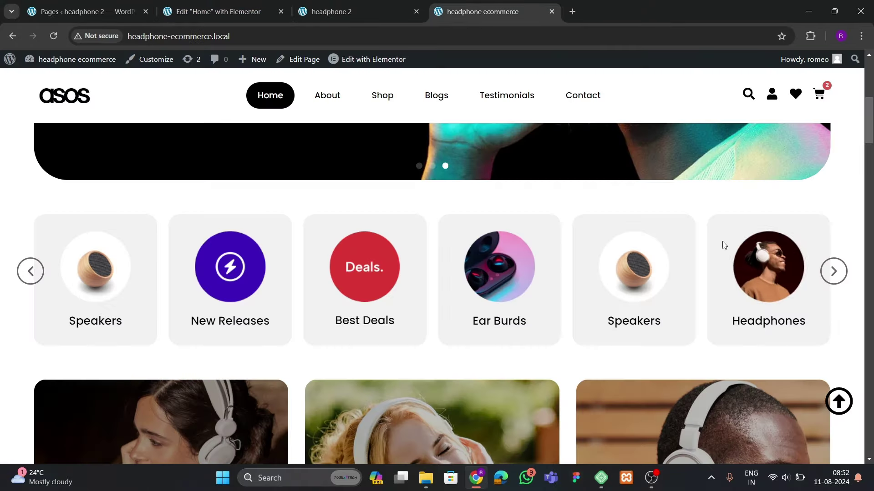
left_click(832, 272)
left_click(832, 272)
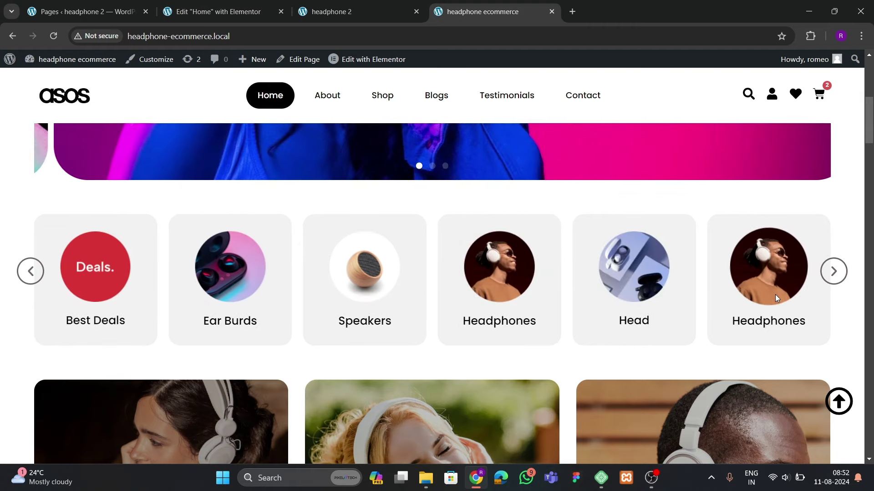
Keep slides-to-show and slides-to-scroll at default and delete Slides #3 and #2
left_click(192, 12)
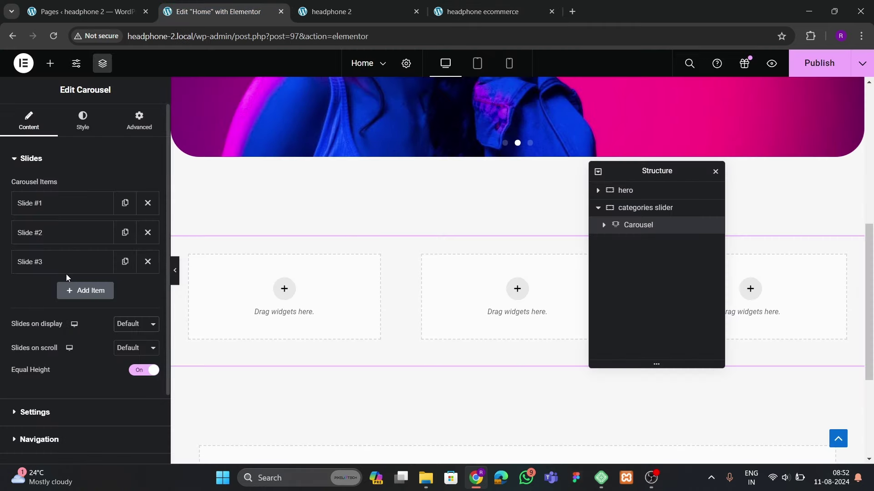
left_click(132, 329)
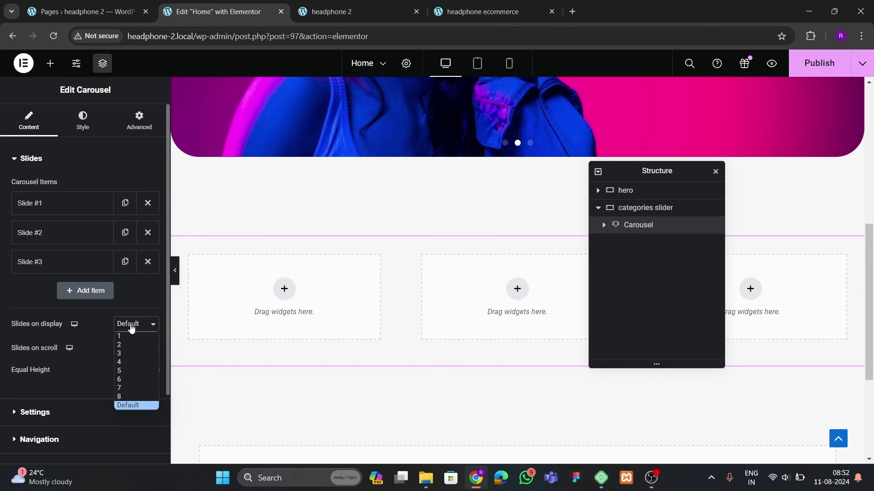
left_click(96, 375)
left_click(133, 348)
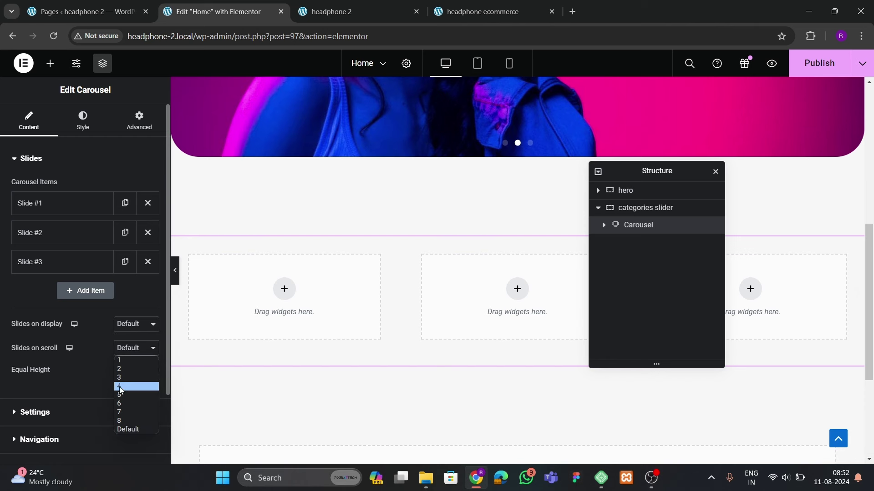
left_click(87, 378)
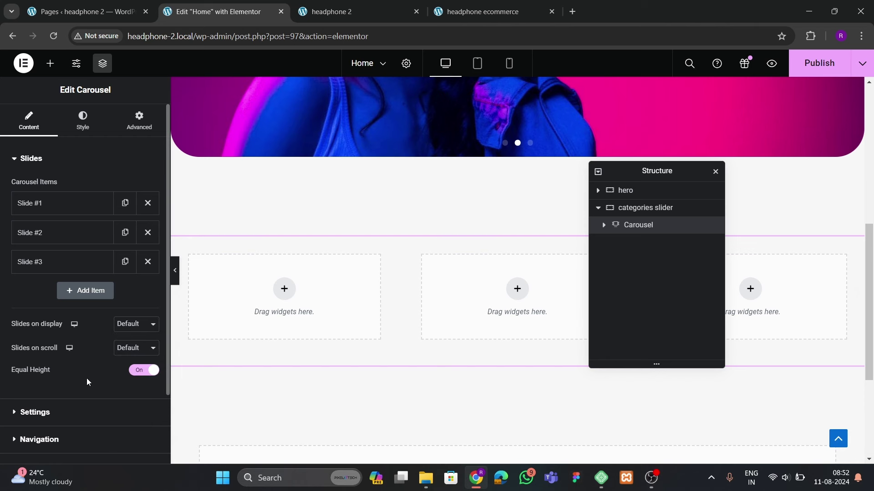
left_click(147, 262)
left_click(147, 232)
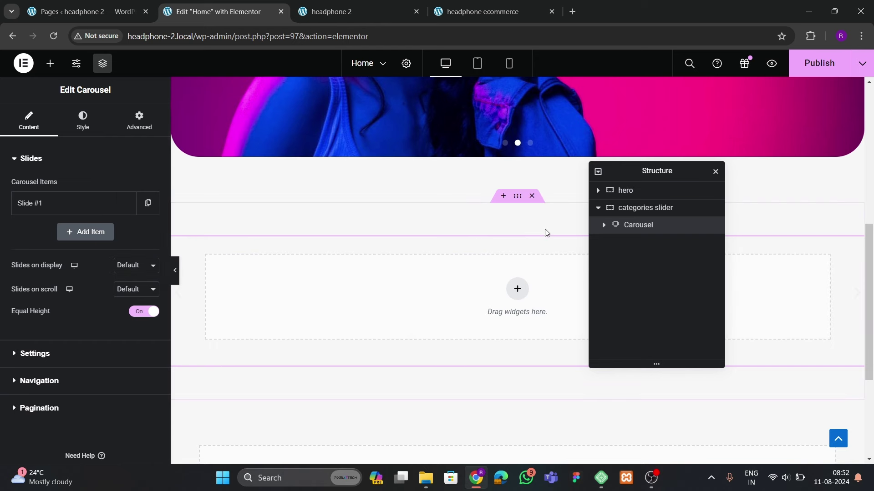
Set Slide #1's content width to Full Width
left_click(139, 121)
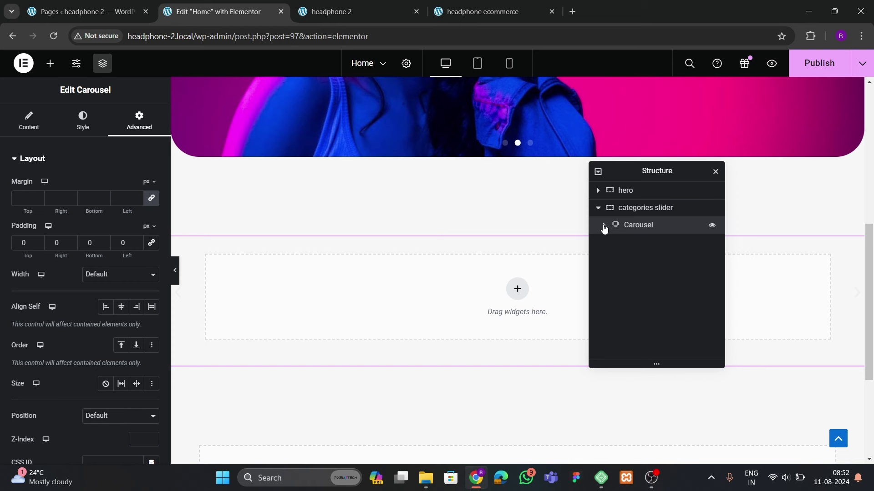
left_click(637, 242)
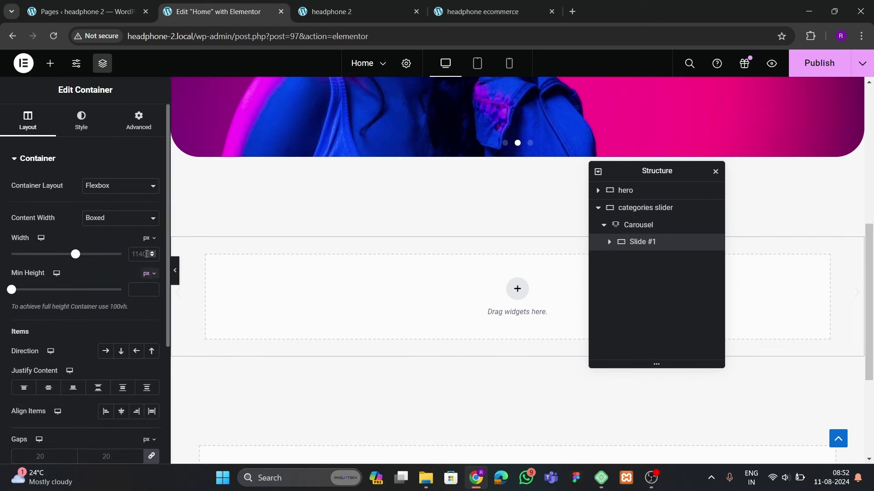
left_click(114, 240)
left_click(139, 121)
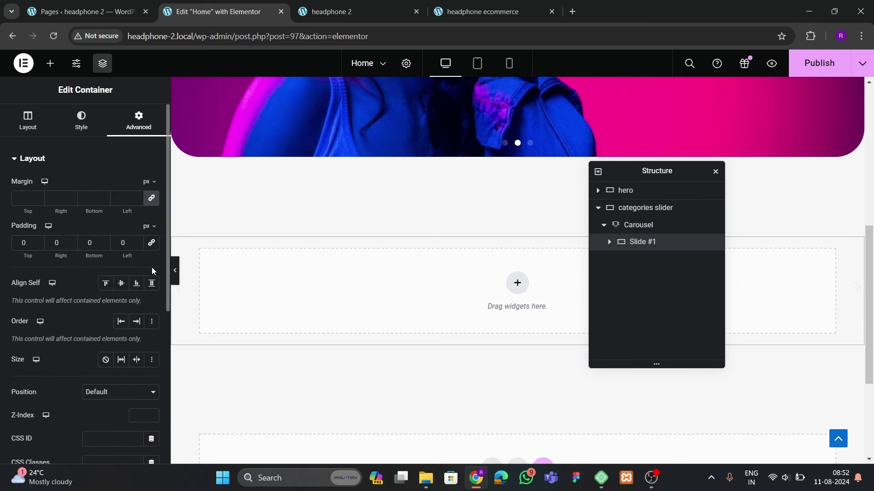
Set the categories slider section's Justify Content and Align Items to Center
left_click(643, 214)
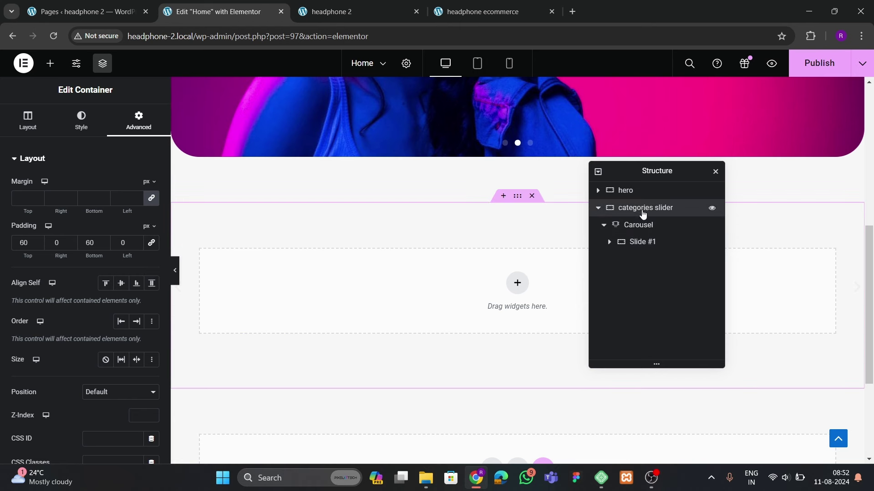
left_click(28, 121)
scroll(97, 271, "down", 1)
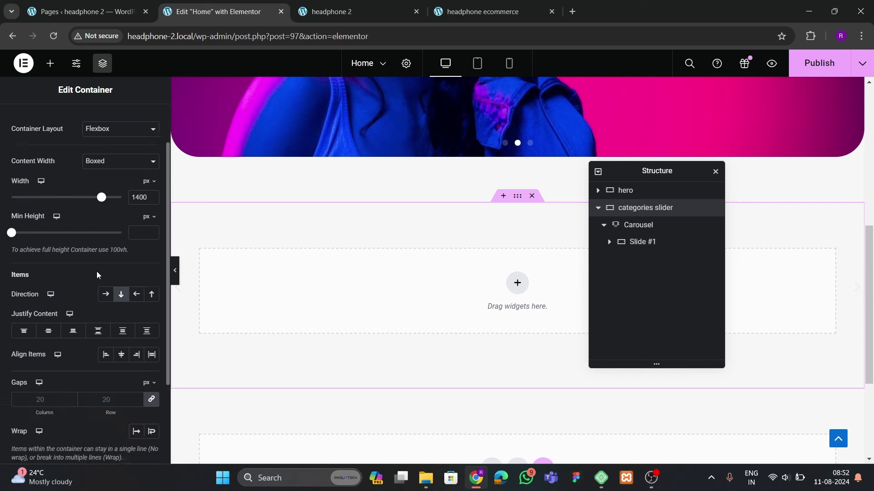
left_click(50, 332)
left_click(128, 361)
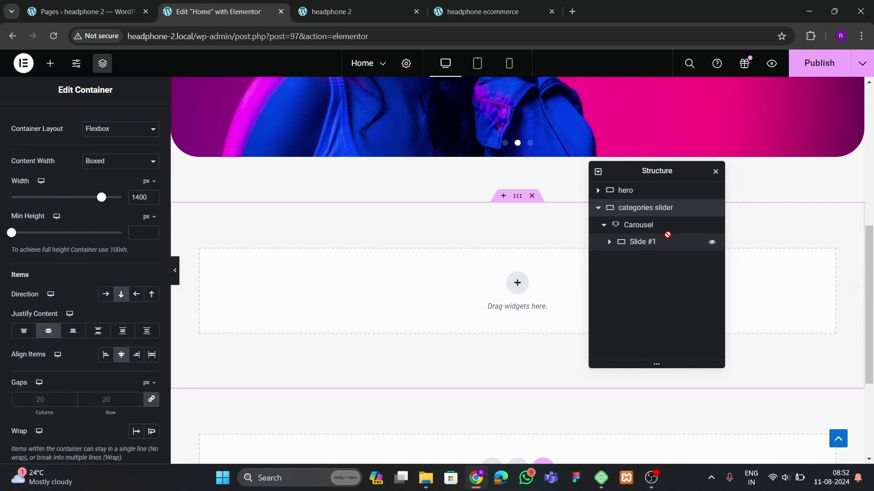
Add a container inside the slide, then delete it to leave the slide empty
left_click(644, 226)
left_click(46, 129)
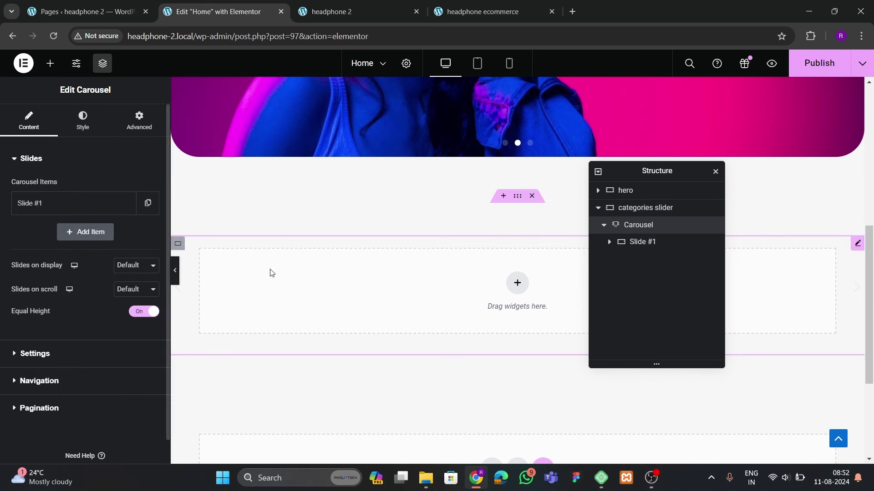
left_click(627, 242)
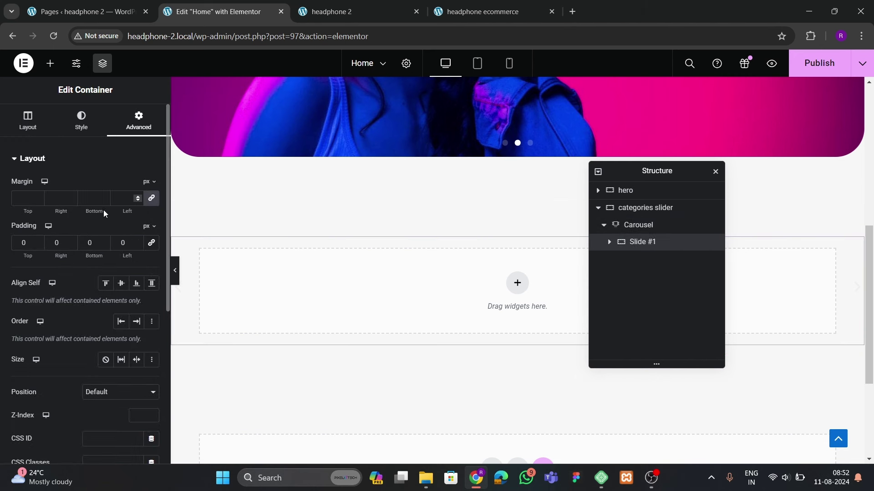
left_click(50, 63)
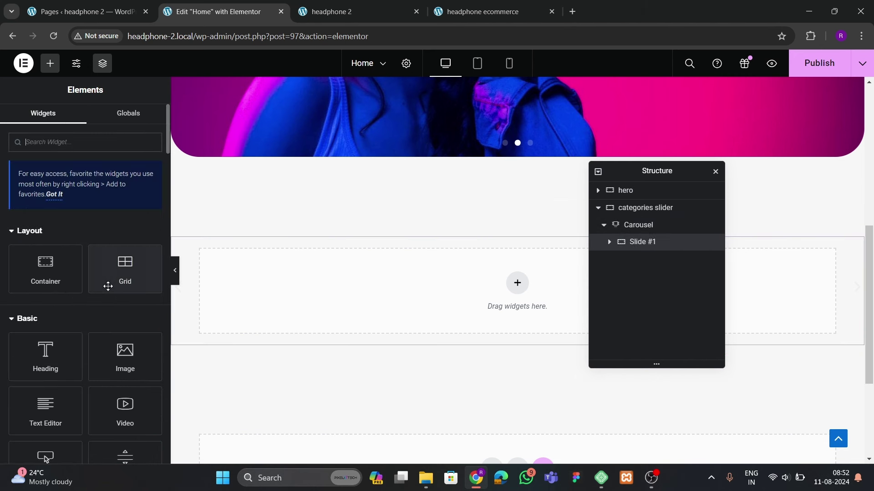
left_click(517, 283)
left_click(365, 291)
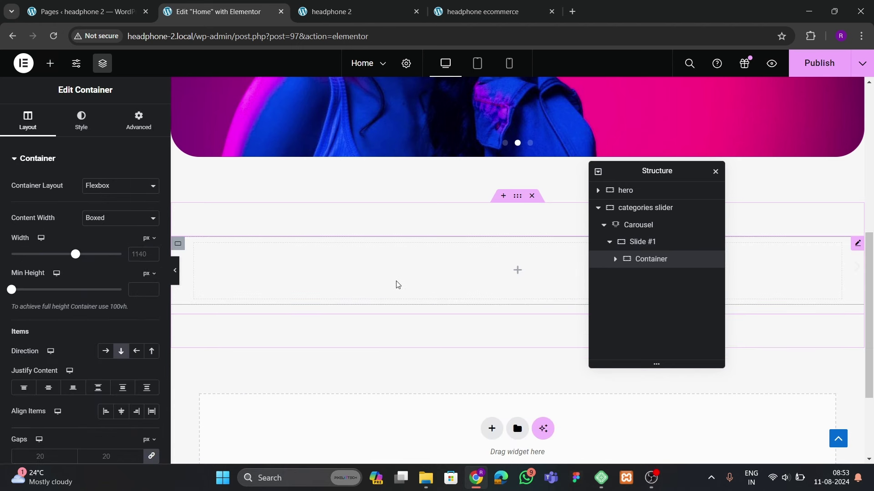
right_click(646, 264)
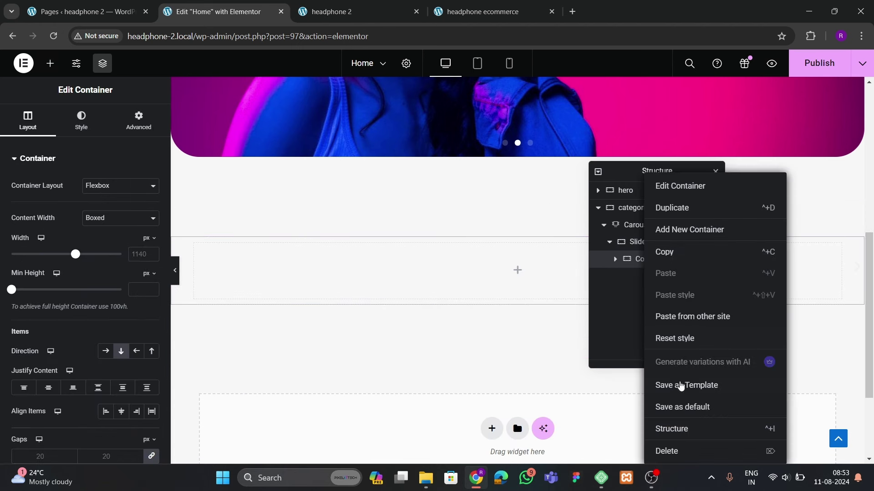
left_click(678, 452)
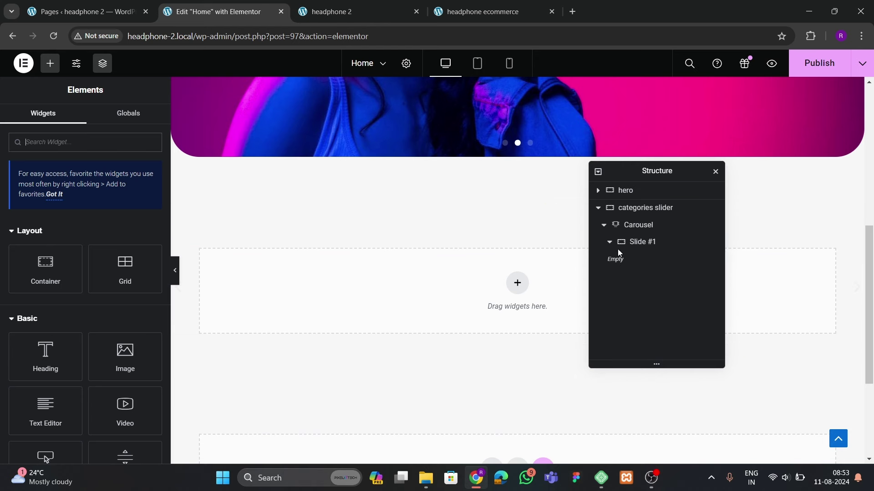
left_click(636, 241)
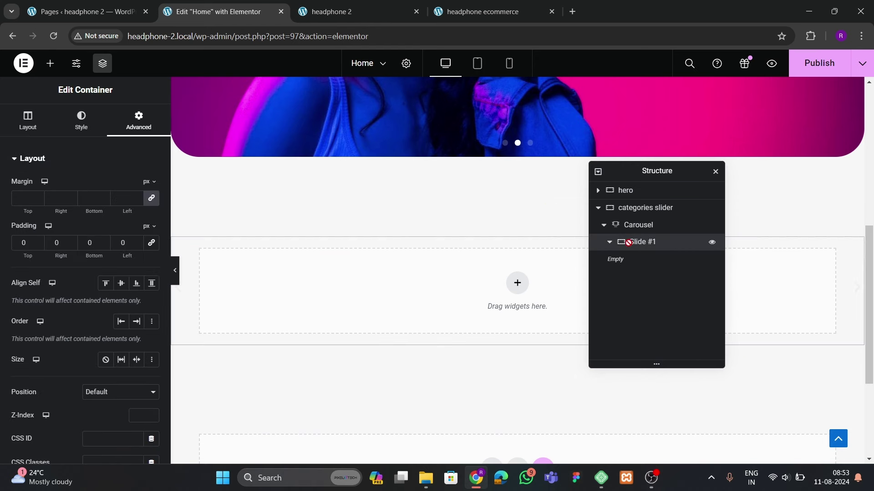
Bring up the widget list and recheck the live store's category carousel
left_click(50, 64)
scroll(58, 254, "down", 3)
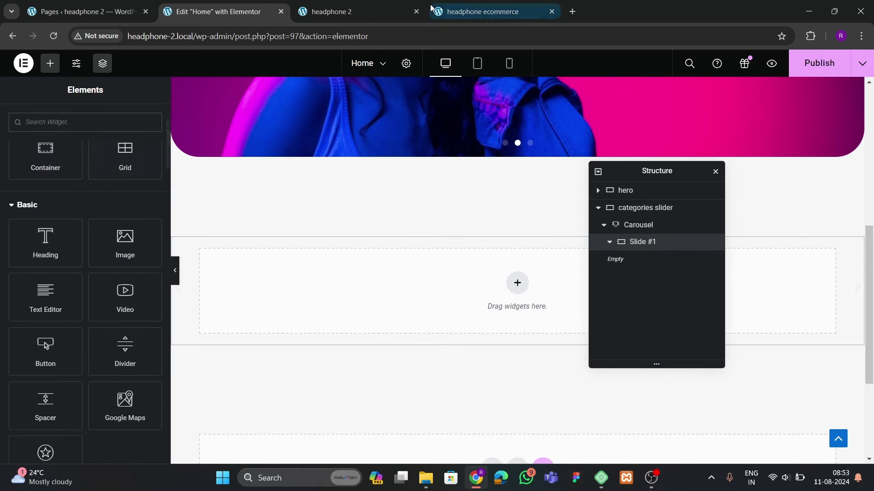
left_click(366, 6)
left_click(482, 13)
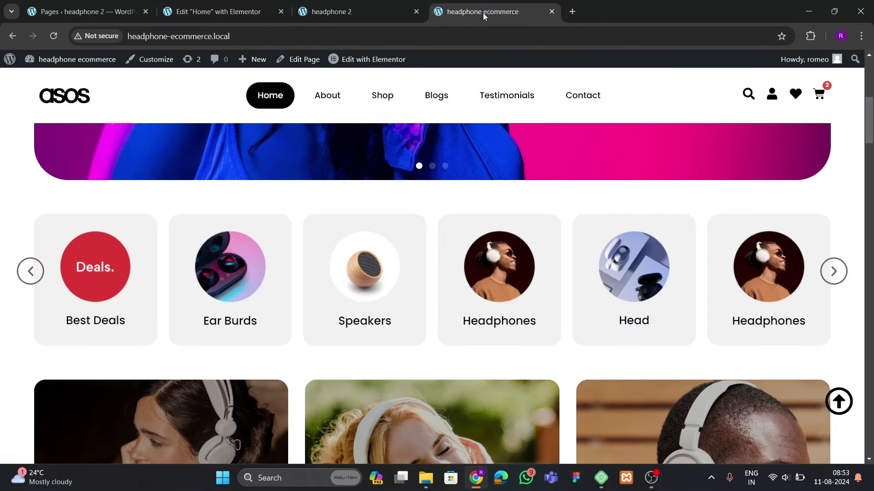
left_click(217, 18)
Place an Image widget in the slide showing the purple lightning-bolt icon
left_click_drag(125, 238, 354, 301)
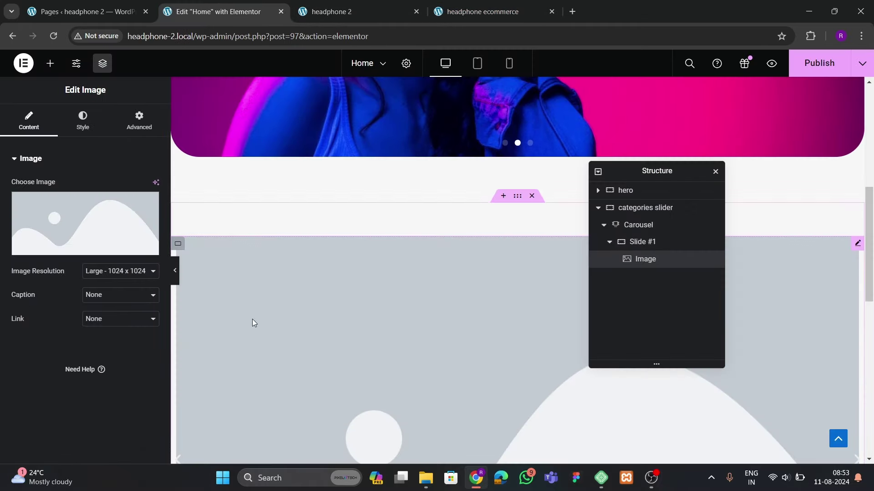
left_click(135, 218)
left_click(651, 216)
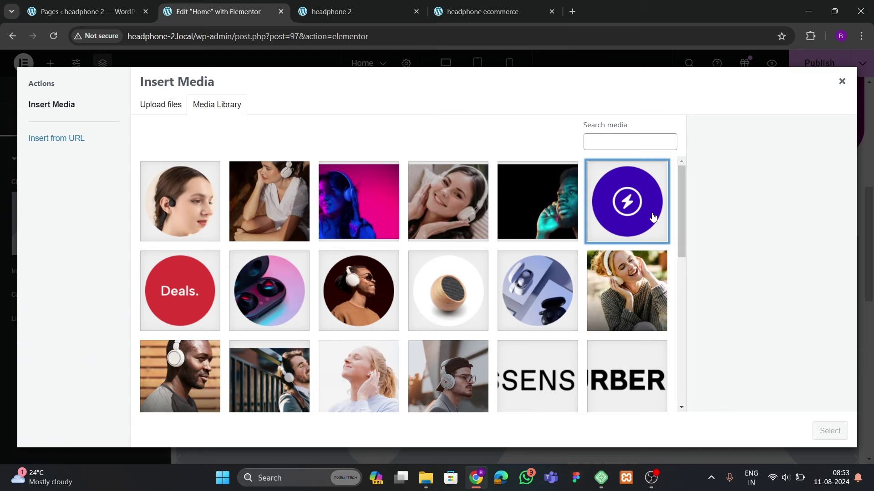
left_click(829, 431)
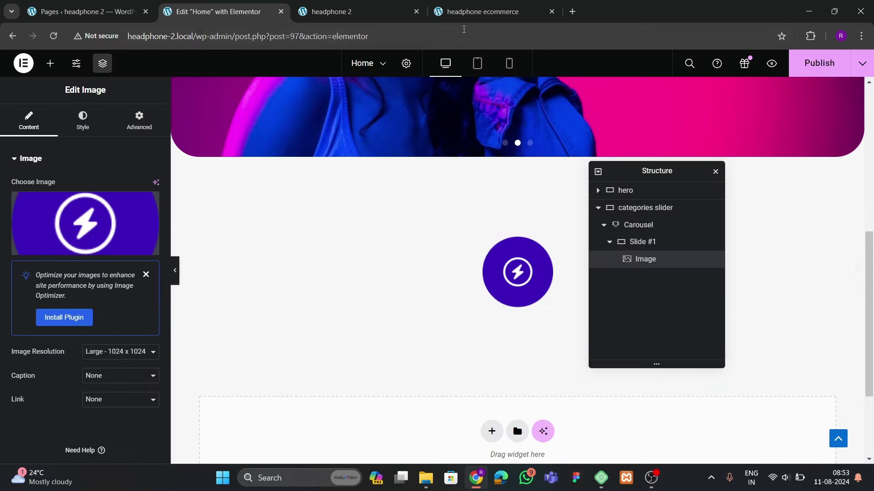
left_click(468, 14)
left_click(214, 11)
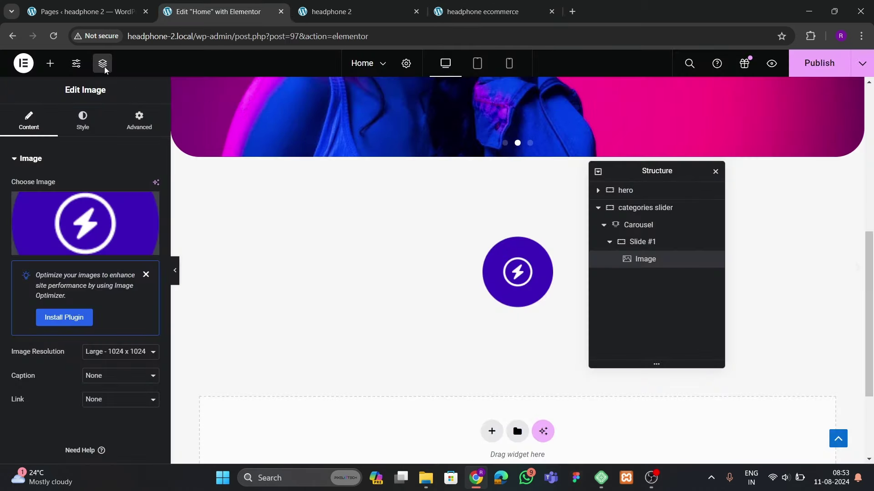
Add a Heading below the image reading 'Best Deals'
left_click(50, 63)
left_click_drag(51, 307, 521, 248)
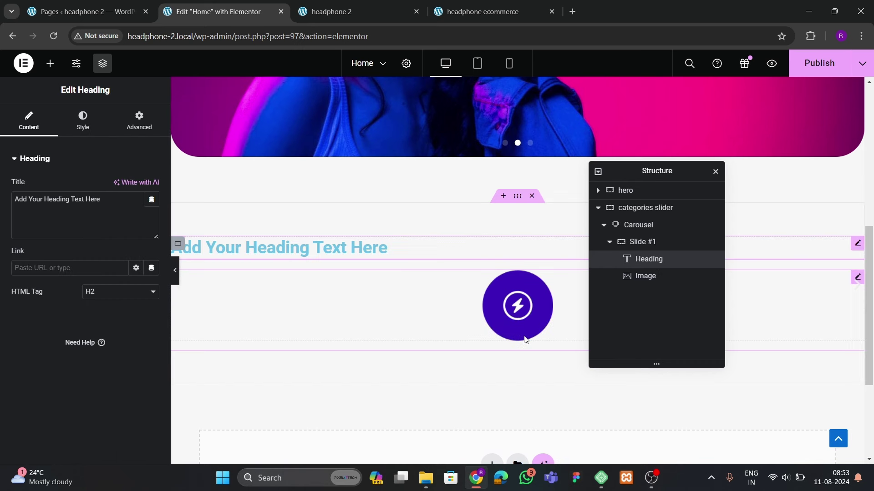
left_click_drag(642, 271, 652, 285)
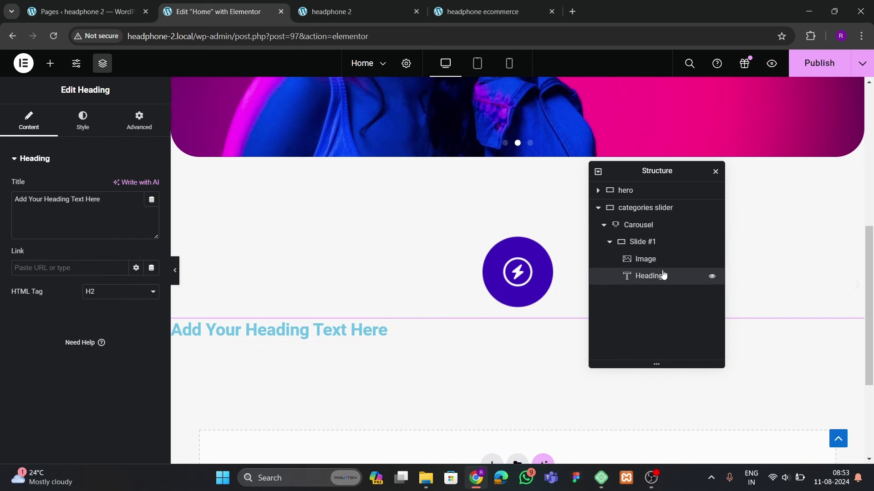
left_click_drag(102, 200, 1, 208)
type("Best Deals")
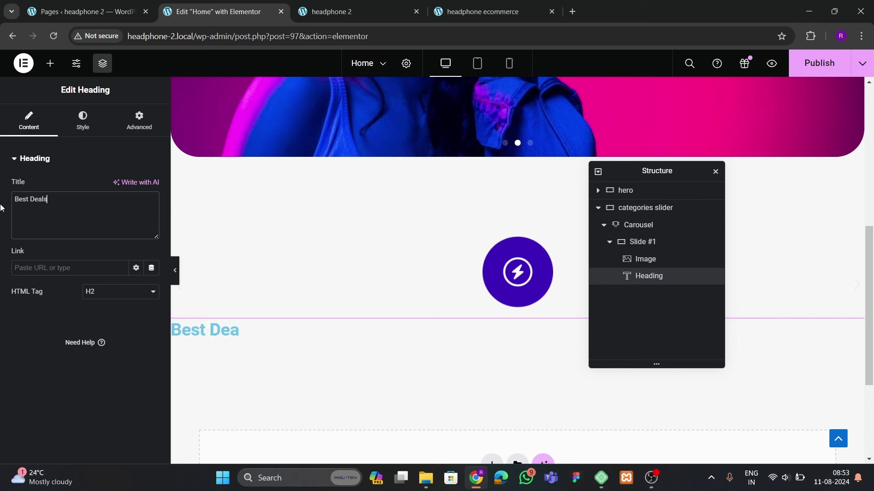
Make the heading text colour black
left_click(82, 130)
left_click(151, 209)
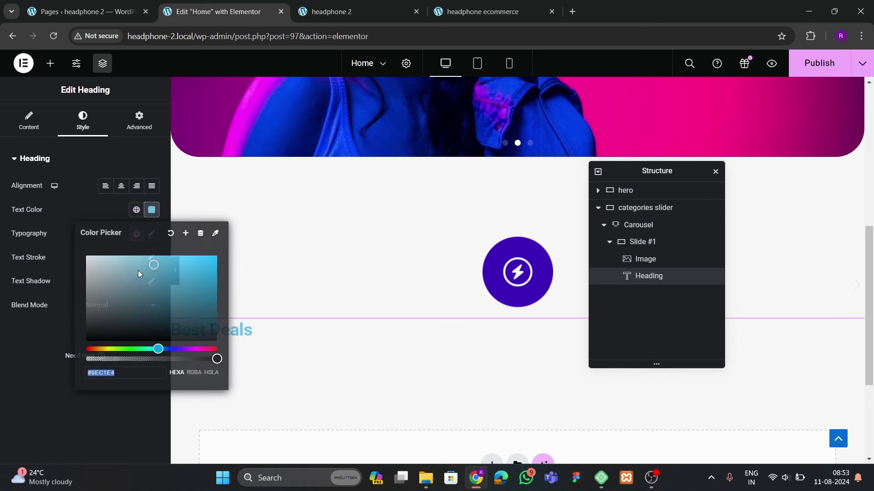
left_click_drag(138, 270, 70, 365)
left_click(70, 365)
Set the heading typography to Poppins, weight 500 (Medium), size 20
left_click(151, 234)
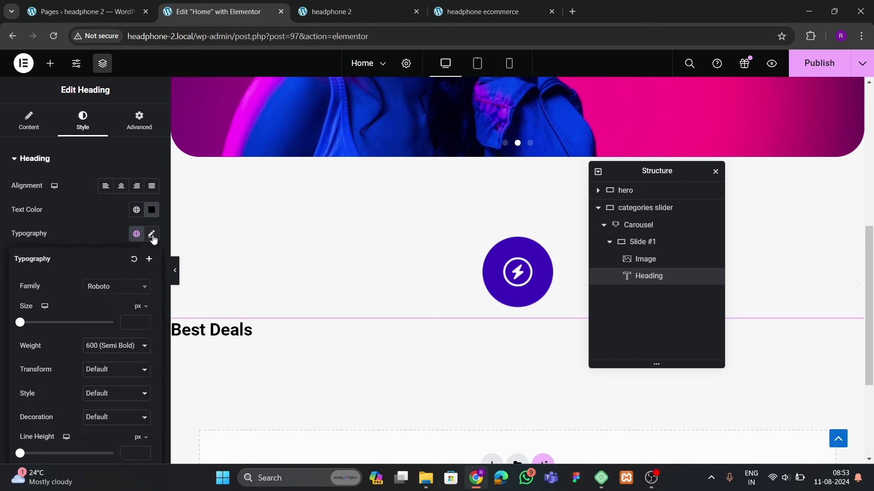
left_click(114, 286)
type("poppins")
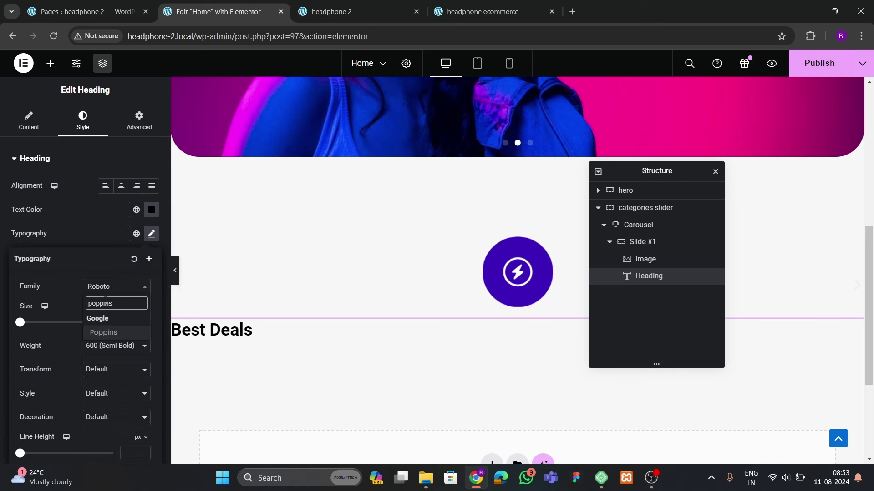
key("Return")
left_click(116, 347)
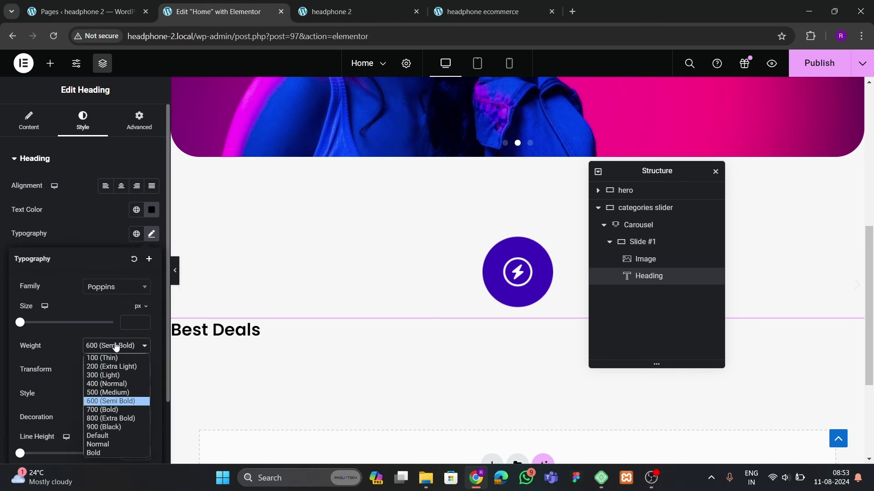
left_click(106, 393)
left_click(145, 321)
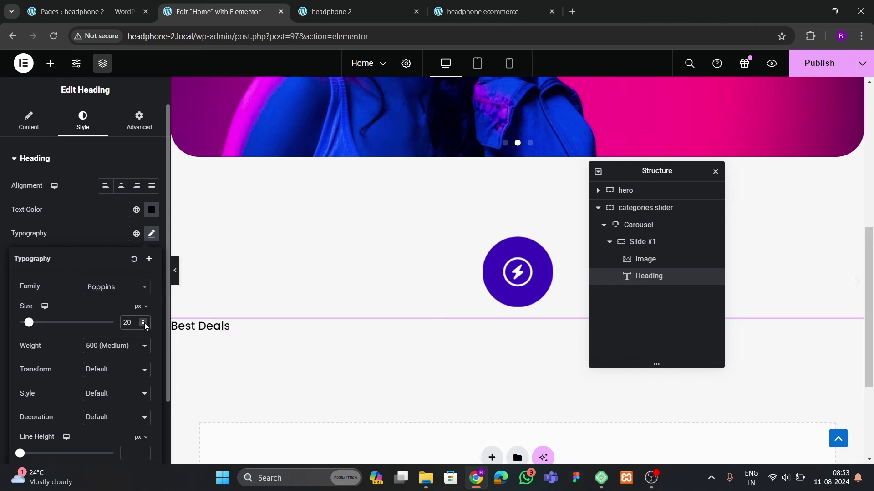
Set Slide #1 to column direction with Justify Content and Align Items centered
left_click(649, 241)
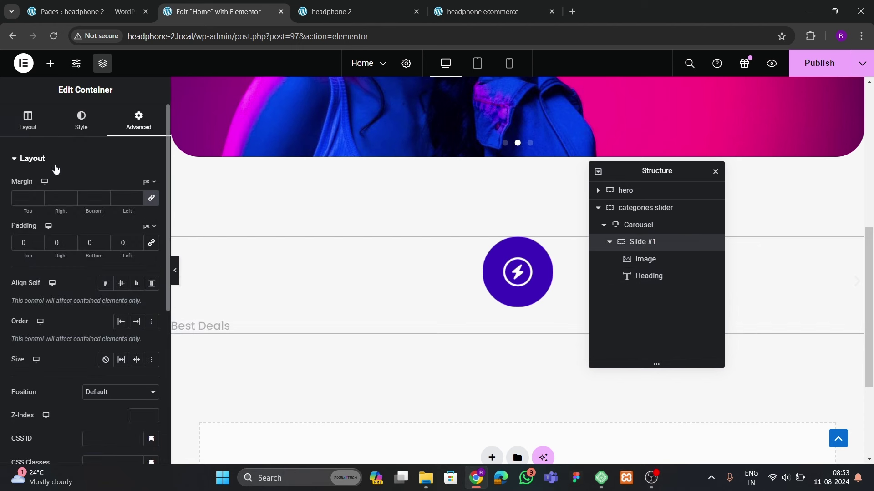
left_click(121, 351)
left_click(49, 388)
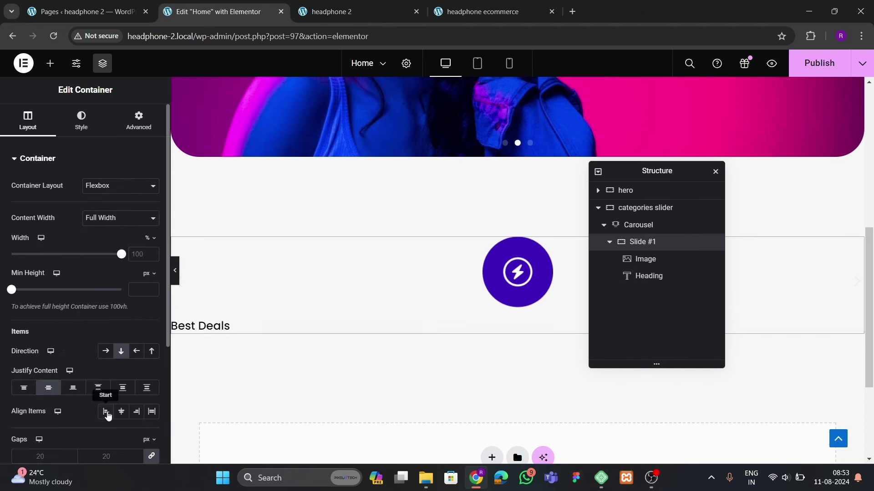
left_click(121, 411)
Set the 'Best Deals' heading font size to 22 px
left_click(531, 326)
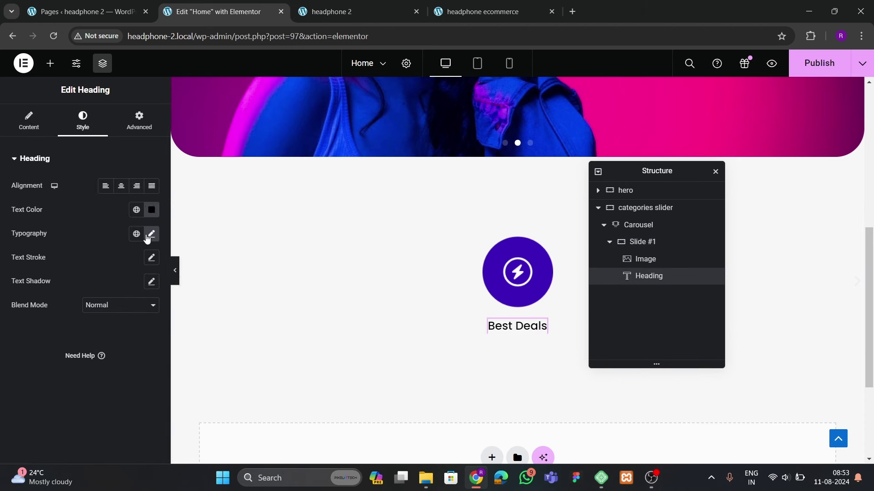
left_click(151, 235)
left_click(143, 324)
left_click(144, 320)
left_click(144, 319)
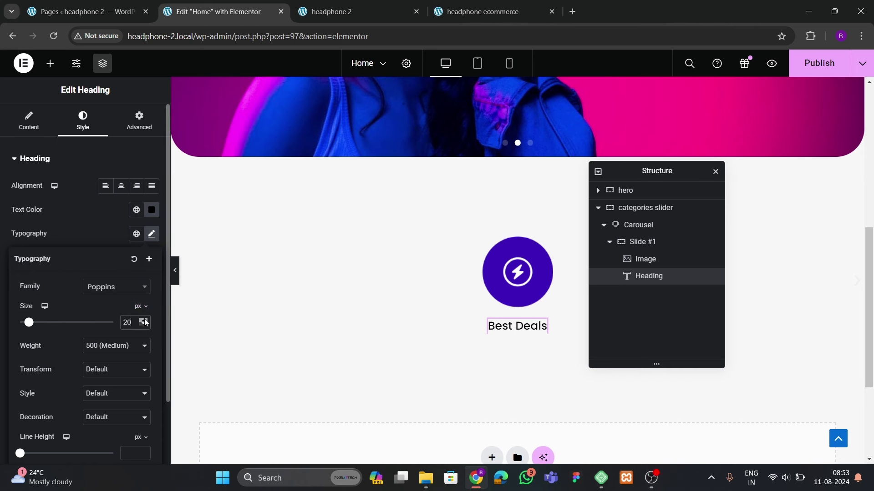
left_click(145, 320)
left_click(144, 320)
left_click(145, 320)
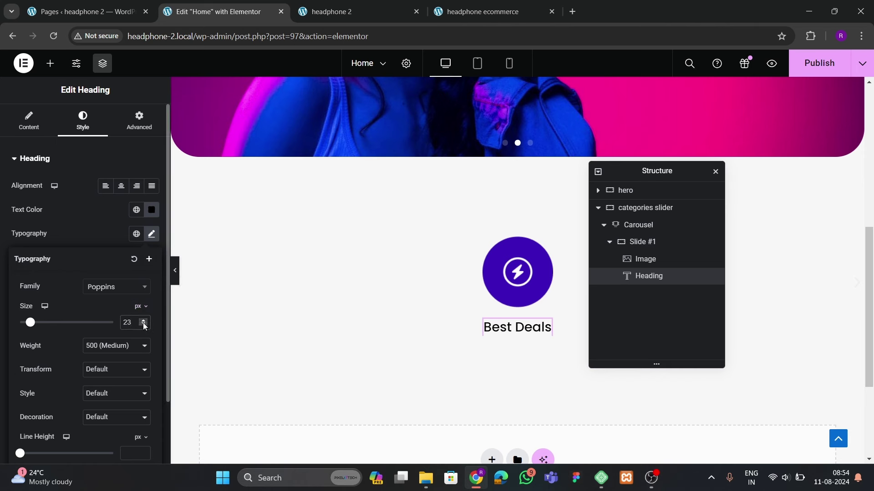
left_click(144, 326)
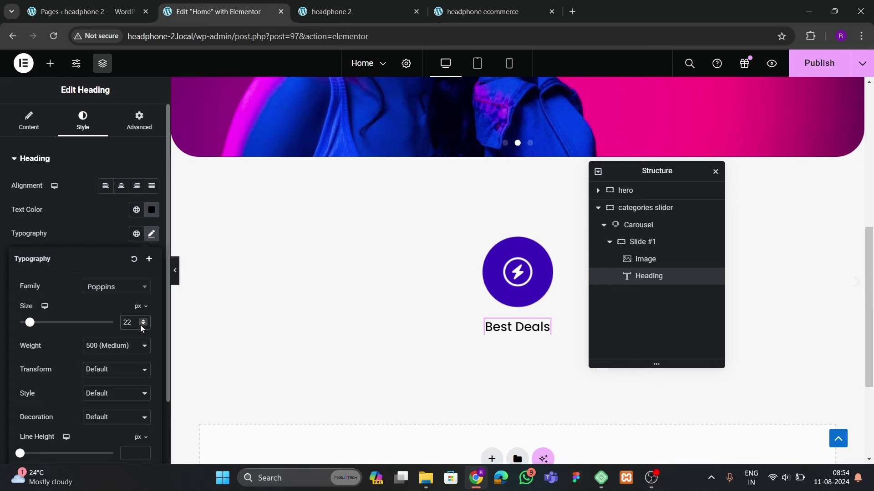
Select the lightning-bolt image and compare with the live site's categories carousel
left_click(517, 272)
left_click(459, 4)
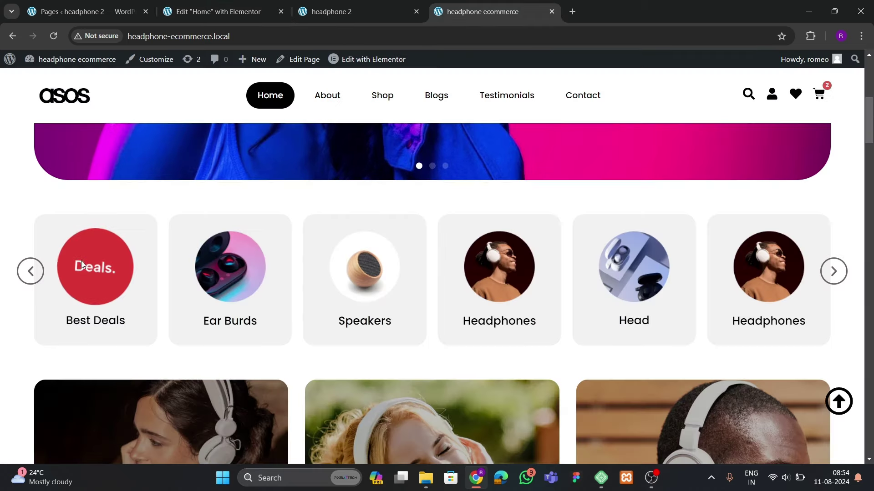
left_click(226, 17)
left_click(449, 15)
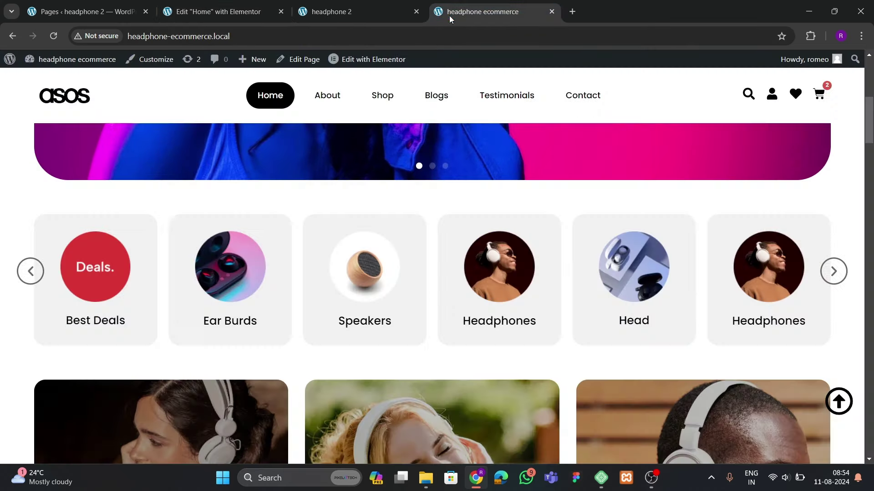
left_click(195, 14)
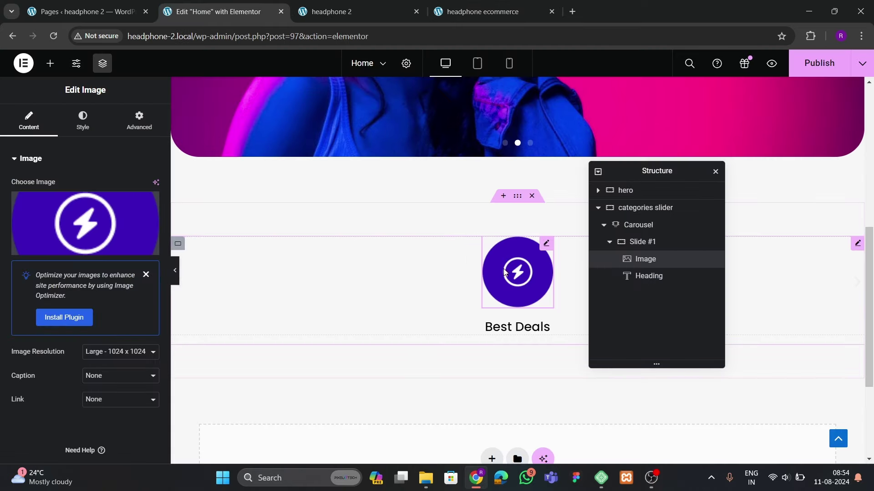
Choose Grow Rotate as the image's hover animation in its Hover style settings
left_click(82, 136)
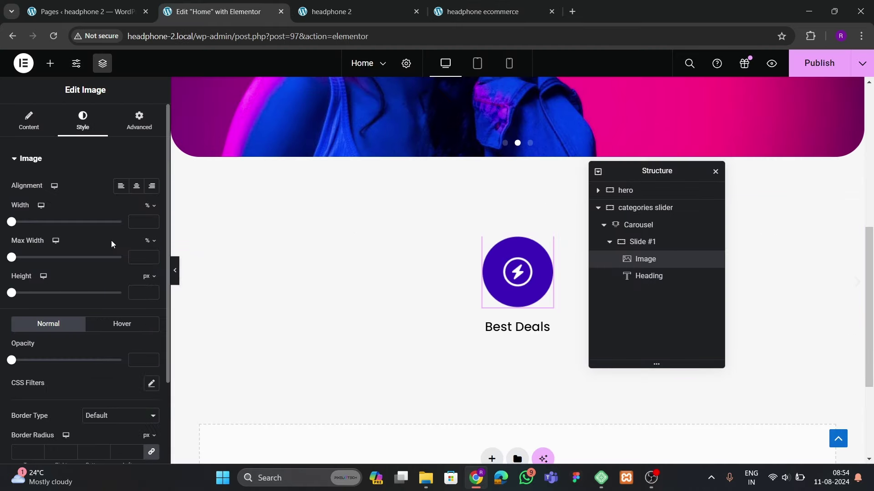
scroll(97, 239, "down", 2)
left_click(120, 220)
scroll(37, 296, "down", 2)
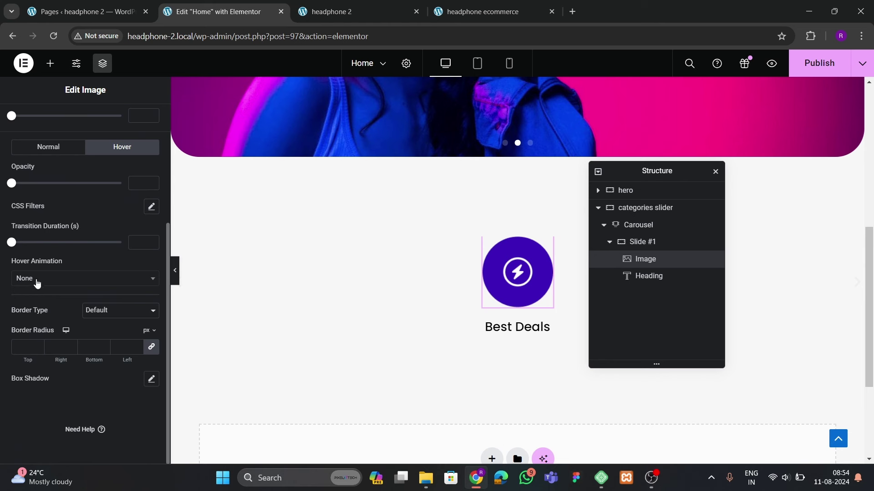
left_click(36, 279)
type("rotat4")
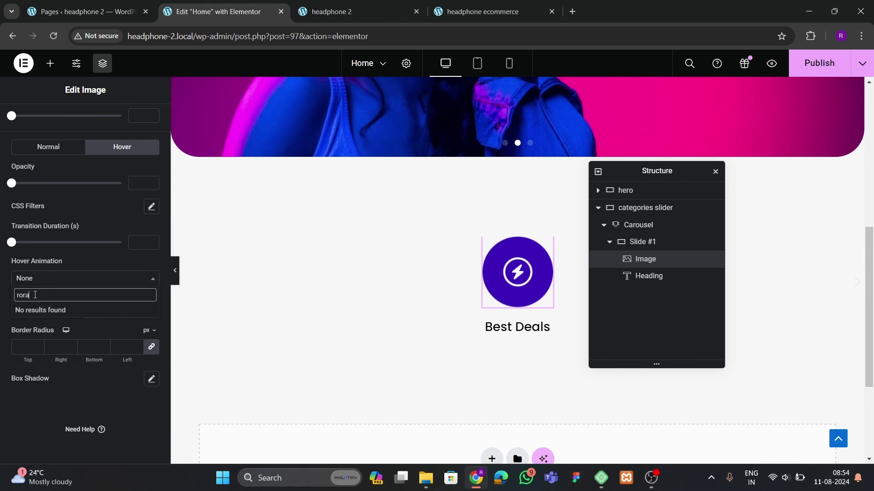
key("BackSpace")
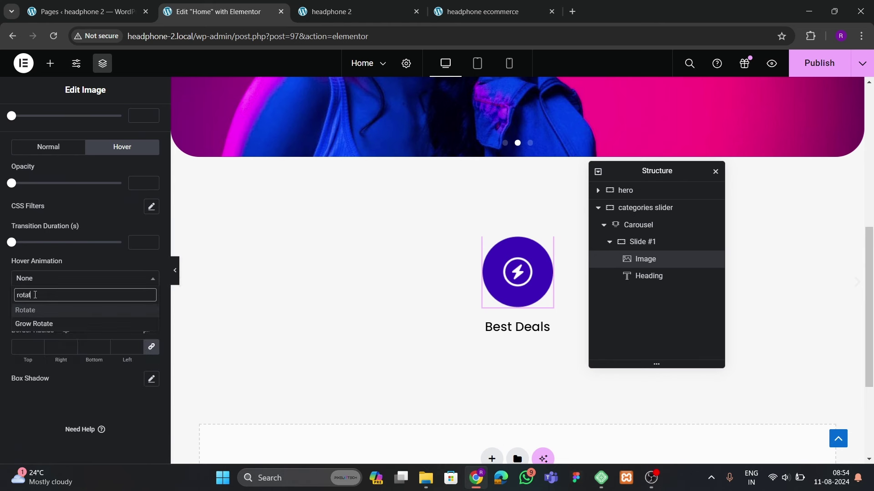
left_click(34, 324)
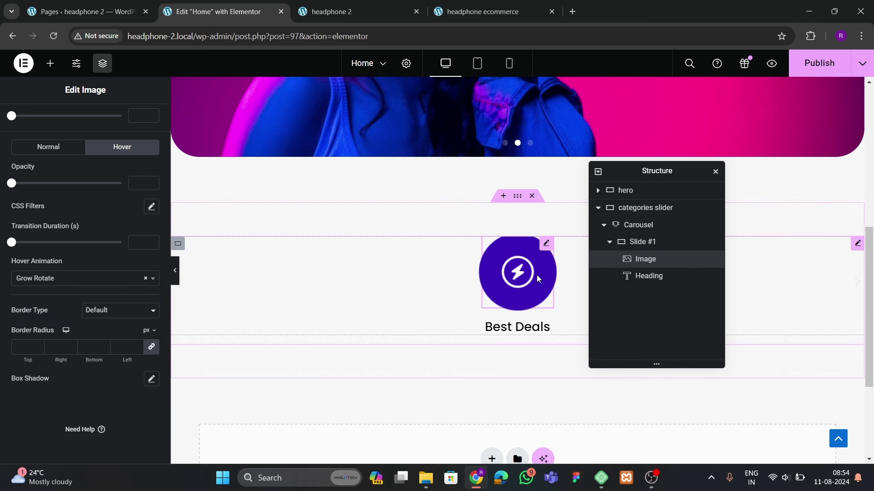
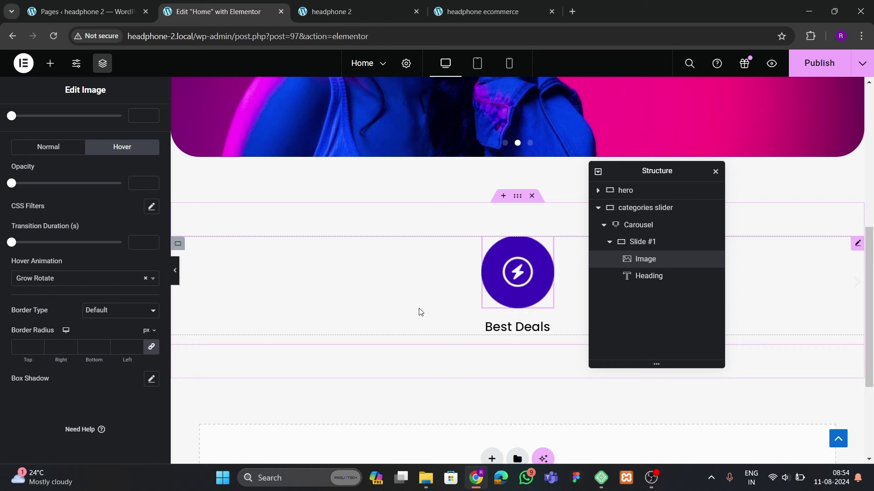
Select Slide #1 and give it 30 px padding all round
left_click(643, 242)
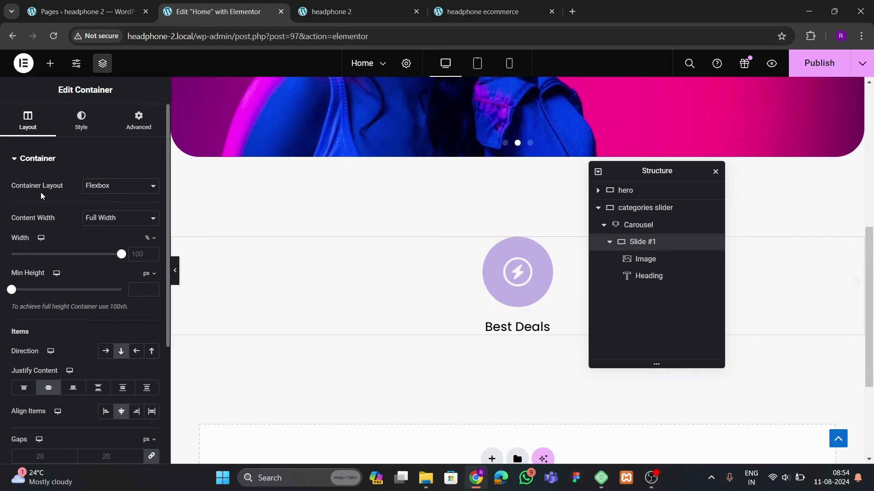
left_click(139, 119)
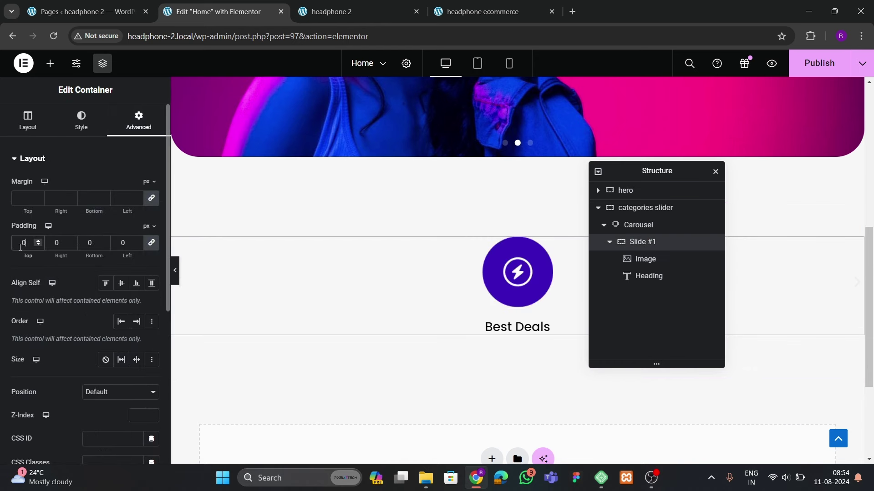
type("3")
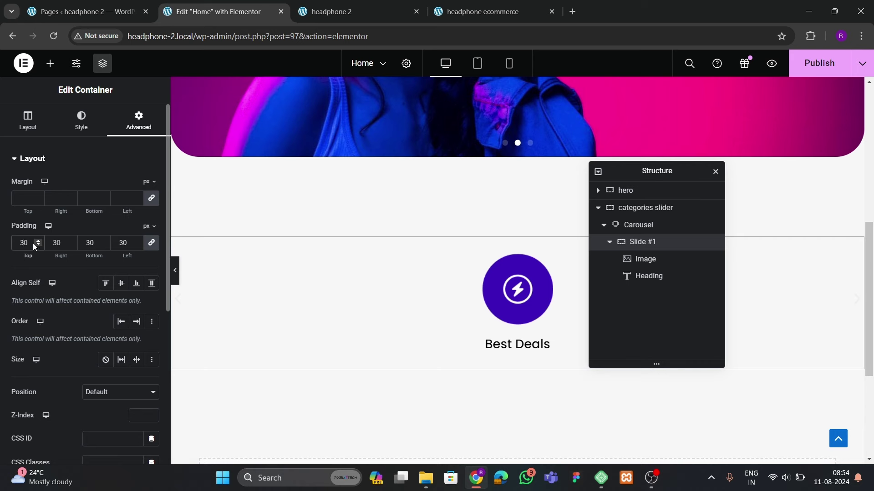
Give the slide a classic light grey #E6E6E6 background
left_click(81, 121)
left_click(106, 209)
left_click(152, 233)
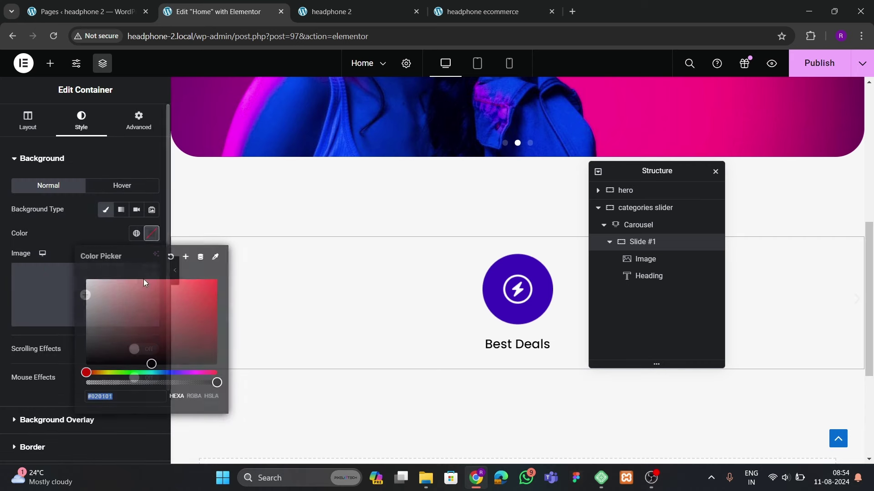
left_click_drag(105, 287, 74, 288)
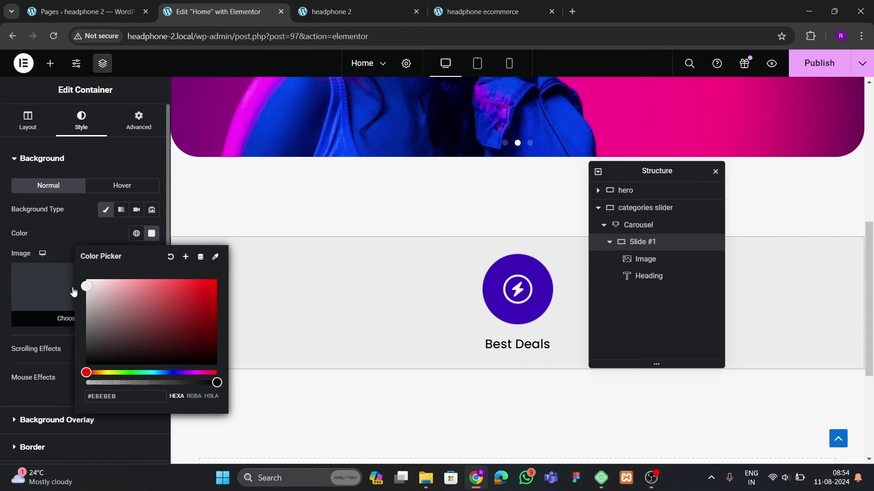
left_click_drag(74, 292, 75, 269)
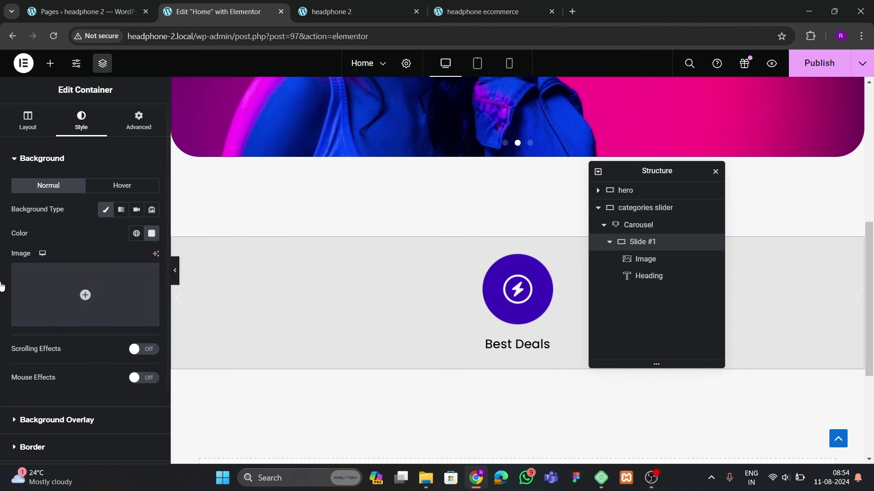
Round the slide's corners with a 50 px border radius
scroll(54, 313, "down", 2)
left_click(47, 354)
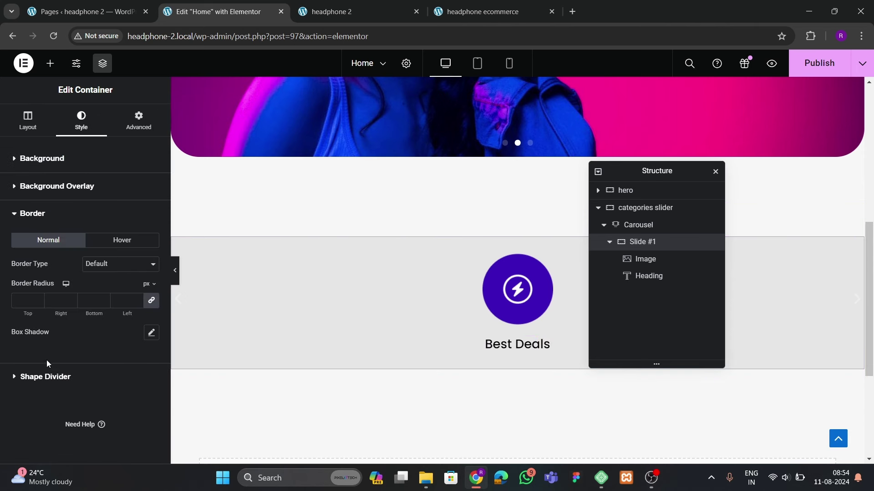
left_click(21, 300)
type("50")
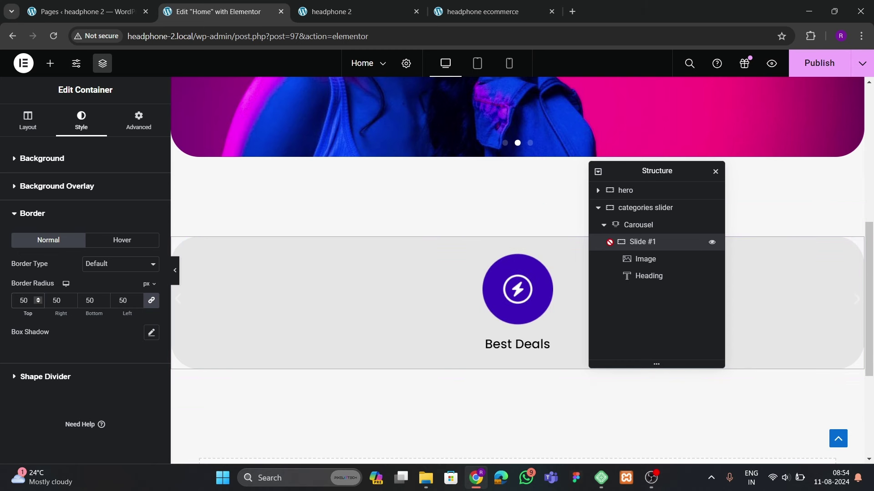
left_click(637, 227)
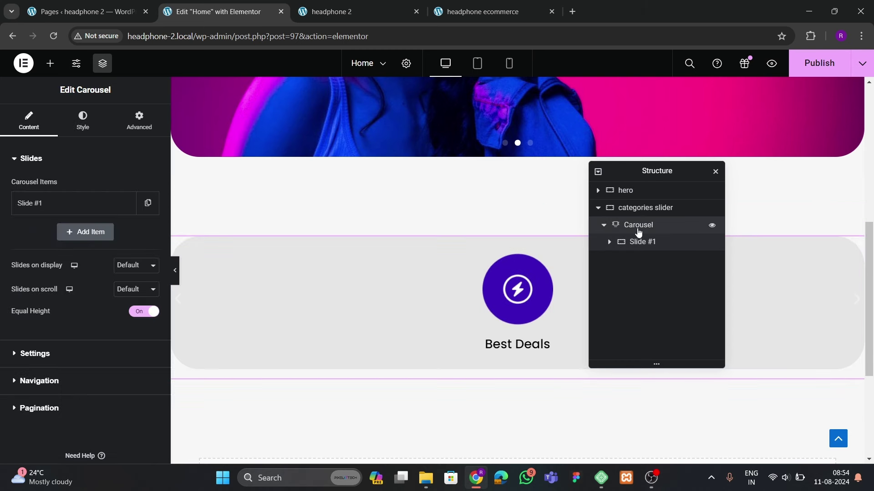
Duplicate Slide #1 until the carousel holds eight slides
left_click(148, 212)
left_click(125, 233)
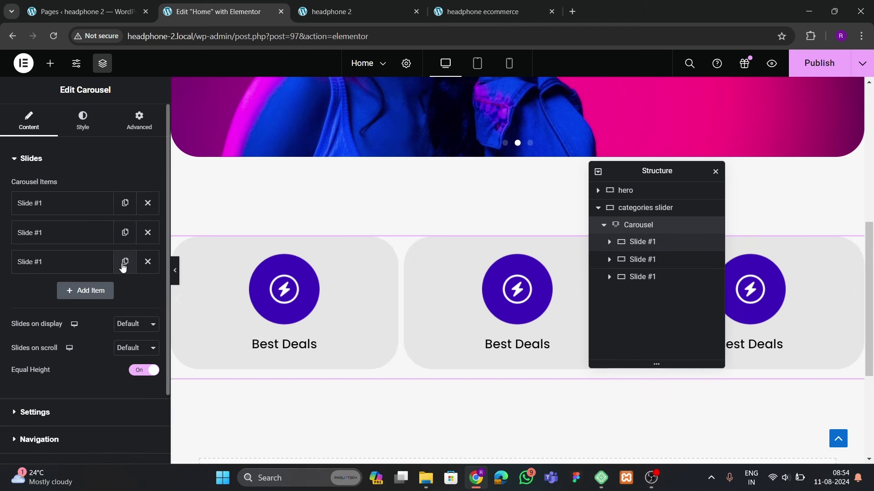
left_click(125, 263)
left_click(124, 292)
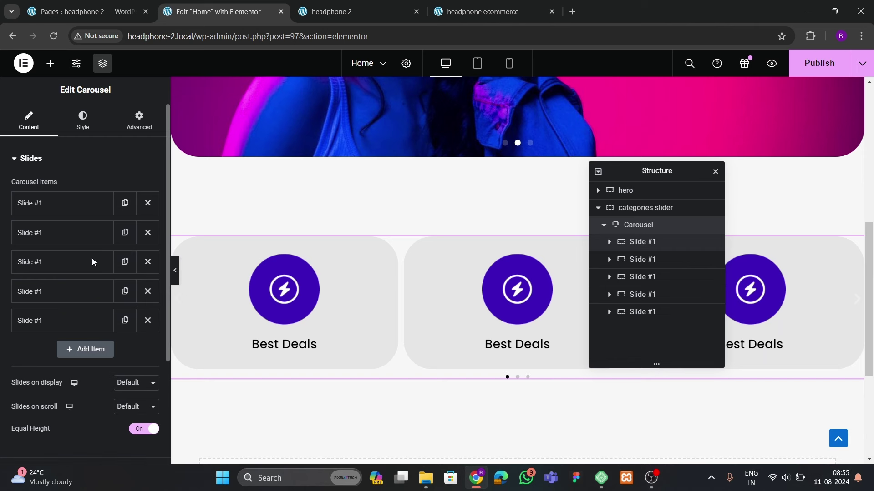
scroll(62, 301, "down", 1)
left_click(126, 265)
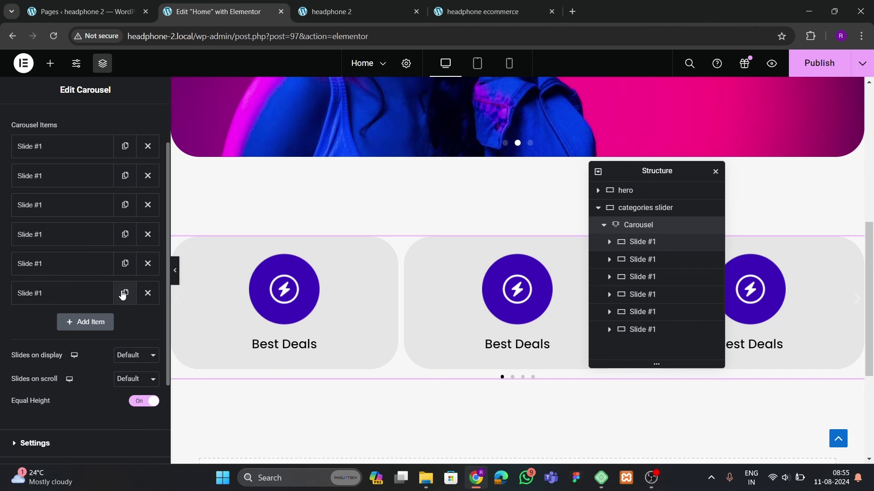
left_click(123, 293)
left_click(122, 323)
scroll(98, 321, "down", 2)
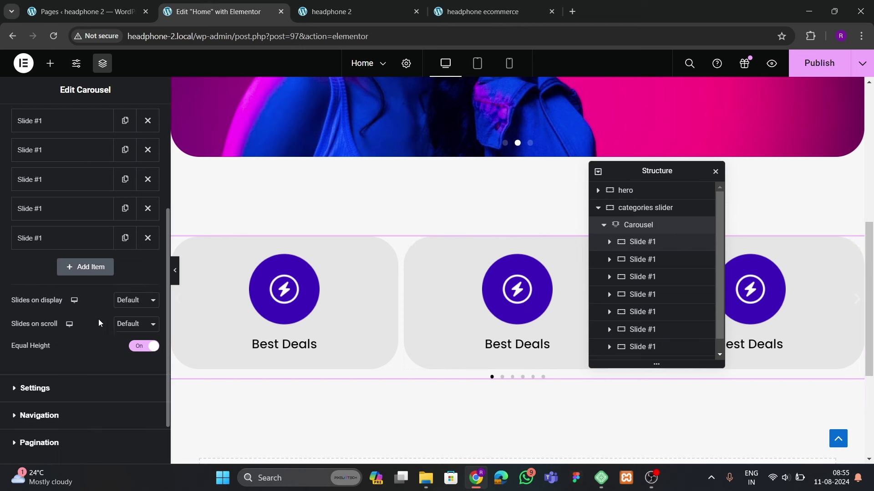
Show six slides at once and scroll two at a time, checking the live site
left_click(133, 303)
left_click(124, 347)
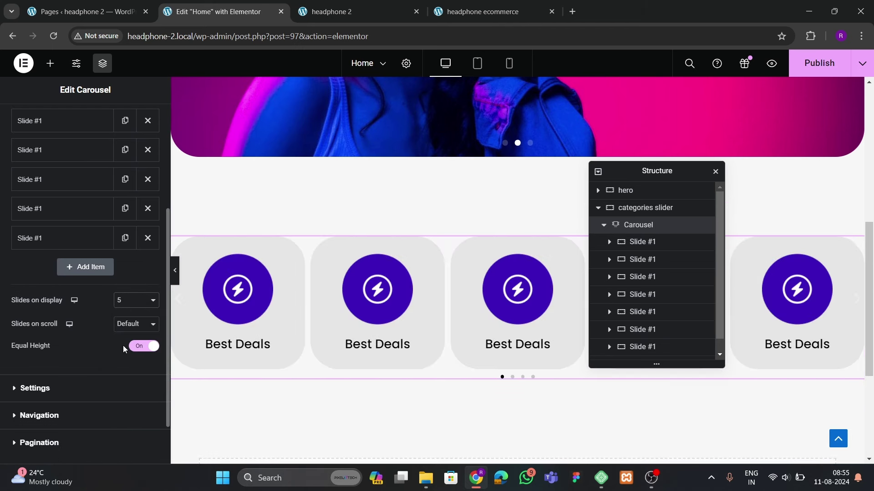
left_click(460, 16)
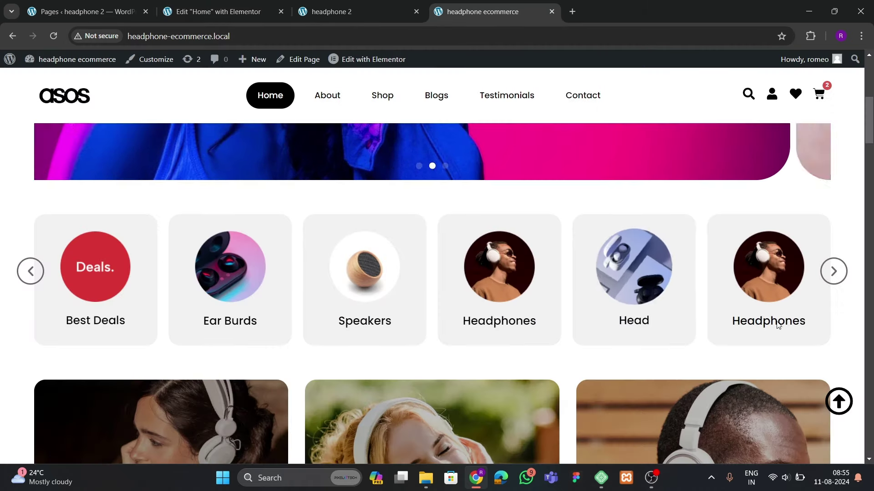
left_click(214, 11)
left_click(123, 302)
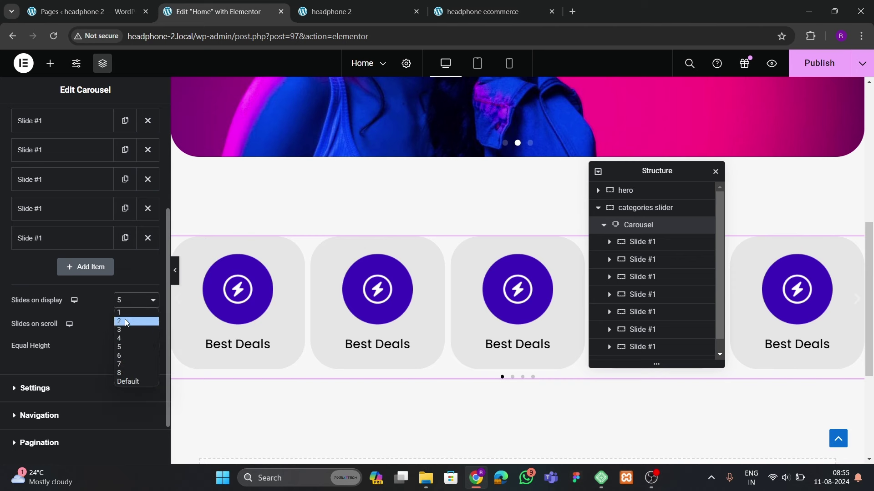
left_click(126, 349)
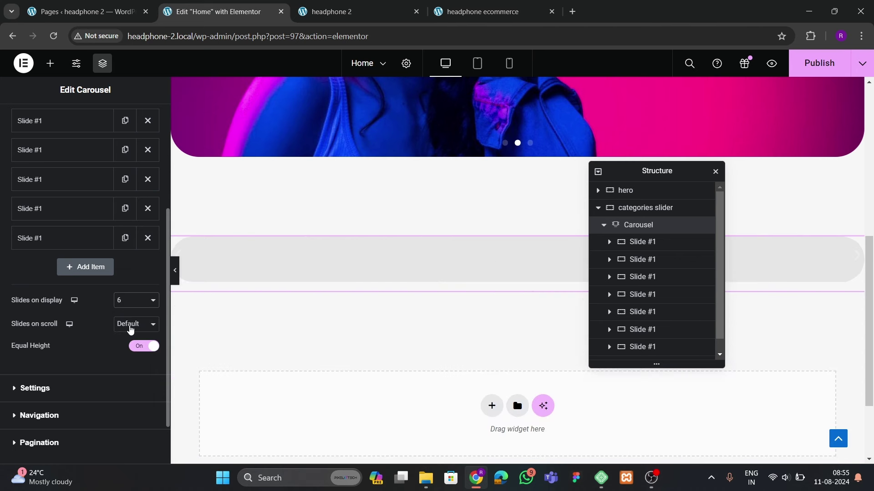
left_click(131, 330)
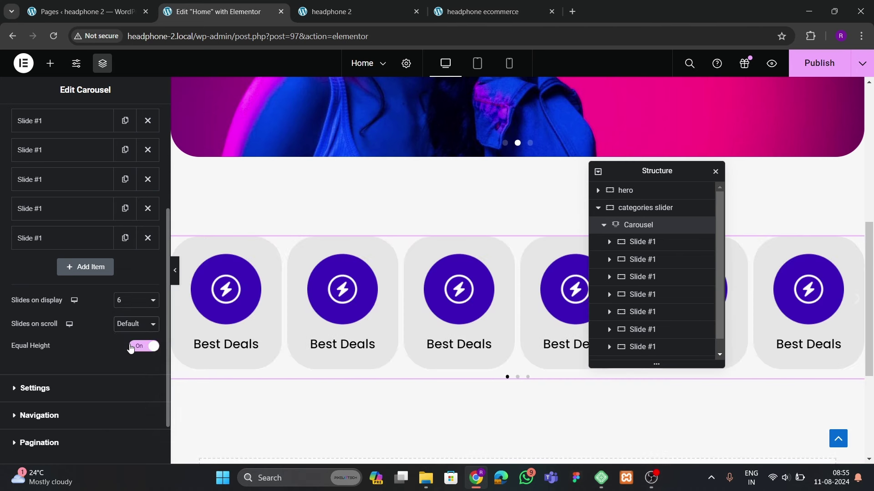
left_click(130, 348)
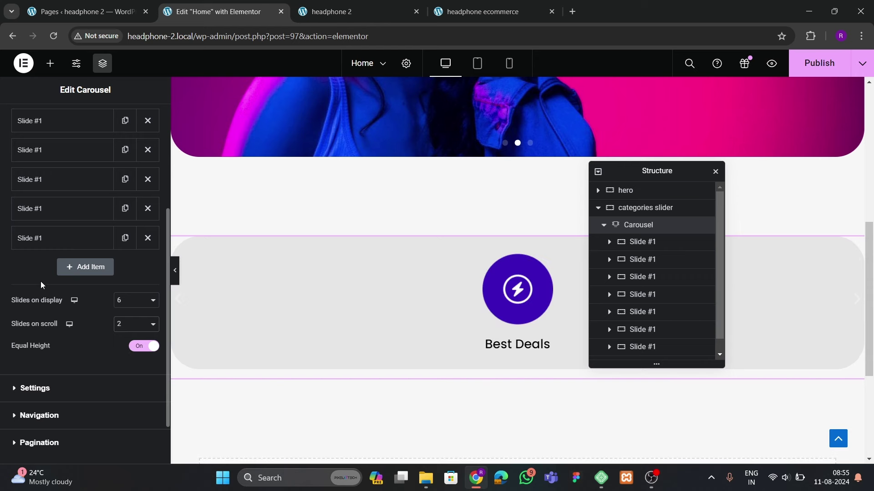
Set a 15 px gap between slides and preview the carousel scrolling
scroll(40, 283, "up", 5)
left_click(82, 121)
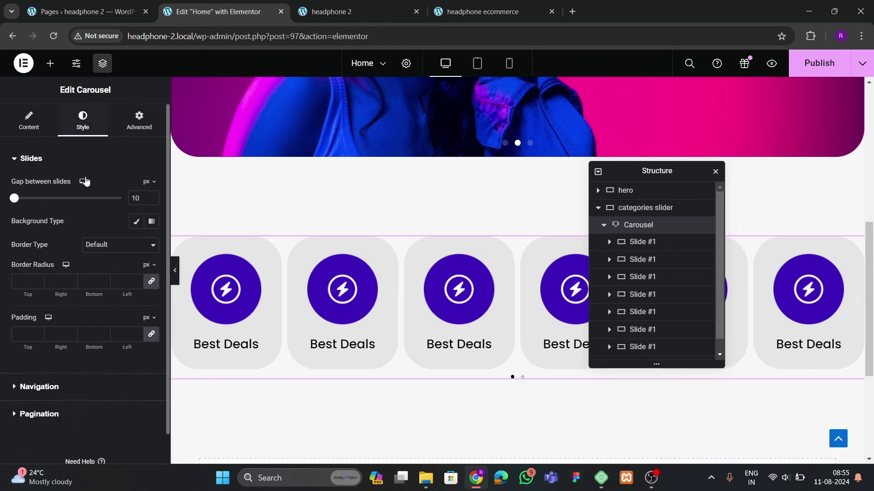
type("20")
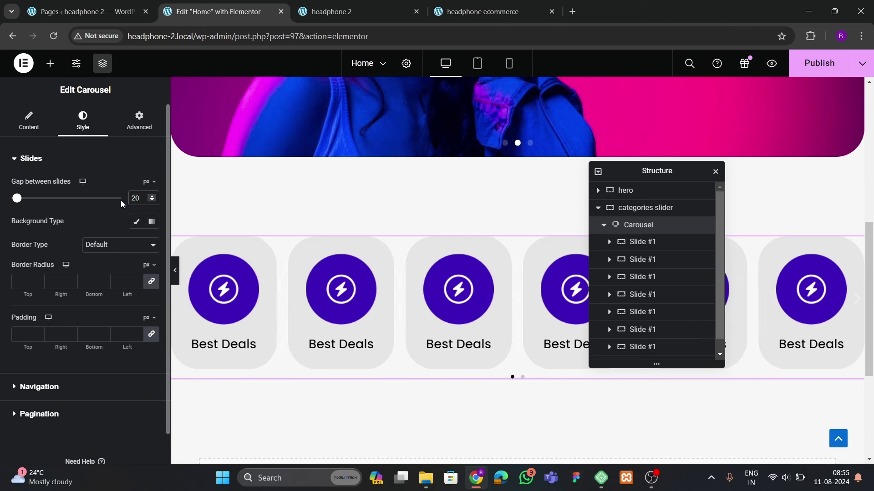
key("BackSpace")
key("BackSpace")
type("15")
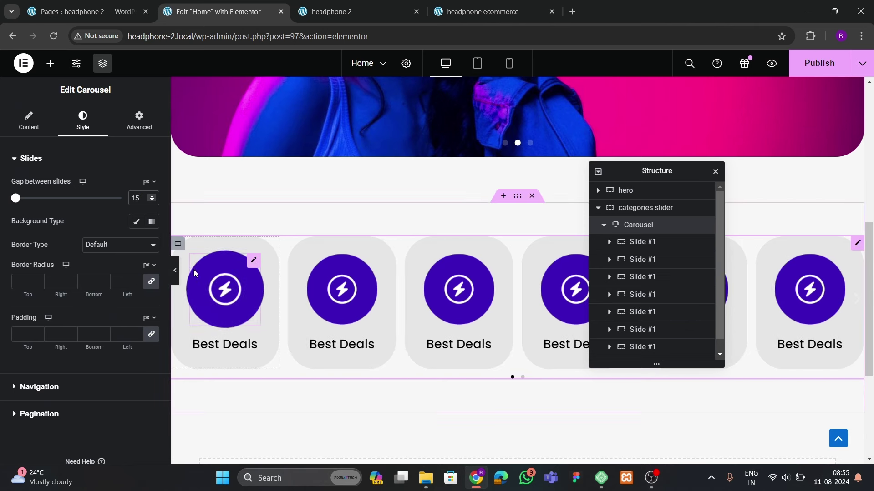
left_click(176, 273)
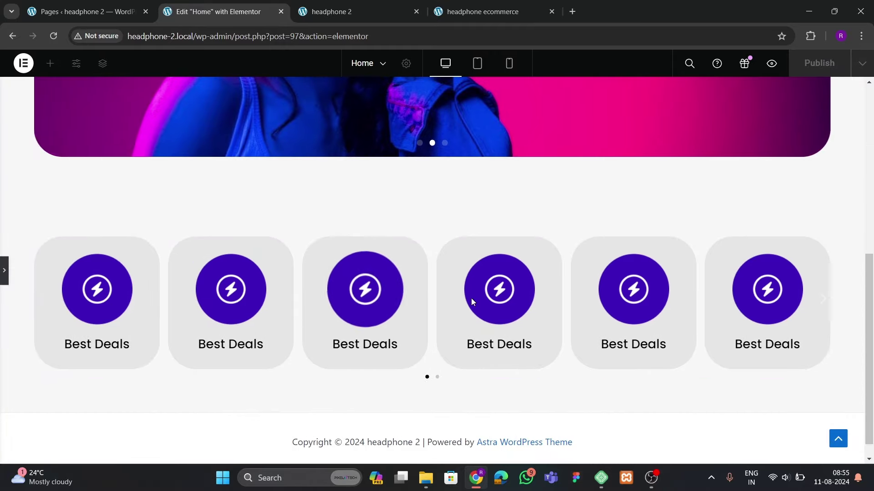
left_click(438, 378)
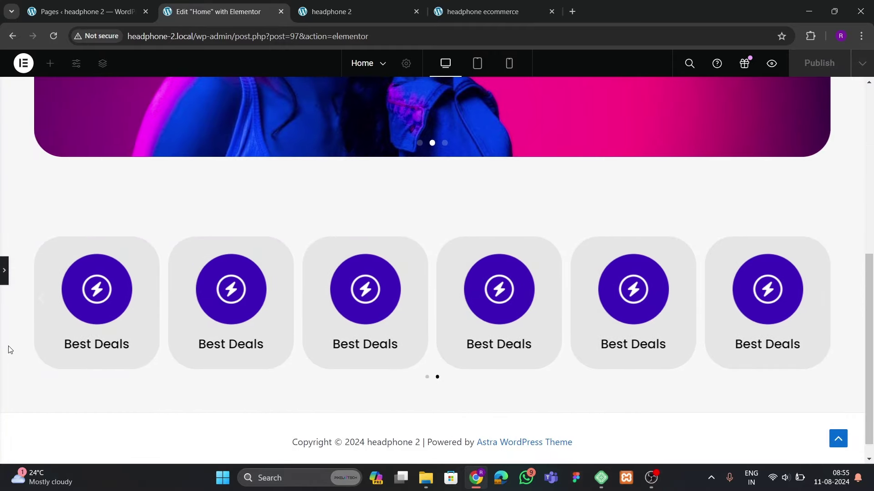
left_click(7, 285)
Set the first three slide images to Deals, earbuds and the wooden speaker
left_click(230, 301)
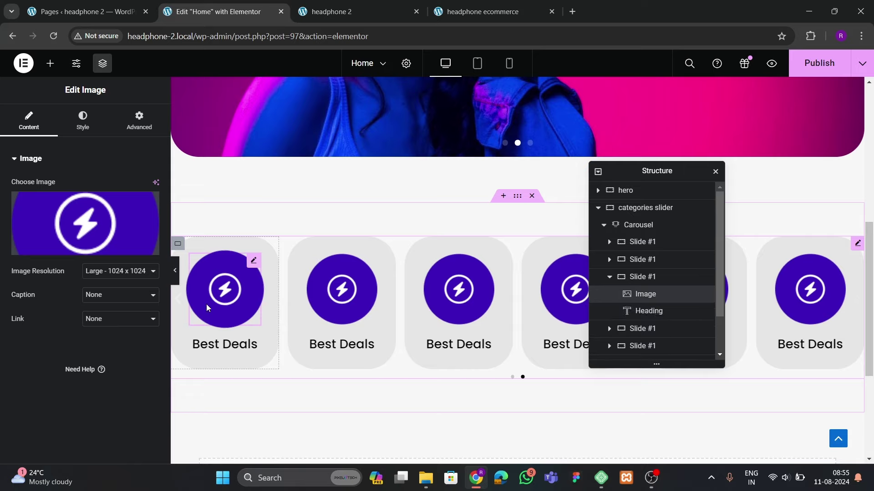
left_click(105, 219)
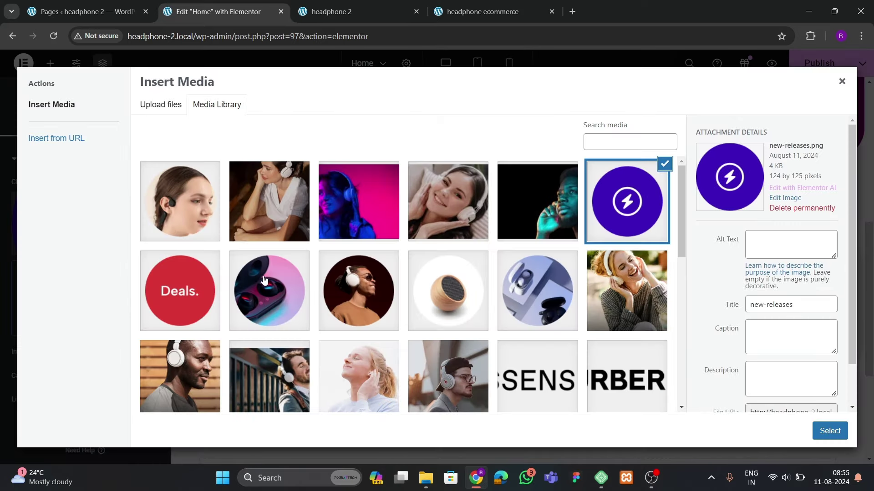
left_click(218, 280)
left_click(829, 431)
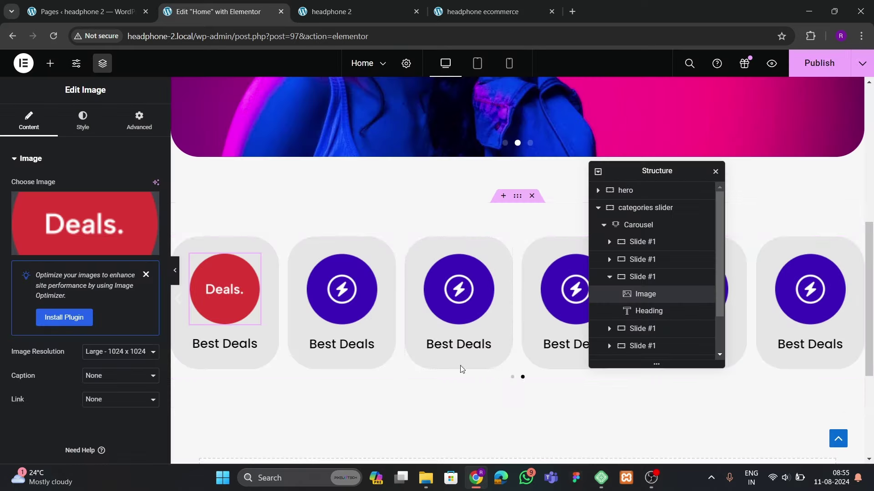
left_click(351, 284)
left_click(85, 228)
left_click(283, 295)
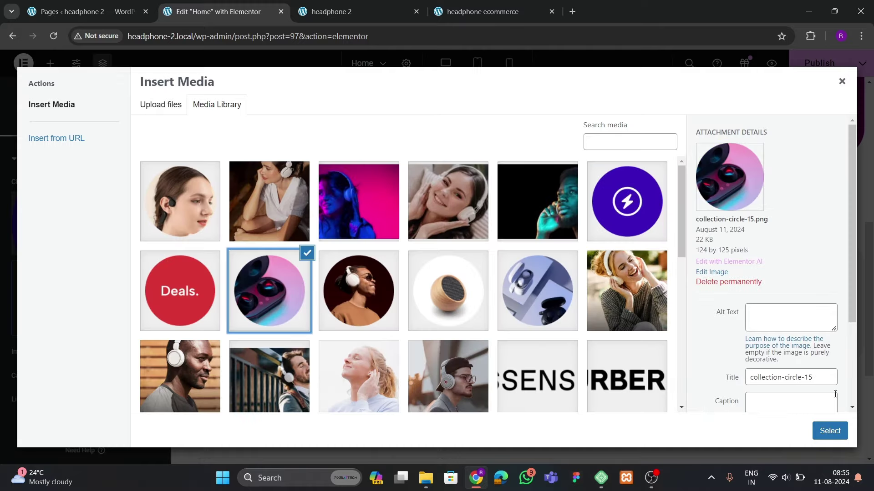
left_click(830, 431)
left_click(450, 291)
left_click(85, 223)
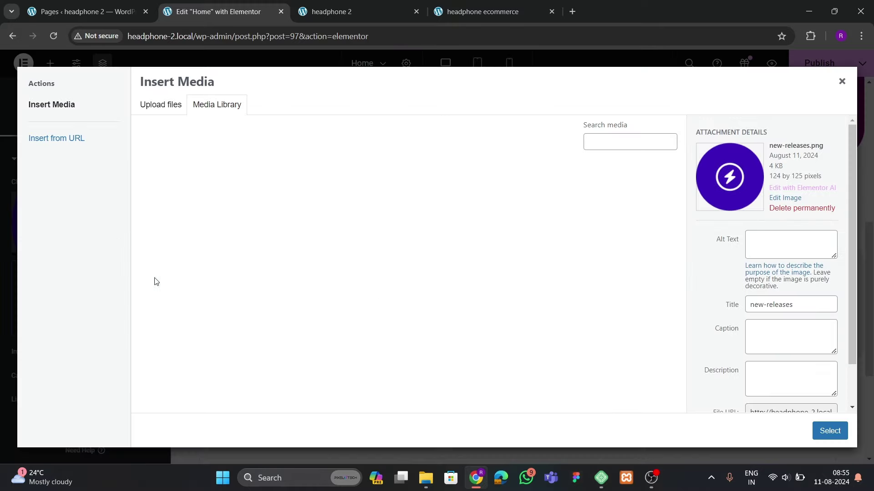
left_click(449, 295)
left_click(829, 431)
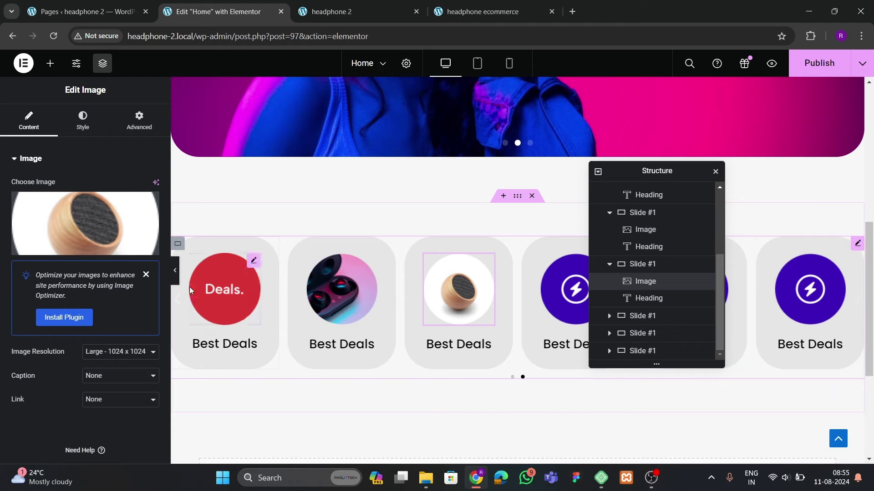
Replace the next two slide images with earbuds and Deals
left_click(566, 289)
left_click(78, 224)
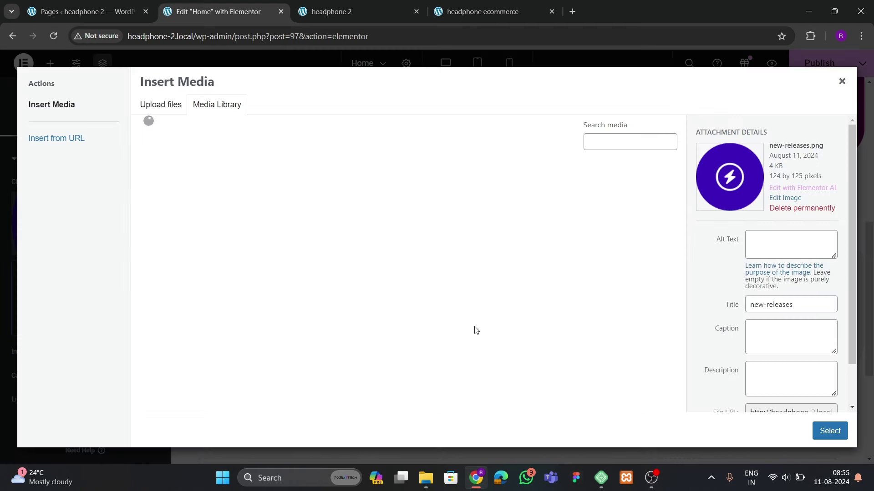
left_click(520, 299)
left_click(829, 431)
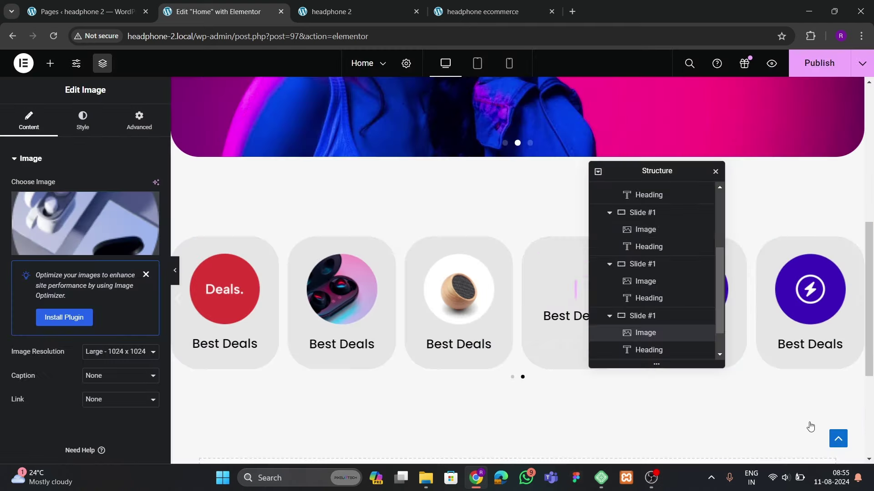
left_click_drag(653, 180, 446, 243)
left_click(693, 289)
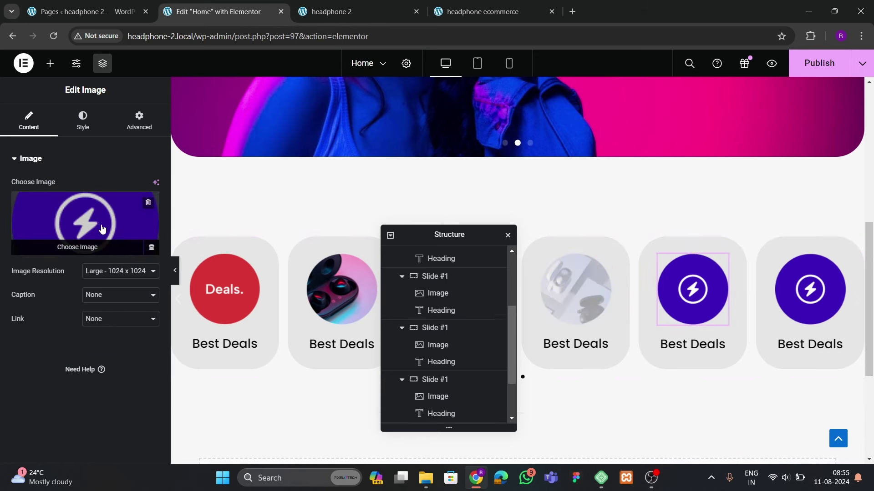
left_click(85, 223)
left_click(196, 300)
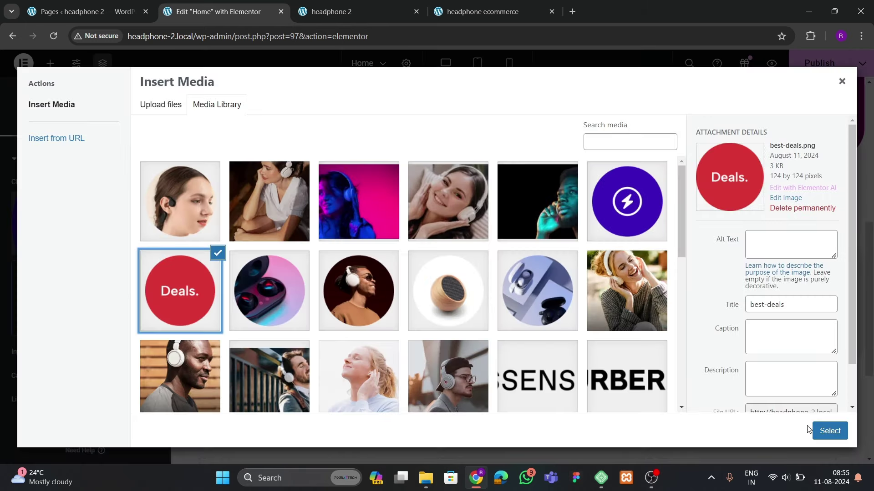
left_click(829, 431)
Give another slide the headphone-man image and set the second card's image to earbuds
left_click(810, 289)
left_click(114, 248)
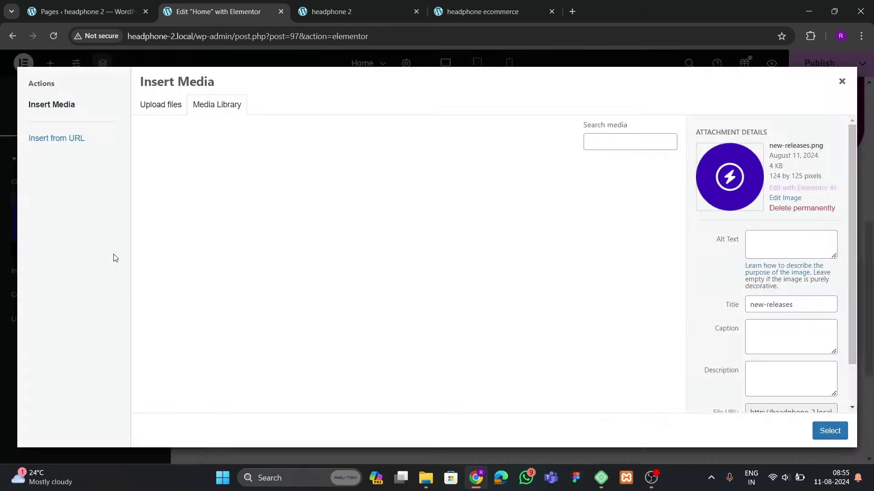
left_click(358, 291)
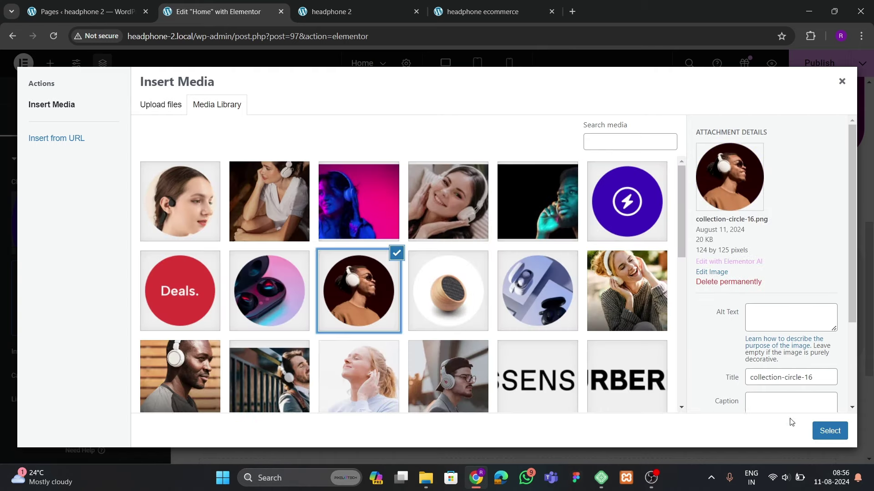
left_click(829, 431)
left_click_drag(427, 234, 508, 197)
left_click(513, 377)
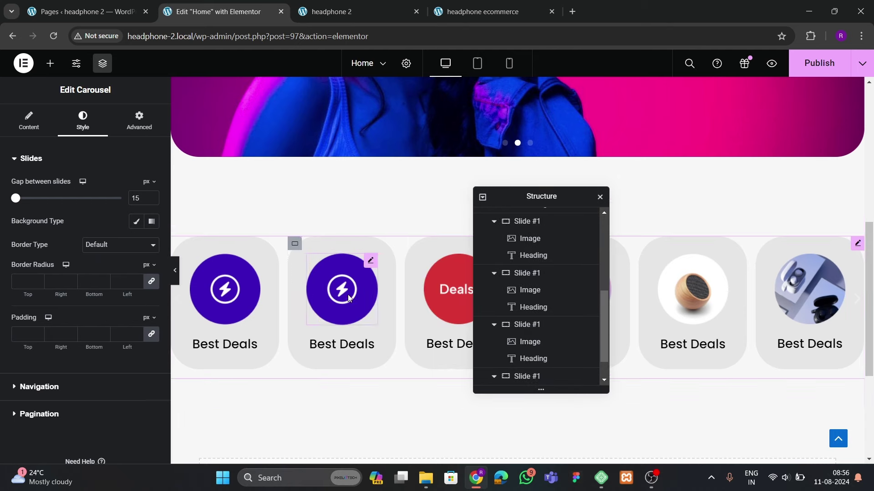
left_click(347, 294)
left_click(89, 255)
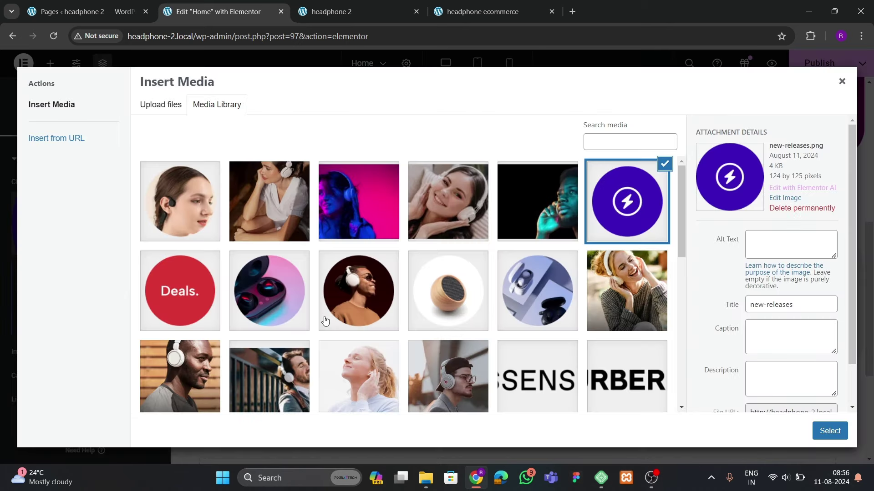
left_click(304, 295)
left_click(829, 437)
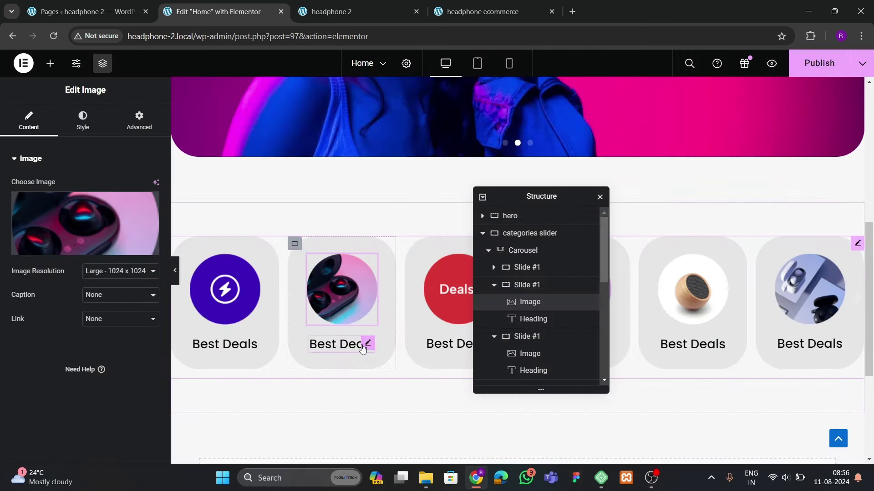
Replace the Best Deals card headings with the titles Erarbuds and Speakers
left_click(343, 350)
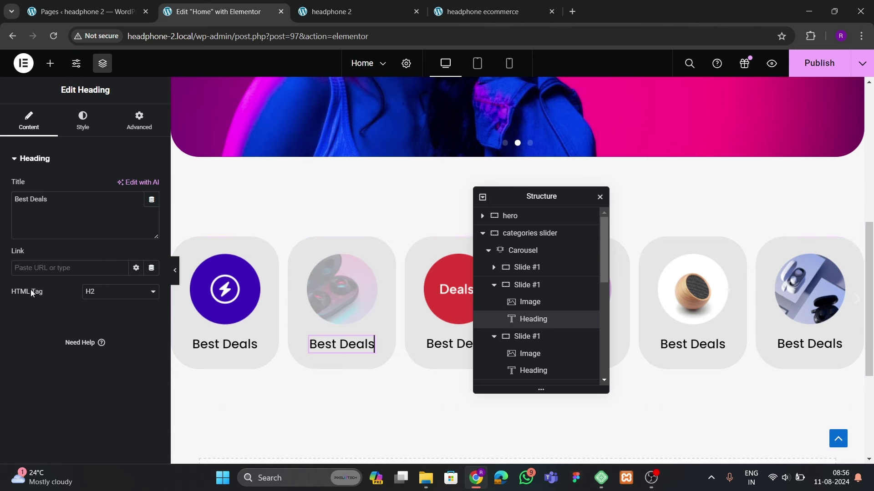
left_click_drag(27, 200, 18, 200)
key("BackSpace")
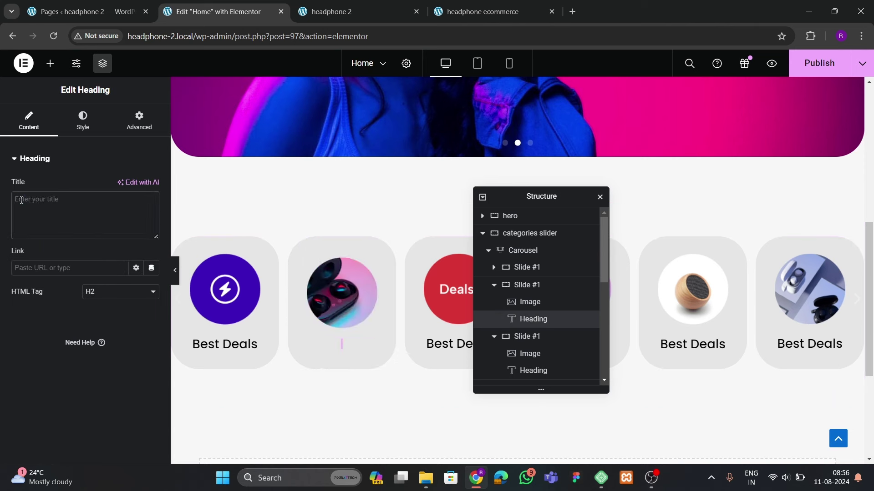
type("H")
key("BackSpace")
type("Erarbud")
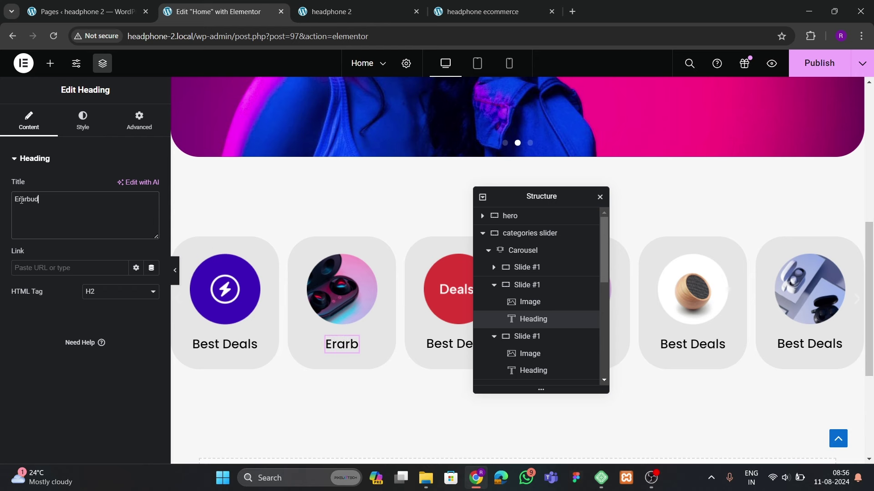
type("s")
key("ctrl+a")
type("Best Deals")
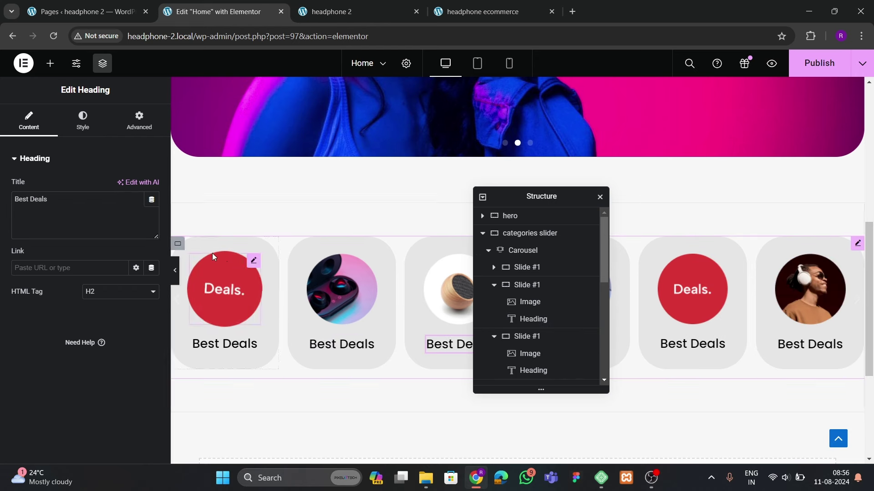
key("ctrl+a")
type("S")
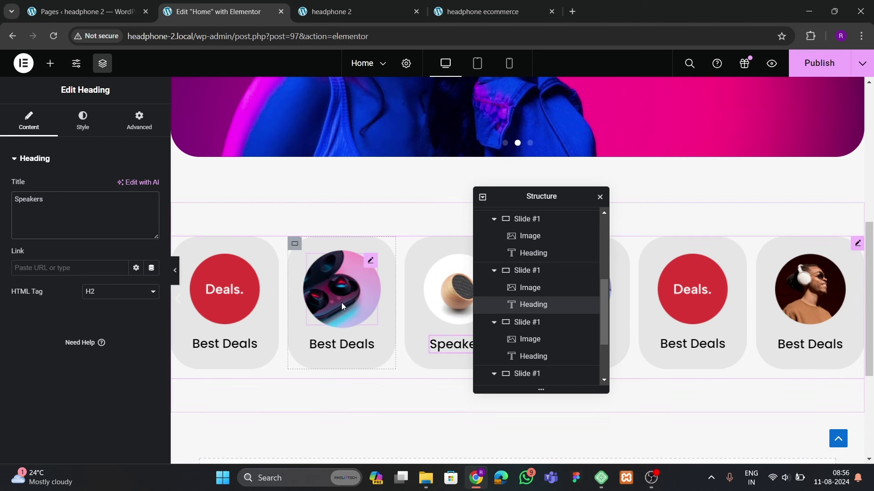
Publish the page and check the changes on the live site
scroll(341, 302, "down", 3)
left_click(819, 63)
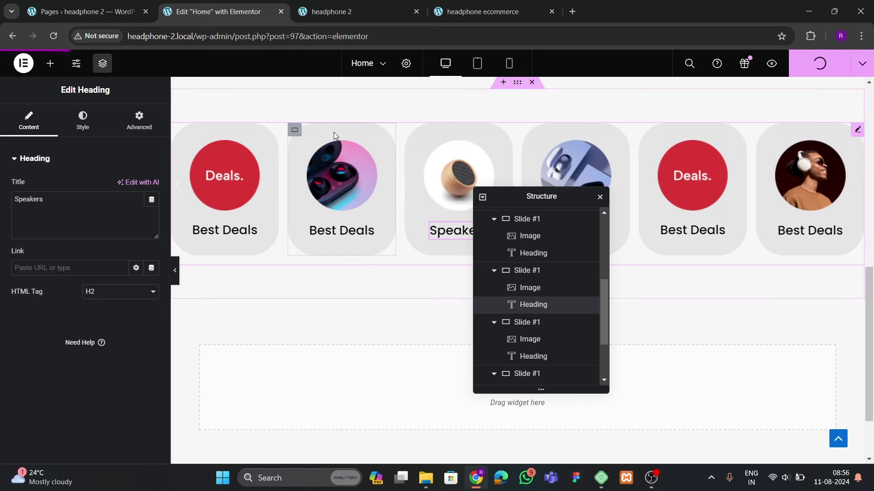
left_click(334, 15)
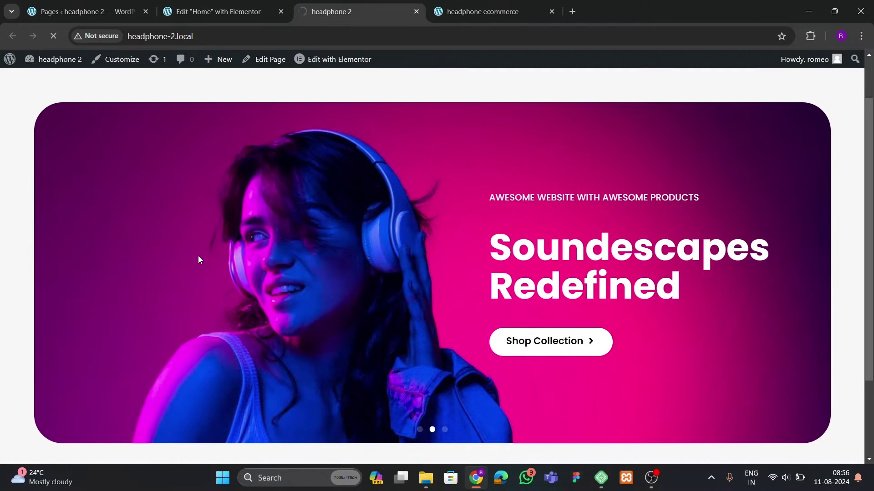
scroll(261, 271, "down", 6)
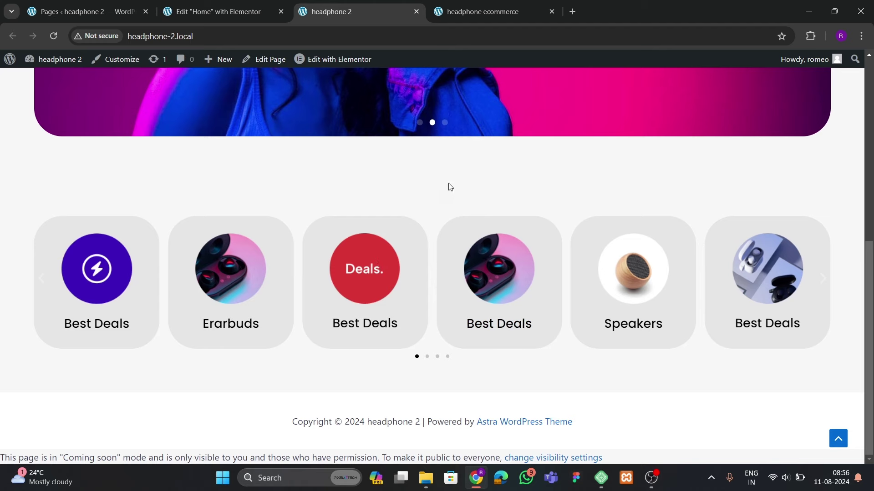
left_click(477, 19)
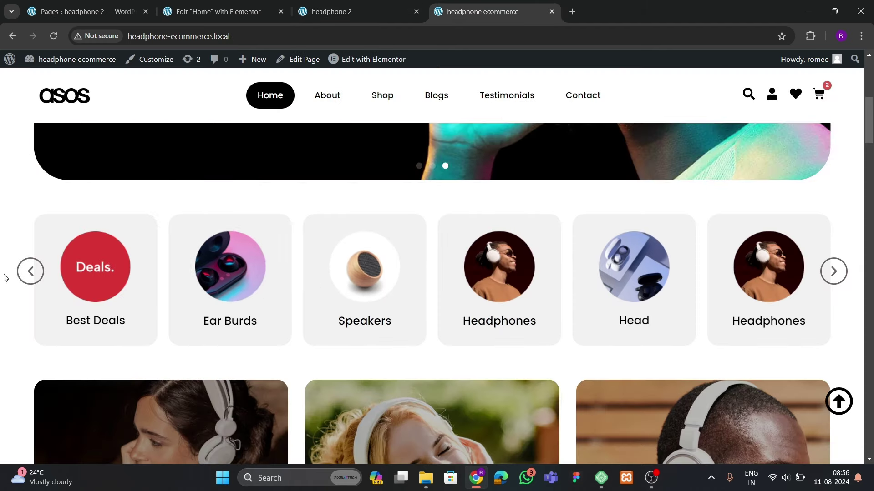
Set the categories slider container's top padding to 0
left_click(225, 11)
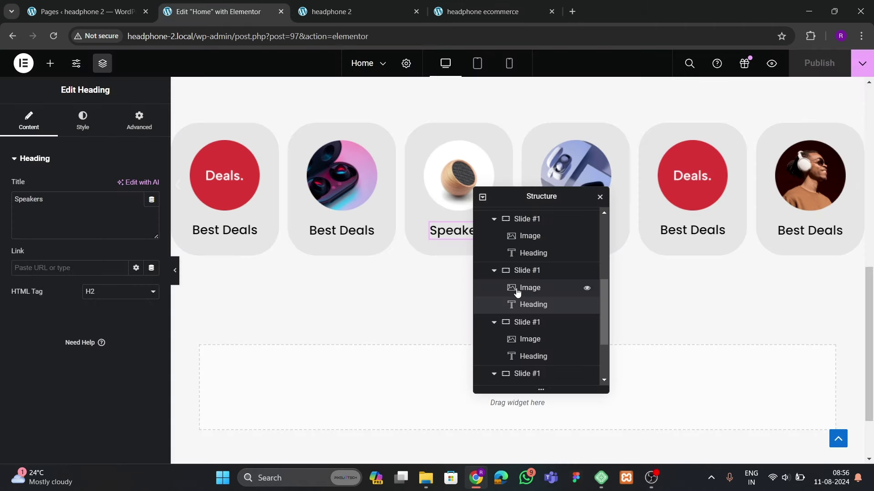
left_click_drag(507, 201, 446, 260)
scroll(474, 225, "up", 3)
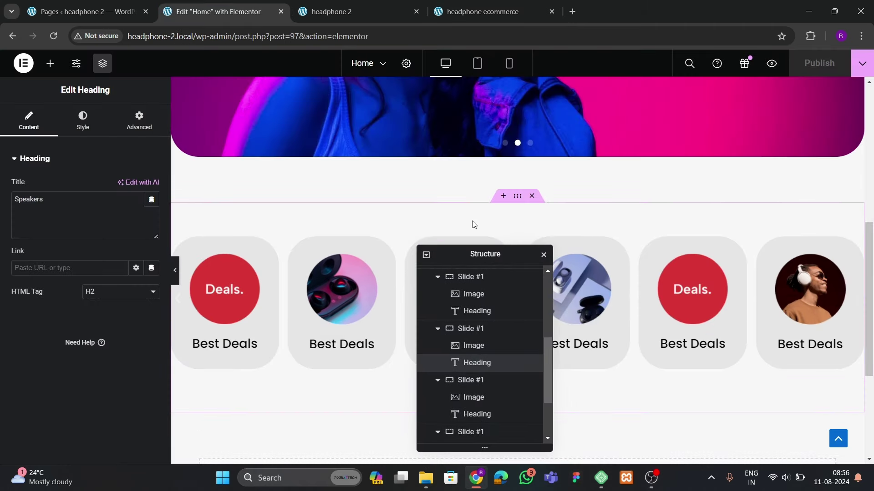
left_click(514, 199)
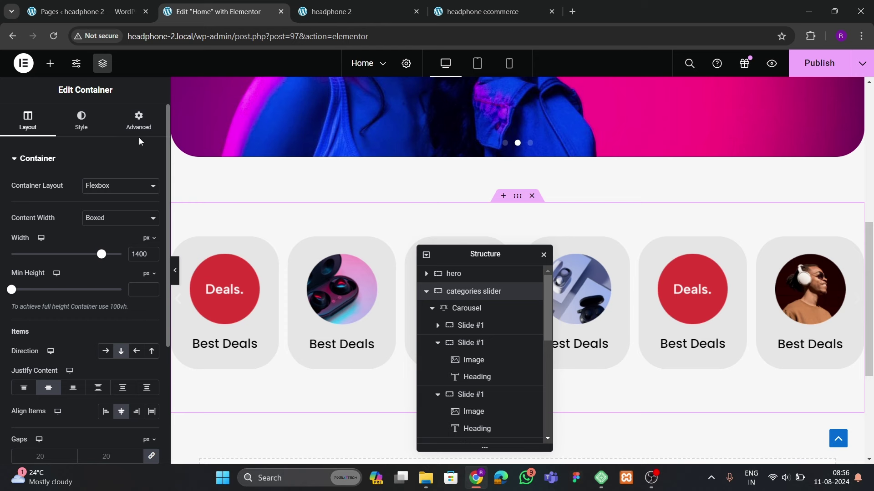
left_click(120, 133)
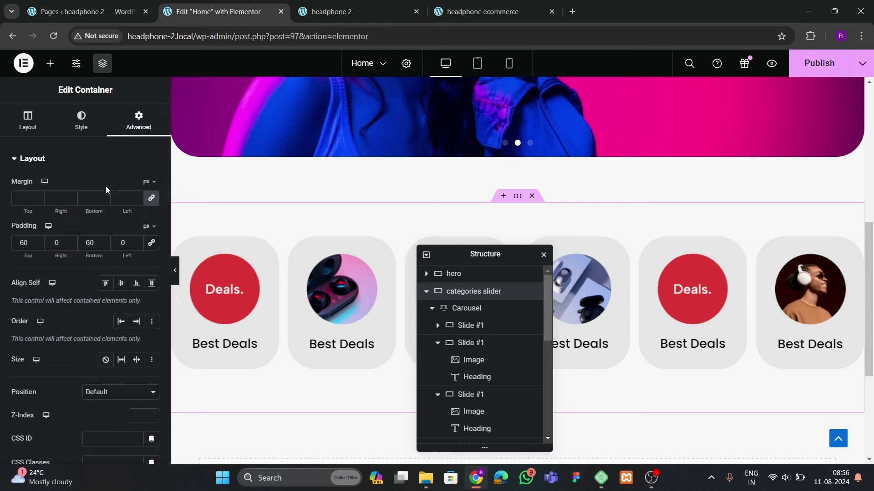
double_click(30, 245)
type("0")
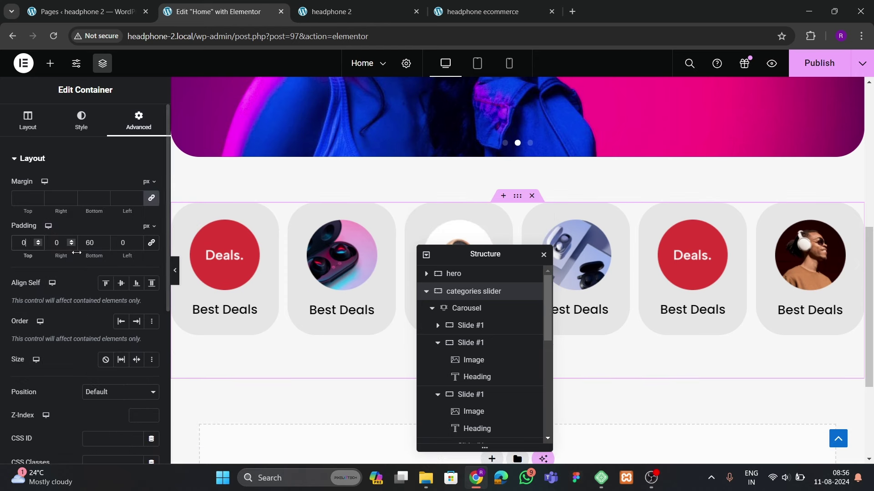
Expand the Carousel's Navigation content settings, comparing against the reference ecommerce site
left_click(482, 308)
left_click(46, 130)
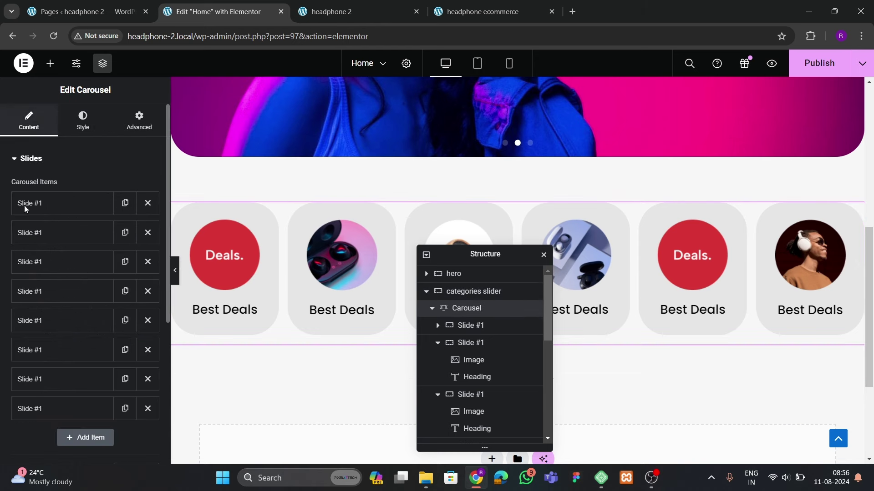
scroll(40, 267, "down", 5)
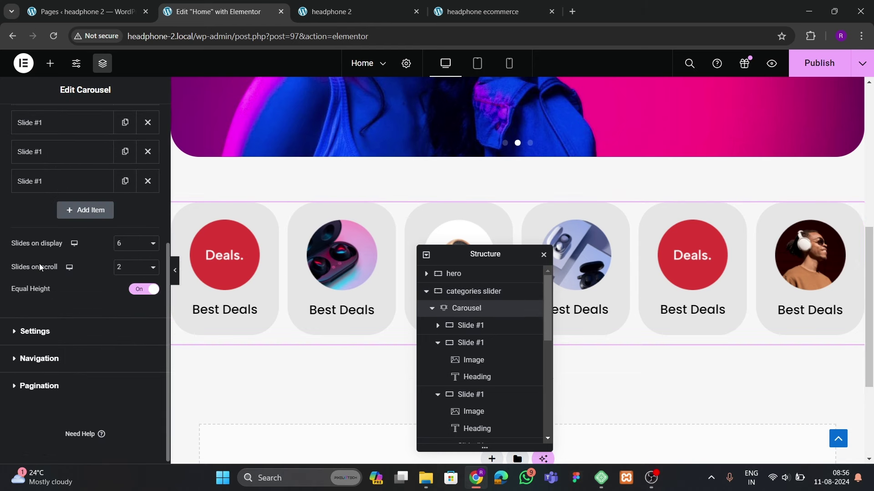
left_click(40, 364)
scroll(54, 328, "down", 2)
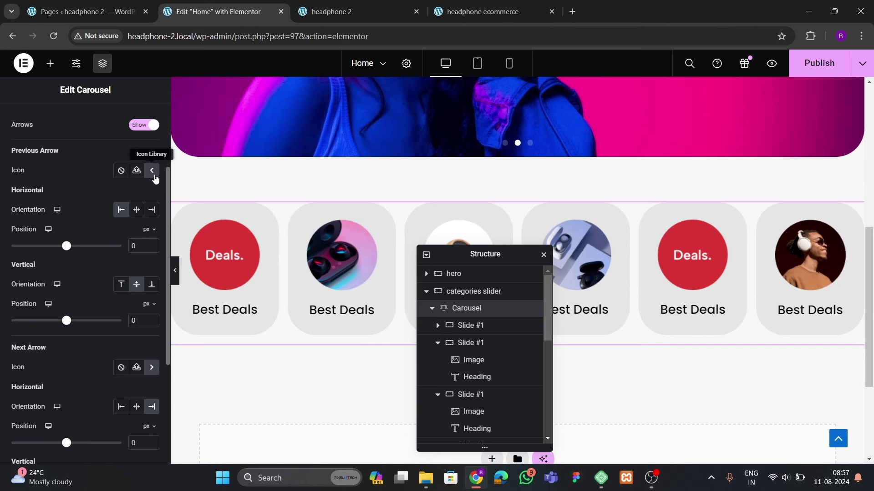
left_click(479, 13)
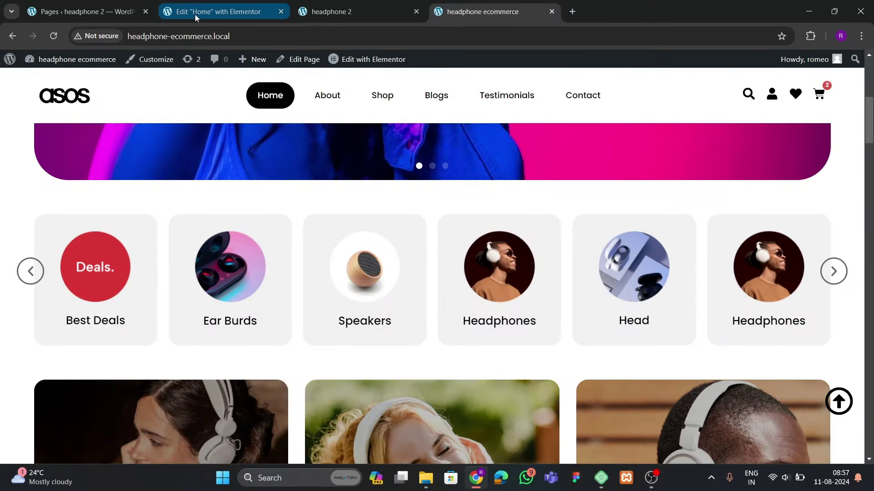
left_click(211, 11)
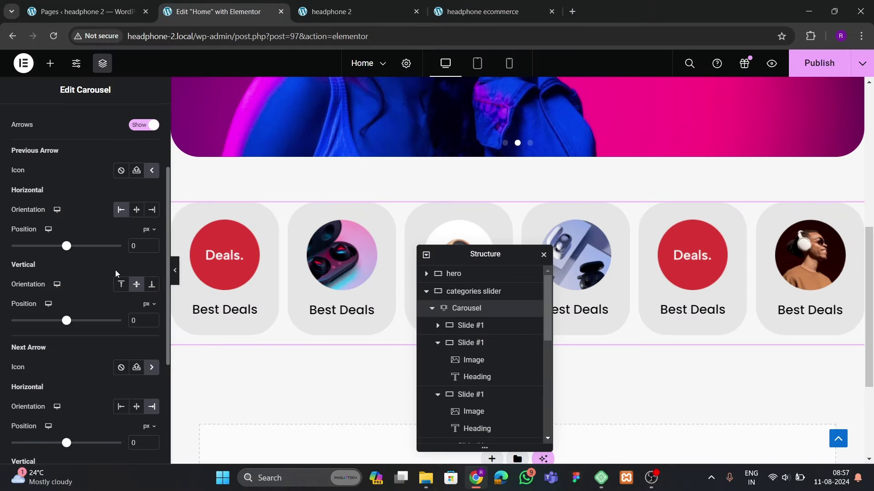
scroll(116, 270, "down", 3)
scroll(109, 314, "up", 5)
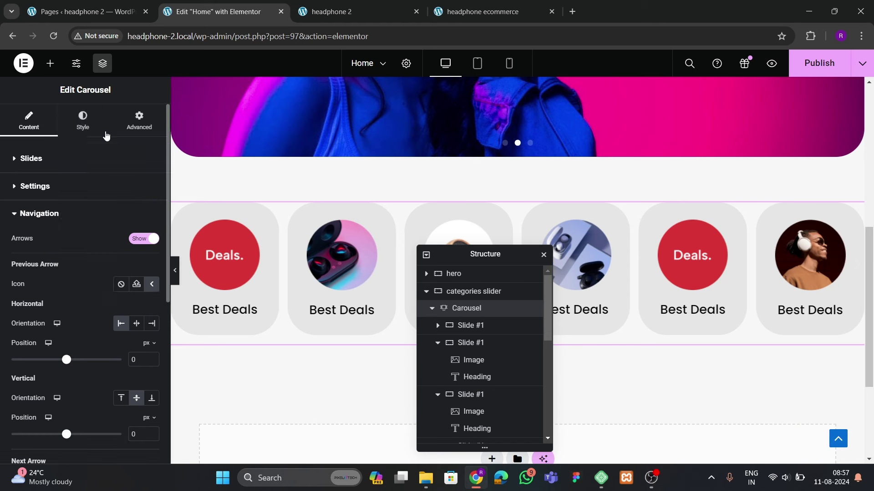
Make the navigation arrow icons black with a solid border
left_click(106, 134)
scroll(91, 260, "down", 1)
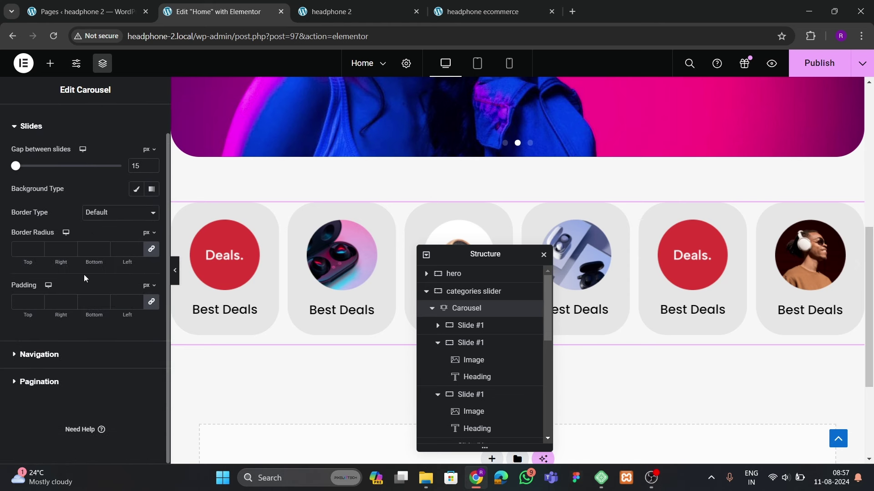
left_click(43, 362)
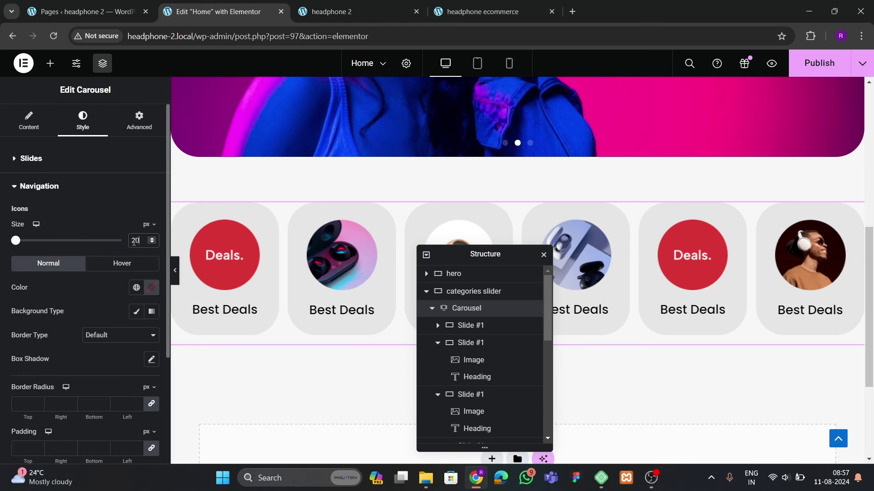
scroll(273, 282, "down", 1)
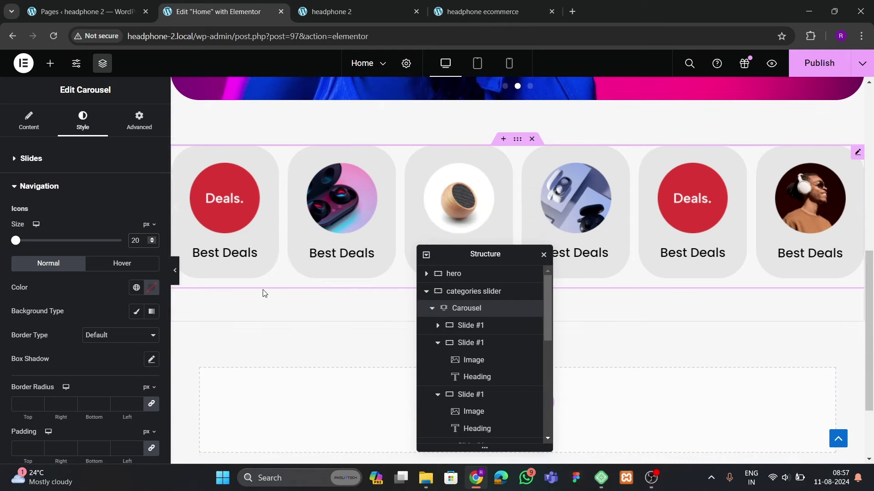
left_click(152, 288)
left_click(78, 311)
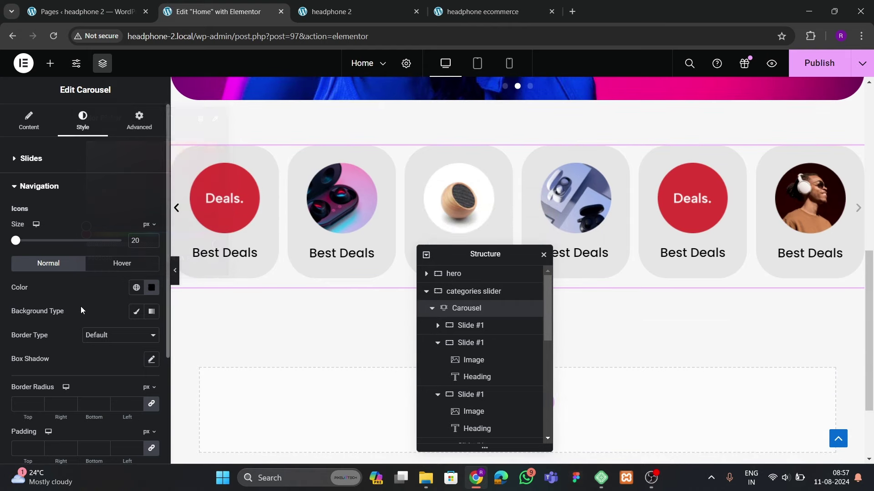
left_click(89, 337)
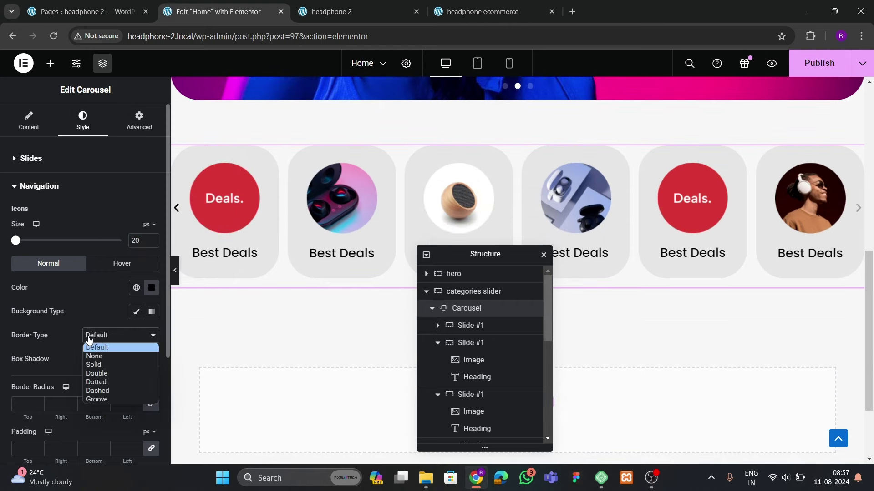
left_click(93, 362)
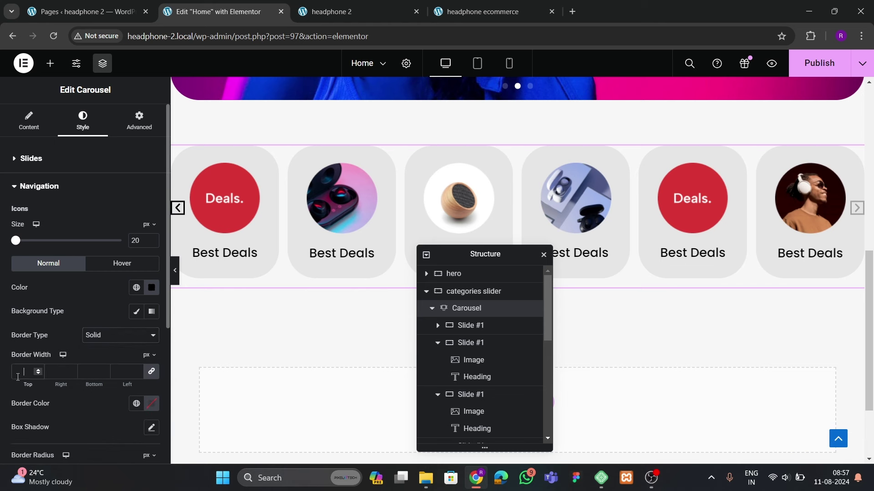
Set the arrow border width, a 100 border radius and 15 px padding
type("1")
scroll(17, 378, "down", 1)
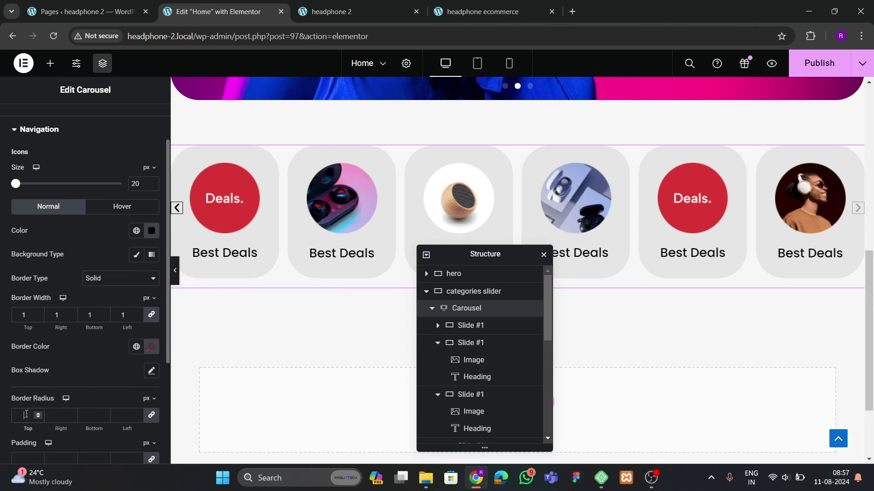
type("100")
scroll(66, 352, "down", 3)
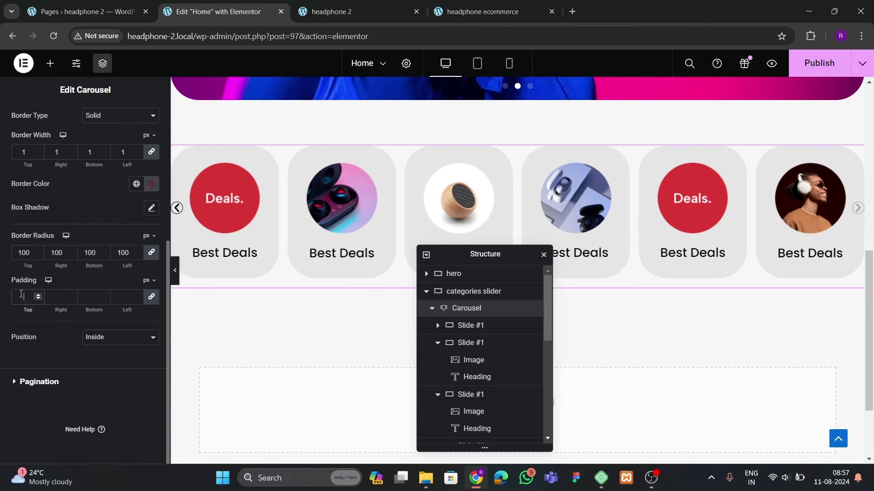
type("20")
key("BackSpace")
key("BackSpace")
type("15")
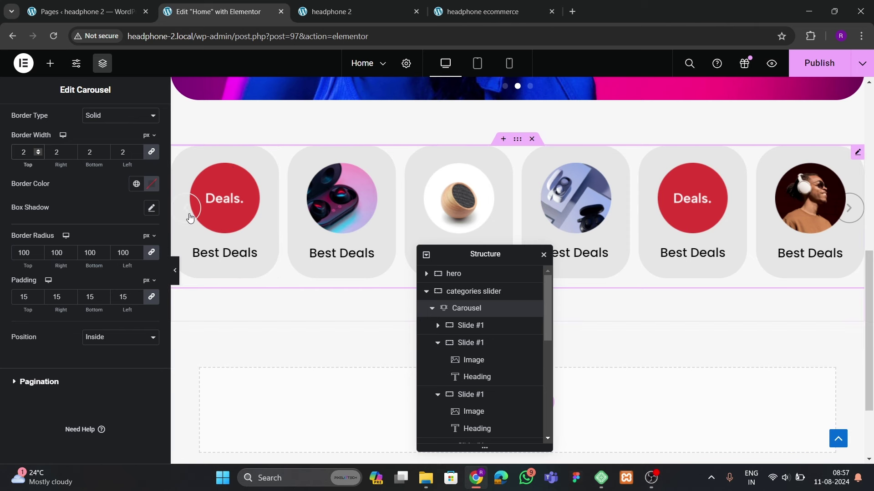
Make the arrow border colour black
left_click(151, 184)
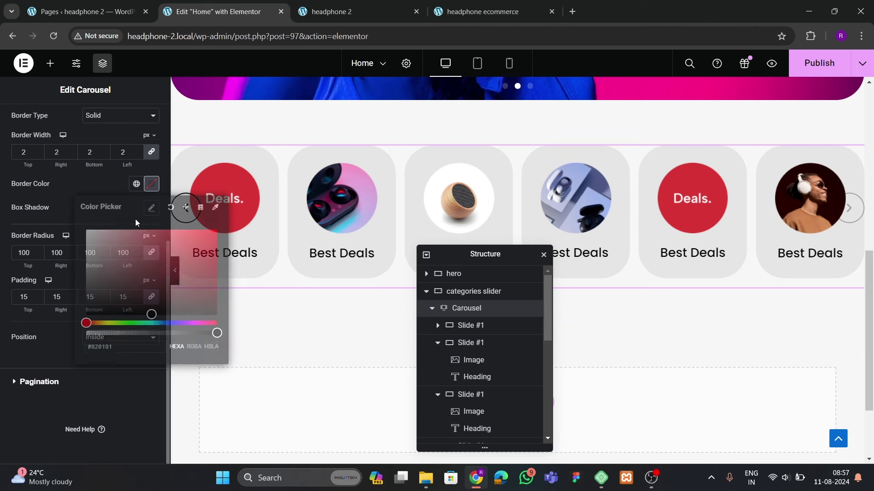
left_click(86, 316)
left_click(85, 180)
scroll(70, 207, "up", 5)
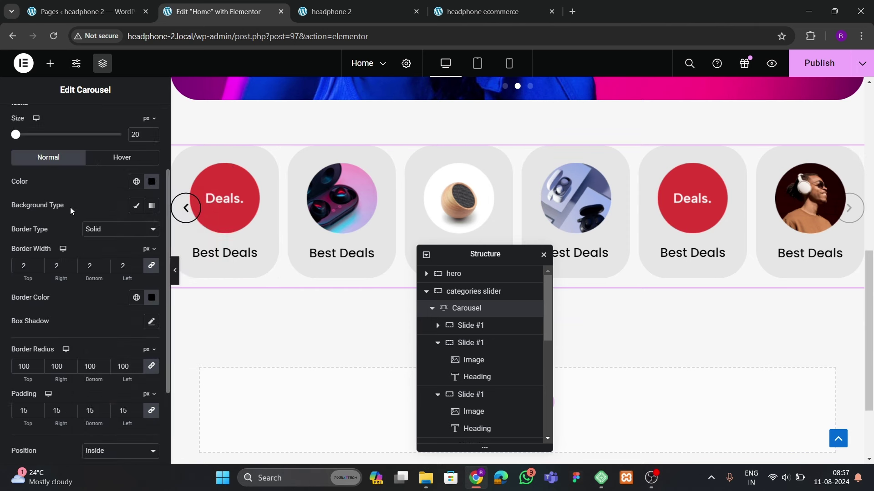
Give the arrow icons a dark grey hover colour
left_click(114, 268)
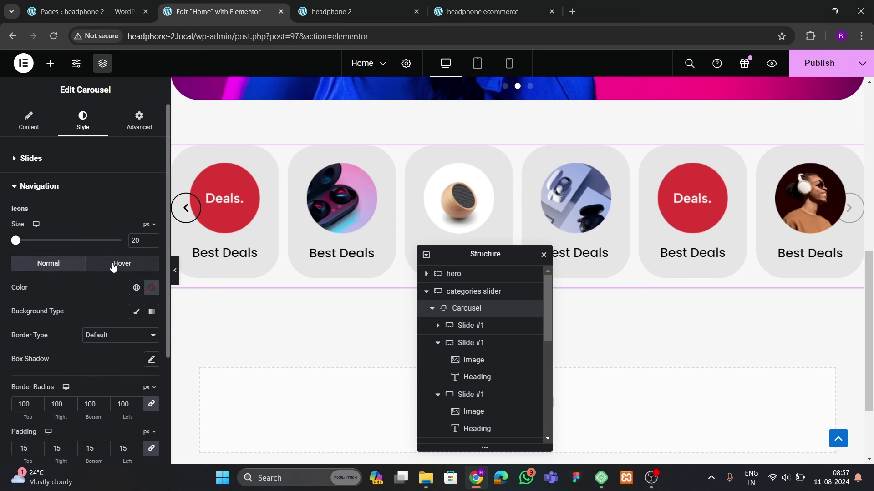
scroll(111, 282, "down", 2)
left_click(151, 230)
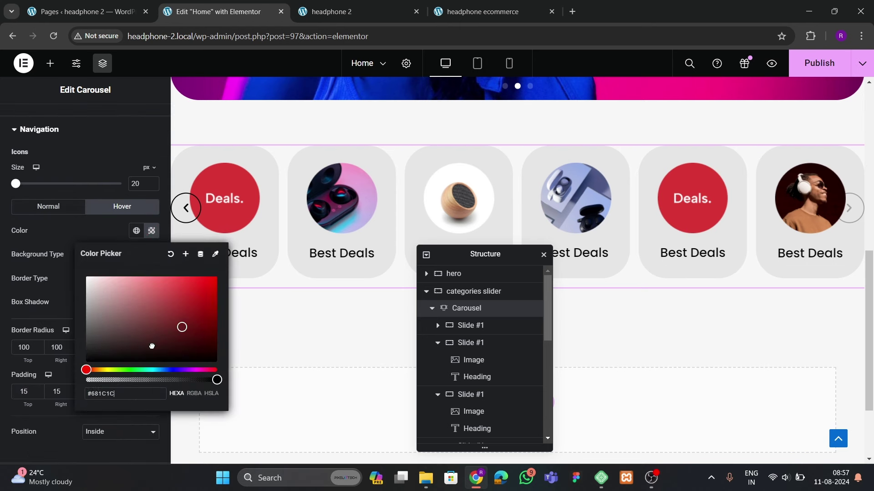
left_click_drag(179, 328, 95, 337)
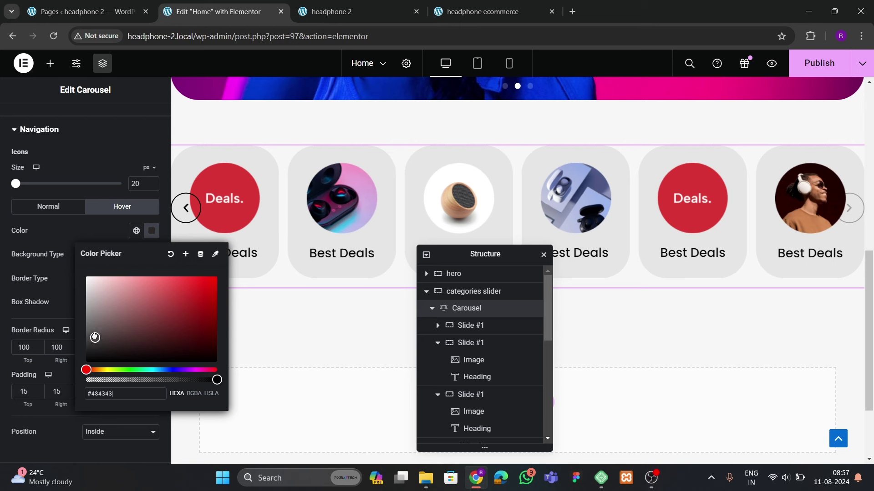
left_click(70, 262)
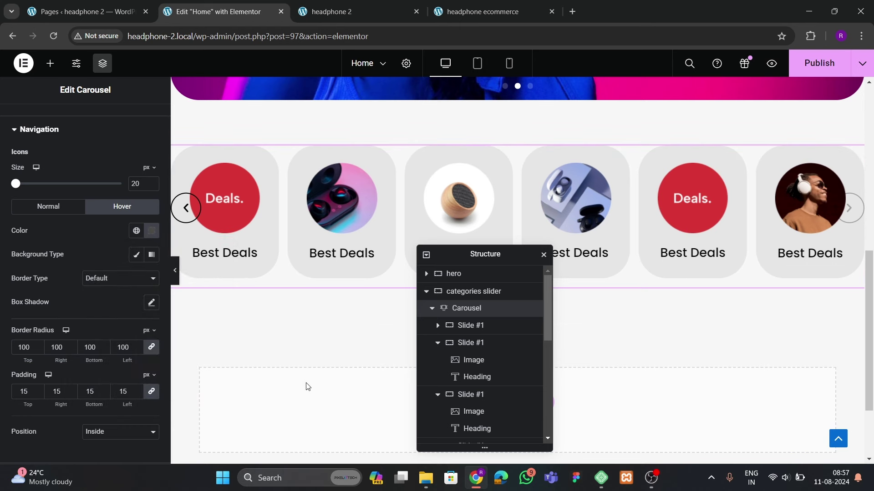
scroll(126, 320, "up", 1)
left_click(44, 172)
Shift the previous and next carousel arrows to -20 px horizontal position and publish
scroll(53, 271, "down", 4)
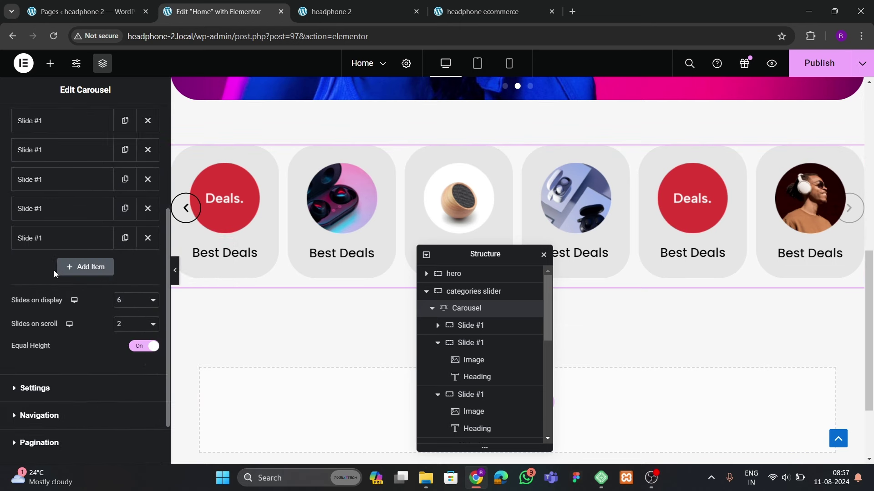
left_click(38, 354)
scroll(84, 292, "down", 3)
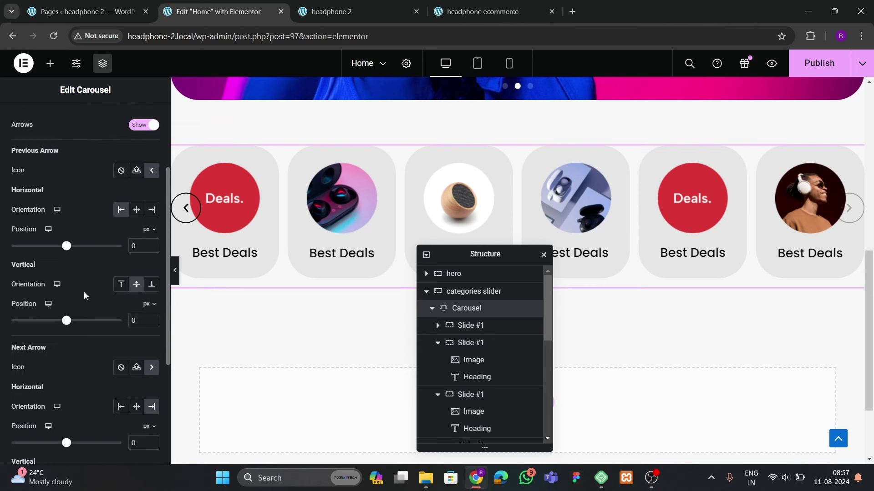
left_click(153, 250)
left_click(153, 249)
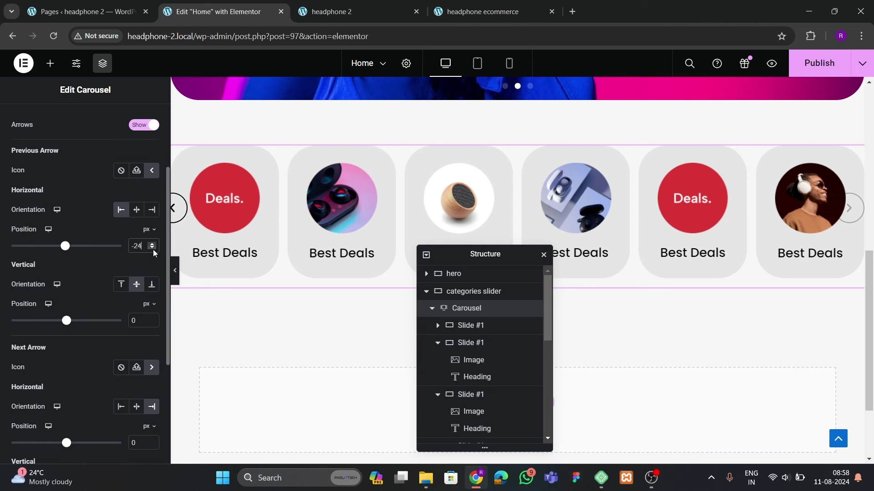
left_click(153, 249)
scroll(92, 272, "down", 4)
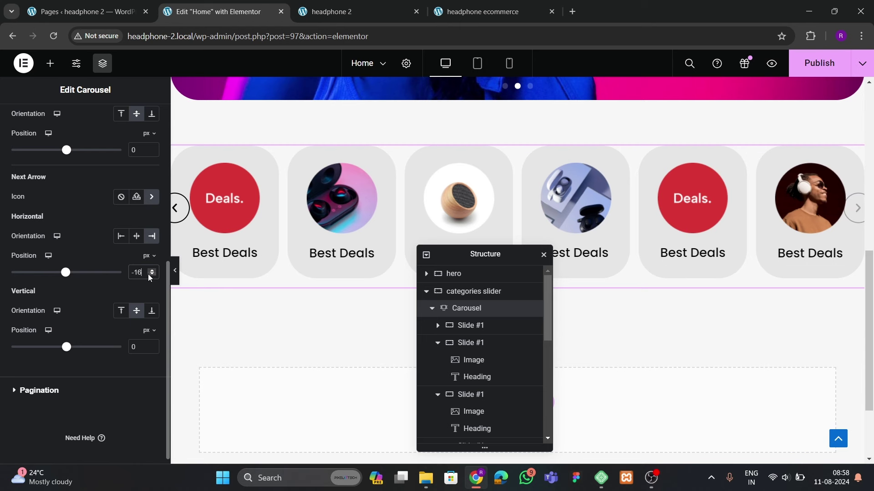
scroll(267, 273, "up", 1)
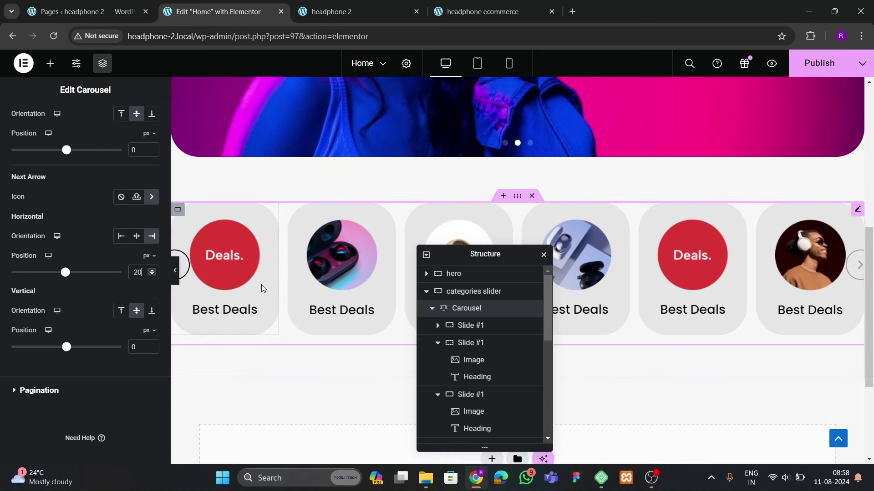
left_click(814, 63)
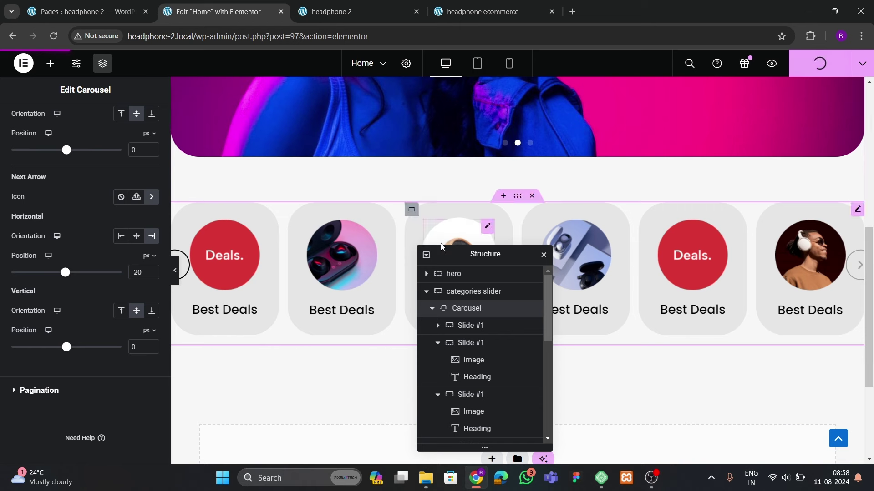
Set the carousel's pagination to None and publish the page again
left_click_drag(488, 258, 345, 225)
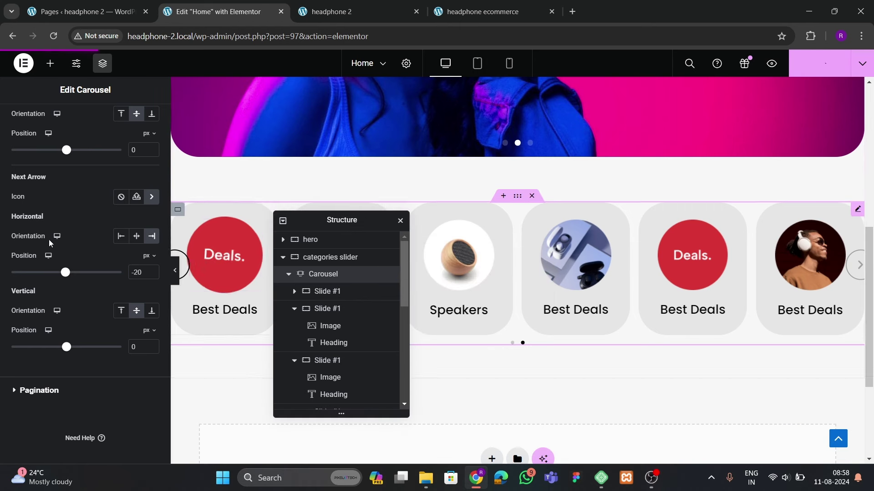
scroll(46, 145, "up", 3)
scroll(46, 146, "up", 3)
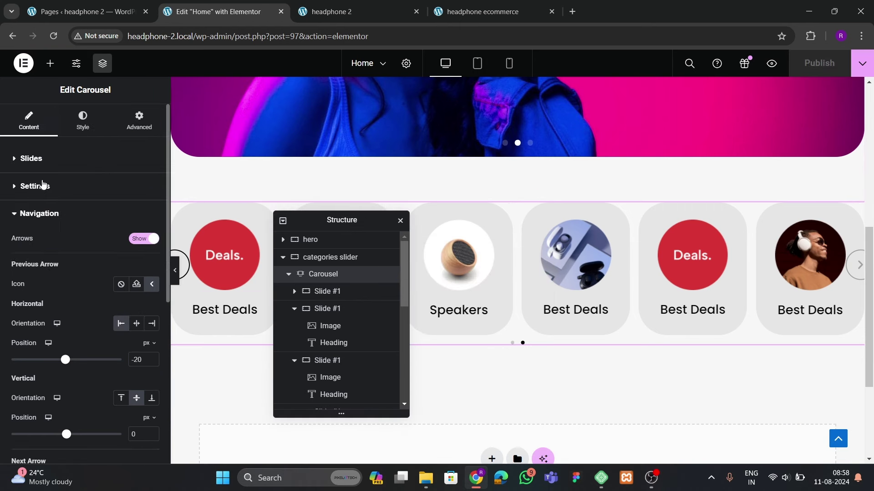
left_click(31, 219)
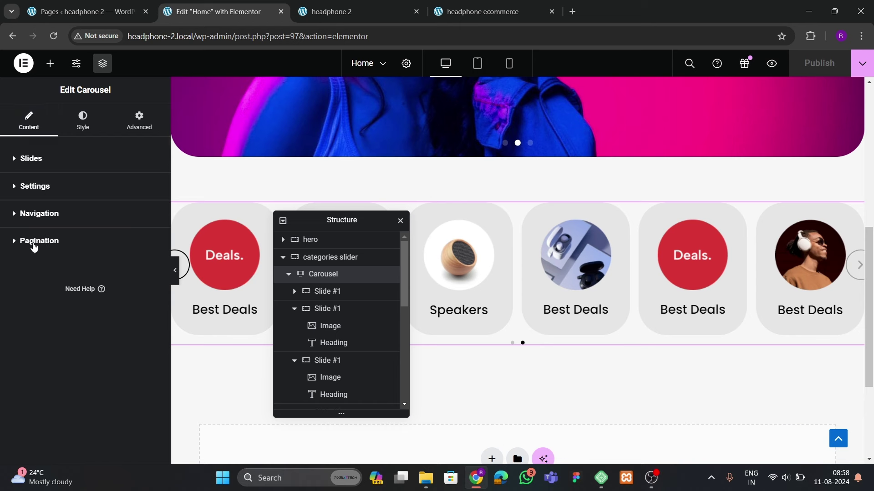
left_click(34, 241)
left_click(109, 269)
left_click(101, 285)
key("Up")
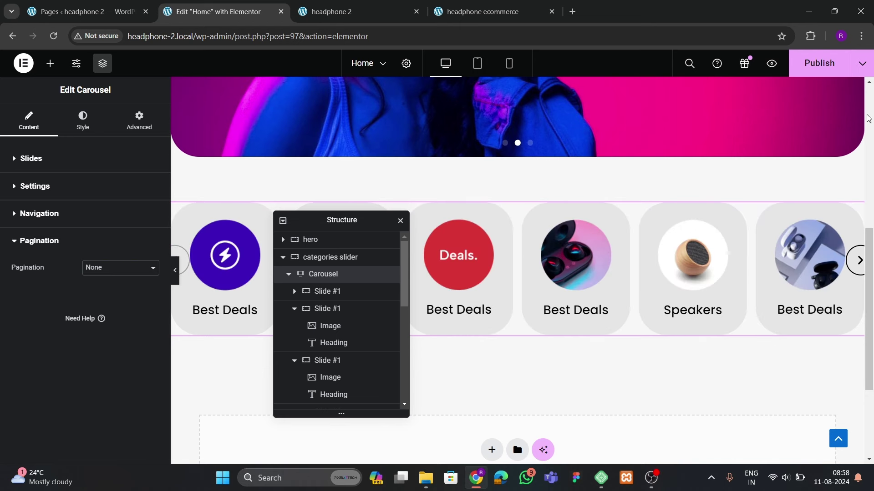
left_click(823, 75)
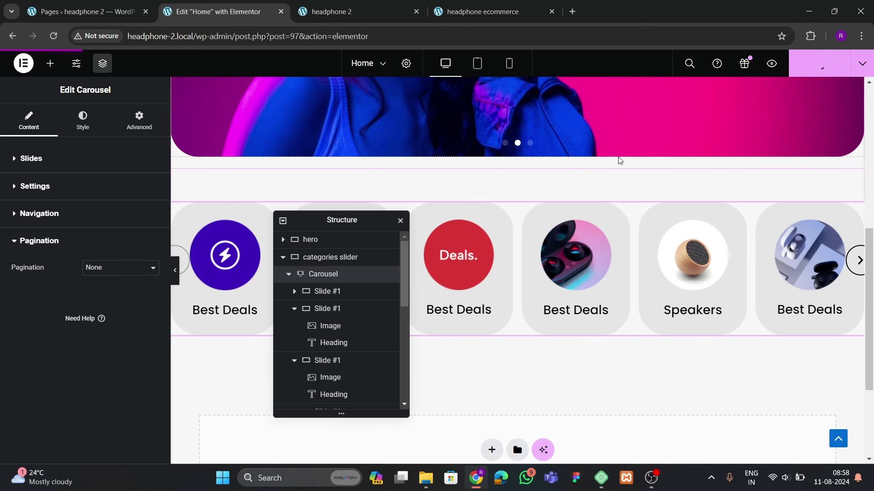
left_click(336, 12)
left_click(53, 36)
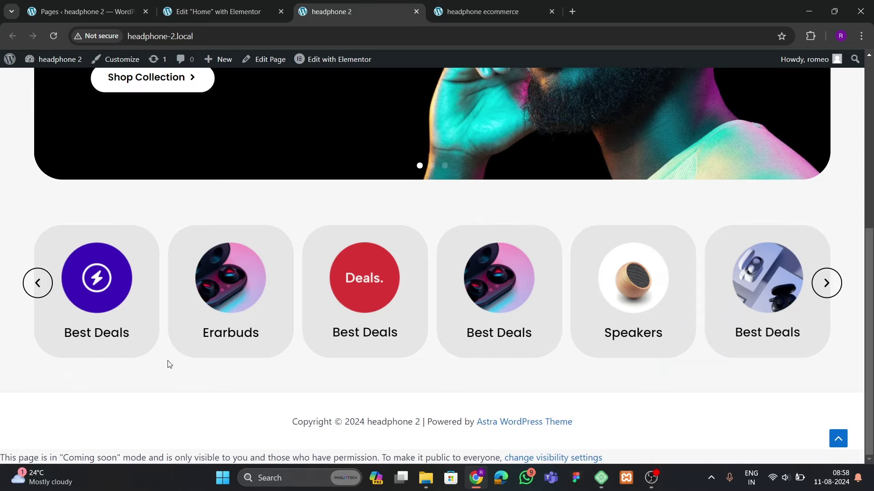
left_click(827, 286)
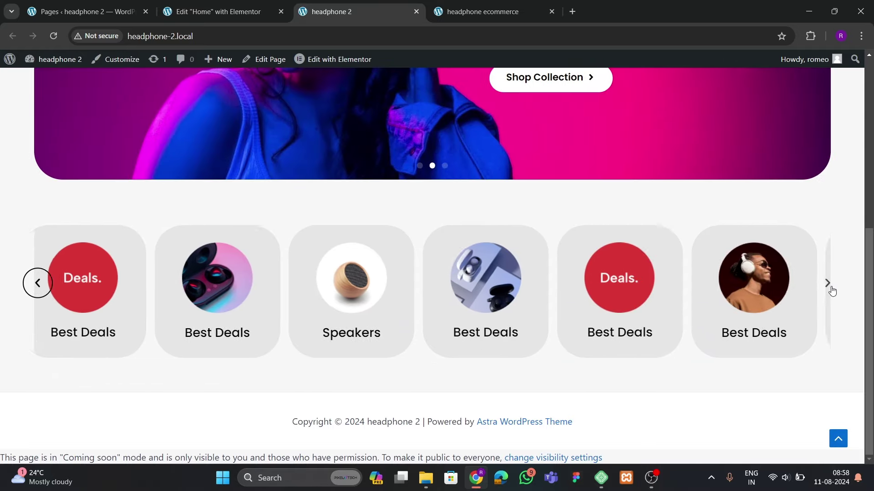
left_click(828, 285)
left_click(38, 285)
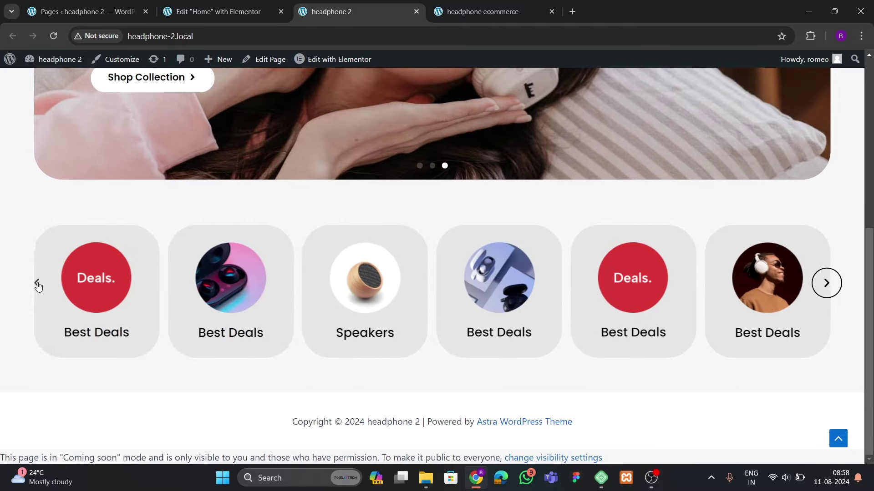
left_click(38, 285)
left_click(38, 285)
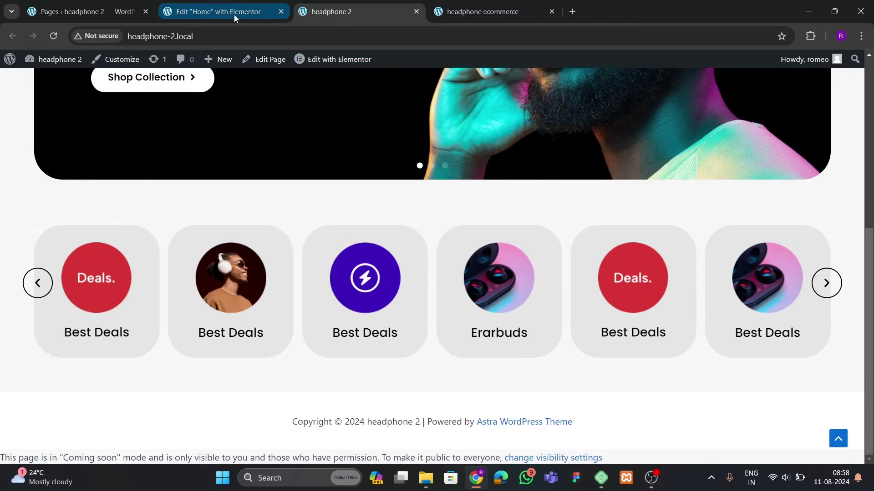
left_click(234, 14)
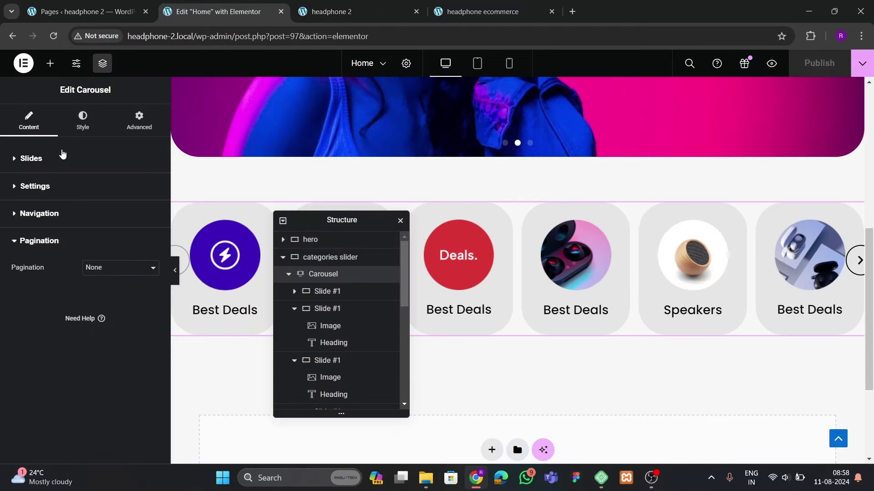
Give the carousel arrows a solid border in their Style > Navigation hover state
left_click(82, 119)
scroll(50, 308, "down", 1)
left_click(39, 382)
scroll(71, 306, "down", 3)
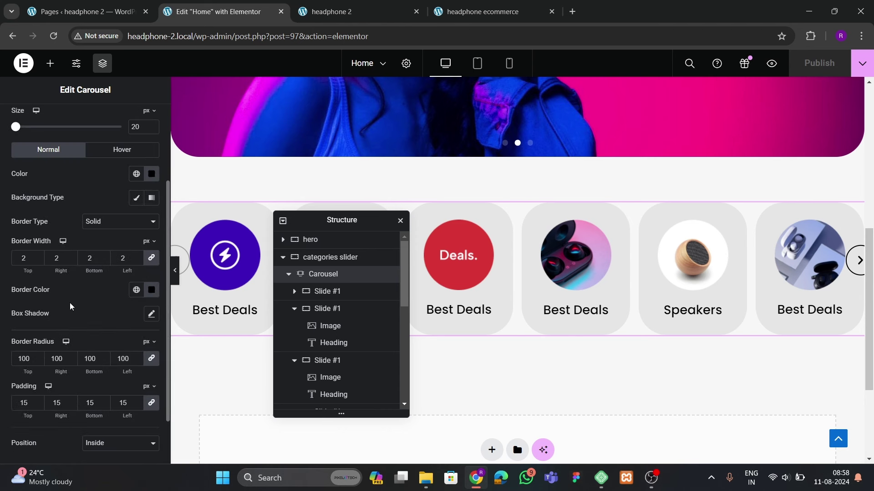
left_click(120, 157)
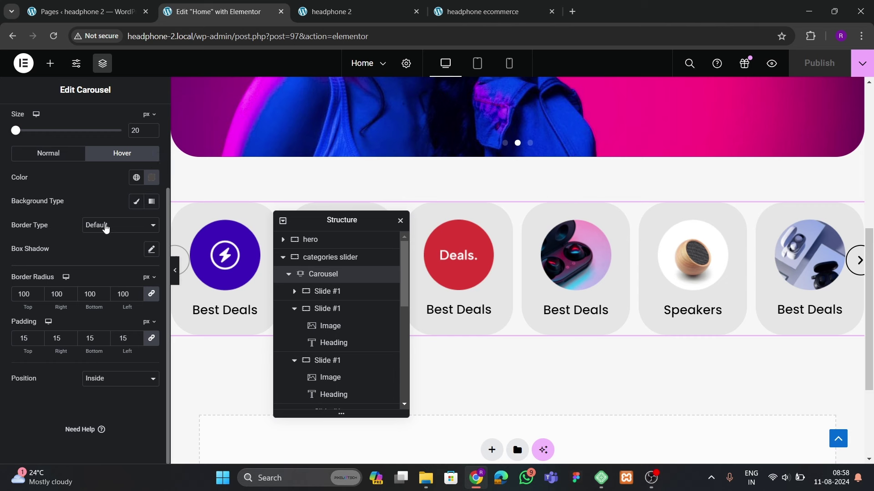
left_click(105, 228)
left_click(95, 254)
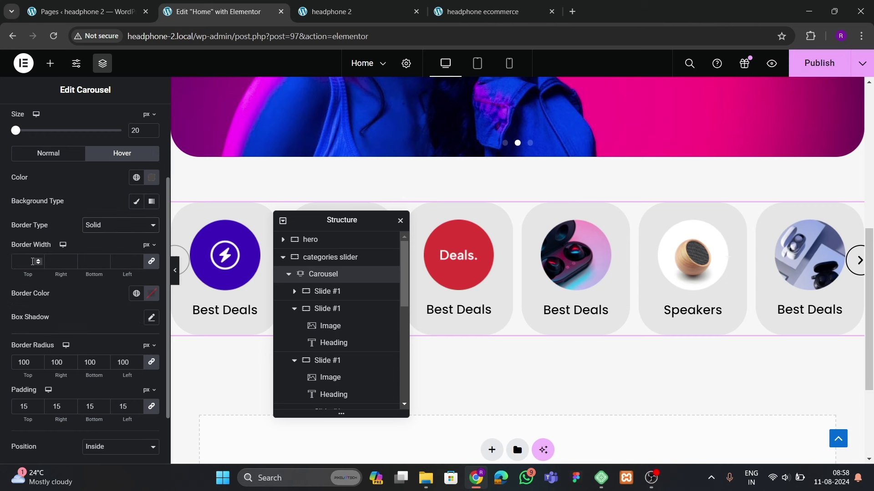
left_click(152, 294)
left_click_drag(151, 230, 96, 214)
left_click(100, 313)
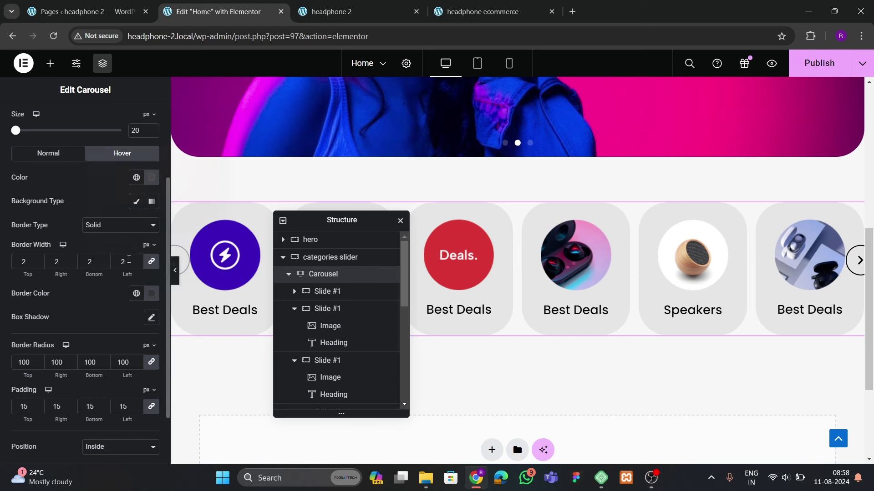
Make the hovered arrow icons and border red (#FF0505) and publish the page
left_click(151, 178)
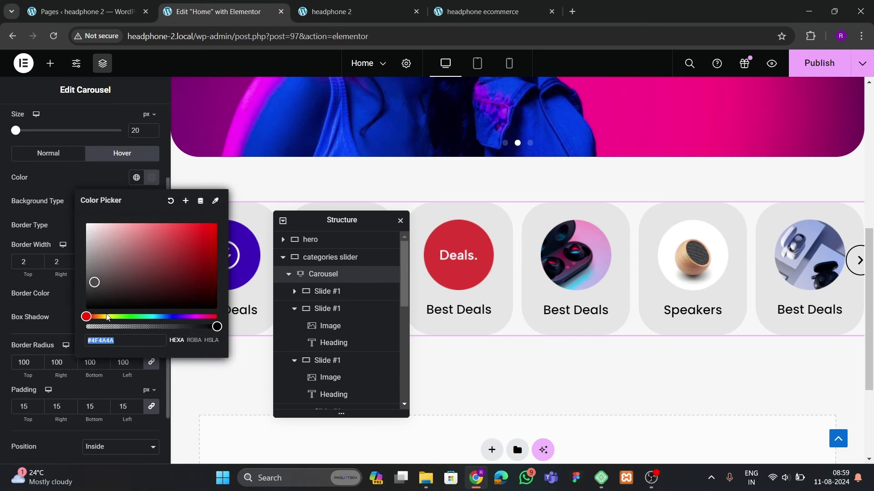
left_click_drag(154, 279, 223, 223)
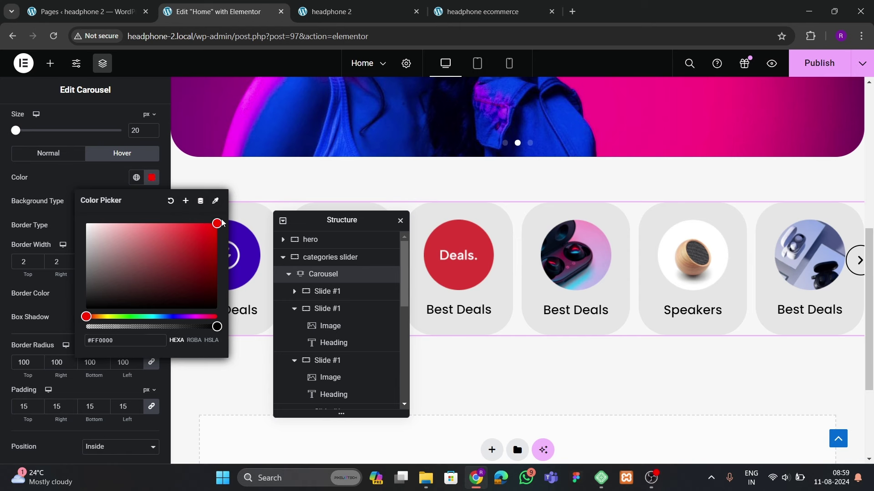
left_click(144, 191)
left_click(152, 293)
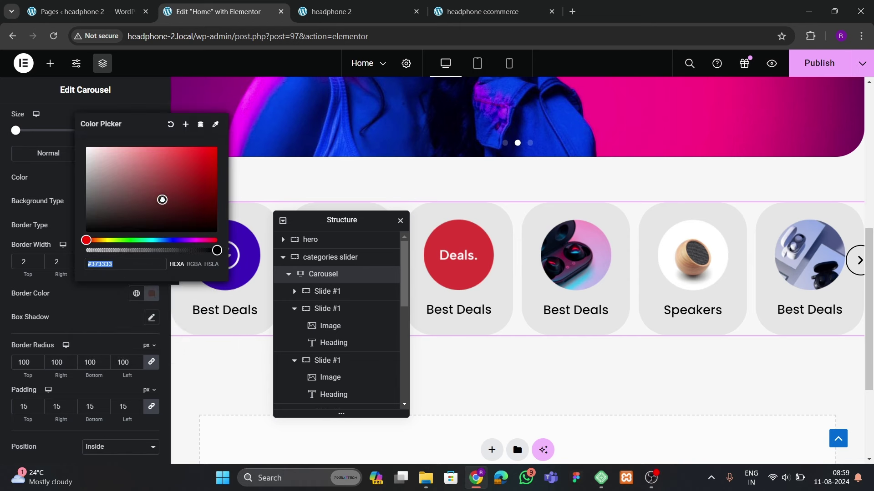
left_click_drag(162, 200, 215, 146)
left_click(36, 200)
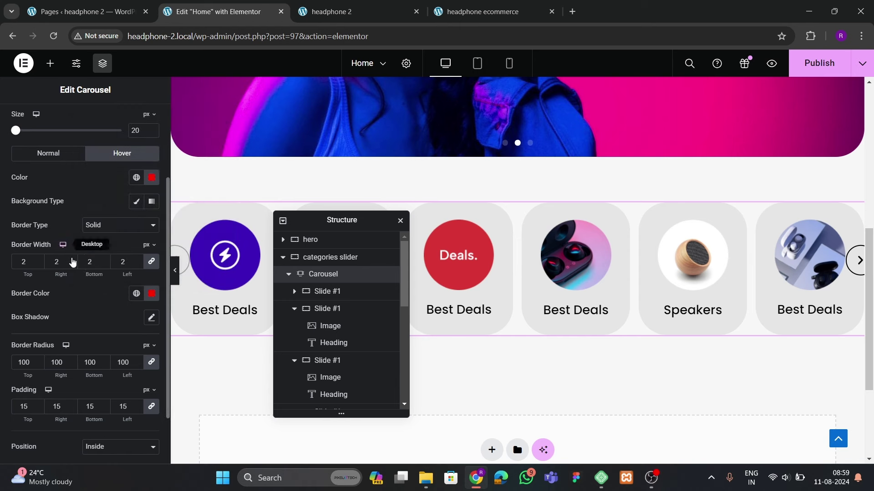
scroll(68, 273, "down", 2)
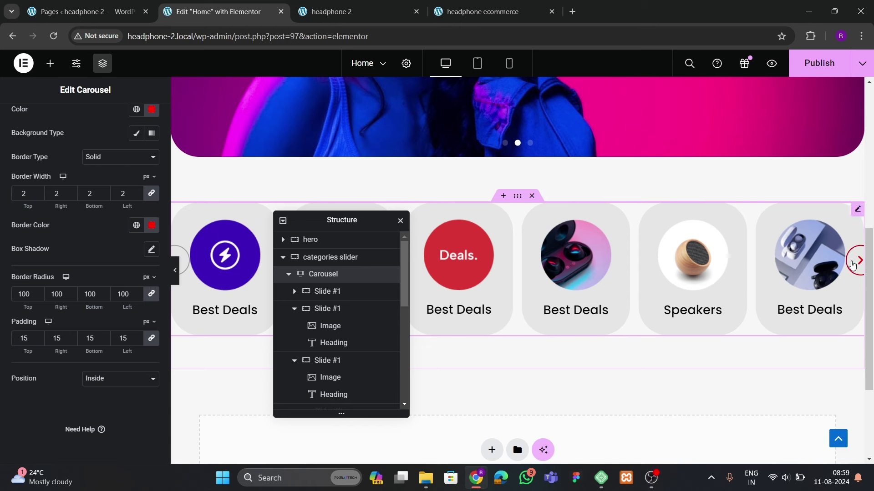
left_click(819, 63)
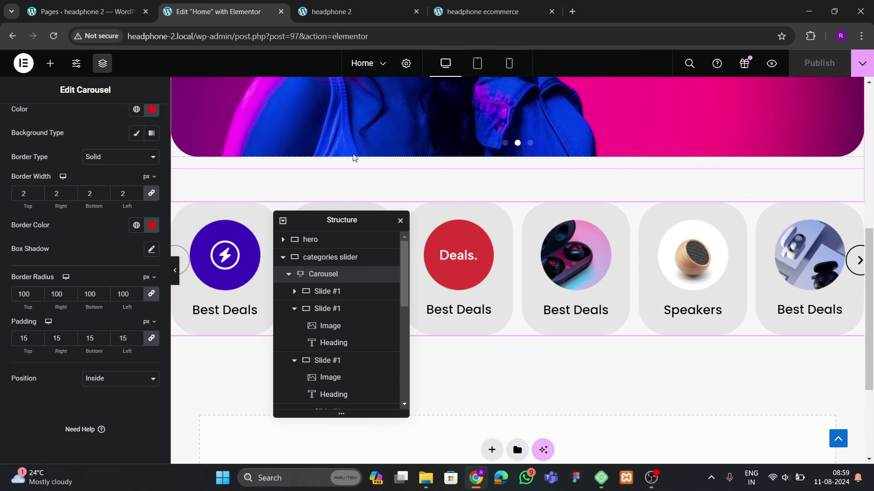
left_click(332, 11)
left_click(53, 36)
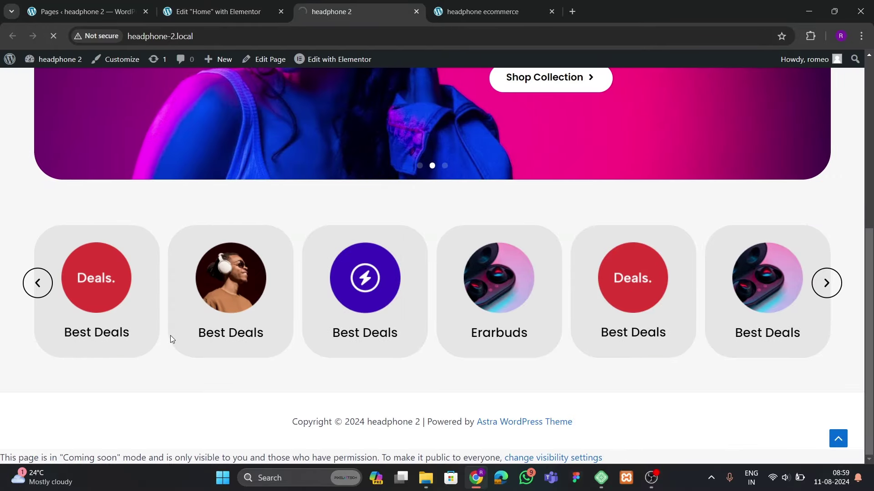
left_click(826, 283)
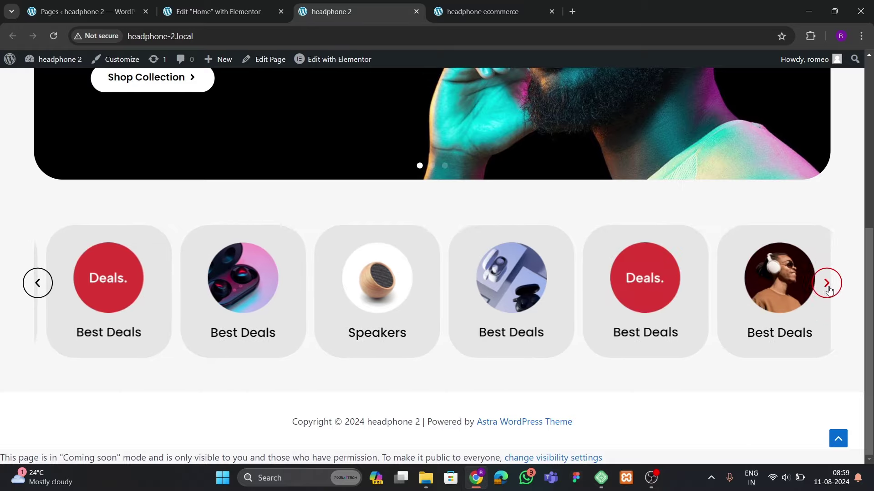
left_click(826, 283)
left_click(826, 283)
left_click(38, 283)
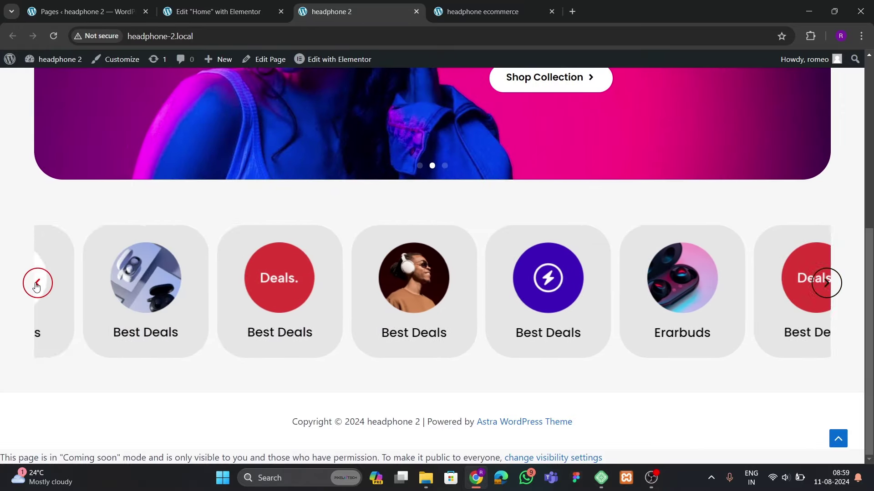
left_click(38, 283)
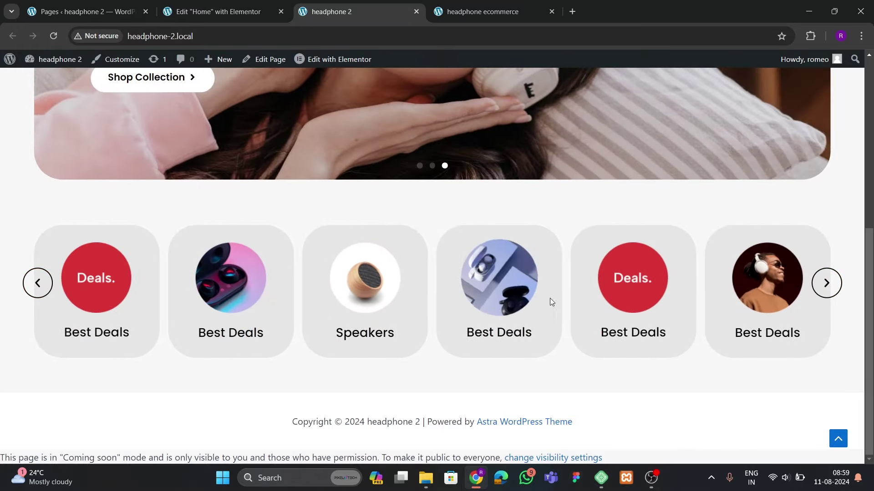
scroll(471, 281, "up", 6)
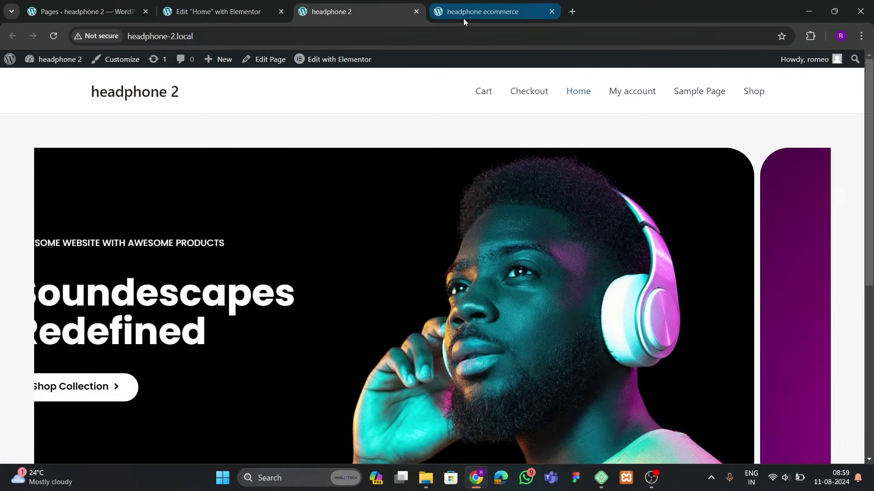
left_click(463, 17)
scroll(387, 268, "down", 5)
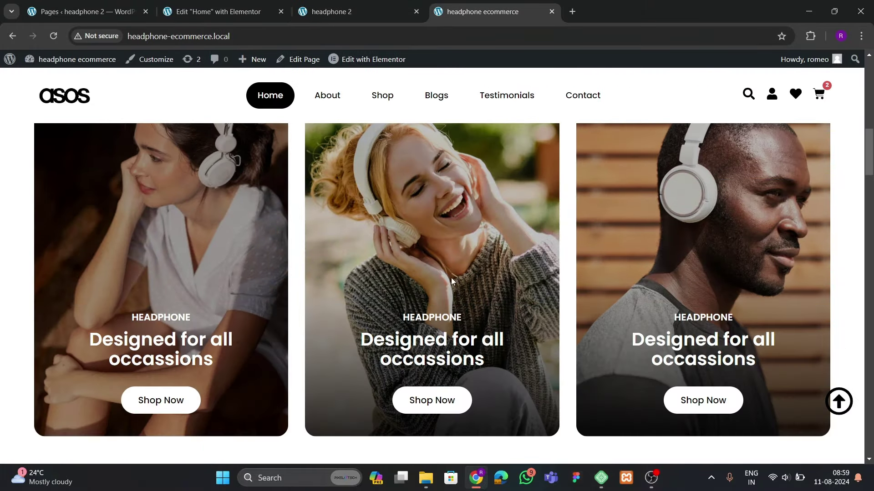
scroll(517, 312, "up", 2)
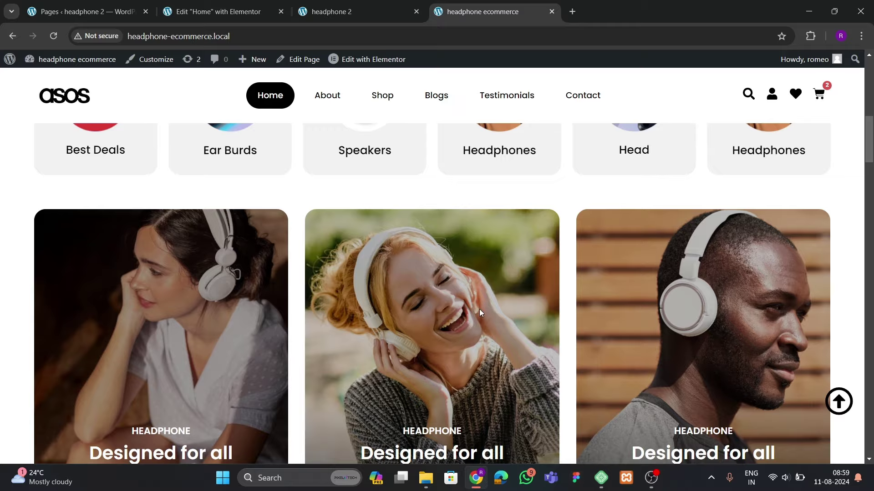
scroll(479, 310, "down", 2)
left_click(241, 20)
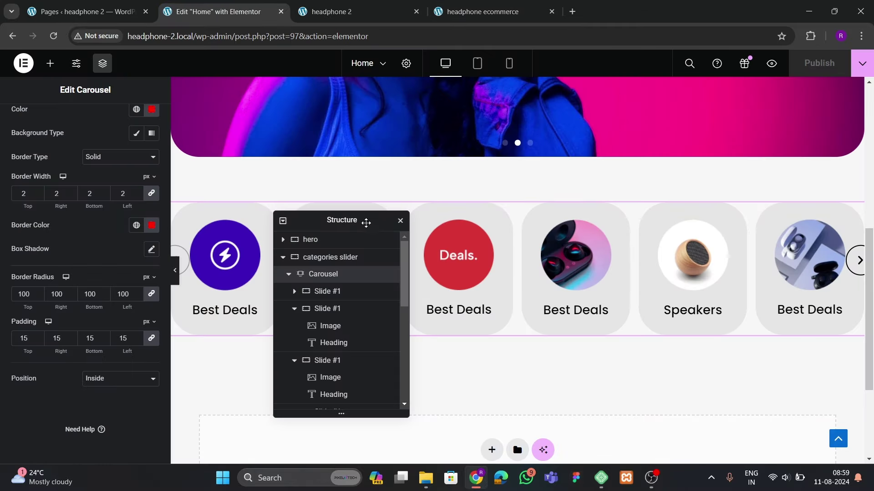
Add a single-column Flexbox container below the carousel, checking the reference site
left_click_drag(364, 224, 692, 128)
scroll(482, 303, "down", 3)
left_click(492, 296)
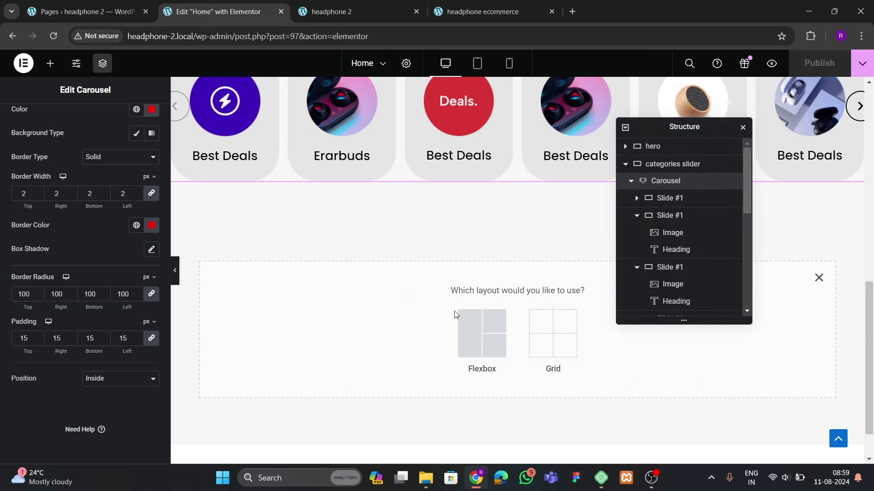
left_click(474, 328)
left_click(361, 322)
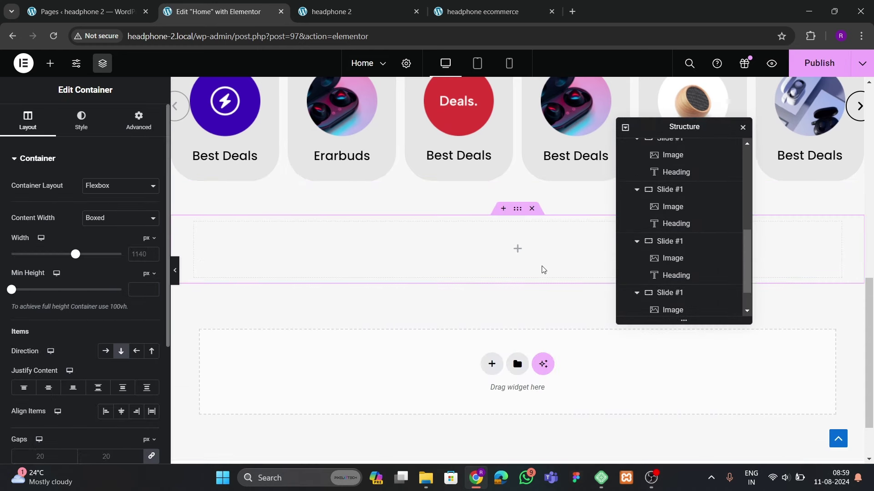
left_click(430, 9)
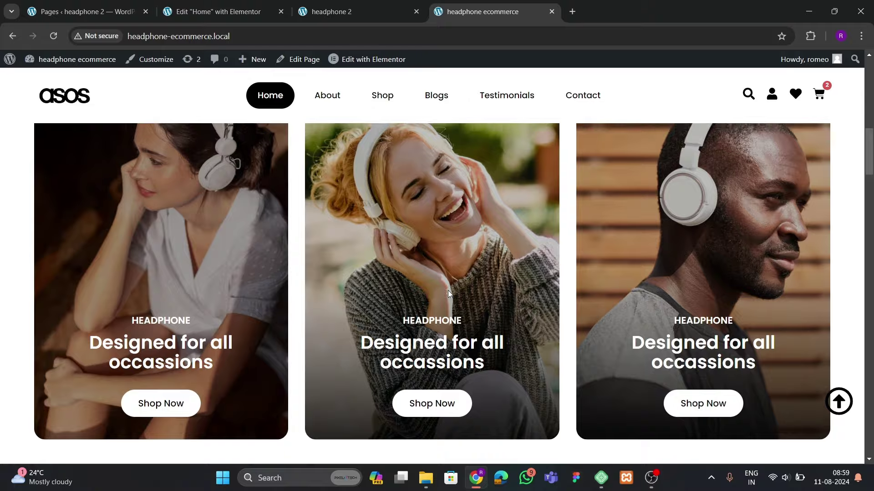
scroll(410, 301, "up", 3)
scroll(366, 314, "down", 2)
left_click(212, 12)
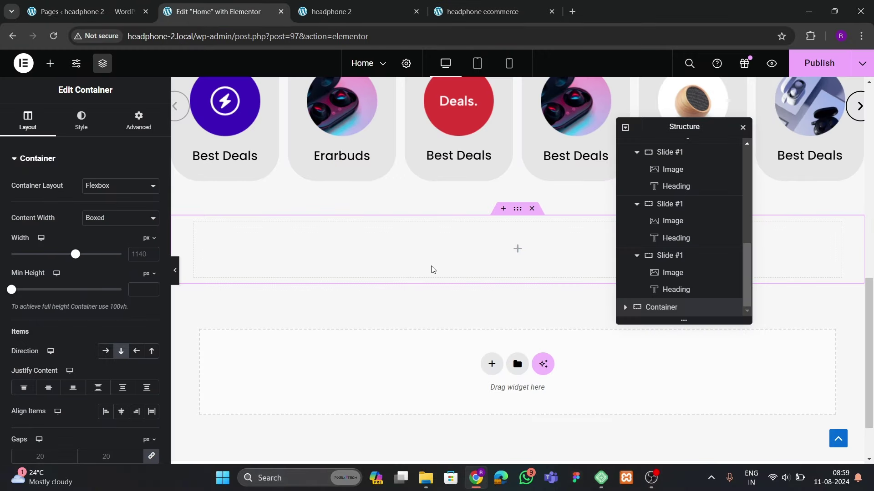
Set the container's width to 1400 and its bottom padding to 60
left_click(140, 254)
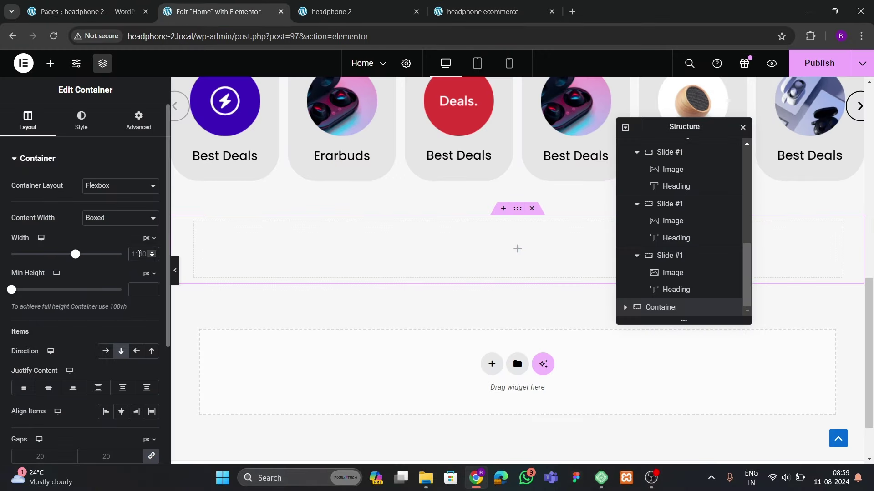
type("1400")
left_click(138, 121)
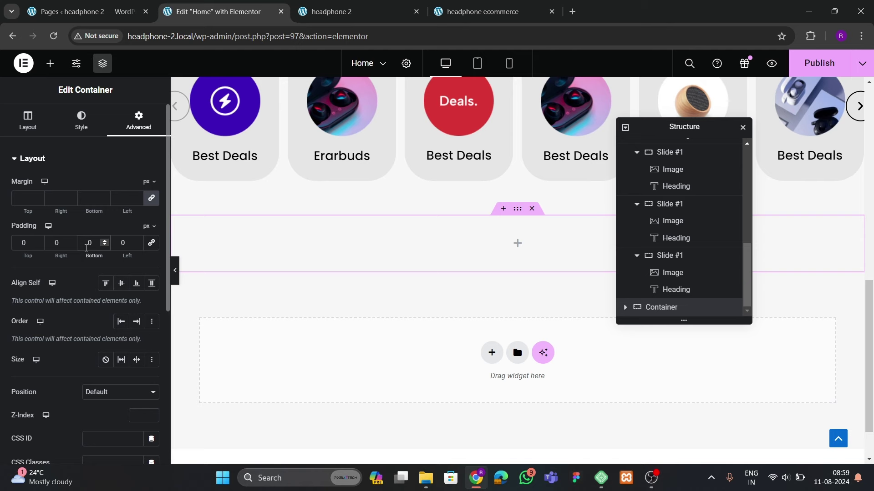
left_click(86, 246)
type("60")
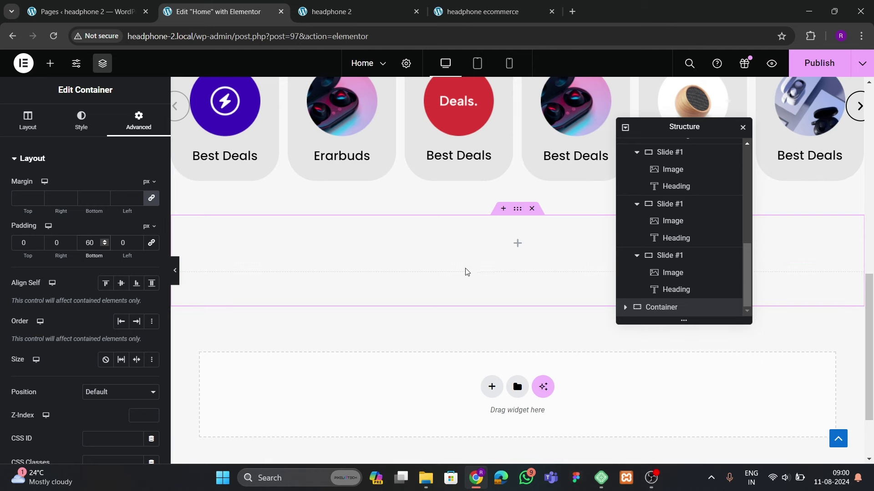
left_click(492, 11)
left_click(237, 11)
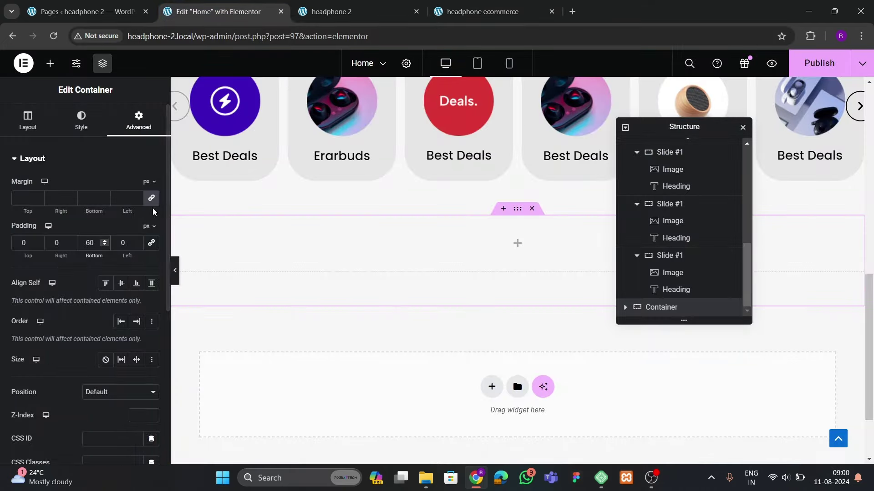
Place a Grid widget in the new container and set it to 3 columns, 1 row
left_click(50, 62)
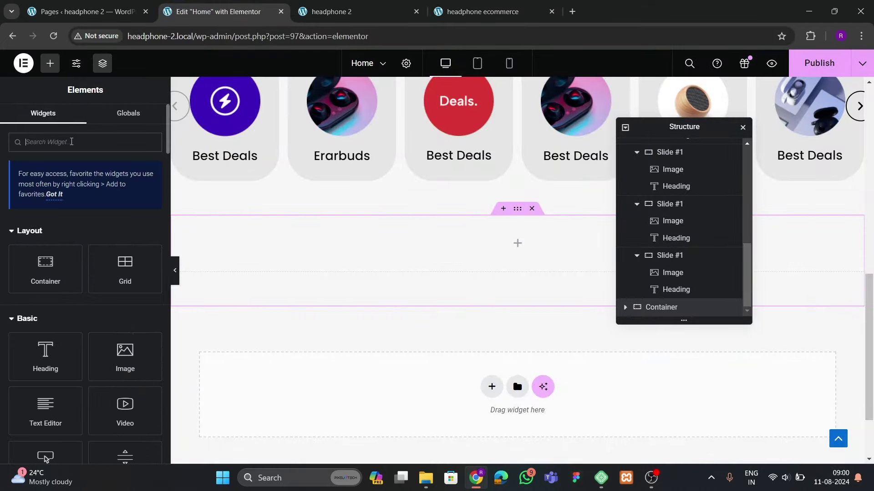
type("grid")
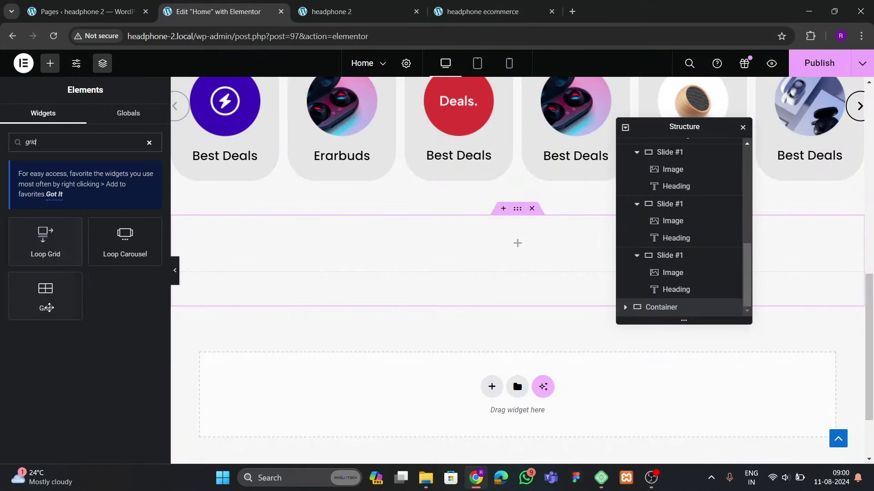
left_click_drag(45, 296, 321, 251)
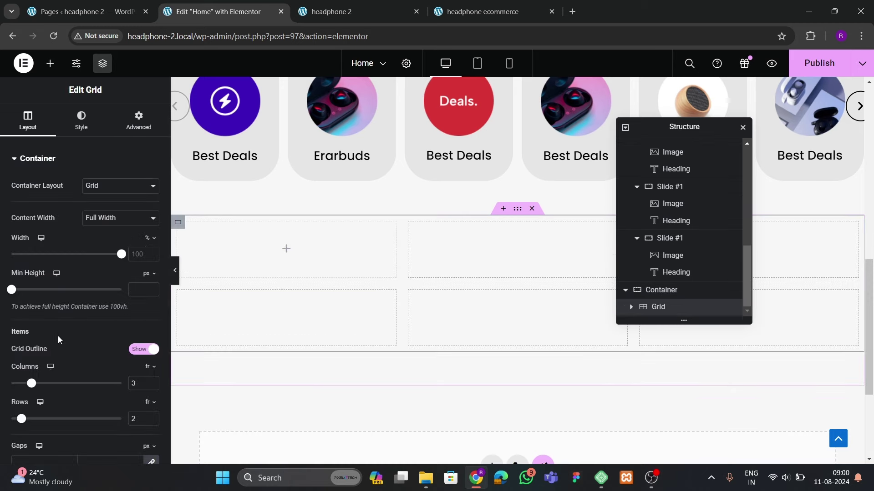
scroll(58, 340, "down", 4)
left_click(482, 12)
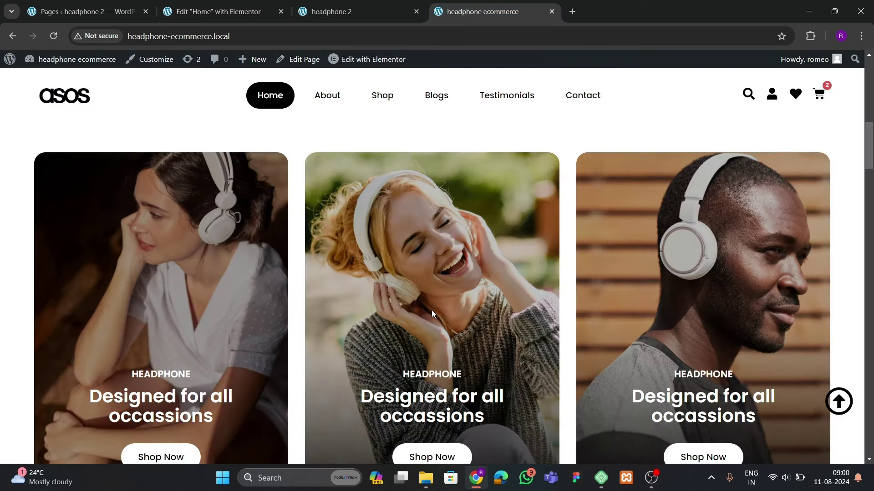
scroll(444, 269, "down", 4)
scroll(349, 125, "up", 4)
left_click(227, 11)
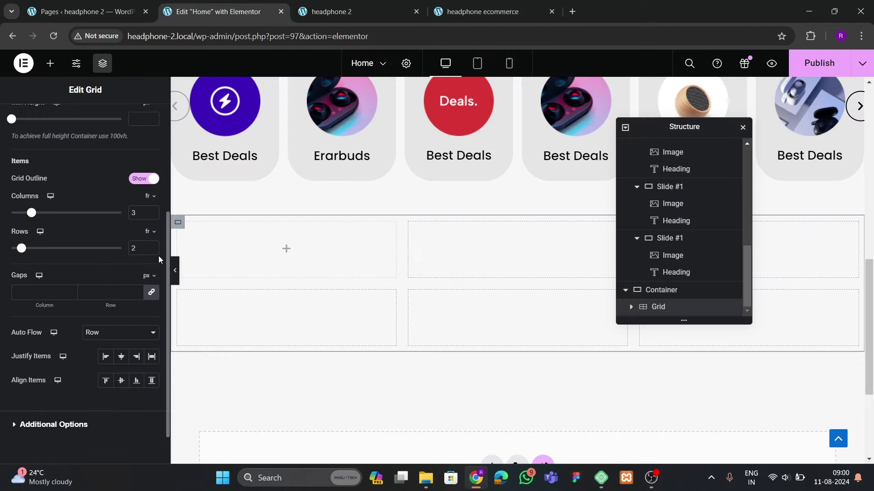
left_click(153, 251)
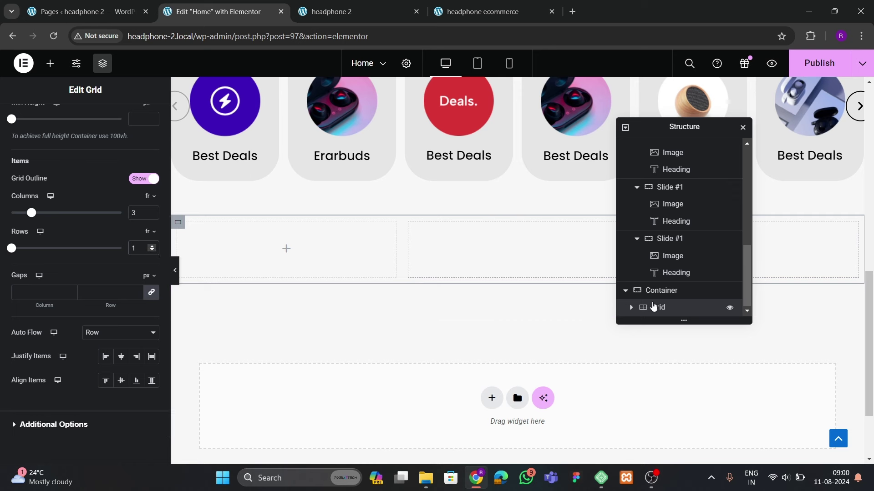
Rename the container to 'grids categories' in the structure navigator
double_click(661, 293)
type("gr")
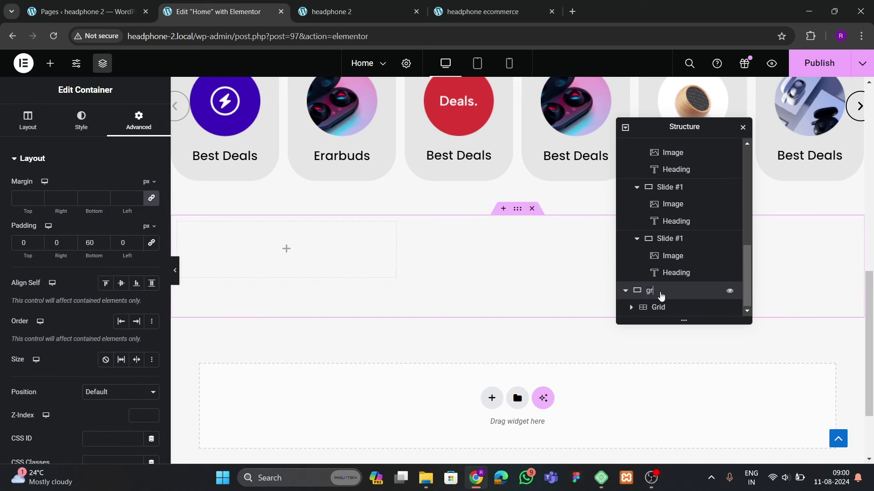
type("ids cate")
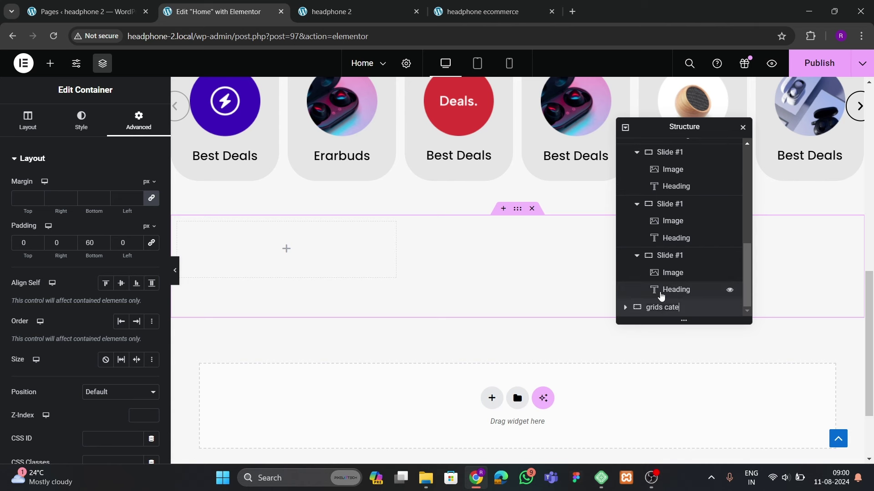
type("gories")
key("Return")
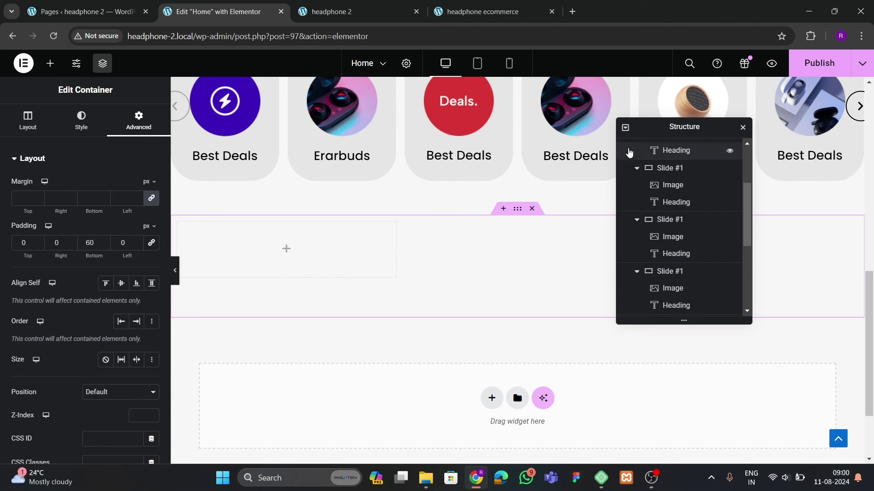
left_click(626, 128)
left_click(625, 128)
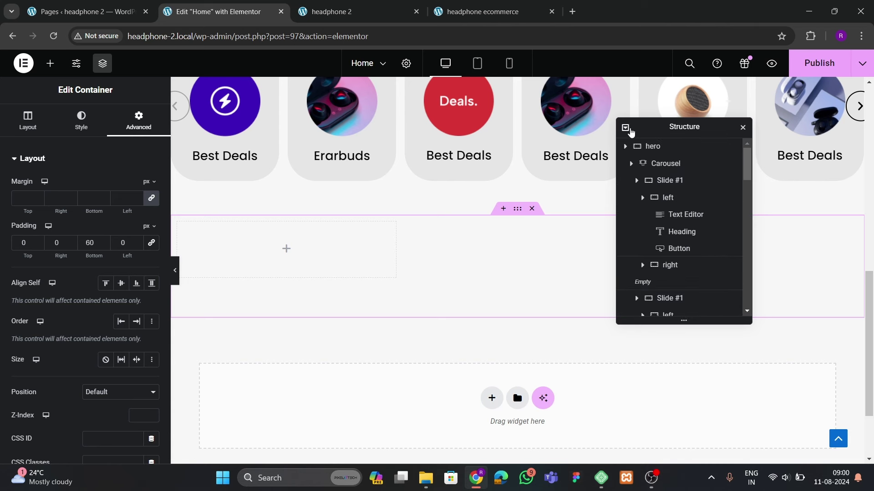
left_click(625, 129)
Set the grid's padding to 0 in its Advanced settings
left_click(659, 200)
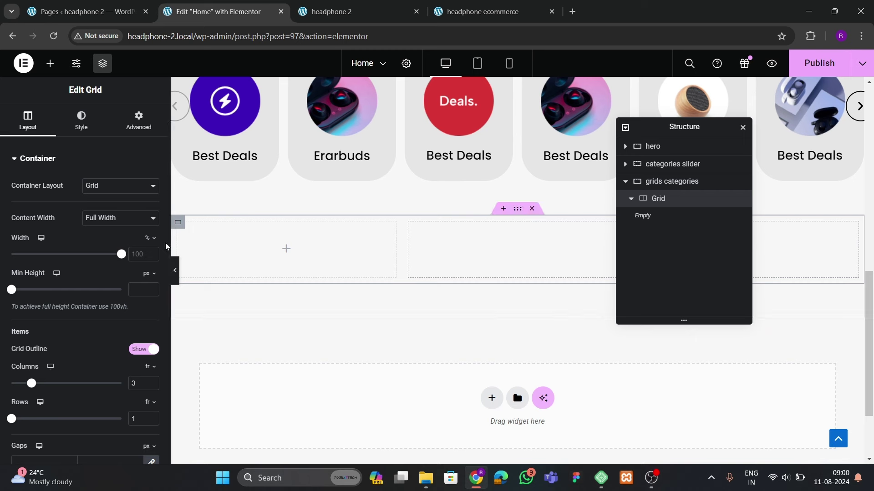
left_click(139, 122)
left_click(151, 242)
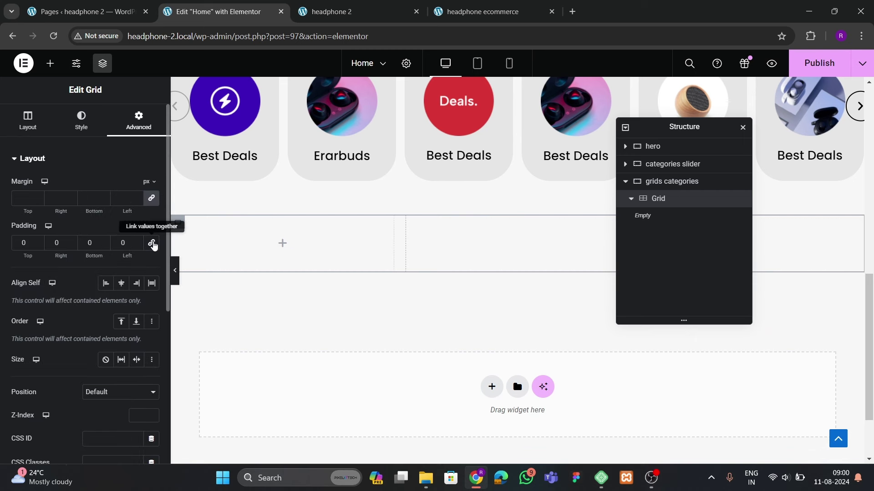
left_click(47, 63)
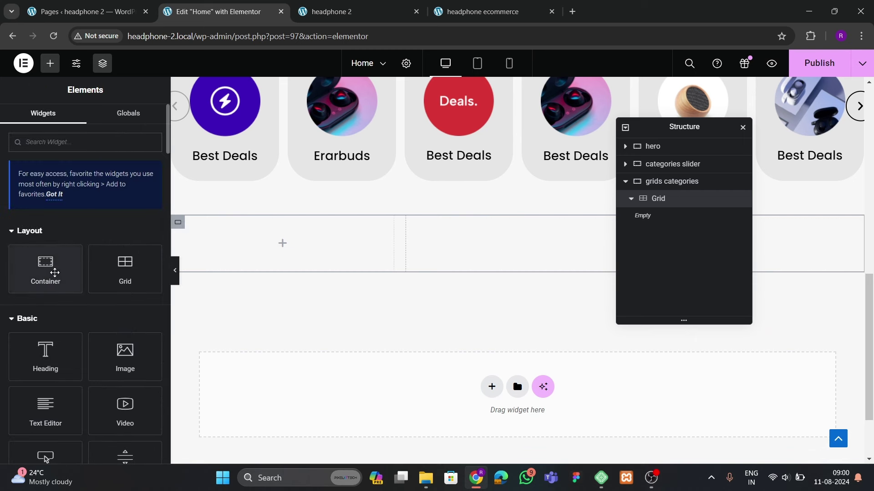
Drop a container into the grid's first cell and remove its padding
left_click_drag(50, 272, 257, 273)
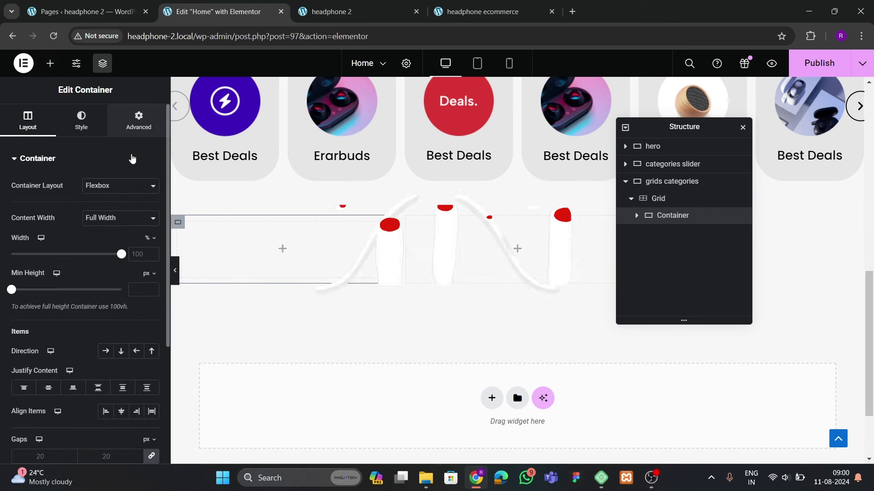
left_click(139, 121)
left_click(152, 242)
left_click(482, 12)
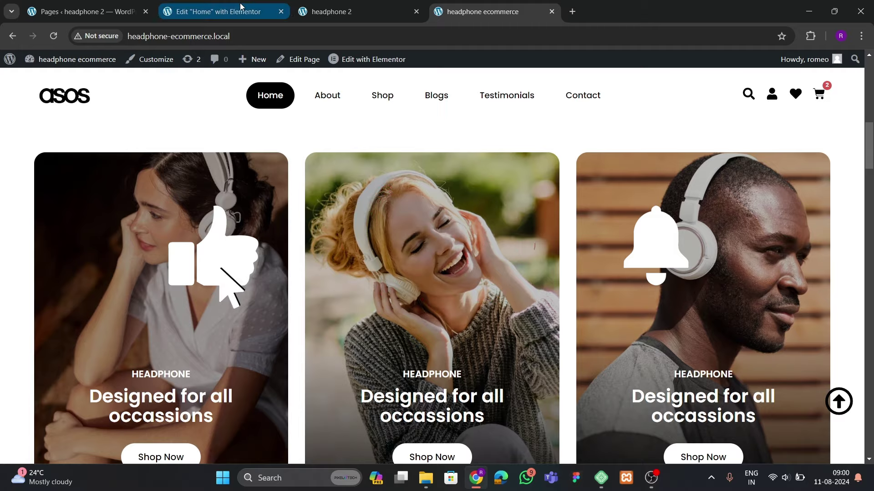
left_click(217, 11)
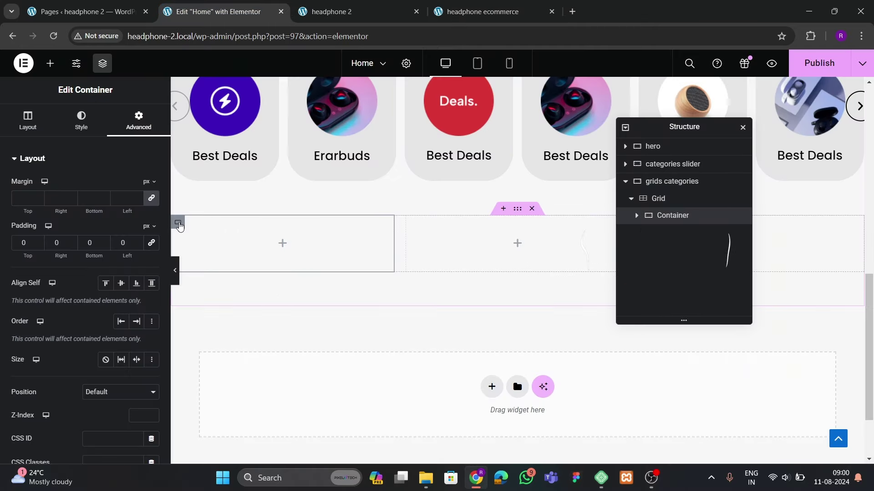
Set the woman-with-headphones photo as its background, centre center, size cover
left_click(89, 121)
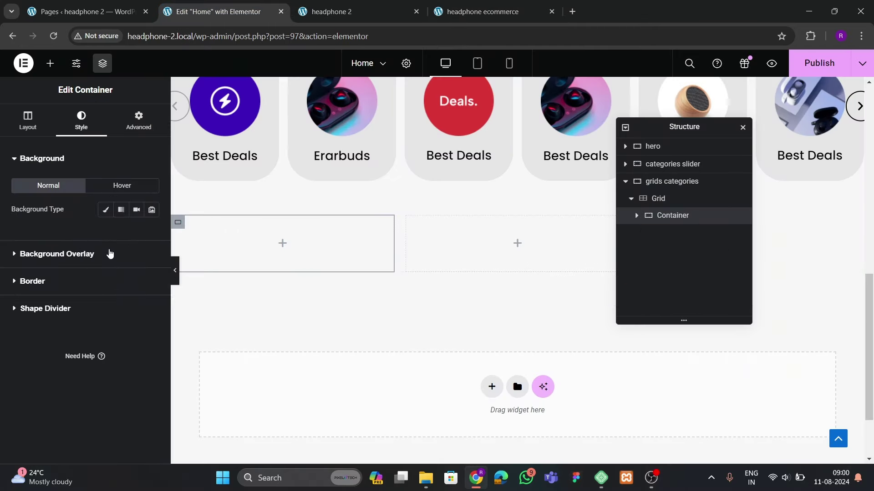
left_click(137, 314)
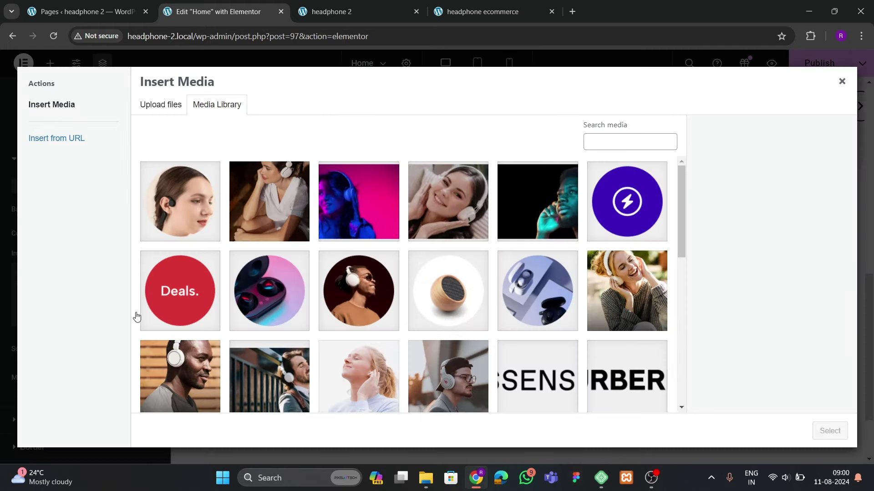
left_click(295, 226)
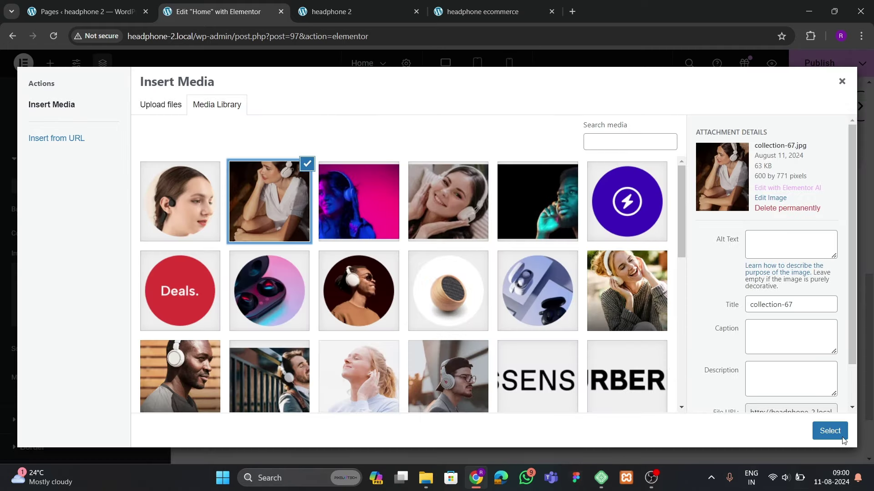
left_click(842, 438)
scroll(95, 297, "down", 3)
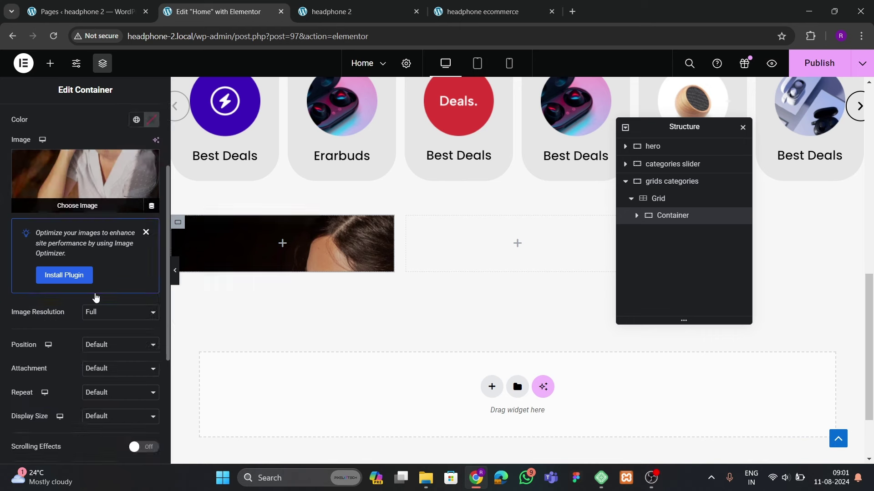
scroll(96, 297, "down", 1)
left_click(98, 287)
left_click(98, 306)
left_click(105, 359)
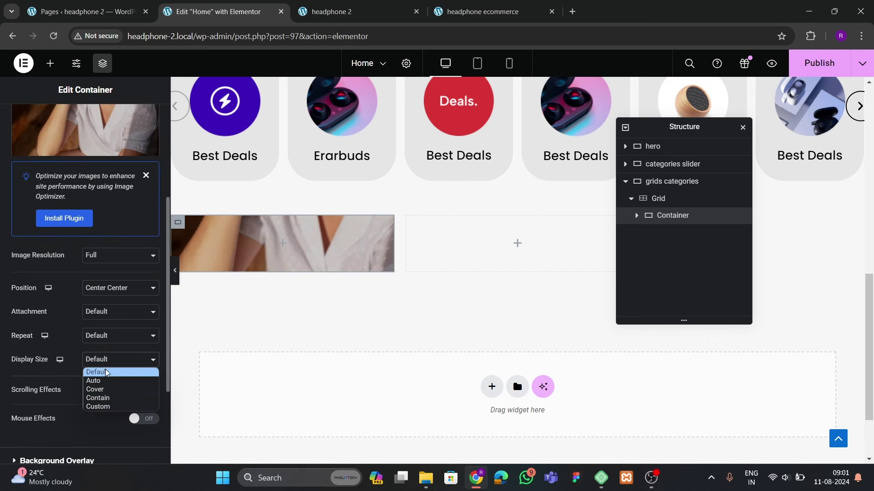
left_click(95, 389)
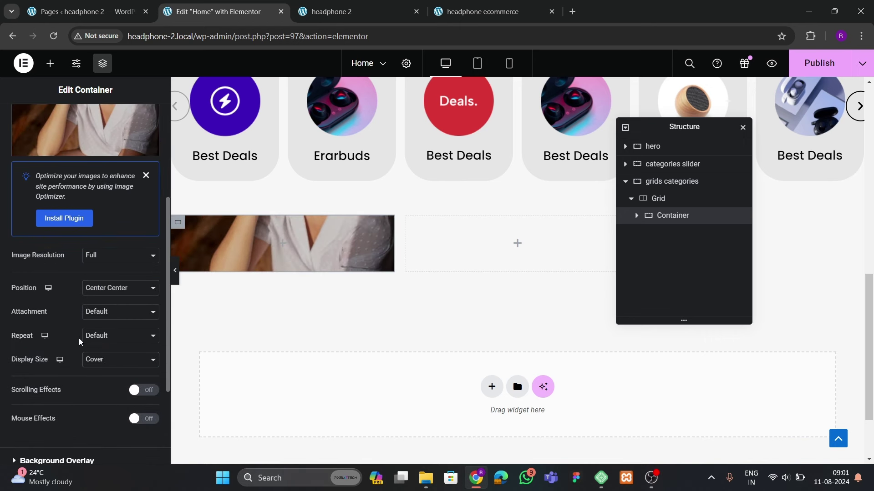
Lay out the card's contents in a column, centred vertically and horizontally
scroll(79, 339, "up", 5)
left_click(28, 121)
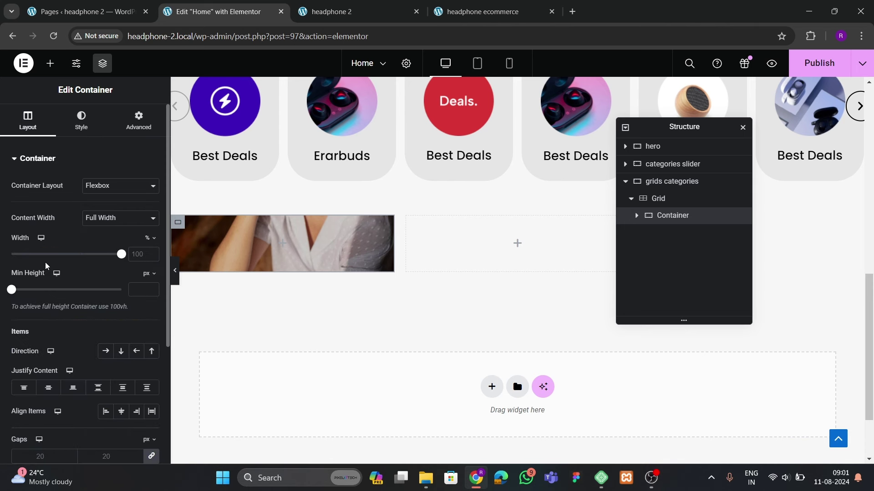
scroll(46, 266, "down", 3)
left_click(121, 181)
left_click(48, 217)
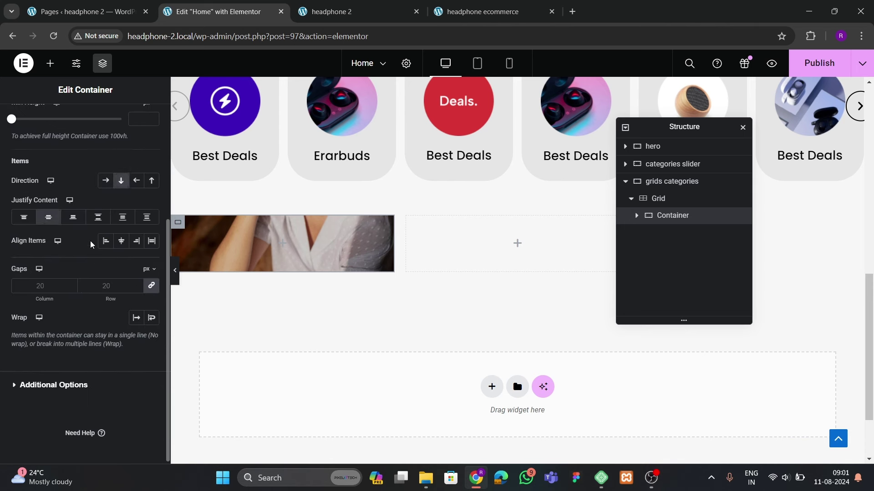
left_click(121, 241)
Set the card's minimum height to 500
scroll(105, 296, "up", 3)
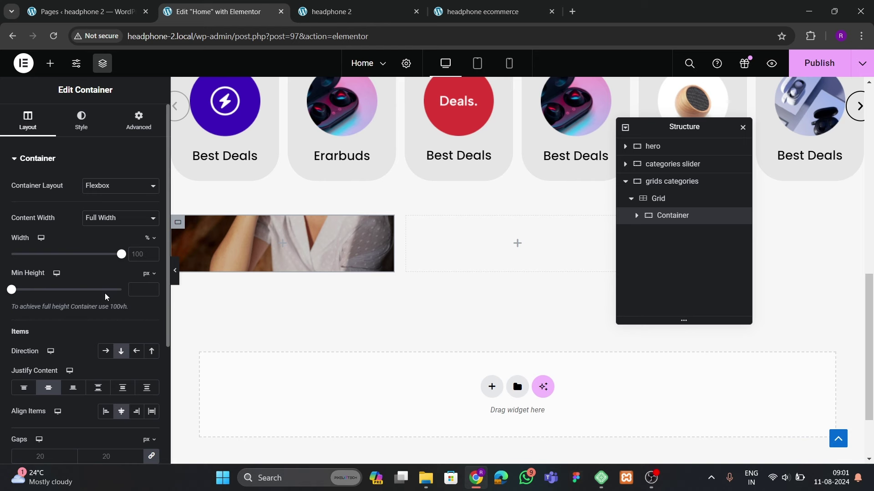
type("00")
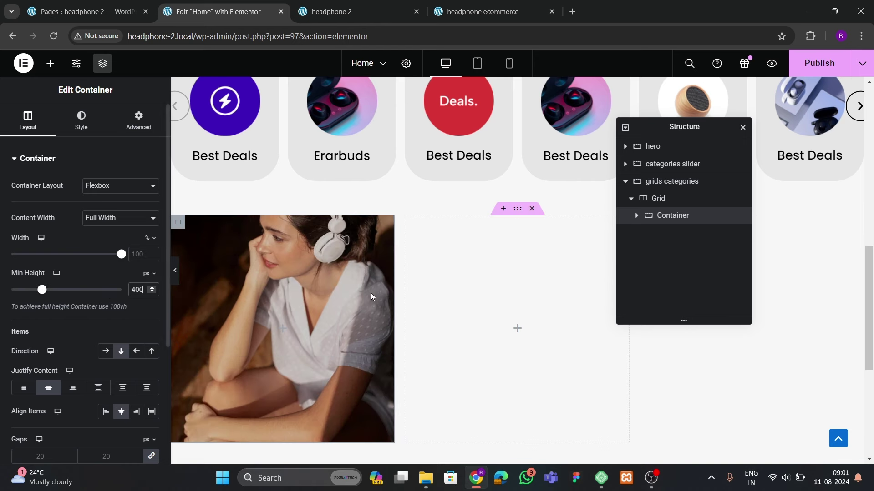
key("BackSpace")
key("BackSpace")
key("BackSpace")
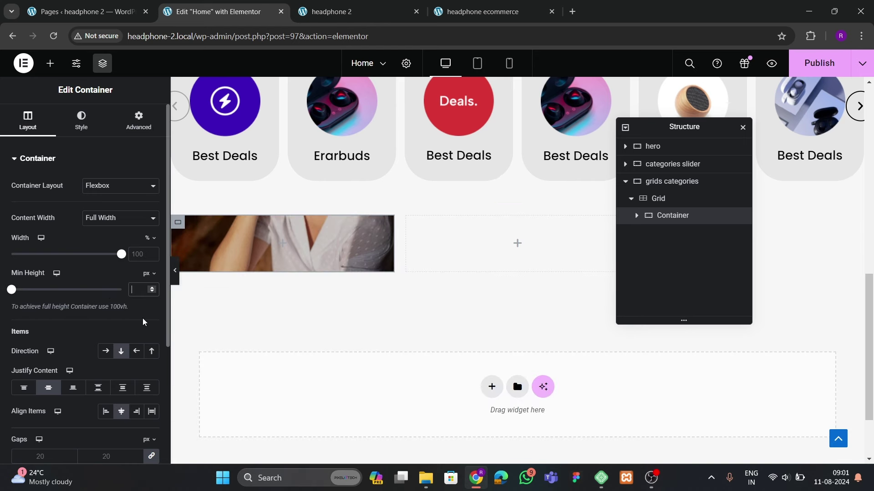
type("450")
key("BackSpace")
key("BackSpace")
key("BackSpace")
type("500")
scroll(291, 286, "down", 3)
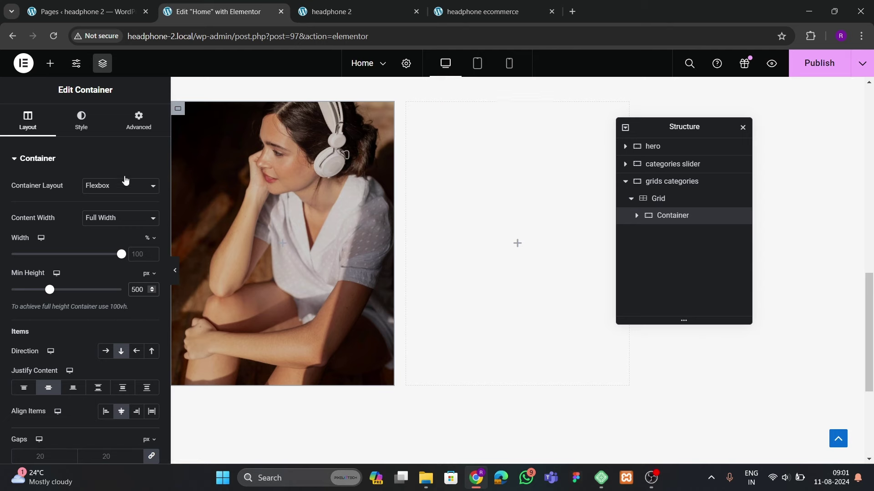
Give the card 20 px rounded corners, comparing against the live site's cards
left_click(96, 124)
scroll(91, 242, "down", 3)
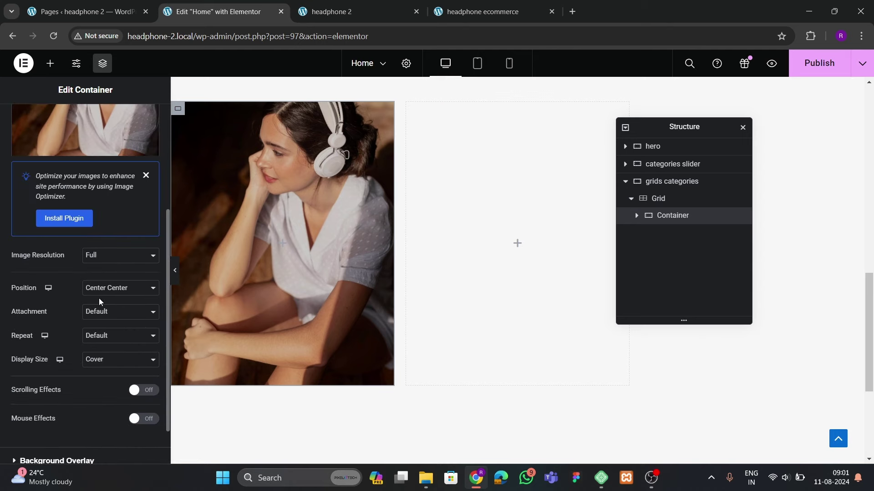
left_click(452, 16)
left_click(214, 12)
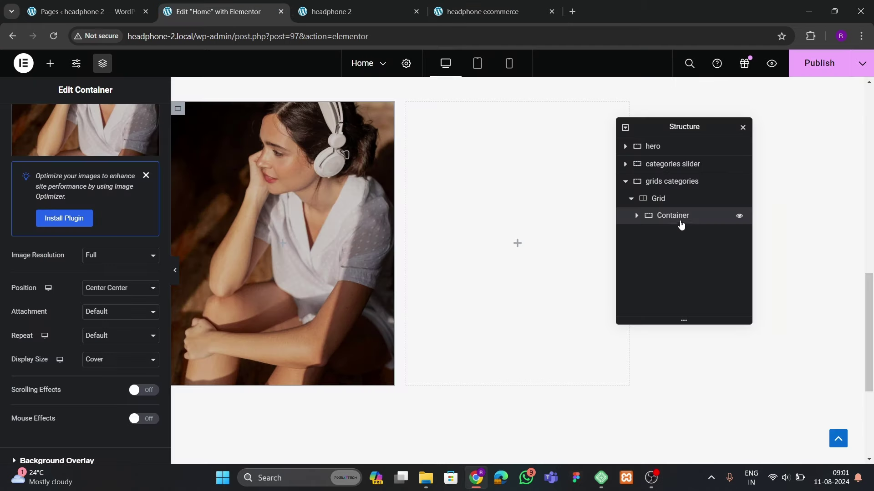
scroll(94, 201, "up", 4)
scroll(87, 248, "down", 7)
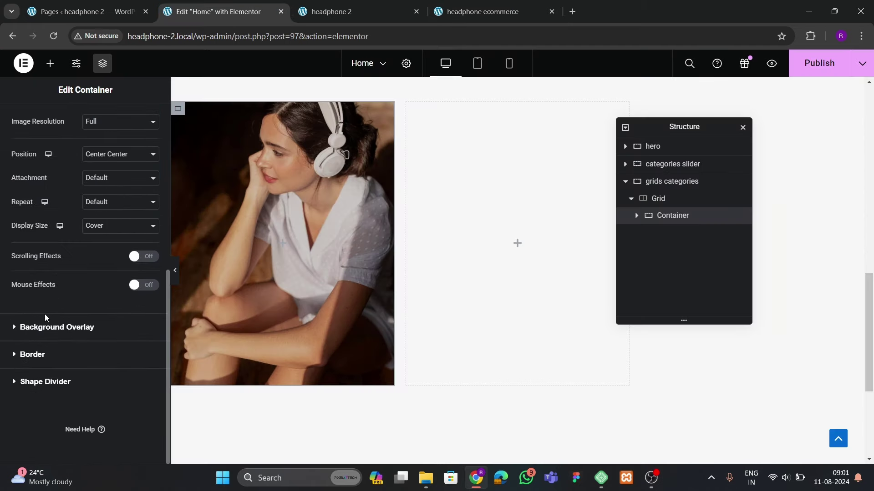
left_click(36, 354)
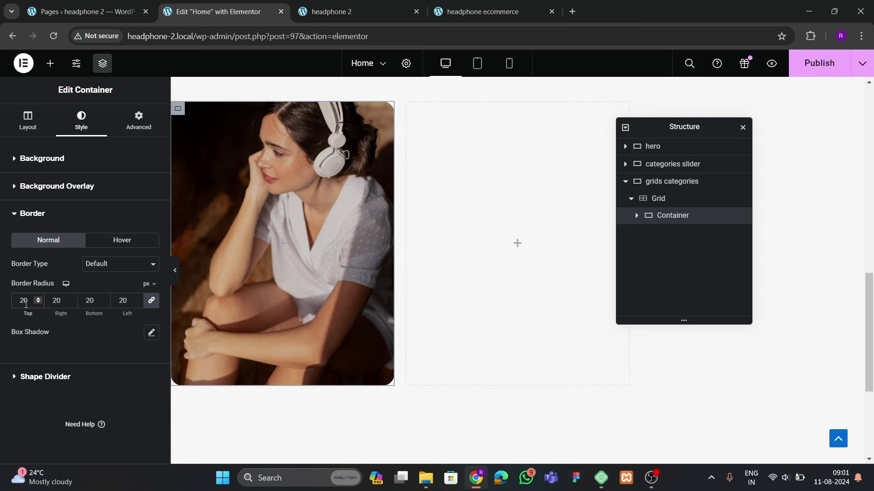
left_click(482, 11)
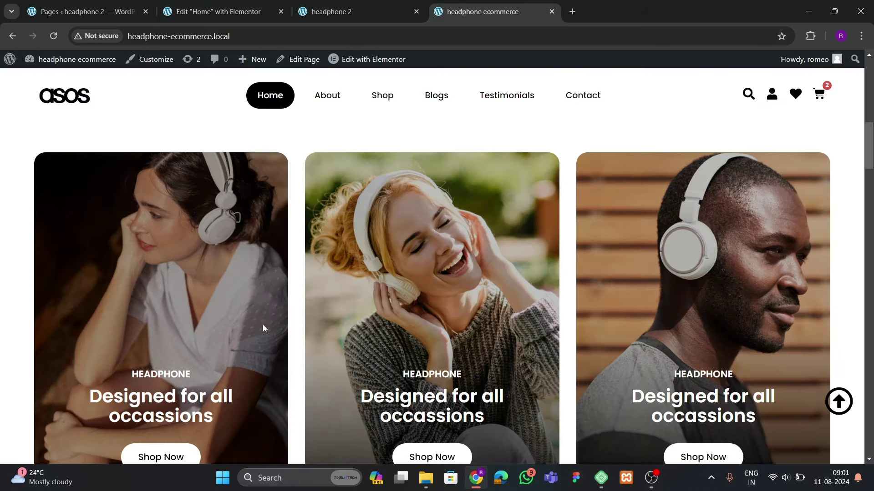
scroll(263, 324, "down", 3)
left_click(218, 12)
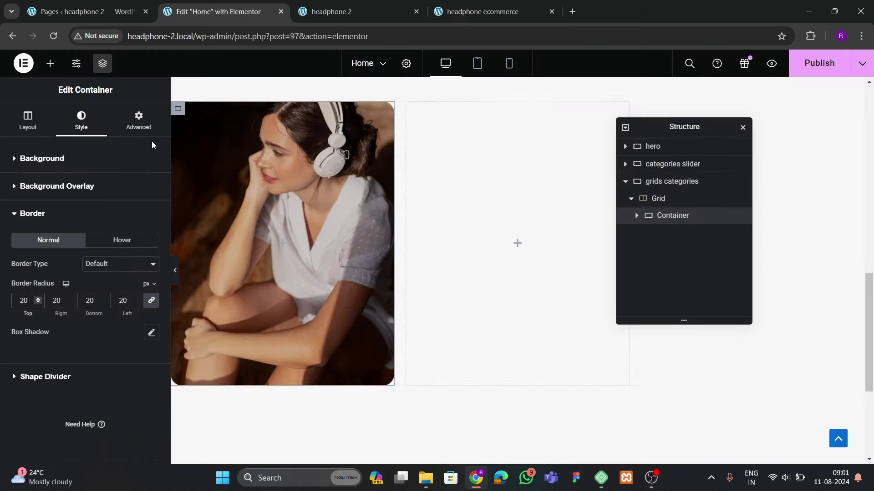
left_click(46, 68)
Add a heading inside the image card reading 'HEADPHONES'
scroll(88, 228, "down", 2)
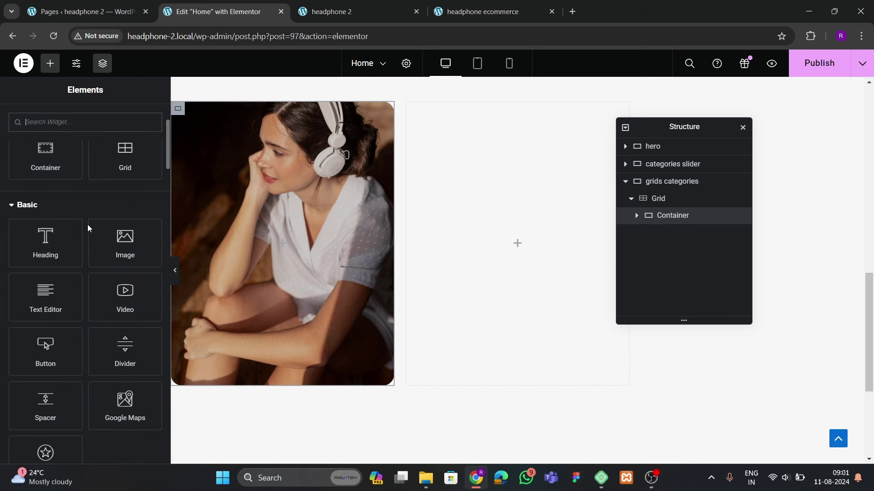
scroll(88, 225, "up", 1)
left_click_drag(60, 280, 318, 248)
left_click_drag(76, 206, 14, 200)
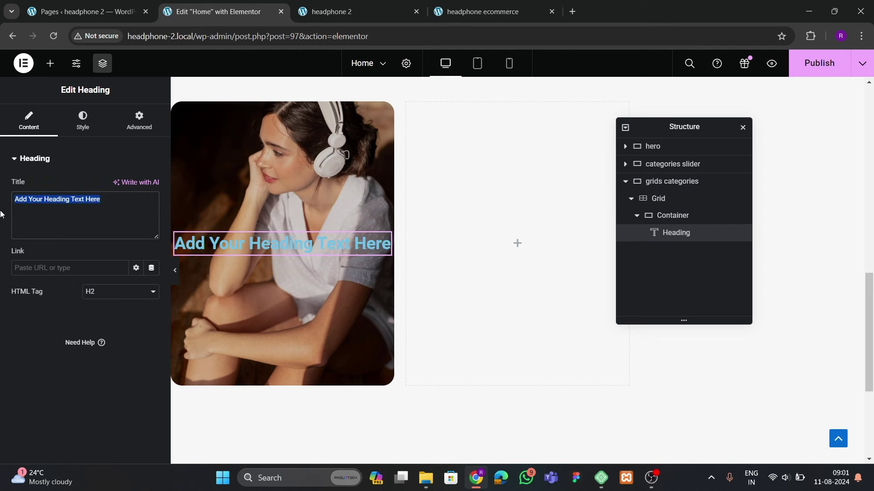
left_click(498, 15)
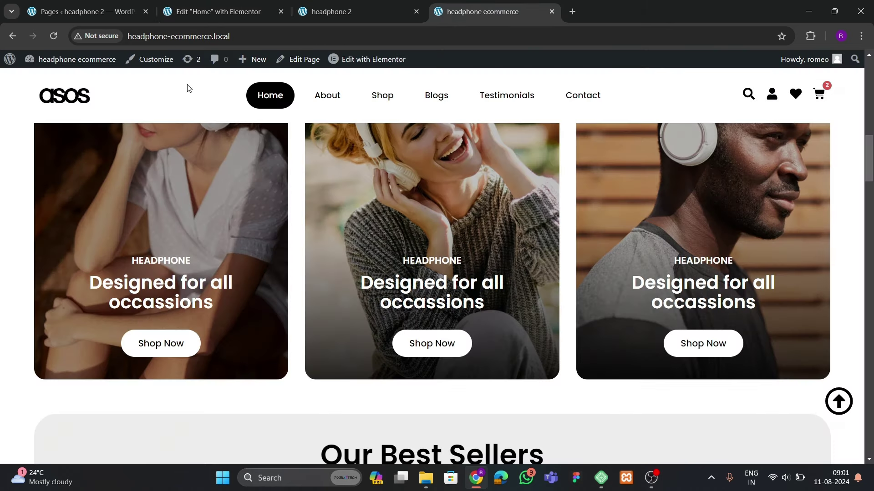
left_click(223, 13)
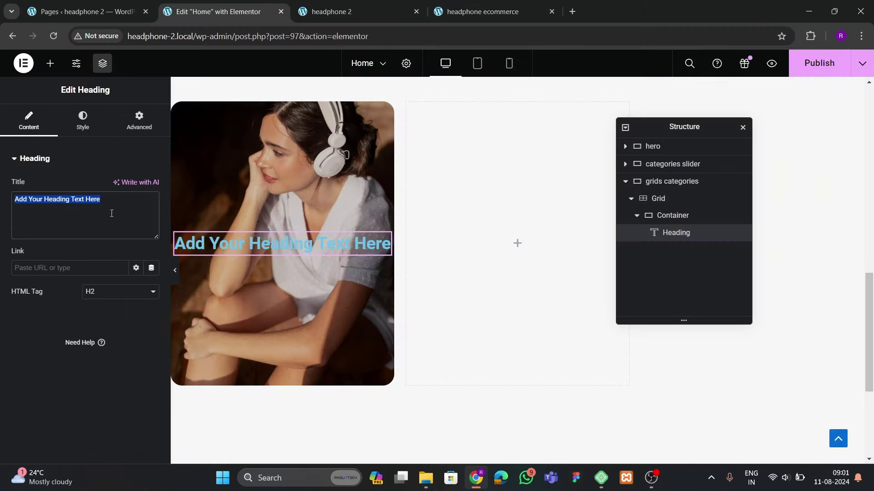
key("BackSpace")
type("HEADP")
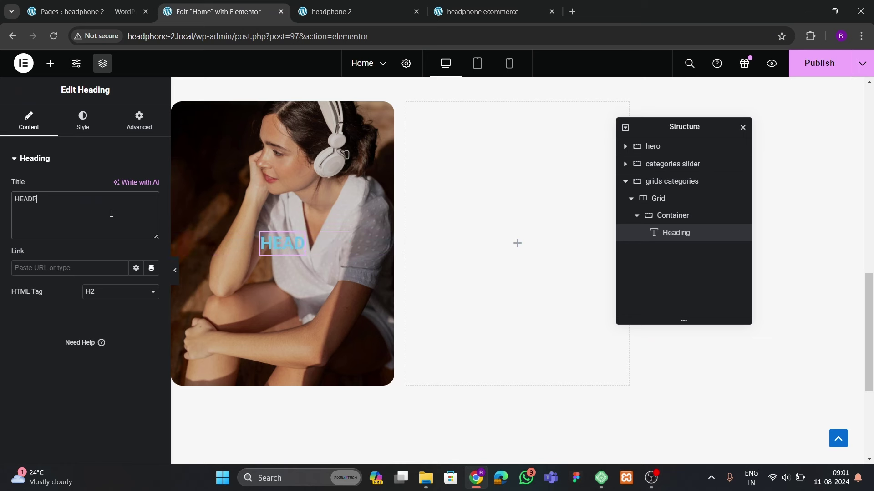
type("HONES")
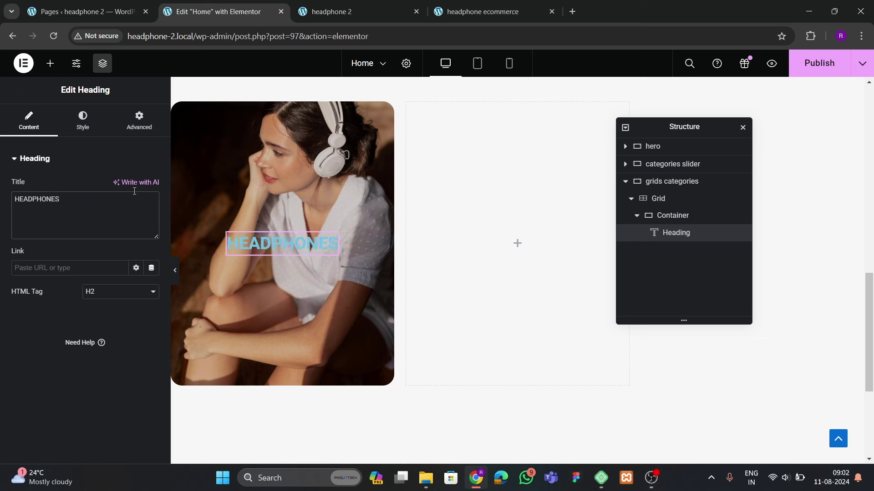
Style the heading near-white #F8FBFC in Poppins at 18 px
left_click(82, 119)
left_click(152, 210)
left_click(87, 256)
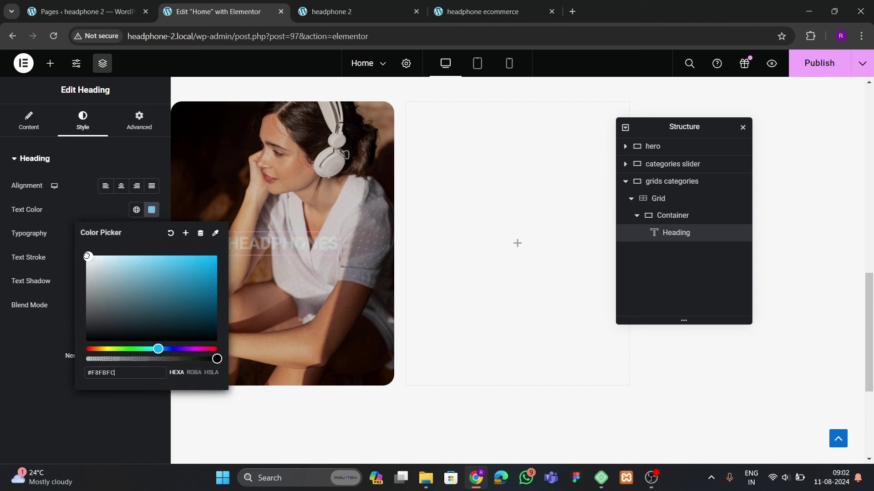
left_click(33, 361)
left_click(152, 235)
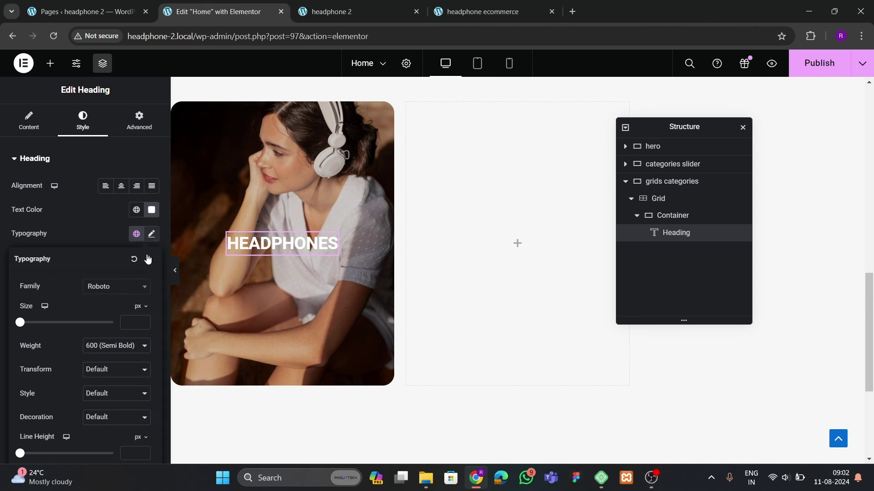
left_click(111, 286)
type("poppi")
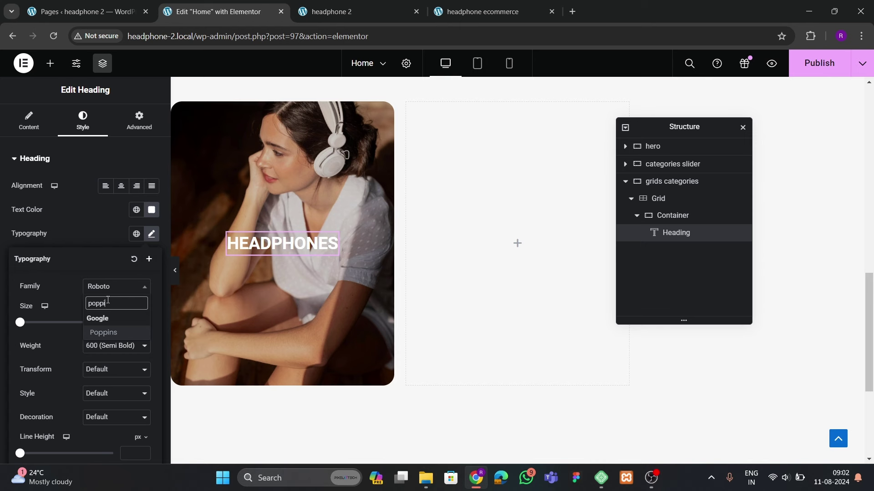
key("Return")
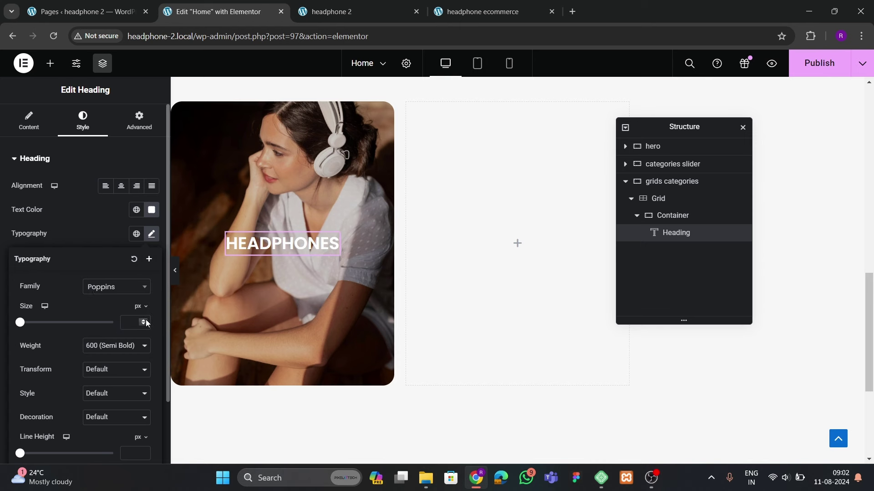
left_click(146, 321)
left_click_drag(147, 322, 148, 322)
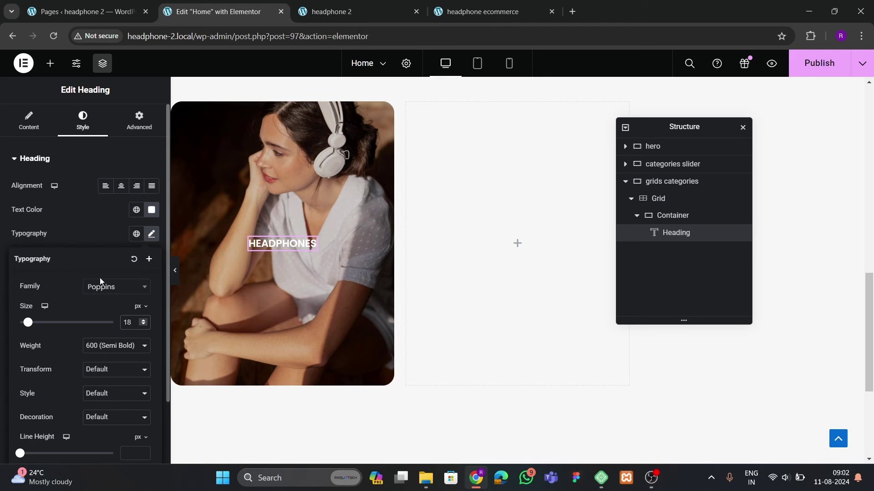
left_click(462, 13)
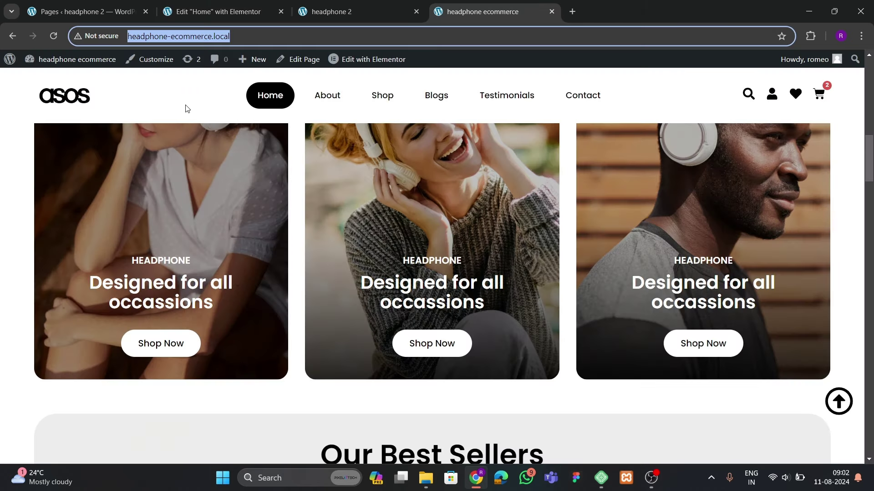
left_click(215, 12)
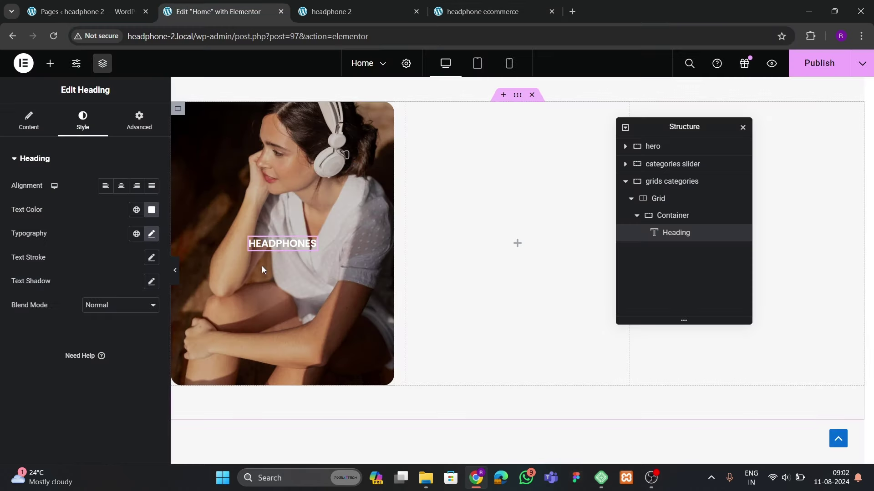
Give the card container a classic black background overlay at 0.21 opacity
left_click(665, 215)
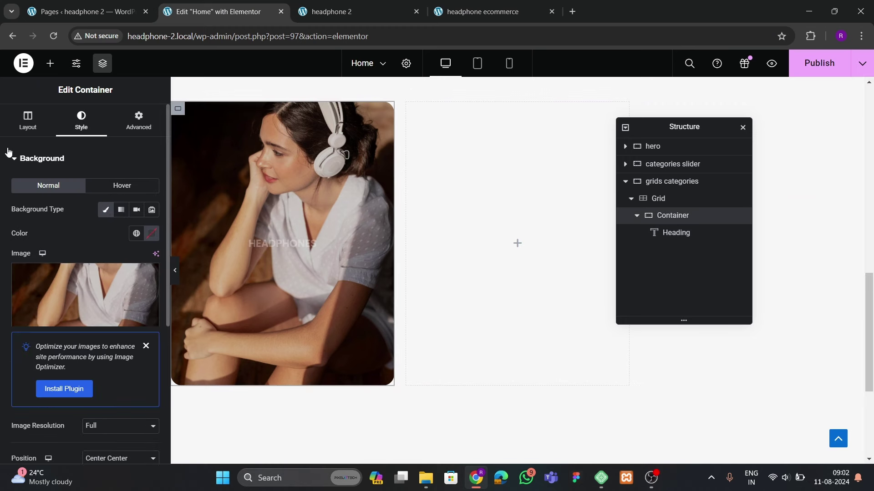
scroll(68, 291, "down", 6)
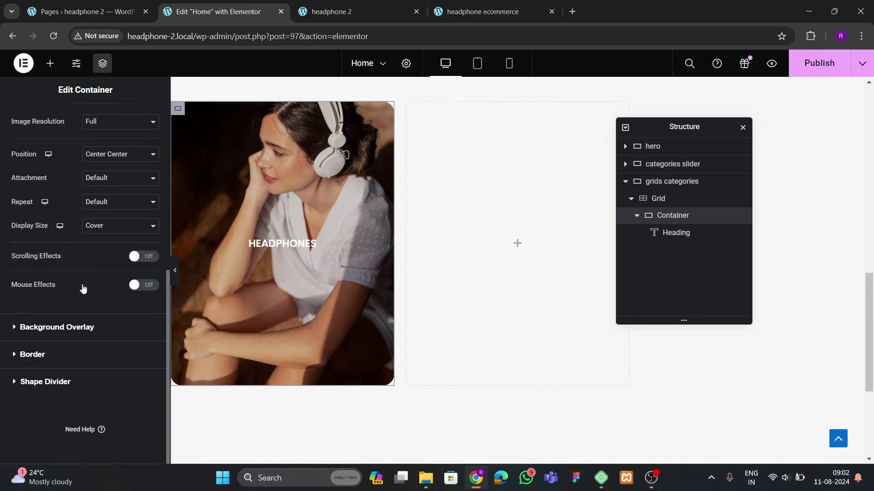
left_click(50, 326)
left_click(136, 237)
left_click(151, 260)
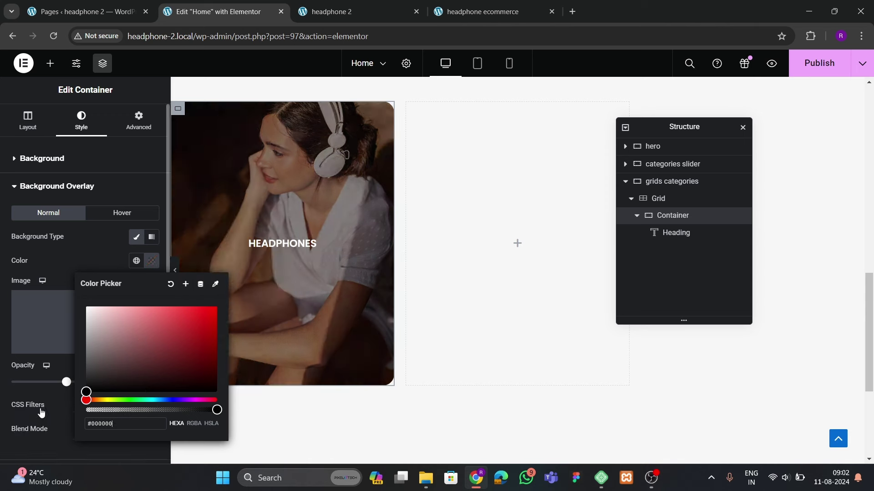
left_click(50, 258)
left_click_drag(66, 382, 35, 382)
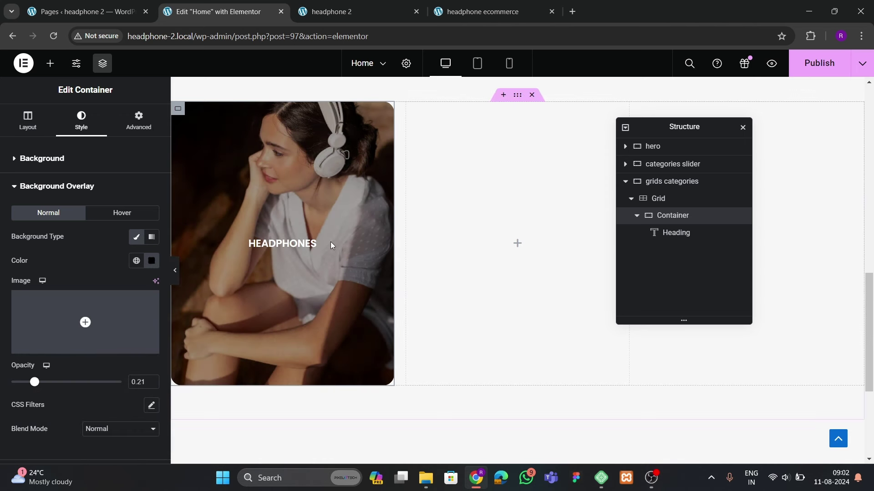
Nudge the HEADPHONES heading size up slightly, comparing against the live site's cards
left_click(311, 243)
left_click(152, 234)
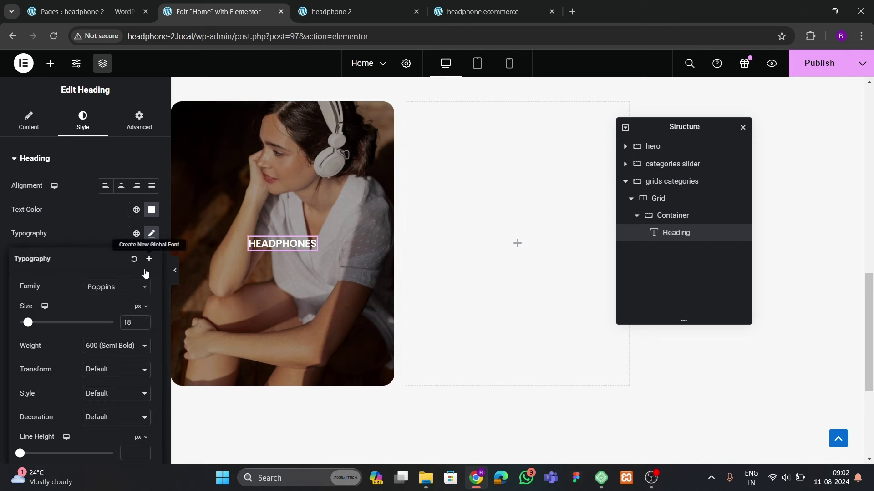
left_click(143, 319)
left_click(437, 12)
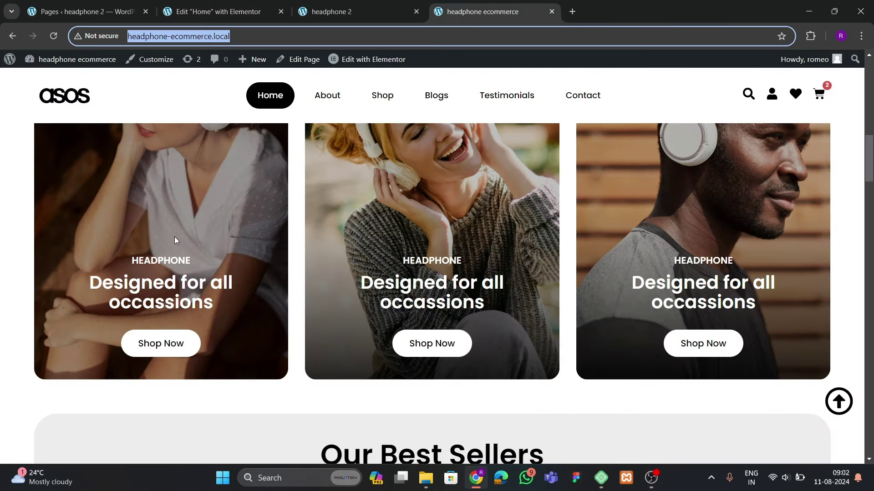
left_click(184, 13)
left_click(273, 243)
Duplicate the HEADPHONES heading and retitle the copy 'Ready for all your daily tasks'
right_click(273, 243)
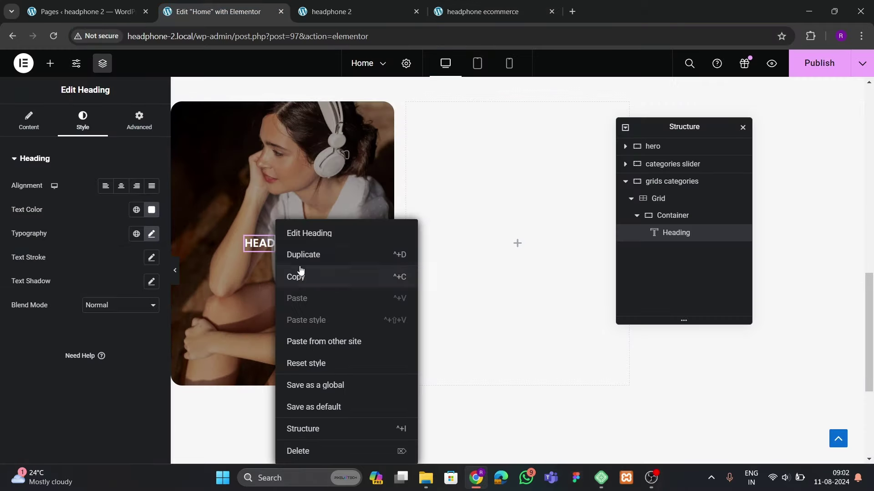
left_click(301, 258)
left_click(106, 205)
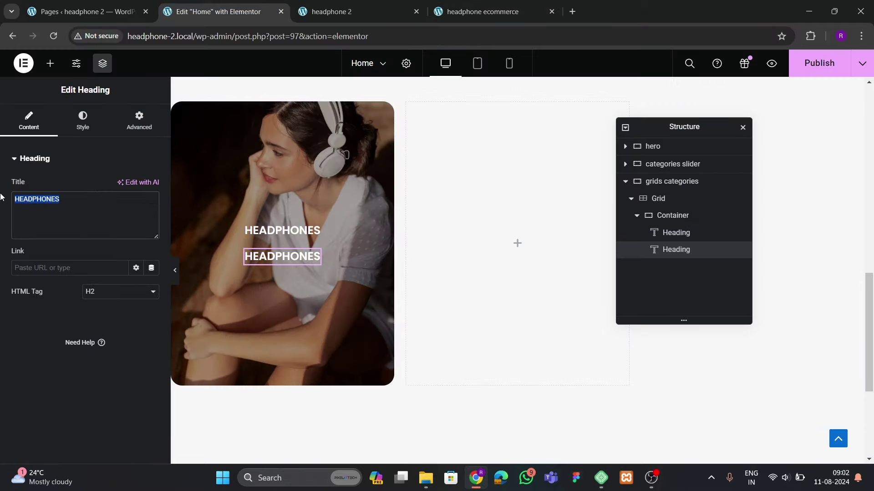
type("Fe")
key("BackSpace")
key("BackSpace")
type("Rea")
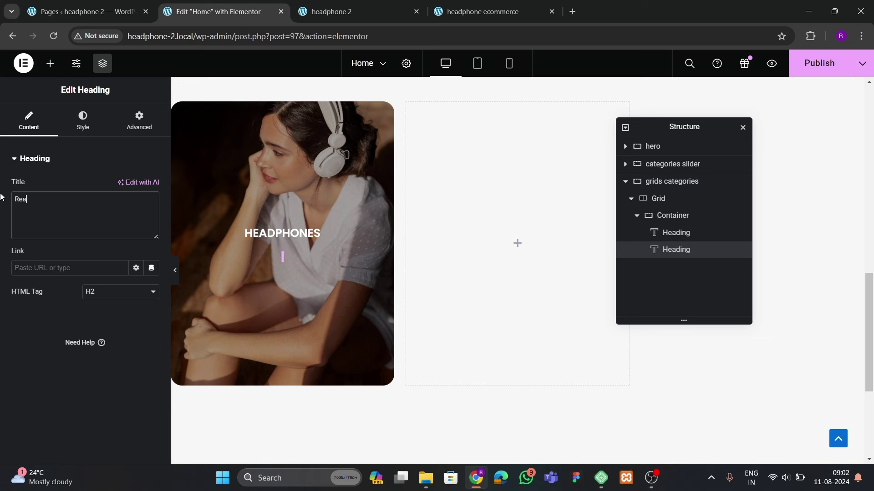
type("'dyu")
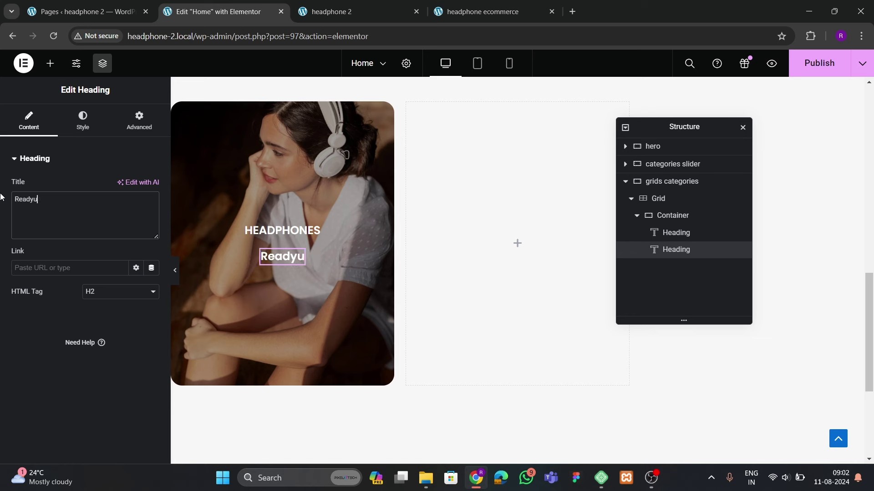
key("BackSpace")
type("for")
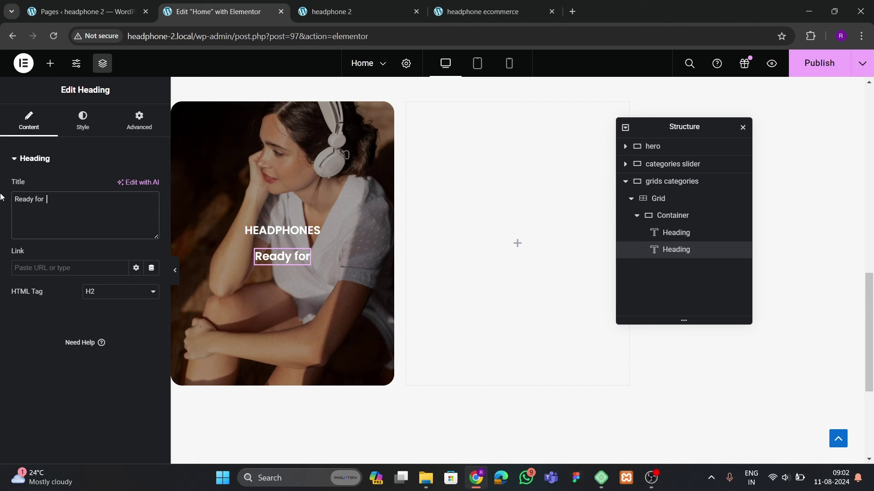
type("  all your dail")
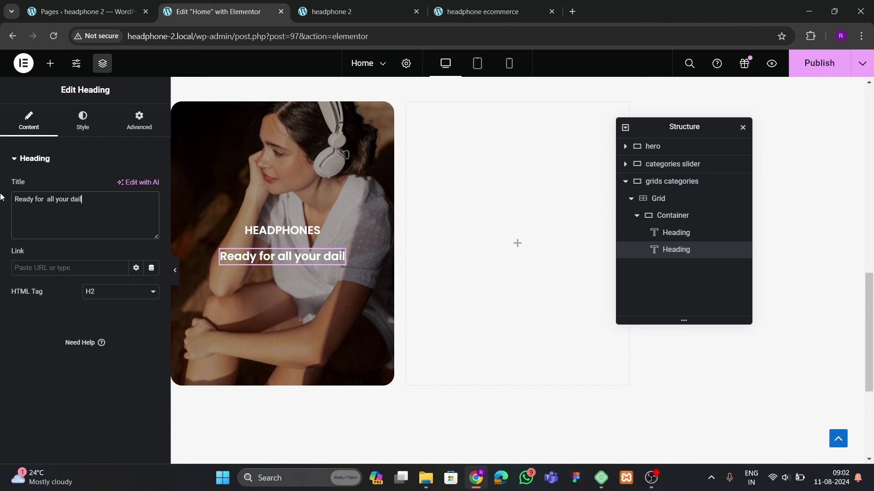
type("y tasks")
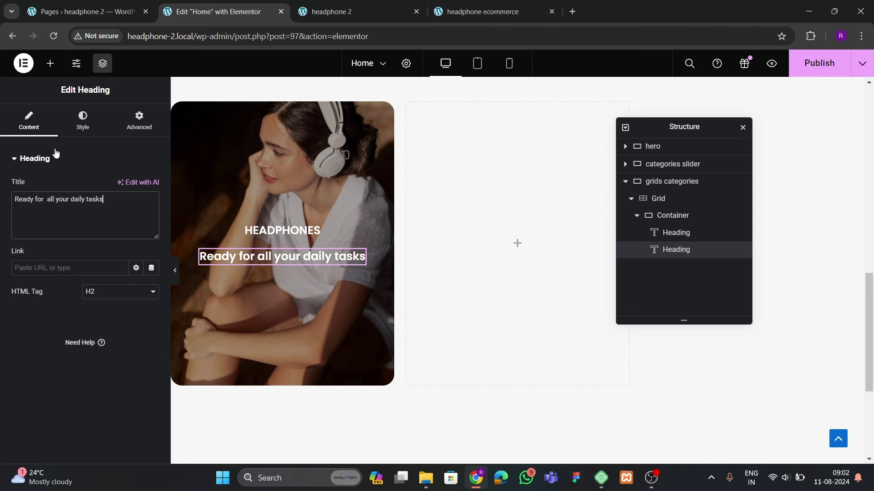
Enlarge the second heading to 35 px and centre it on the card
left_click(69, 134)
left_click(151, 234)
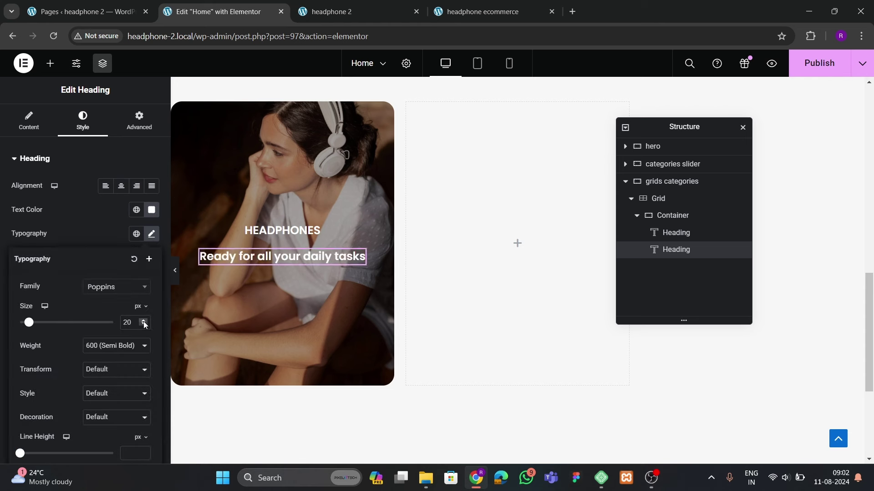
left_click(144, 322)
left_click_drag(144, 323, 143, 325)
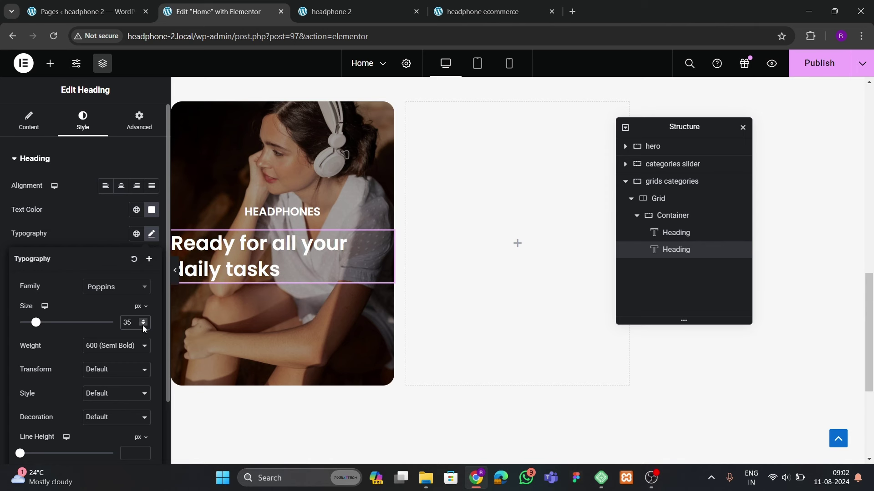
left_click(120, 189)
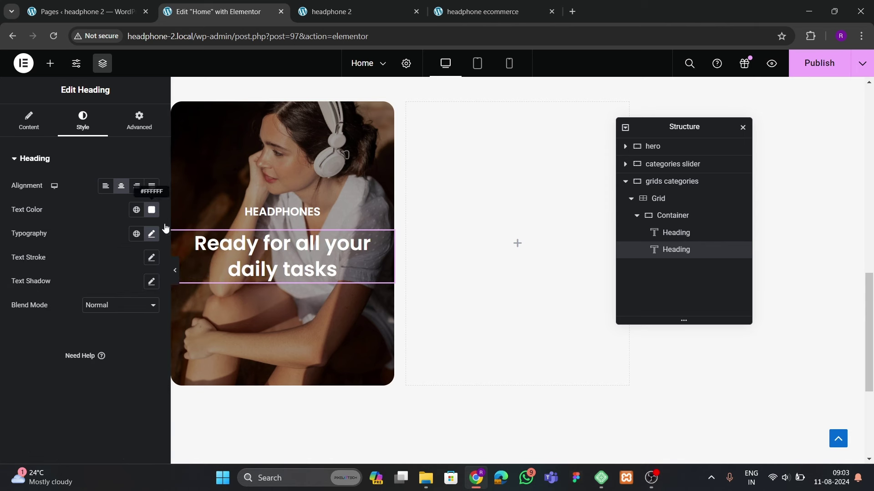
Give the second heading a 40 px line height and 700 Bold weight
left_click(136, 234)
left_click(152, 234)
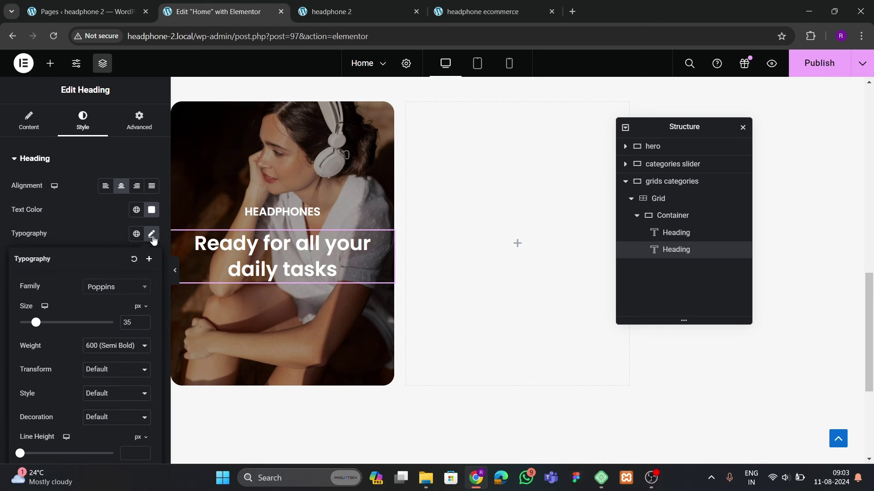
scroll(118, 307, "down", 2)
left_click_drag(144, 377, 144, 377)
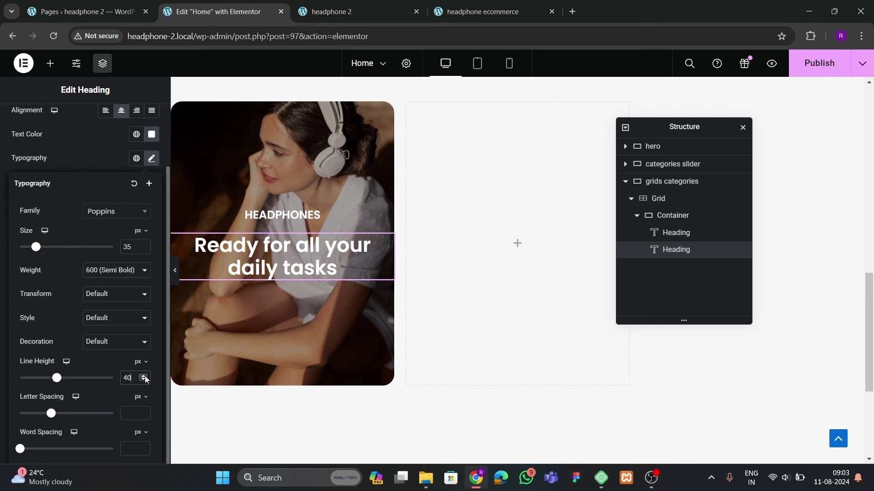
left_click(101, 273)
left_click(103, 325)
left_click(105, 274)
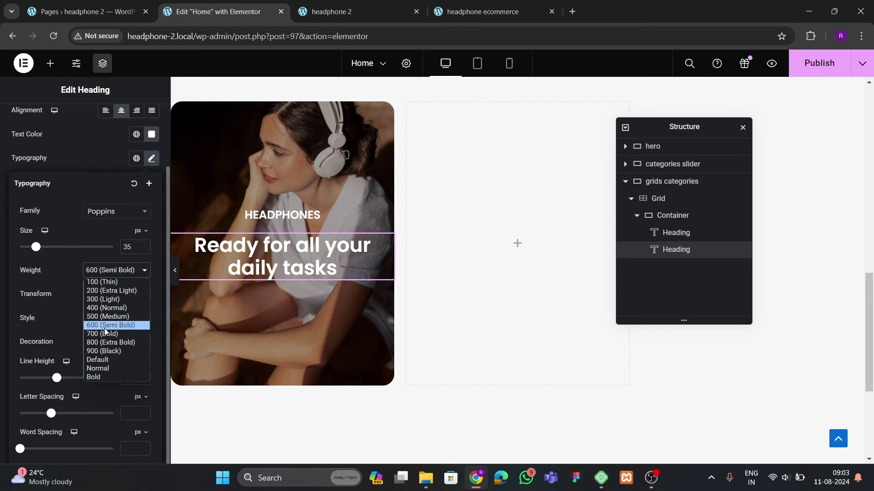
left_click(105, 334)
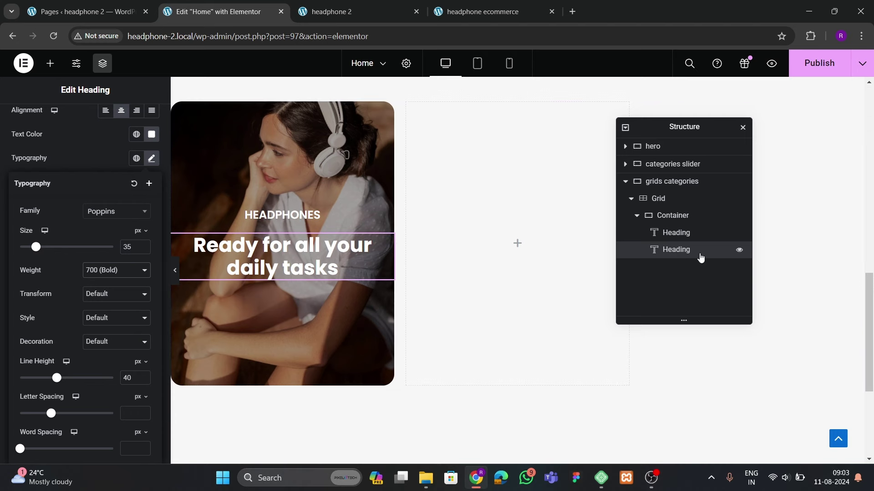
Add a button labelled 'Shop Now' to the card below the headings
left_click(681, 216)
left_click(138, 121)
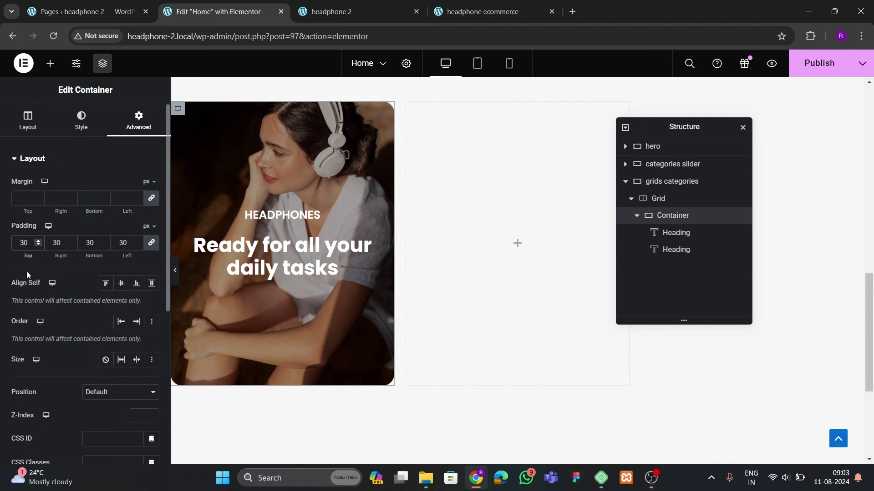
left_click(49, 63)
left_click_drag(75, 279, 282, 280)
left_click(462, 14)
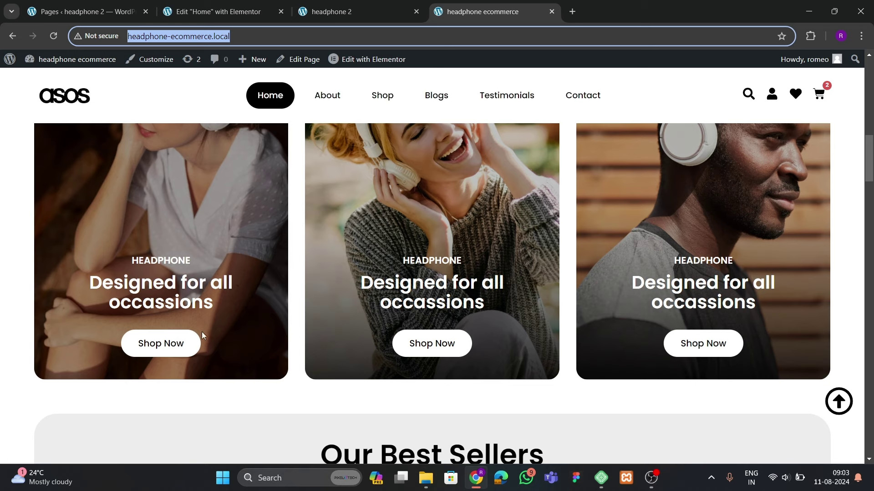
left_click(240, 18)
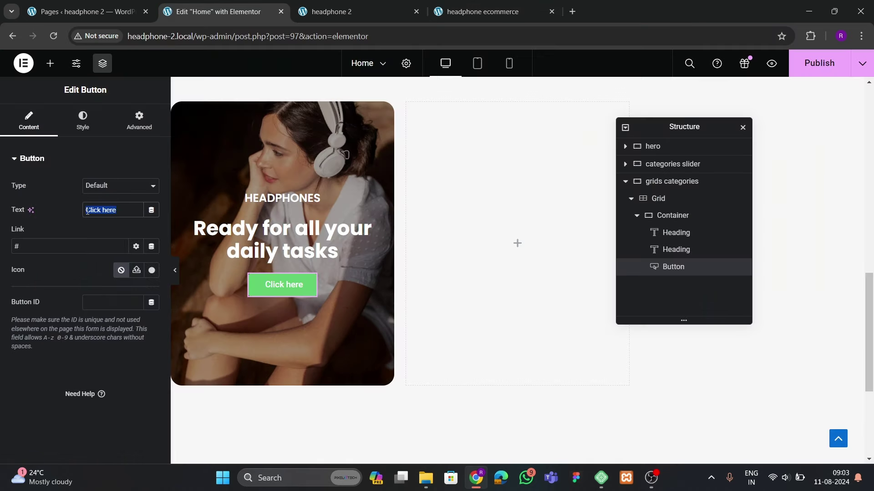
type("Shop ")
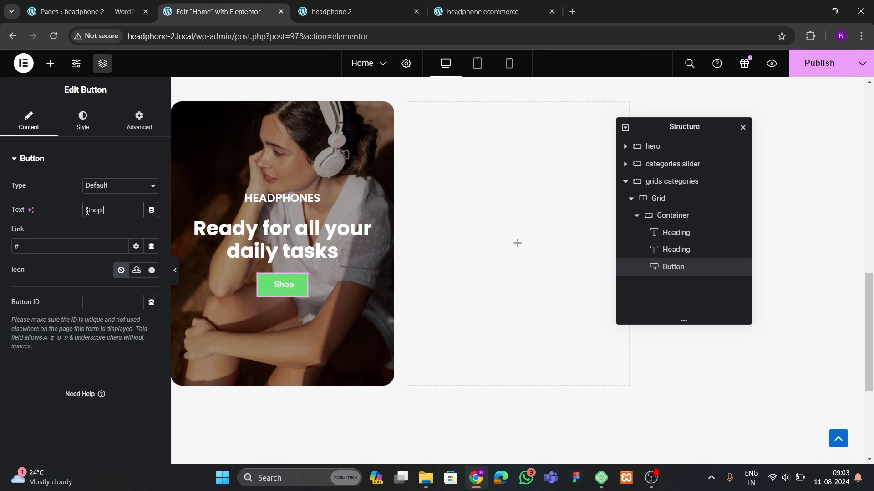
type("Now")
key("BackSpace")
key("BackSpace")
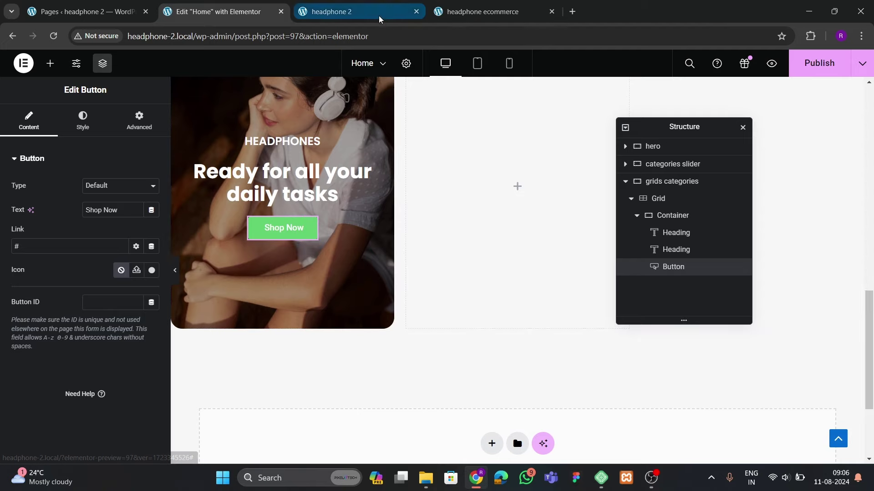
Review the live site's category cards for reference before returning to the editor
left_click(468, 12)
scroll(269, 244, "up", 20)
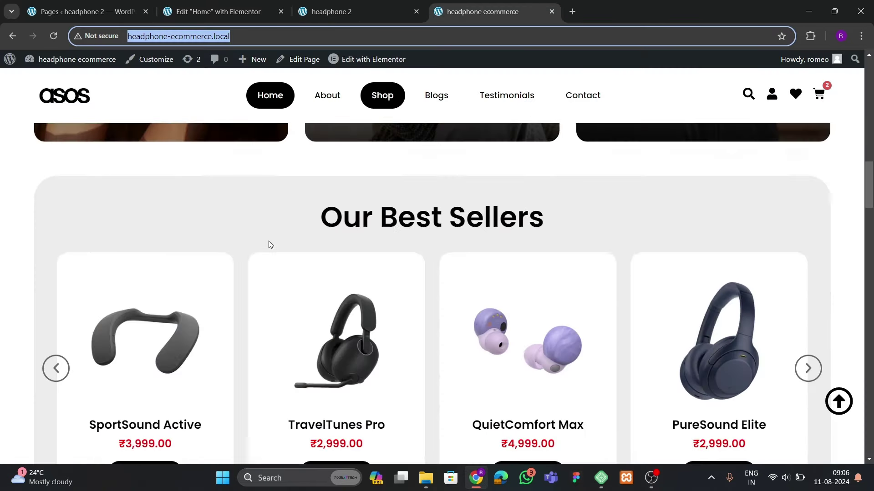
scroll(268, 245, "down", 3)
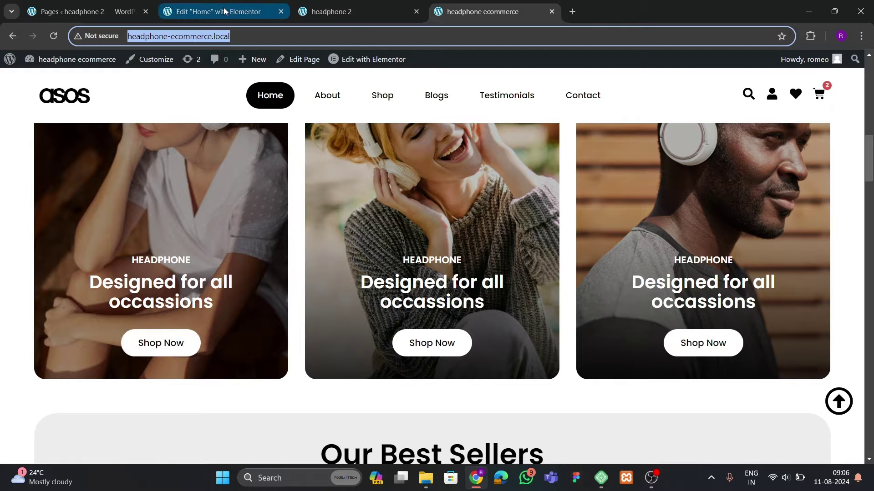
left_click(224, 11)
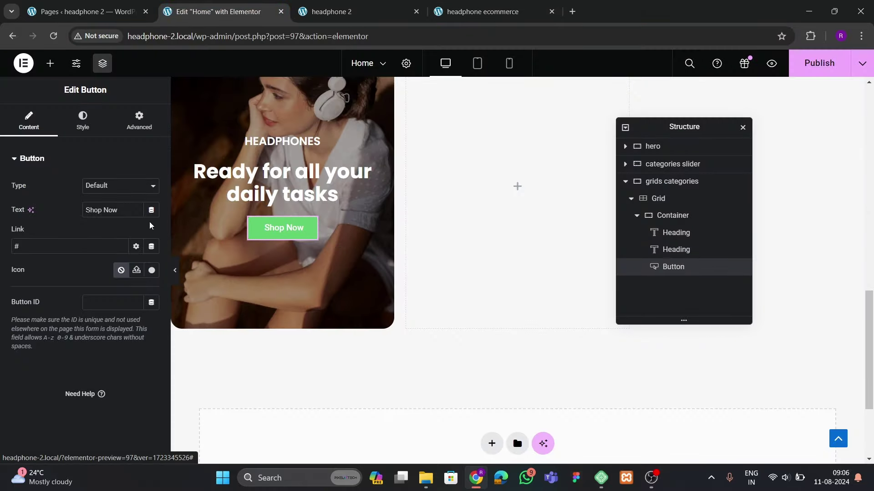
Make the Shop Now button background black with white text
left_click(83, 121)
scroll(101, 230, "down", 2)
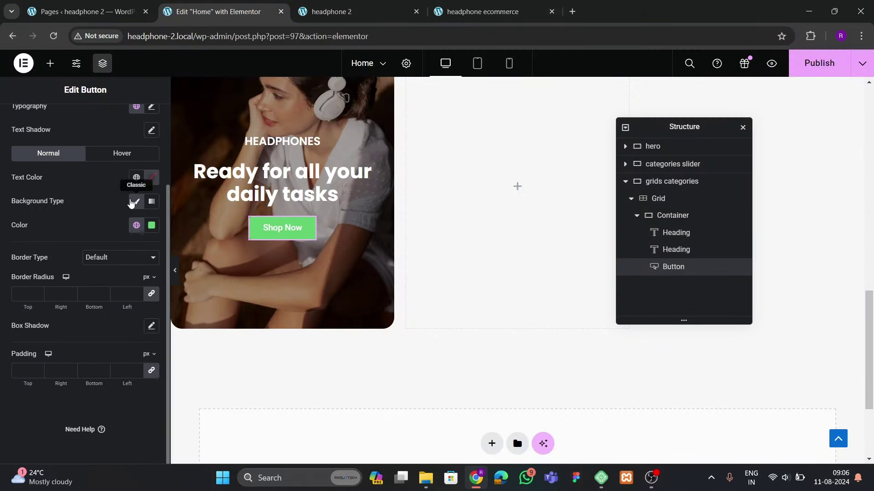
left_click(151, 225)
left_click_drag(155, 313, 86, 355)
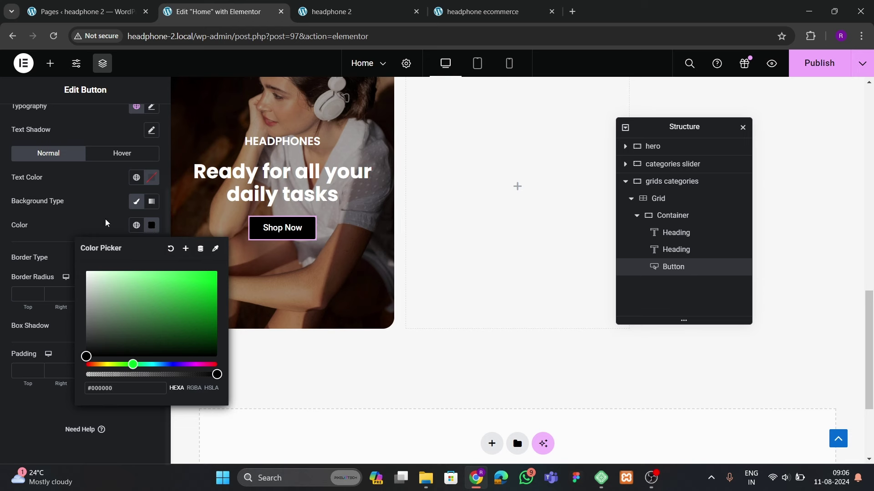
left_click(151, 225)
left_click(151, 177)
left_click_drag(145, 277, 86, 224)
left_click(89, 186)
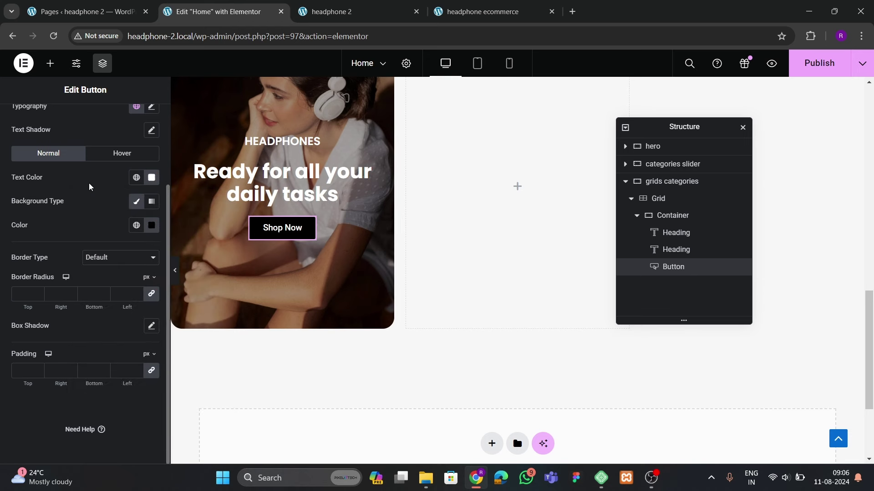
Set the button typography to Poppins 600 Semi Bold at about 15 px
scroll(128, 137, "up", 2)
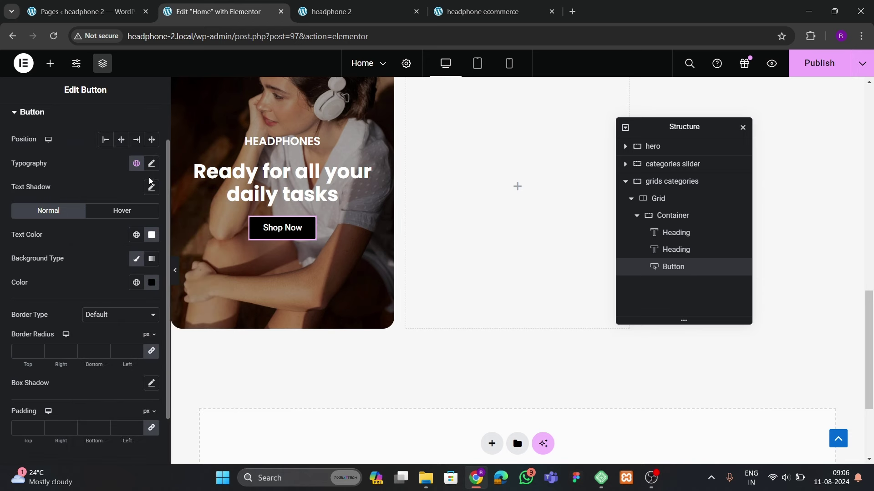
left_click(151, 164)
left_click(116, 216)
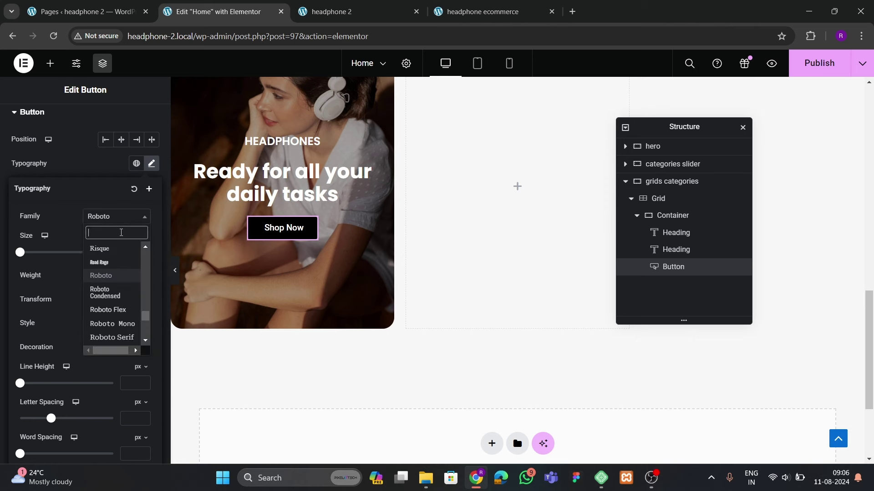
type("poppins")
key("Return")
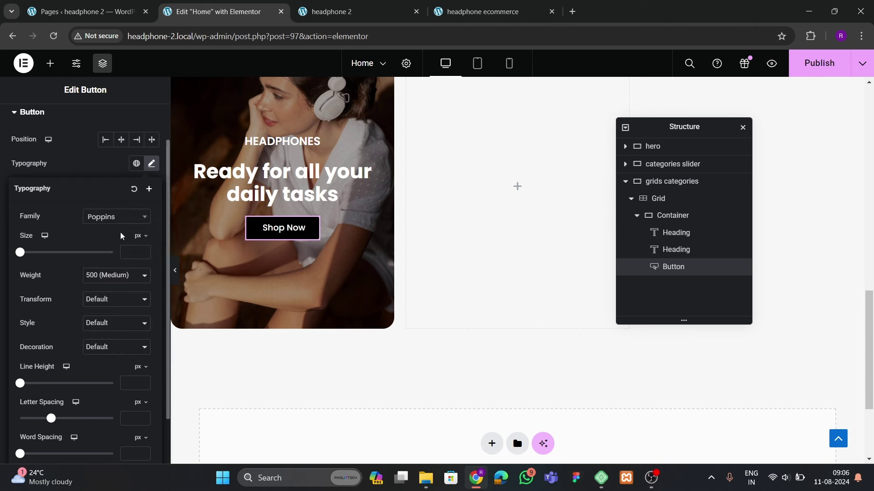
left_click(117, 276)
left_click(106, 334)
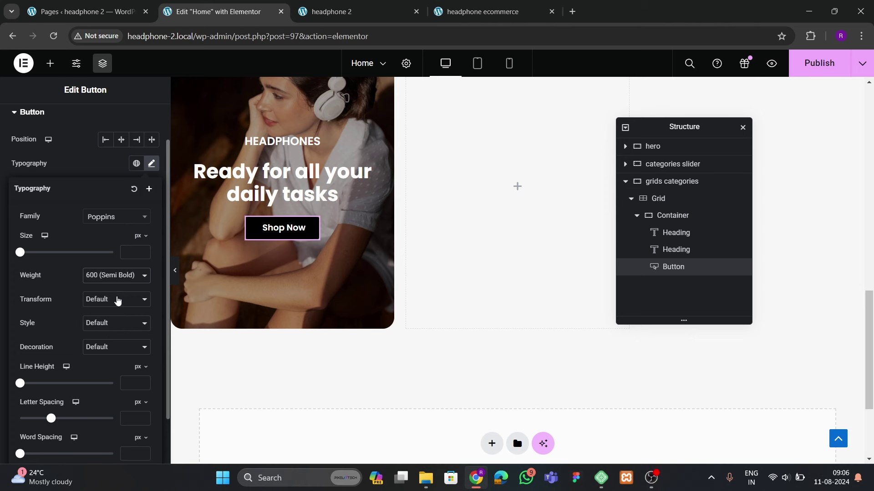
left_click_drag(143, 254, 145, 256)
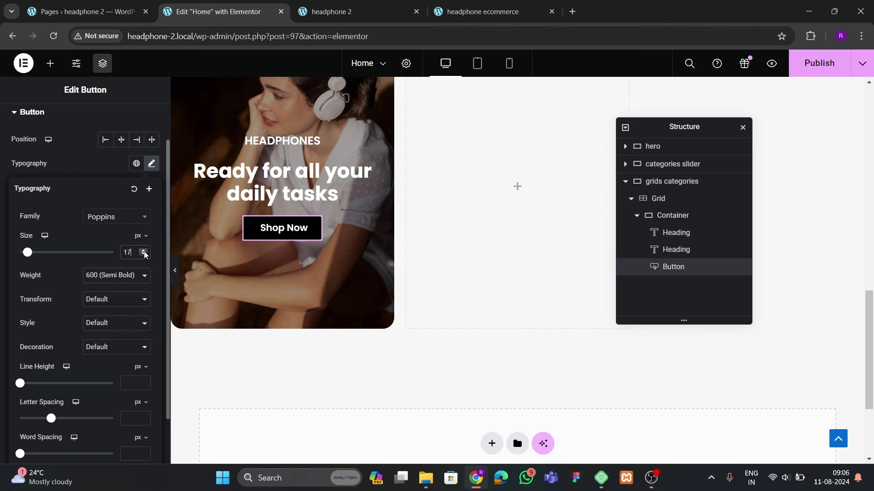
left_click(145, 256)
left_click(144, 256)
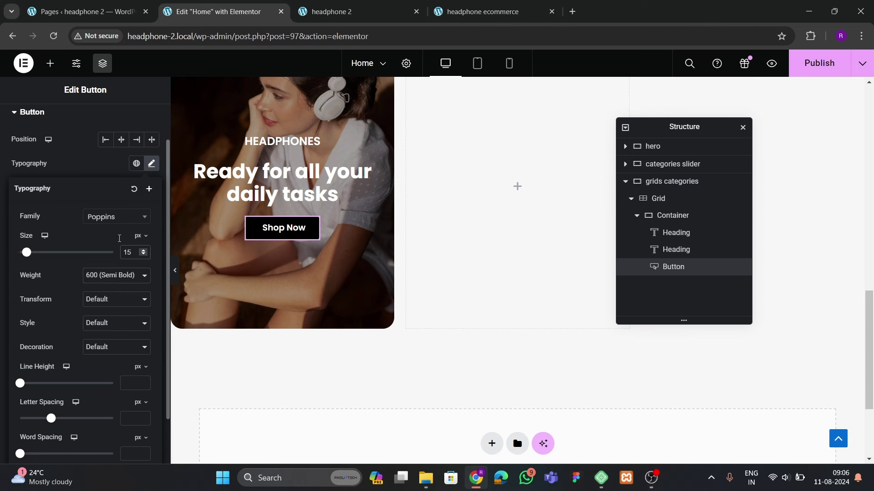
left_click(104, 165)
Set 15 px top padding with sides unlinked, and raise the text size to 16
scroll(100, 254, "down", 2)
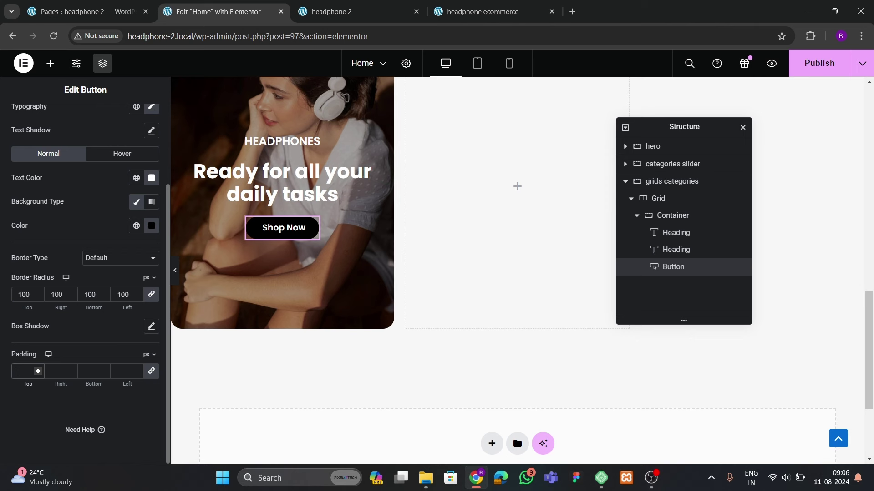
left_click(17, 372)
type("15")
left_click(151, 372)
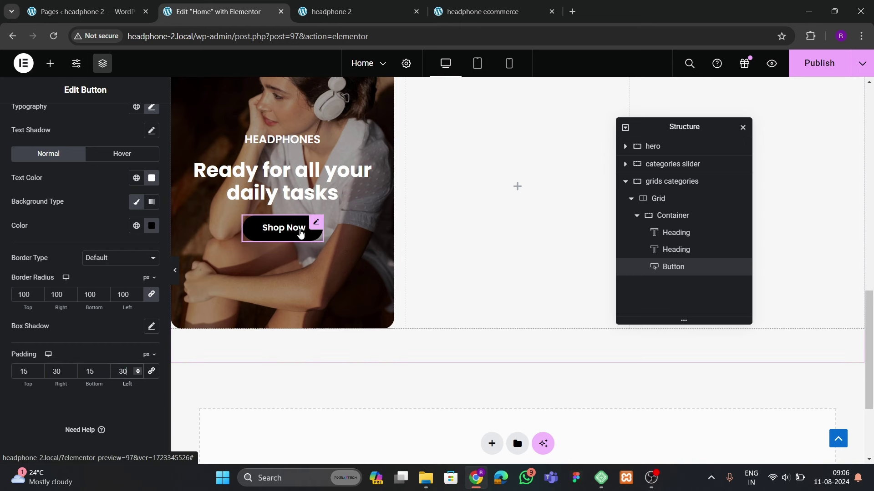
scroll(139, 187, "up", 3)
left_click(152, 210)
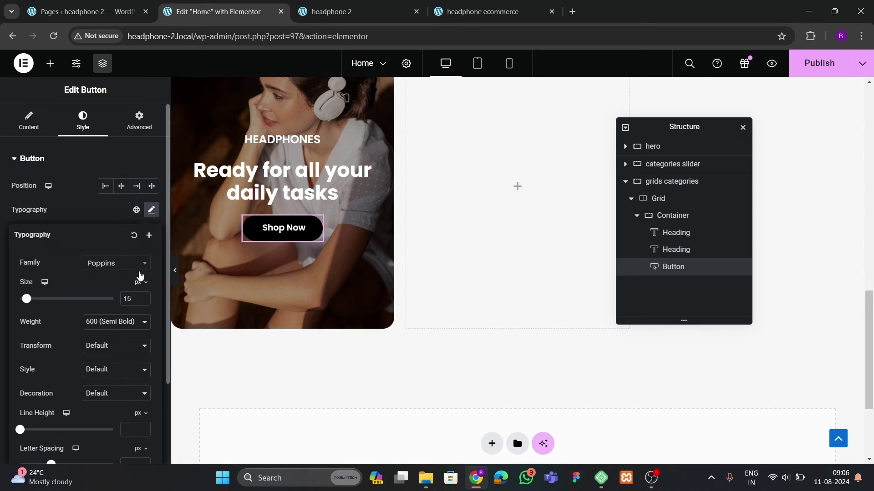
left_click(144, 297)
left_click(198, 166)
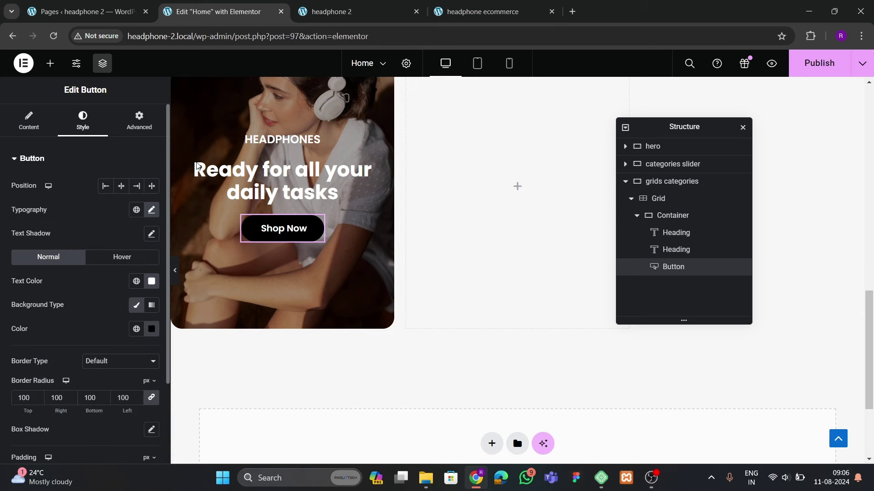
left_click(450, 17)
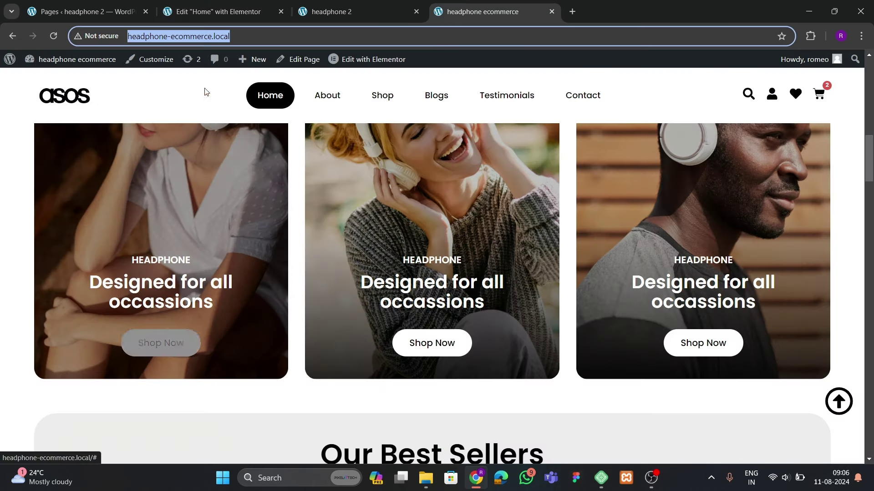
left_click(213, 12)
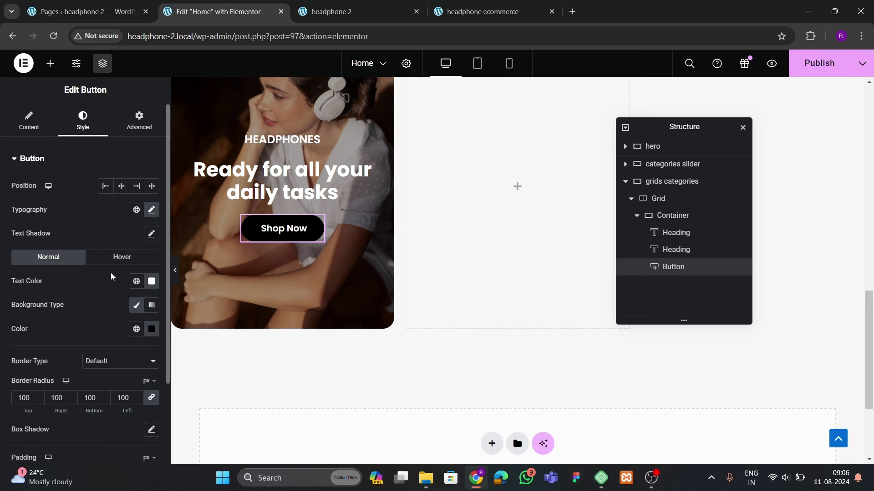
scroll(122, 268, "down", 2)
Give the button black text on a white background in its normal state
left_click(152, 178)
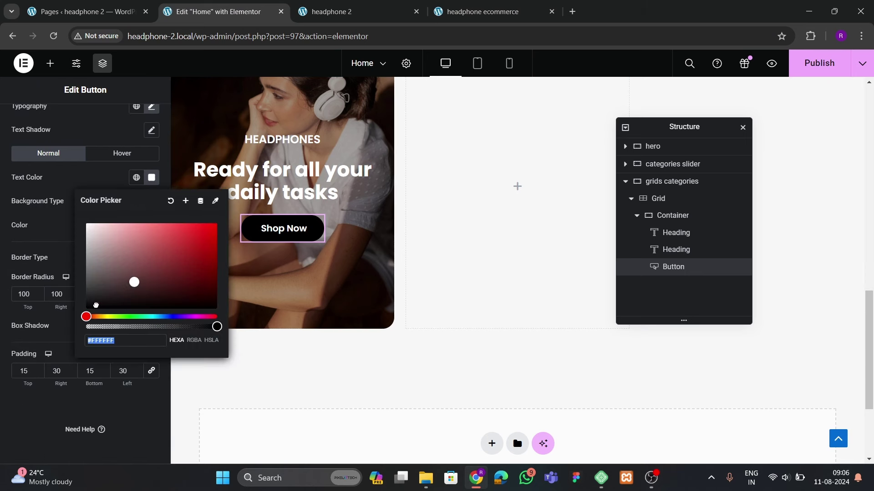
left_click(96, 305)
left_click(46, 226)
left_click(152, 225)
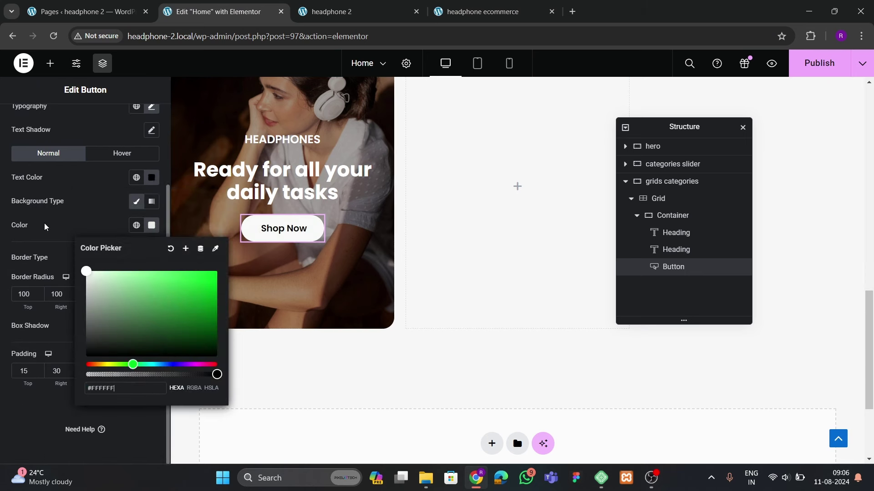
left_click(152, 225)
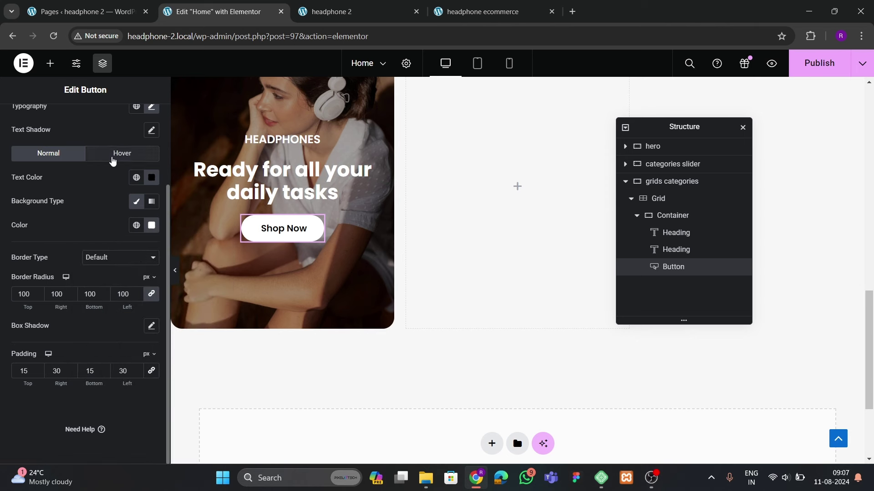
Set the hover state to a bright red #F61111 background with white text
left_click(112, 159)
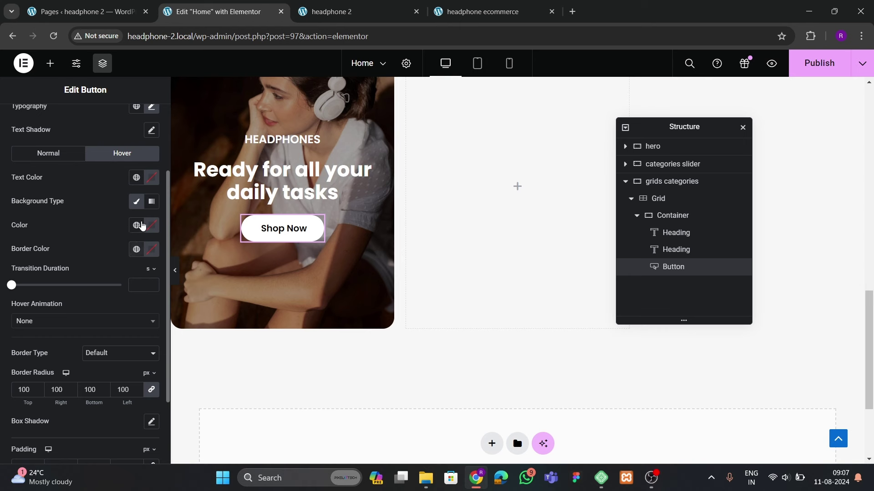
left_click(153, 228)
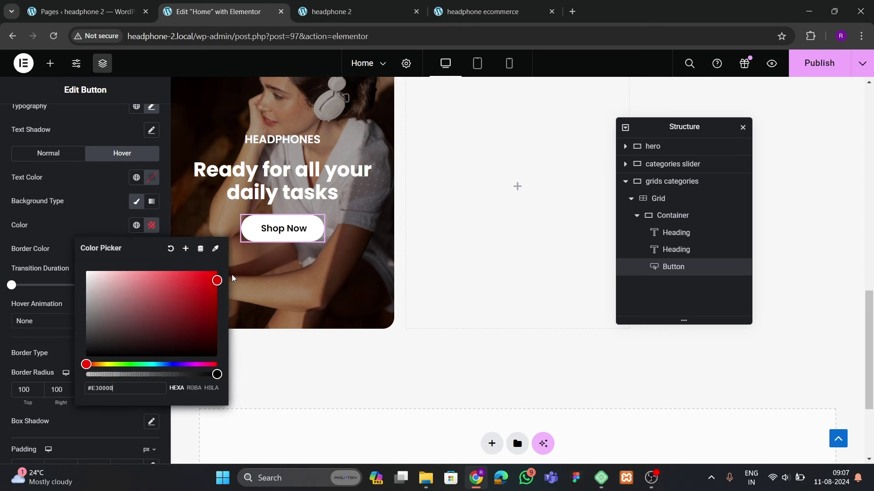
left_click(208, 275)
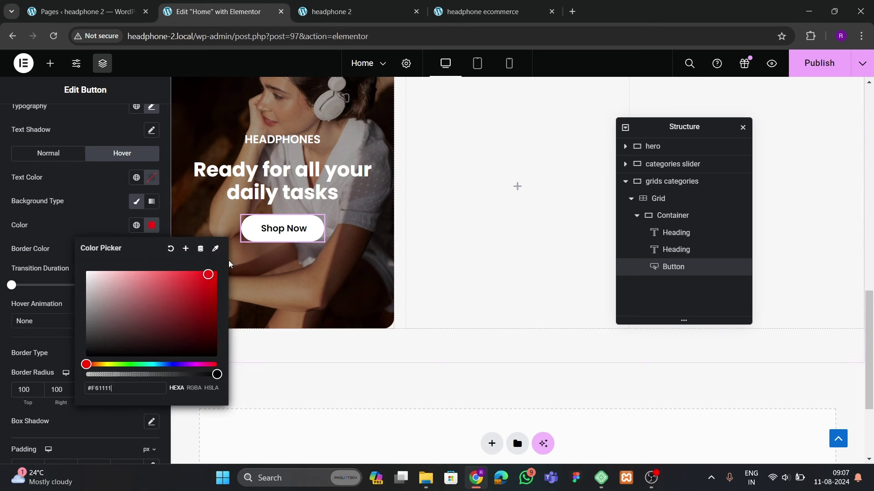
left_click(195, 284)
left_click(91, 217)
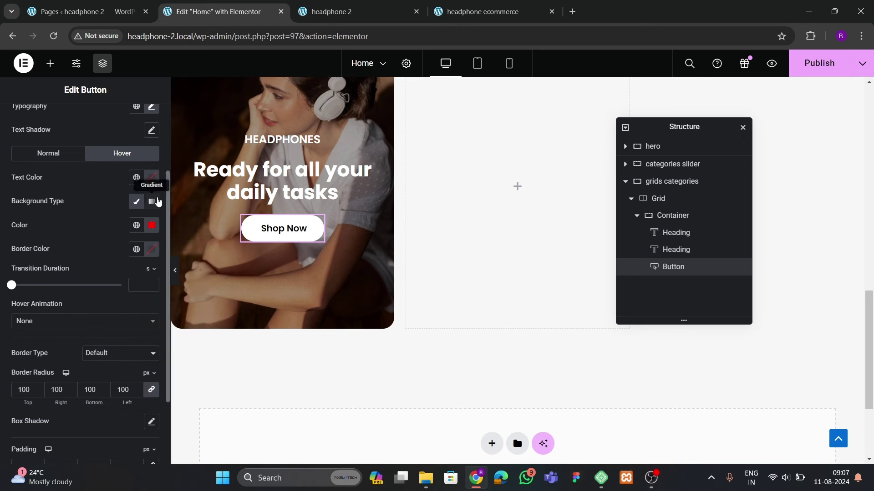
left_click(151, 177)
left_click(85, 223)
left_click(269, 237)
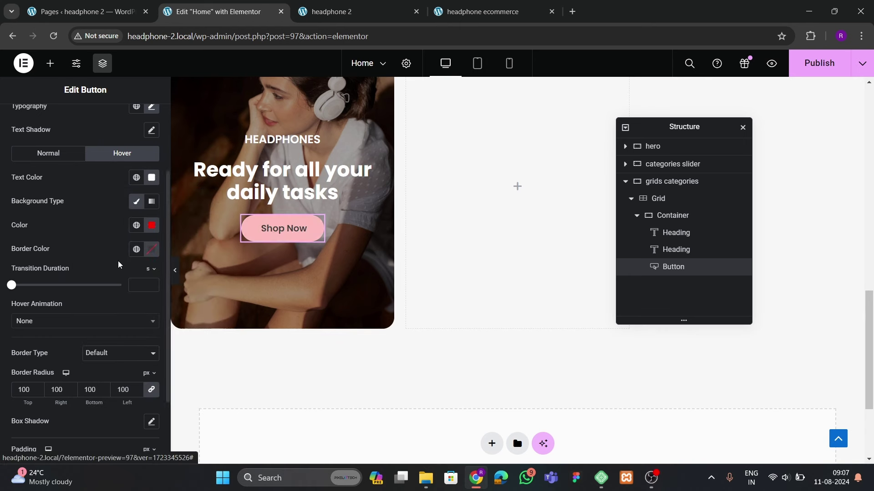
Apply the Grow hover animation, replacing an initially chosen Bob
left_click(58, 325)
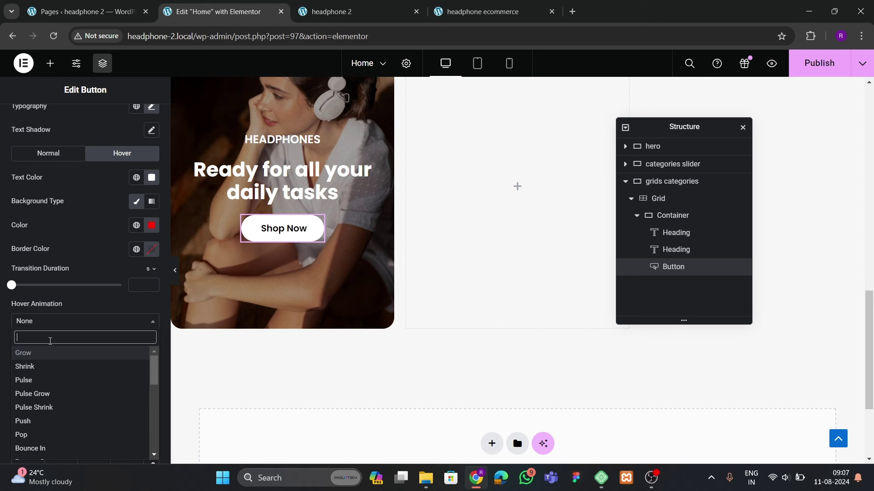
type("bob")
key("Return")
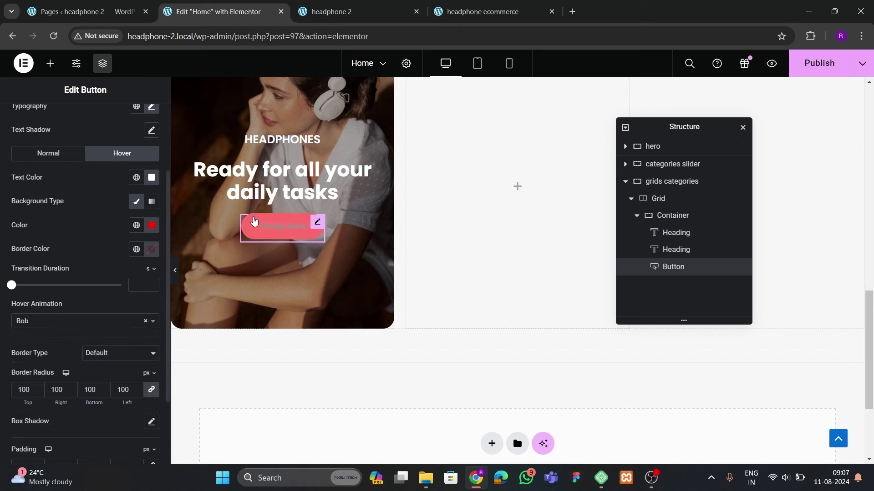
left_click(35, 324)
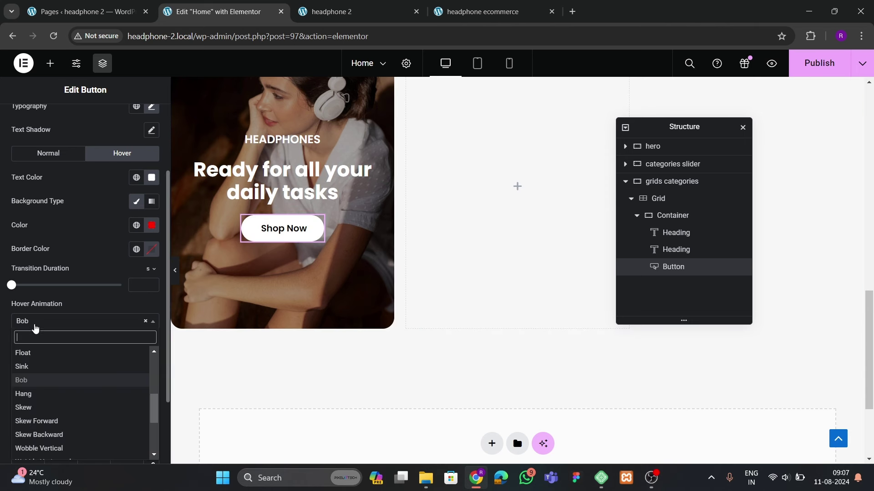
type("gro")
key("Return")
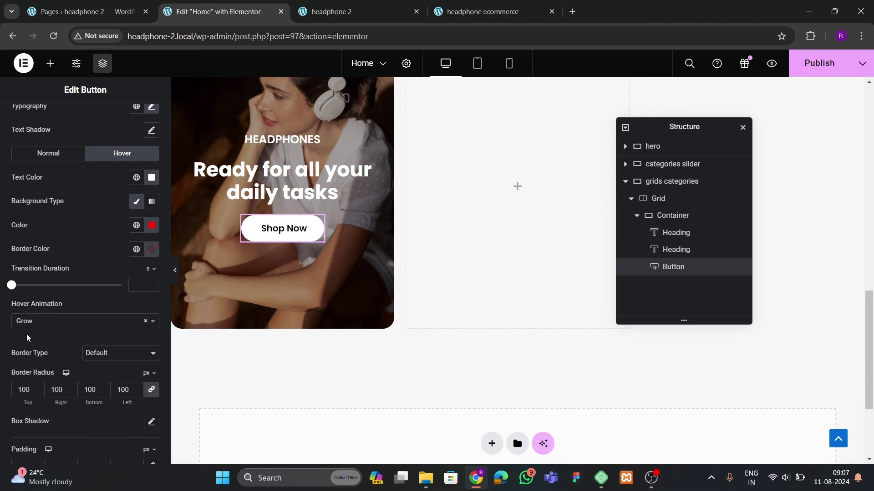
Set the Headphones card container's Justify Content to End, pushing content to the bottom
scroll(273, 286, "up", 3)
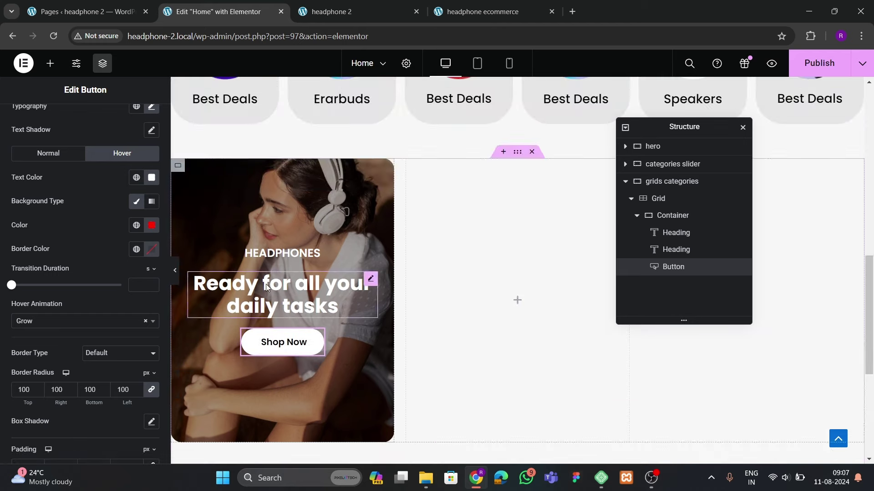
left_click(672, 216)
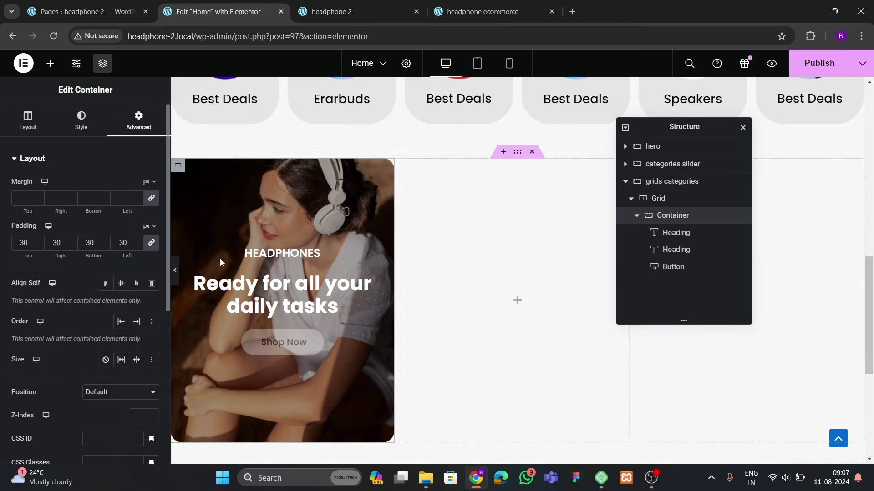
left_click(24, 119)
scroll(70, 298, "down", 3)
left_click(80, 222)
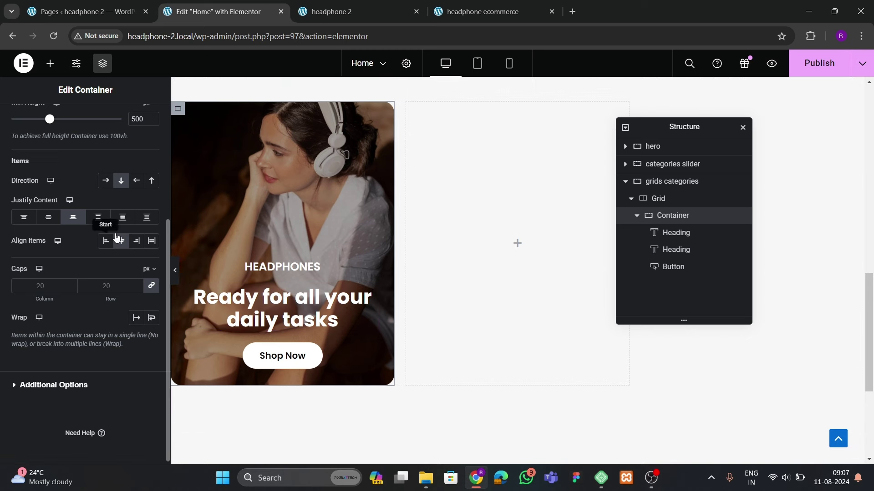
Give the container 35 px padding on all sides
scroll(114, 218, "up", 4)
left_click(137, 121)
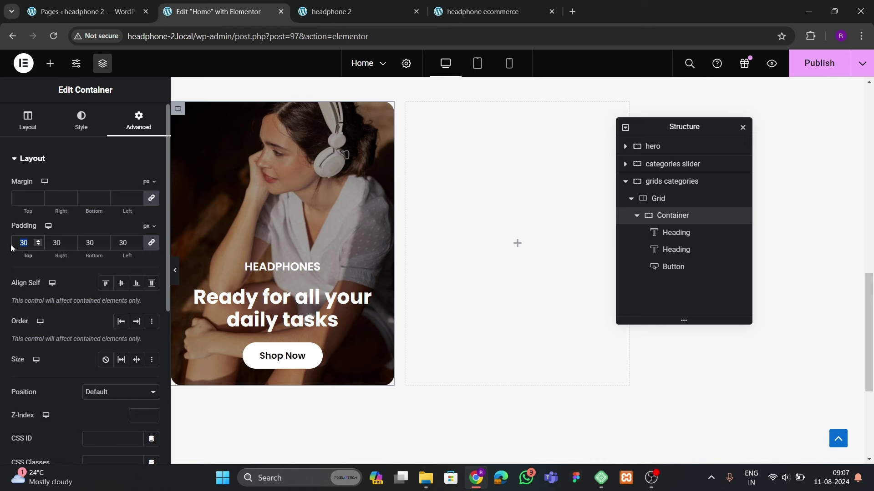
type("35")
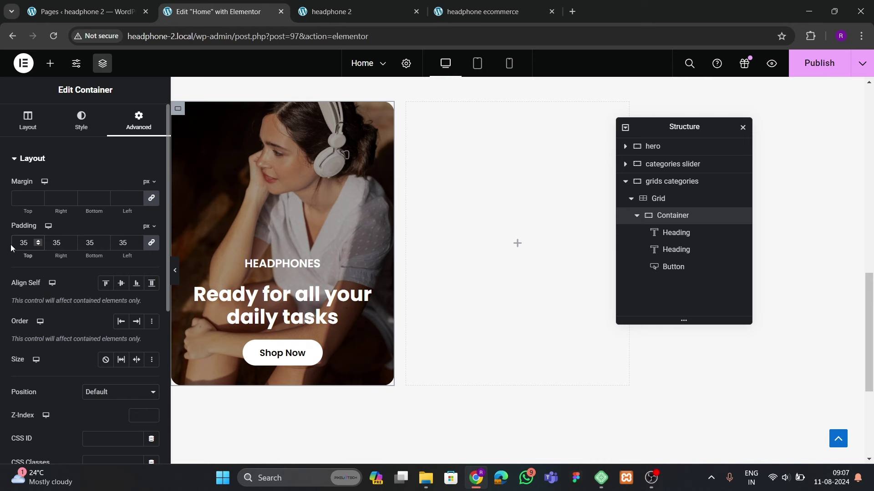
left_click(35, 124)
scroll(90, 316, "down", 3)
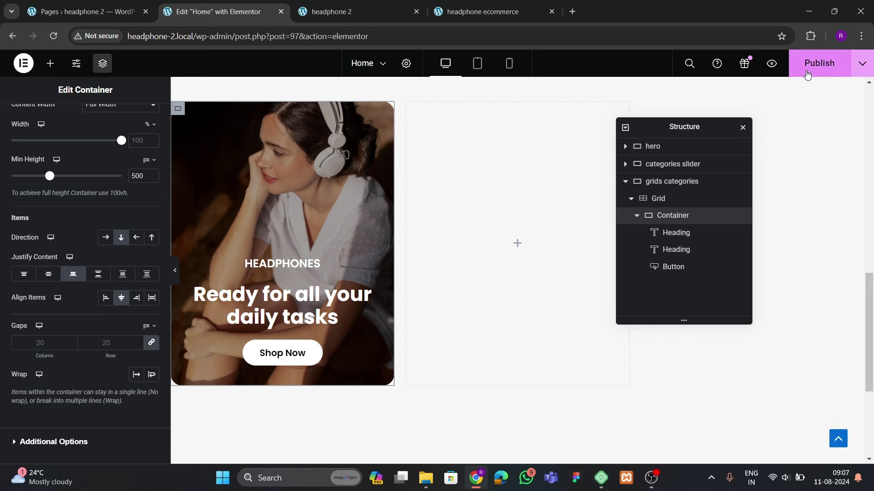
scroll(449, 259, "up", 3)
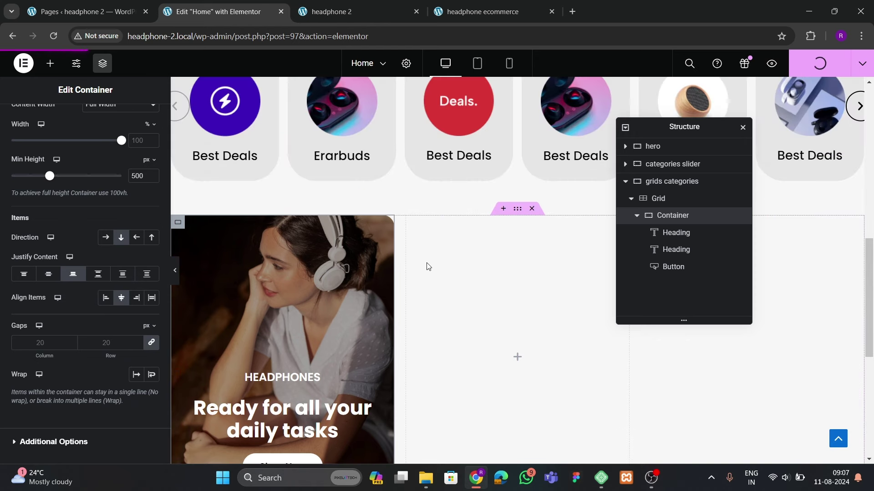
scroll(425, 289, "down", 1)
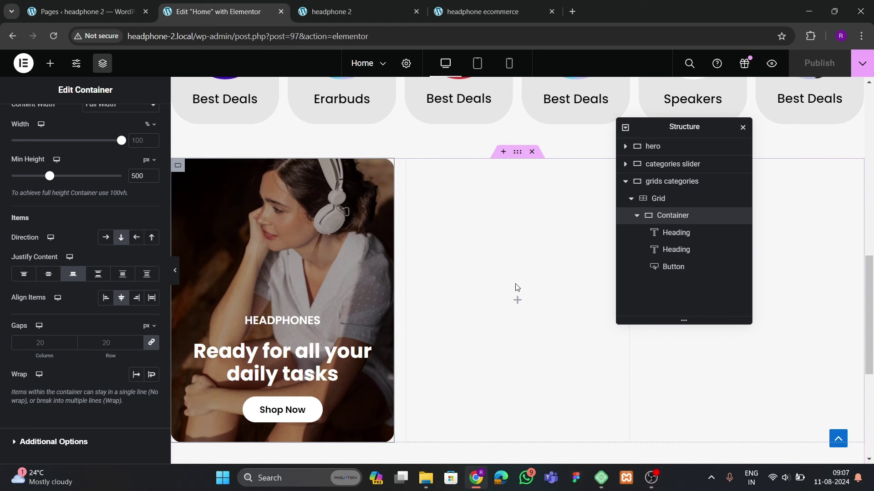
Duplicate the Headphones card container twice to make three identical cards
right_click(660, 221)
left_click(687, 220)
right_click(664, 232)
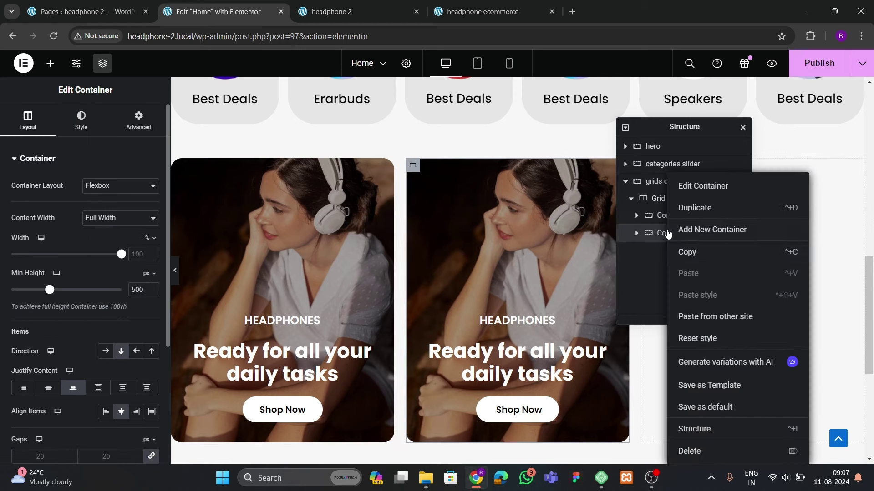
left_click(701, 220)
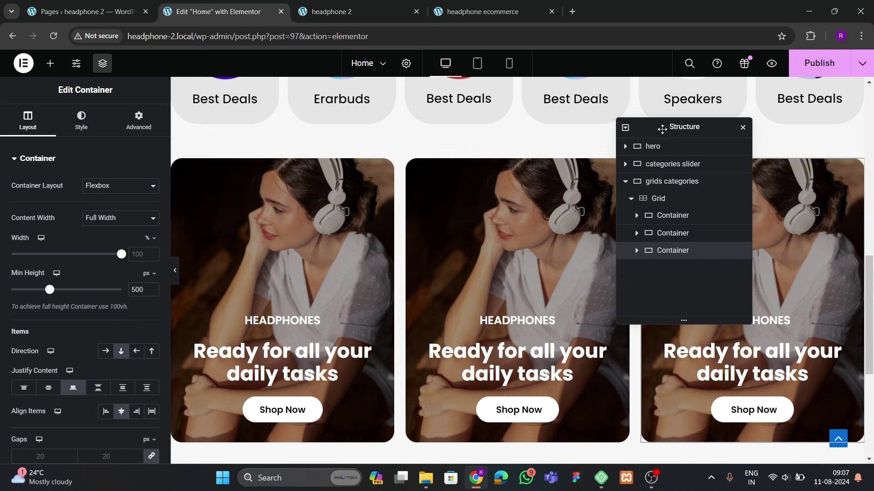
left_click_drag(663, 127, 342, 199)
scroll(523, 293, "down", 3)
scroll(523, 301, "up", 3)
scroll(523, 301, "down", 1)
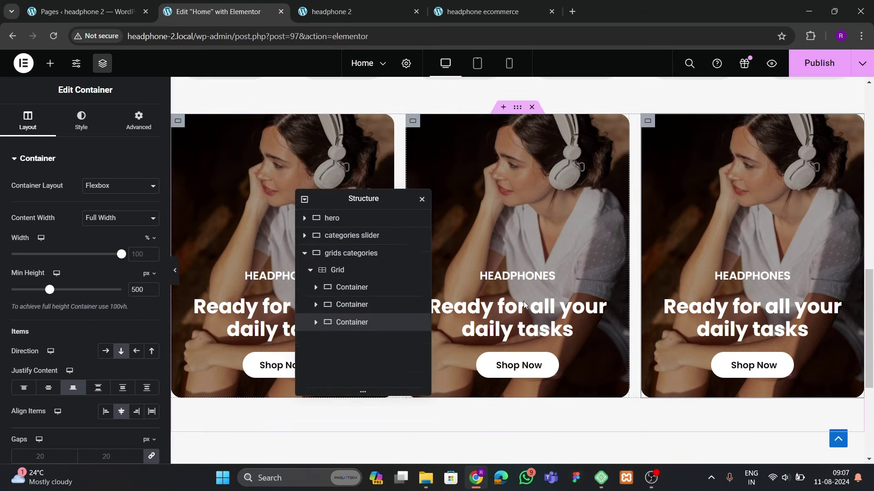
left_click_drag(361, 206, 506, 172)
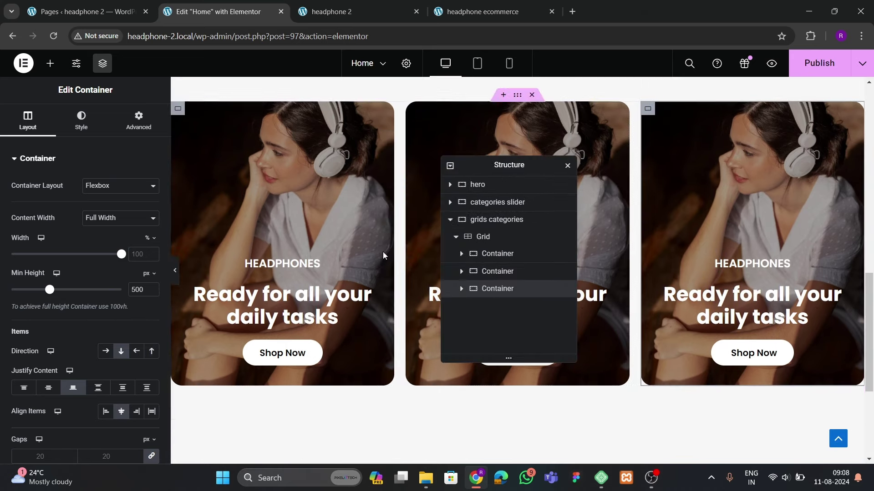
Set the first card's main heading weight to 600 Semi Bold and copy it
left_click(323, 290)
left_click(149, 234)
left_click(116, 347)
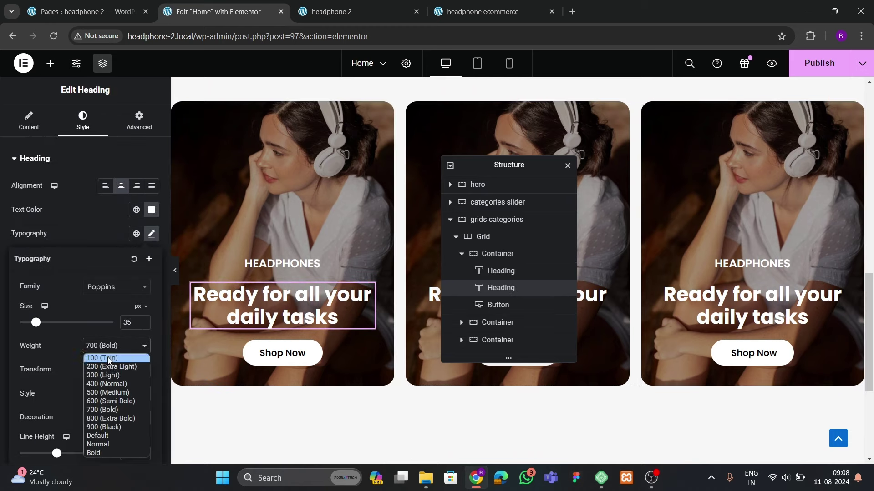
left_click(115, 398)
left_click(269, 298)
right_click(269, 298)
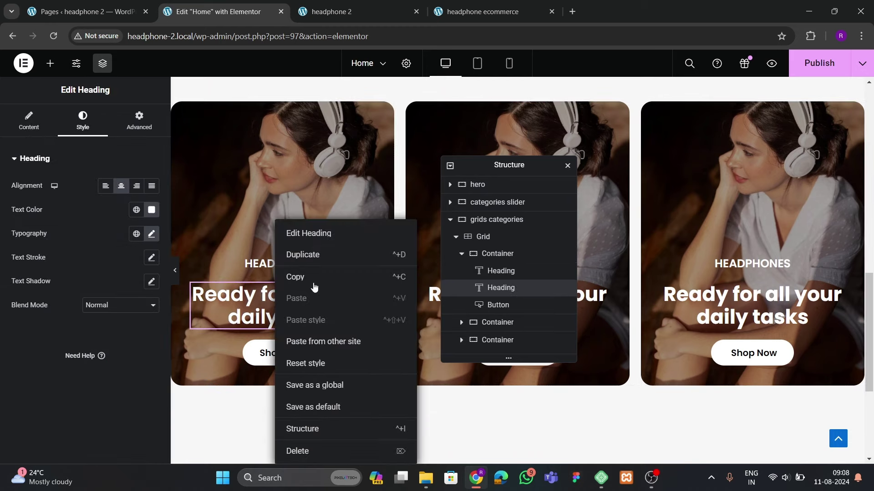
left_click(314, 276)
Paste the copied heading style onto the second and third cards' headings
left_click_drag(491, 171, 246, 209)
right_click(523, 293)
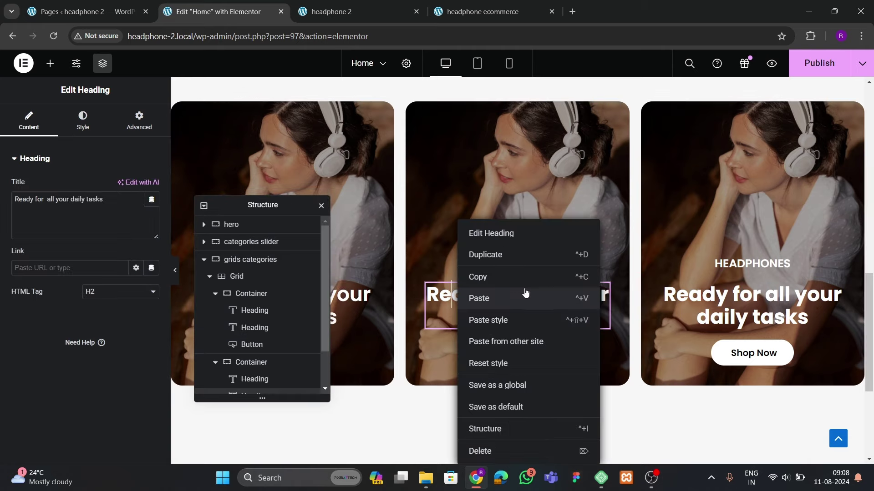
left_click(502, 319)
right_click(732, 319)
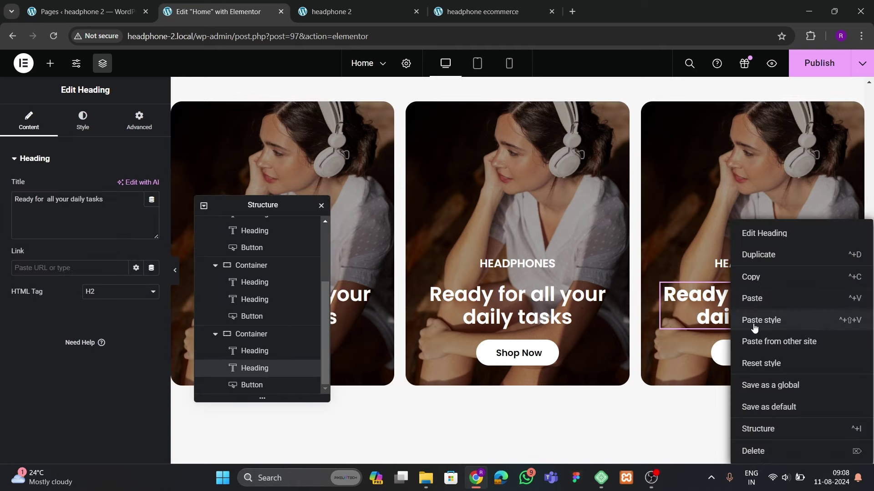
left_click(753, 318)
Relabel the second card EARBUDS and the third card SPEAKERS
left_click(473, 263)
left_click_drag(64, 199, 2, 201)
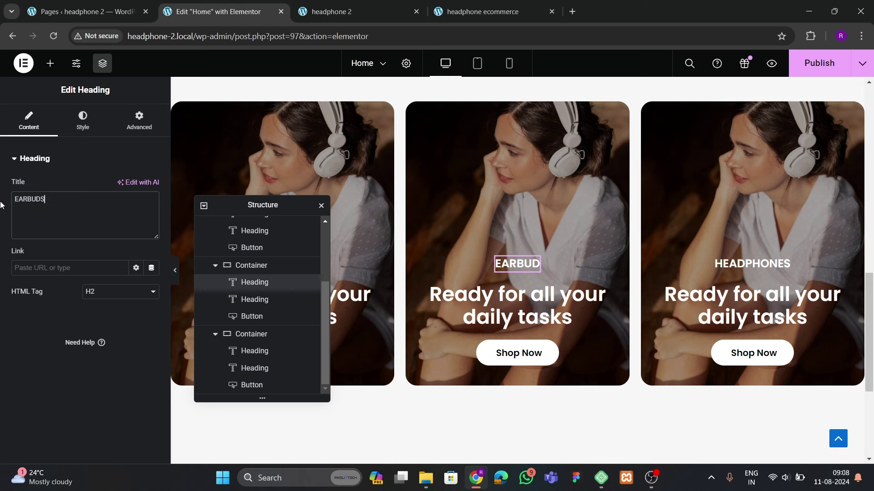
left_click(780, 264)
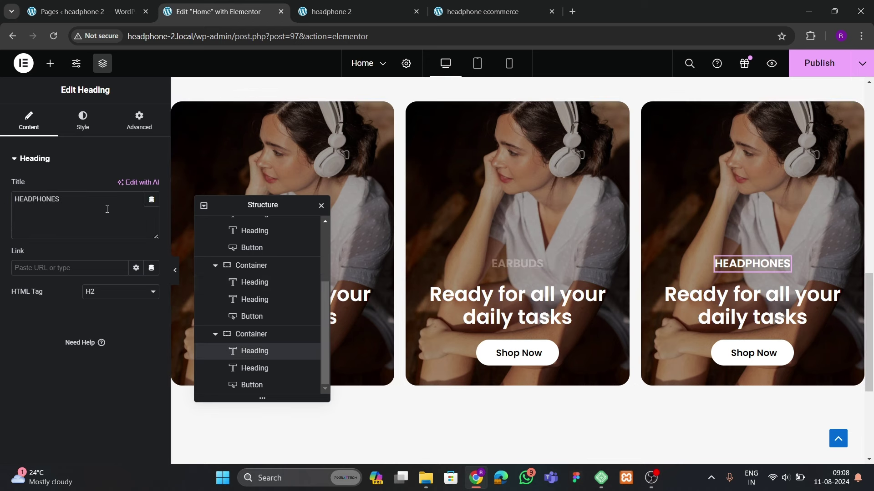
type("SPEAKERS")
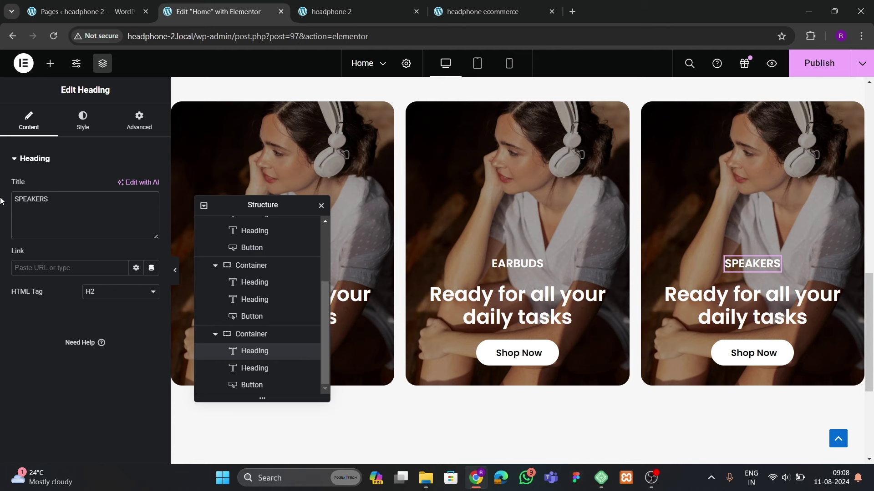
left_click(569, 316)
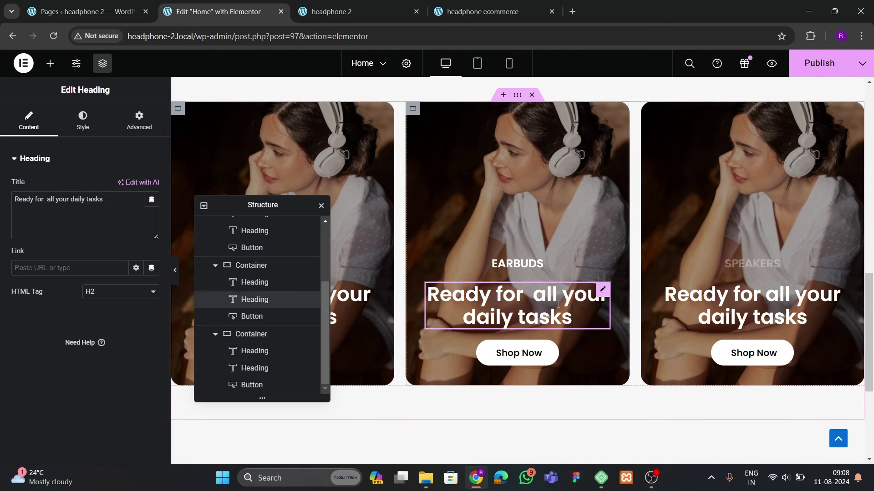
left_click_drag(269, 201, 650, 225)
scroll(529, 319, "up", 5)
scroll(455, 228, "up", 3)
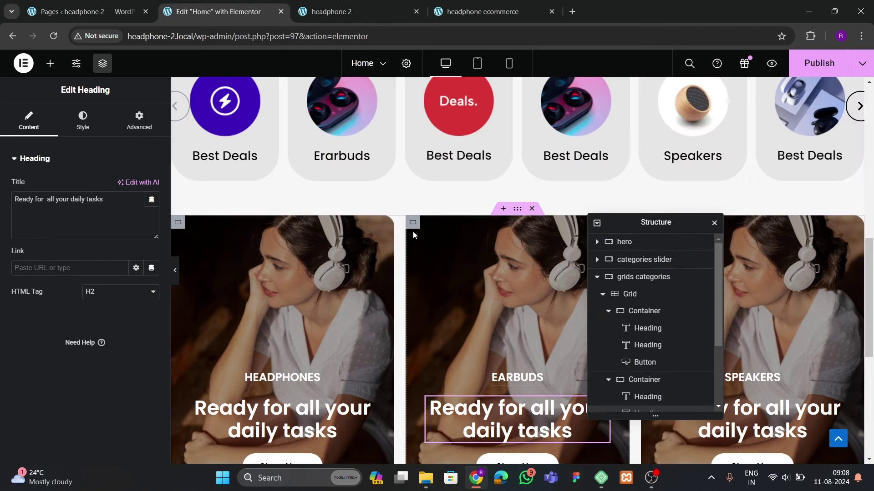
Set the Earbuds card's background image to the laughing woman photo
left_click(413, 227)
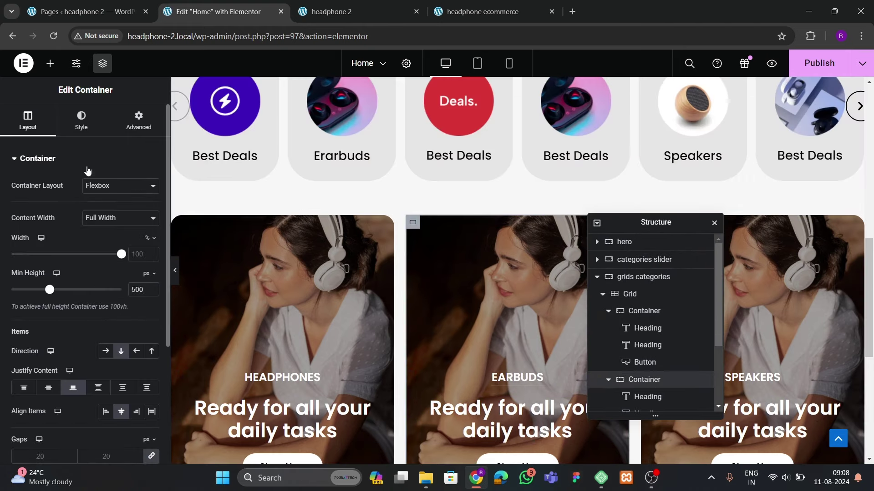
left_click(81, 121)
left_click(99, 283)
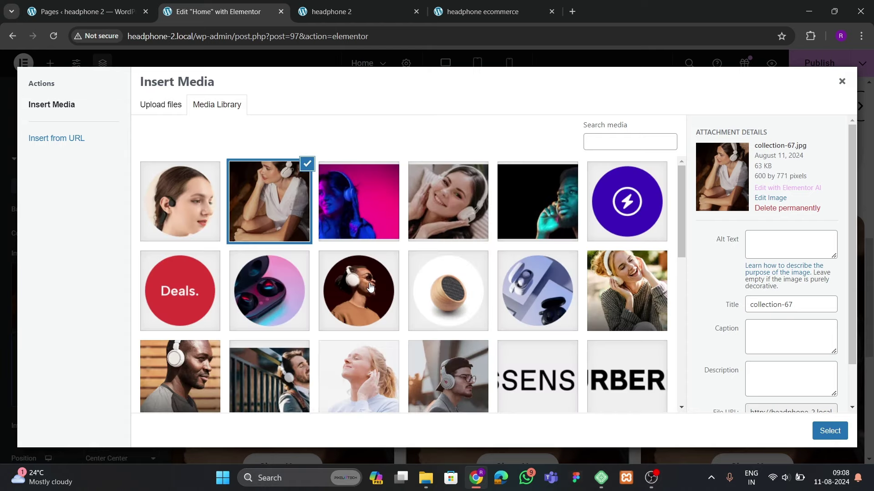
scroll(479, 301, "down", 1)
left_click(627, 235)
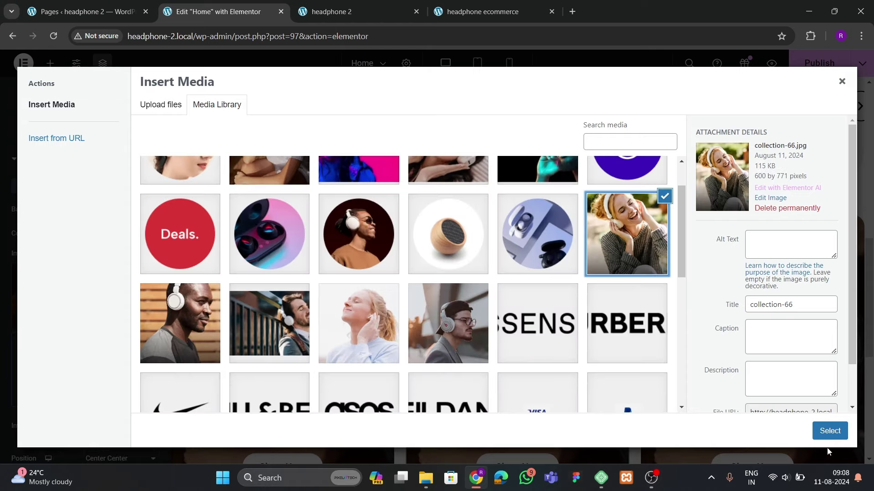
left_click(830, 431)
Set the Speakers card's background image to the photo of the man in headphones
left_click_drag(656, 223, 428, 251)
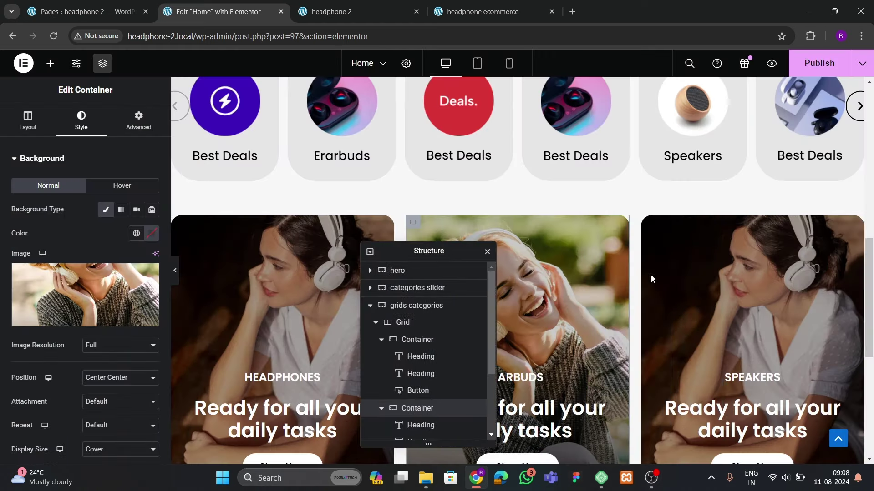
left_click(649, 237)
left_click(81, 119)
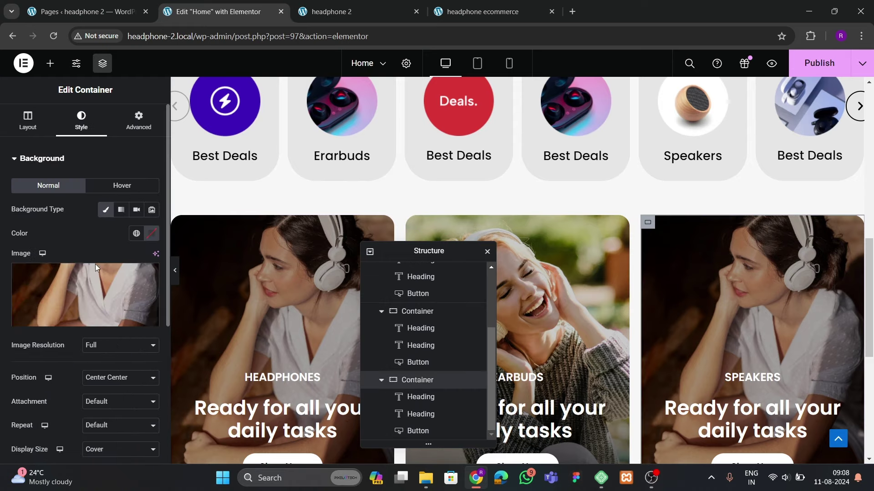
left_click(95, 264)
scroll(243, 314, "down", 2)
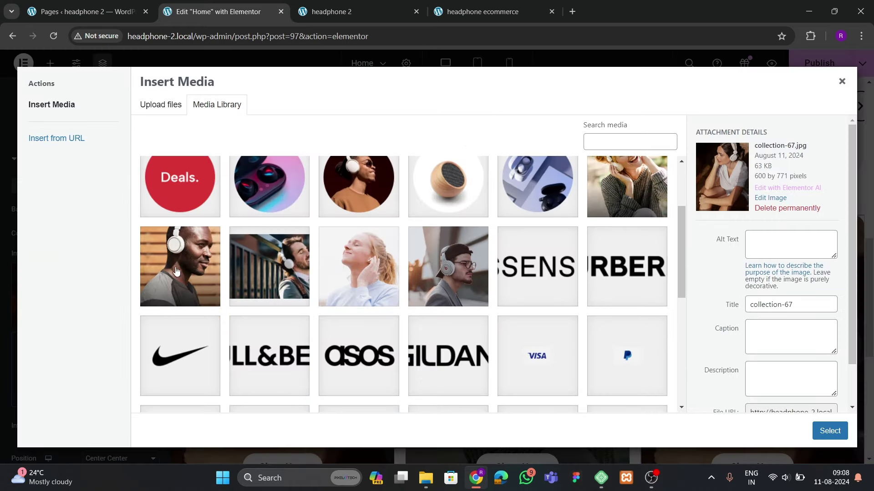
left_click(180, 298)
left_click(828, 430)
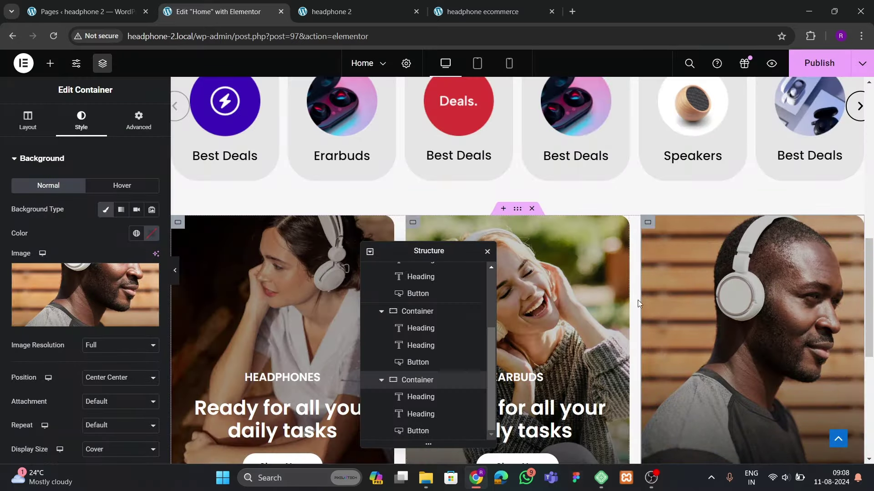
scroll(660, 309, "down", 3)
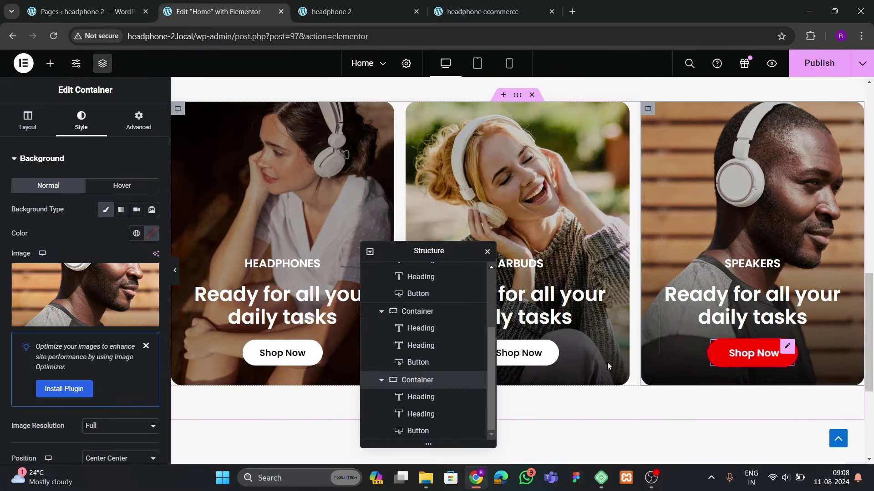
Set the Headphones tagline heading to size 33 with 600 Semi Bold weight
left_click_drag(410, 254, 496, 211)
left_click(336, 317)
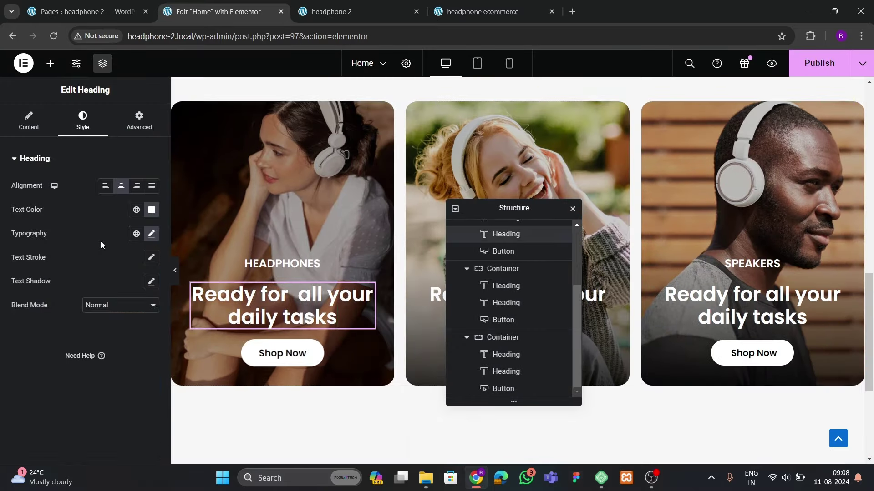
left_click(151, 234)
left_click(142, 320)
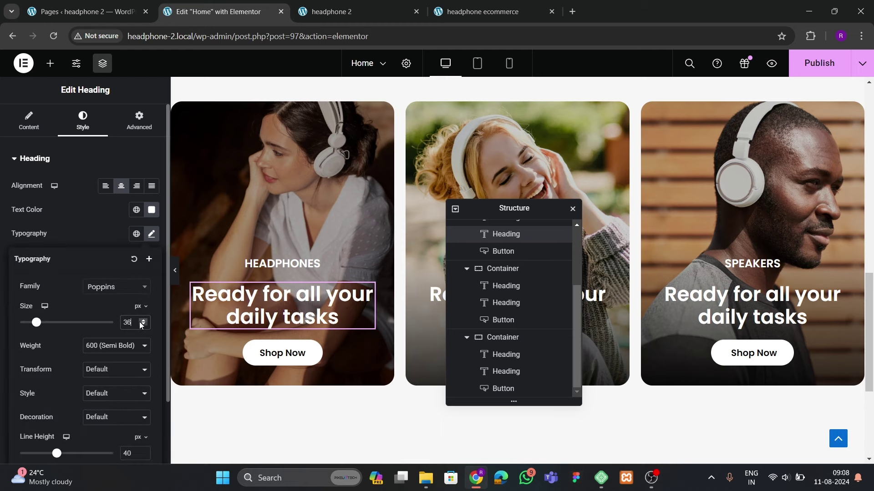
left_click(142, 320)
left_click(143, 325)
left_click(142, 325)
left_click(143, 325)
left_click(143, 324)
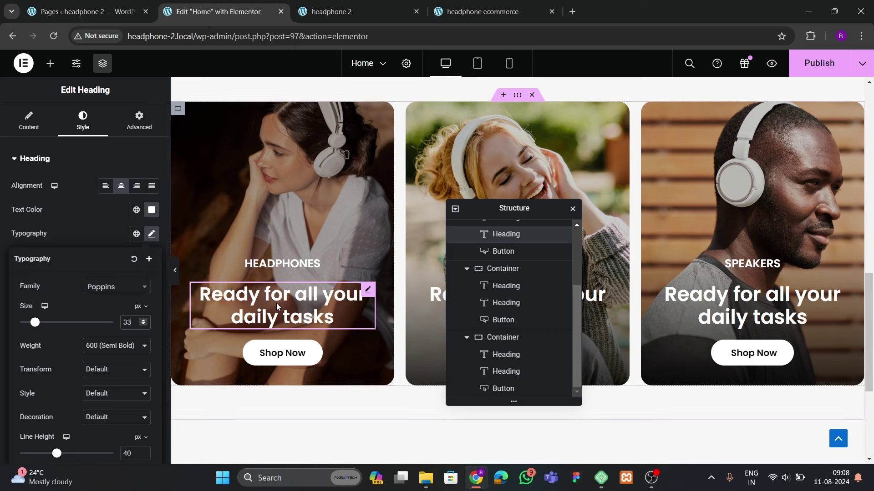
left_click(110, 348)
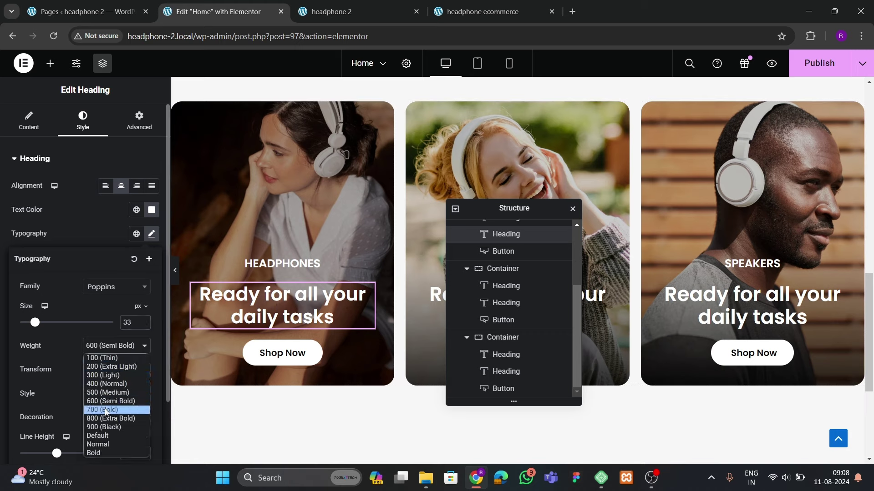
left_click(105, 410)
left_click(98, 347)
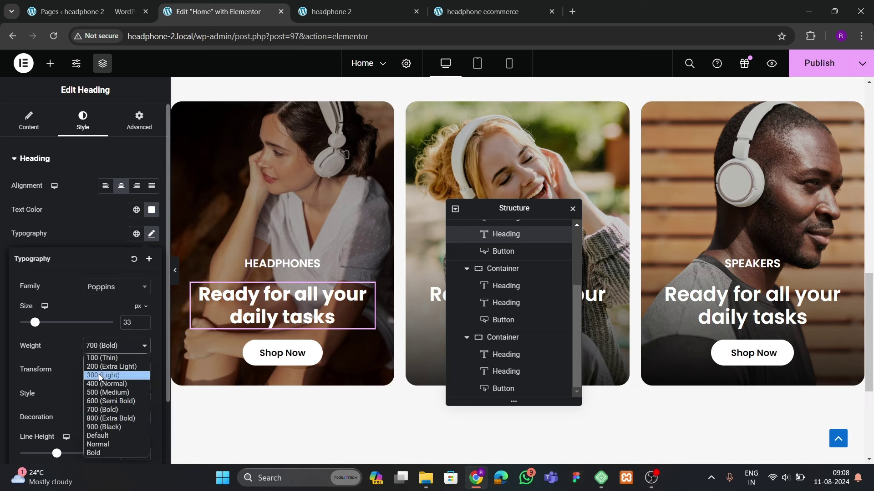
left_click(109, 400)
Copy the Headphones tagline style onto the Earbuds and Speakers taglines, then save the page
right_click(271, 305)
left_click(303, 277)
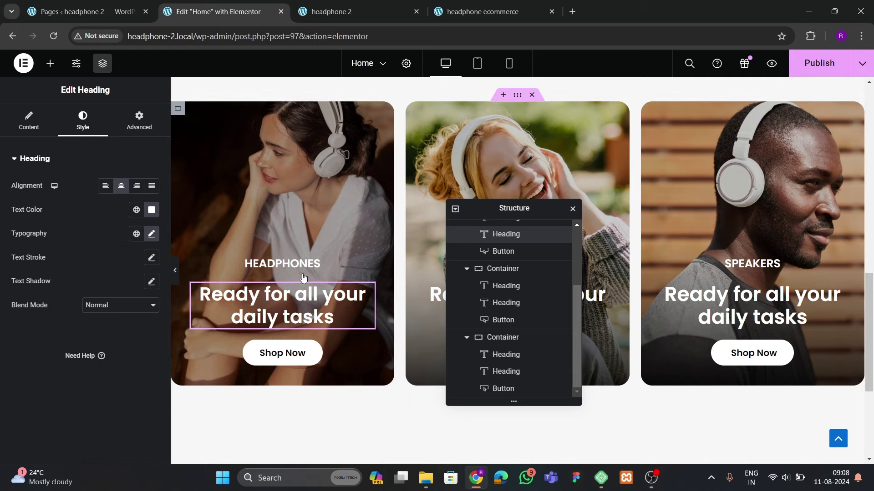
left_click_drag(514, 208, 346, 209)
right_click(475, 301)
left_click(560, 319)
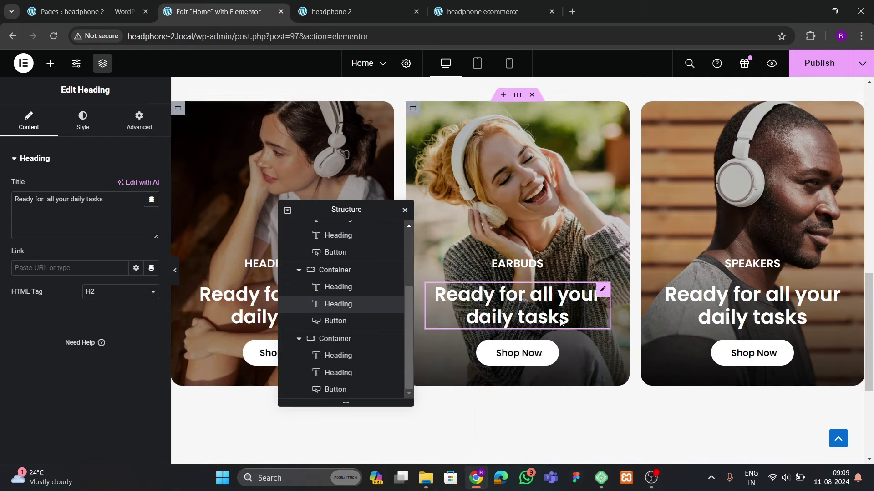
right_click(673, 306)
left_click(703, 319)
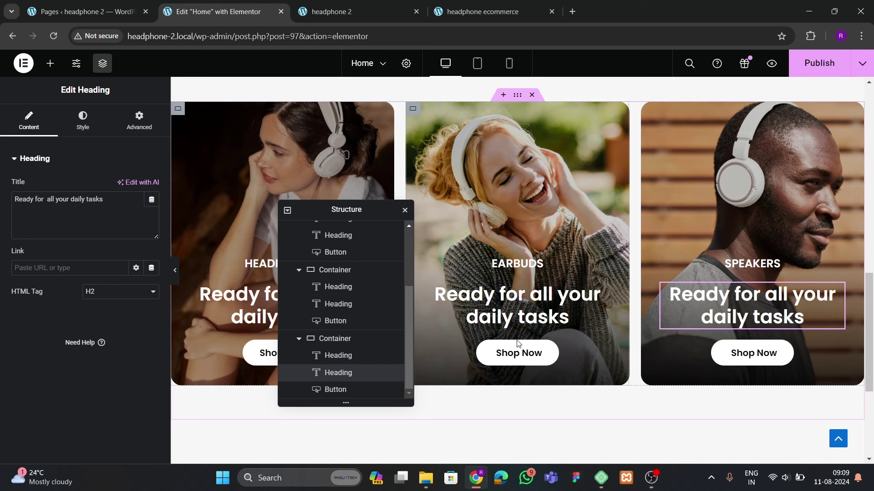
key("ctrl+s")
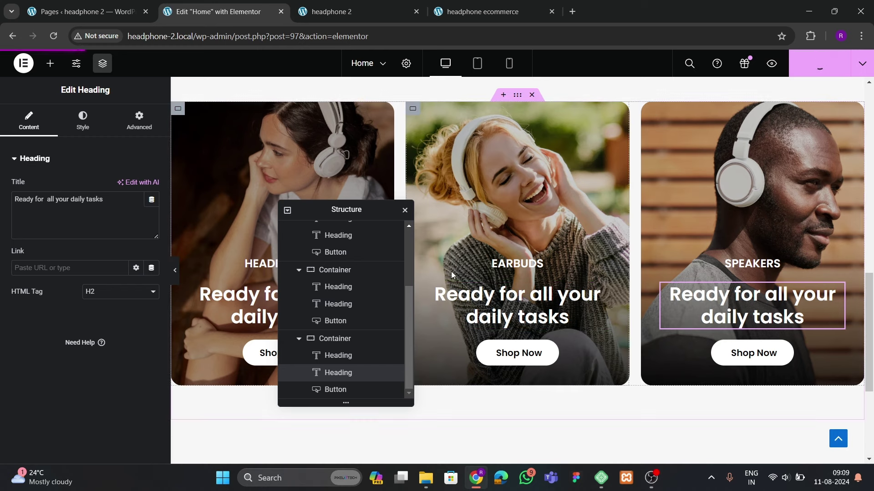
left_click(346, 11)
left_click(54, 36)
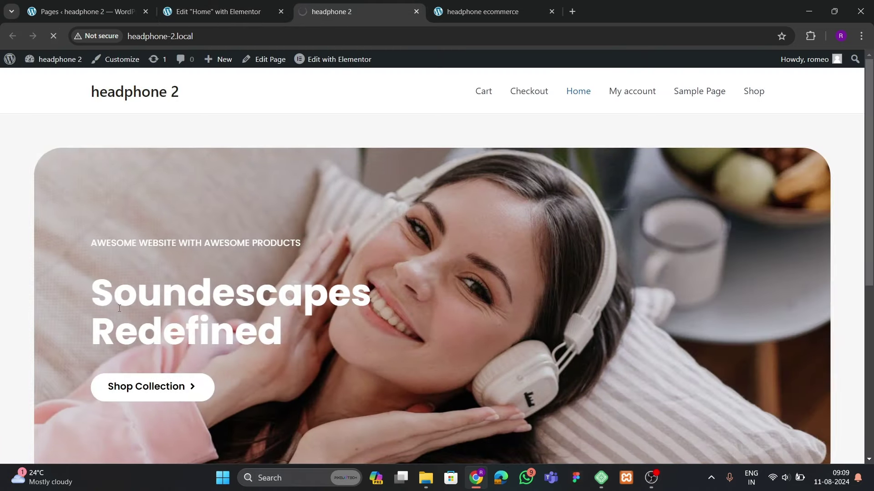
scroll(181, 269, "down", 15)
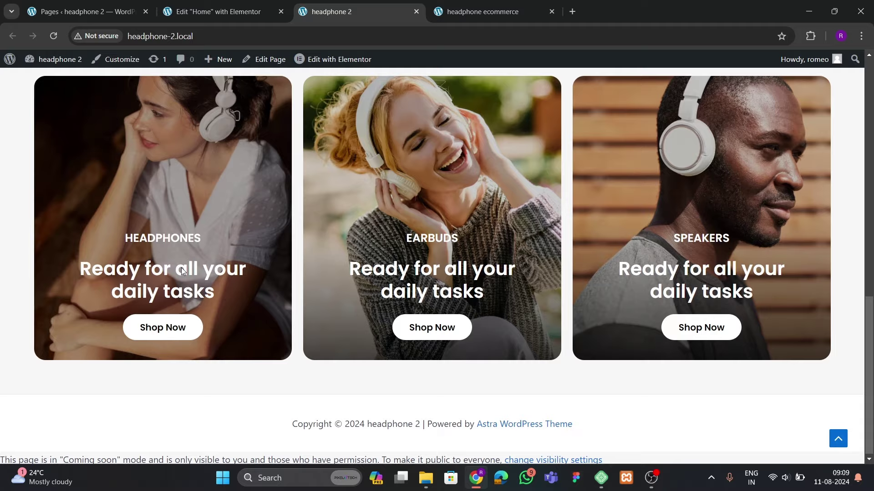
scroll(181, 269, "up", 6)
scroll(368, 361, "down", 5)
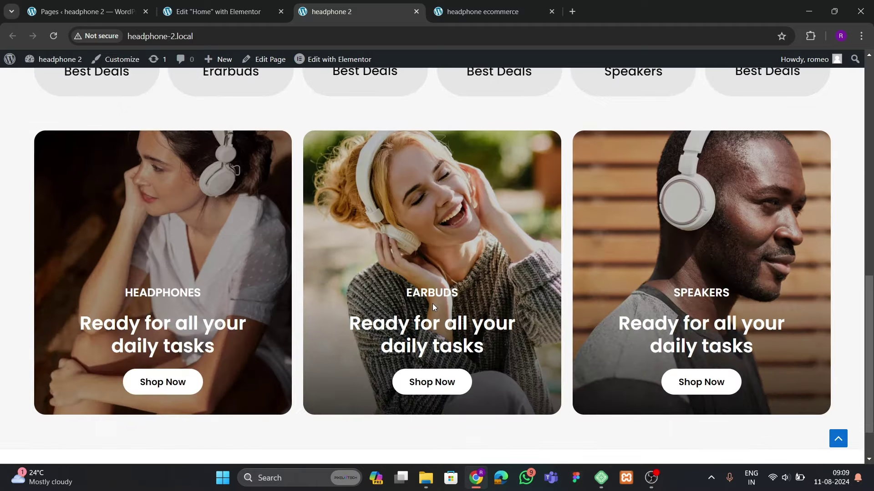
left_click(452, 12)
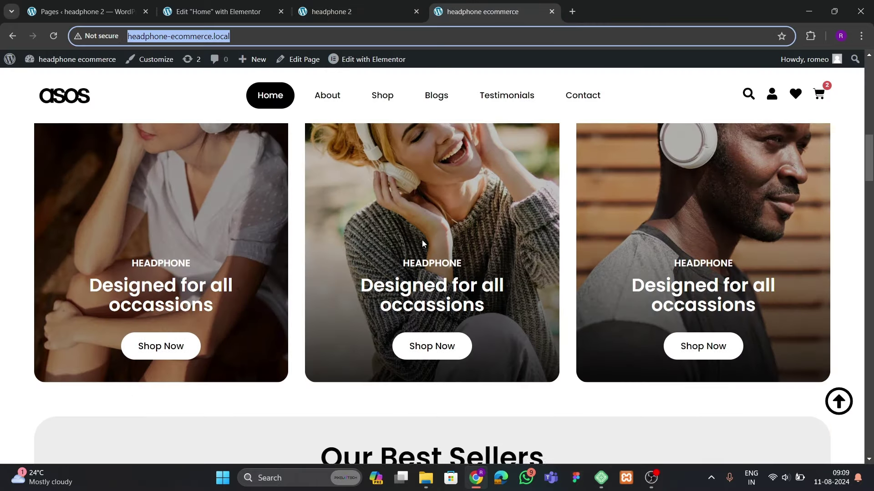
scroll(421, 239, "up", 1)
left_click(269, 12)
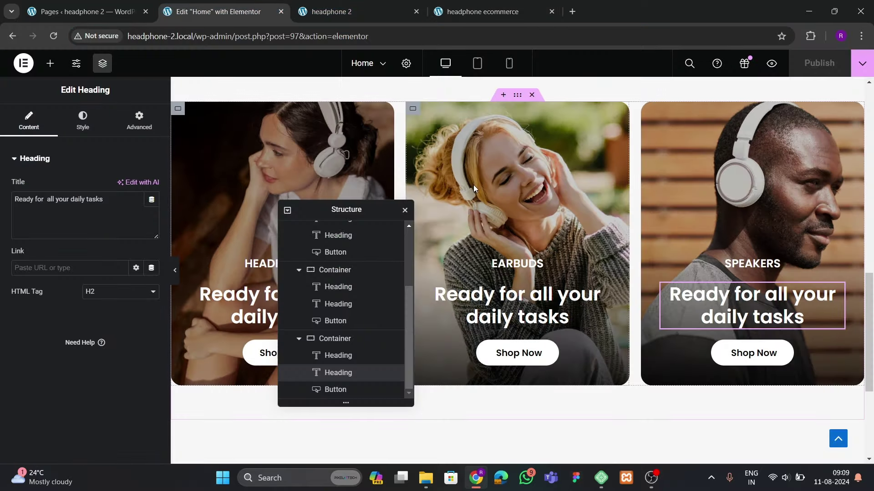
Change the Earbuds card's minimum height from 500 to 600 px
scroll(326, 339, "up", 1)
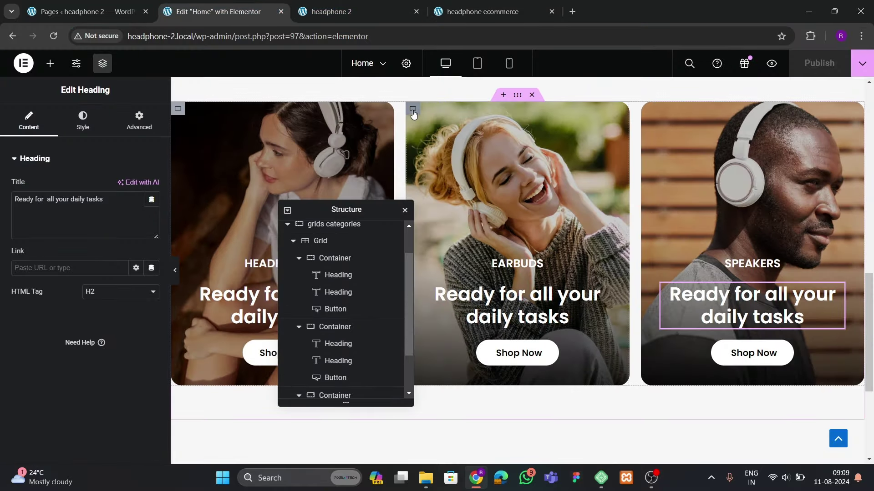
left_click(412, 114)
left_click(28, 121)
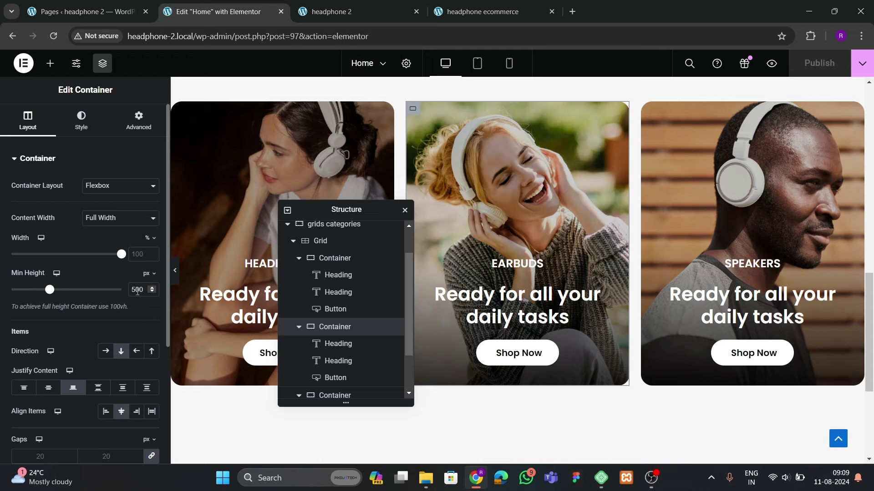
key("BackSpace")
type("6")
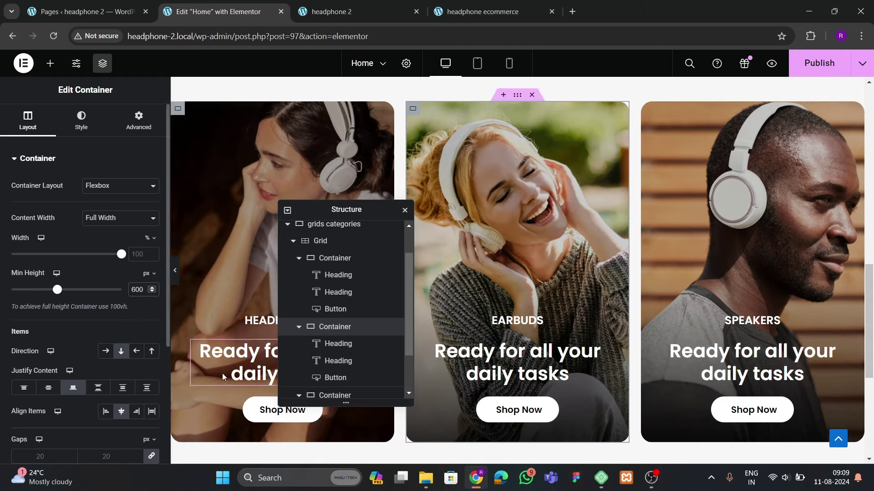
Apply the 600 px minimum height to the Headphones and Speakers cards and save the page
left_click(323, 260)
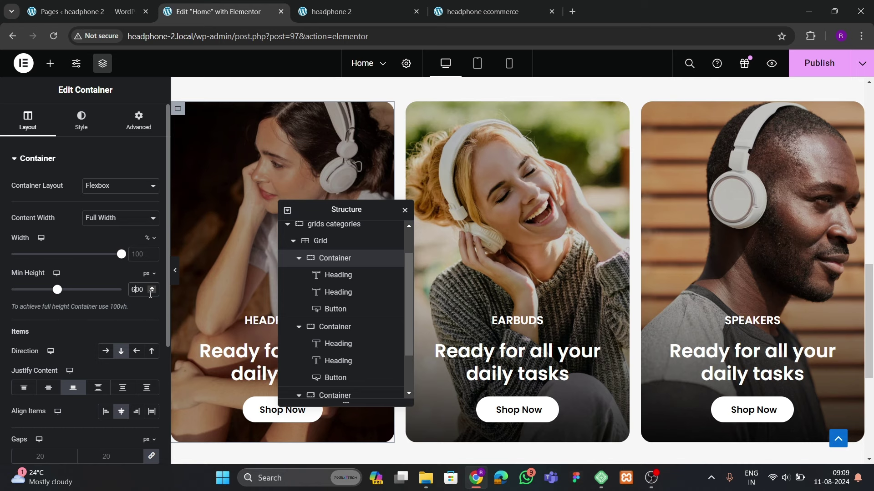
scroll(346, 328, "down", 3)
left_click(337, 338)
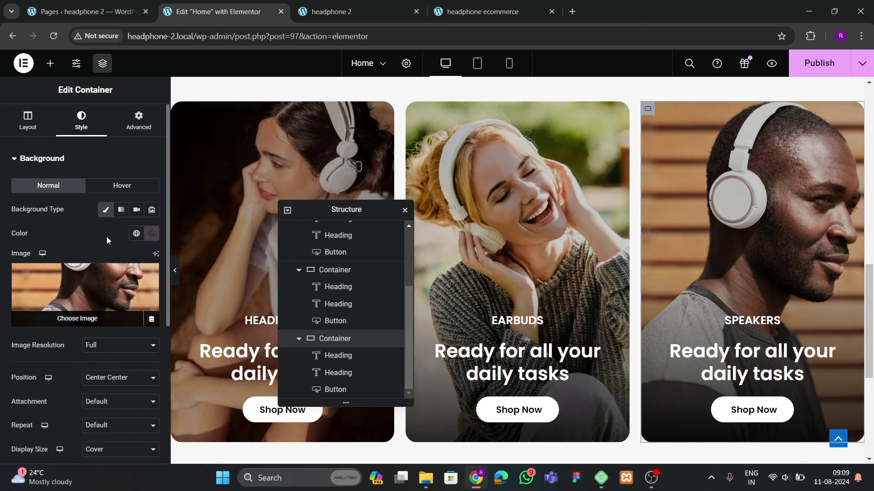
left_click(27, 120)
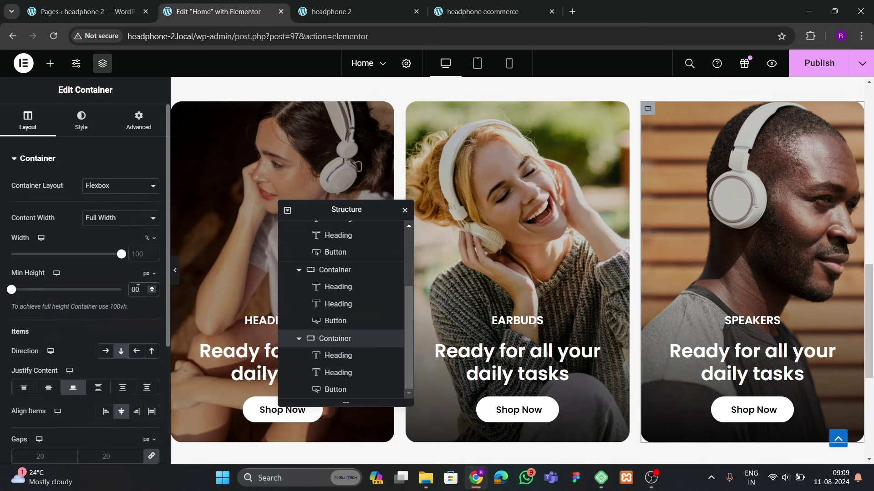
key("ctrl+s")
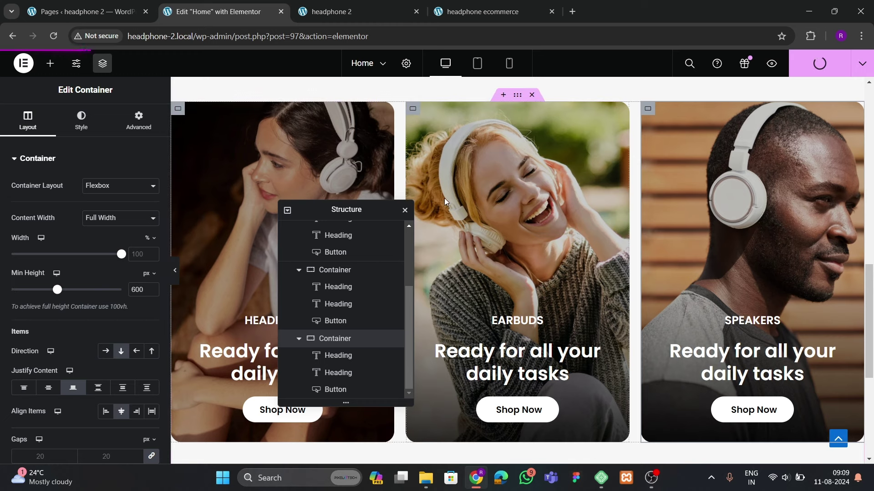
left_click(354, 16)
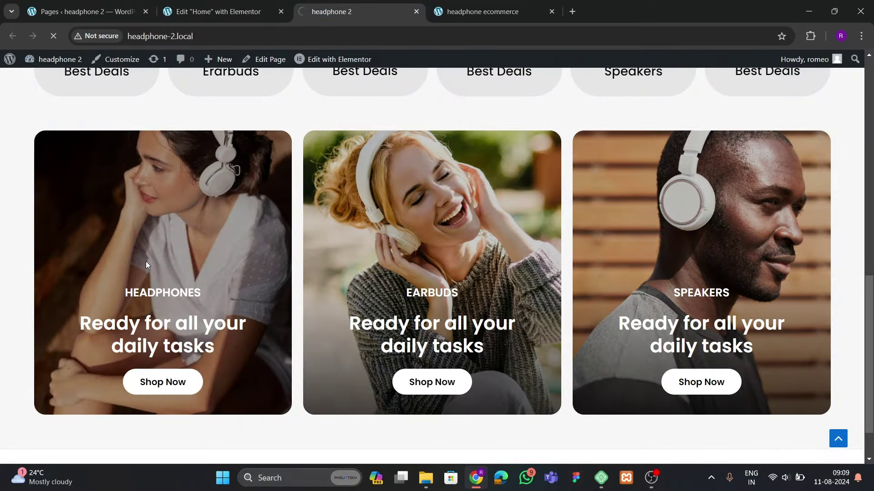
Scroll the live homepage to review the taller category cards
scroll(400, 297, "down", 2)
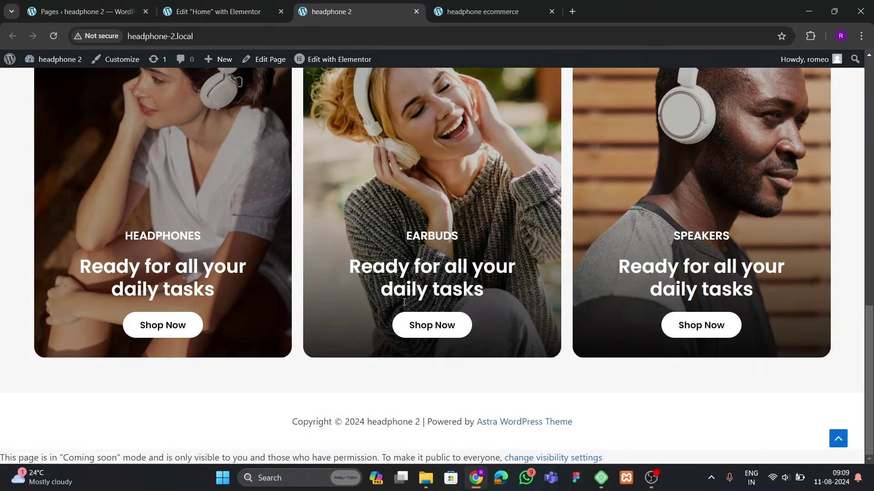
scroll(301, 263, "up", 10)
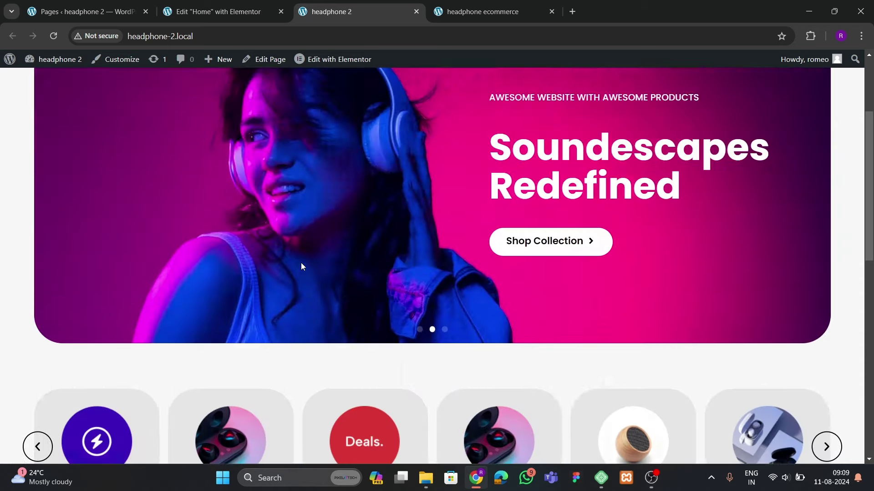
scroll(301, 263, "down", 1)
scroll(301, 266, "down", 5)
scroll(301, 266, "up", 3)
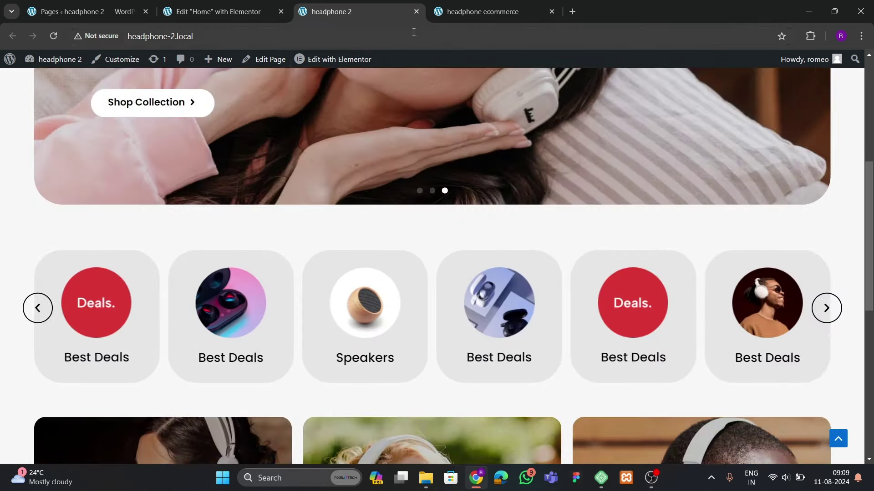
Scroll the headphone ecommerce reference site to its Our Best Sellers section
key("ctrl+Tab")
scroll(402, 286, "down", 8)
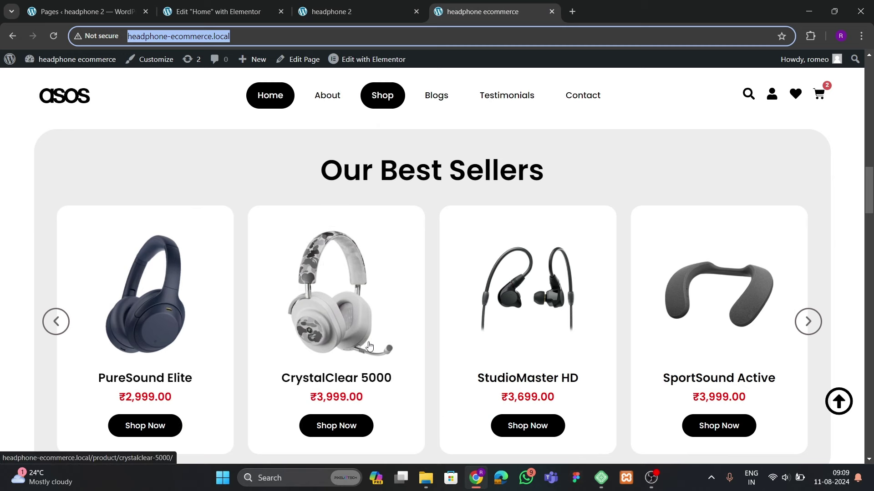
scroll(369, 346, "down", 2)
scroll(344, 322, "up", 2)
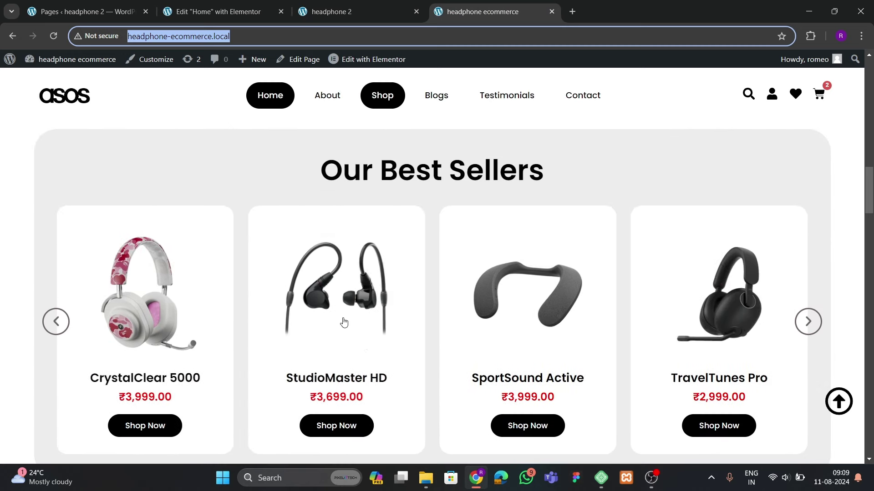
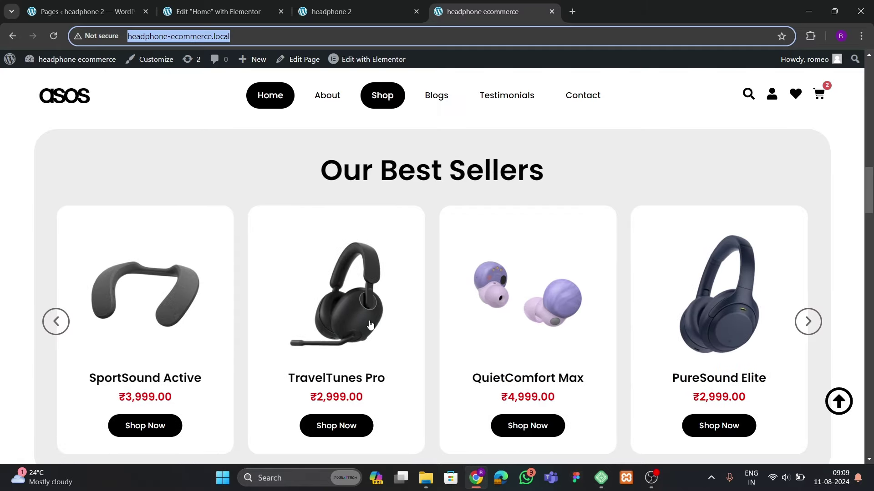
Open the Theme Builder in a new tab and start a new Loop Item template
left_click(185, 14)
left_click(91, 12)
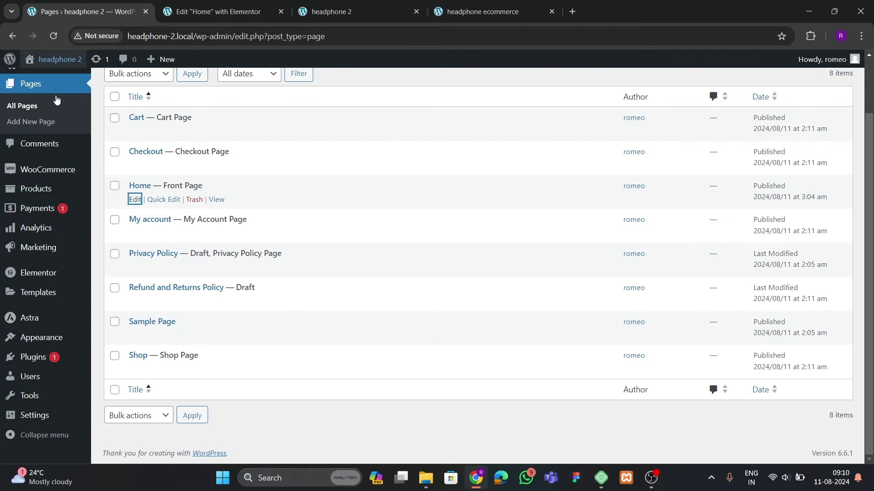
mouse_move(42, 294)
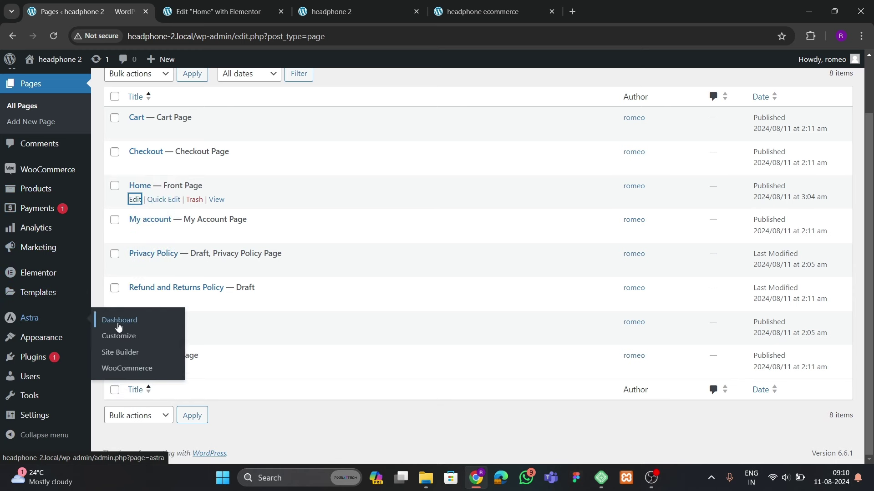
right_click(119, 325)
left_click(164, 191)
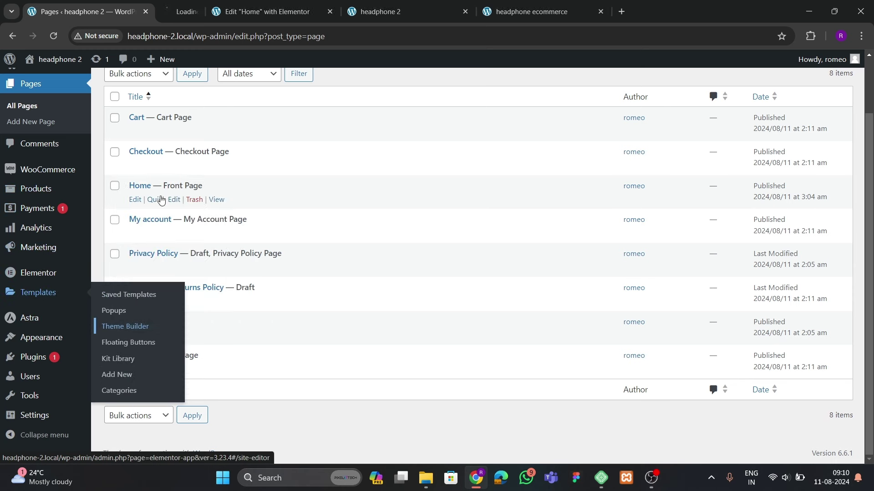
left_click(228, 12)
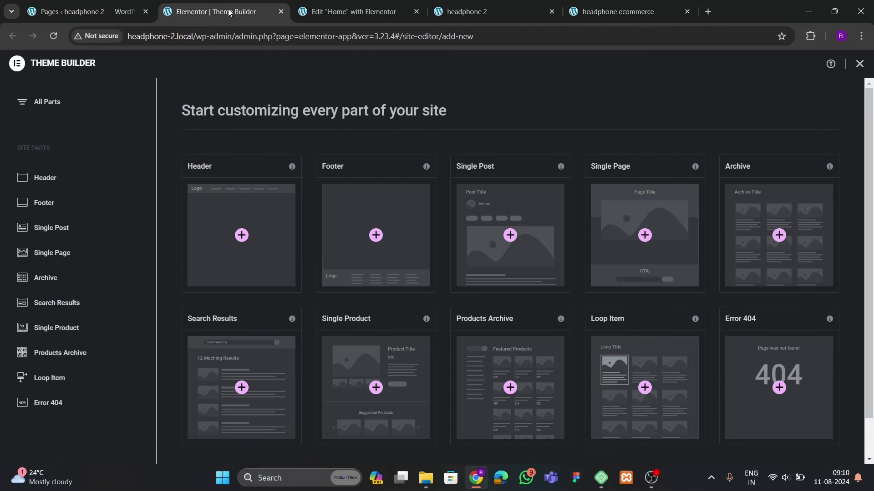
left_click(70, 369)
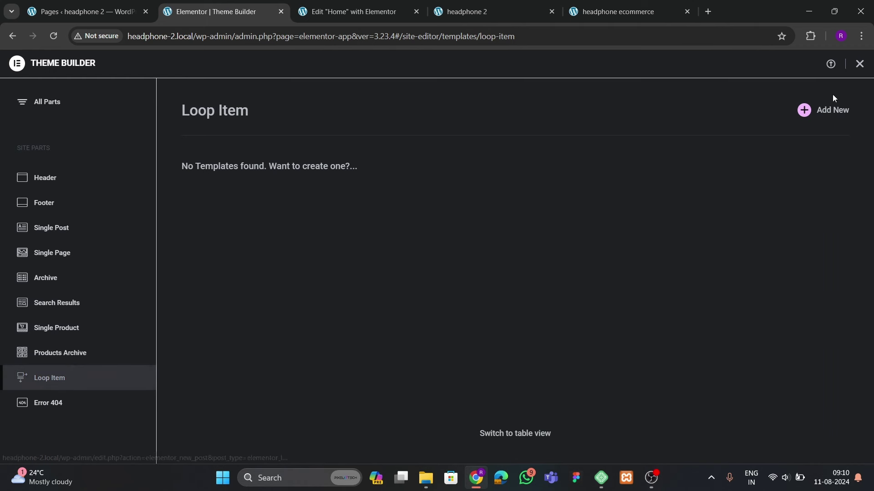
left_click(803, 110)
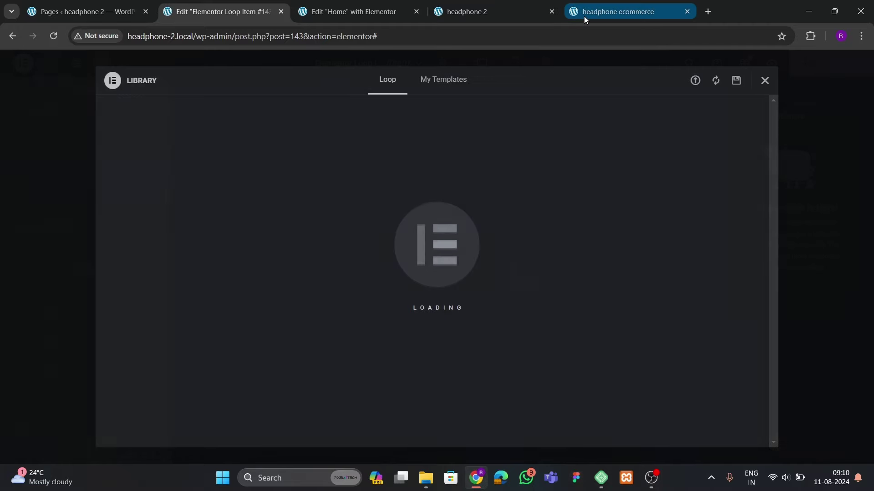
Close the template library and add a Flexbox container to the empty loop item
left_click(650, 14)
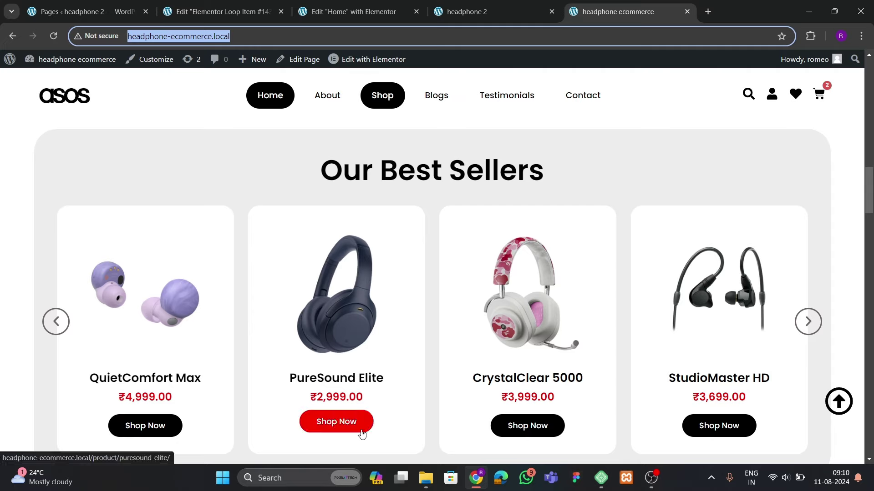
left_click(337, 6)
left_click(251, 13)
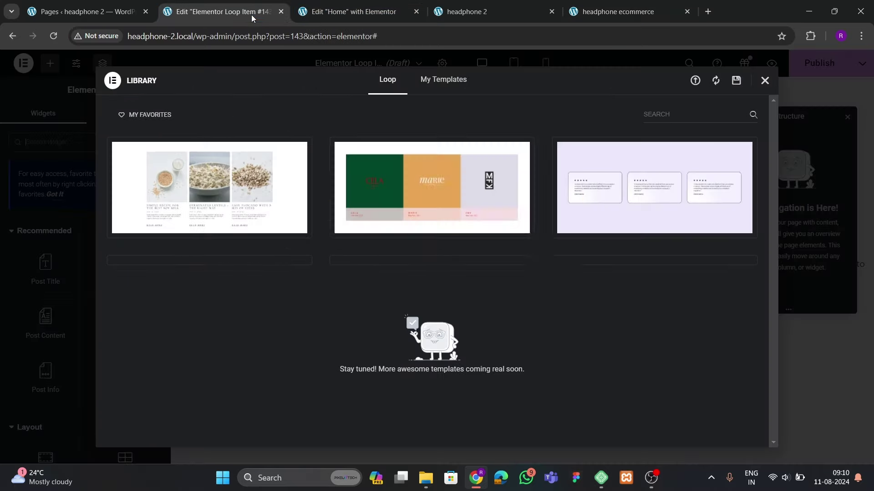
left_click(764, 81)
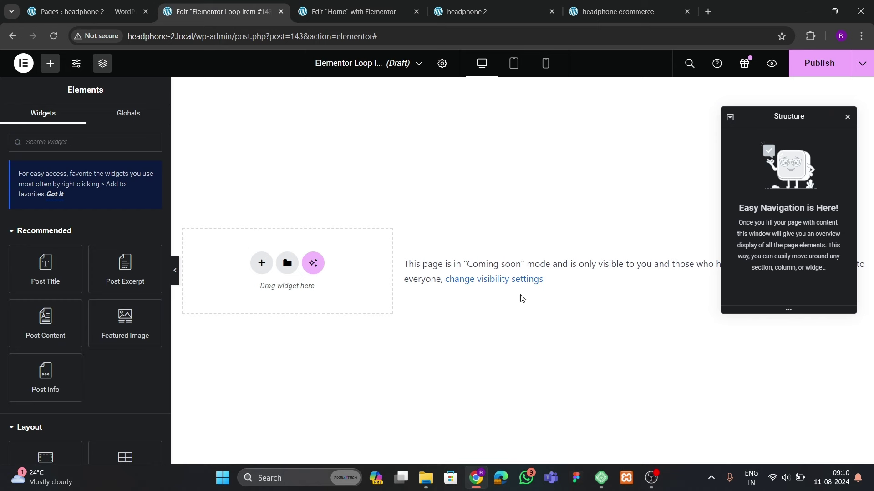
left_click(262, 263)
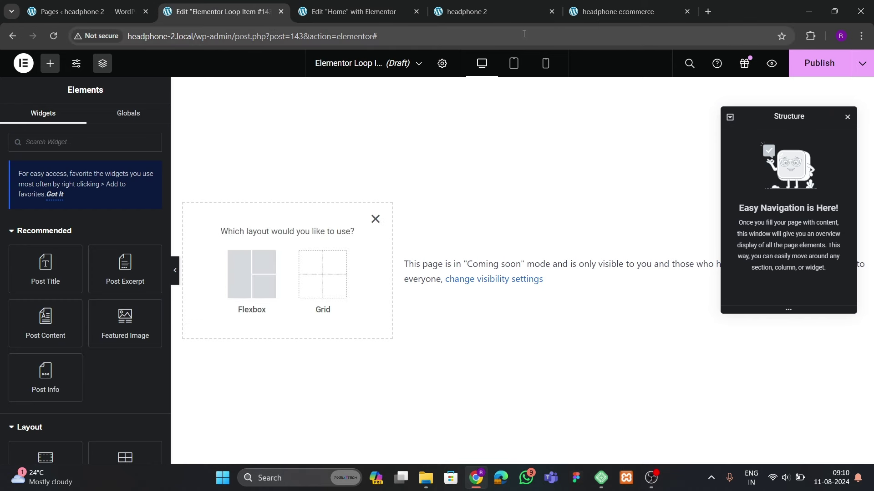
left_click(617, 11)
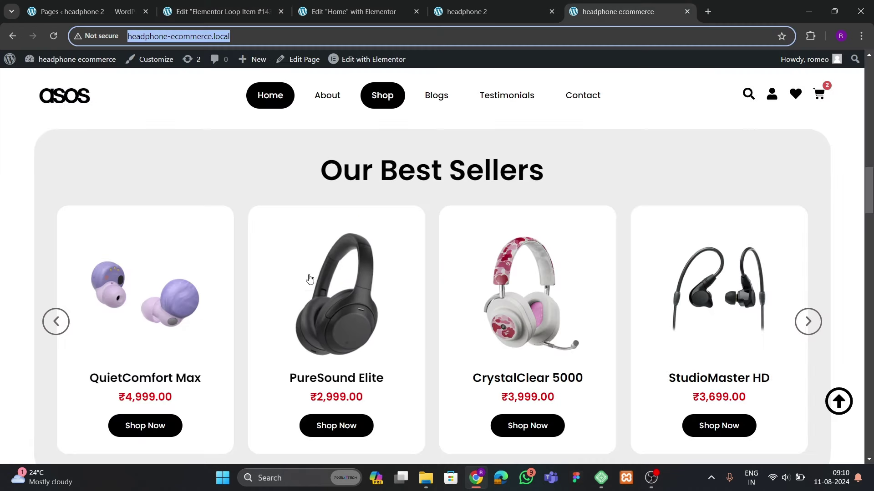
left_click(220, 11)
left_click(251, 276)
Create a single full-width container with 40 px padding
left_click(225, 223)
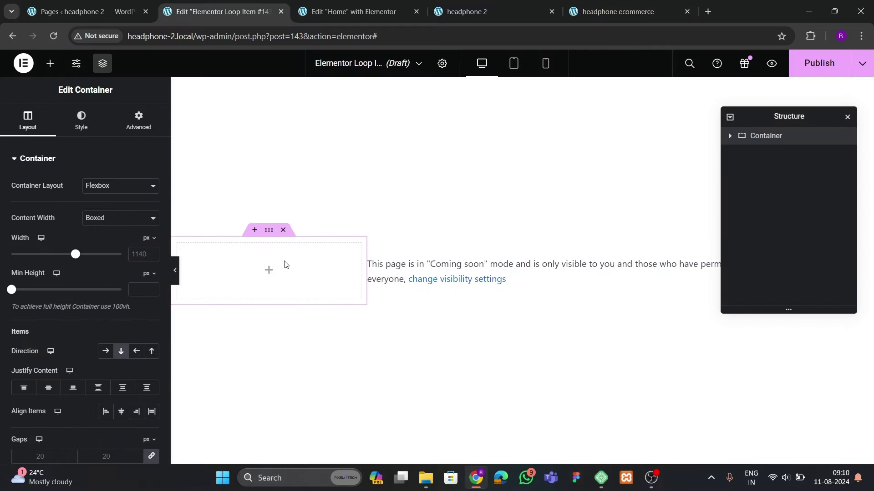
left_click(103, 238)
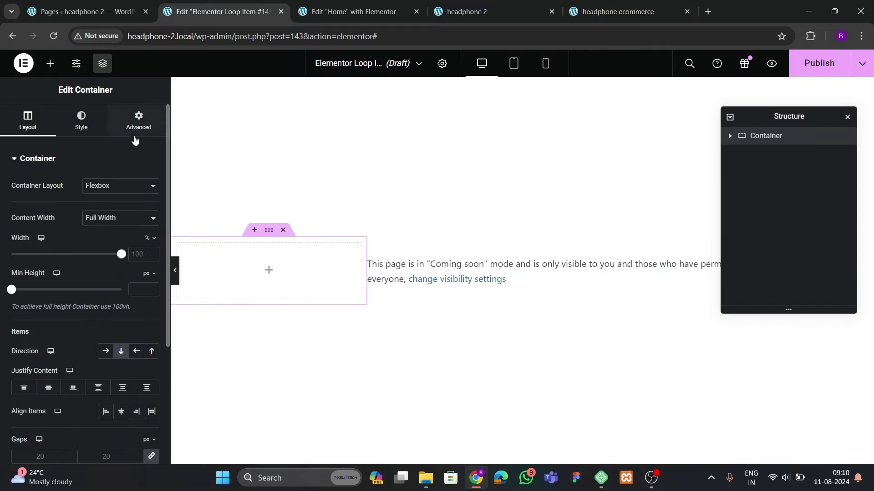
left_click(137, 122)
left_click(22, 245)
type("30")
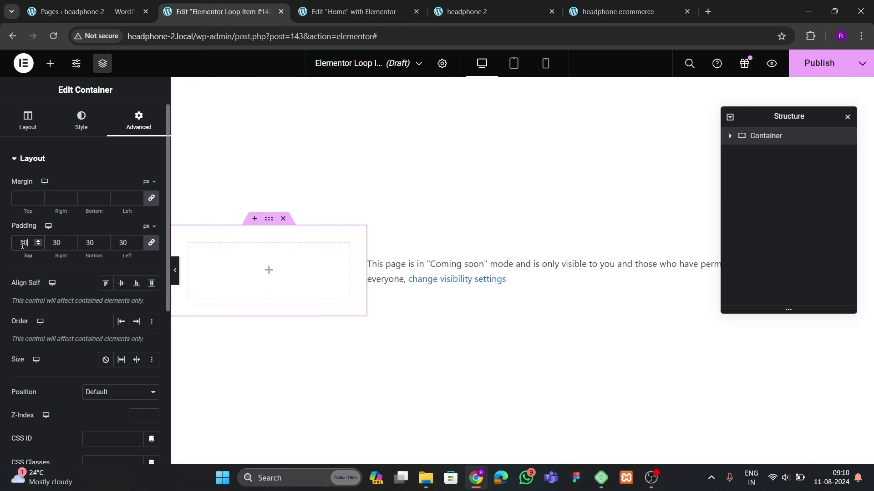
key("BackSpace")
key("BackSpace")
type("40")
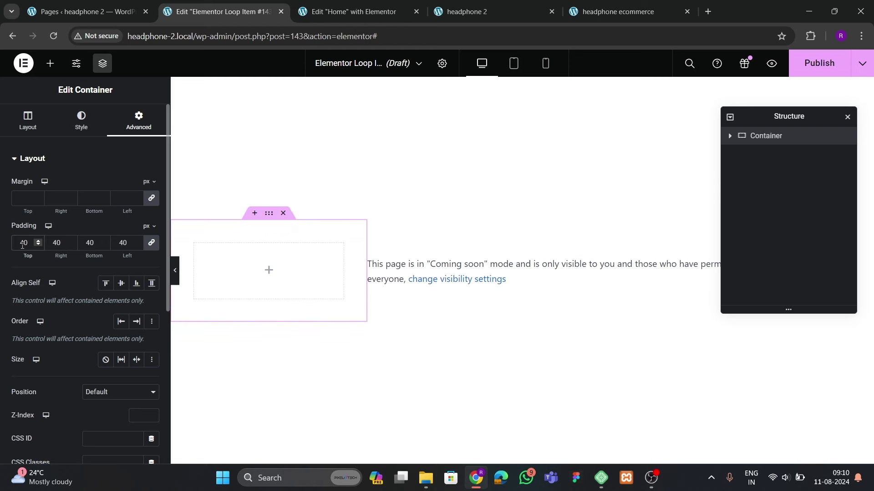
Give the container a classic white background and 20 px rounded corners
left_click(81, 121)
left_click(121, 210)
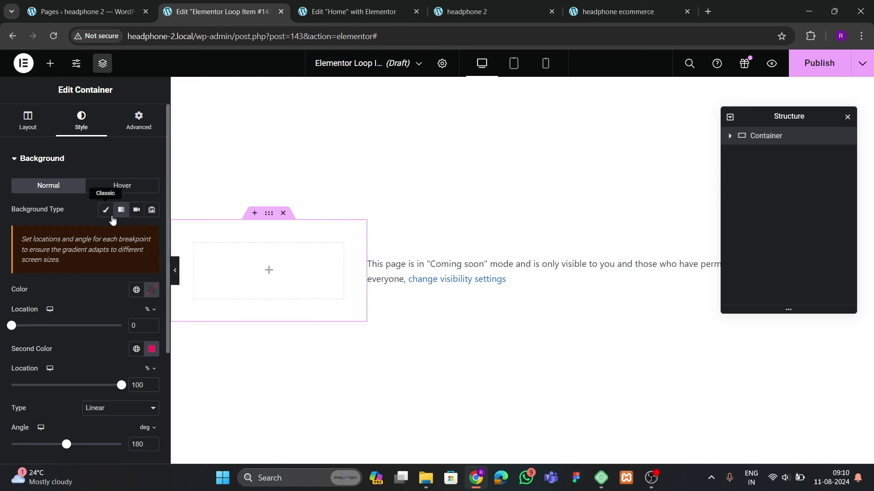
left_click(105, 210)
left_click(152, 233)
left_click(62, 247)
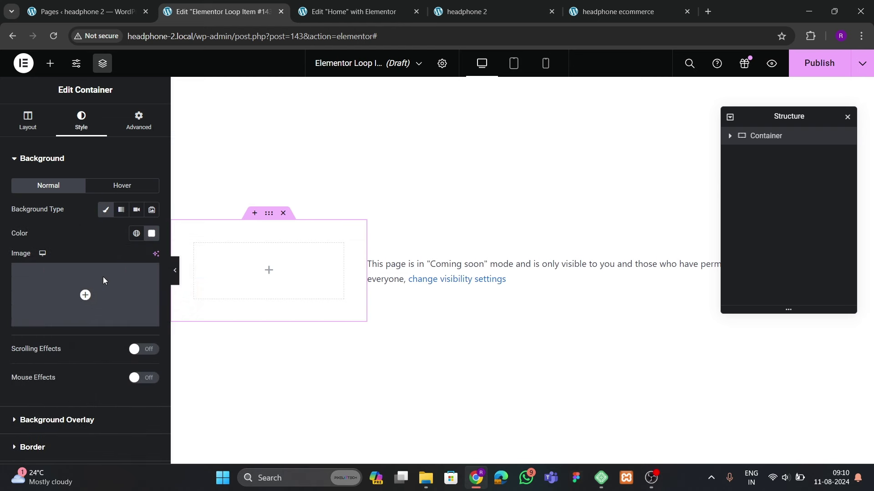
scroll(91, 290, "down", 2)
left_click(32, 355)
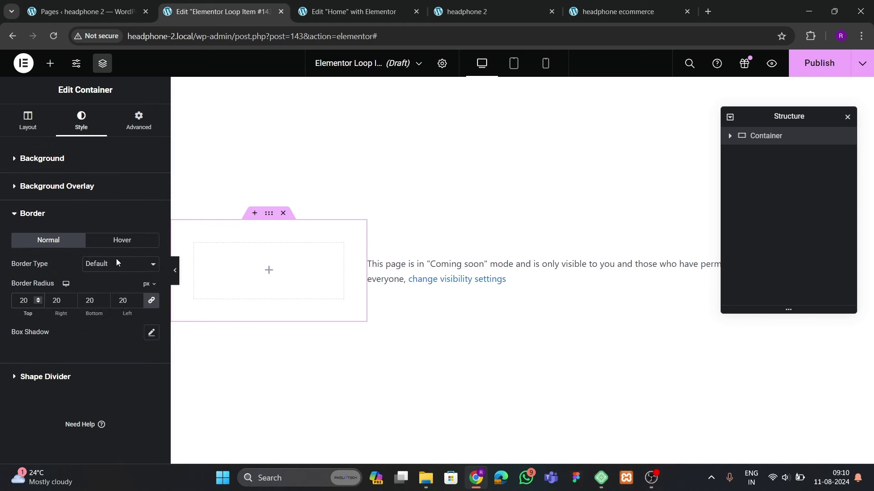
Compare with the live homepage and reference Best Sellers cards, then bring up the widgets list
left_click(453, 12)
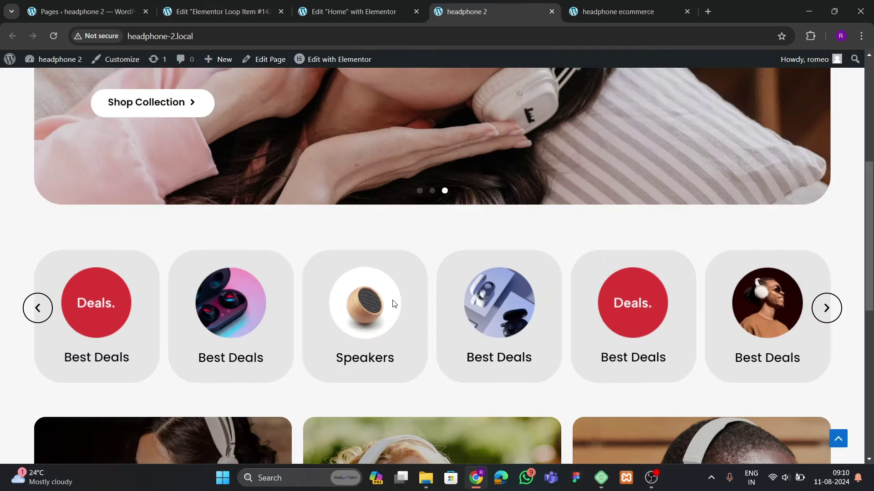
scroll(394, 303, "down", 10)
left_click(605, 11)
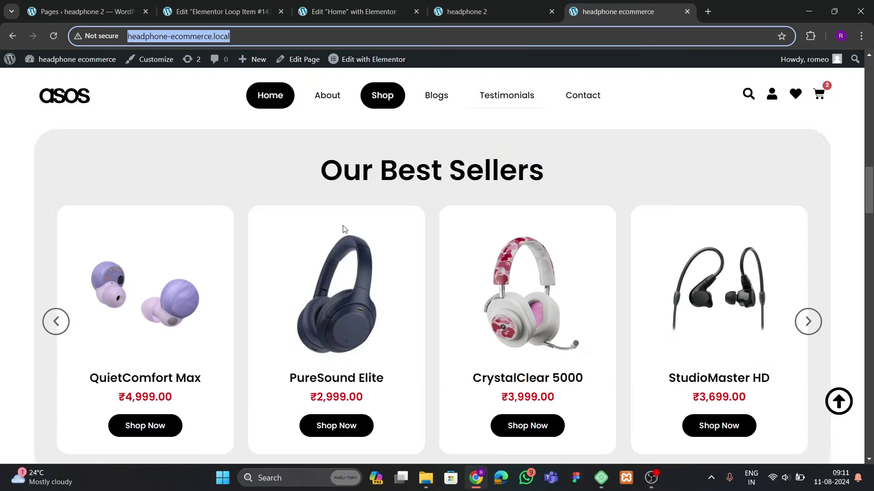
scroll(345, 228, "down", 4)
scroll(326, 254, "up", 4)
left_click(219, 11)
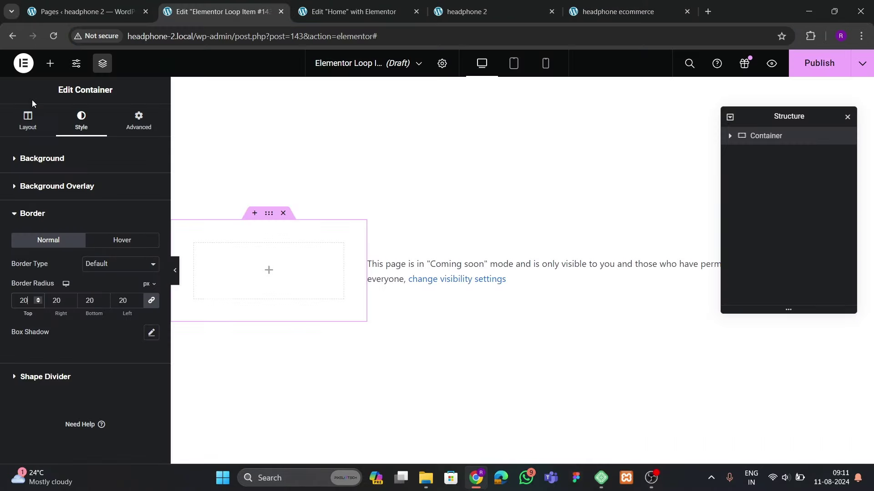
left_click(47, 69)
scroll(77, 248, "down", 2)
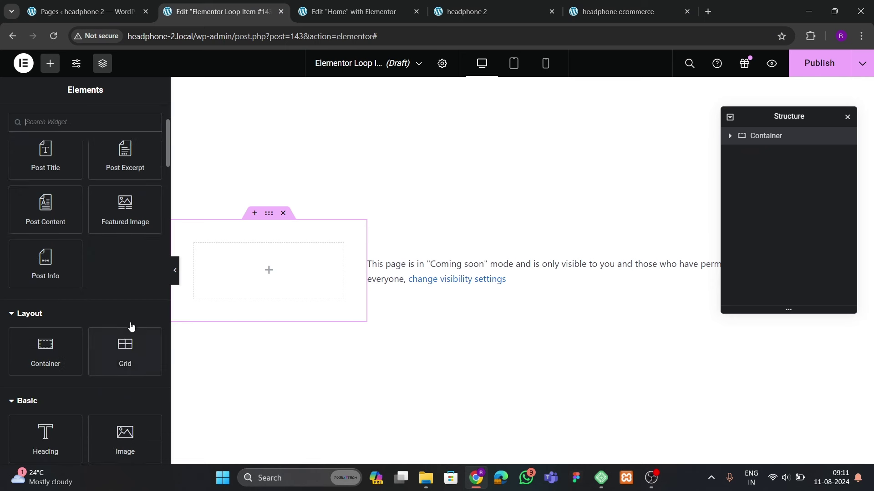
Add an Image widget showing the product's dynamic Featured Image at Full resolution
scroll(113, 304, "down", 4)
left_click_drag(125, 268, 273, 268)
mouse_move(150, 256)
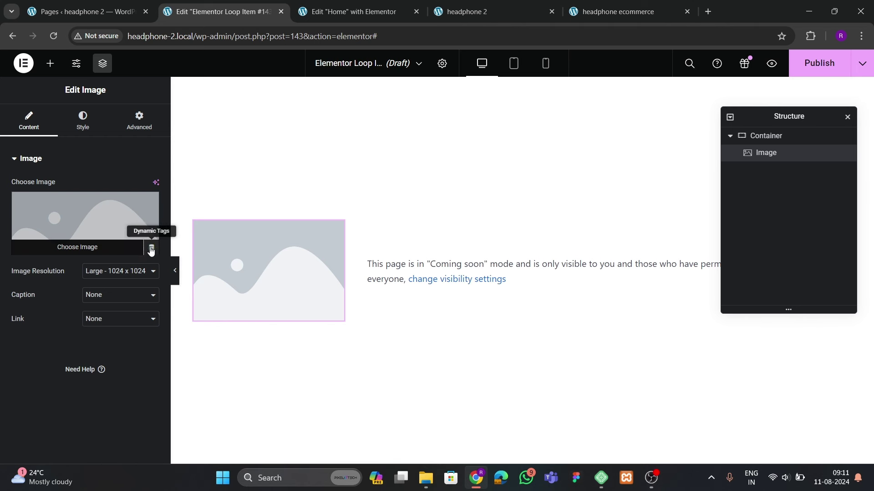
left_click(151, 249)
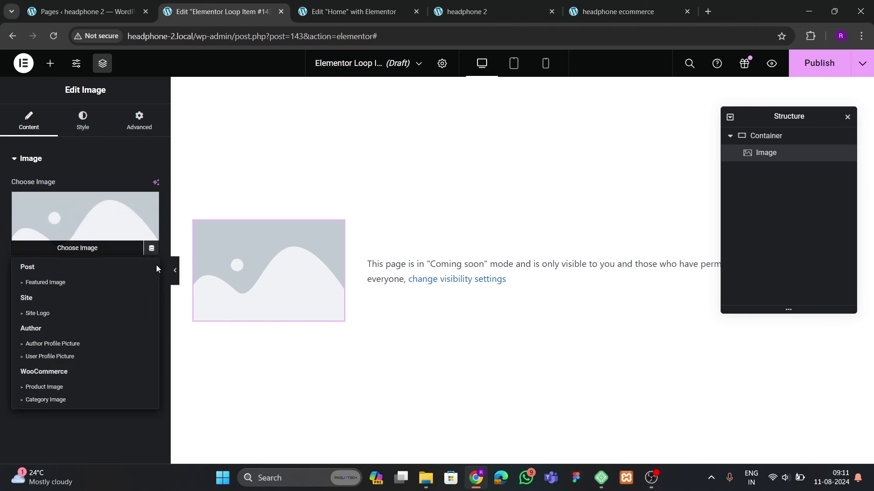
left_click(50, 283)
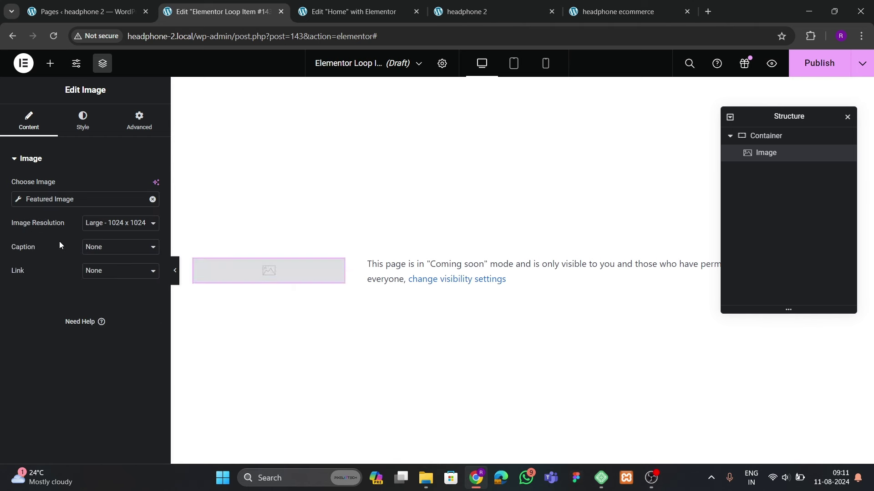
left_click(108, 225)
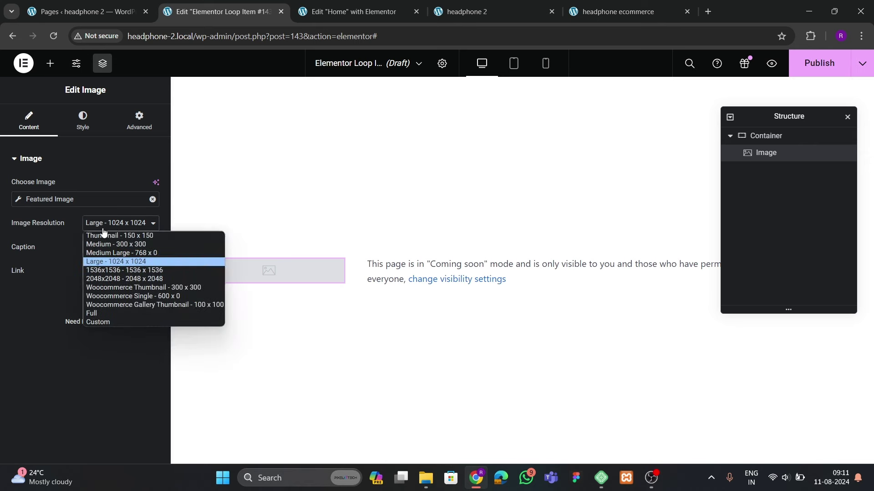
left_click(97, 314)
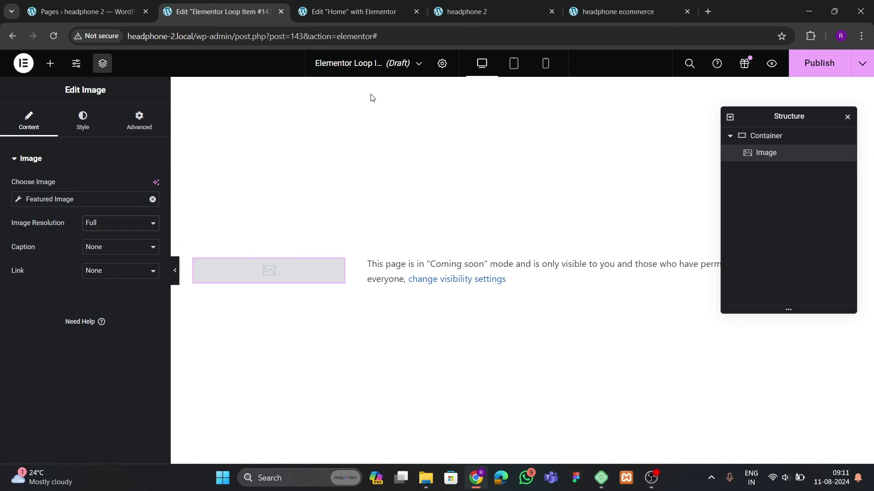
Place a Heading under the image whose title uses the dynamic Product Title tag
left_click(378, 19)
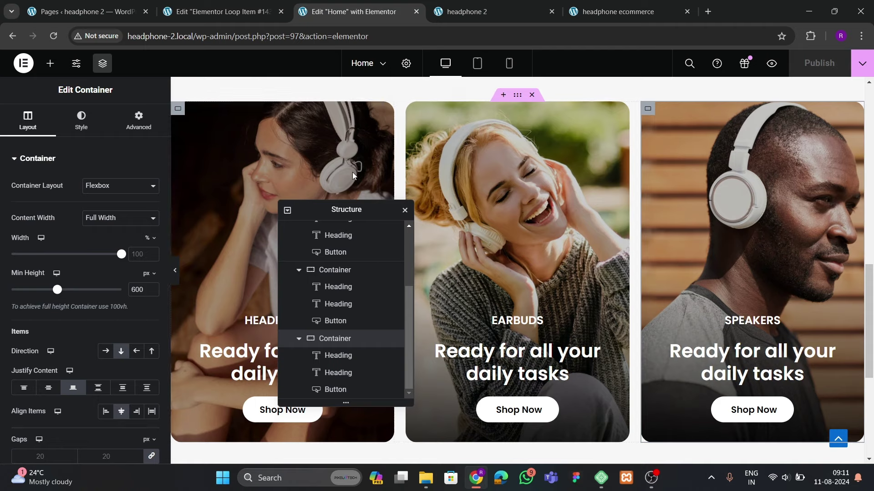
left_click_drag(345, 209, 436, 168)
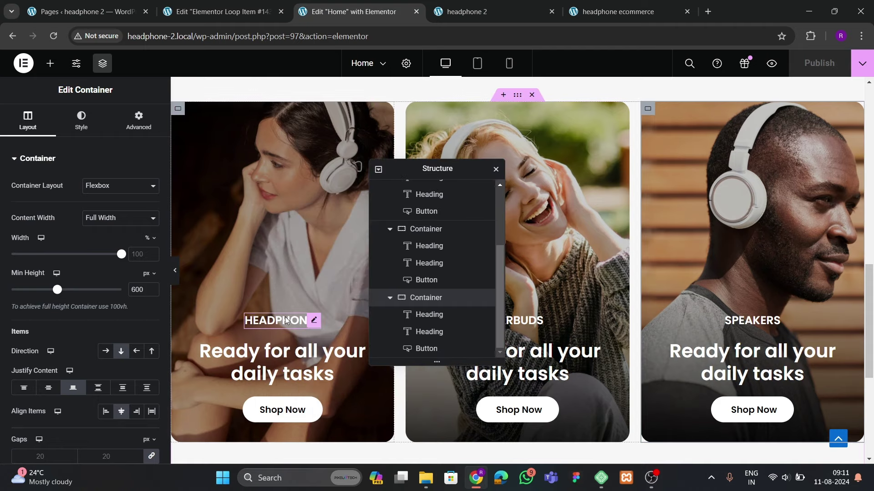
left_click(531, 18)
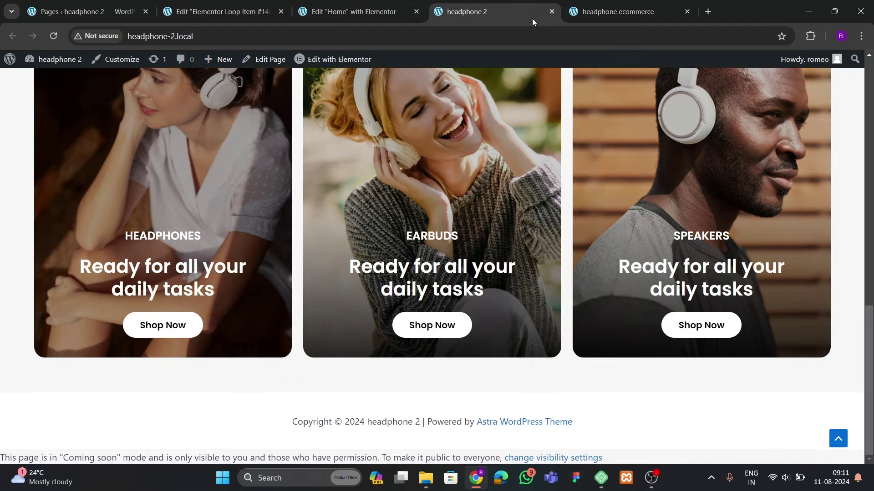
left_click(586, 15)
left_click(233, 16)
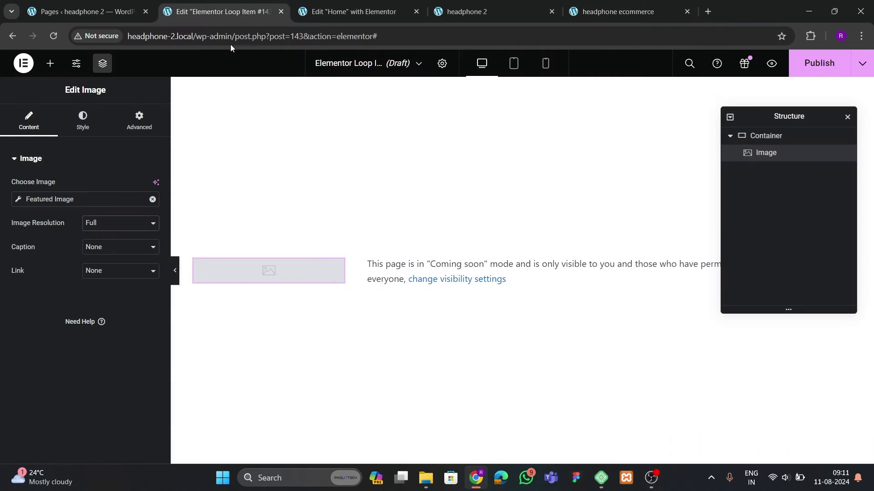
left_click(50, 64)
scroll(59, 250, "down", 5)
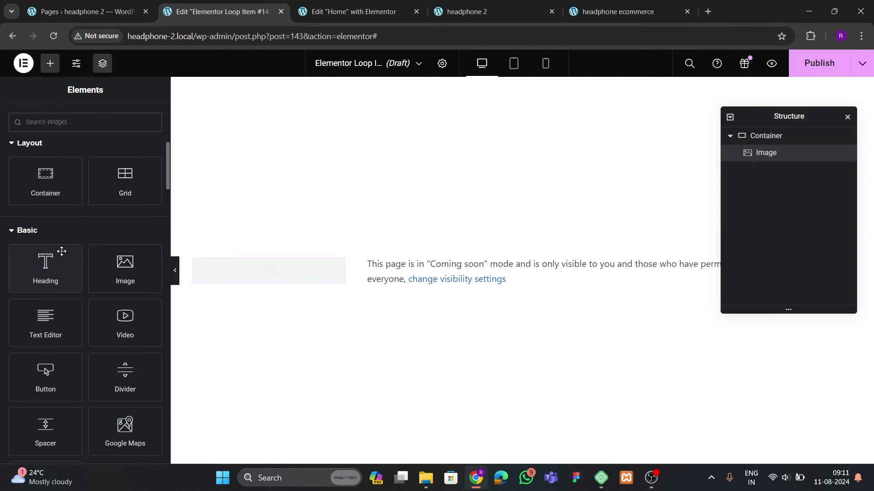
left_click_drag(57, 266, 251, 292)
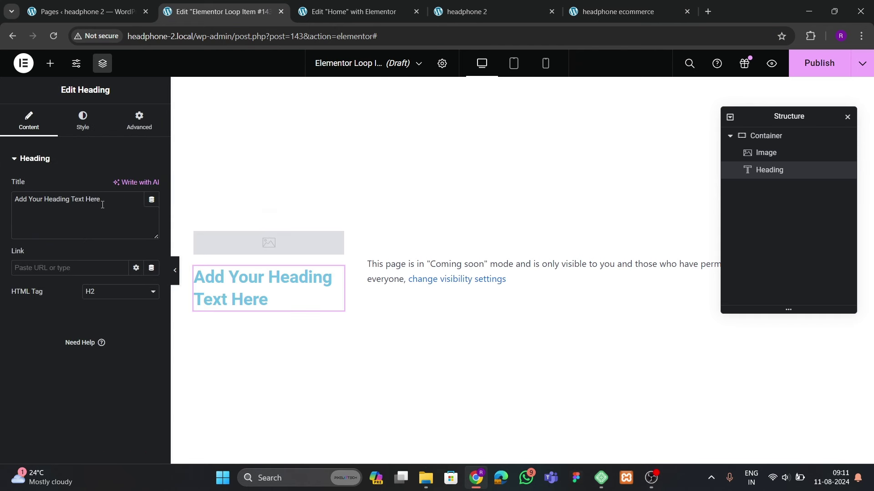
left_click(151, 200)
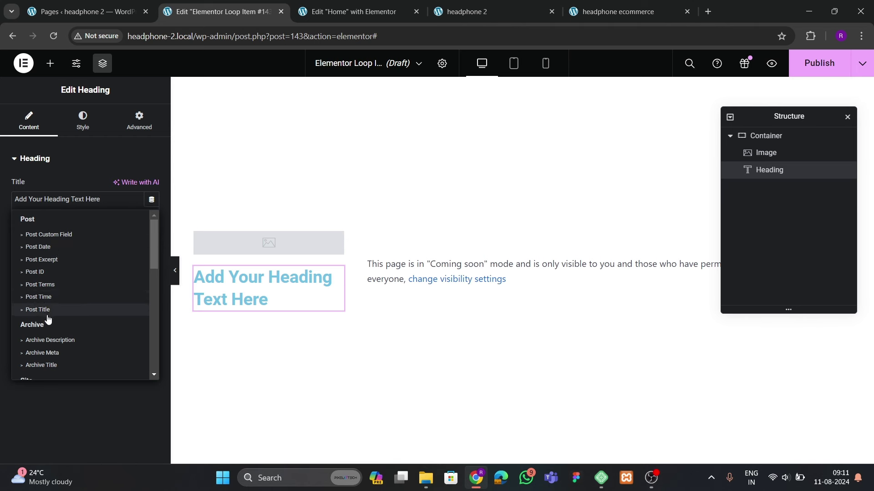
scroll(48, 318, "down", 10)
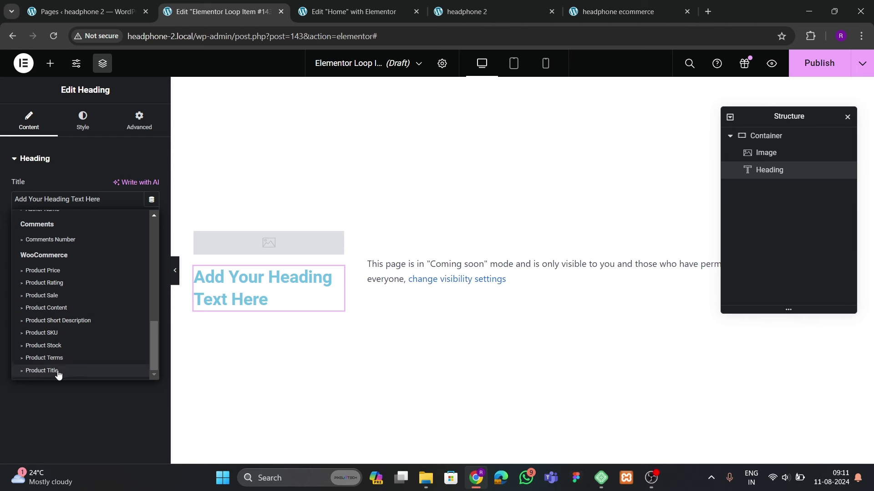
left_click(41, 371)
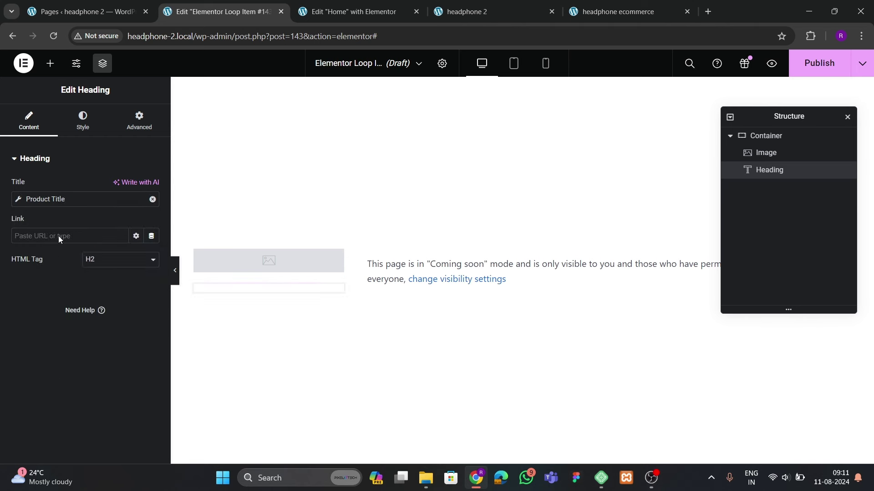
Set the loop item preview to the product CrystalClear 5000 and apply it
left_click(442, 63)
left_click(65, 264)
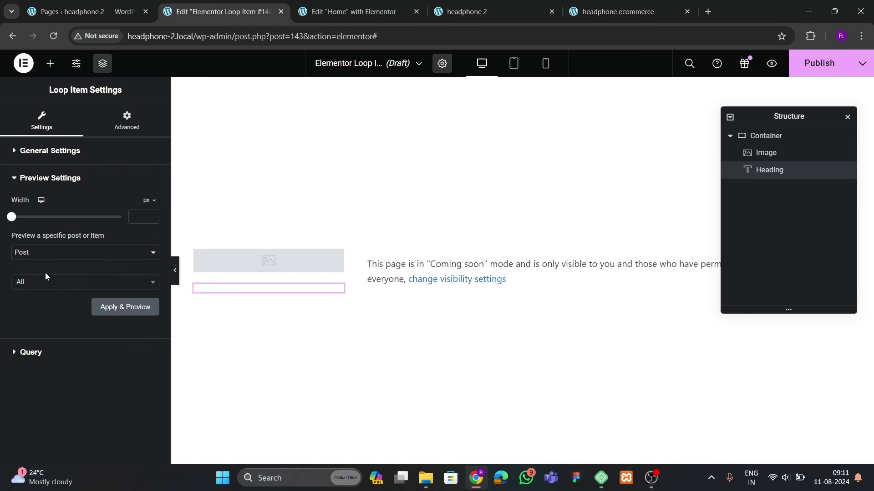
left_click(45, 253)
left_click(38, 298)
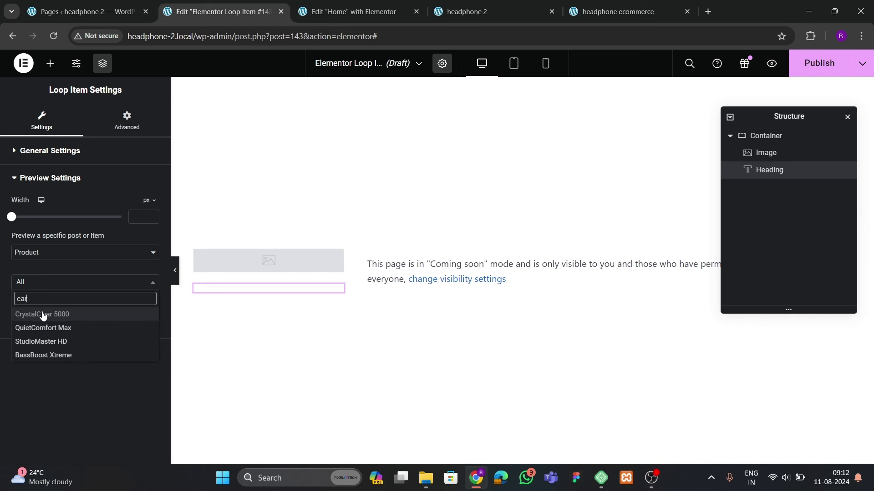
left_click(43, 315)
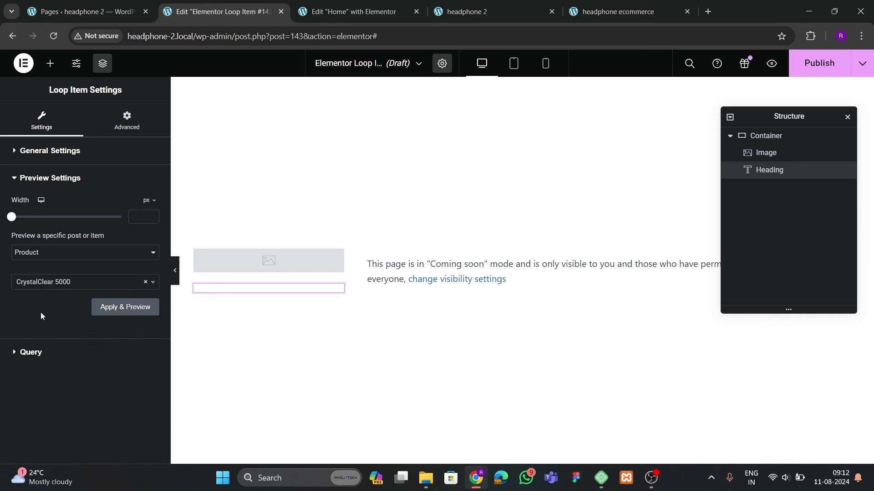
left_click(120, 313)
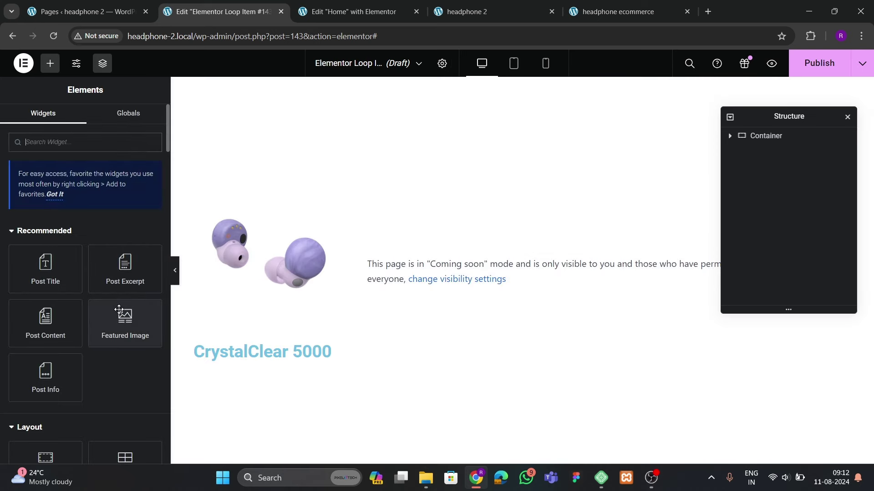
Set the product title heading's text colour to black
left_click(268, 352)
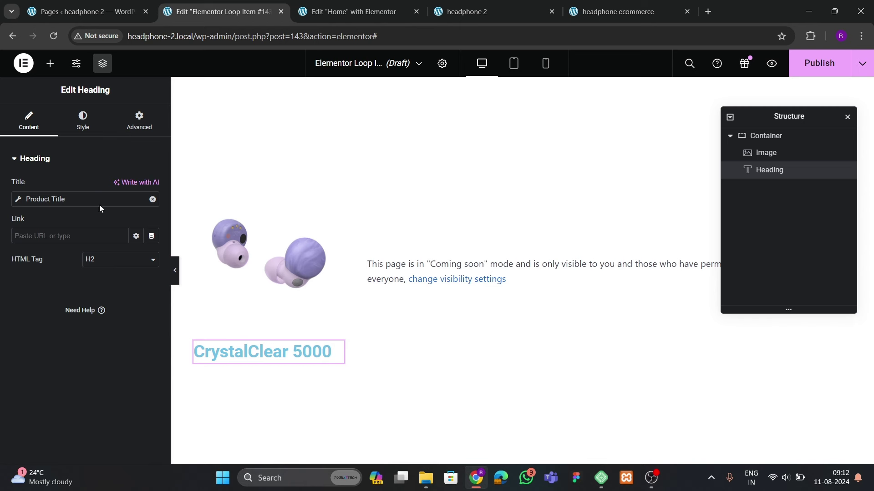
left_click(94, 133)
left_click(152, 210)
left_click(90, 331)
left_click(47, 364)
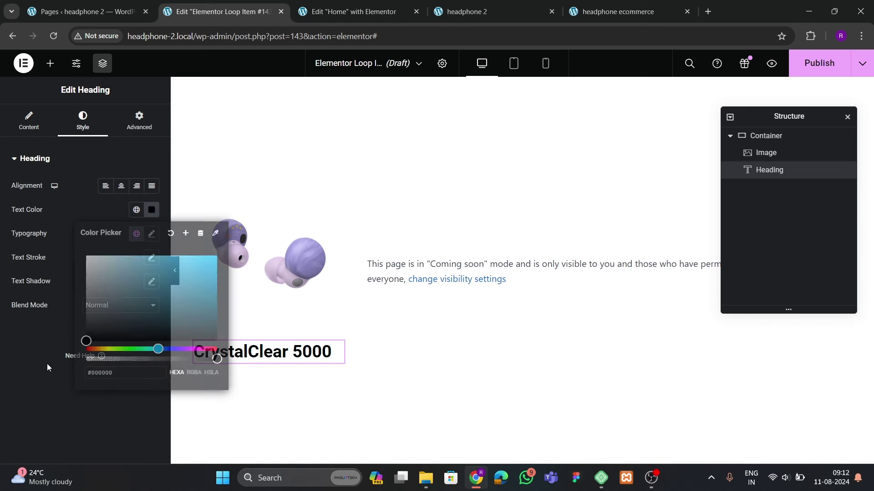
Set the title font to Poppins at 23 px and centre-align it
left_click(152, 233)
left_click(117, 287)
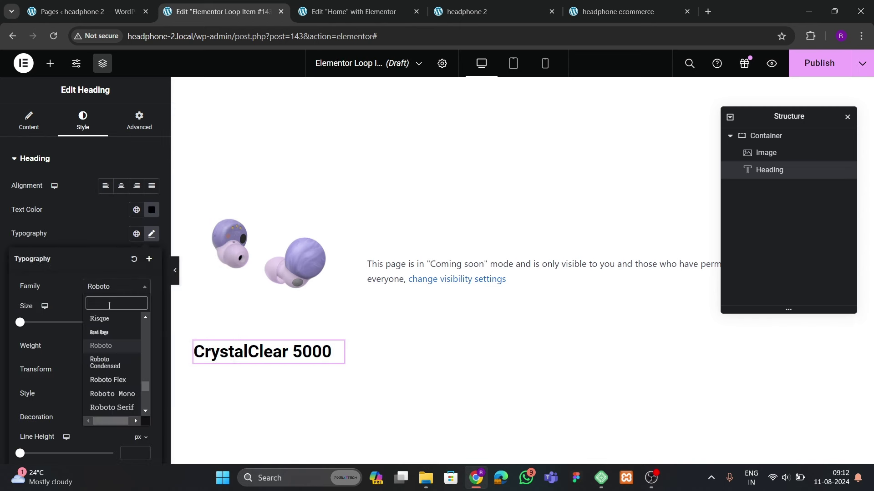
type("poppins")
key("Return")
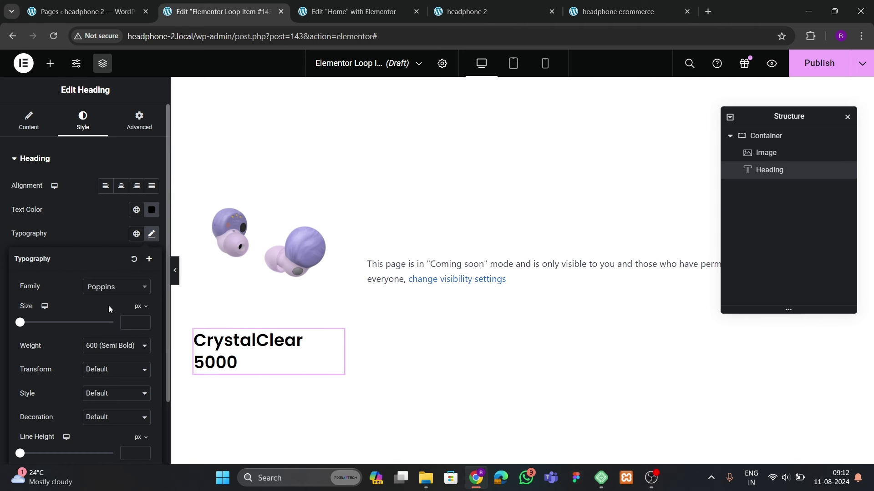
left_click(143, 322)
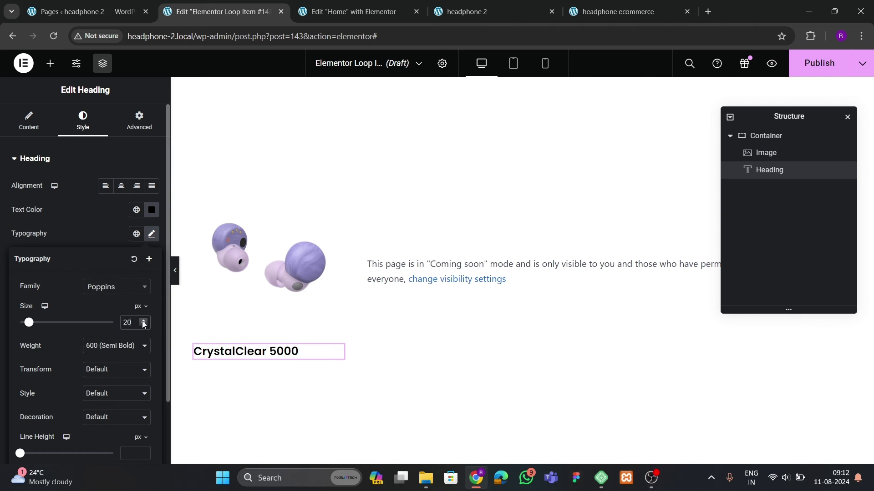
left_click(143, 322)
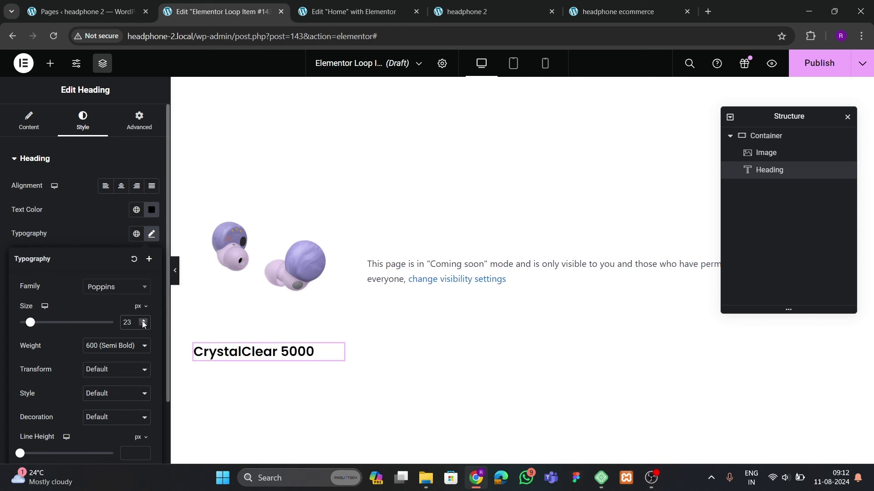
left_click(121, 186)
Desaturate the product image on hover using the CSS Filters saturation setting
left_click(273, 286)
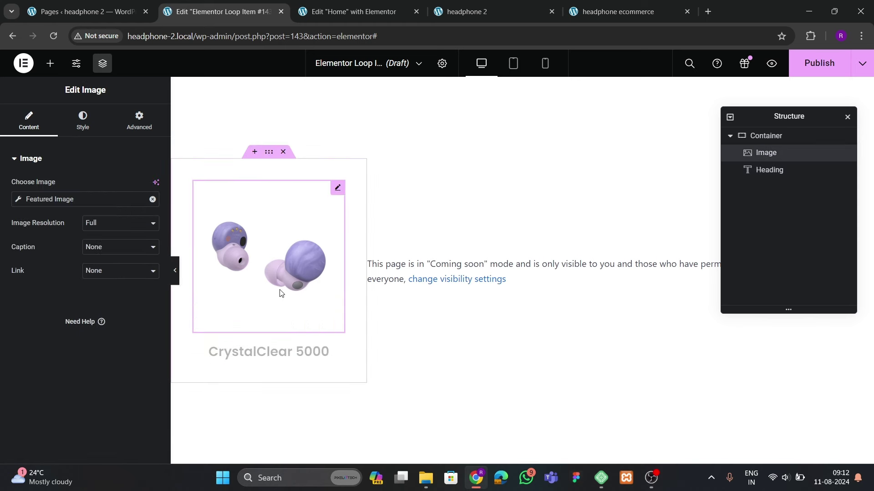
left_click(502, 5)
left_click(642, 13)
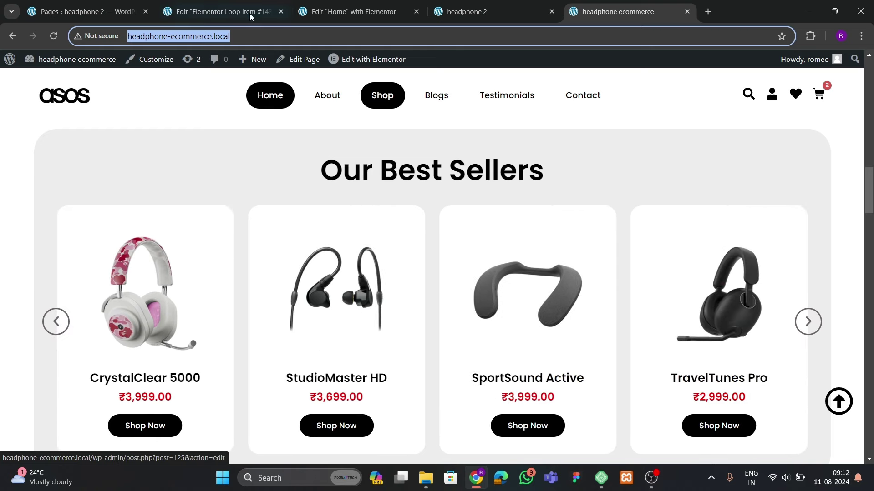
left_click(218, 11)
left_click(83, 119)
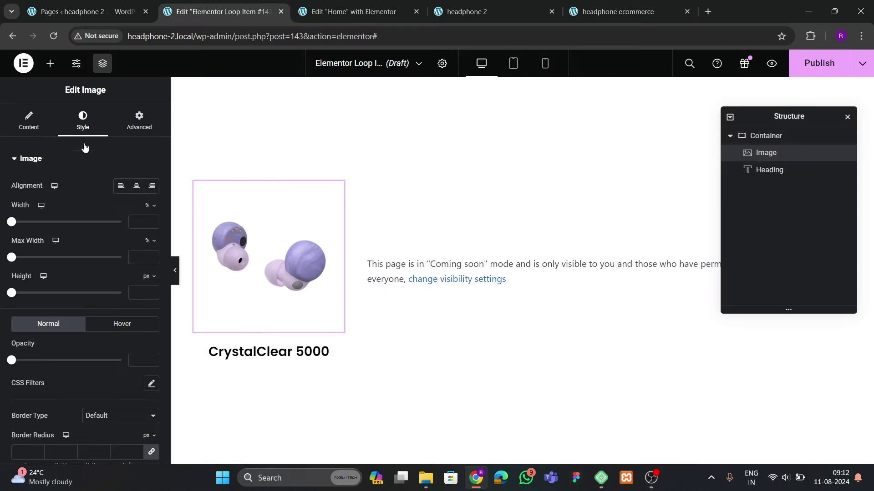
scroll(106, 233, "down", 2)
scroll(91, 258, "down", 2)
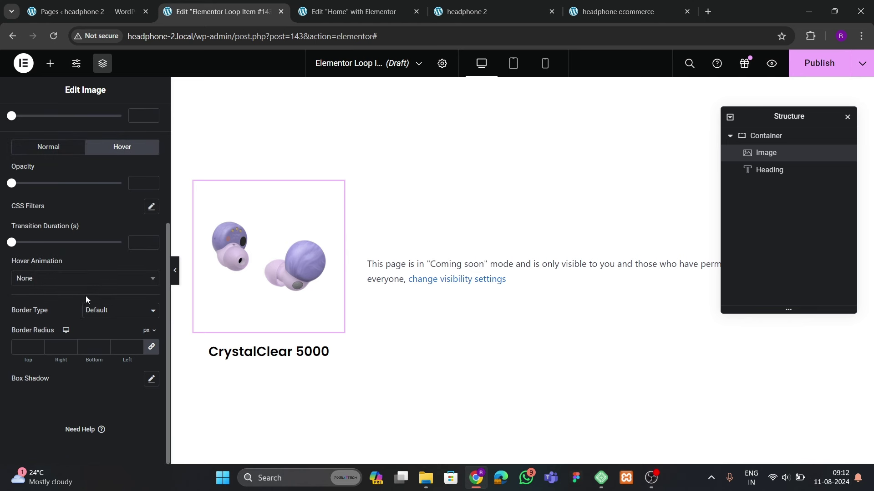
left_click(150, 207)
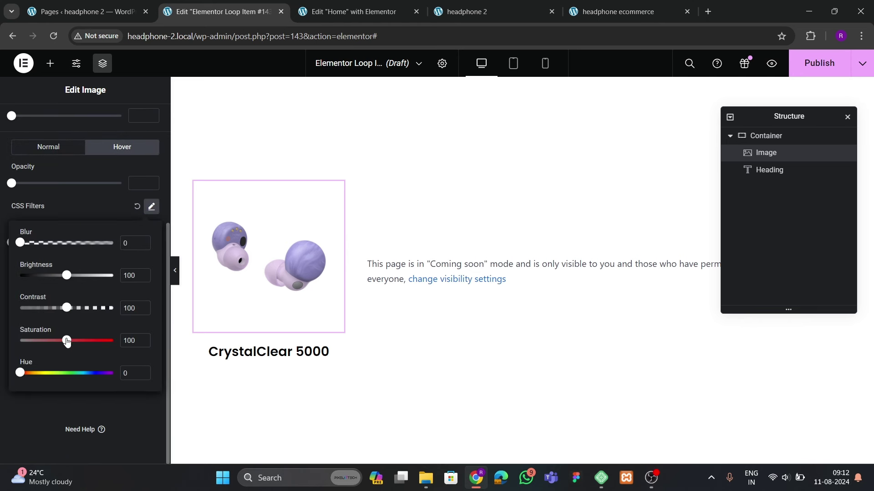
left_click(8, 345)
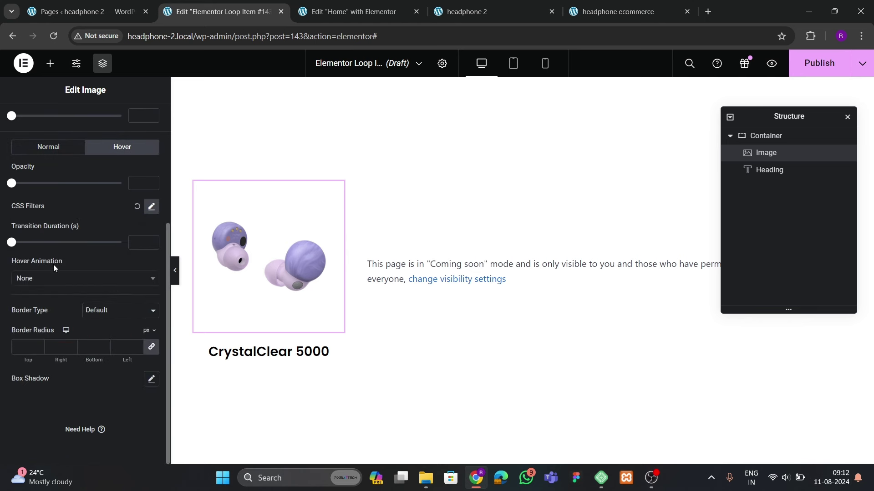
Set the image's hover animation to Grow Rotate and compare with the live cards
left_click(46, 278)
left_click(40, 321)
left_click(44, 278)
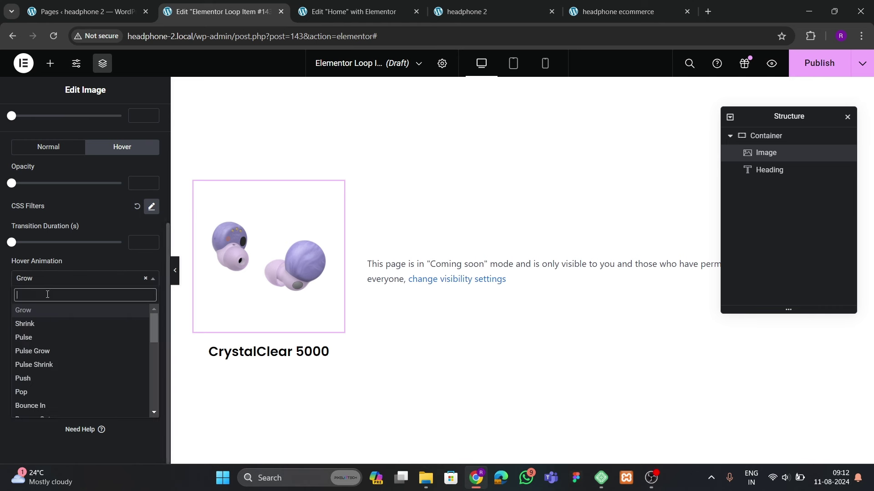
type("grow")
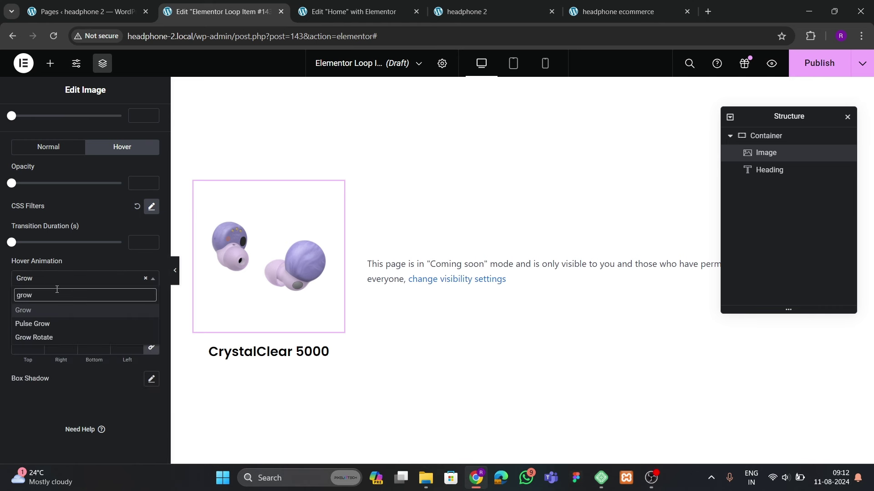
key("Down")
key("Return")
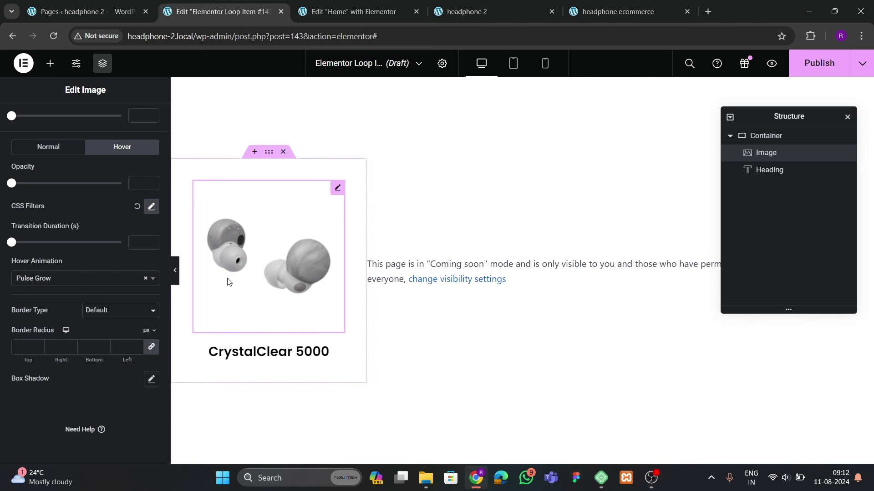
left_click(46, 278)
type("grow")
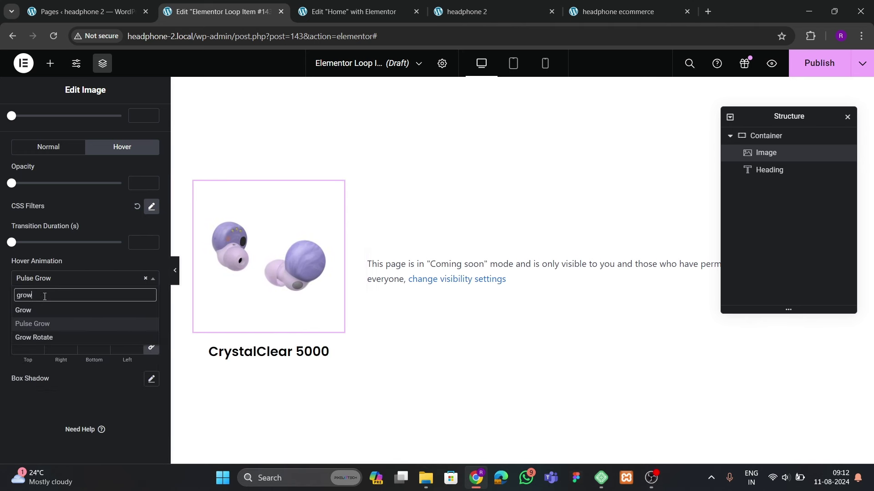
left_click(47, 336)
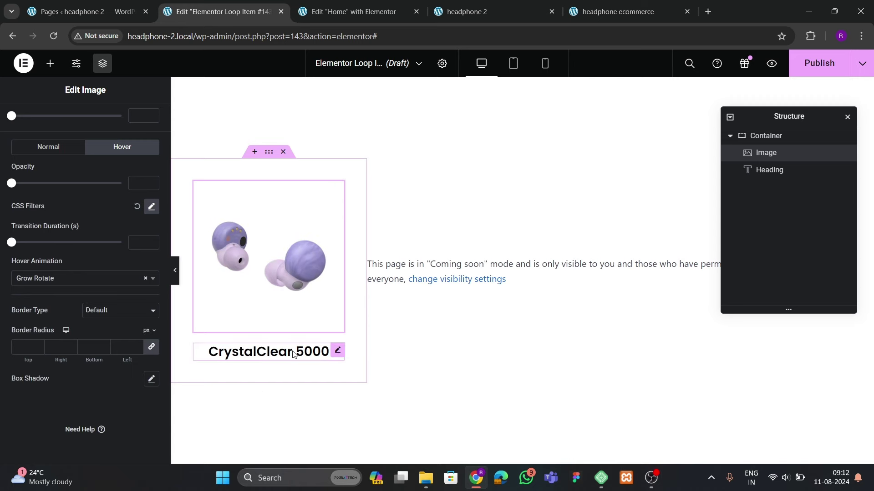
left_click(583, 19)
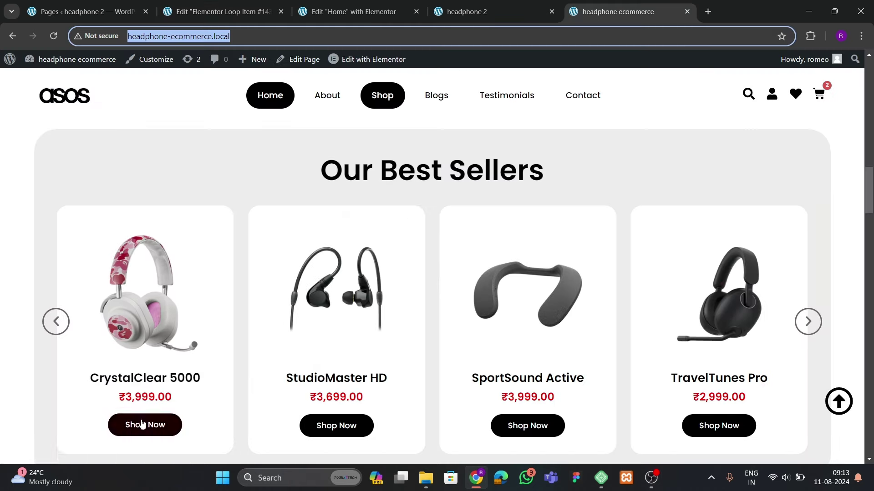
left_click(265, 13)
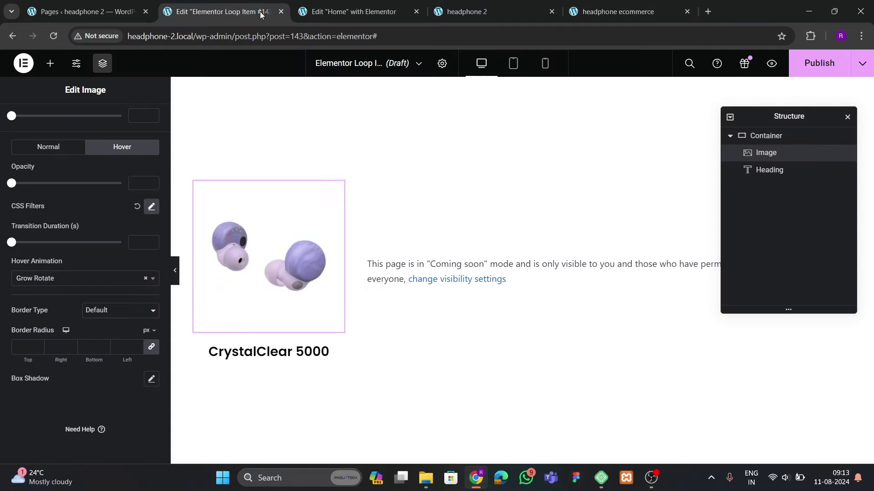
Duplicate the title heading and switch its dynamic tag to Product Price
right_click(259, 357)
left_click(292, 254)
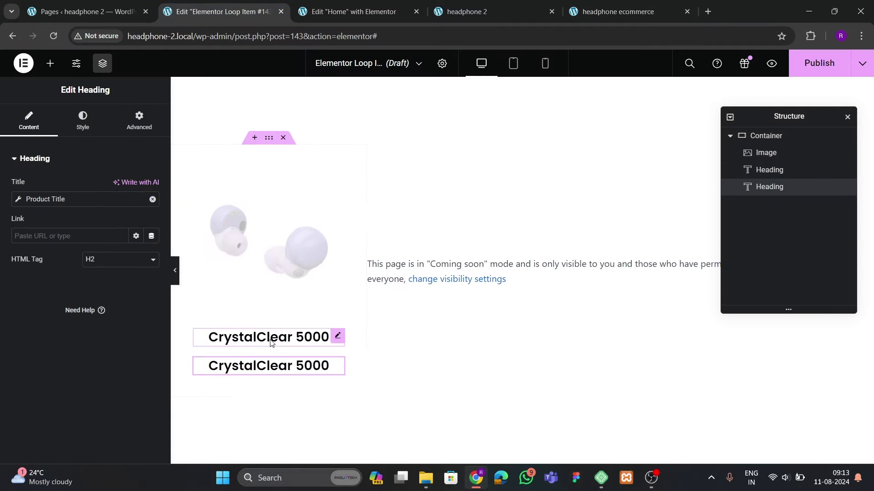
left_click(148, 201)
left_click(152, 200)
left_click(151, 199)
scroll(77, 314, "down", 5)
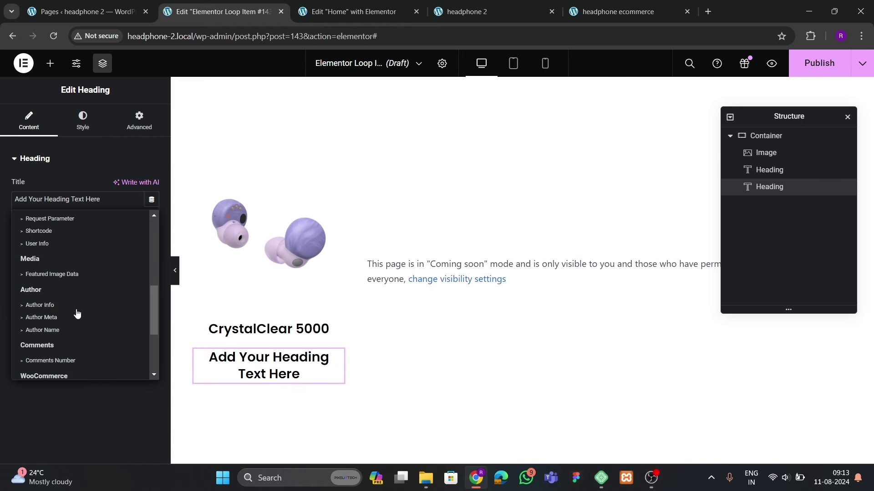
scroll(78, 314, "down", 3)
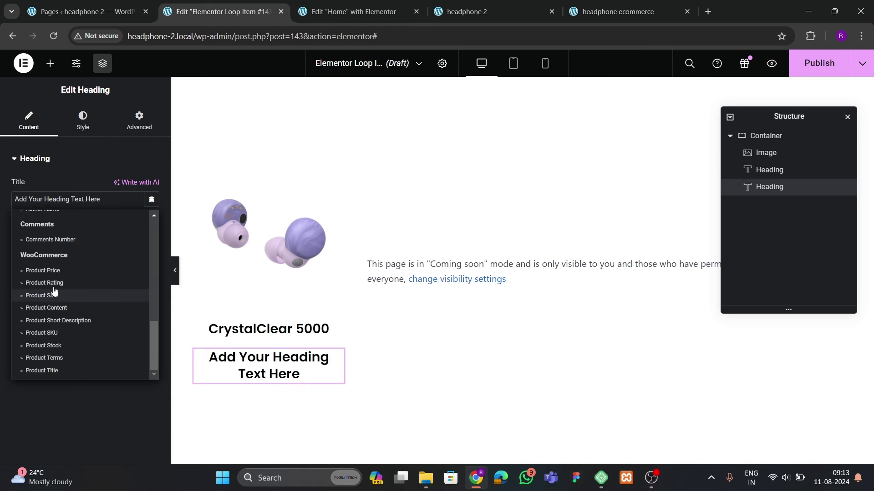
left_click(50, 271)
Style the price in red #FF0000 at 20 px, then check another site tab
left_click(84, 120)
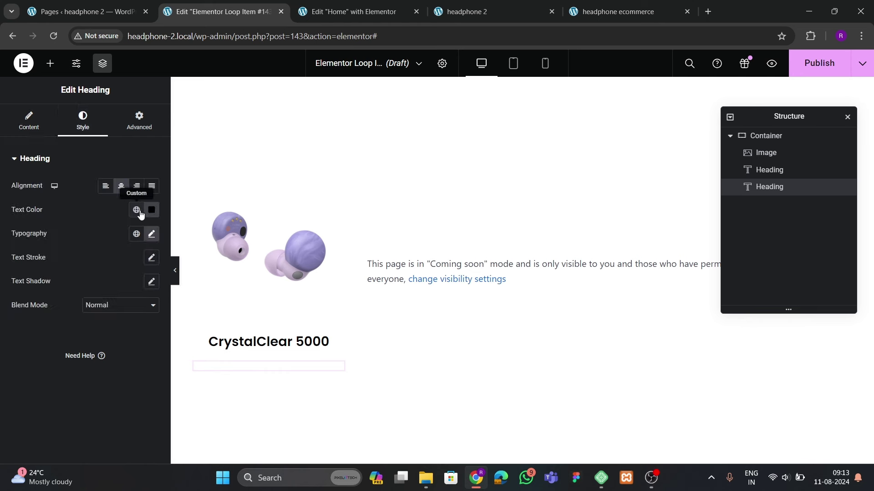
left_click(152, 209)
left_click(207, 265)
left_click_drag(207, 265, 223, 253)
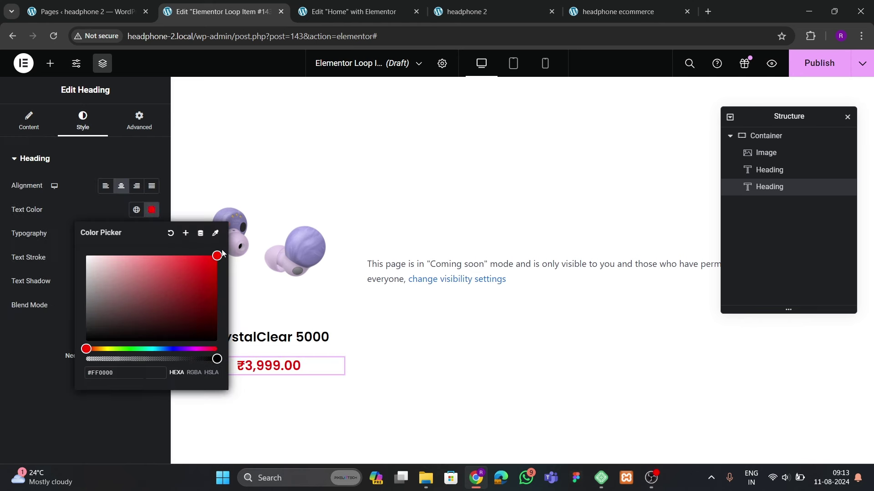
left_click(101, 214)
left_click(151, 234)
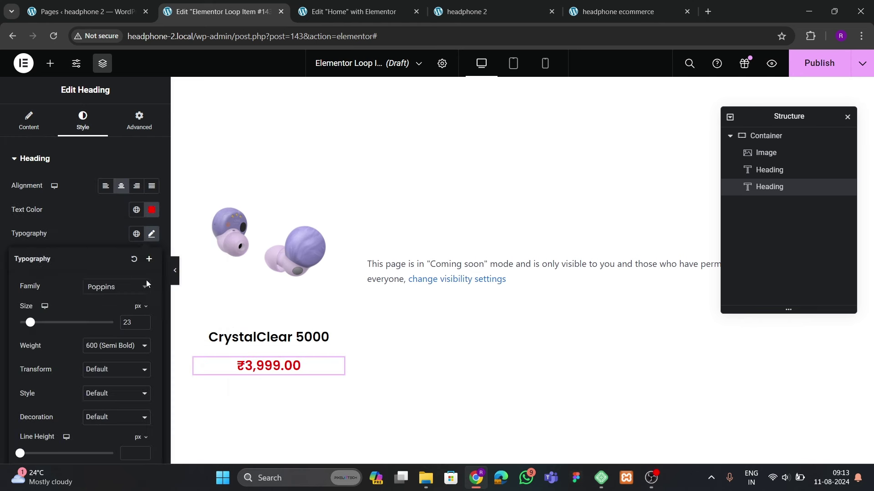
left_click(144, 325)
left_click(144, 326)
left_click(144, 325)
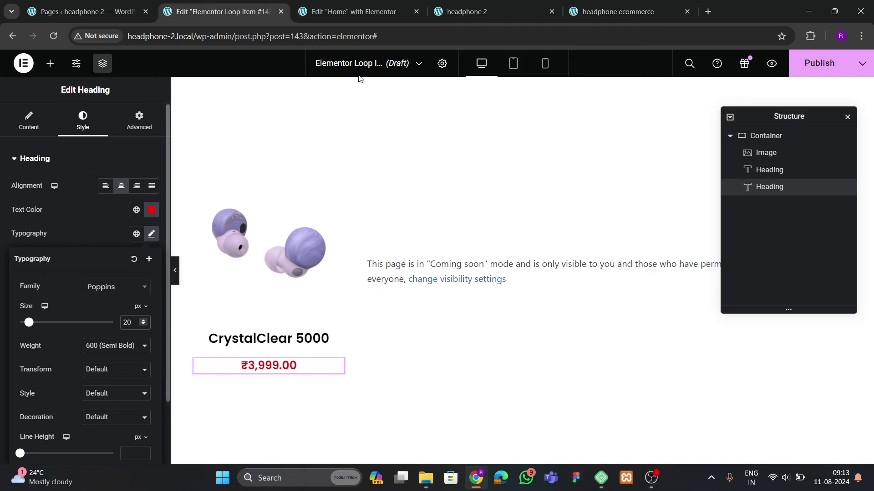
left_click(496, 18)
Copy the home page's Shop Now button and paste it below the price heading
left_click(615, 17)
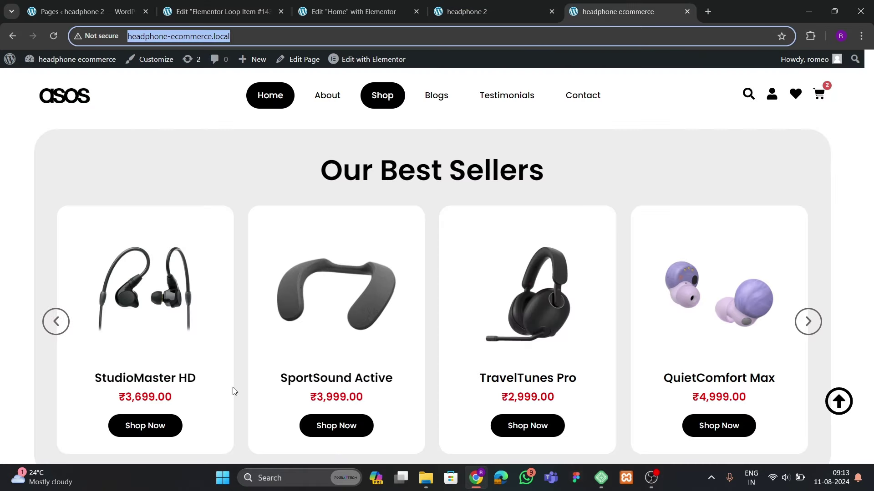
left_click(348, 11)
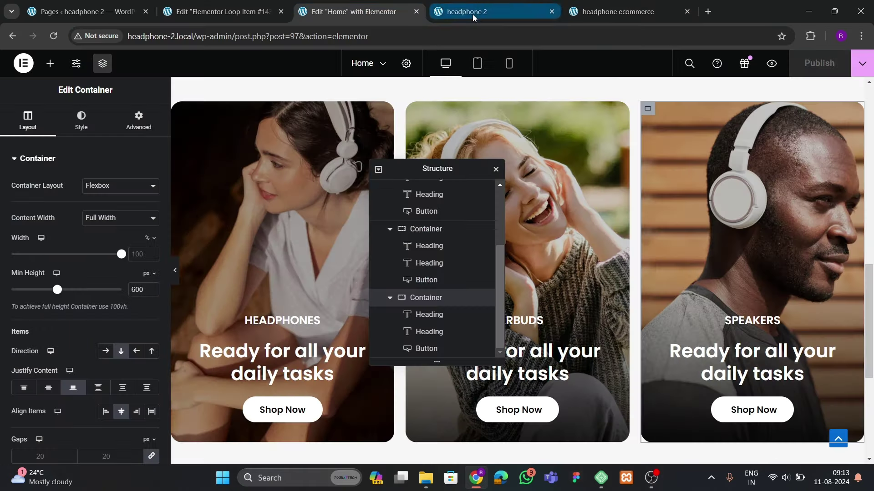
left_click(301, 404)
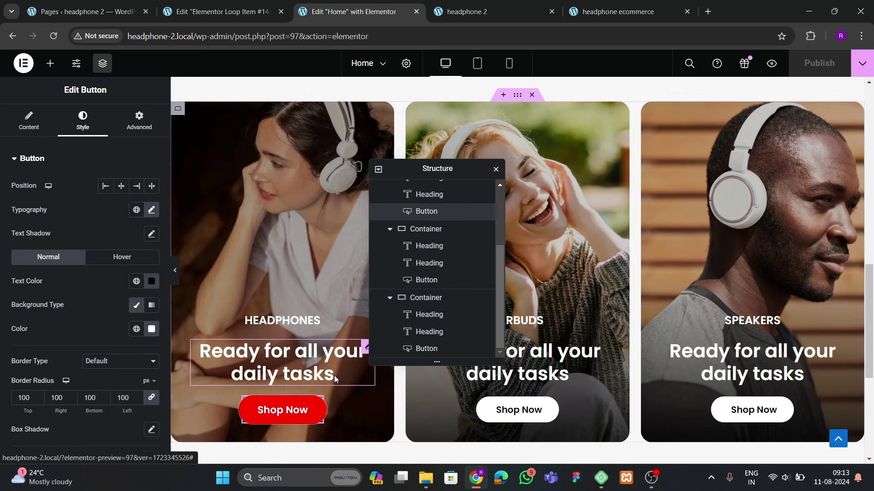
right_click(317, 412)
left_click(339, 273)
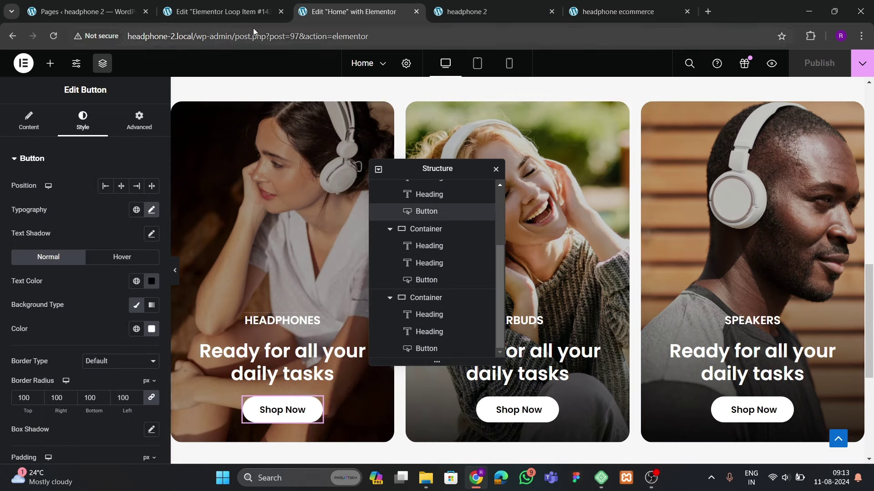
left_click(248, 14)
left_click(346, 365)
right_click(298, 368)
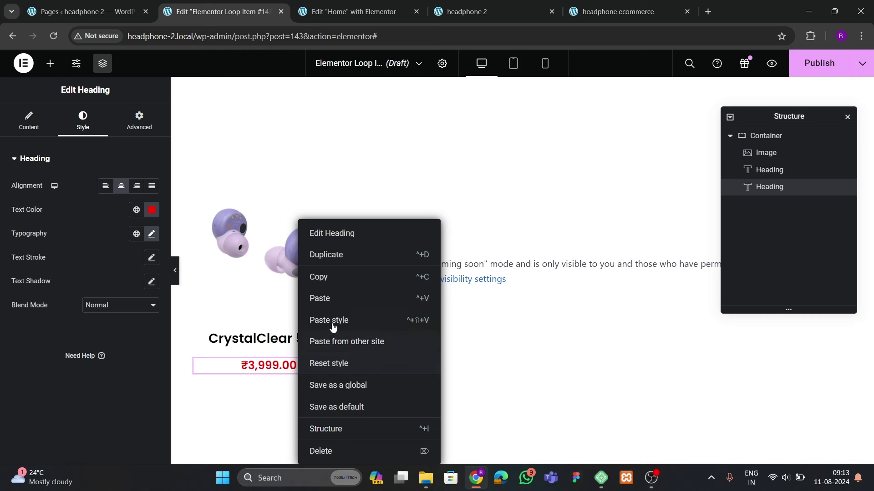
left_click(335, 304)
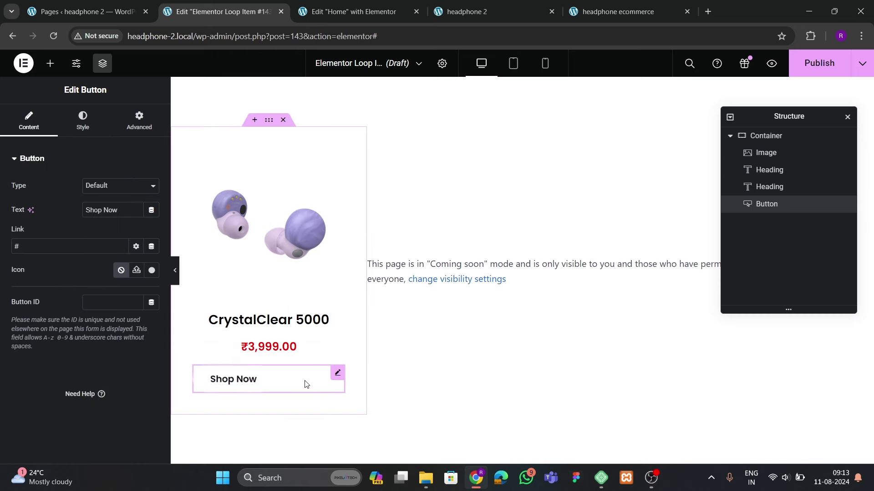
Give the Shop Now button a black background, white text and centre position
left_click(82, 121)
left_click(151, 331)
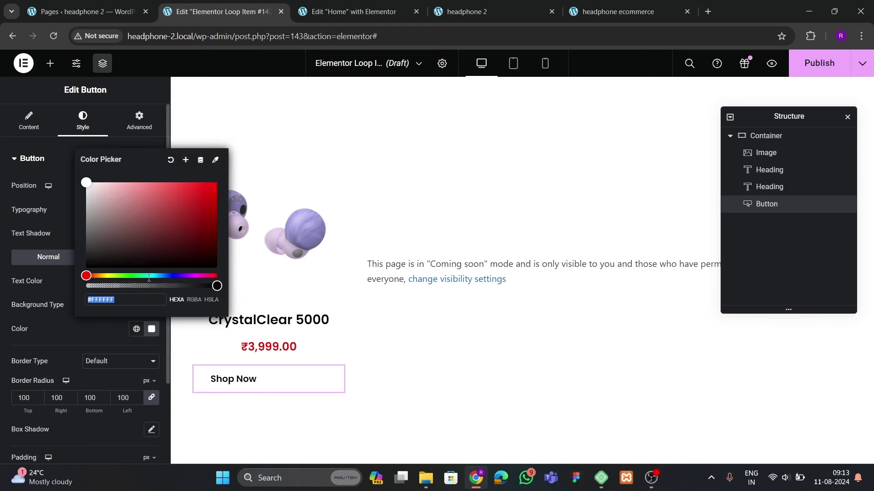
left_click(85, 272)
left_click(89, 332)
left_click(152, 281)
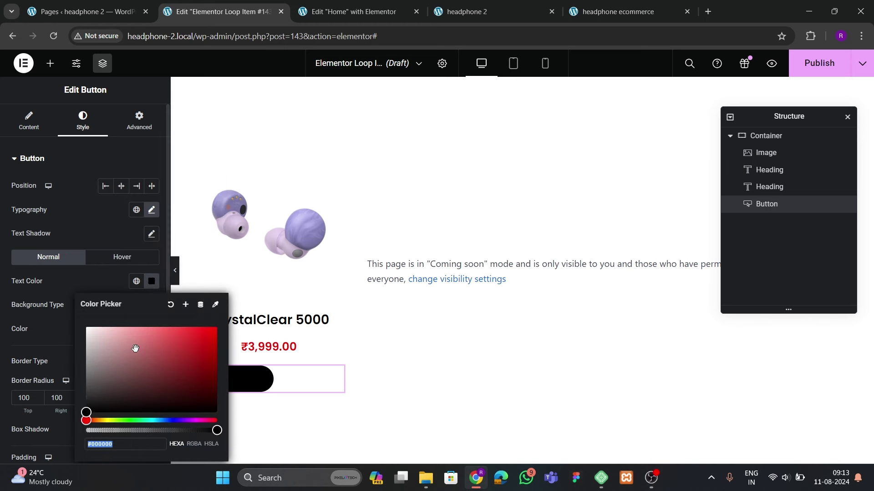
left_click(84, 324)
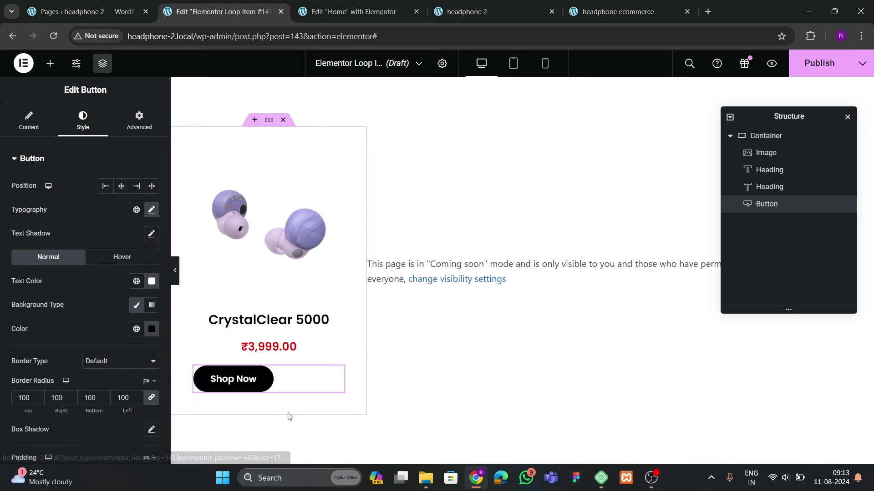
left_click(121, 186)
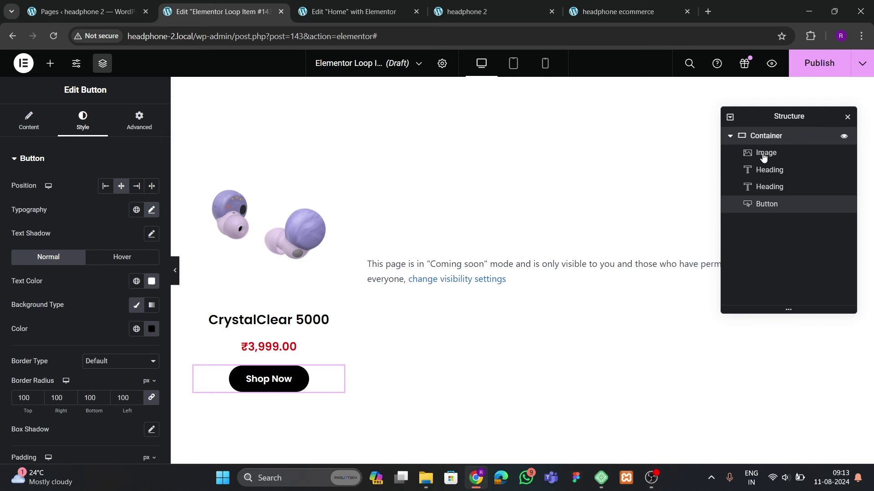
left_click(766, 136)
Set the loop item container's gaps to 10
left_click(29, 120)
scroll(90, 269, "down", 4)
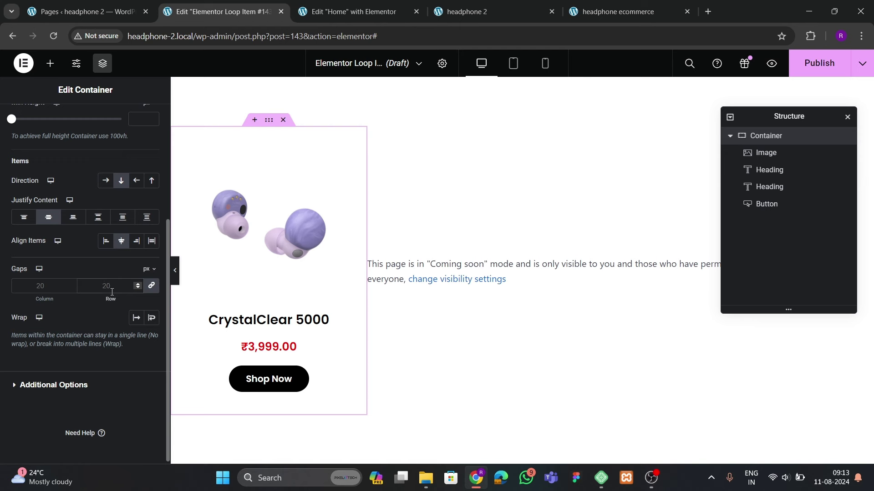
type("10")
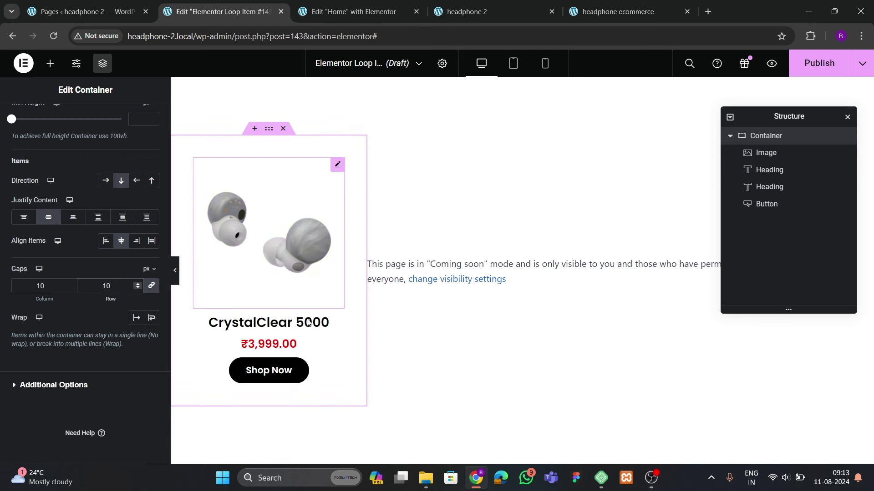
Set the Shop Now button's typography size to 14
left_click(288, 376)
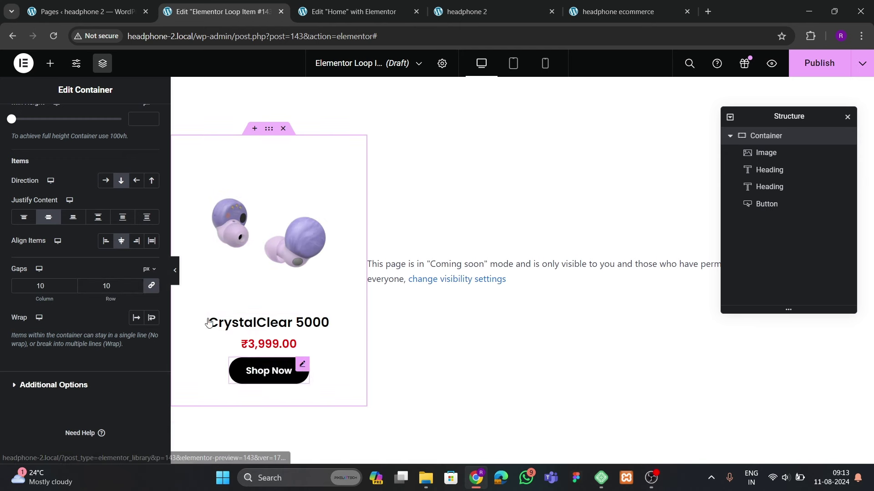
left_click(91, 125)
left_click(152, 210)
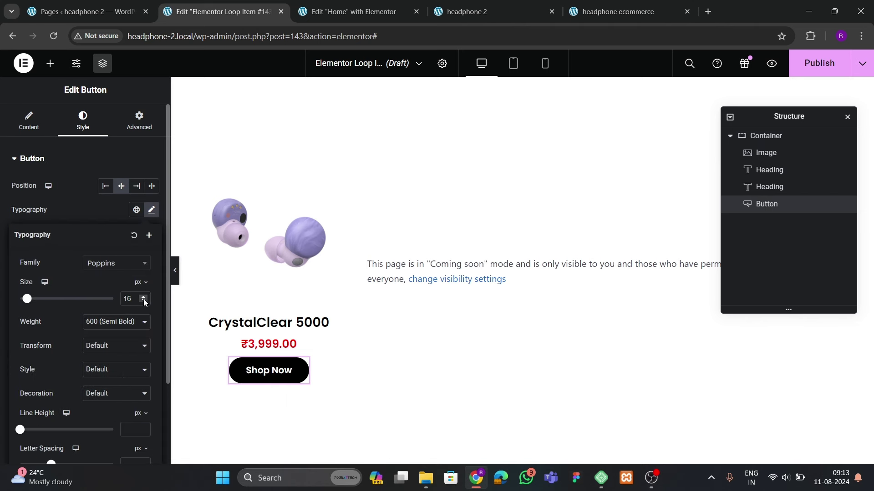
left_click(144, 301)
left_click(145, 302)
left_click(145, 302)
left_click(143, 297)
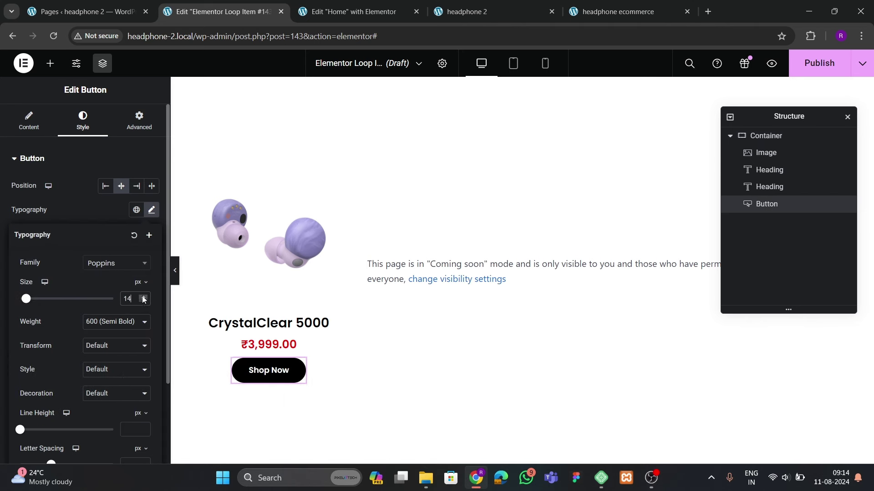
left_click(89, 203)
Raise the card container's gaps to 11 and publish the loop item
scroll(55, 305, "down", 2)
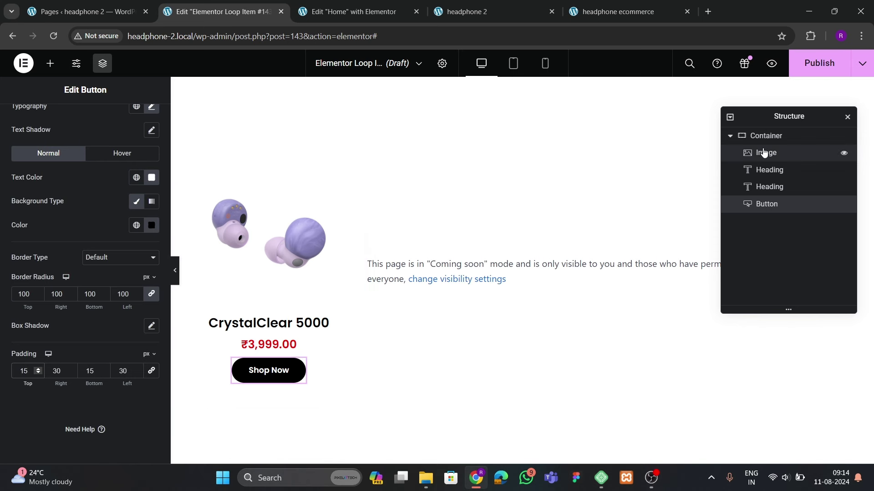
left_click(750, 136)
scroll(127, 309, "down", 4)
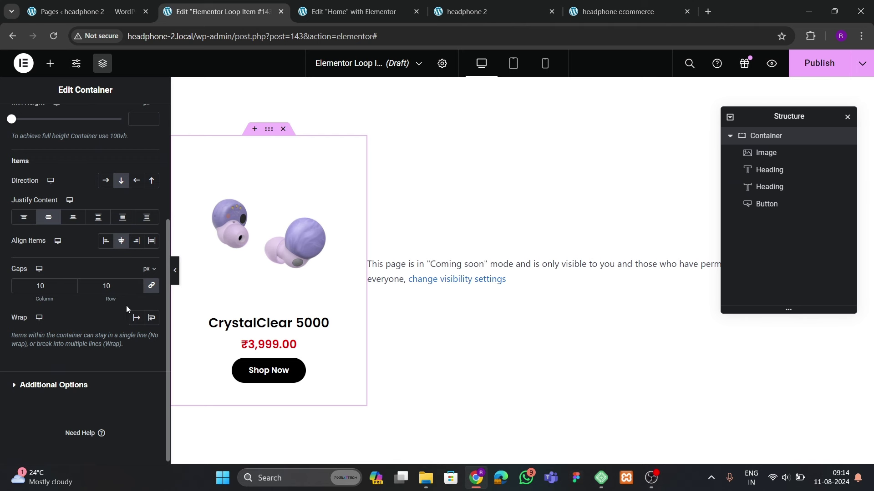
left_click(138, 285)
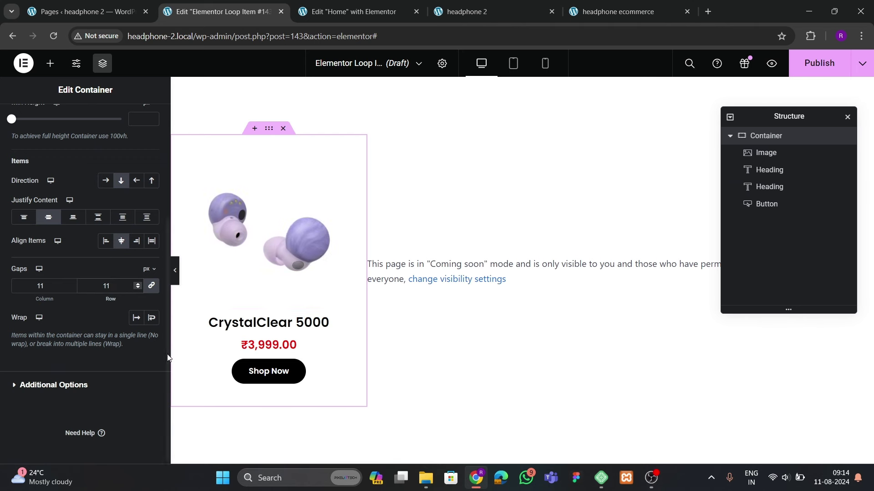
left_click(826, 69)
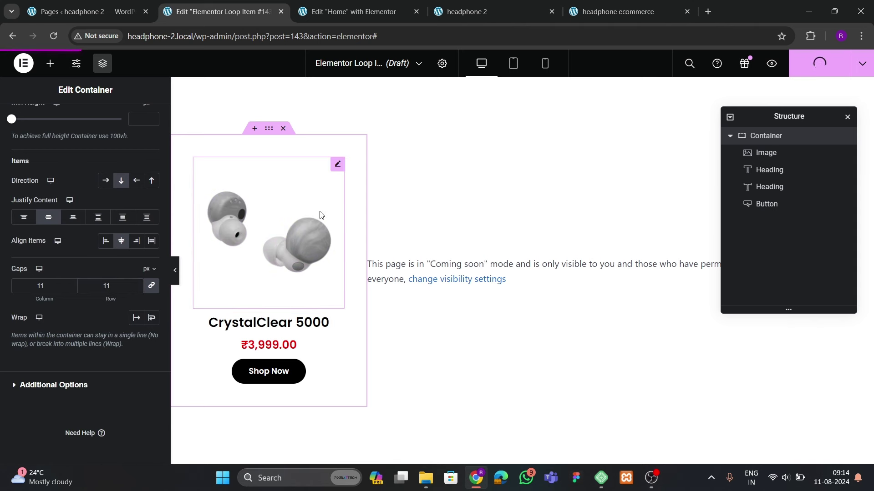
scroll(81, 221, "up", 4)
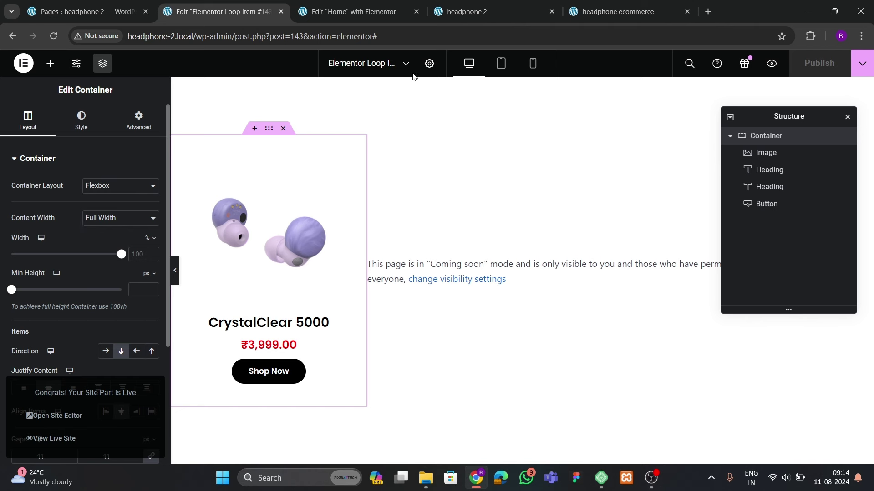
Retitle the loop item template as a product template, fixing a typo, and publish it
left_click(429, 63)
left_click_drag(104, 188, 1, 202)
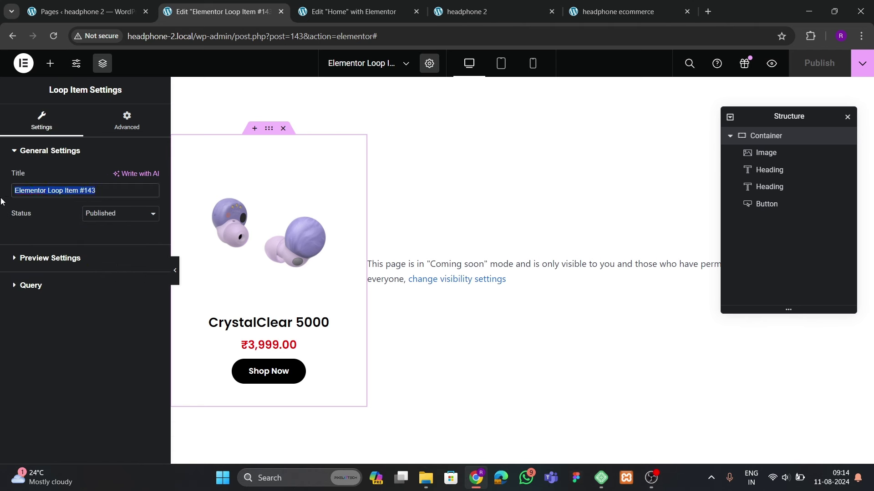
type("producgt")
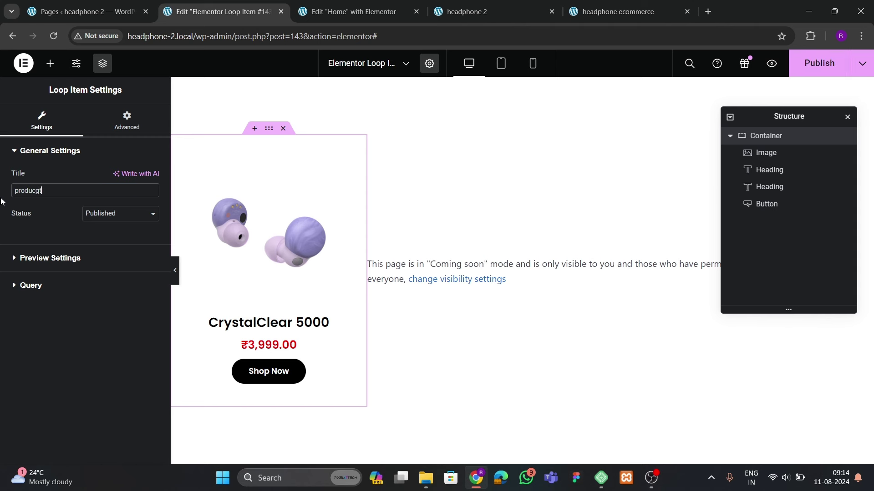
key("BackSpace")
key("BackSpace")
type("t")
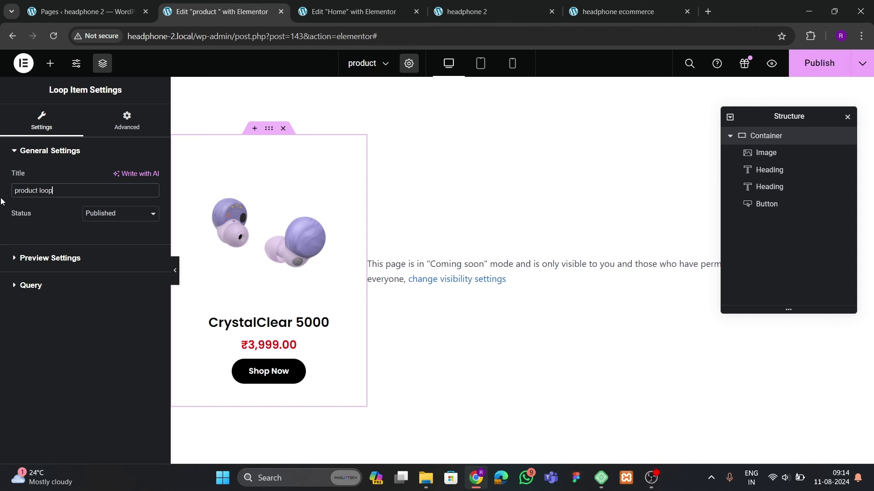
left_click(819, 64)
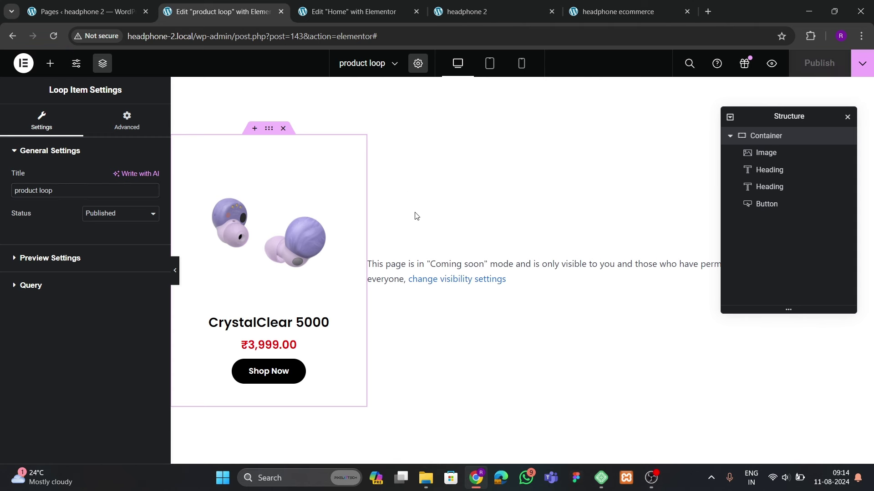
Link the product image to a Custom URL using the dynamic Post URL
left_click(273, 236)
left_click(29, 121)
left_click(91, 272)
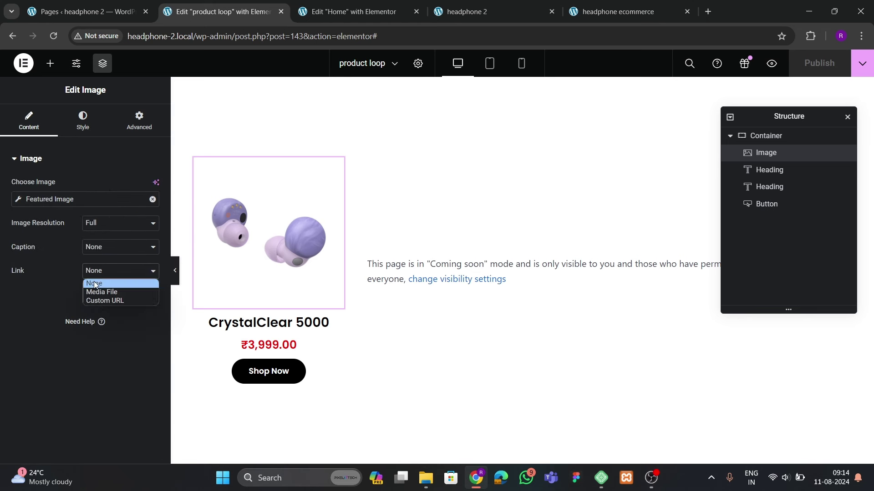
left_click(97, 299)
left_click(151, 296)
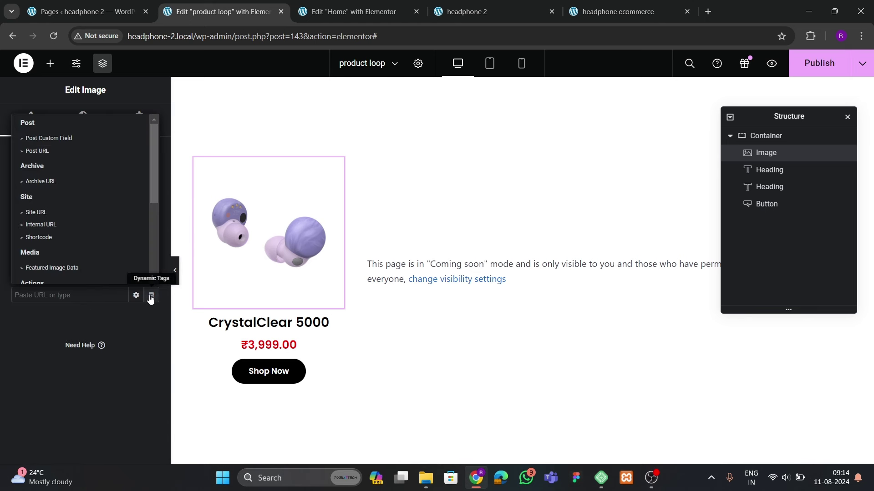
left_click(49, 151)
Link the Shop Now button to the product's Post URL
left_click(296, 366)
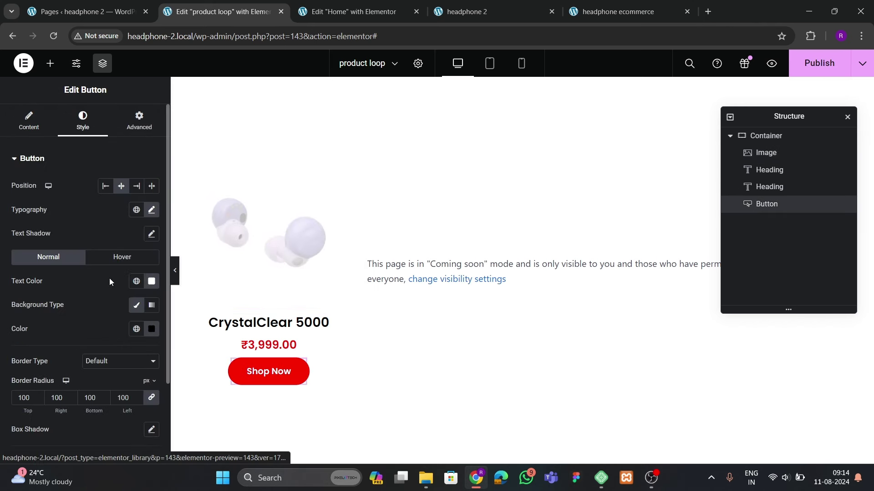
left_click(28, 121)
left_click(151, 247)
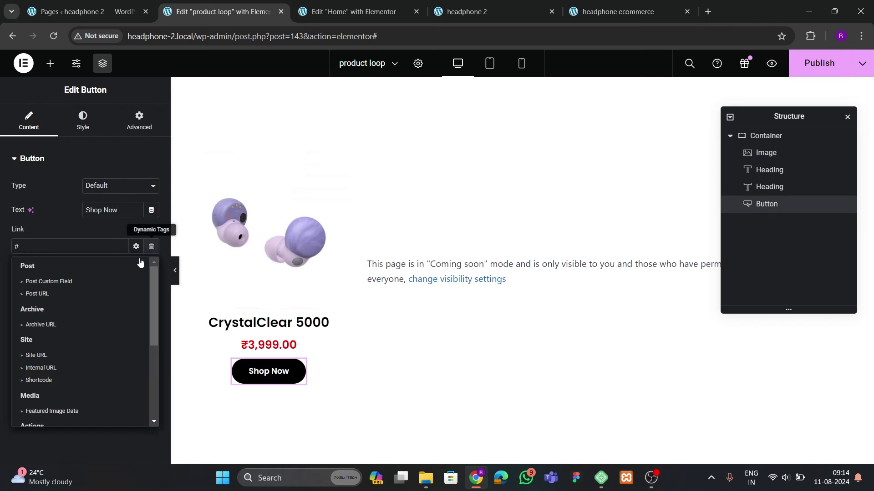
left_click(44, 294)
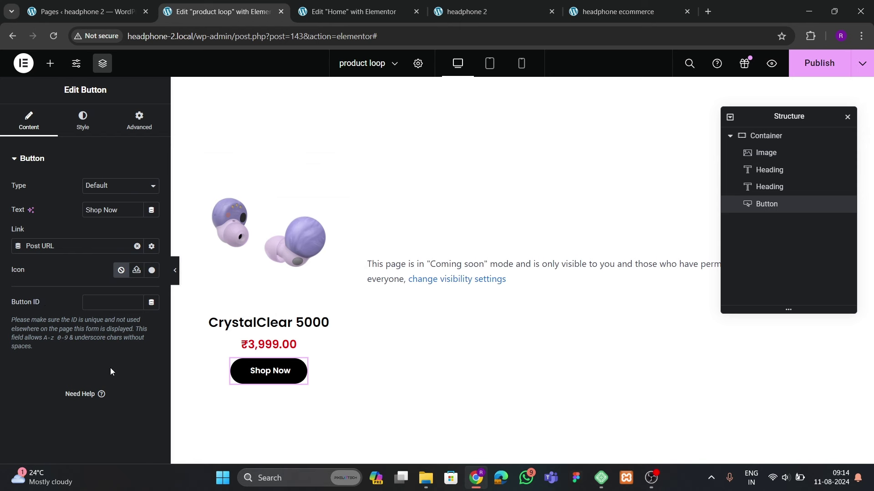
Make the image link open in a new window and publish the template
left_click(236, 227)
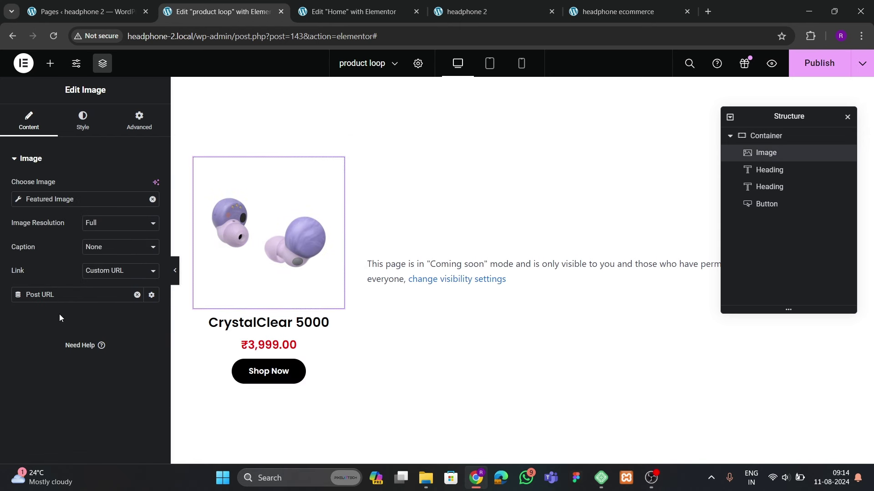
left_click(151, 296)
left_click(16, 314)
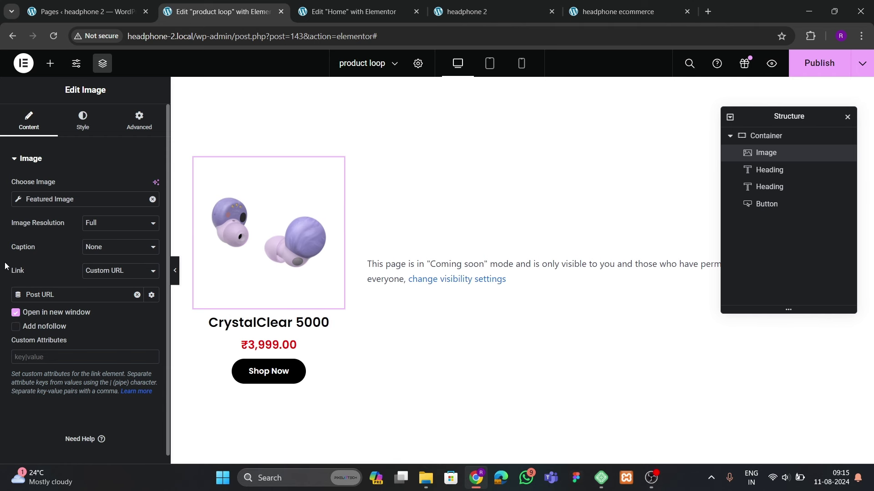
left_click(819, 63)
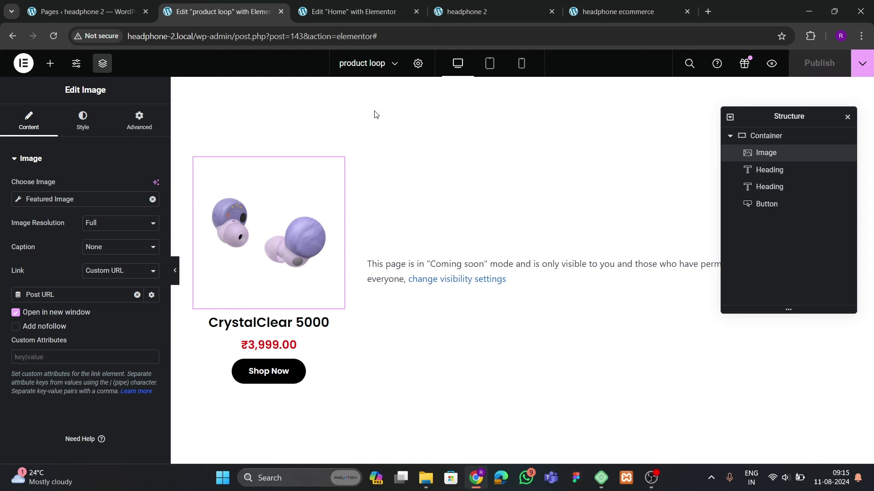
left_click(353, 13)
Reload the Home editor, check the live Best Sellers carousel, and close the product loop editor tab
left_click(53, 36)
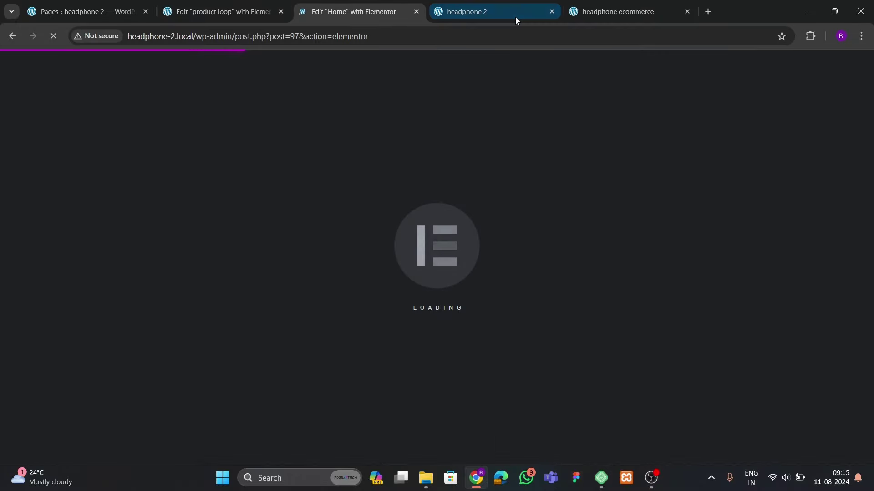
left_click(598, 18)
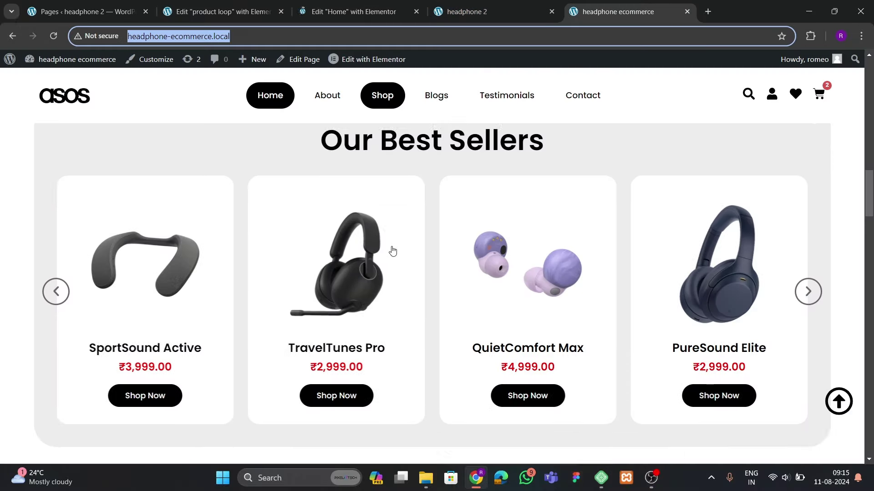
scroll(390, 250, "up", 9)
scroll(403, 299, "down", 5)
scroll(403, 299, "down", 8)
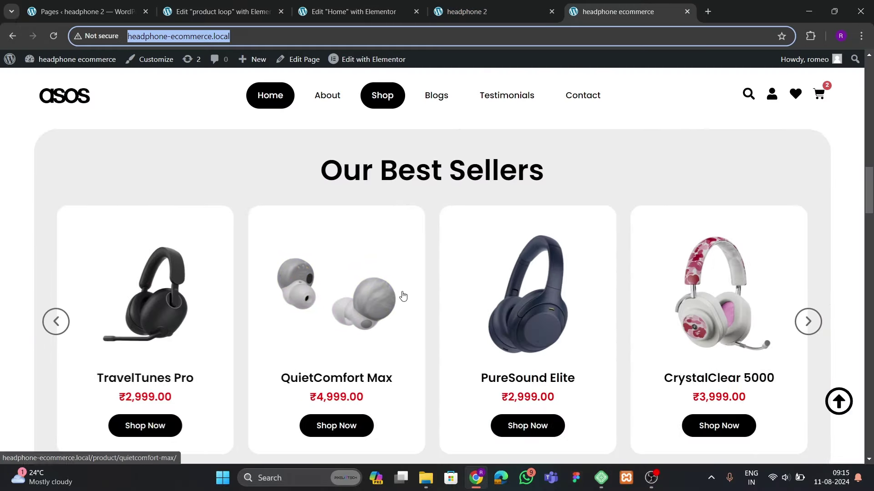
scroll(403, 296, "up", 4)
scroll(403, 296, "up", 2)
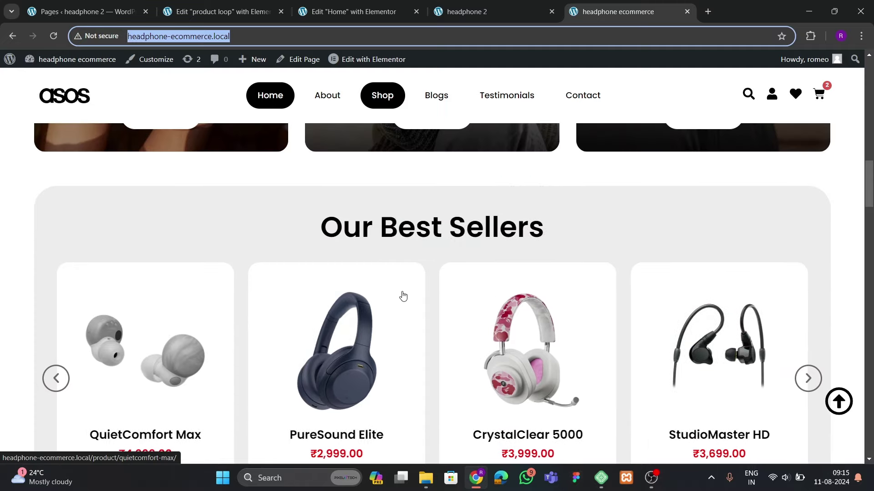
left_click(211, 13)
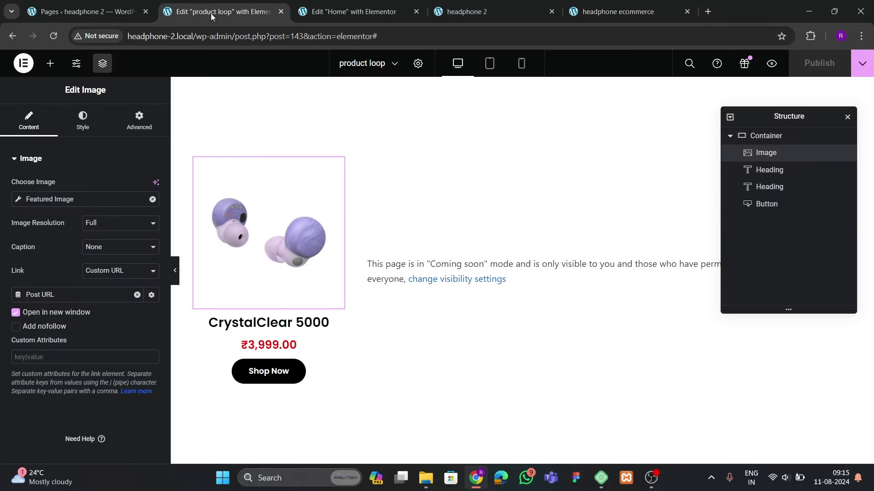
middle_click(235, 10)
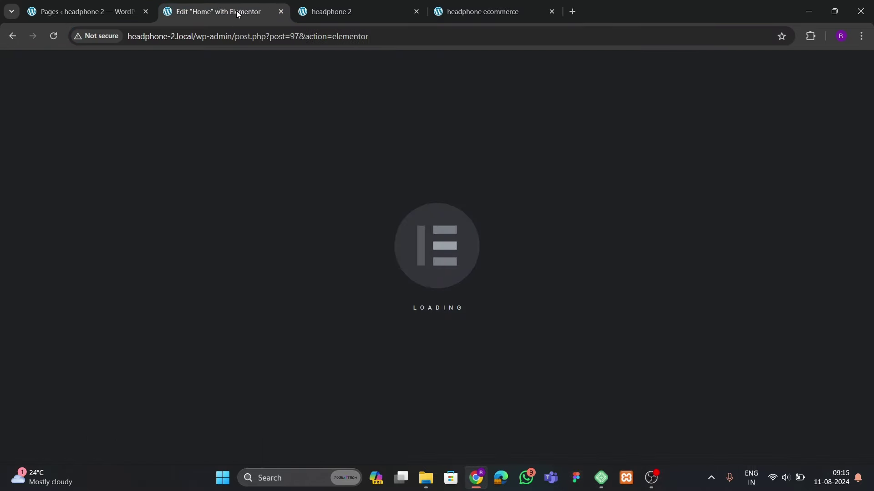
Add a single-column flexbox container below the category banners
scroll(437, 295, "down", 15)
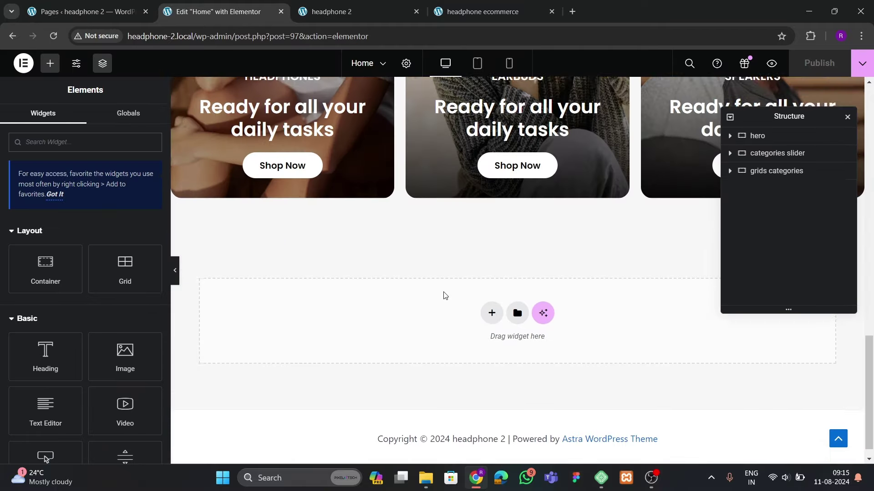
left_click(490, 295)
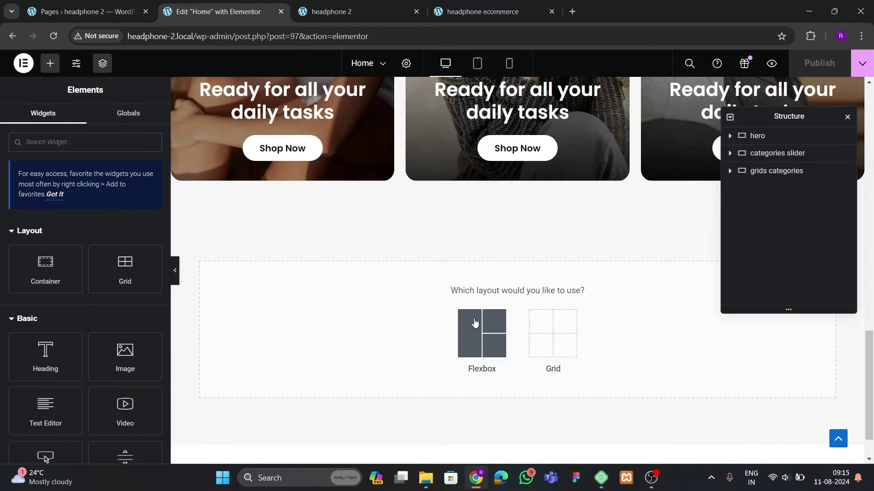
left_click(479, 329)
left_click(363, 324)
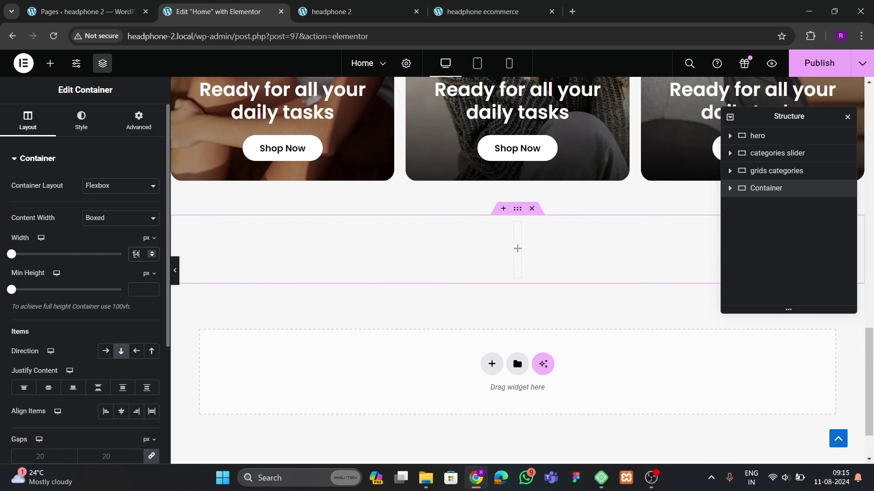
Give the new container 60 px bottom padding, leaving the top padding unchanged
left_click(138, 121)
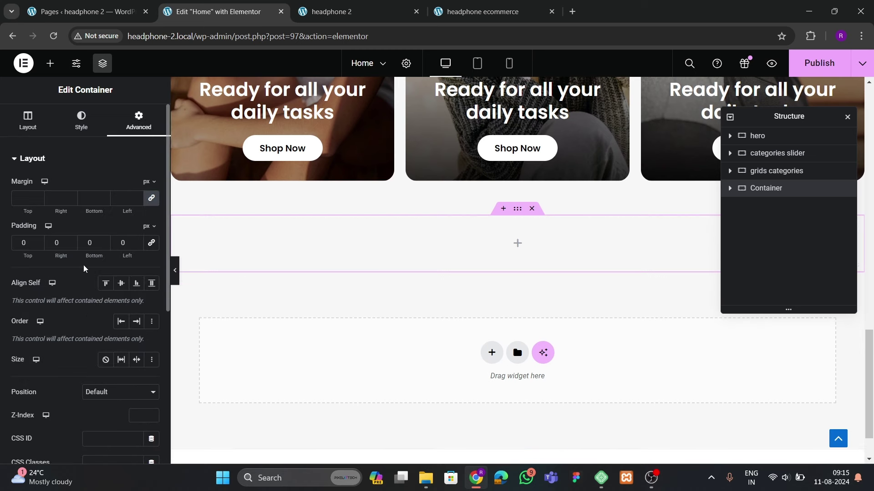
left_click(18, 242)
type("6")
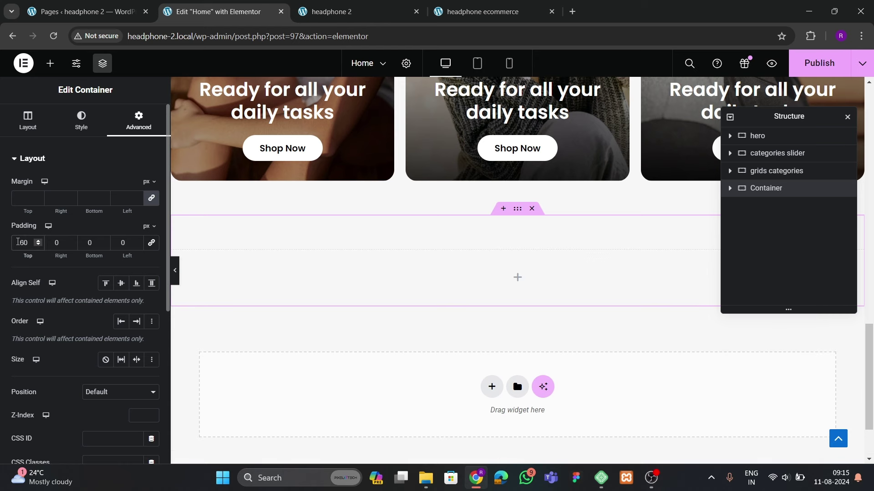
key("BackSpace")
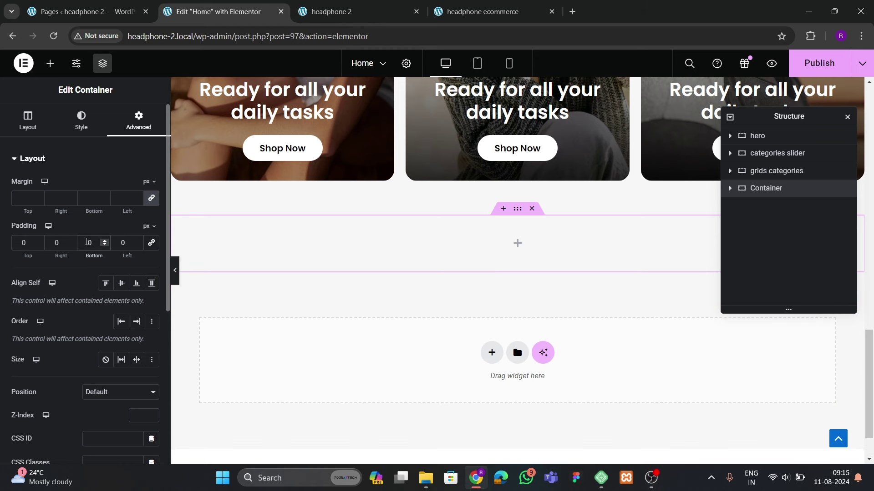
left_click(87, 242)
type("6")
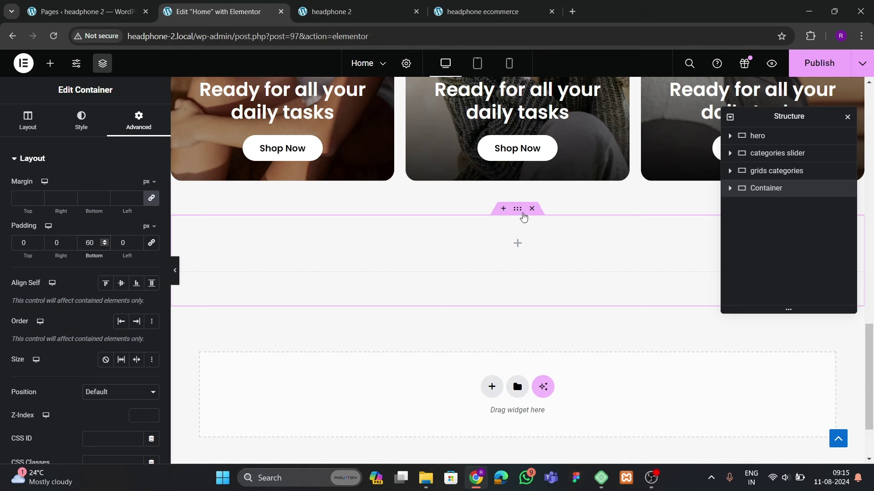
Compare with the live page, then nest a Container widget inside the new section
left_click(482, 12)
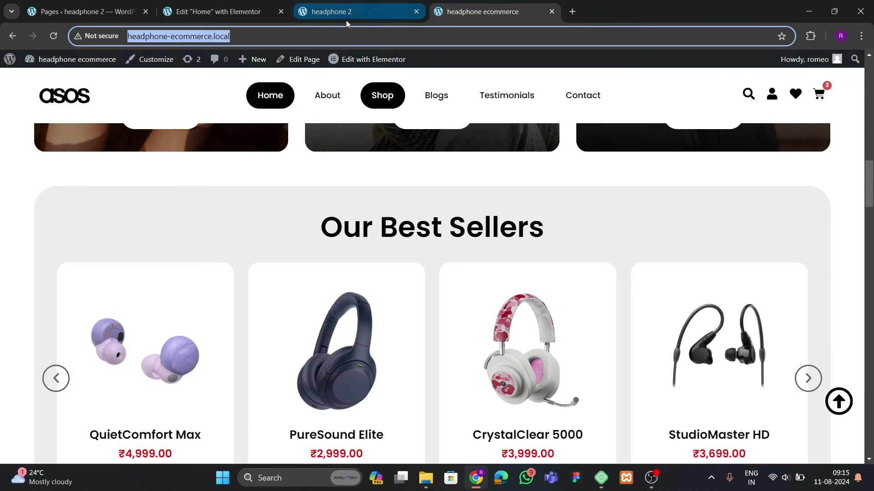
left_click(229, 8)
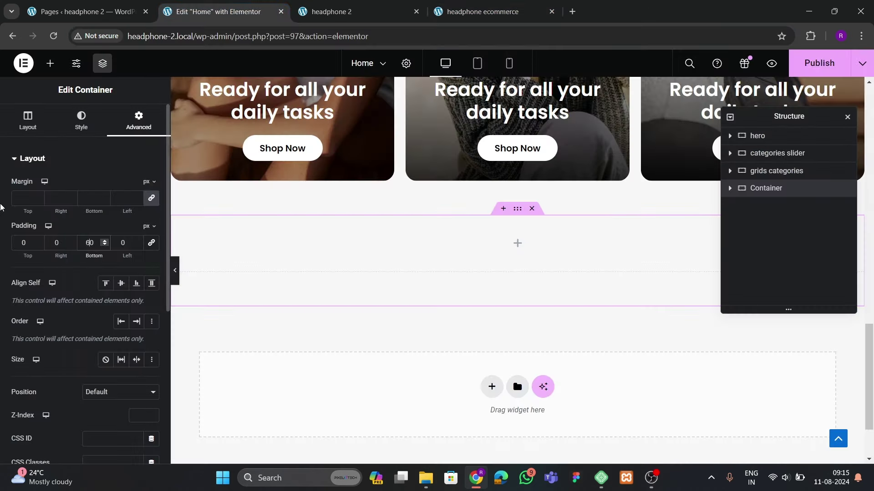
left_click(50, 62)
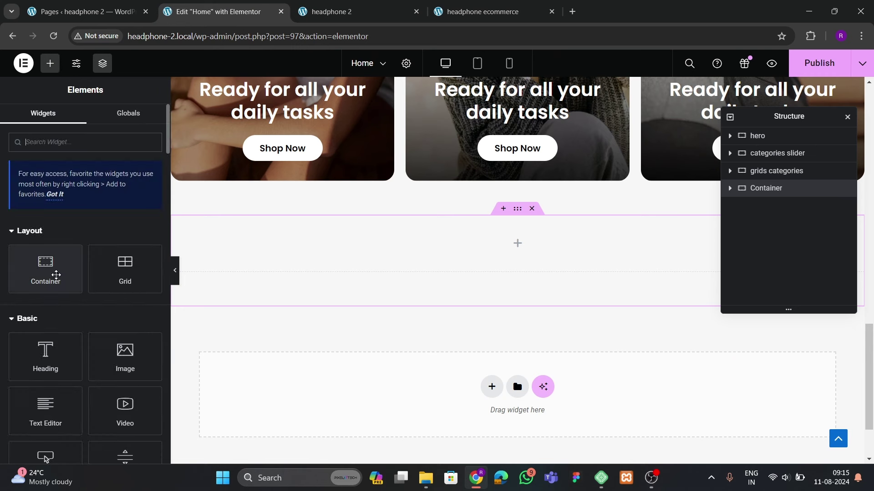
left_click_drag(56, 275, 316, 271)
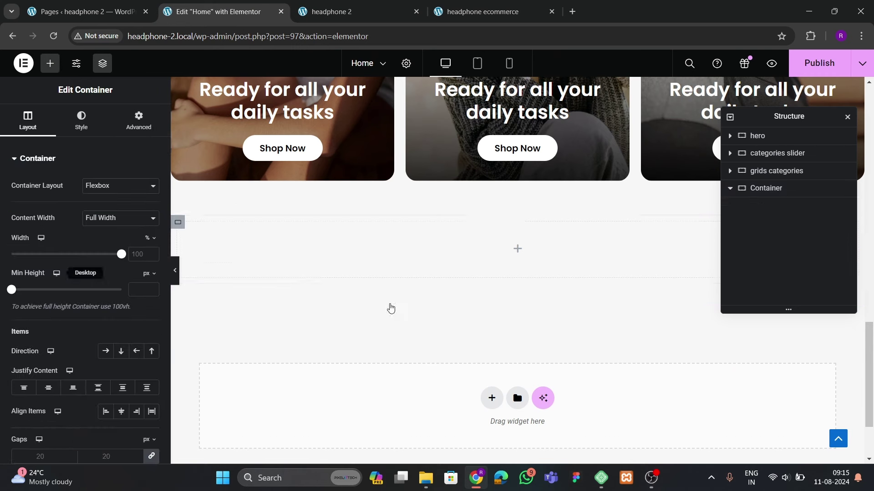
Give the inner container a classic light grey background
left_click(517, 210)
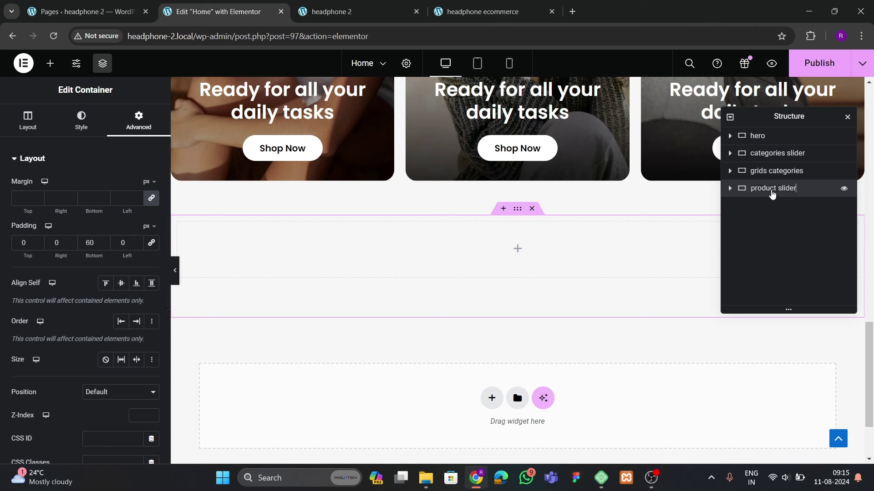
left_click(729, 189)
left_click(765, 208)
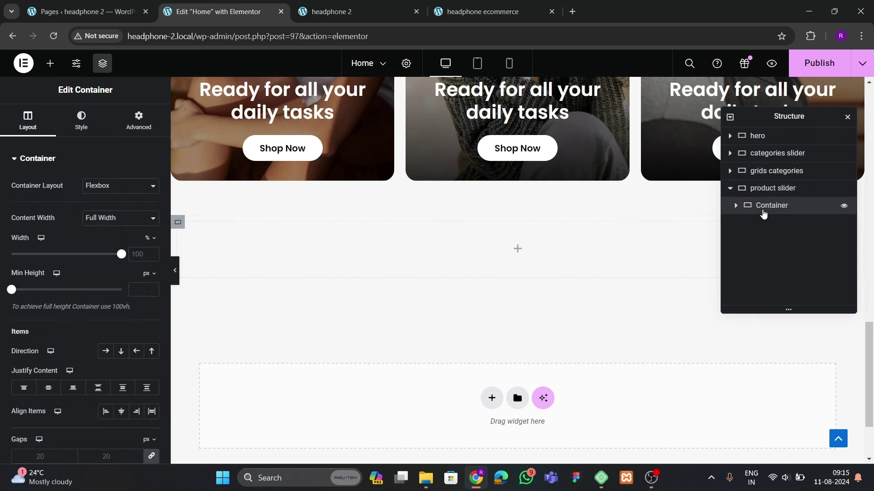
left_click(147, 129)
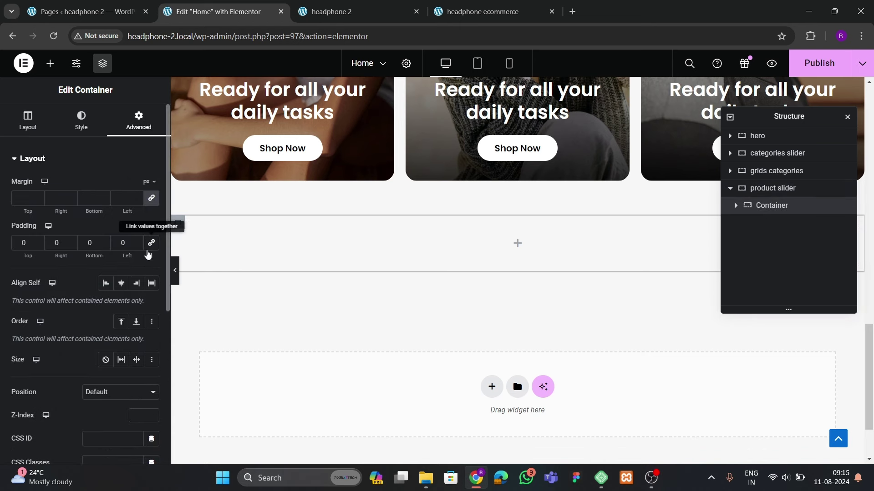
left_click(75, 122)
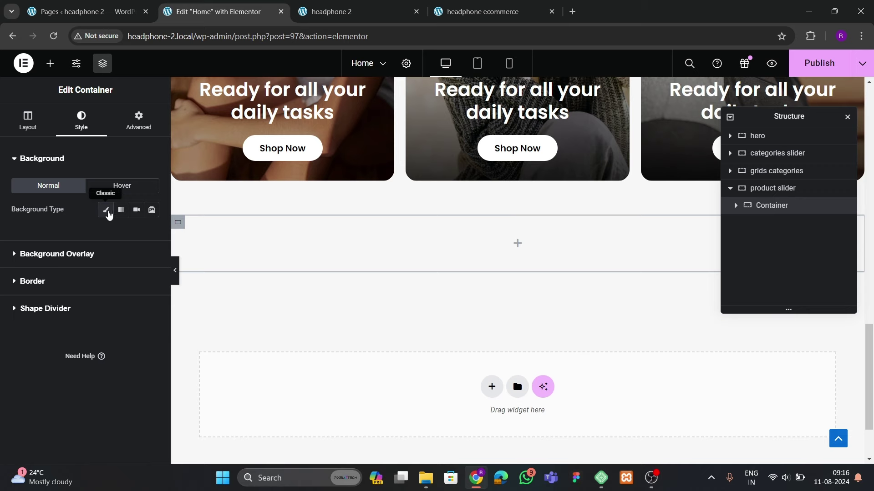
left_click(106, 210)
left_click(148, 235)
left_click_drag(168, 347, 62, 294)
Check the category cards' background colour and match the inner container to #E2E2E2
scroll(453, 263, "up", 10)
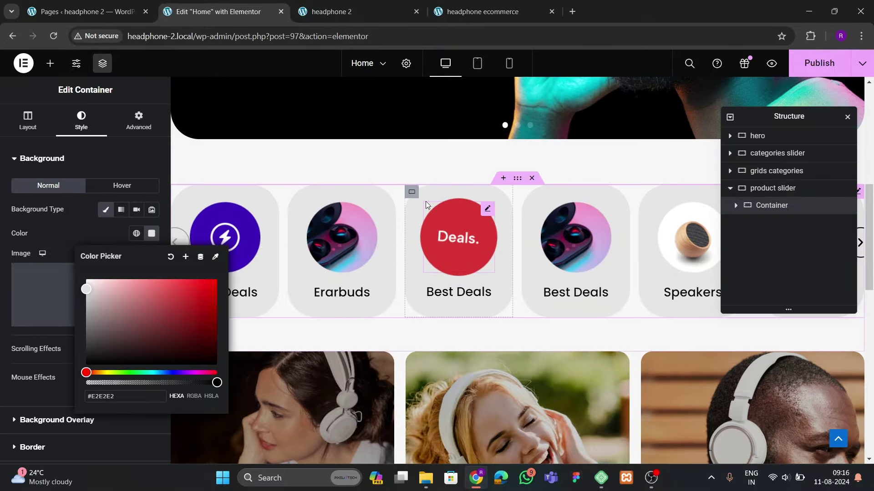
left_click(427, 204)
left_click(81, 120)
left_click(151, 233)
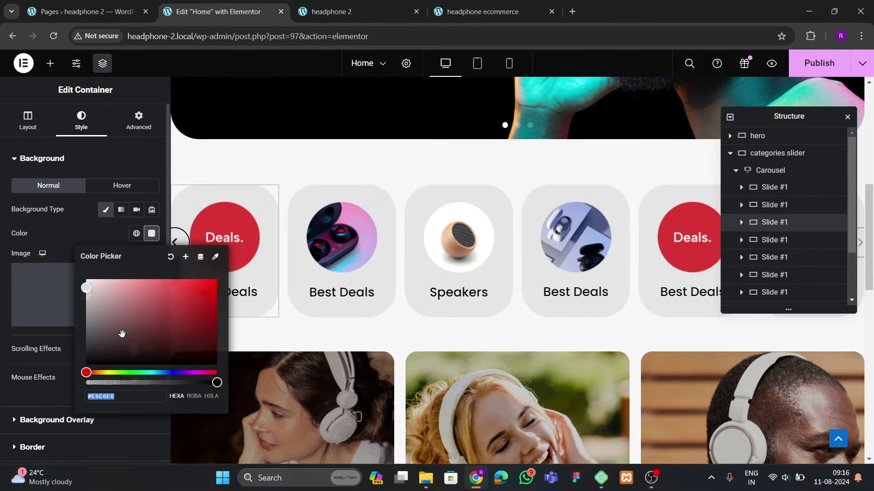
scroll(388, 312, "down", 10)
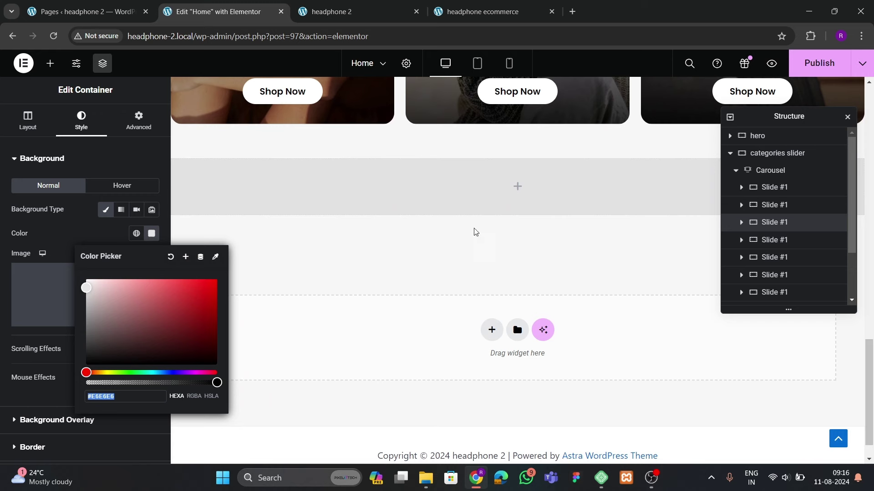
left_click(539, 229)
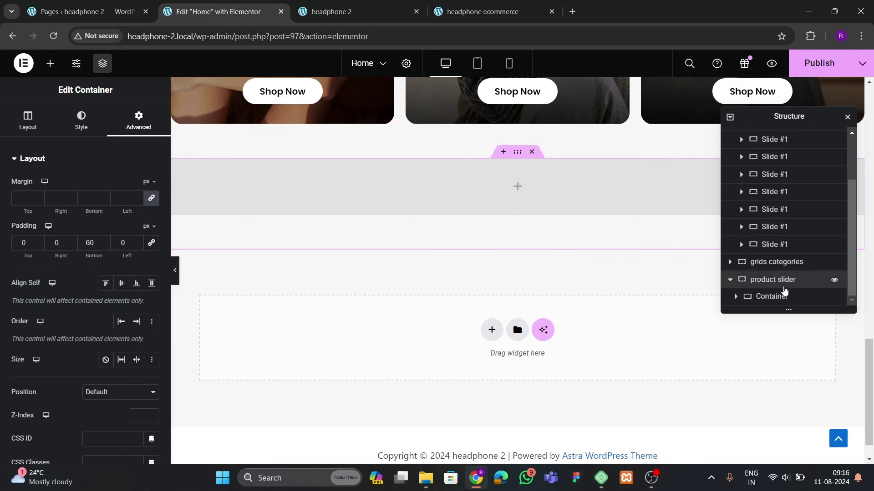
left_click(781, 296)
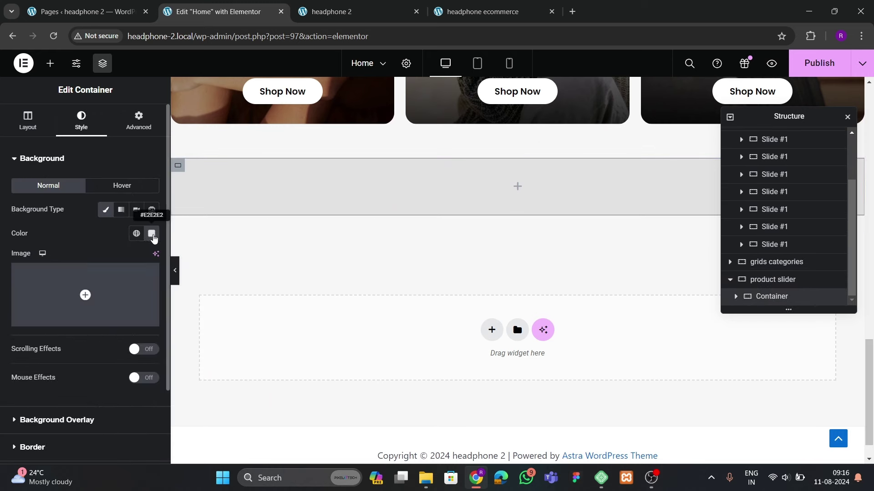
left_click(152, 234)
left_click(73, 259)
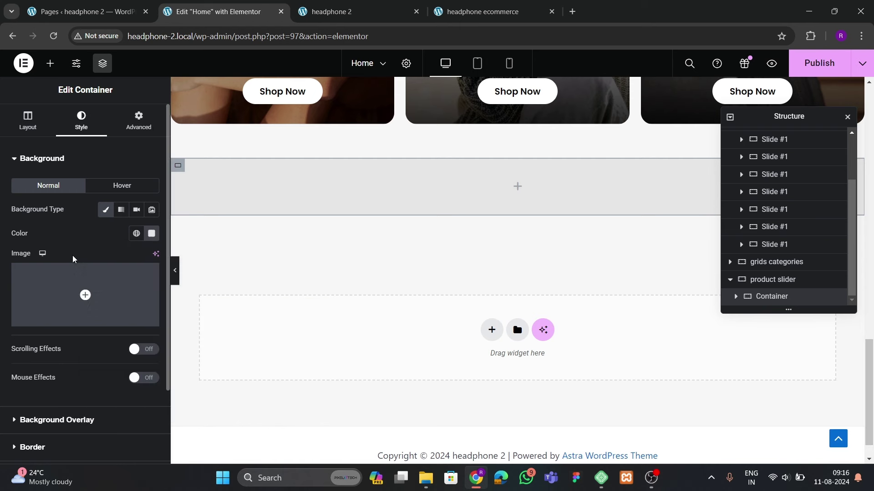
Round the inner container's corners to 20 px, pad it 40 px, and drop a Heading inside
scroll(53, 292, "down", 2)
left_click(37, 358)
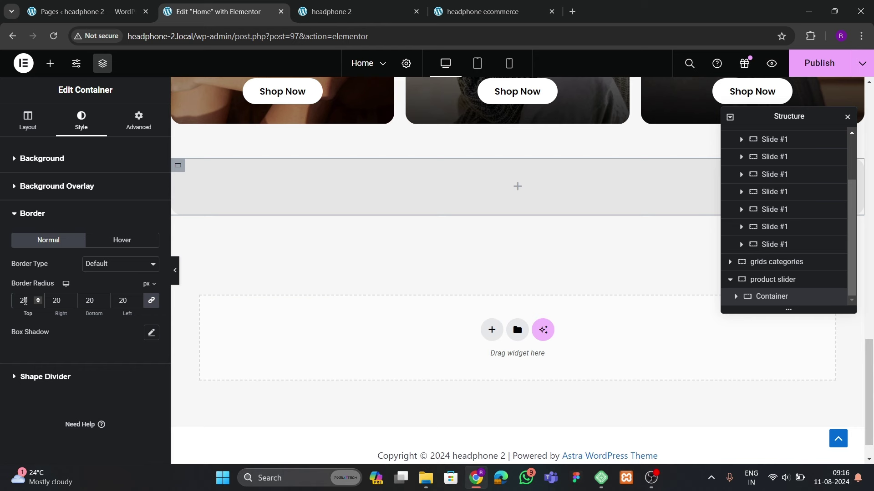
left_click(138, 121)
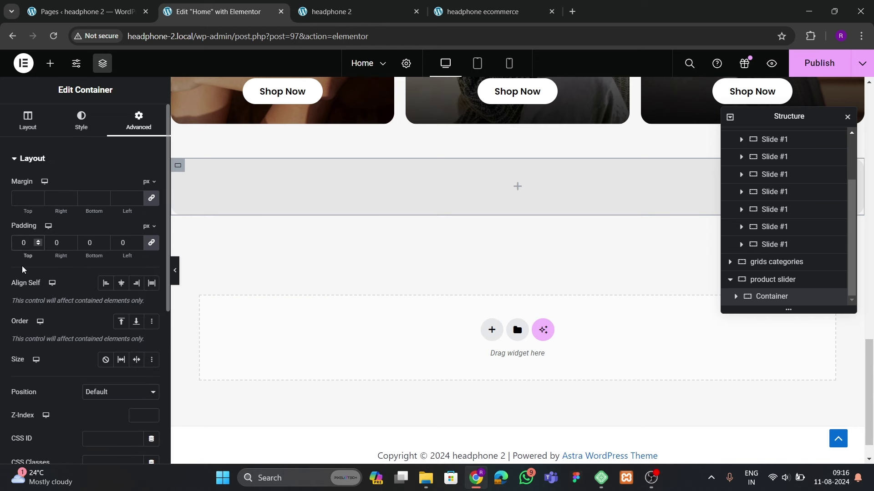
type("40")
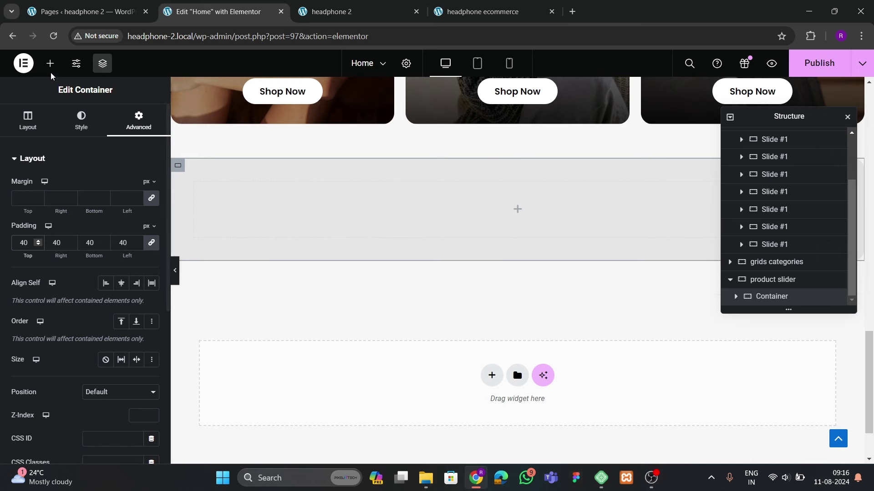
left_click(50, 63)
left_click_drag(43, 358, 410, 228)
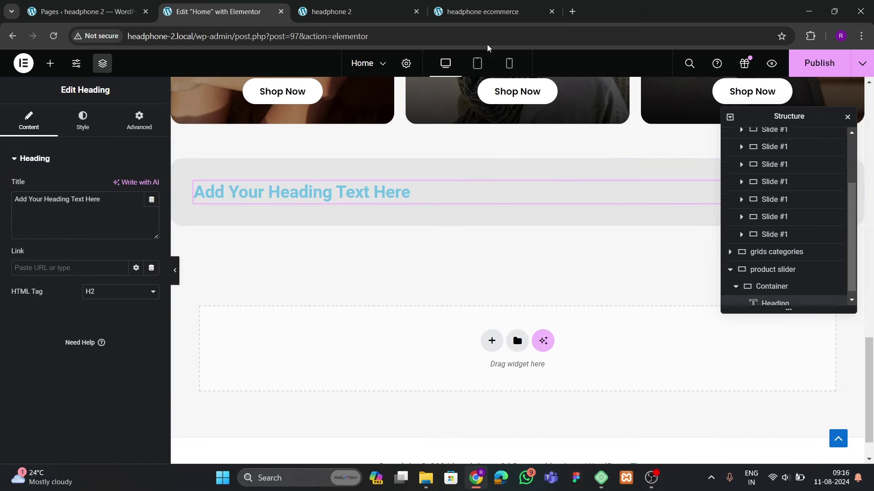
Replace the placeholder heading text with 'Our Best Sellers'
left_click(483, 11)
left_click(268, 15)
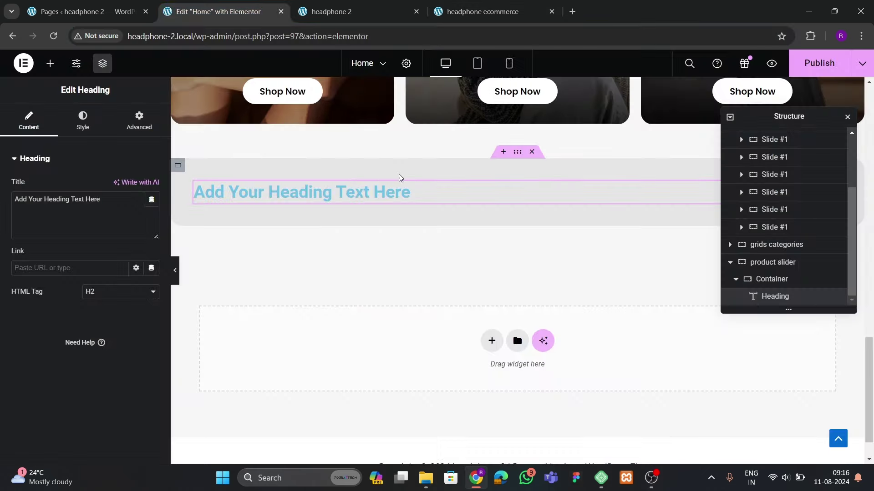
left_click_drag(101, 199, 1, 207)
type("Our Best Sellers")
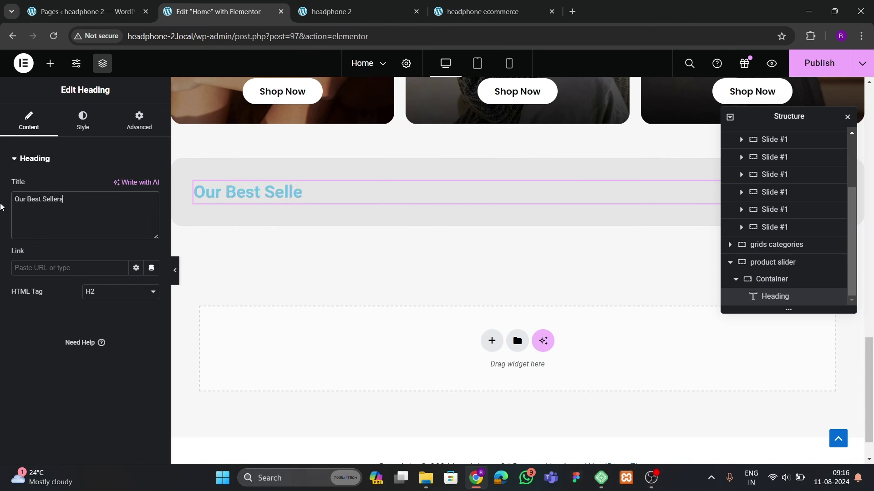
Centre the heading in black Poppins at size 50
left_click(82, 131)
left_click(121, 186)
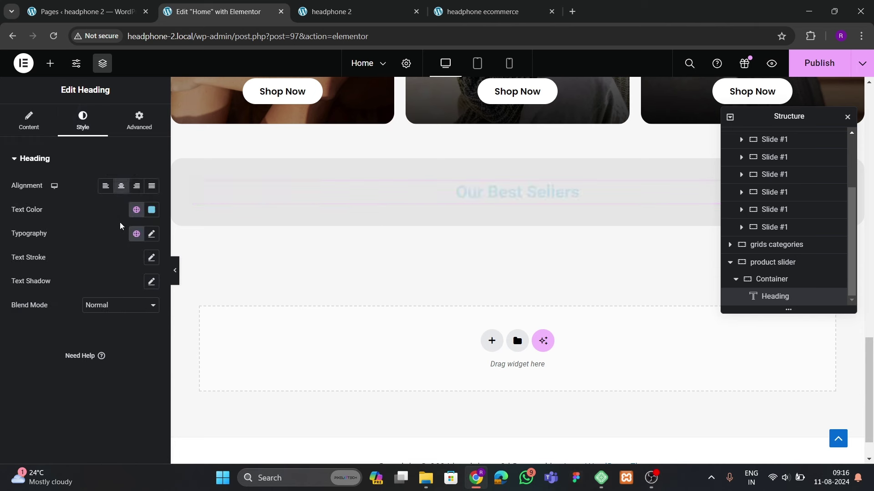
left_click(151, 210)
left_click(48, 365)
left_click(151, 233)
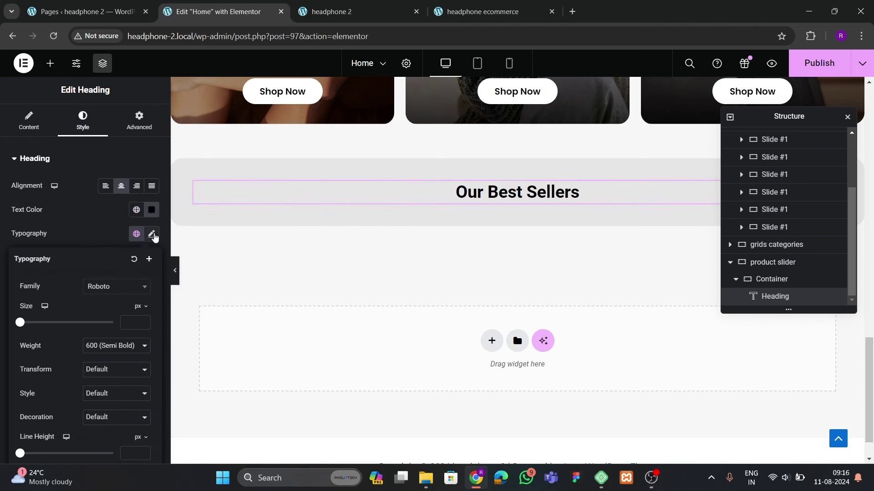
left_click(115, 286)
type("poppins")
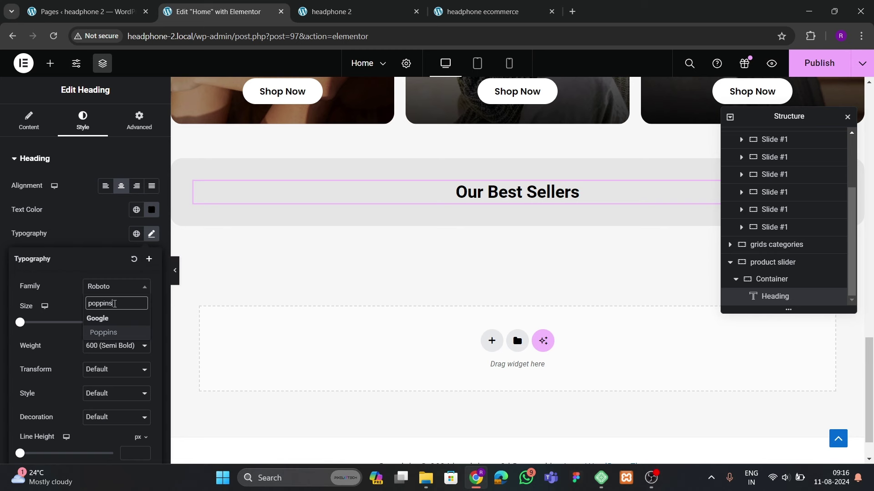
key("Return")
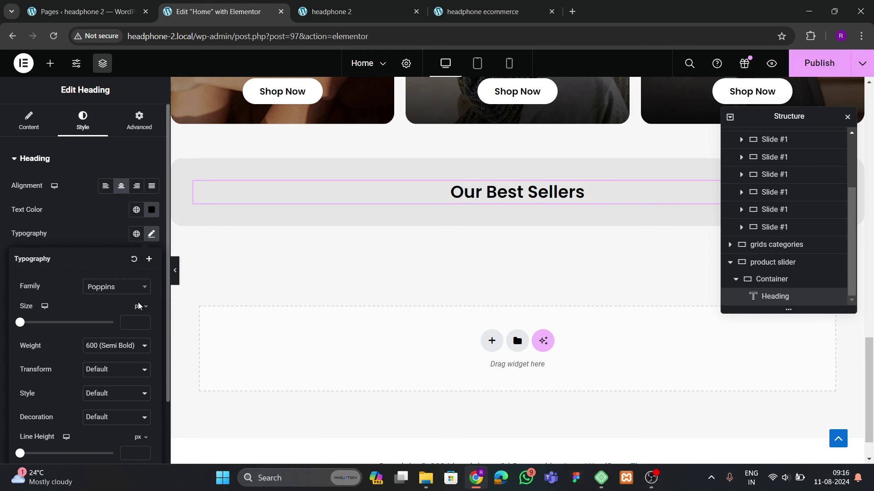
type("50")
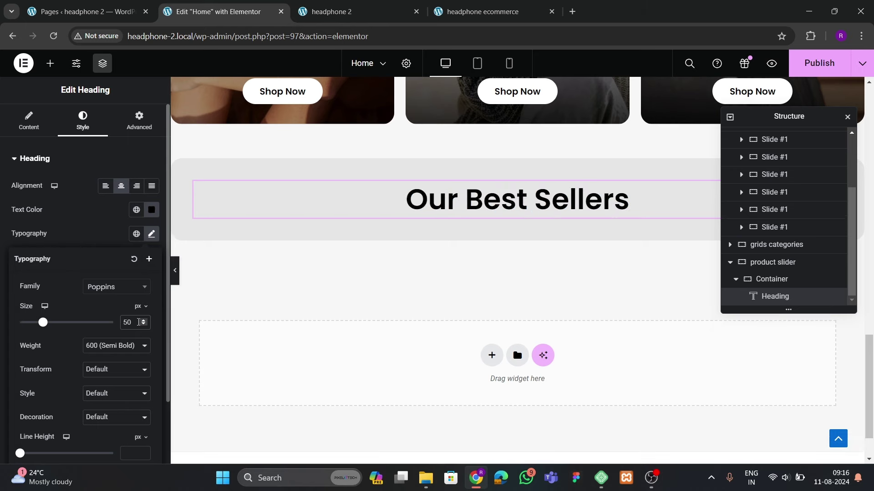
left_click(498, 10)
left_click(233, 12)
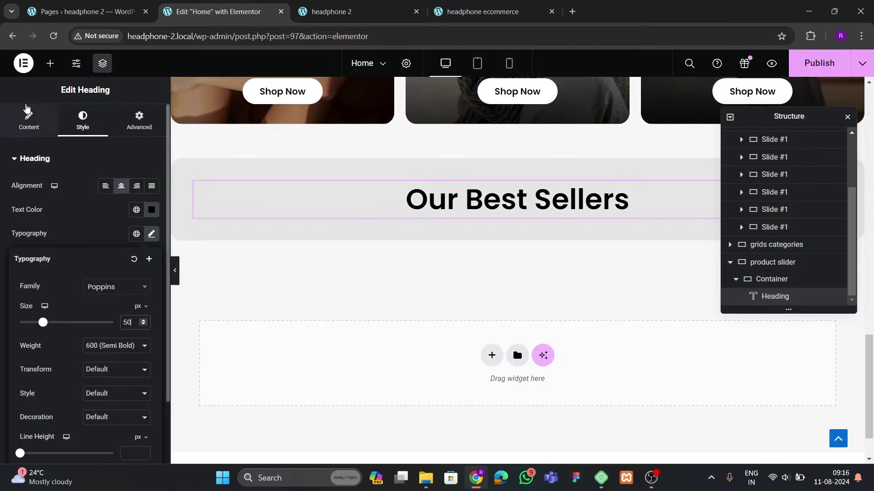
Drop a Loop Carousel under the heading, listing Products with the product loop template
left_click(50, 64)
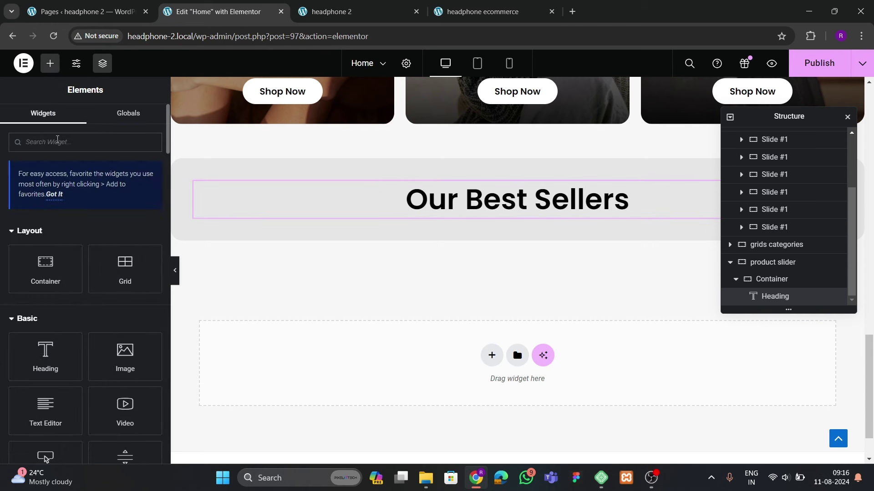
type("loop")
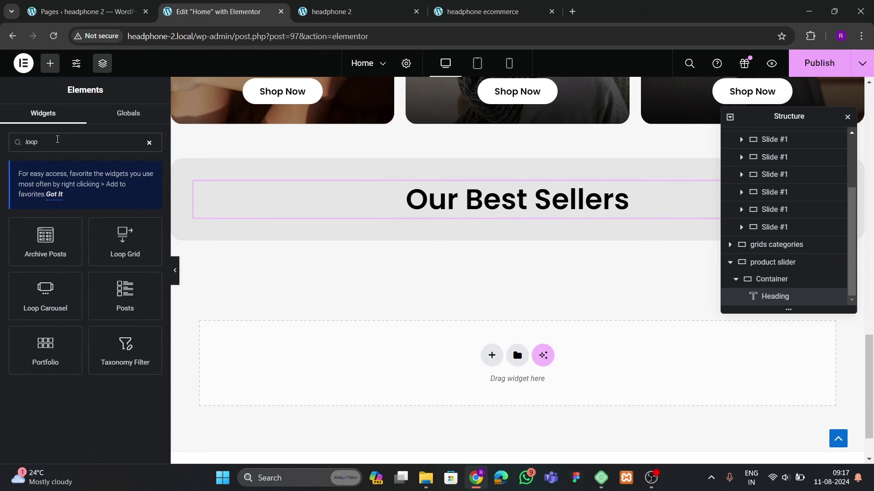
left_click_drag(50, 292, 491, 213)
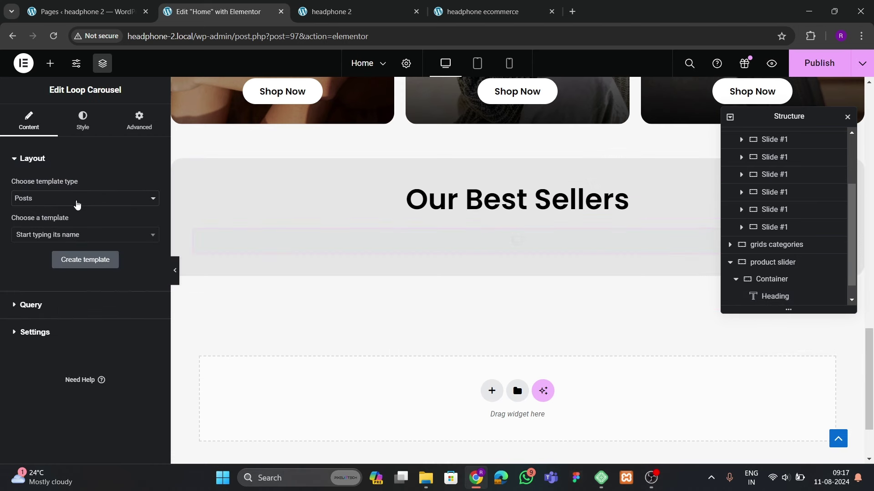
left_click(76, 200)
left_click(45, 218)
left_click(45, 235)
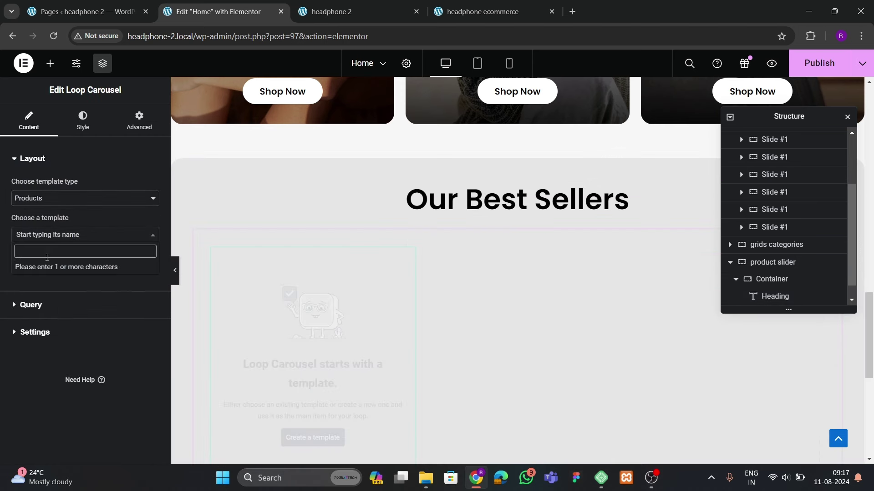
type("product")
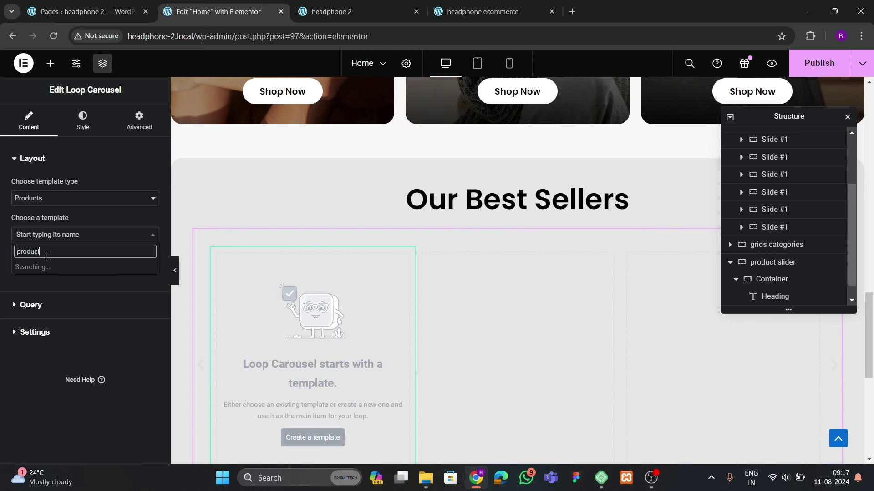
left_click(45, 266)
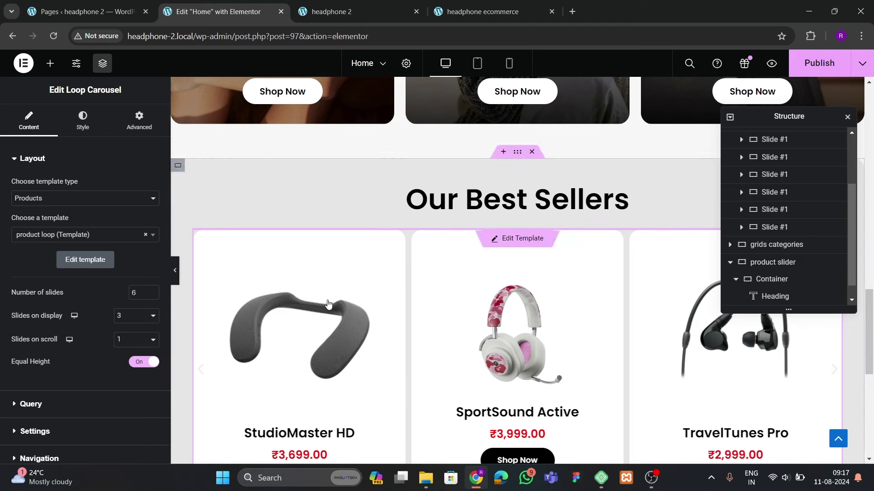
scroll(472, 250, "down", 3)
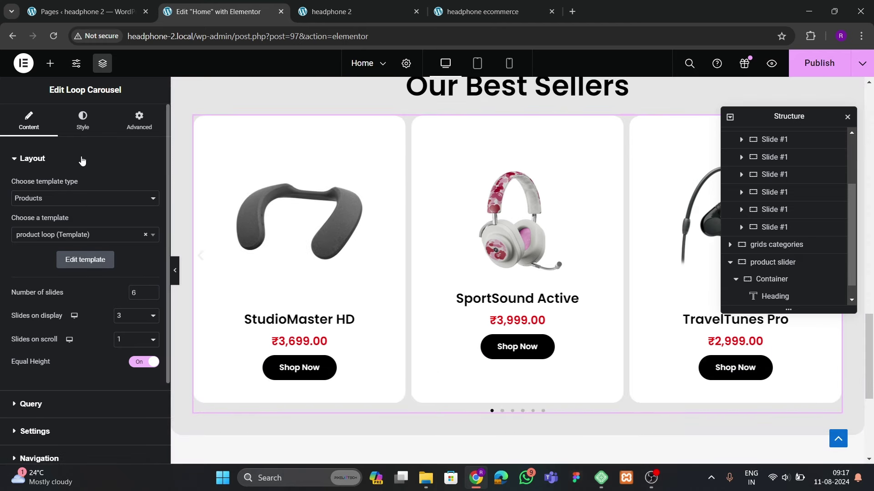
Set the carousel's gap between slides to 20
left_click(83, 119)
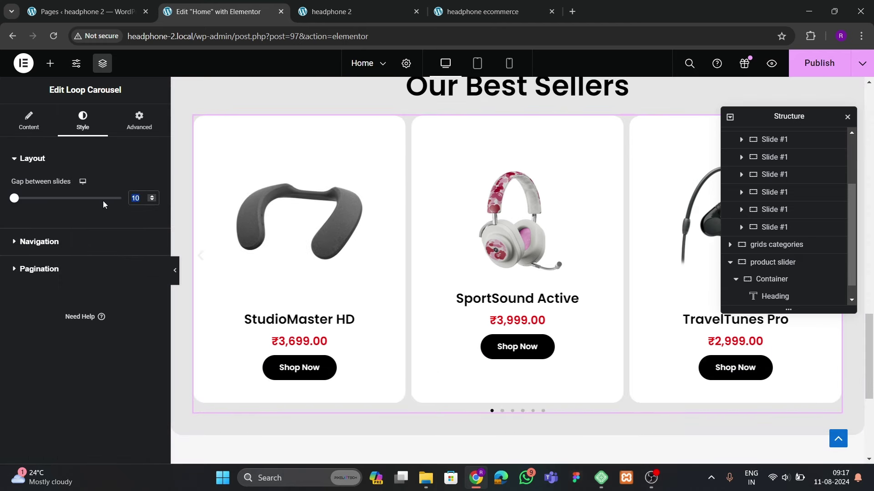
type("20")
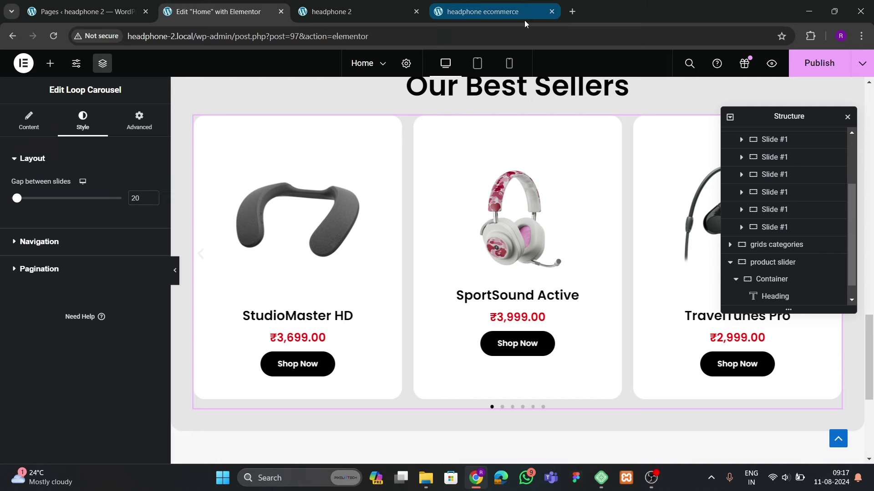
left_click(525, 17)
left_click(219, 13)
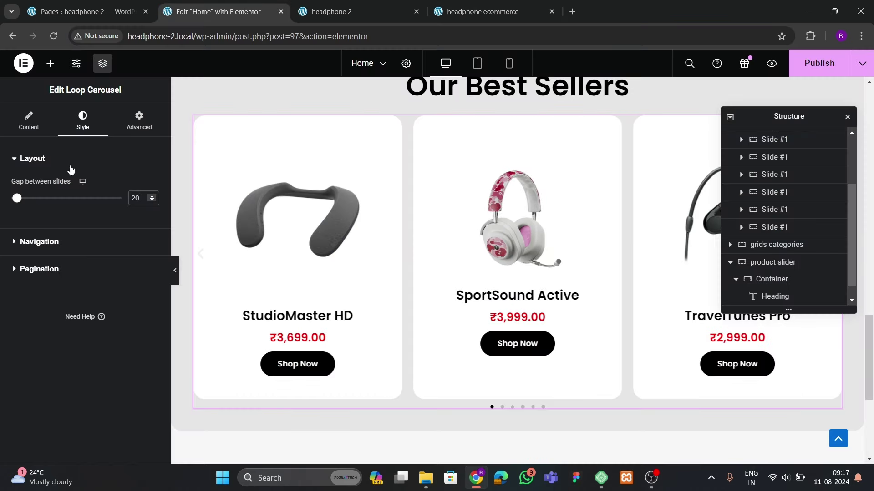
Show 4 slides on display and preview the carousel with the panel collapsed
left_click(29, 120)
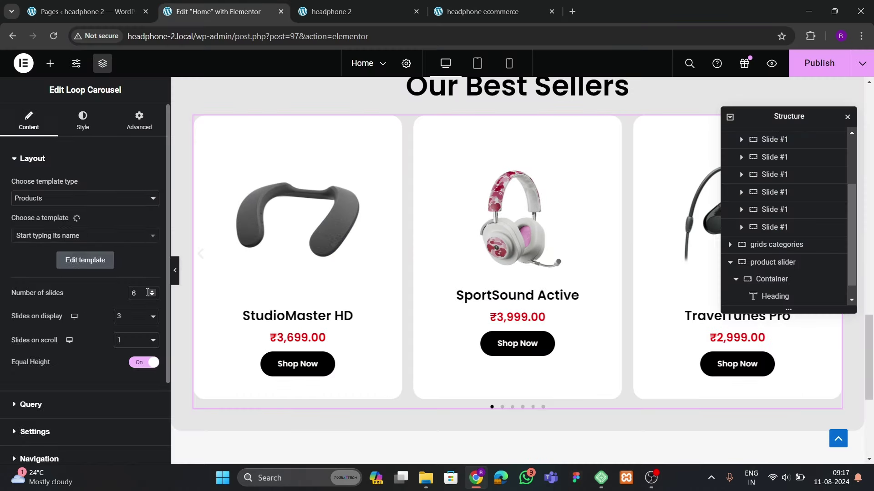
left_click(135, 316)
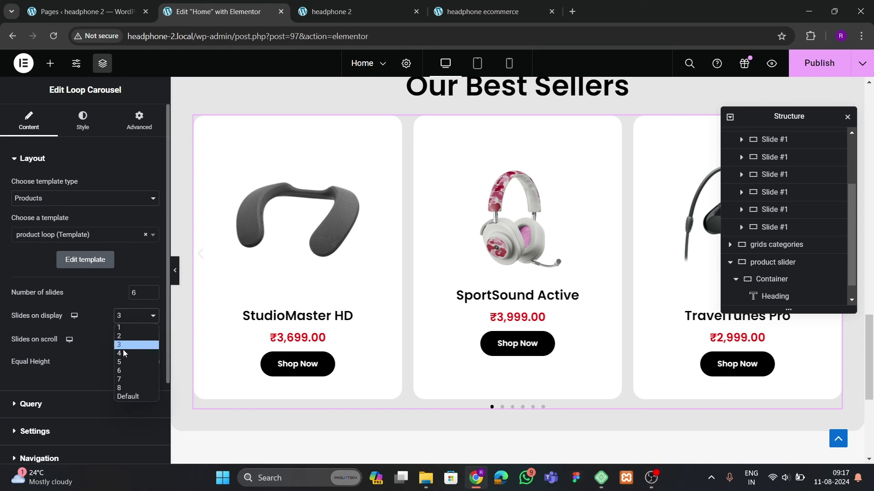
left_click(122, 350)
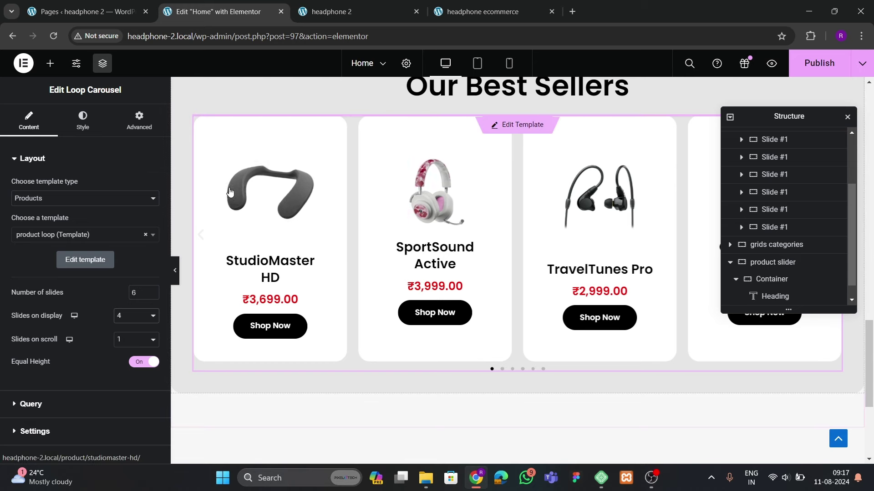
left_click(176, 272)
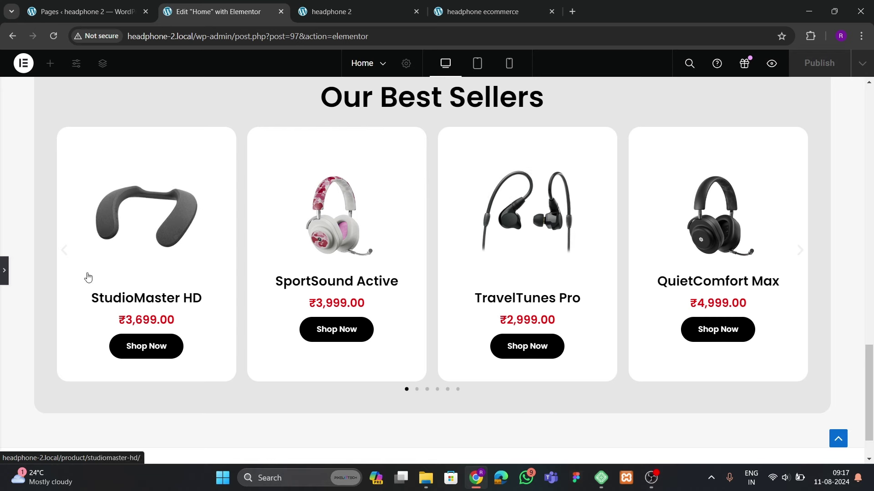
left_click(4, 272)
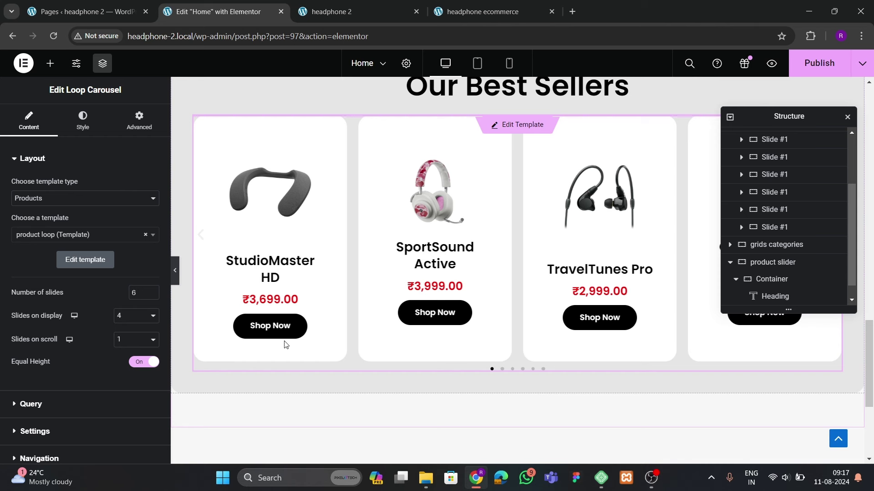
Review the carousel's equal-height, query, autoplay and navigation options, then set Pagination to None
scroll(69, 360, "down", 3)
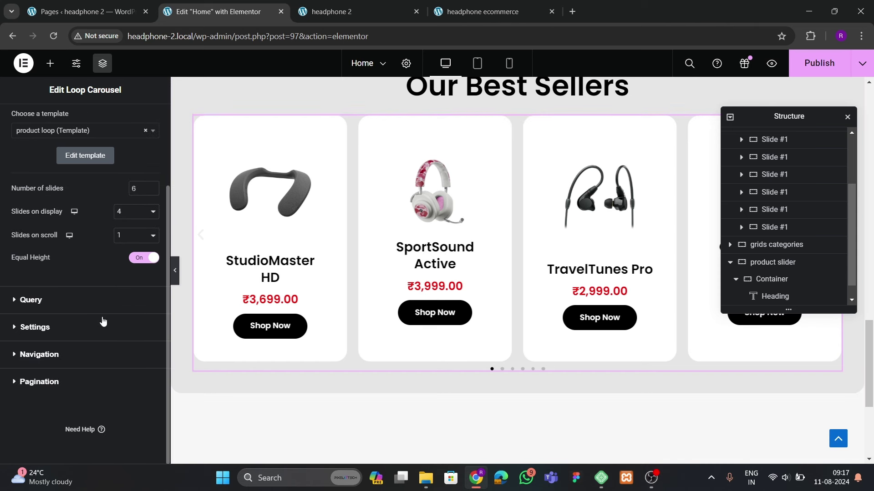
left_click(133, 263)
left_click(133, 264)
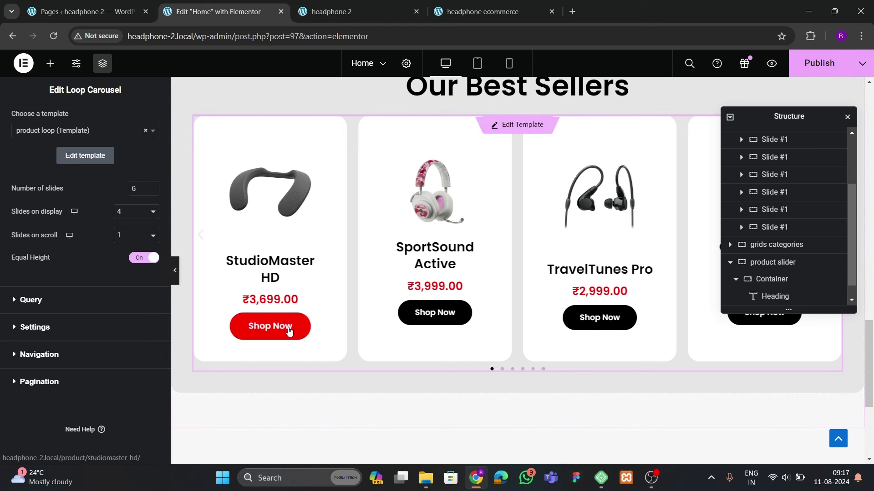
left_click(37, 302)
scroll(46, 268, "down", 3)
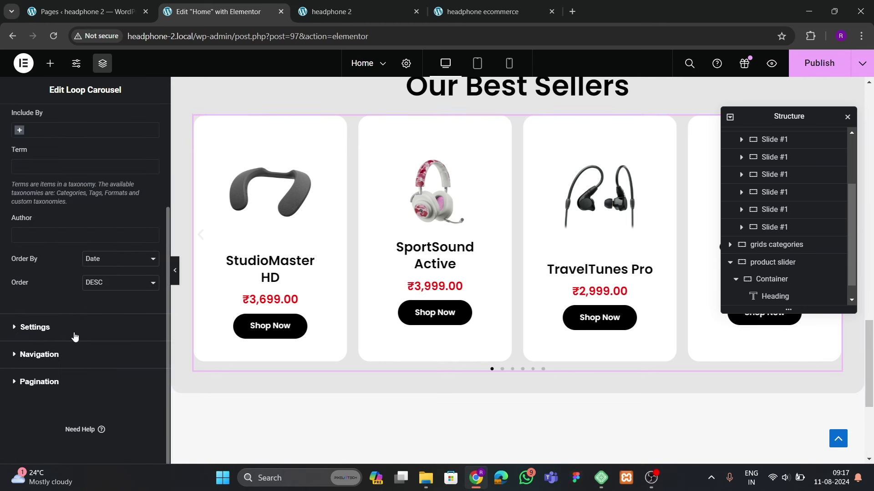
left_click(74, 333)
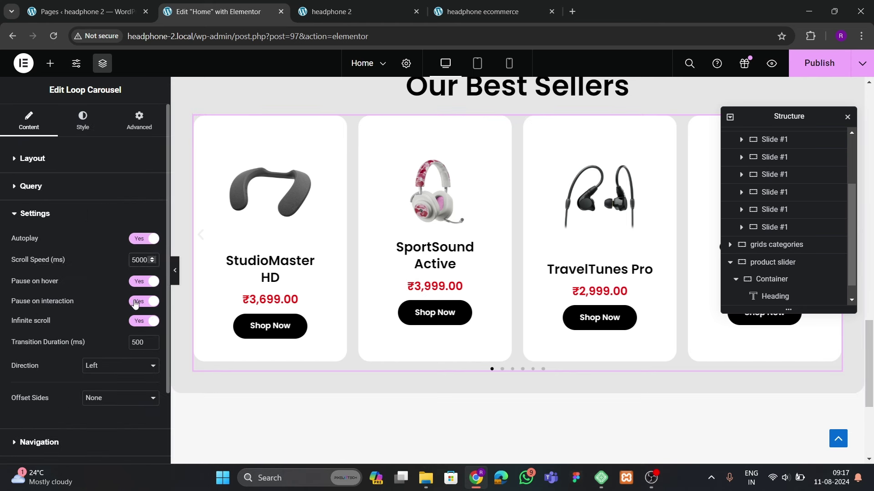
scroll(113, 307, "down", 2)
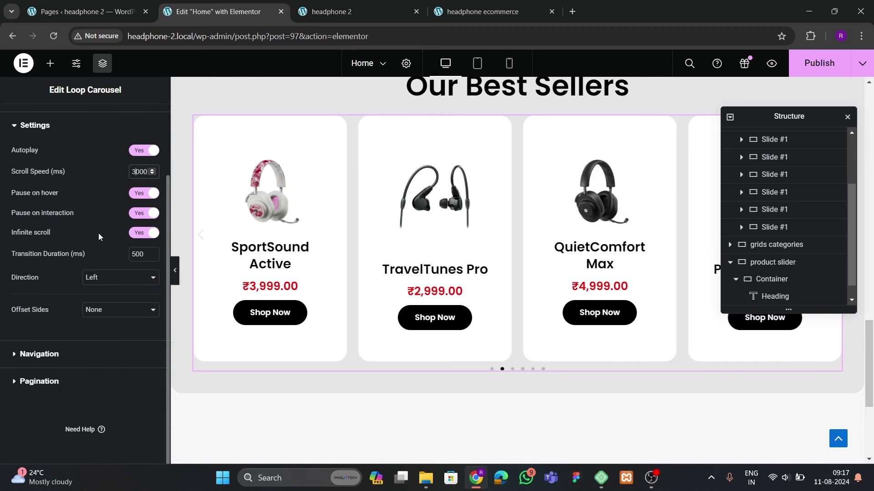
left_click(37, 352)
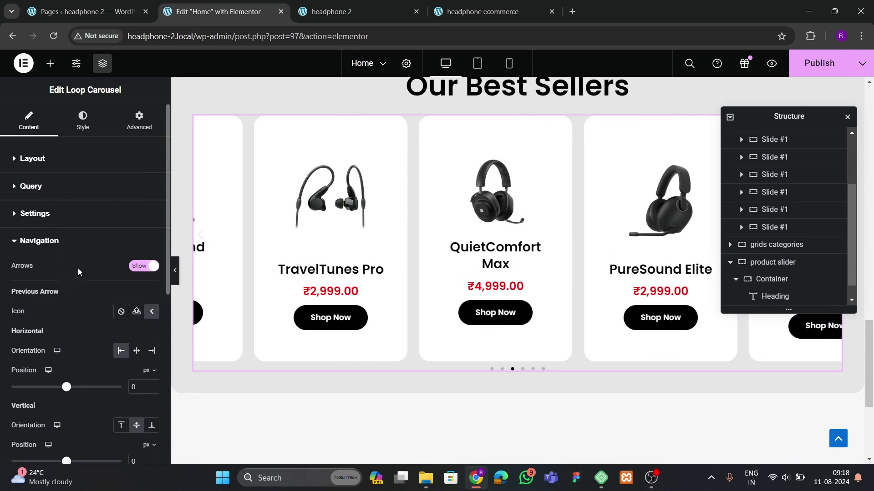
left_click(41, 250)
left_click(40, 269)
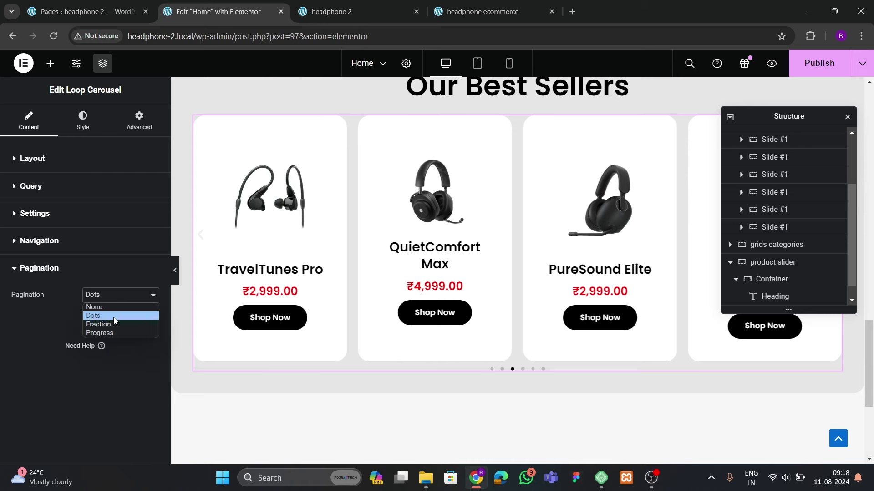
left_click(94, 307)
Compare the carousel against the live site and Pages list while checking its arrow settings
left_click(518, 9)
scroll(400, 336, "down", 1)
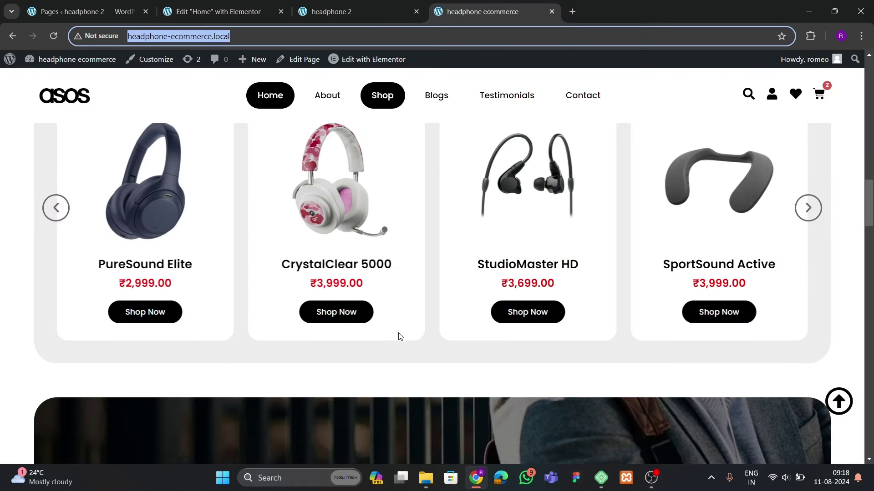
left_click(233, 12)
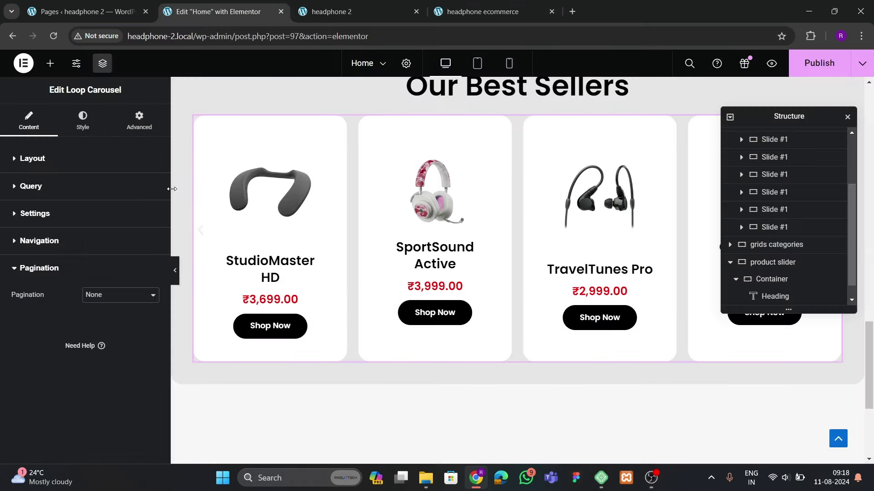
left_click(34, 214)
scroll(35, 232, "down", 2)
left_click(27, 354)
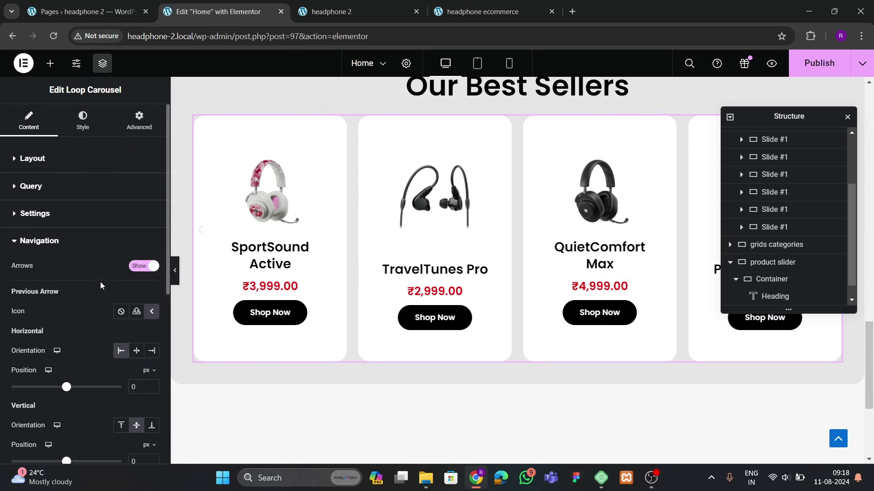
scroll(100, 285, "down", 3)
key("ctrl+4")
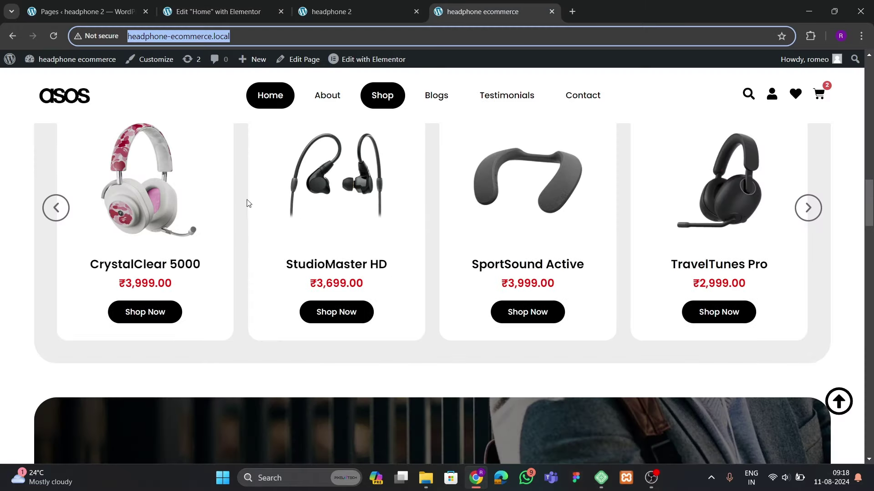
left_click(86, 11)
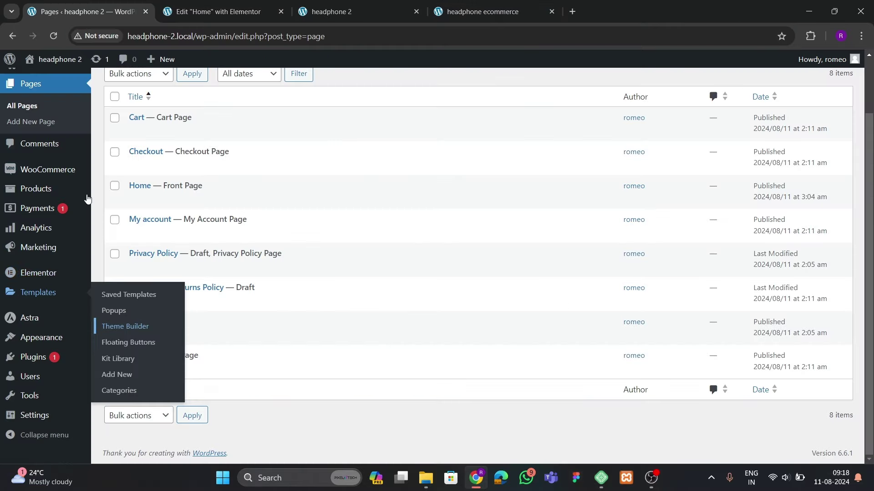
left_click(217, 11)
scroll(94, 303, "down", 1)
Offset the Previous and Next arrows to -25 horizontally
scroll(90, 225, "up", 1)
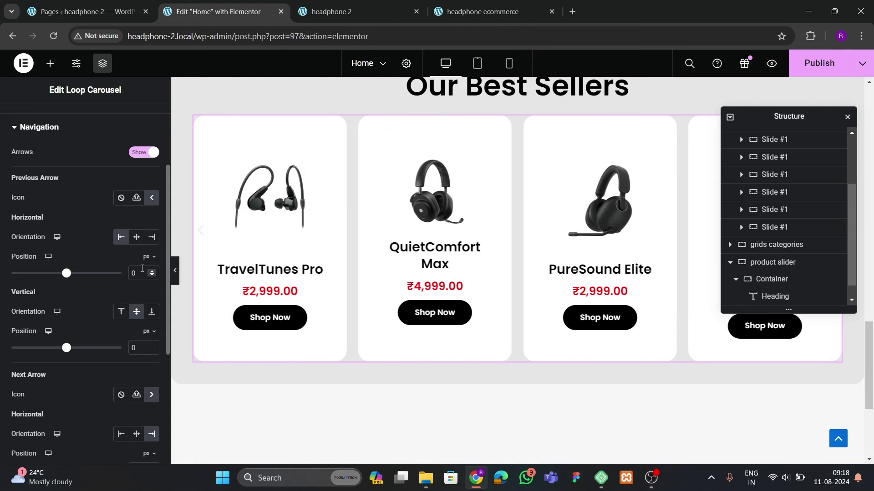
left_click(152, 276)
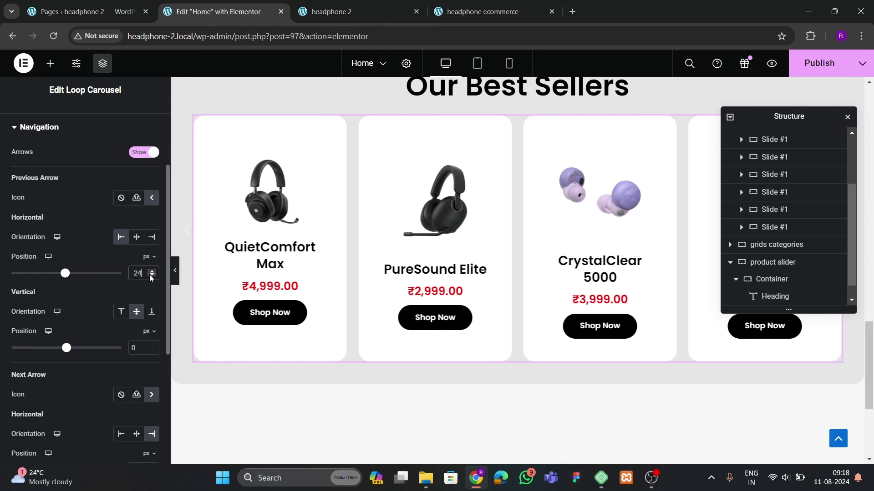
scroll(112, 326, "down", 2)
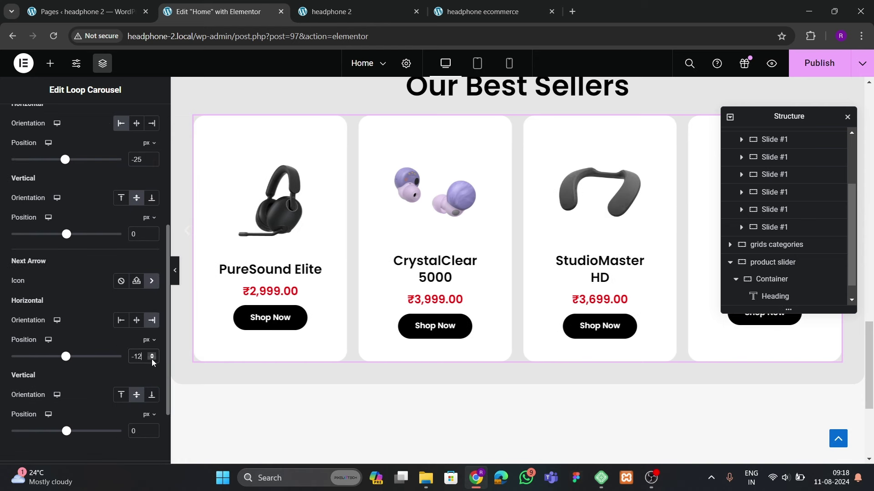
left_click(153, 360)
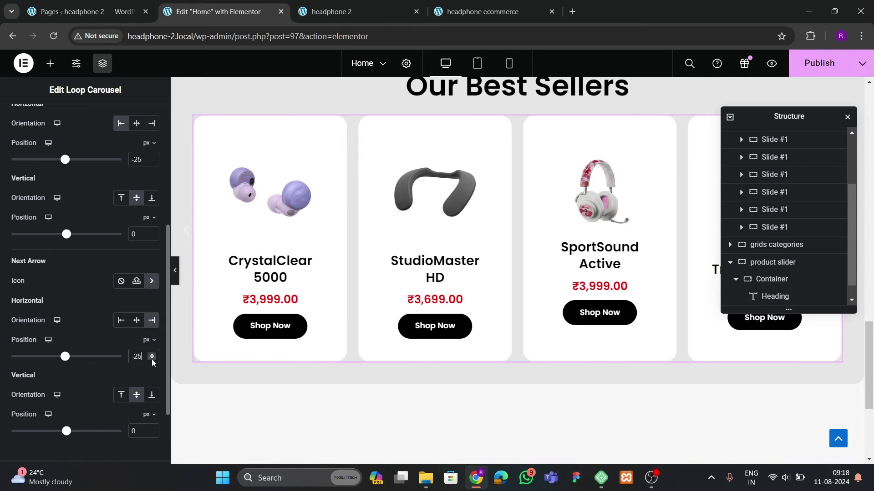
scroll(39, 243, "up", 4)
Make the carousel arrow icons black at size 22
left_click(67, 127)
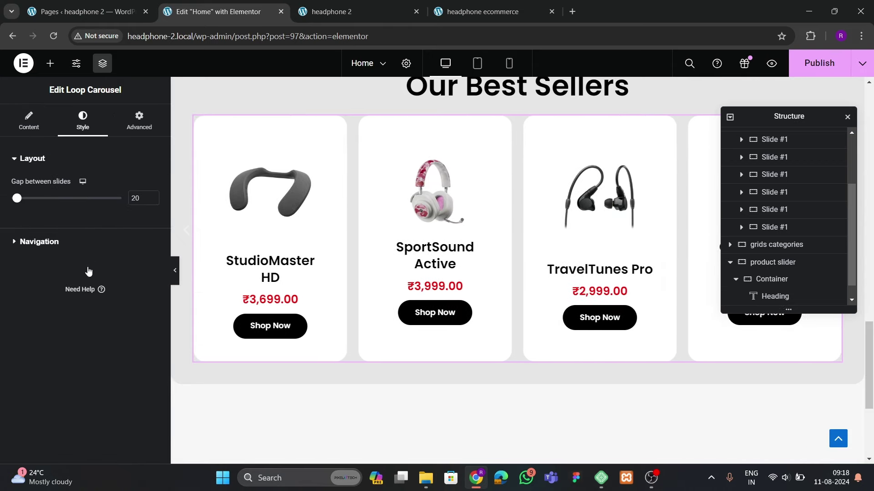
left_click(88, 241)
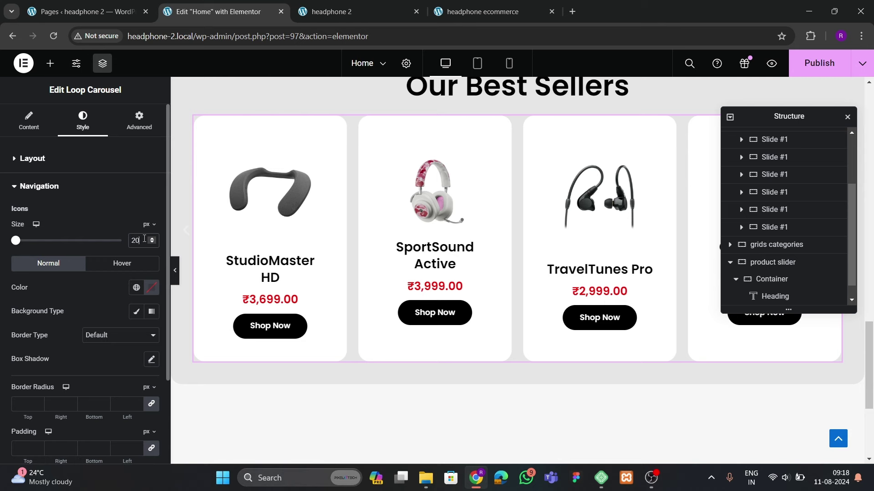
left_click(152, 288)
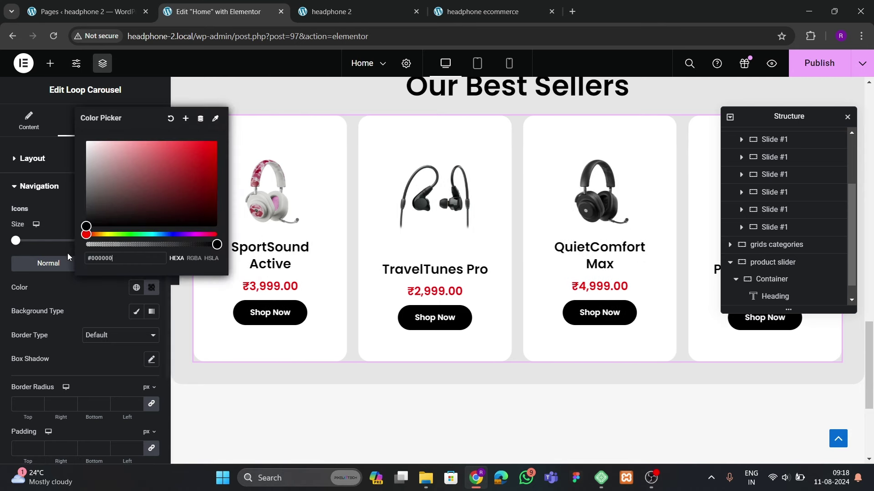
left_click(80, 291)
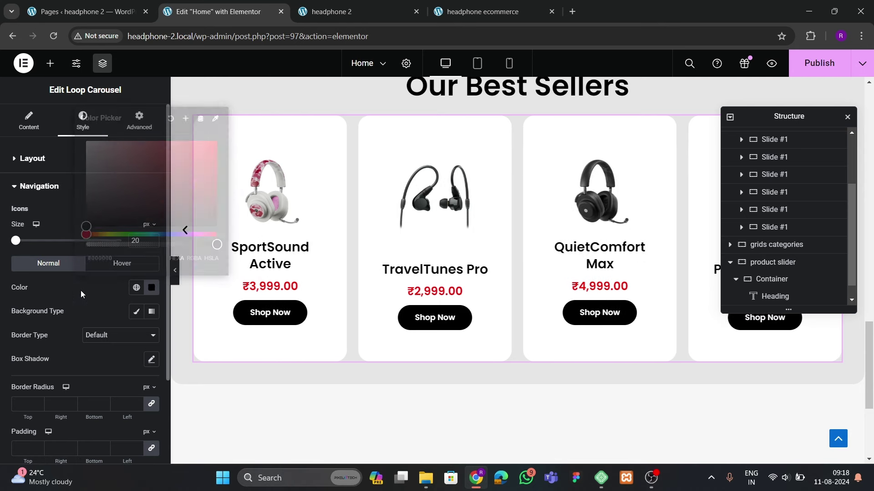
left_click(152, 238)
left_click(153, 239)
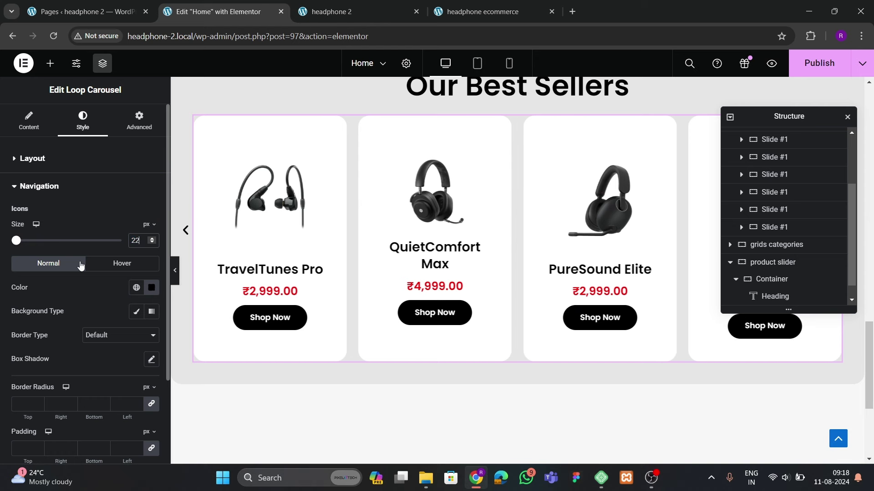
Switch the arrow border type from double to solid
scroll(78, 283, "down", 1)
left_click(96, 278)
left_click(97, 314)
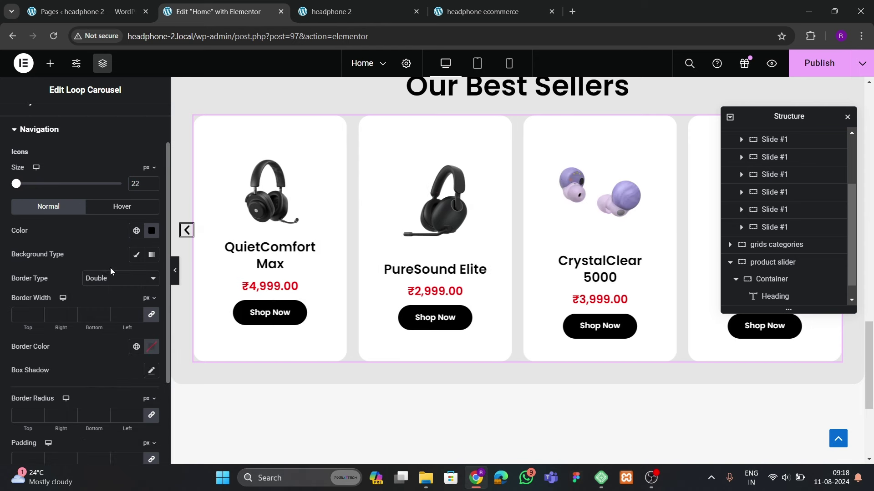
left_click(108, 278)
left_click(97, 313)
type("2")
Set the arrows' padding to 15, border width to 3 and border colour to black
scroll(34, 373, "down", 1)
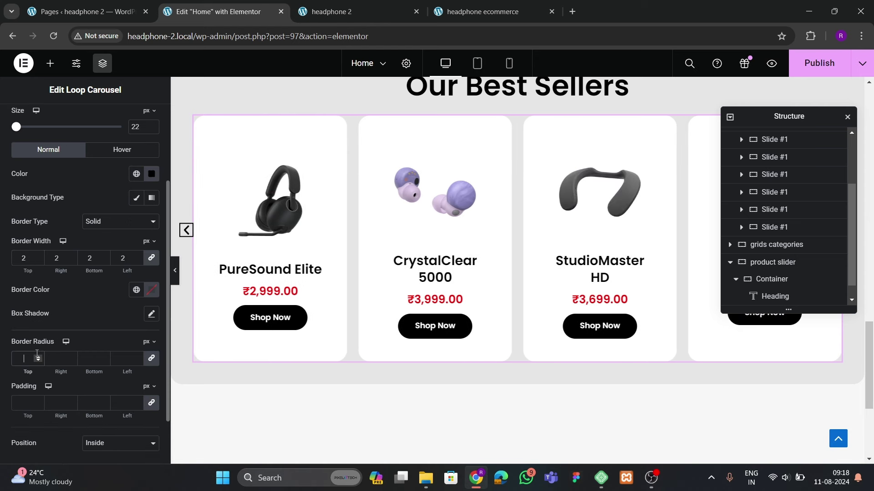
scroll(37, 351, "down", 1)
left_click(23, 345)
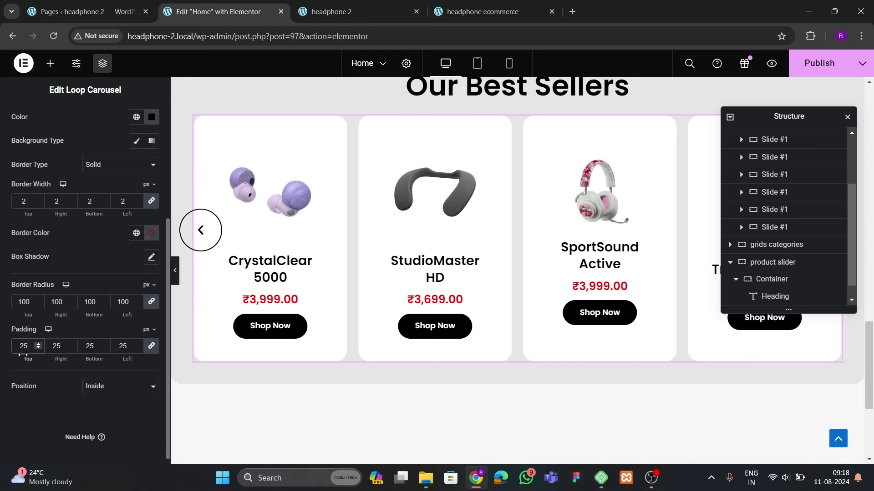
key("BackSpace")
type("0")
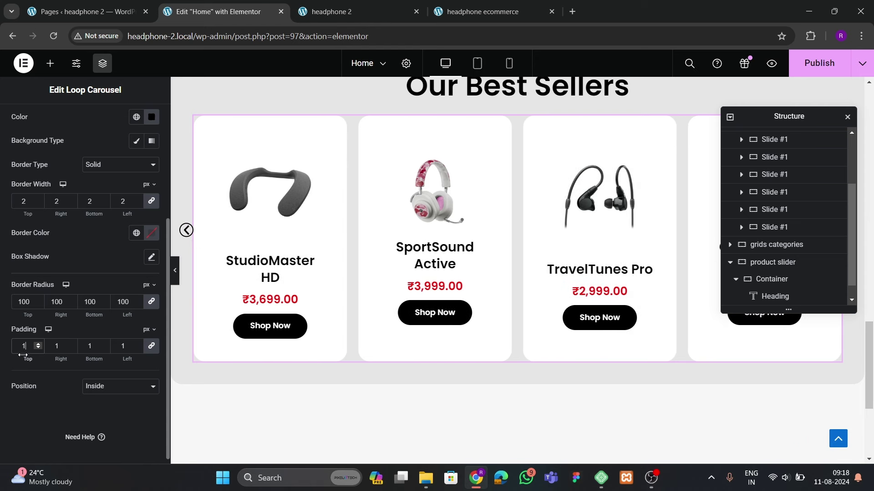
left_click(105, 202)
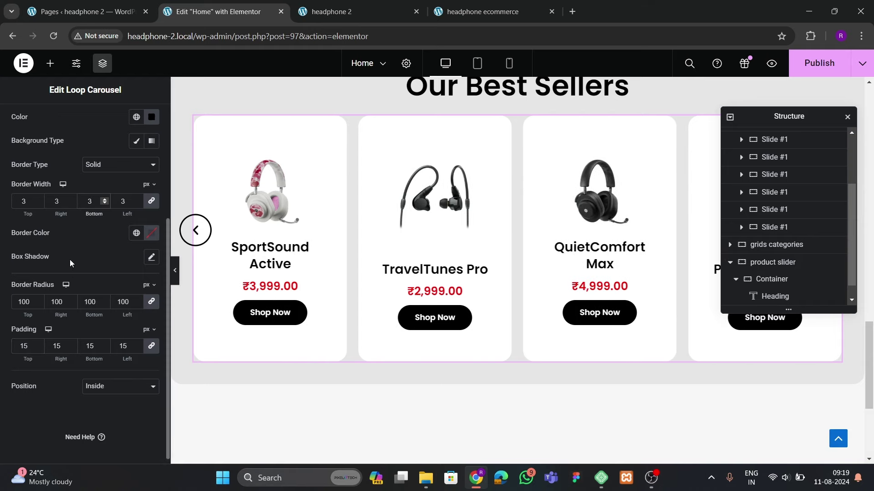
scroll(70, 259, "up", 2)
scroll(136, 283, "down", 2)
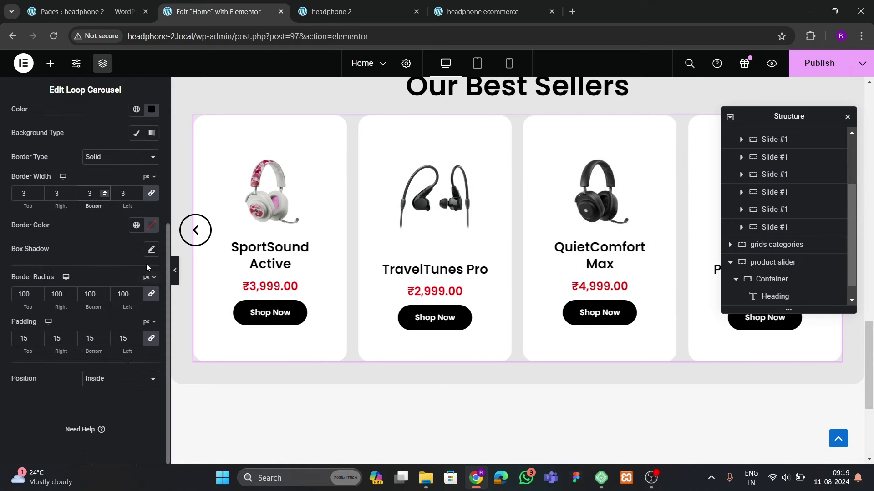
left_click(152, 225)
left_click(91, 229)
Make the arrow icons turn bright red on hover
scroll(91, 228, "up", 2)
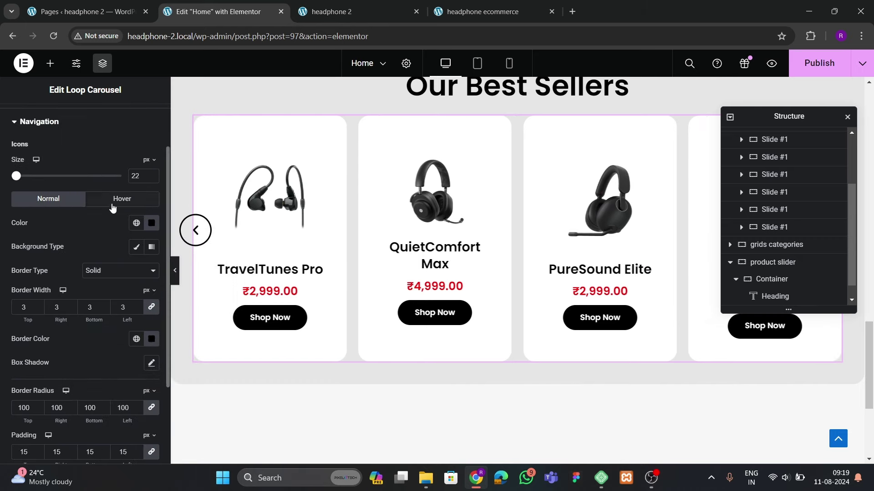
left_click(122, 198)
left_click(151, 223)
left_click_drag(133, 305, 228, 258)
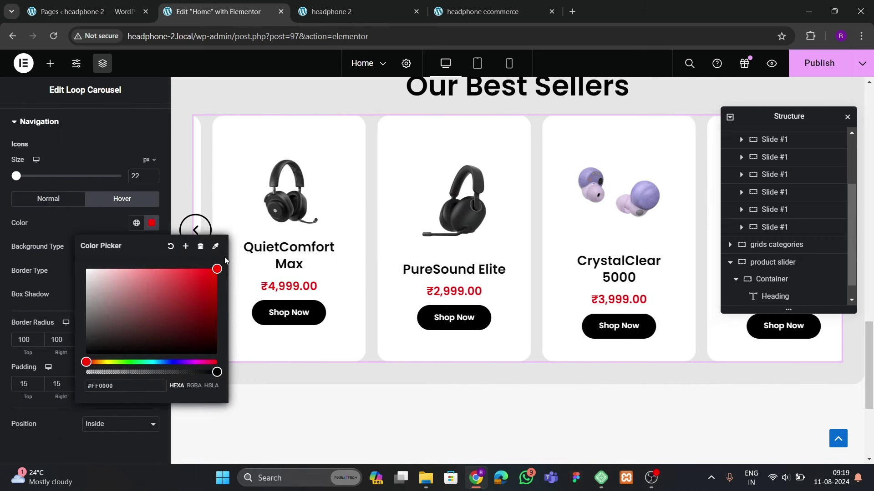
key("Escape")
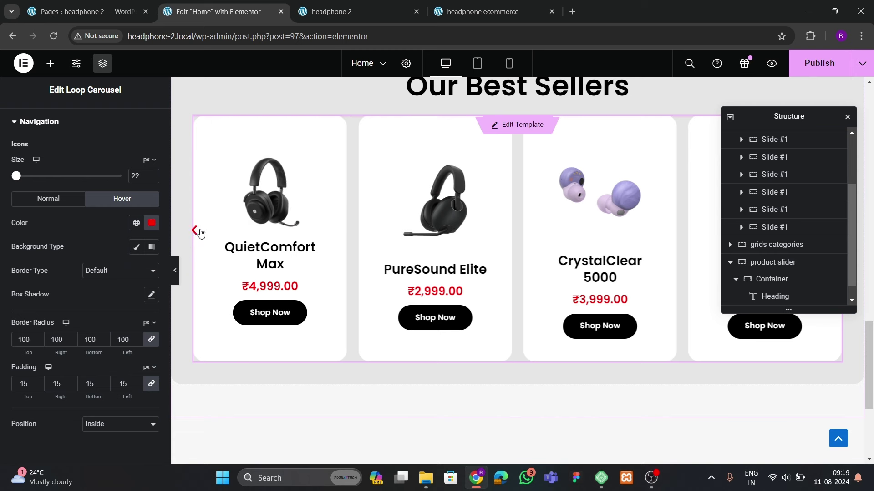
Give hovered arrows a solid red border 3 px wide
left_click(118, 272)
left_click(109, 301)
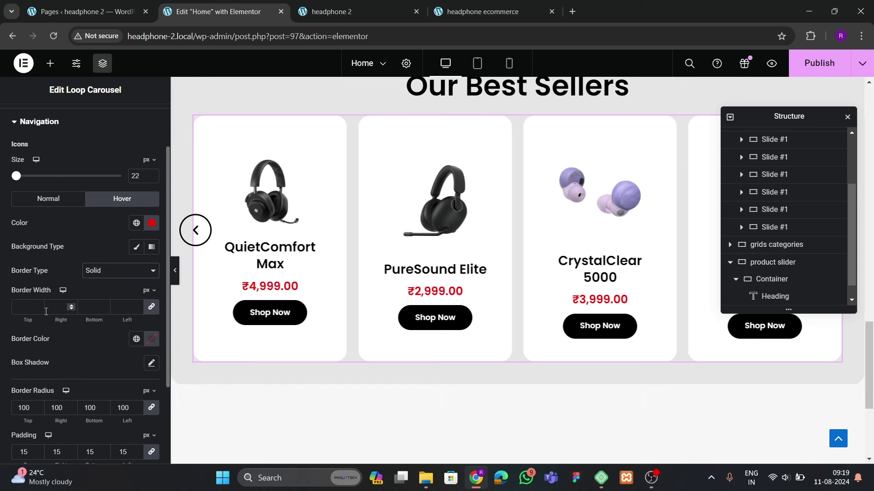
left_click(38, 308)
type("2")
left_click(152, 338)
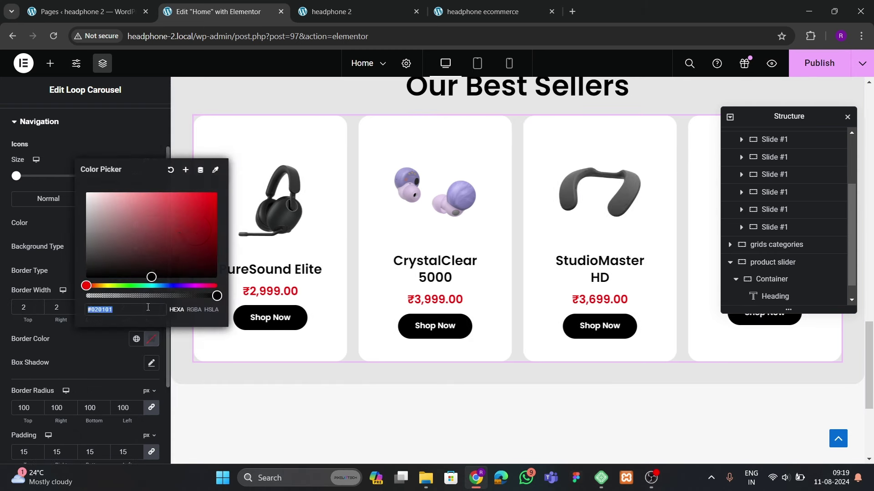
left_click(194, 229)
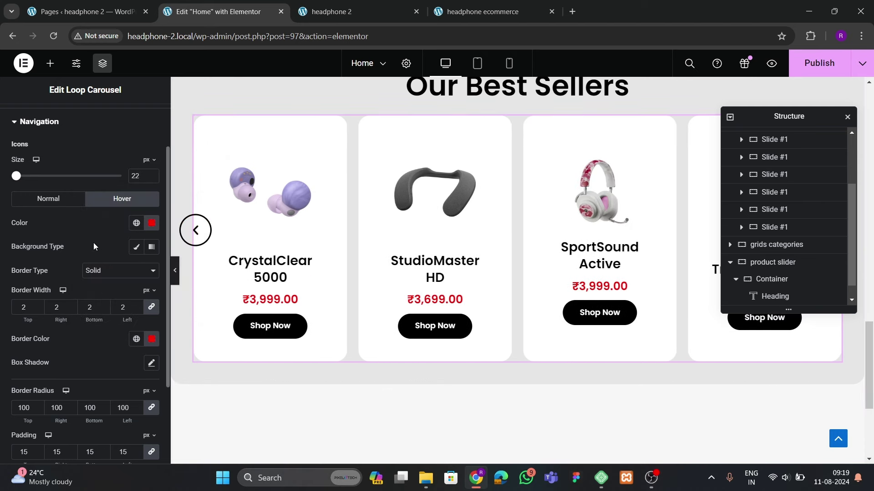
left_click(48, 199)
left_click(122, 199)
left_click(40, 305)
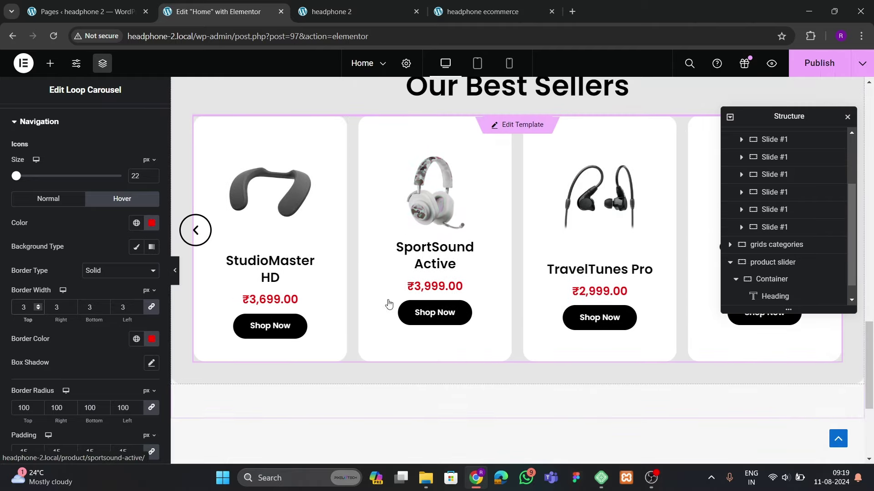
Publish the Home page and preview the Best Sellers carousel
left_click_drag(770, 123, 583, 180)
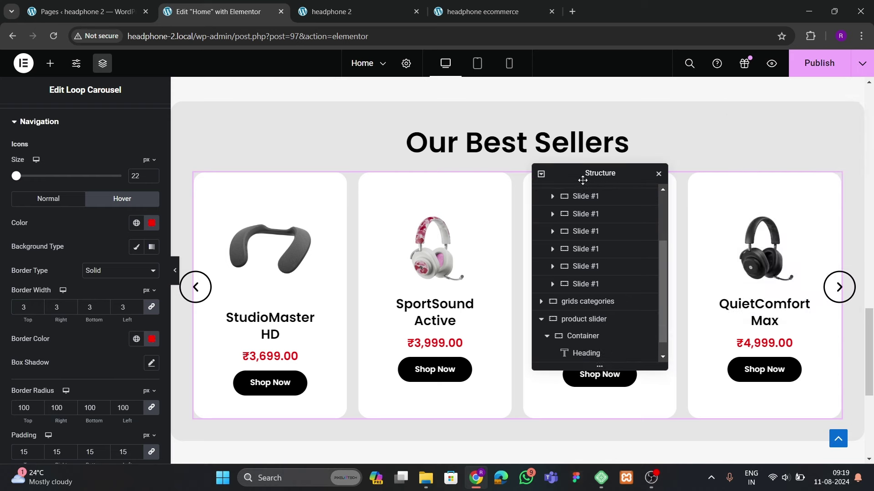
left_click(808, 69)
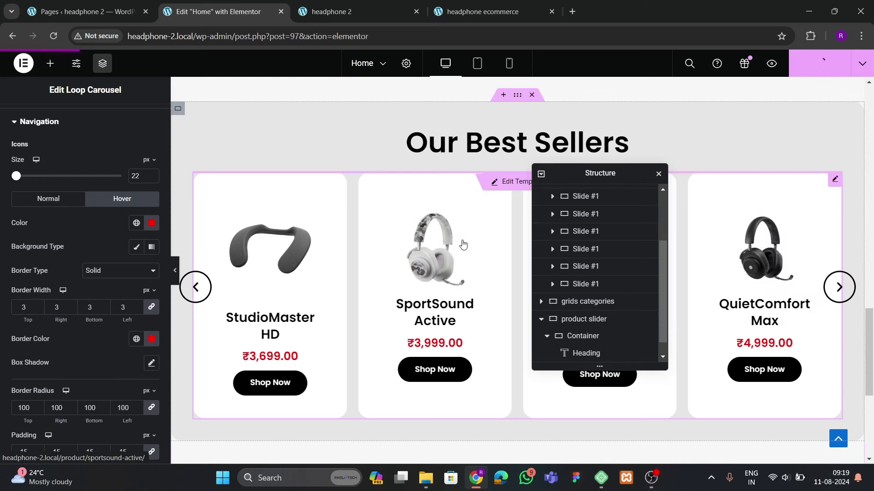
left_click(175, 271)
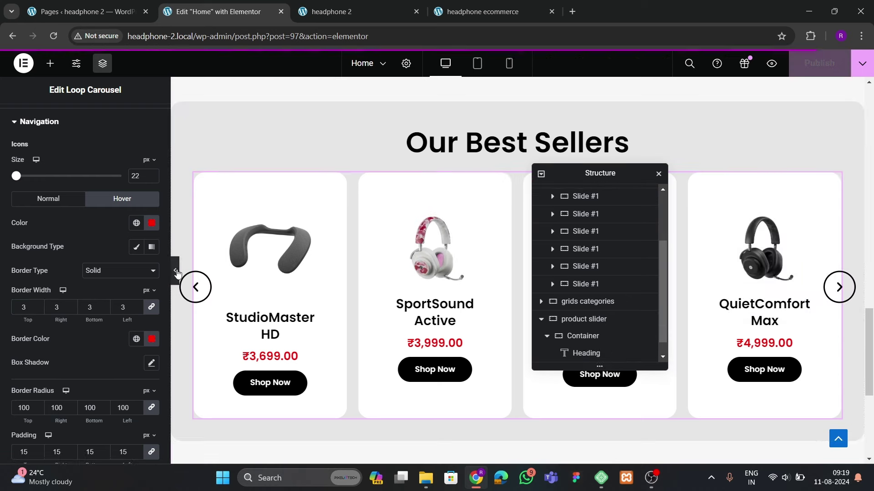
scroll(345, 285, "down", 2)
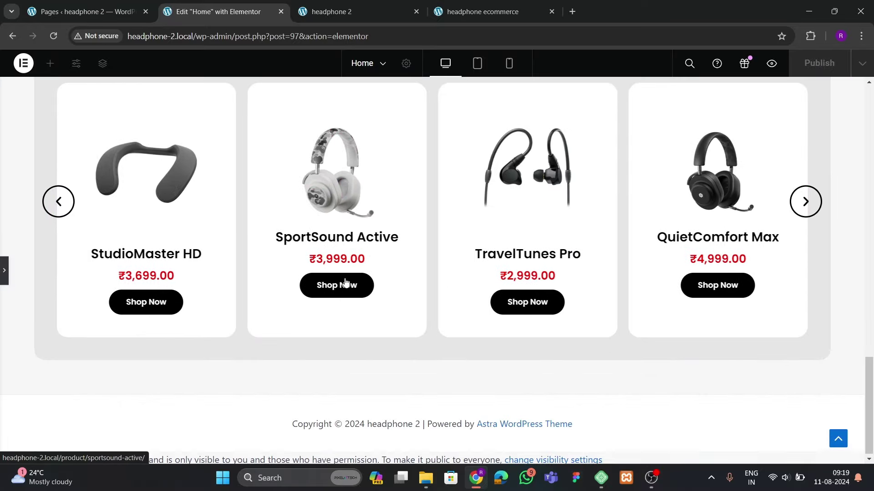
scroll(91, 273, "up", 2)
scroll(80, 278, "down", 1)
scroll(68, 277, "down", 1)
left_click(4, 271)
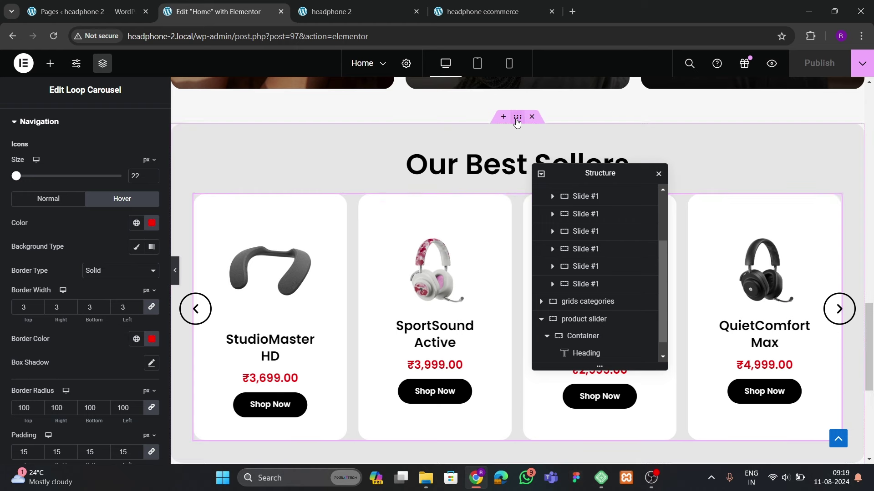
Set the product slider container's top and bottom padding to 60, then publish and view the live site
left_click(517, 117)
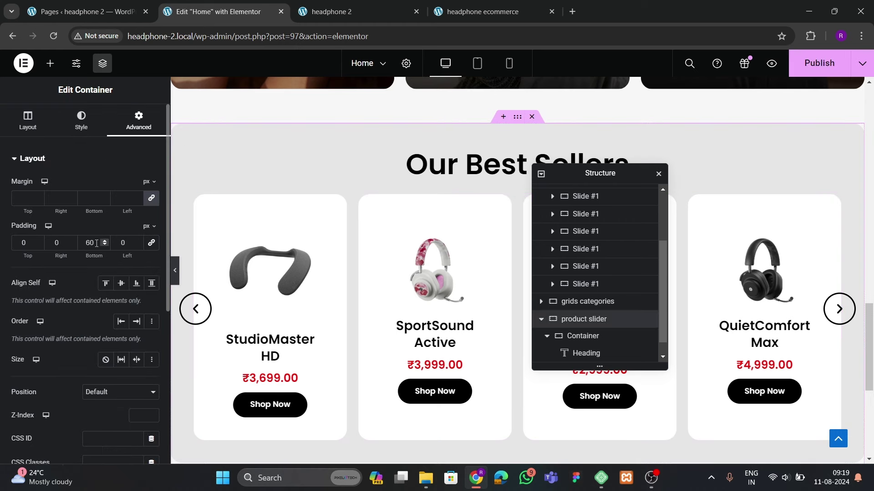
left_click(584, 336)
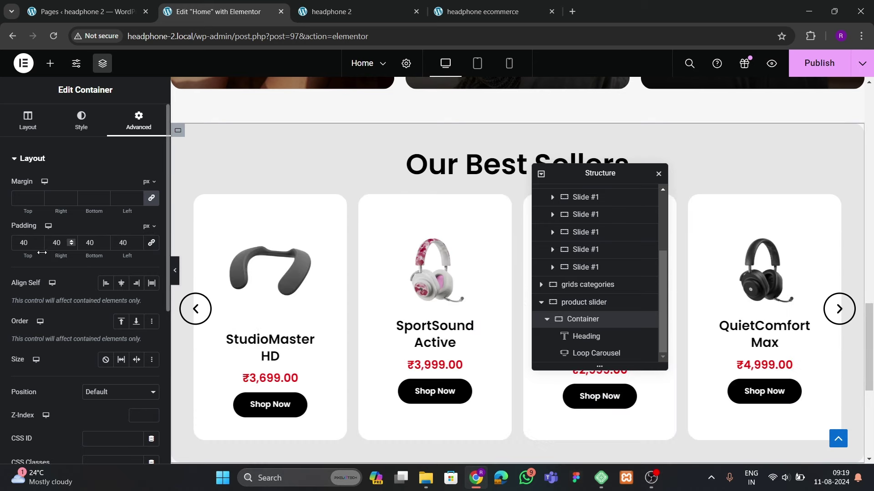
type("60")
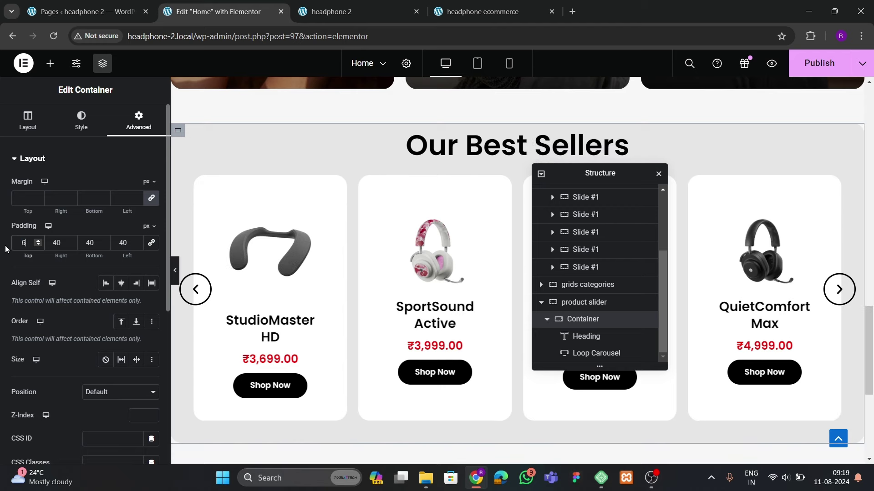
type("60")
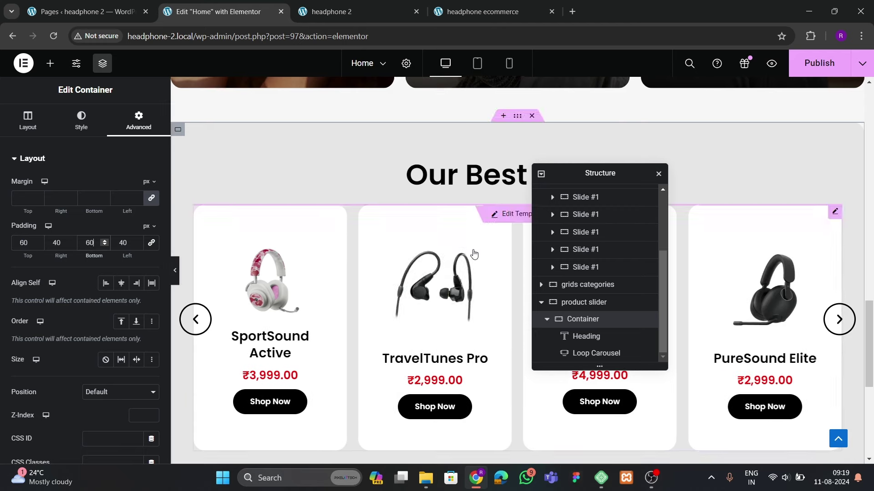
scroll(474, 253, "down", 5)
left_click(176, 273)
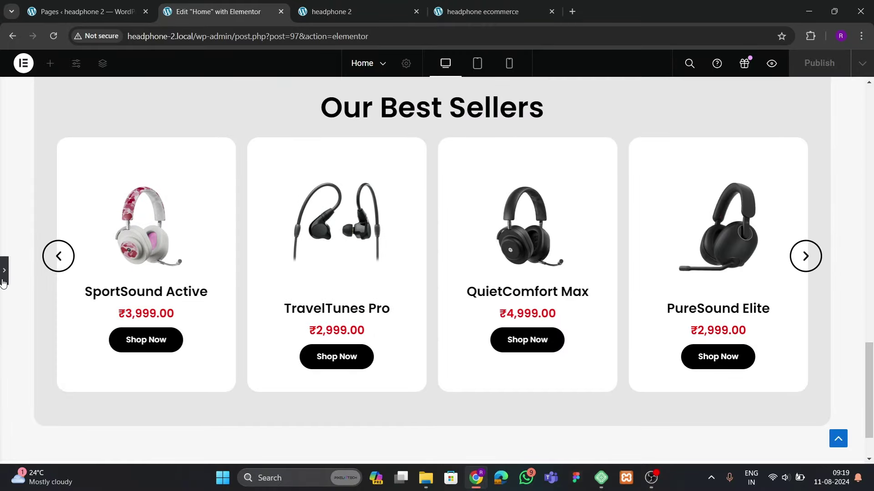
left_click(4, 272)
left_click(804, 69)
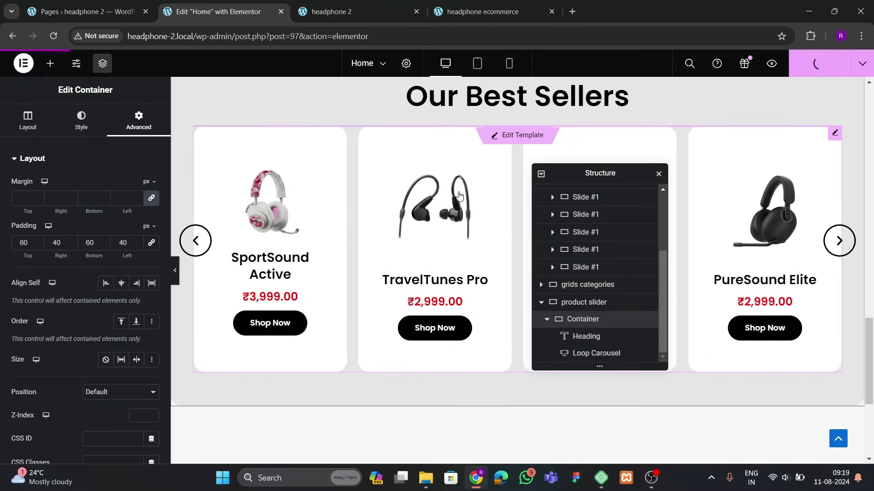
left_click(351, 12)
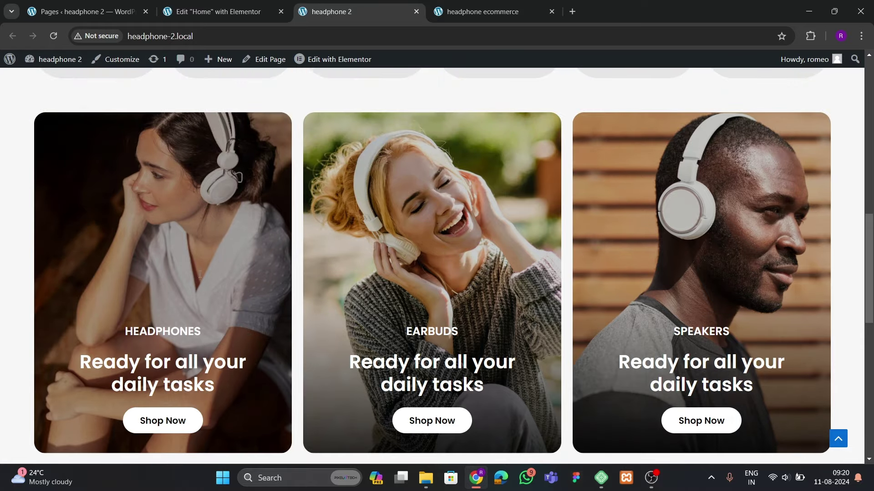
Scroll to Our Best Sellers on the live site and advance the carousel
scroll(271, 289, "down", 10)
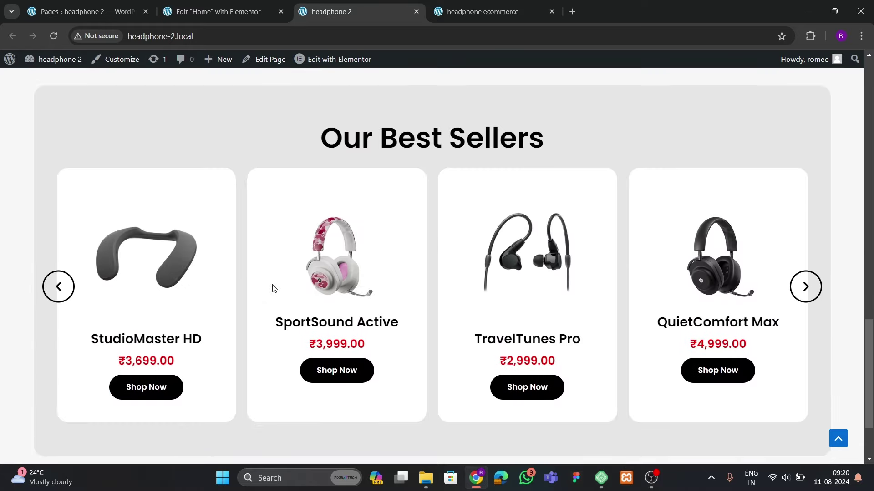
scroll(274, 288, "down", 2)
scroll(728, 295, "up", 2)
left_click(804, 301)
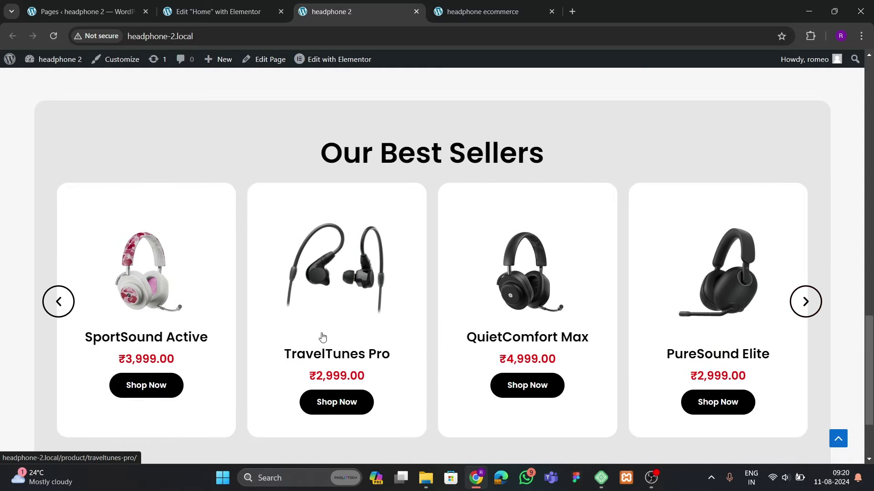
Open the product loop template with Elementor in a new tab
mouse_move(318, 74)
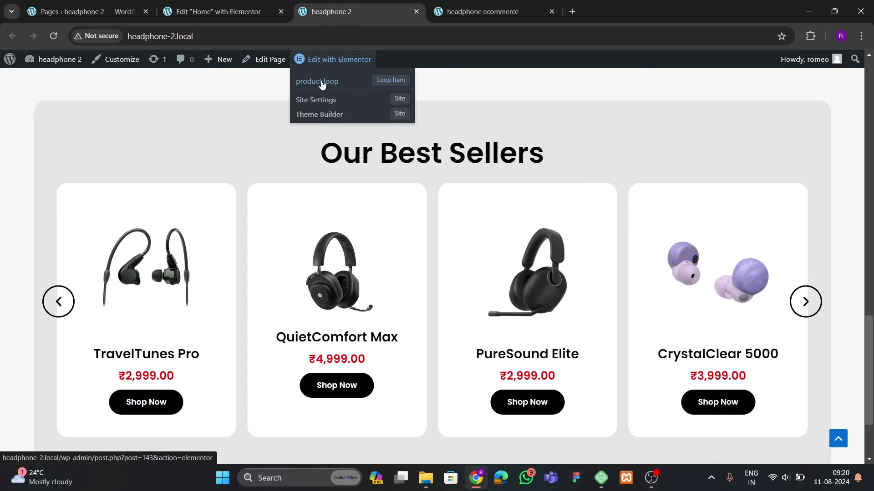
right_click(321, 85)
left_click(339, 88)
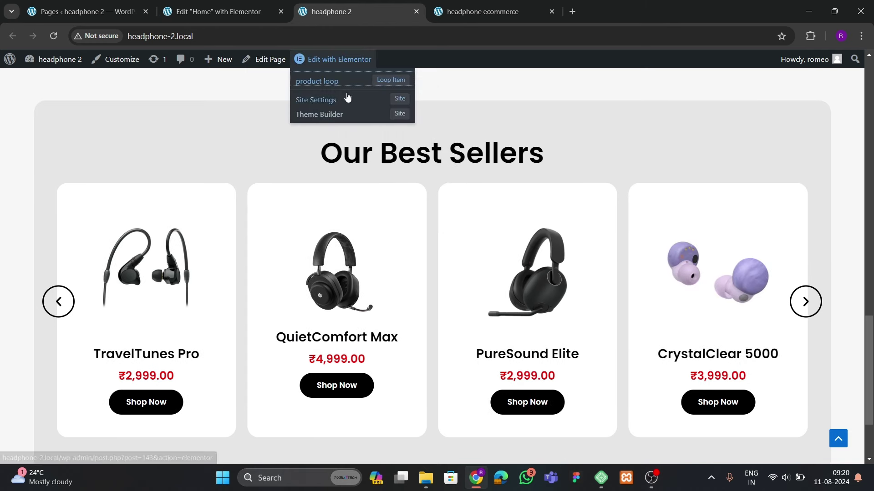
left_click(463, 19)
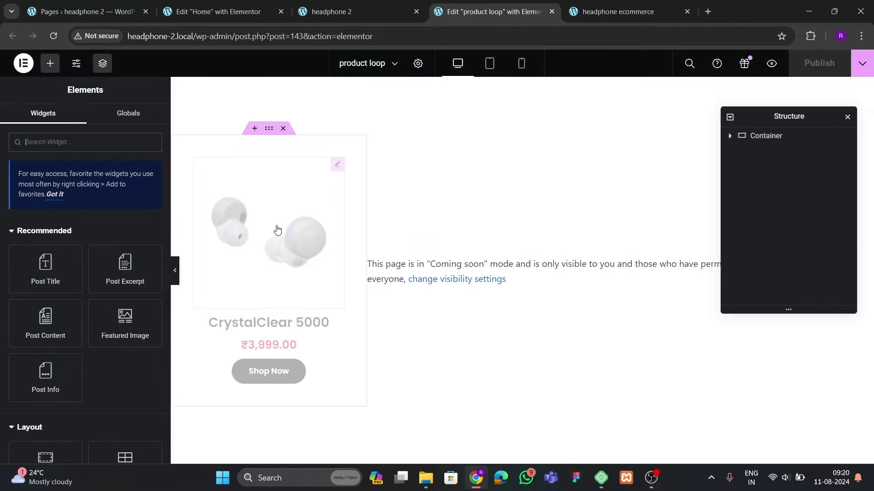
Give the loop item's image a custom 400 × 400 resolution and publish the template
left_click(255, 256)
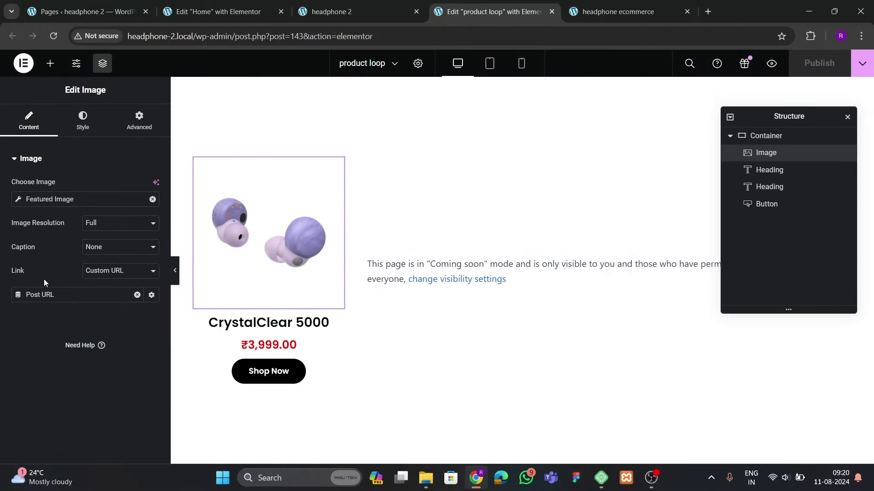
left_click(118, 223)
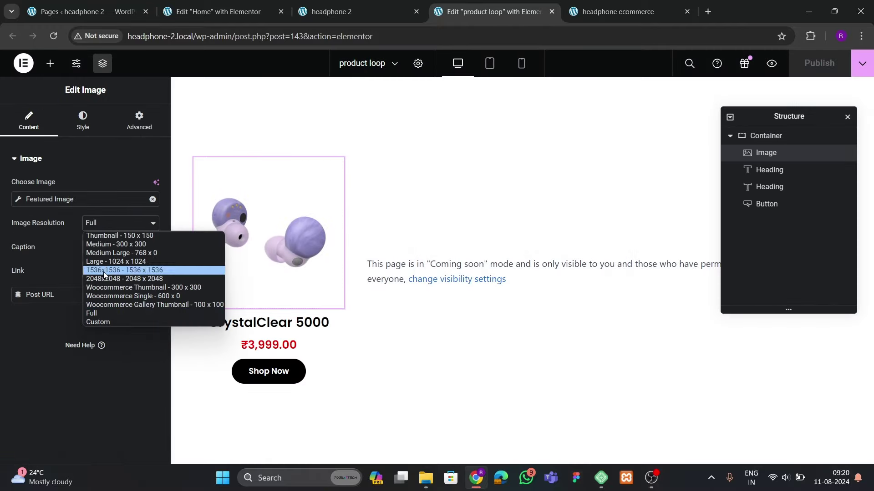
left_click(107, 327)
left_click(28, 282)
type("400")
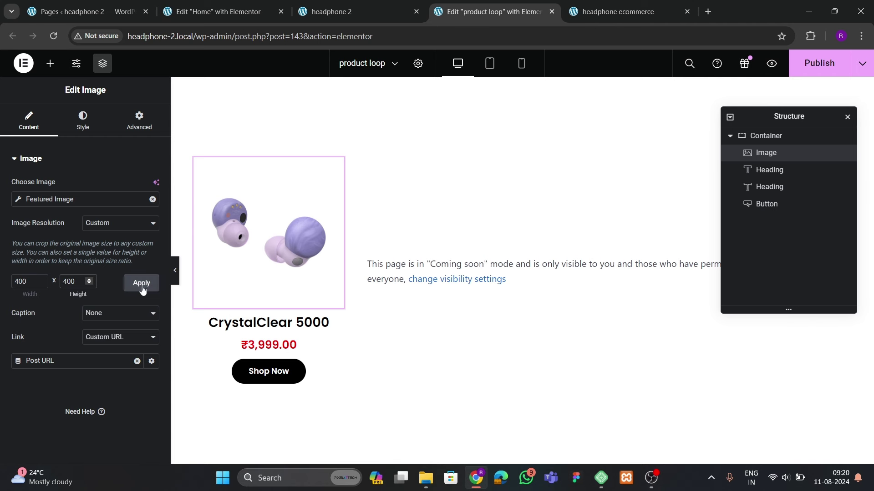
left_click(141, 283)
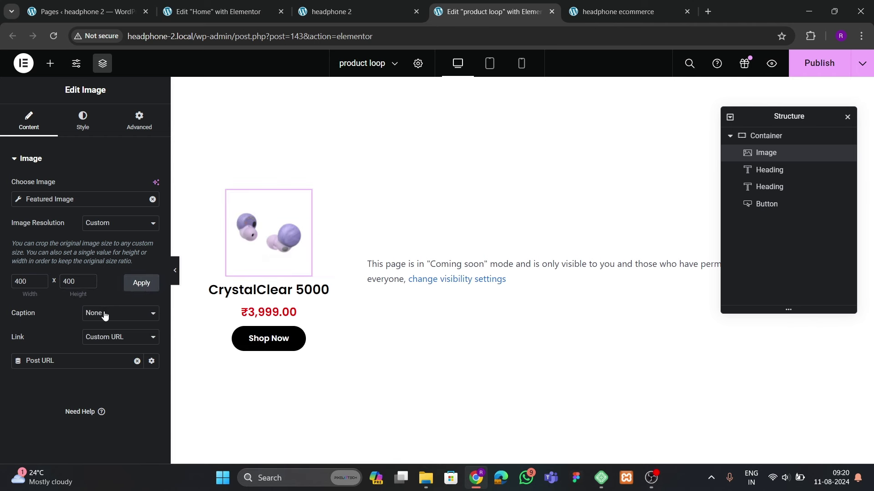
left_click(800, 69)
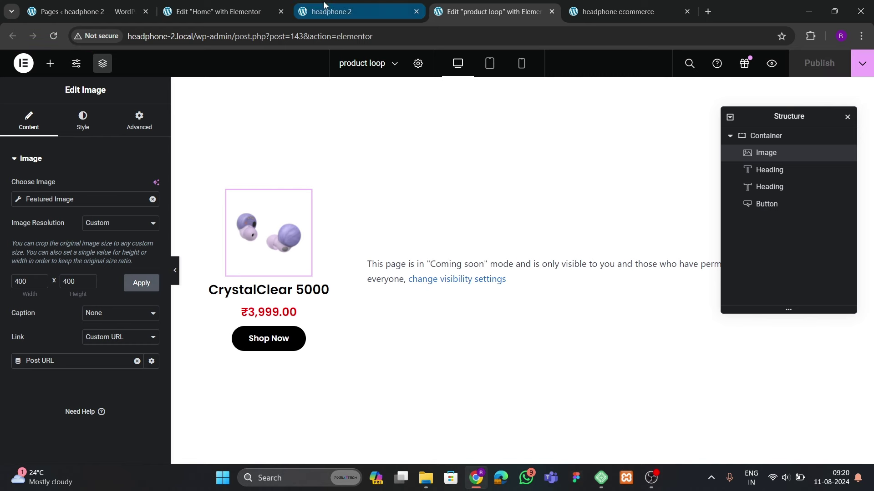
left_click(346, 11)
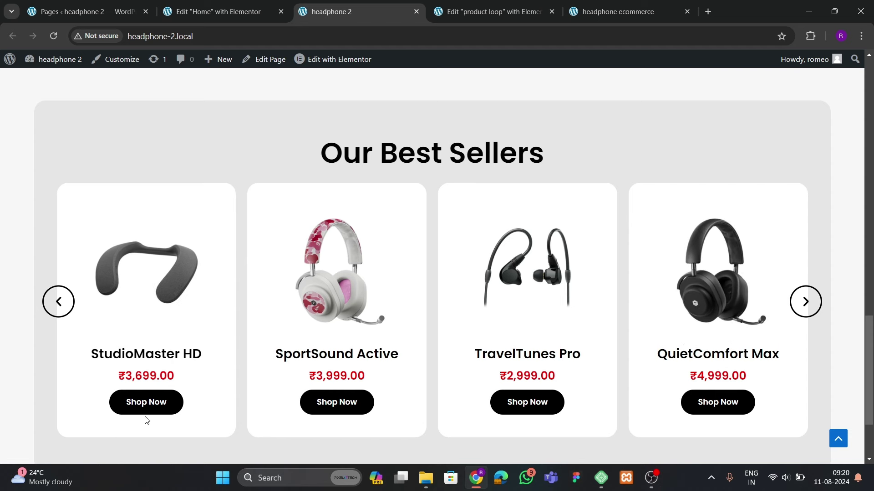
Advance the live Best Sellers carousel through several products
left_click(803, 303)
left_click(803, 304)
left_click(803, 304)
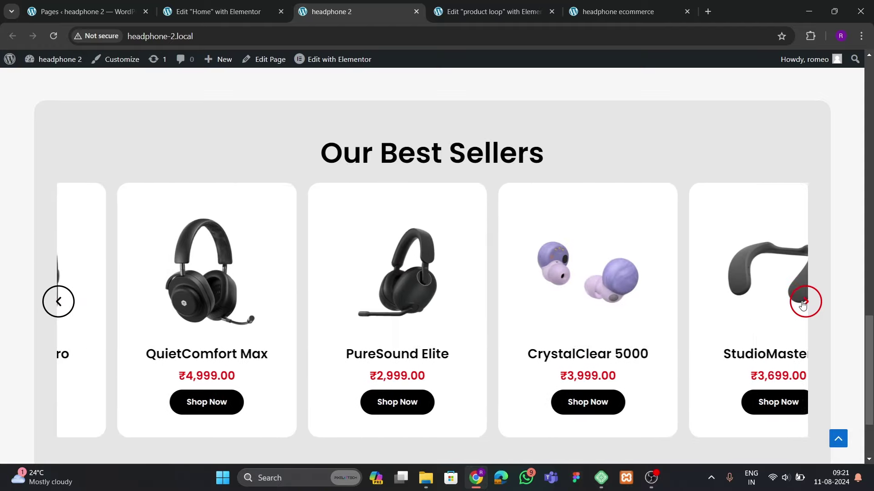
left_click(803, 304)
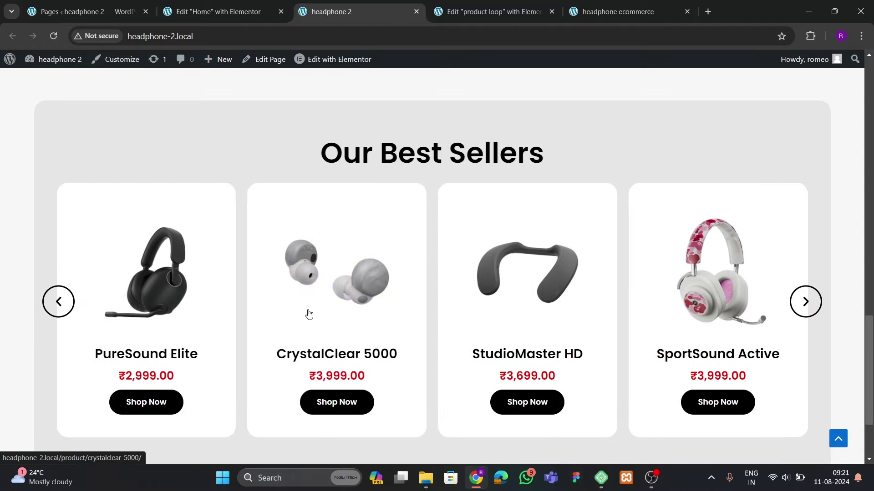
scroll(308, 309, "up", 1)
scroll(309, 310, "down", 2)
Check the StudioMaster HD and CrystalClear 5000 product pages, then close them and the product loop tab
left_click(340, 223)
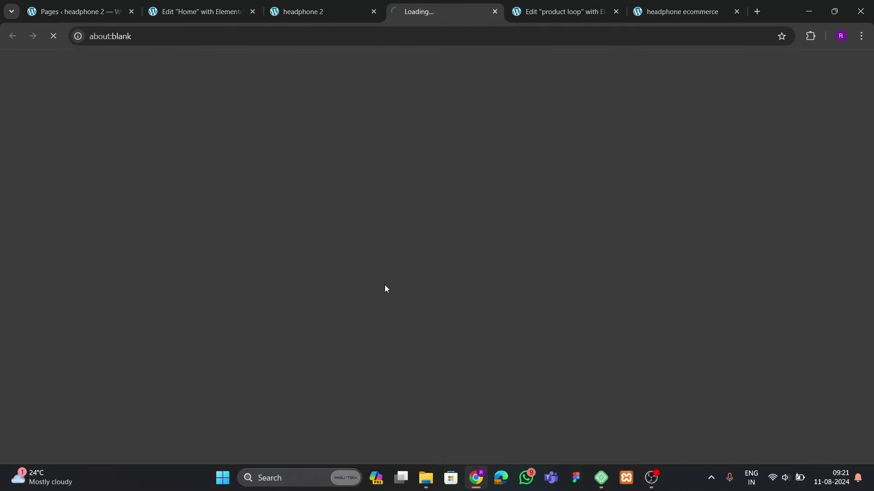
left_click(339, 12)
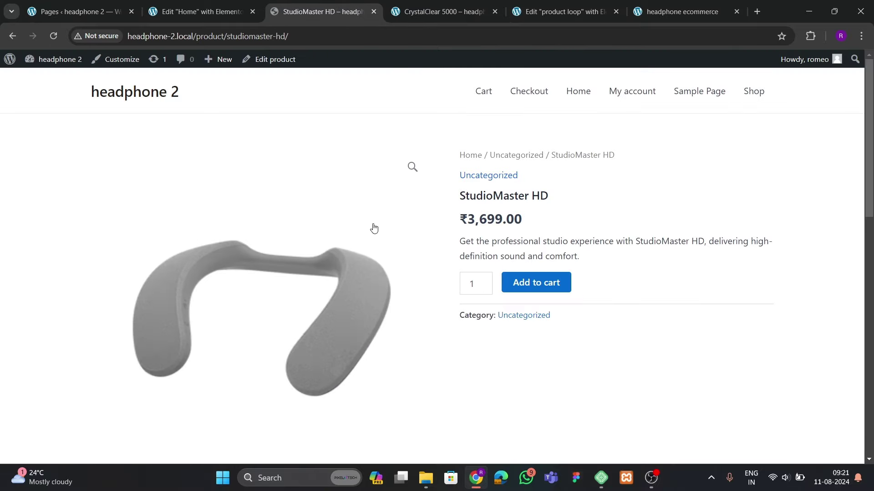
left_click(412, 12)
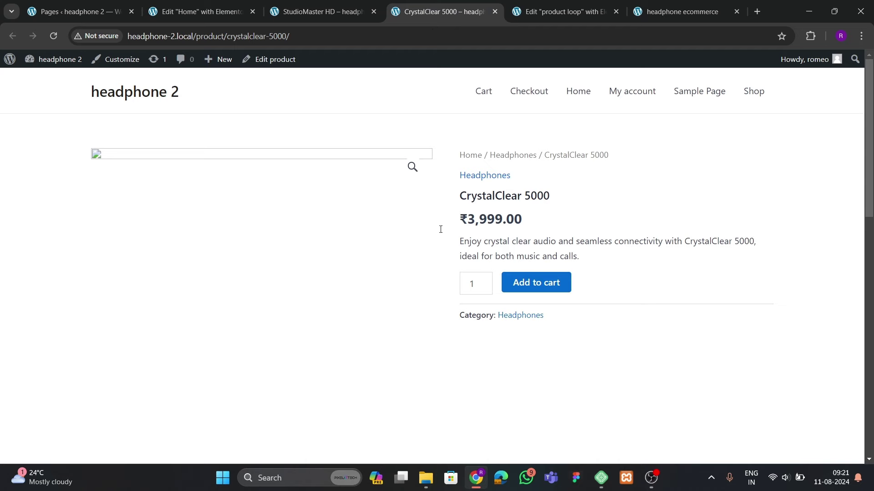
scroll(439, 248, "down", 5)
scroll(436, 268, "up", 5)
left_click(372, 11)
left_click(372, 12)
left_click(228, 16)
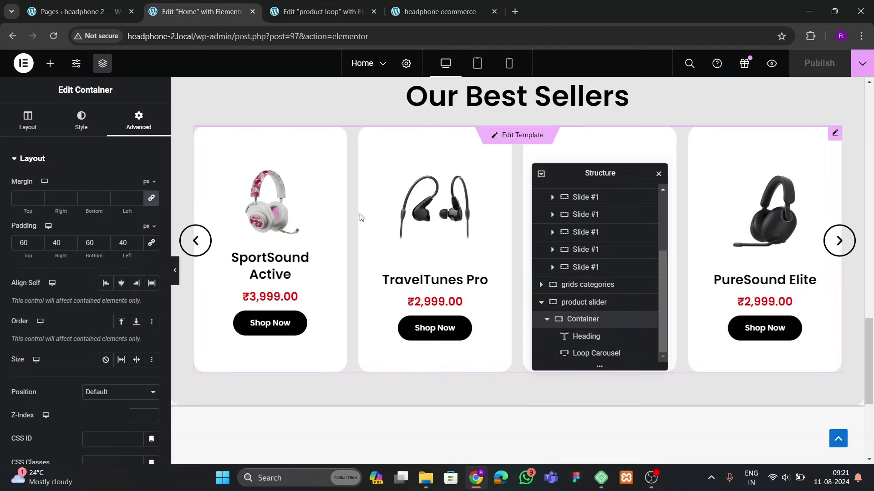
left_click(336, 11)
left_click(373, 11)
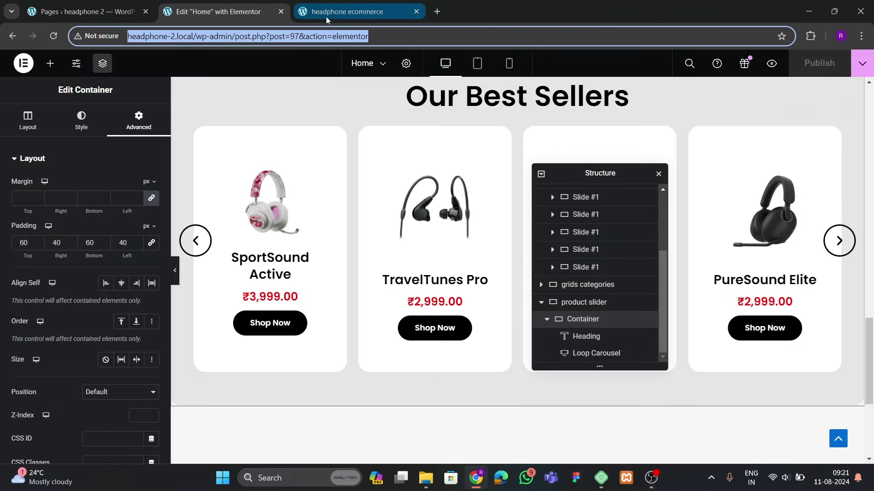
Compare with the reference headphone ecommerce site, ending back in the Home editor
left_click(335, 11)
scroll(357, 289, "down", 5)
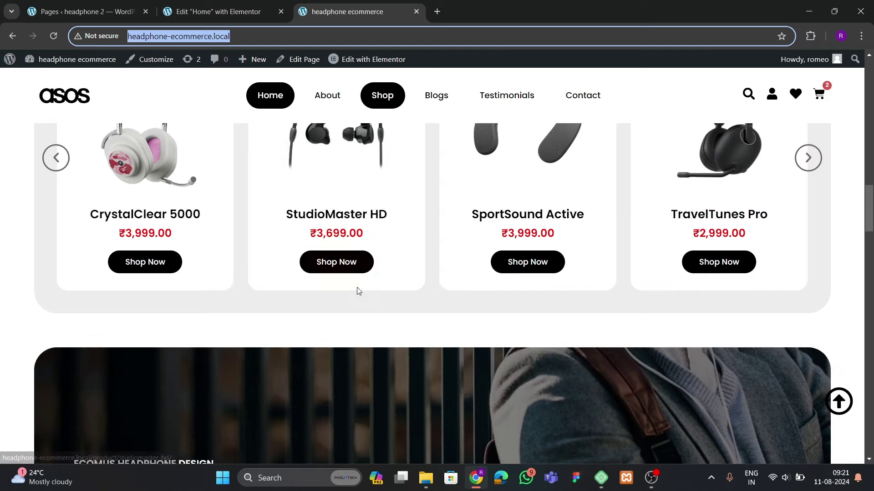
left_click(218, 11)
scroll(455, 227, "up", 4)
left_click(482, 11)
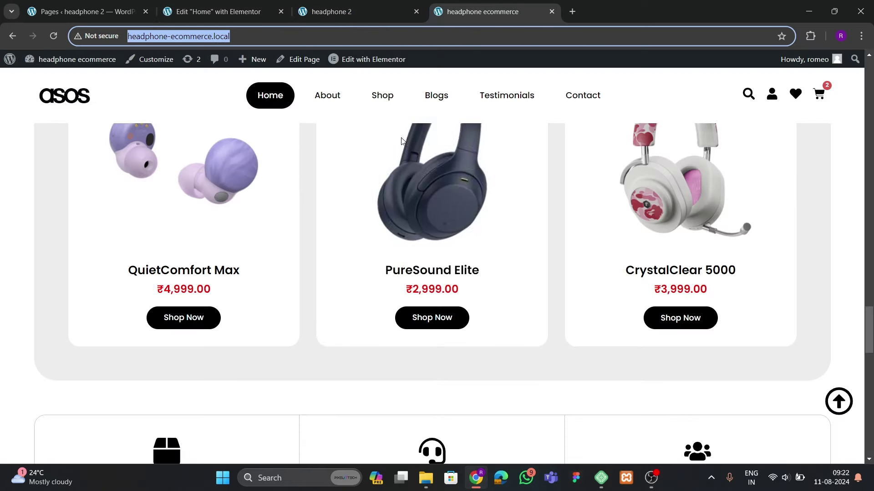
scroll(350, 265, "up", 4)
scroll(348, 265, "up", 8)
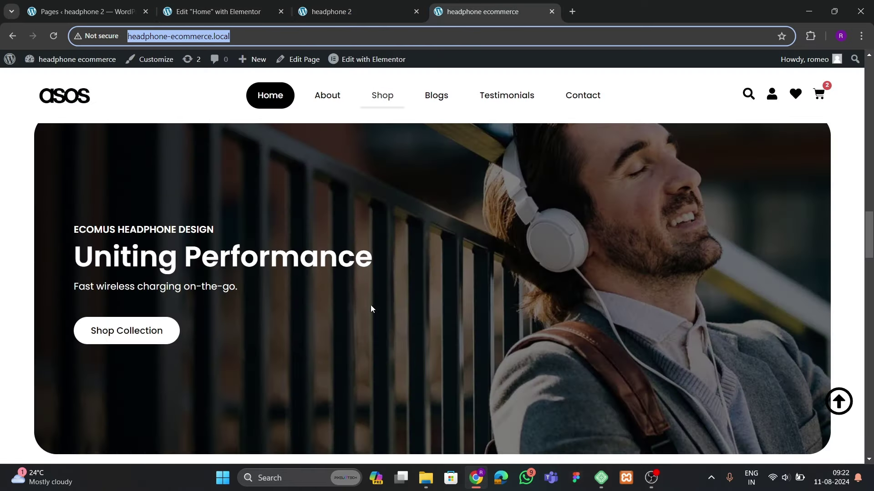
left_click(219, 12)
scroll(425, 287, "down", 5)
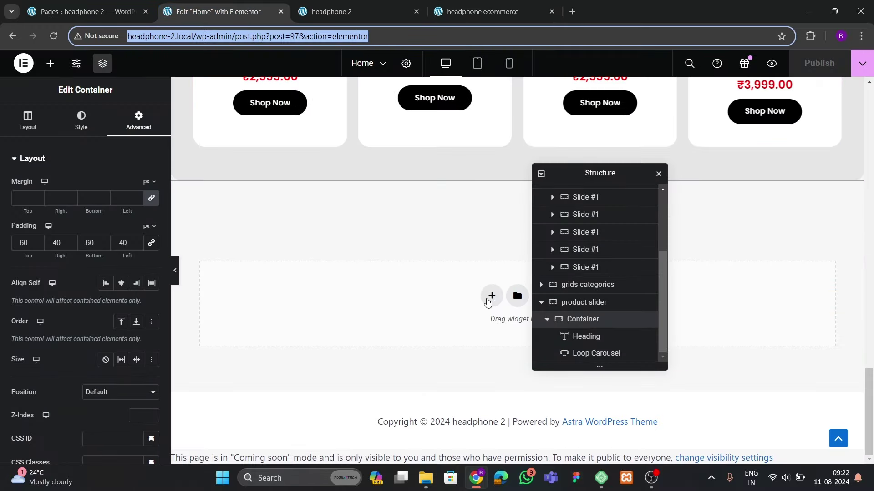
Add a single-column flexbox container below the Best Sellers carousel
left_click(489, 296)
left_click(468, 325)
left_click(382, 324)
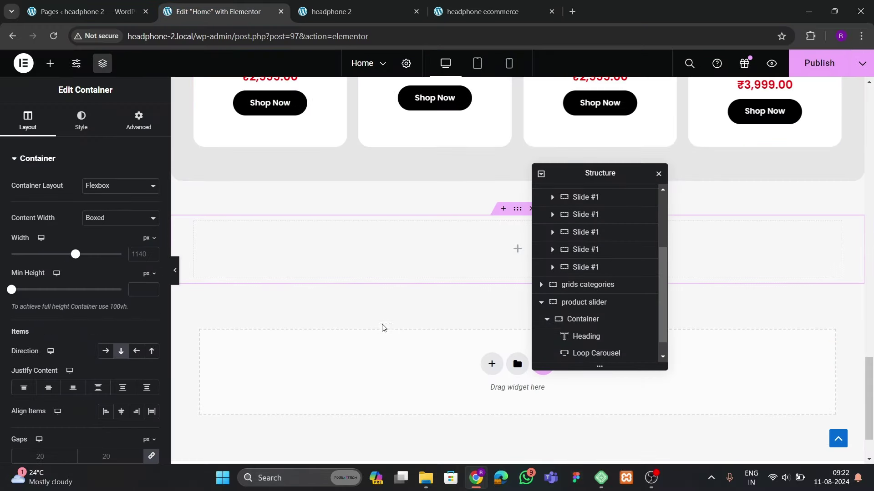
left_click_drag(590, 180, 710, 194)
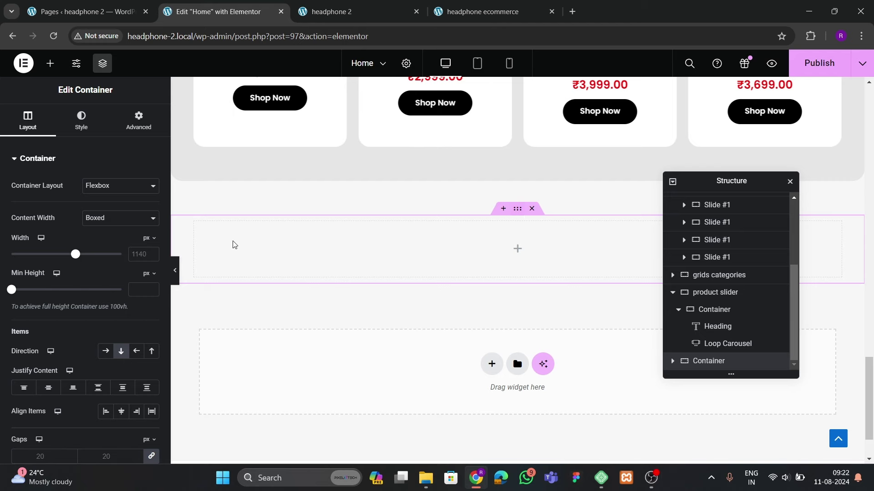
key("ctrl+4")
scroll(410, 293, "up", 4)
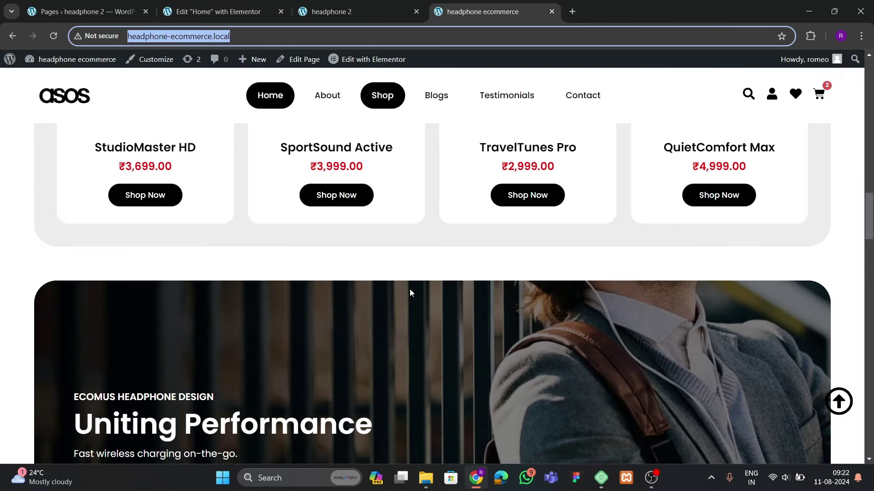
scroll(410, 292, "down", 3)
key("ctrl+2")
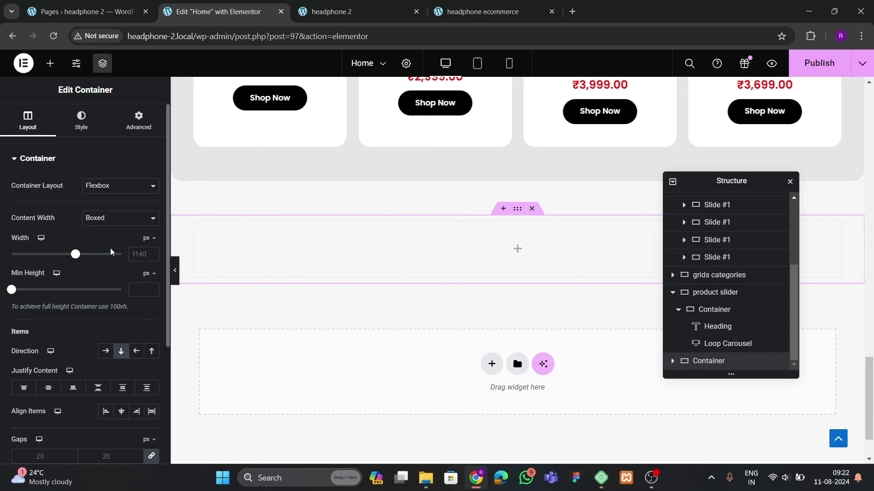
Set the new container's padding to 0, checking the reference site's hero banner
left_click(134, 255)
type("1400")
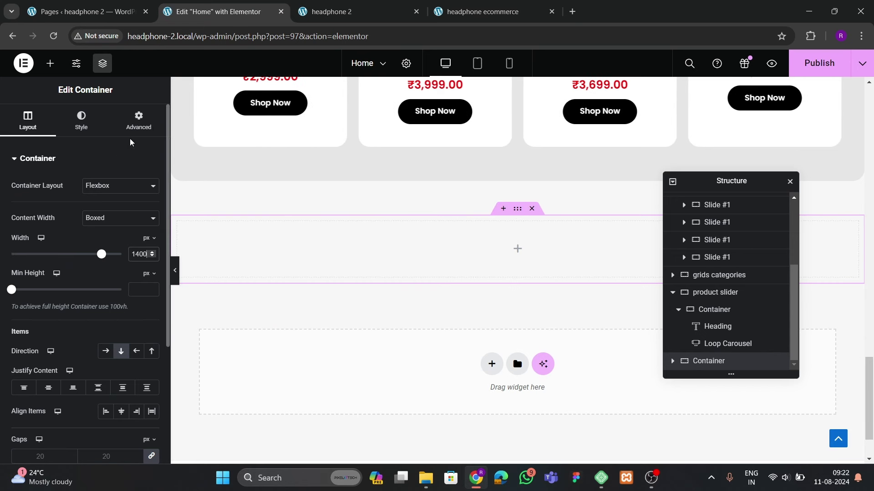
left_click(136, 122)
left_click(152, 243)
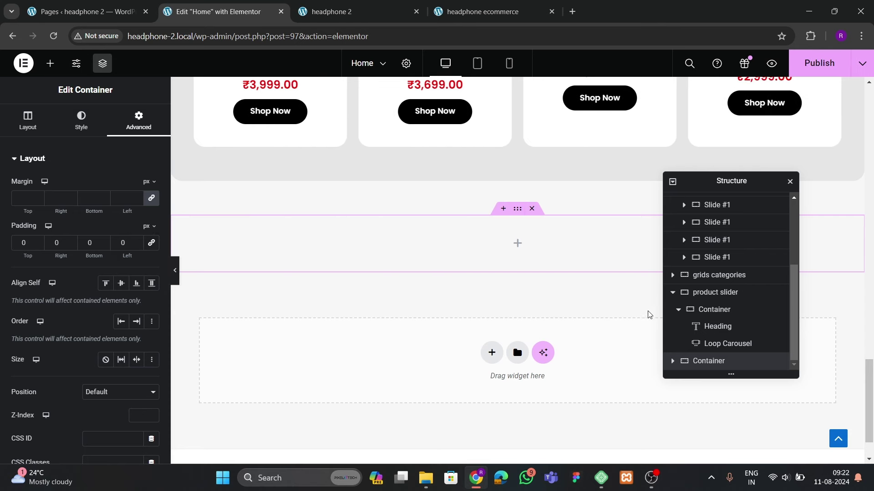
left_click(468, 11)
scroll(430, 283, "down", 3)
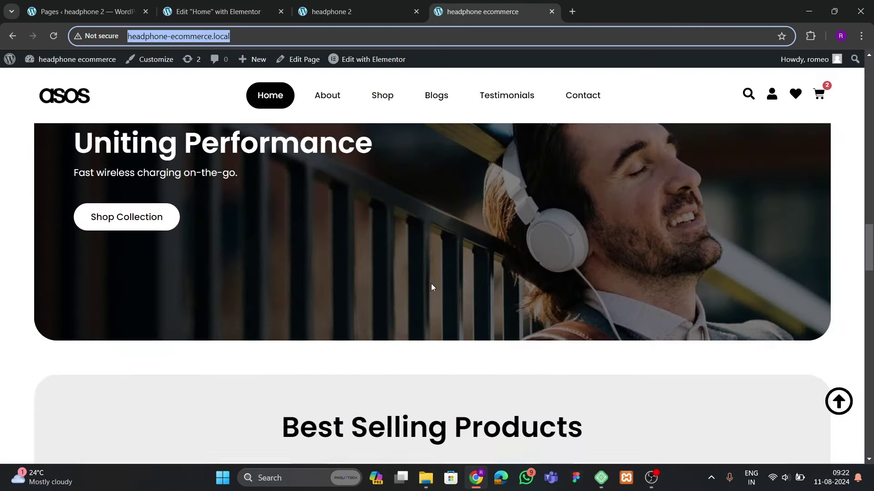
scroll(432, 287, "up", 1)
scroll(432, 287, "up", 4)
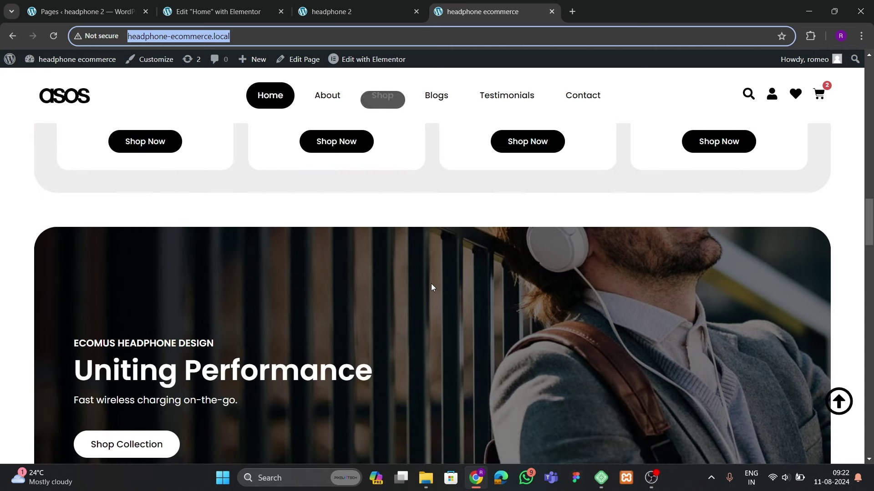
key("ctrl+shift+Tab")
key("ctrl+shift+Tab")
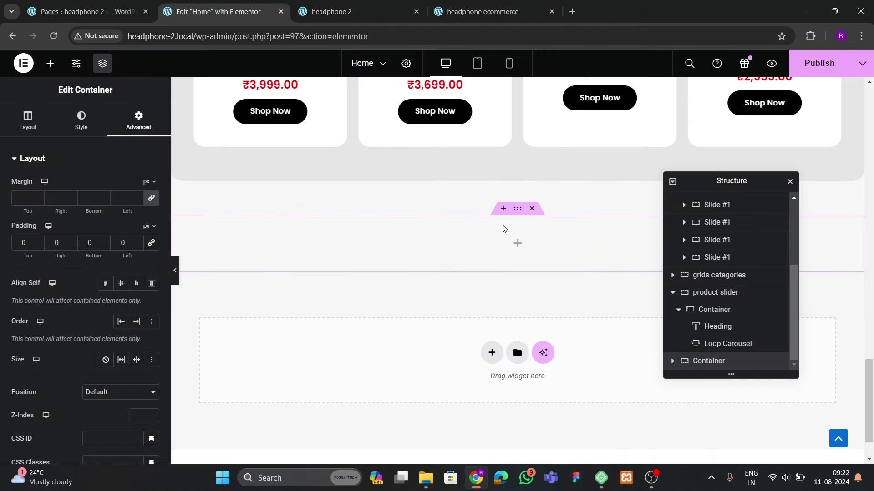
Drop a nested container into the empty section and rename the outer one 'sticky image box'
left_click(50, 65)
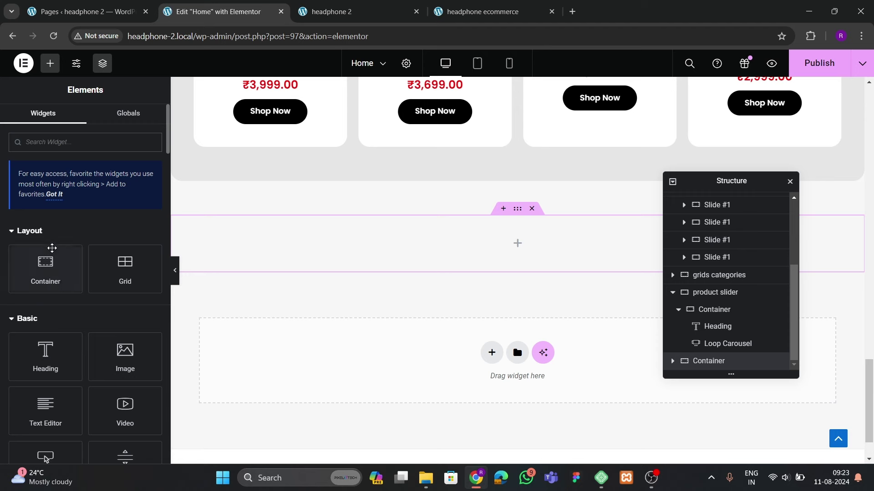
left_click_drag(52, 248, 444, 267)
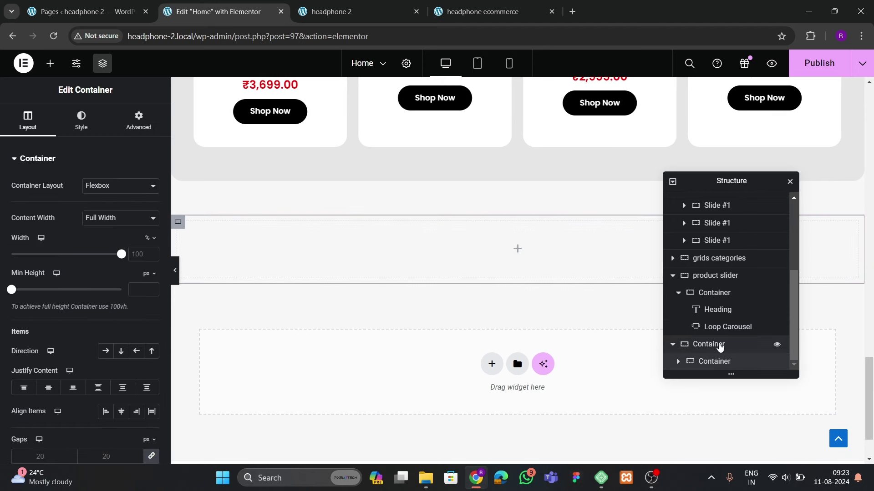
double_click(719, 347)
type("sticky")
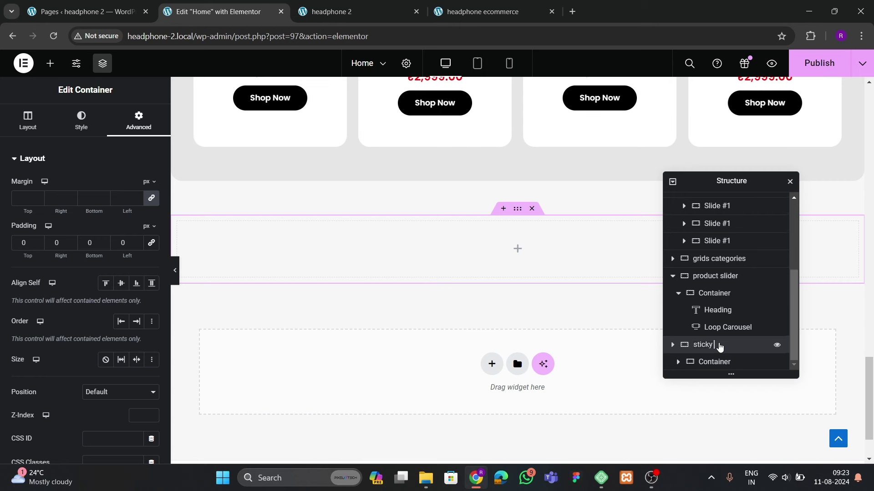
key("Return")
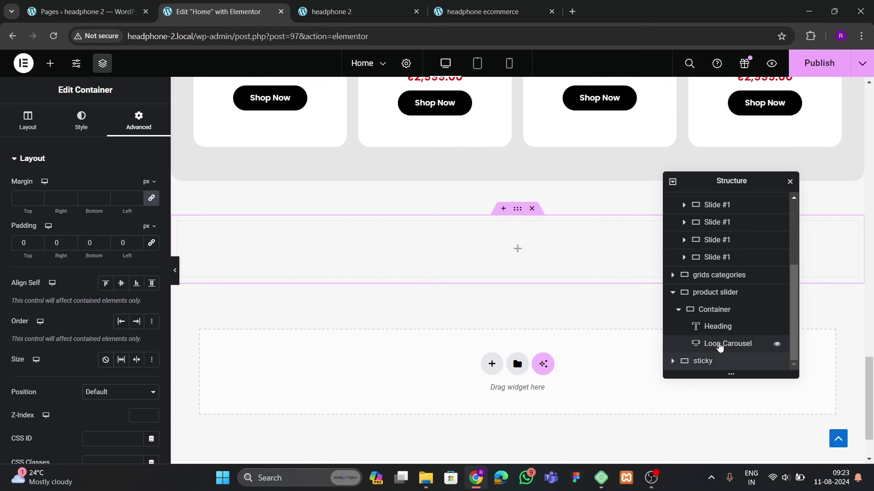
type("mage se")
key("Return")
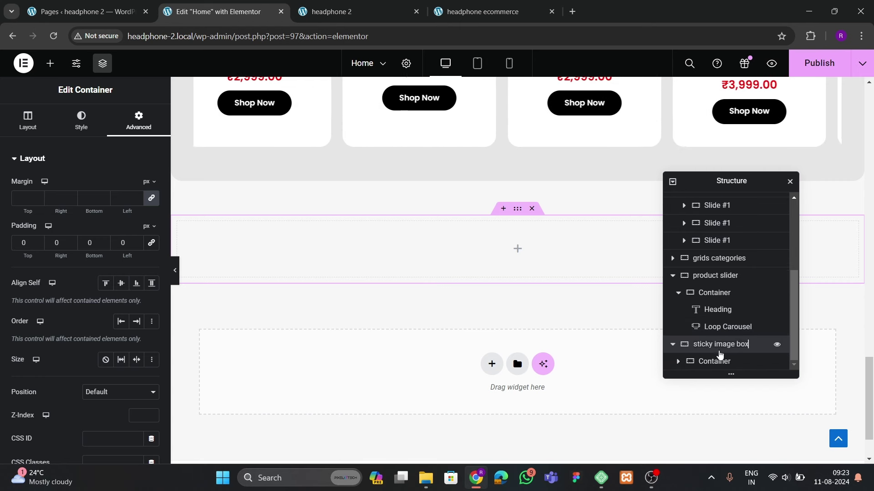
left_click(718, 361)
left_click(139, 120)
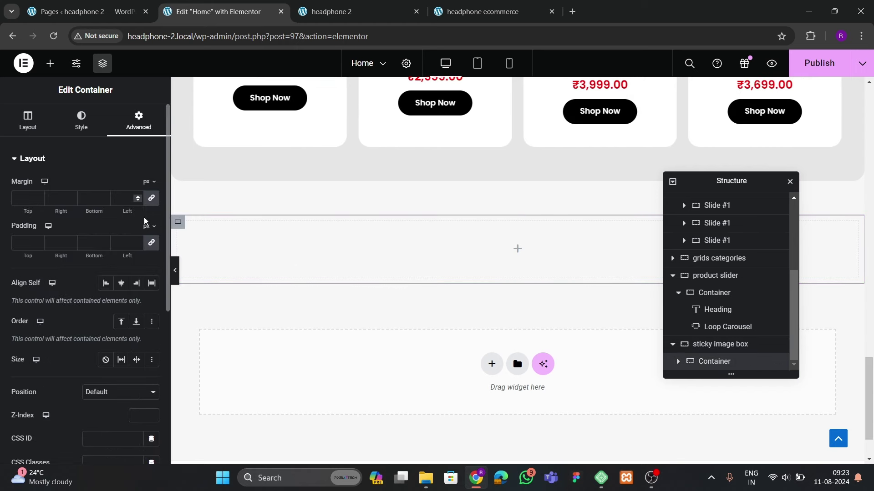
Set the man-in-headphones photo as the inner container's classic background image
left_click(81, 120)
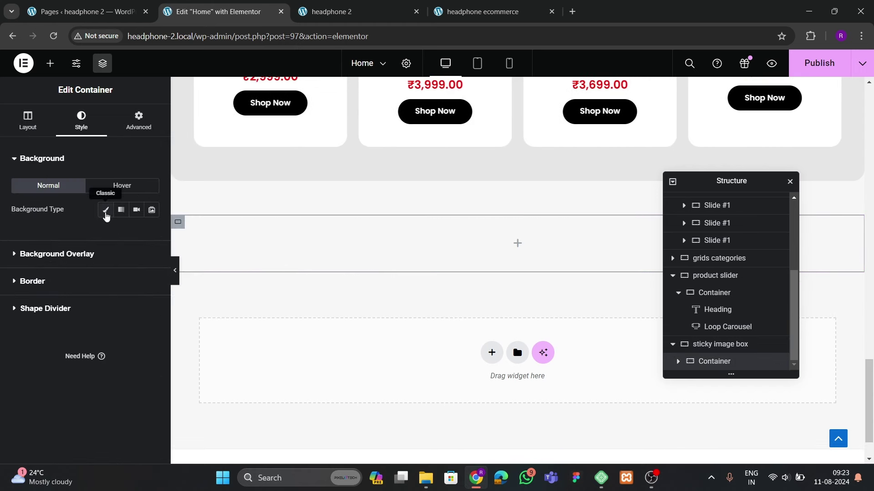
left_click(104, 207)
left_click(135, 278)
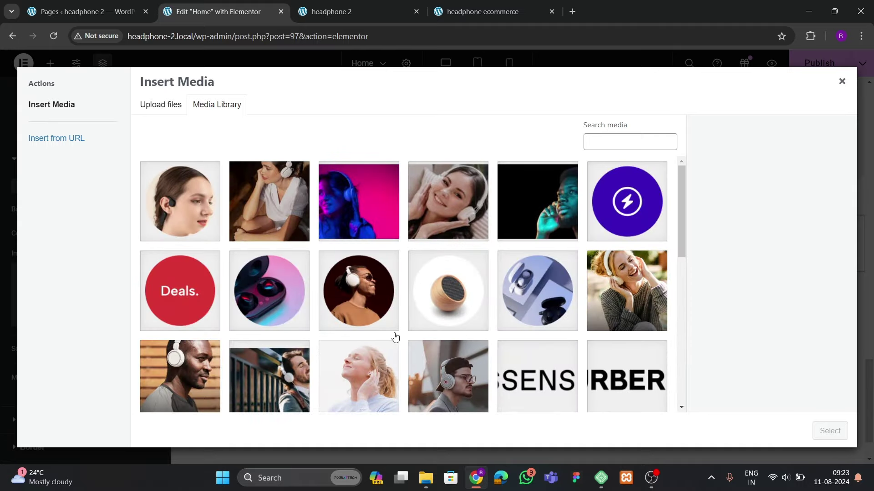
left_click(307, 382)
left_click(814, 431)
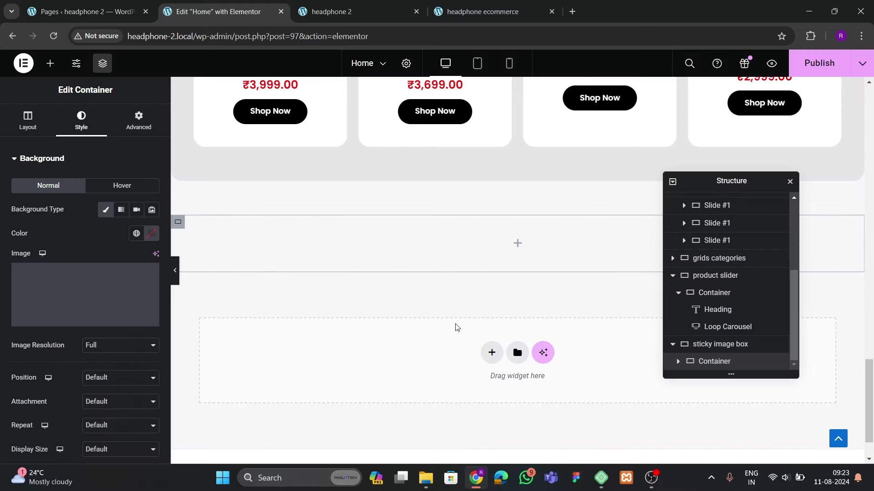
Use full resolution, Center Center position and Cover size for the background image
scroll(114, 308, "down", 3)
left_click(111, 255)
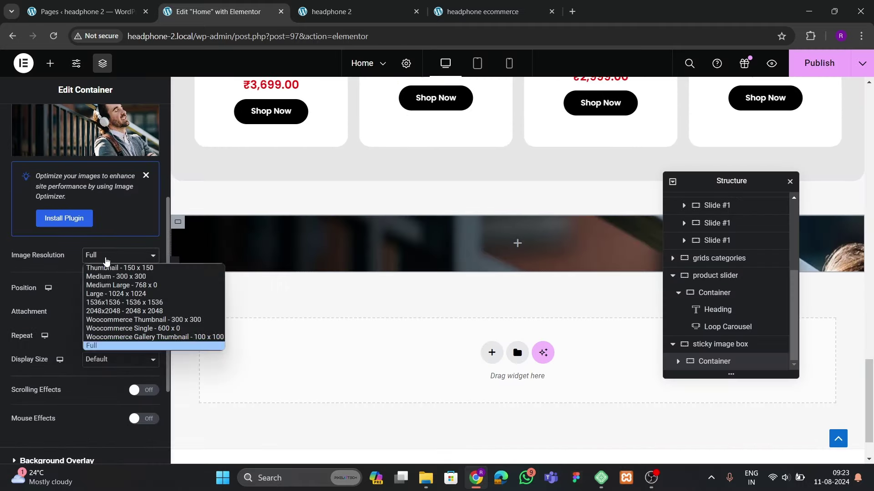
left_click(79, 313)
left_click(104, 288)
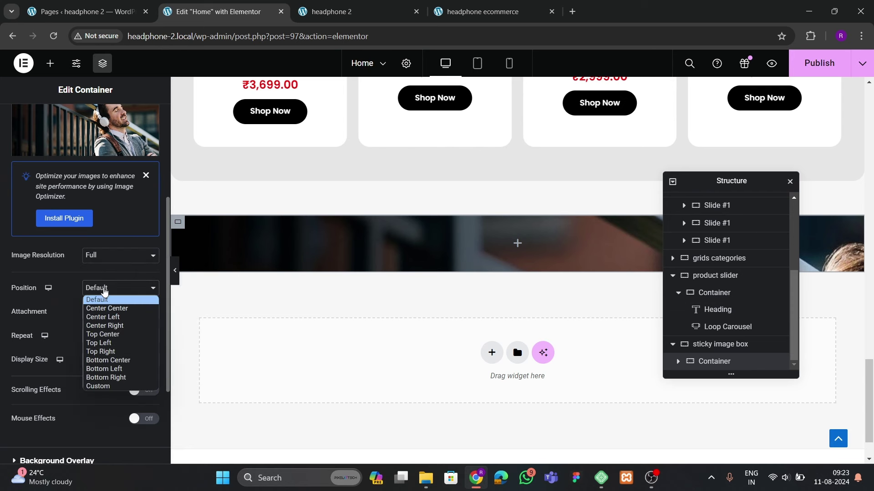
left_click(102, 307)
left_click(104, 359)
left_click(98, 390)
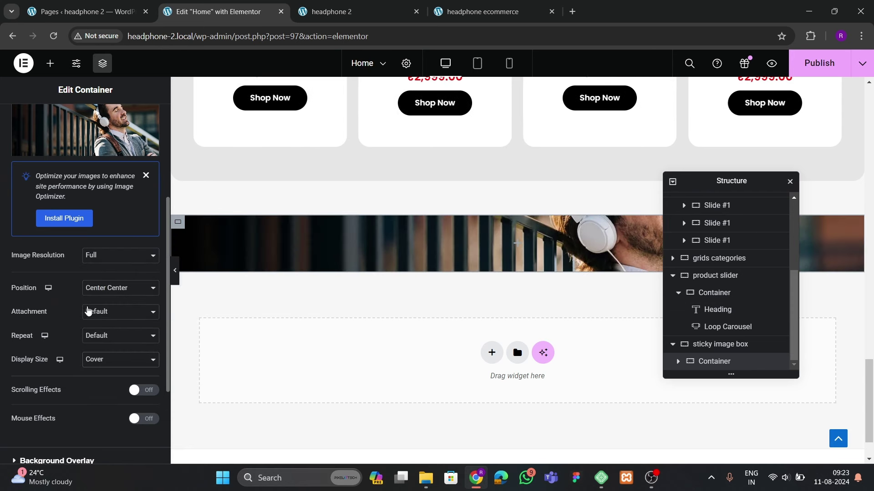
scroll(88, 310, "up", 5)
left_click(27, 120)
Set the headphone banner container's minimum height to 500 px
scroll(114, 283, "down", 1)
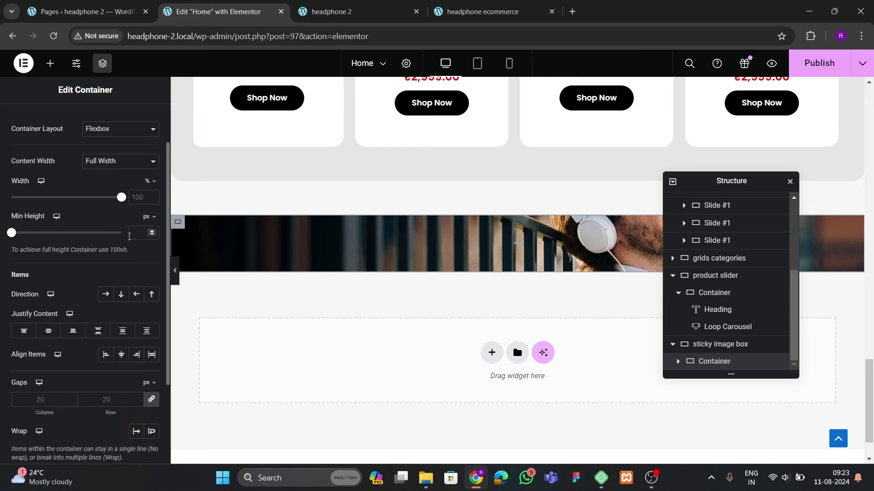
left_click(140, 236)
type("500")
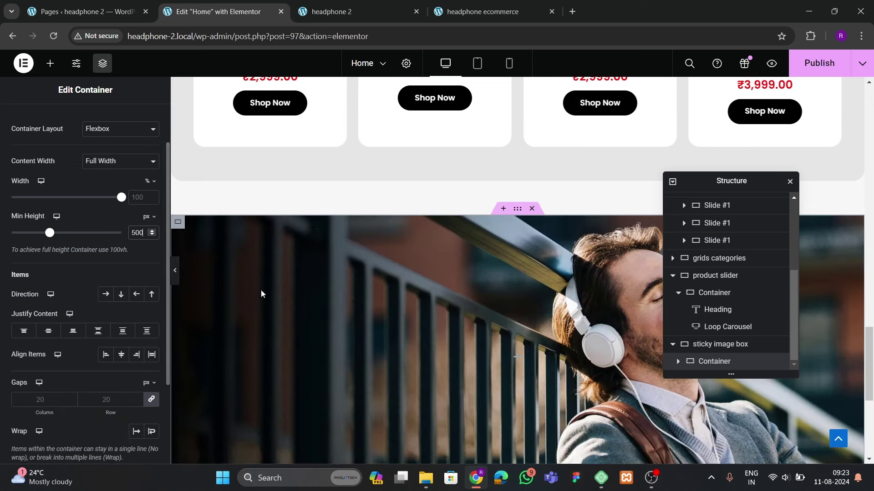
scroll(83, 169, "up", 1)
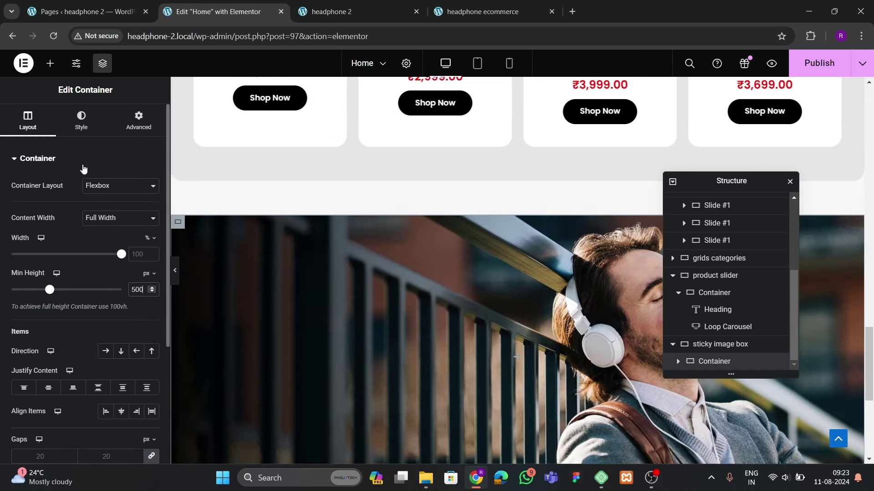
Give the banner container a linked 50 px border radius for rounded corners
left_click(81, 120)
left_click(32, 356)
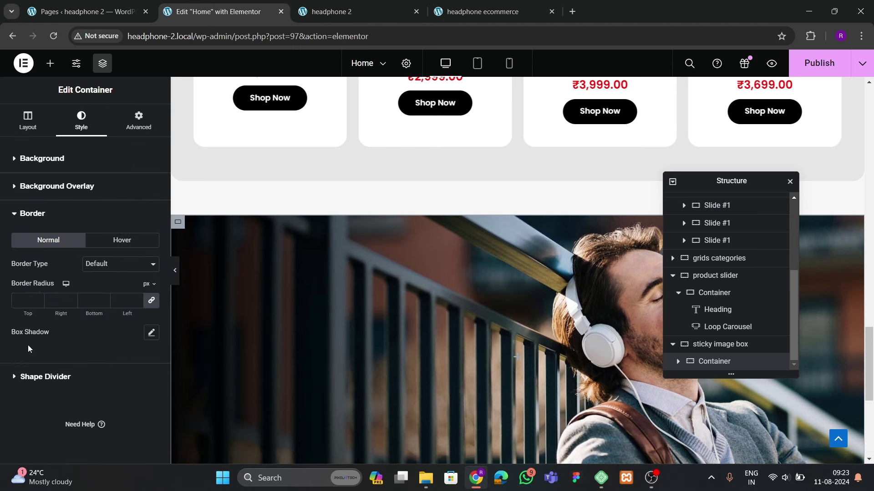
left_click(20, 298)
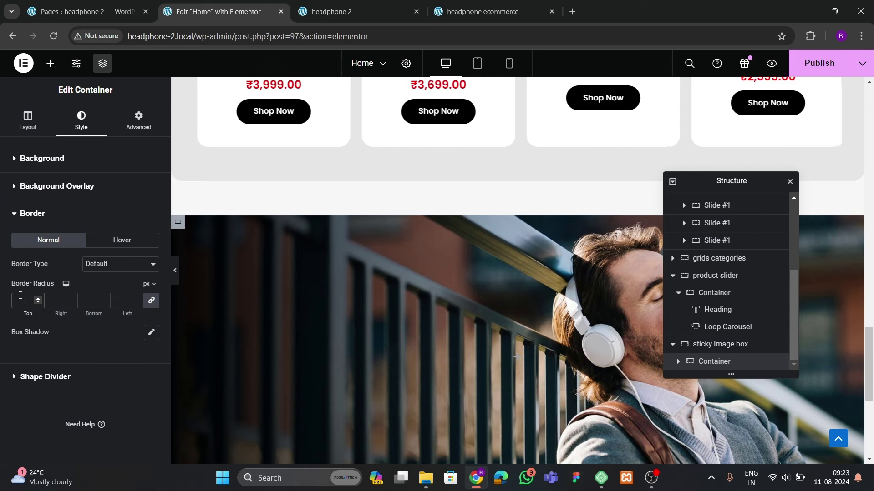
type("50")
scroll(357, 244, "down", 2)
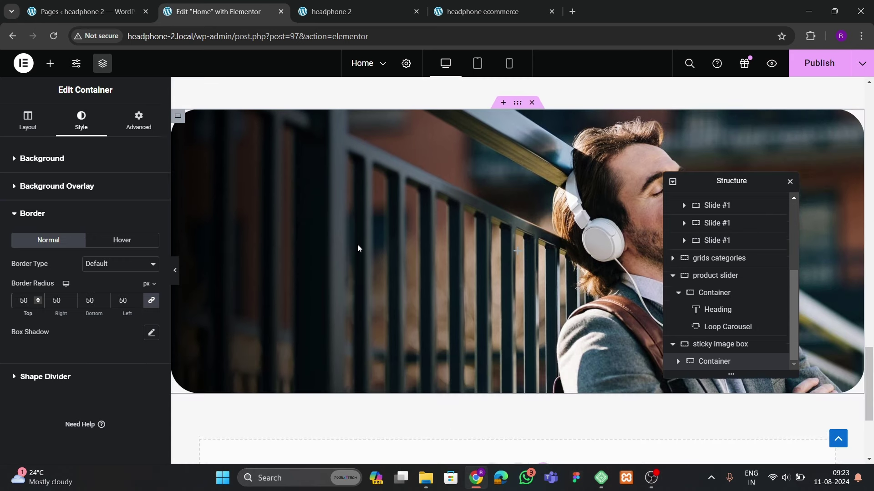
Adjust the banner's minimum height to 550 px, then view the live headphone 2 site
left_click(31, 128)
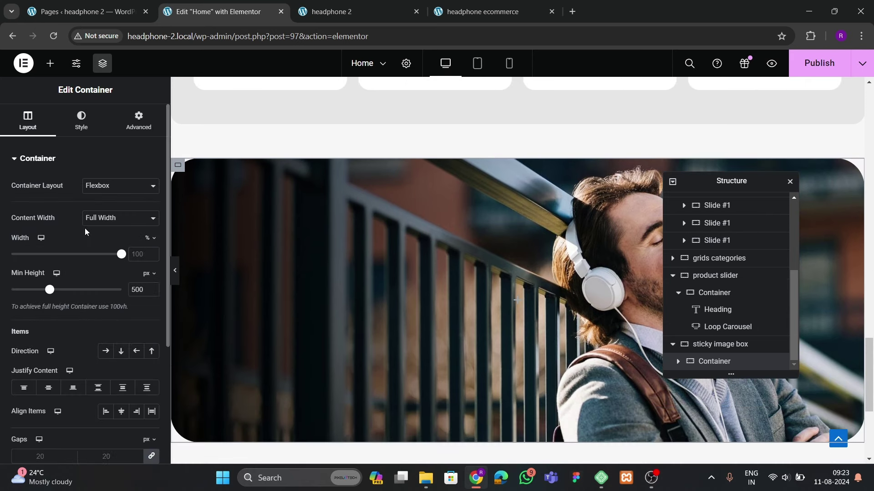
left_click(134, 290)
key("BackSpace")
type("6")
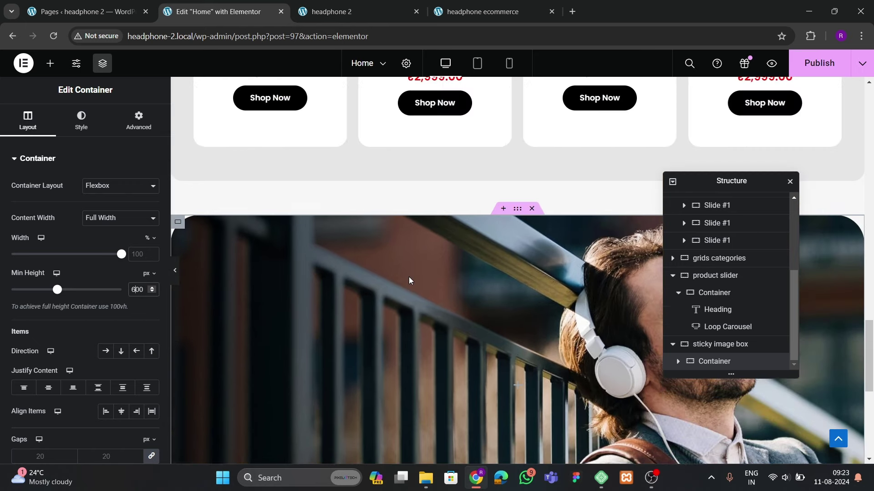
scroll(408, 277, "down", 4)
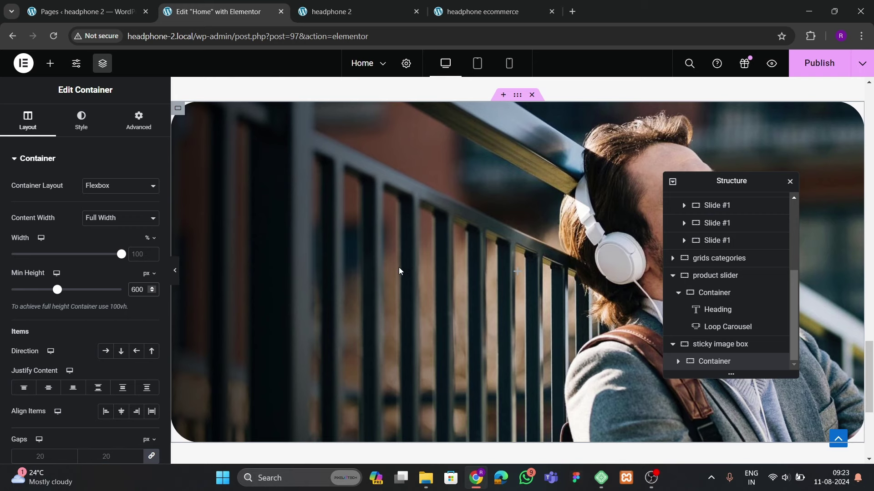
key("BackSpace")
type("5")
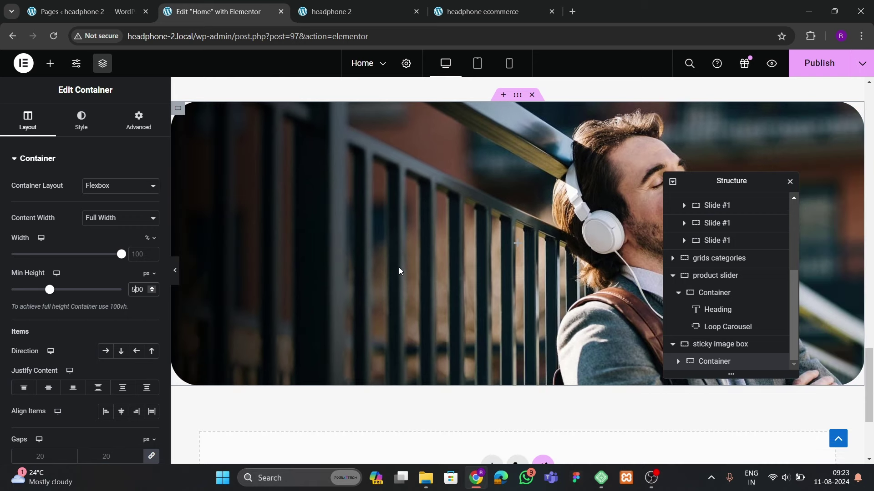
key("BackSpace")
type("5")
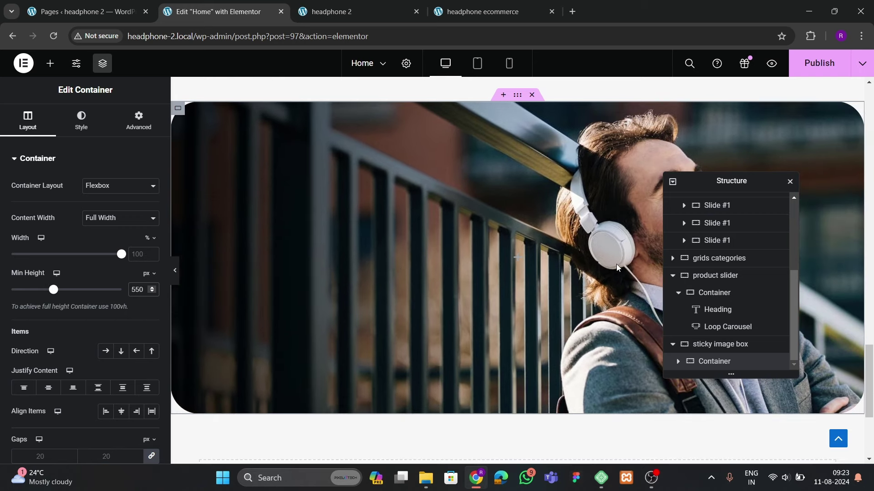
left_click(347, 12)
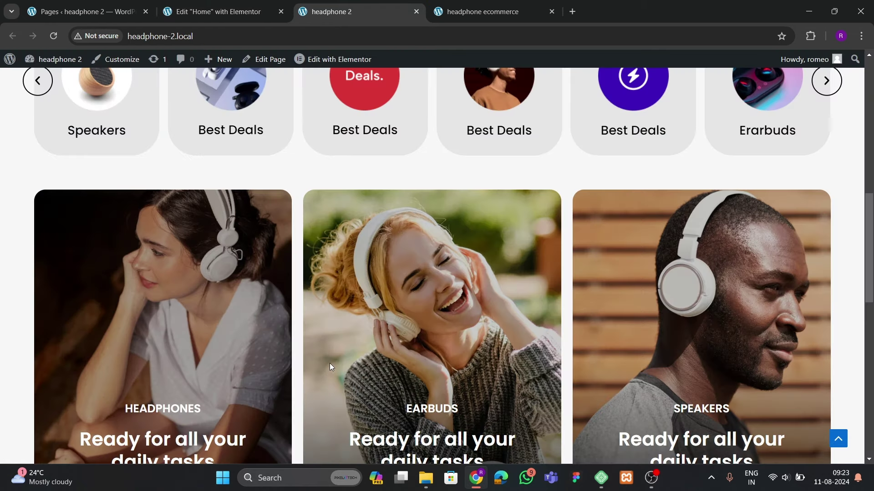
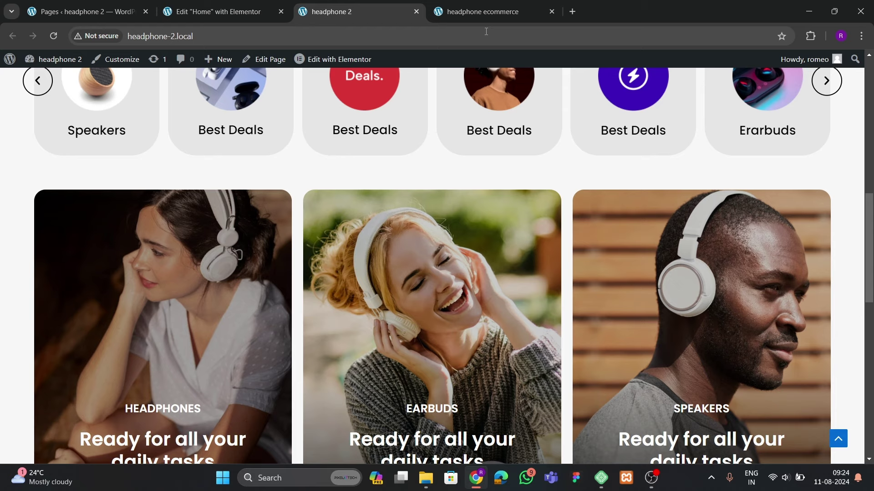
Compare the headphone banner on the reference ecommerce site, then return to the Home page editor
scroll(373, 261, "down", 12)
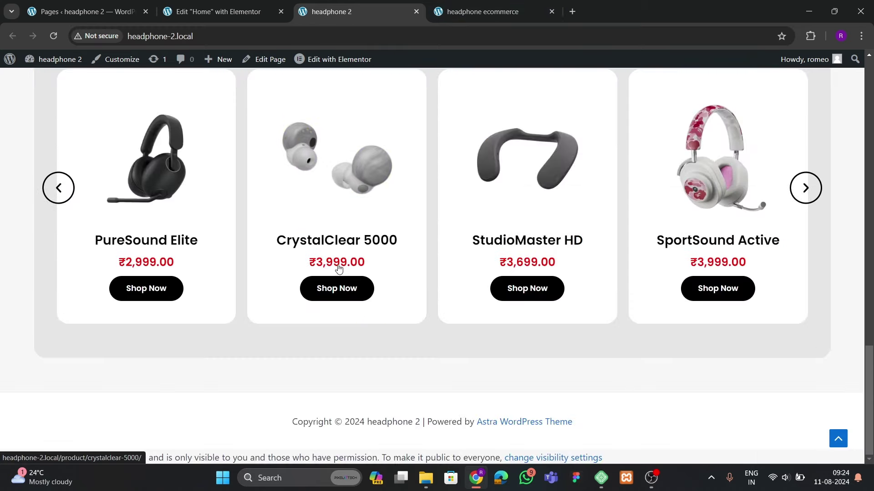
scroll(338, 268, "up", 5)
left_click(501, 13)
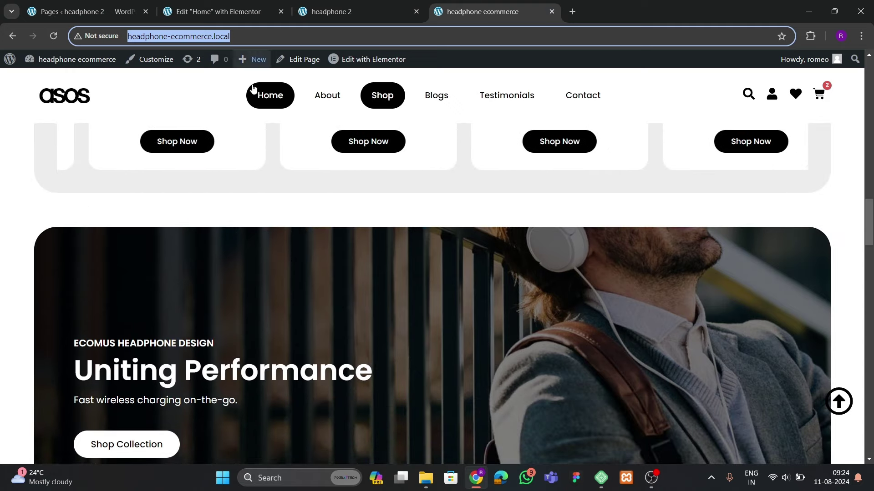
scroll(355, 253, "down", 3)
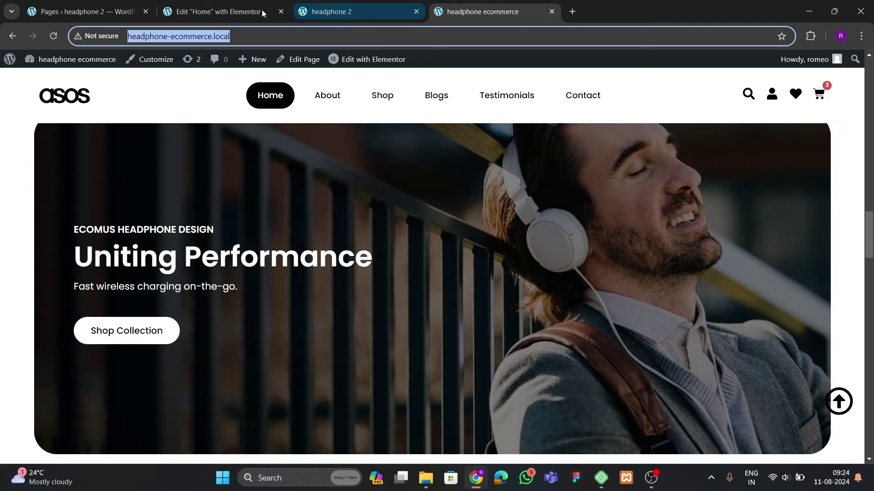
left_click(217, 11)
scroll(404, 253, "up", 10)
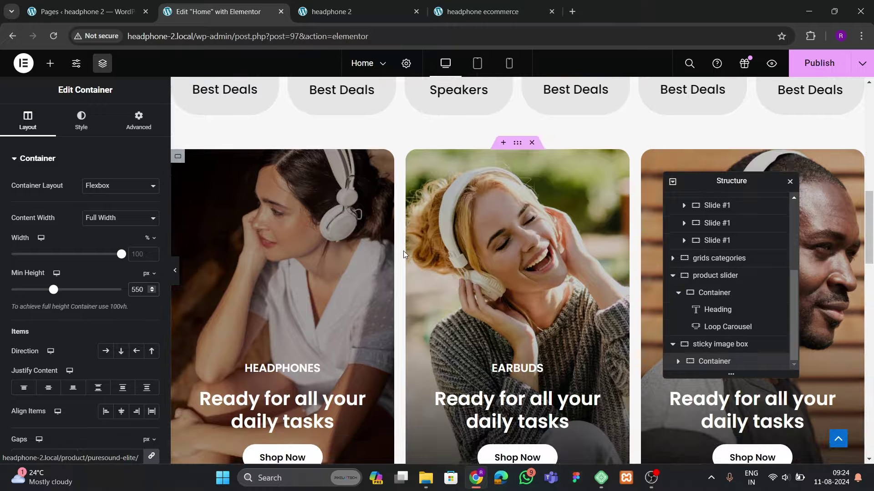
Copy the HEADPHONES label into the sticky image box banner
scroll(404, 250, "down", 4)
right_click(300, 230)
left_click(330, 276)
scroll(331, 292, "down", 10)
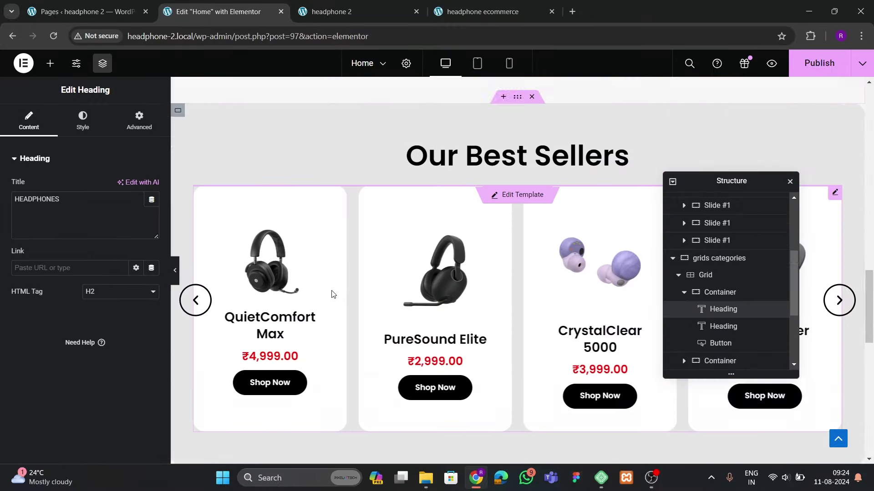
right_click(267, 205)
left_click(319, 270)
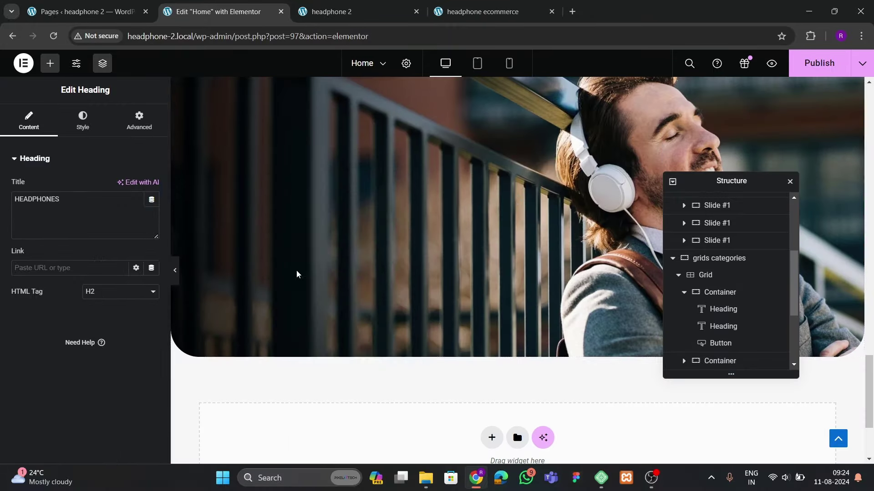
Copy the 'Ready for all your daily tasks' heading into the banner below the label
scroll(373, 263, "up", 10)
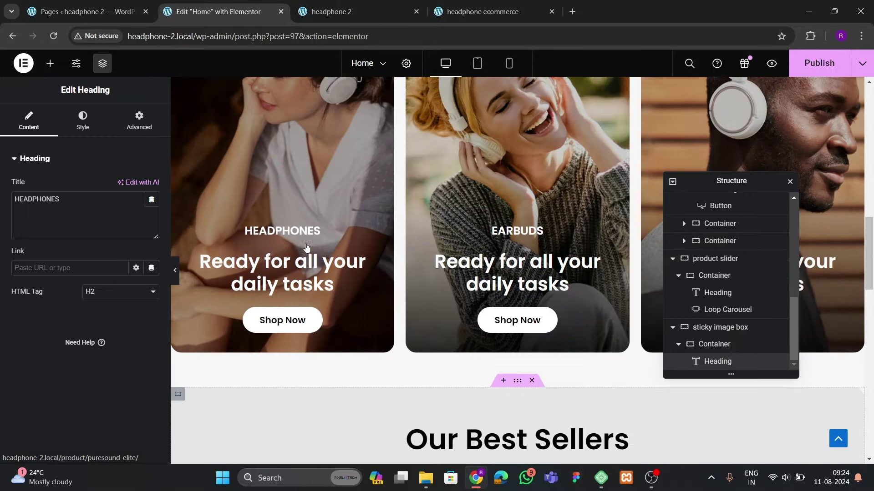
left_click(273, 273)
right_click(305, 273)
left_click(332, 276)
scroll(333, 287, "down", 10)
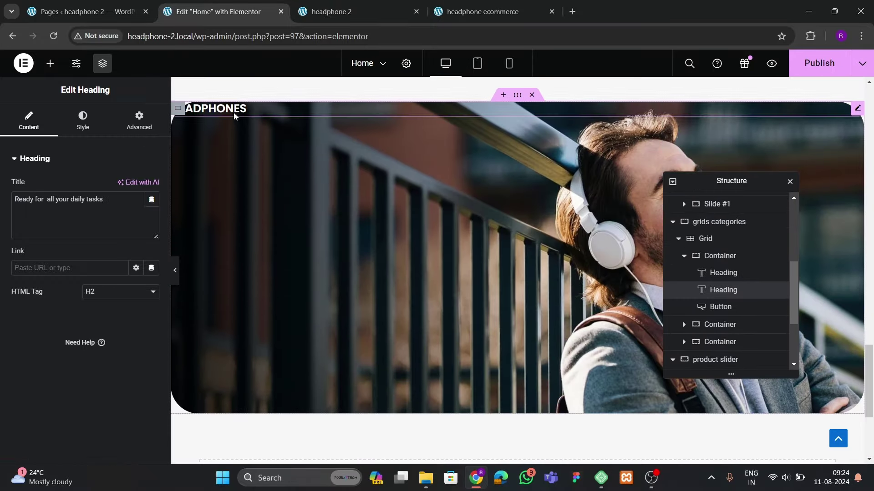
right_click(233, 112)
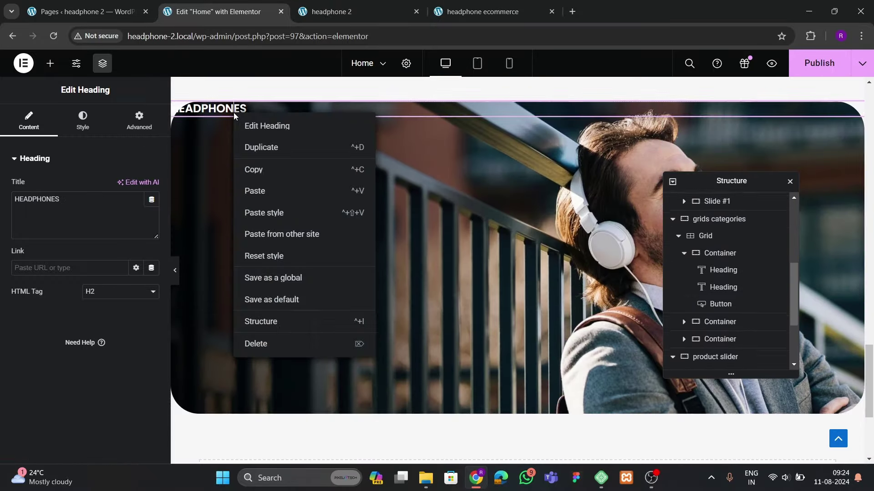
left_click(253, 189)
Copy the Shop Now button into the banner below the heading
scroll(362, 241, "up", 5)
scroll(364, 238, "up", 4)
scroll(326, 255, "down", 2)
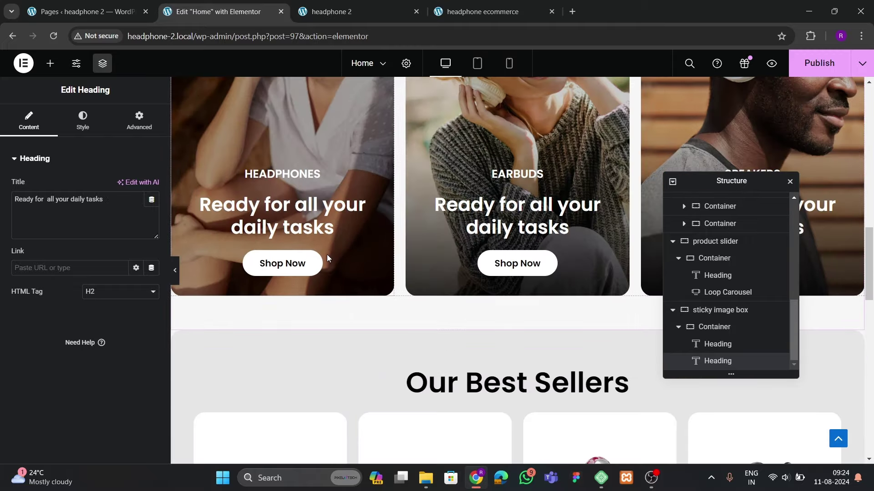
right_click(306, 264)
left_click(315, 279)
scroll(327, 287, "down", 10)
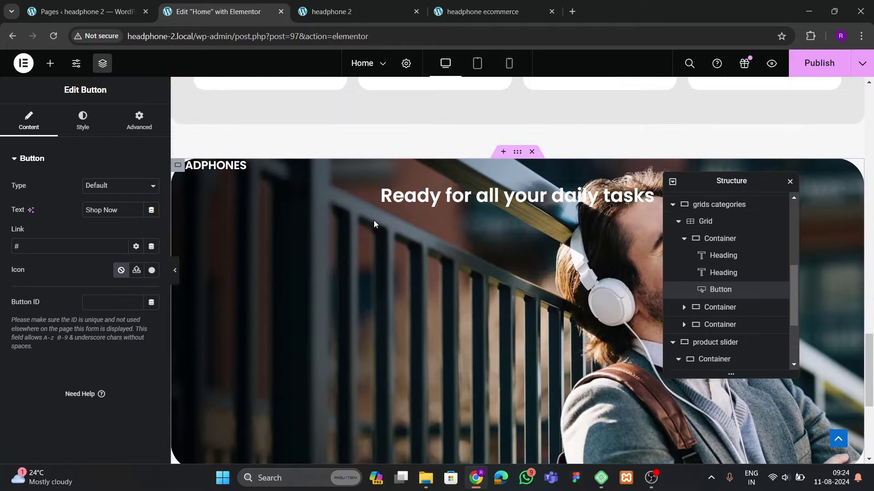
left_click(412, 193)
right_click(412, 193)
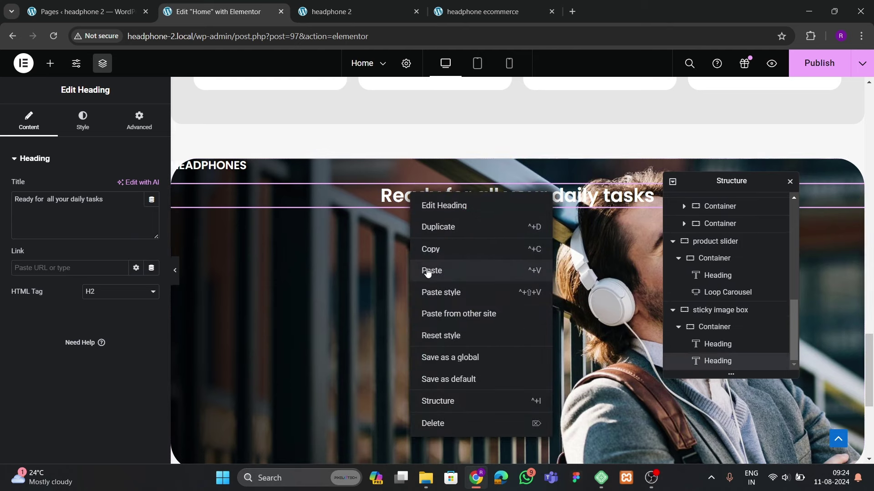
left_click(430, 269)
Stack the banner items in a column, centre them vertically, and left-align the heading
left_click(734, 313)
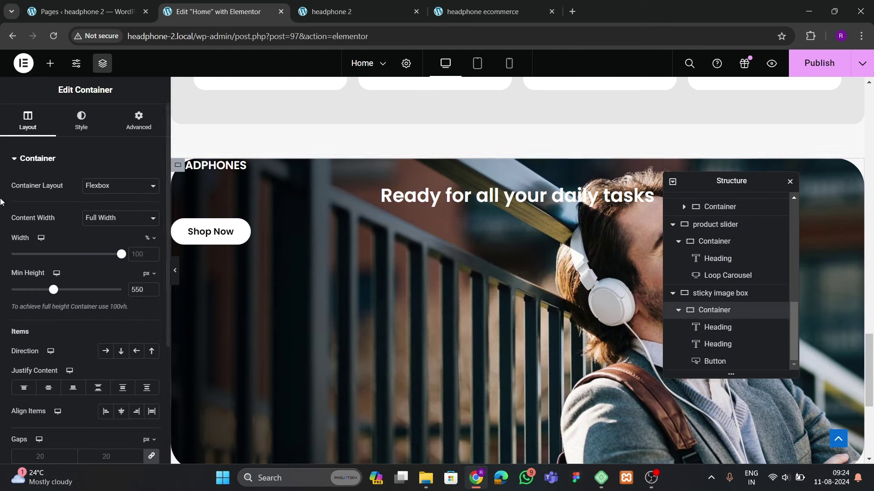
scroll(50, 273, "down", 3)
left_click(121, 237)
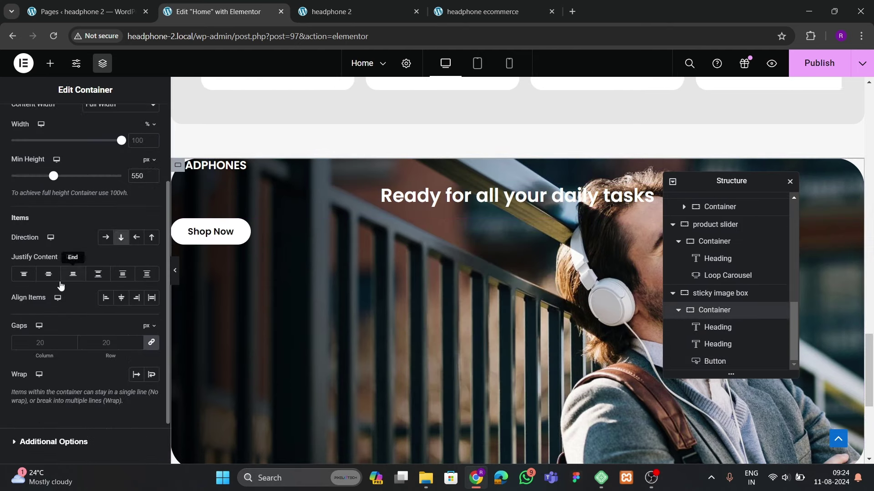
left_click(48, 274)
left_click(121, 297)
left_click(114, 301)
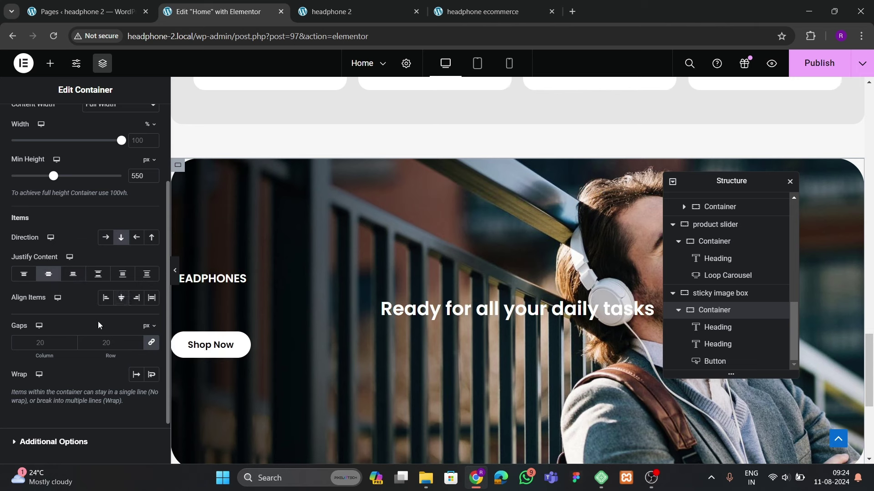
left_click(654, 310)
left_click(82, 120)
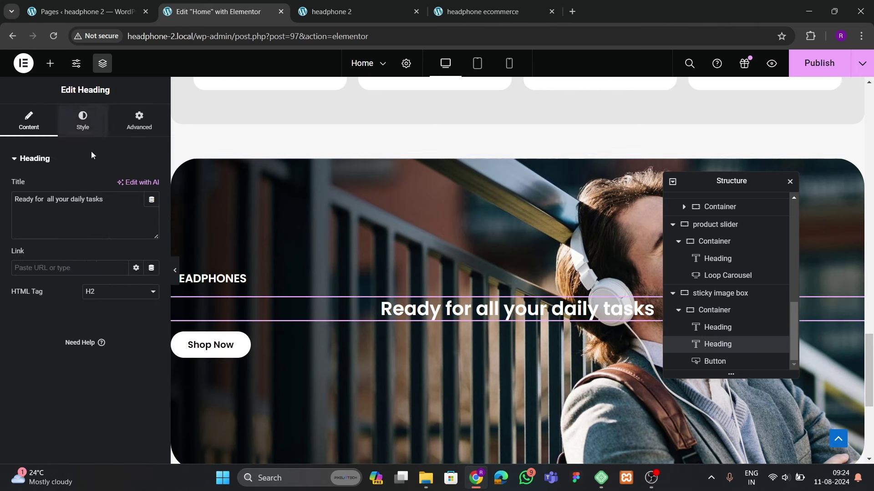
left_click(105, 186)
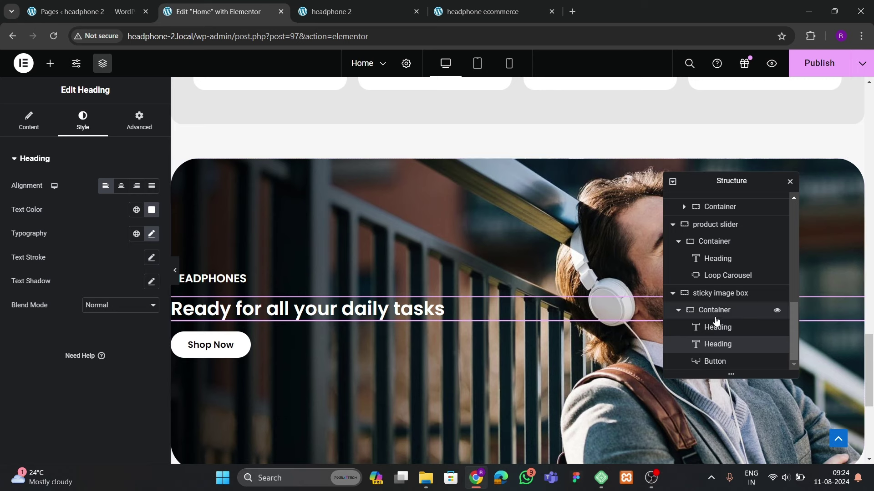
Give the banner container 100 px padding on every side
left_click(714, 310)
left_click(139, 121)
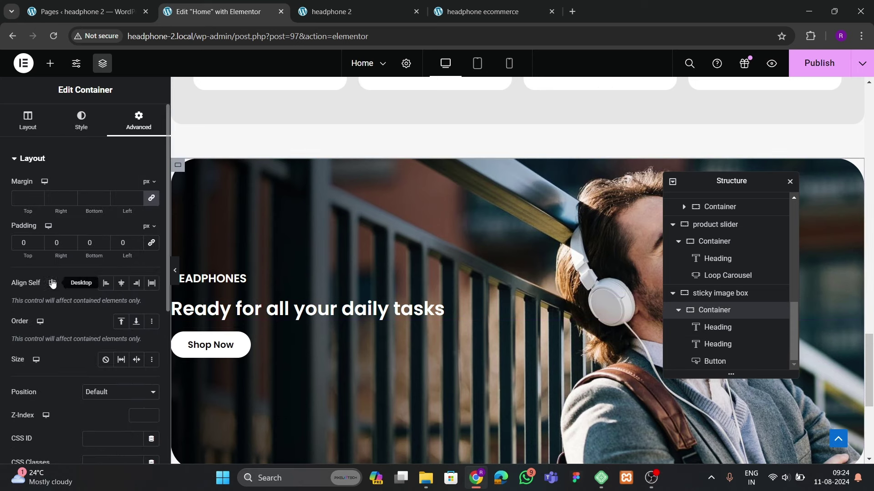
left_click(17, 242)
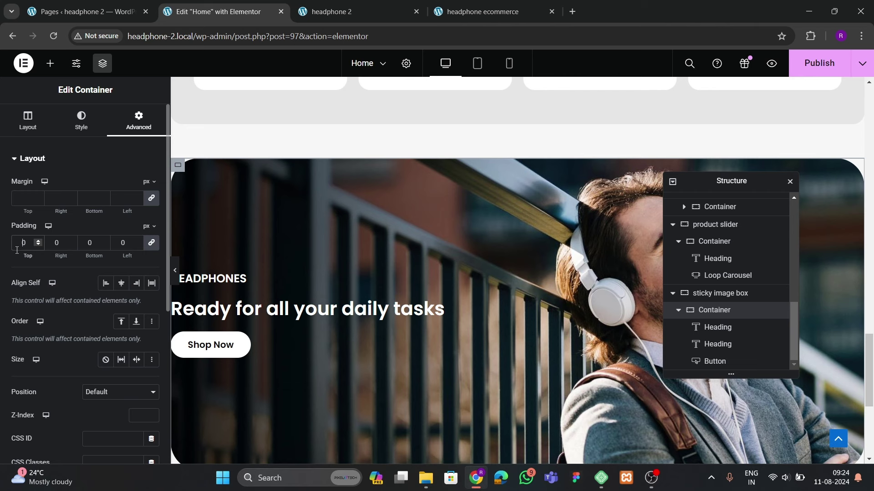
type("100")
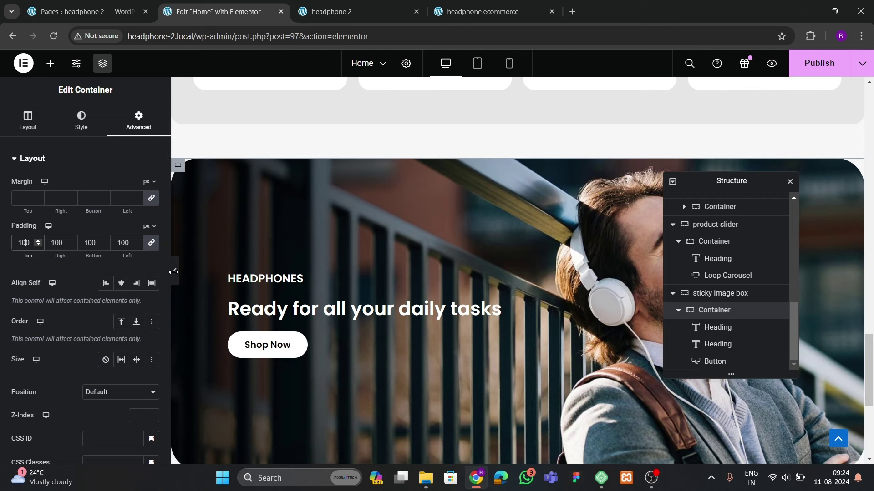
left_click(175, 271)
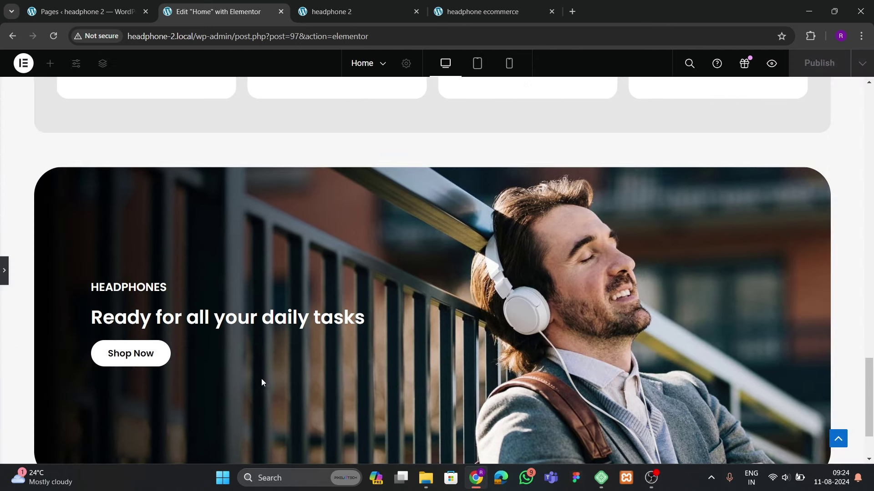
left_click(4, 270)
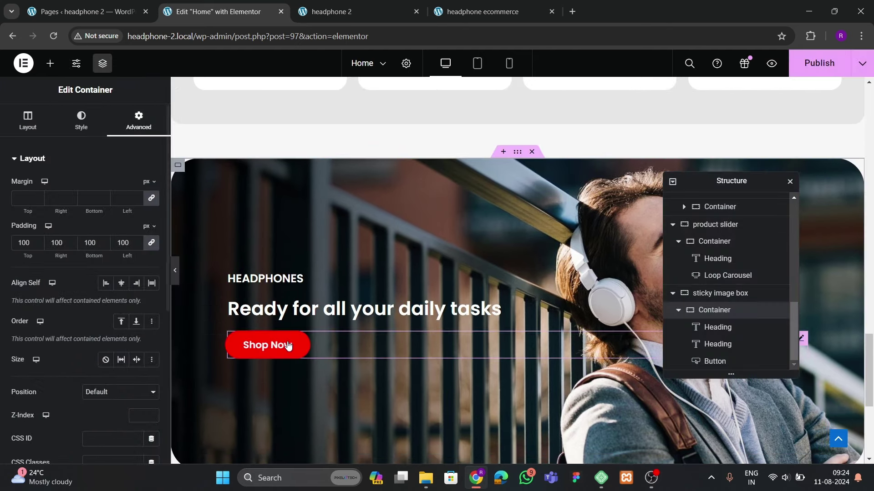
Set the banner heading's font size to 50
left_click(332, 314)
left_click(152, 234)
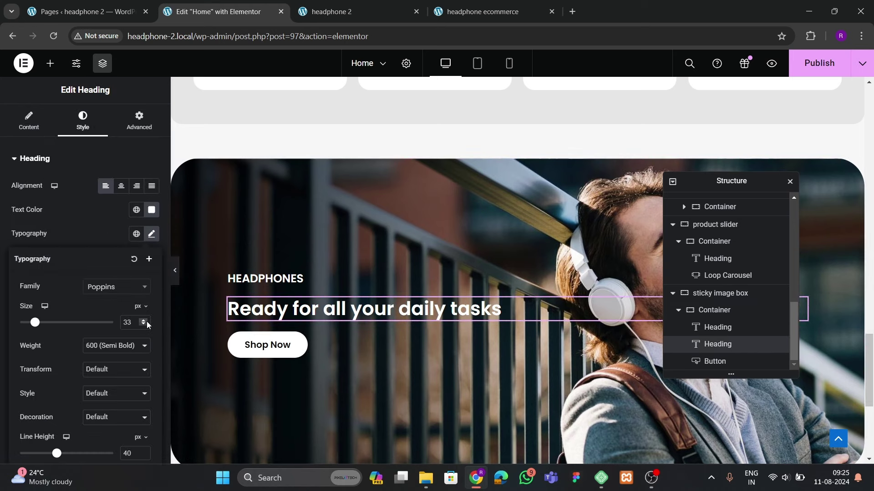
left_click(143, 321)
left_click(147, 320)
left_click(146, 321)
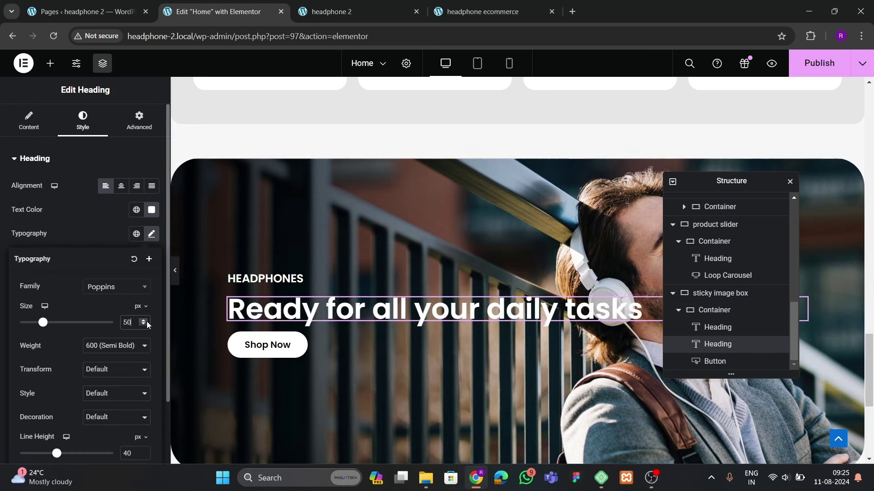
left_click(26, 103)
Insert a <br> before 'daily' so the heading breaks after 'all your'
left_click(29, 121)
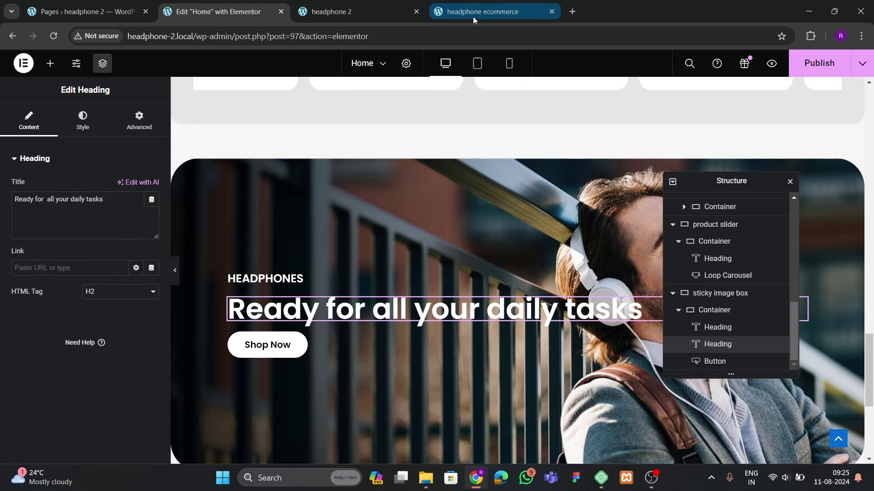
left_click(482, 11)
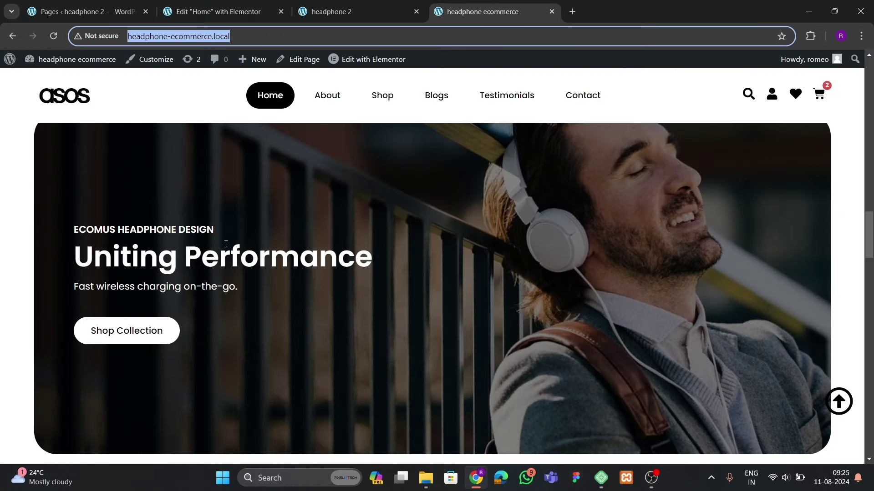
left_click(221, 13)
left_click(71, 207)
type("<")
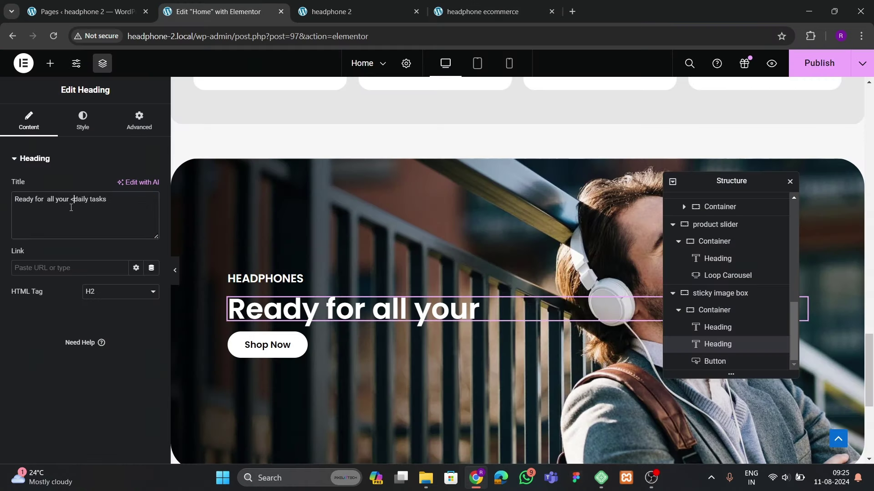
type("br>")
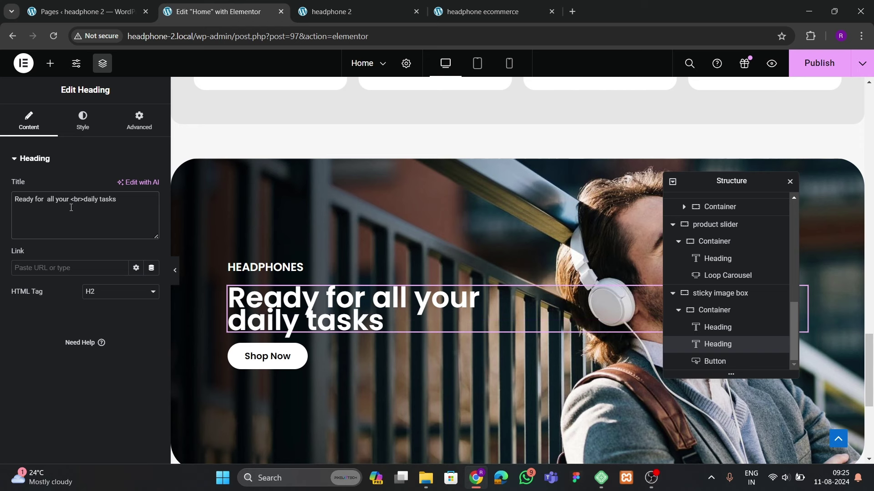
Set the heading's line height to 59 px
left_click(93, 121)
left_click(150, 236)
scroll(139, 318, "down", 2)
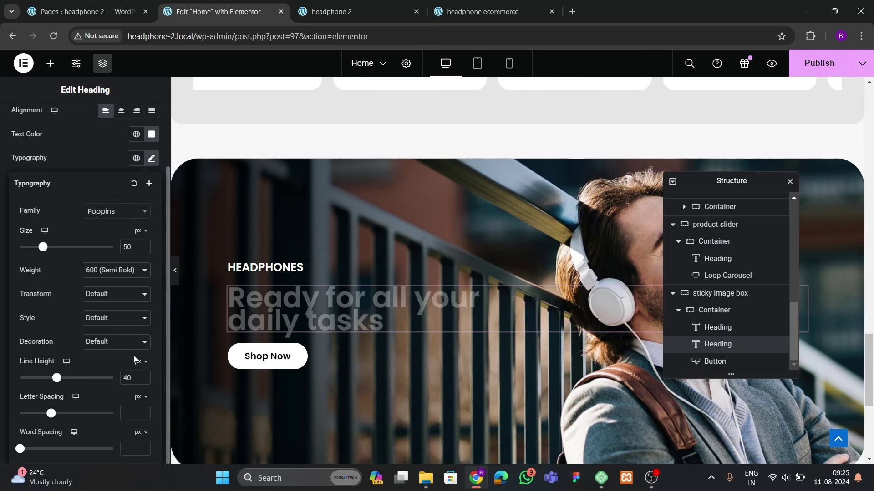
left_click(144, 377)
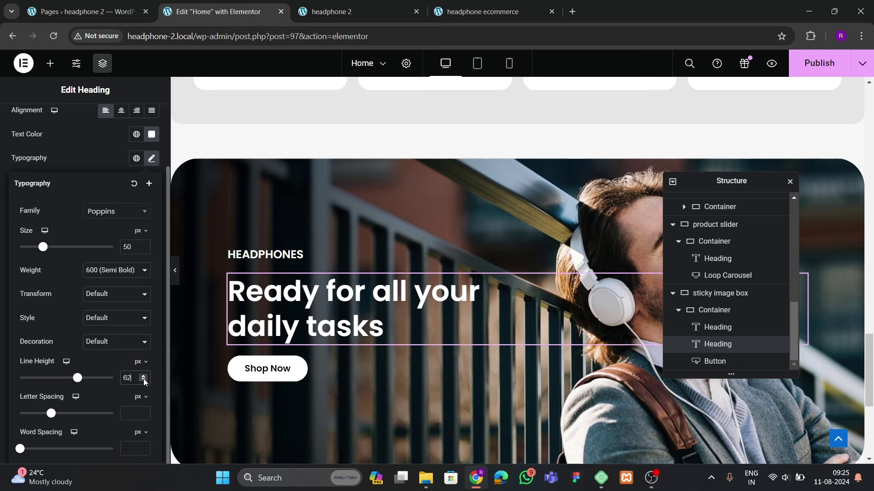
left_click(144, 382)
left_click(144, 382)
left_click(144, 381)
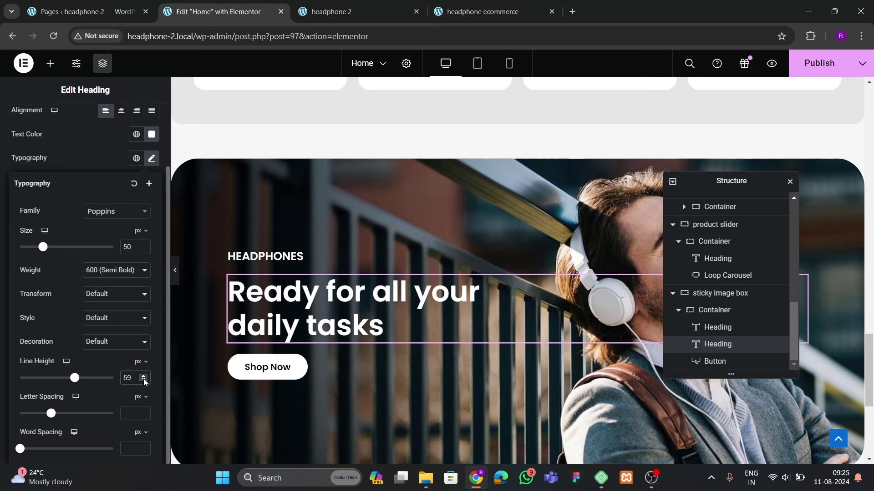
Set the hero banner container's gap between items to 40
left_click(739, 312)
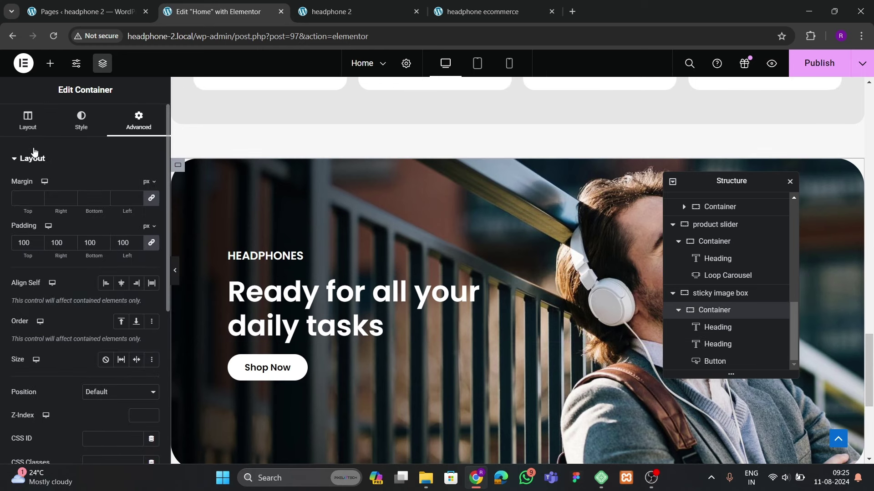
left_click(28, 121)
scroll(113, 275, "down", 3)
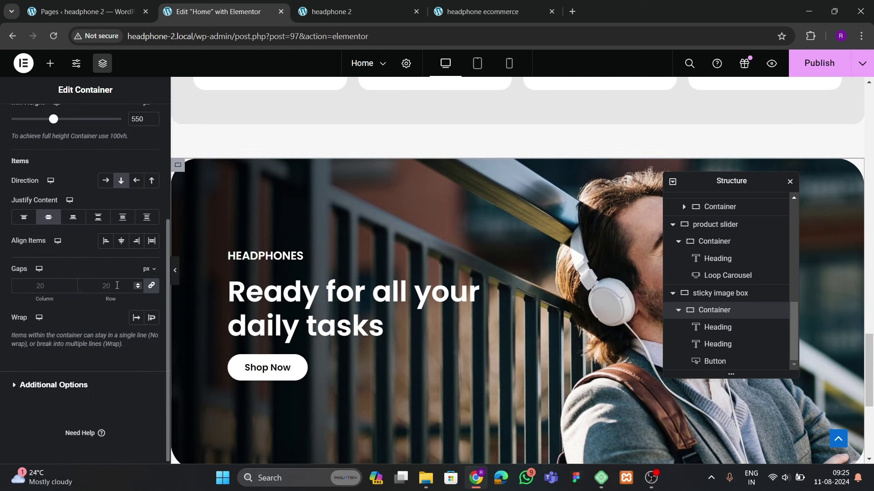
left_click(119, 243)
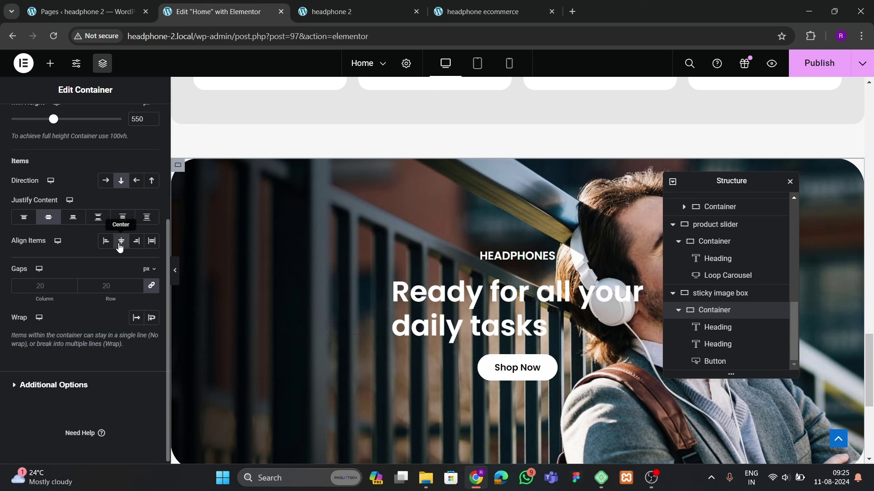
left_click(120, 241)
left_click(106, 241)
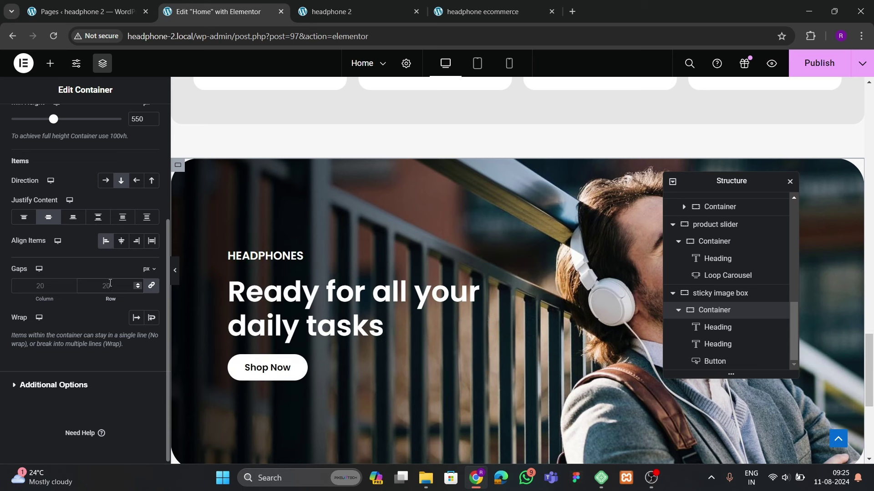
left_click(110, 286)
type("40")
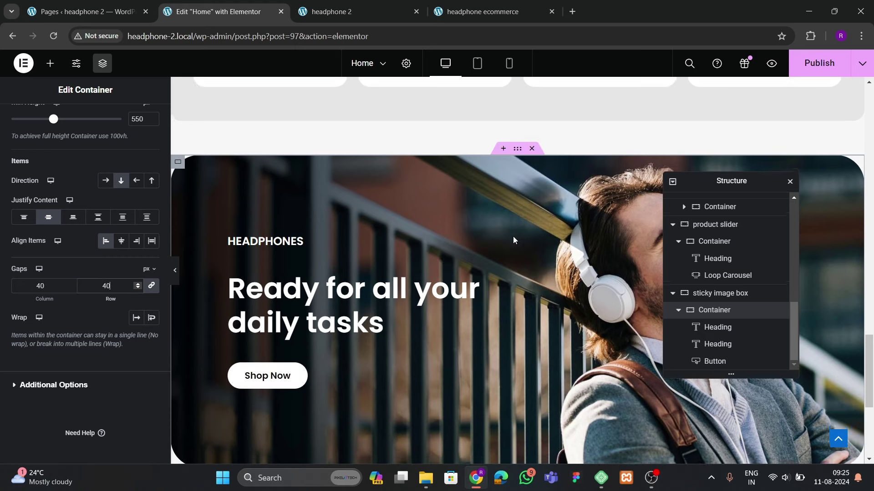
scroll(513, 236, "up", 1)
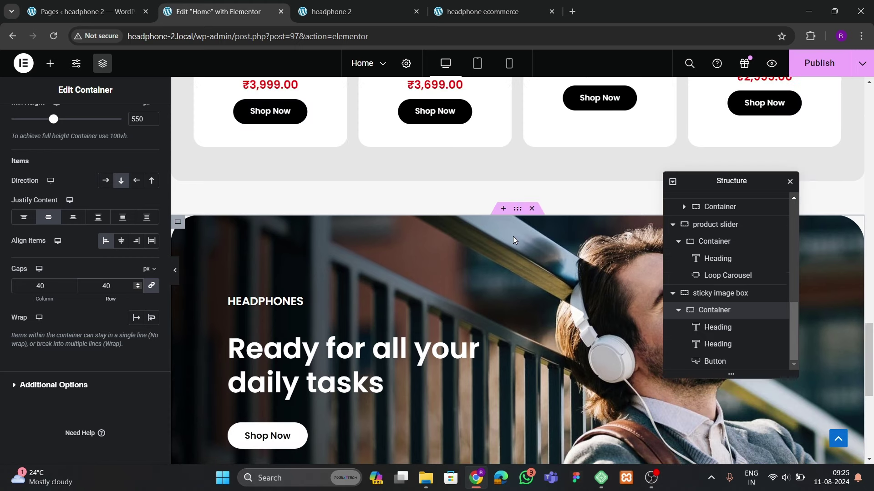
left_click(175, 272)
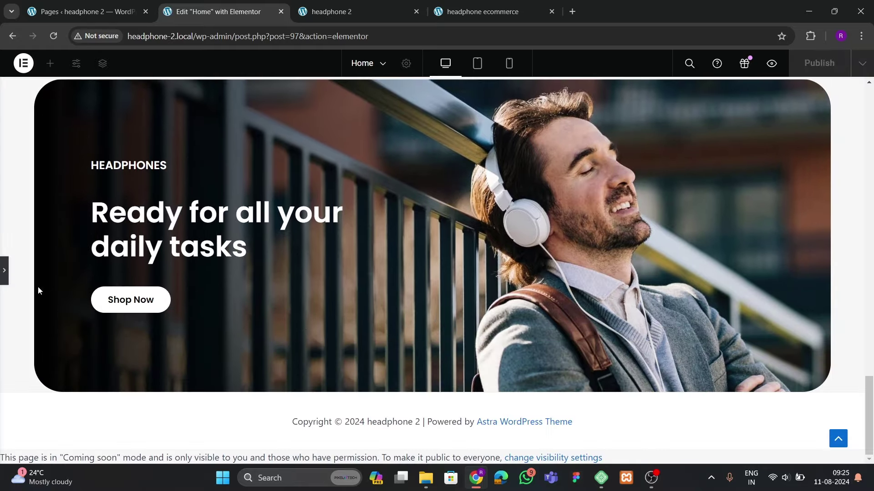
left_click(3, 271)
Set the banner container's background attachment to Fixed
scroll(674, 227, "up", 3)
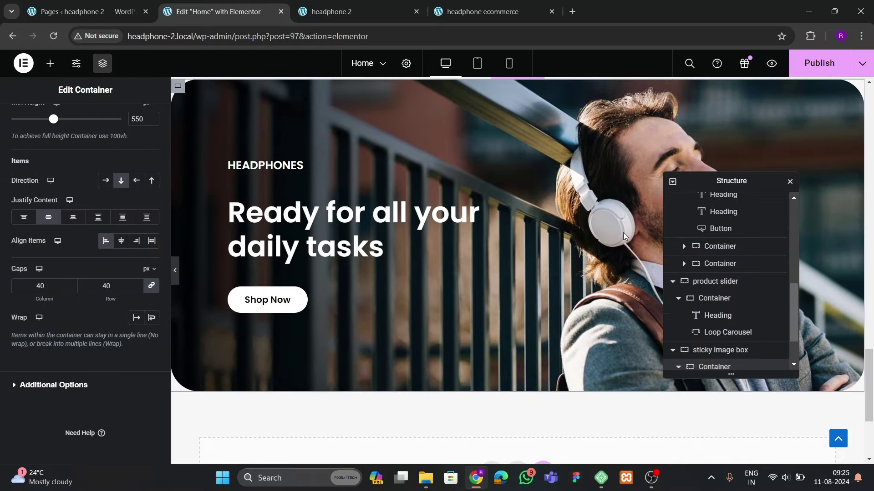
scroll(558, 261, "up", 2)
left_click(722, 367)
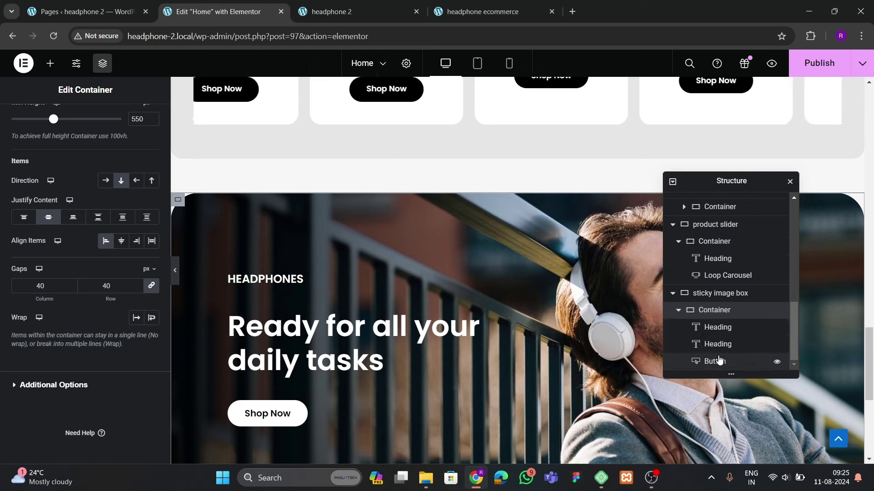
scroll(89, 150, "up", 4)
left_click(82, 121)
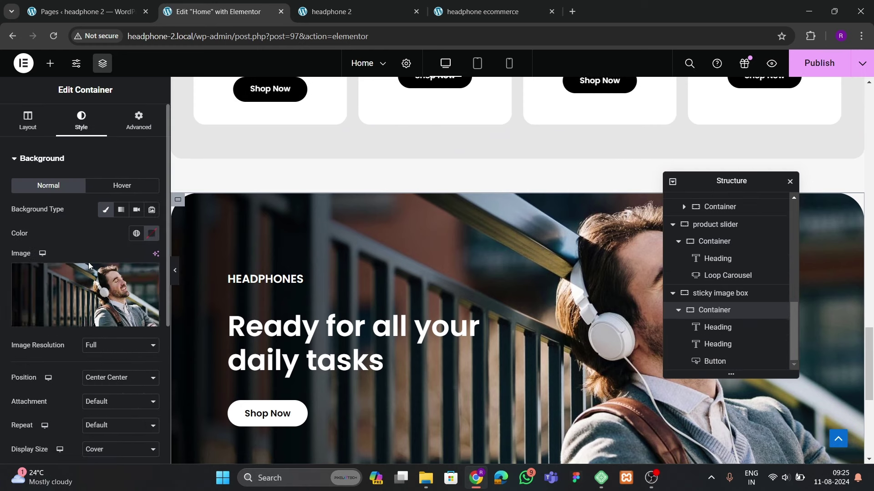
scroll(89, 262, "down", 3)
left_click(120, 255)
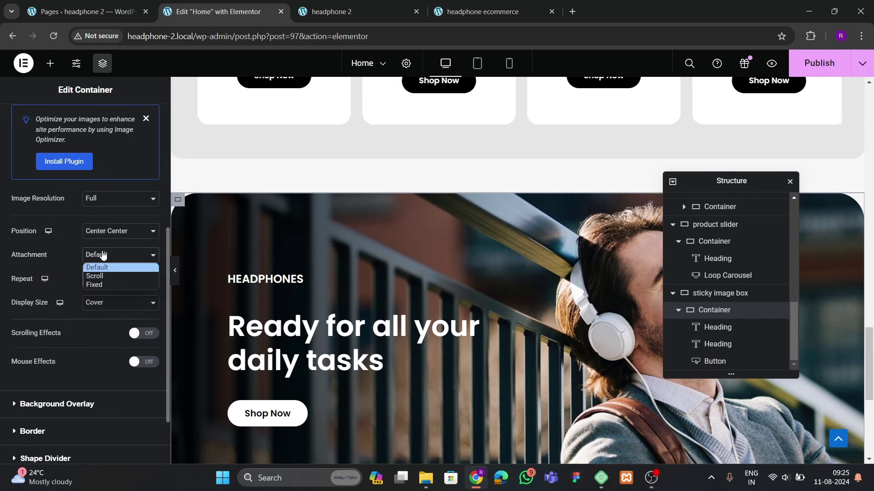
left_click(100, 288)
Publish the updated Home page
scroll(501, 287, "down", 2)
scroll(452, 278, "up", 2)
scroll(452, 277, "down", 4)
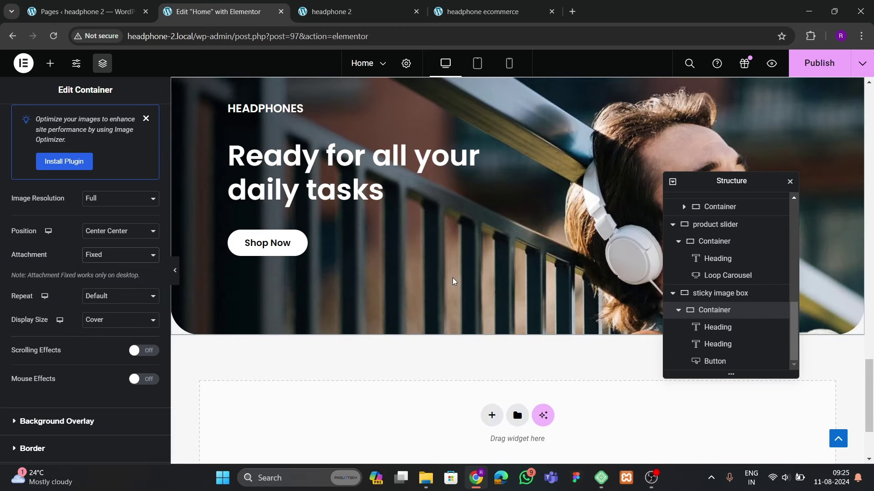
scroll(452, 277, "up", 4)
left_click(808, 62)
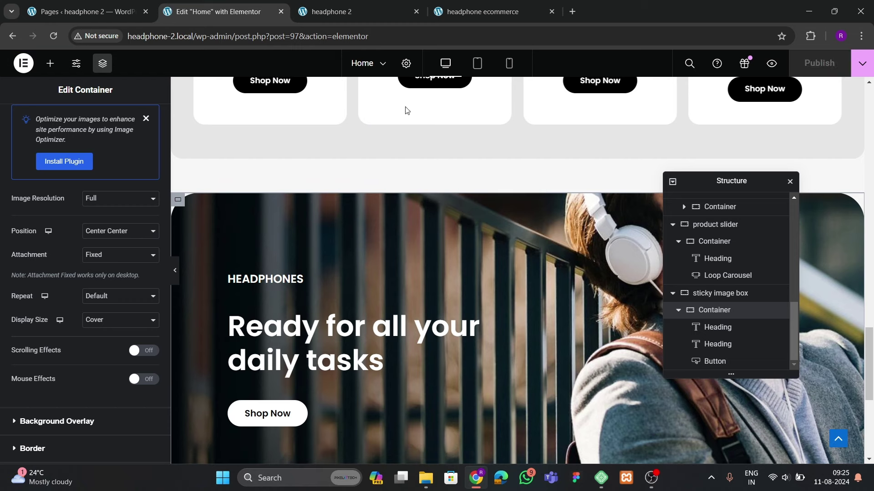
left_click(330, 11)
Reload the live homepage and check the updated headphones banner
left_click(57, 37)
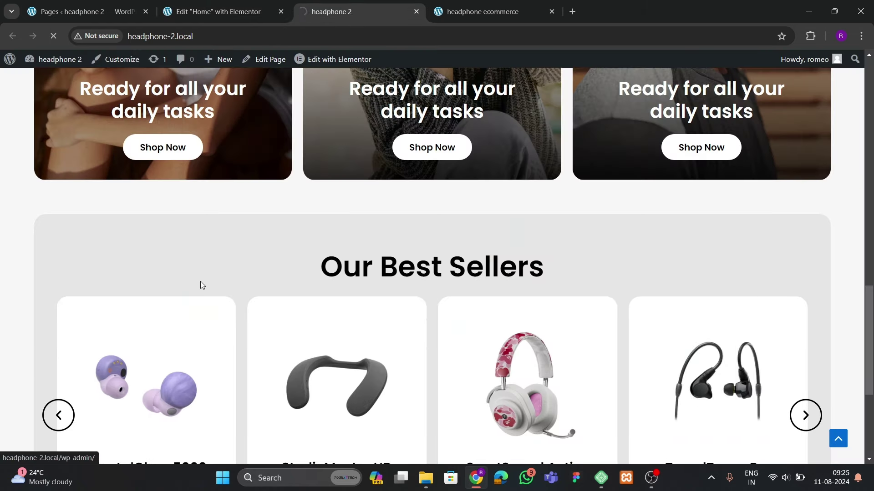
scroll(232, 258, "down", 10)
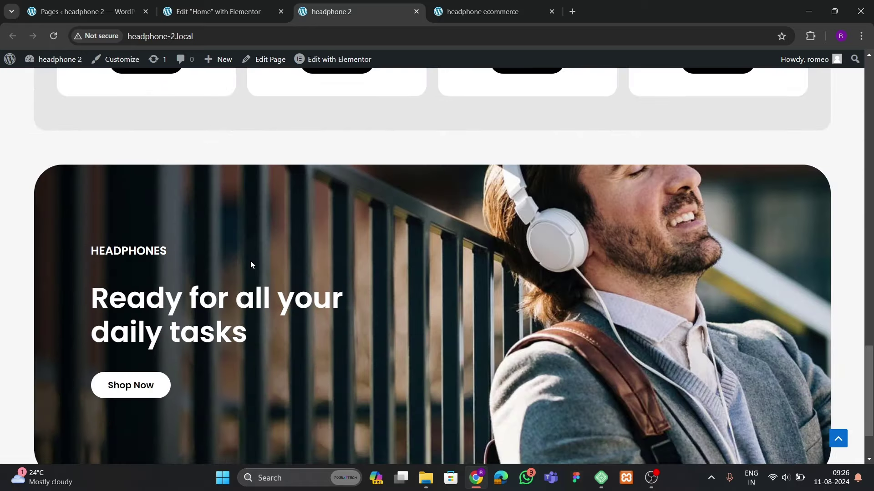
scroll(250, 260, "up", 7)
scroll(250, 261, "down", 7)
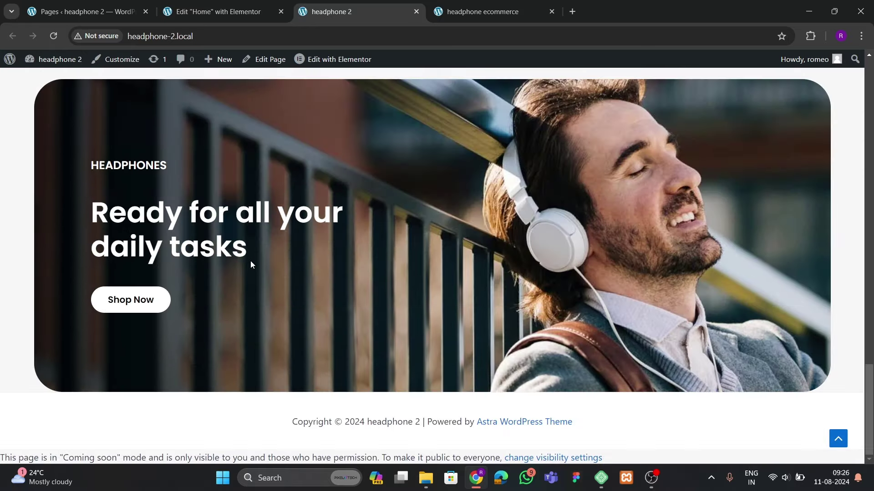
scroll(251, 261, "up", 3)
scroll(250, 265, "up", 2)
scroll(356, 285, "up", 15)
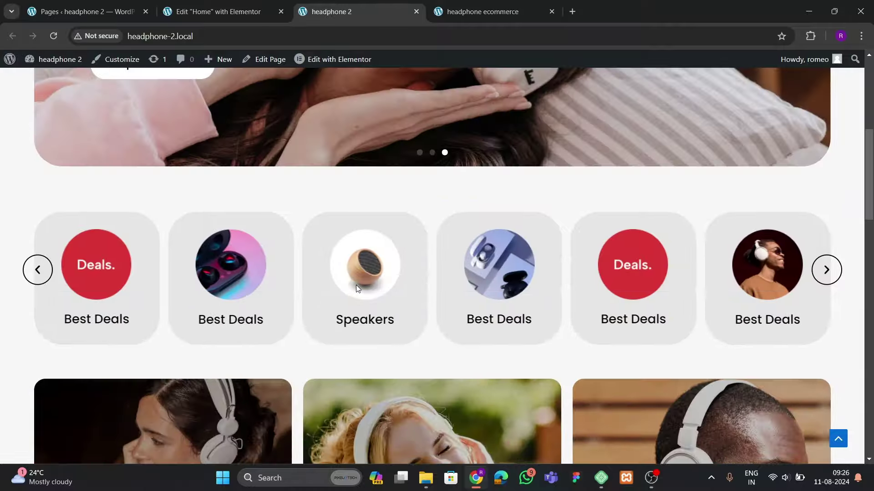
Look over the reference ecommerce site, then go back to the Elementor editor
left_click(523, 11)
scroll(339, 196, "down", 12)
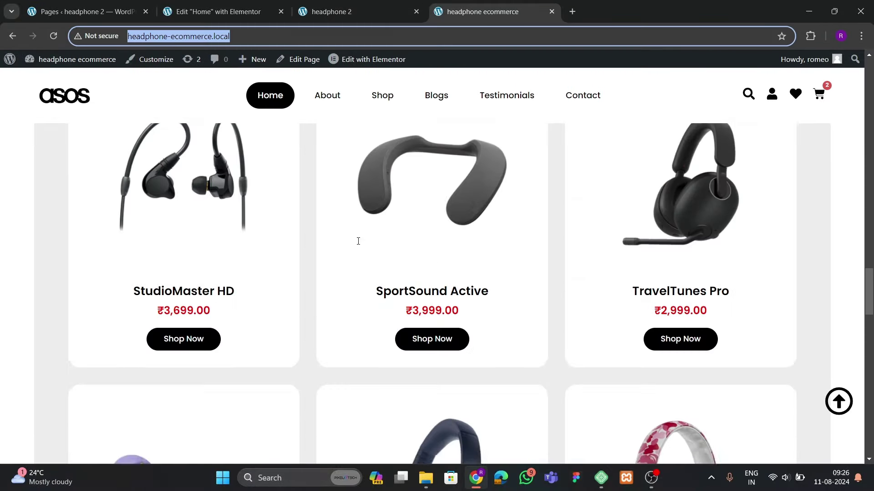
scroll(356, 241, "up", 5)
left_click(209, 12)
Paste a copy of the Our Best Sellers section into the empty container below the banner
scroll(467, 275, "up", 10)
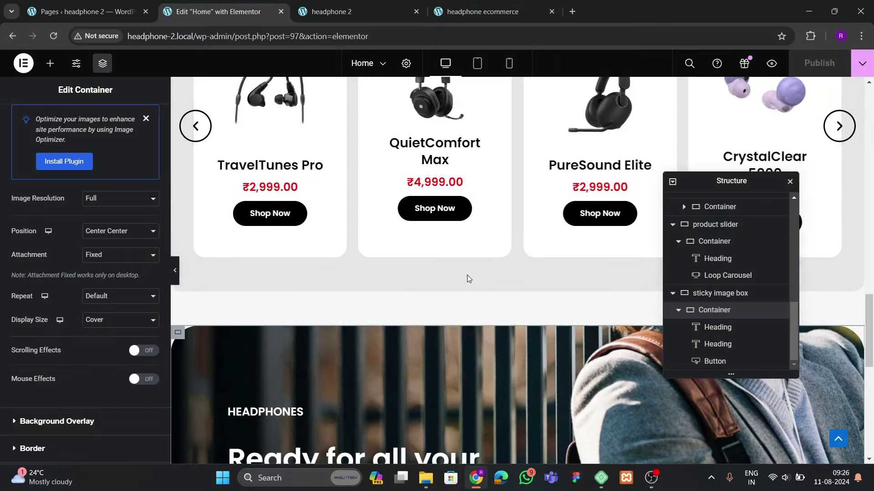
right_click(520, 246)
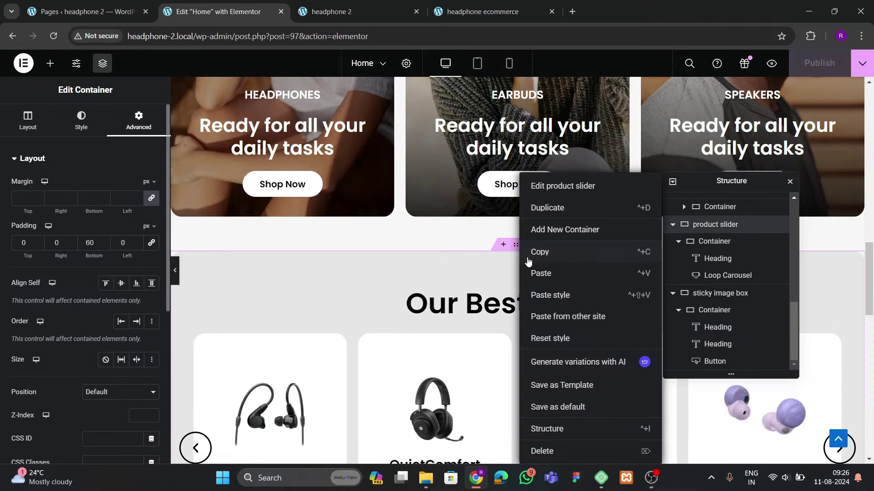
left_click(528, 251)
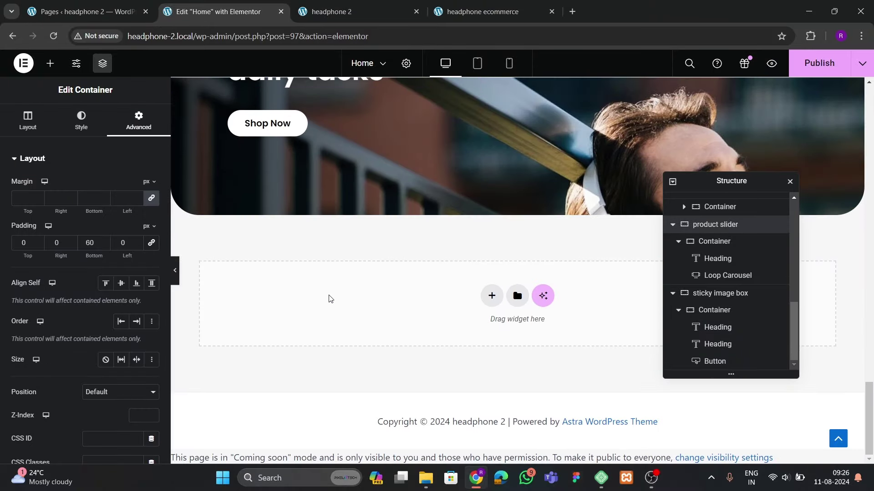
right_click(327, 298)
left_click(360, 308)
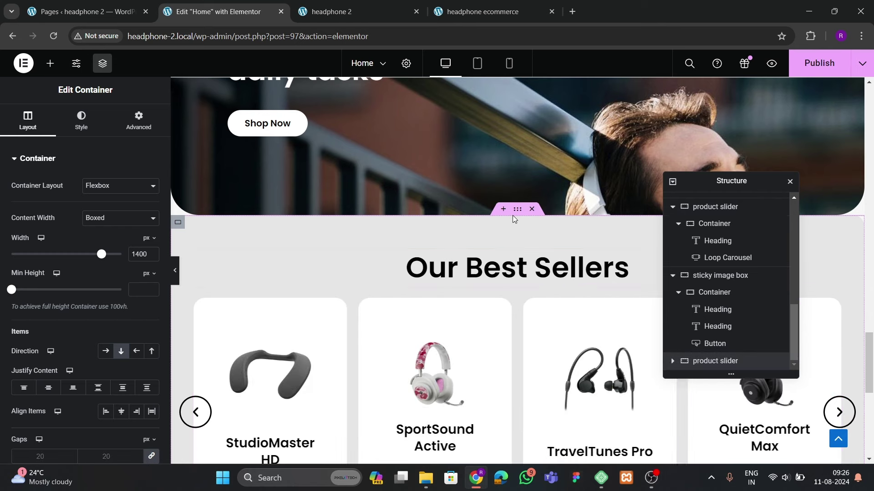
Give the hero banner 60 px bottom padding
scroll(505, 281, "up", 3)
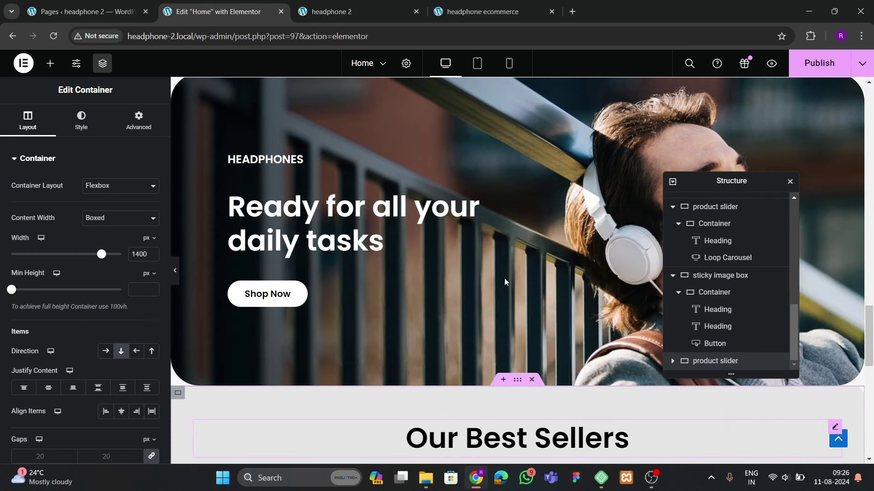
scroll(505, 281, "down", 10)
left_click(207, 224)
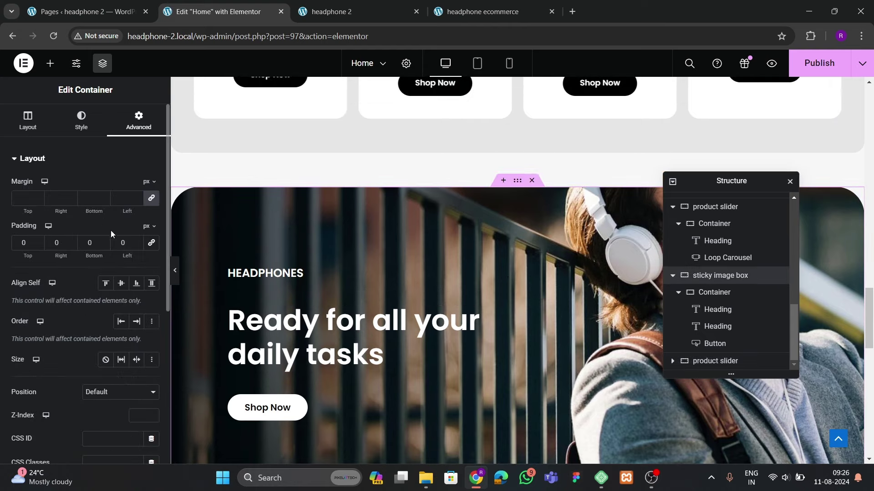
left_click(89, 246)
type("60")
scroll(467, 246, "down", 8)
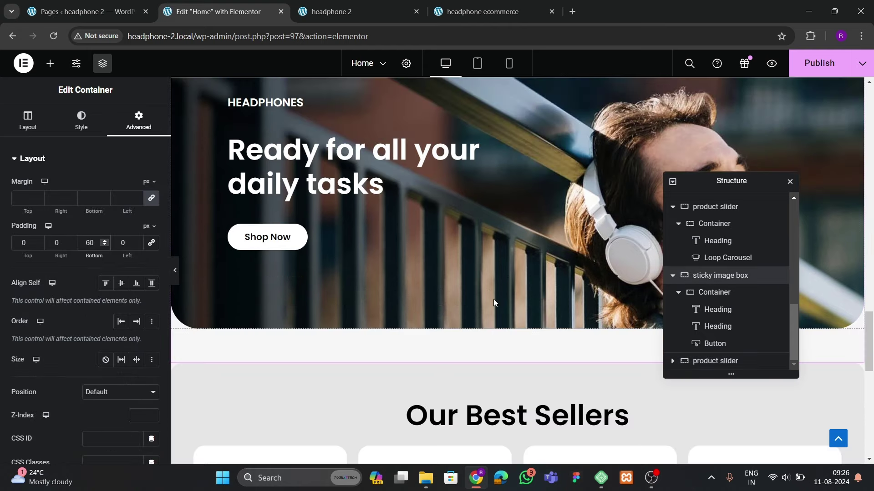
Change the copied section's heading from 'Our Best Sellers' to 'Our New Products'
left_click(484, 257)
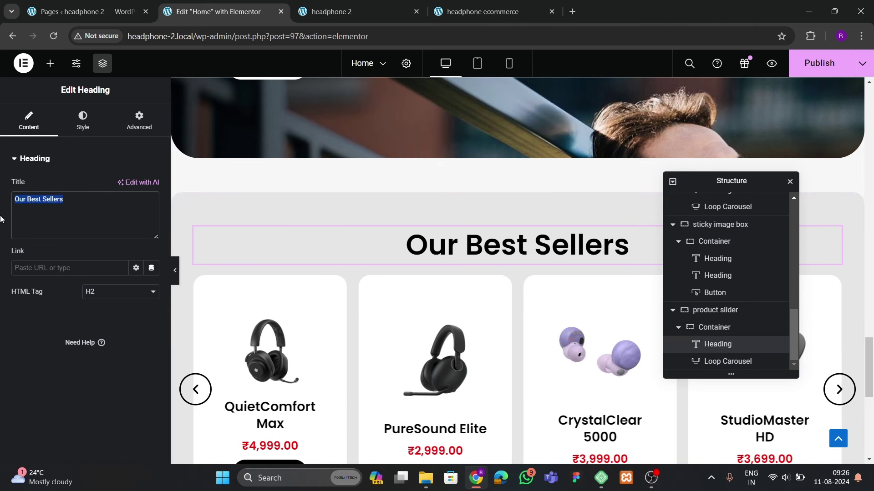
type("ZN")
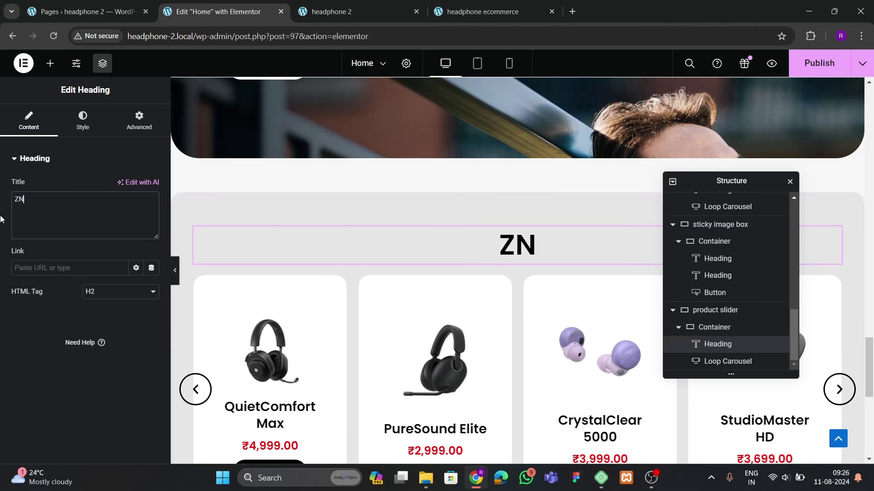
key("BackSpace")
key("BackSpace")
type("New Produdcr")
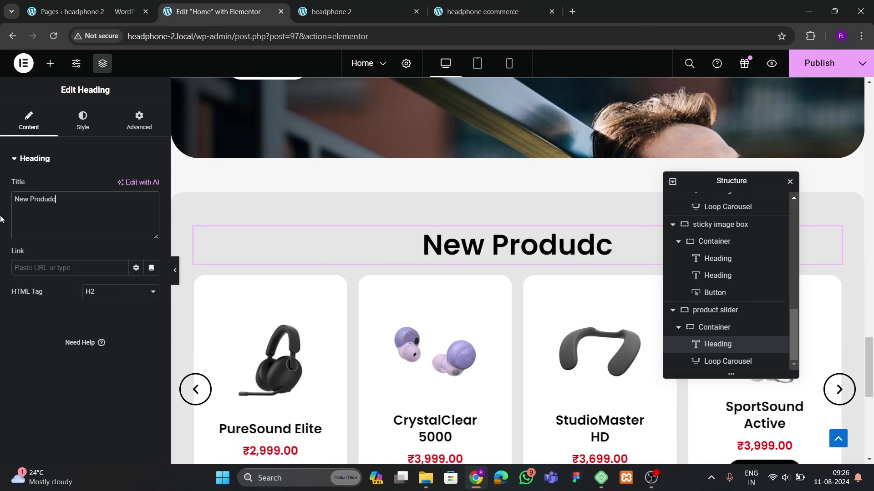
key("BackSpace")
key("BackSpace")
key("BackSpace")
type("cts")
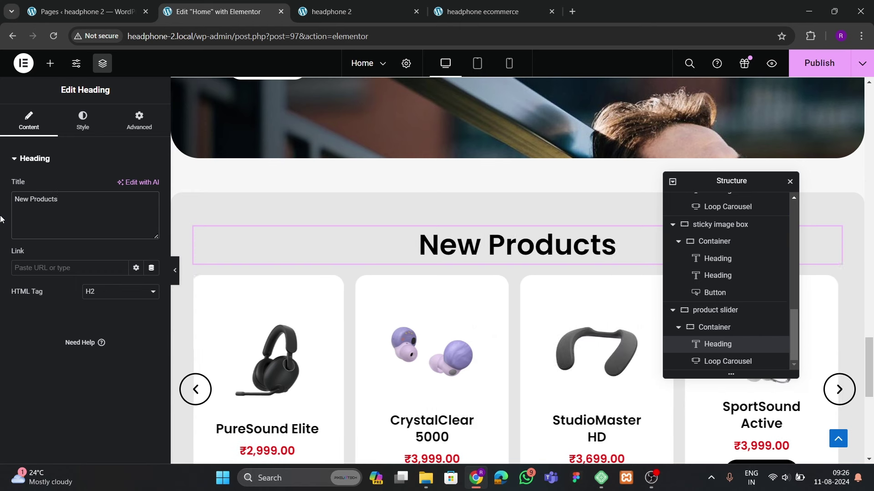
left_click(17, 206)
type("Our")
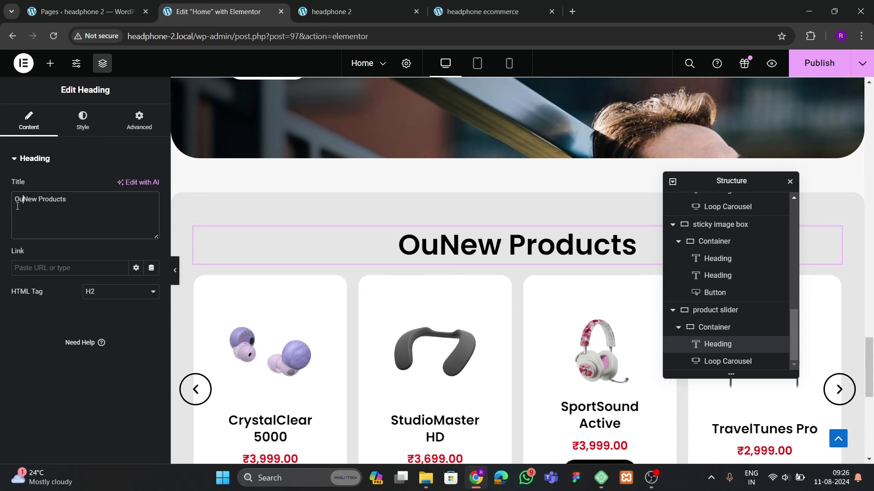
scroll(526, 225, "down", 3)
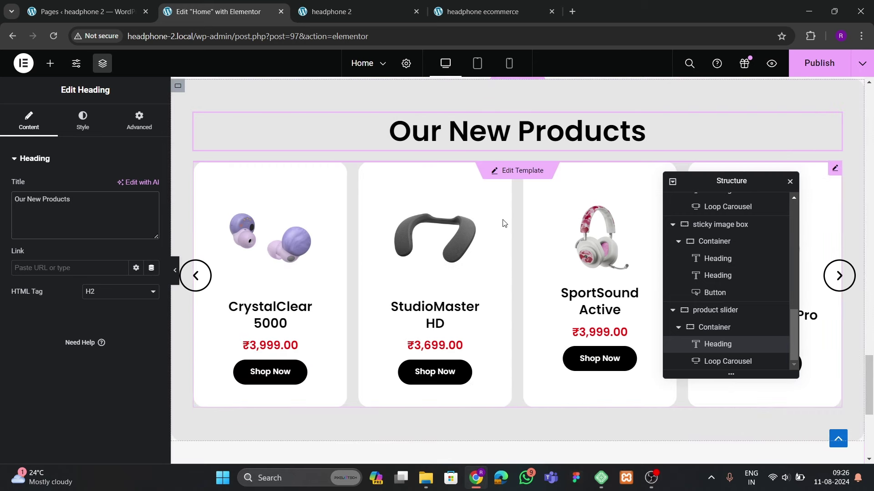
left_click(504, 223)
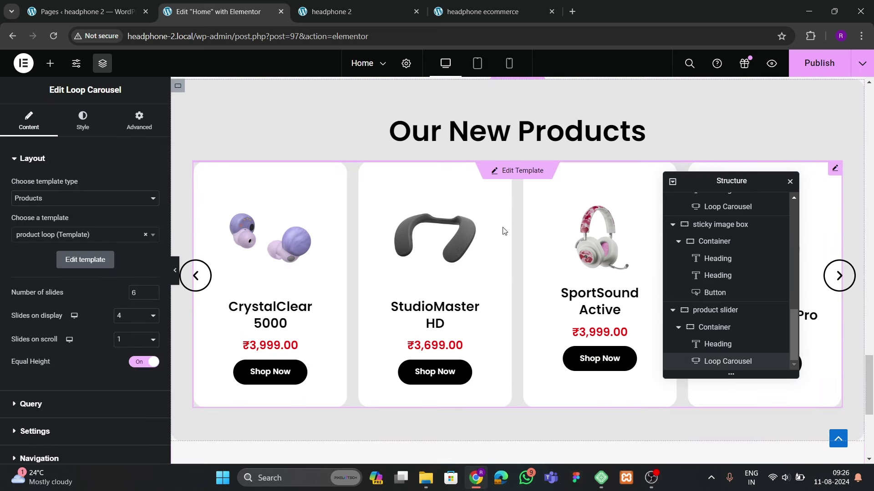
Delete the Loop Carousel and add a Loop Grid under the 'Our New Products' heading
right_click(505, 231)
left_click(531, 448)
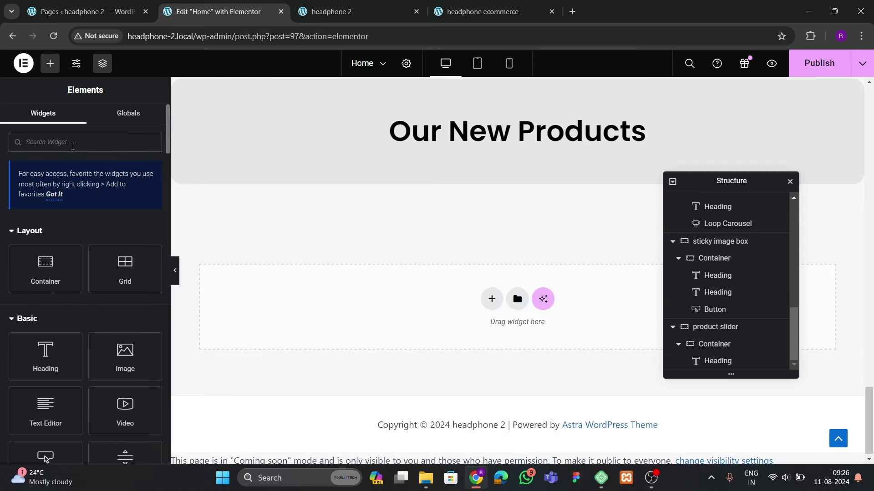
type("loop")
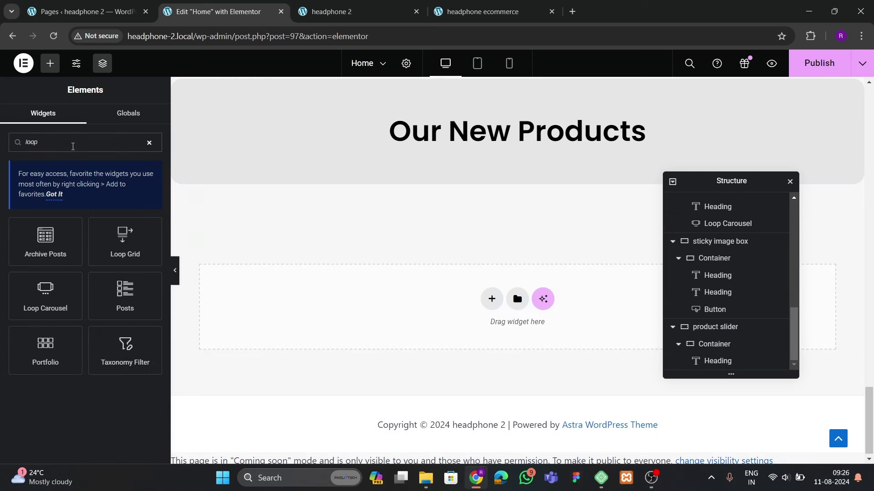
left_click_drag(124, 248, 478, 160)
Set the Loop Grid to show Products using the 'product loop' template
left_click(45, 198)
left_click(31, 219)
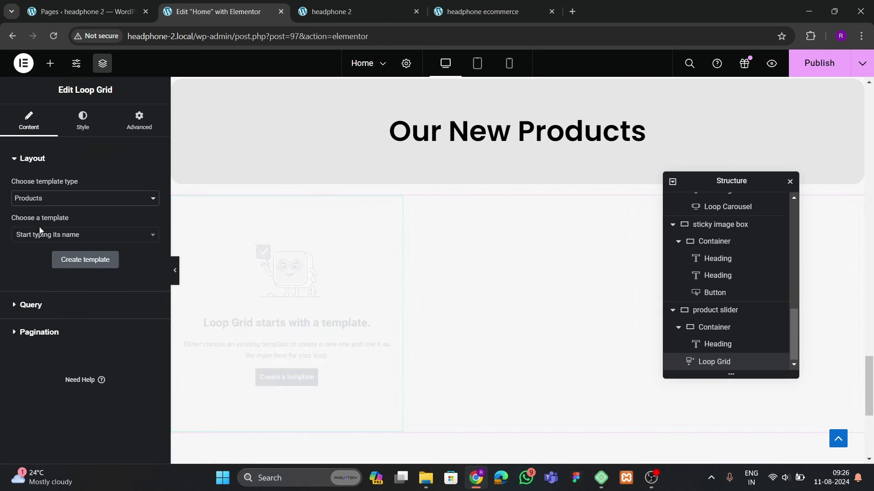
left_click(39, 234)
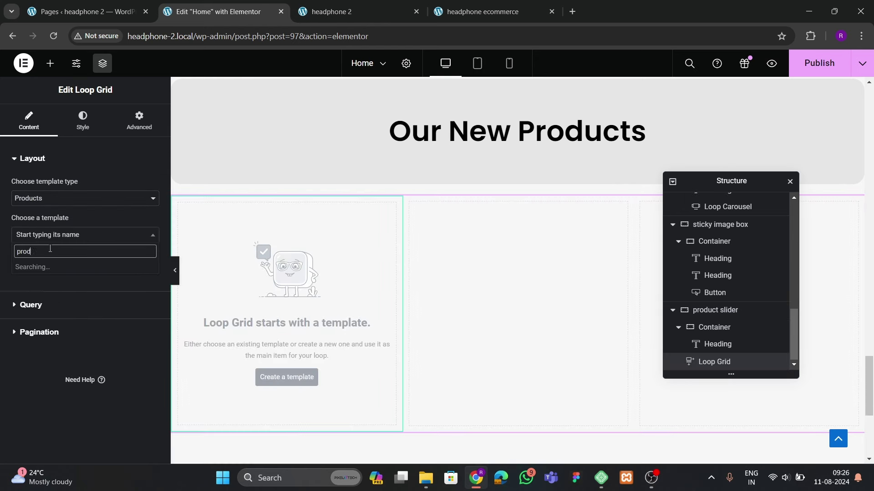
left_click(43, 269)
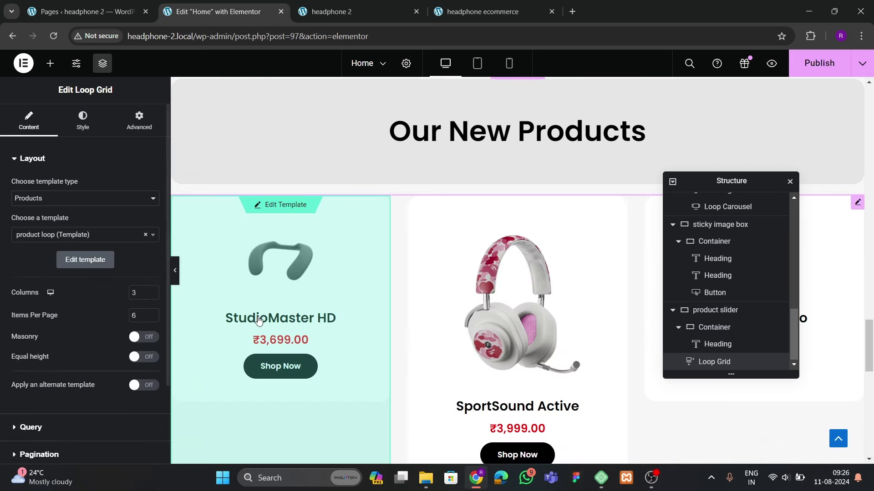
Move the Loop Grid into the heading's container after comparing with the reference site
scroll(339, 330, "down", 3)
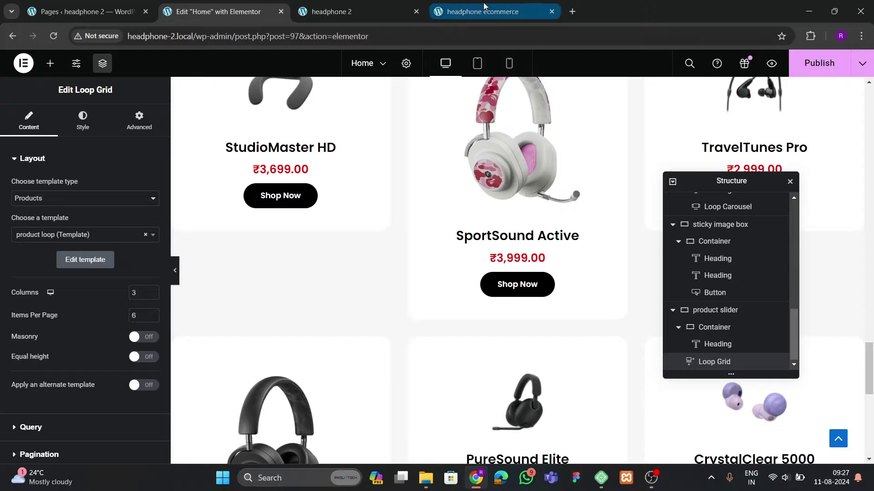
key("ctrl+4")
scroll(384, 292, "down", 4)
left_click(278, 18)
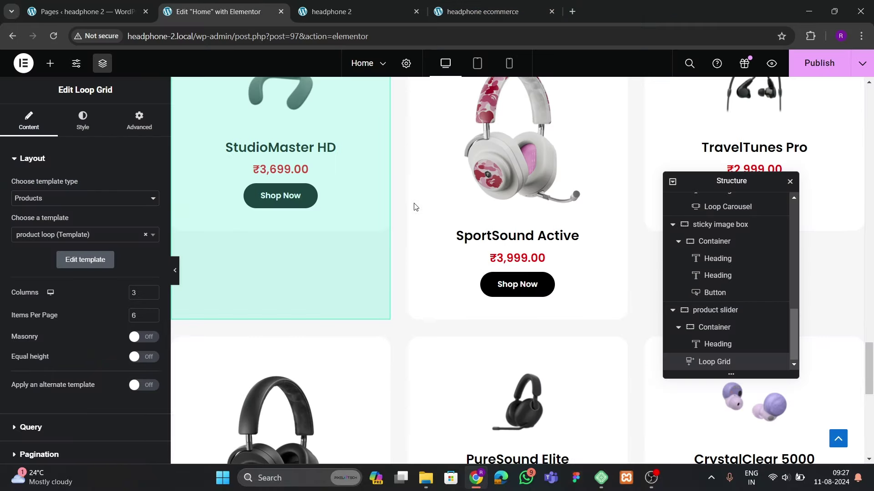
scroll(474, 292, "down", 2)
scroll(417, 328, "down", 4)
scroll(417, 327, "up", 6)
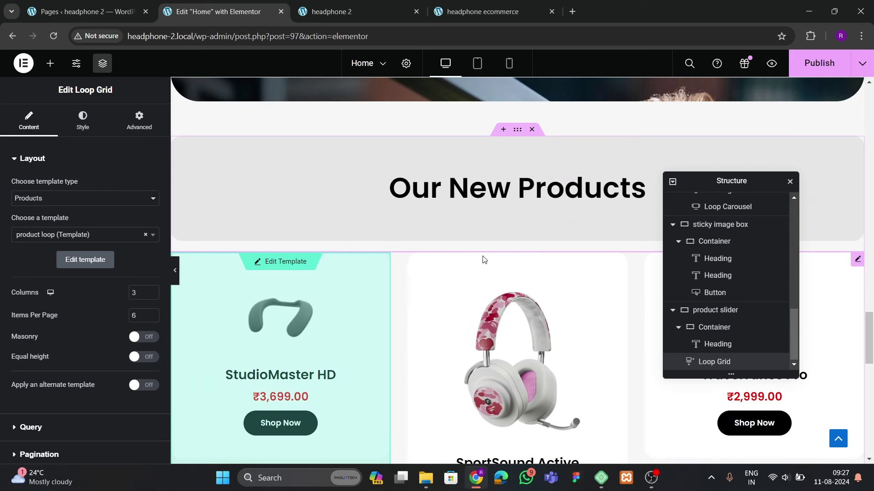
left_click(347, 232)
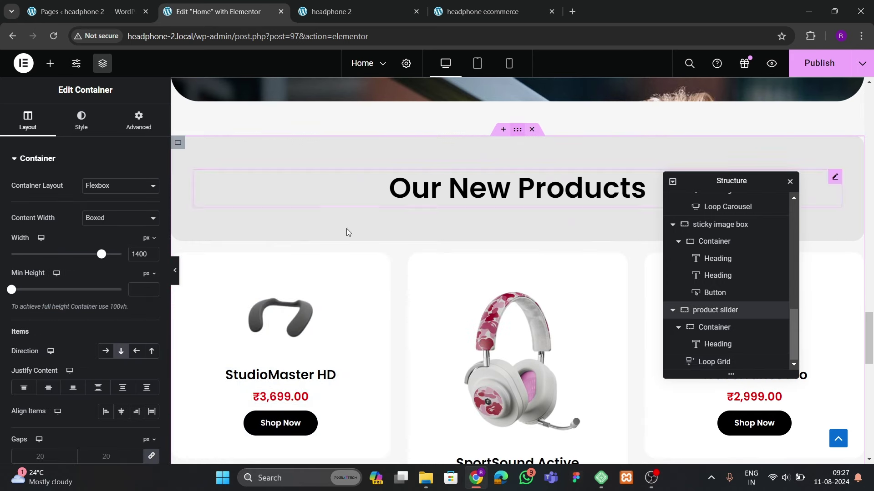
left_click(138, 121)
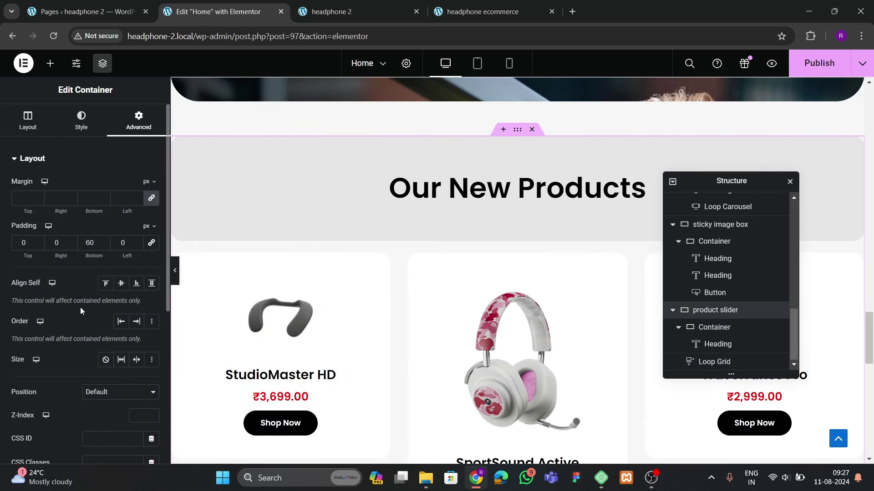
left_click(26, 132)
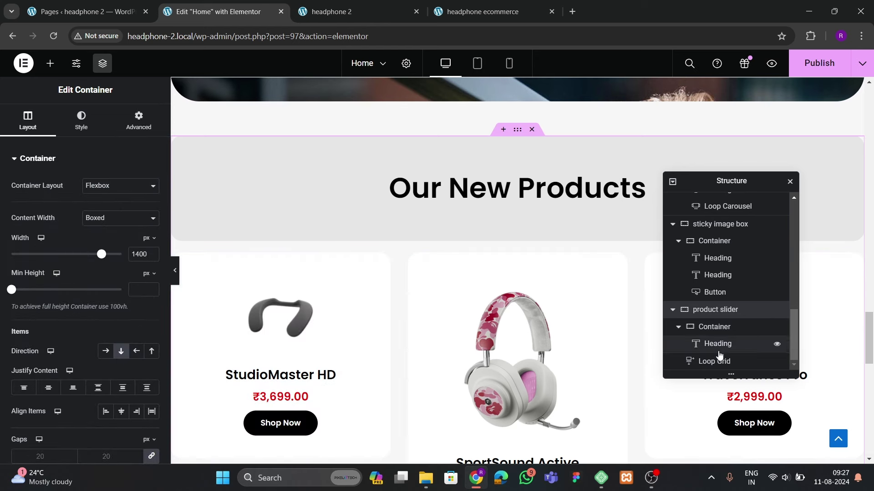
left_click_drag(708, 365, 726, 354)
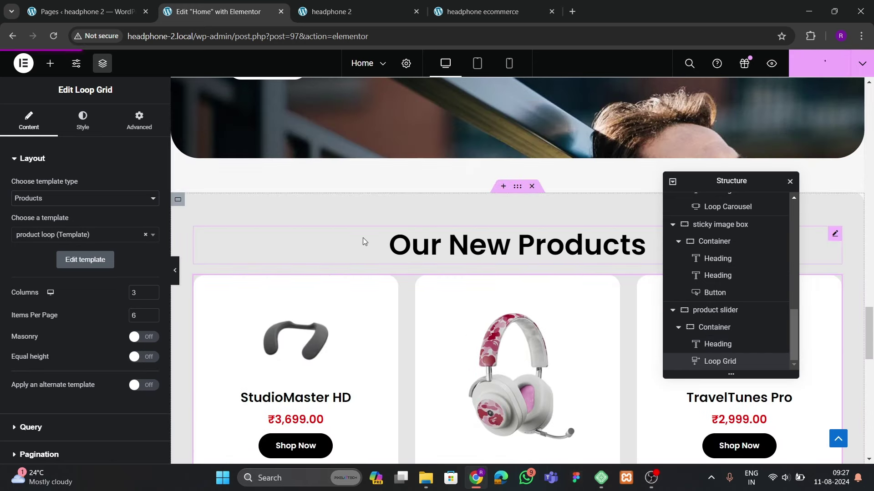
Scroll the live homepage down to the Our New Products grid
left_click(345, 13)
scroll(250, 314, "down", 6)
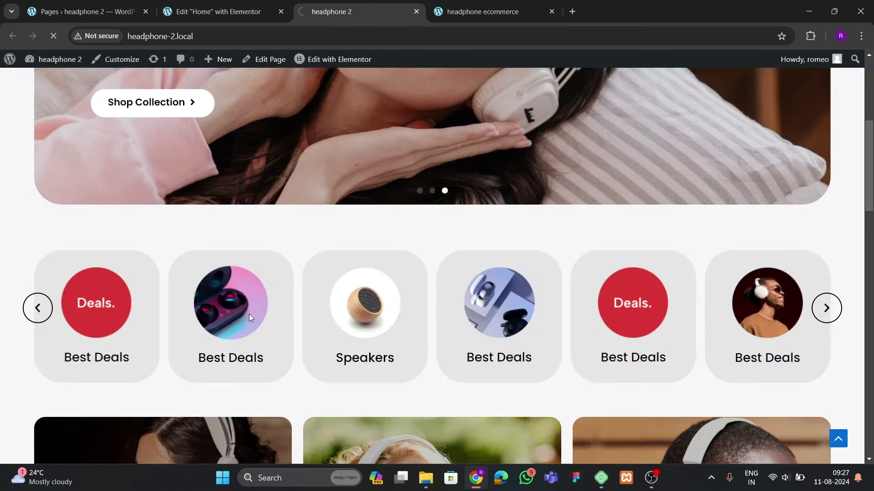
scroll(256, 312, "down", 11)
scroll(209, 292, "down", 5)
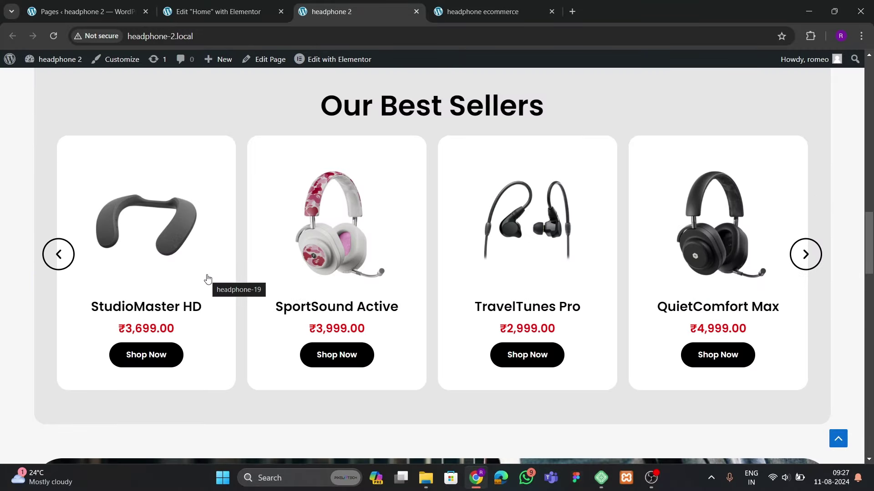
scroll(208, 279, "down", 11)
scroll(208, 279, "down", 8)
scroll(208, 278, "up", 3)
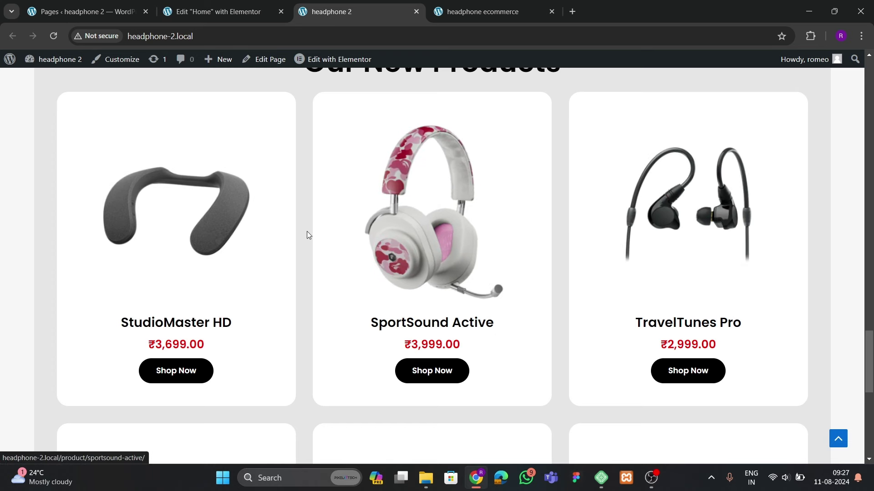
scroll(306, 234, "down", 5)
scroll(555, 263, "down", 4)
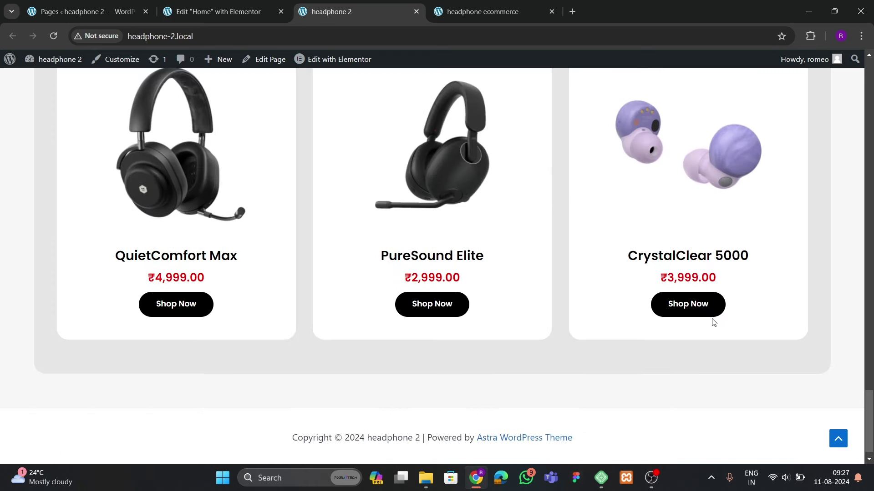
scroll(416, 315, "up", 7)
Check the SportSound Active and TravelTunes Pro product pages, close them, and show the reference ecommerce site
left_click(416, 315)
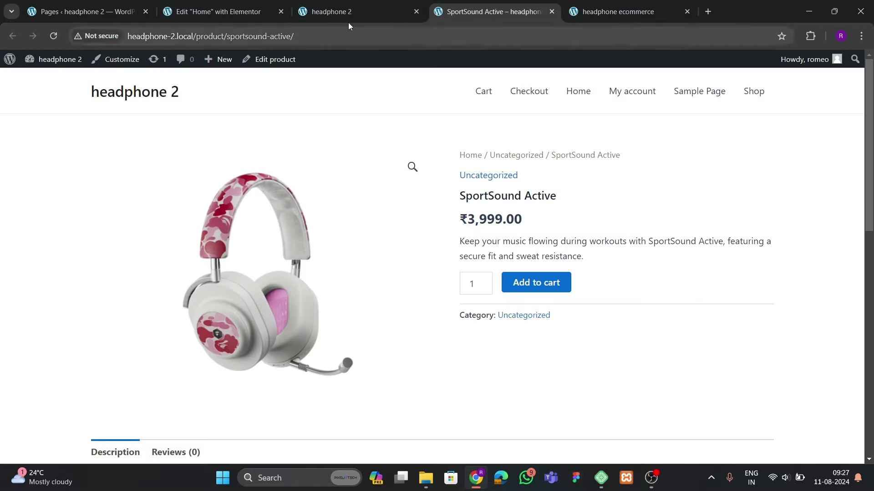
left_click(376, 12)
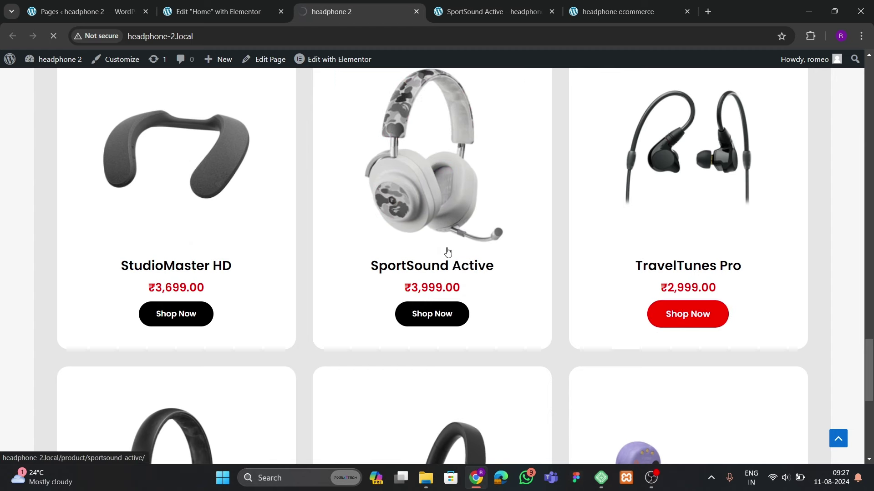
scroll(519, 294, "down", 1)
scroll(519, 294, "up", 1)
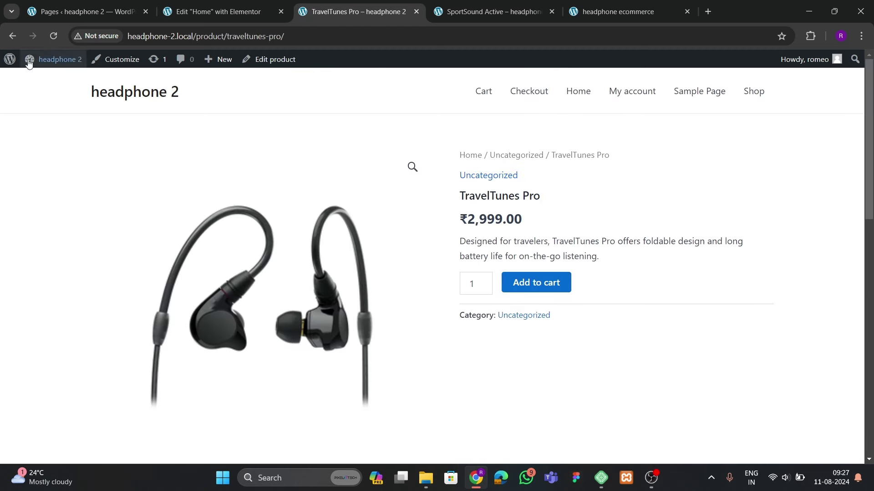
left_click(12, 36)
left_click(486, 9)
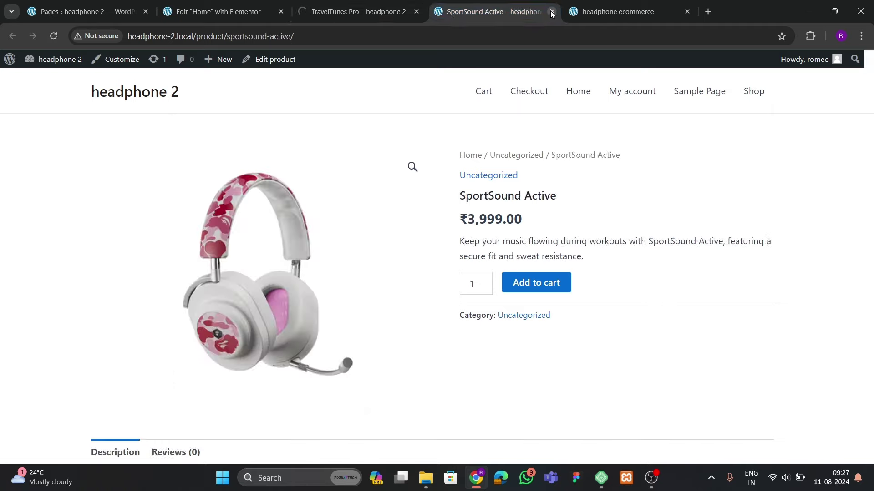
left_click(551, 12)
left_click(486, 12)
scroll(389, 290, "down", 10)
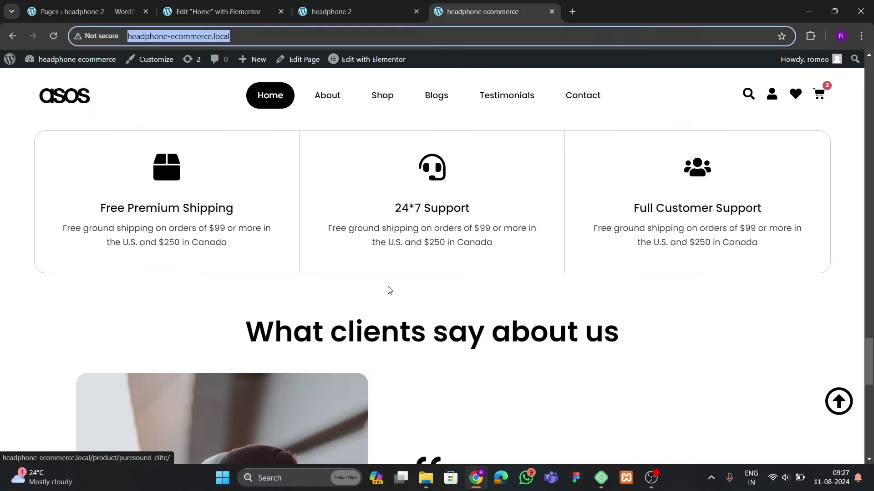
Review the reference site's features row, then return to the Elementor Home editor below the product grid
scroll(389, 290, "up", 3)
scroll(318, 357, "down", 4)
scroll(317, 357, "up", 4)
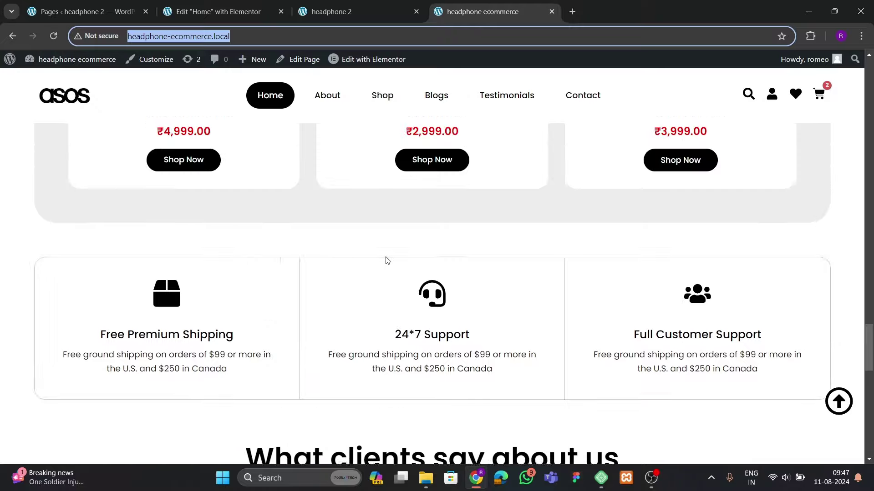
scroll(387, 261, "down", 3)
scroll(386, 261, "up", 3)
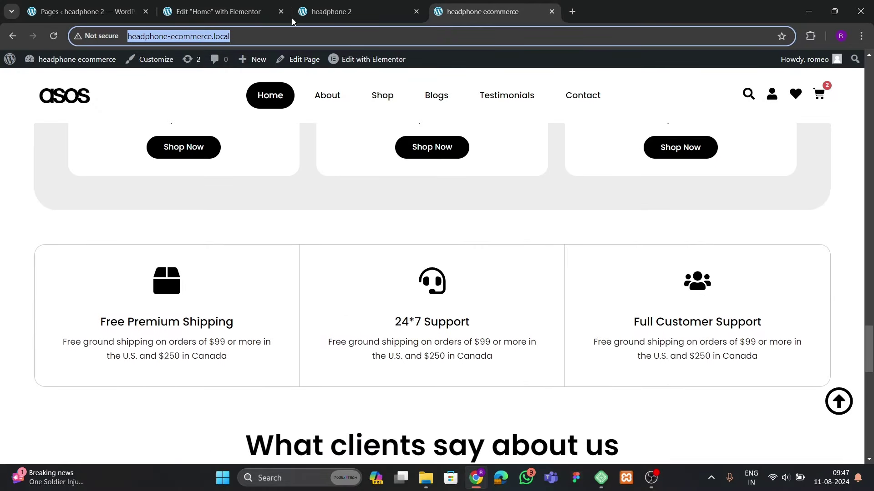
left_click(222, 11)
scroll(396, 242, "down", 5)
Add a single-column flexbox section below the product grid, replacing a first discarded attempt
left_click(490, 295)
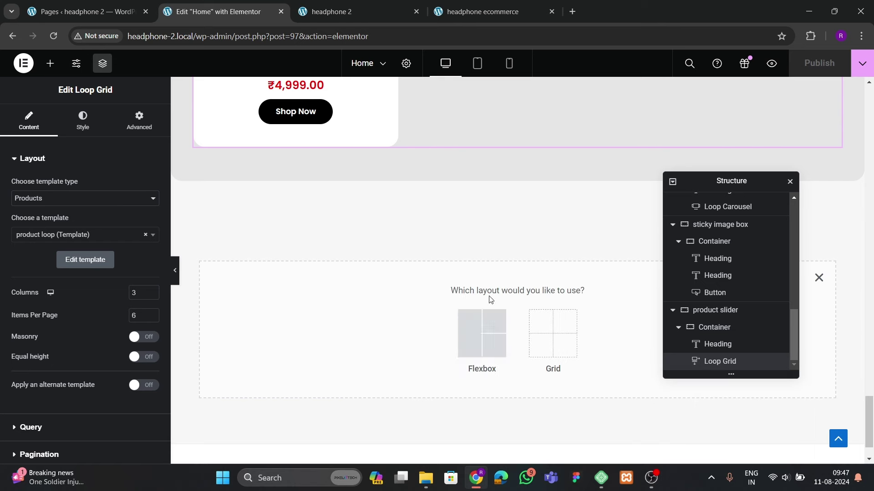
left_click(482, 332)
left_click(412, 326)
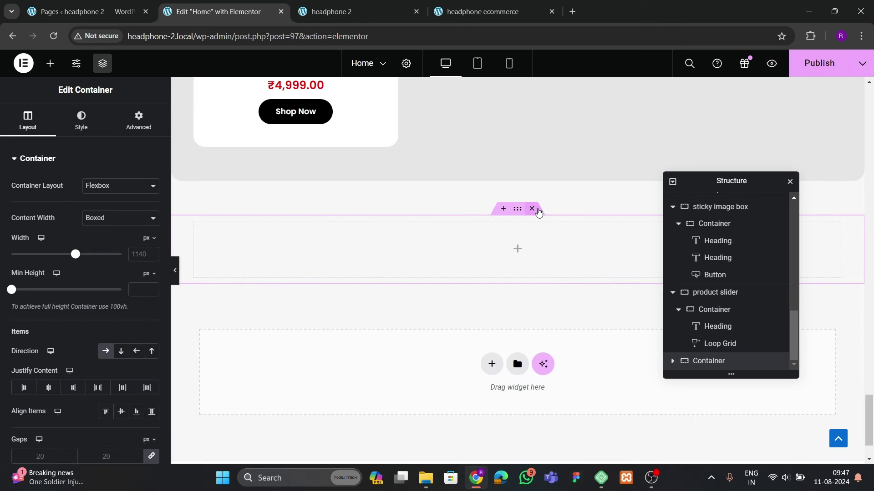
left_click(532, 209)
left_click(492, 296)
left_click(476, 345)
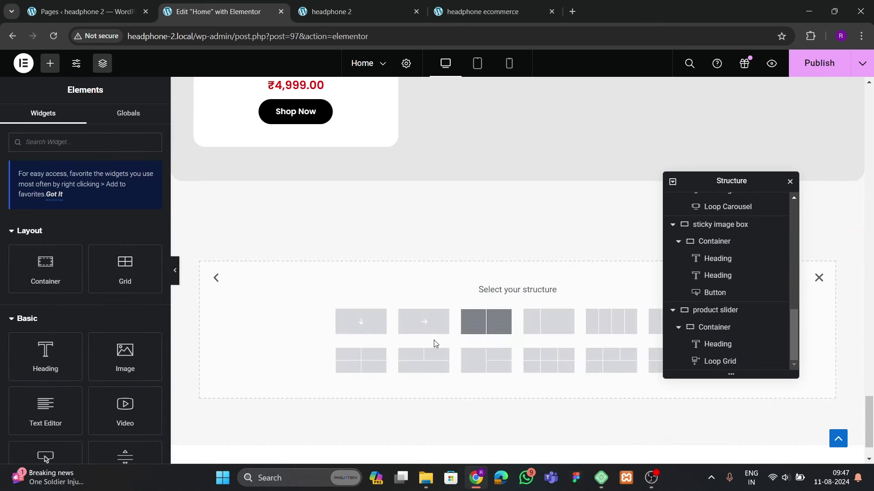
left_click(362, 321)
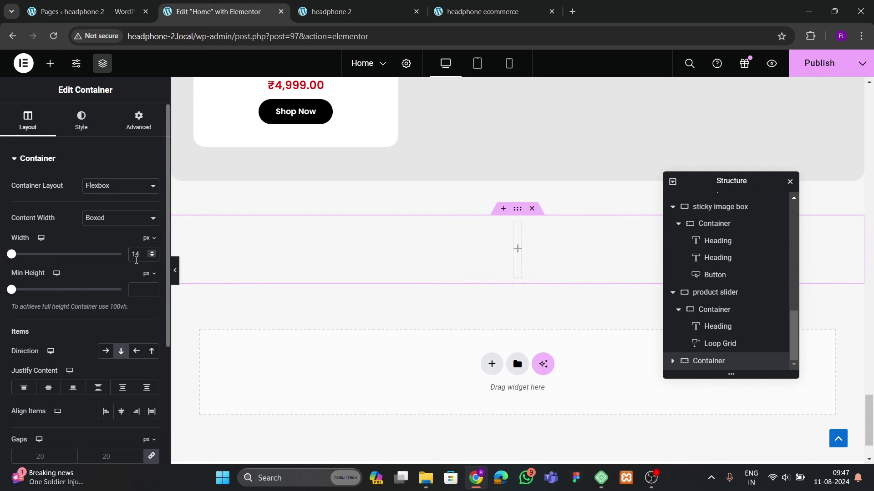
Nest a container inside the new section and rename it 'support' in the Navigator
left_click(136, 125)
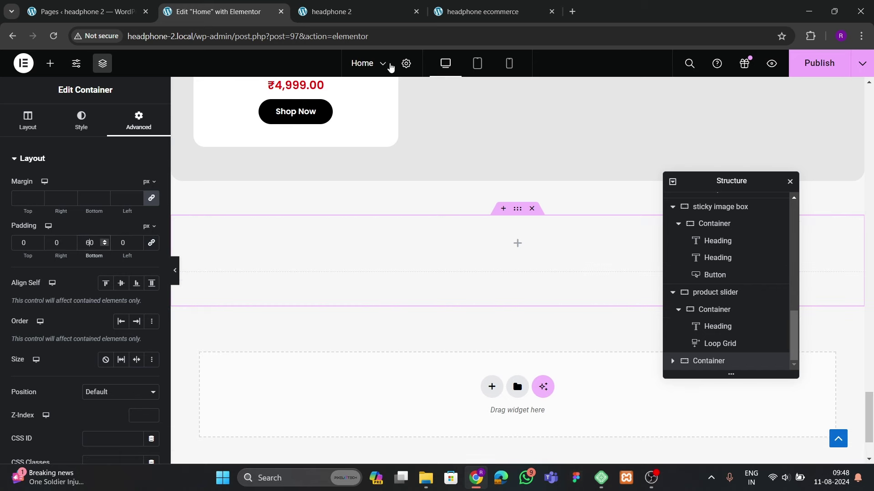
left_click(458, 10)
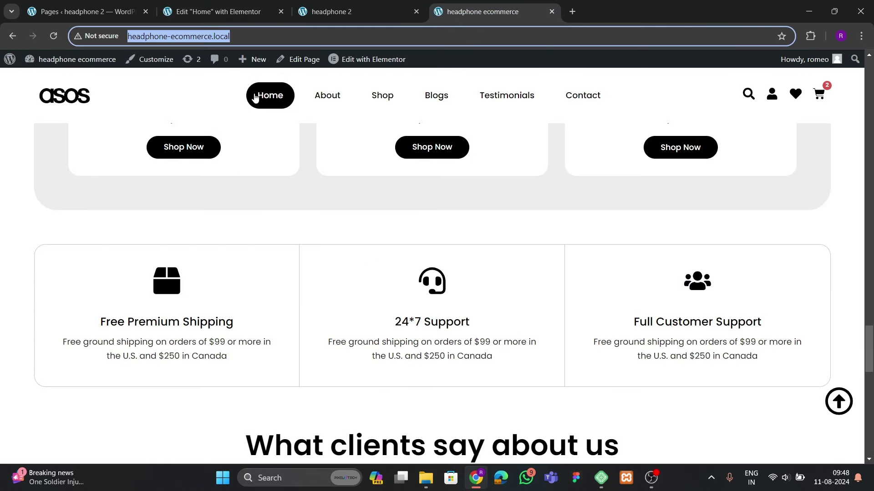
left_click(241, 11)
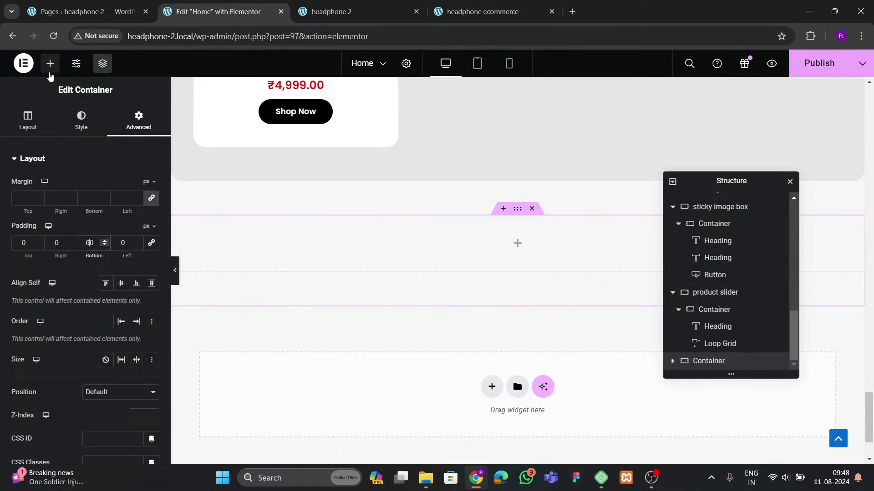
left_click(50, 63)
left_click_drag(50, 262, 427, 272)
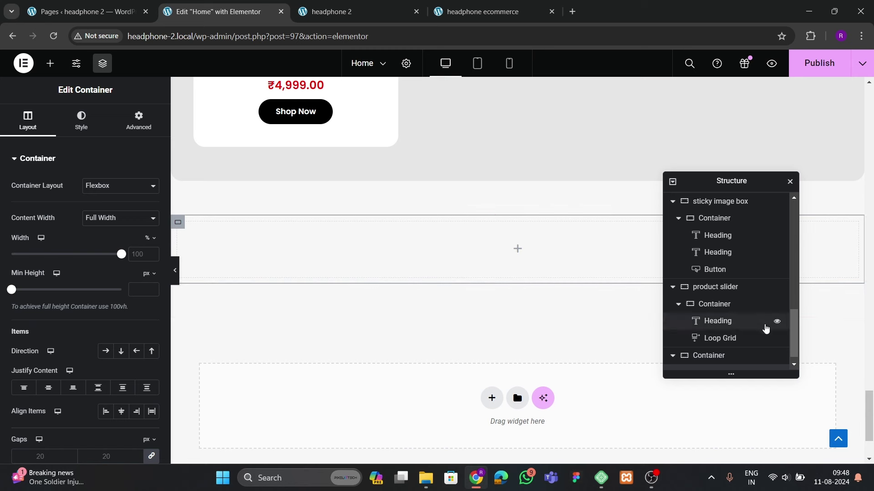
double_click(707, 348)
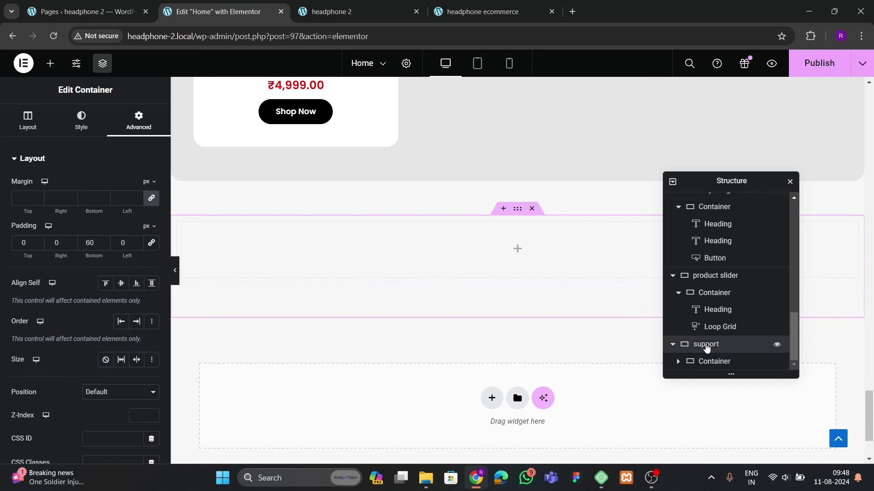
left_click(704, 361)
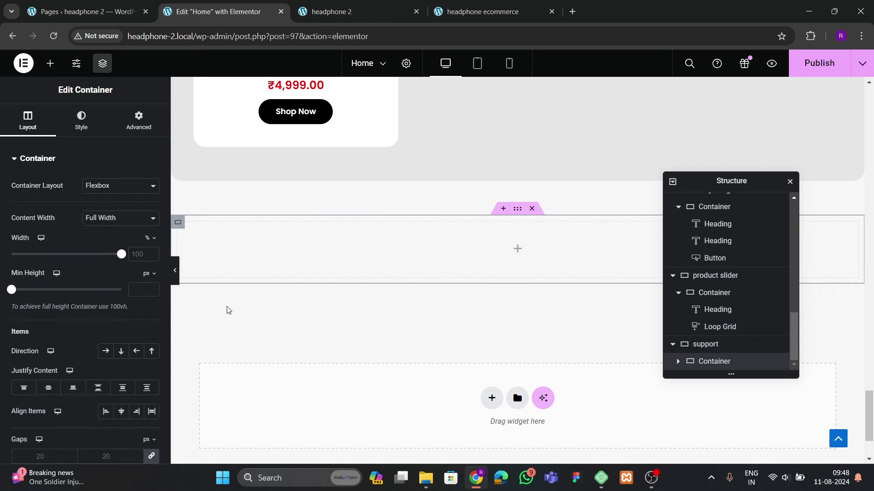
Open the container's Advanced spacing settings and compare against the reference shipping strip
left_click(123, 130)
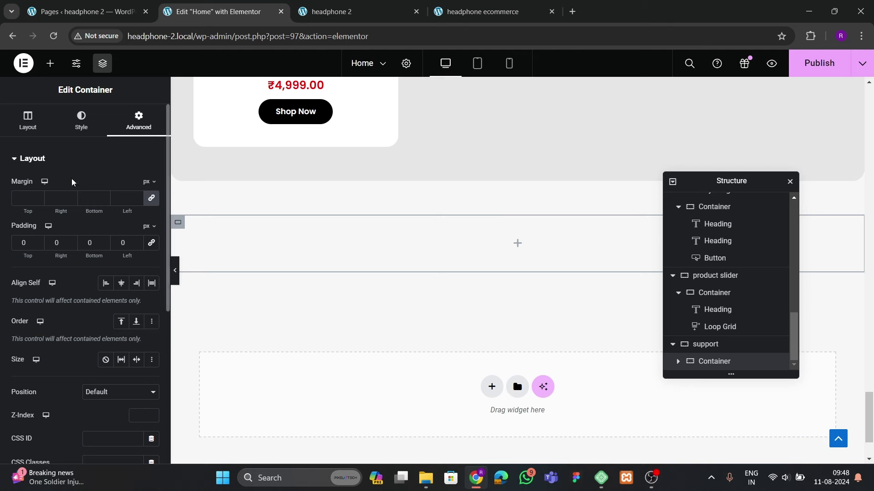
left_click(470, 12)
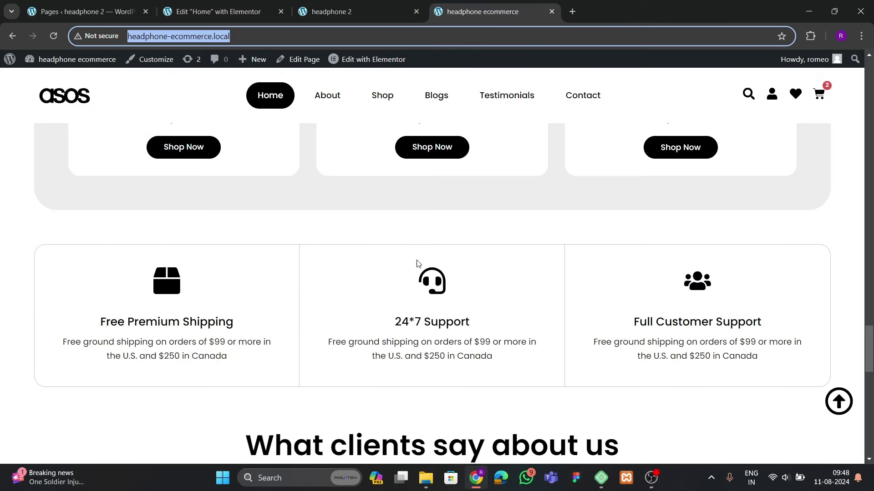
left_click(231, 10)
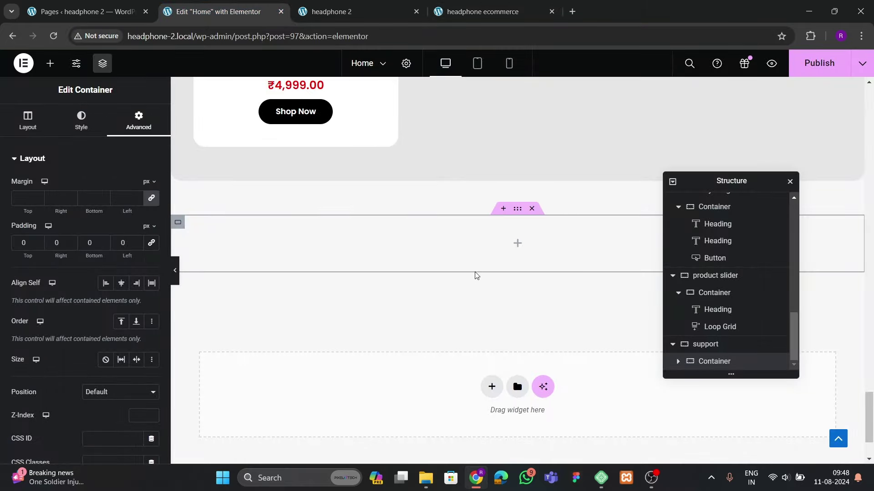
left_click(459, 13)
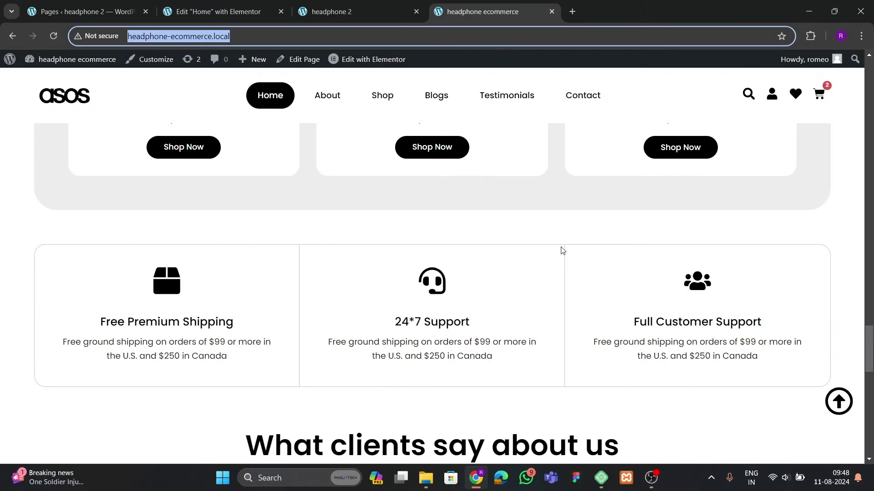
key("ctrl+2")
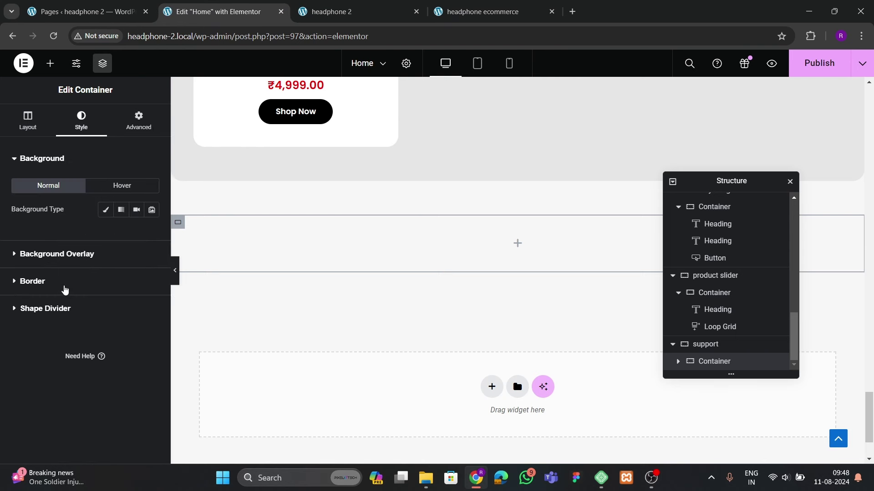
Give the support container a solid 1 px border coloured #C0B4B4
left_click(50, 290)
left_click(112, 272)
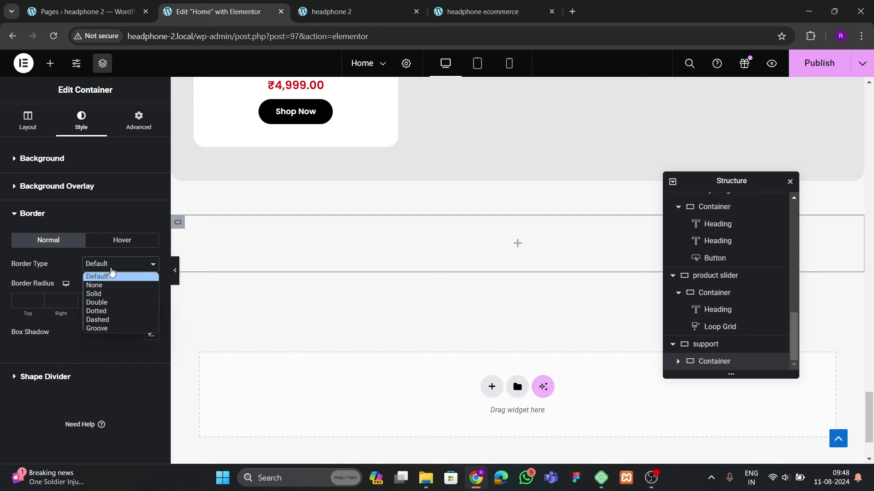
left_click(109, 294)
left_click(38, 300)
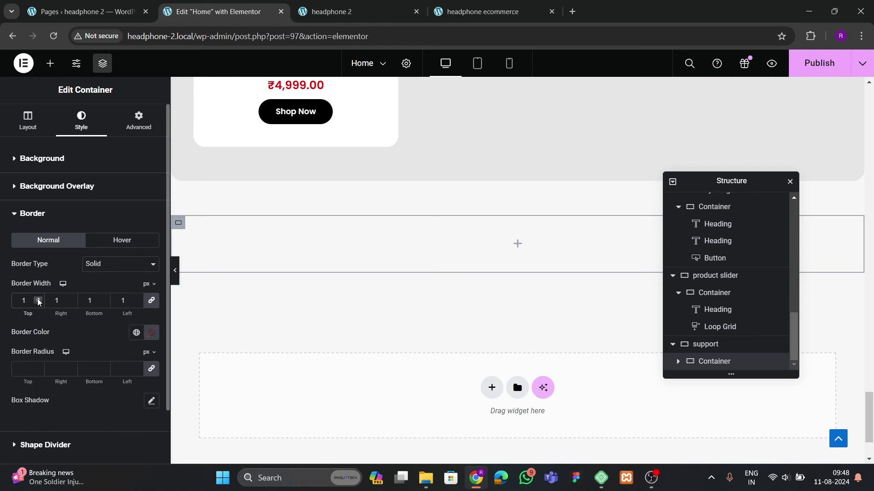
left_click(151, 337)
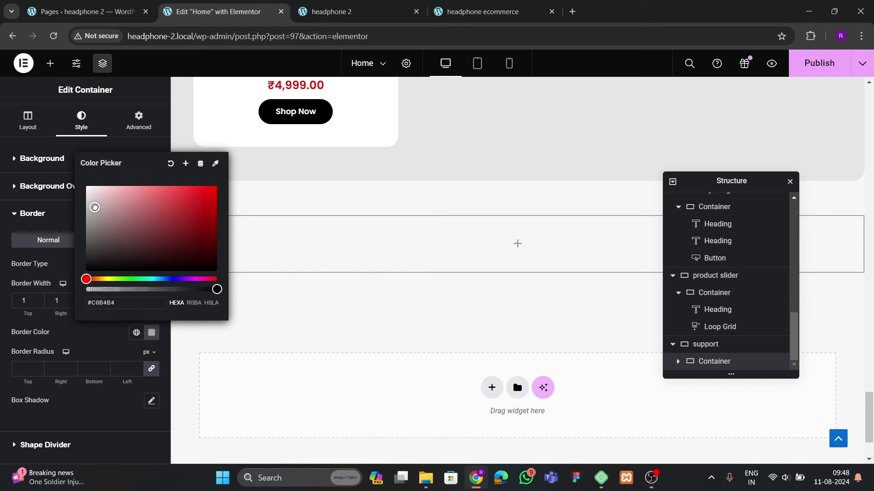
left_click(93, 325)
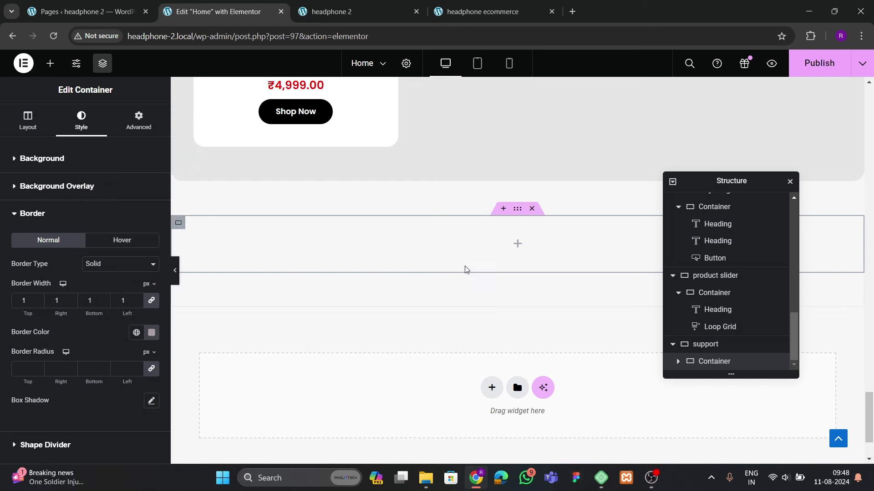
Set linked padding of 30 on all sides of the container and preview it
left_click(138, 122)
left_click(151, 243)
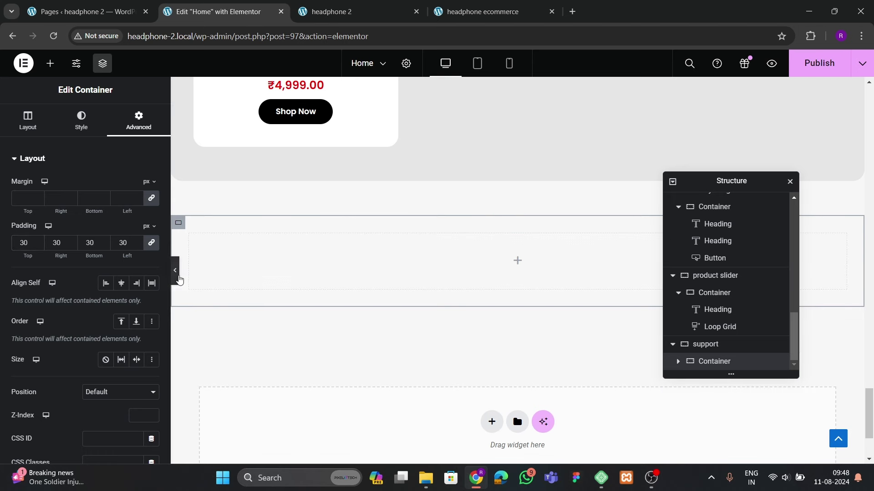
left_click(175, 270)
left_click(5, 273)
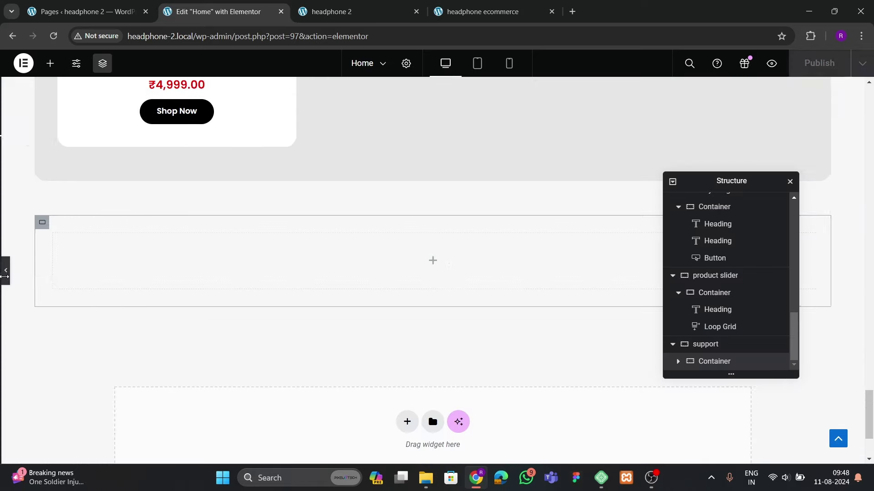
Round the border corners to 20 px and compare the result with the reference site
left_click(81, 121)
left_click(34, 282)
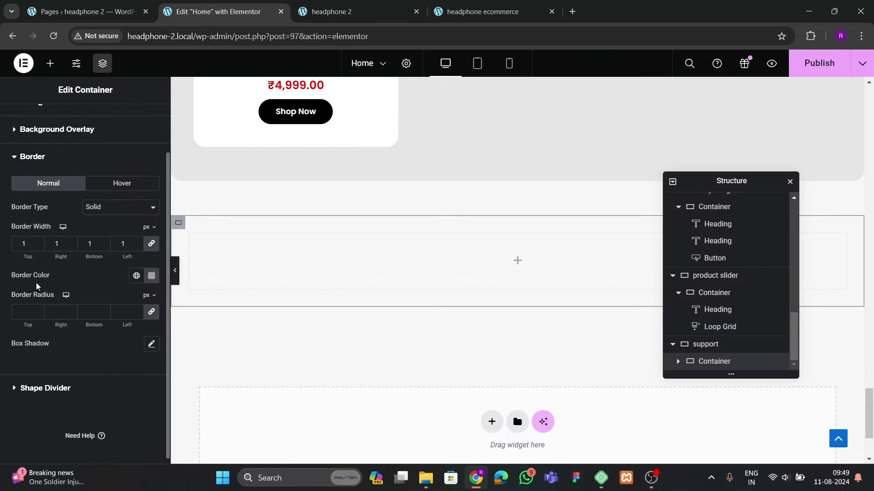
scroll(24, 306, "down", 1)
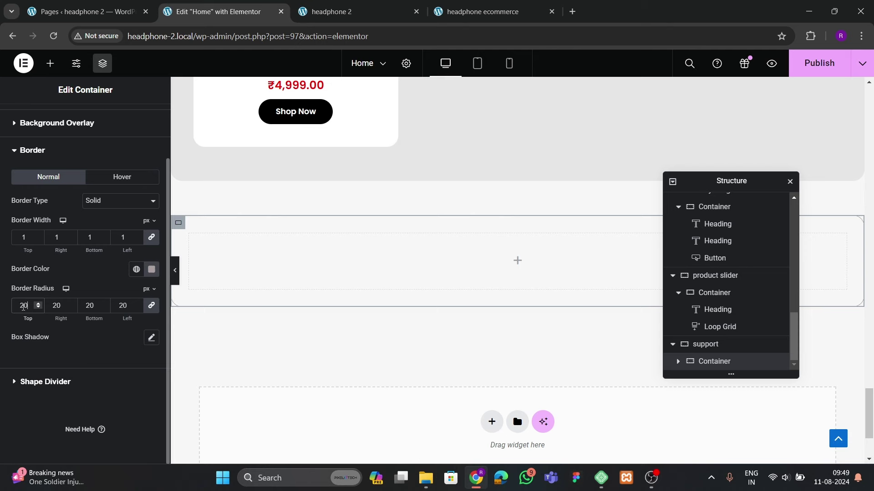
left_click(176, 276)
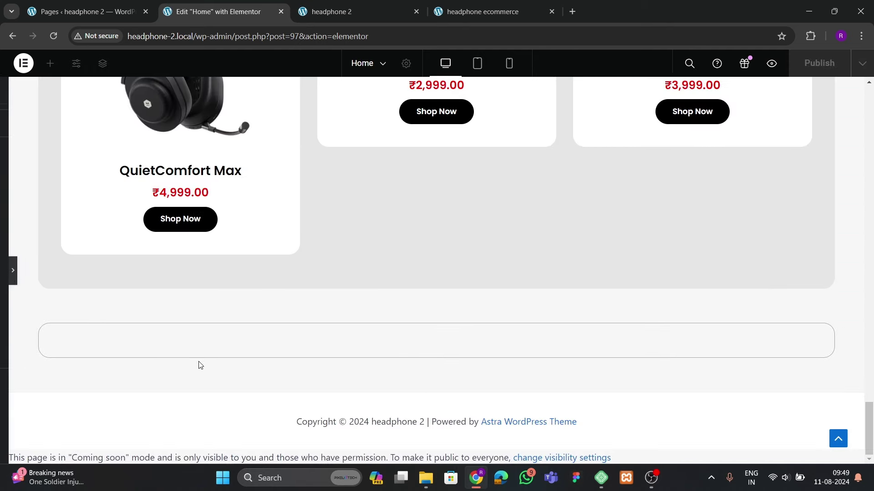
left_click(493, 15)
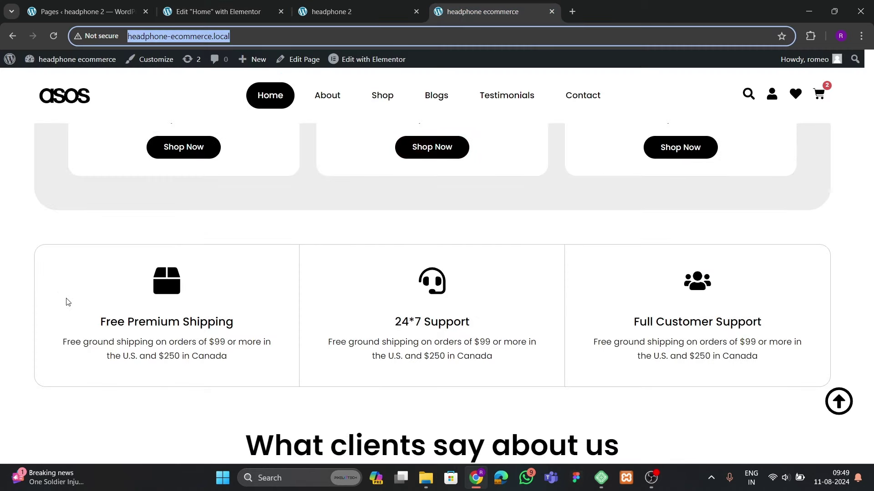
left_click(211, 12)
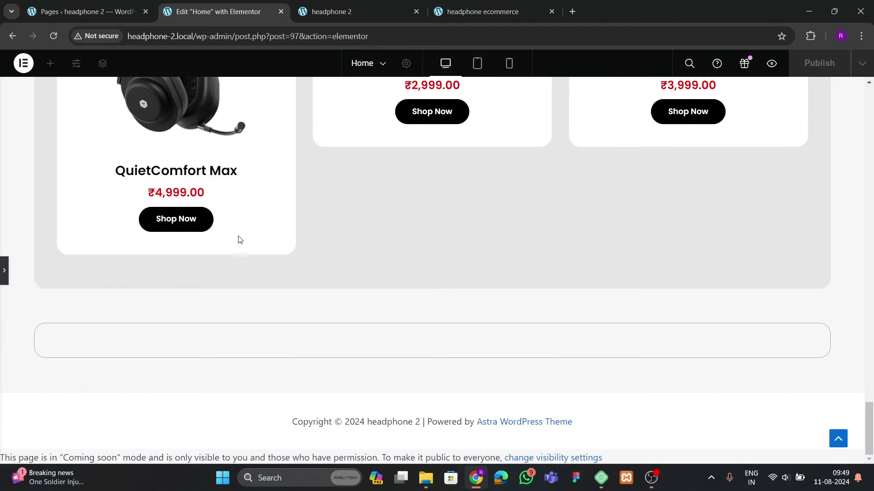
left_click(4, 275)
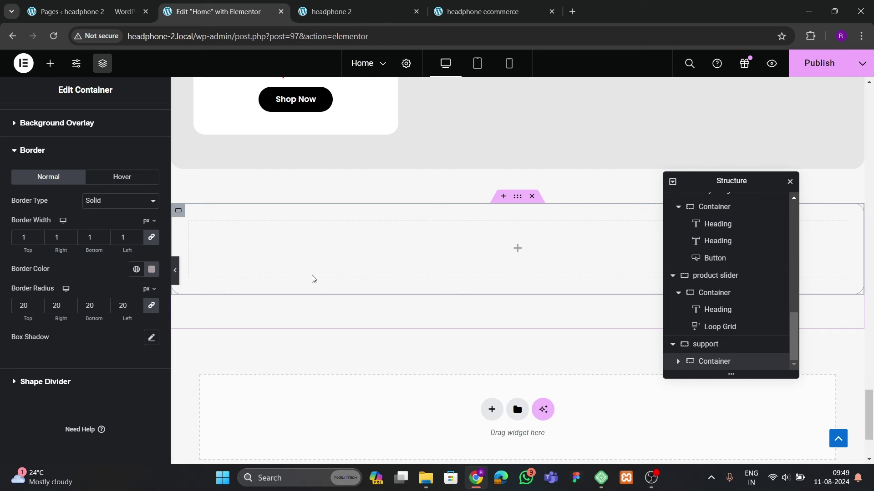
left_click(50, 63)
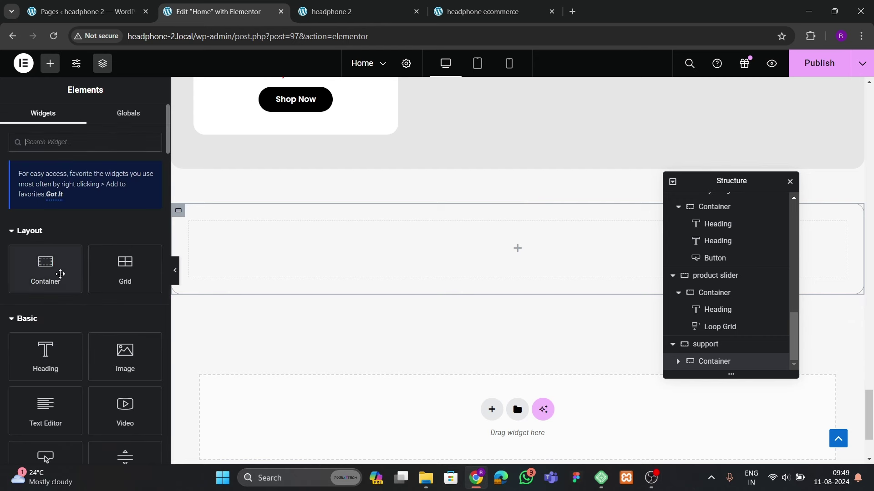
Nest an inner container in the support section and check its padding against the reference
left_click_drag(58, 277, 413, 322)
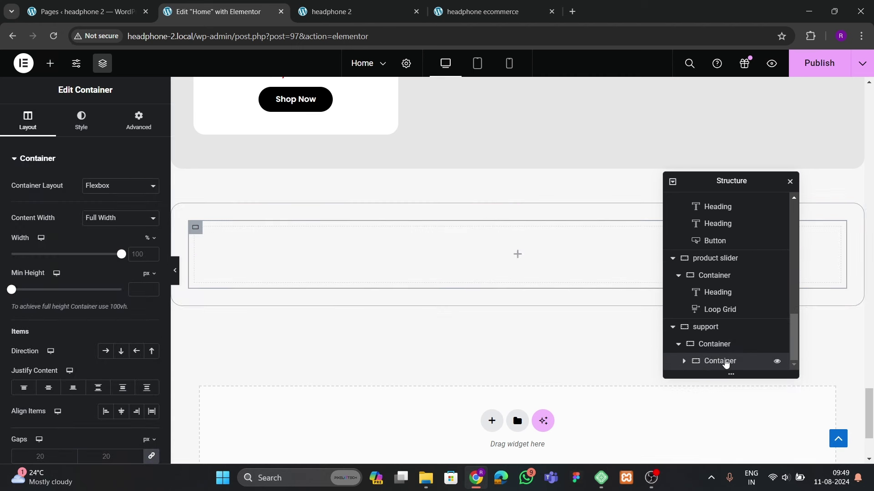
left_click(133, 132)
left_click(152, 243)
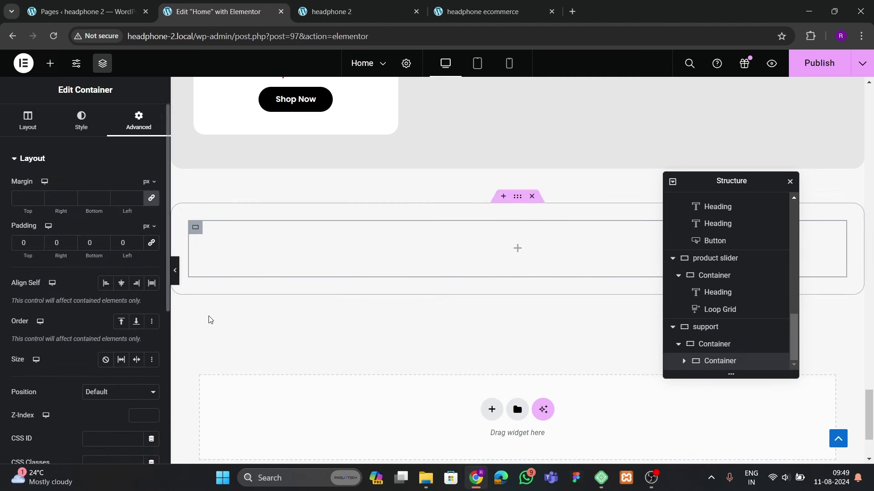
left_click(501, 14)
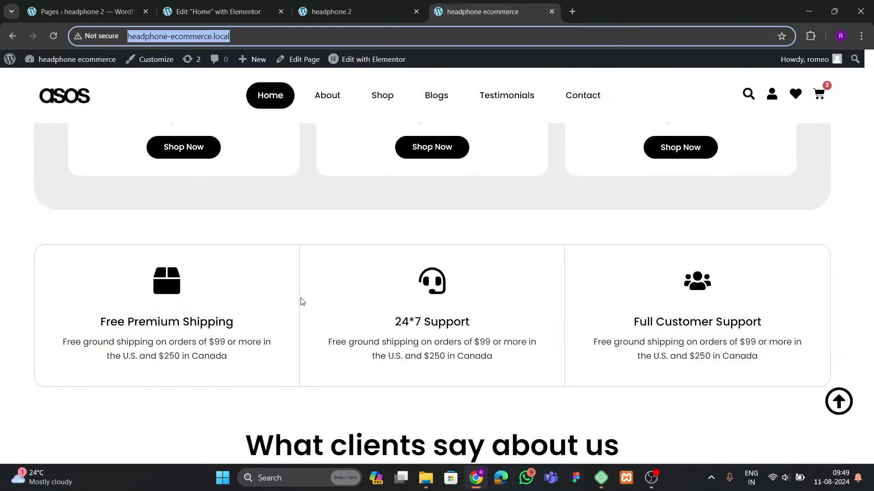
left_click(254, 11)
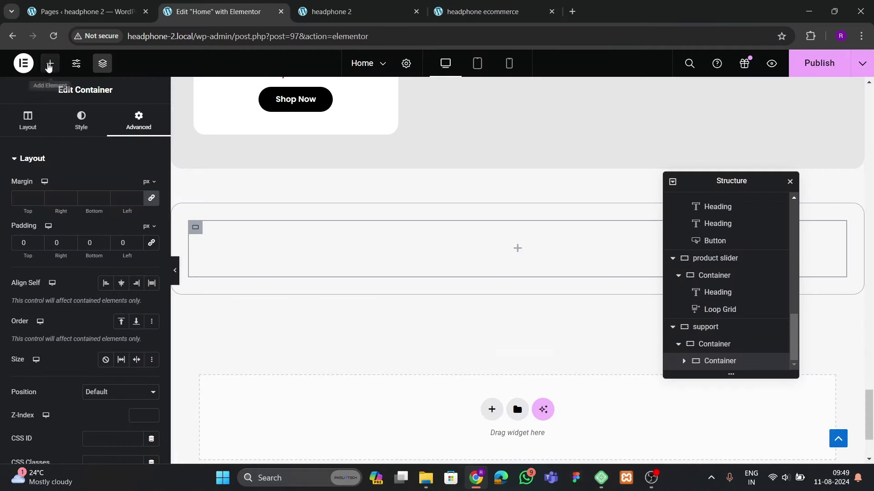
Place an Icon widget in the inner container and swap the star for the open box icon
left_click(50, 63)
type("icon")
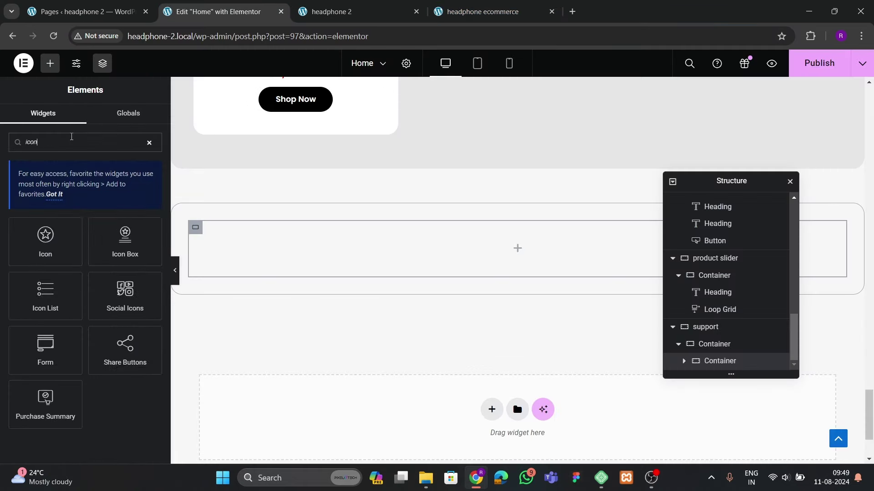
left_click_drag(60, 246, 324, 254)
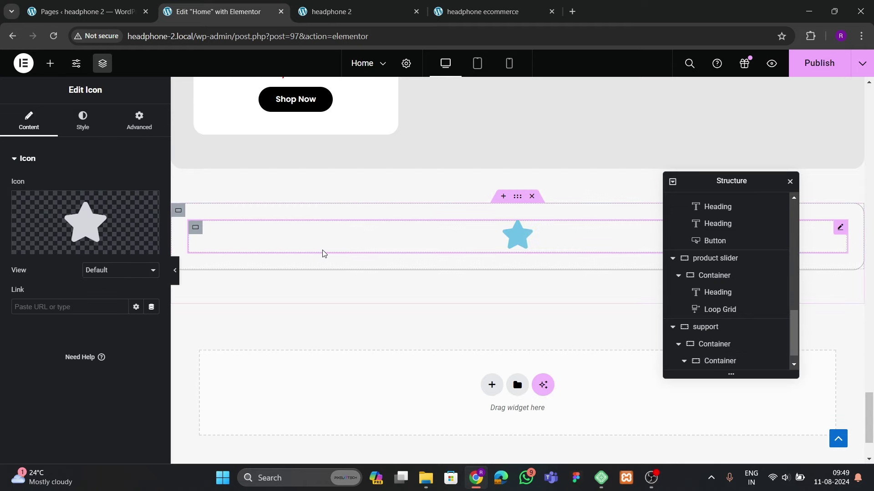
left_click(87, 223)
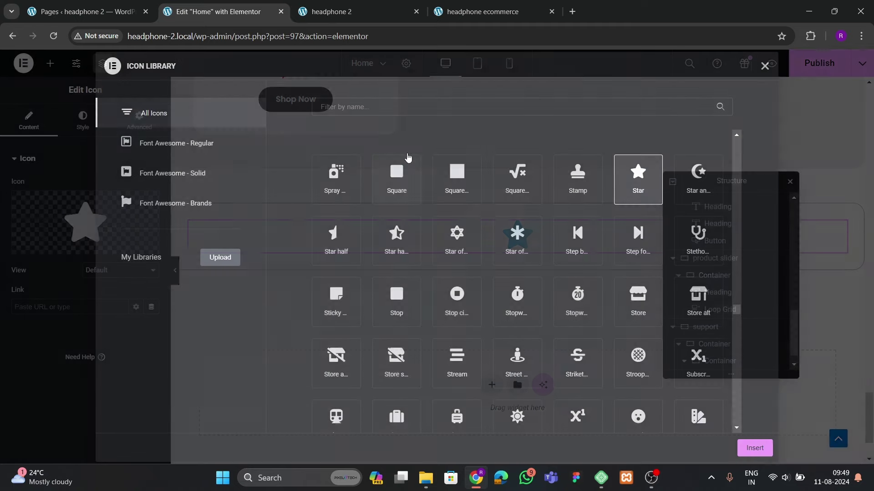
left_click(371, 107)
type("box")
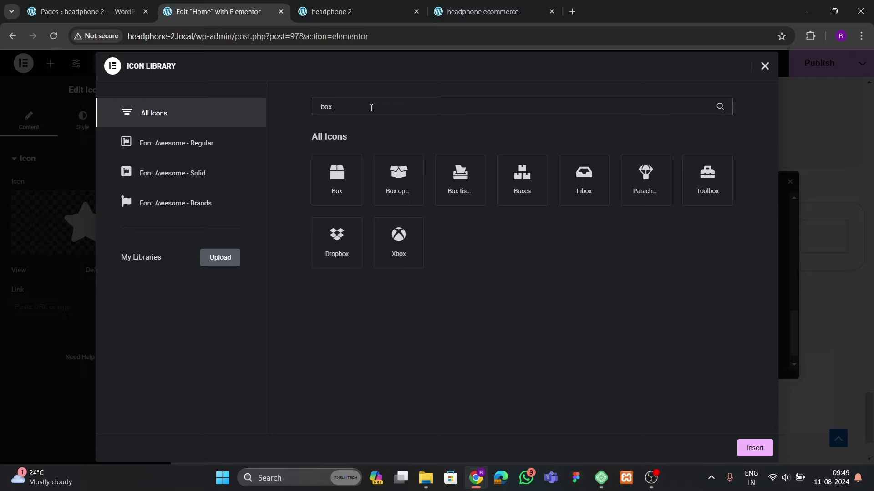
left_click(396, 186)
left_click(754, 449)
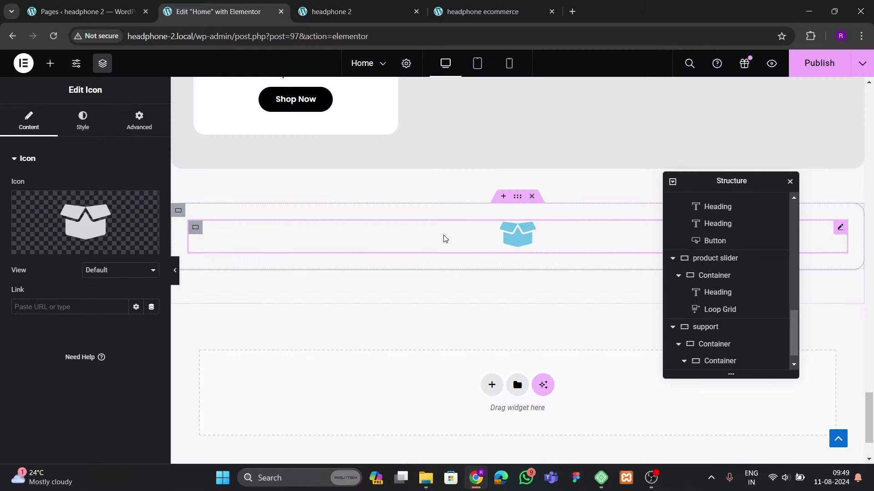
Set the box icon's primary colour to black (#000000)
left_click(50, 62)
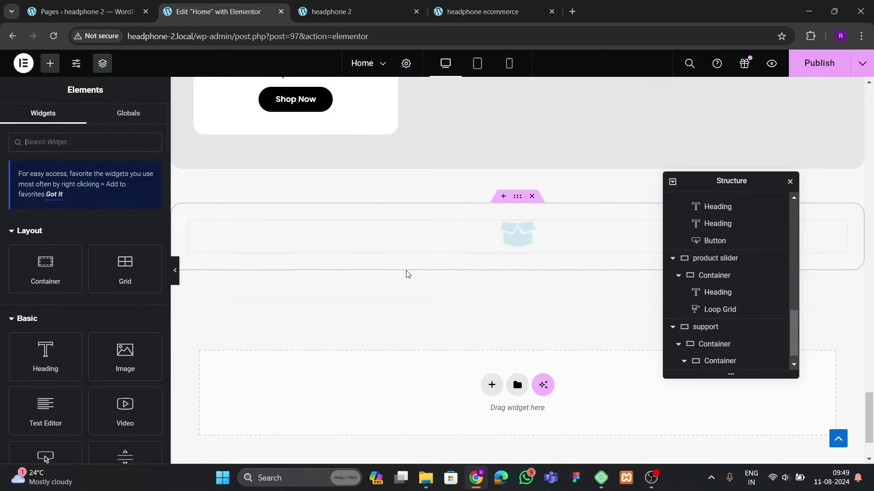
scroll(416, 277, "up", 10)
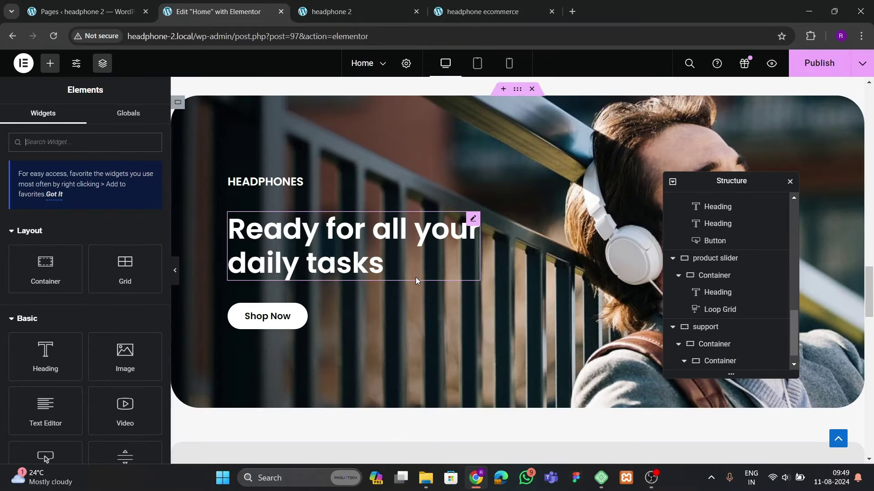
scroll(415, 278, "down", 2)
scroll(418, 283, "down", 10)
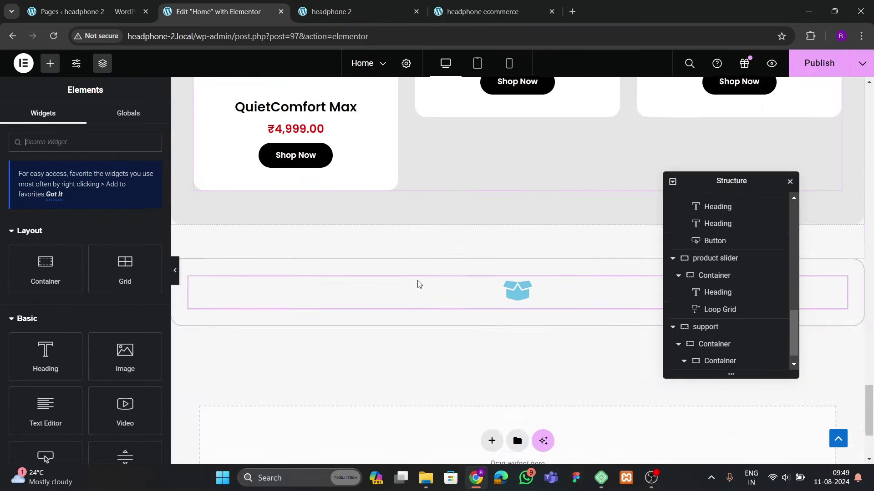
scroll(413, 318, "up", 2)
left_click(514, 260)
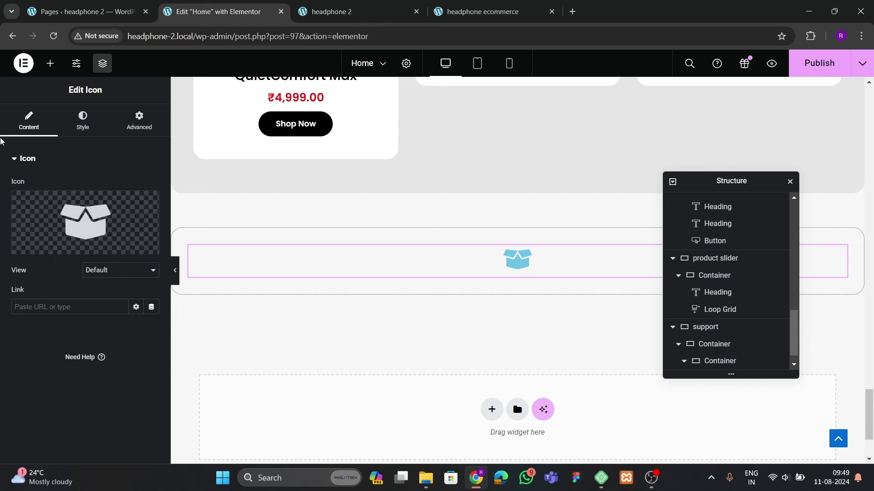
left_click(97, 119)
left_click(157, 233)
left_click_drag(150, 292, 6, 409)
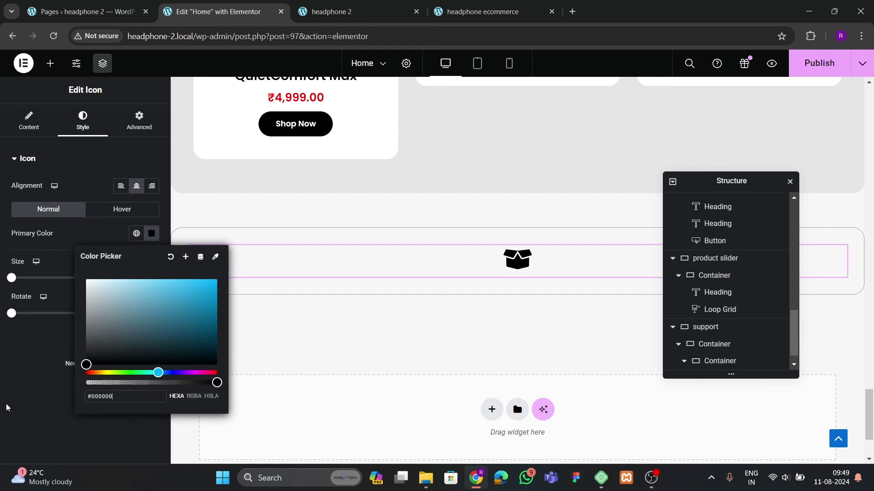
left_click(104, 178)
Add a centred, black 'Free Shipping' heading below the box icon
left_click(47, 66)
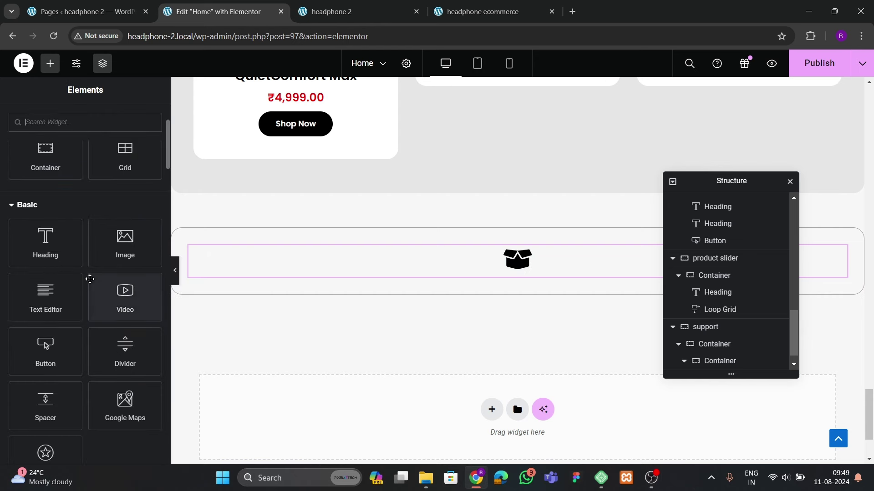
left_click_drag(43, 244, 380, 274)
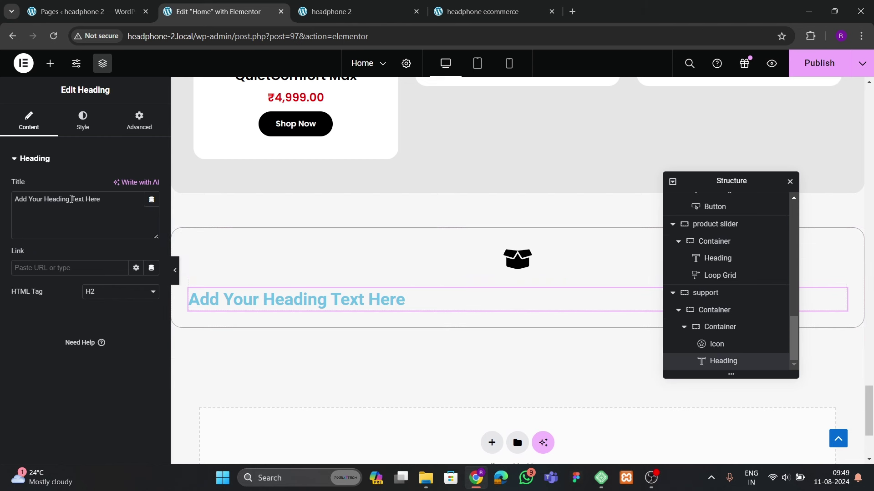
type("Free Shipping")
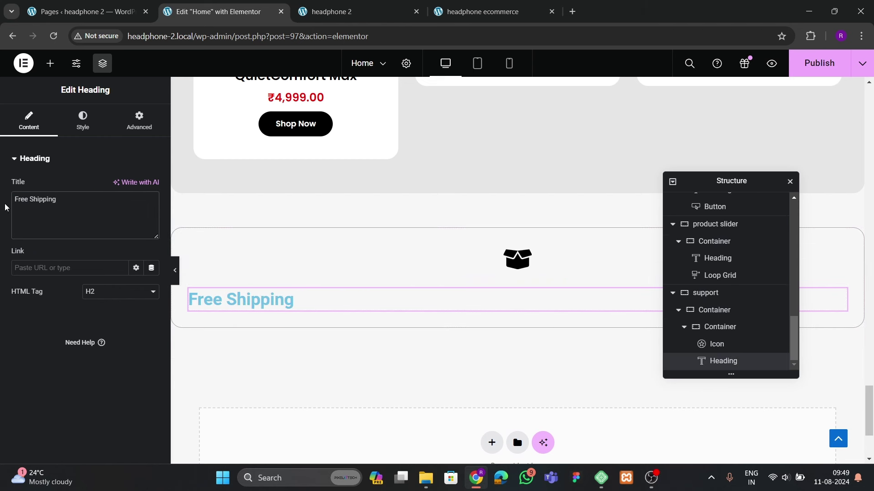
left_click(78, 130)
left_click(121, 186)
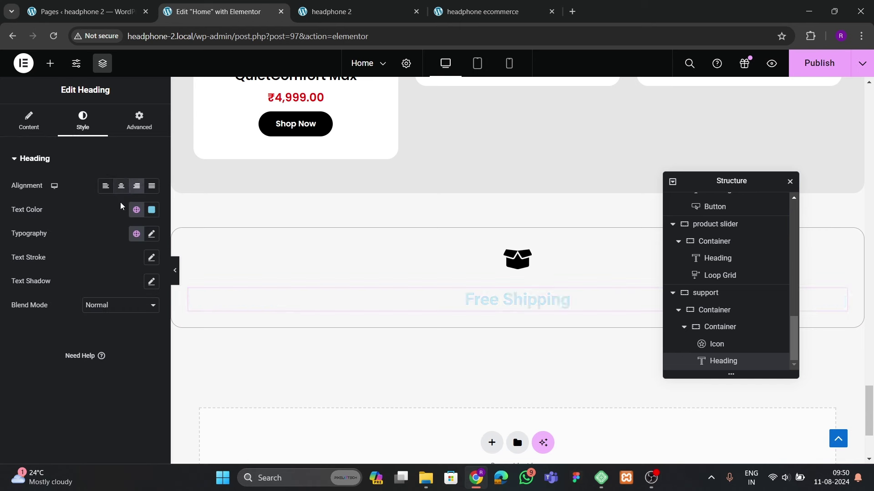
left_click(152, 210)
left_click_drag(100, 330, 36, 368)
left_click(36, 368)
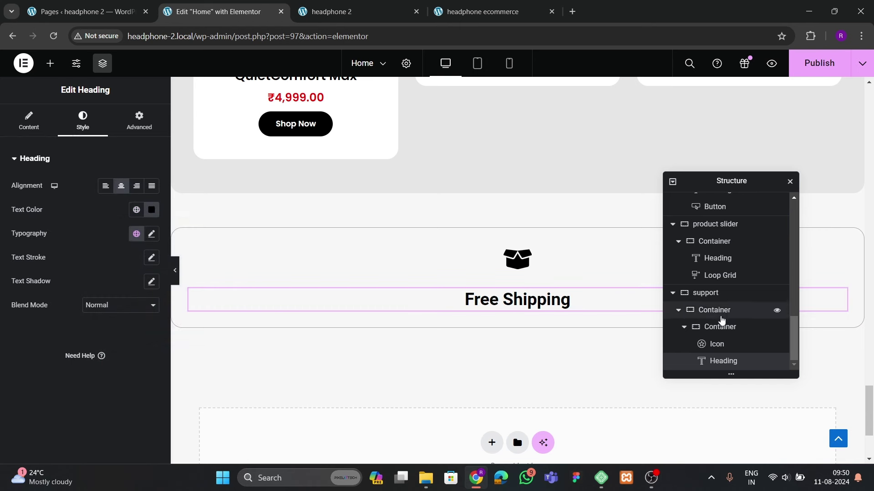
Set the inner container to column direction, centred items, and a 15 px gap
left_click(720, 327)
left_click(19, 118)
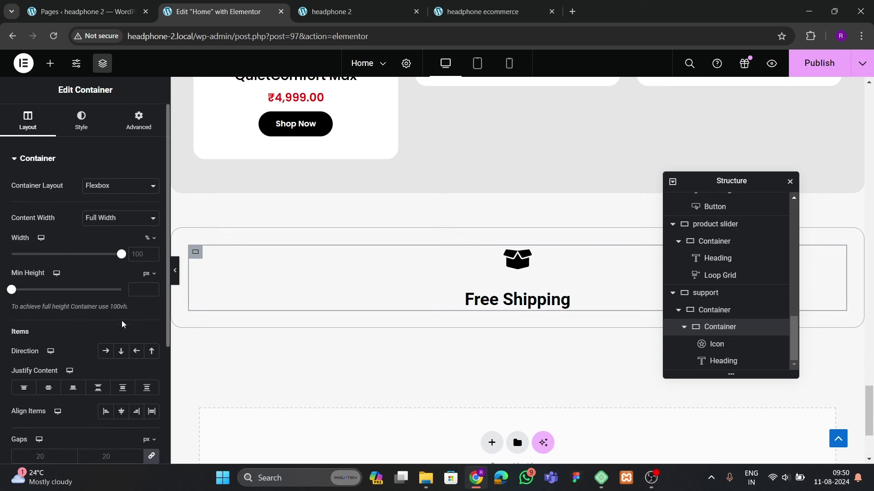
left_click(121, 295)
left_click(48, 331)
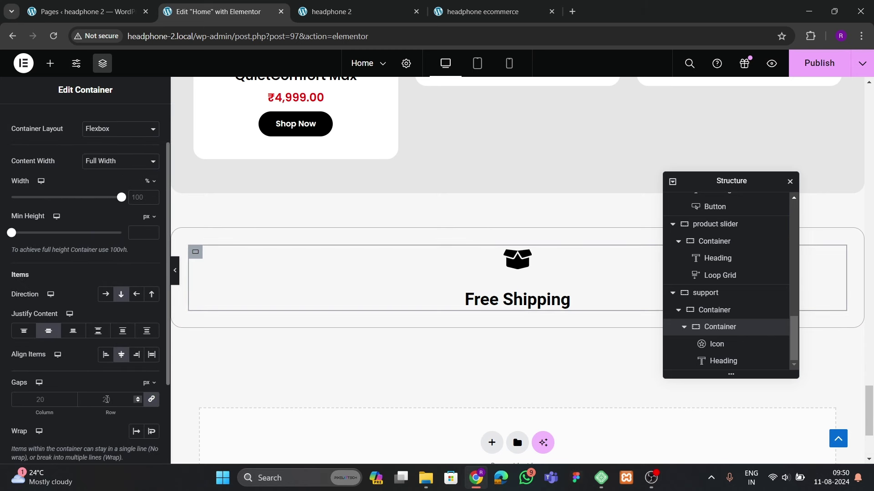
left_click(106, 399)
type("15")
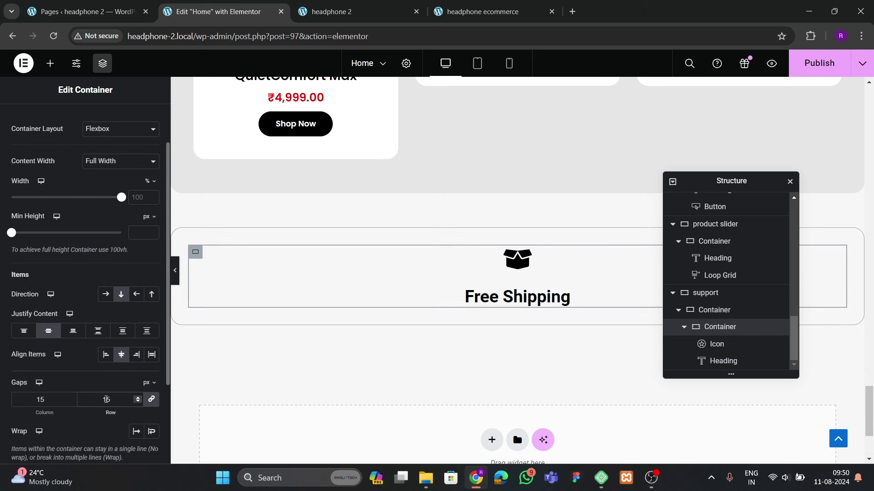
left_click(480, 11)
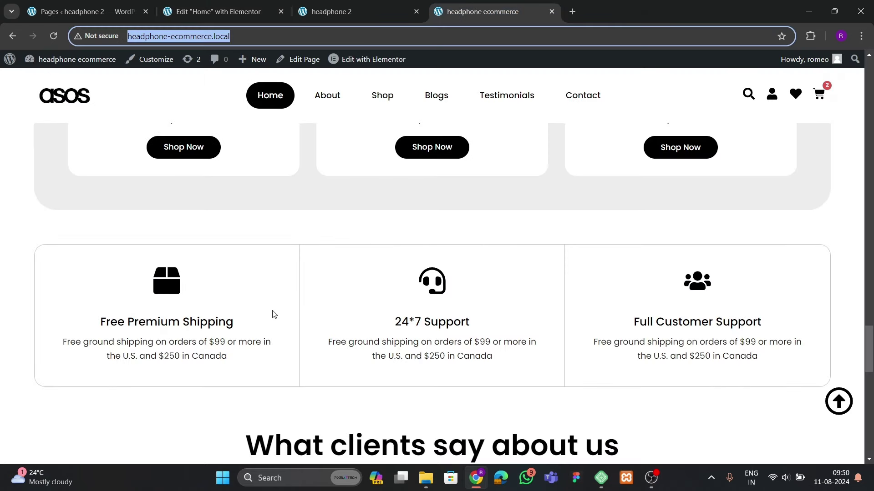
left_click(203, 14)
left_click(562, 297)
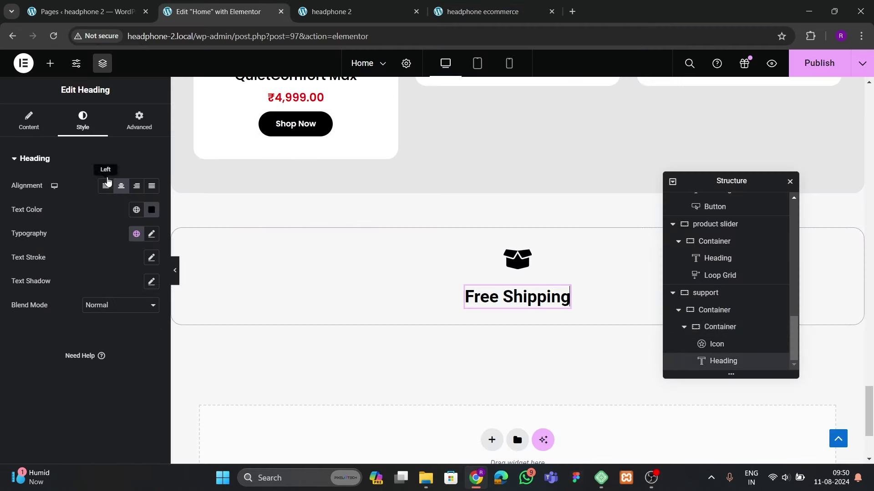
left_click(487, 13)
left_click(214, 11)
Drop a Text Editor paragraph under the Free Shipping heading with a -28 px bottom margin
left_click(50, 63)
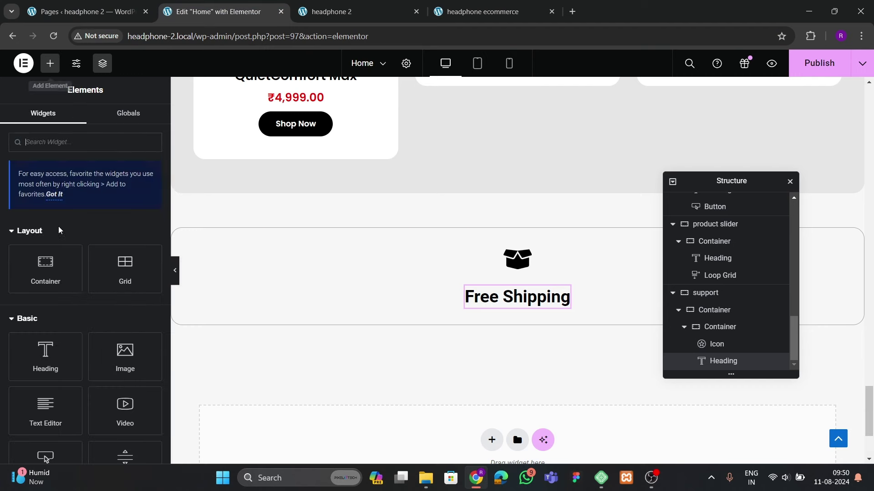
scroll(58, 230, "down", 4)
left_click_drag(45, 241, 529, 352)
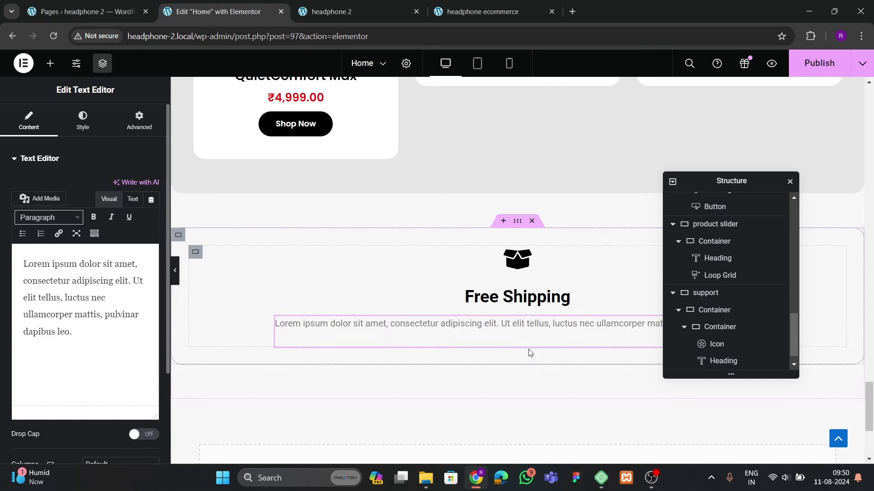
left_click(139, 119)
left_click_drag(108, 202, 105, 202)
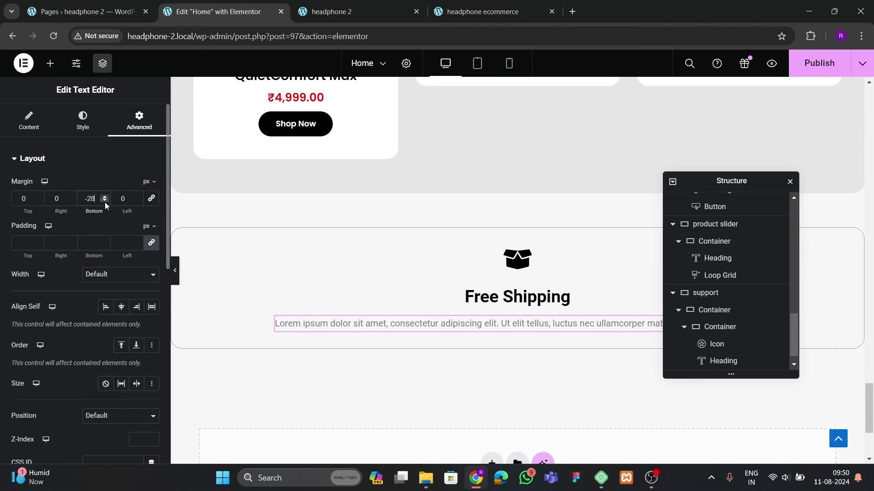
left_click(312, 323)
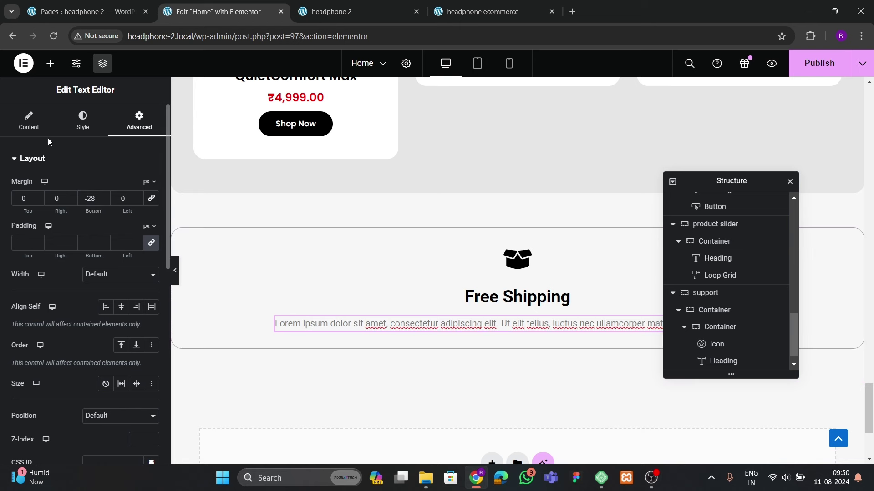
Inspect the paragraph's typography settings without changing them
left_click(82, 119)
left_click(150, 234)
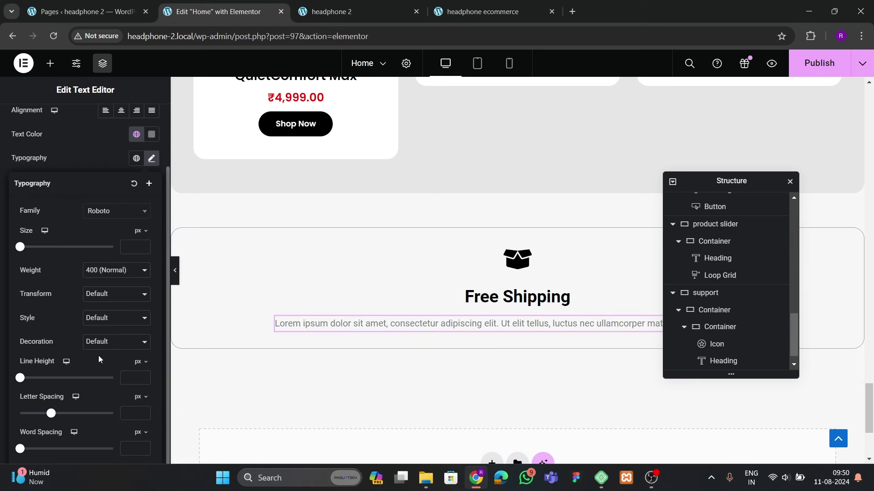
left_click(406, 326)
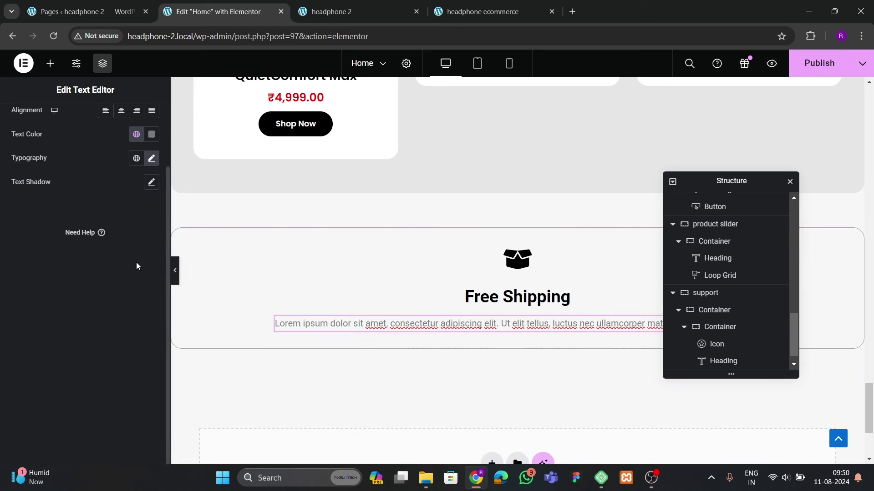
scroll(112, 172, "up", 2)
Set the Free Shipping heading to Poppins at about 20 px
left_click(497, 305)
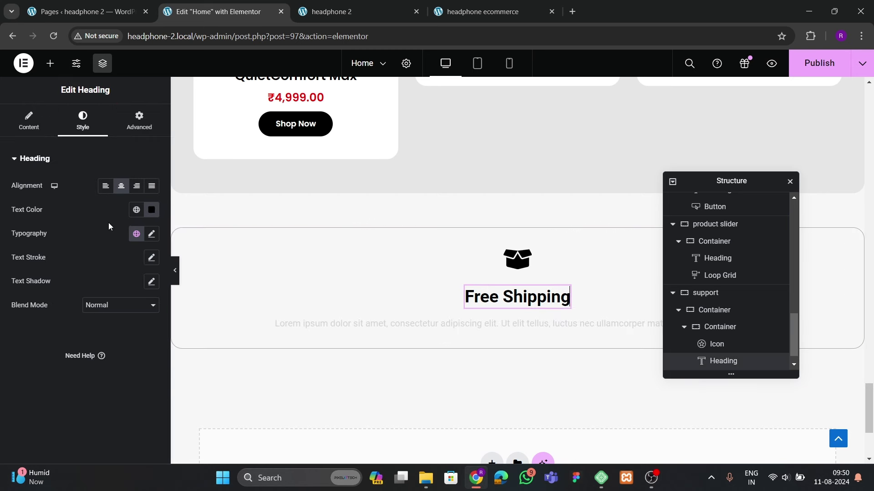
left_click(151, 234)
left_click(98, 288)
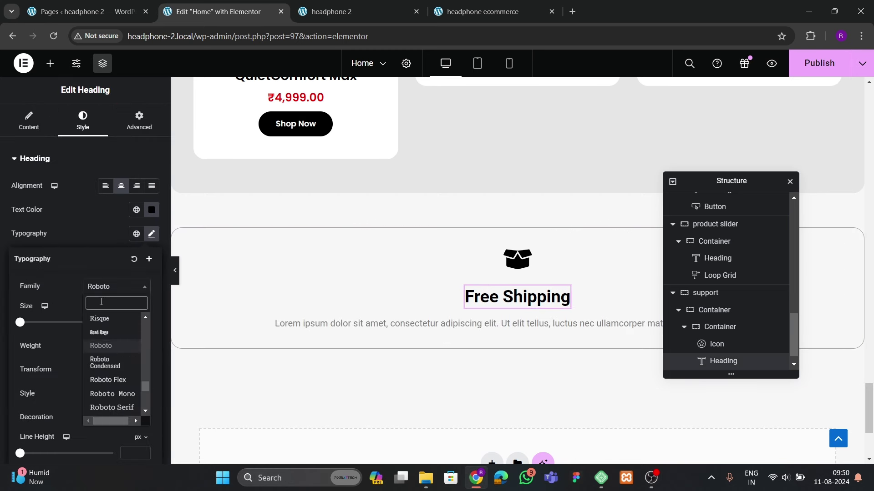
type("poppins")
key("Return")
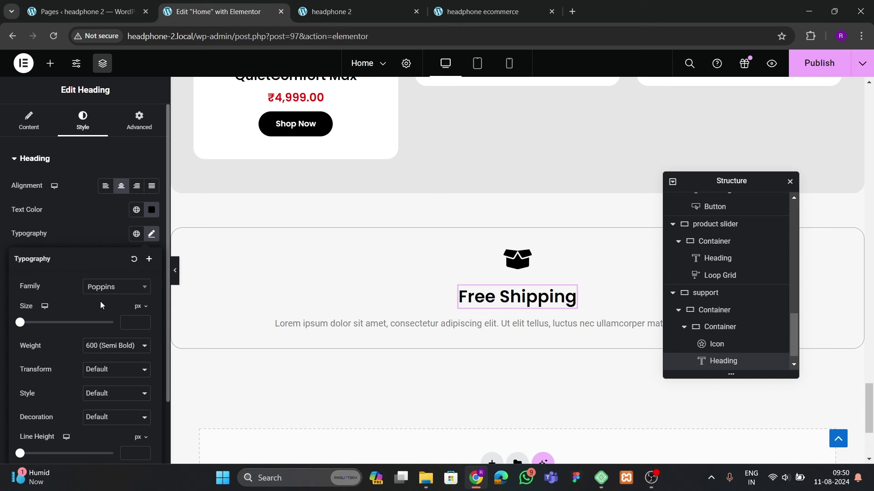
left_click(143, 320)
left_click(143, 320)
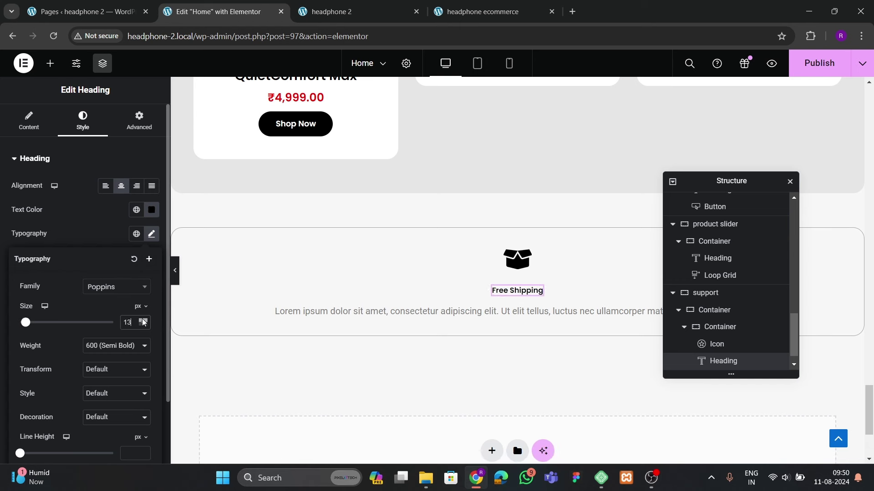
left_click(142, 321)
left_click(142, 320)
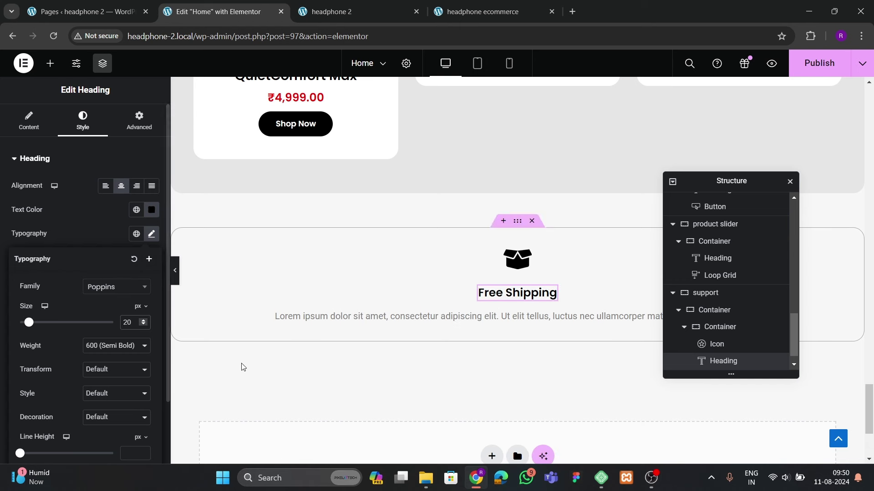
Set the description paragraph's typography to Poppins at 15 px
left_click(335, 317)
left_click(152, 234)
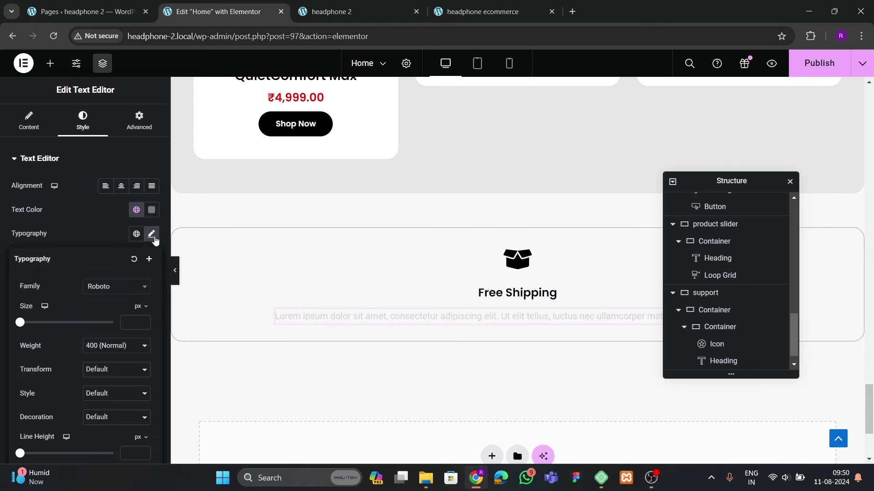
left_click(114, 292)
type("poppi")
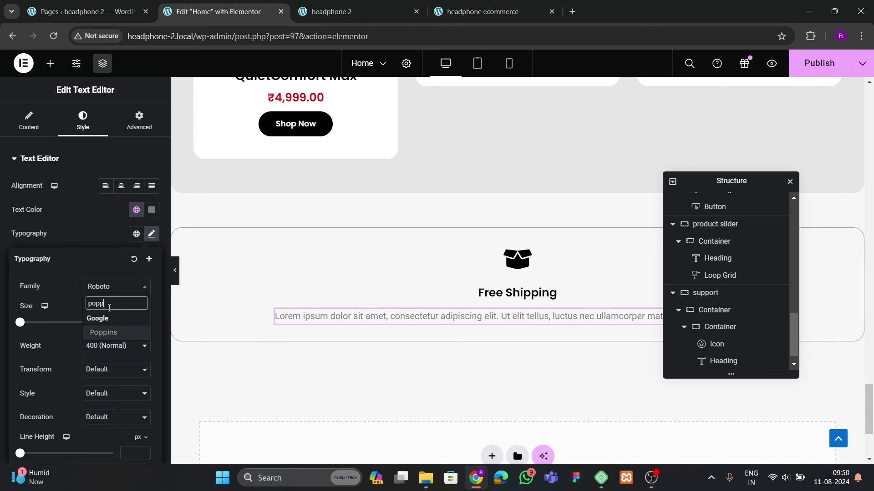
key("Return")
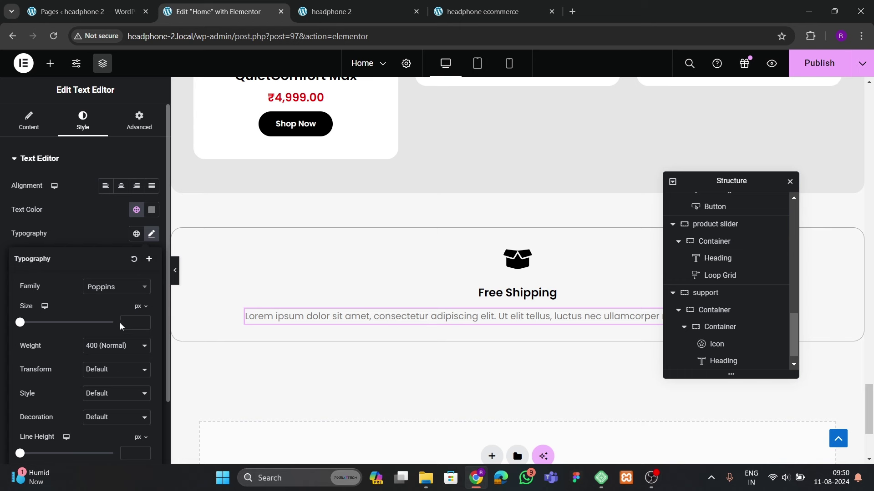
left_click(143, 322)
type("15")
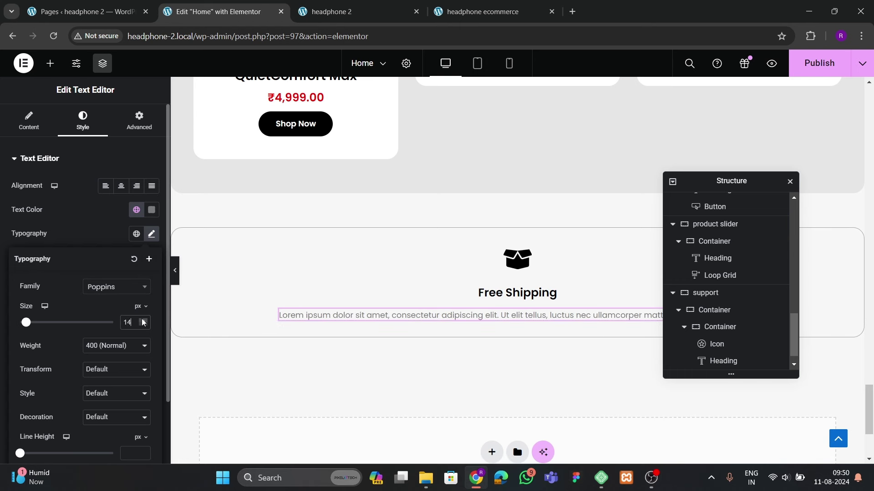
left_click(152, 234)
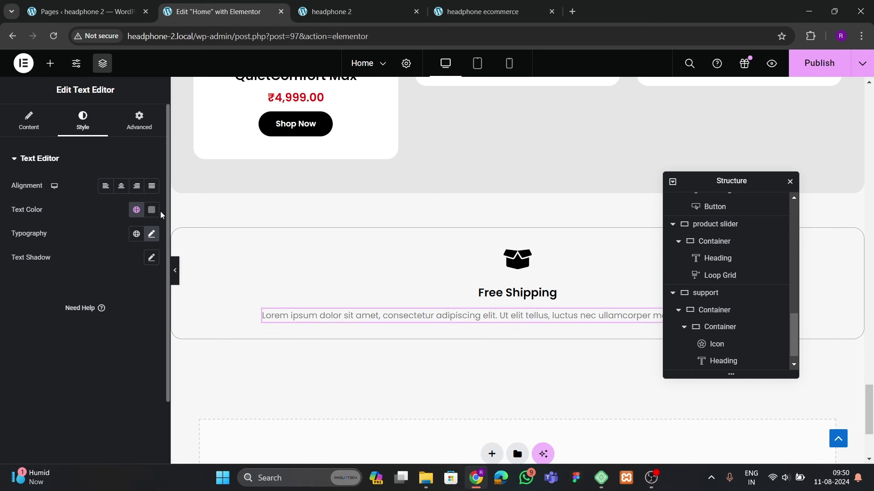
Color the description paragraph text dark grey
left_click(152, 210)
left_click_drag(146, 312, 95, 291)
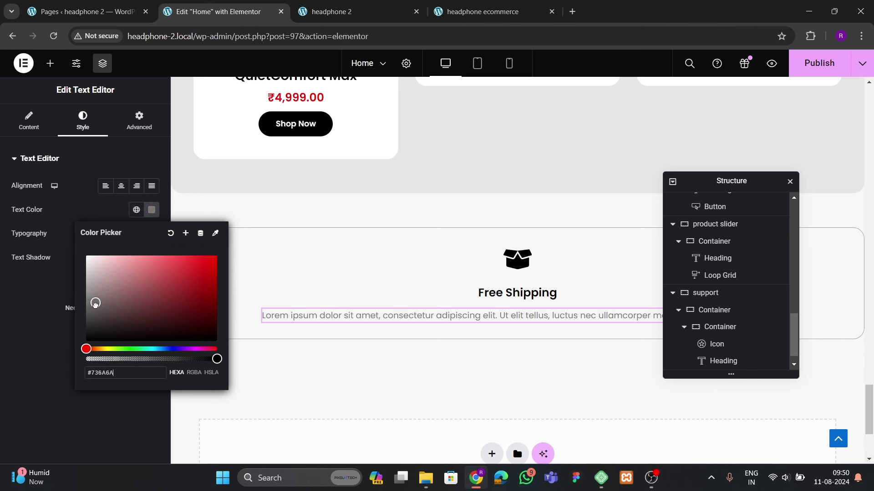
left_click(79, 263)
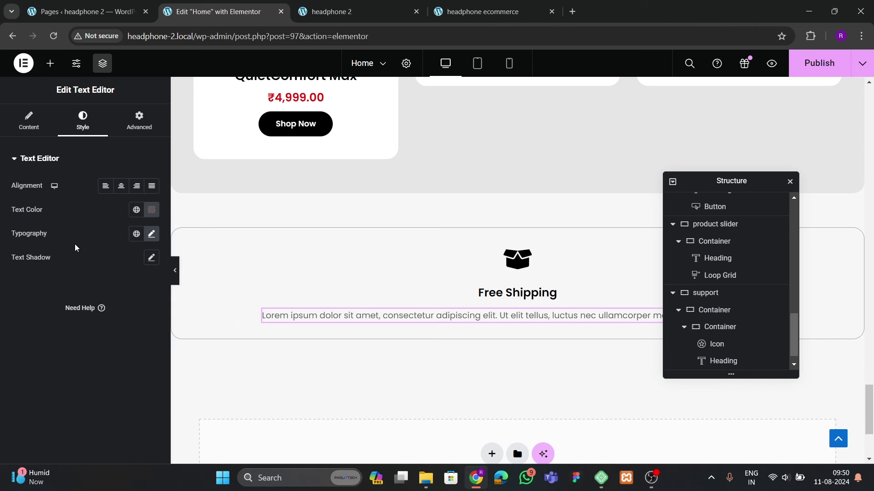
left_click(151, 210)
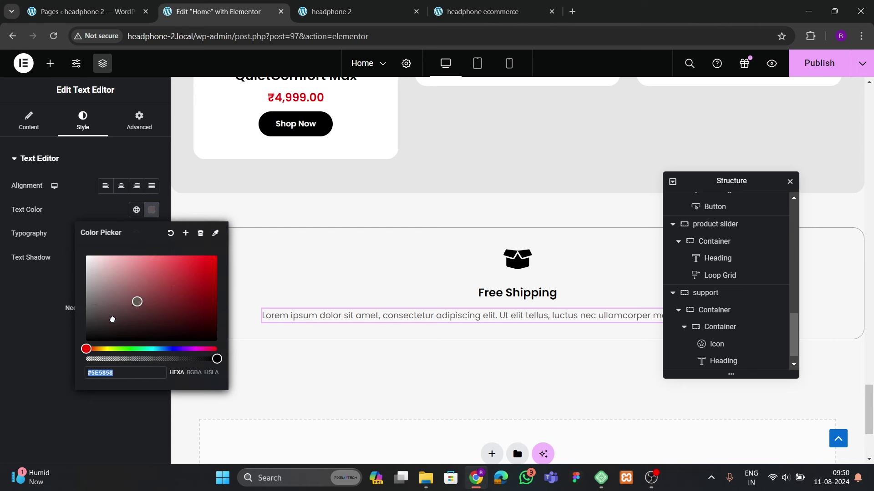
left_click(96, 355)
key("Escape")
Set the description weight to 400 (Normal) and view the live headphone site
left_click(152, 234)
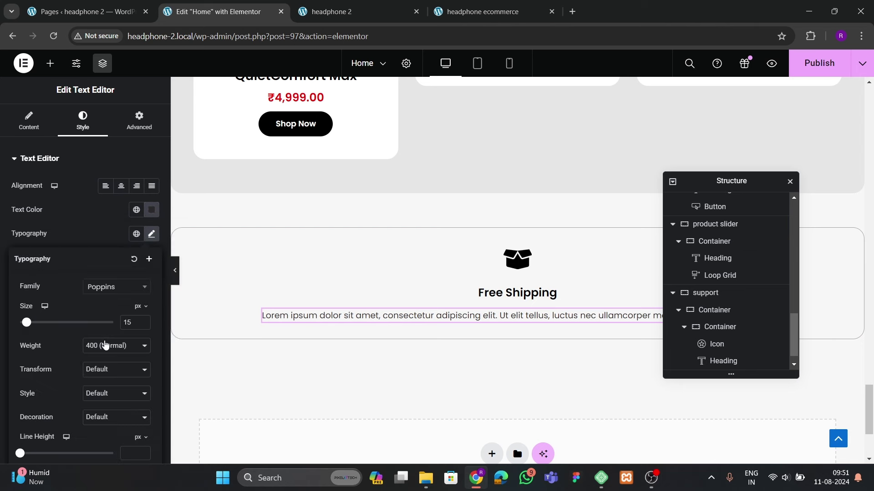
left_click(104, 345)
left_click(105, 388)
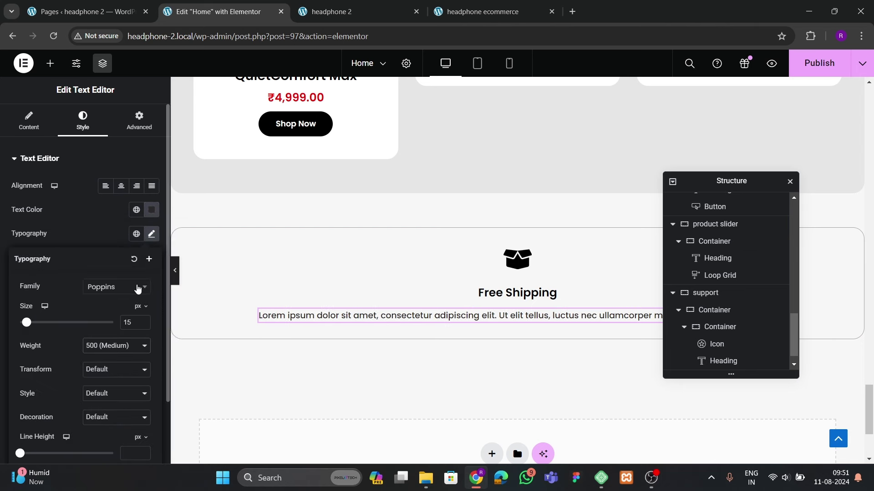
left_click(116, 287)
left_click(103, 346)
left_click(94, 386)
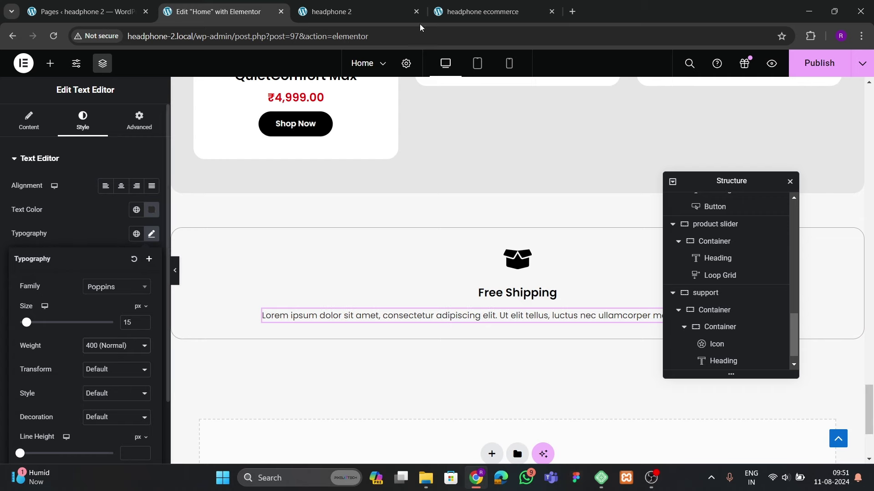
left_click(482, 11)
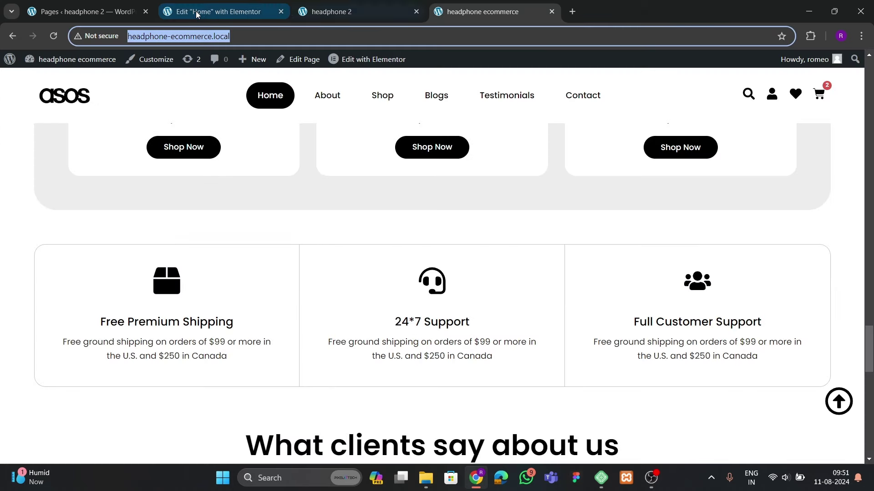
Make the Free Shipping heading 22 px with 600 (Semi Bold) weight
left_click(213, 12)
left_click(501, 296)
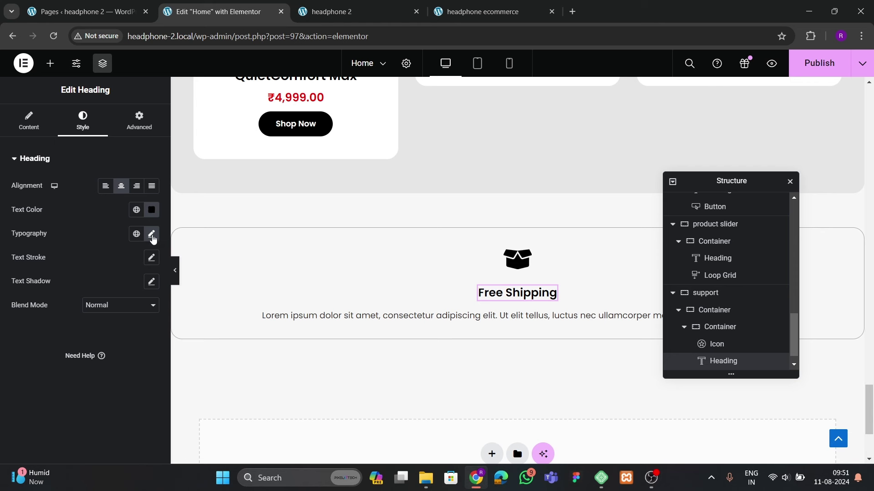
left_click(152, 234)
left_click(143, 320)
left_click(143, 321)
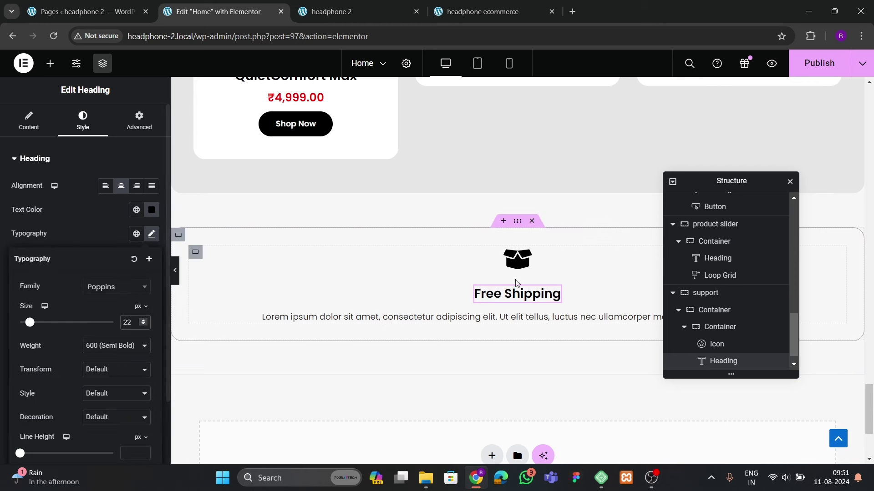
Size the box icon to 50 px and give it the Grow hover animation
left_click(518, 262)
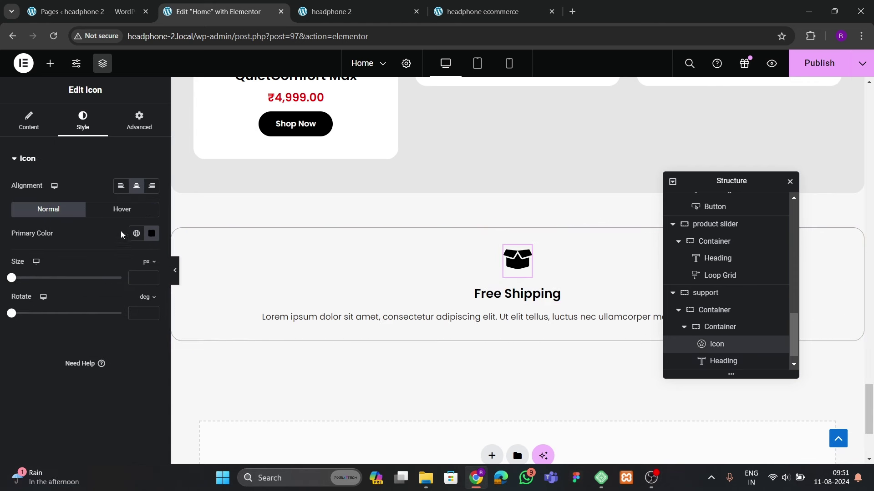
left_click(152, 278)
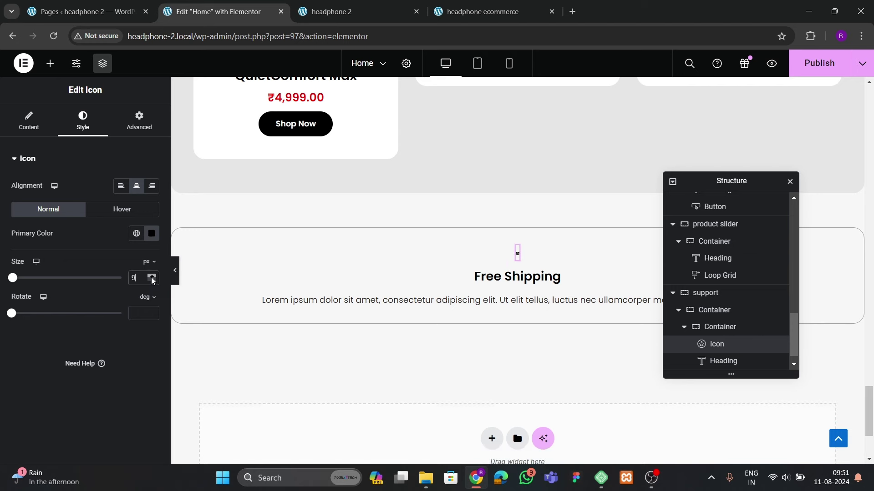
left_click_drag(152, 281, 152, 279)
key("ctrl+4")
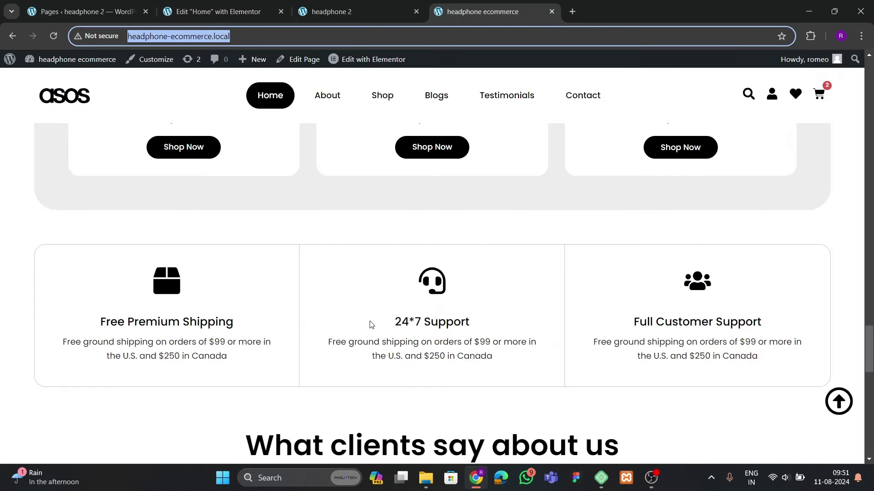
left_click(214, 11)
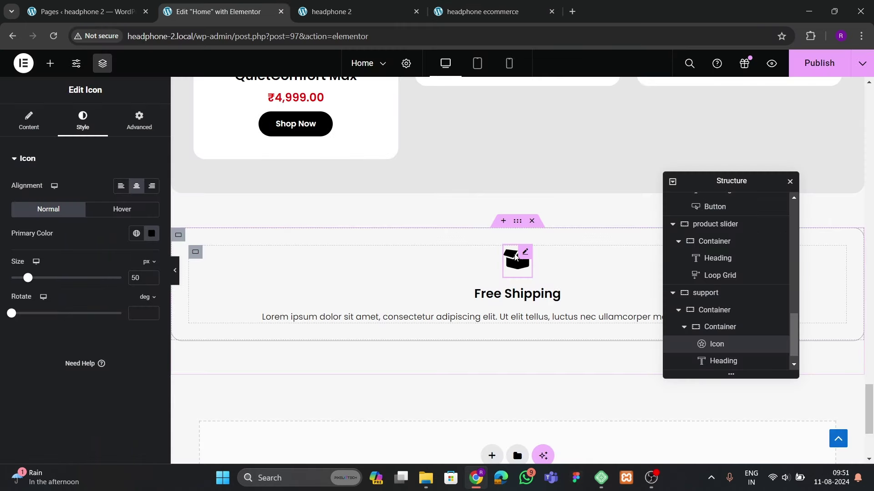
left_click(100, 214)
left_click(68, 269)
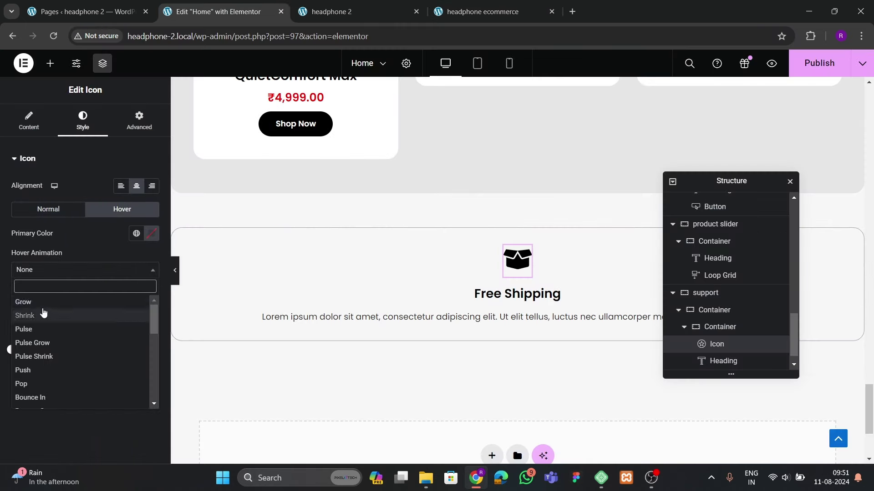
left_click(42, 314)
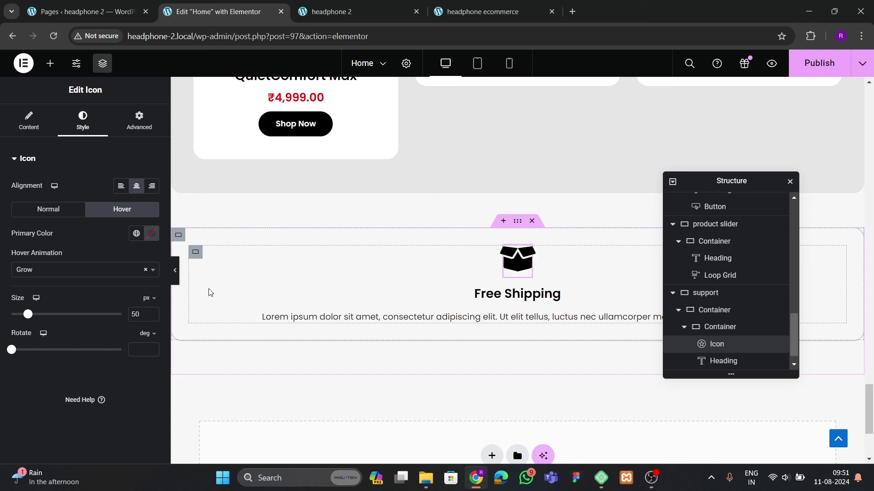
Open the Free Shipping card container's border settings for corner rounding
scroll(731, 301, "down", 1)
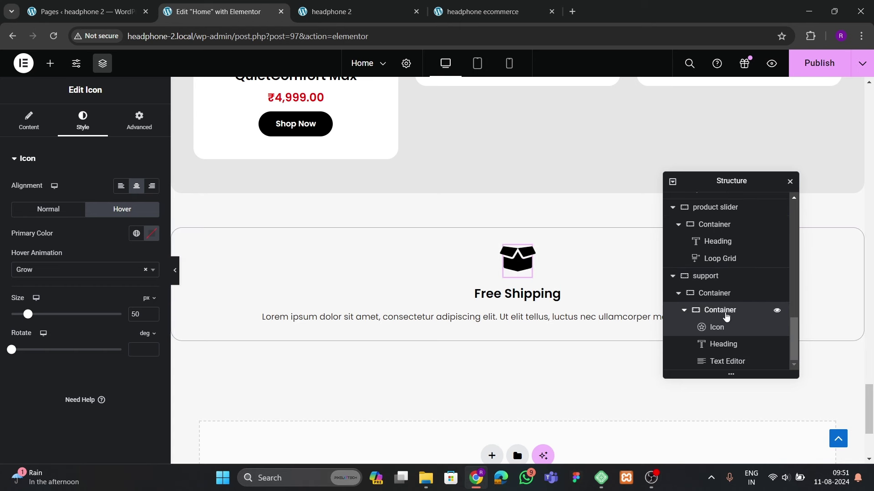
left_click(700, 309)
left_click(73, 287)
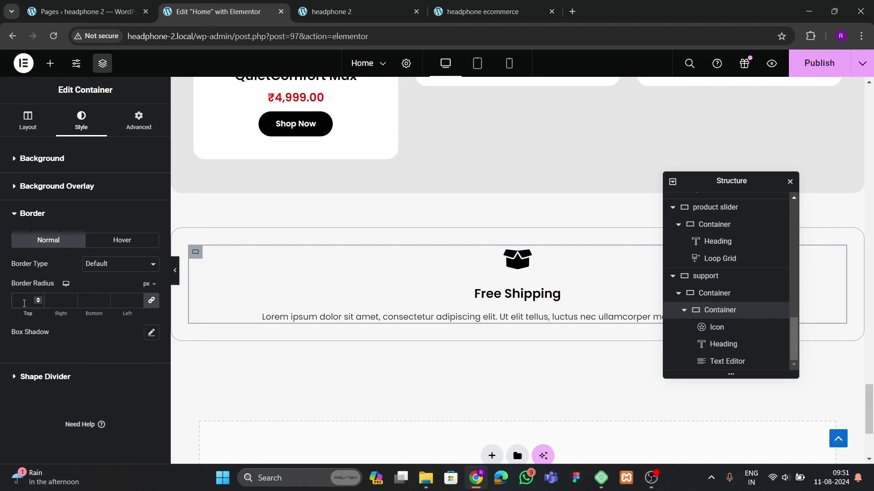
Give the Free Shipping card 40 px padding on all sides
key("ctrl+4")
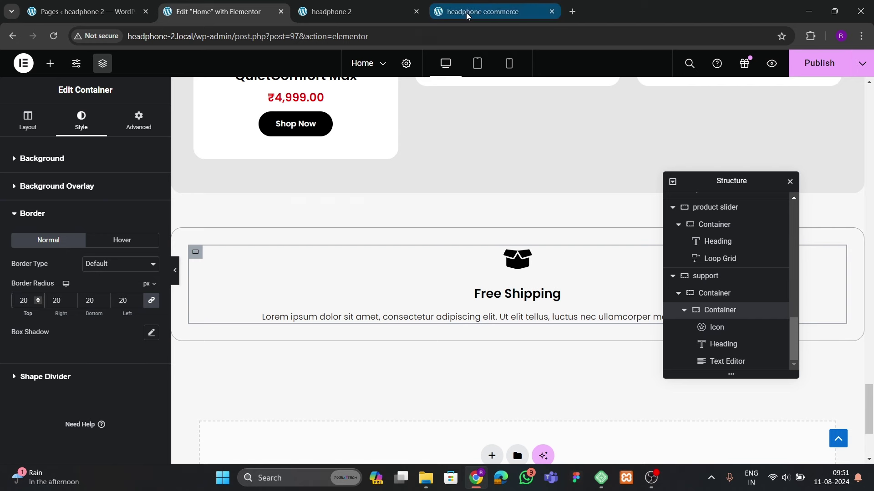
left_click(219, 12)
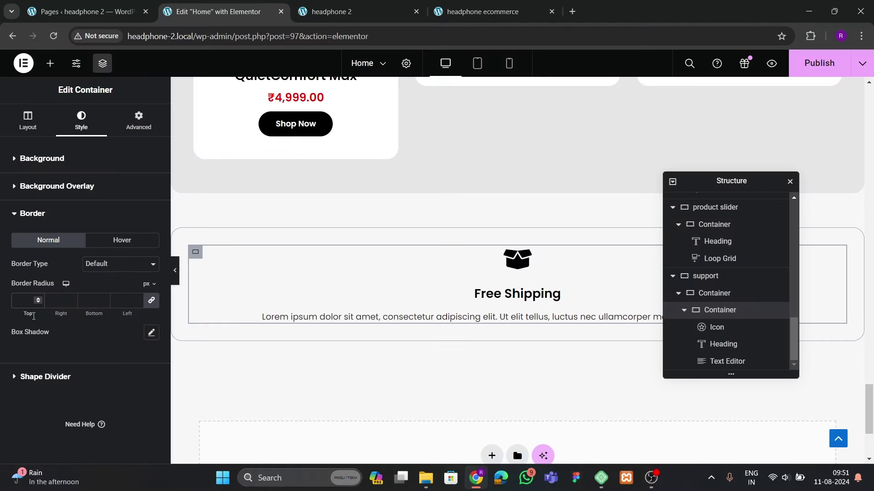
left_click(140, 132)
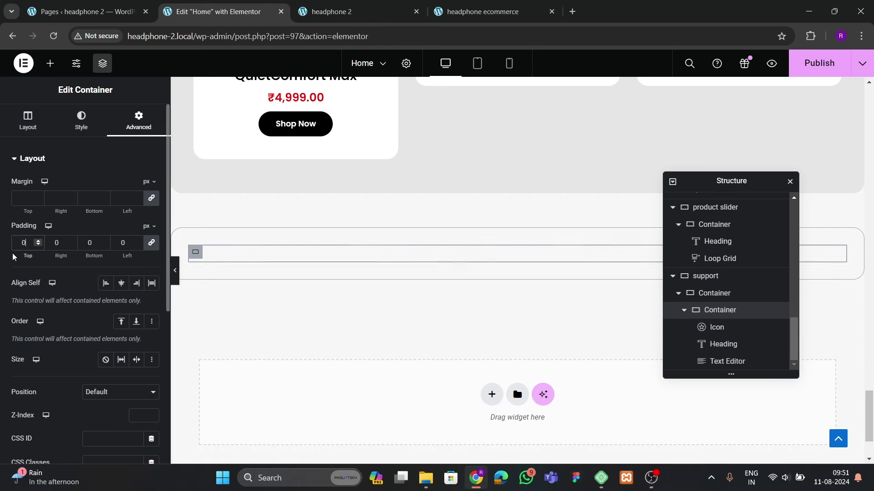
left_click(19, 243)
type("4")
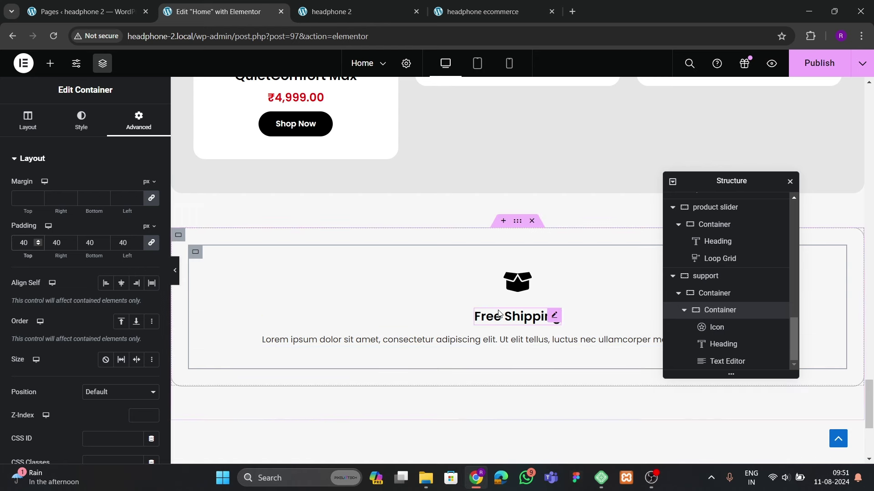
Duplicate the Free Shipping card twice in the Navigator to make three cards
scroll(500, 314, "down", 3)
left_click(684, 310)
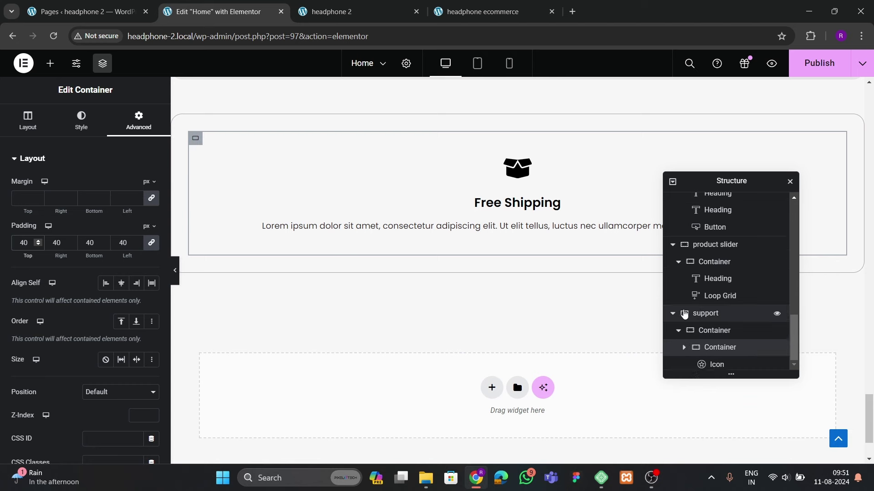
right_click(715, 363)
left_click(752, 218)
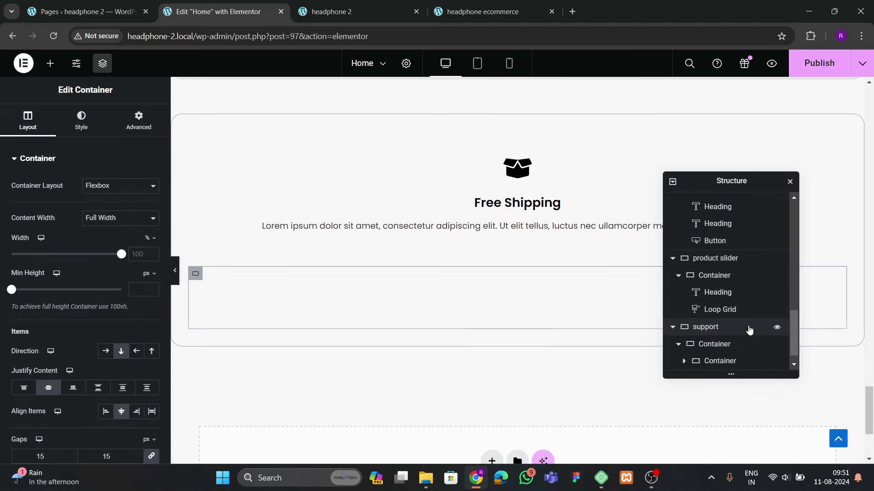
right_click(725, 366)
left_click(748, 217)
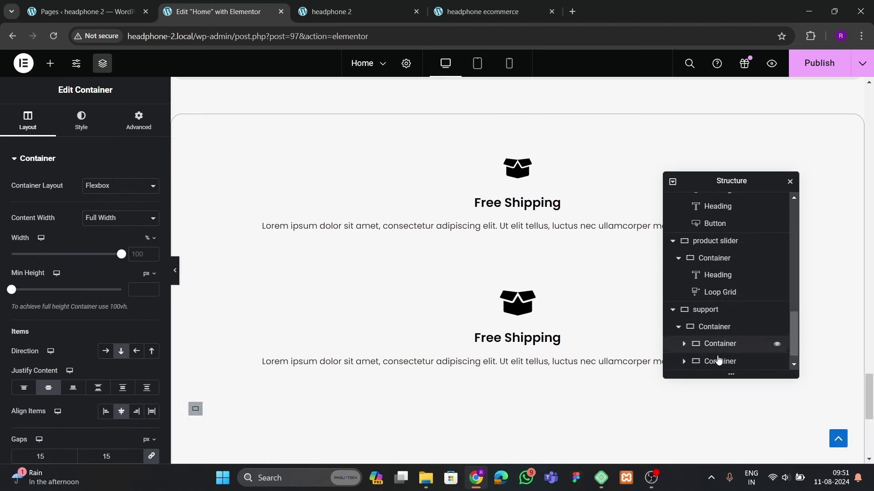
Lay the parent container out in a row with Space Between, vertically centered
left_click(712, 310)
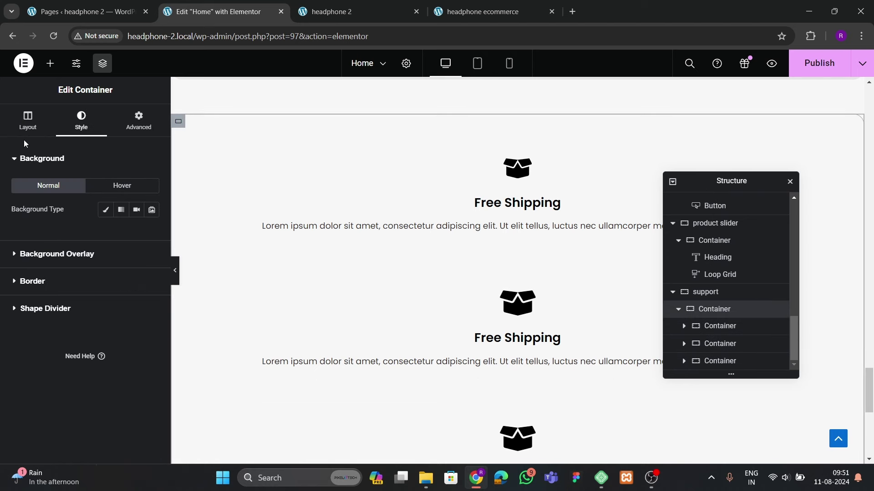
left_click(106, 351)
left_click(98, 388)
left_click(121, 412)
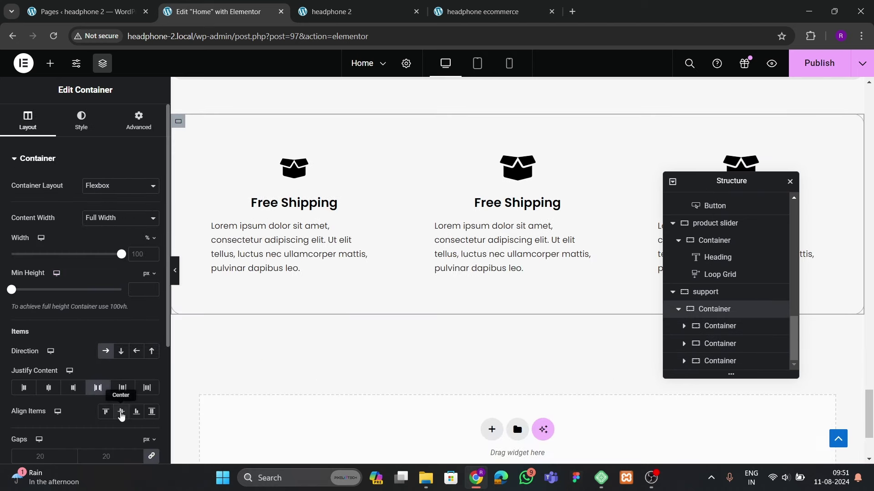
left_click(174, 271)
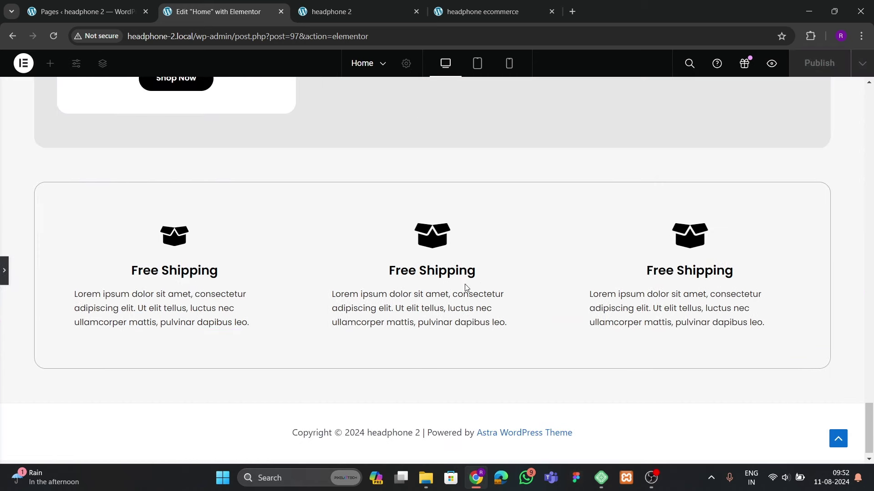
left_click(4, 270)
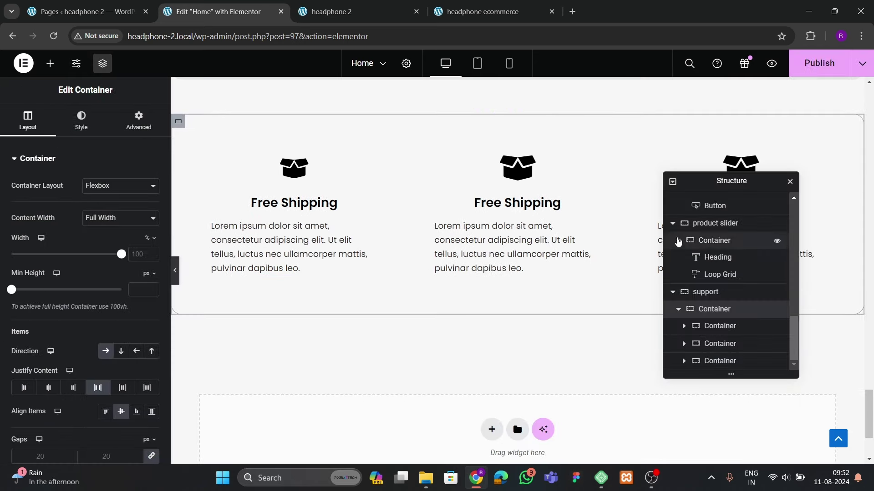
Center-align the first card's description and copy its style
left_click(298, 268)
left_click(91, 132)
left_click(121, 187)
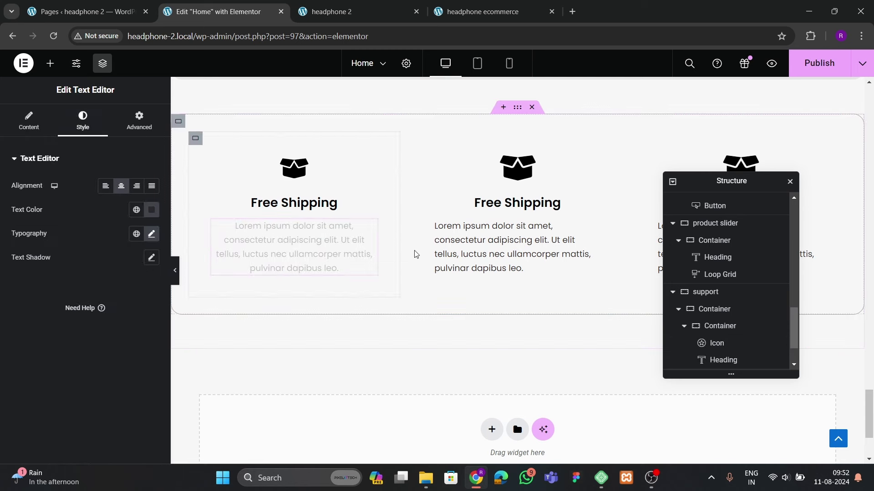
right_click(341, 254)
left_click(359, 277)
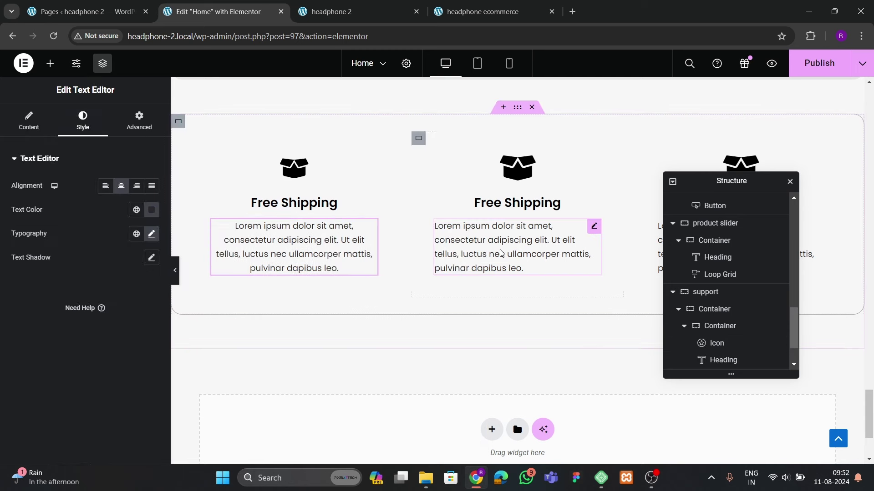
Paste the centered style onto the second and third descriptions, then compare with the live site
left_click(518, 254)
right_click(489, 255)
left_click(537, 318)
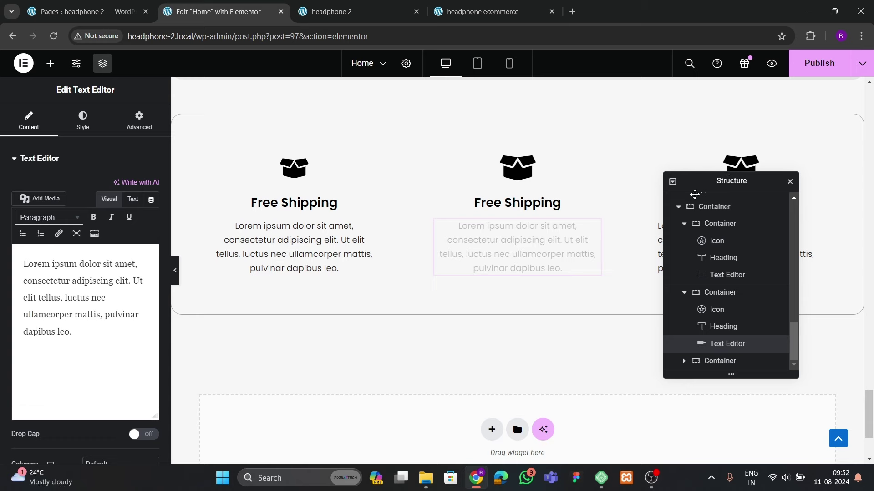
left_click_drag(695, 194, 507, 226)
right_click(669, 248)
left_click(690, 319)
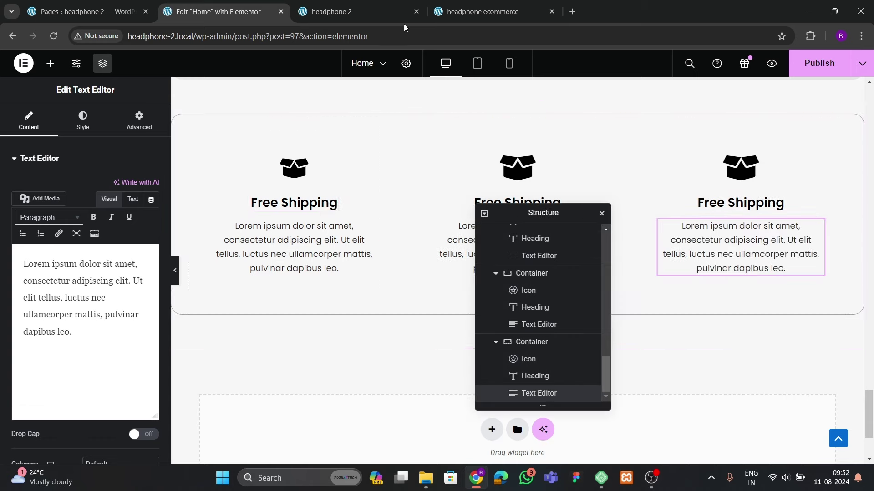
left_click(482, 11)
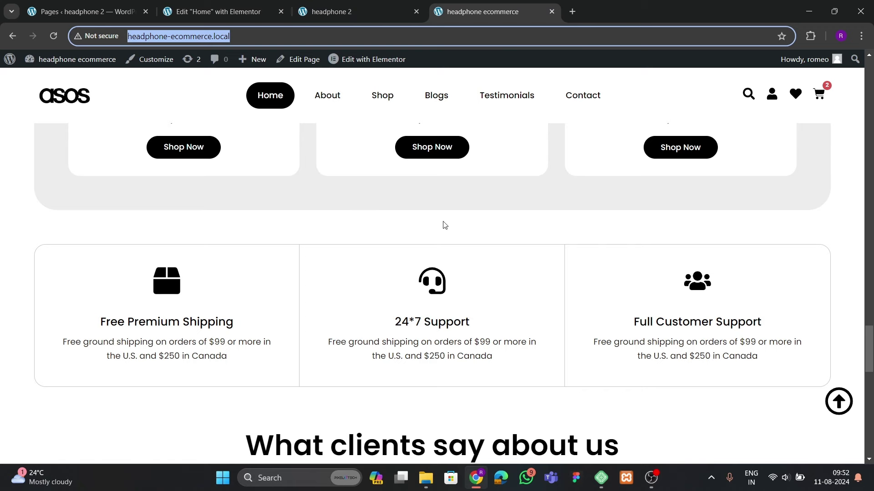
left_click(212, 16)
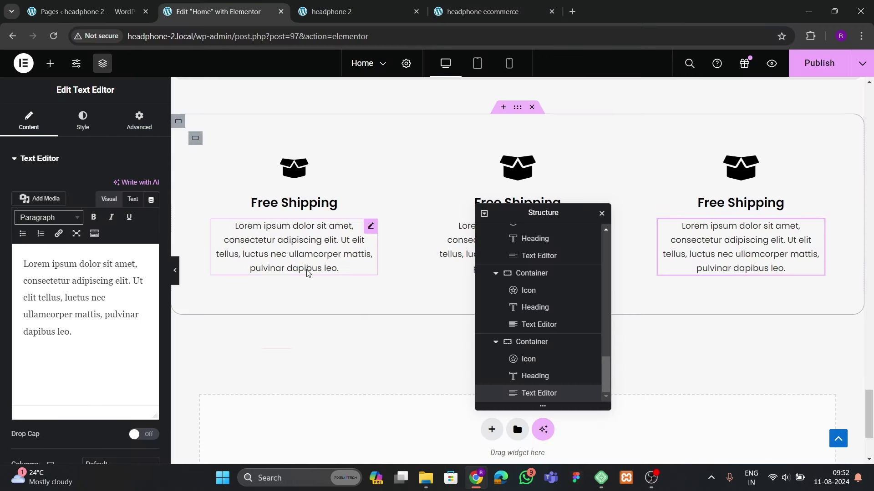
Give the first Free Shipping card a solid 1 px right border only
left_click(195, 138)
left_click(82, 121)
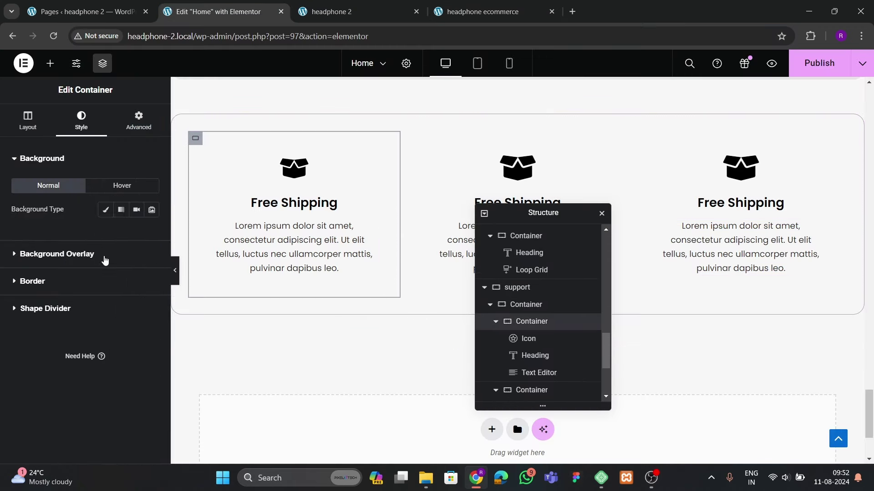
left_click(56, 286)
left_click(121, 263)
left_click(121, 291)
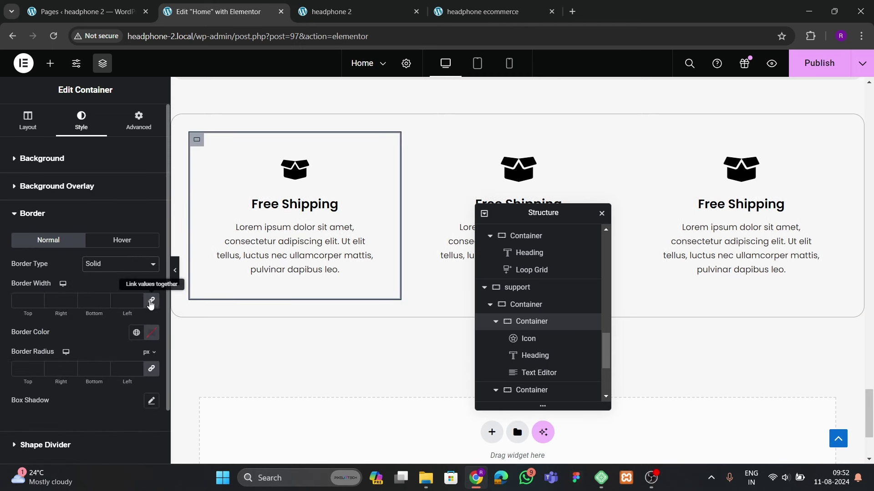
left_click(151, 302)
left_click(71, 299)
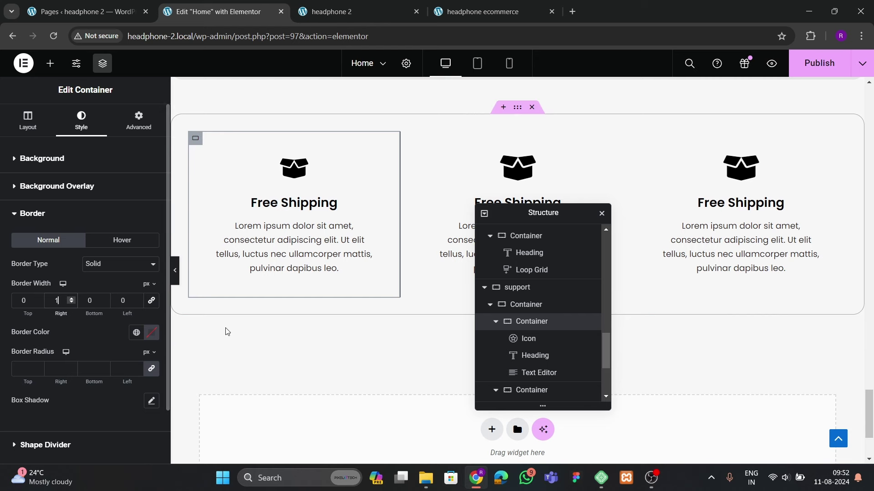
Save the support container's border colour as a global colour named 'border color'
left_click(522, 112)
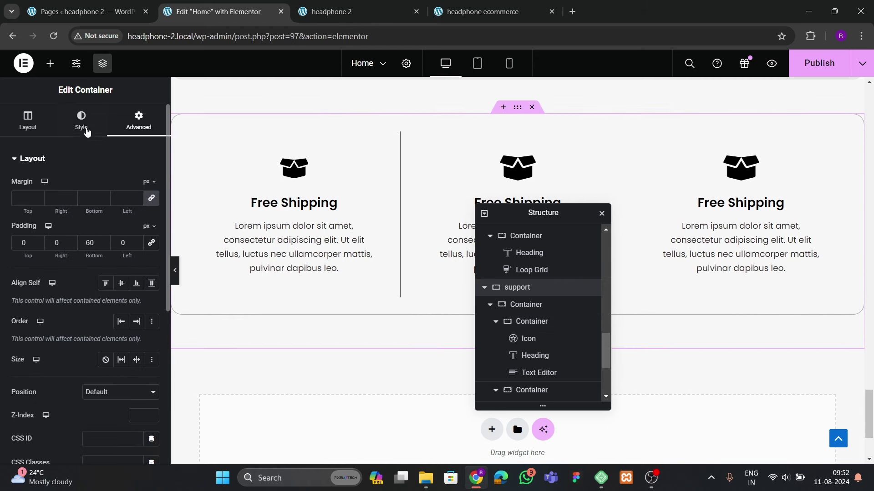
left_click(87, 129)
left_click(42, 290)
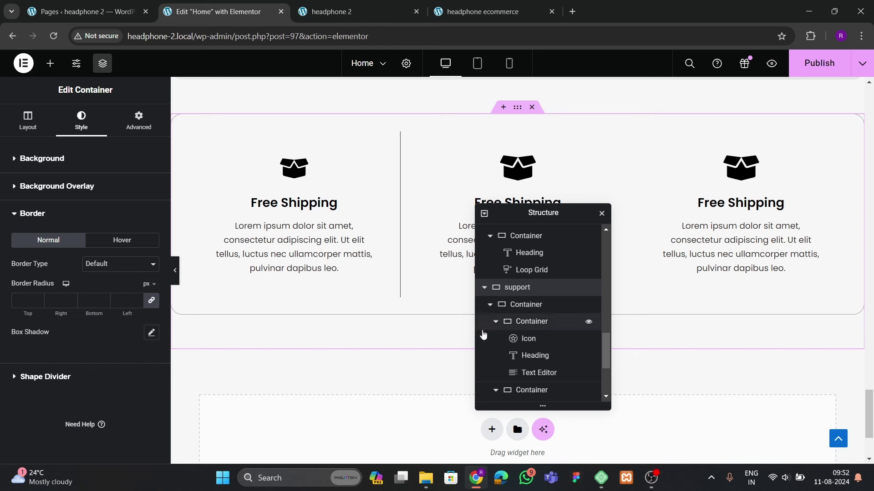
left_click(514, 304)
left_click(81, 121)
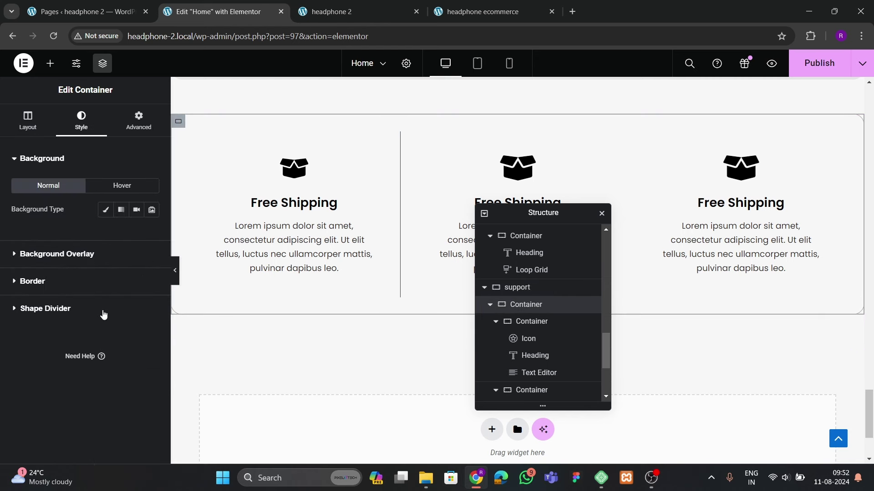
left_click(68, 287)
scroll(131, 306, "down", 1)
left_click(151, 276)
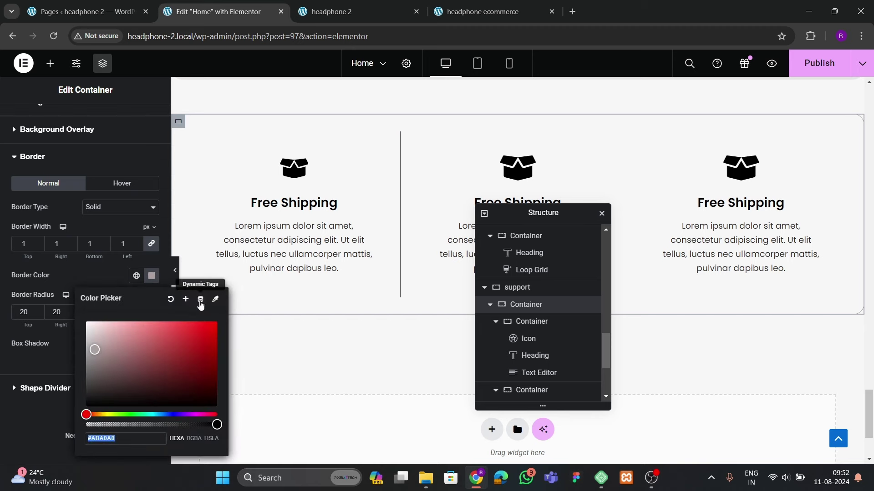
left_click(200, 304)
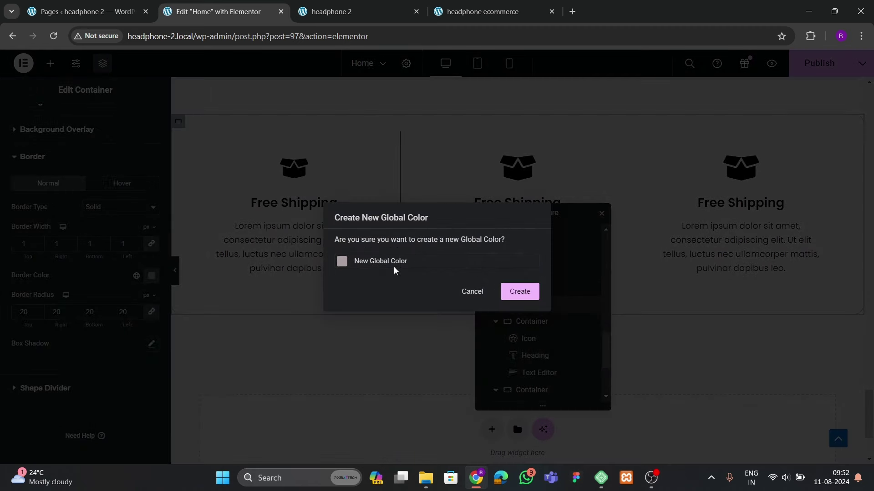
type("border color")
left_click(506, 302)
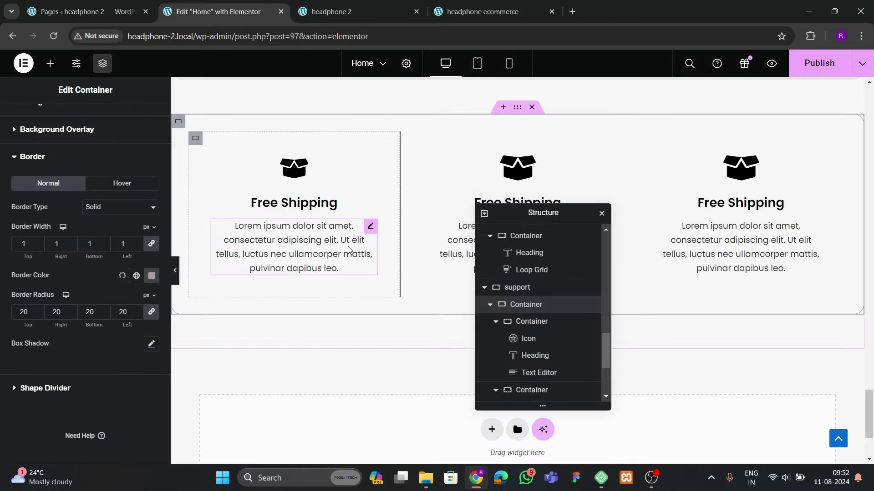
Apply the 'border color' global colour to the first column's divider
left_click(198, 146)
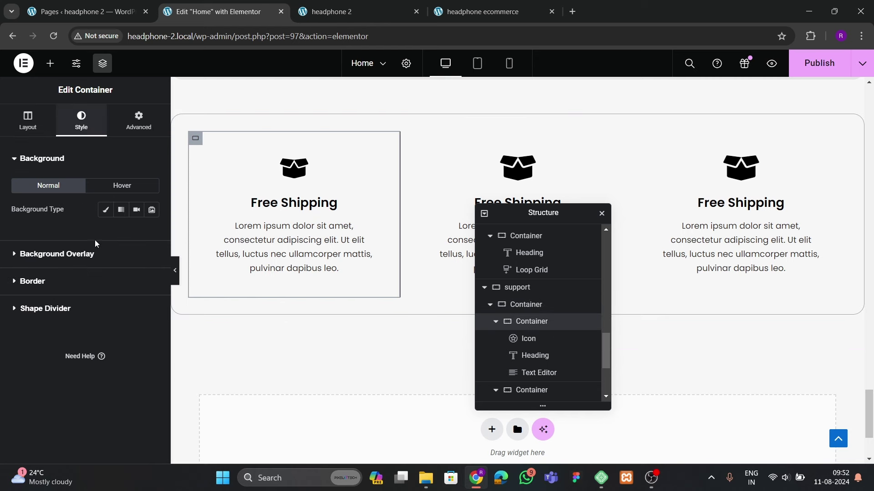
left_click(51, 279)
left_click(136, 333)
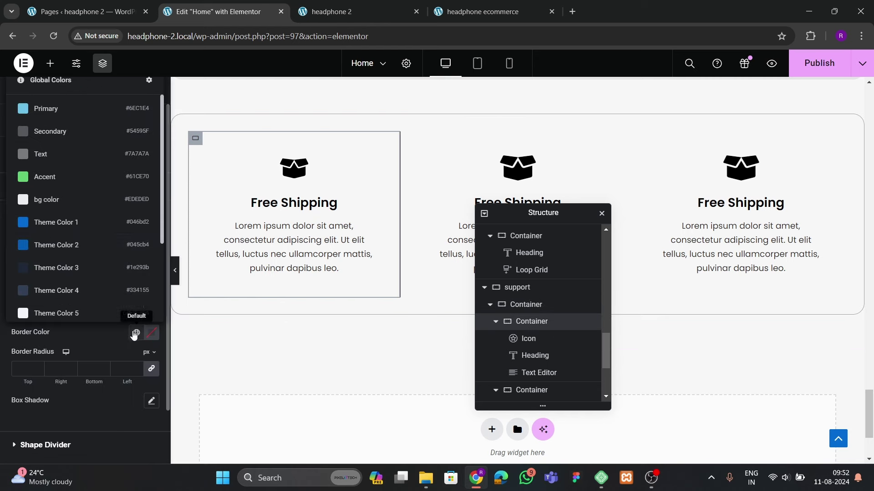
scroll(55, 273, "down", 3)
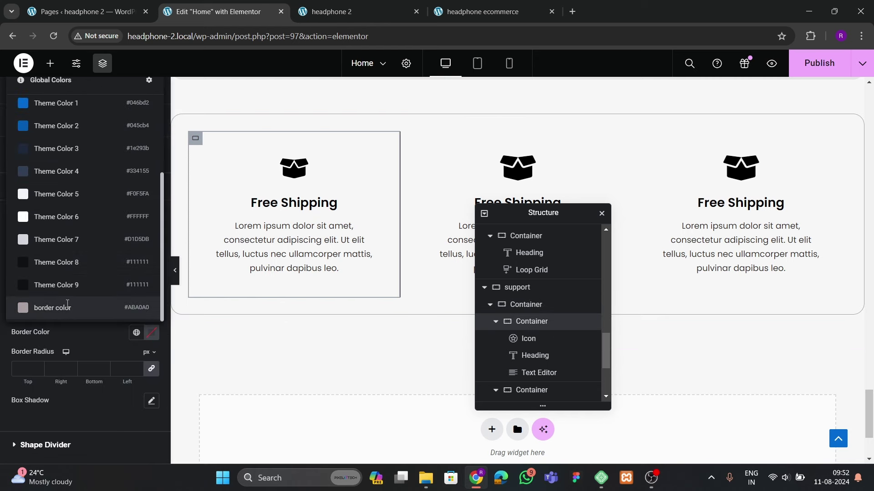
left_click(67, 308)
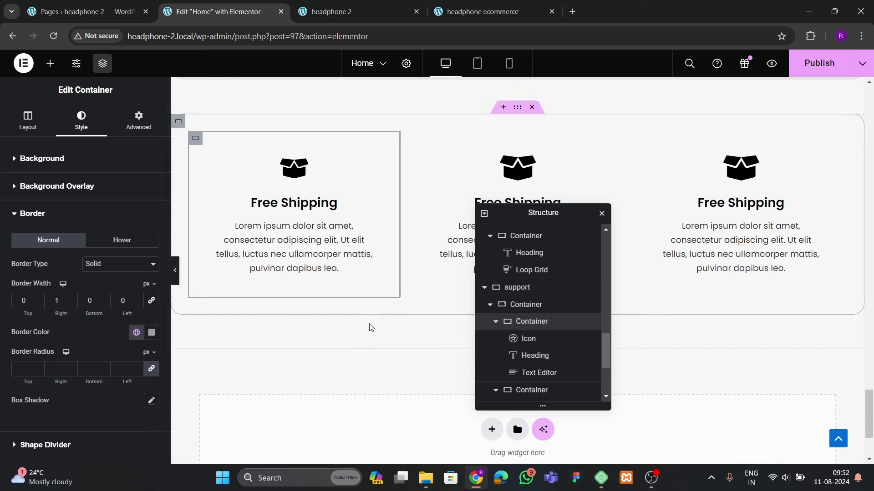
left_click(175, 270)
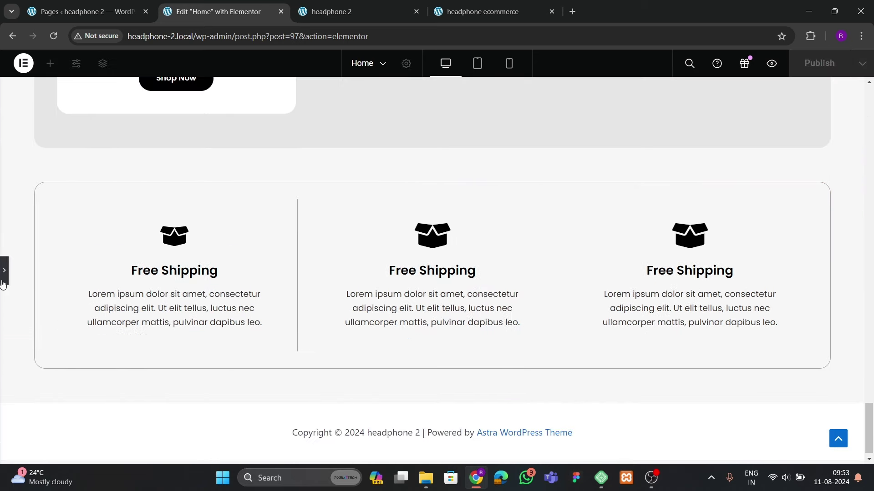
Copy the first column's style and paste it onto the middle column
left_click(4, 279)
right_click(519, 322)
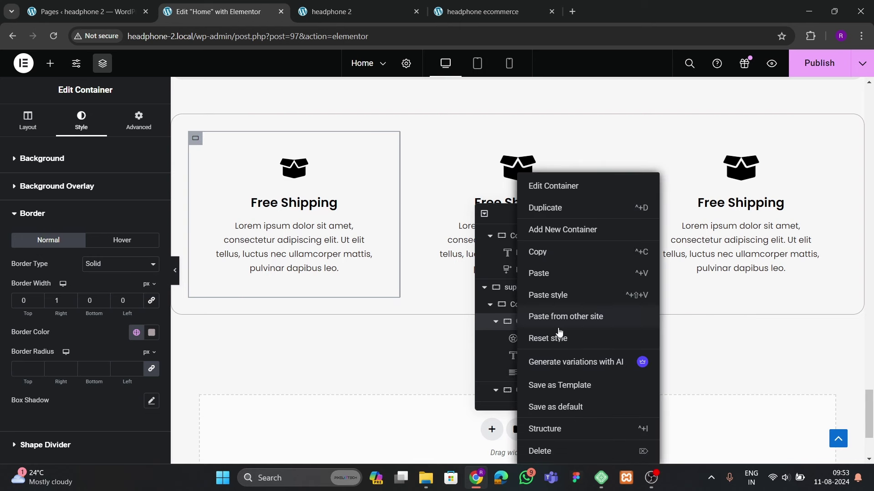
left_click(548, 253)
scroll(535, 322, "down", 3)
left_click(532, 278)
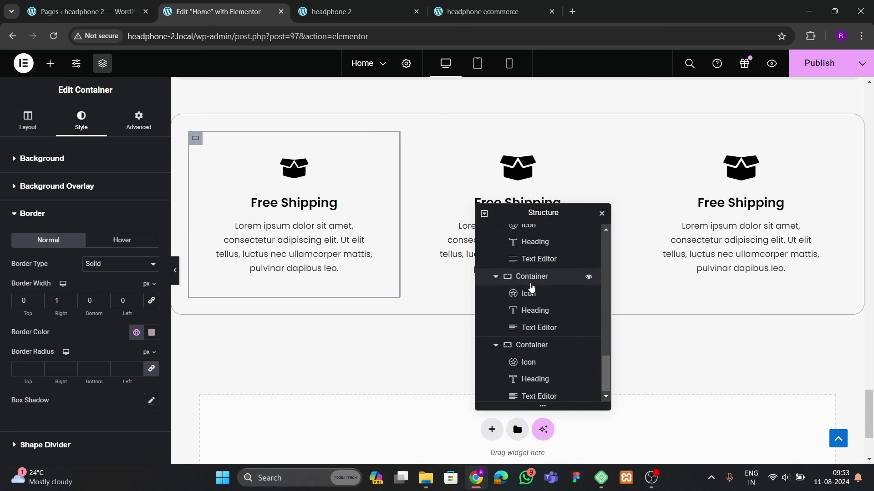
right_click(531, 278)
left_click(561, 339)
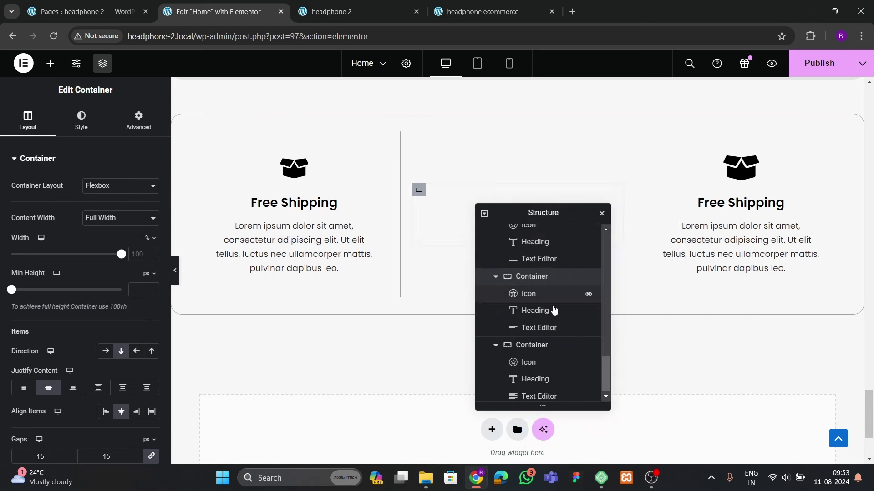
left_click(173, 279)
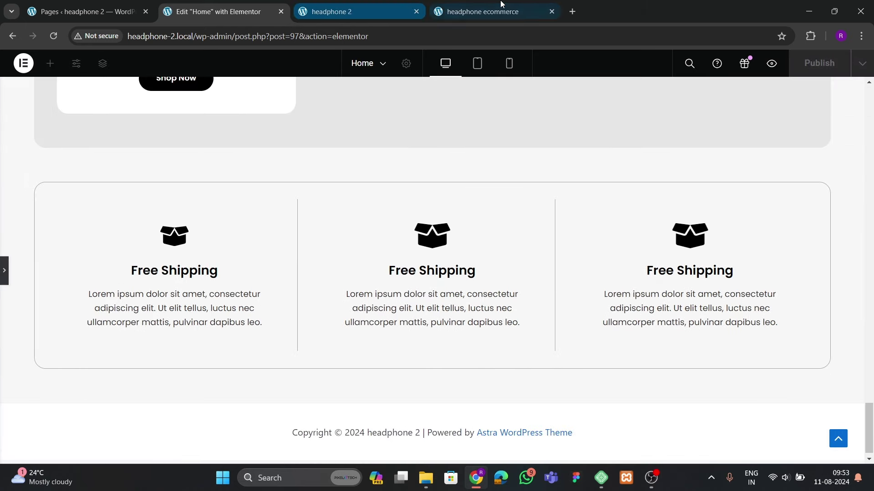
Compare with the live site and open the middle column's spacing settings
left_click(482, 11)
key("ctrl+2")
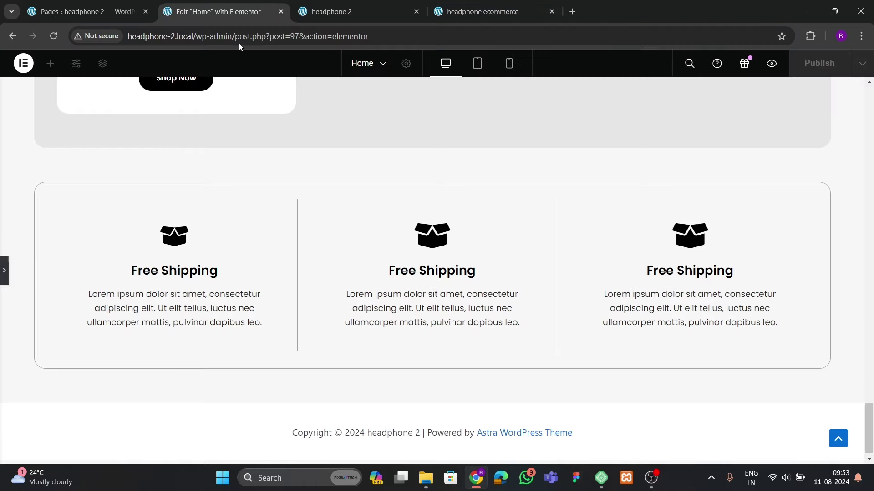
left_click(445, 250)
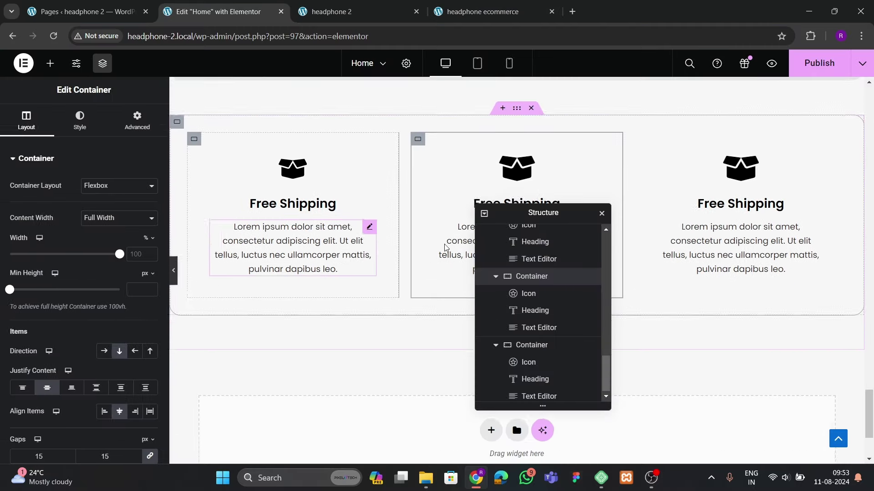
left_click(81, 120)
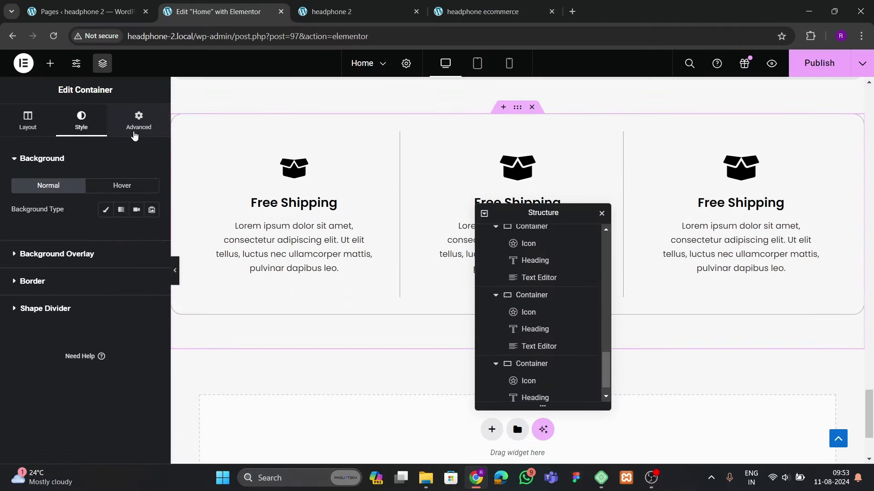
left_click(137, 124)
scroll(537, 342, "up", 3)
scroll(523, 364, "down", 3)
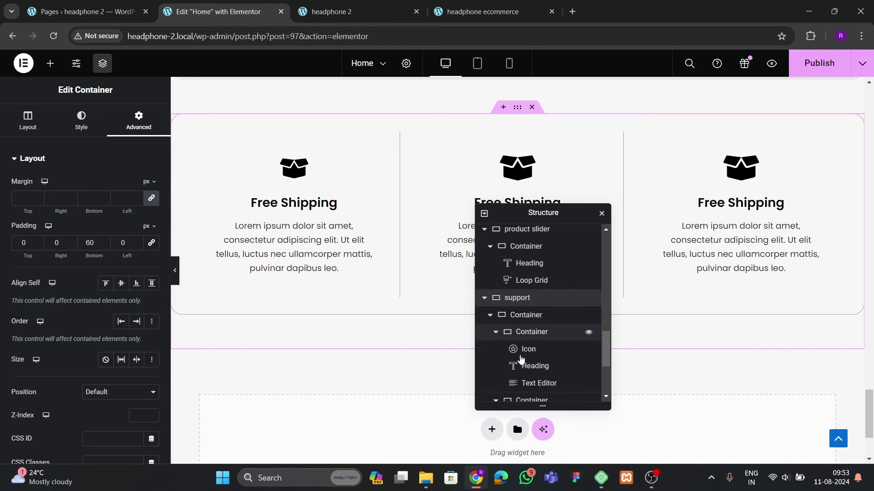
Set the three-column row's top and bottom padding to 0
left_click(526, 282)
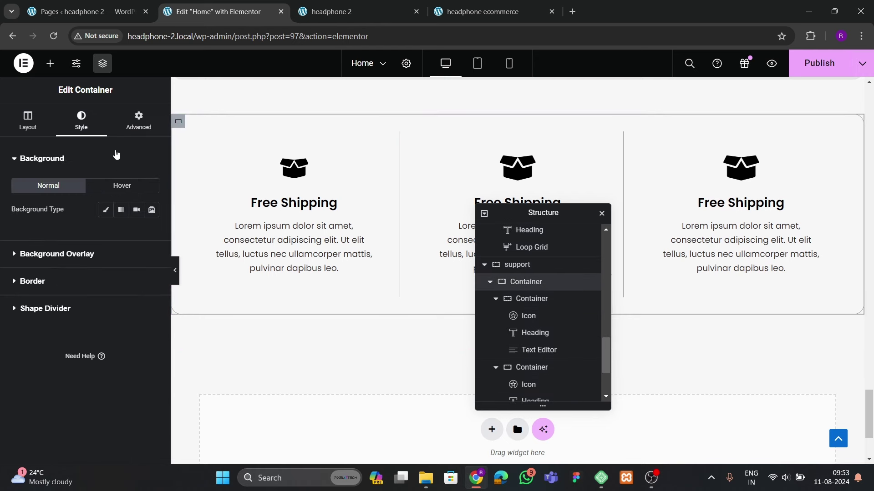
left_click(138, 122)
left_click(151, 246)
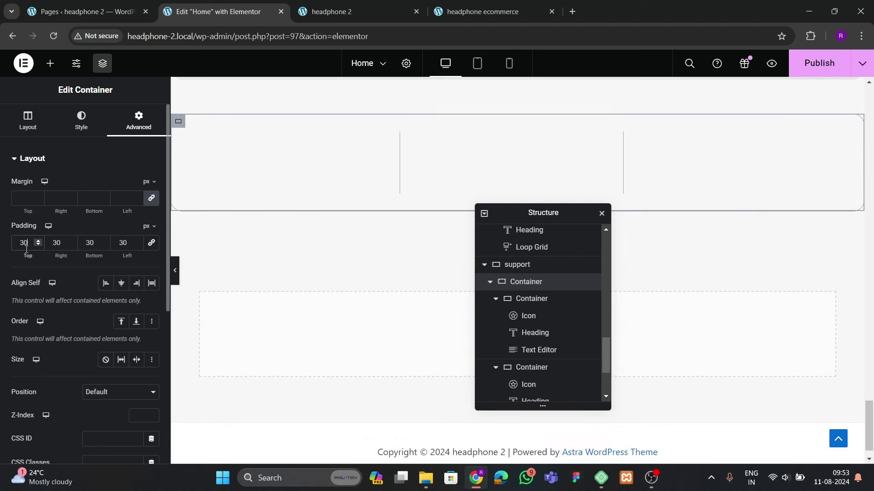
key("BackSpace")
key("BackSpace")
type("0")
key("Tab")
key("Tab")
type("0")
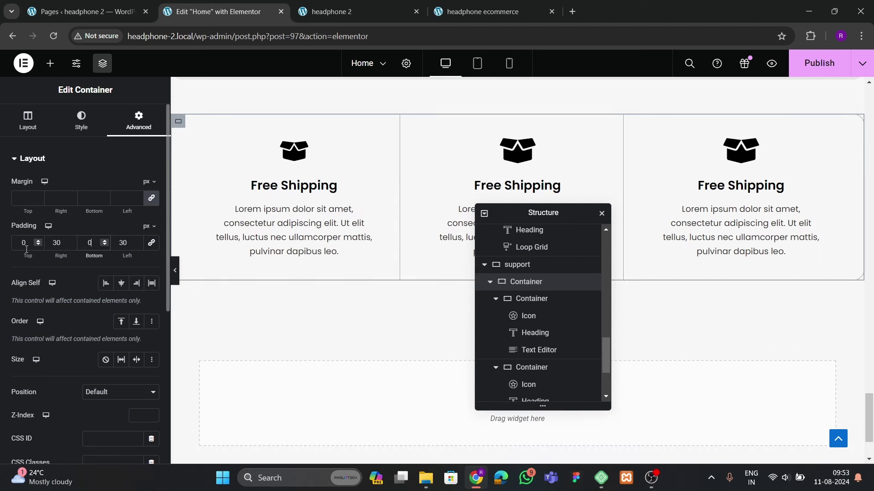
Paste the middle icon's style onto the first icon and publish the page
left_click(174, 271)
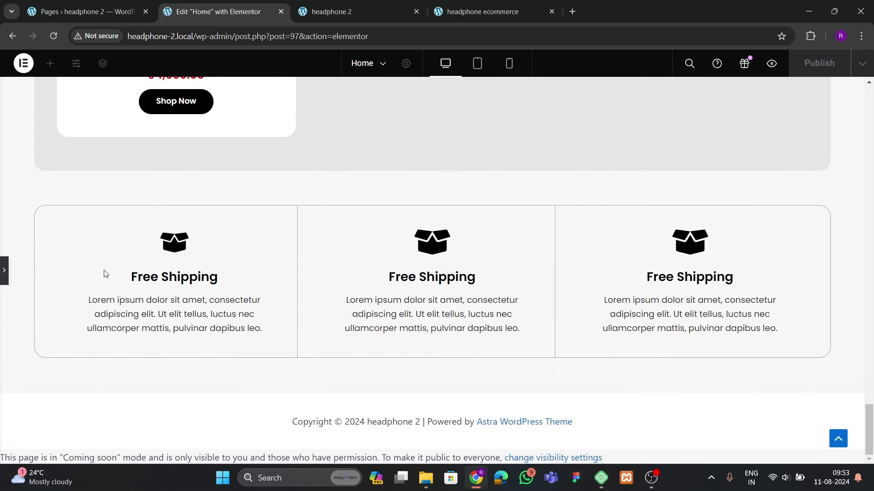
left_click(4, 272)
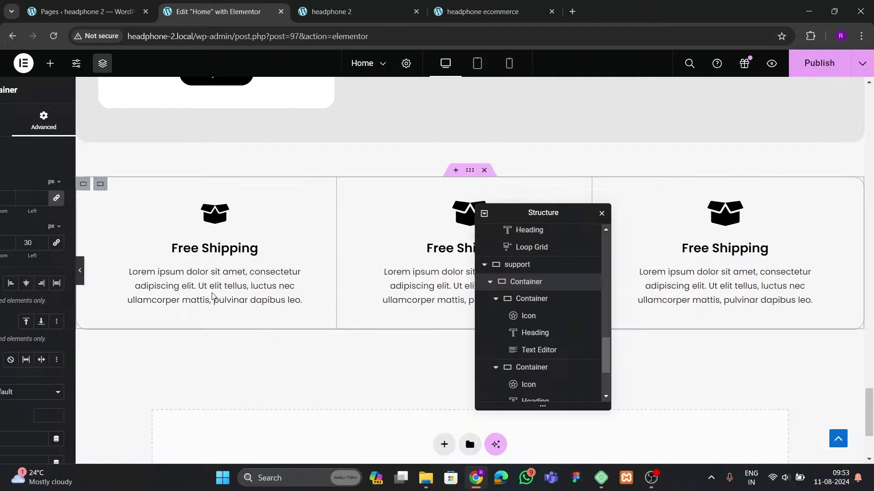
right_click(515, 157)
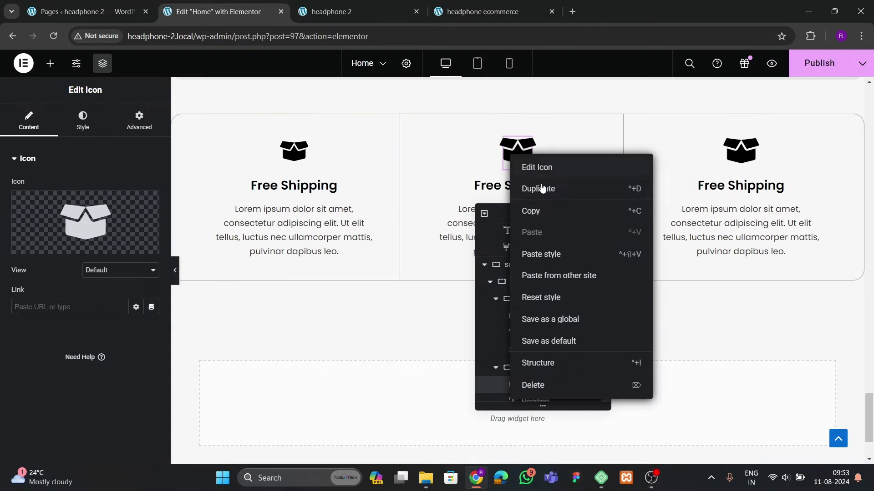
left_click(523, 168)
right_click(293, 156)
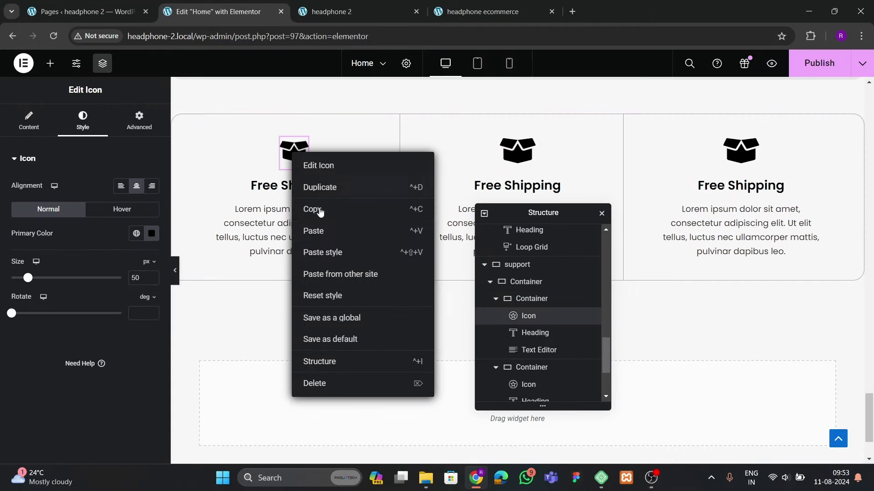
left_click(319, 251)
left_click(809, 74)
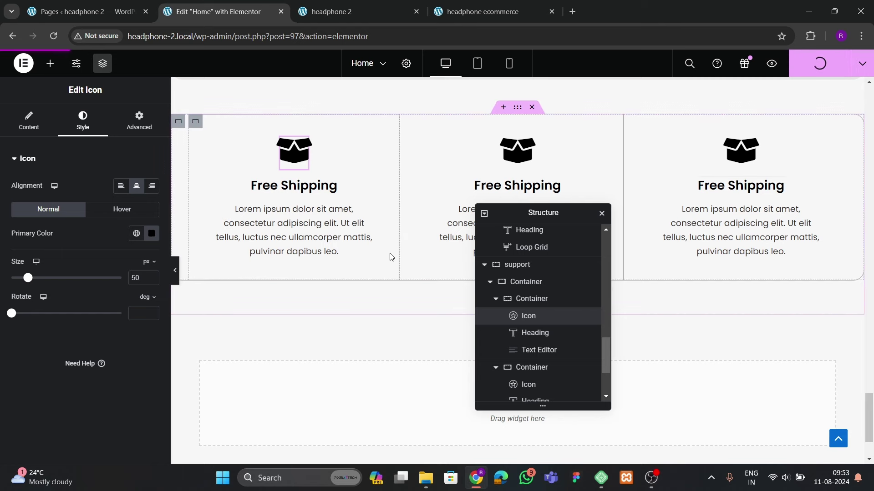
Reload the live headphone site to review the published changes and compare it with the reference ecommerce site
left_click(355, 10)
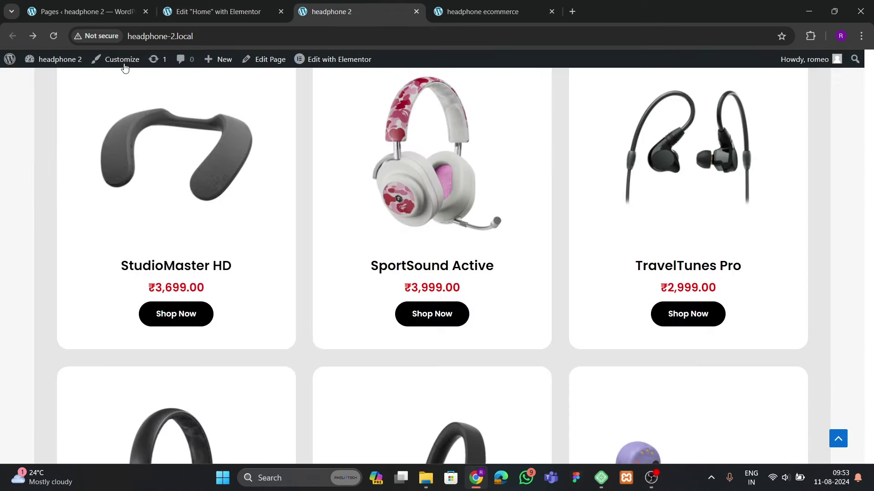
left_click(51, 36)
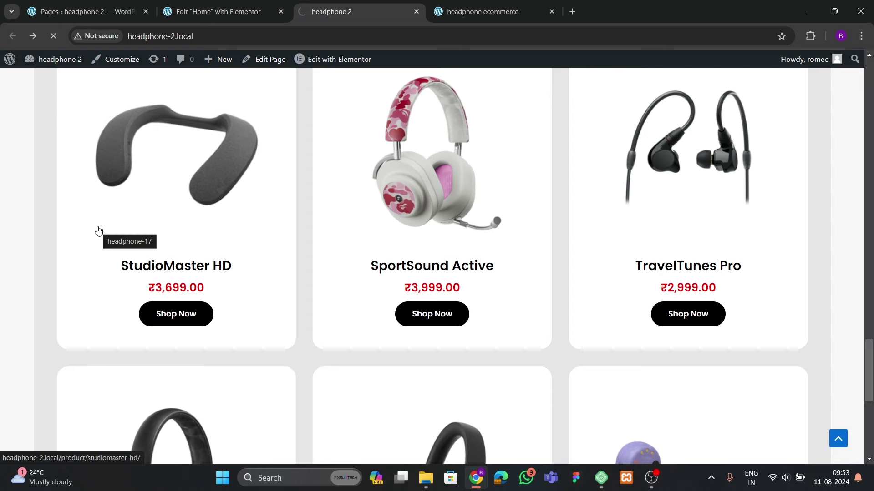
scroll(98, 231, "down", 5)
scroll(245, 260, "down", 7)
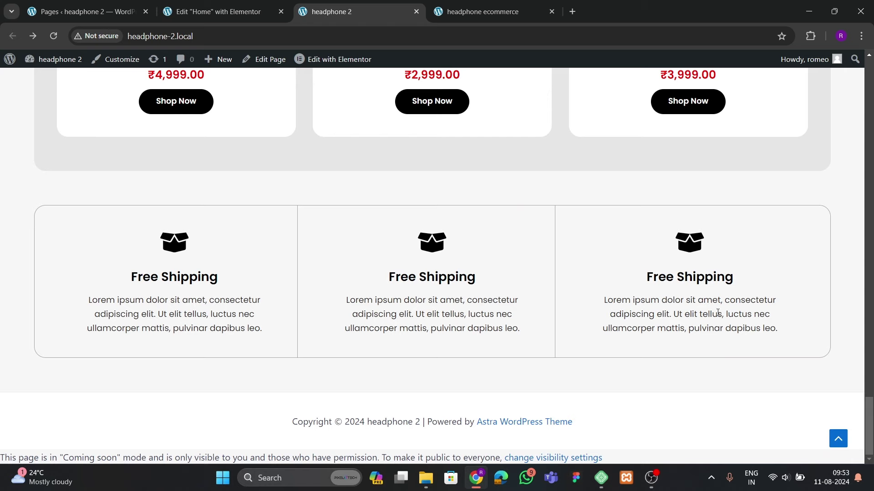
scroll(359, 243, "up", 6)
scroll(359, 243, "down", 3)
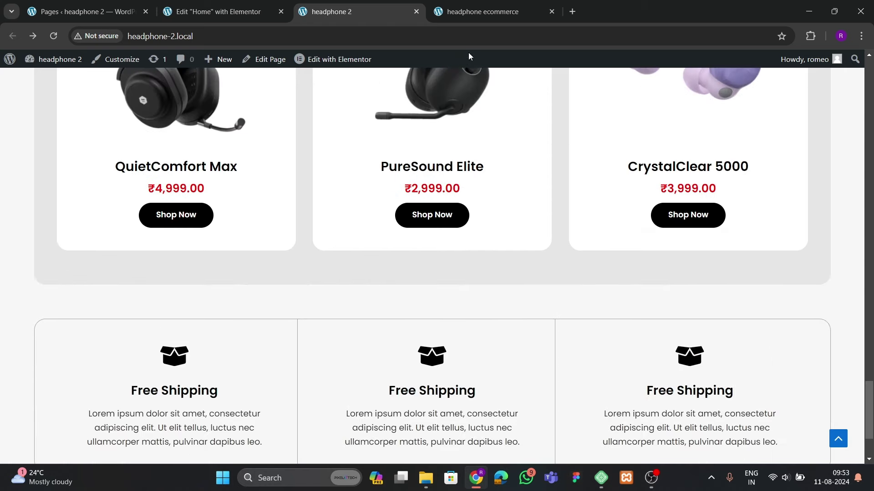
left_click(482, 11)
scroll(308, 287, "down", 13)
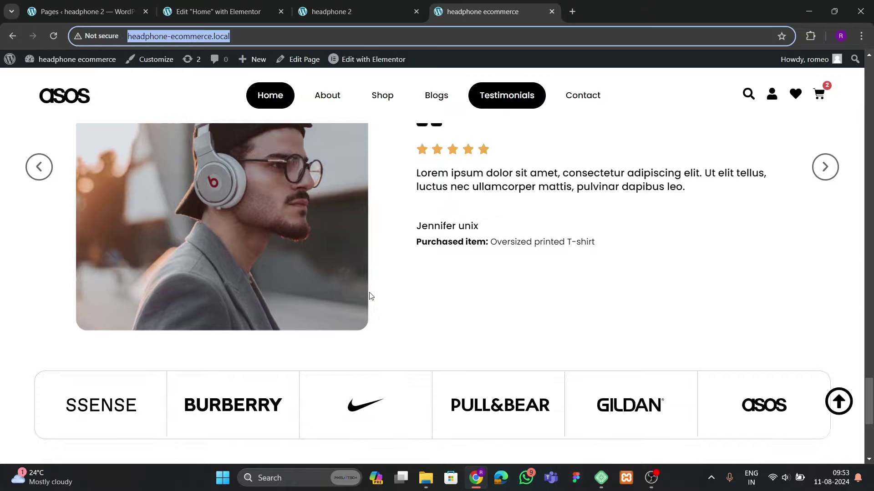
scroll(371, 296, "up", 8)
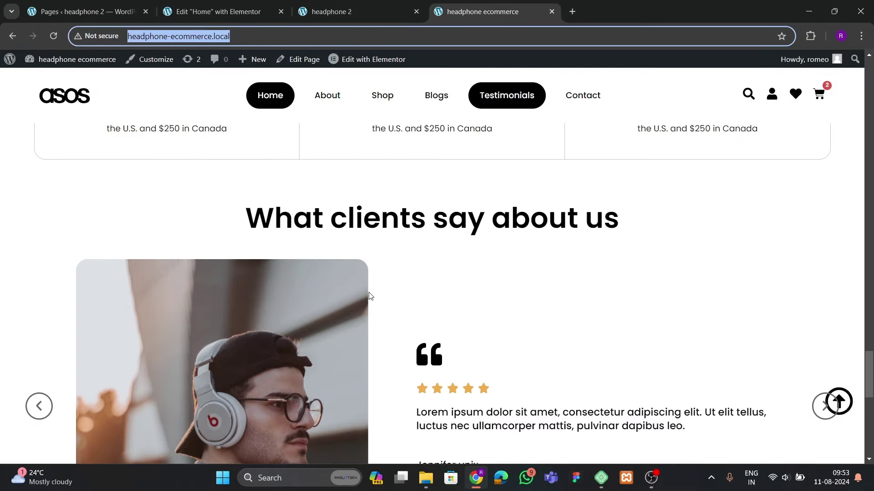
scroll(369, 296, "down", 3)
scroll(367, 296, "up", 5)
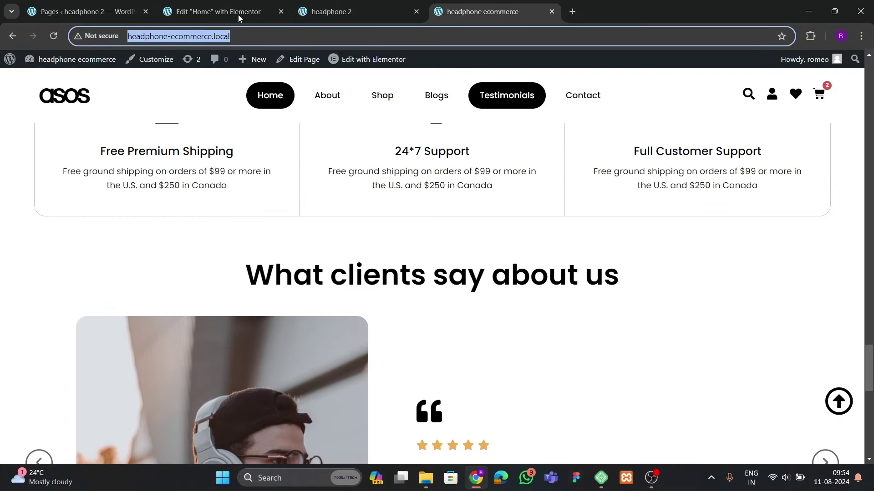
Back in the Home page editor, move the outline panel aside and scroll to the bottom drop area
left_click(238, 15)
left_click_drag(511, 215, 586, 161)
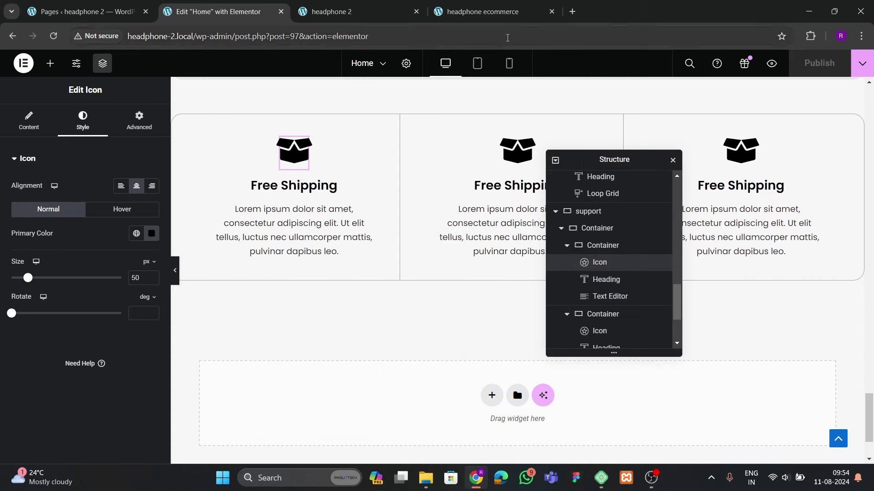
left_click(482, 11)
scroll(273, 247, "down", 5)
scroll(273, 247, "up", 4)
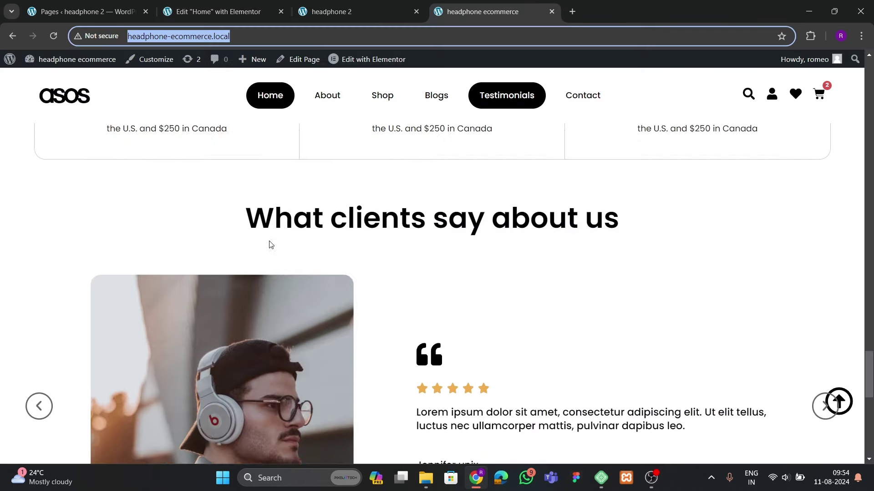
left_click(206, 12)
scroll(427, 296, "down", 3)
Add a single-column Flexbox container below the Free Shipping boxes with 60 px bottom padding
left_click(491, 294)
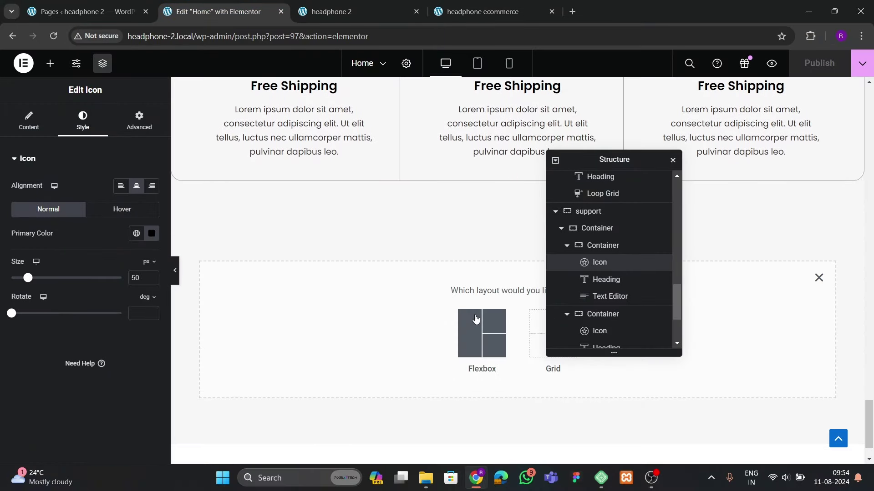
left_click(476, 318)
left_click(353, 326)
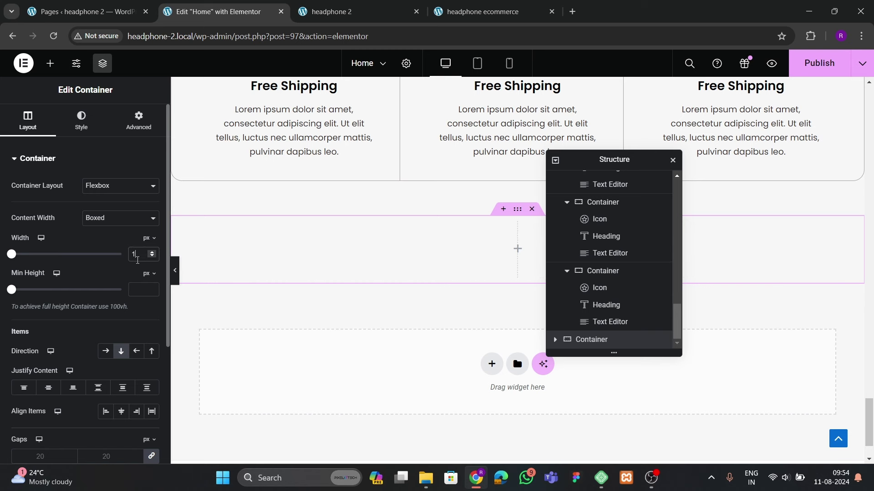
left_click(133, 124)
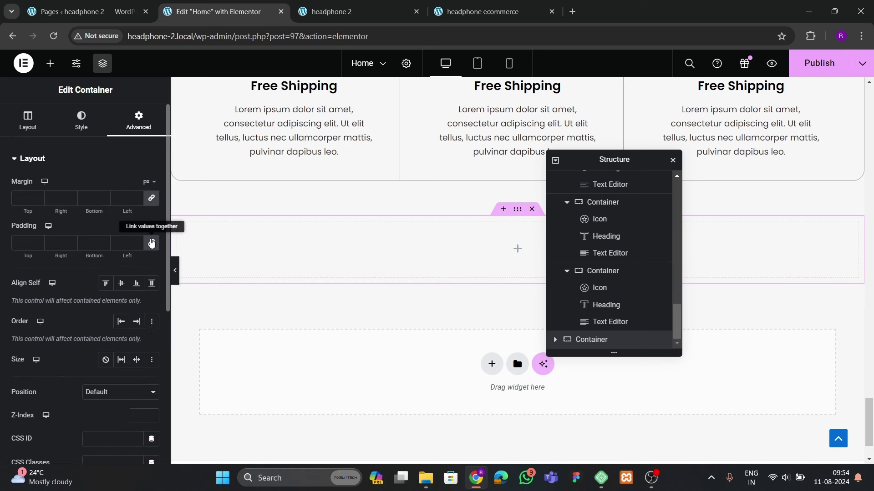
left_click(152, 244)
left_click(87, 244)
type("60")
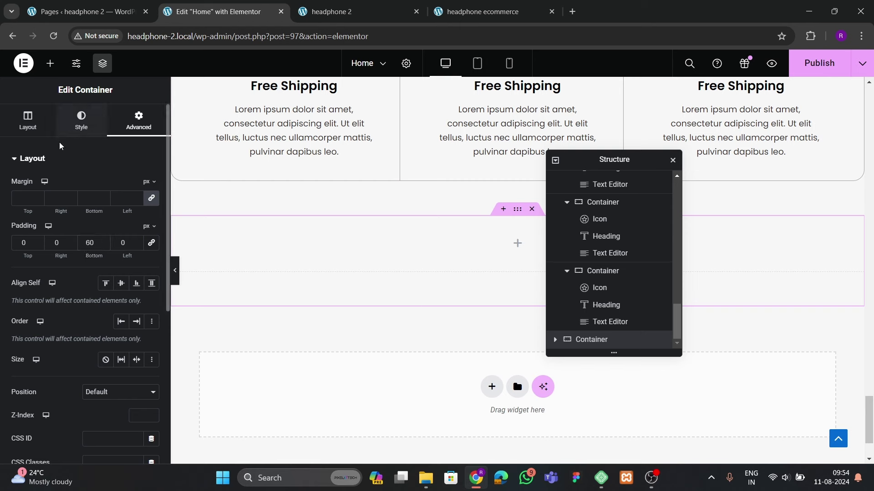
Give the new container a solid white background colour
left_click(81, 120)
left_click(105, 210)
left_click(151, 234)
left_click_drag(146, 332, 86, 279)
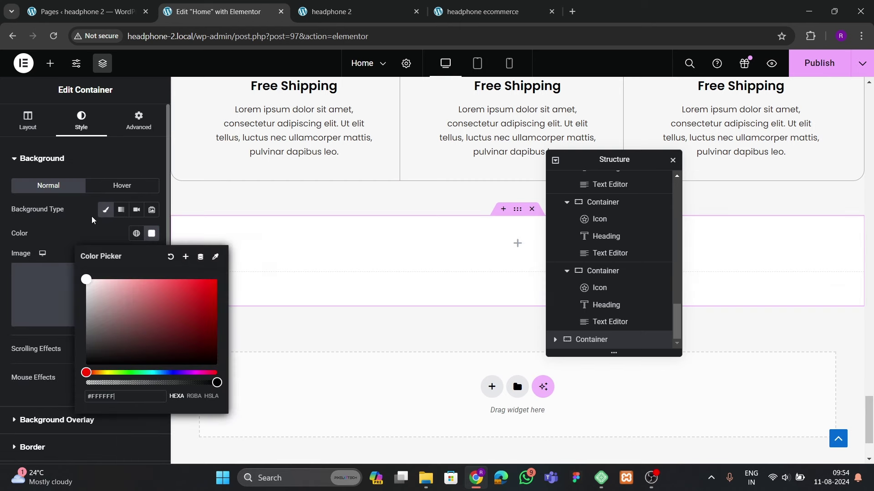
Compare the new container against the live site's home page layout
left_click(456, 267)
key("ctrl+4")
scroll(326, 332, "up", 5)
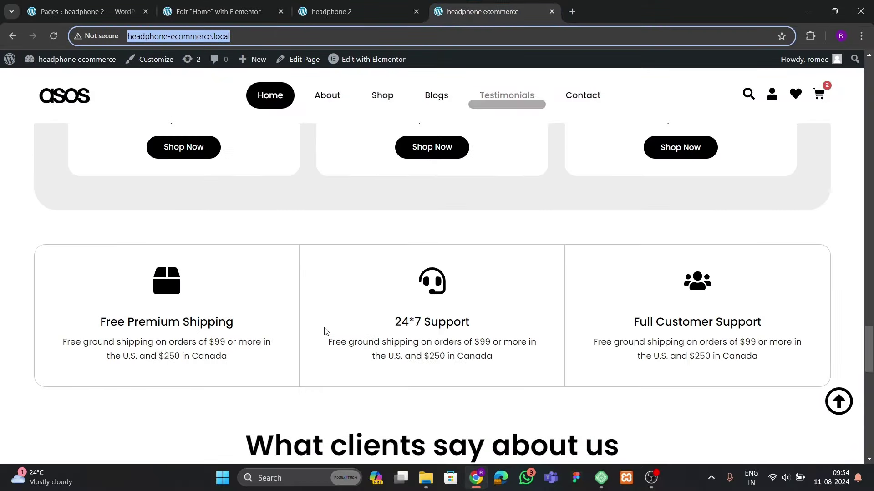
scroll(325, 331, "down", 10)
scroll(324, 332, "up", 5)
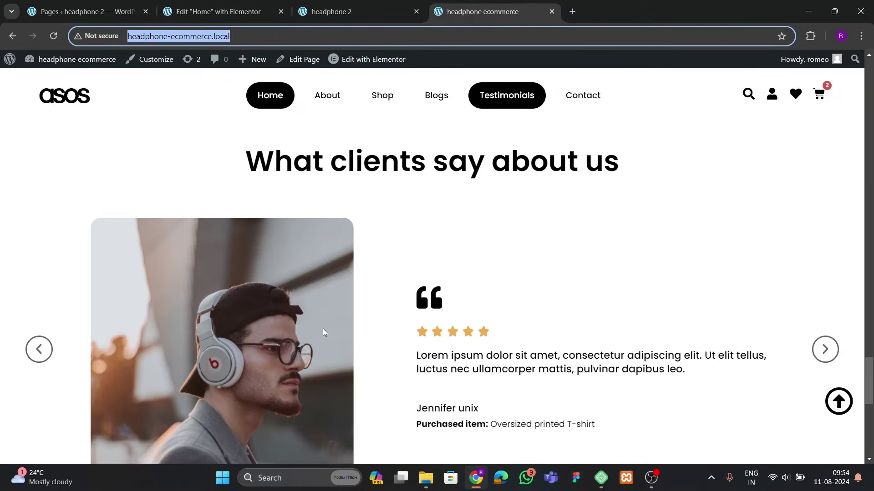
scroll(323, 332, "up", 8)
scroll(323, 333, "down", 5)
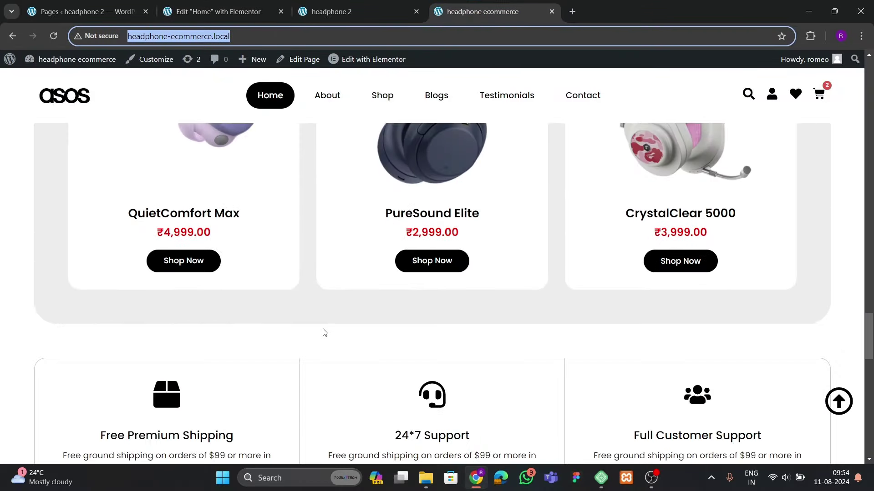
scroll(323, 332, "down", 5)
left_click(254, 13)
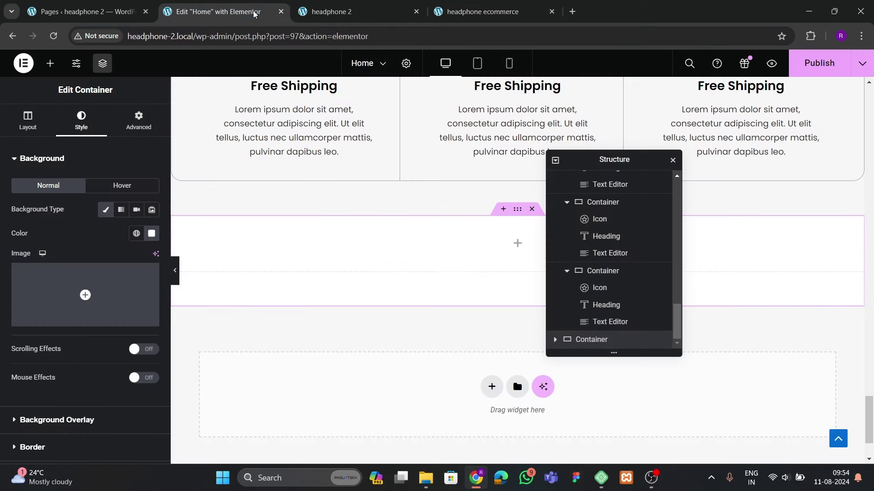
scroll(389, 279, "up", 9)
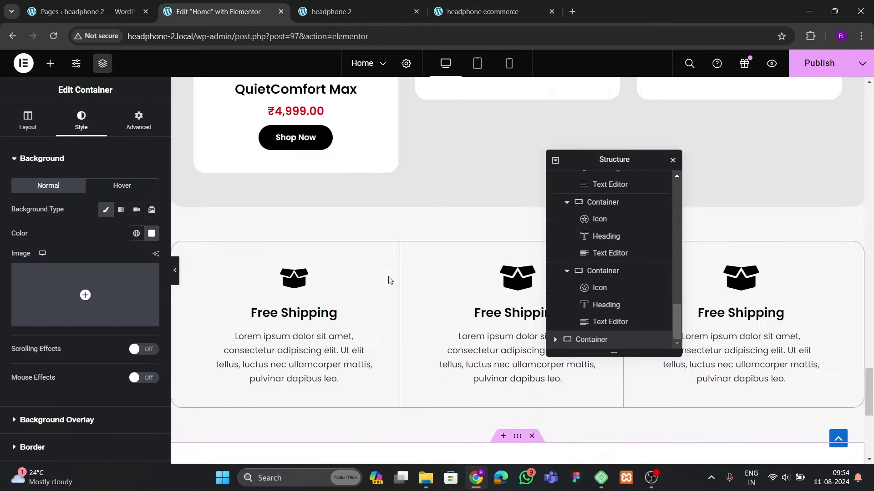
scroll(390, 279, "down", 4)
scroll(389, 279, "down", 5)
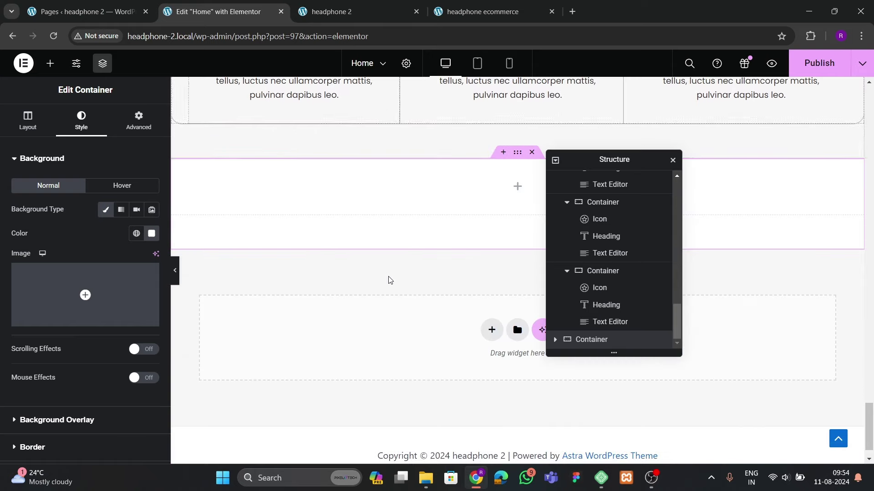
Clear the container's background colour so it has none
left_click(151, 233)
left_click(167, 258)
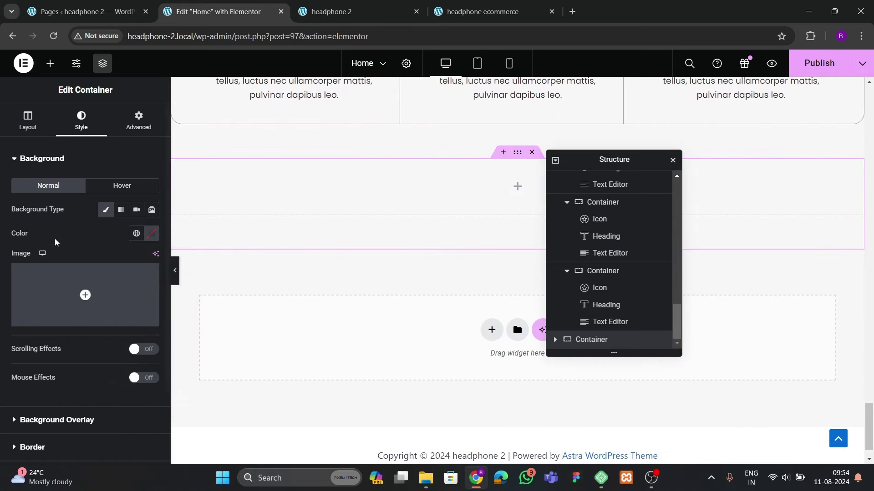
scroll(442, 250, "up", 5)
scroll(443, 276, "up", 5)
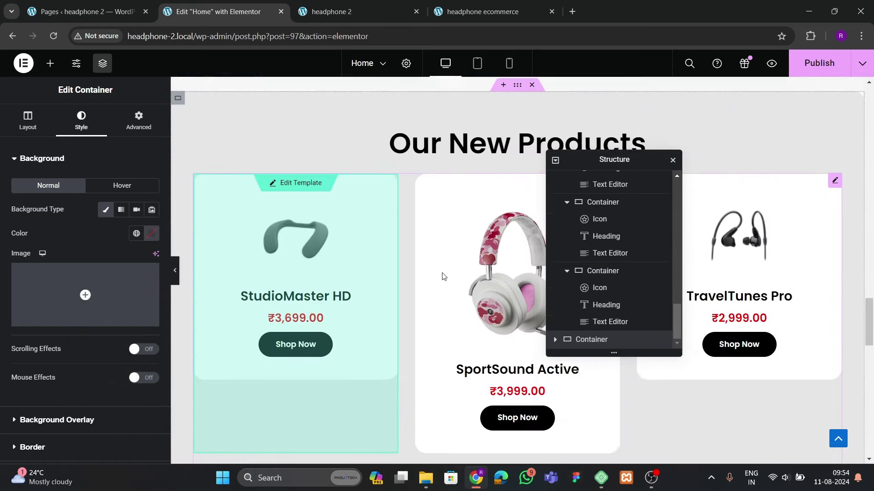
left_click_drag(594, 163, 699, 247)
Copy the 'Our New Products' heading into the new container and retitle it 'Our Happy Clients'
right_click(534, 196)
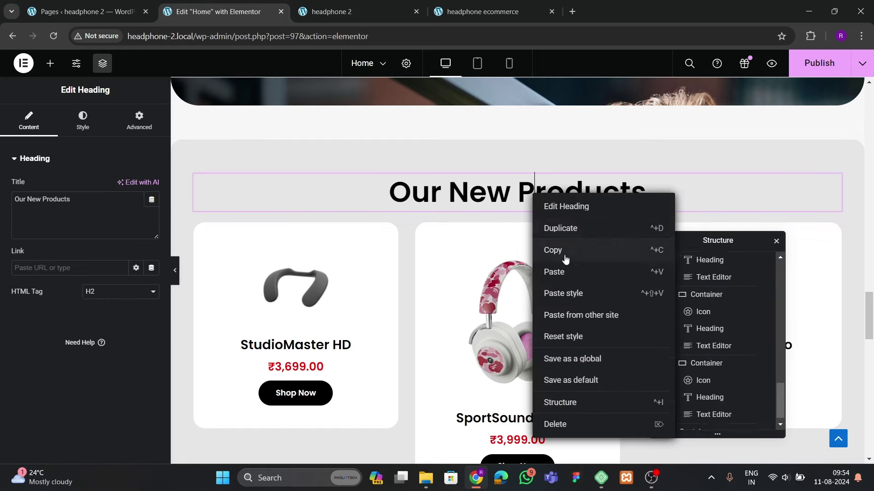
left_click(561, 251)
scroll(456, 284, "down", 10)
scroll(457, 288, "up", 2)
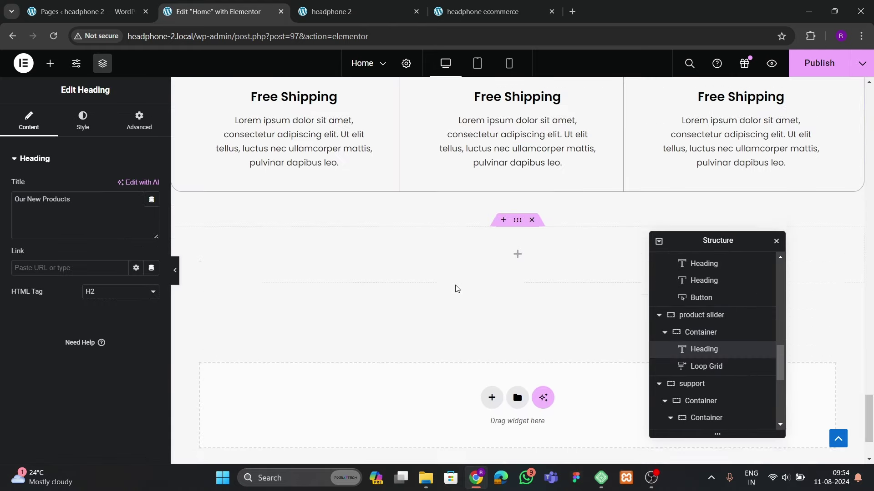
right_click(440, 270)
left_click(461, 273)
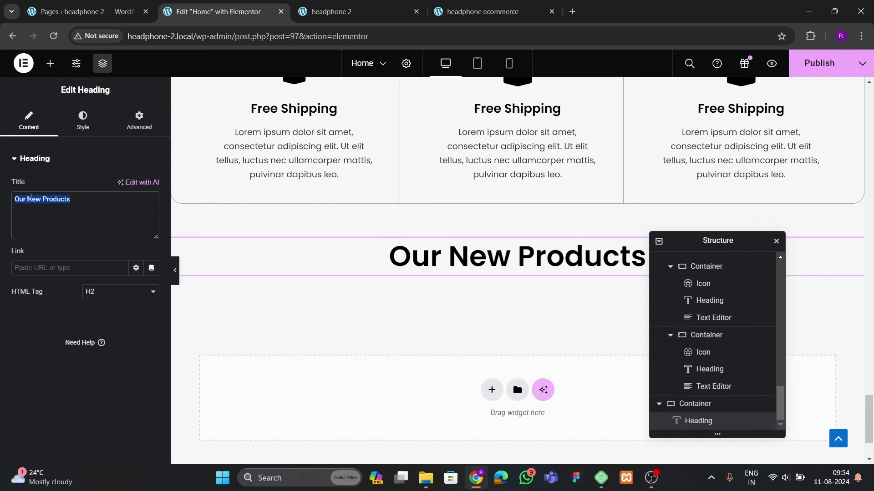
type("Our Hap")
key("BackSpace")
key("BackSpace")
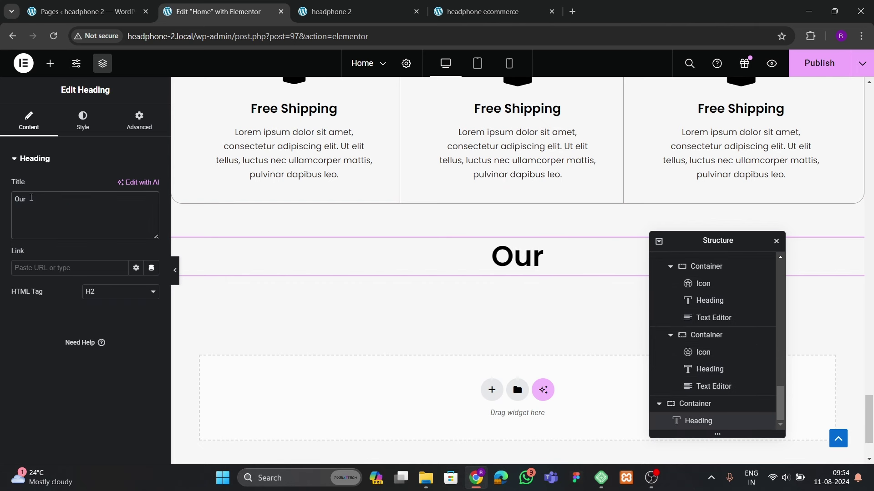
type("Hap")
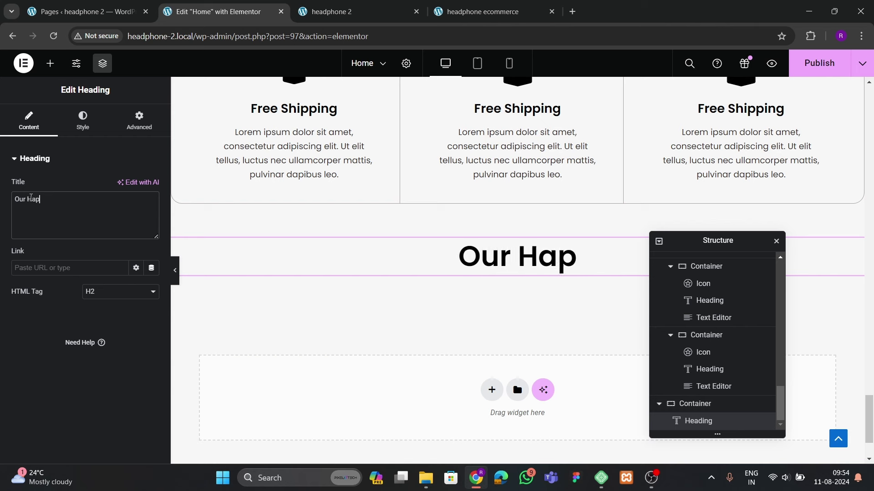
type("py Clients")
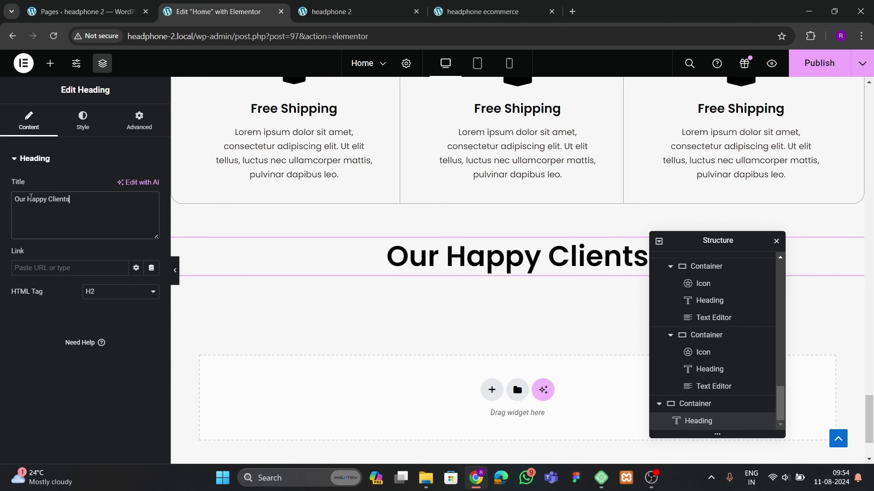
Add a Carousel widget beneath the 'Our Happy Clients' heading, using the live testimonials section as reference
left_click(482, 11)
scroll(284, 268, "down", 4)
scroll(285, 268, "up", 3)
left_click(211, 11)
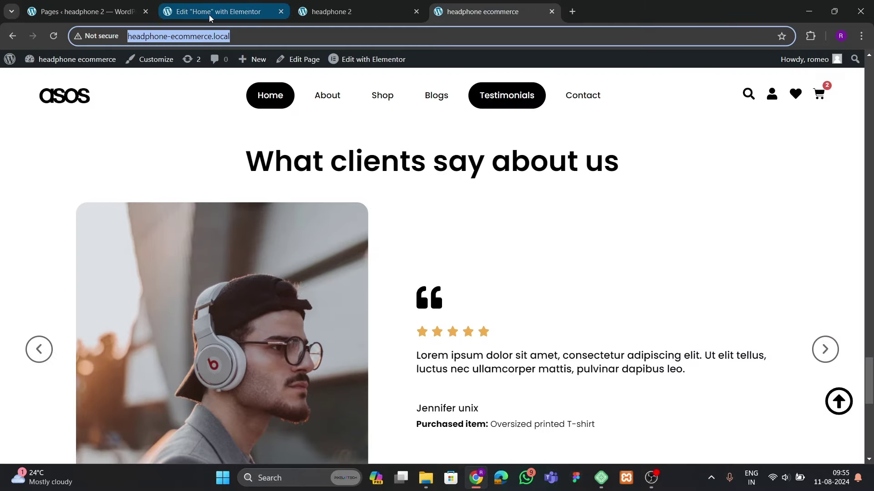
left_click(50, 63)
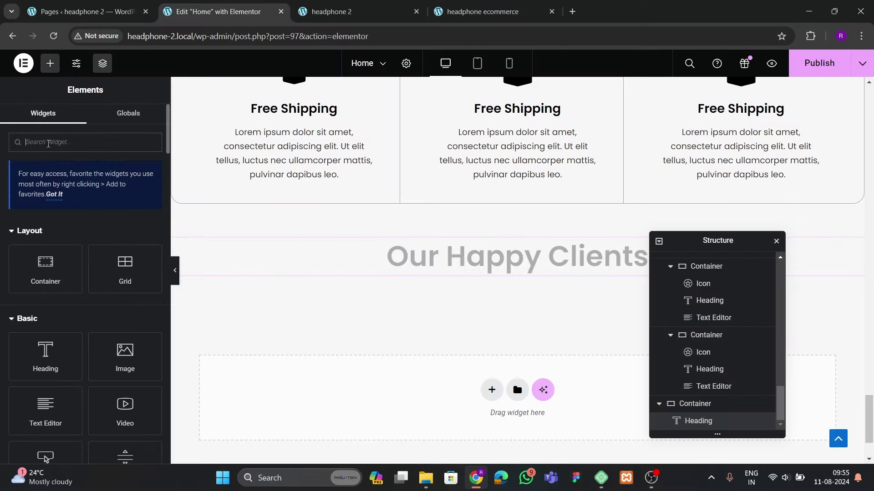
type("carousel")
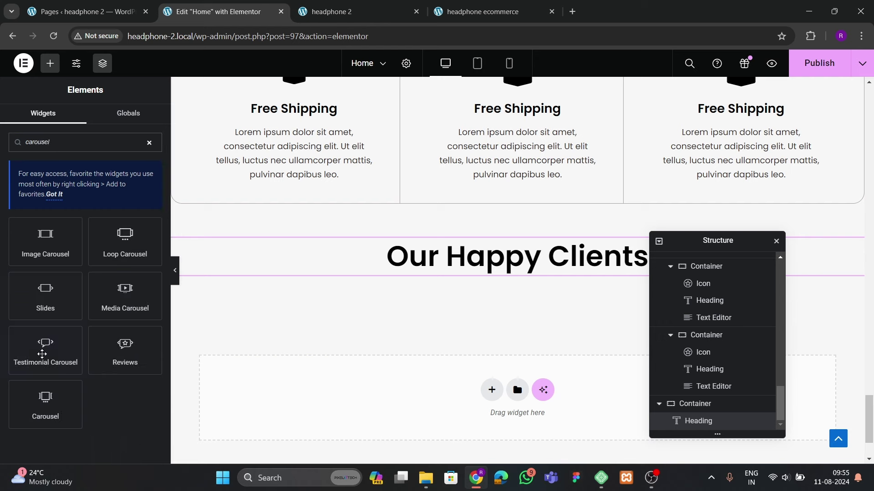
left_click_drag(45, 403, 460, 270)
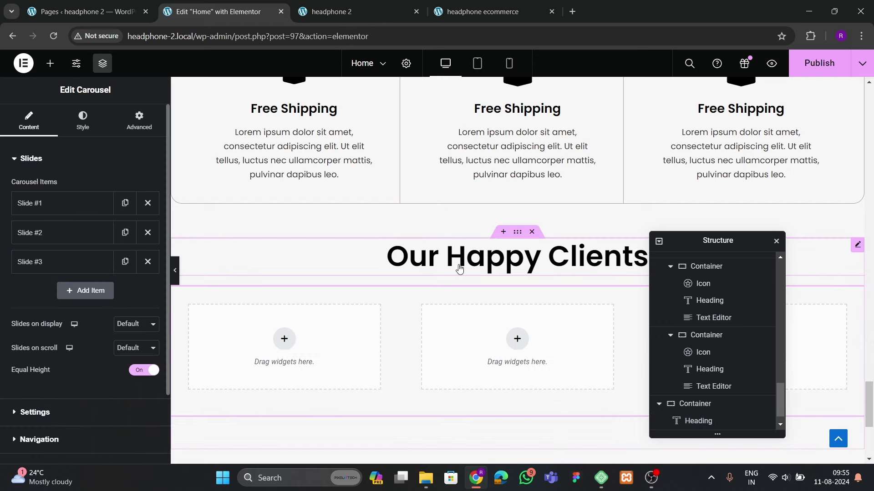
scroll(449, 296, "down", 1)
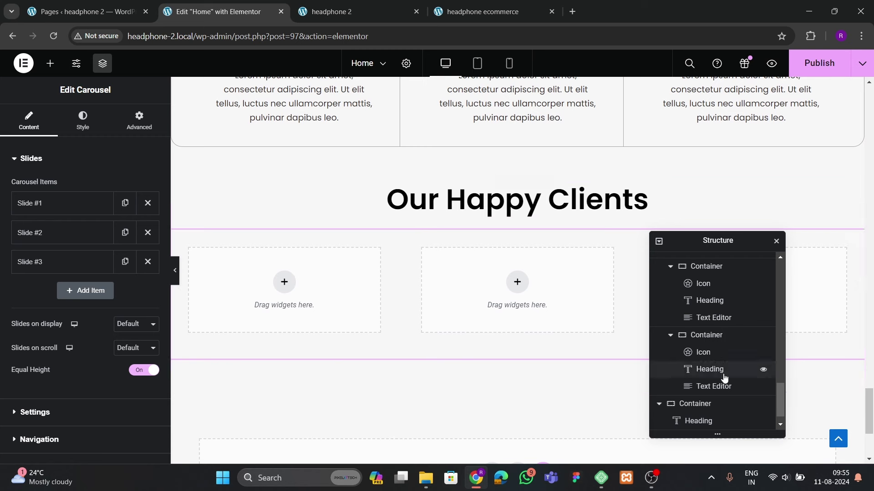
scroll(682, 383, "down", 1)
left_click(696, 387)
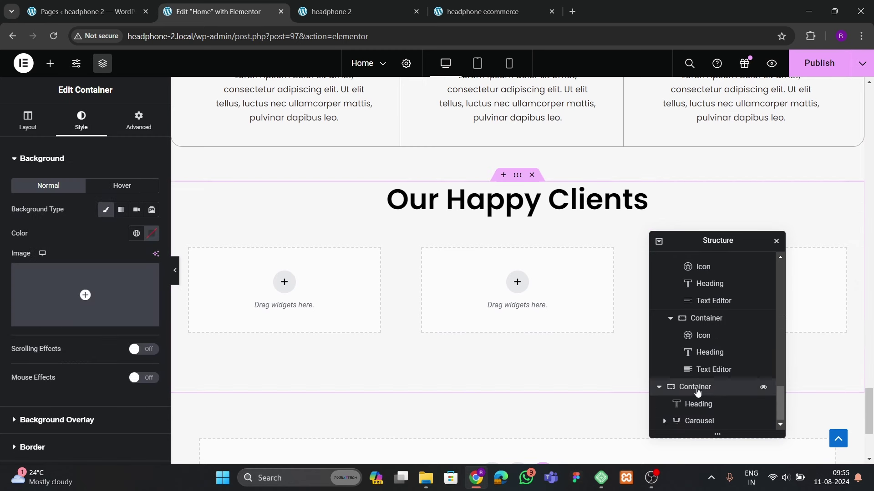
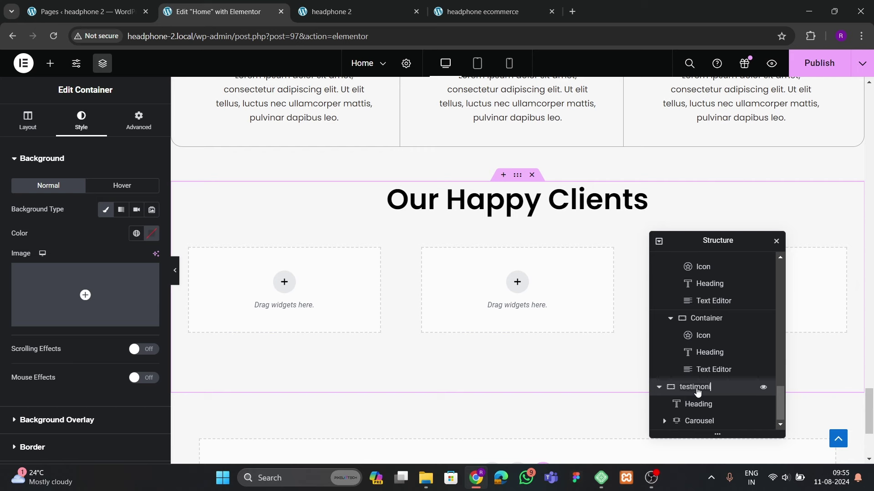
Set the carousel to display and scroll 1 slide, deleting Slides #2 and #3
scroll(429, 329, "down", 3)
scroll(391, 230, "up", 2)
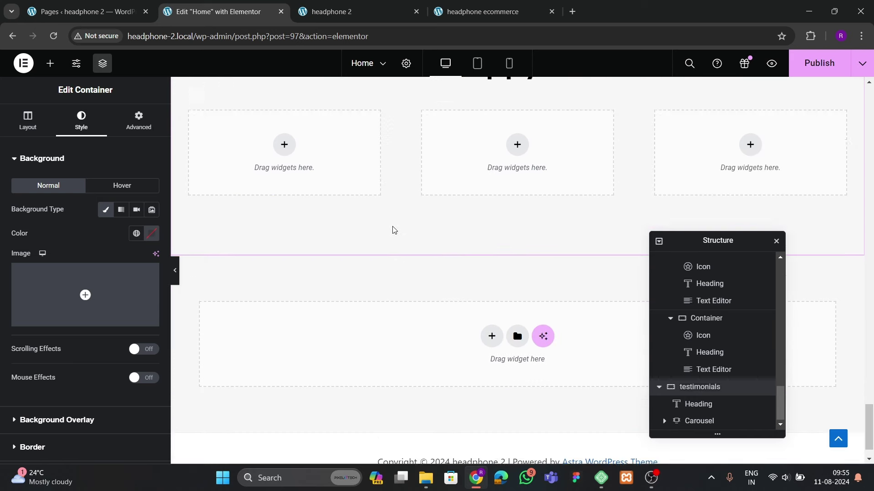
left_click(694, 421)
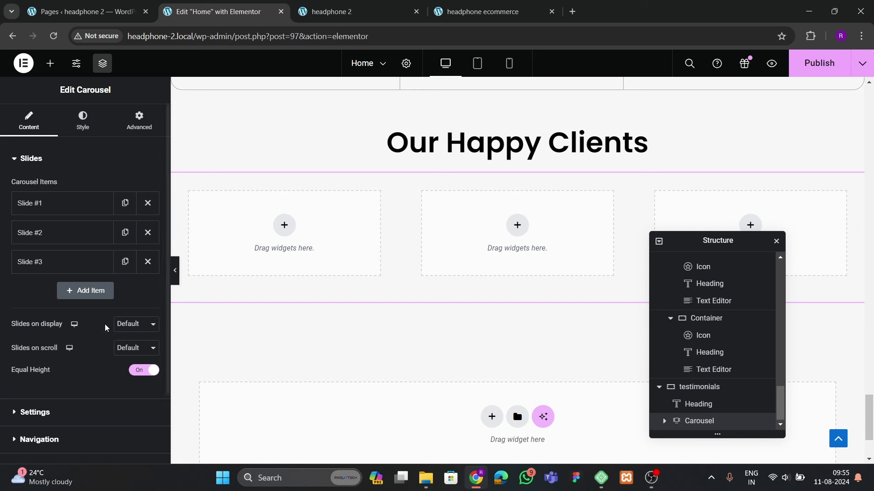
left_click(121, 271)
left_click(121, 294)
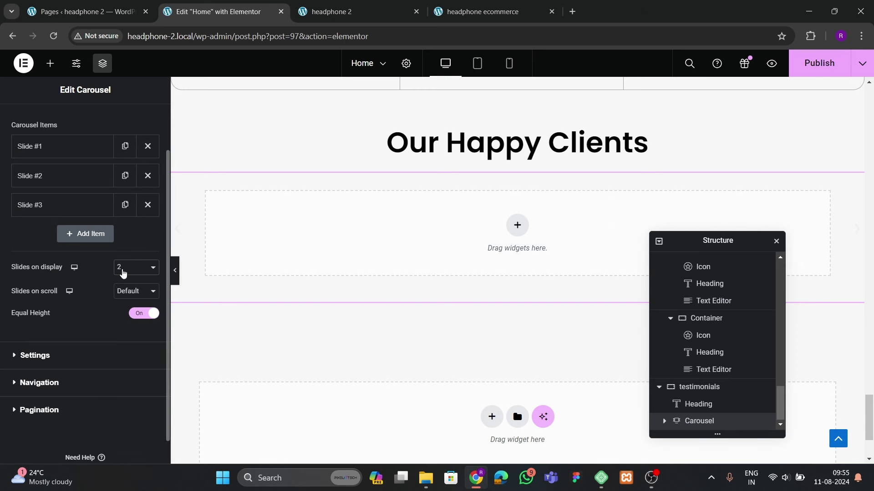
left_click(122, 273)
left_click(123, 283)
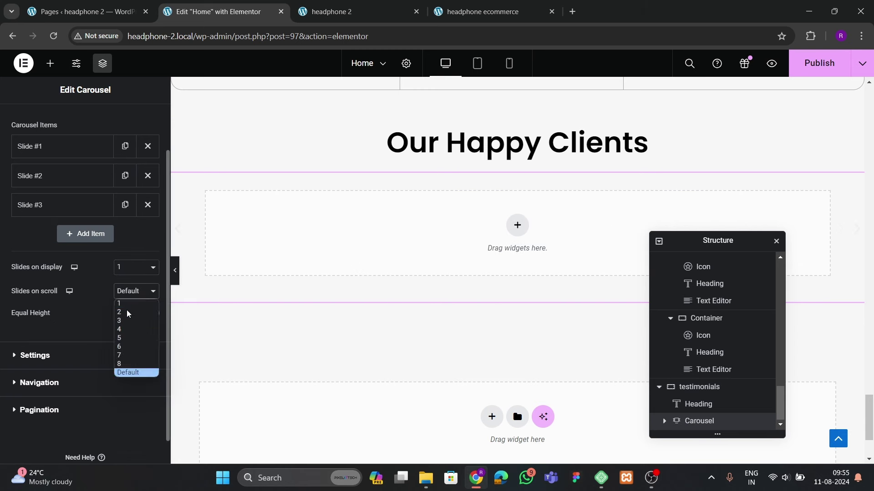
left_click(125, 304)
left_click(147, 204)
left_click(147, 176)
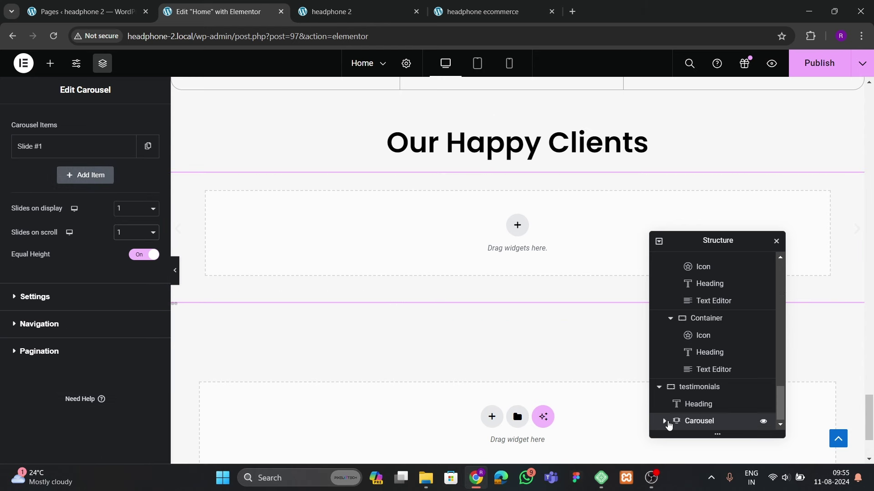
Make Slide #1 Full Width with 0 padding, checking the live site's layout
left_click(665, 422)
left_click(678, 421)
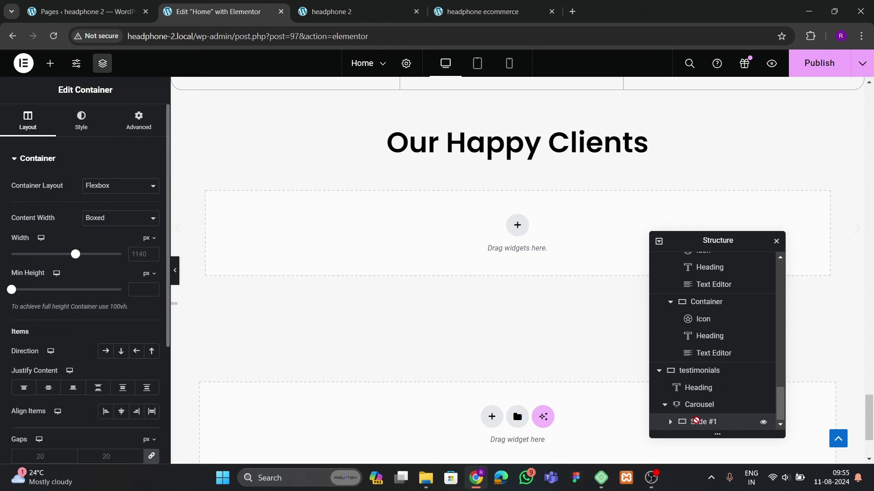
left_click(100, 220)
left_click(97, 237)
left_click(139, 121)
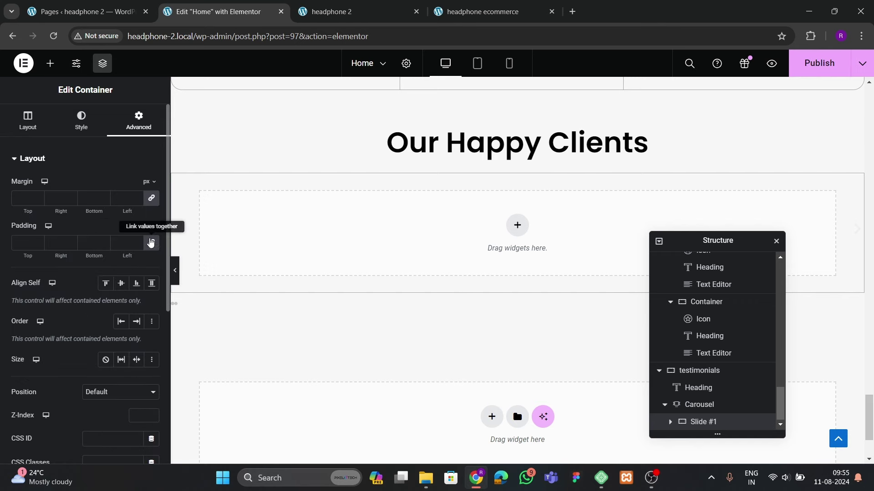
left_click(490, 13)
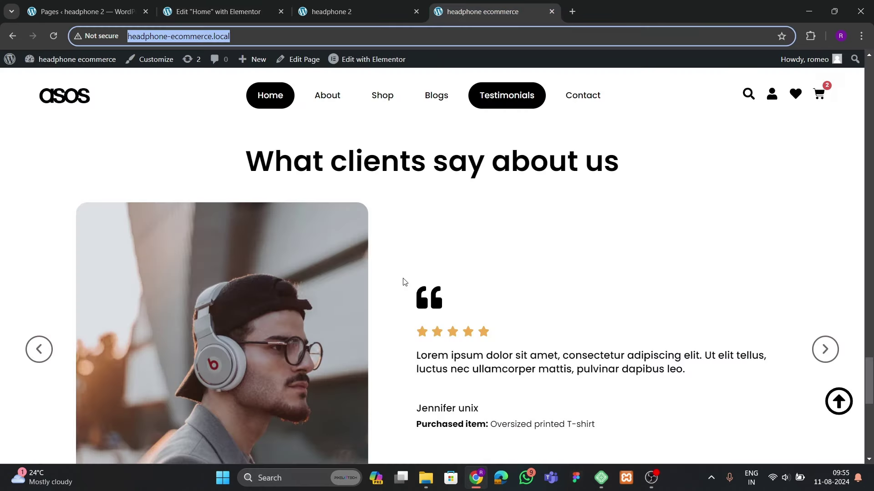
scroll(403, 282, "down", 3)
left_click(214, 11)
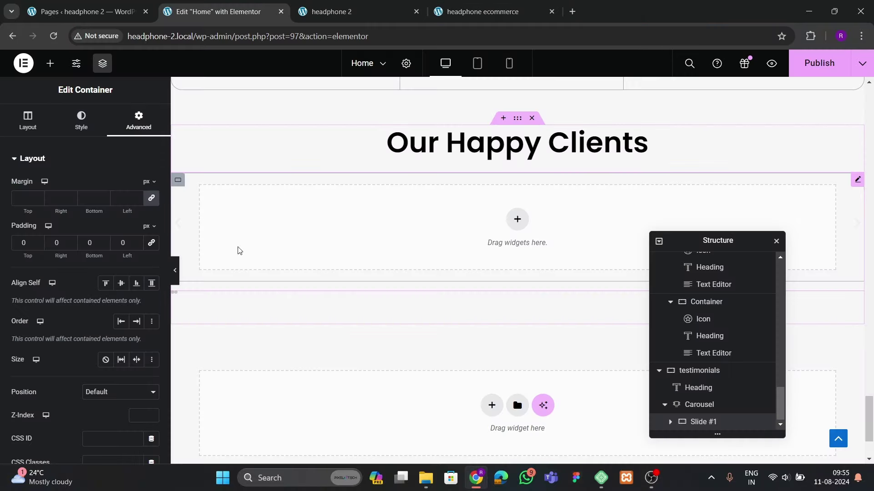
Add a two-column structure to Slide #1, naming the columns 'image' and 'review content'
left_click(519, 223)
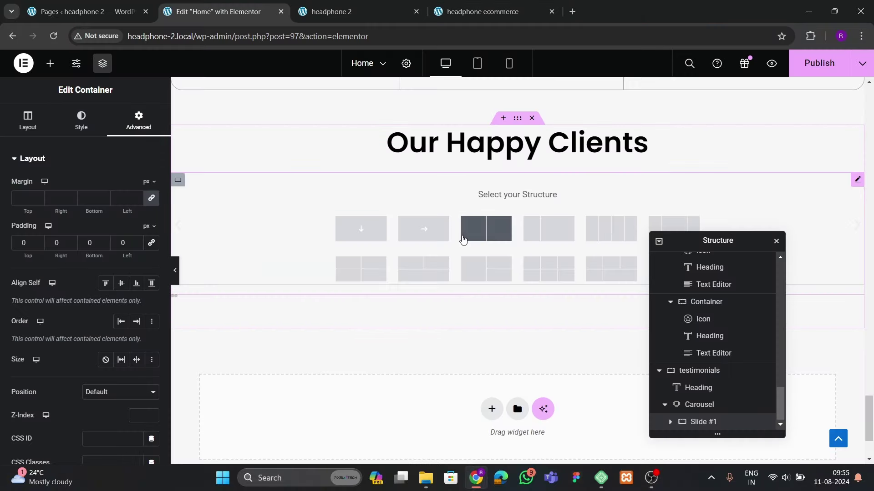
left_click(466, 230)
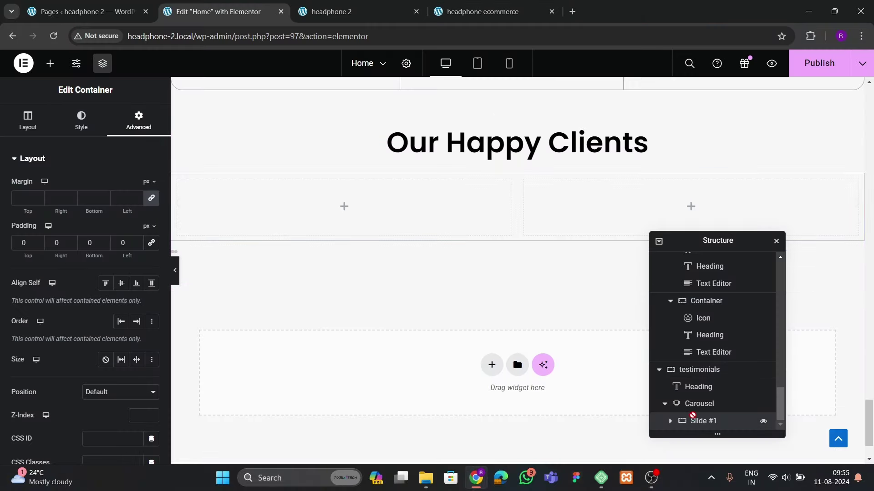
left_click(670, 421)
double_click(718, 410)
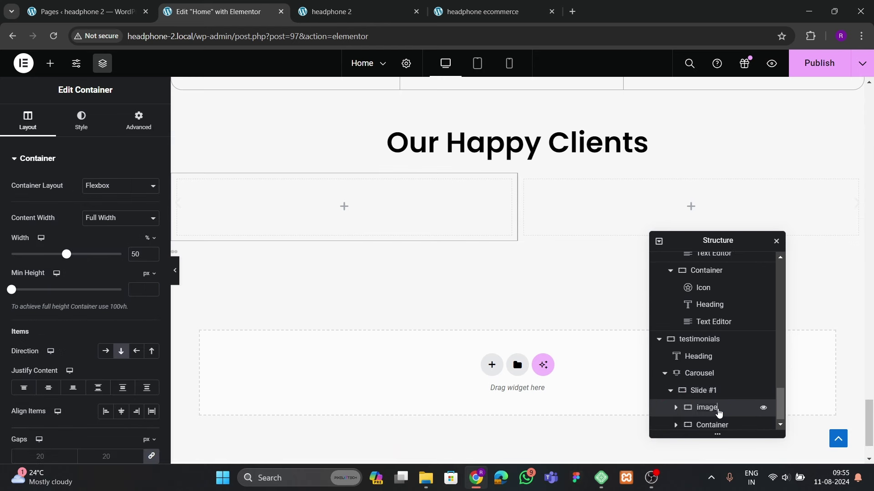
double_click(711, 425)
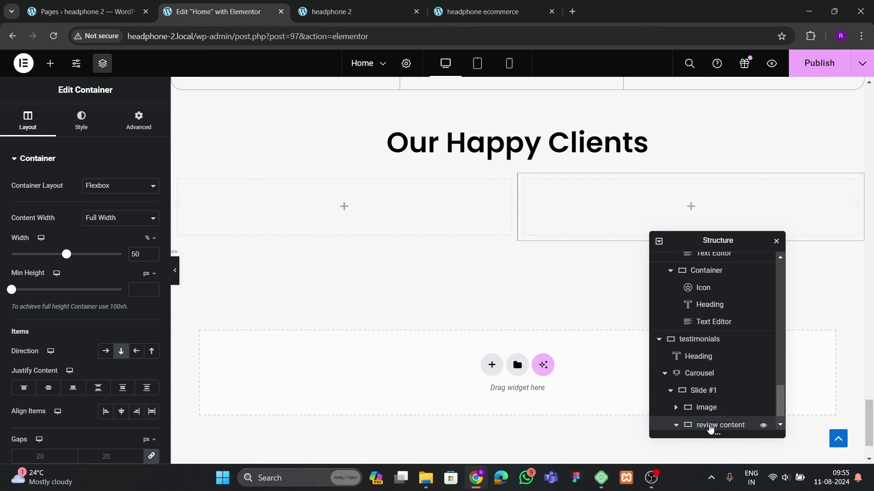
scroll(708, 407, "down", 1)
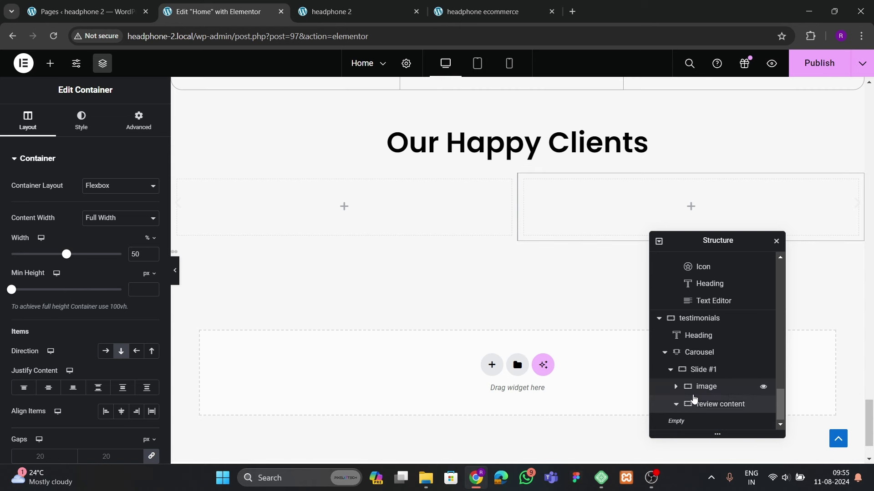
left_click(676, 404)
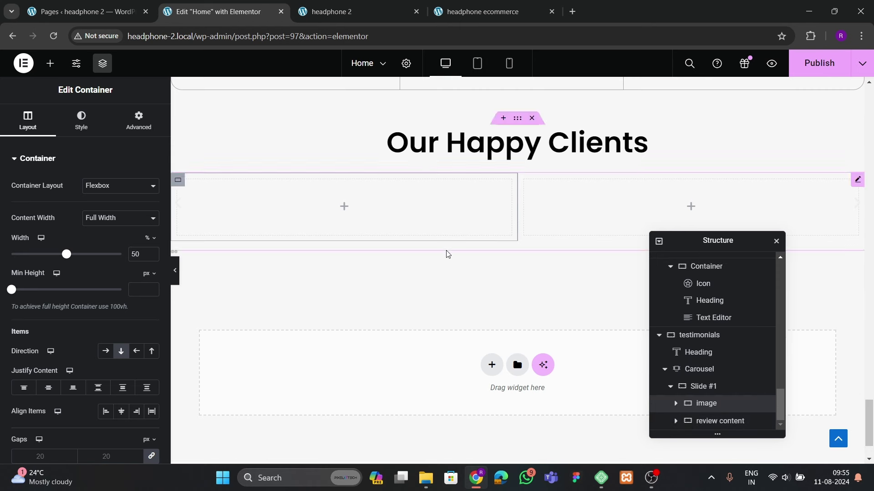
Set the padding of both the image and review content columns to 0
left_click(139, 121)
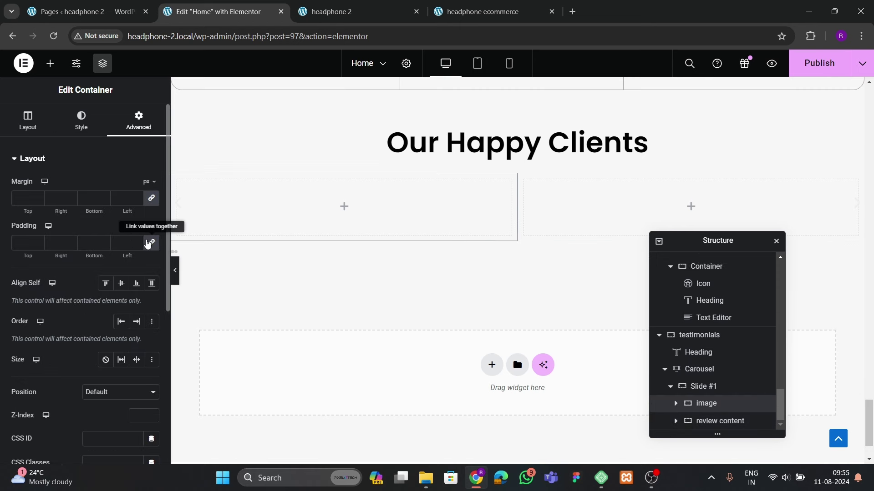
left_click(148, 245)
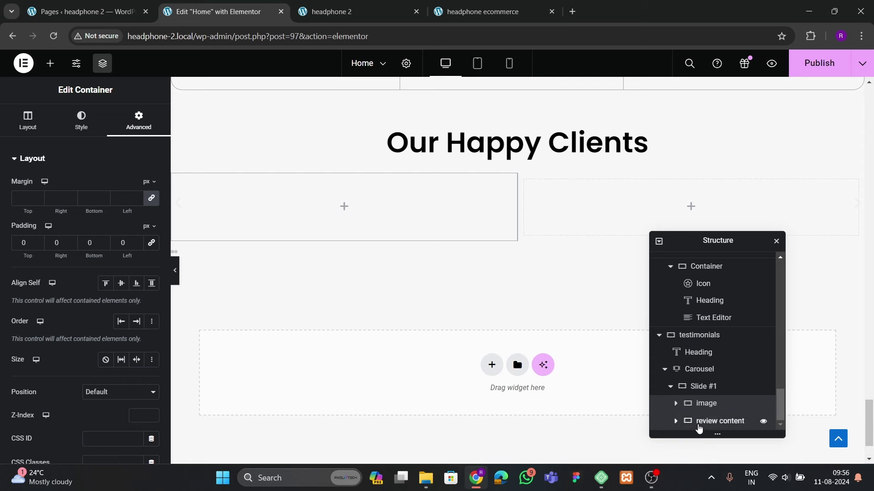
left_click(699, 428)
left_click(139, 121)
left_click(147, 244)
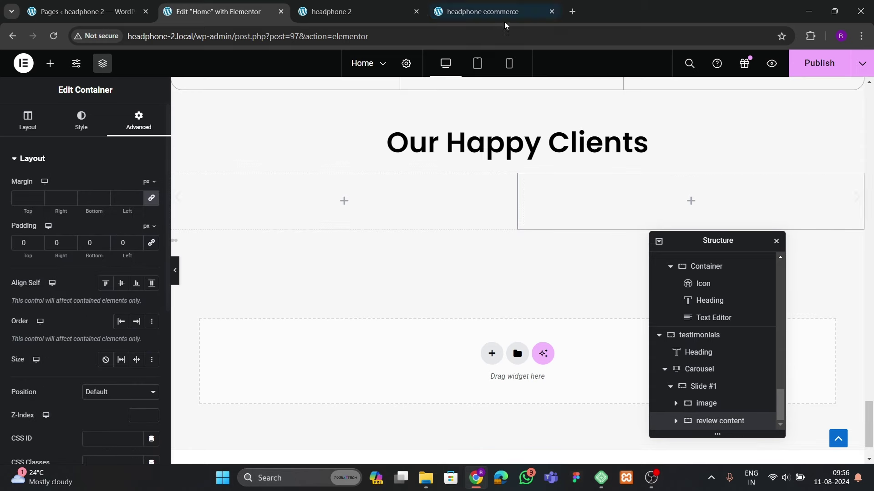
left_click(482, 11)
left_click(211, 18)
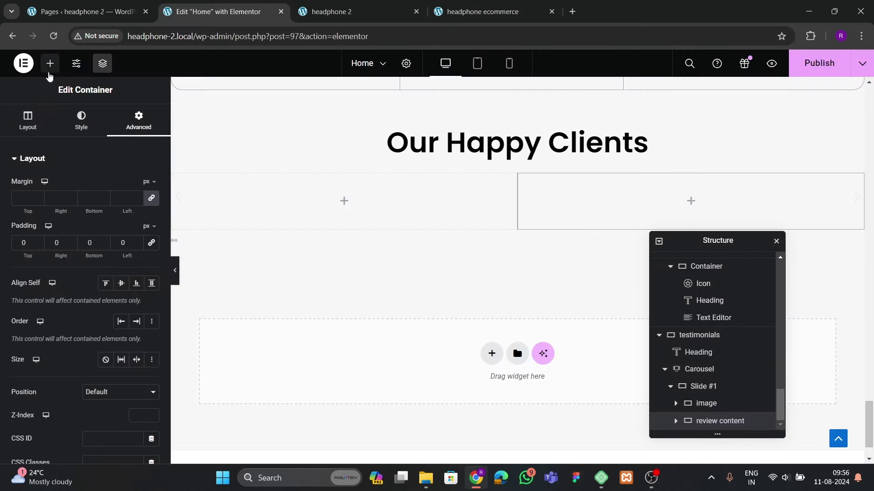
left_click(50, 63)
Insert the photo of the man in headphones as an Image widget in the image column
left_click_drag(121, 349, 299, 212)
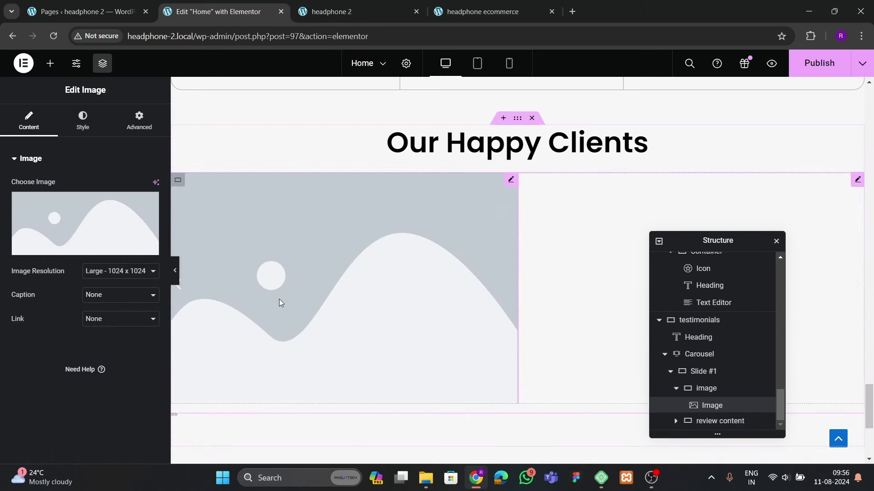
left_click(108, 239)
scroll(331, 283, "down", 3)
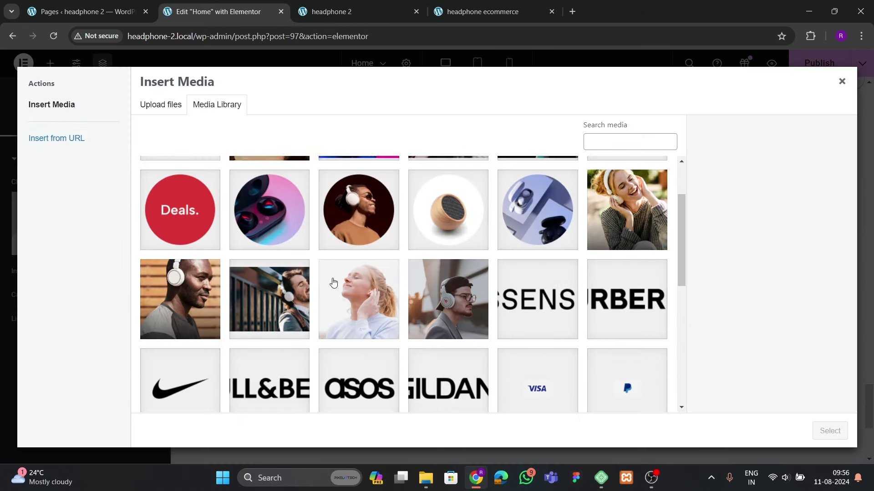
left_click(431, 299)
left_click(829, 431)
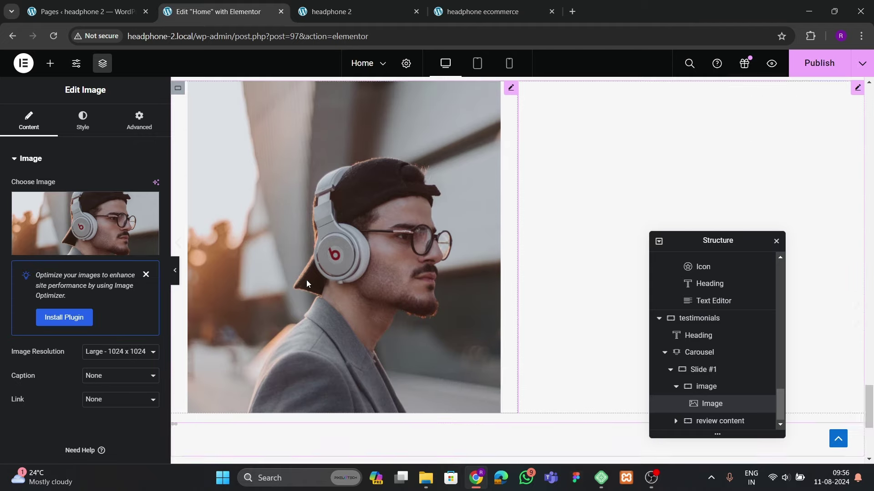
Give the photo 20 px rounded corners and an 80% width
left_click(82, 120)
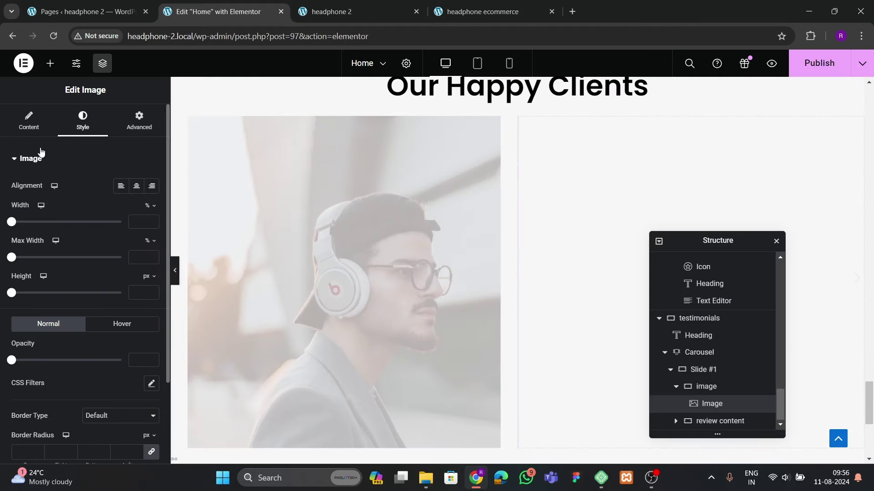
scroll(57, 275, "down", 3)
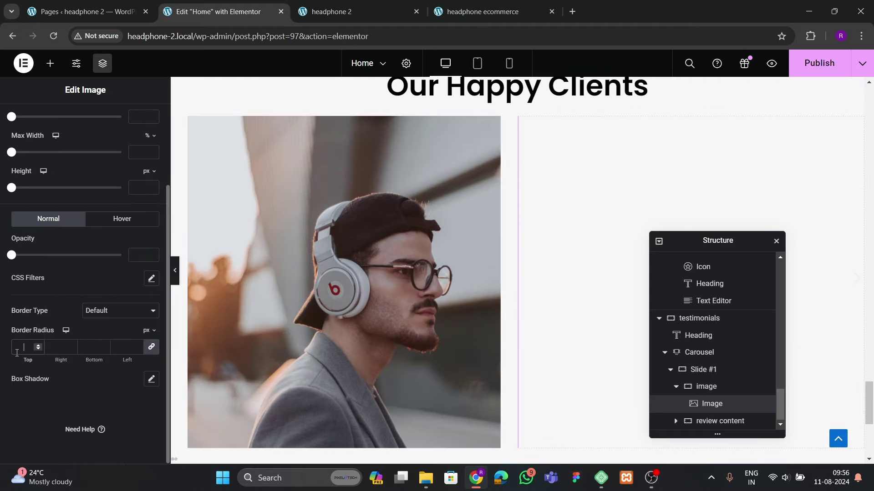
scroll(31, 242, "up", 3)
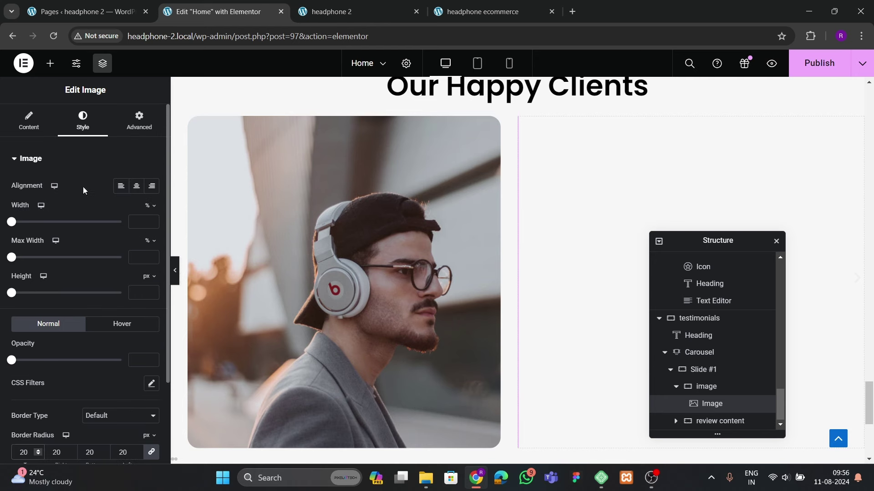
type("70")
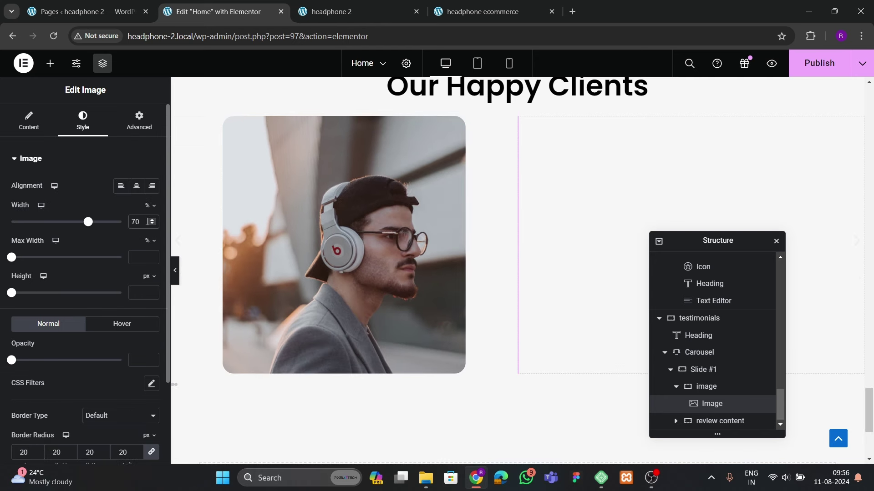
key("BackSpace")
key("BackSpace")
type("80")
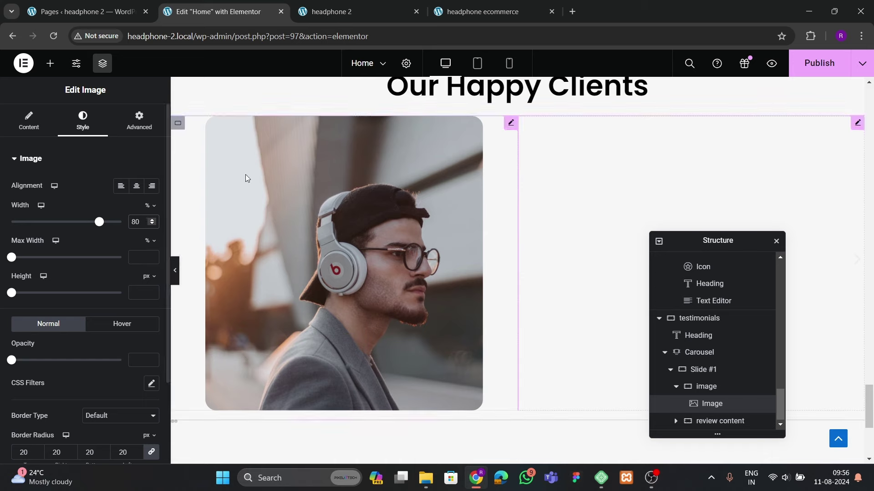
scroll(244, 176, "up", 2)
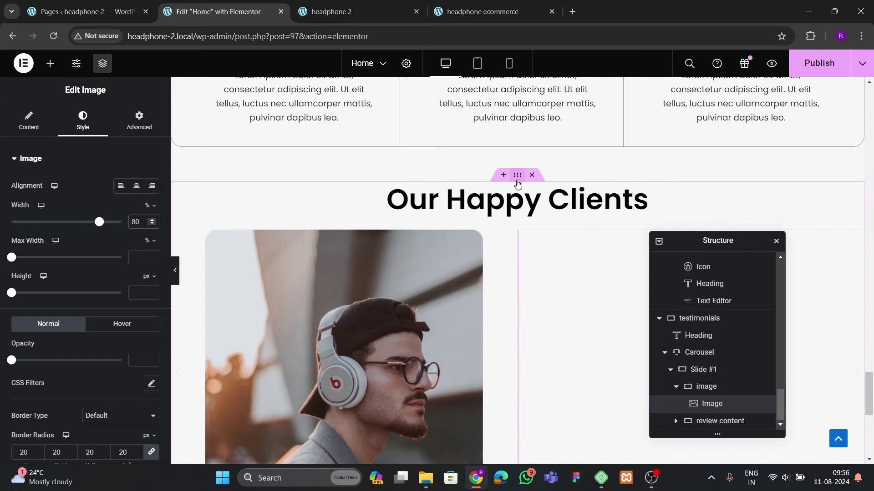
left_click(518, 221)
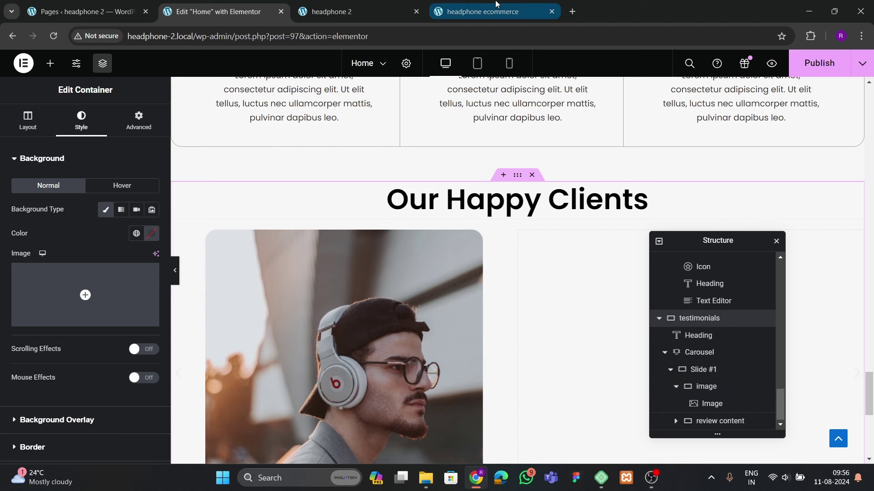
Set the testimonial container's layout gaps to 40
left_click(482, 11)
scroll(459, 314, "up", 5)
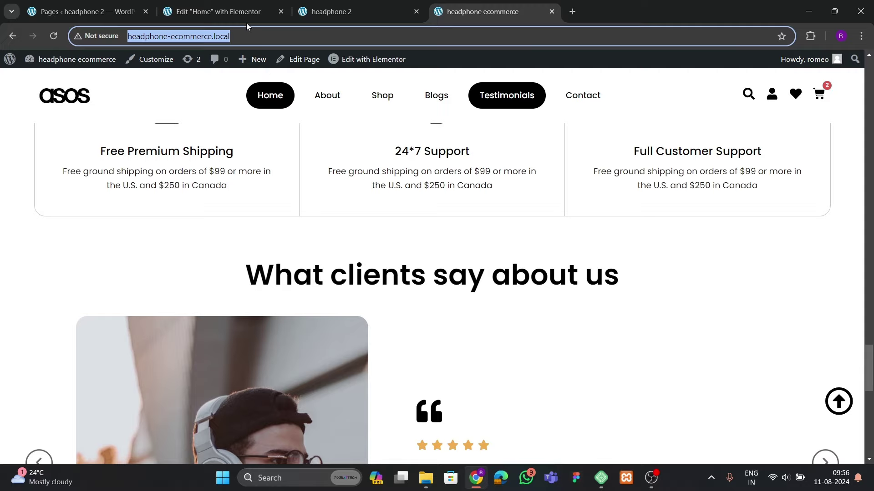
left_click(246, 17)
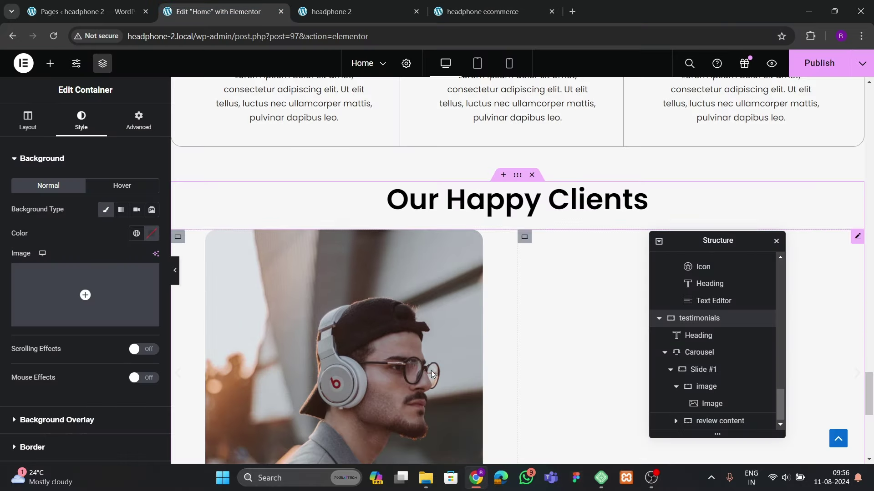
left_click(28, 120)
scroll(89, 289, "down", 3)
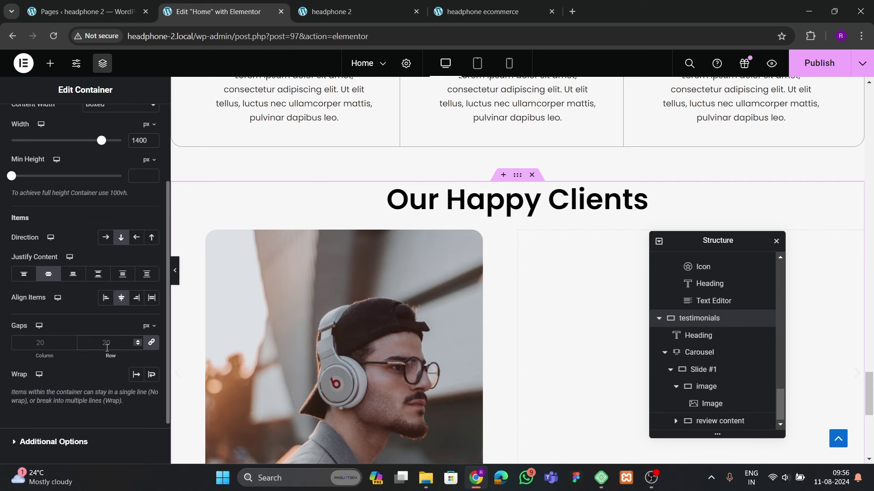
left_click(107, 349)
type("40")
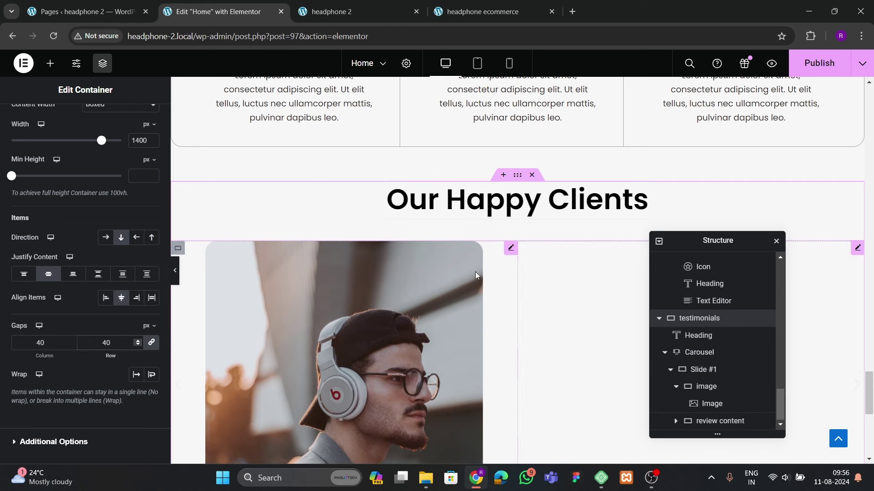
Preview the page, then shrink the testimonial photo to 75% width
left_click(177, 277)
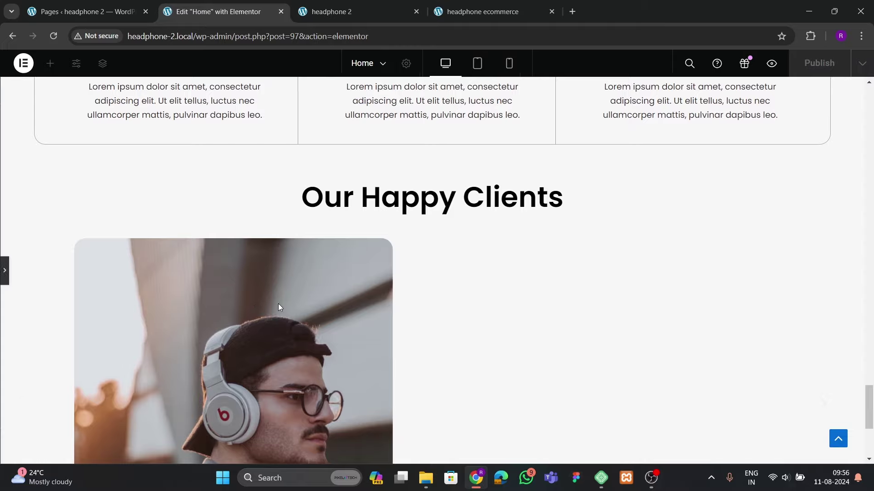
scroll(309, 314, "up", 5)
scroll(334, 318, "down", 5)
scroll(336, 319, "down", 5)
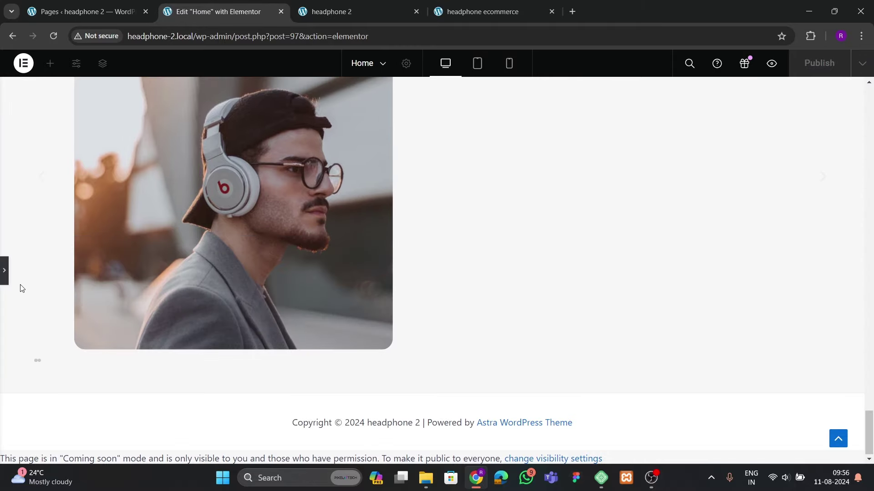
left_click(7, 281)
left_click(406, 294)
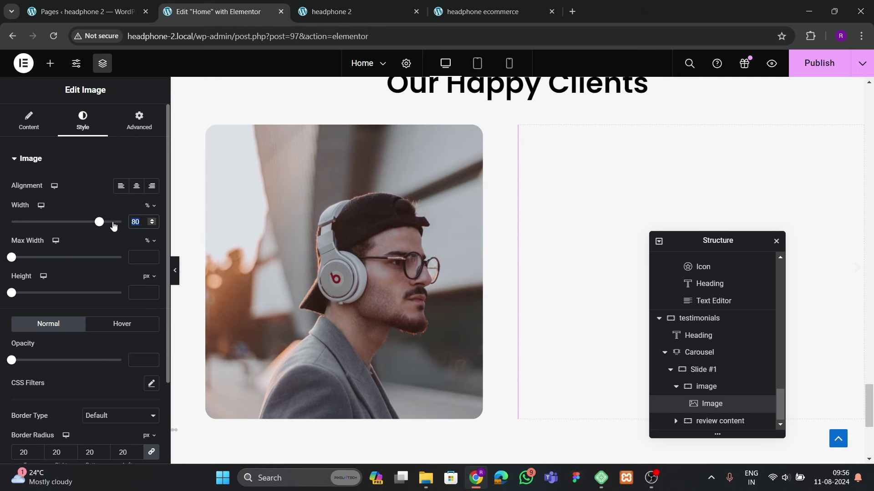
type("7")
type("0")
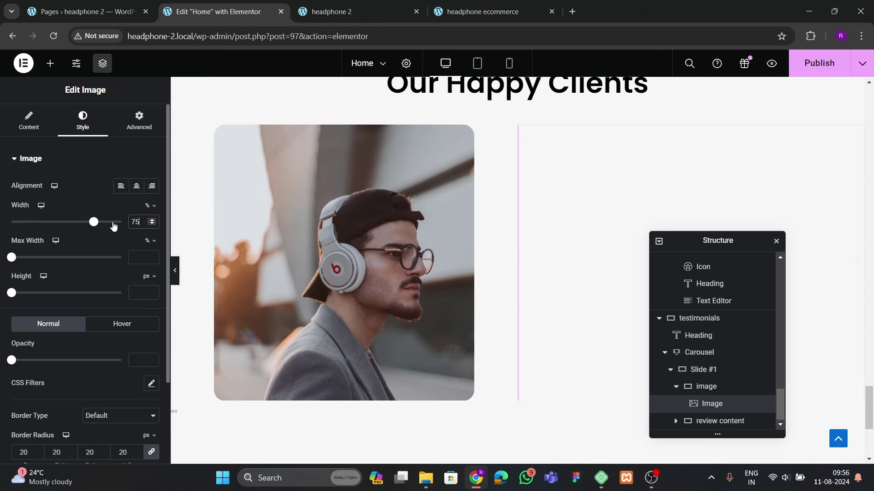
After comparing with the live site, add a star Icon widget to the review content column
left_click(482, 11)
scroll(470, 246, "down", 3)
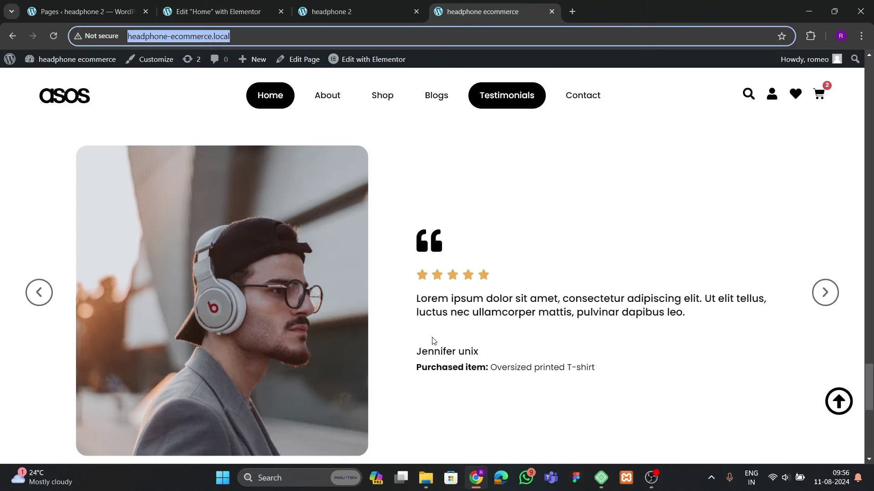
left_click(218, 12)
scroll(324, 286, "up", 3)
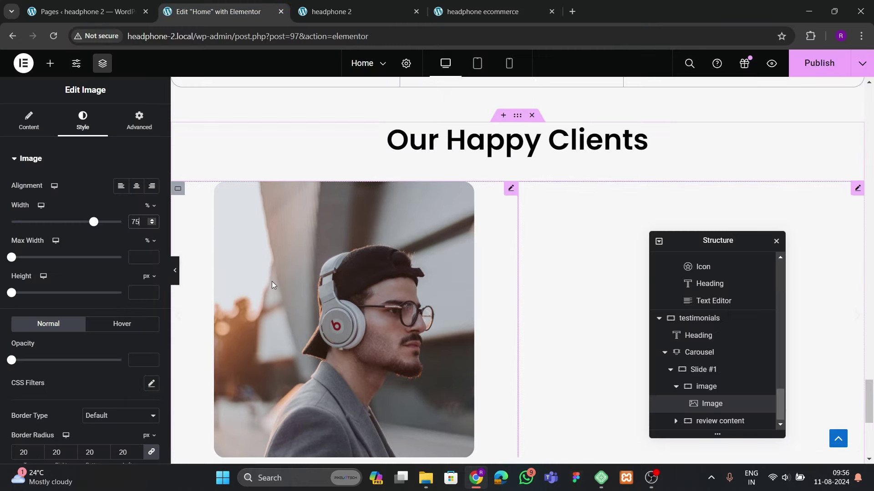
scroll(324, 287, "down", 2)
left_click(482, 11)
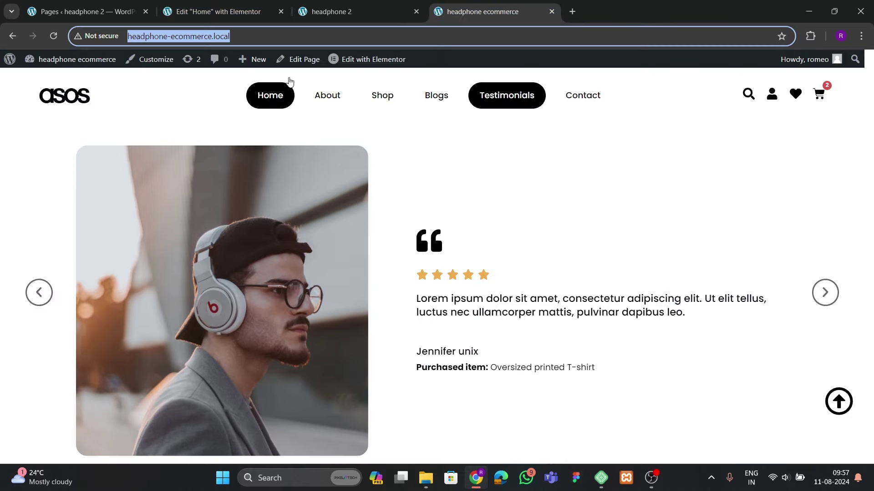
left_click(327, 11)
left_click(219, 11)
left_click(50, 63)
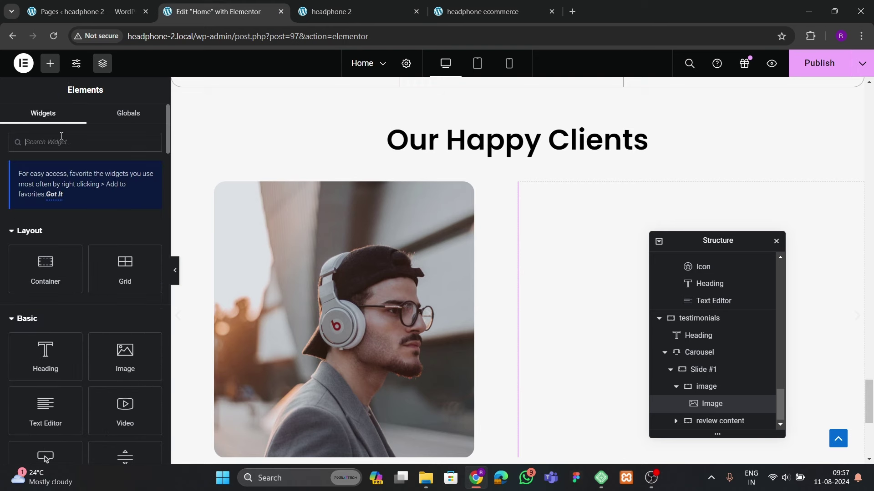
type("icon")
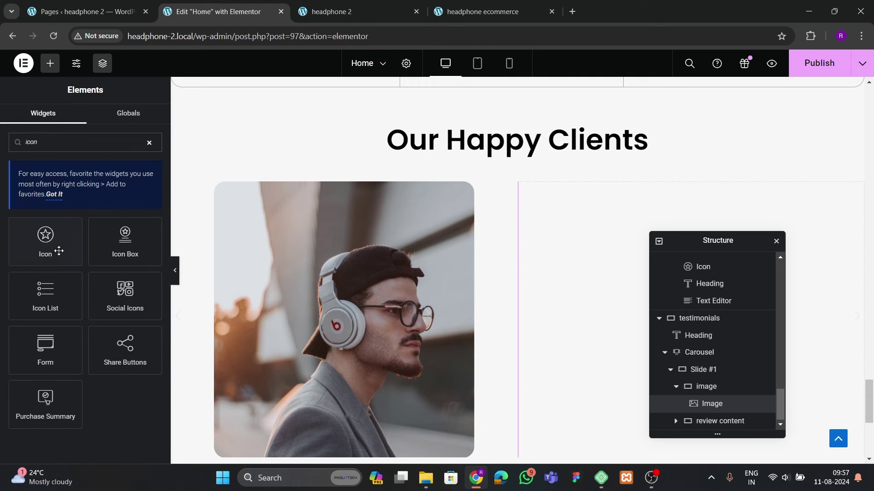
left_click_drag(59, 250, 592, 291)
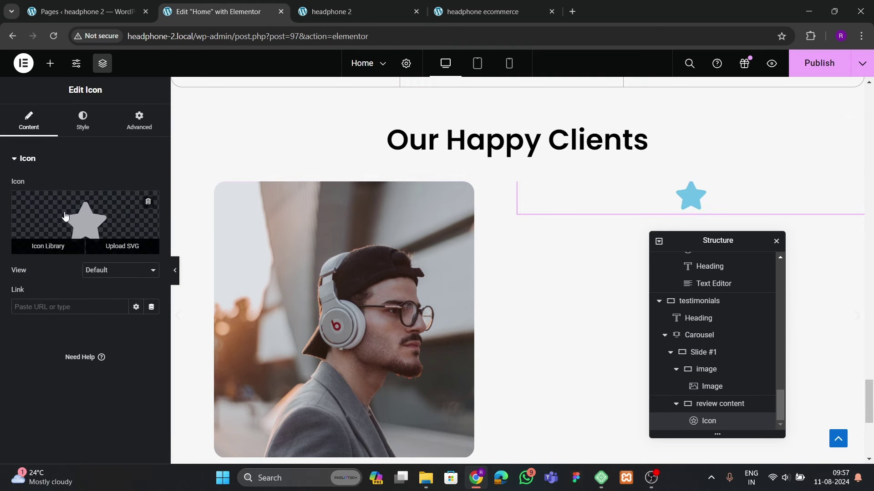
Place a five-star Rating widget below the star icon in review content
left_click(483, 12)
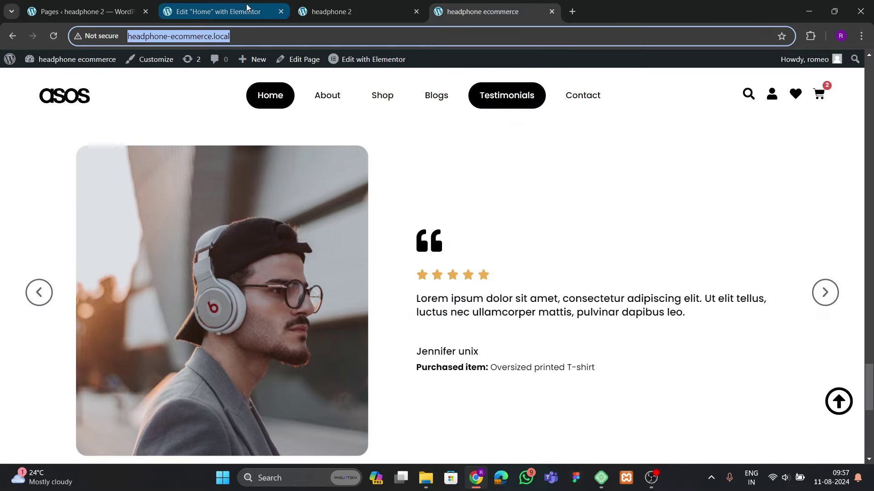
left_click(214, 12)
left_click(50, 63)
type("start")
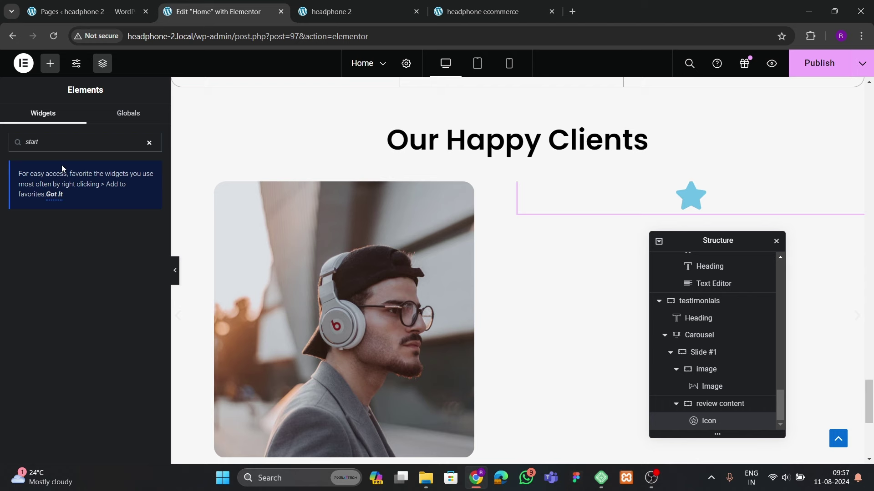
key("BackSpace")
left_click_drag(44, 239, 645, 236)
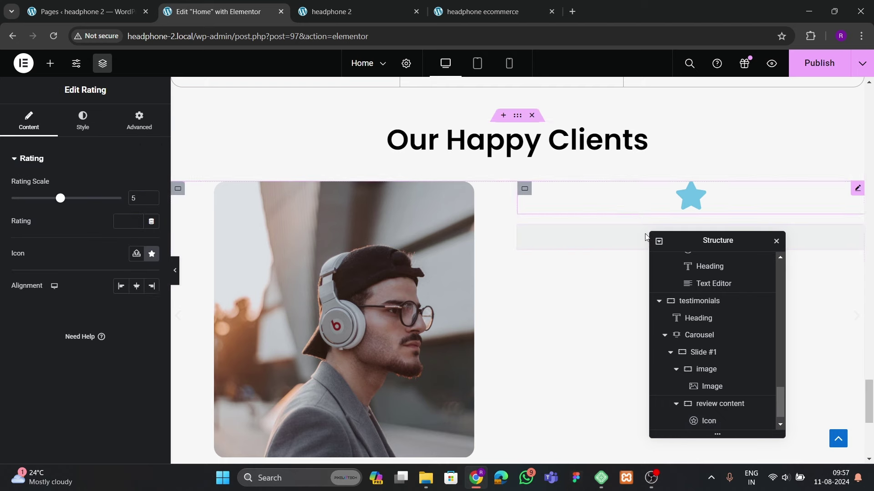
left_click(463, 10)
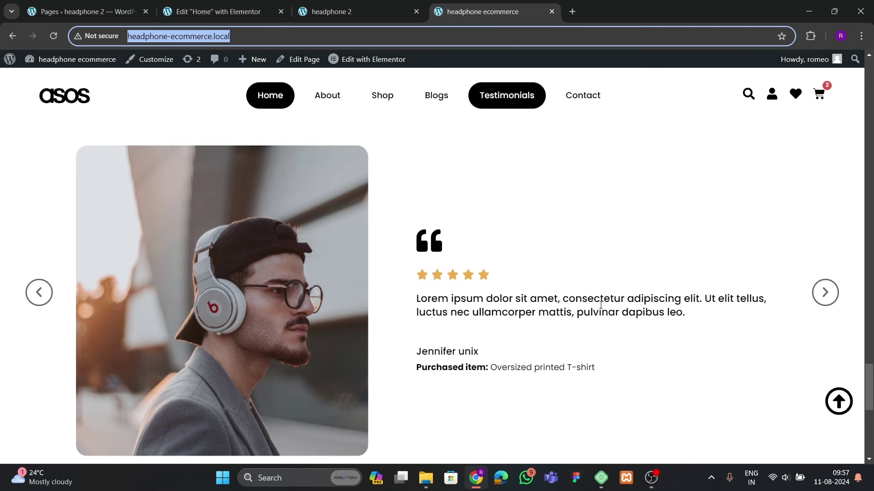
left_click(214, 11)
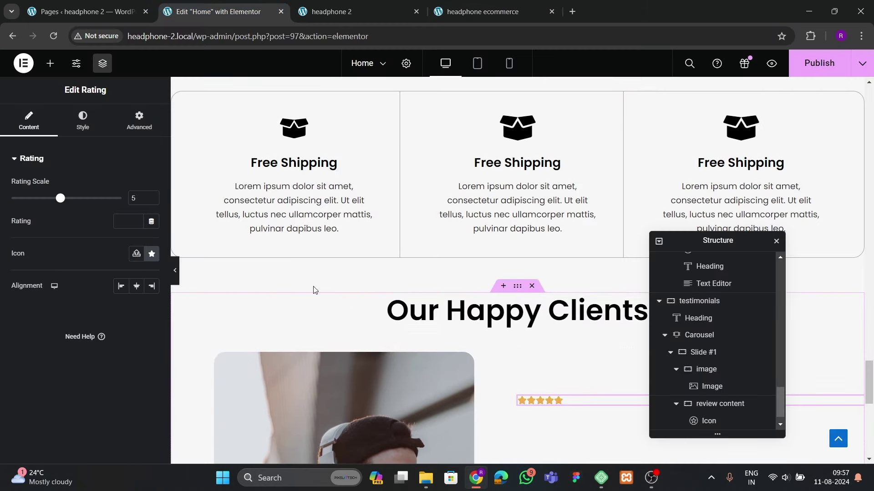
left_click(50, 63)
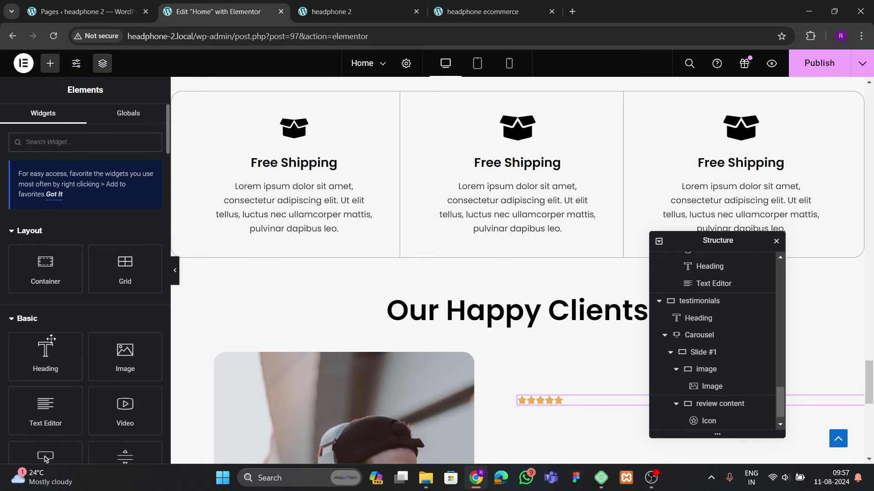
Add a Text Editor block below the rating with 19 px line height
left_click_drag(45, 407, 612, 402)
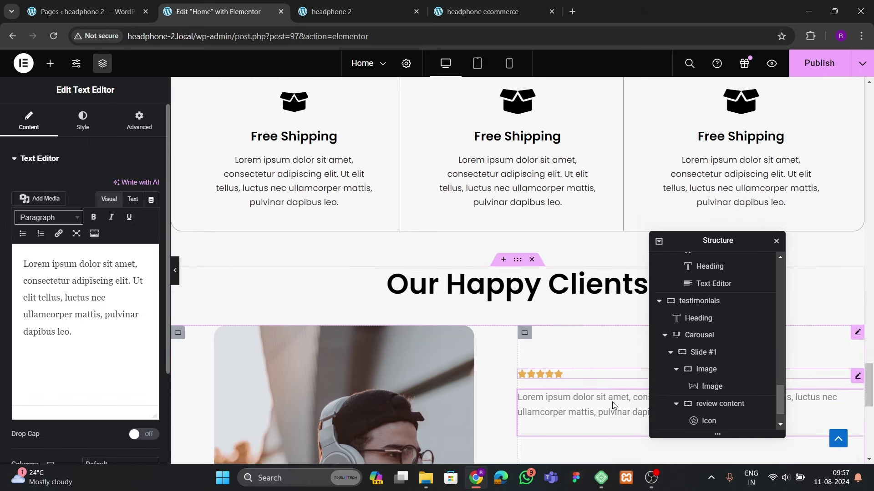
scroll(612, 403, "down", 2)
left_click(82, 119)
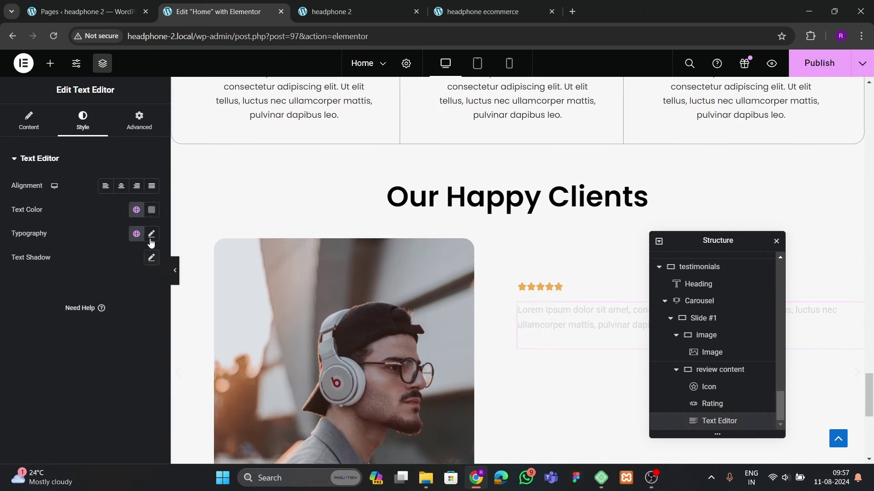
left_click(151, 234)
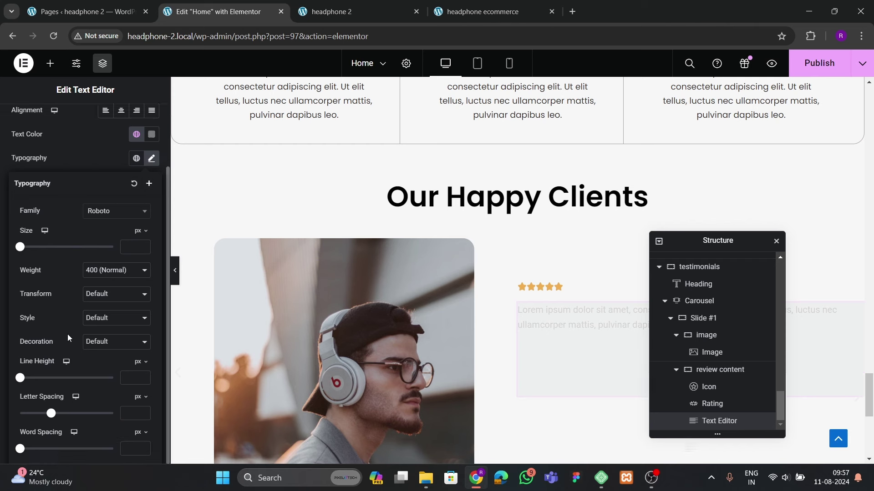
left_click(144, 377)
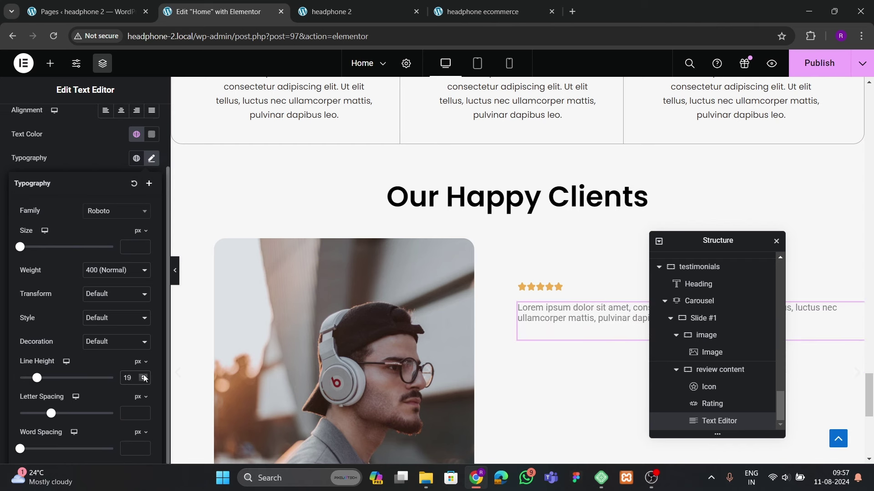
key("ctrl+z")
Pull the review text upward with a -26 px bottom margin
scroll(114, 298, "up", 2)
left_click(144, 128)
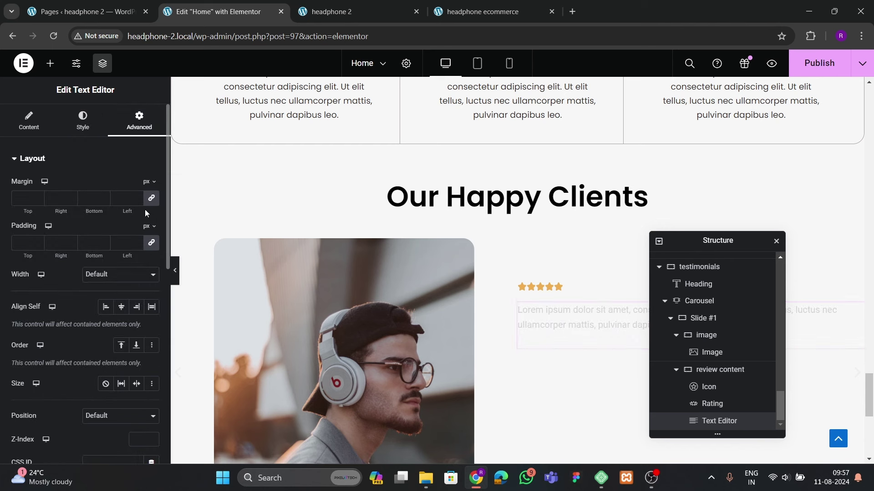
left_click_drag(102, 200, 102, 200)
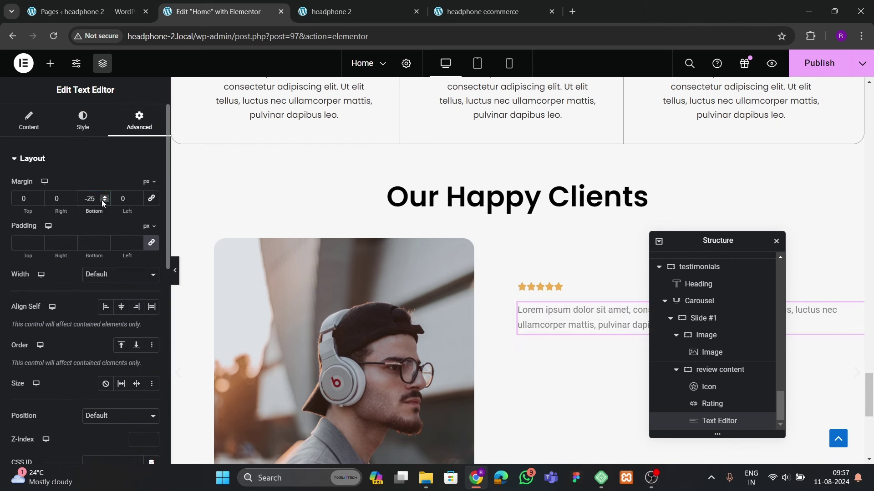
key("ctrl+Tab")
key("ctrl+Tab")
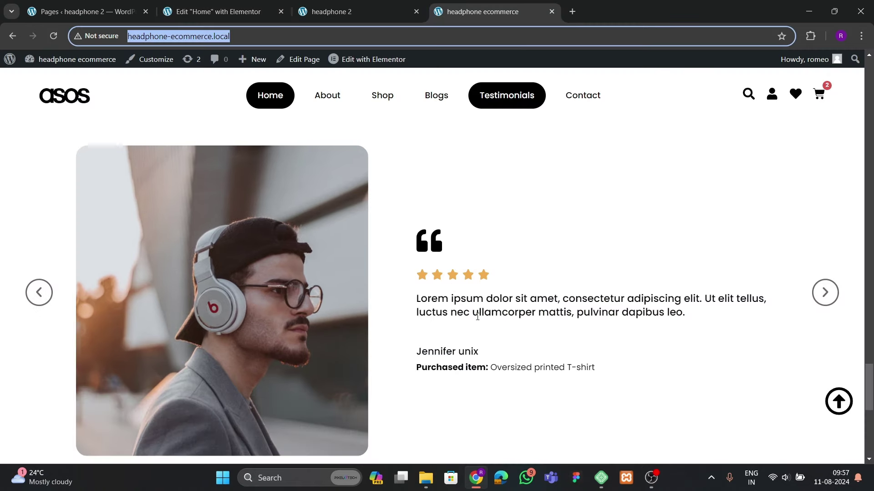
left_click(214, 11)
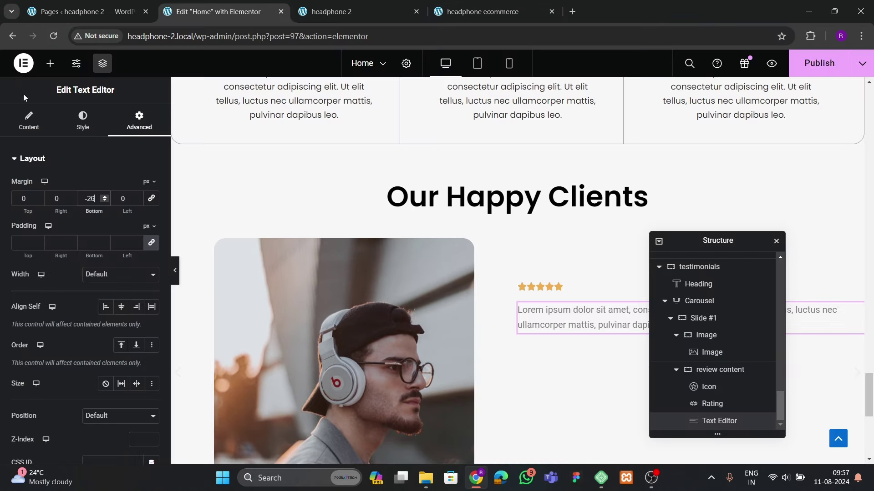
Add an empty nested container below the review text
left_click(50, 63)
left_click_drag(71, 276, 596, 318)
left_click(138, 121)
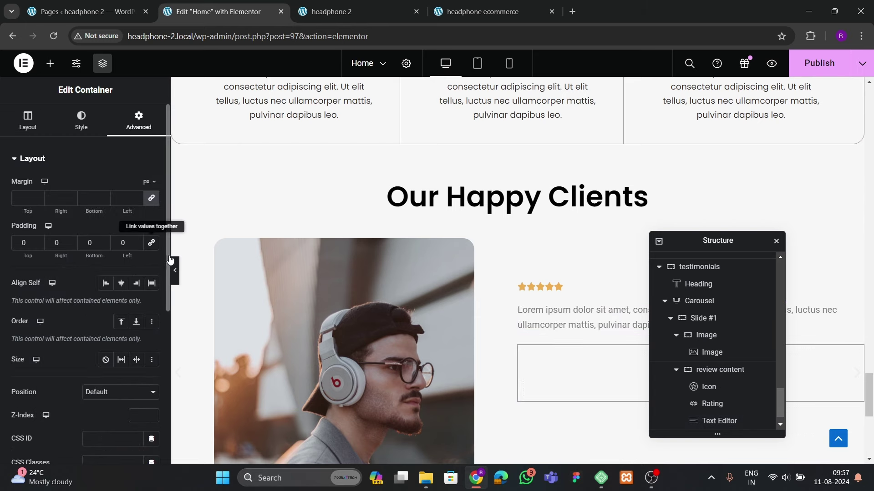
left_click(483, 11)
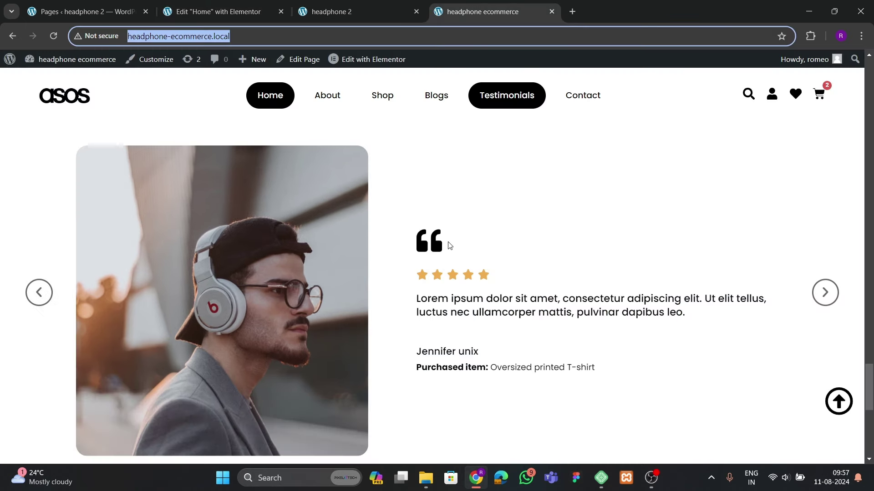
left_click(233, 12)
Place a Heading in the new container and replace its title with the reviewer's name
left_click(50, 64)
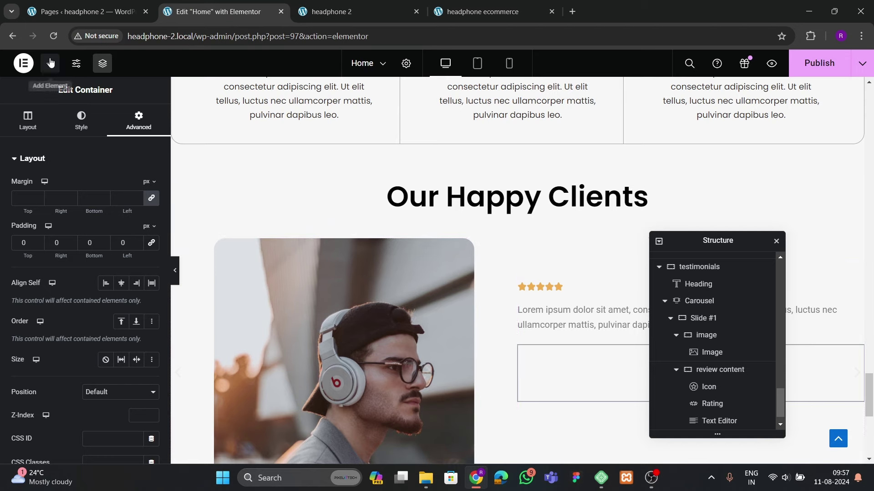
left_click_drag(45, 357, 590, 390)
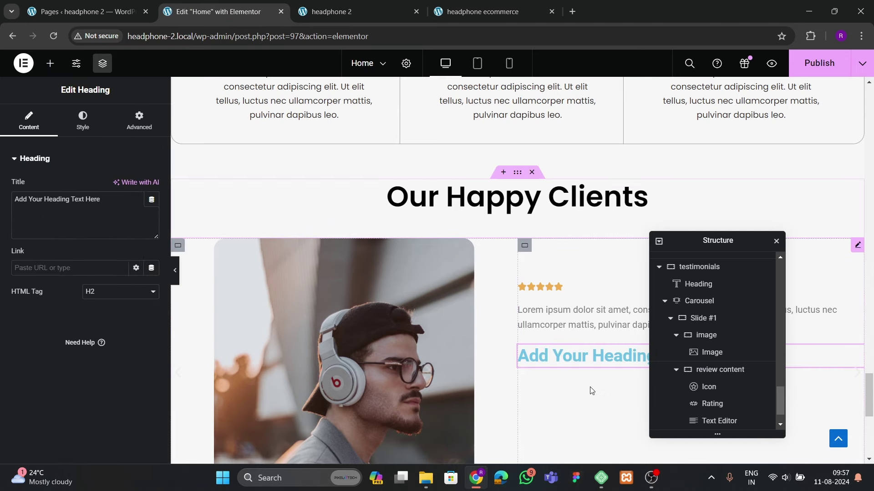
left_click(505, 13)
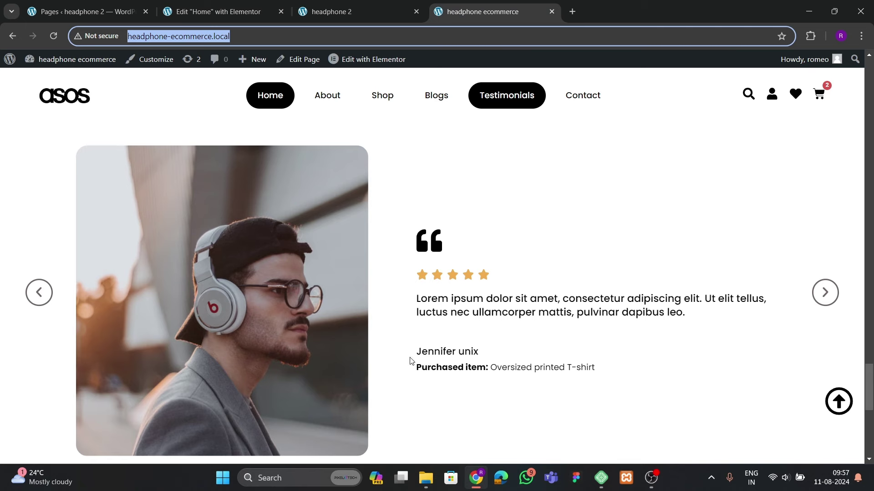
left_click(213, 13)
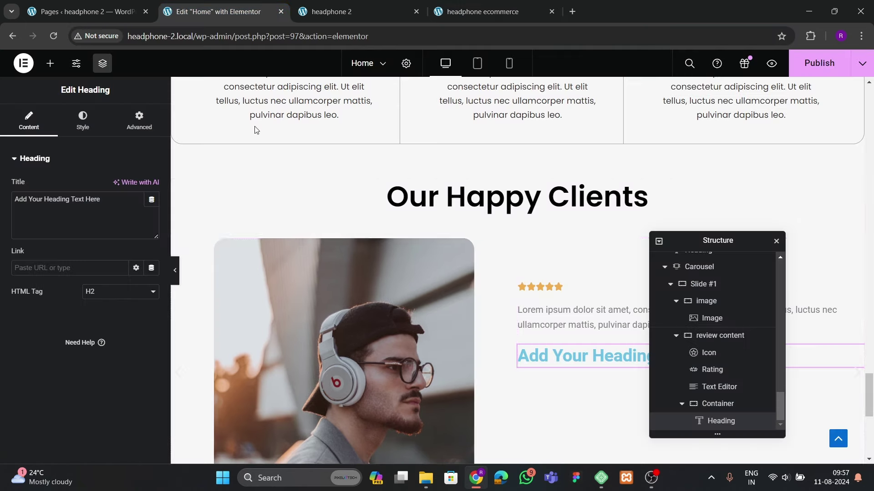
left_click(587, 372)
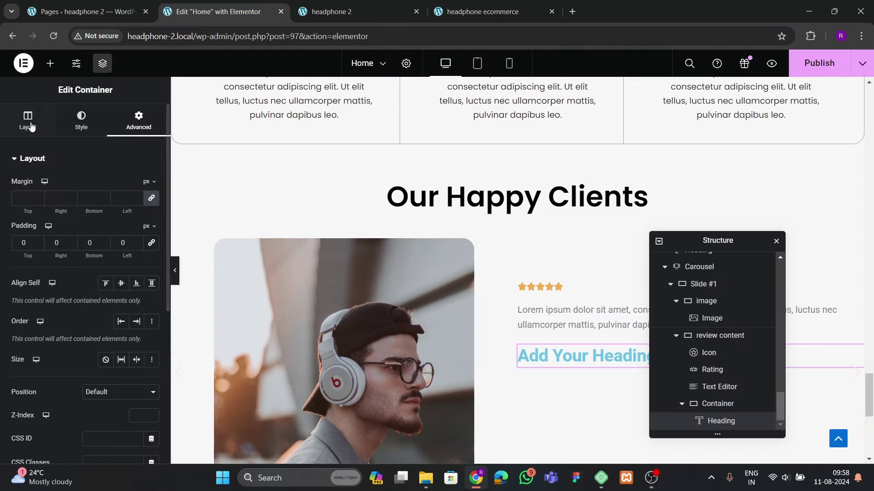
left_click(528, 355)
left_click_drag(115, 210, 1, 216)
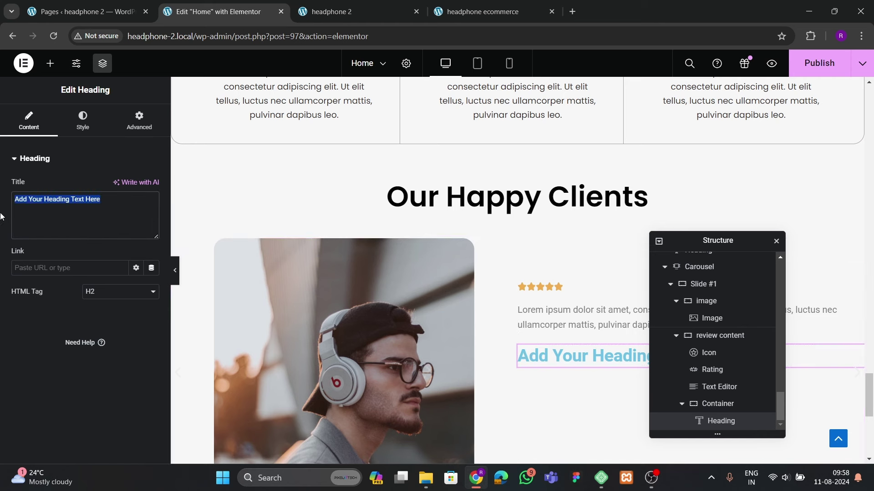
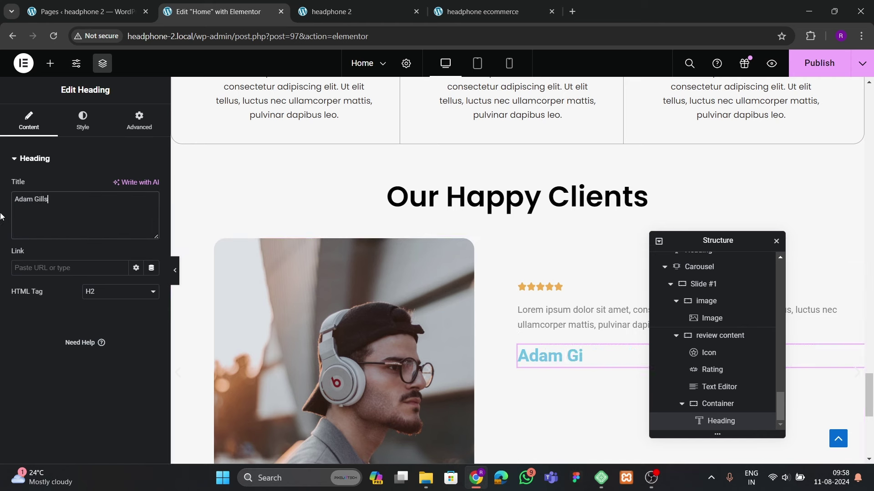
left_click(482, 11)
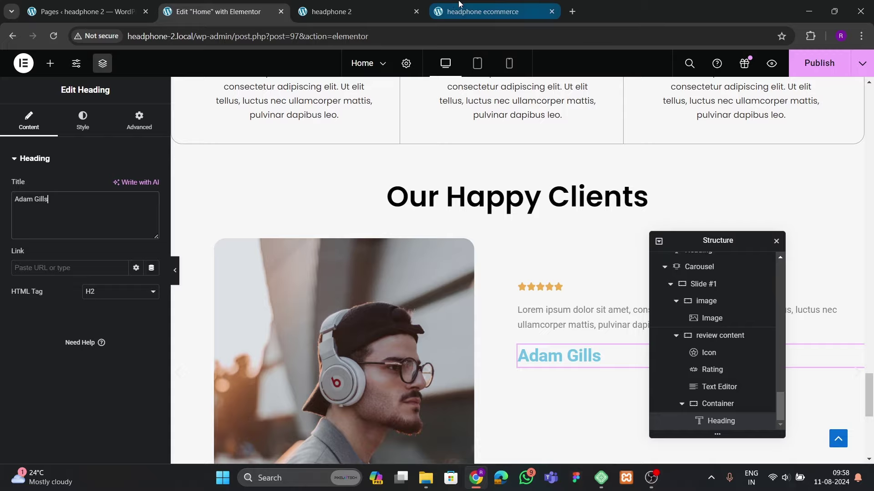
left_click(219, 12)
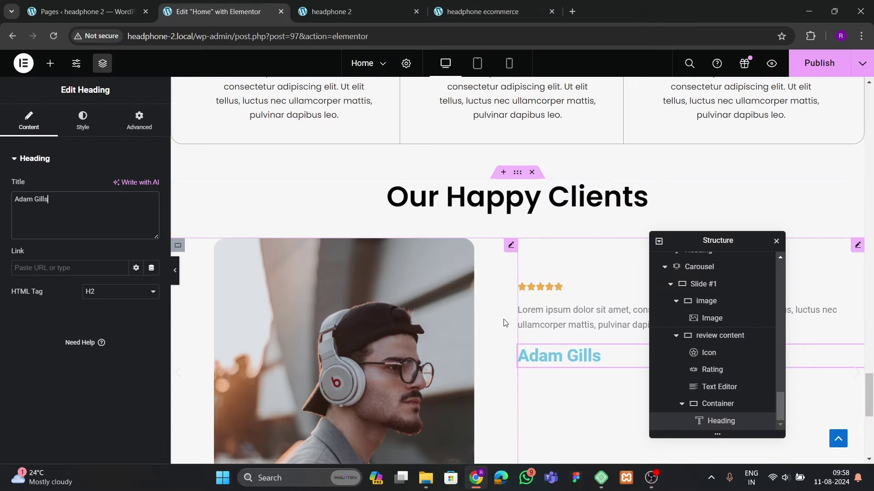
scroll(559, 333, "down", 1)
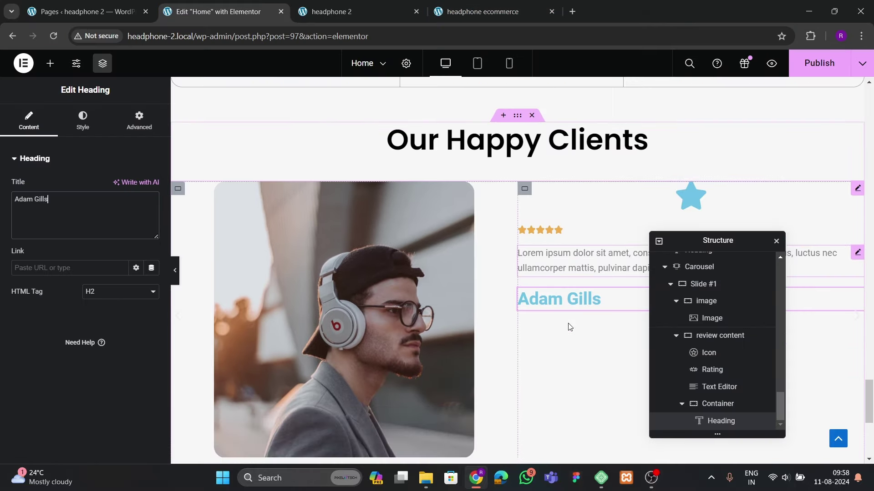
right_click(577, 266)
Copy the review text block and paste it below the name heading
left_click(585, 278)
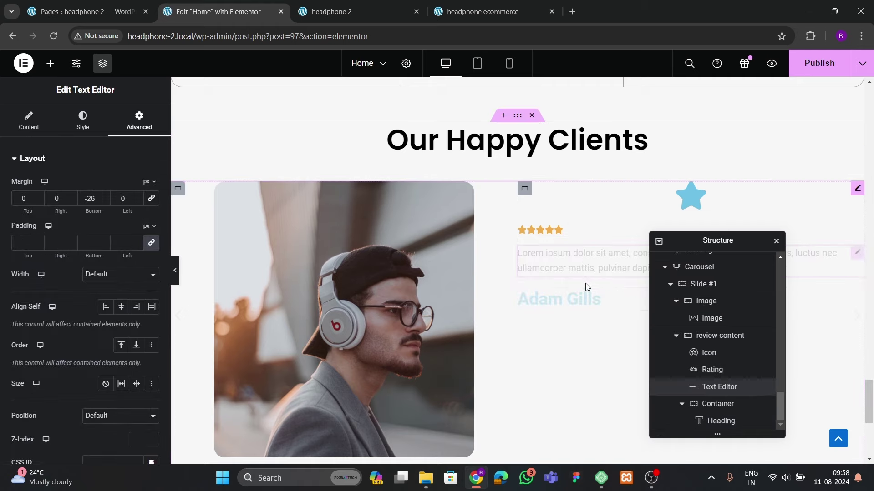
right_click(571, 301)
left_click(587, 320)
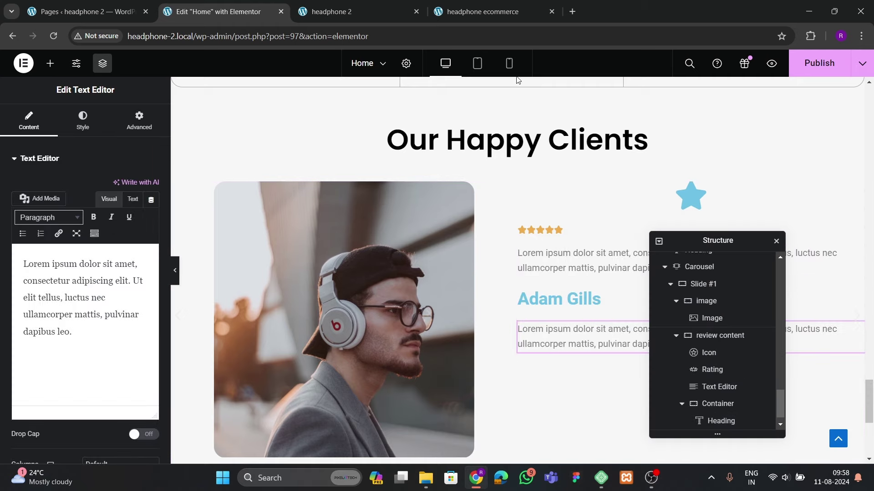
left_click(522, 11)
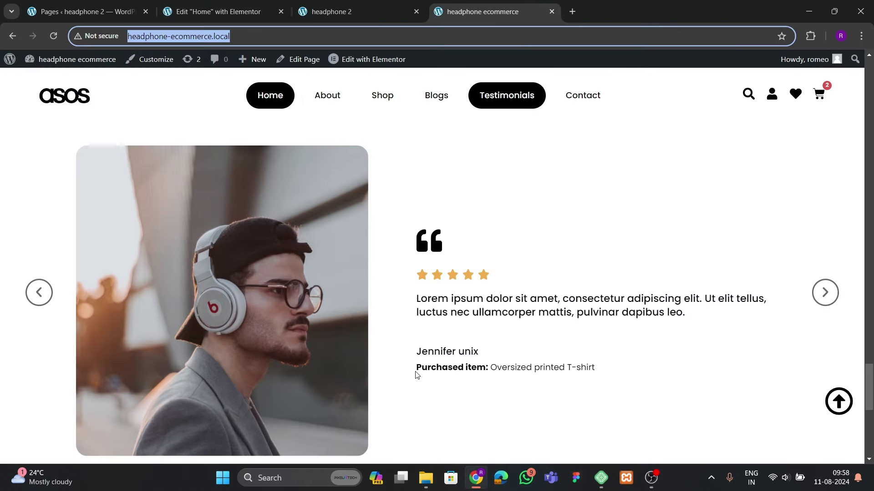
left_click_drag(418, 368, 470, 372)
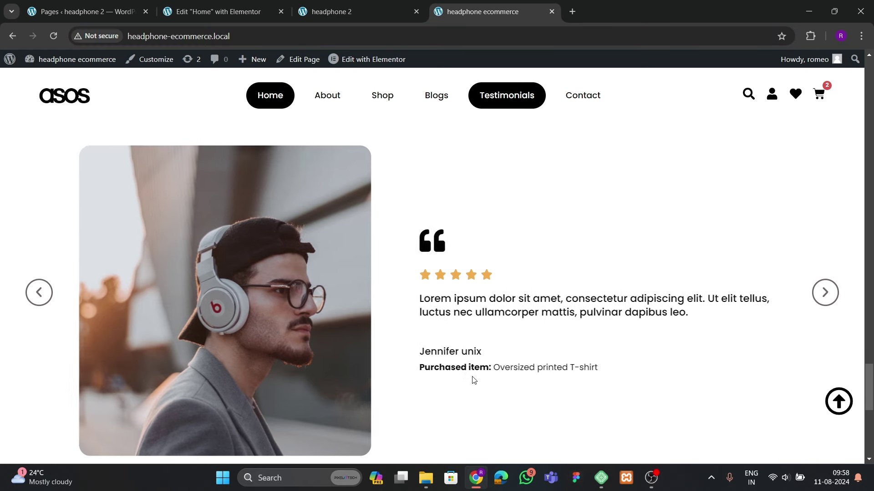
left_click(174, 18)
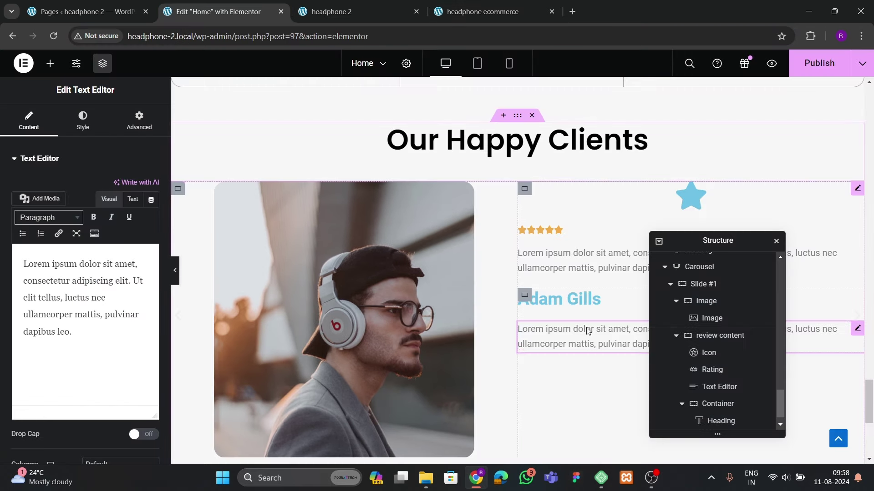
Change the pasted text to 'Purchased Item: Earbuds sonic 500' with the label in bold
left_click(104, 263)
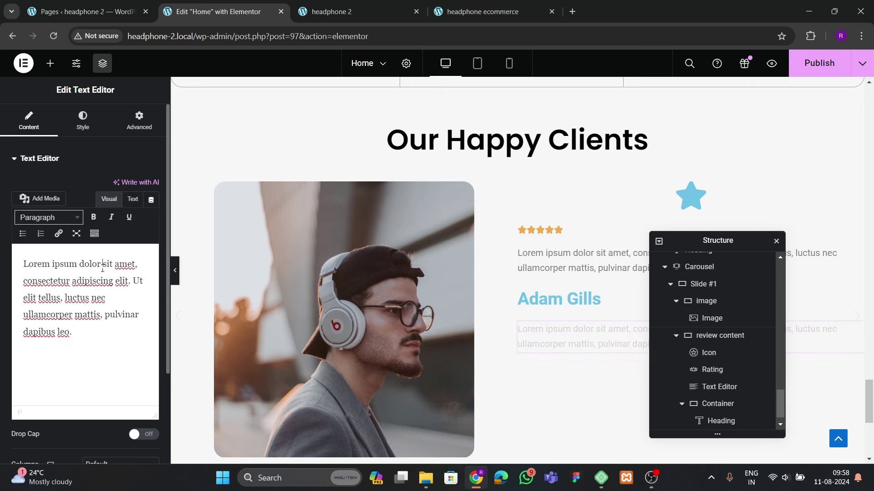
key("ctrl+a")
key("BackSpace")
type("Pur")
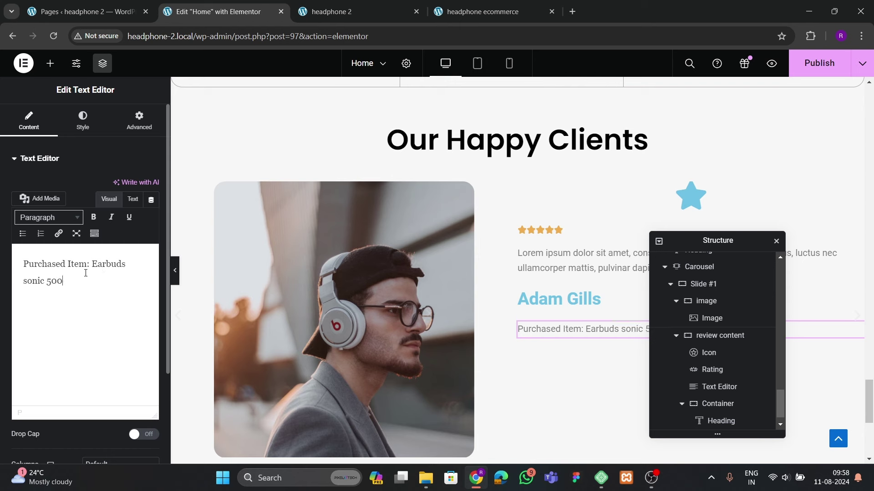
left_click_drag(90, 266, 23, 265)
left_click(94, 217)
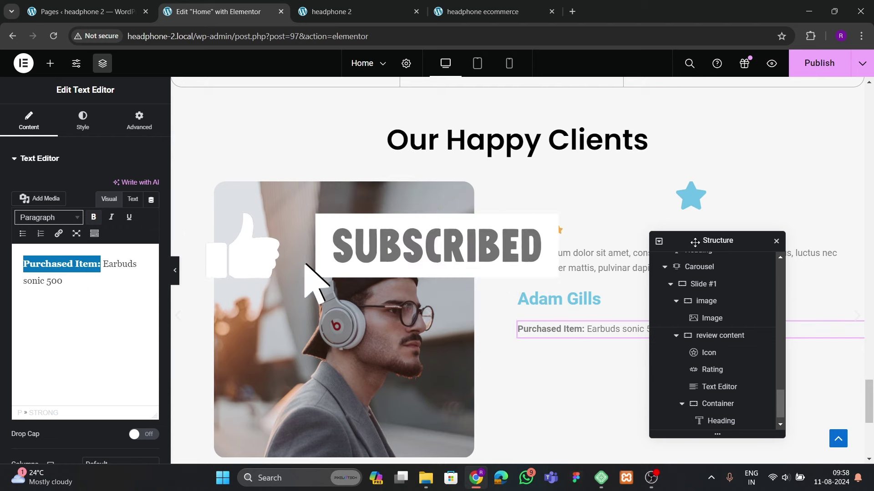
left_click_drag(728, 240, 354, 231)
Set the purchased-item line's typography to Poppins at 14 px
left_click(82, 121)
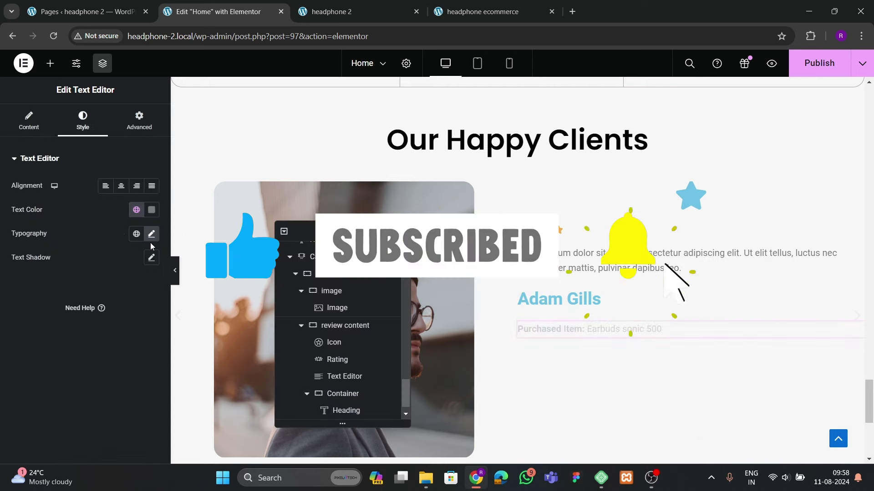
left_click(151, 233)
left_click(152, 209)
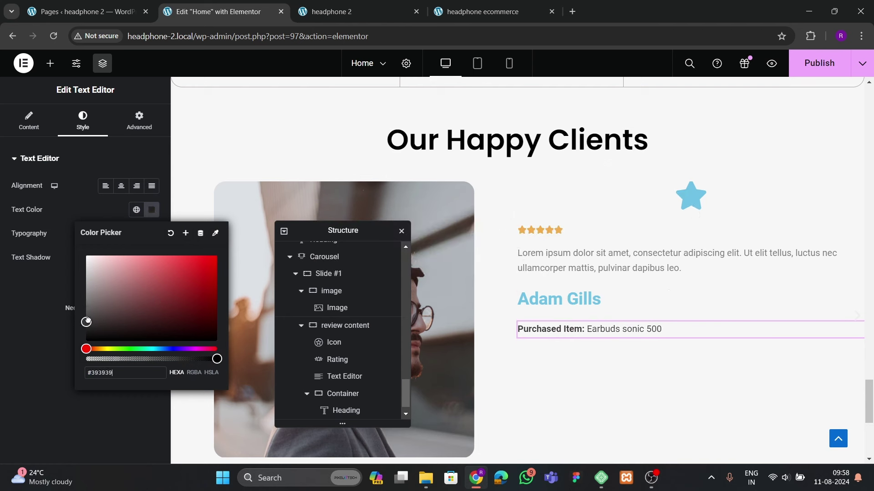
left_click(67, 321)
left_click(152, 234)
left_click(116, 286)
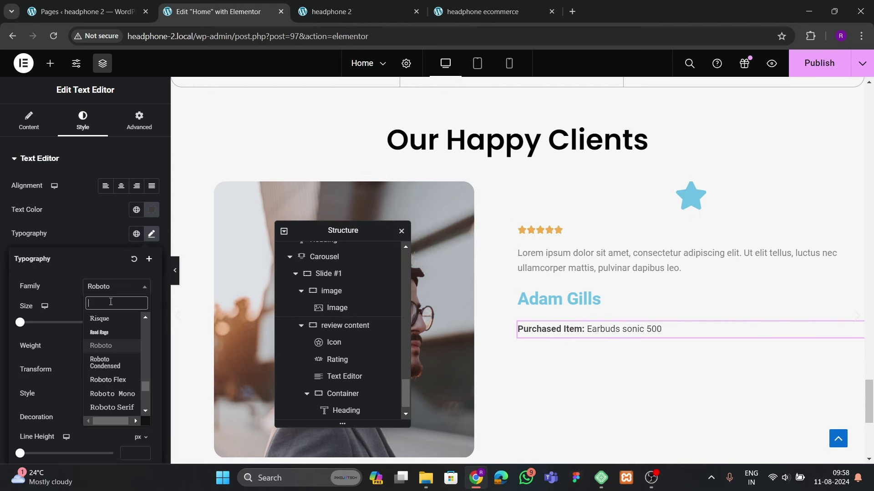
type("p")
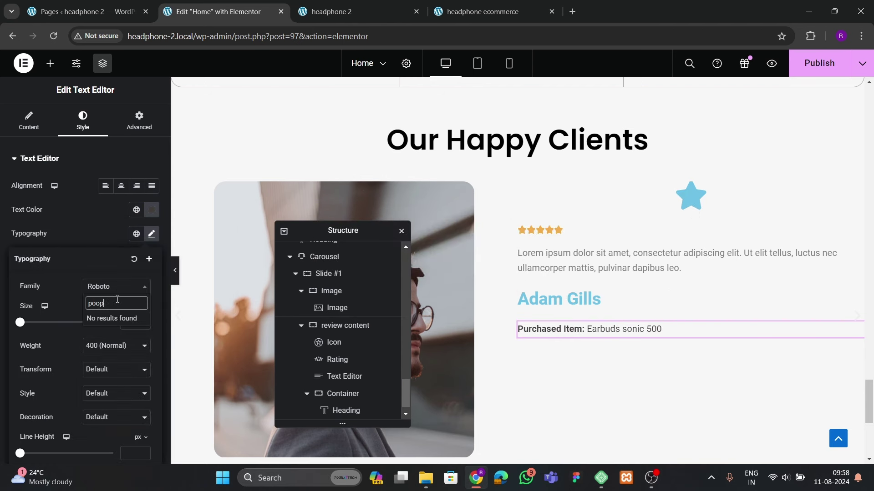
type("oppins")
key("Return")
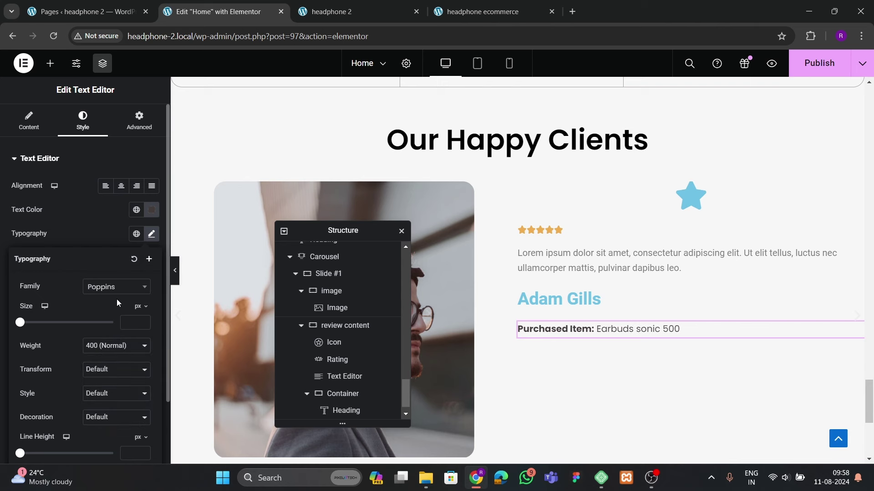
left_click(143, 322)
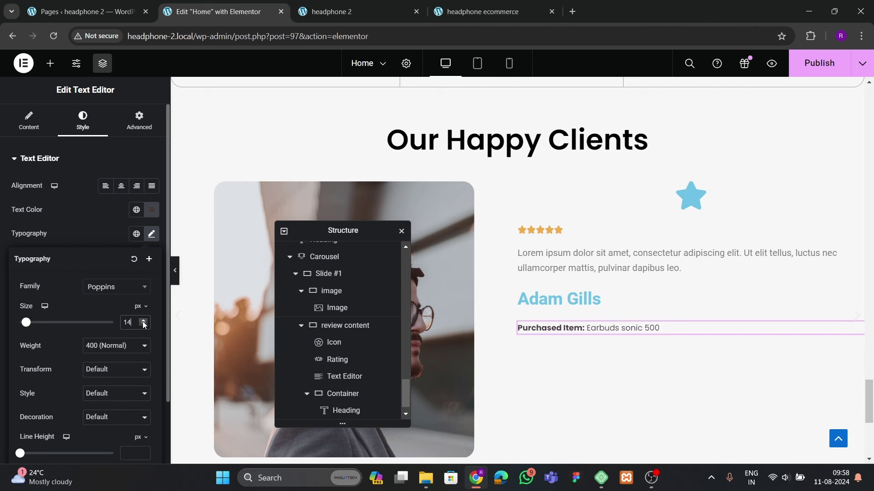
Make the reviewer's name heading black
left_click(559, 299)
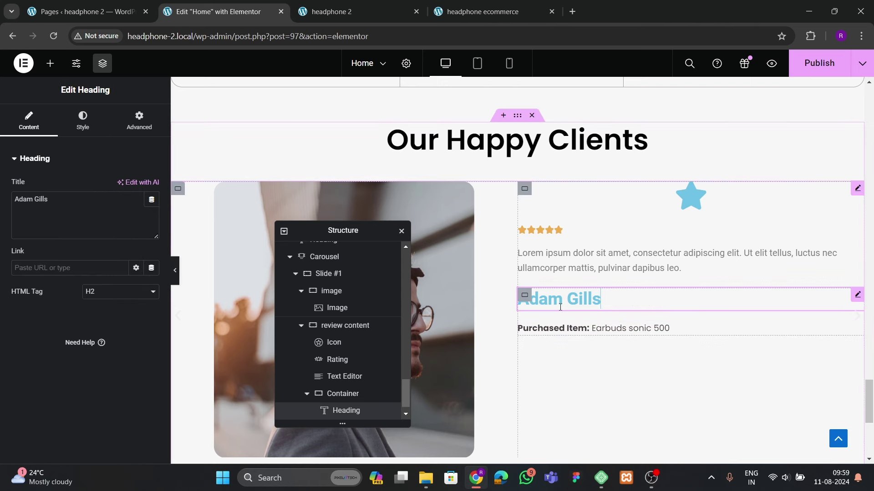
left_click(82, 121)
left_click(151, 210)
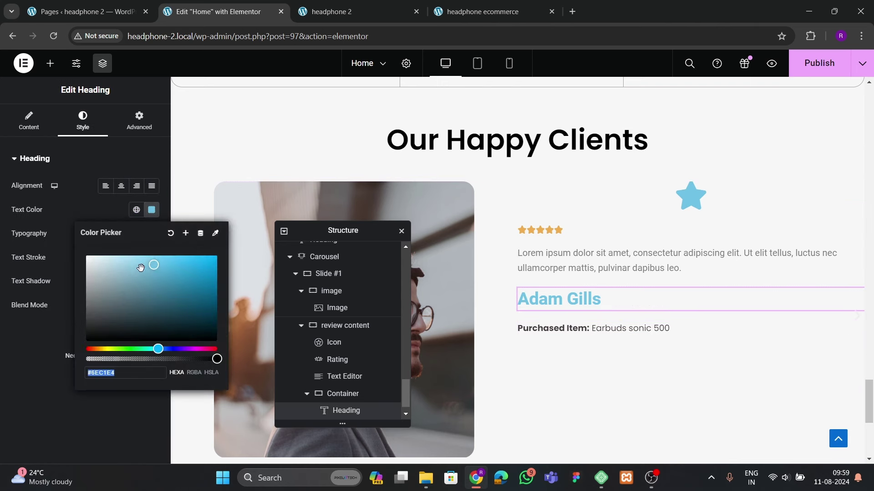
left_click(97, 340)
left_click(60, 372)
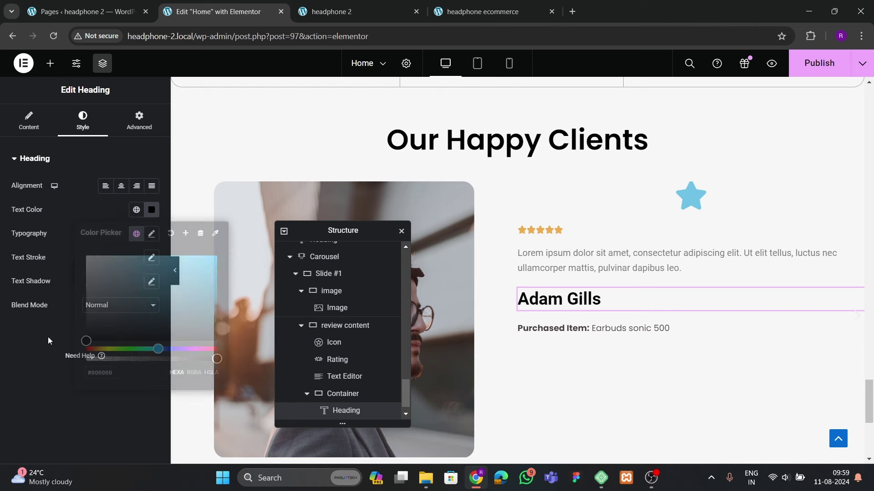
left_click(152, 234)
left_click(117, 287)
type("poppins")
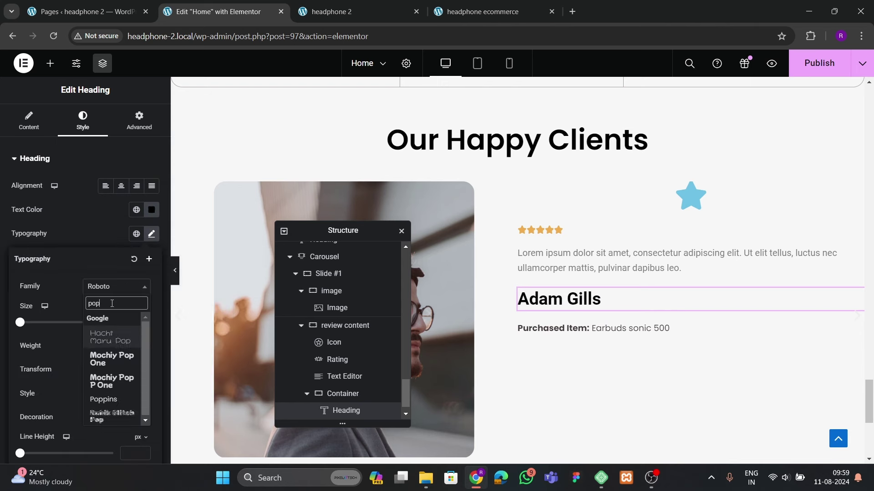
left_click(109, 329)
left_click(454, 19)
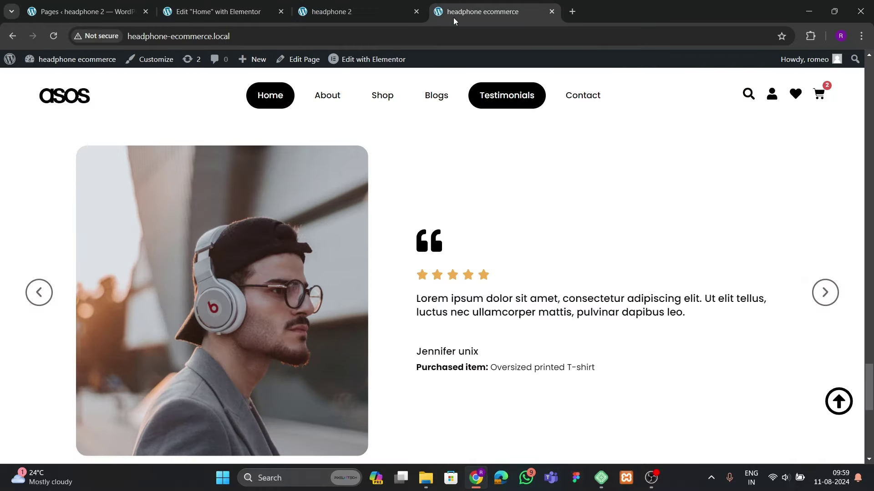
left_click(210, 14)
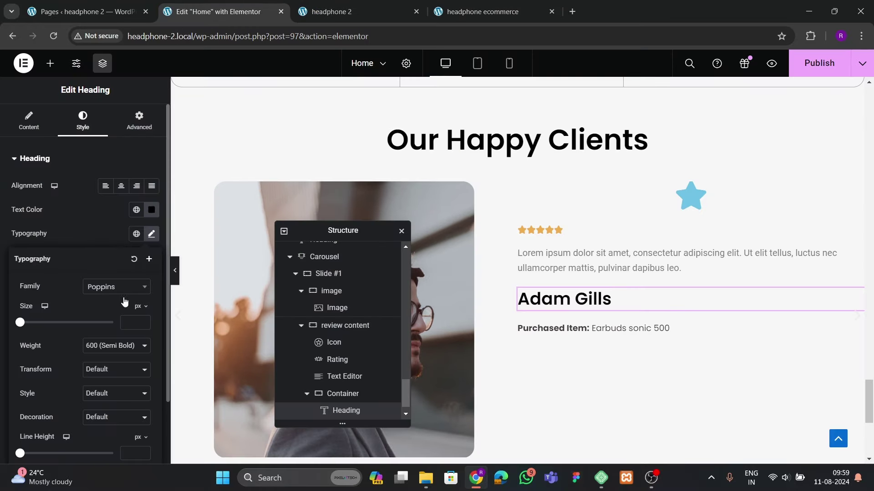
left_click(142, 321)
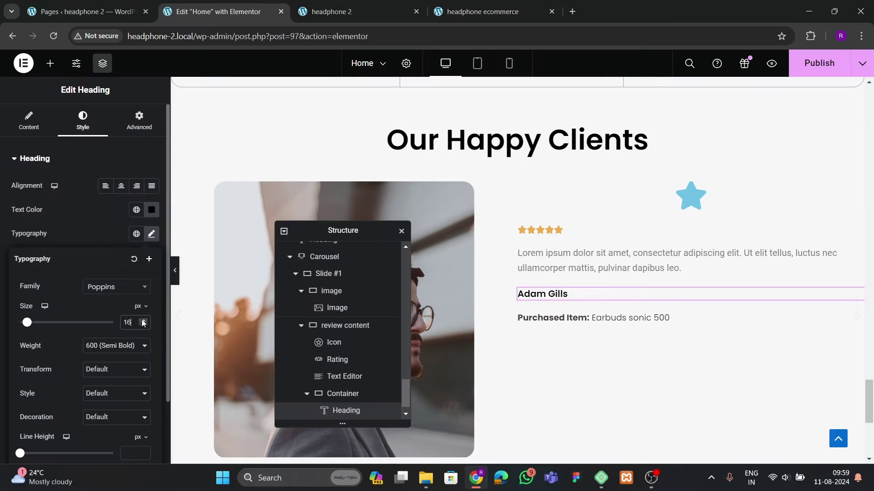
left_click(143, 321)
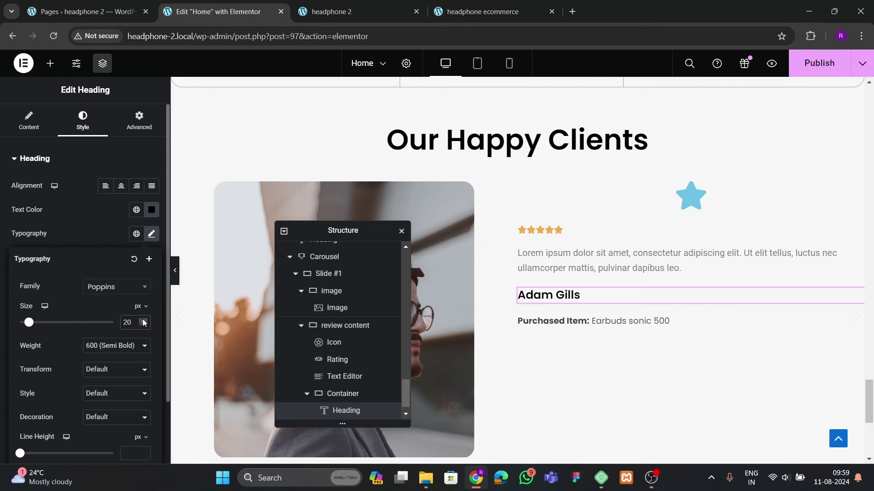
left_click(133, 260)
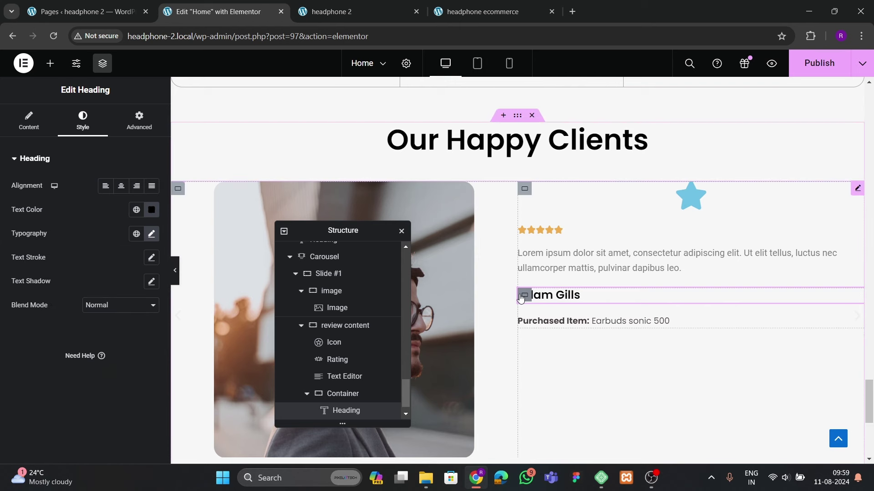
Give the name container centred justify, start-aligned items and a 5 px gap
left_click(525, 295)
left_click(27, 121)
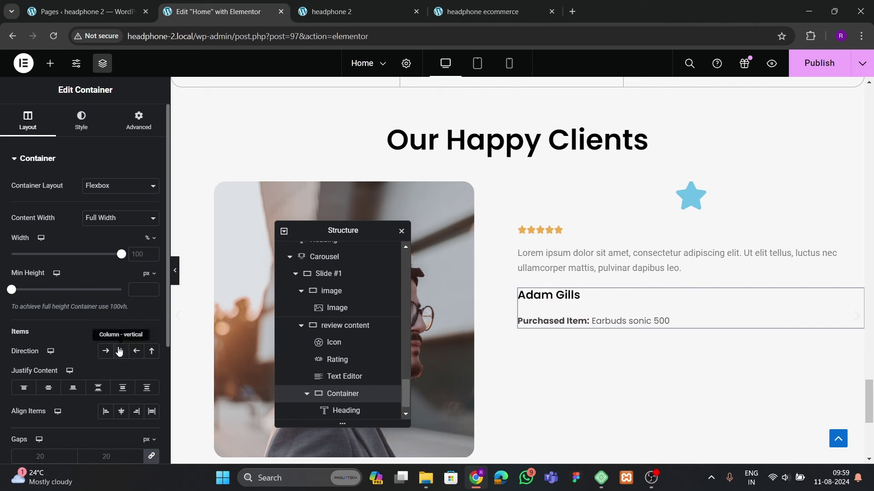
left_click(49, 388)
left_click(121, 411)
left_click(105, 411)
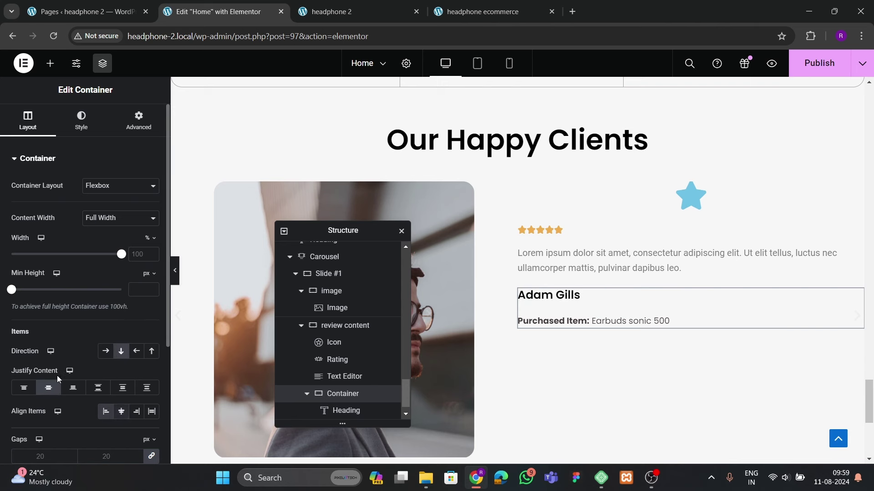
scroll(106, 411, "down", 1)
left_click(104, 398)
type("10")
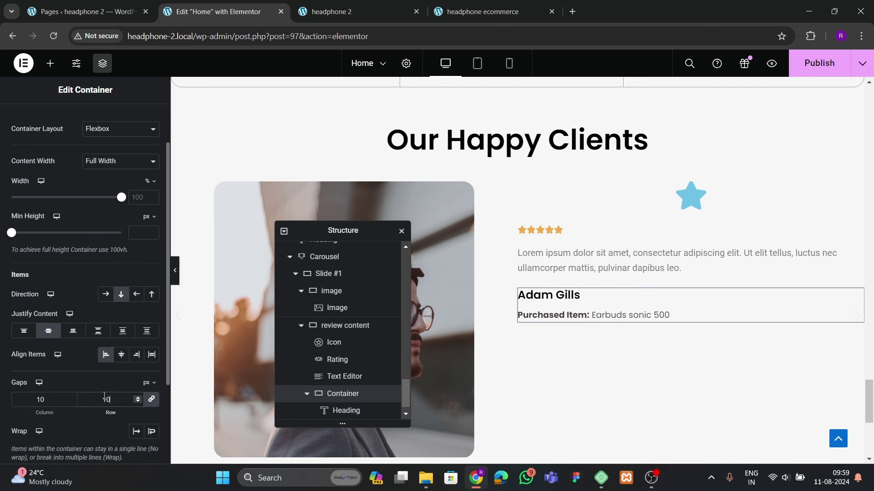
key("BackSpace")
key("BackSpace")
type("5")
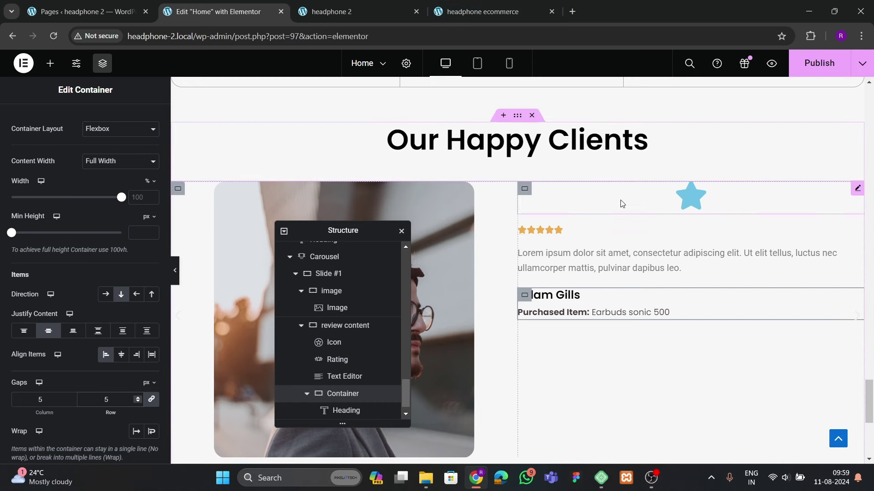
left_click(472, 15)
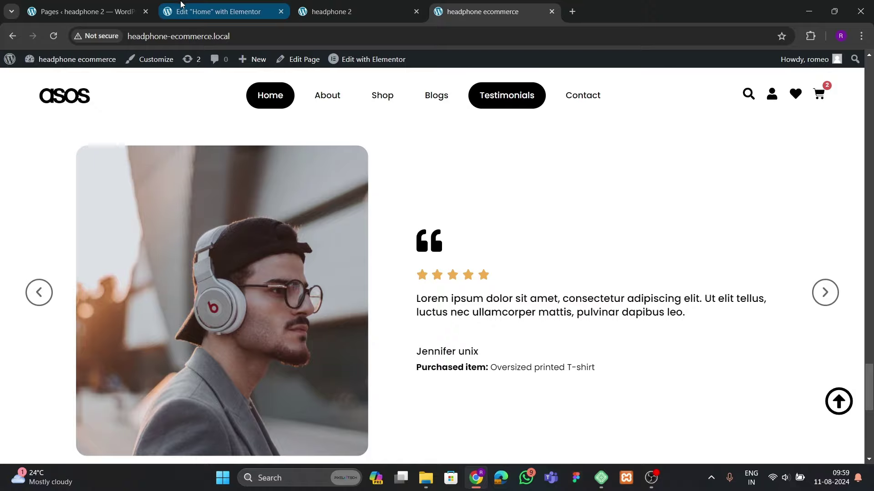
left_click(218, 12)
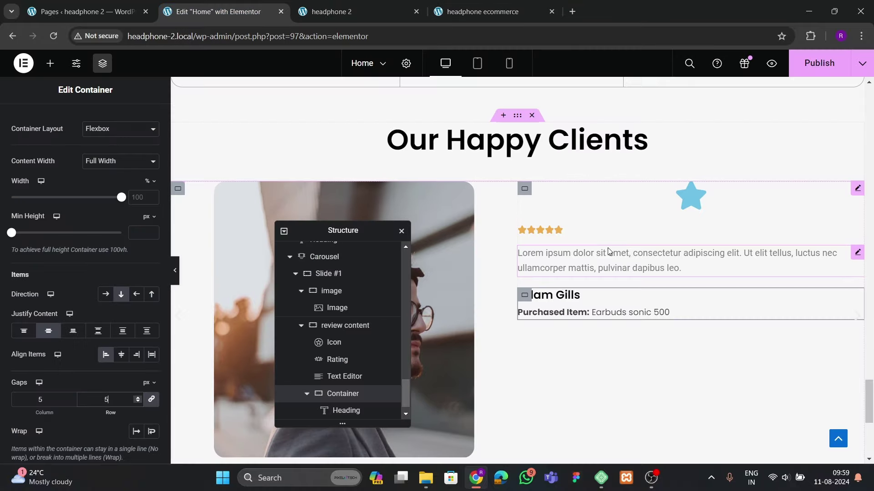
Set the review content container to justify center and align items start
left_click(507, 218)
left_click(29, 121)
scroll(55, 282, "down", 3)
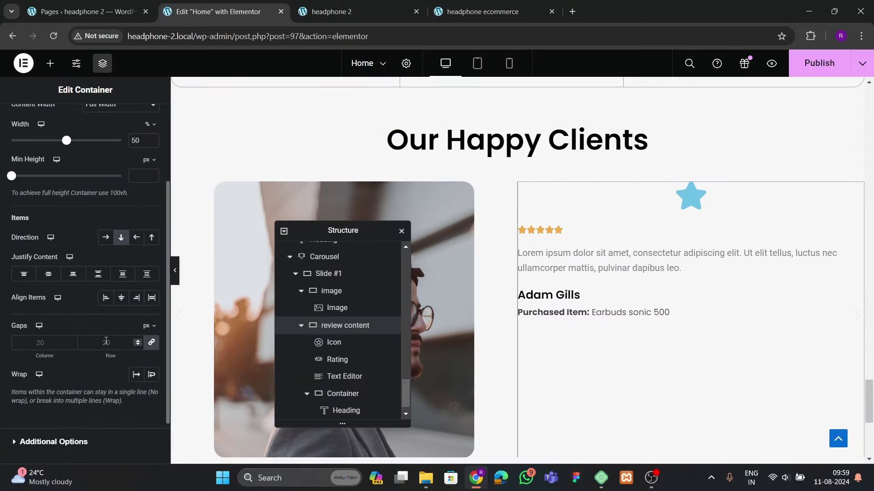
left_click(54, 276)
left_click(105, 297)
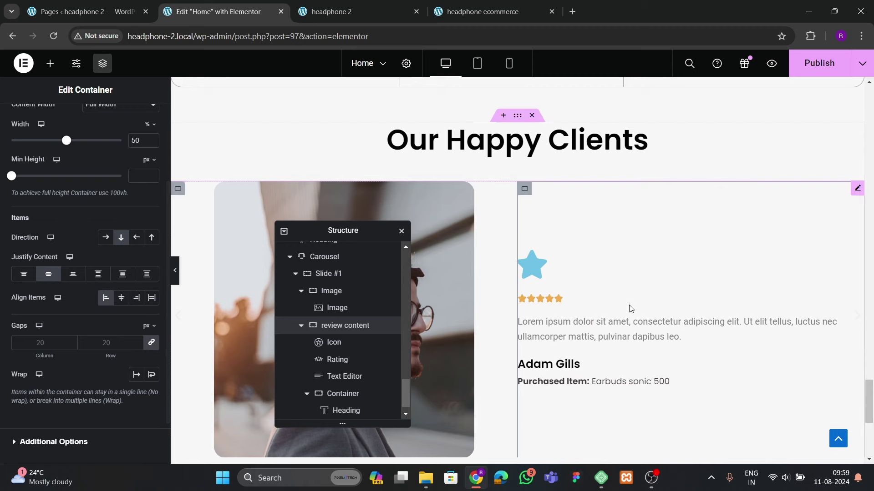
Replace the star icon with the Quote Left icon from the Icon Library
left_click(538, 263)
left_click(44, 247)
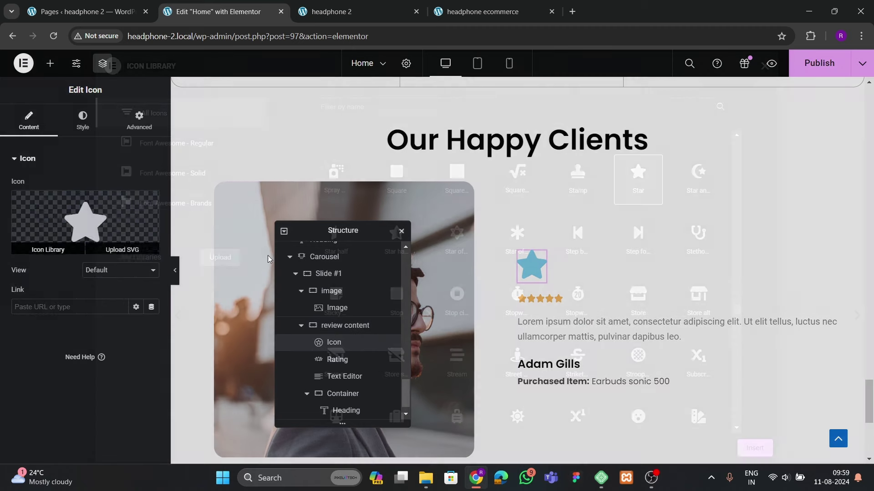
type("quote")
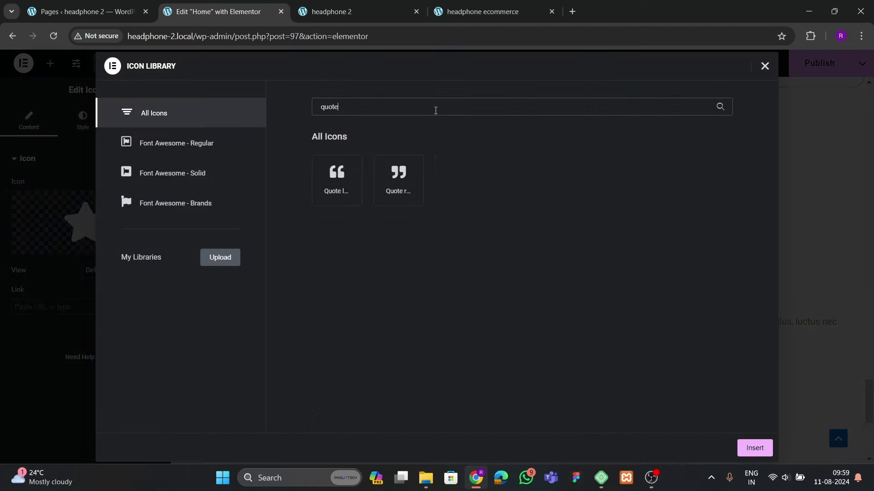
left_click(345, 186)
left_click(754, 450)
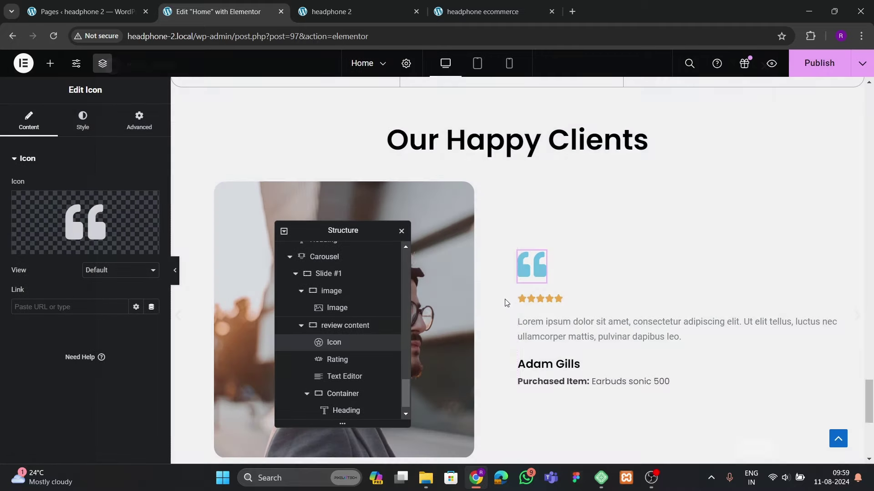
Colour the quote icon black and enlarge it to 45 px
left_click(82, 121)
left_click(152, 234)
left_click_drag(87, 360, 60, 395)
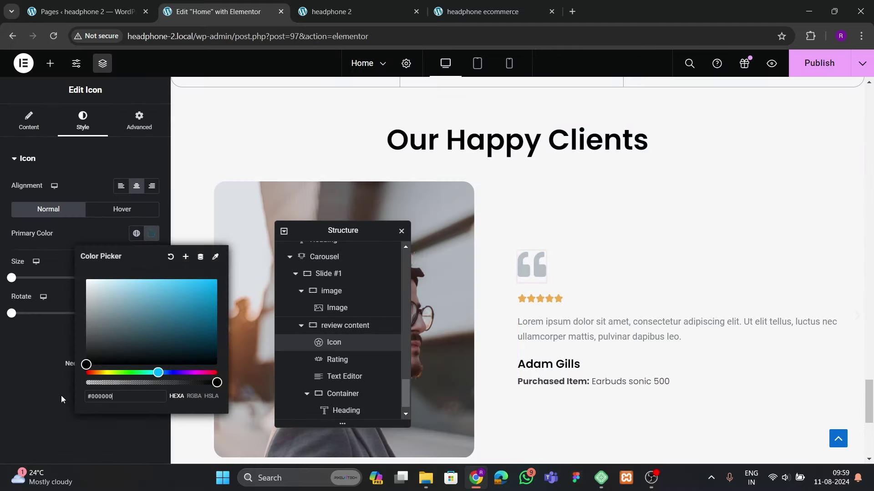
left_click(35, 375)
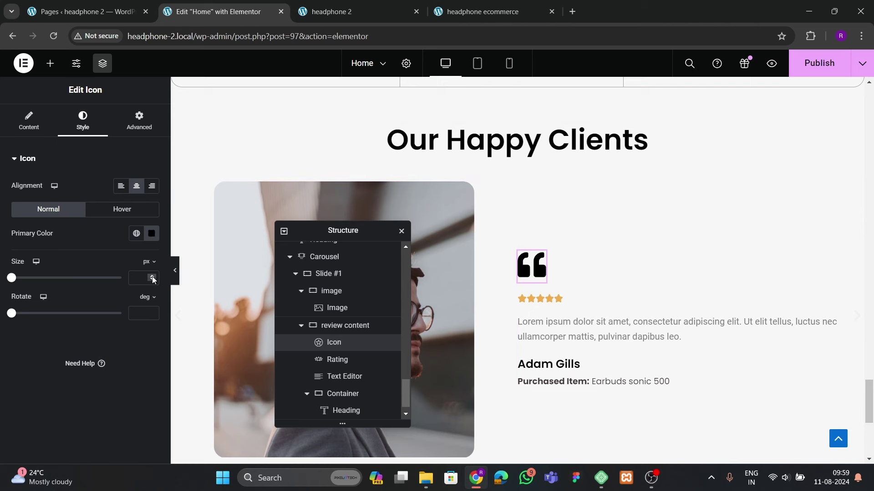
left_click_drag(153, 279, 153, 279)
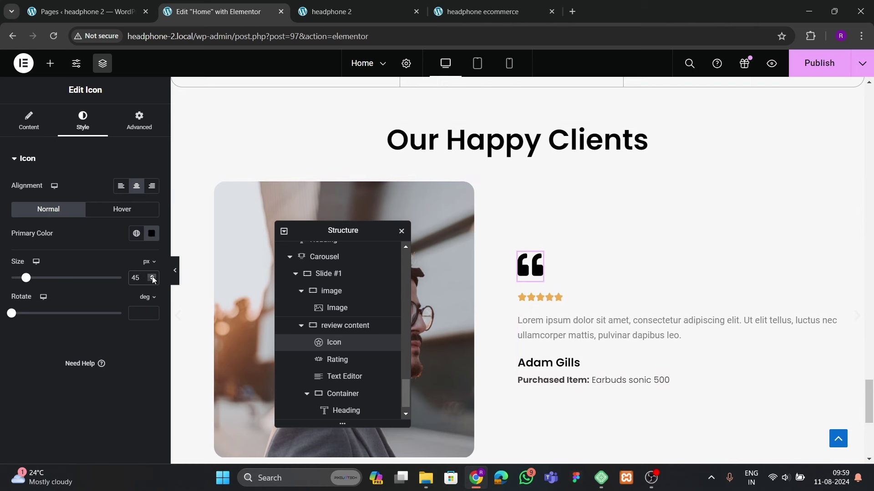
left_click(558, 297)
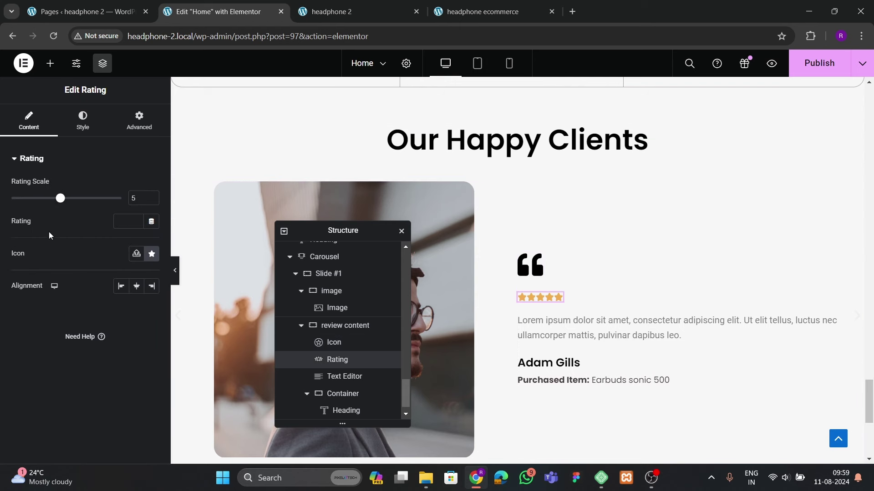
Raise the rating scale to 6, adjust star spacing and set star size to 20 px
left_click_drag(63, 202, 74, 200)
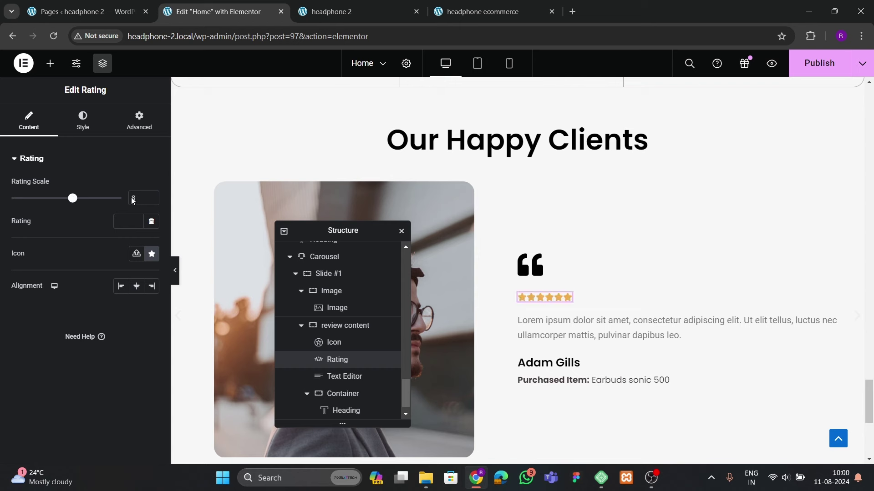
left_click(83, 119)
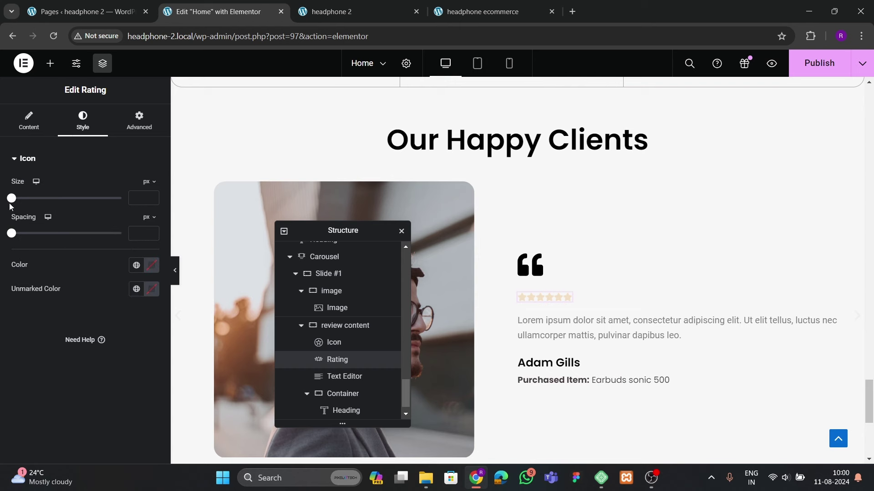
mouse_move(11, 234)
left_mouse_down()
mouse_move(27, 236)
mouse_move(23, 242)
left_mouse_up()
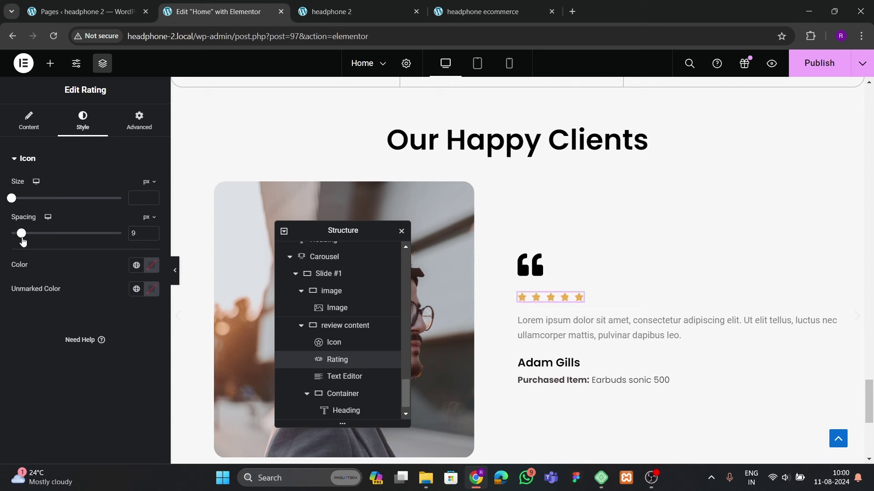
left_click(152, 236)
left_click(152, 237)
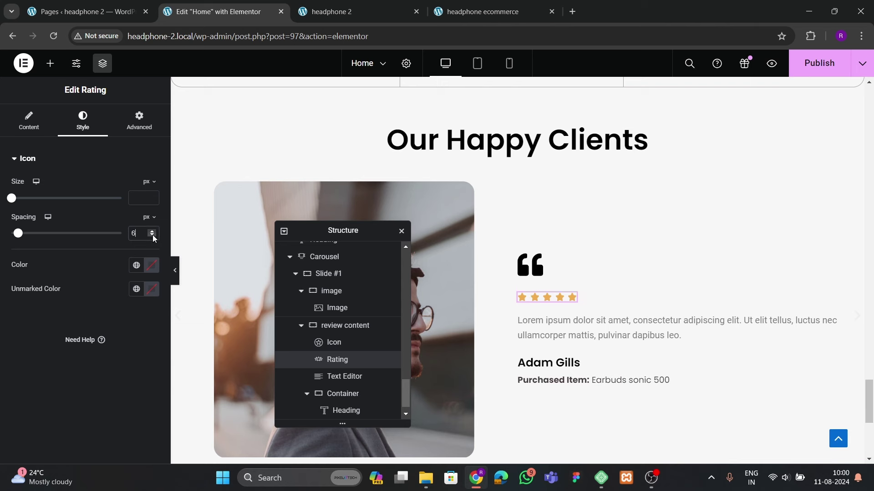
left_click(152, 196)
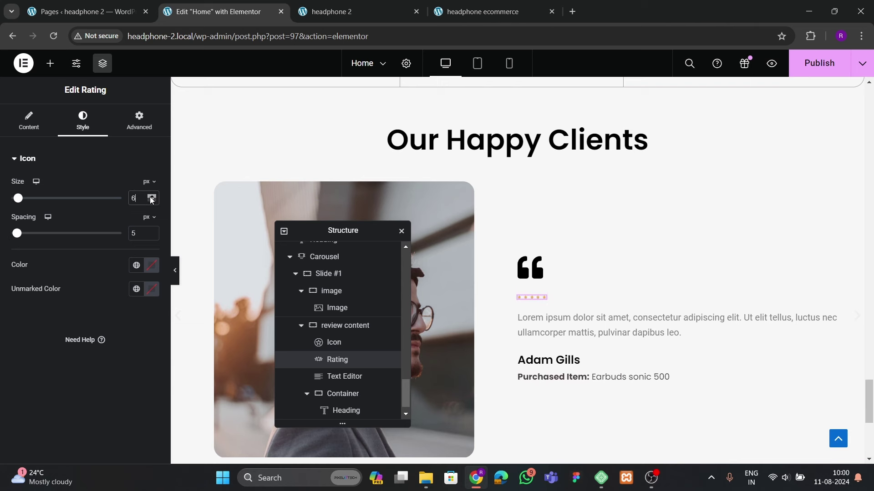
left_click(152, 198)
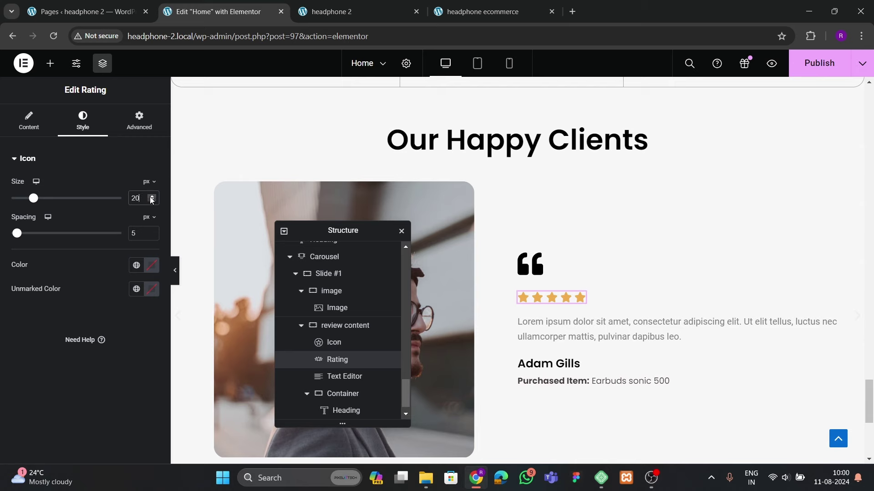
left_click(473, 12)
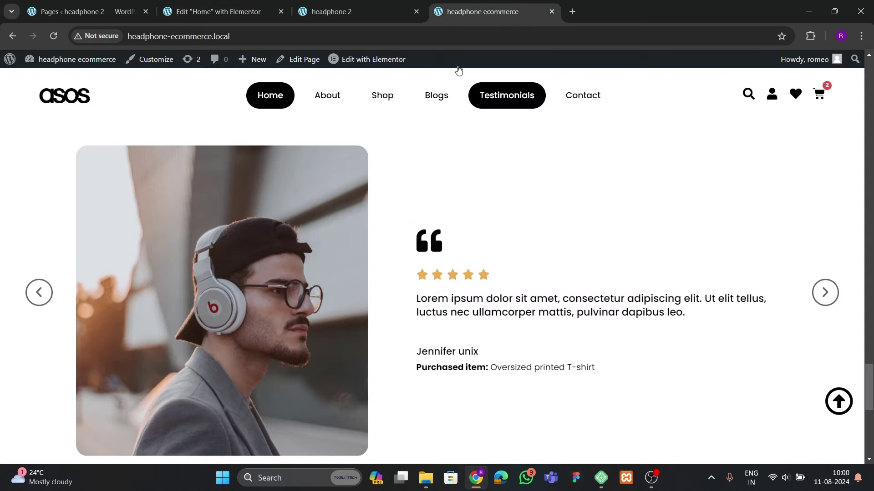
left_click(214, 12)
Change the testimonial paragraph text colour to a dark grey
left_click(553, 322)
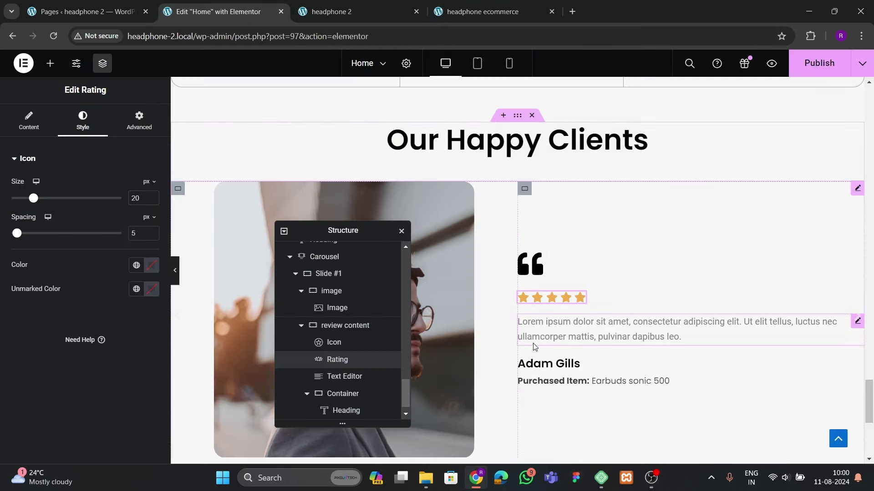
left_click(82, 121)
left_click(151, 210)
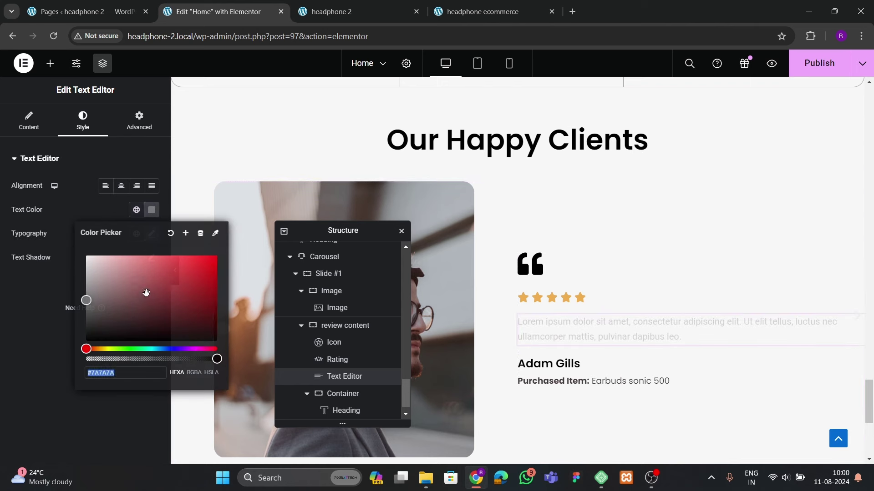
left_click(112, 319)
left_click(110, 320)
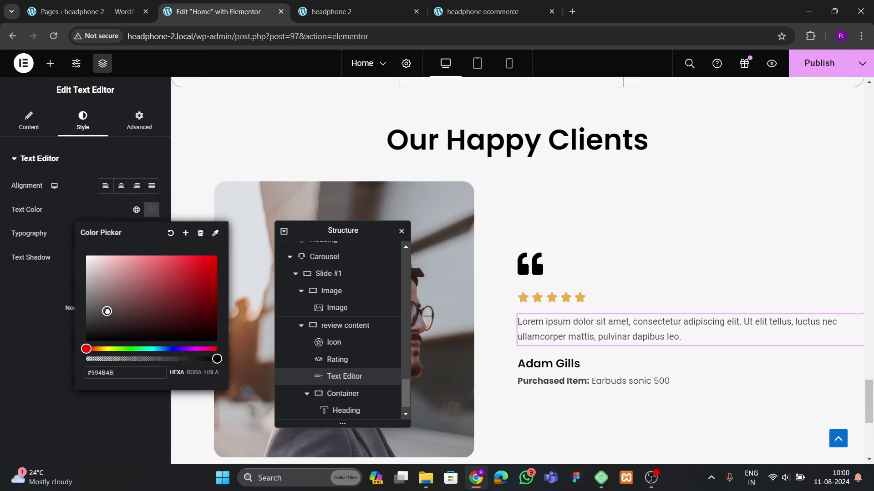
left_click(111, 256)
Set the testimonial paragraph font to Poppins at 17 px
left_click(151, 234)
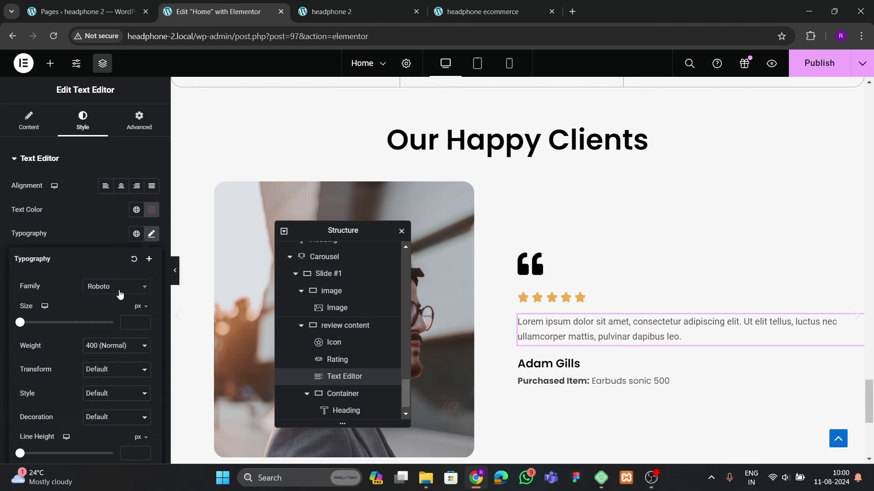
left_click(117, 287)
type("poppi")
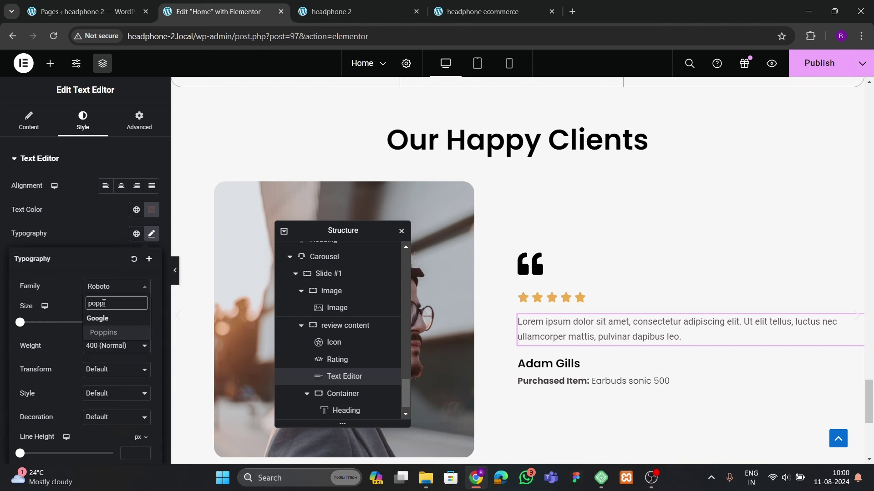
left_click(104, 319)
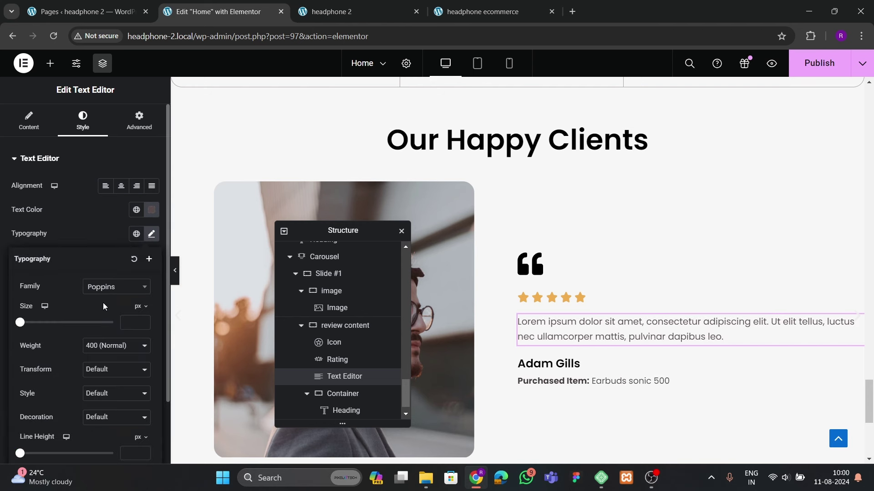
left_click(144, 323)
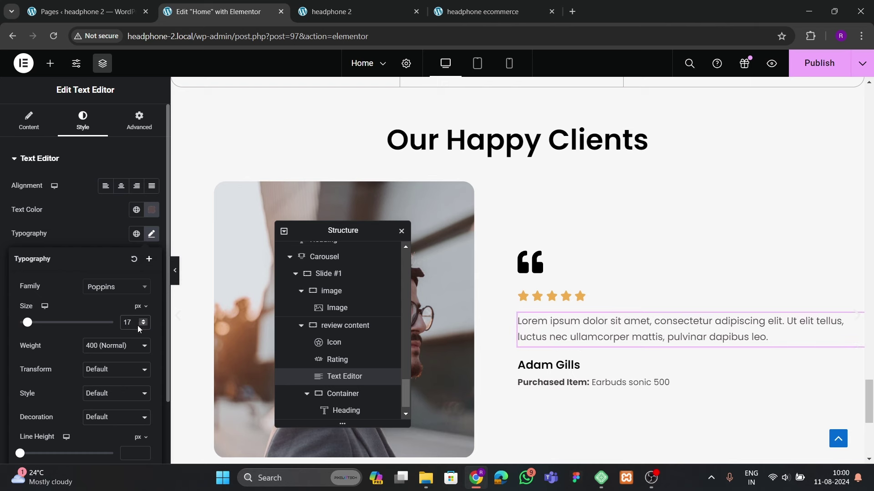
left_click(121, 245)
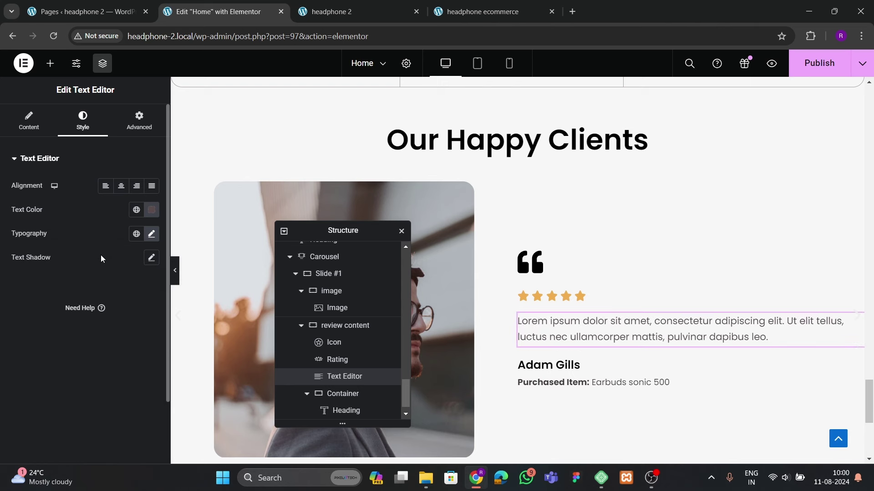
Publish the Home page and check it on the live site
scroll(466, 308, "up", 2)
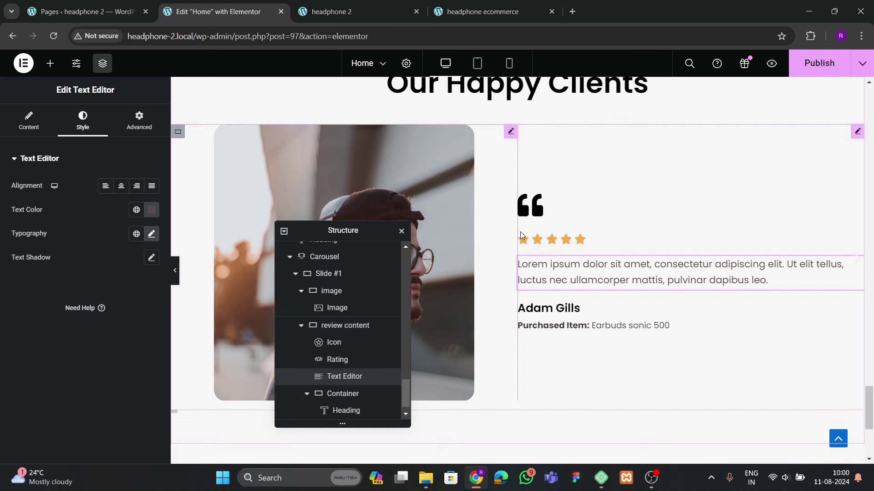
left_click(819, 62)
left_click(482, 12)
scroll(432, 345, "down", 4)
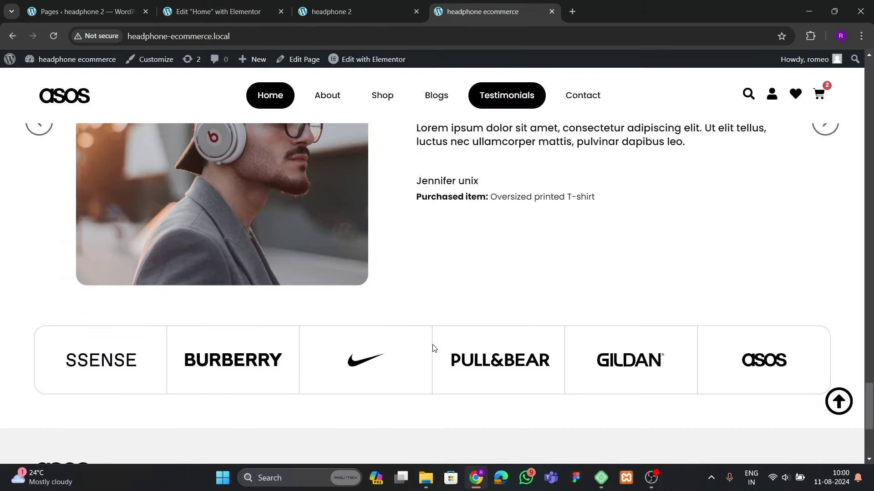
scroll(433, 347, "up", 3)
left_click(218, 12)
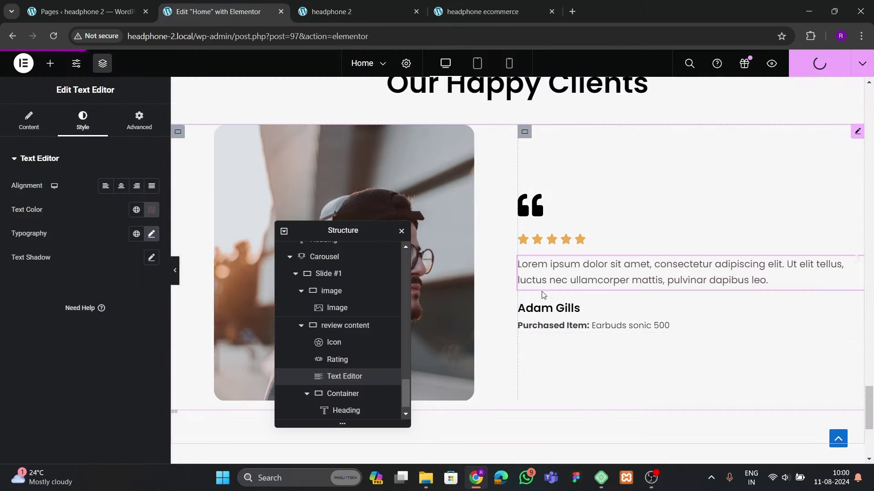
Select the testimonial carousel in the Structure panel
scroll(325, 359, "down", 1)
scroll(324, 363, "up", 3)
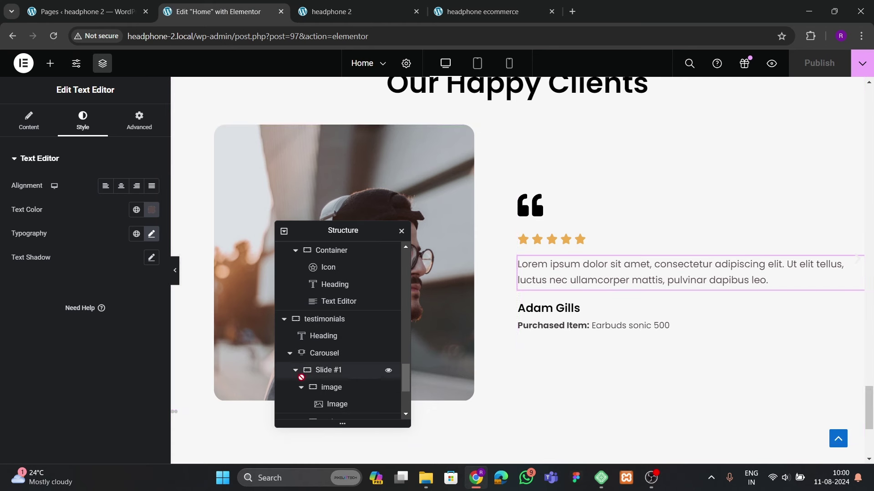
left_click(301, 388)
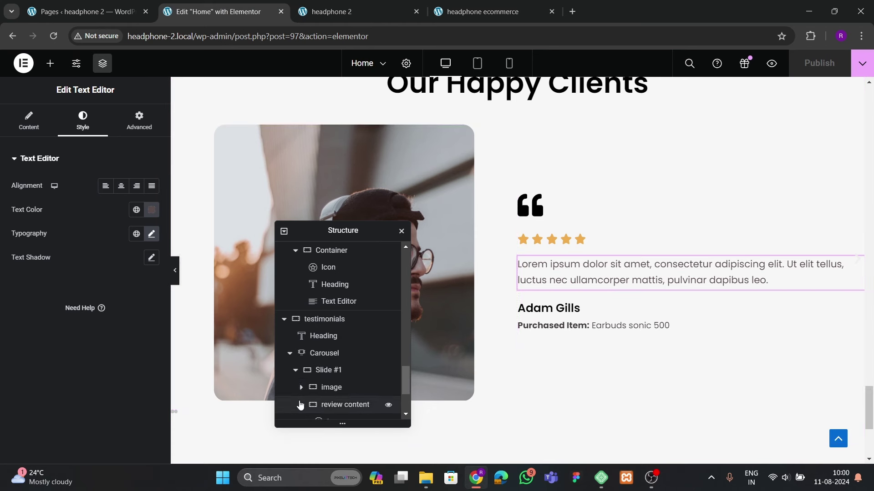
scroll(301, 408, "up", 2)
left_click(296, 409)
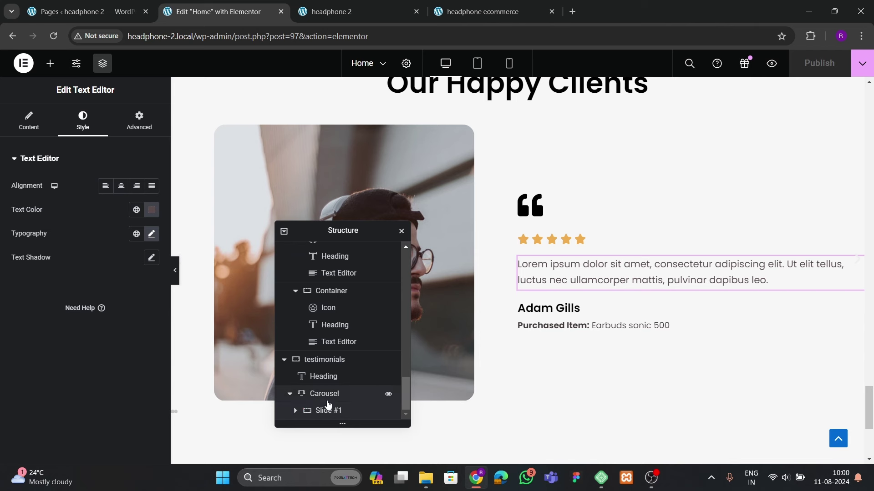
Duplicate Slide #1 and set Pause on hover and Pause on interaction to No
left_click(148, 203)
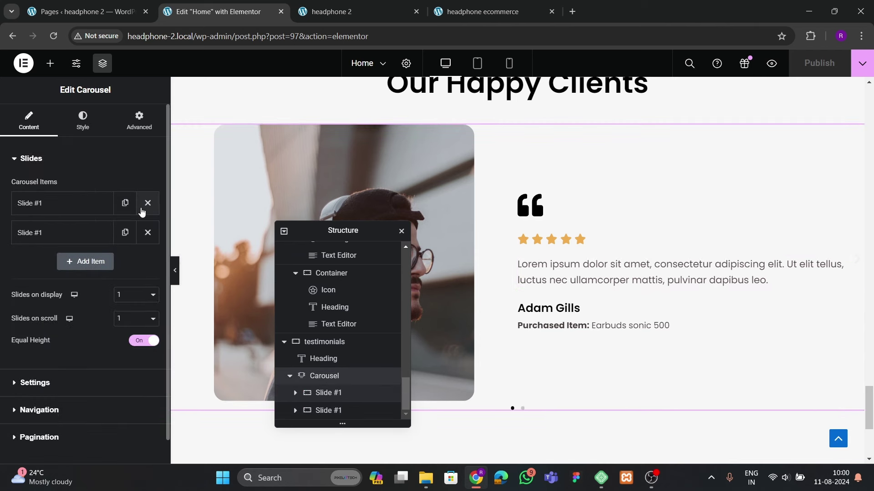
scroll(557, 305, "down", 3)
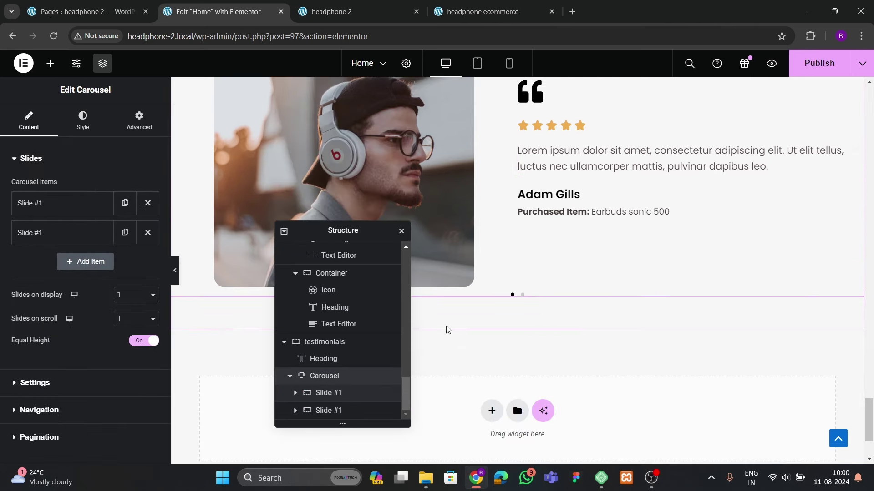
scroll(100, 332, "down", 2)
left_click(39, 333)
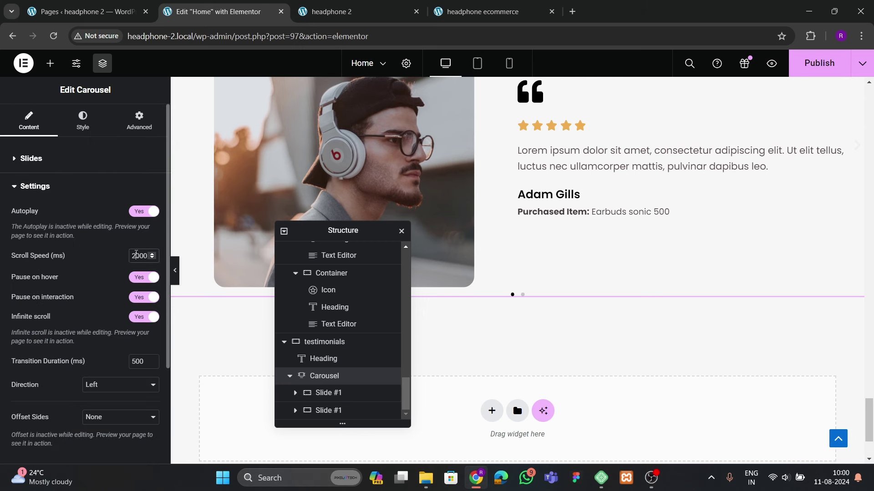
left_click(136, 278)
left_click(139, 297)
scroll(121, 307, "down", 3)
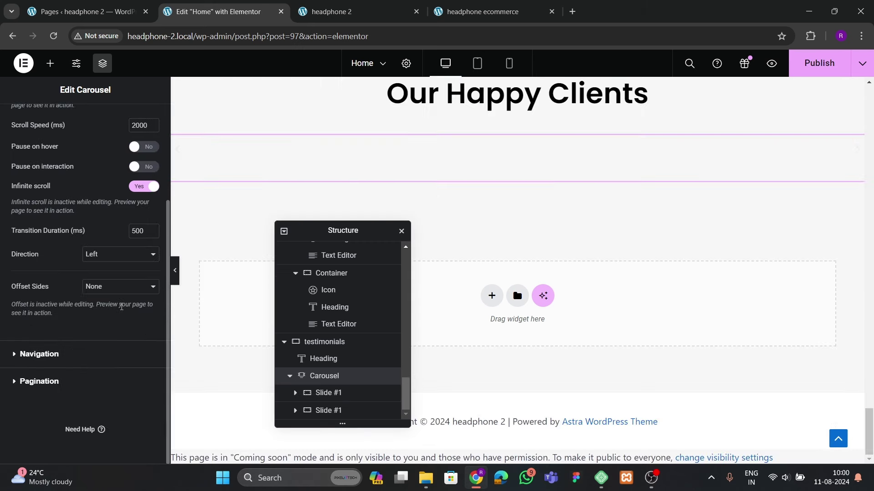
Set the carousel Pagination to None
left_click(39, 354)
left_click(492, 12)
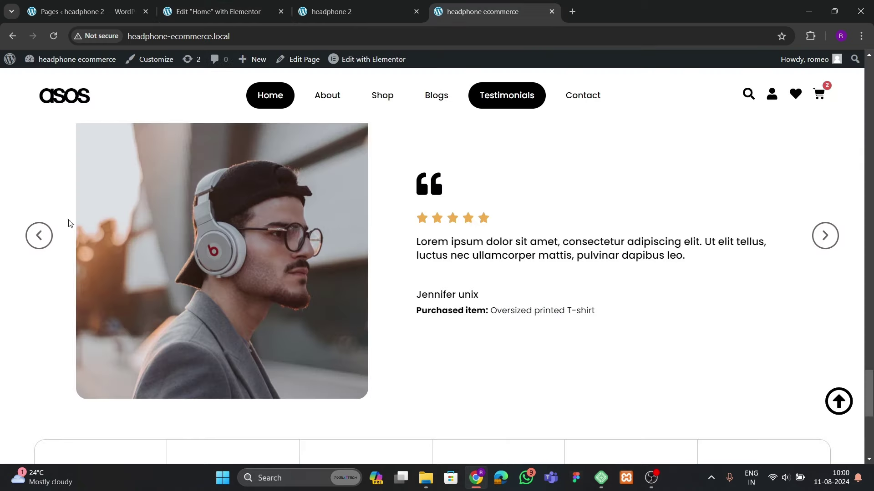
left_click(199, 15)
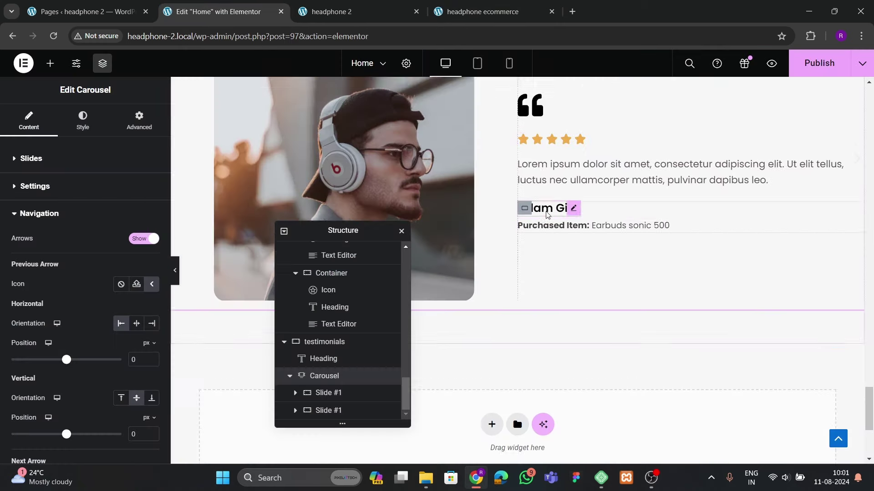
scroll(80, 293, "down", 5)
scroll(73, 313, "up", 3)
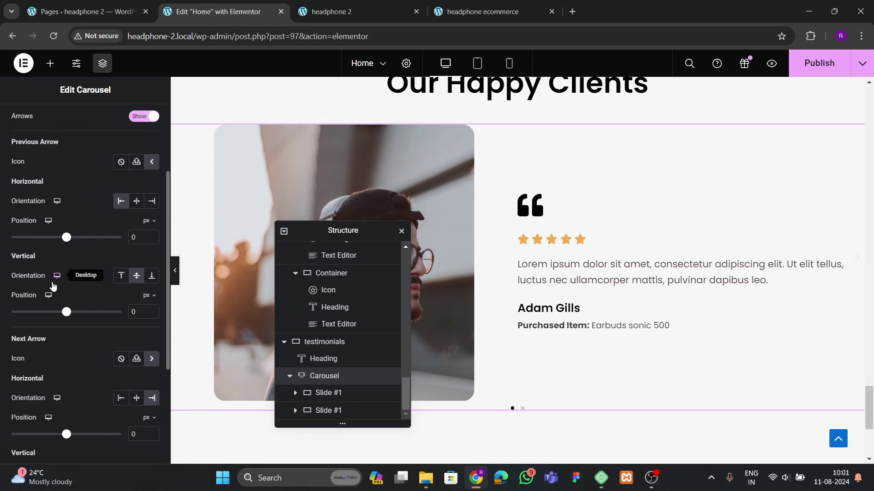
scroll(69, 282, "down", 5)
left_click(40, 384)
left_click(99, 267)
left_click(95, 279)
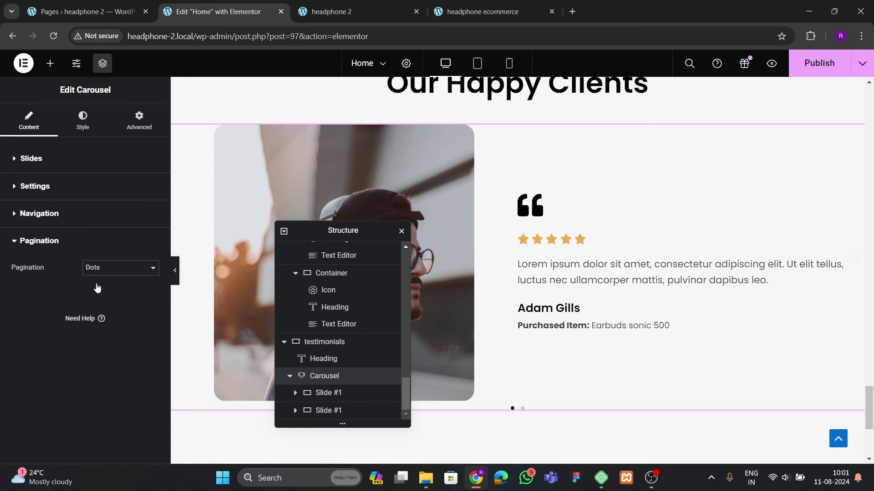
Make the carousel navigation arrows black at size 25
left_click(82, 121)
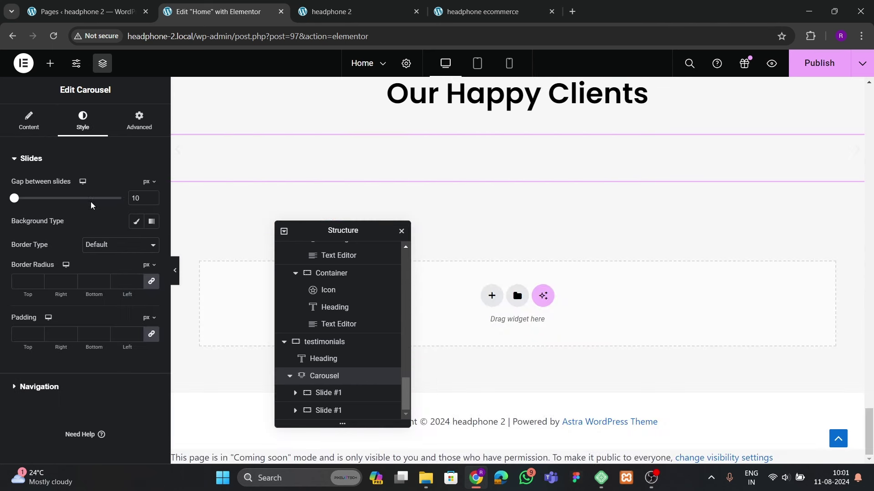
left_click(39, 382)
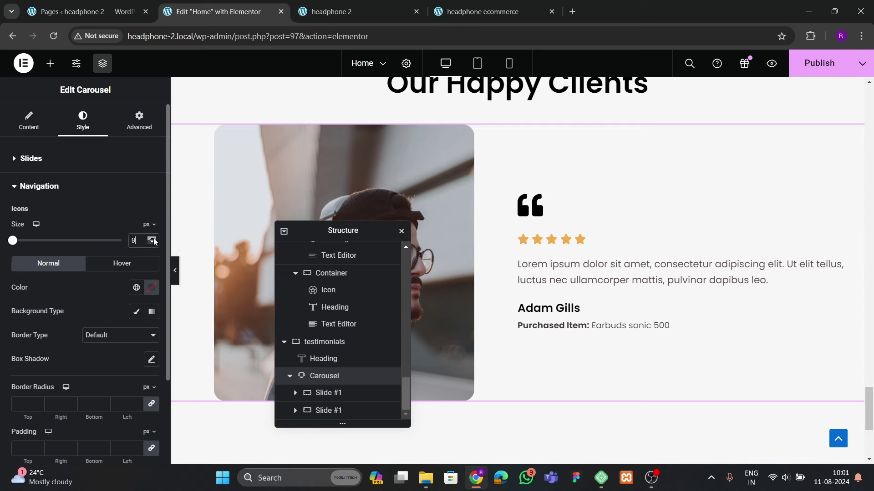
left_click(149, 286)
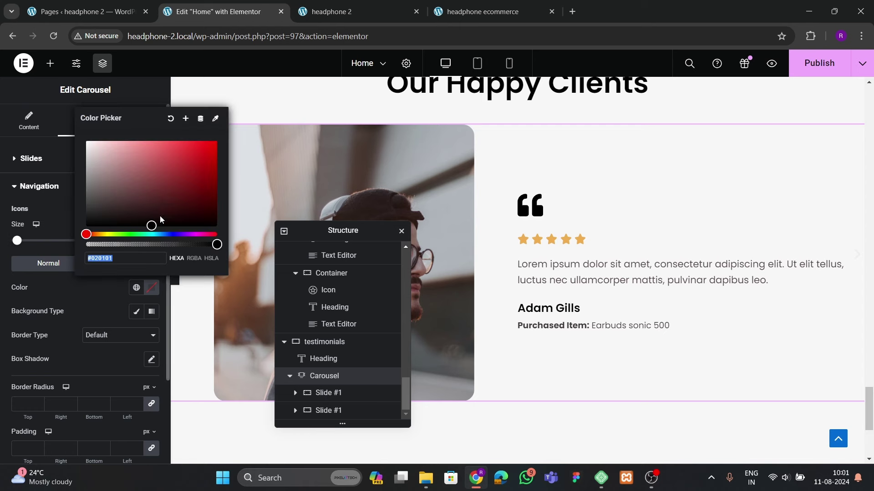
left_click_drag(160, 220, 56, 253)
left_click(86, 293)
left_click_drag(144, 241, 104, 248)
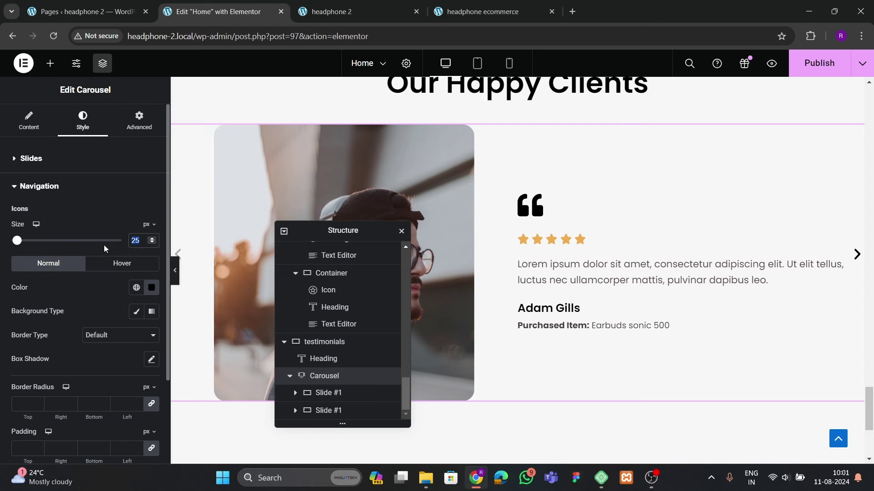
key("Right")
Give the arrows a solid 2 px black border, 100 radius and 15 padding
scroll(107, 272, "down", 3)
left_click(119, 225)
left_click(100, 237)
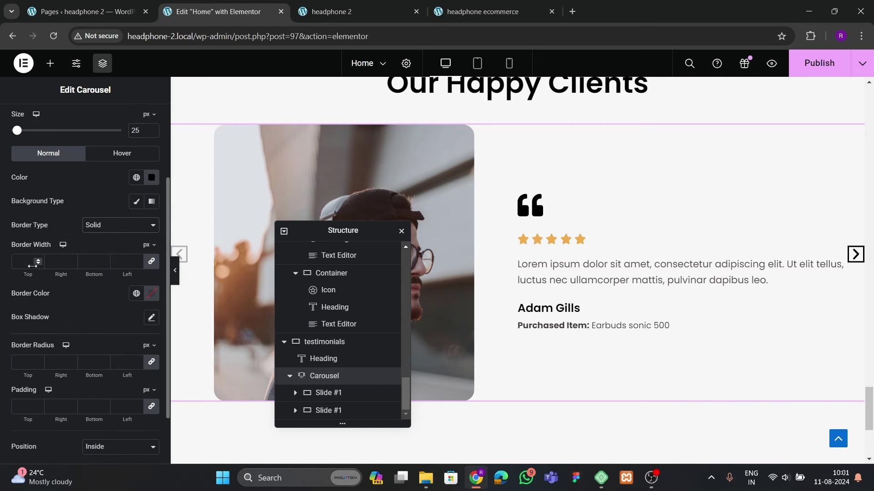
left_click(38, 264)
left_click(151, 294)
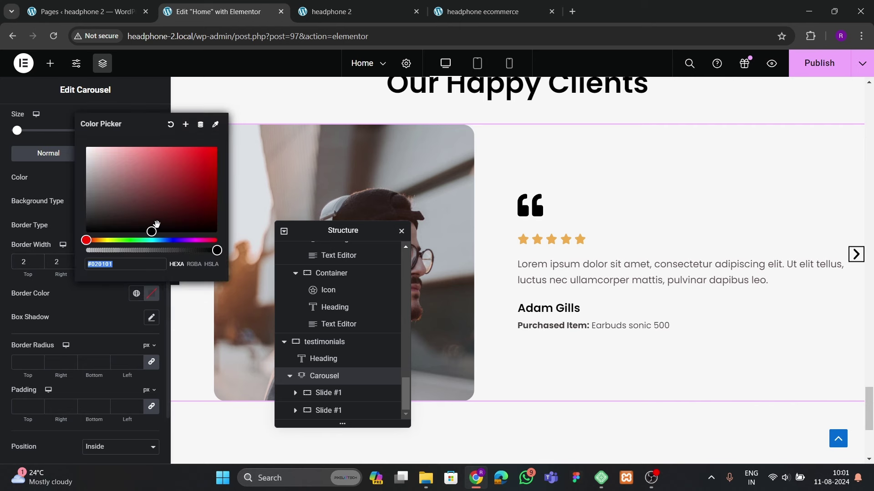
left_click(86, 234)
left_click(28, 340)
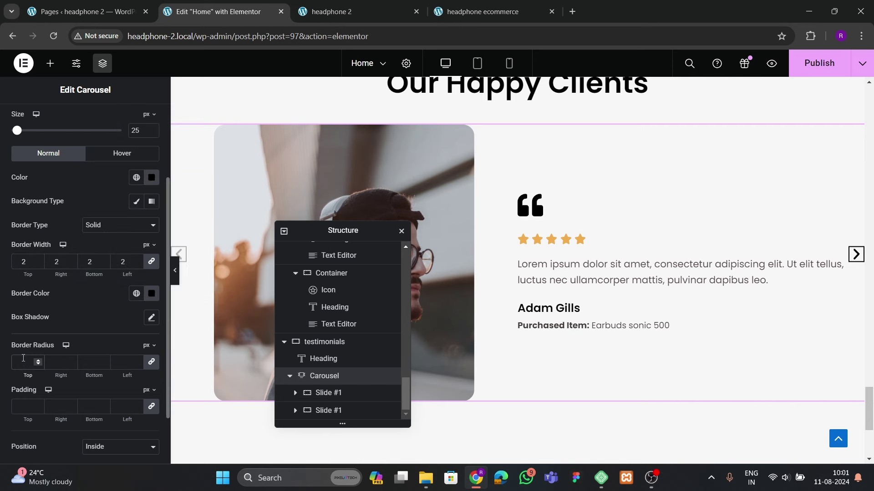
left_click(23, 358)
type("100")
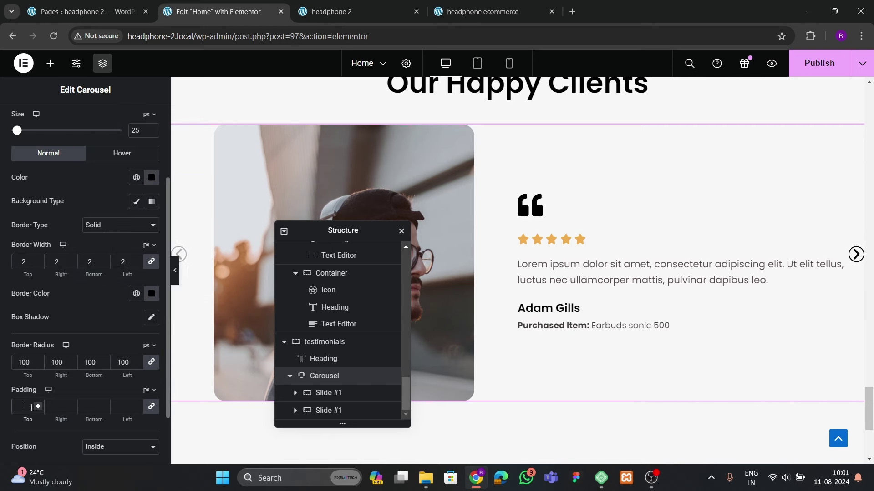
type("15")
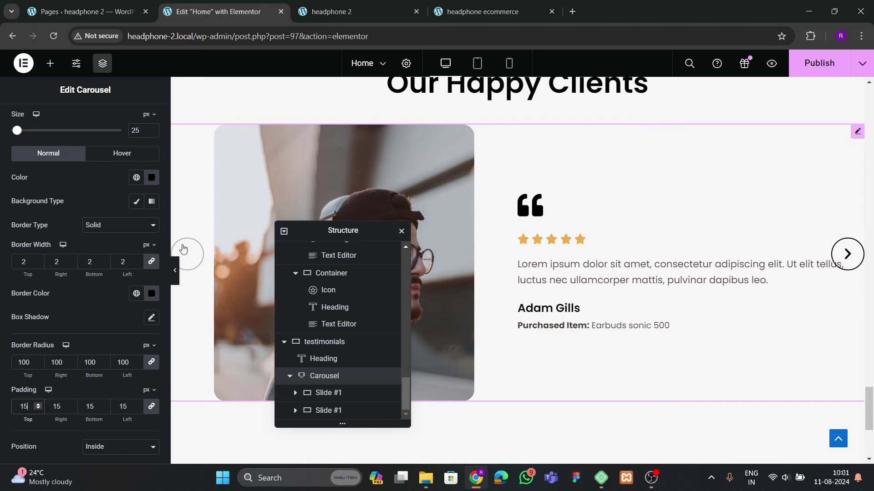
left_click(175, 271)
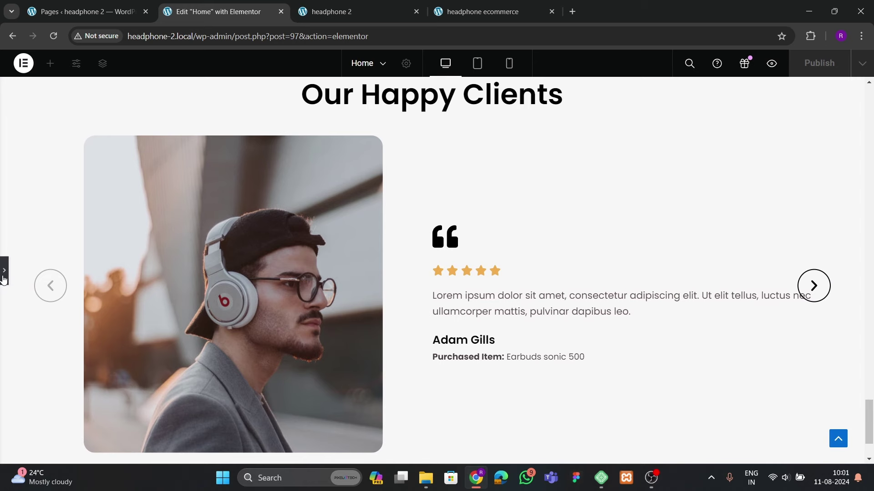
left_click(4, 279)
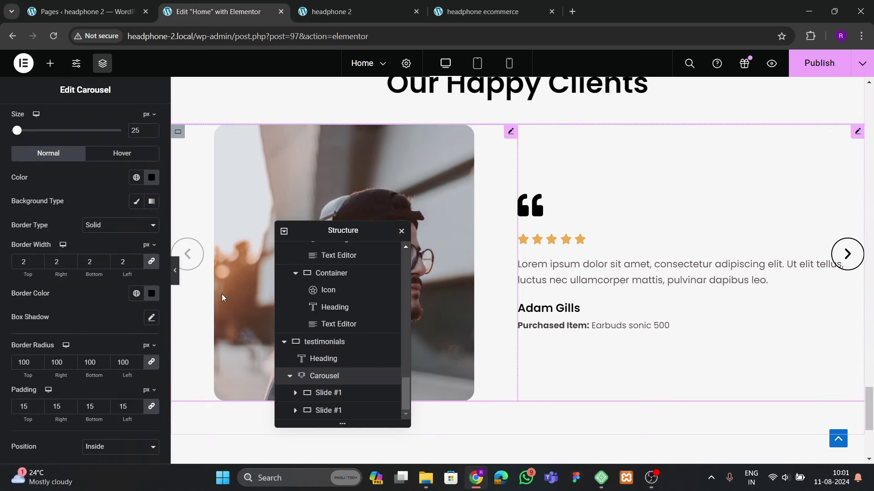
Select the testimonial Text Editor and try a <br> line break, then remove it
left_click(524, 132)
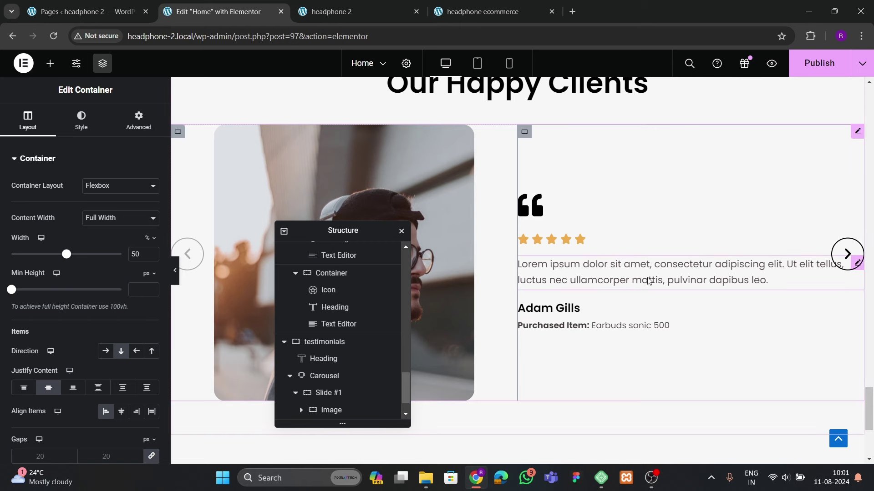
left_click(718, 269)
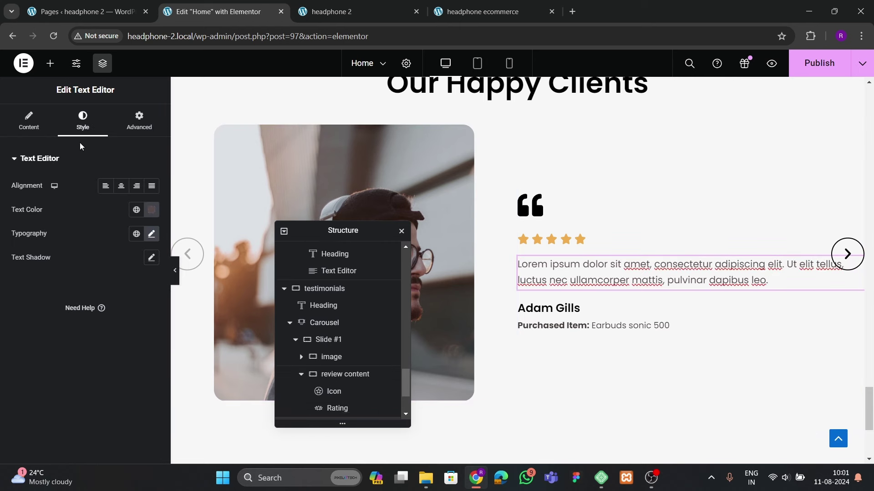
left_click(138, 122)
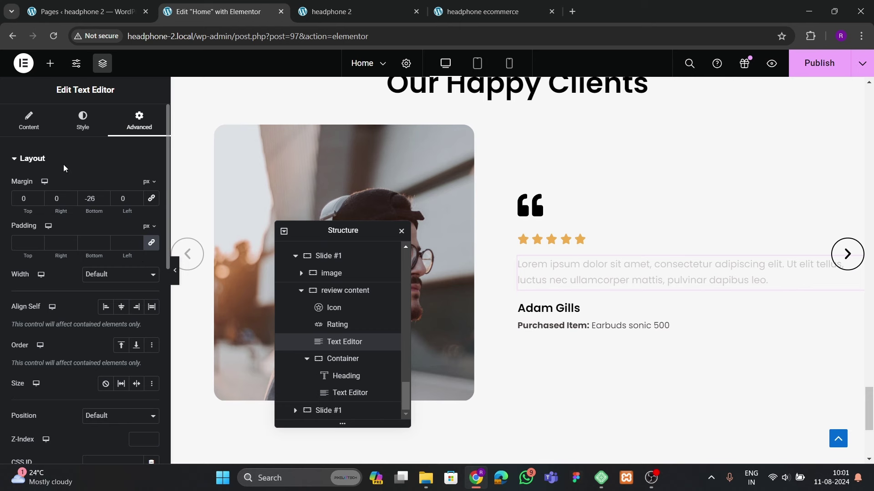
left_click(29, 121)
left_click(132, 199)
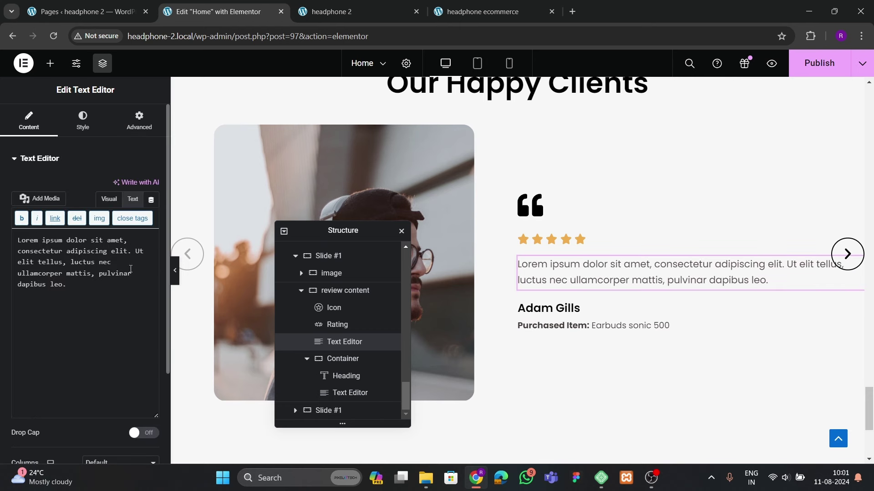
type("<br>")
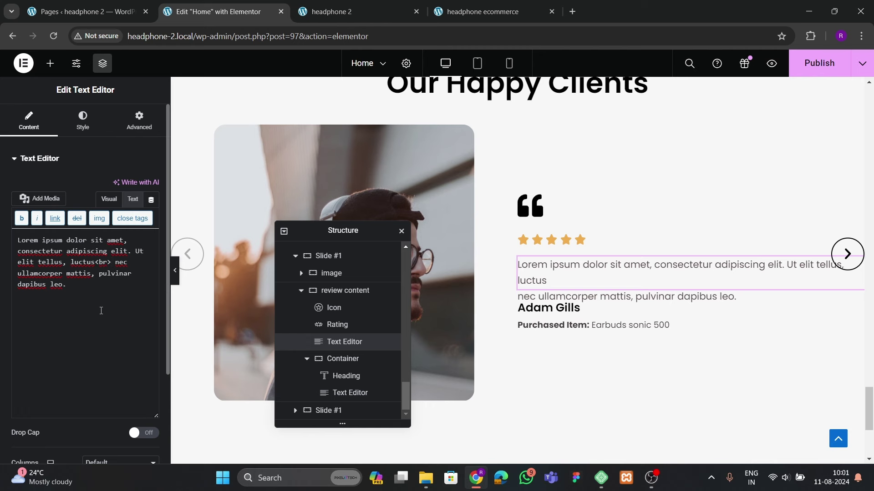
key("BackSpace")
key("BackSpace")
key("BackSpace")
key("BackSpace")
Set the testimonial paragraph's right padding to 150 px and preview it
left_click(112, 133)
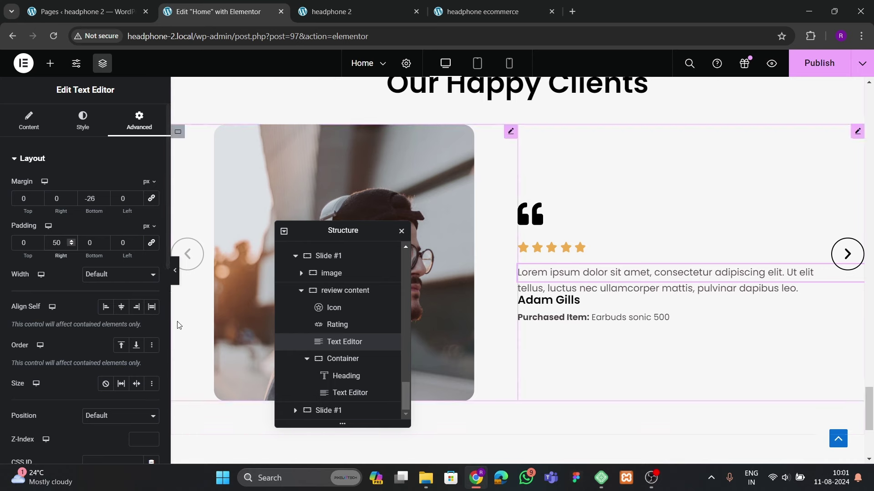
left_click(174, 272)
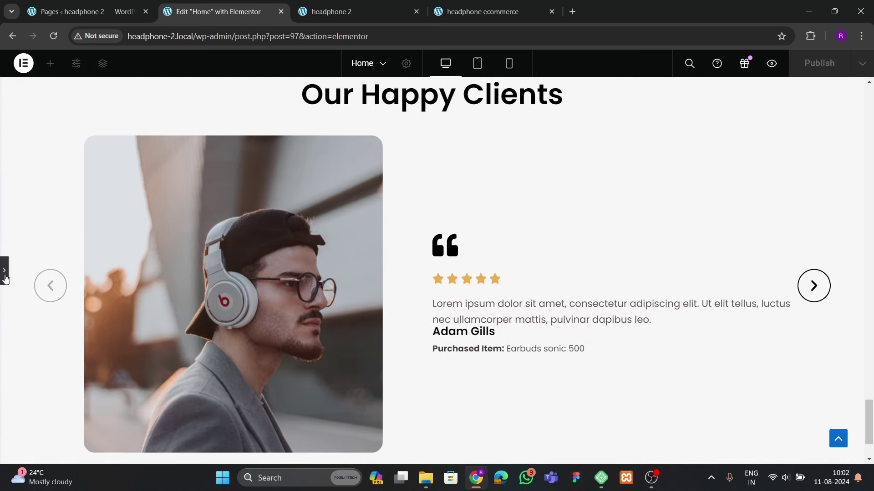
left_click(5, 273)
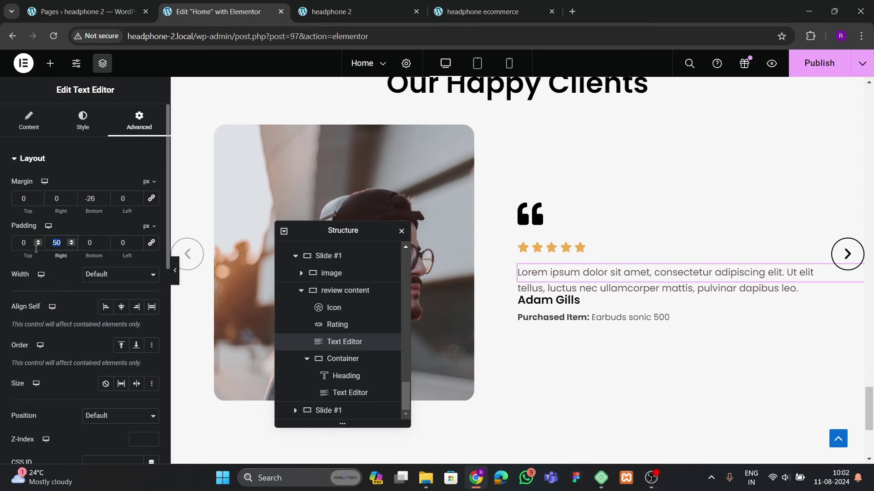
type("150")
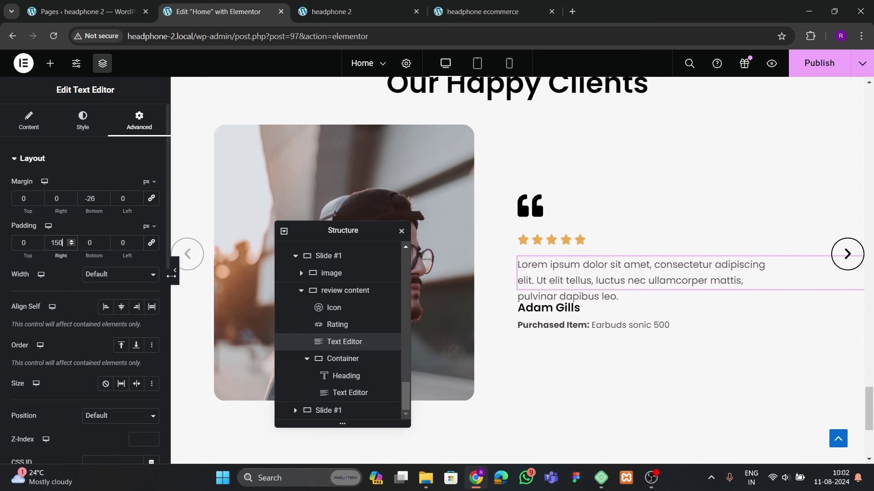
left_click(175, 273)
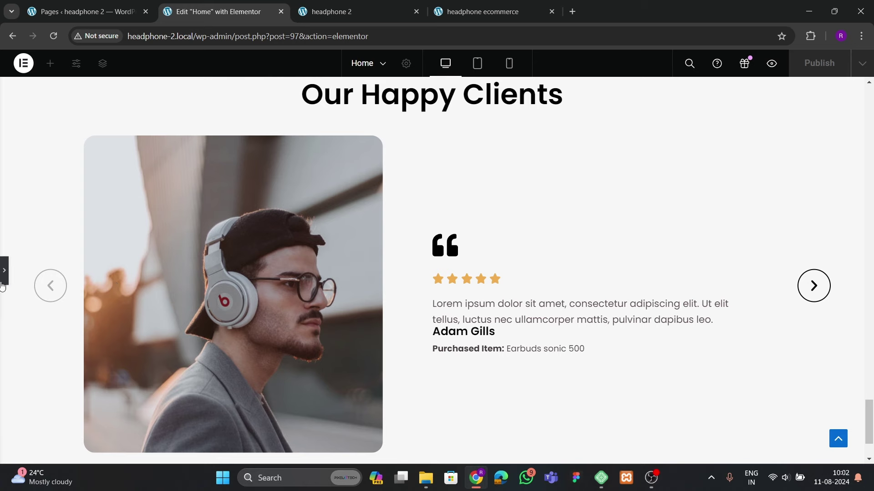
left_click(5, 273)
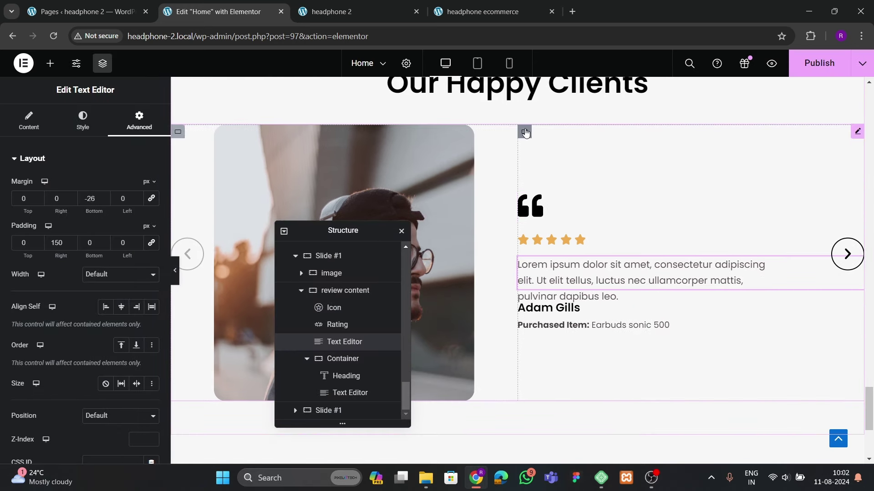
Try a 40 px gap on the review content container, then revert it
left_click(524, 132)
scroll(39, 246, "down", 3)
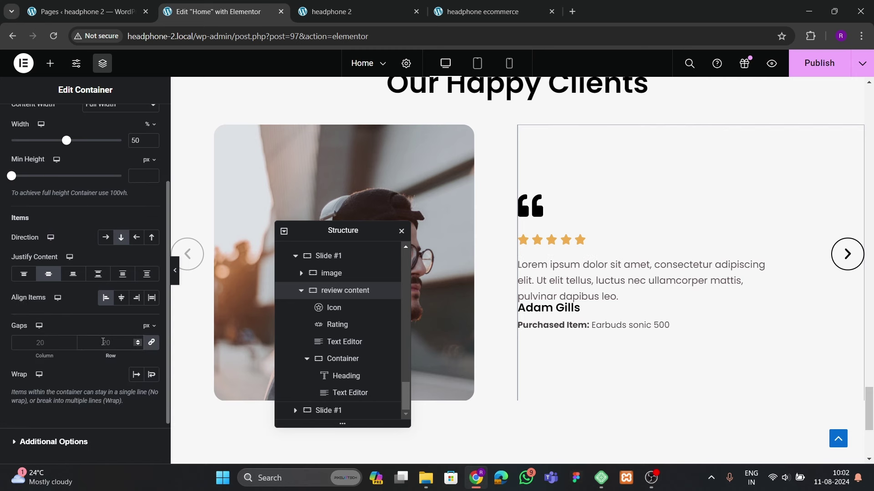
type("40")
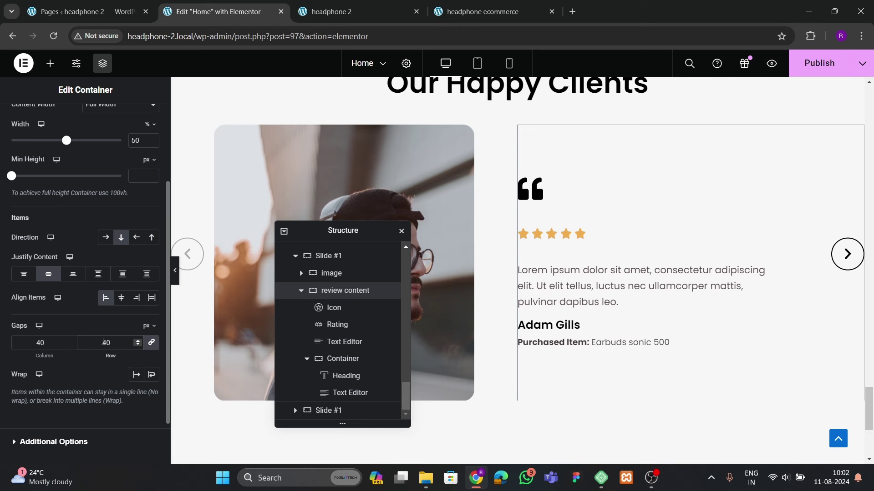
key("BackSpace")
key("BackSpace")
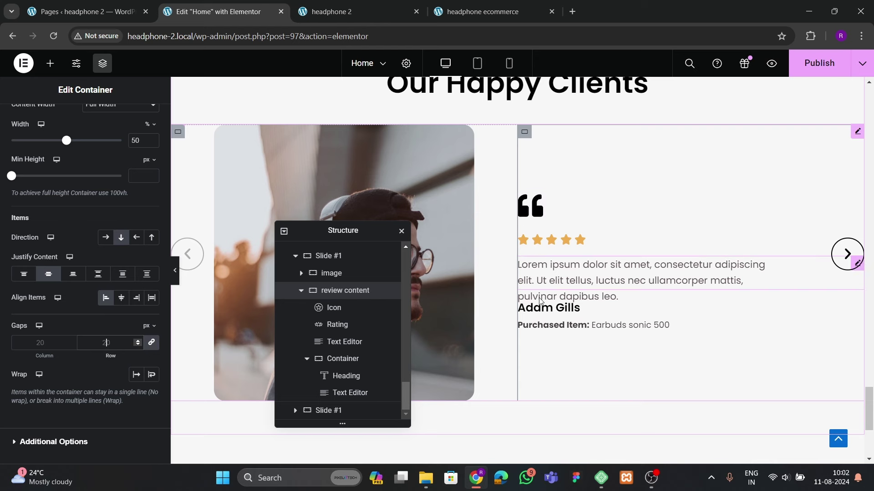
scroll(40, 141, "up", 3)
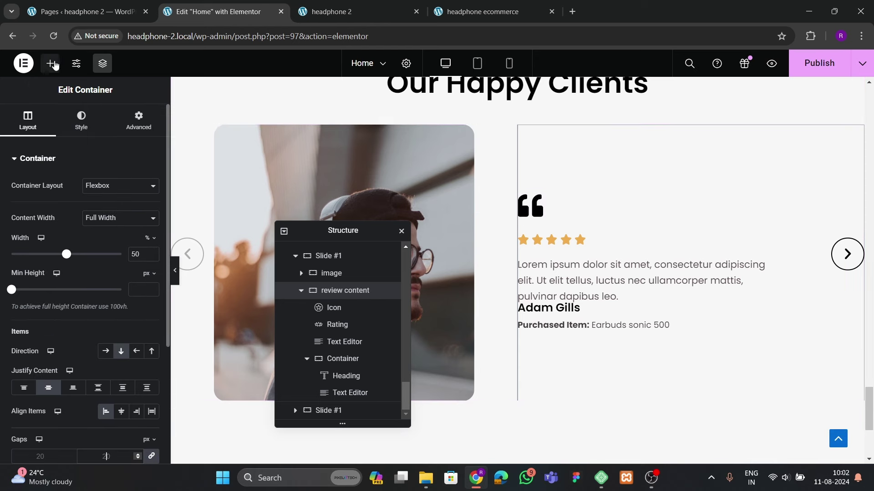
Add a new Container inside review content and move the quote icon into it
left_click(51, 63)
left_click_drag(53, 282, 589, 269)
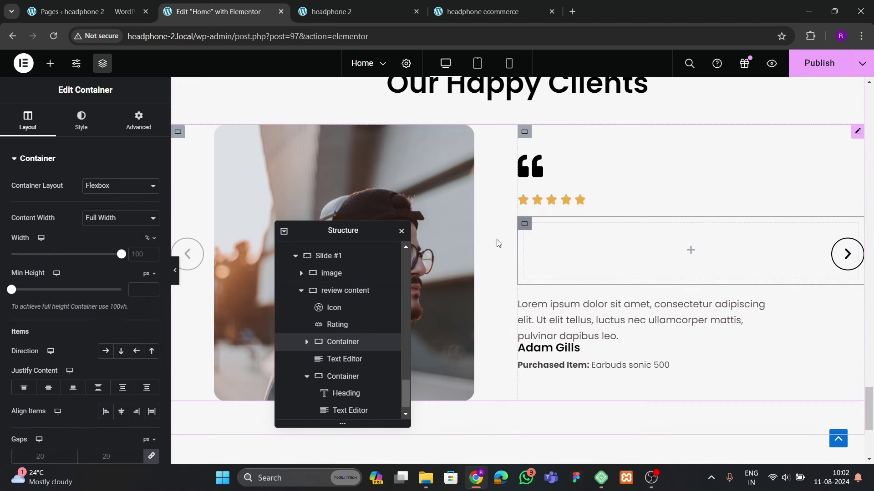
left_click(139, 120)
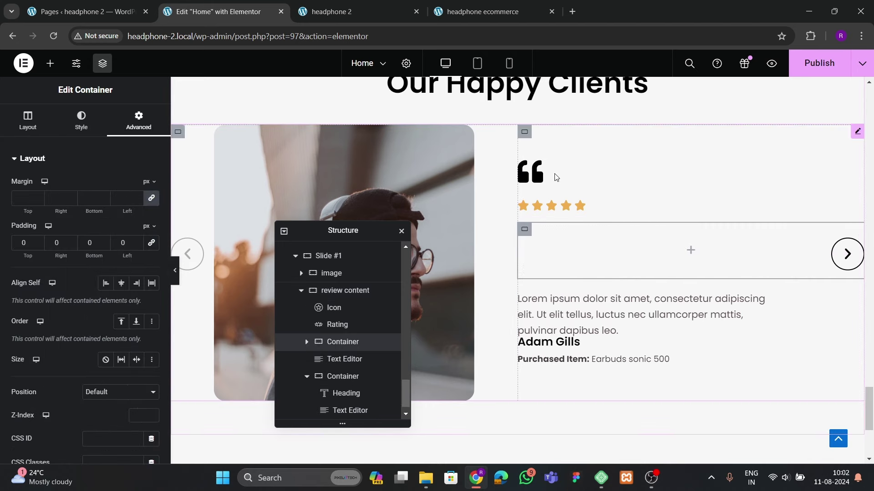
left_click_drag(531, 172, 556, 253)
Set the new container to column direction, justify center and align start
left_click(524, 201)
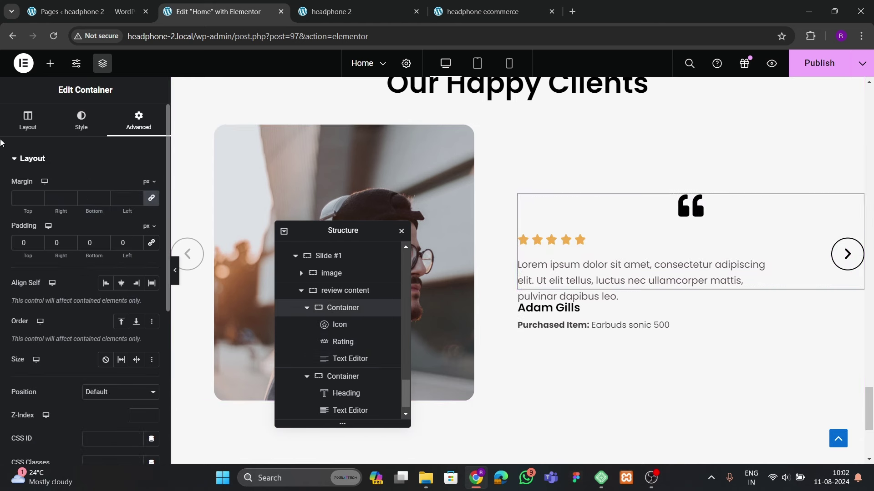
left_click(121, 351)
left_click(49, 387)
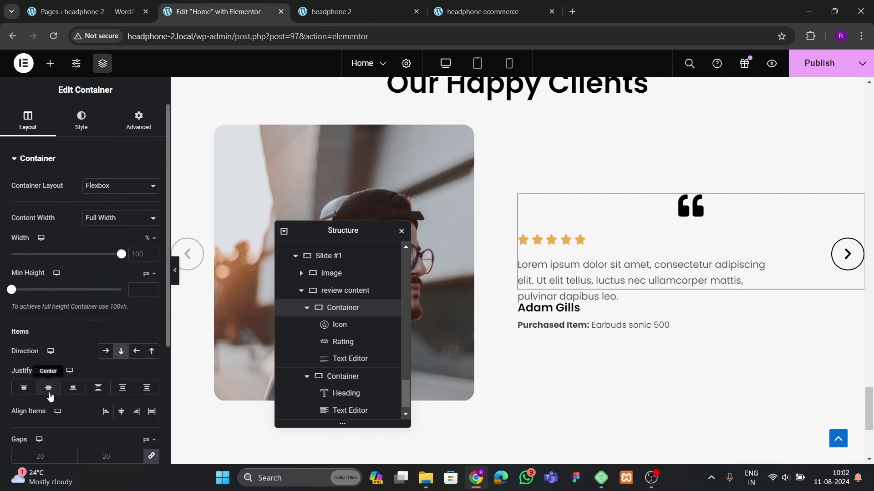
left_click(105, 412)
scroll(90, 355, "down", 1)
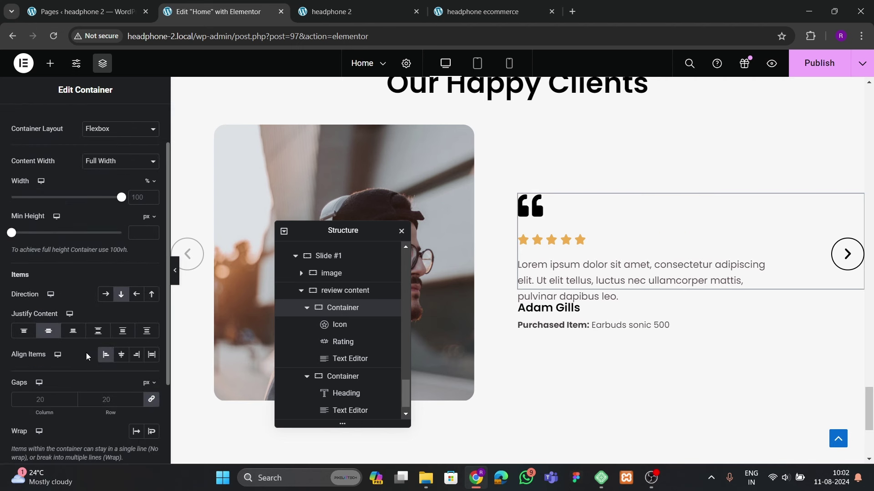
left_click(110, 400)
type("30")
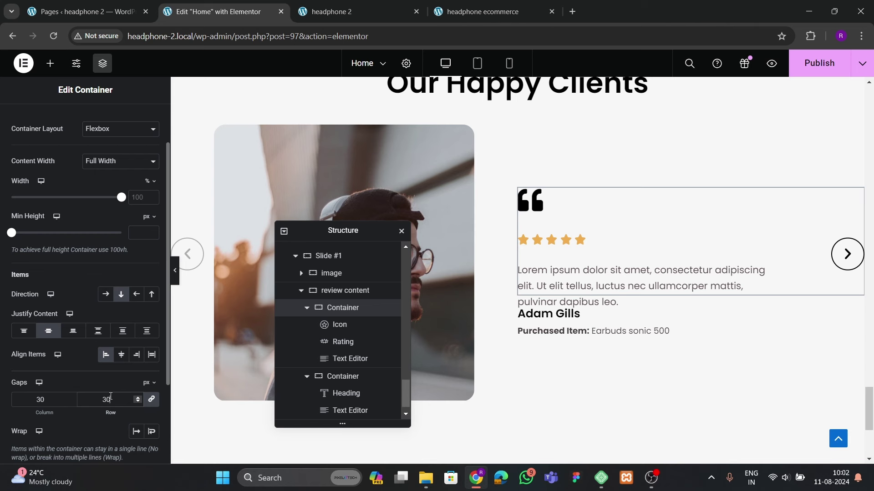
key("BackSpace")
key("BackSpace")
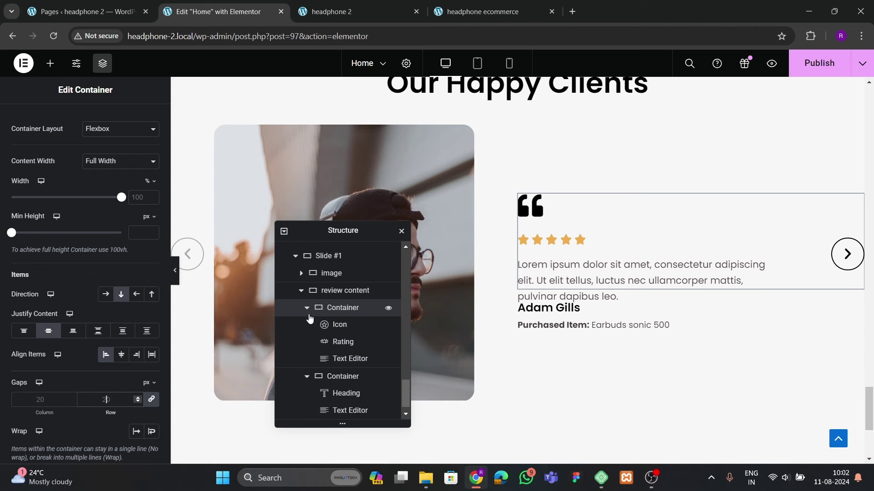
left_click(307, 307)
left_click(307, 359)
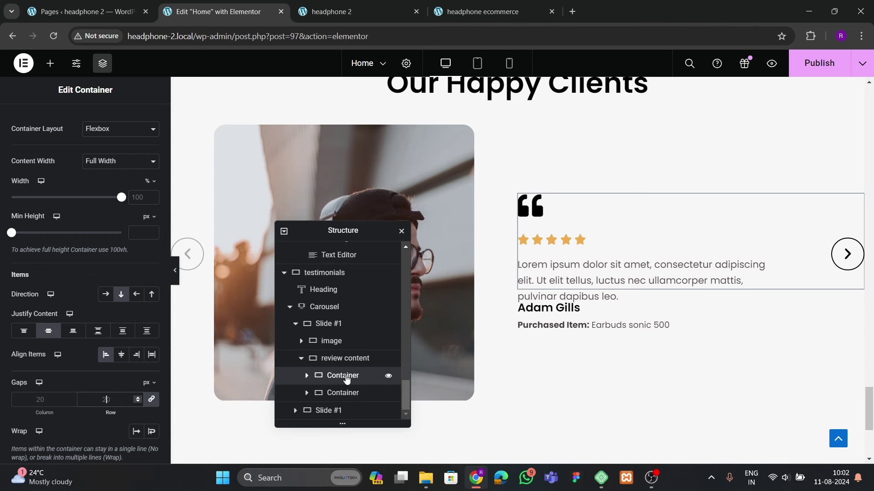
left_click(336, 396)
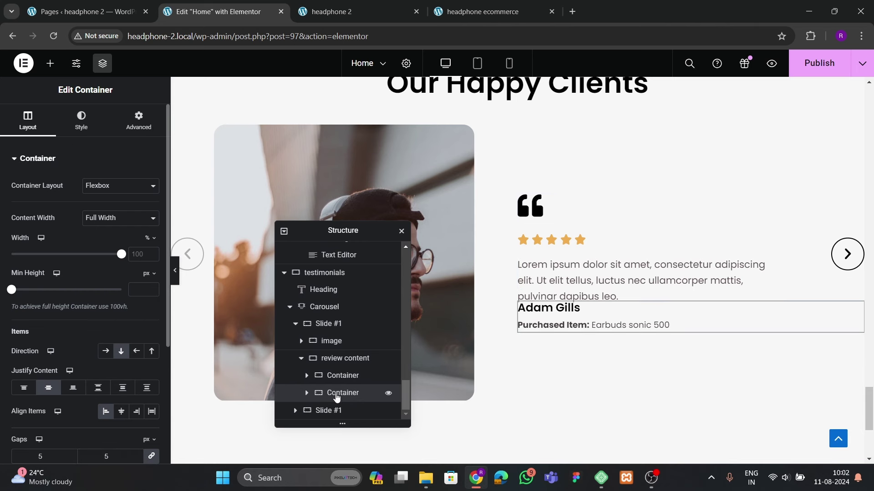
Set the review content container's gap to 50 px and preview the testimonial
left_click(336, 362)
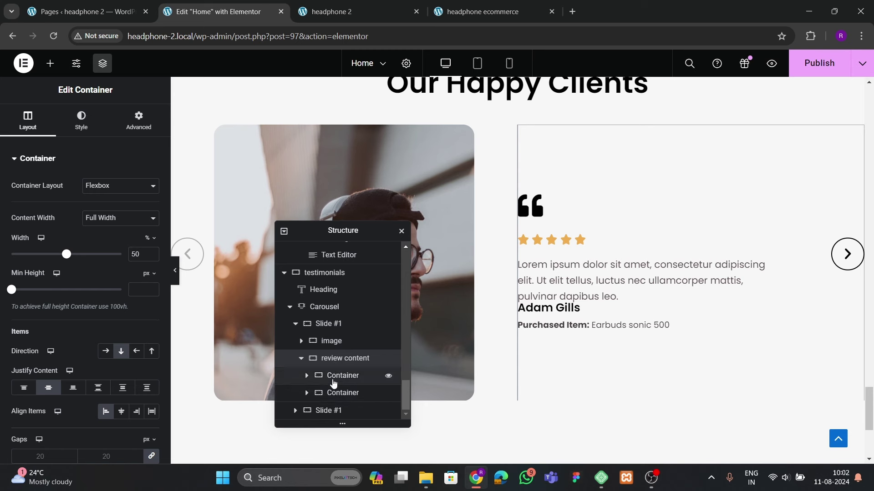
scroll(61, 303, "down", 4)
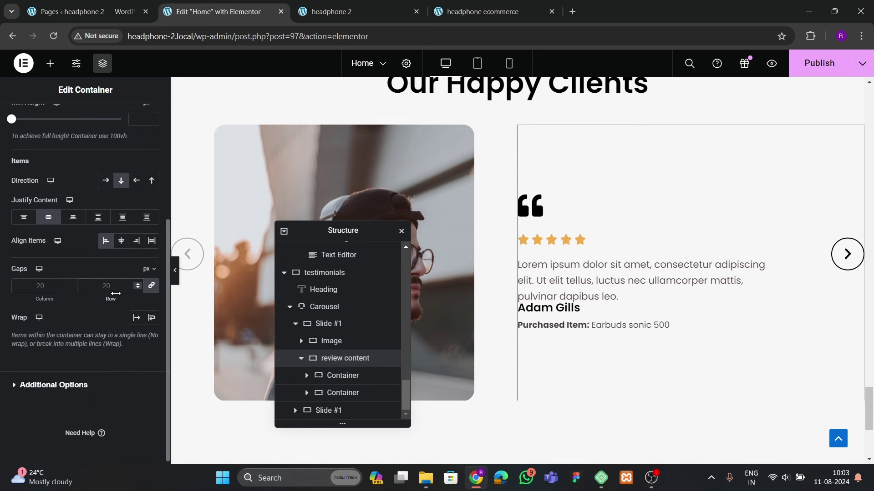
type("50")
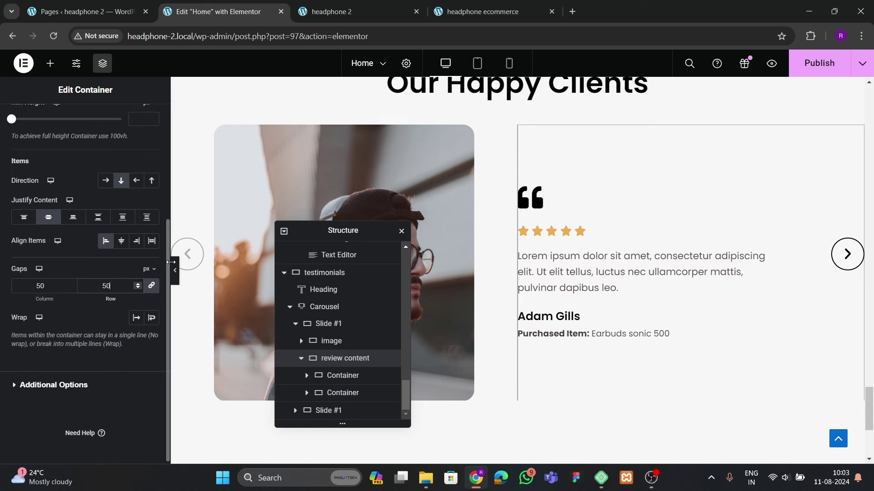
left_click(175, 271)
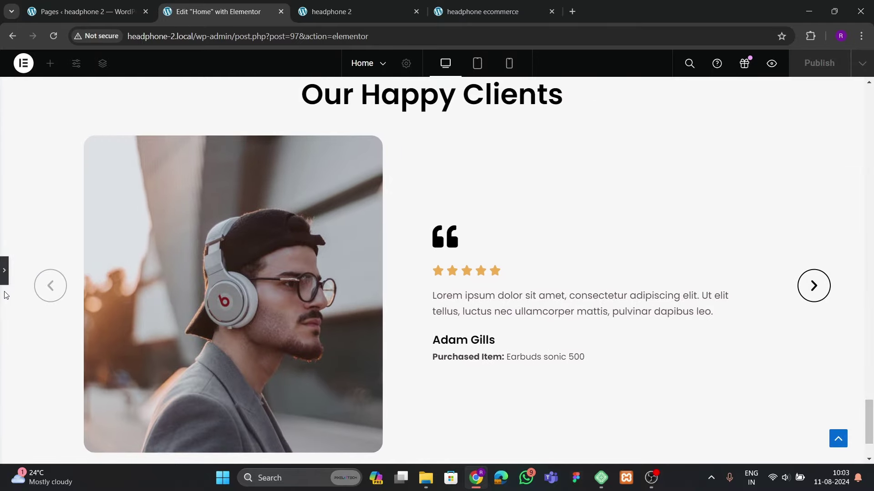
left_click(4, 279)
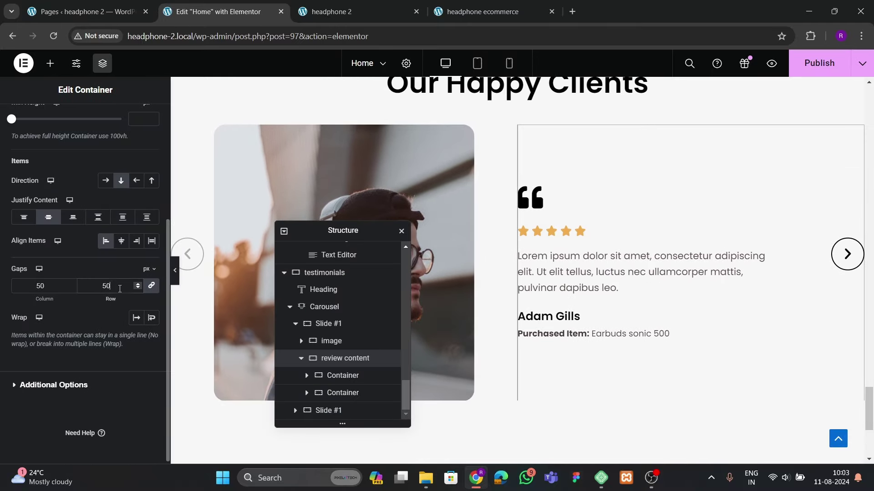
Change the gap to 70 px and preview the testimonial layout again
type("80")
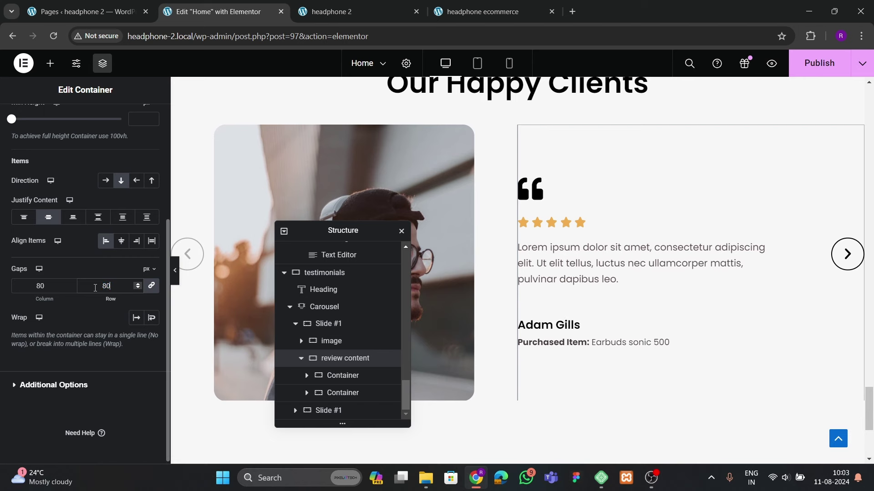
key("BackSpace")
key("BackSpace")
type("70")
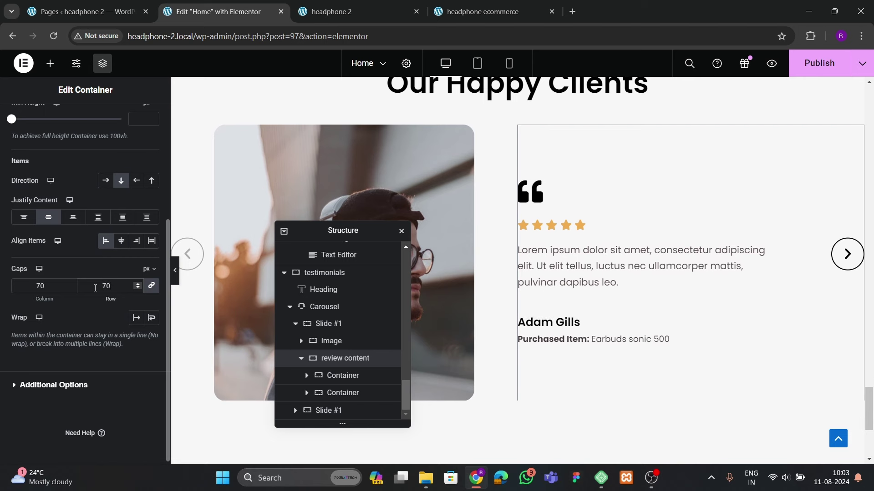
left_click(174, 272)
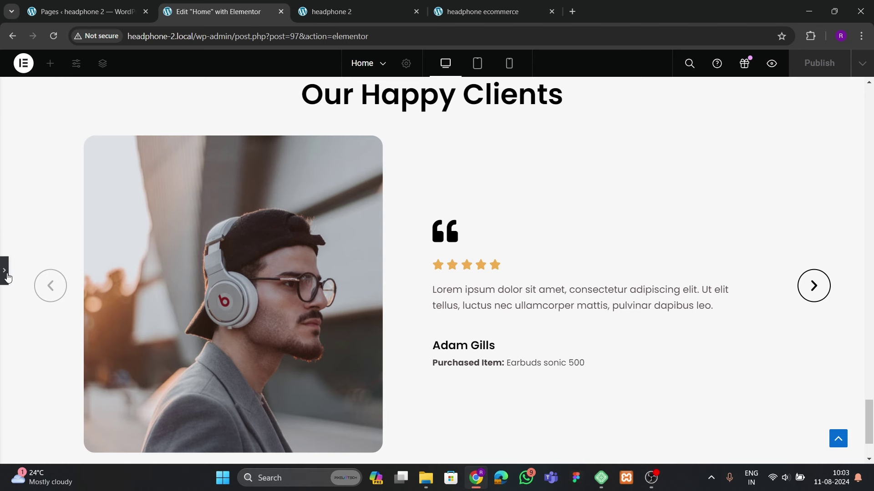
key("ctrl+p")
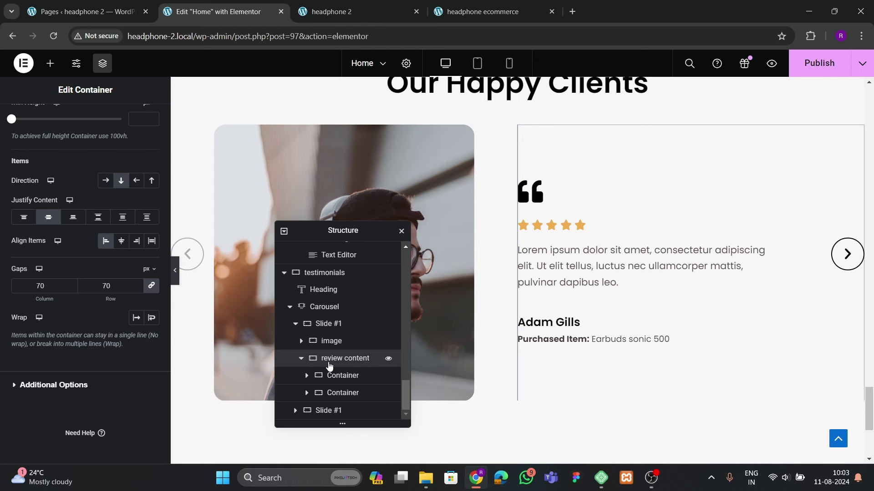
Collapse the review content container and Slide #1 in the Navigator, then select the Carousel
left_click(331, 376)
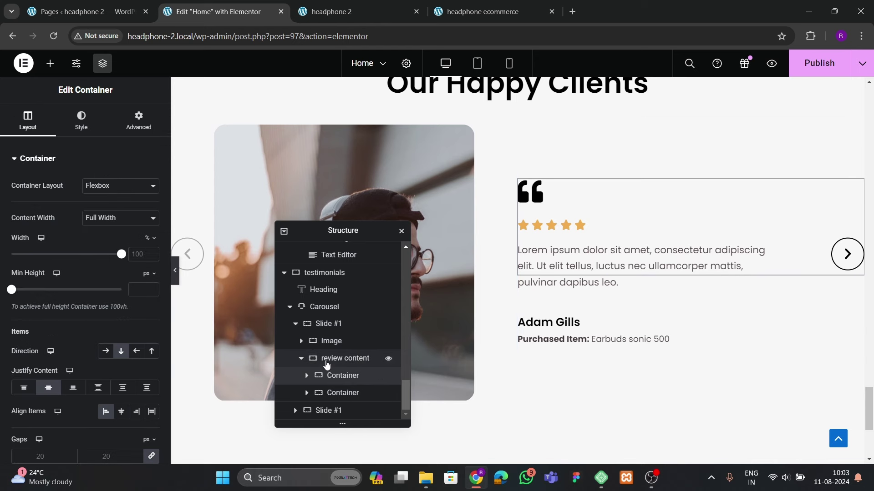
left_click(326, 358)
left_click(301, 358)
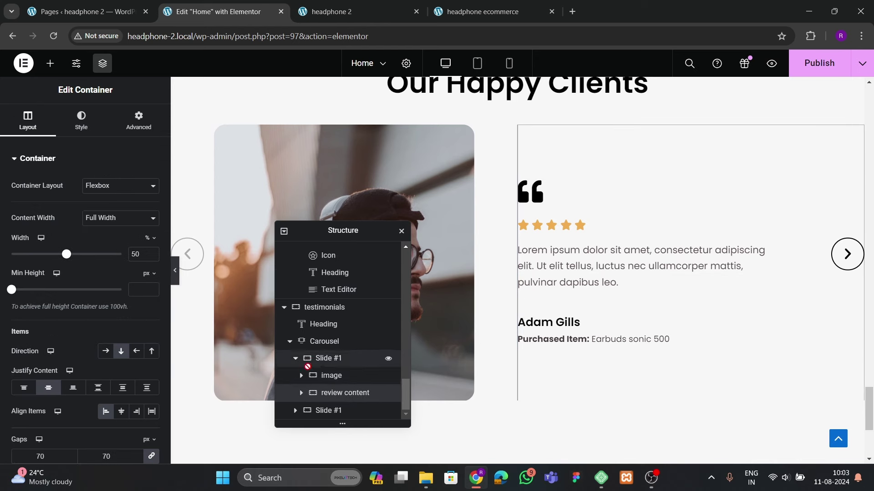
left_click(310, 359)
left_click(296, 359)
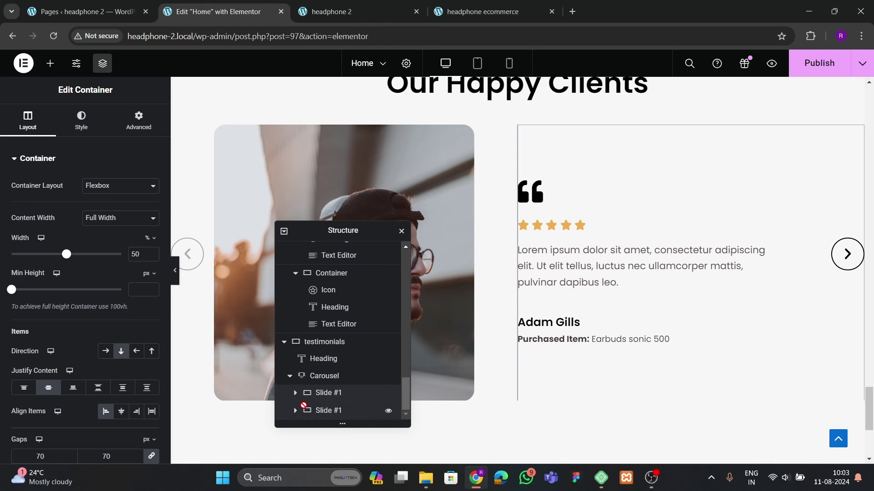
left_click(331, 380)
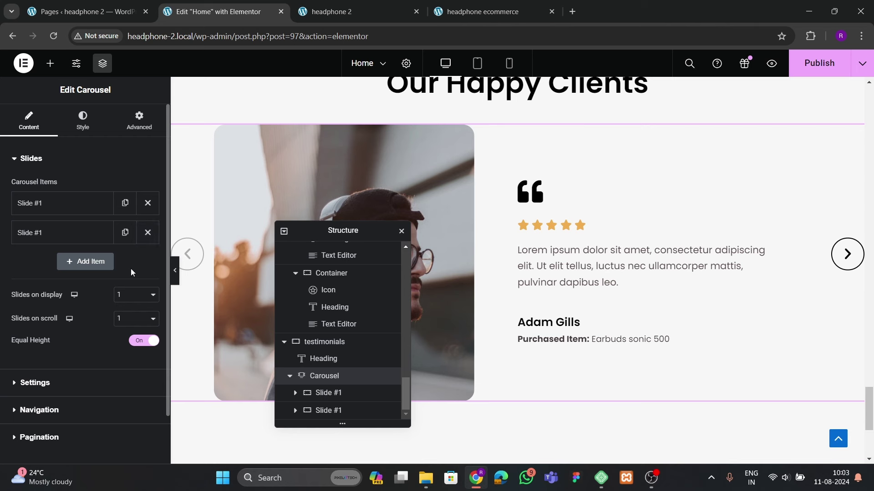
Delete the second carousel slide and duplicate Slide #1 in its place
left_click(148, 233)
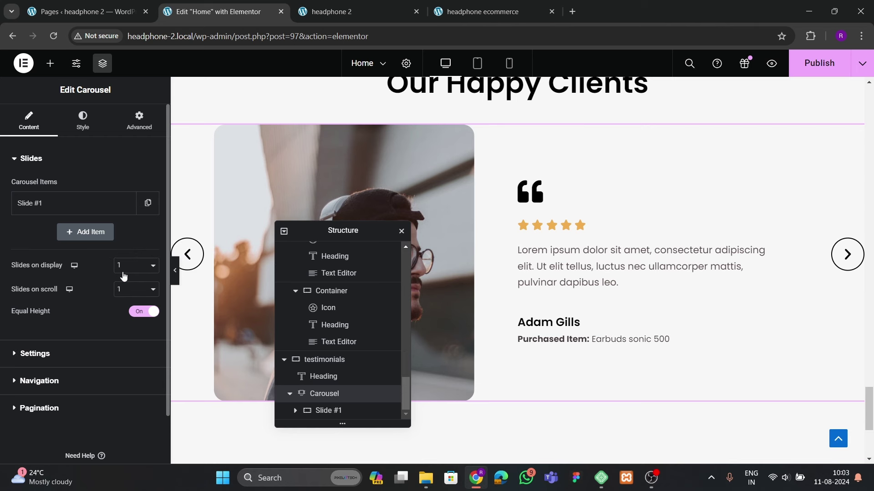
left_click(86, 232)
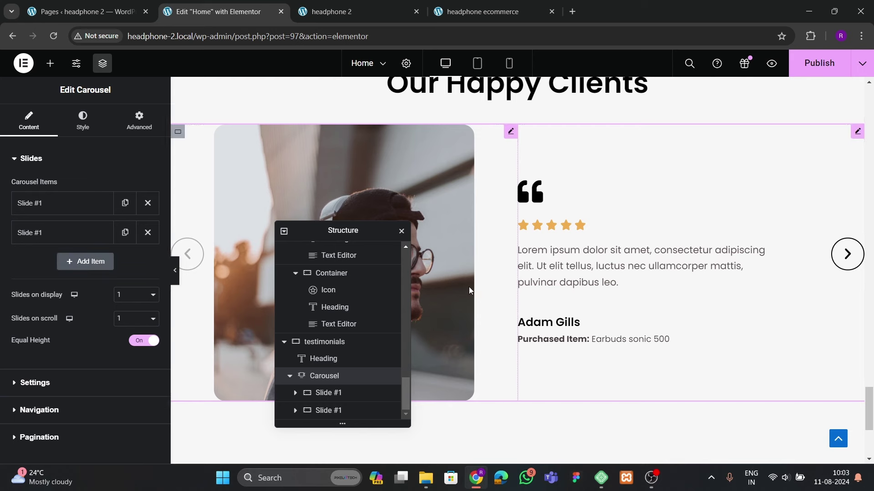
scroll(469, 286, "down", 2)
scroll(476, 307, "up", 2)
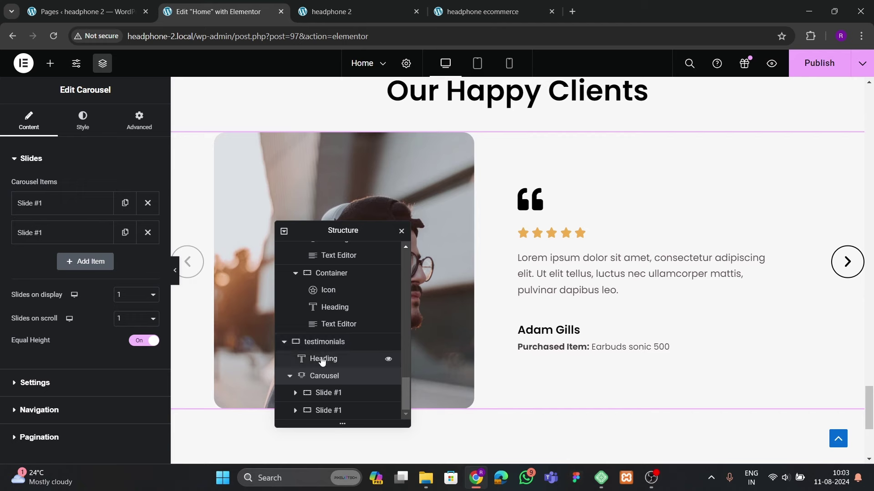
Replace the second slide's image with the woman's photo from the Media Library
left_click(846, 260)
left_click(436, 209)
left_click(92, 216)
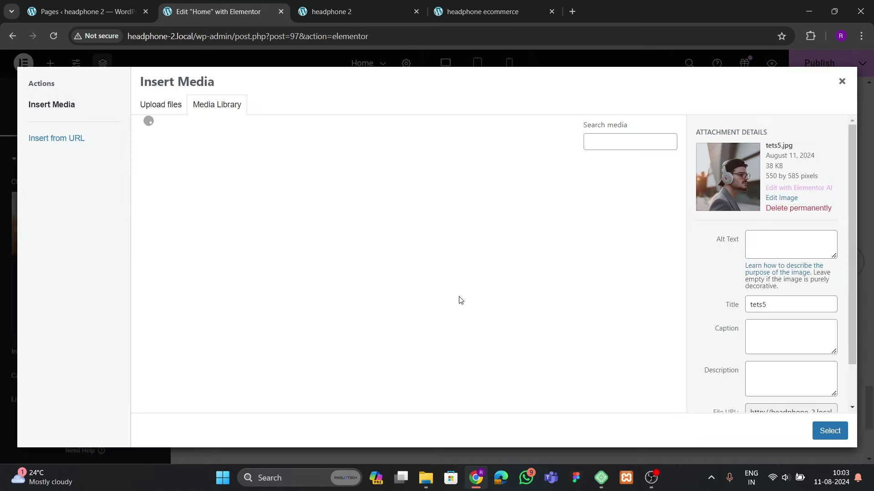
scroll(319, 337, "down", 4)
scroll(308, 352, "up", 3)
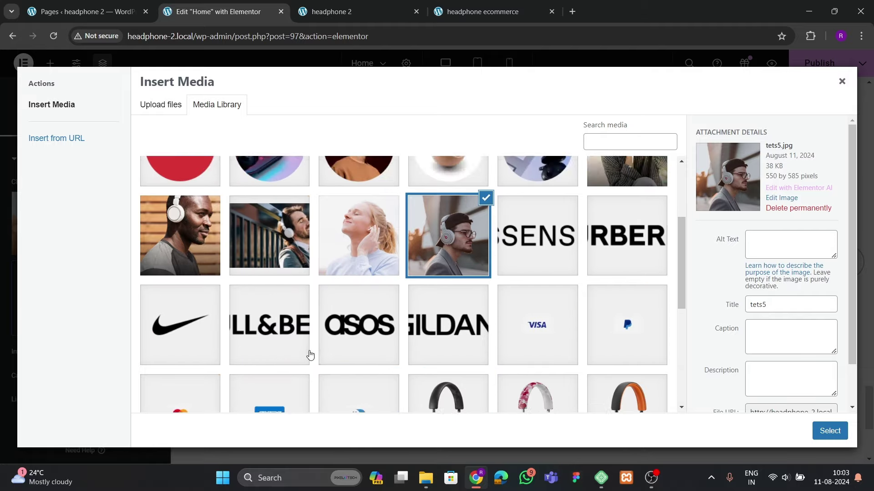
left_click(378, 338)
left_click(829, 431)
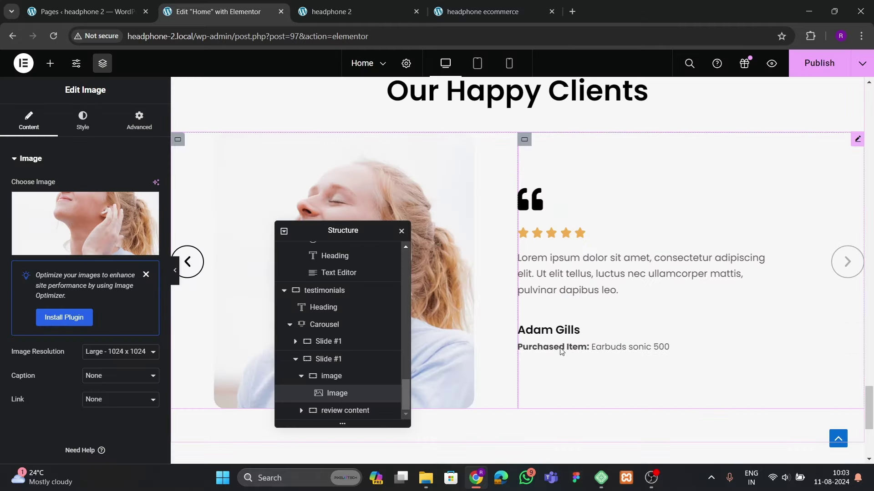
Replace the reviewer name heading with the new client's full name
left_click(558, 330)
left_click_drag(49, 200, 2, 224)
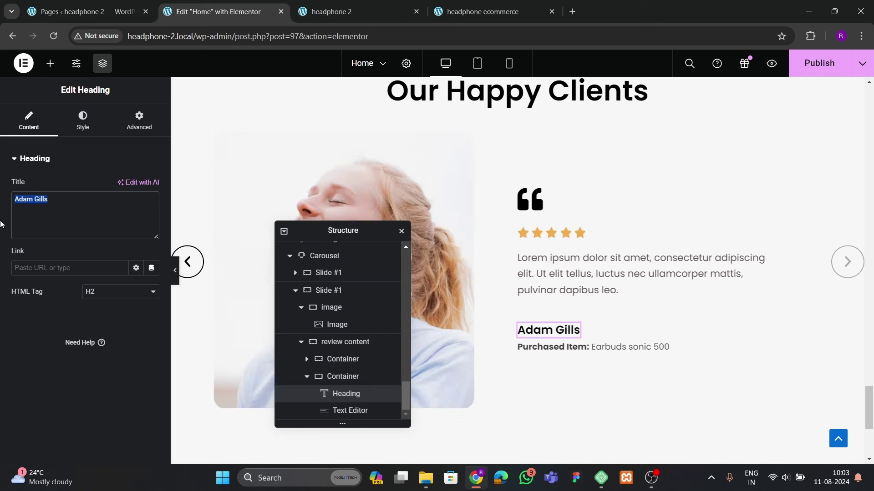
key("BackSpace")
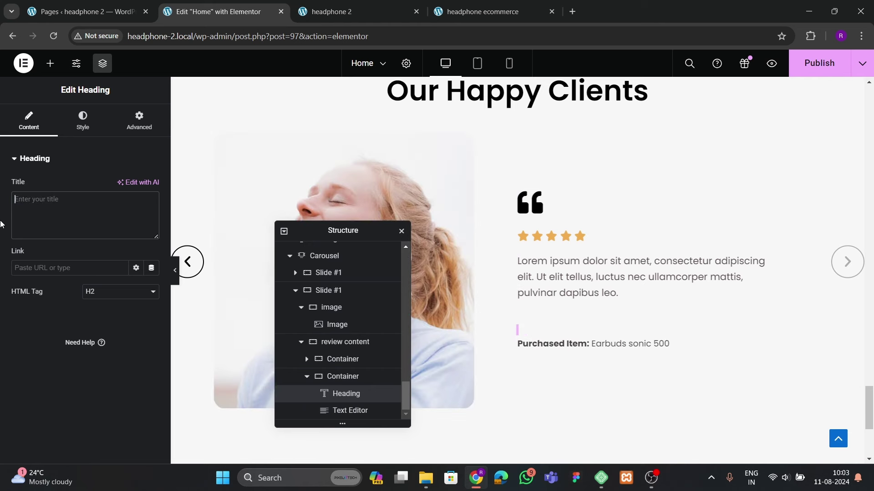
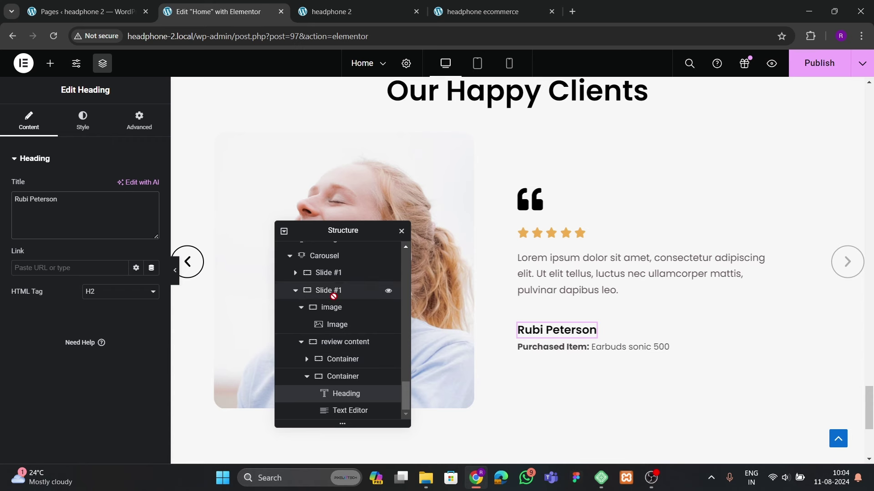
scroll(345, 392, "up", 2)
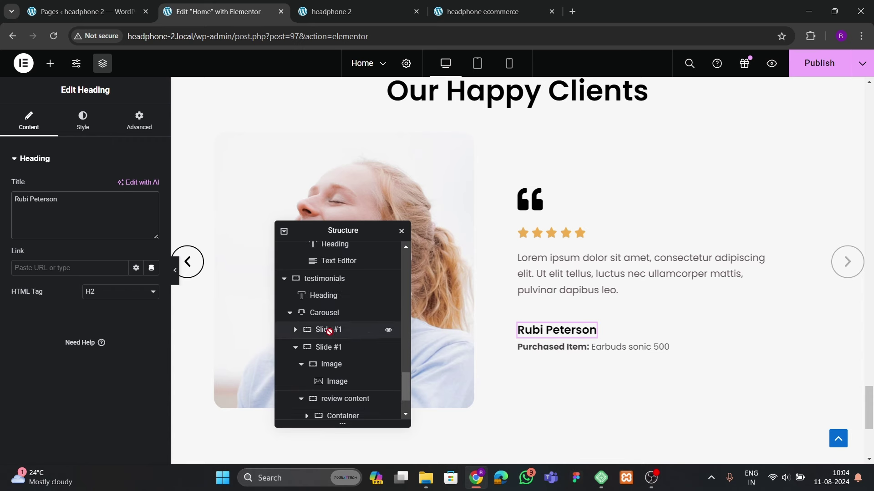
Set the carousel navigation arrows' hover colour to red #FF0000
left_click(328, 314)
scroll(42, 315, "down", 1)
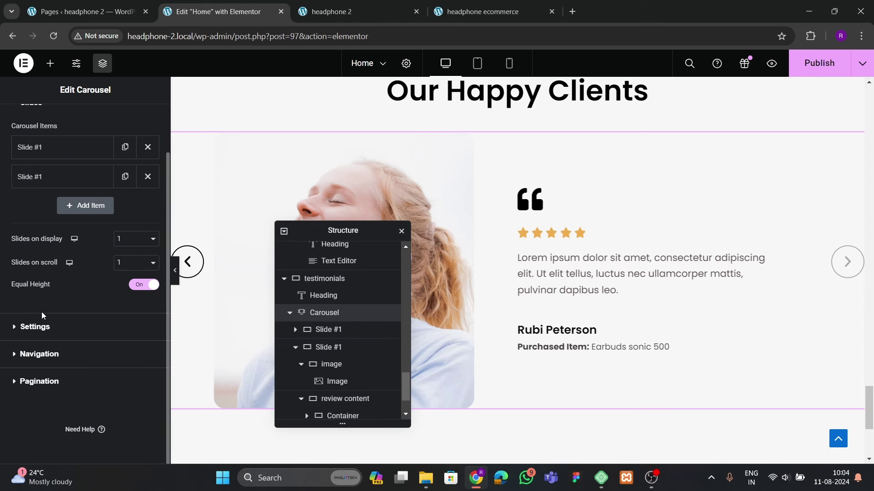
scroll(71, 145, "up", 2)
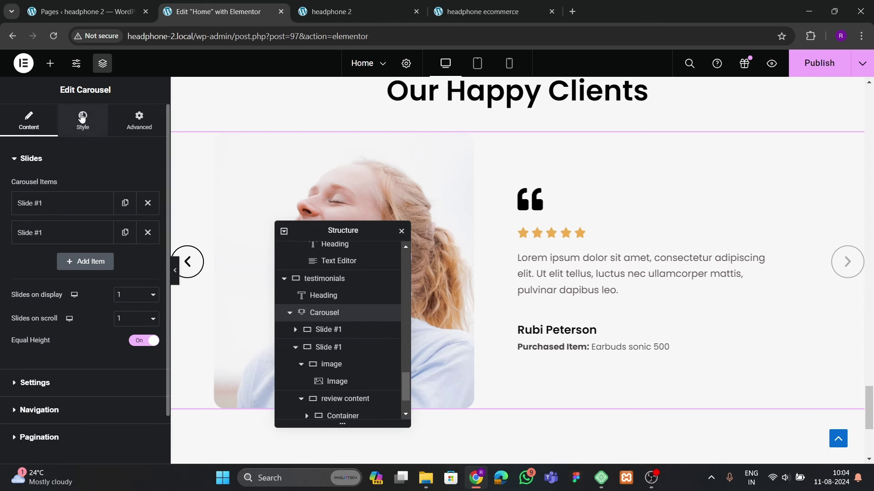
left_click(82, 116)
left_click(39, 381)
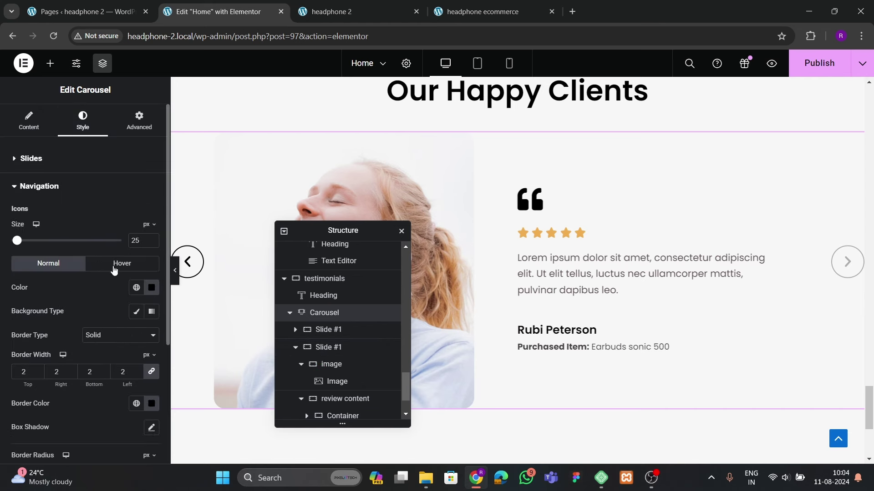
left_click(122, 263)
left_click(151, 288)
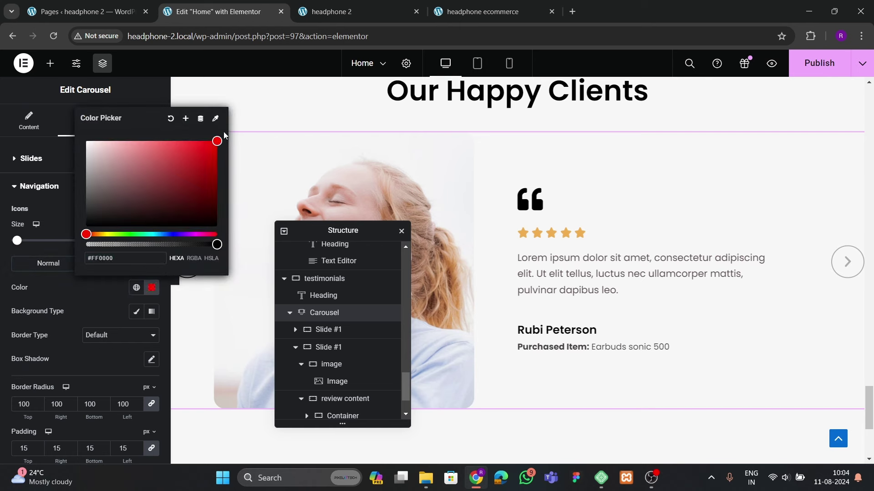
left_click(74, 199)
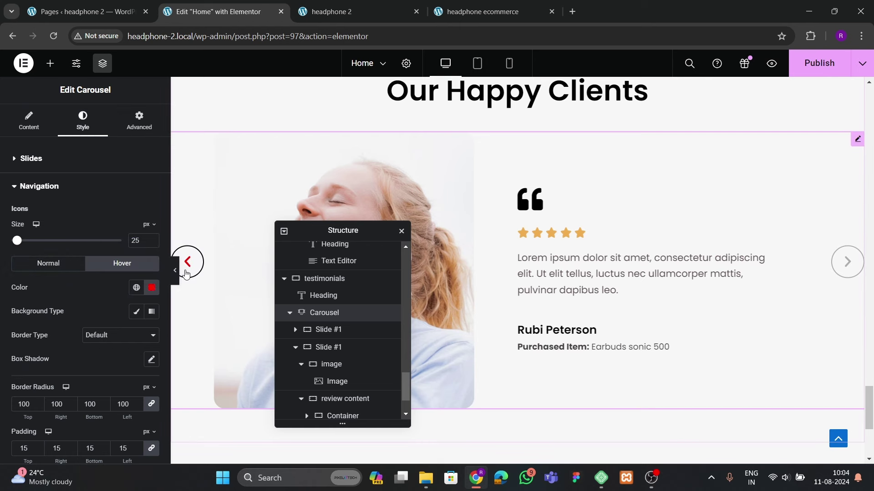
Give the hover arrows a 3 px solid red #FF0000 border and publish the page
scroll(141, 346, "down", 2)
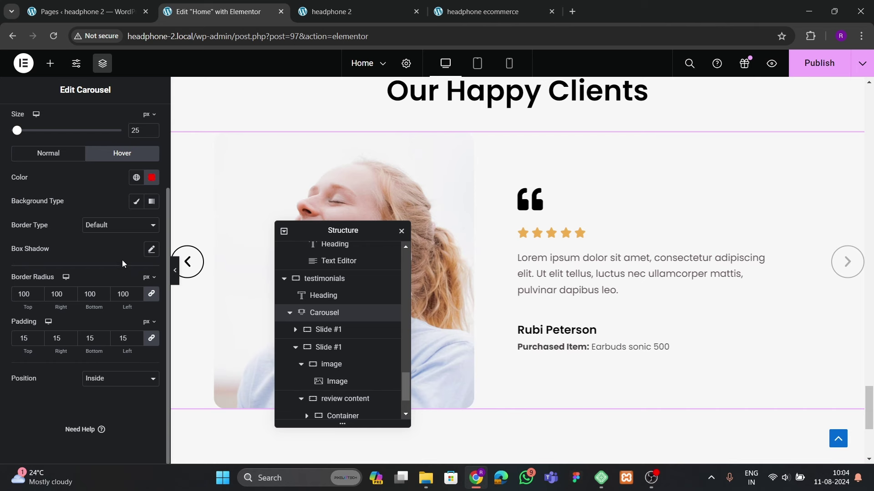
left_click(119, 225)
left_click(101, 255)
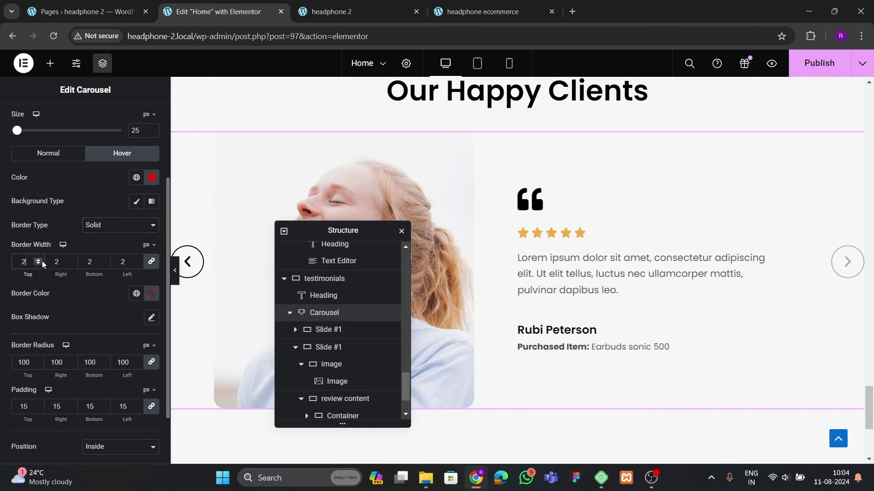
left_click(152, 296)
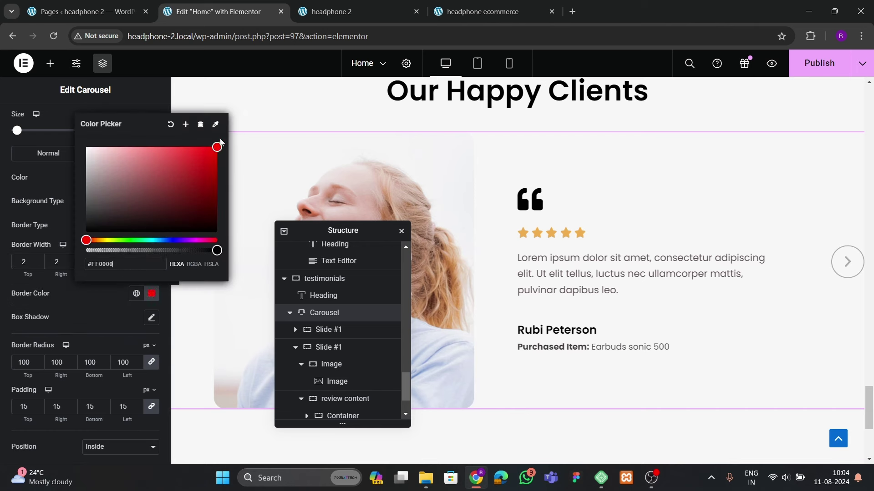
left_click(200, 273)
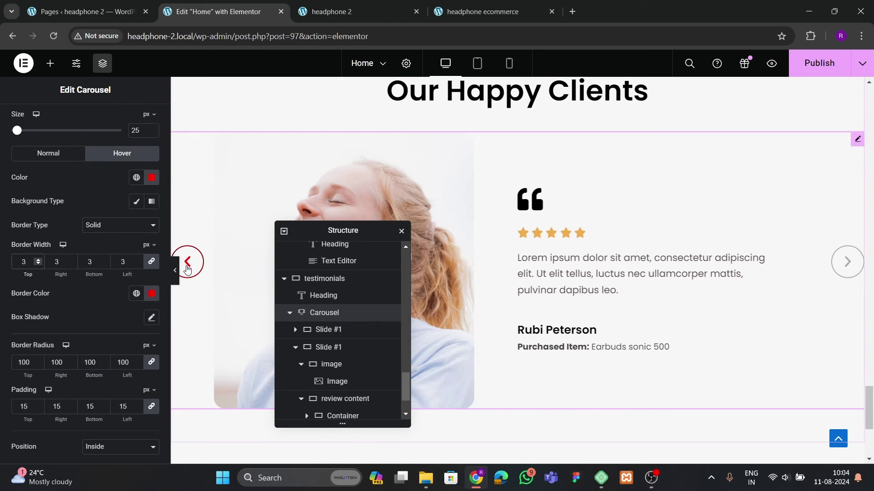
left_click(45, 158)
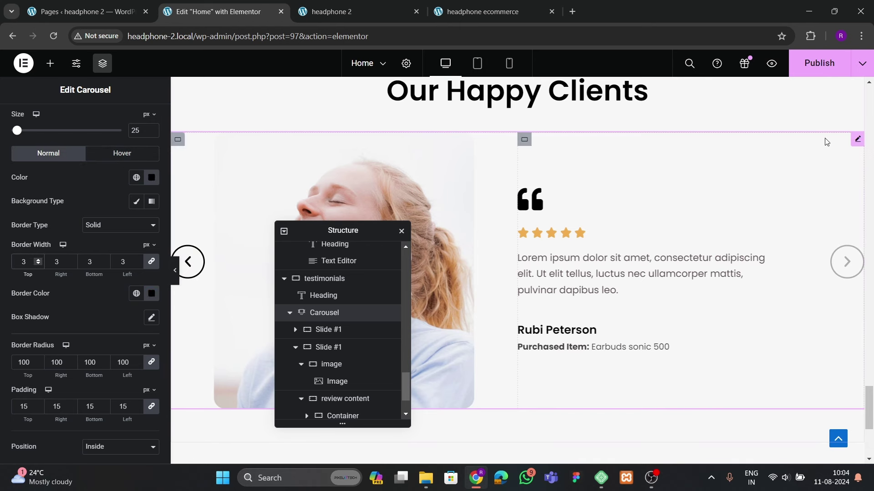
left_click(819, 63)
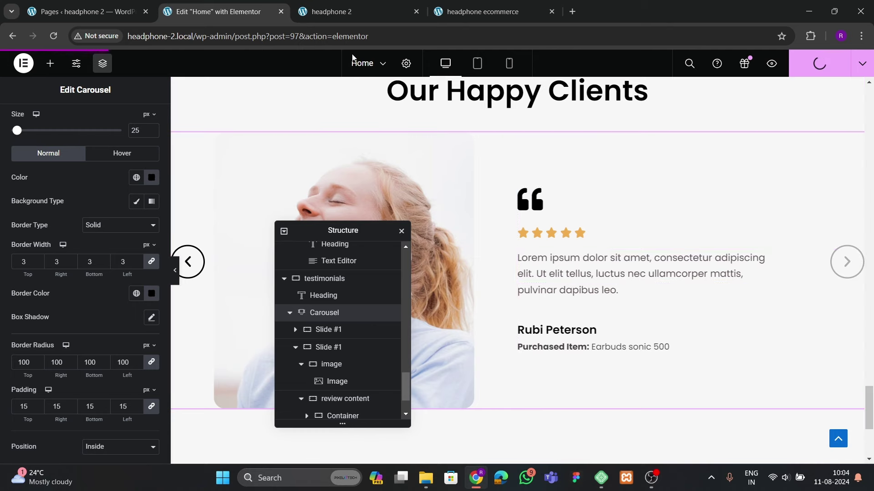
On the live site, cycle the testimonial carousel to check both slides and red hover arrows
left_click(336, 11)
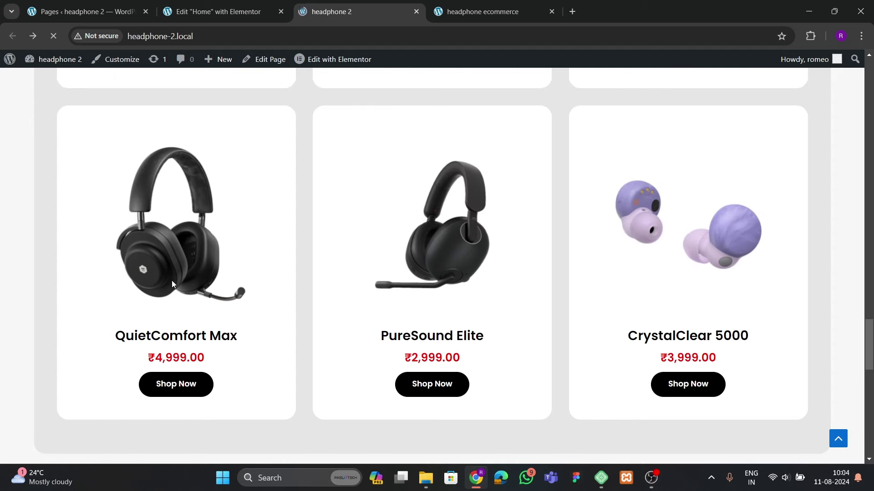
scroll(171, 281, "down", 6)
scroll(171, 282, "down", 3)
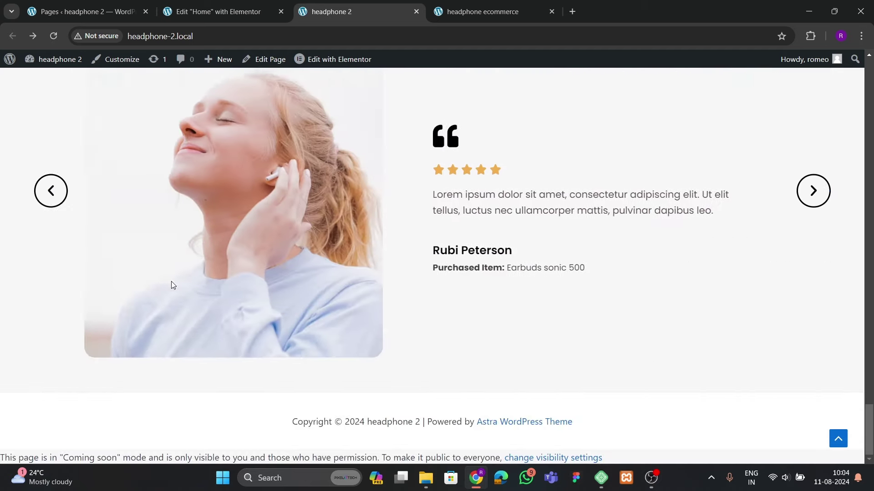
scroll(245, 385, "up", 2)
left_click(810, 304)
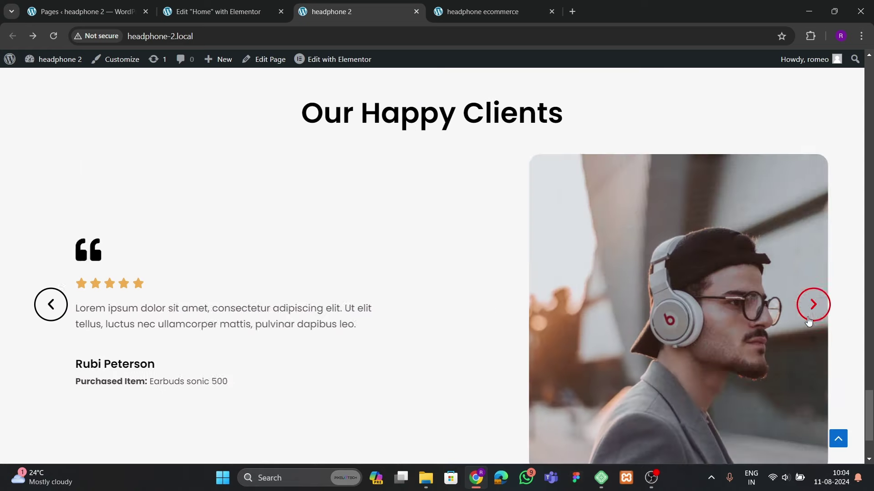
left_click(810, 304)
left_click(809, 304)
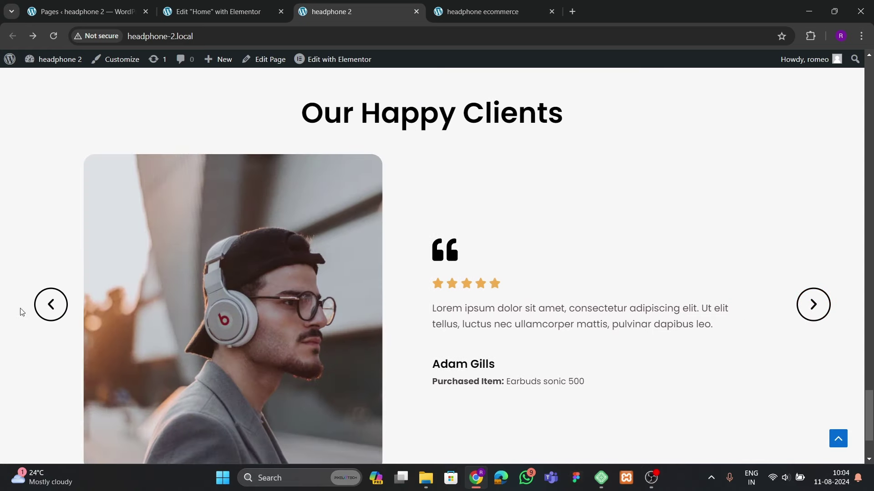
left_click(51, 304)
scroll(482, 317, "down", 3)
scroll(479, 326, "up", 5)
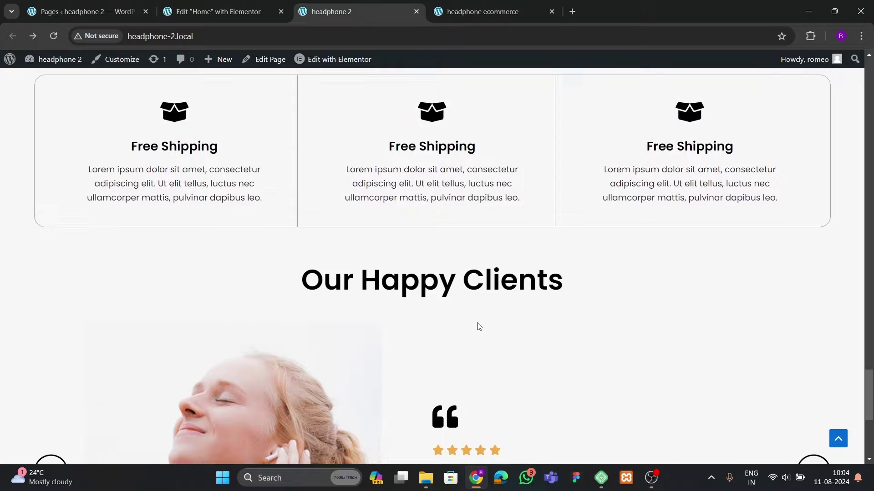
scroll(477, 326, "down", 2)
scroll(478, 326, "down", 3)
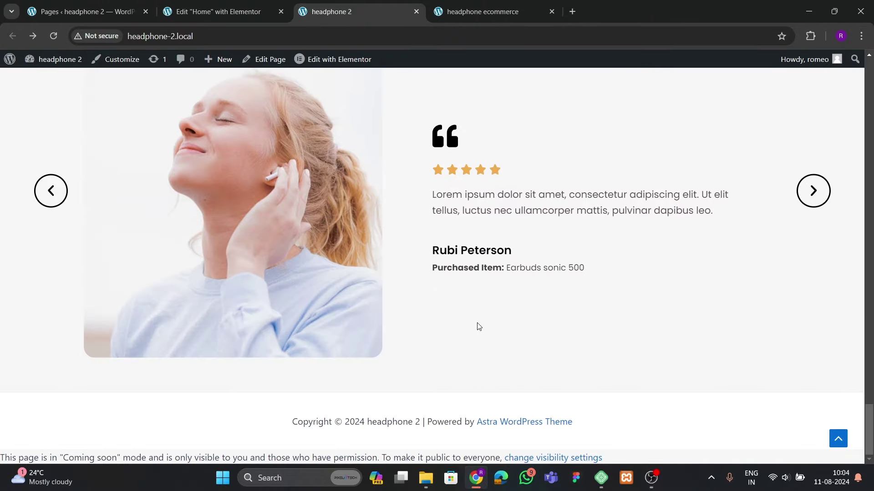
View the reference site's brand-logo strip, then add a new section below the testimonials
key("ctrl+Tab")
scroll(360, 247, "down", 3)
scroll(331, 230, "up", 1)
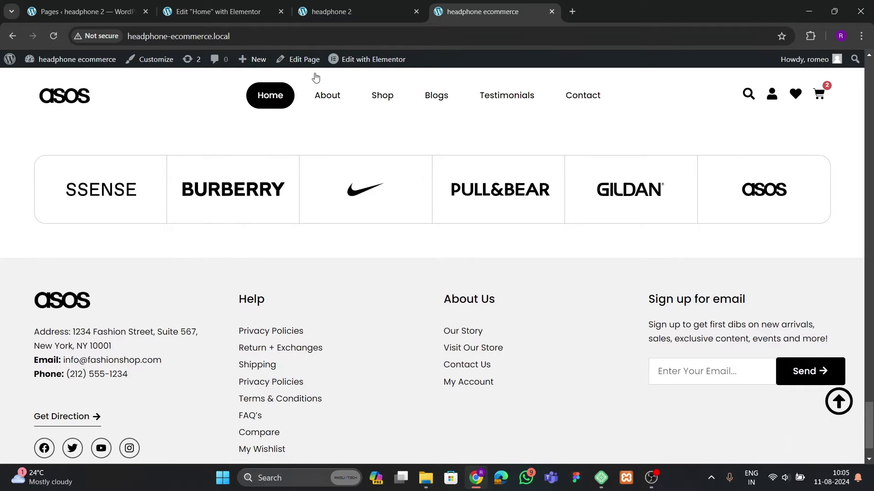
left_click(188, 16)
scroll(423, 305, "down", 2)
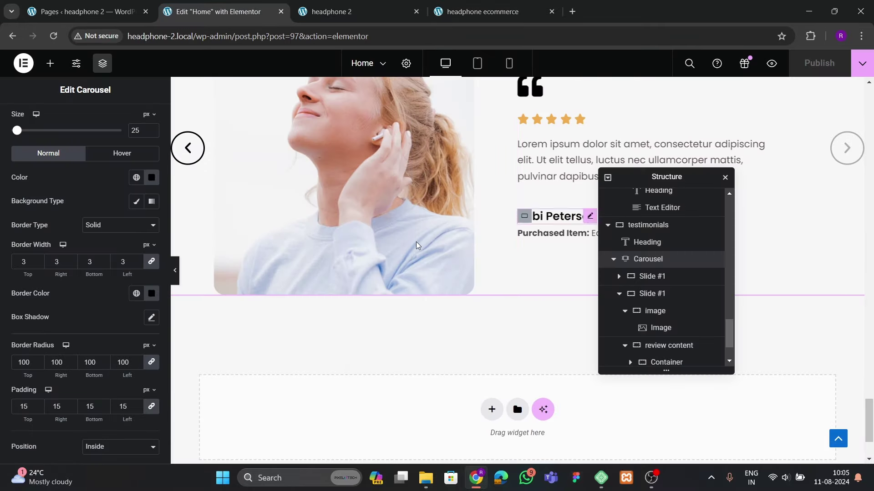
scroll(455, 287, "down", 2)
left_click(501, 303)
Create a single-column Flexbox container below the testimonials
left_click(478, 331)
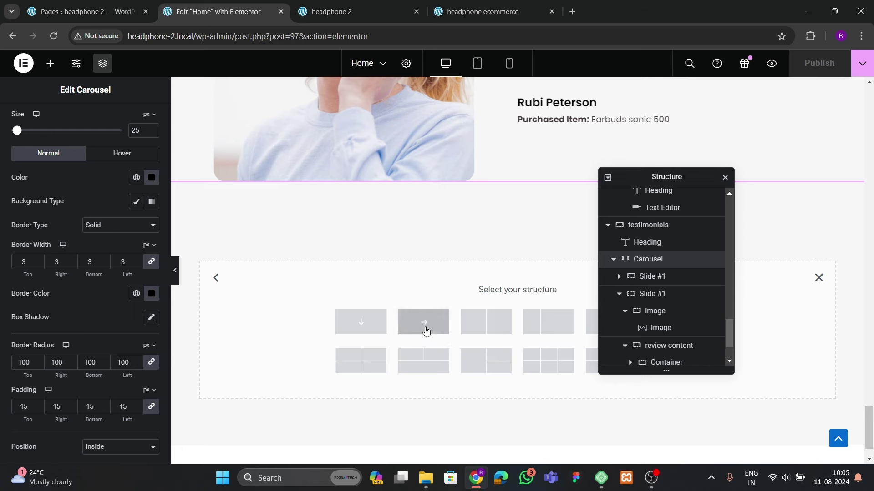
left_click(371, 326)
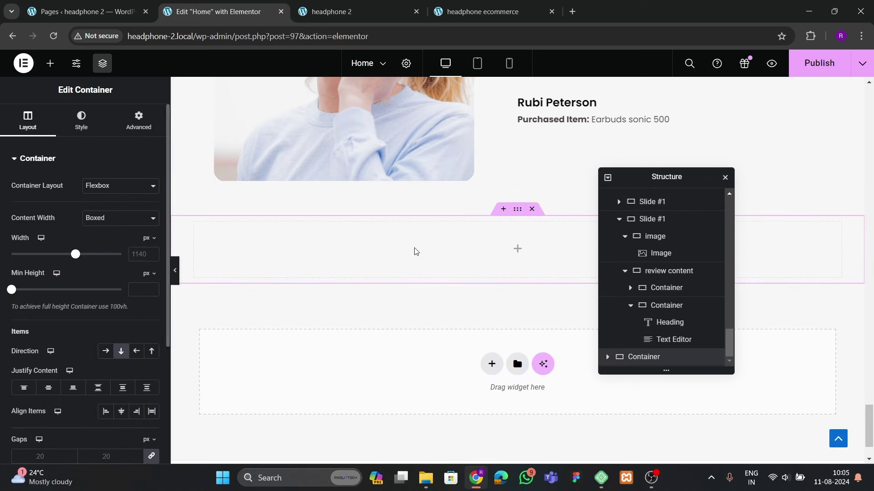
scroll(415, 252, "up", 6)
Recheck the reference site's layout, then delete the empty new container
left_click(473, 14)
scroll(336, 305, "up", 3)
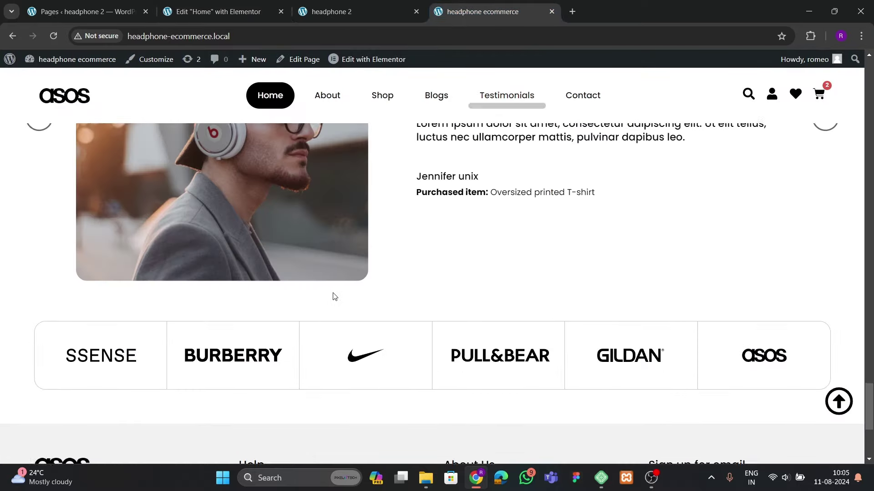
scroll(497, 359, "up", 10)
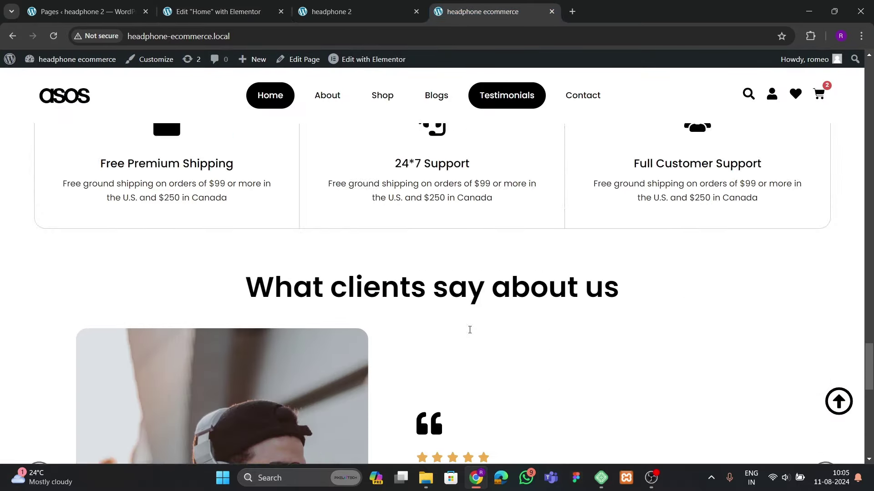
scroll(528, 358, "down", 2)
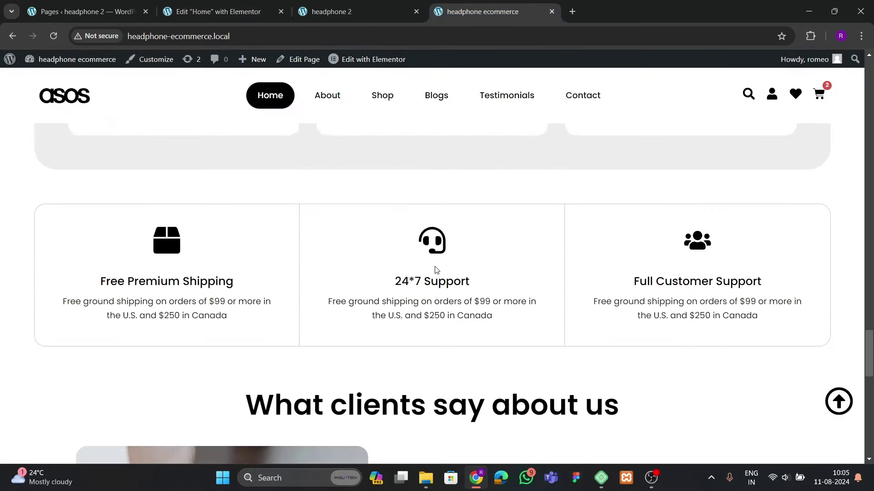
scroll(436, 271, "up", 1)
left_click(254, 13)
scroll(505, 328, "down", 5)
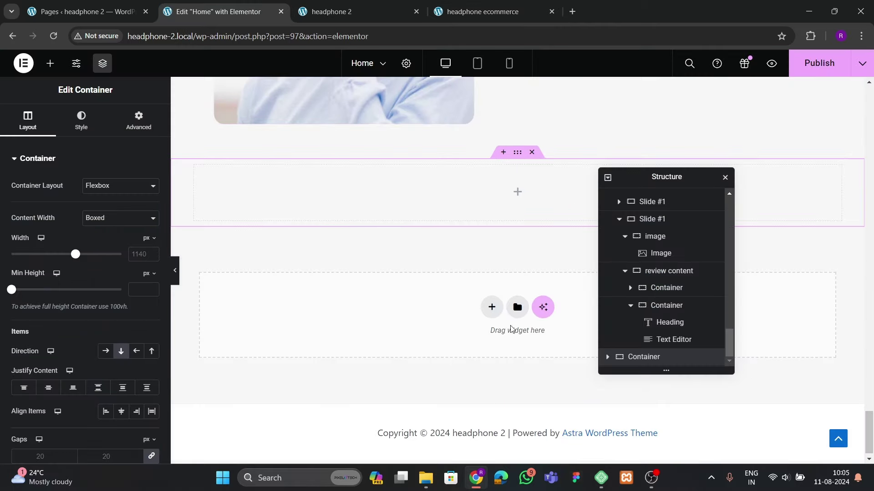
left_click(530, 153)
scroll(474, 299, "up", 10)
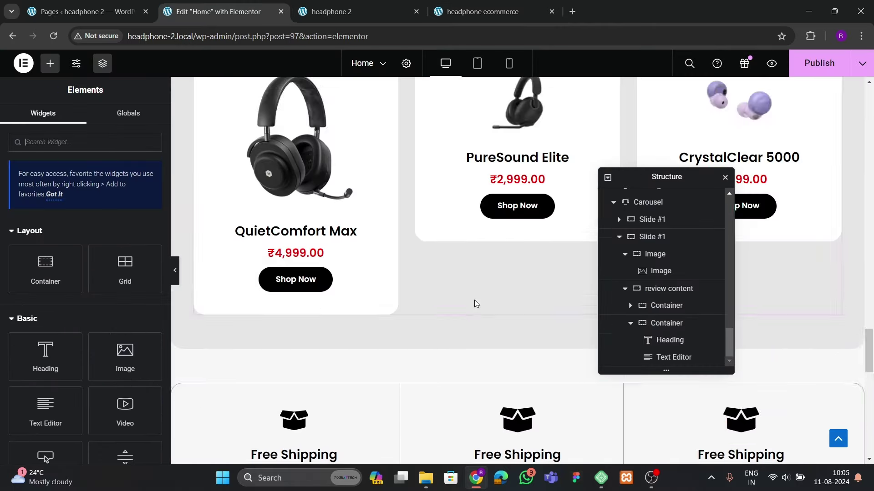
Copy the three-column Free Shipping row and paste it below the testimonials
right_click(517, 207)
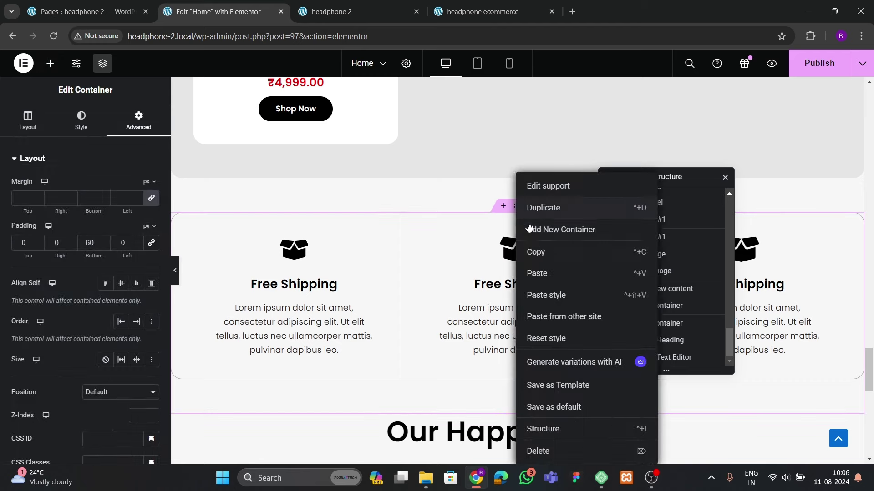
left_click(532, 250)
scroll(438, 282, "down", 5)
right_click(353, 270)
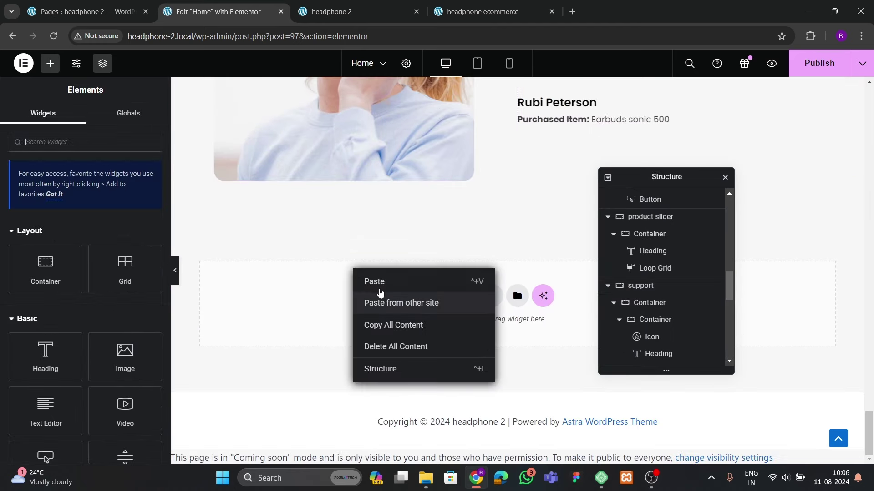
key("ctrl+v")
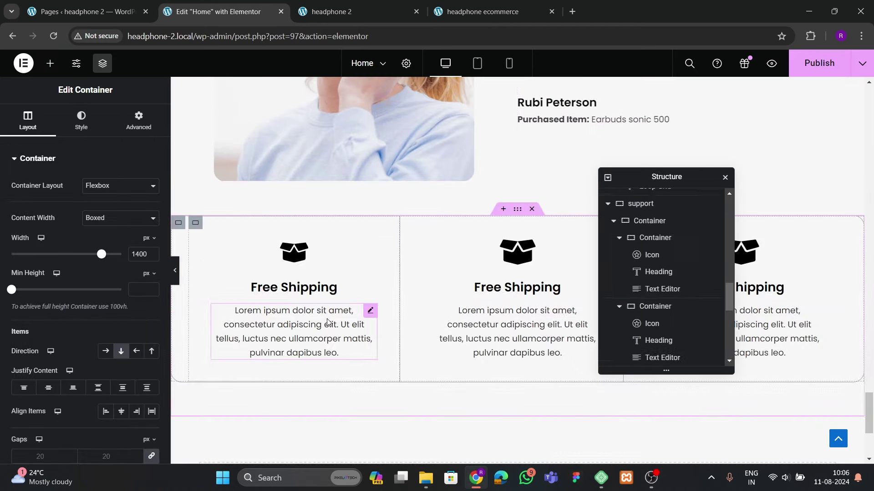
Delete the headings and description texts from the first two columns
right_click(314, 288)
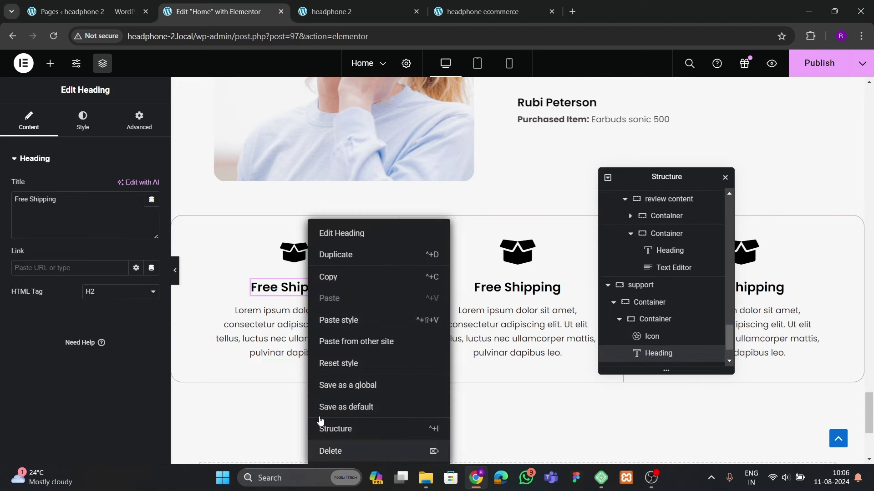
left_click(329, 450)
right_click(300, 314)
left_click(328, 451)
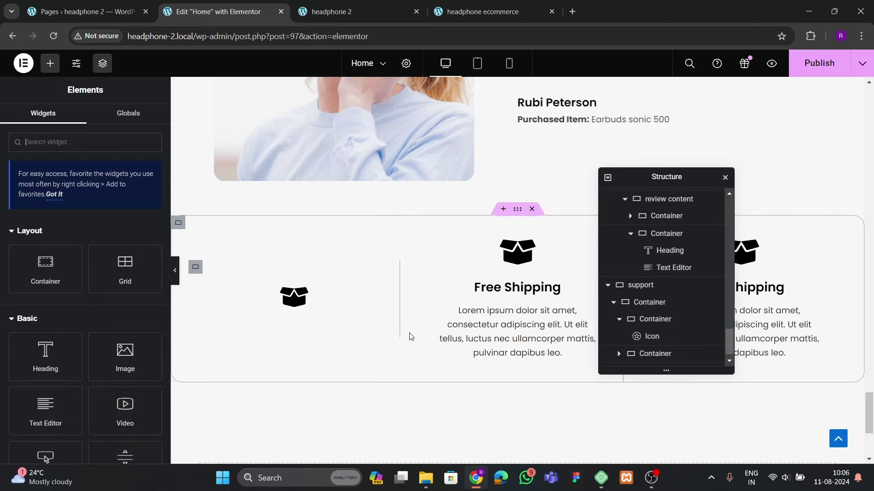
right_click(505, 288)
left_click(541, 451)
right_click(540, 341)
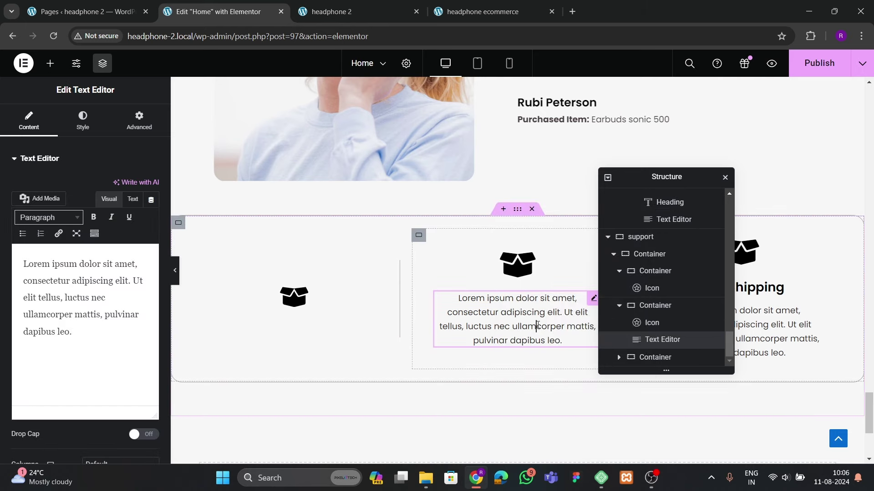
left_click(542, 451)
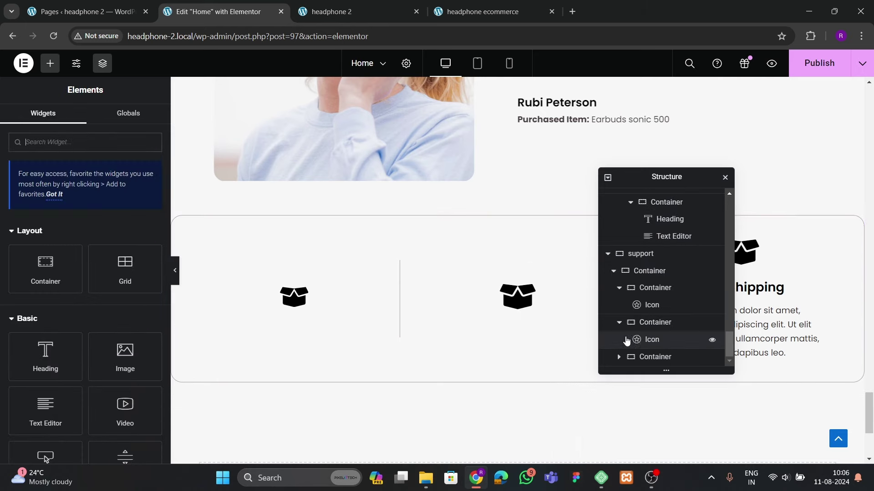
Delete the third column's description and heading, leaving only its box icon
left_click_drag(655, 179, 400, 221)
right_click(746, 337)
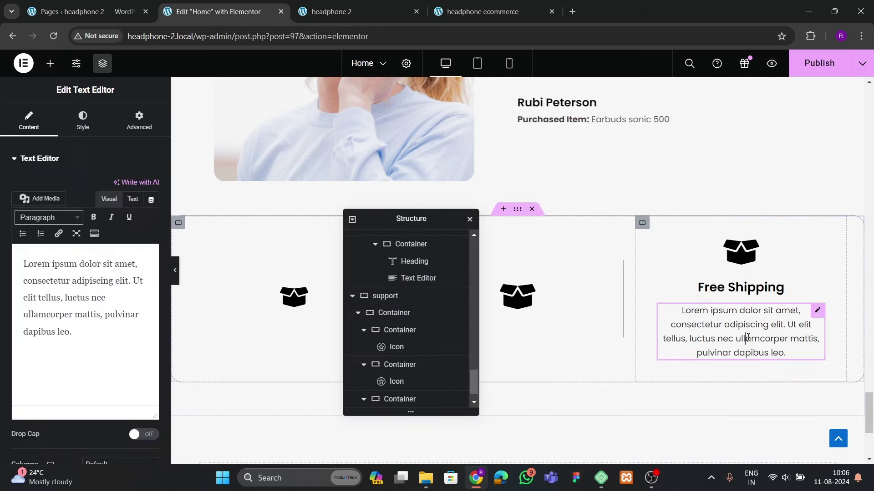
left_click(751, 450)
left_click(730, 286)
right_click(730, 286)
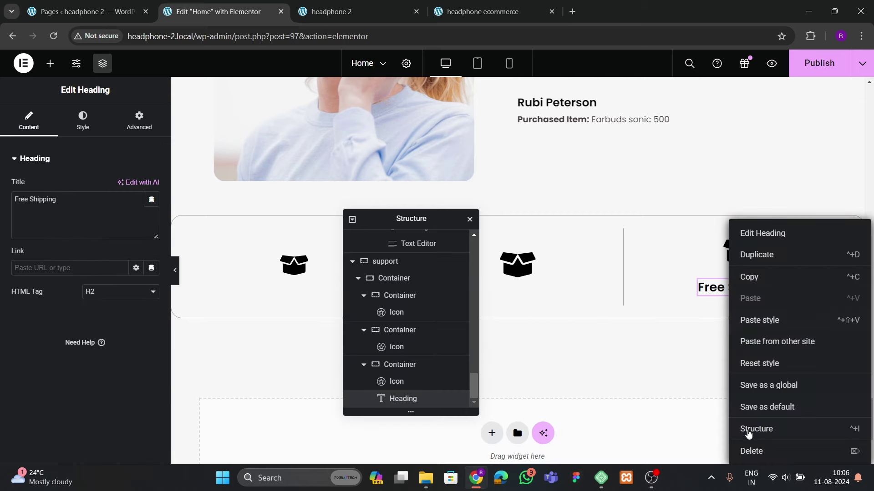
left_click(751, 450)
left_click_drag(382, 214, 522, 219)
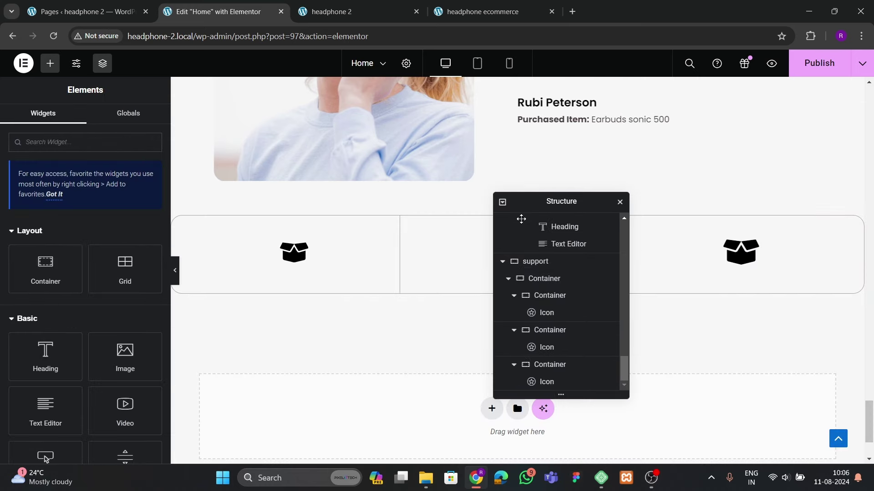
Delete the box icon from the new row's first column
left_click(514, 296)
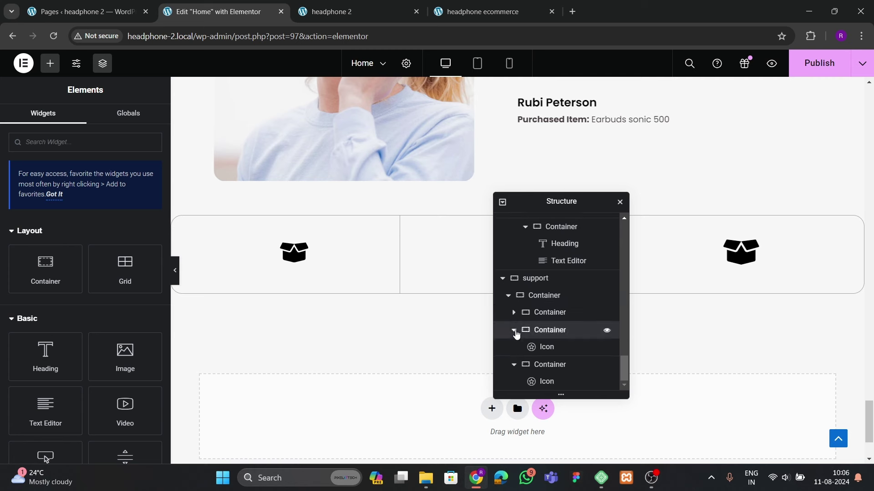
left_click(514, 330)
left_click(514, 364)
left_click(514, 346)
left_click(556, 348)
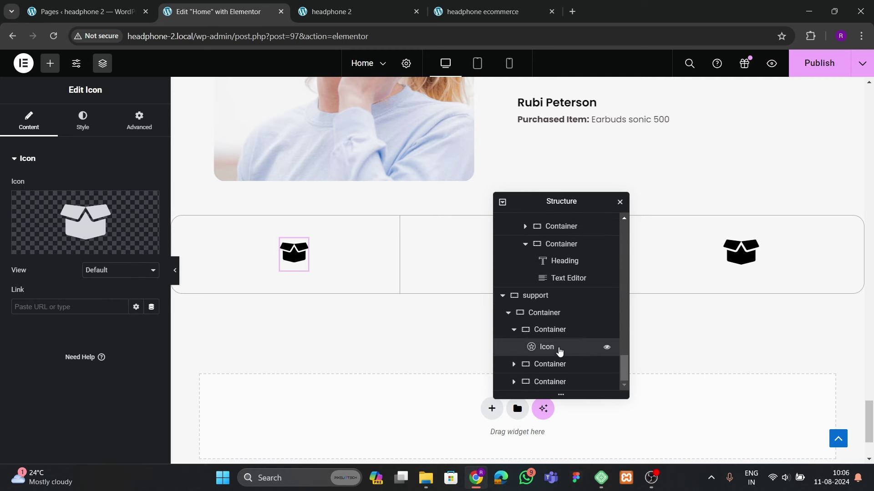
right_click(285, 254)
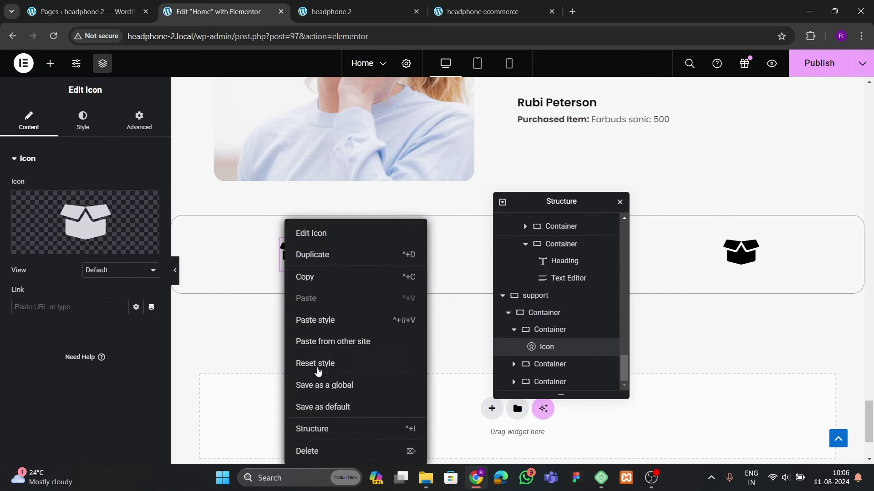
left_click(307, 451)
Add an Image widget to the first column showing the SSENSE logo
left_click_drag(119, 381, 319, 261)
left_click(236, 288)
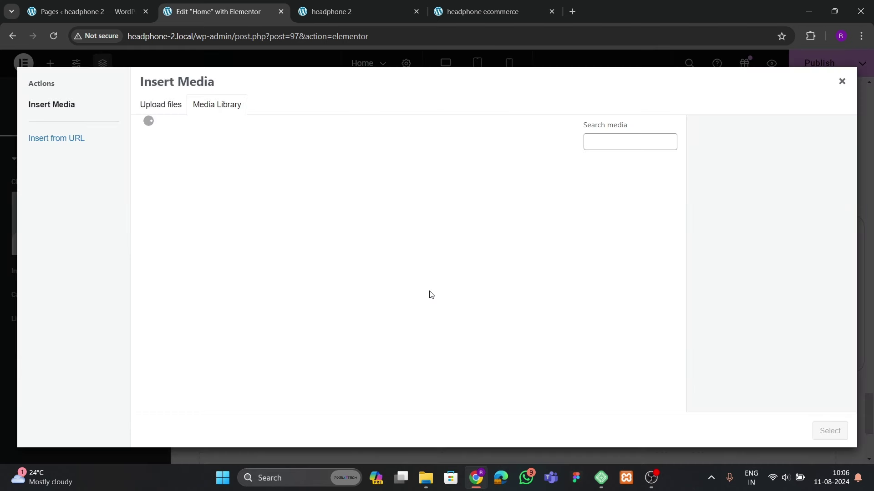
scroll(433, 300, "down", 1)
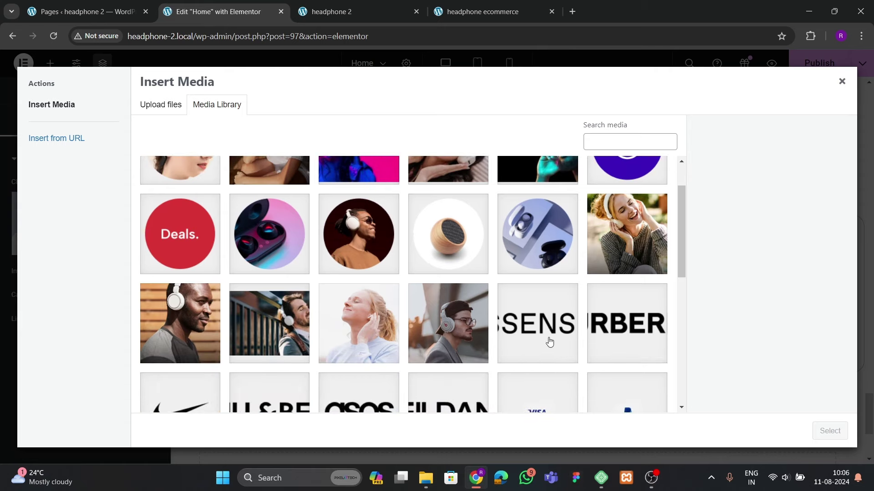
left_click(548, 341)
left_click(824, 431)
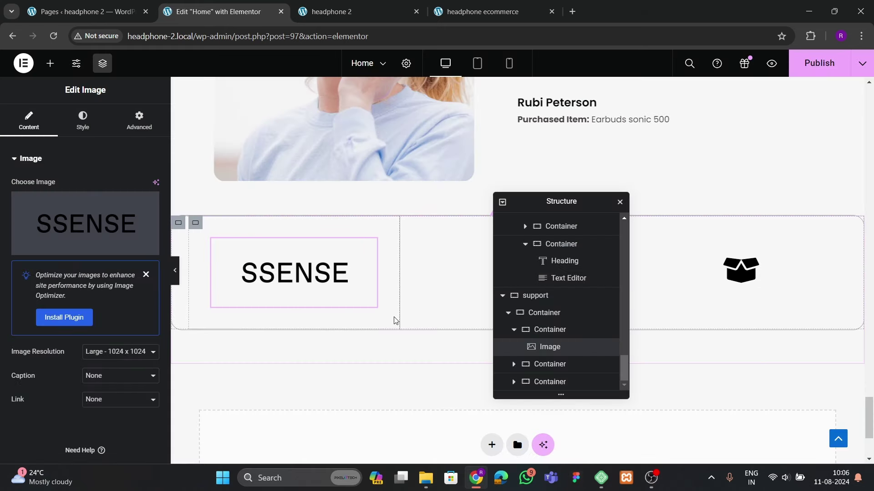
left_click(513, 331)
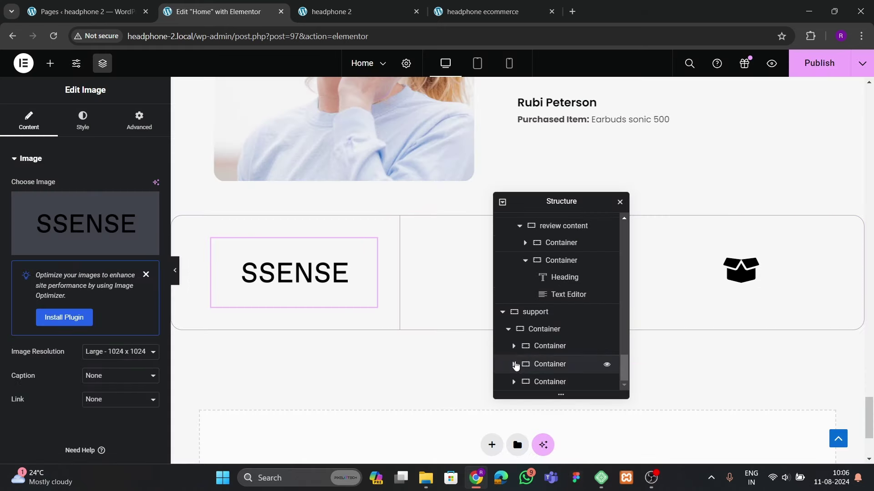
left_click(543, 364)
Delete the second column and the unwanted container, then check the SSENSE image's style settings
right_click(544, 364)
left_click(576, 448)
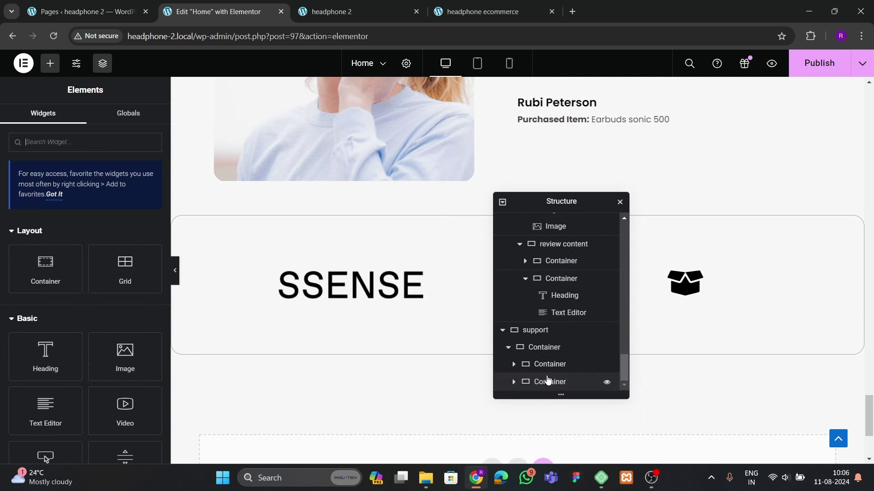
right_click(551, 383)
left_click(581, 450)
left_click(485, 301)
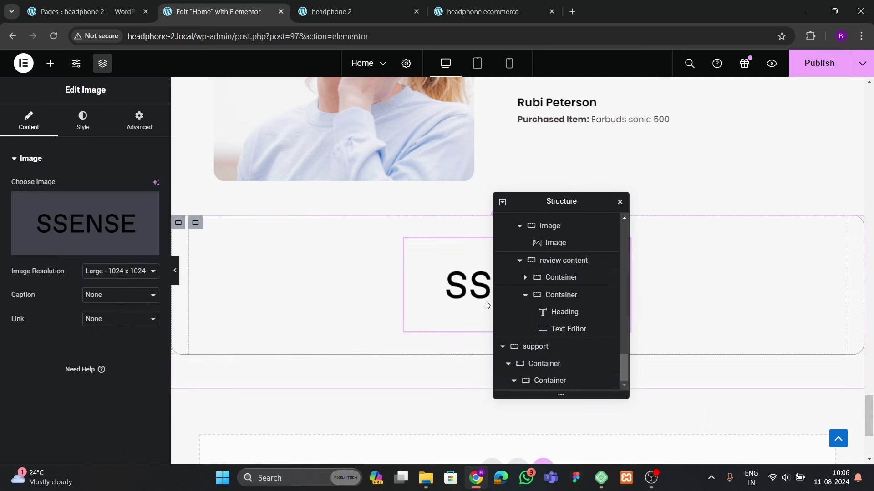
left_click(88, 130)
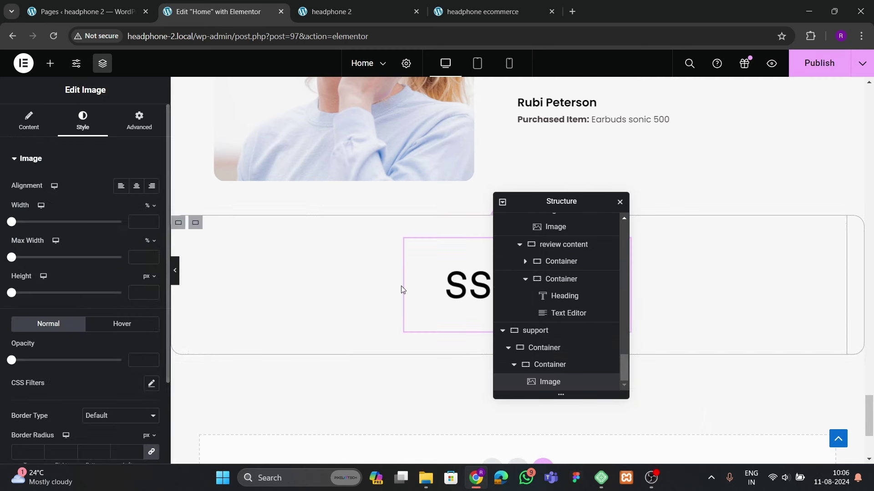
Paste the logo into the container and duplicate it into another column
left_click(548, 365)
right_click(547, 365)
left_click(586, 274)
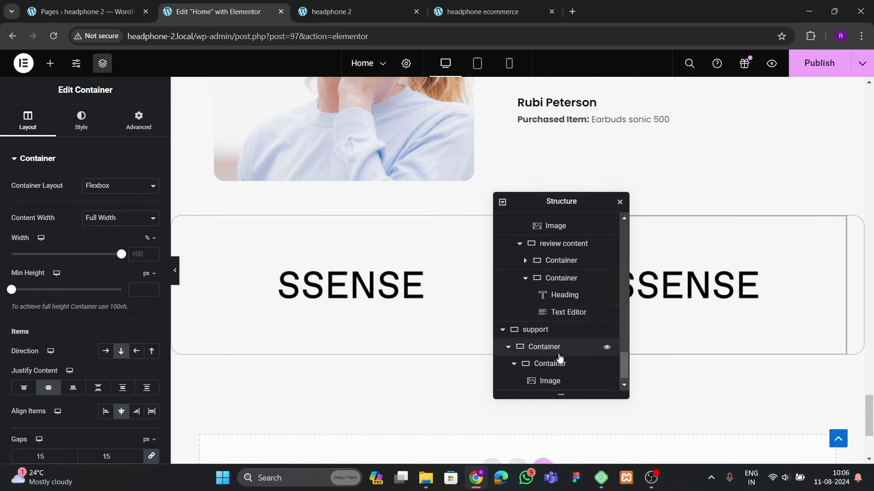
scroll(559, 358, "down", 1)
right_click(556, 382)
left_click(580, 208)
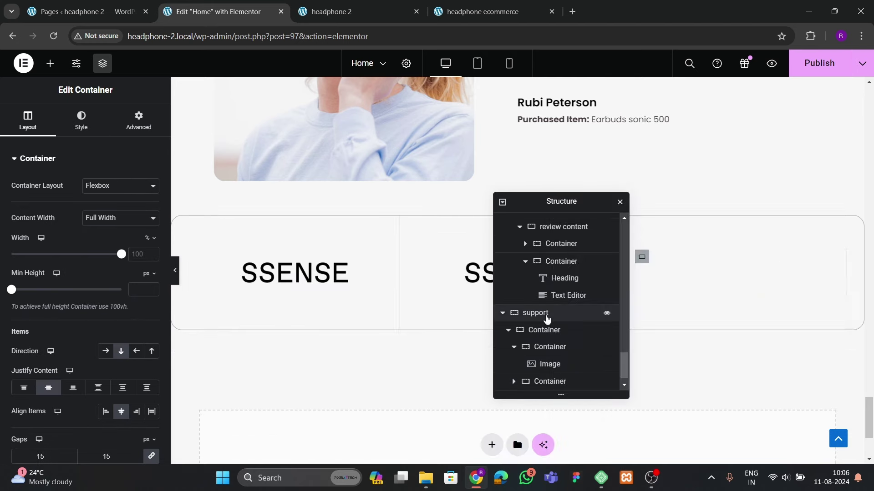
Add an empty container column, then remove it again
scroll(550, 364, "down", 1)
right_click(551, 383)
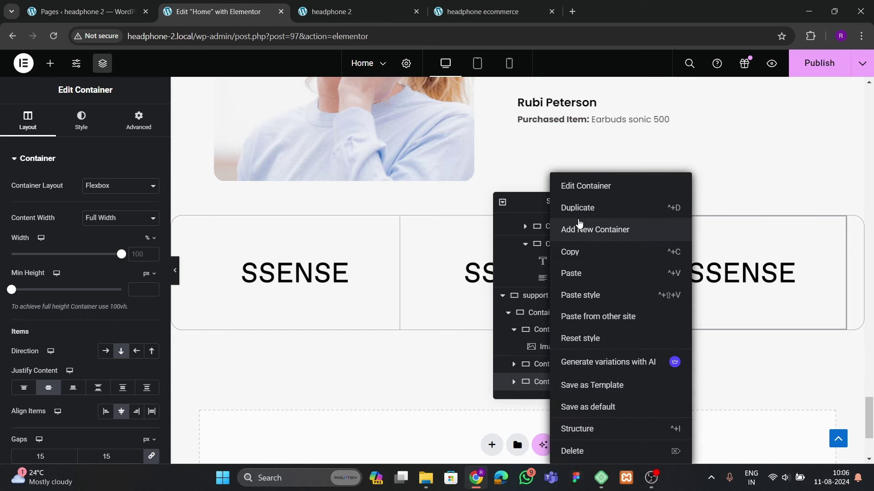
left_click(580, 227)
scroll(574, 291, "down", 1)
right_click(569, 382)
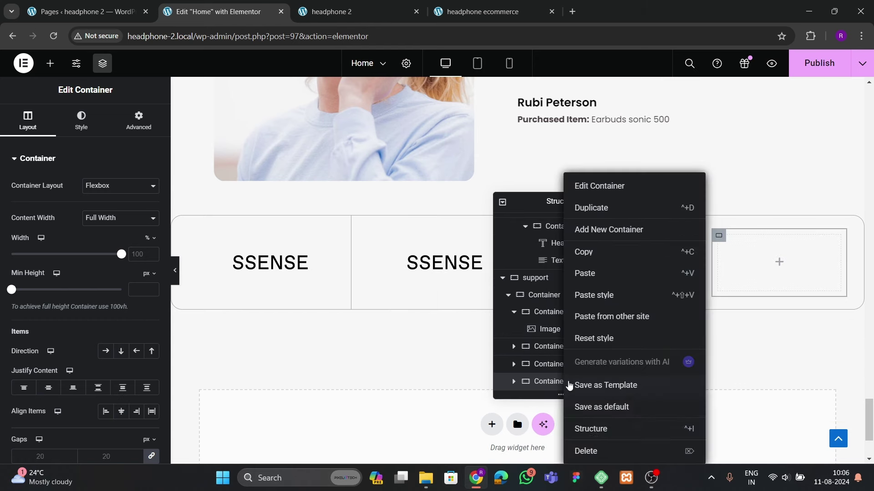
left_click(587, 451)
Copy a logo container and compare with the reference site's brand strip
right_click(550, 380)
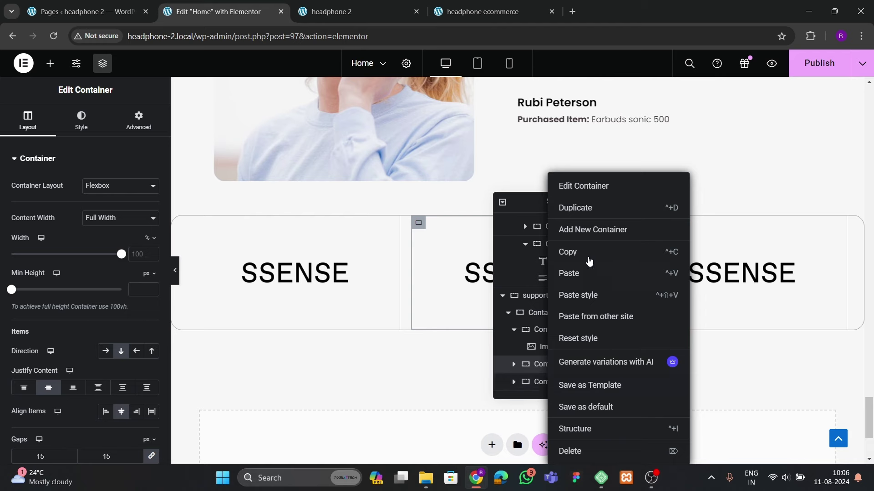
left_click(565, 253)
left_click(483, 12)
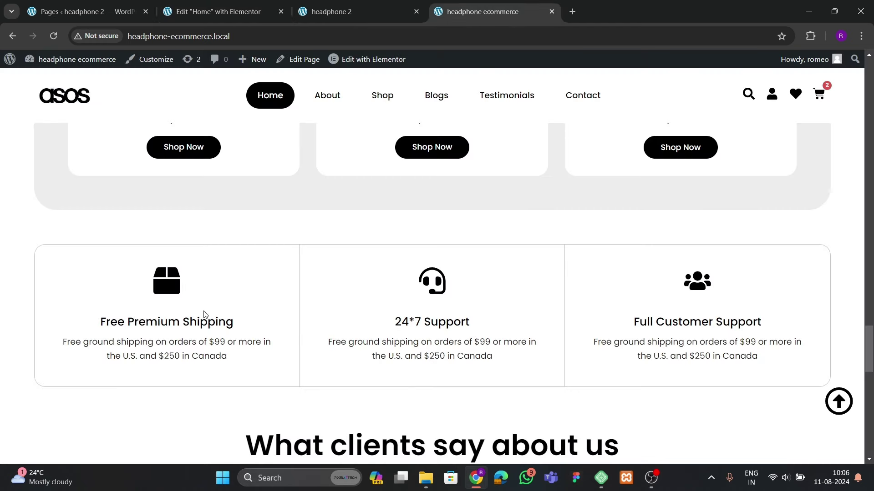
scroll(304, 347, "down", 13)
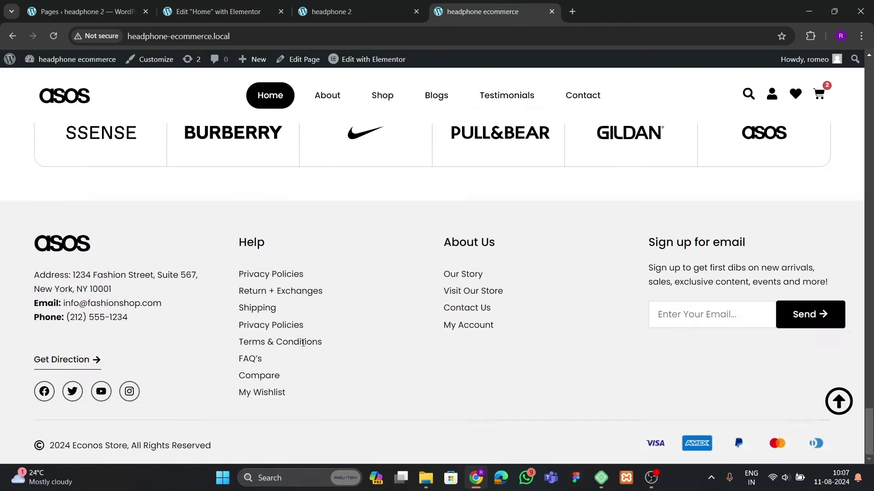
scroll(442, 328, "up", 3)
Duplicate the SSENSE logo container twice so the strip has six columns
left_click(218, 11)
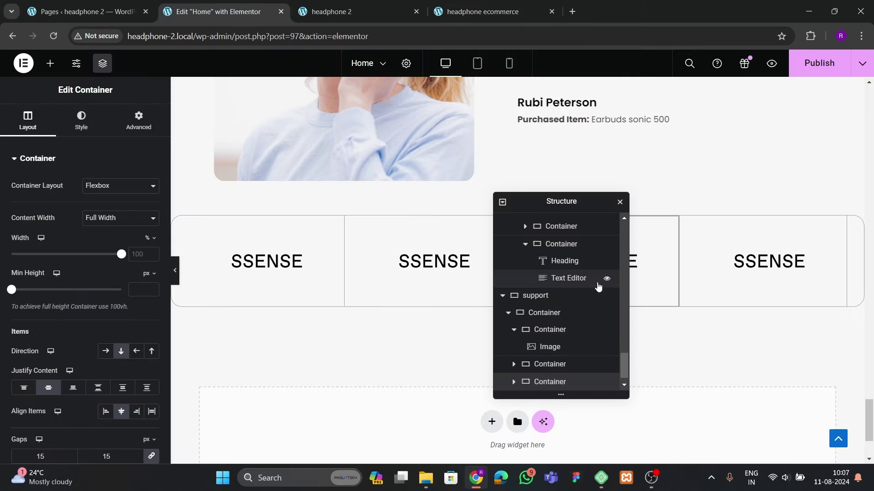
left_click_drag(574, 198, 436, 193)
scroll(424, 374, "down", 1)
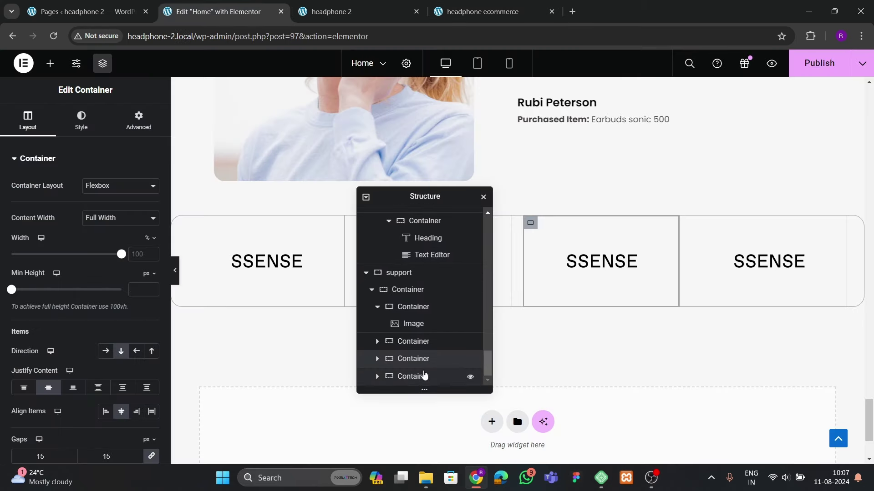
right_click(424, 378)
left_click(457, 208)
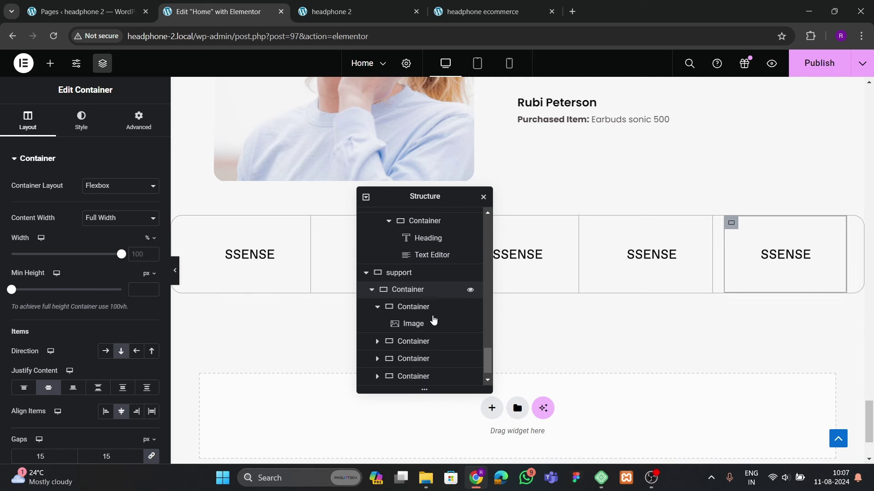
scroll(418, 364, "down", 1)
right_click(413, 384)
left_click(444, 207)
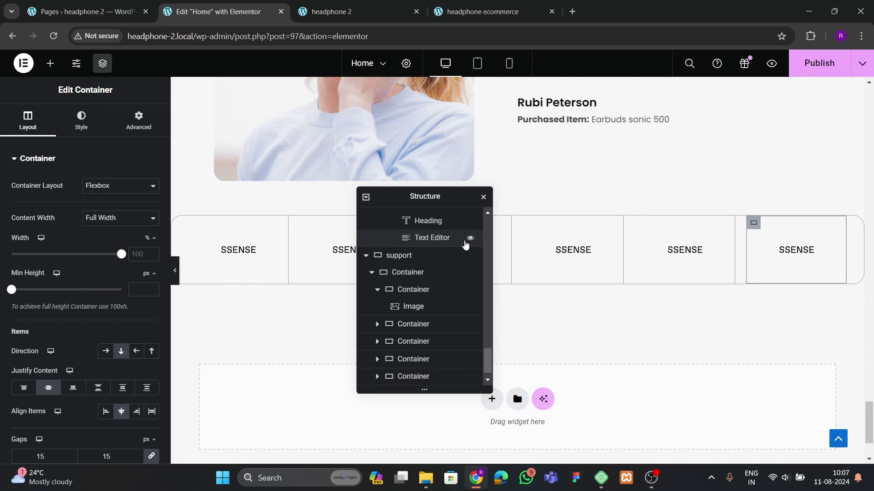
scroll(433, 336, "down", 1)
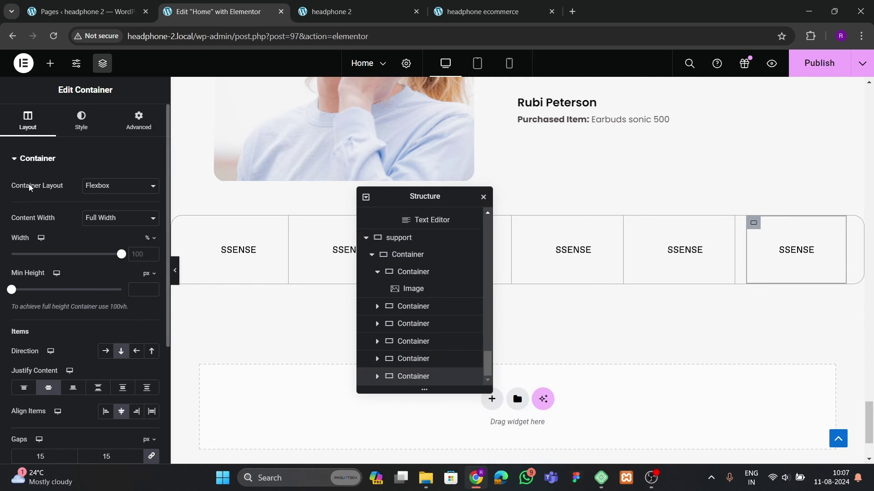
Reset the container's Border Type to Default and preview the logo strip
left_click(54, 288)
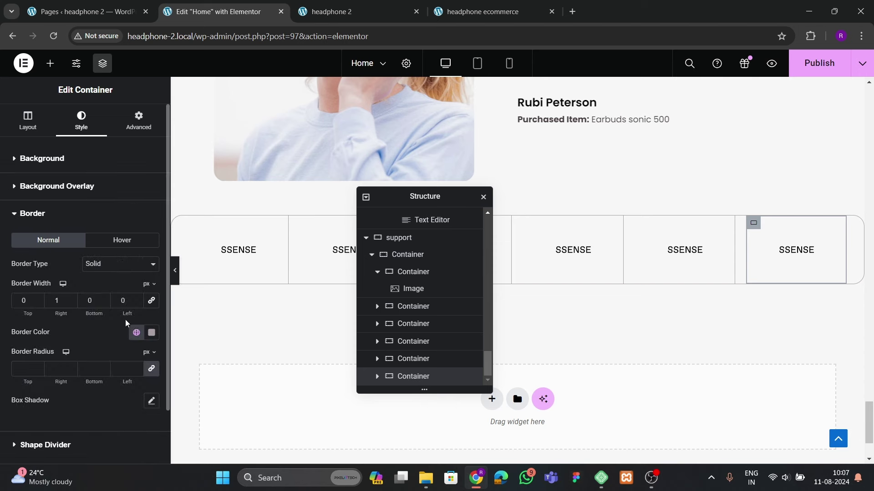
left_click(105, 266)
left_click(104, 284)
left_click(106, 268)
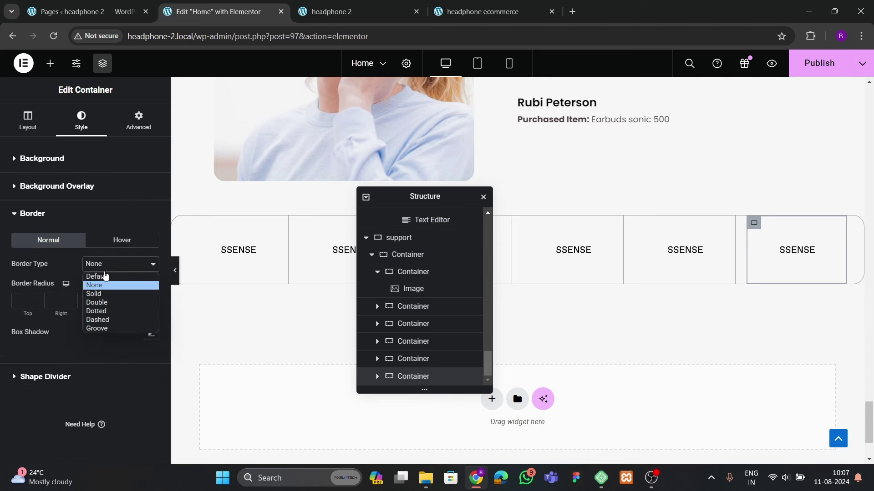
left_click(107, 275)
left_click(174, 270)
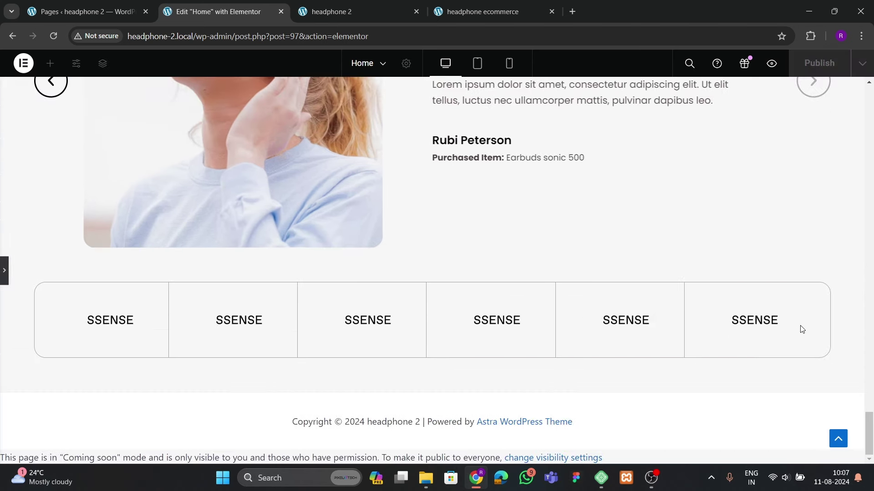
left_click(4, 273)
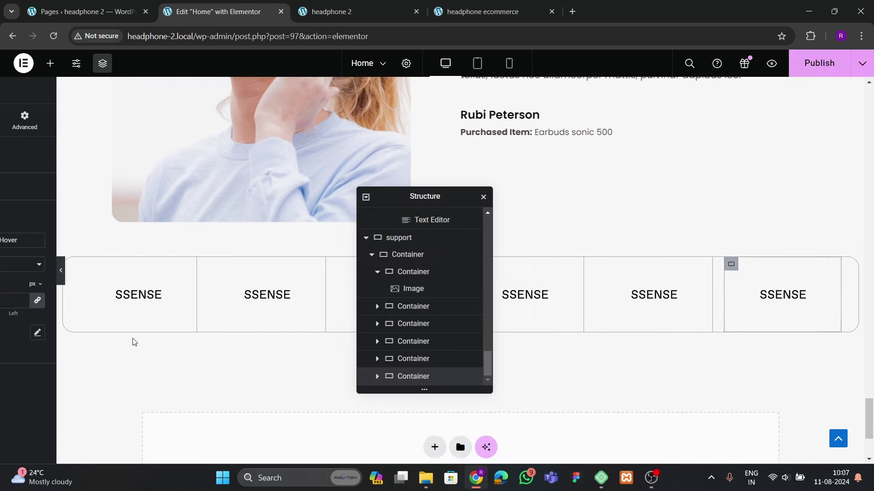
Set the first logo container's Advanced padding to 10 px
left_click(230, 258)
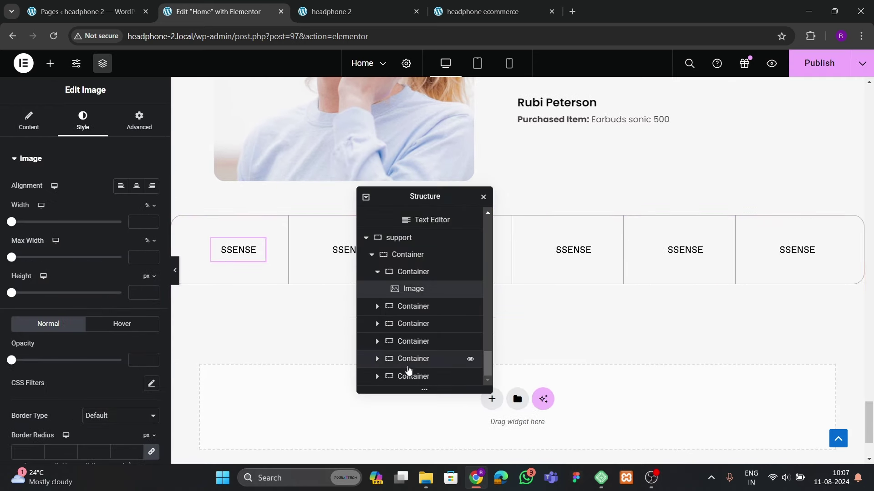
left_click(404, 271)
left_click(138, 120)
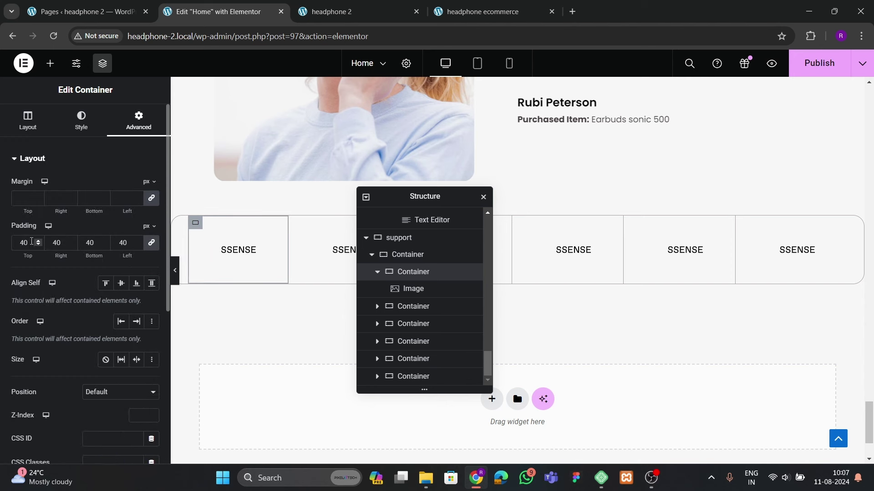
key("BackSpace")
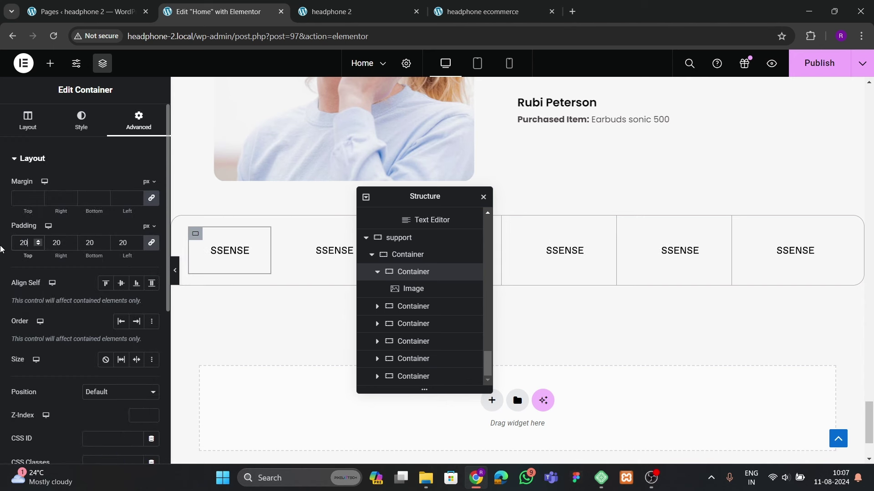
type("0")
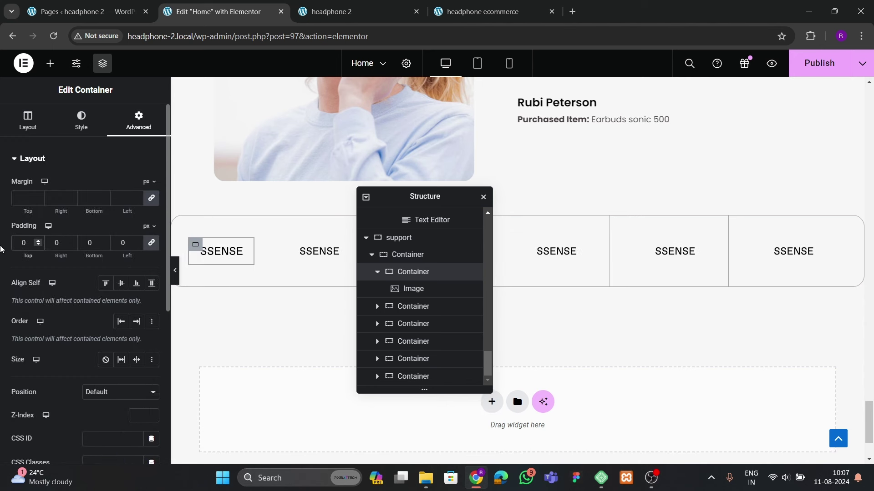
key("BackSpace")
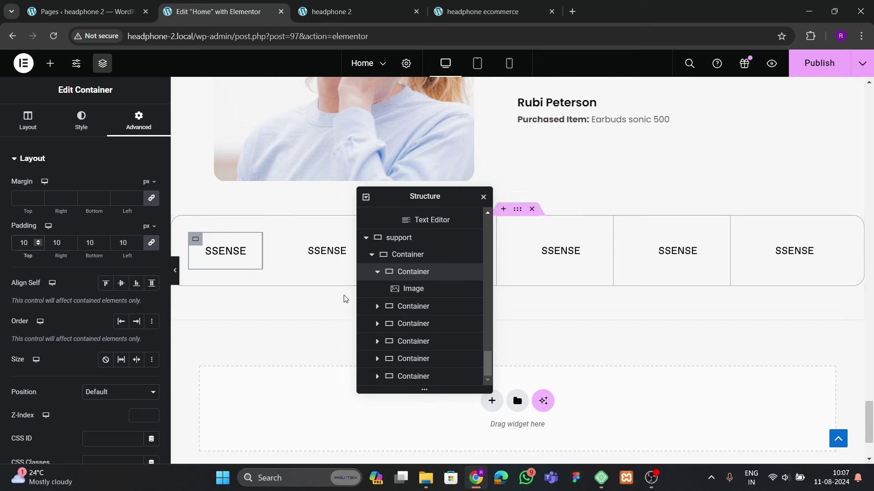
Copy the first container and paste its style onto the other five containers in Navigator
left_click(377, 273)
right_click(430, 306)
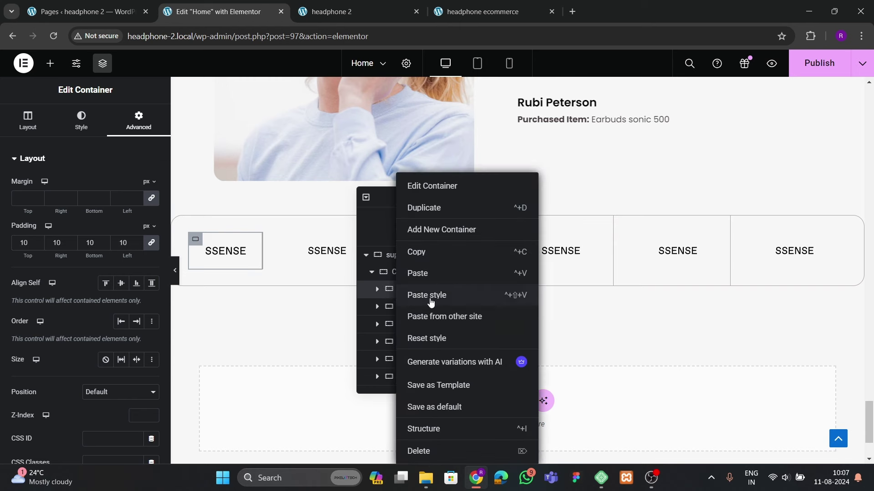
left_click(440, 254)
right_click(422, 306)
left_click(451, 295)
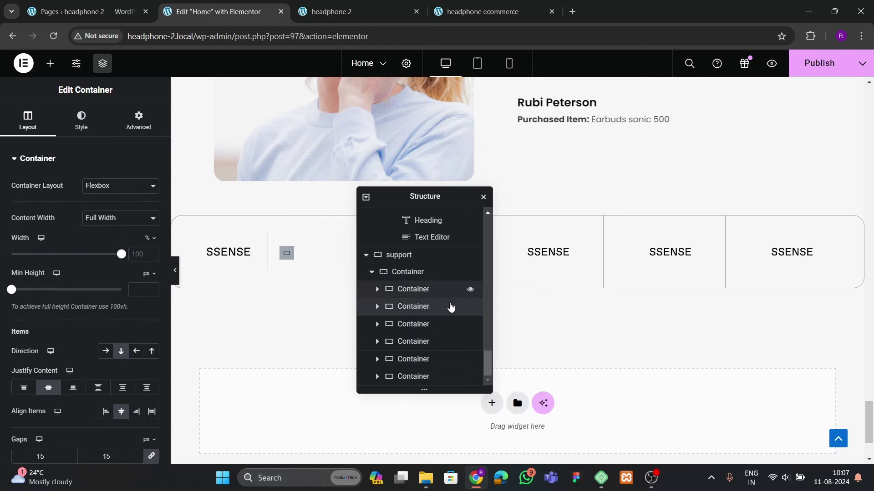
right_click(430, 324)
left_click(468, 295)
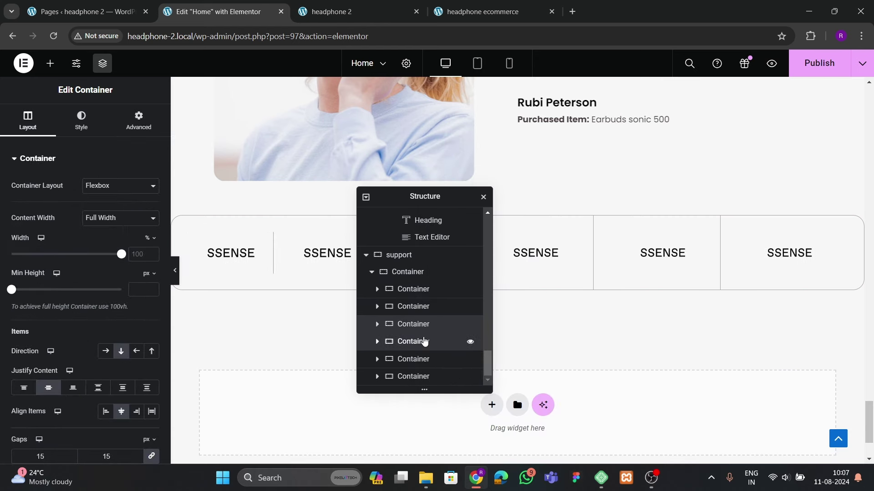
right_click(424, 341)
left_click(466, 296)
right_click(430, 359)
left_click(455, 295)
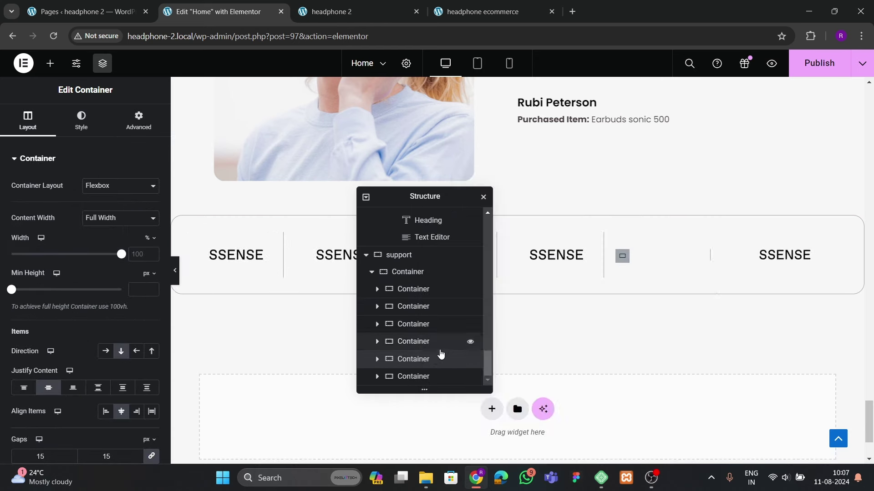
right_click(419, 374)
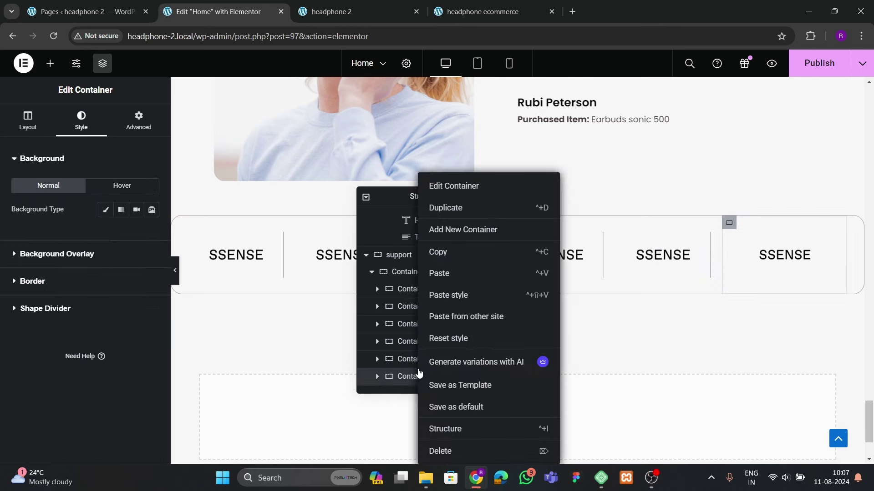
left_click(462, 295)
left_click(241, 255)
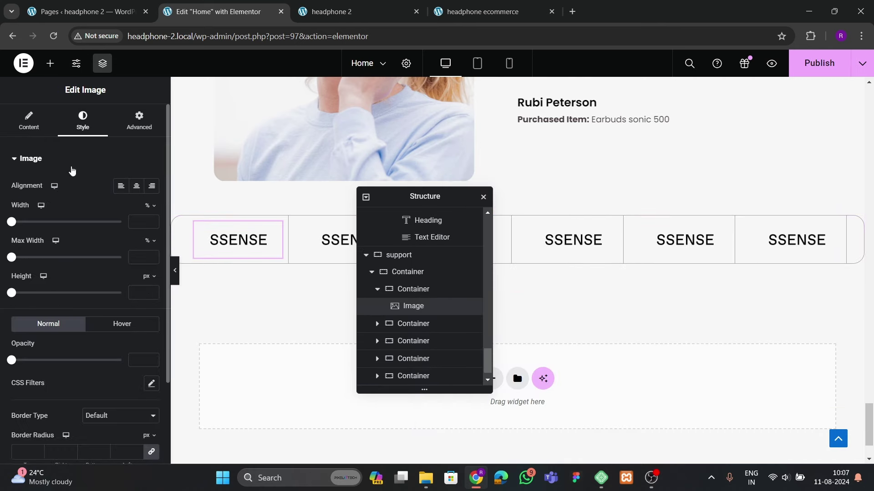
left_click(28, 121)
Replace the first logo with BURBERRY and the third with PULL&BEAR
left_click(88, 236)
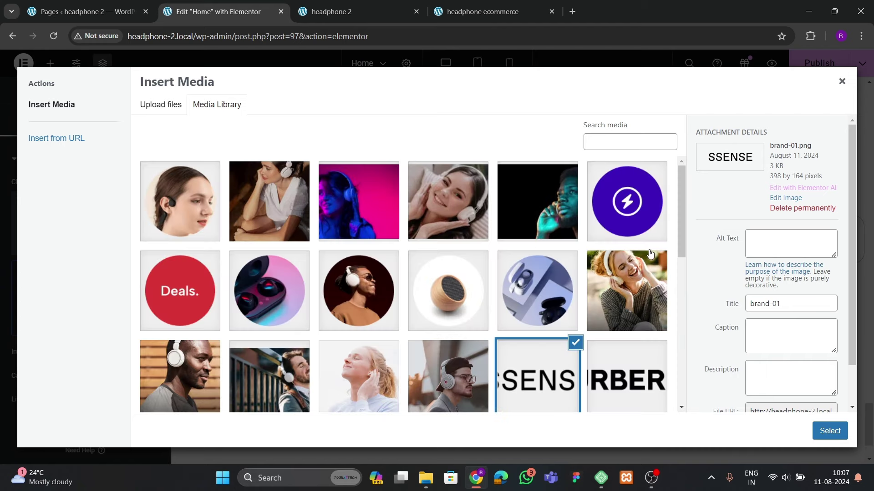
left_click(653, 389)
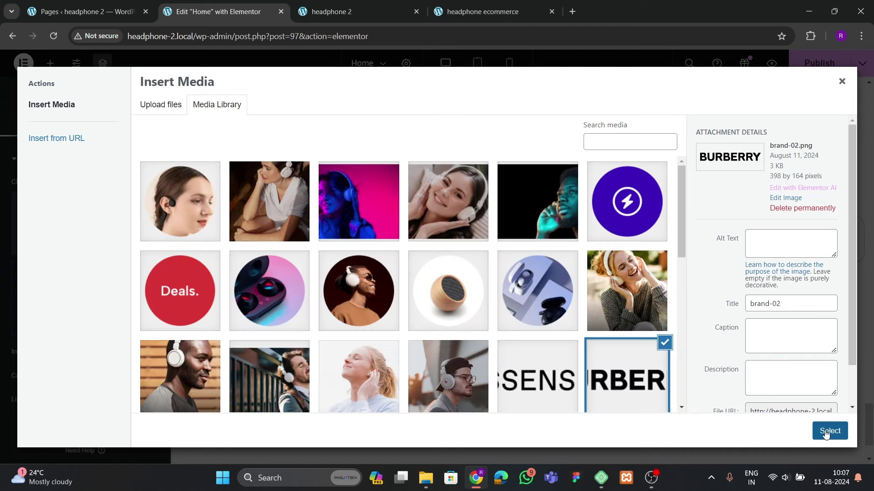
left_click(826, 431)
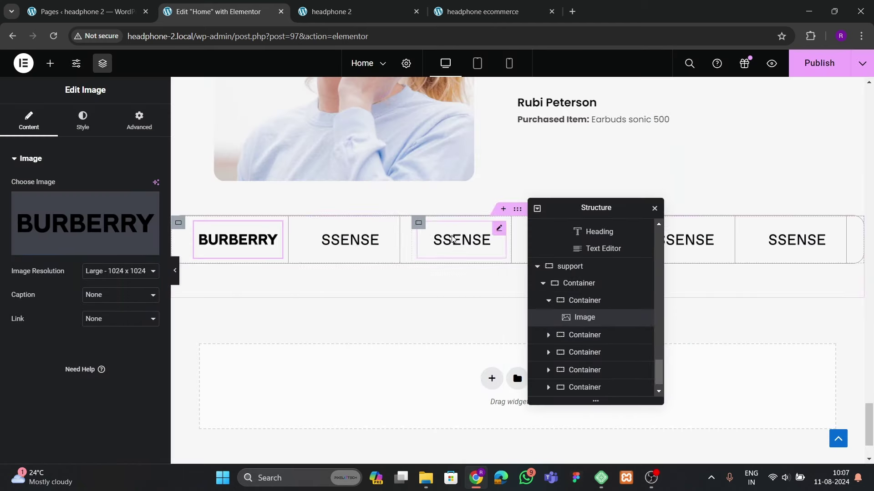
left_click(453, 240)
left_click(88, 231)
scroll(273, 309, "down", 5)
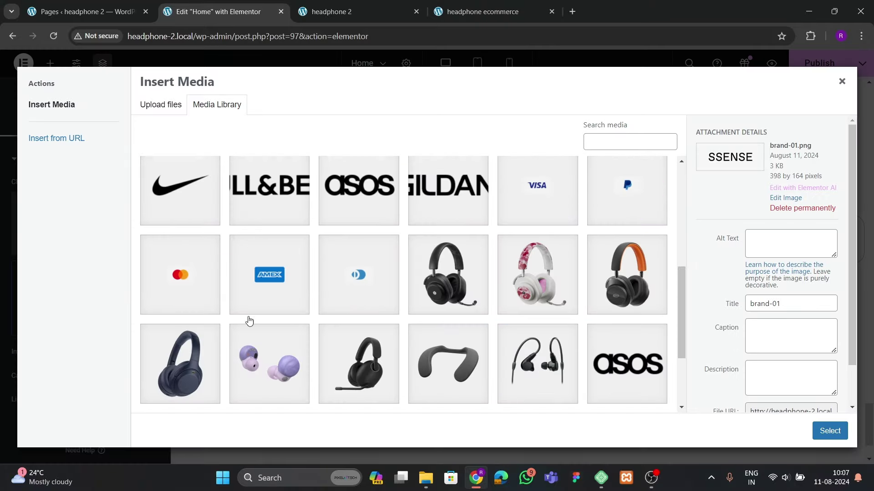
left_click(829, 431)
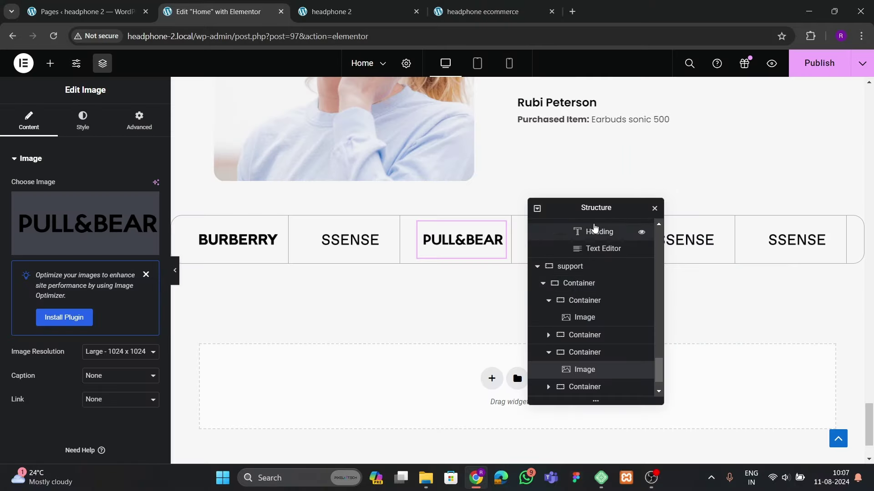
Swap the fourth, fifth and sixth logos for Nike, asos and GILDAN
left_click(558, 245)
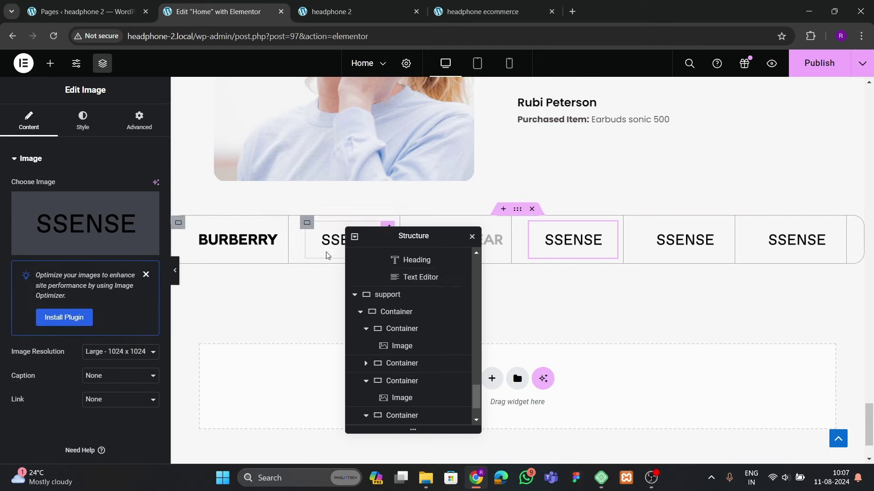
left_click(148, 237)
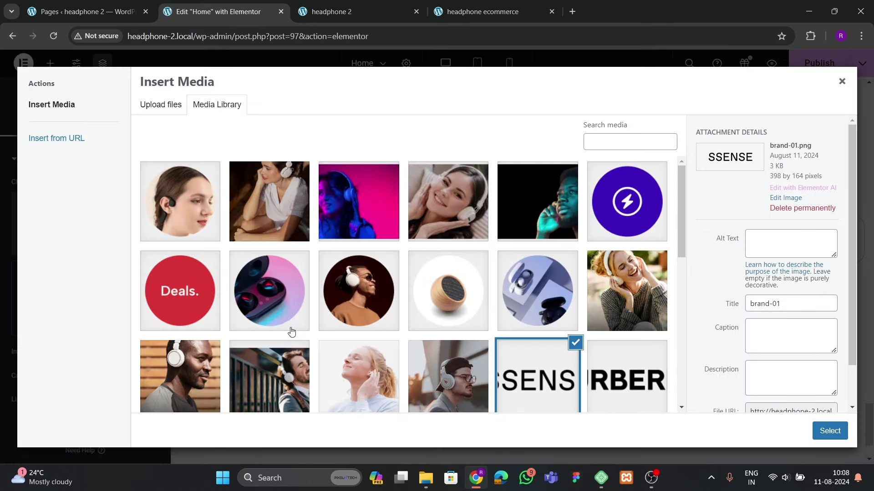
scroll(291, 328, "down", 4)
left_click(190, 309)
left_click(829, 431)
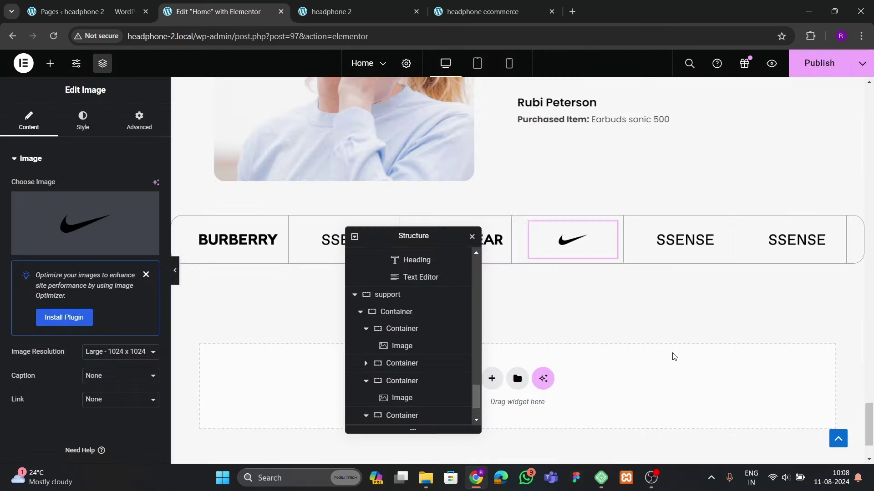
left_click(698, 241)
left_click(87, 226)
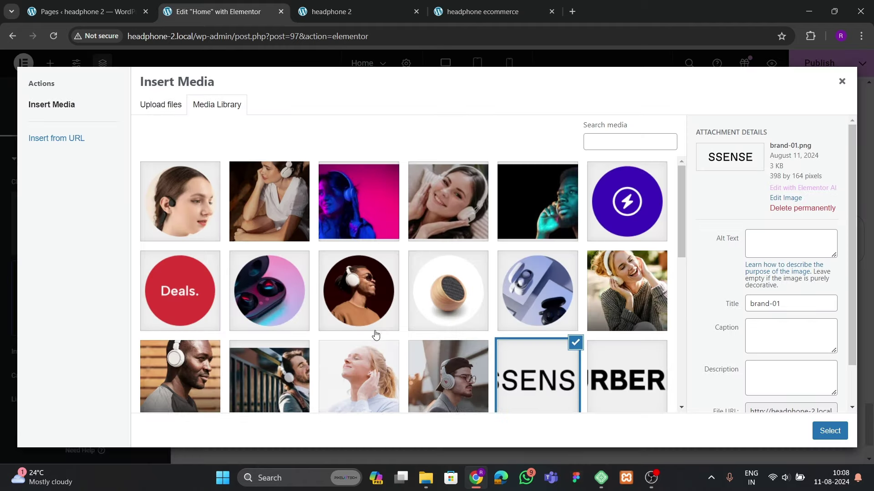
scroll(376, 335, "down", 4)
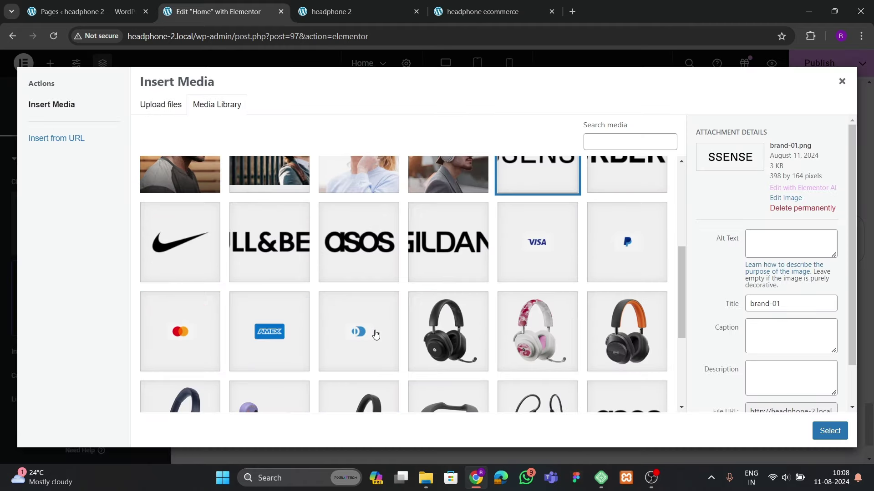
left_click(824, 431)
left_click(799, 241)
left_click(73, 225)
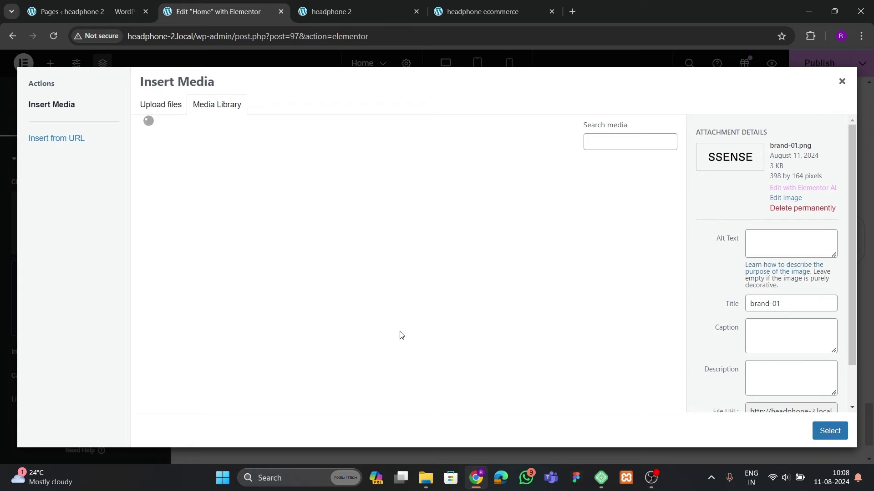
scroll(443, 303, "down", 4)
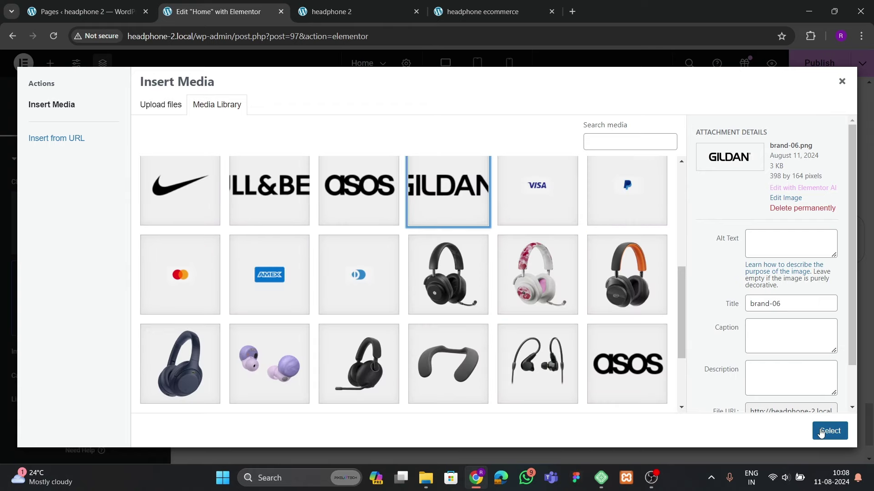
left_click(829, 430)
scroll(337, 273, "up", 3)
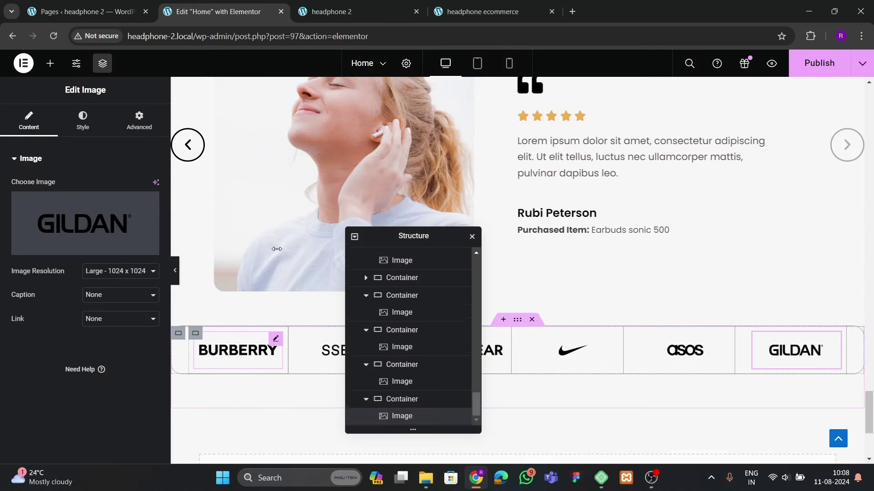
left_click(175, 271)
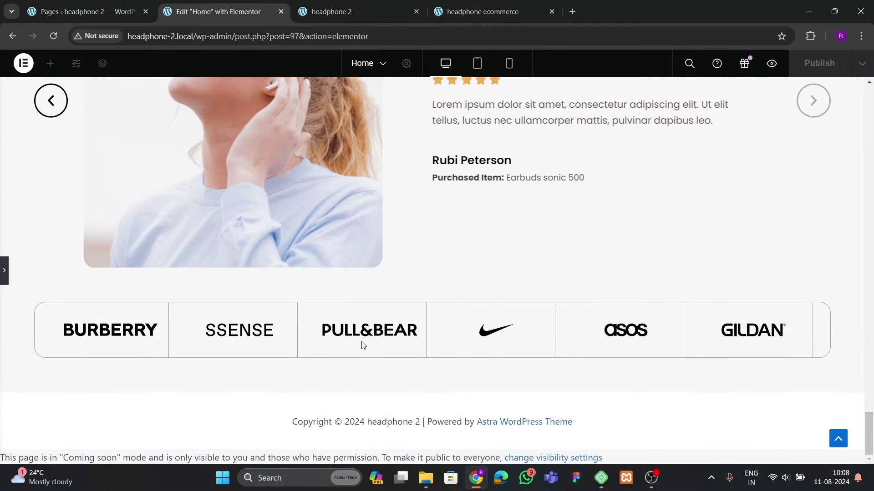
left_click(460, 14)
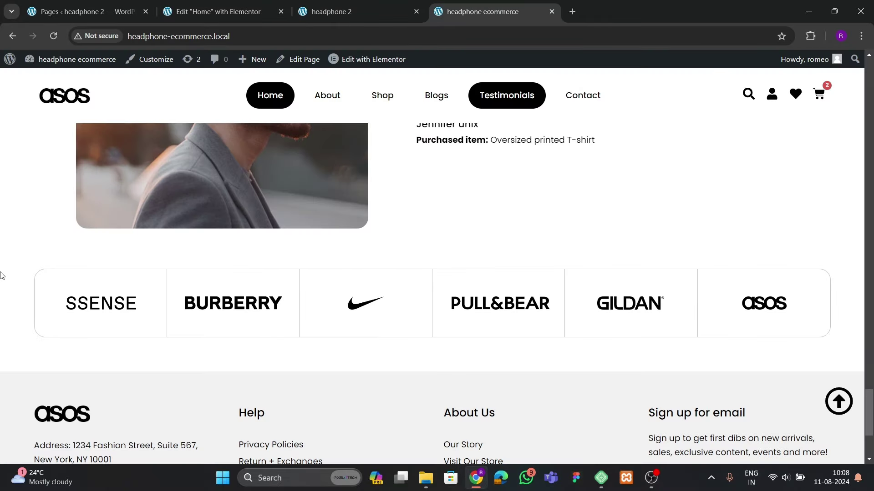
left_click(252, 14)
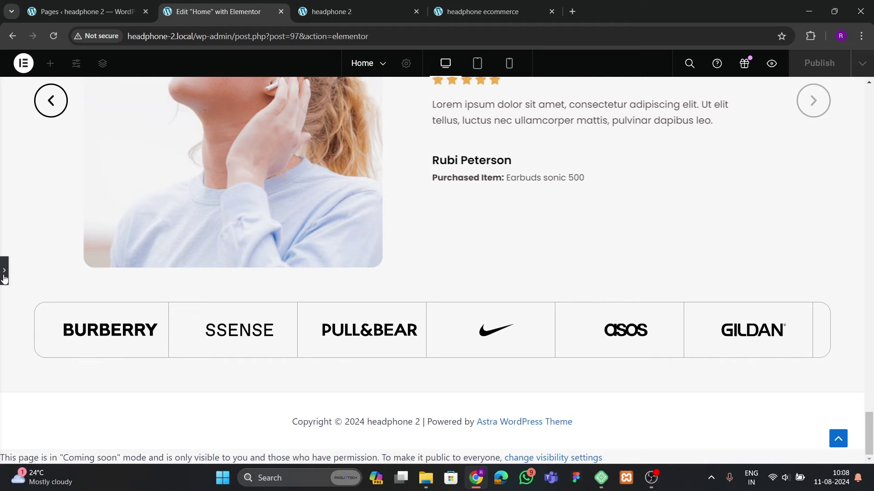
left_click(470, 13)
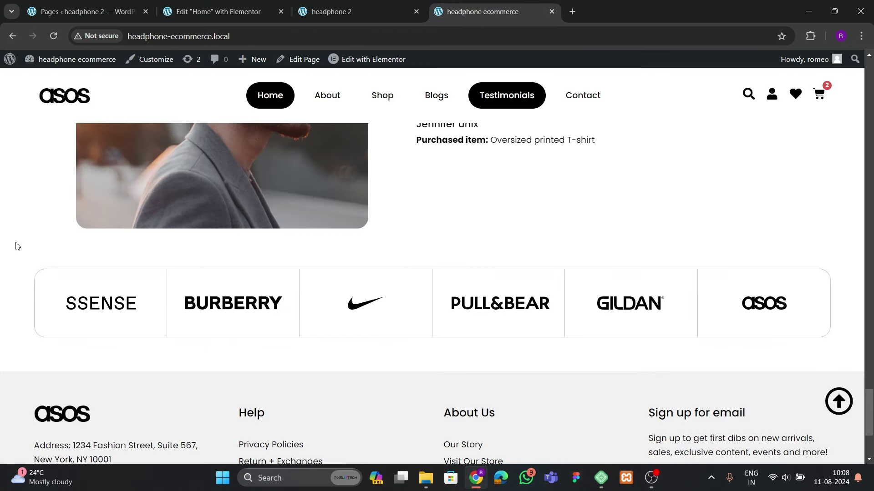
left_click(253, 14)
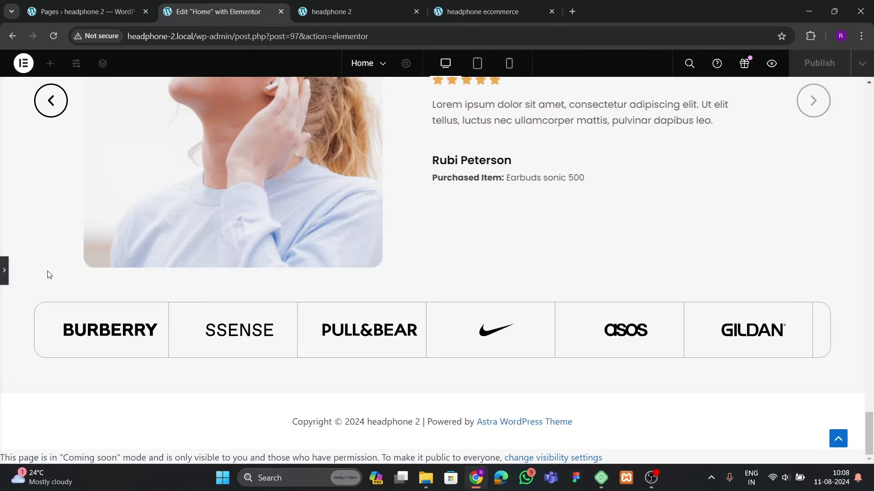
left_click(5, 276)
Set the BURBERRY logo's hover animation to Grow Rotate
left_click(237, 285)
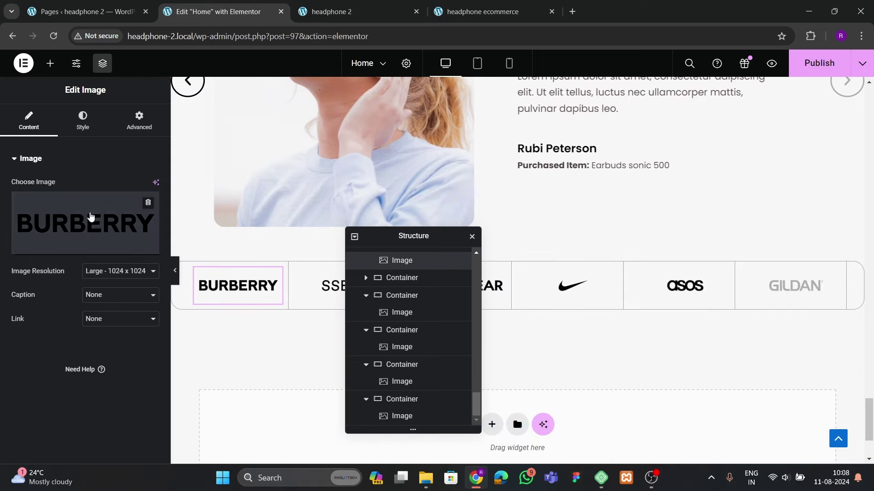
left_click(83, 119)
scroll(104, 258, "down", 3)
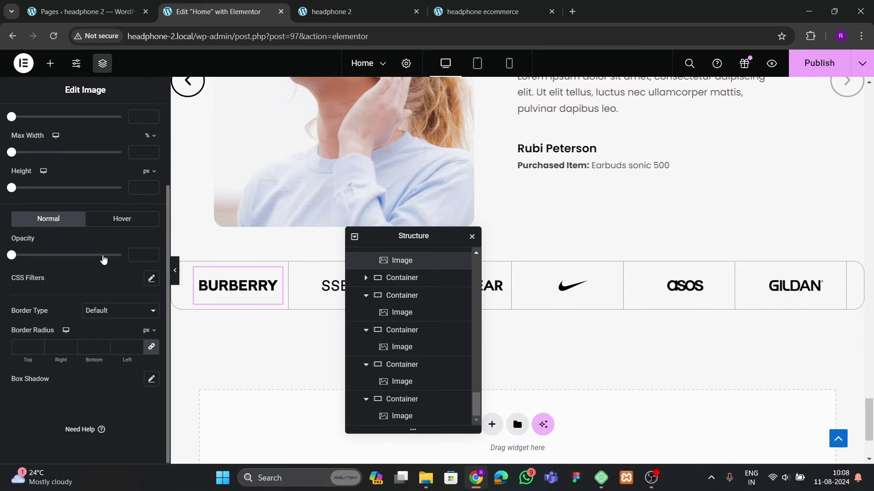
left_click(119, 222)
left_click(30, 284)
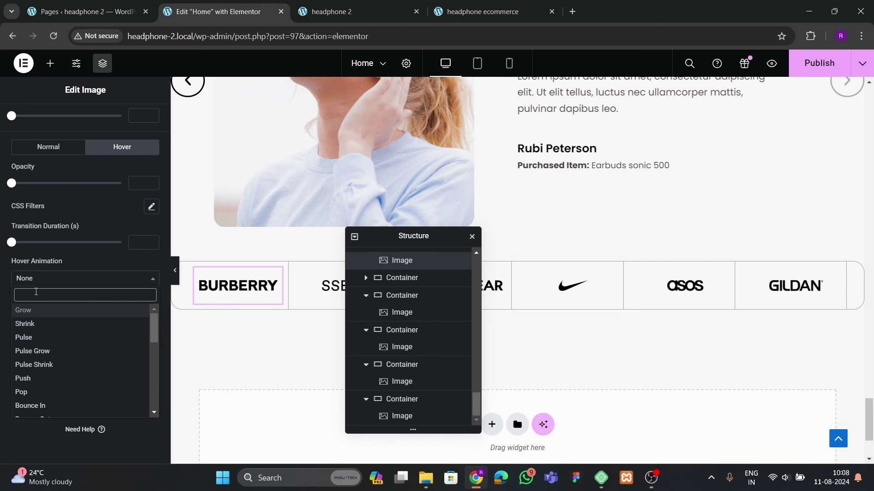
type("rotate")
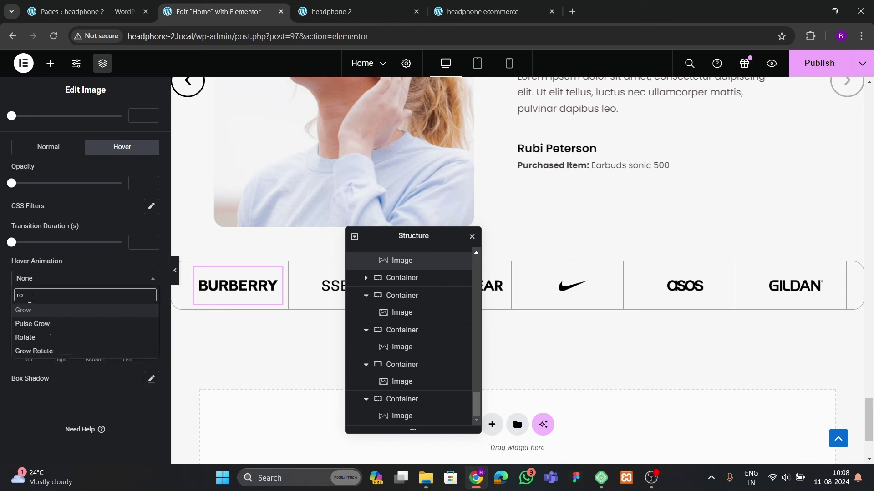
left_click(40, 323)
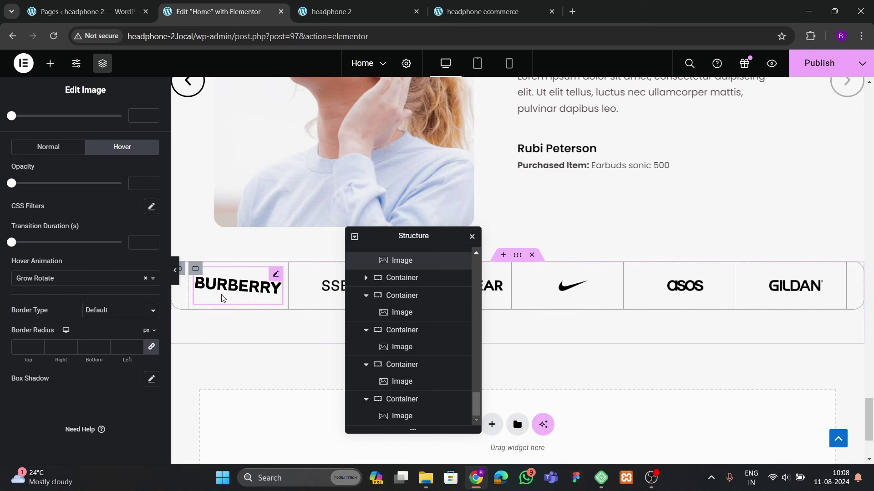
Copy the BURBERRY logo's style and paste it onto SSENSE, PULL&BEAR, Nike, asos and GILDAN
right_click(241, 288)
left_click(267, 282)
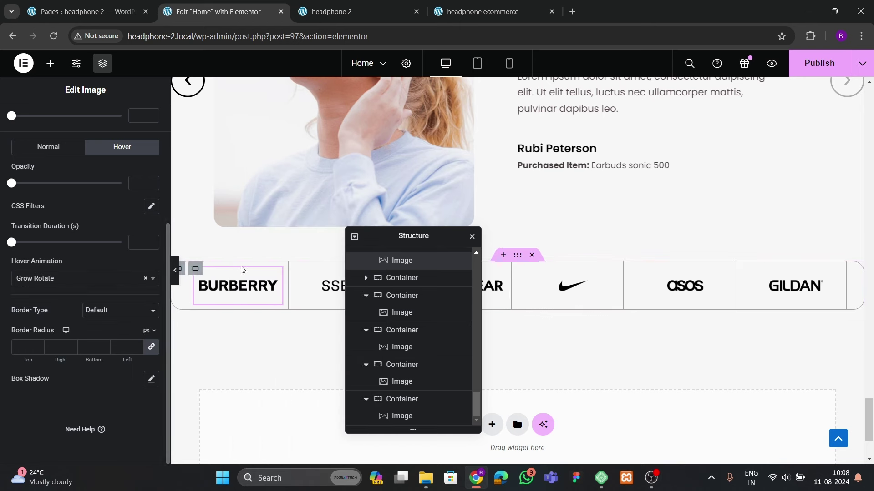
right_click(339, 287)
left_click(436, 323)
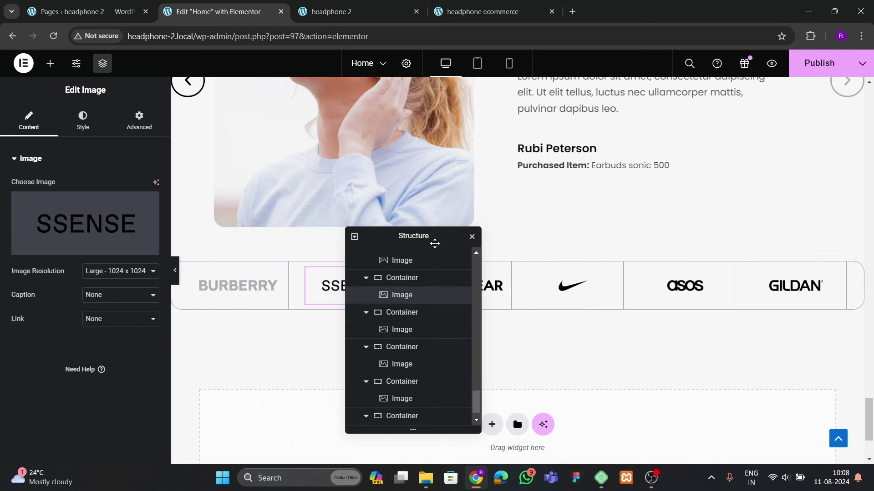
left_click_drag(432, 242, 304, 254)
left_click(450, 285)
right_click(478, 287)
left_click(523, 318)
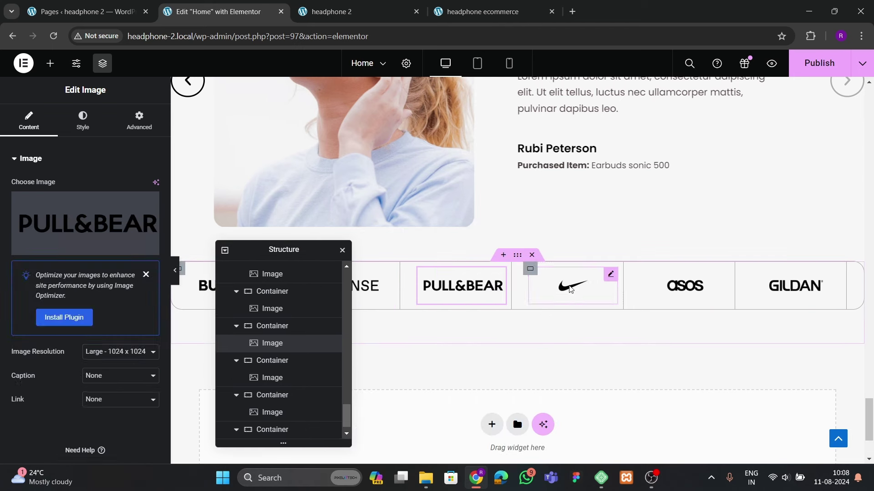
right_click(572, 286)
left_click(619, 322)
left_click(683, 286)
right_click(674, 287)
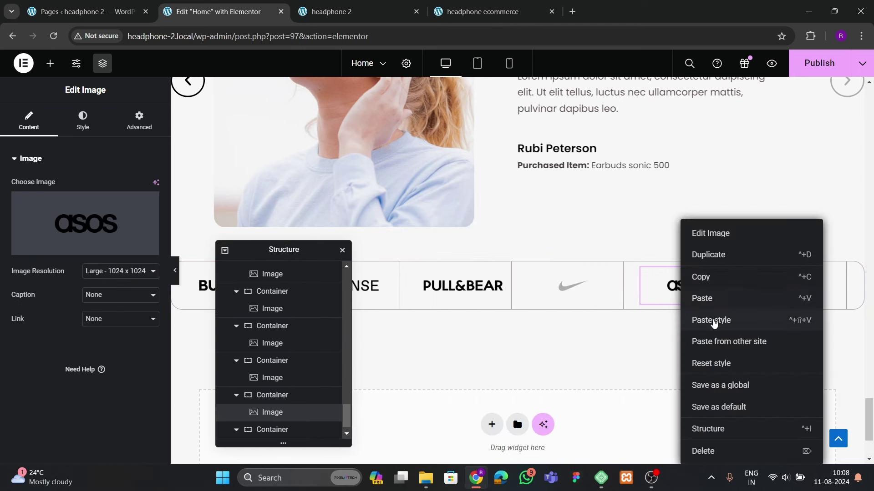
left_click(712, 319)
left_click(789, 280)
right_click(788, 281)
left_click(746, 320)
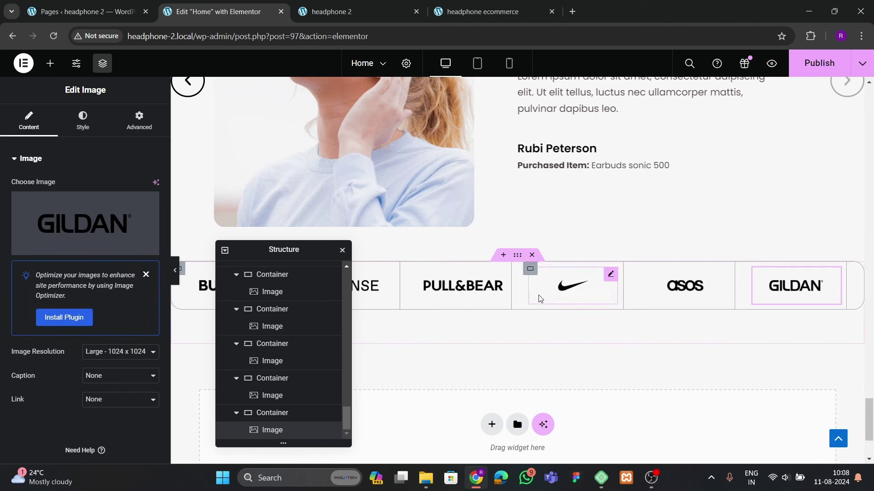
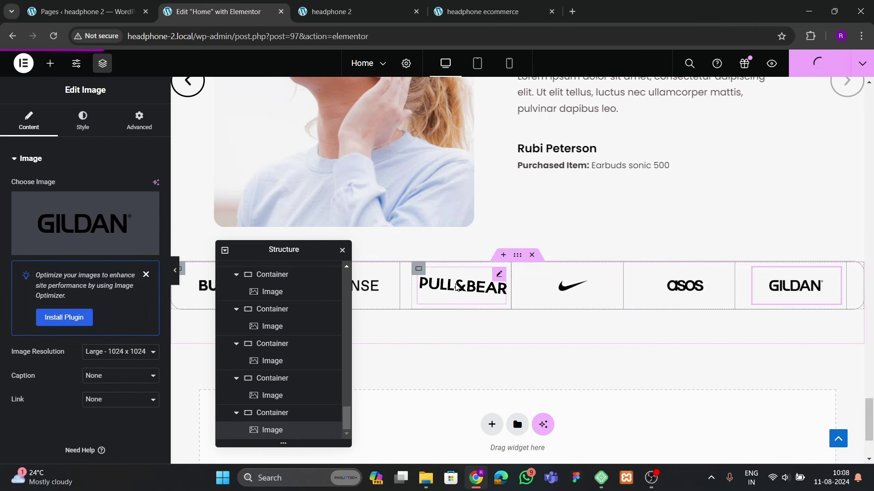
Reload the live headphone 2 homepage and scroll through the brand logo strip
left_click(337, 11)
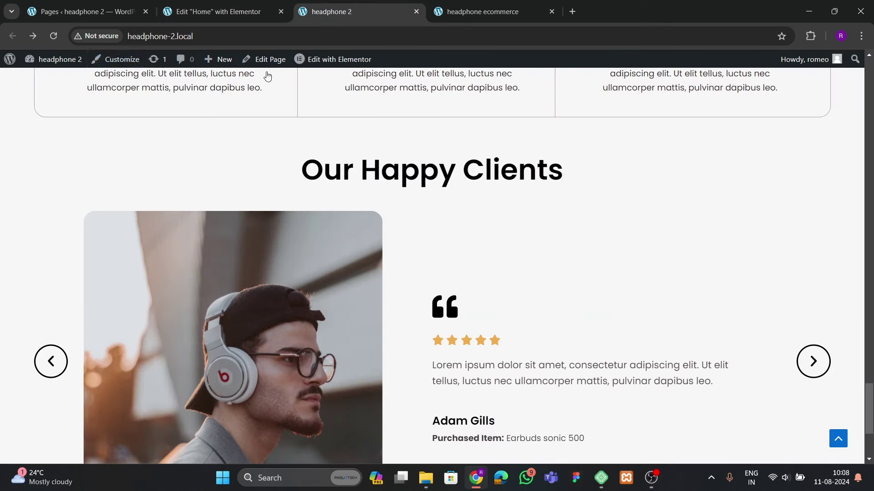
left_click(50, 36)
scroll(129, 274, "down", 4)
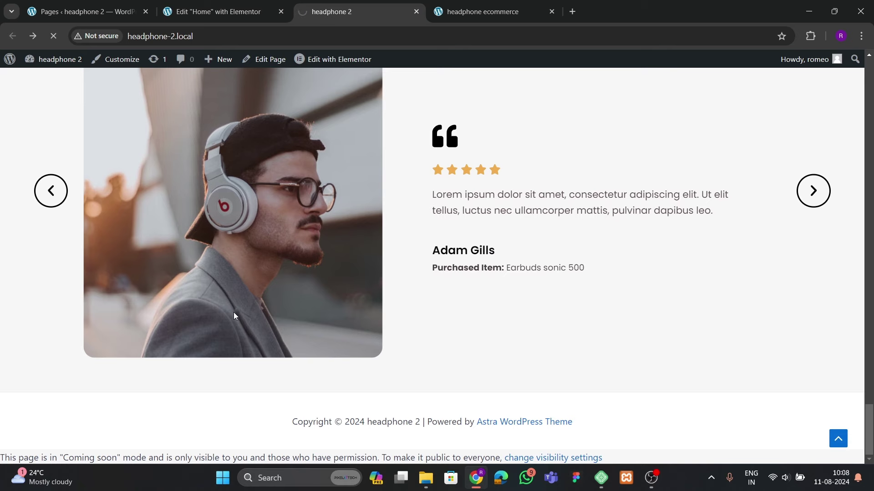
scroll(305, 403, "down", 2)
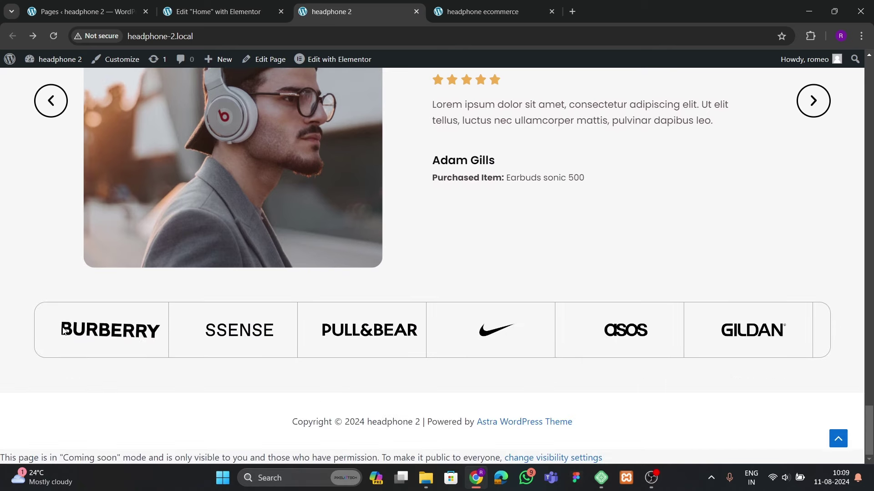
scroll(420, 315, "up", 4)
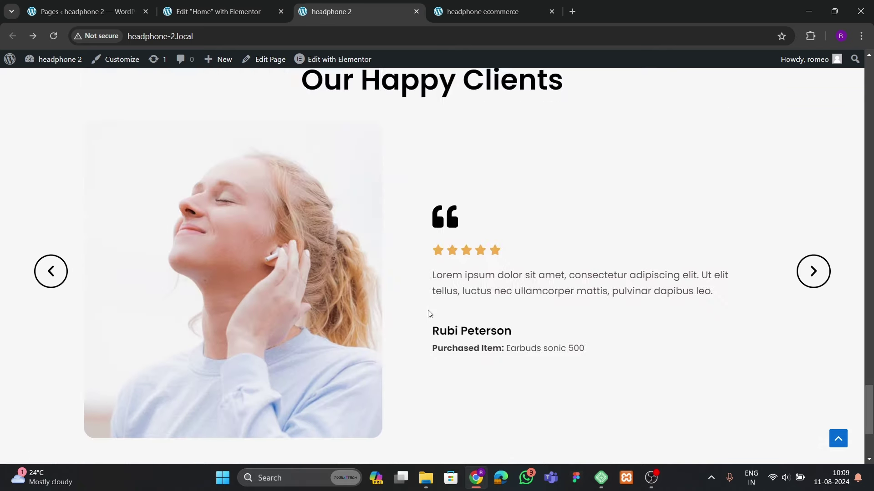
scroll(429, 312, "down", 4)
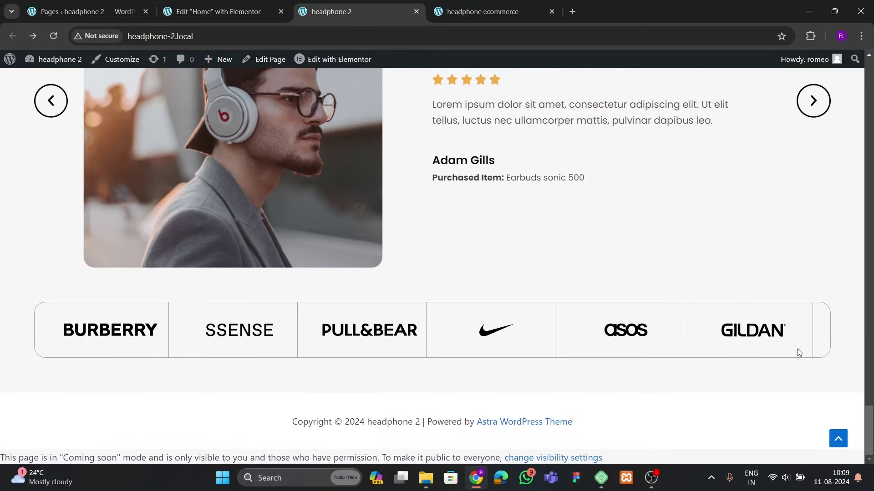
Set the GILDAN logo box's border type to None and publish the Home page
left_click(218, 11)
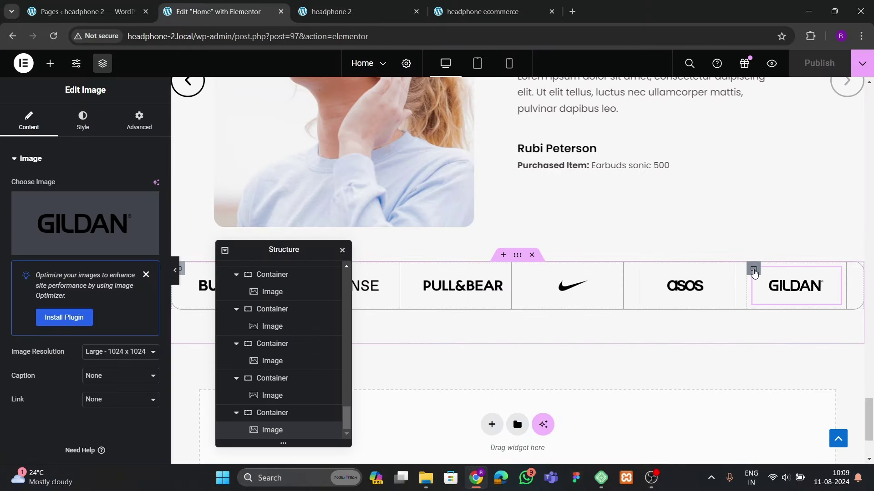
left_click(68, 281)
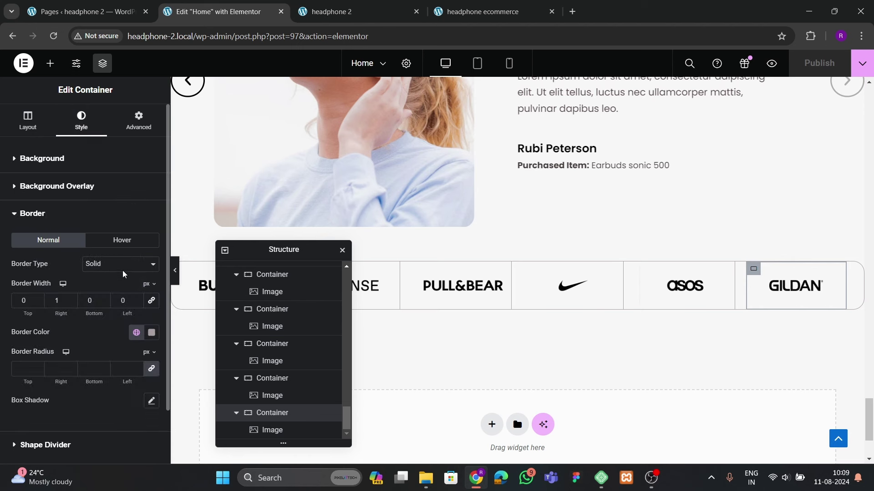
left_click(122, 264)
left_click(115, 286)
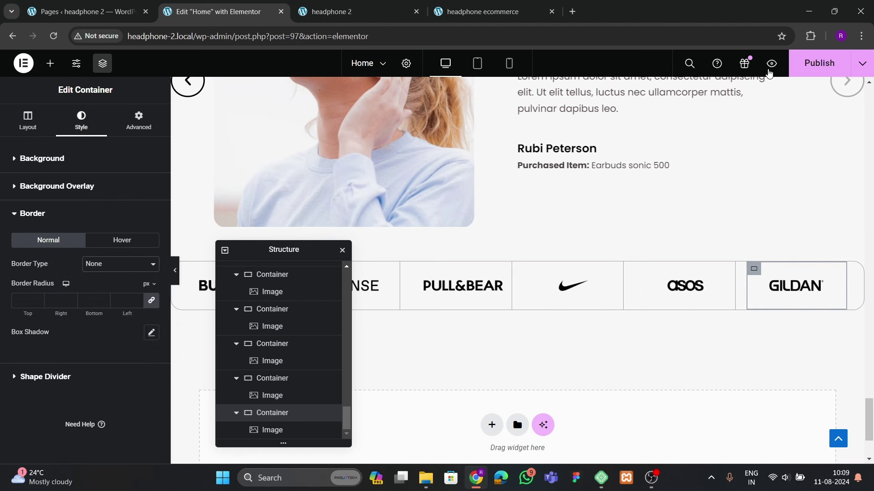
left_click(815, 64)
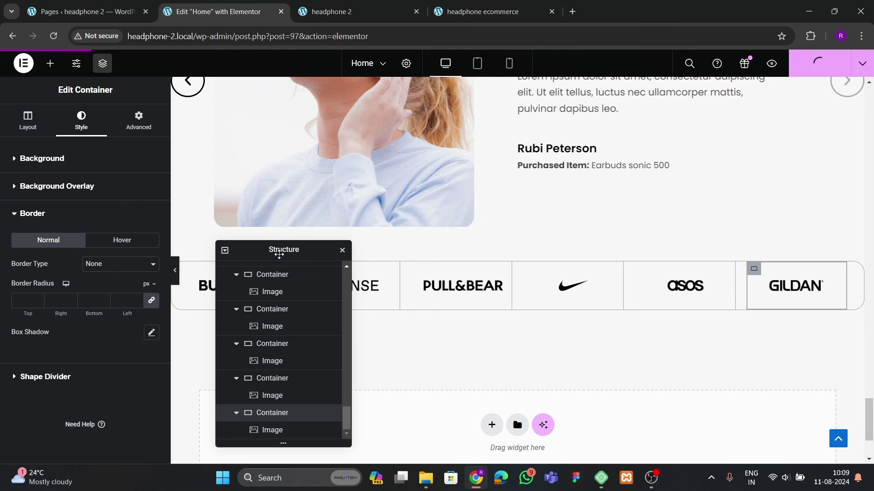
key("ctrl+Tab")
left_click(54, 36)
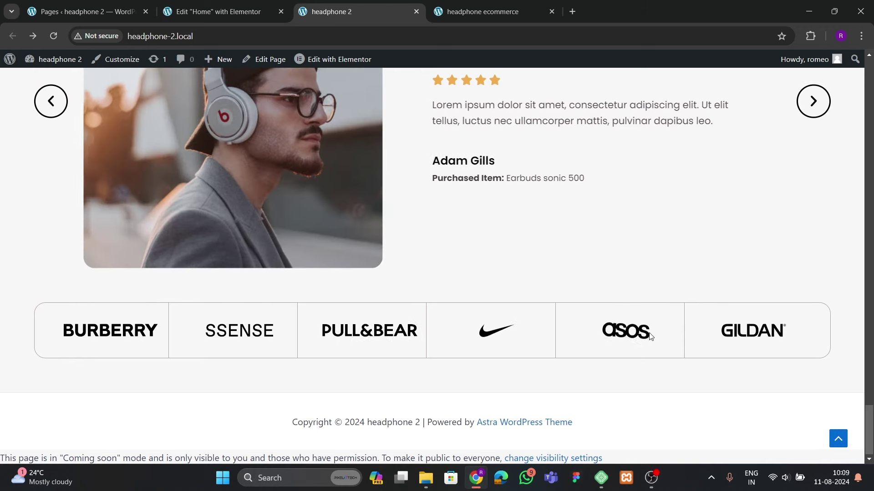
scroll(398, 289, "up", 5)
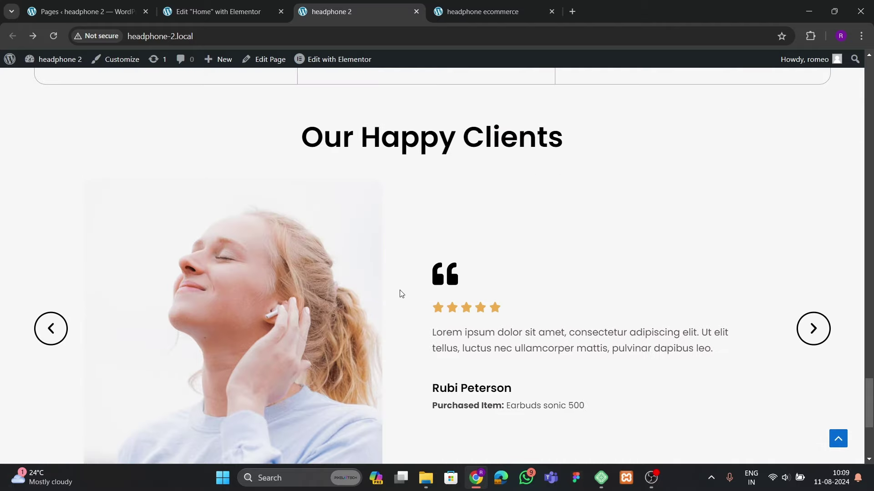
scroll(402, 294, "up", 15)
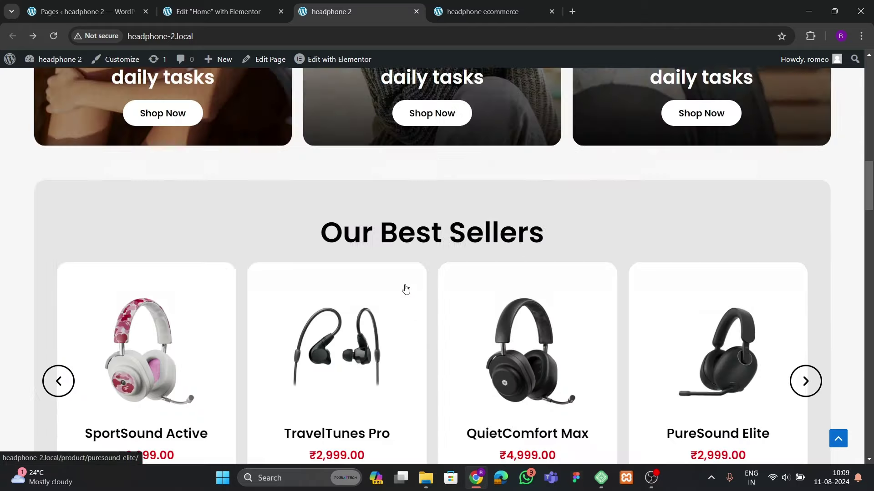
scroll(406, 289, "up", 10)
left_click(472, 10)
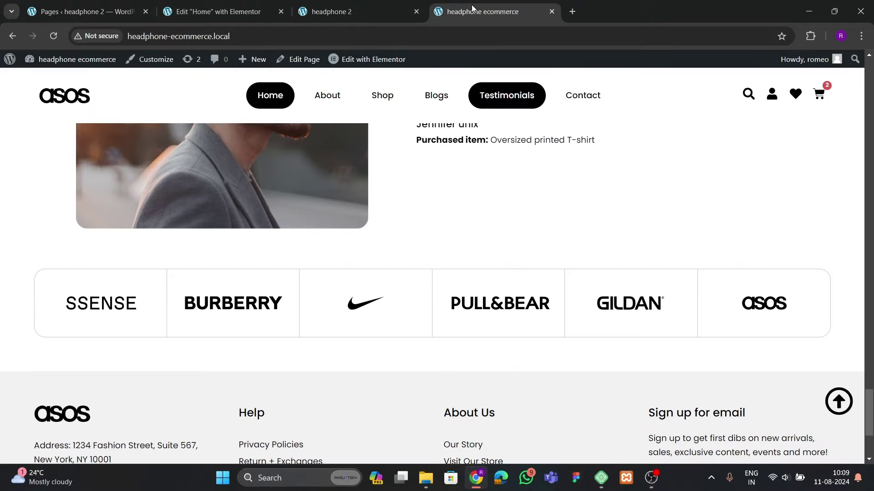
scroll(410, 334, "down", 4)
scroll(384, 350, "up", 10)
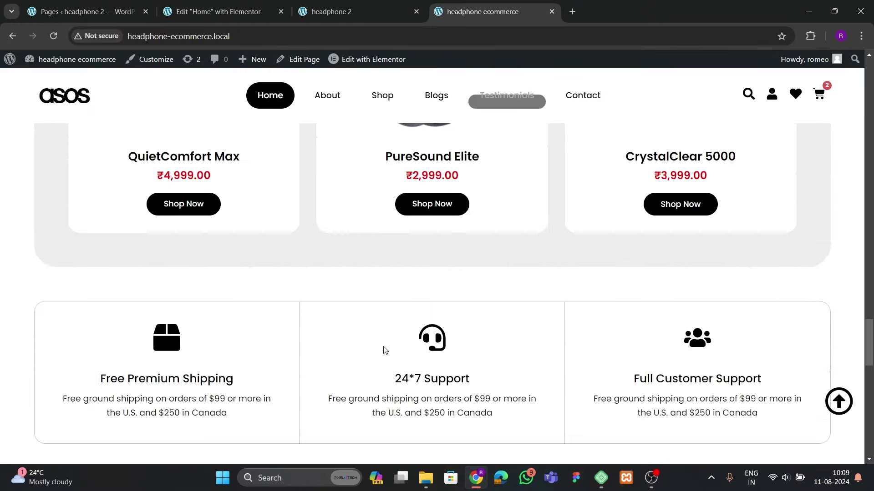
scroll(385, 350, "up", 5)
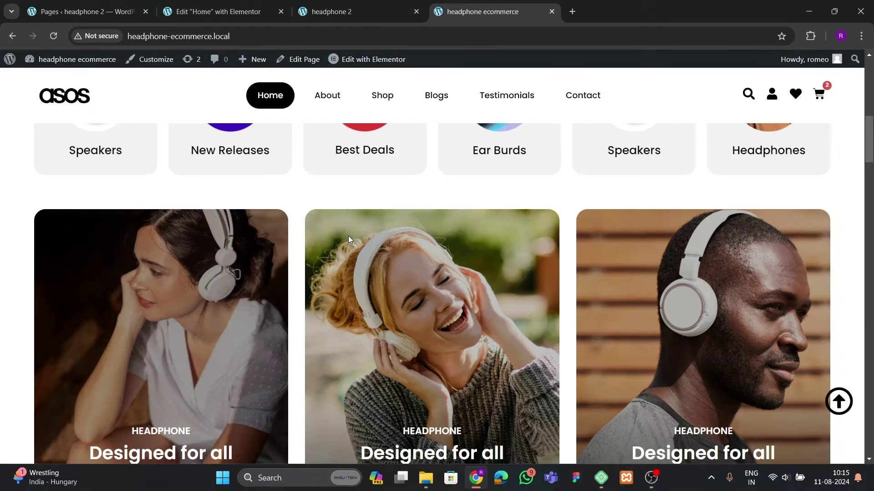
scroll(348, 236, "down", 10)
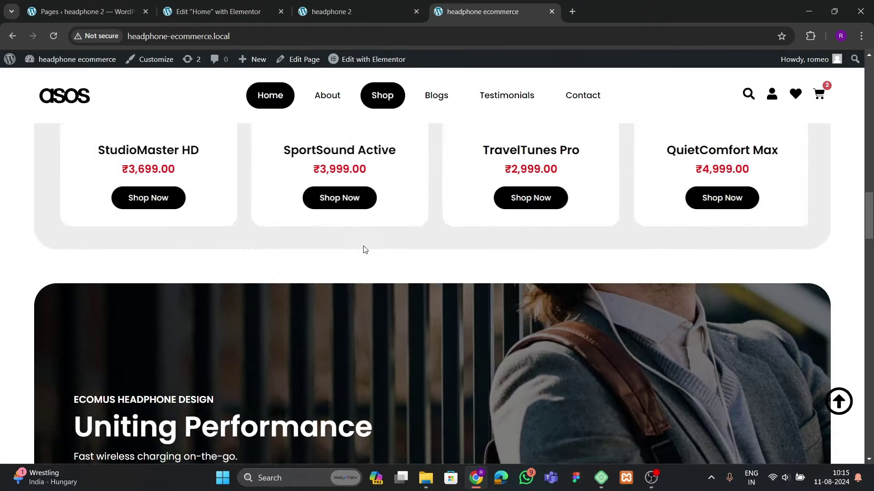
scroll(364, 249, "down", 20)
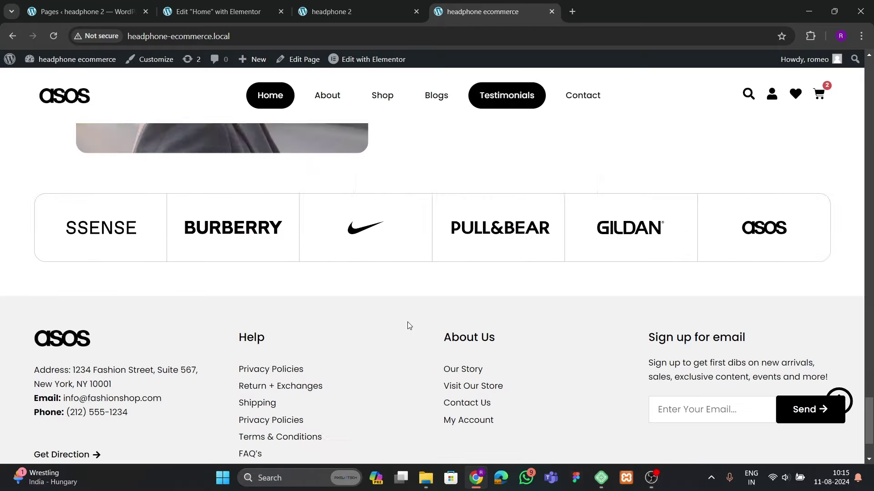
scroll(407, 326, "down", 3)
left_click(352, 13)
Bring up the Elementor Theme Builder in a new browser tab
left_click(159, 13)
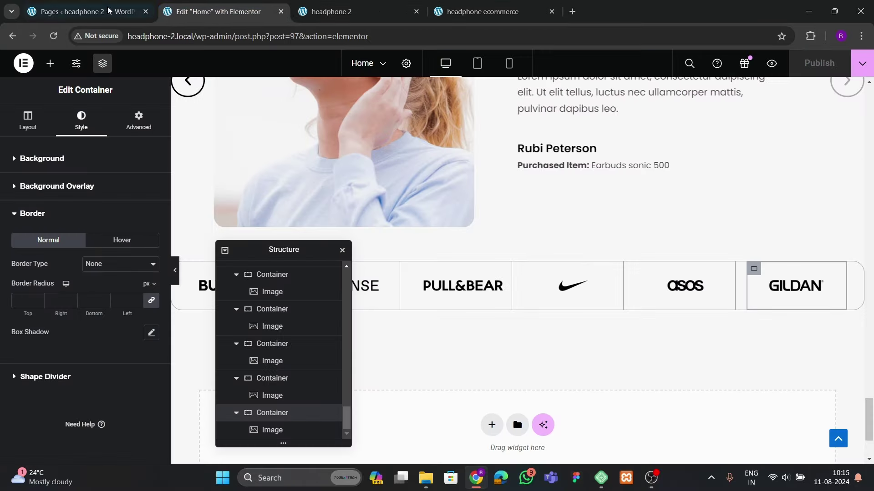
left_click(108, 10)
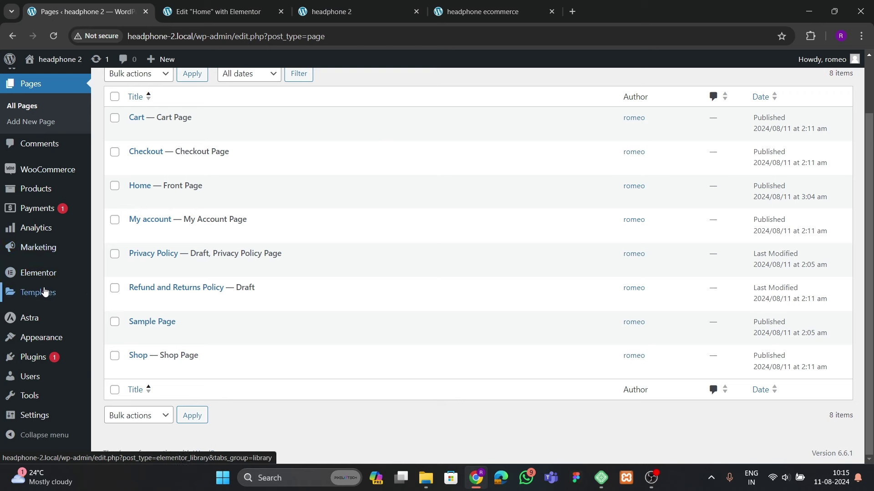
mouse_move(45, 291)
right_click(132, 327)
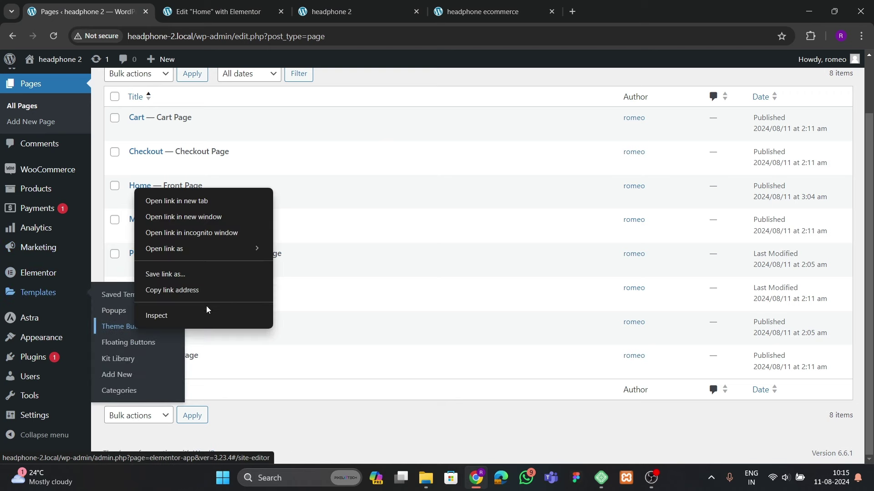
left_click(195, 203)
left_click(220, 11)
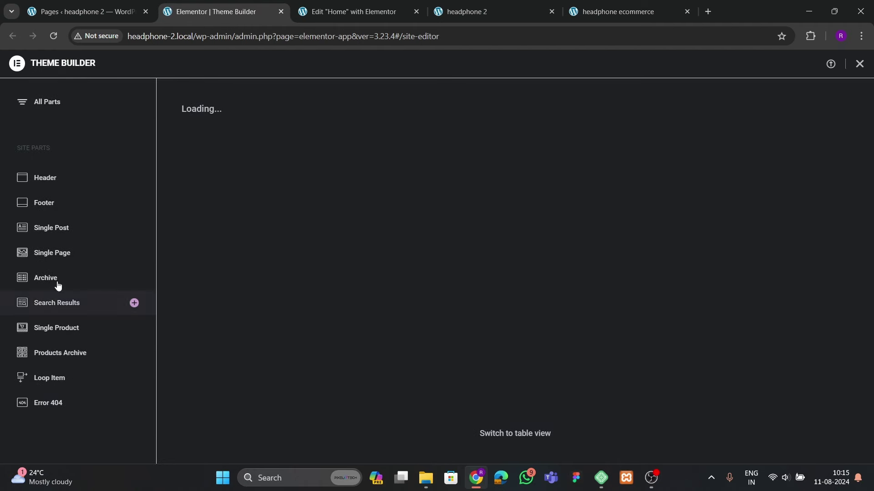
Show the footer templates, review the reference footer, and dismiss the new footer's template library
left_click(60, 204)
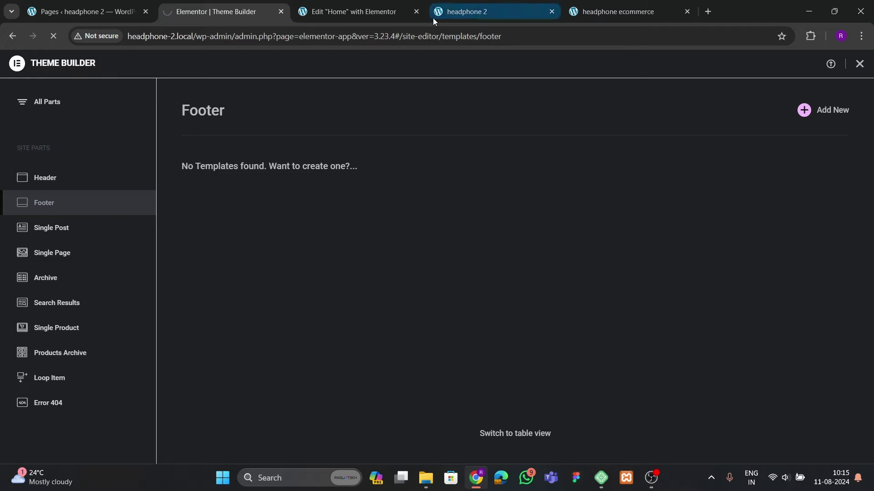
left_click(348, 13)
left_click(450, 14)
left_click(625, 13)
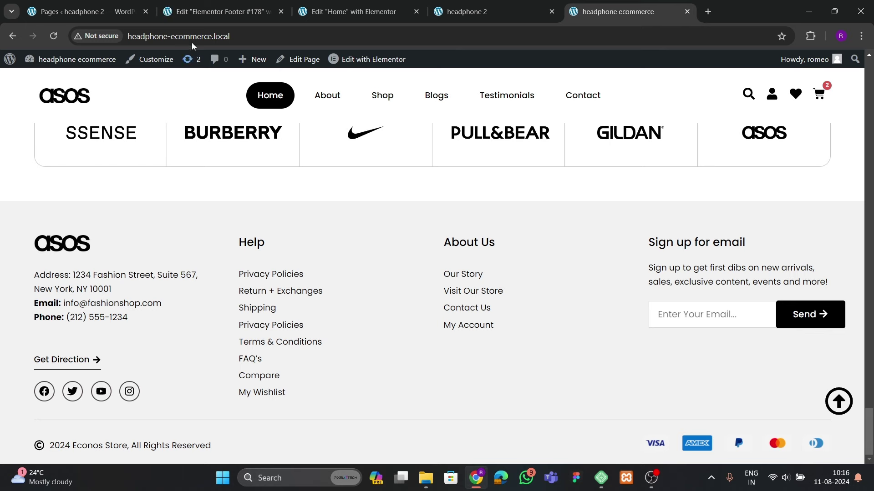
left_click(218, 12)
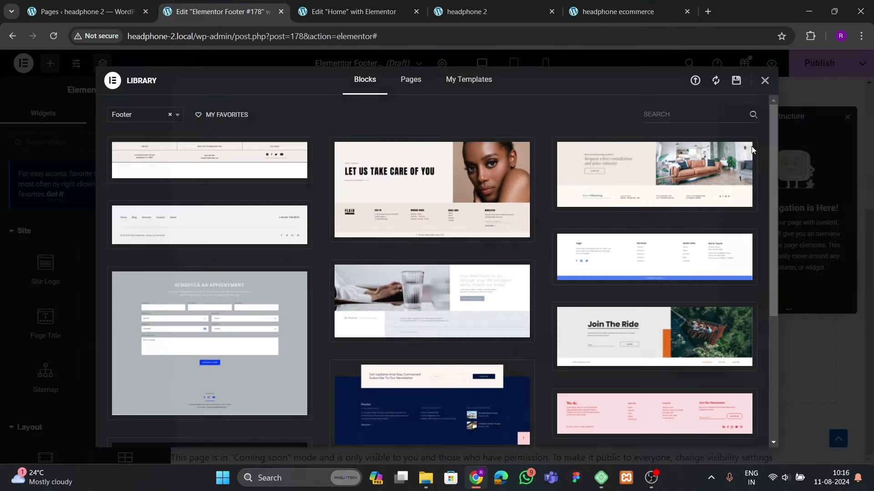
key("Escape")
Add a single-column flexbox container to the footer template
left_click(490, 352)
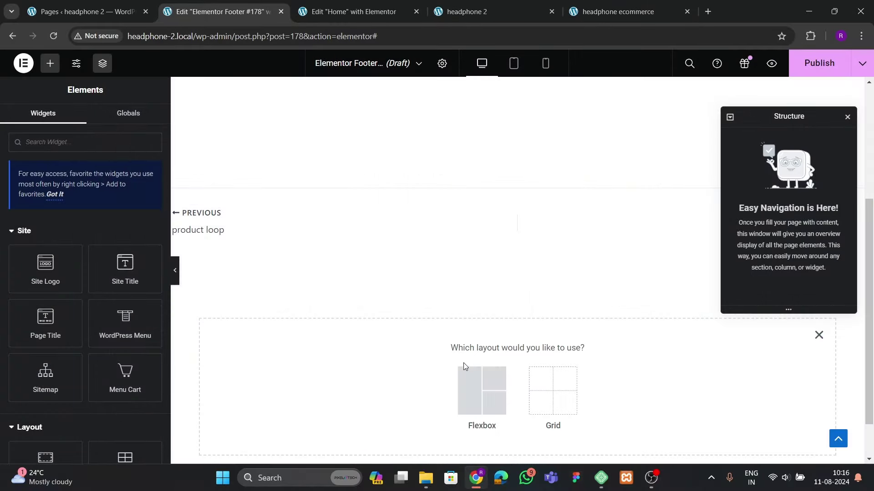
left_click(462, 370)
left_click(361, 379)
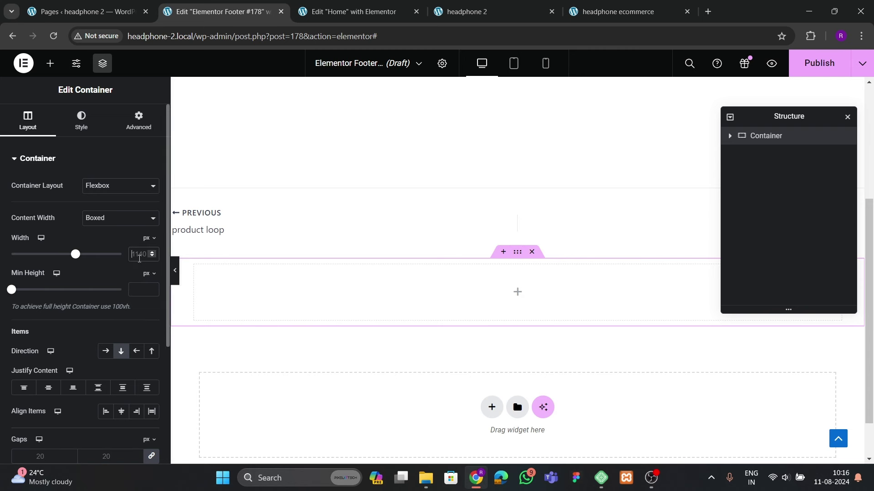
Set the container's padding to 60 px top and bottom with 0 px sides
left_click(139, 120)
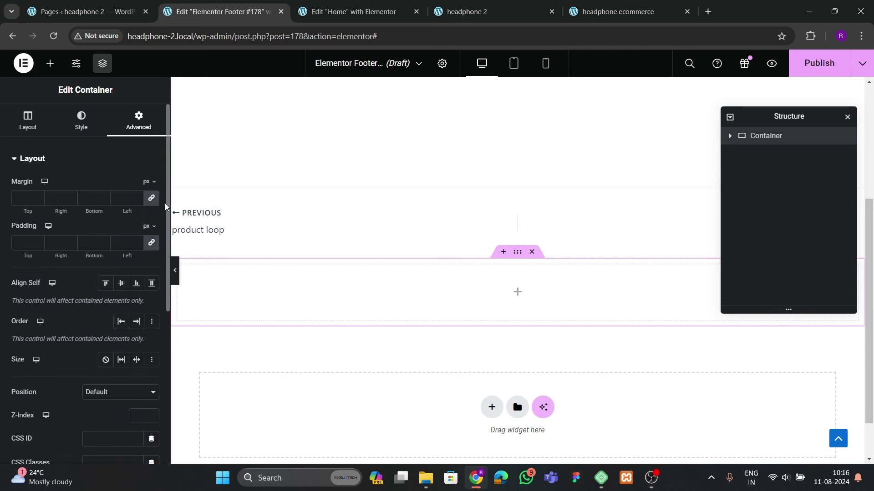
left_click(25, 248)
type("0")
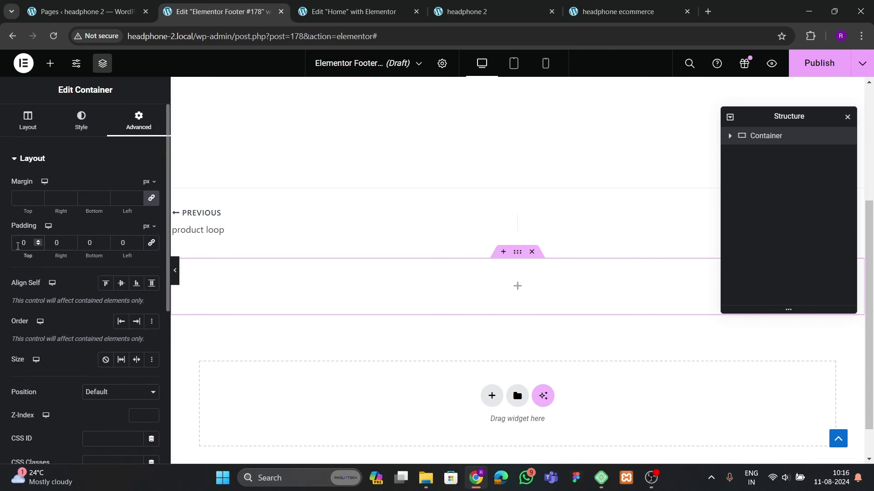
left_click(17, 245)
type("6")
left_click(88, 243)
type("6")
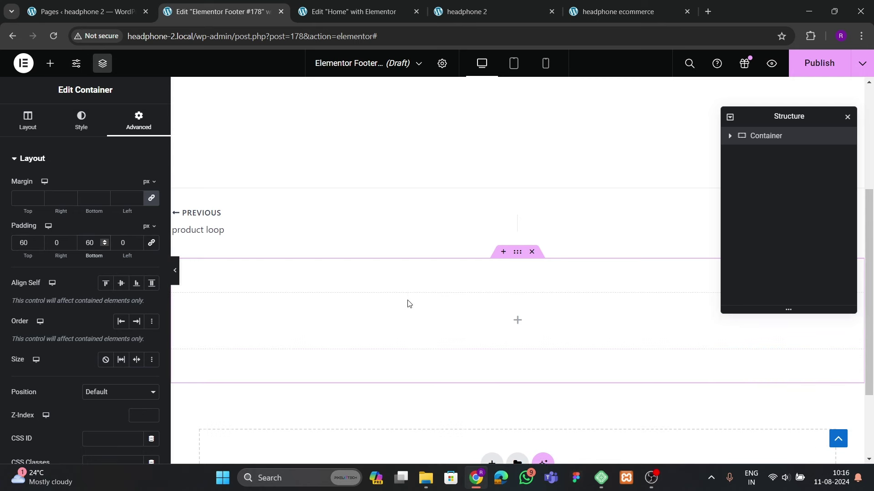
scroll(408, 304, "down", 2)
Compare with the reference site, then bring up the Elements panel in the footer editor
key("ctrl+Tab")
key("ctrl+Tab")
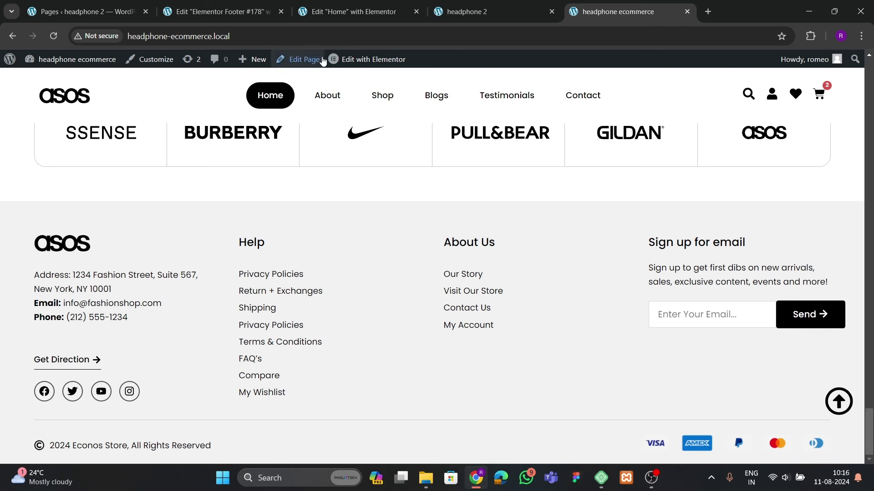
left_click(334, 14)
left_click(229, 14)
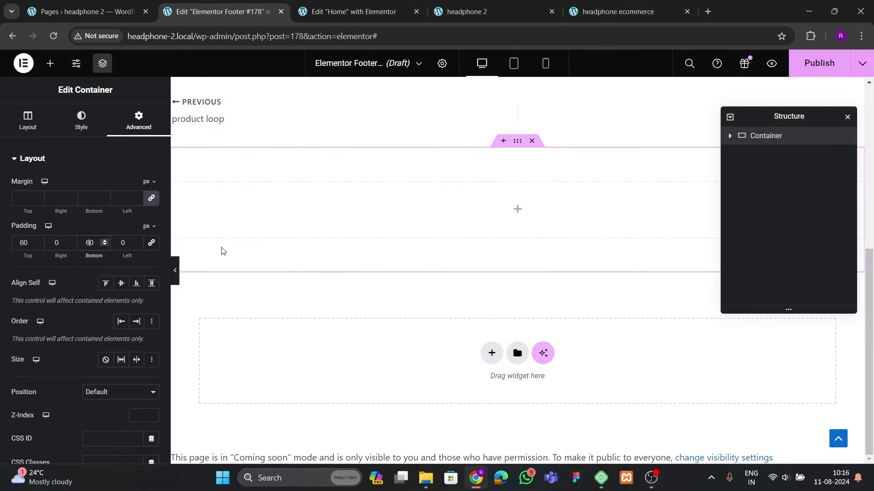
left_click(51, 64)
Drag a nested container into the footer and rename the containers 'footer' and 'top box'
scroll(51, 369, "down", 3)
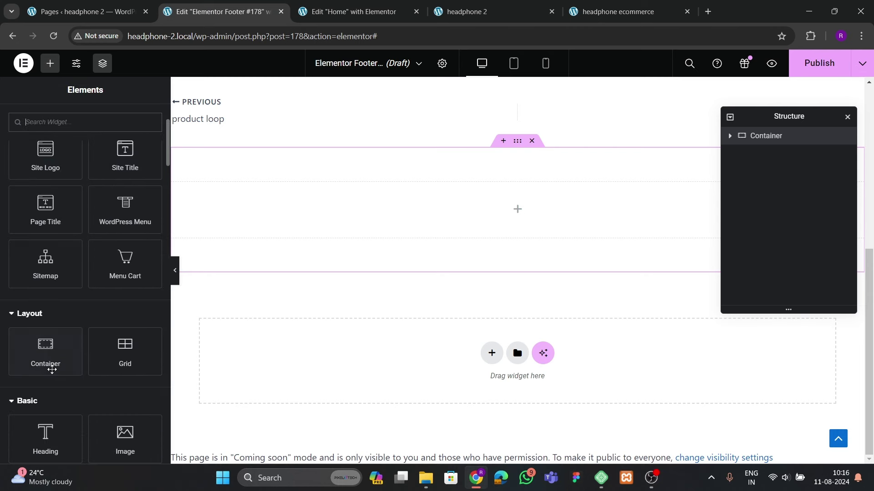
left_click_drag(48, 364, 332, 264)
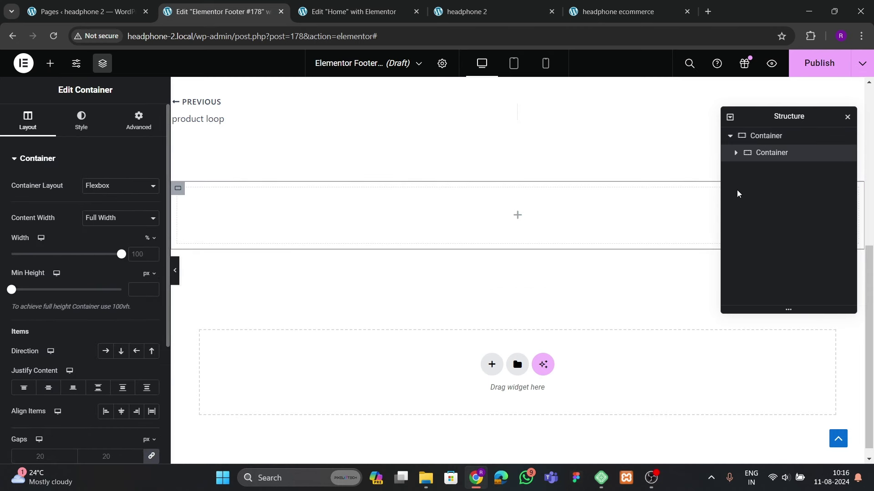
double_click(771, 137)
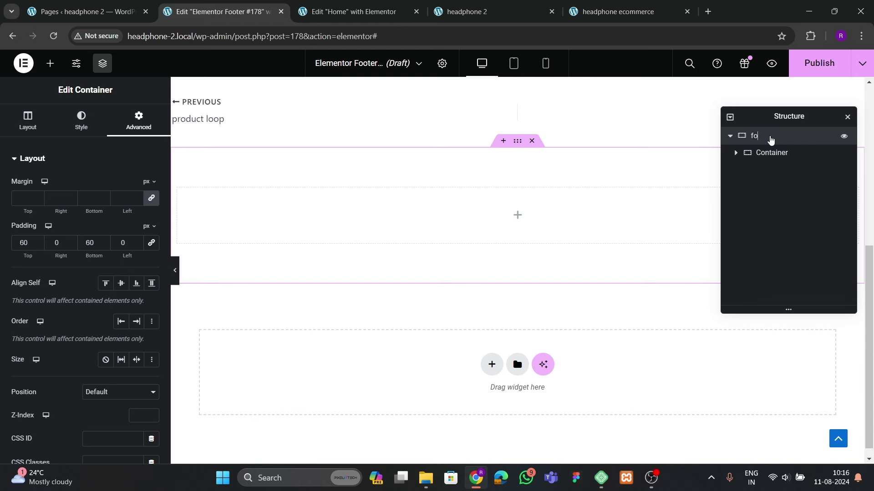
double_click(772, 154)
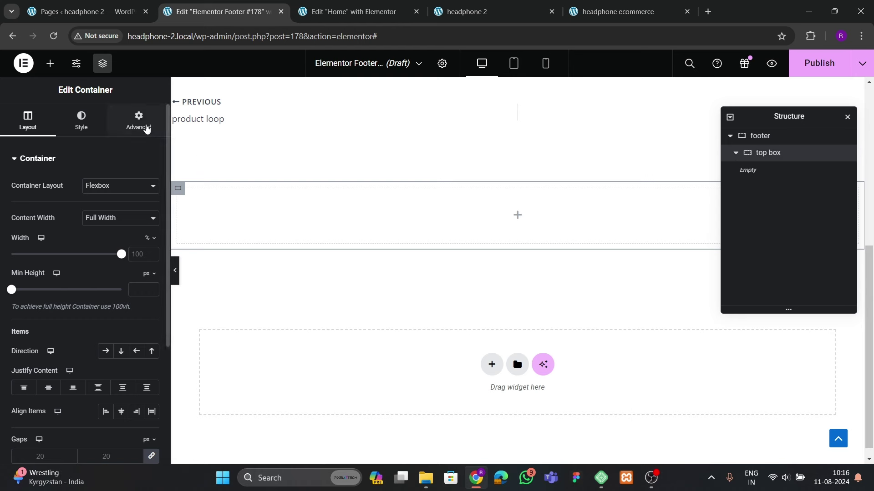
Duplicate the top box container to create the bottom box
left_click(139, 121)
left_click(151, 241)
right_click(766, 159)
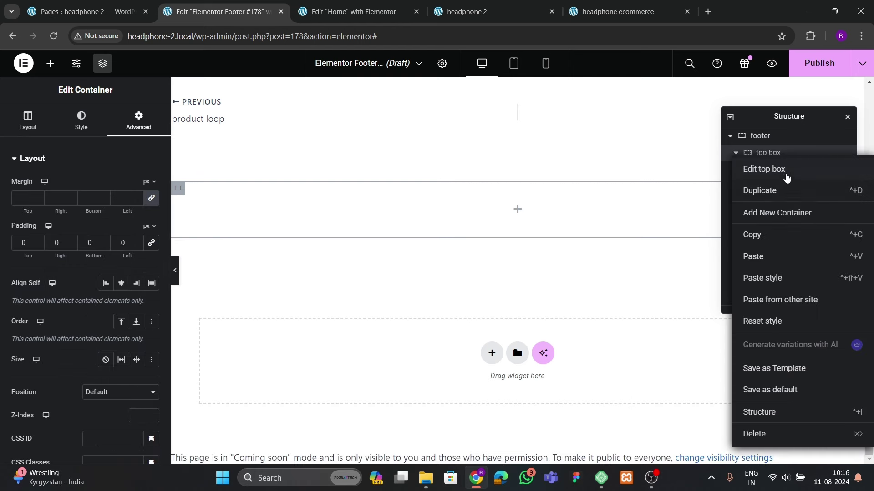
left_click(774, 190)
left_click(741, 160)
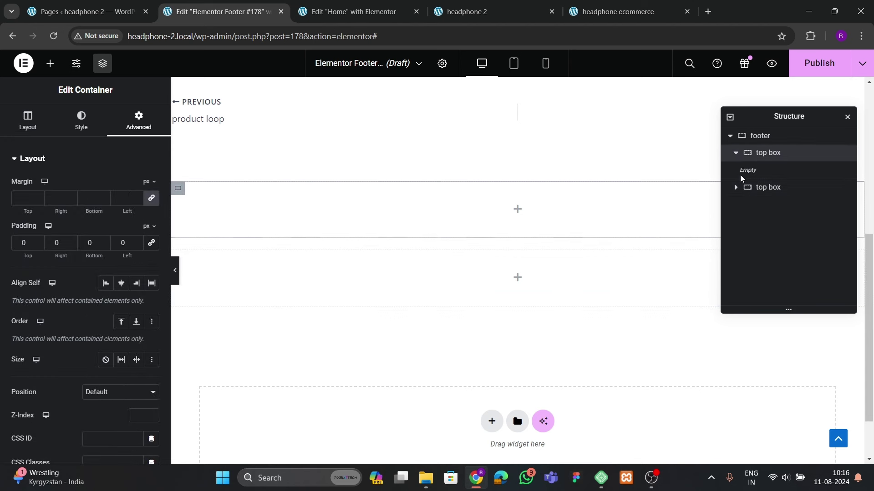
left_click(769, 170)
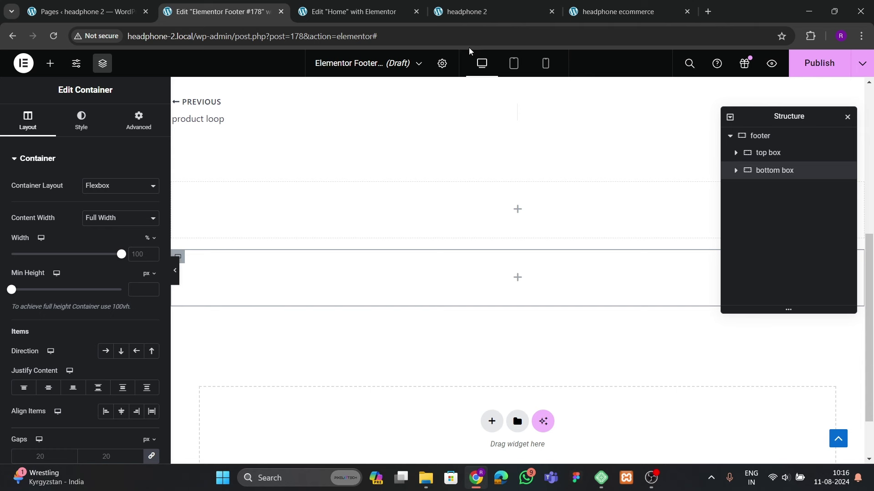
After checking the live footer, drag a new container into the top box
left_click(619, 12)
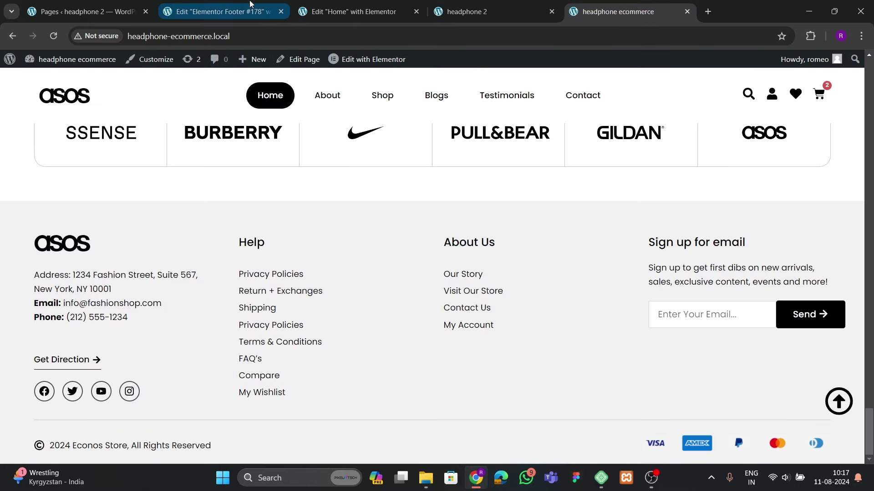
left_click(235, 12)
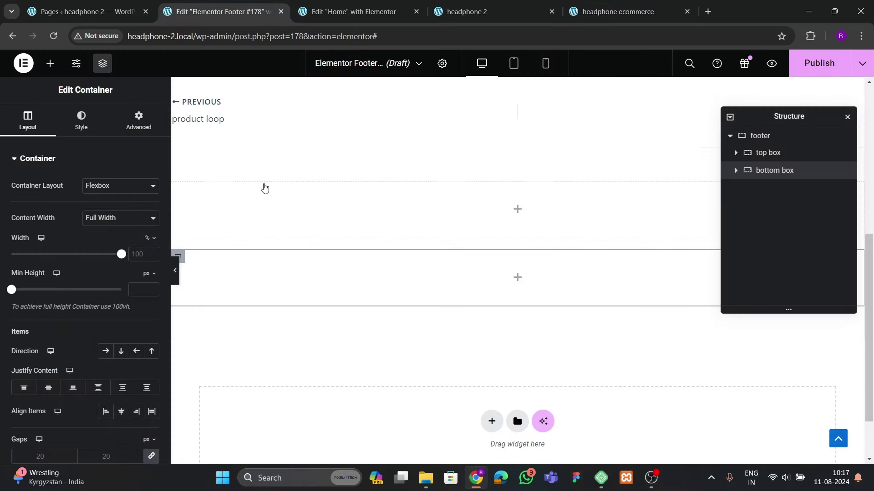
left_click(50, 63)
scroll(48, 283, "down", 3)
left_click_drag(50, 314, 351, 209)
left_click(139, 121)
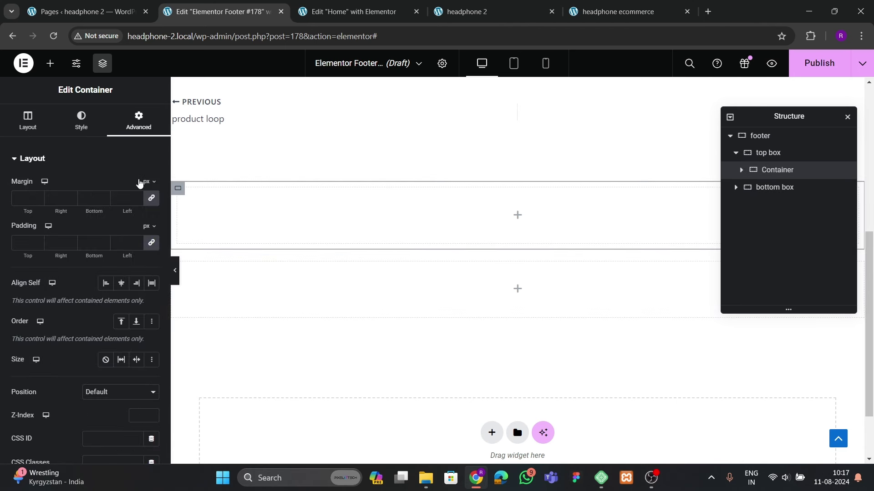
Duplicate the inner container three times to get four columns
right_click(796, 170)
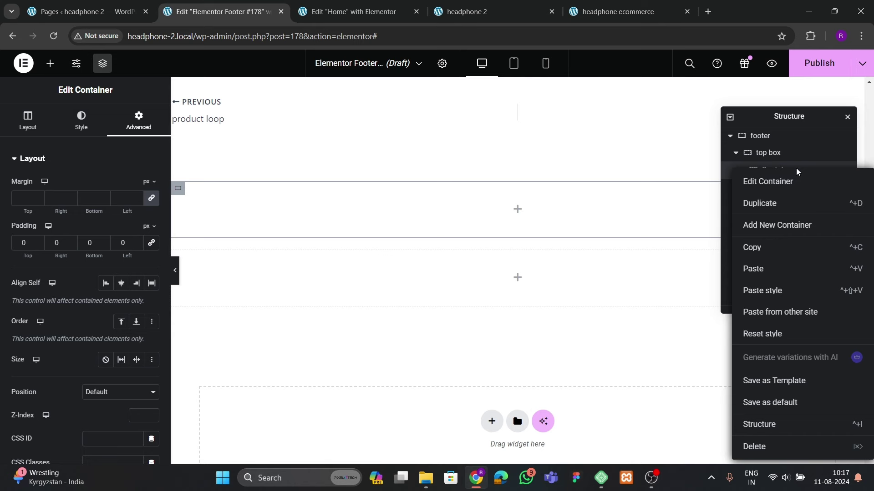
left_click(769, 214)
right_click(772, 191)
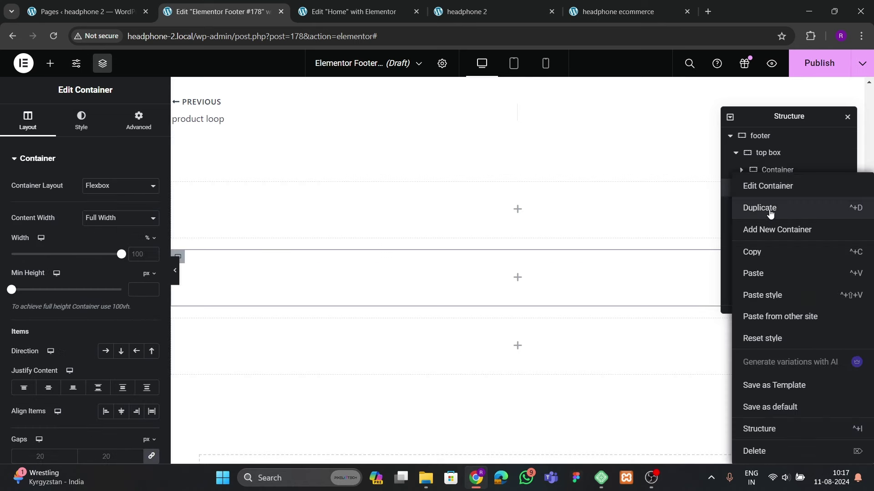
left_click(772, 206)
right_click(774, 207)
left_click(782, 238)
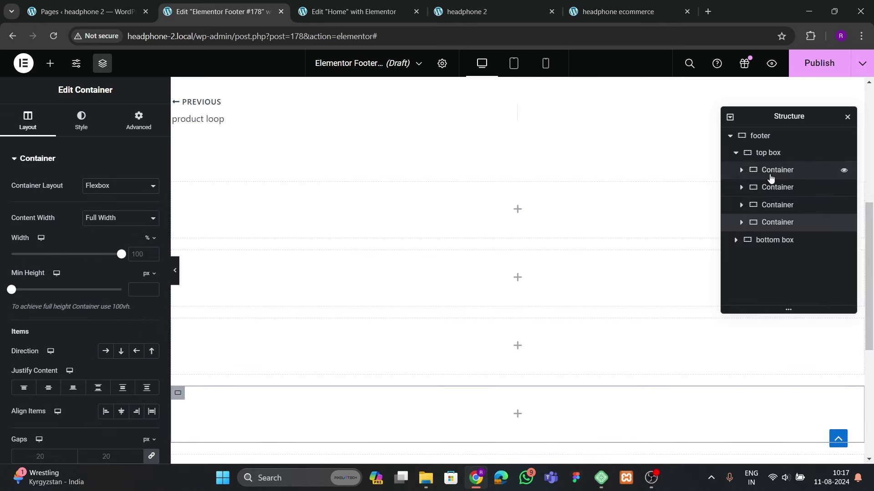
left_click(769, 154)
Set the top box's Direction to Row and Align Items to Start
left_click(28, 121)
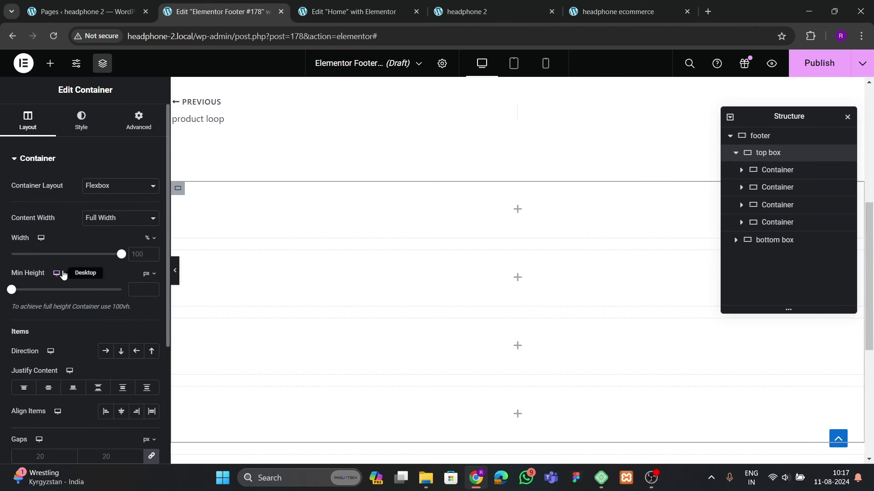
left_click(106, 350)
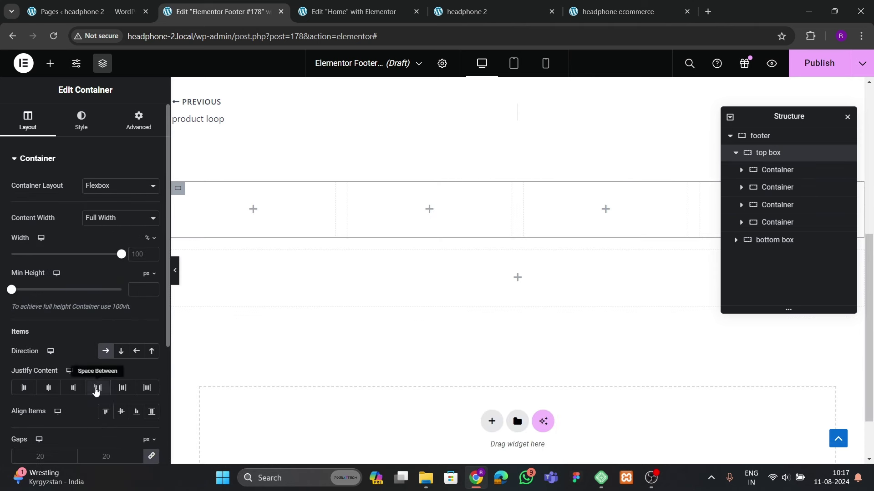
left_click(106, 411)
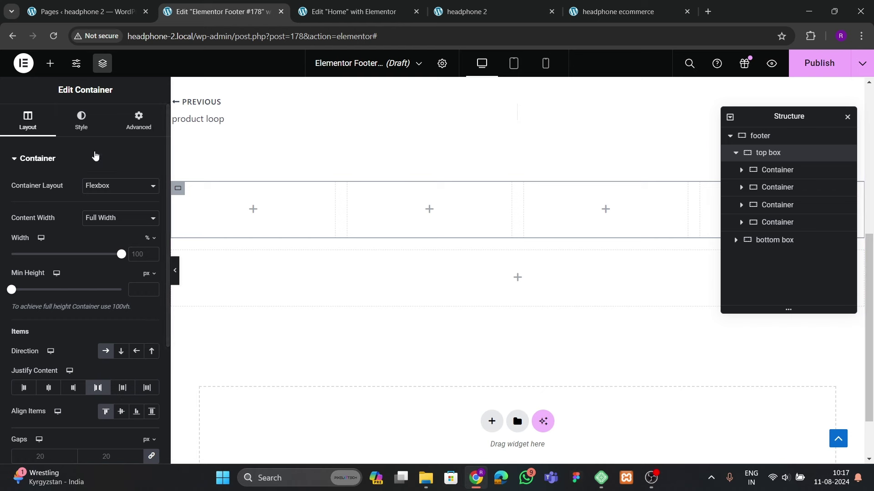
Add an Image widget to the first column showing the GILDAN logo
left_click(50, 63)
scroll(85, 259, "down", 4)
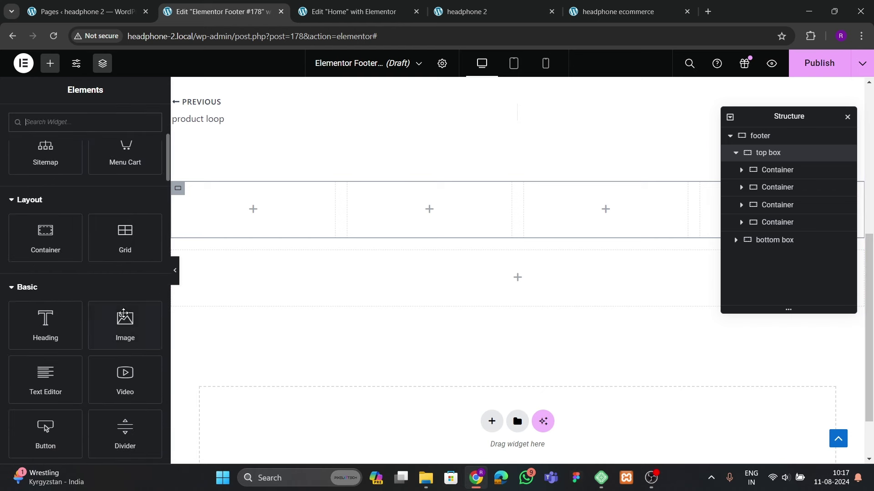
left_click_drag(125, 325, 247, 219)
left_click(67, 235)
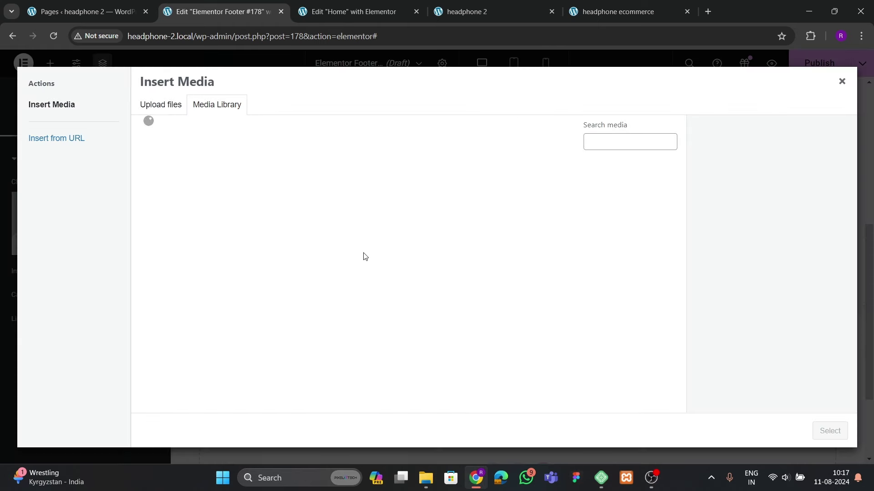
scroll(362, 255, "down", 5)
scroll(407, 298, "up", 1)
left_click(451, 306)
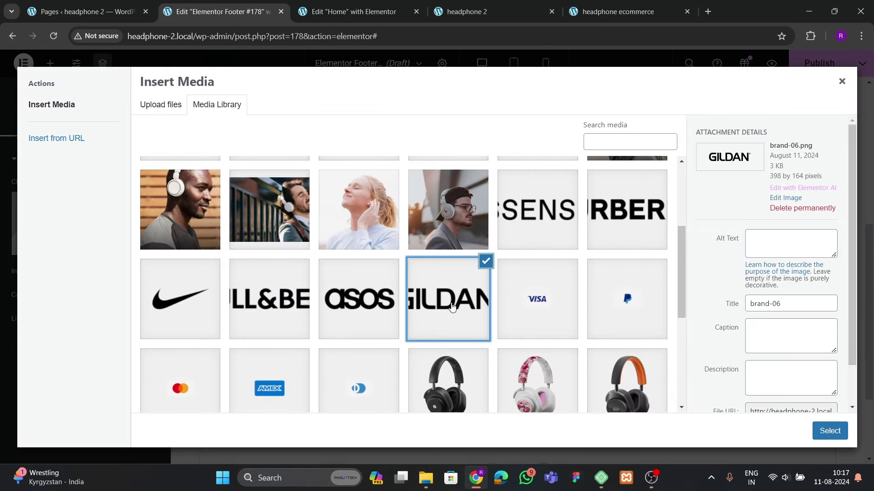
left_click(819, 432)
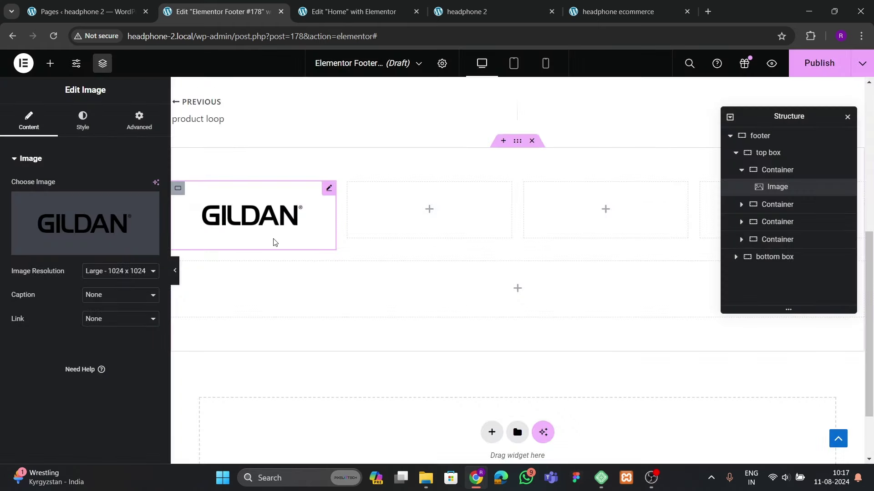
Make the GILDAN logo 65% wide and left-aligned, then compare with the live footer
left_click(83, 120)
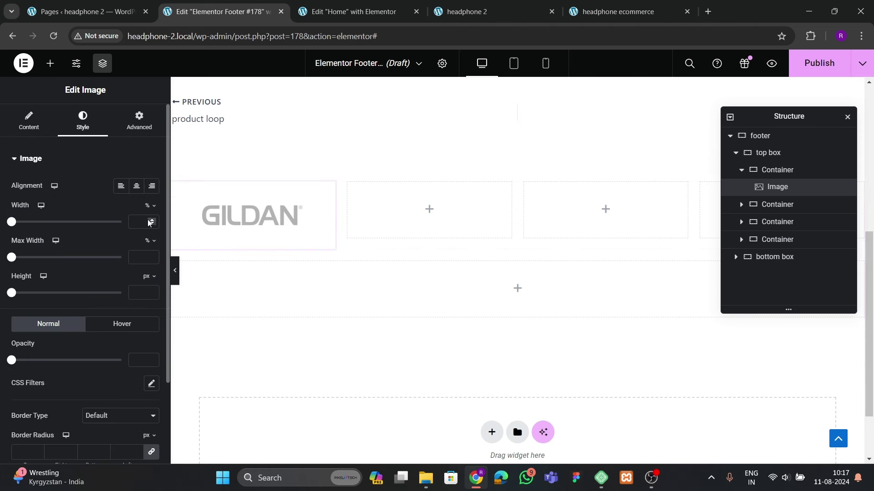
left_click(150, 222)
type("6")
left_click_drag(150, 222, 150, 223)
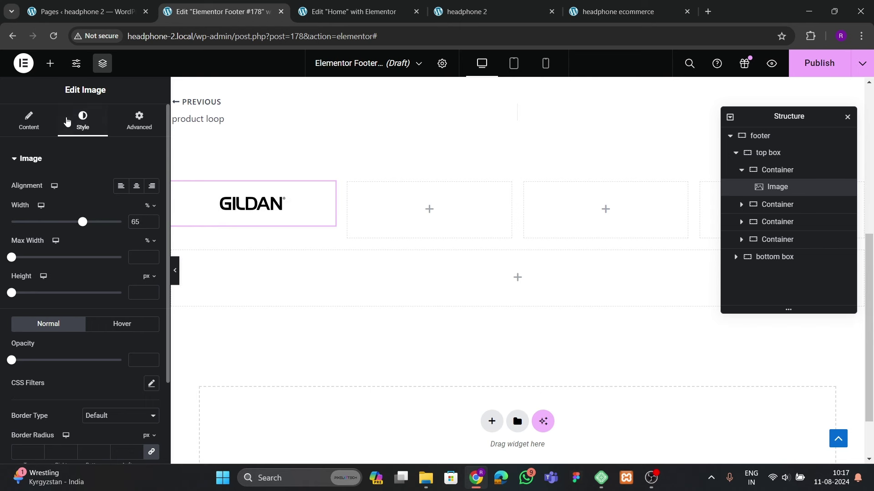
left_click(121, 182)
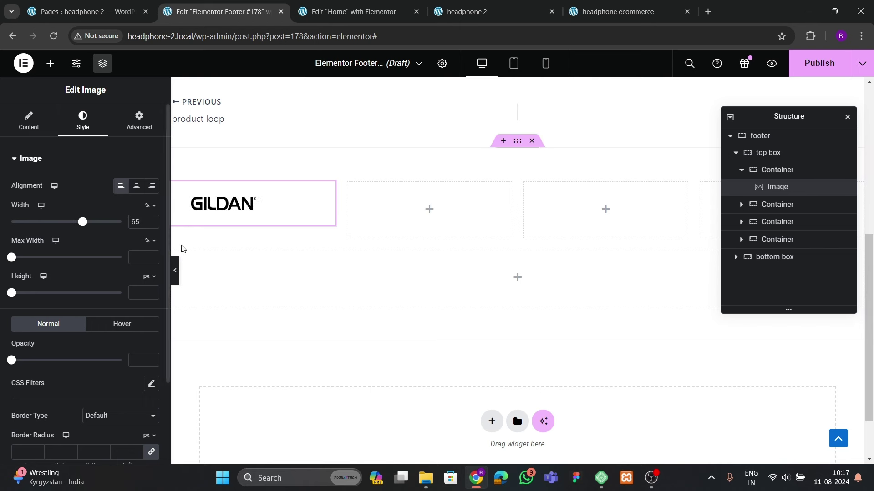
left_click(769, 171)
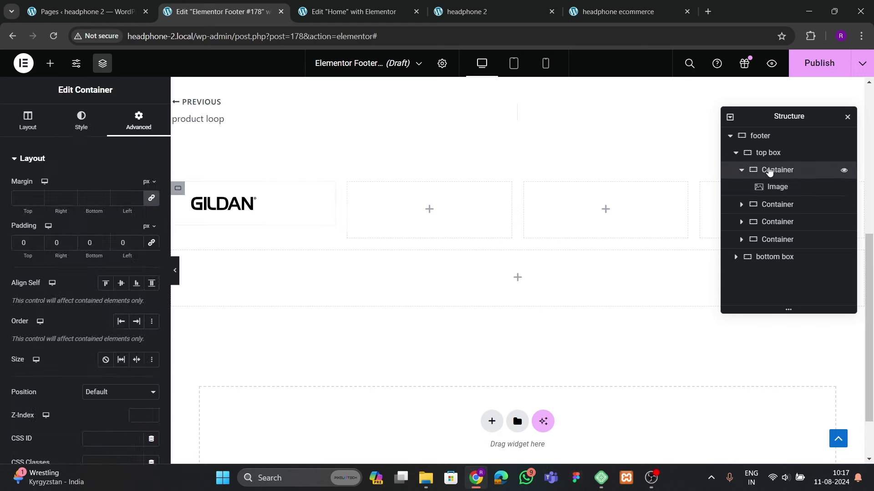
left_click(228, 221)
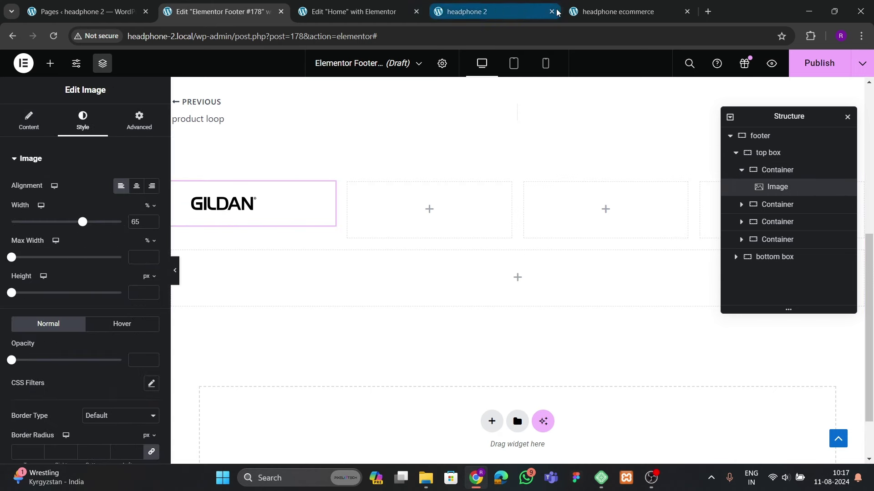
left_click(618, 11)
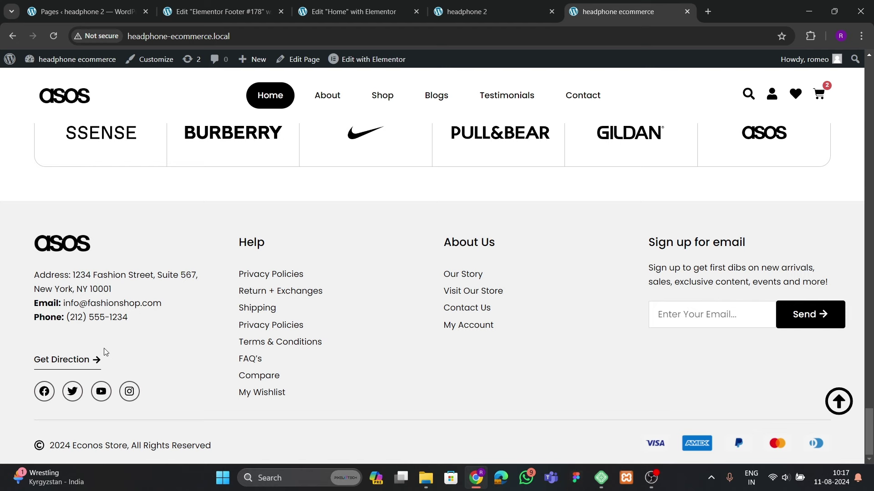
Add a Text Editor widget under the GILDAN logo
left_click(223, 11)
left_click(50, 63)
scroll(98, 297, "down", 6)
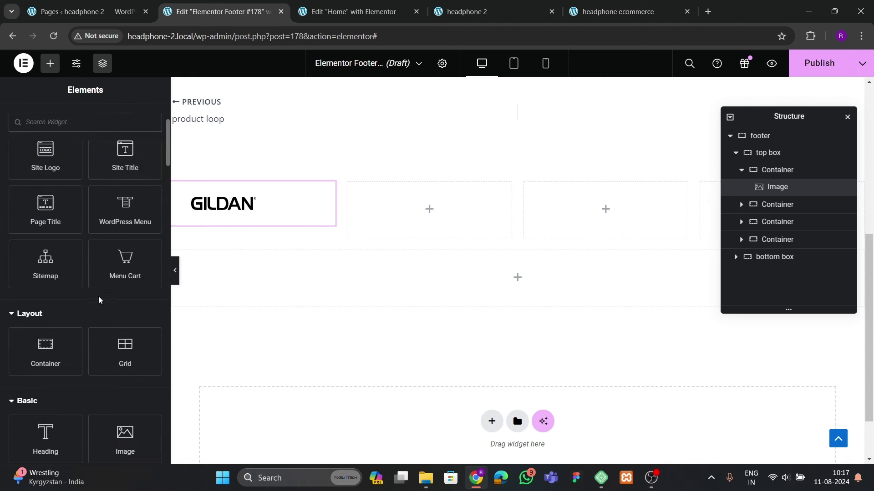
left_click_drag(80, 319, 214, 208)
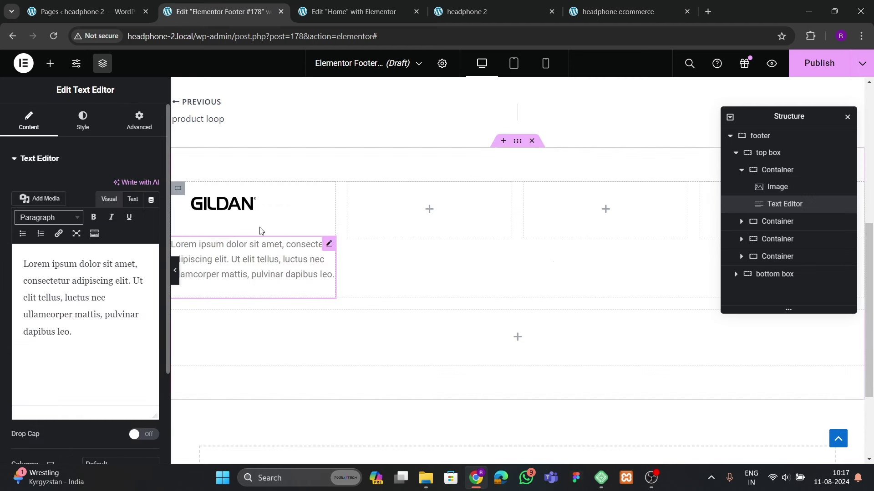
left_click(777, 173)
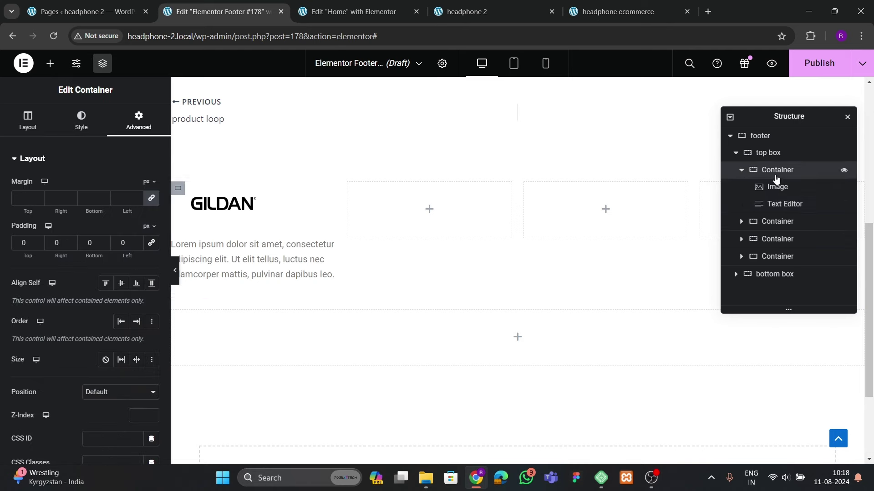
left_click(333, 255)
Copy the address, email and phone lines from the live site into the text block
left_click(618, 12)
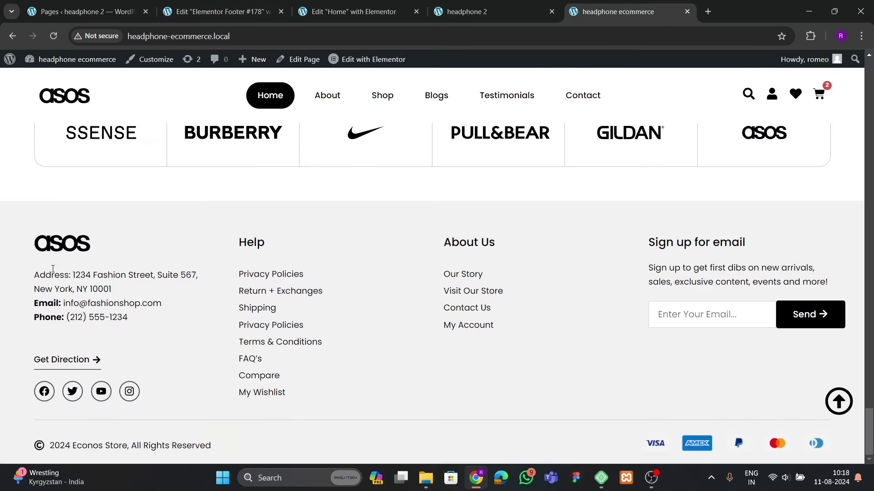
left_click_drag(34, 283, 154, 322)
key("ctrl+c")
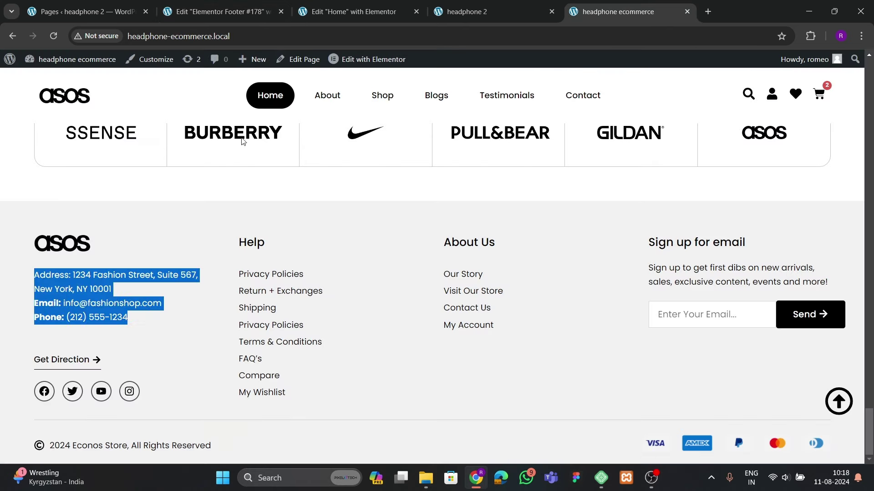
left_click(218, 12)
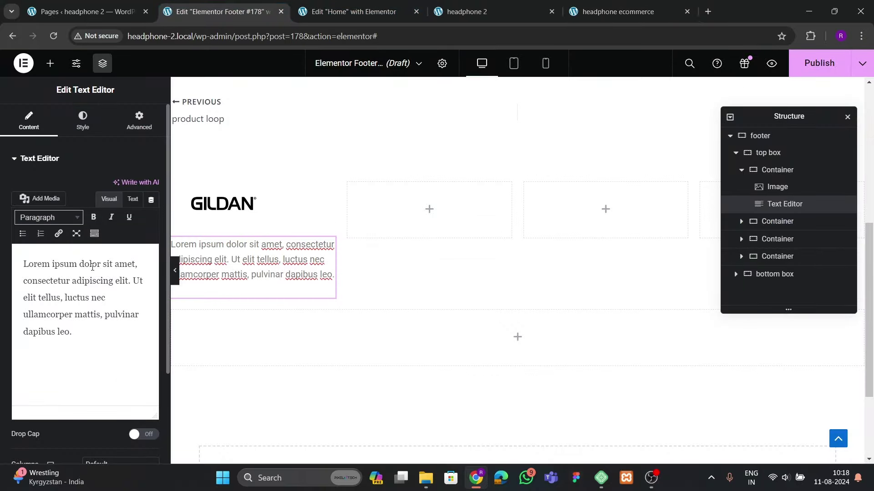
left_click(83, 314)
key("ctrl+a")
key("ctrl+v")
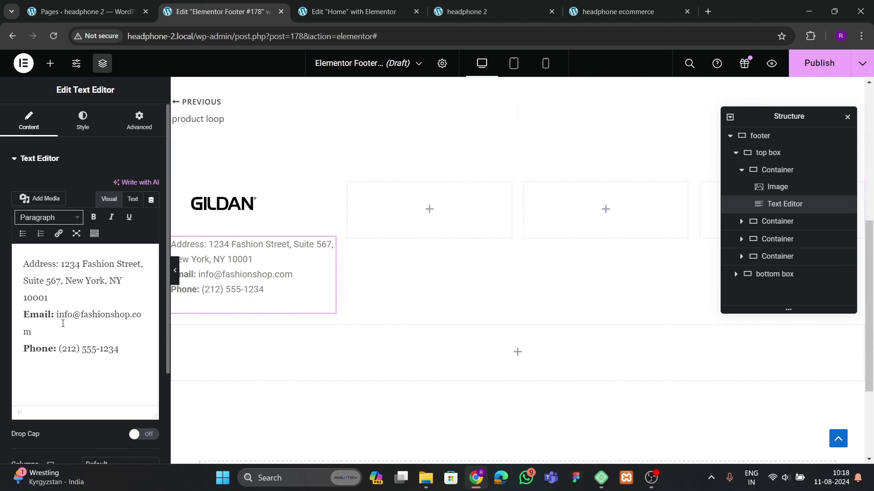
Give the text a dark colour and the Poppins font family
left_click(83, 121)
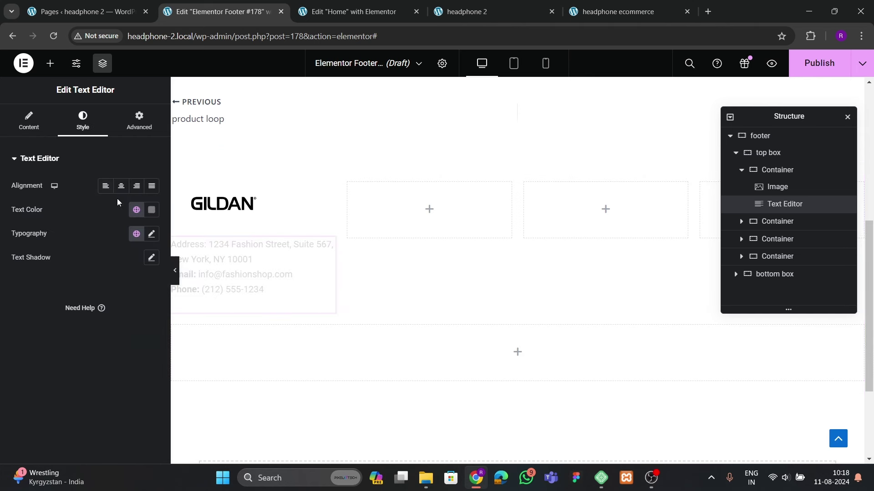
left_click(152, 209)
left_click(106, 321)
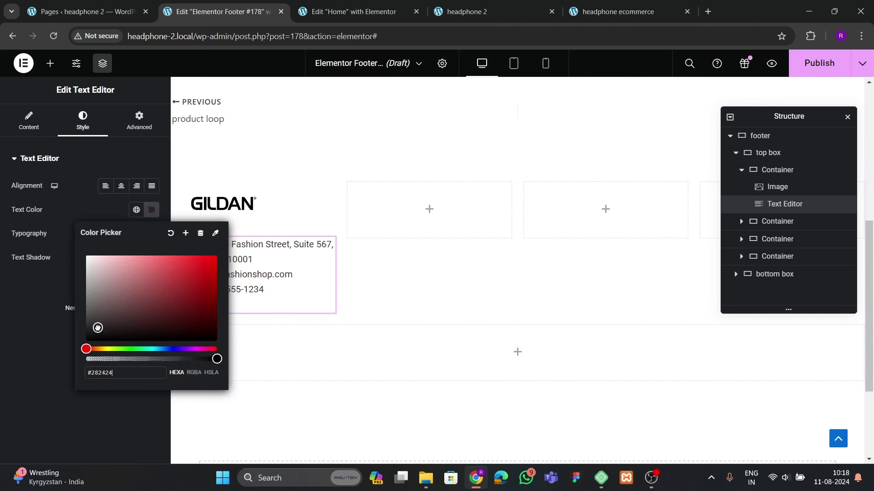
left_click(151, 233)
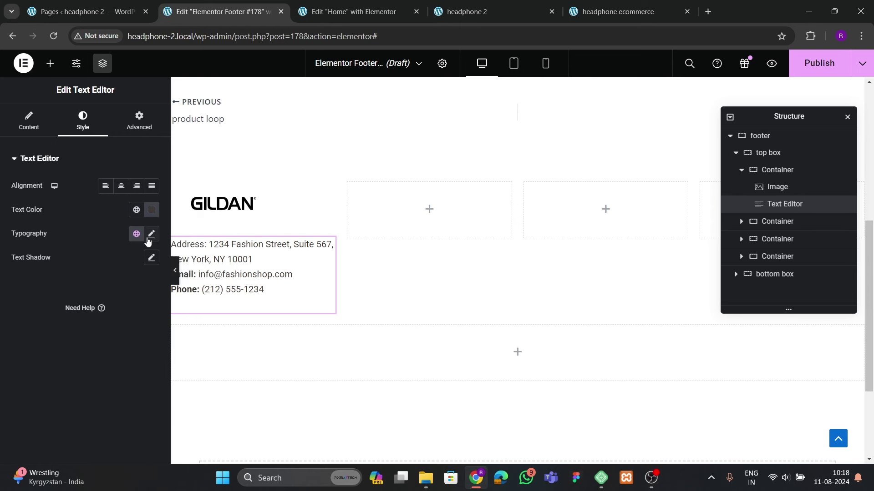
left_click(151, 233)
left_click(110, 286)
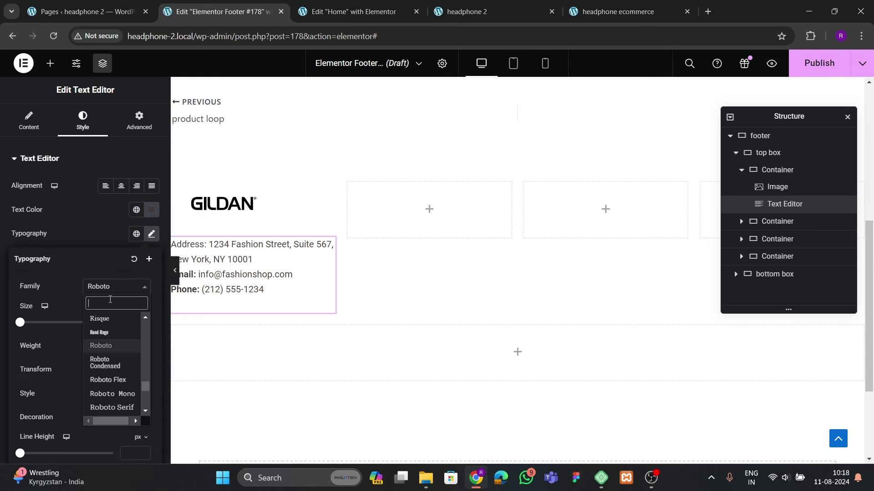
type("poppins")
key("Return")
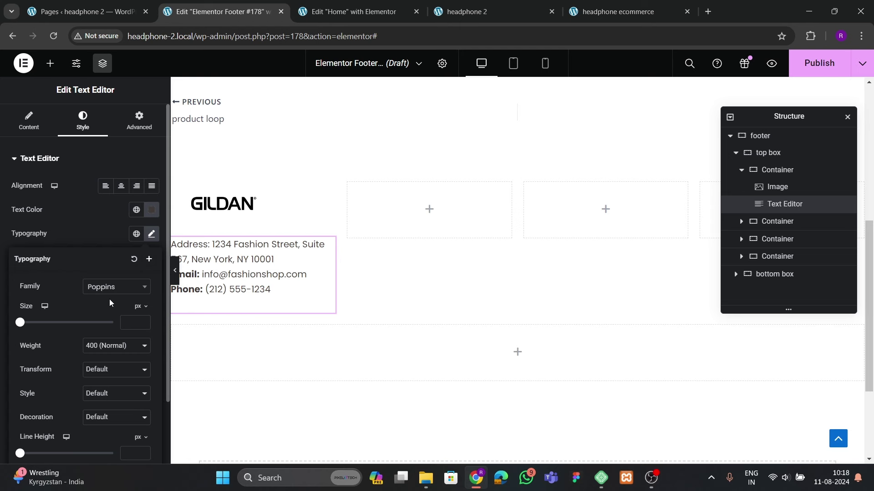
Set the text's font size to 15 px and compare with the live footer
left_click(95, 236)
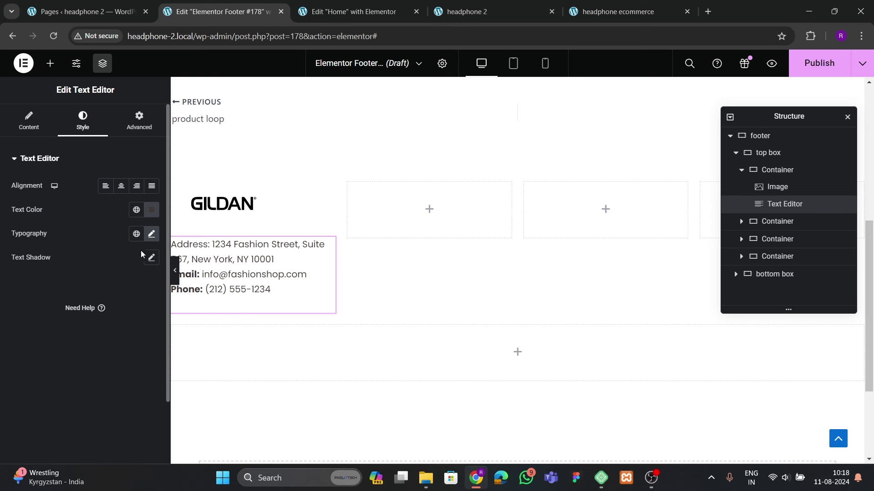
left_click(151, 234)
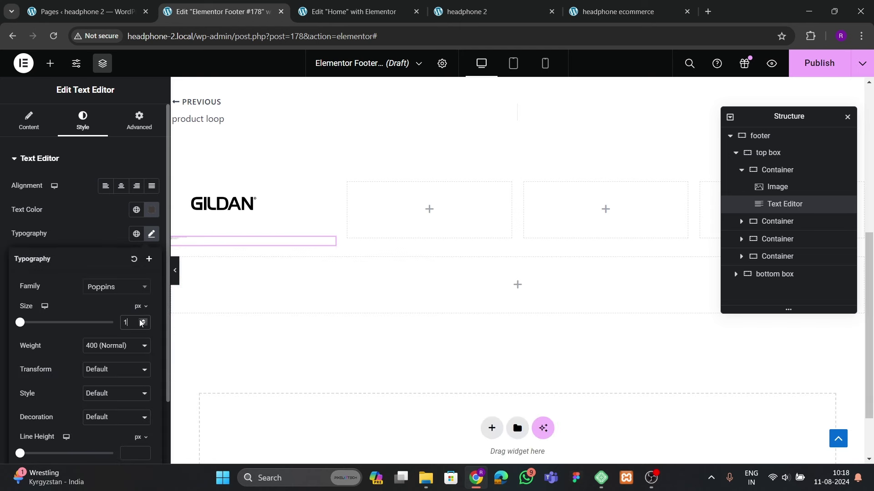
left_click(134, 323)
type("15")
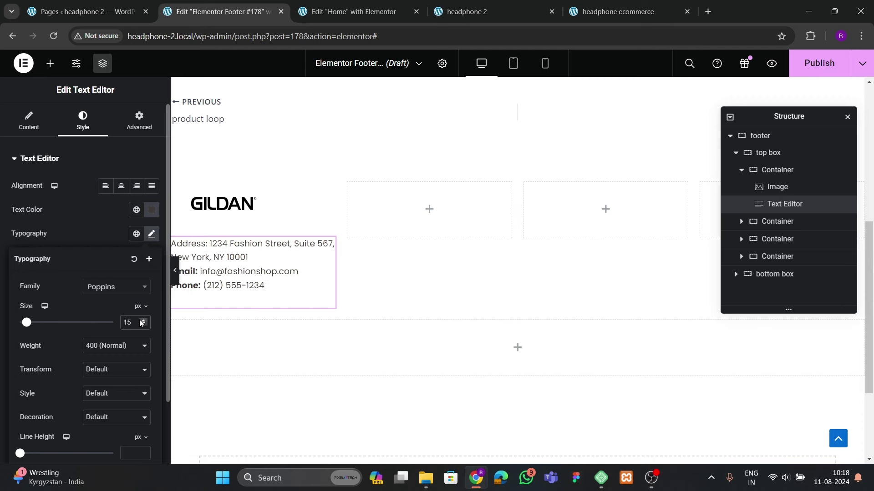
left_click(605, 12)
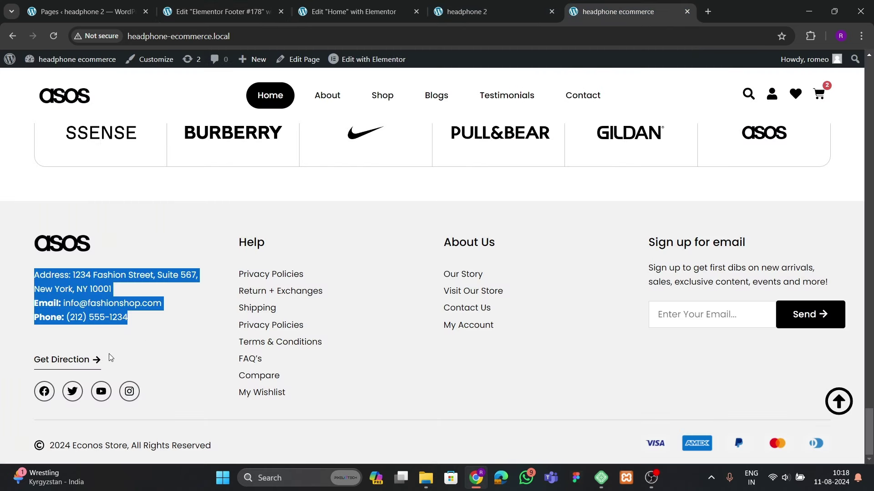
left_click(80, 364)
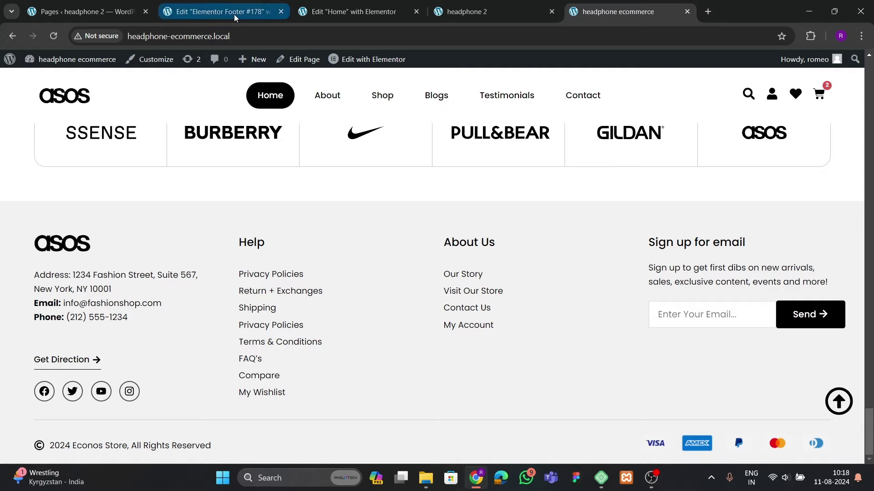
left_click(218, 12)
Add a Button widget below the address text
left_click(50, 63)
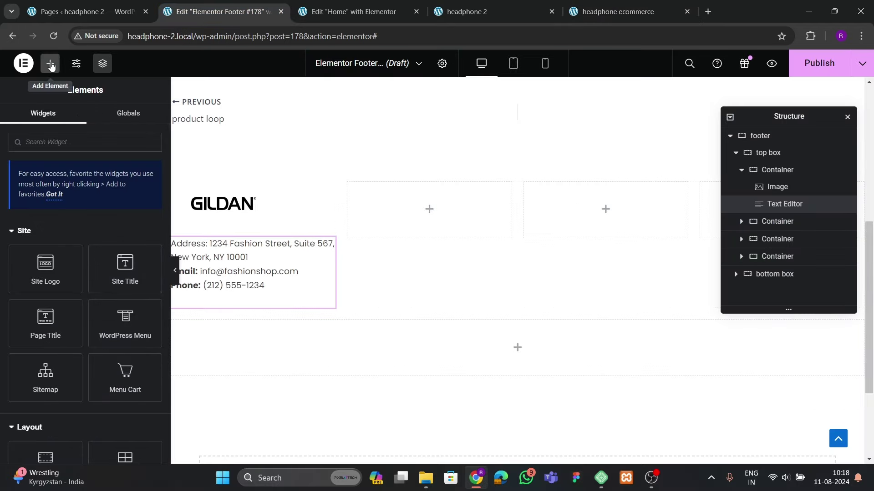
left_click(58, 150)
type("button")
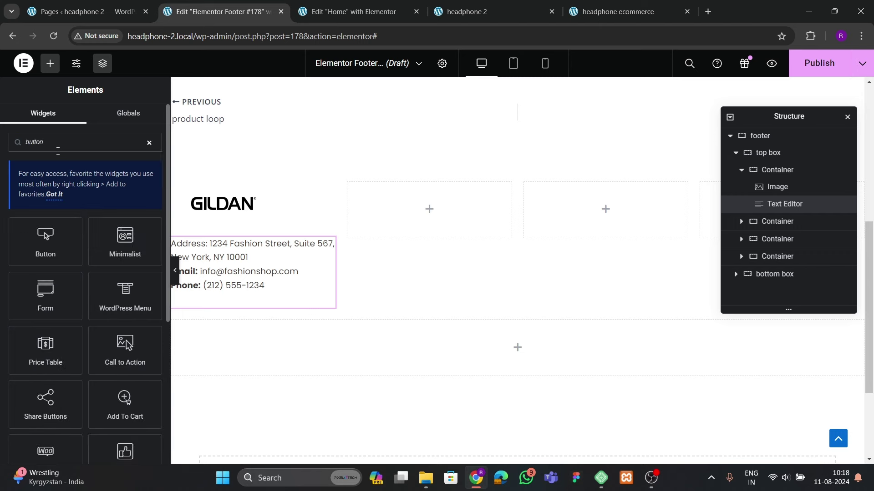
left_click_drag(55, 258, 273, 292)
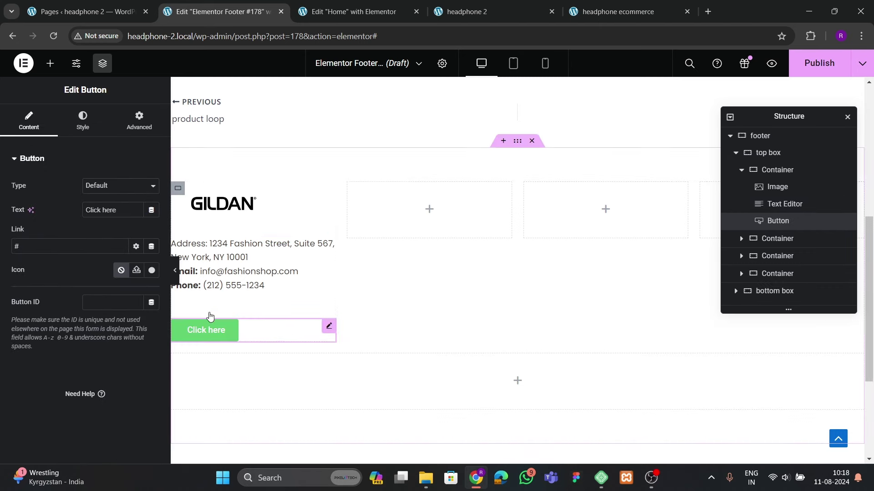
Give the address text a -26 bottom margin to pull the button closer
left_click(266, 285)
left_click(139, 127)
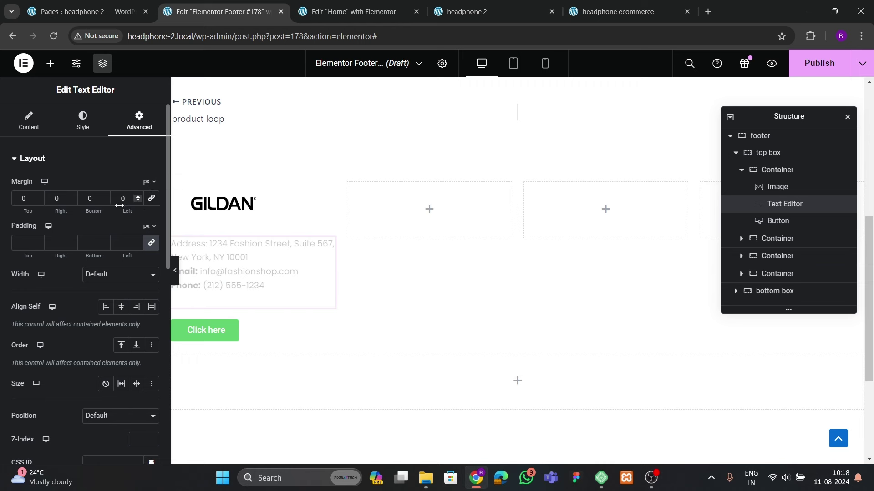
left_click_drag(106, 201, 106, 200)
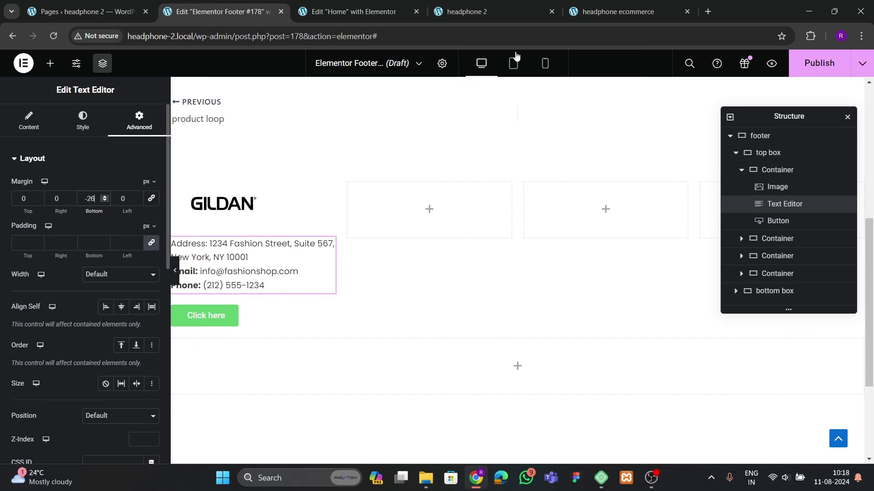
left_click(584, 16)
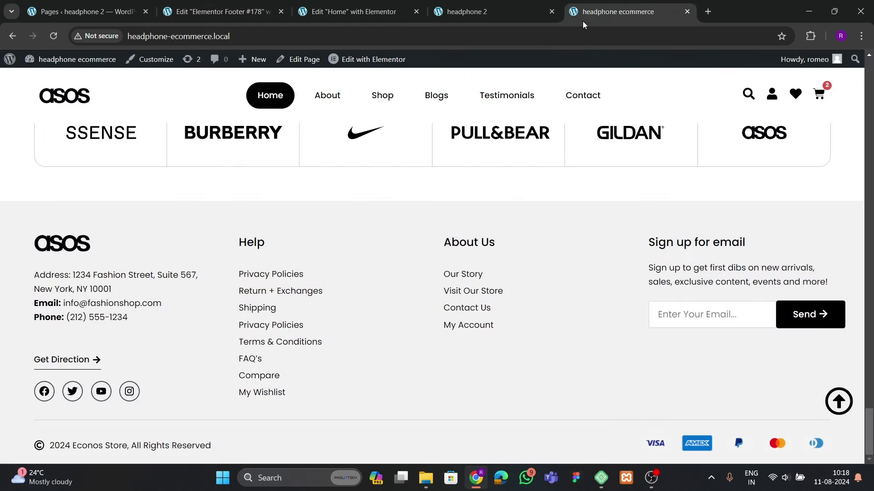
Label the button 'Get Direction'
left_click(218, 11)
left_click(29, 121)
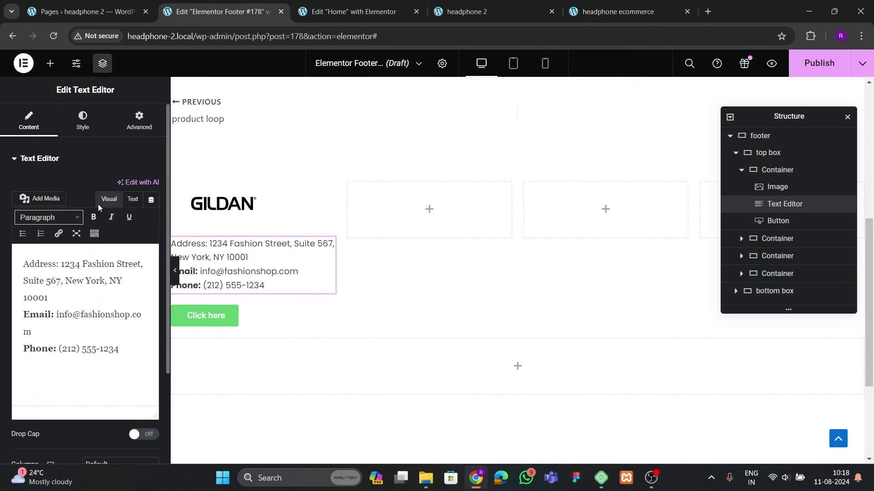
left_click(210, 307)
type("Get")
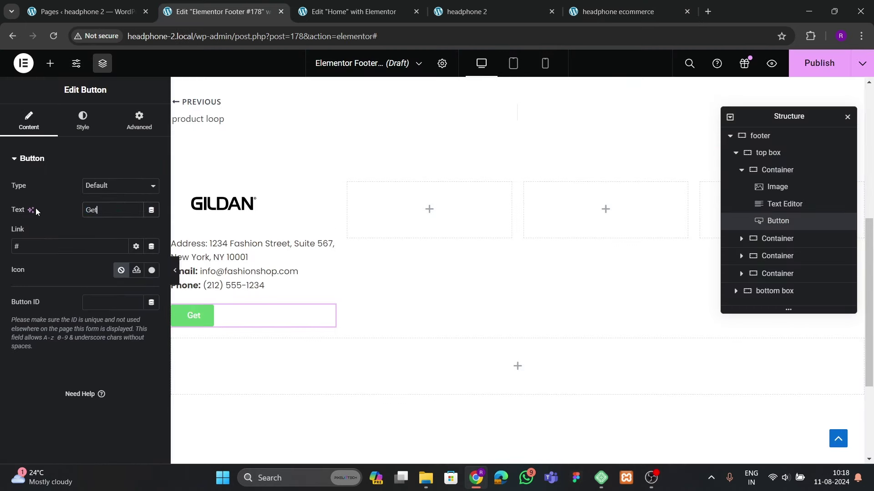
type(" Direction")
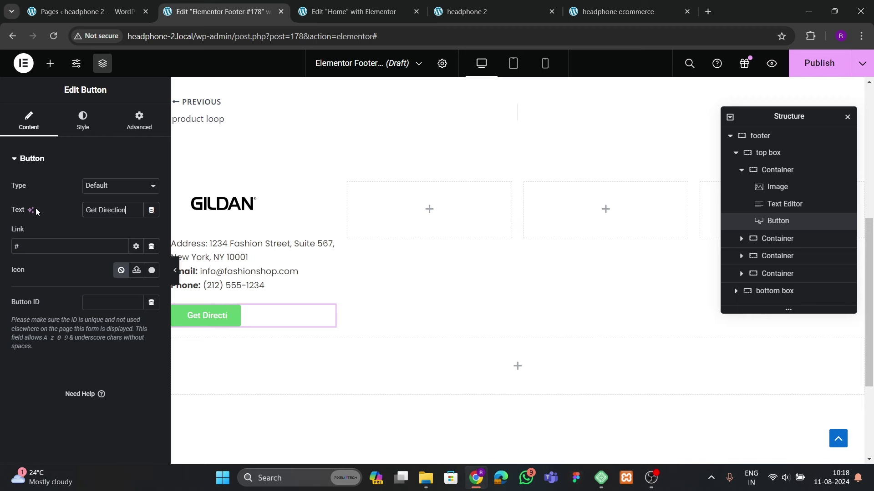
Search the button's icon library for 'angle' icons
left_click(152, 269)
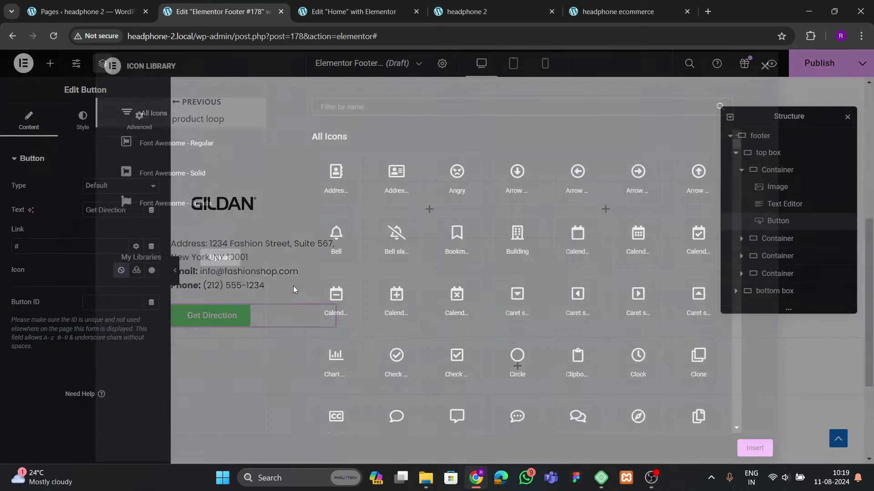
left_click(361, 107)
type("arr")
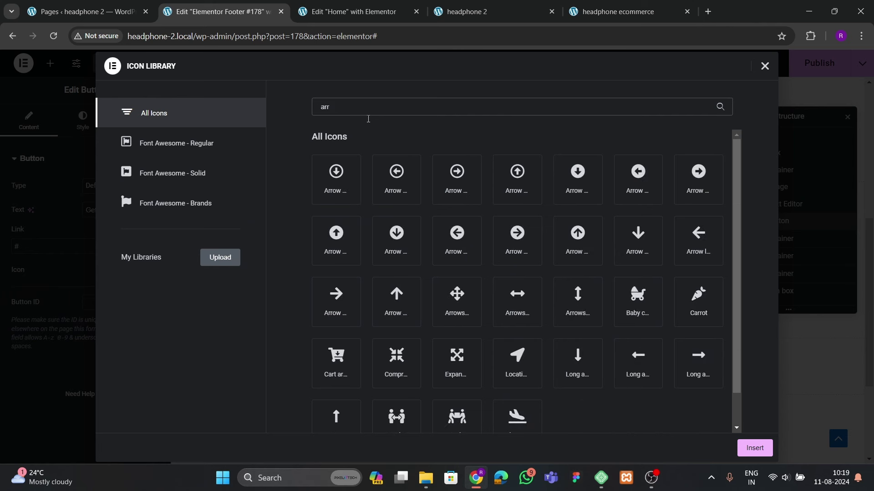
scroll(524, 314, "down", 1)
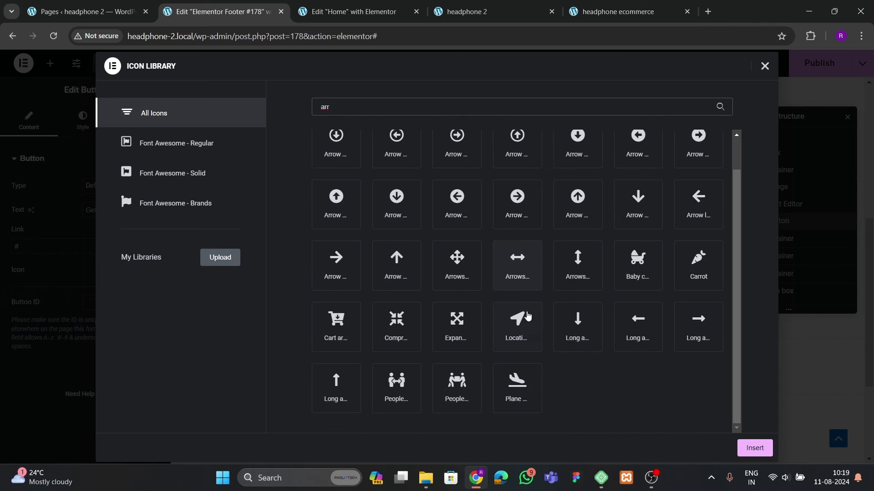
scroll(524, 314, "up", 1)
key("BackSpace")
key("BackSpace")
key("BackSpace")
type("ang")
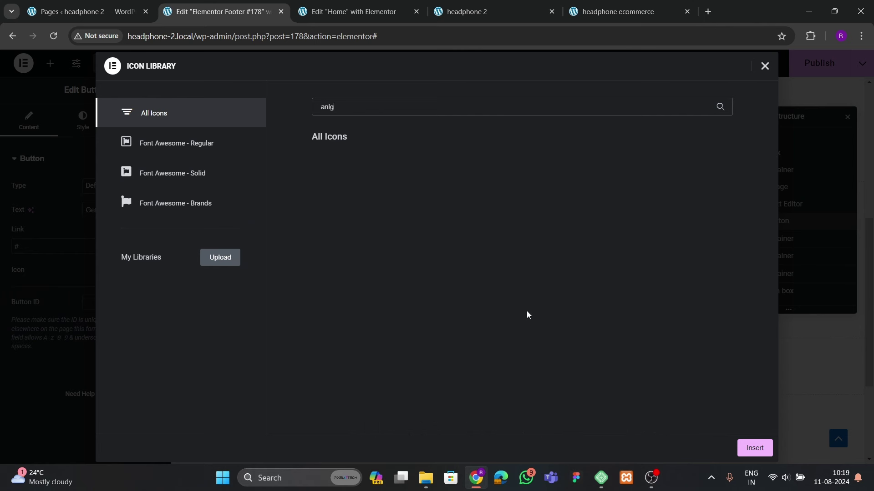
key("BackSpace")
key("BackSpace")
type("ngle")
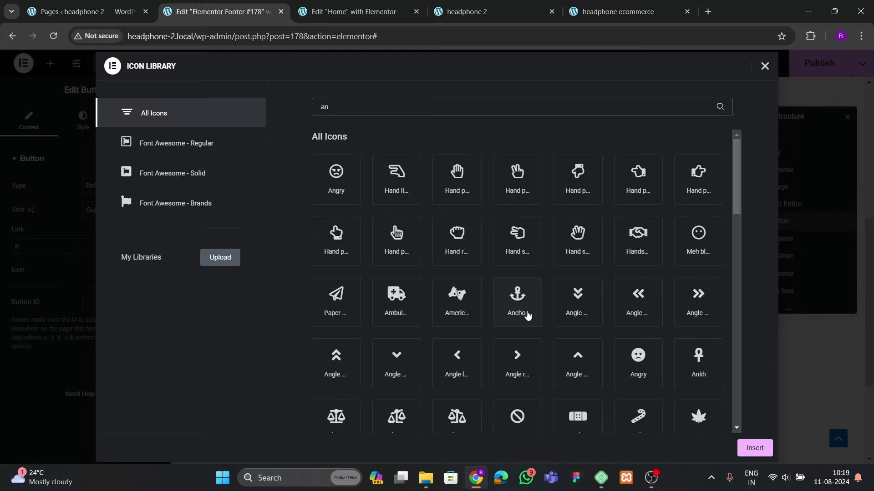
Add an angle-right arrow icon placed after the Get Direction text
left_click(712, 203)
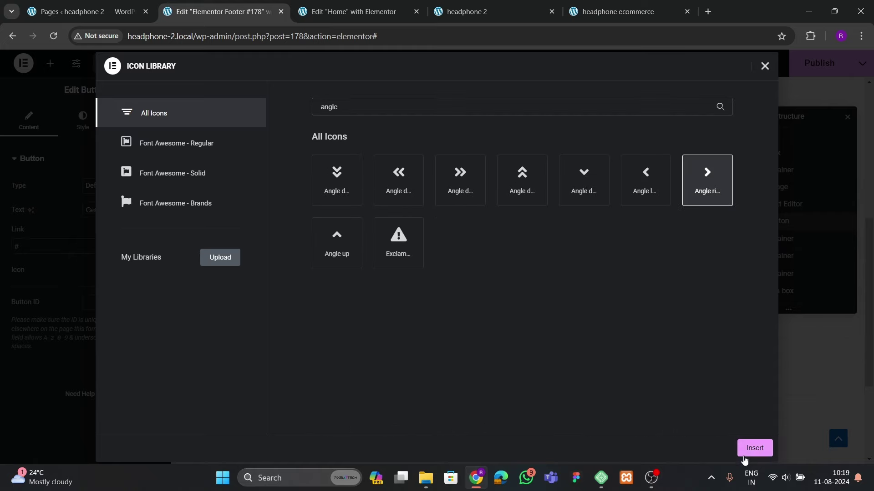
left_click(754, 448)
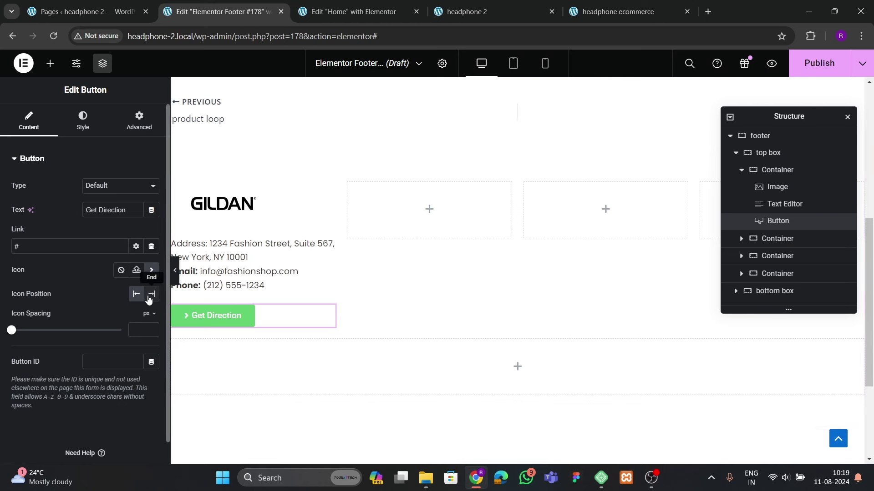
left_click(151, 294)
Set the button's typography font family to Poppins
left_click(82, 120)
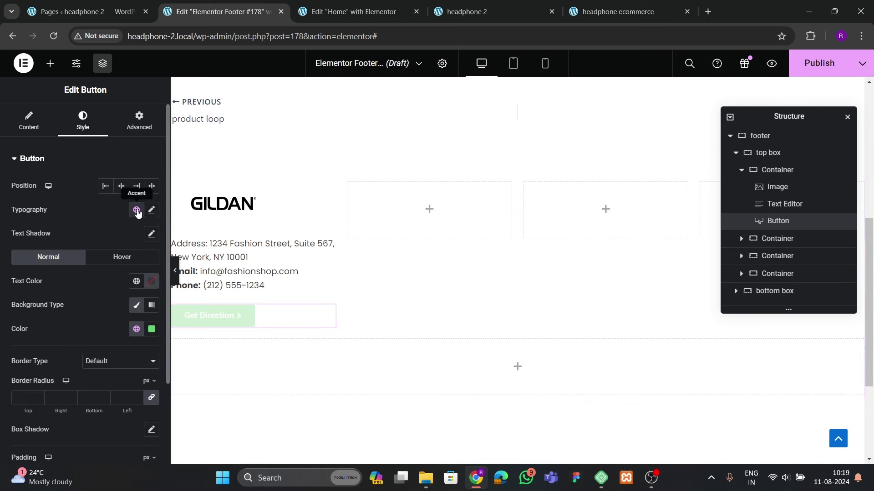
left_click(151, 210)
left_click(112, 263)
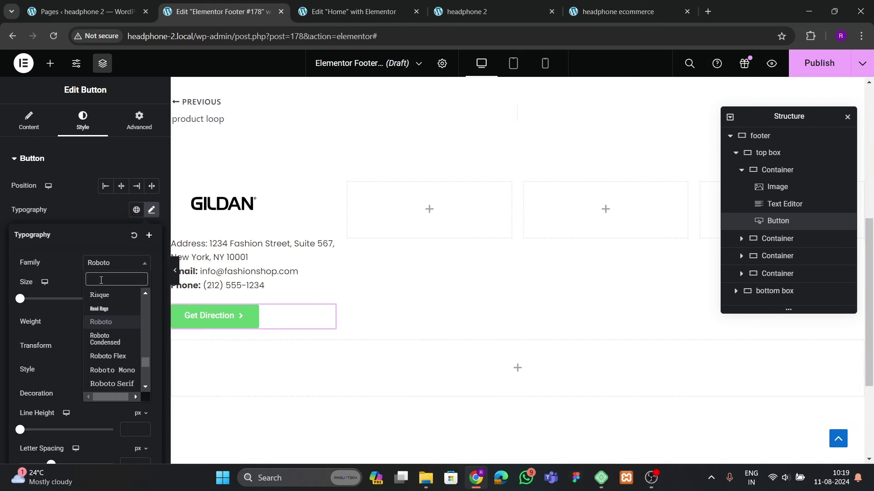
type("poppins")
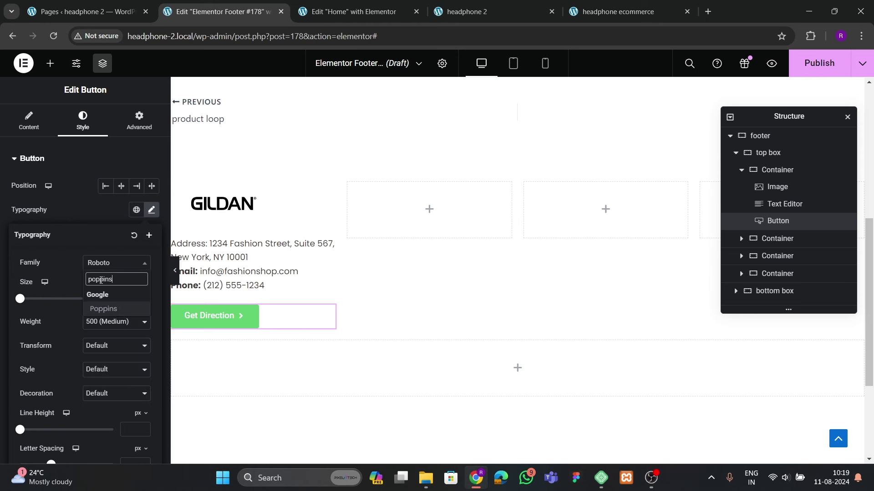
key("Return")
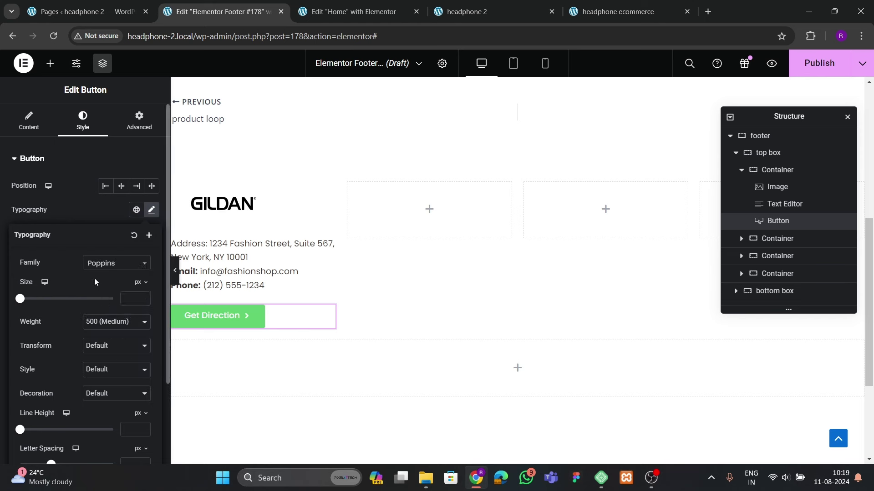
left_click(88, 212)
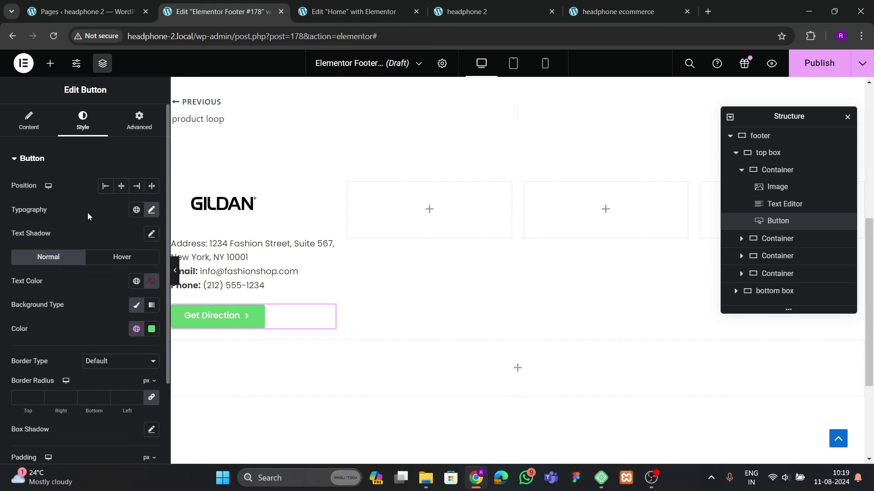
Make the button background transparent by dropping its colour alpha to 0
left_click(144, 330)
type("000000")
left_click(79, 331)
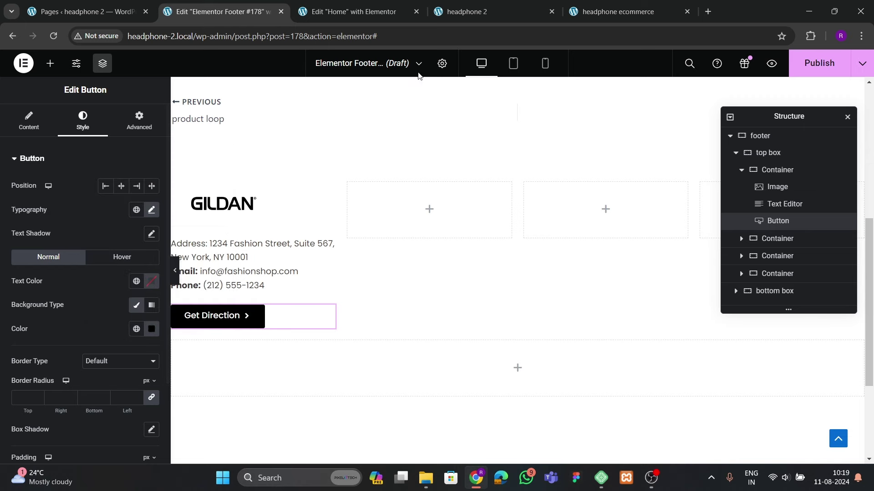
left_click(616, 15)
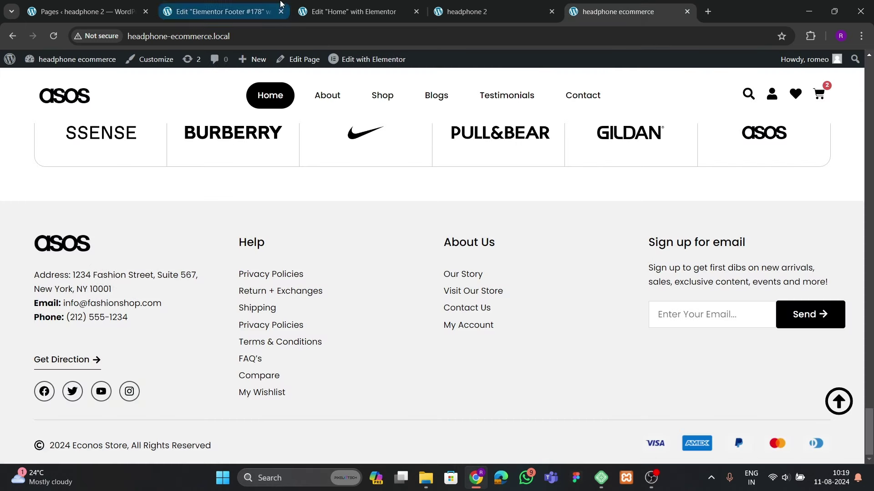
left_click(223, 11)
left_click(151, 328)
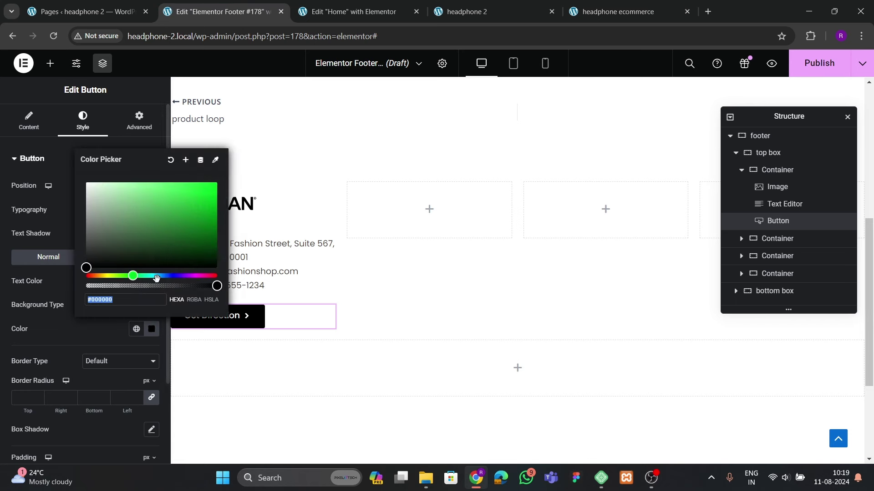
left_click_drag(189, 290, 86, 286)
left_click(65, 331)
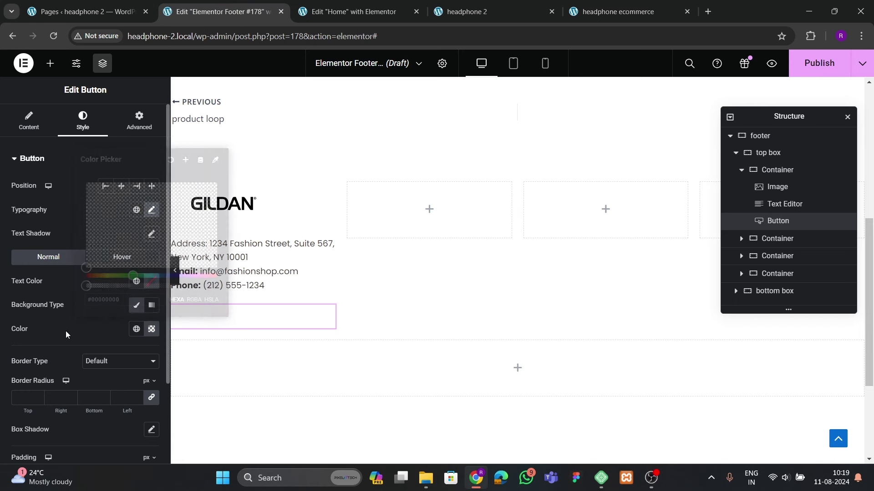
Set the button text colour to black
scroll(65, 331, "down", 3)
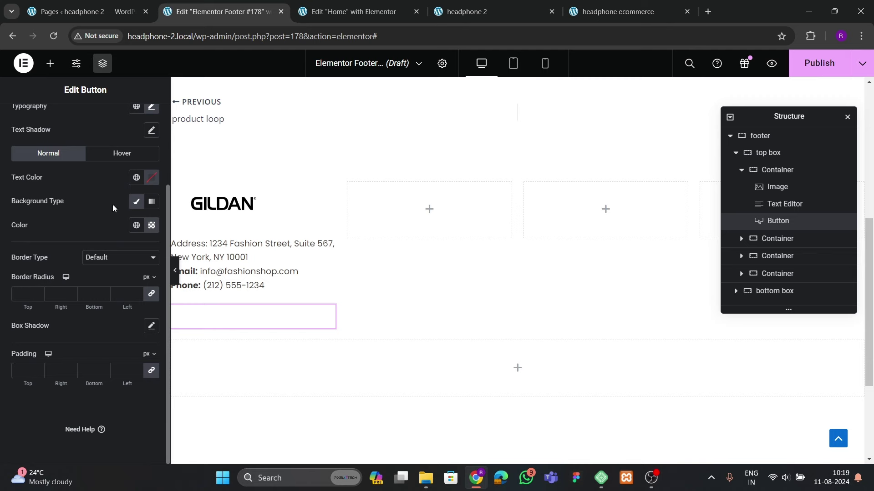
left_click(151, 182)
left_click(84, 312)
left_click(96, 174)
left_click(588, 17)
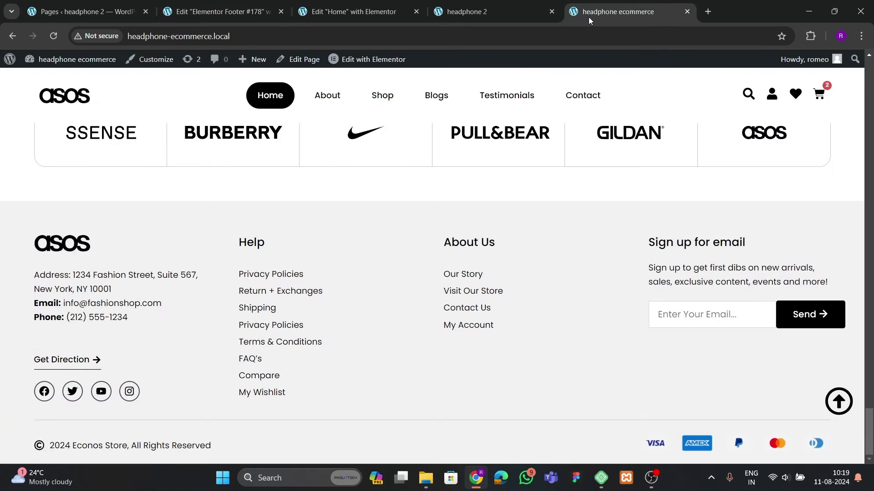
left_click(331, 10)
left_click(225, 11)
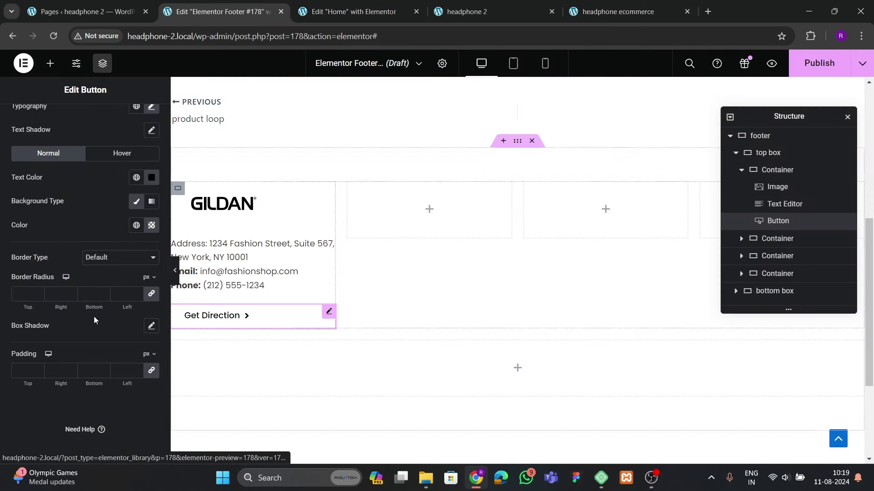
Set the button padding to 0 and give it a solid 1px bottom-only border
left_click(26, 369)
type("0")
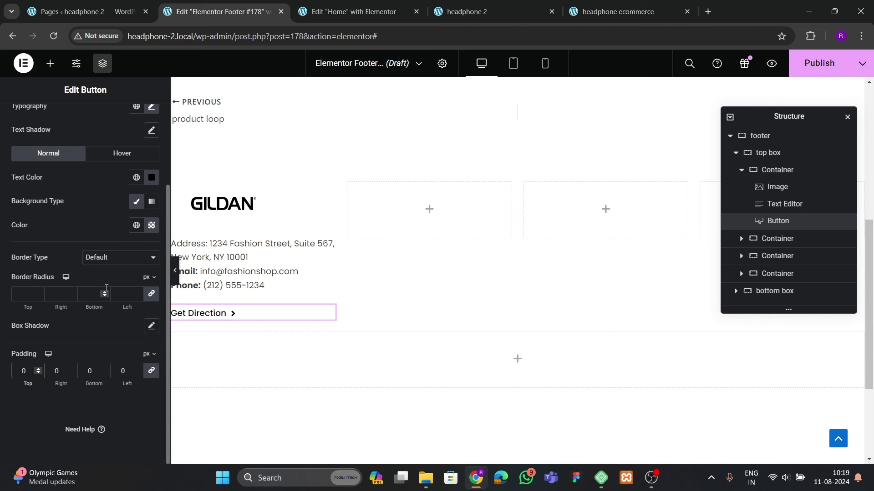
left_click(105, 260)
left_click(103, 286)
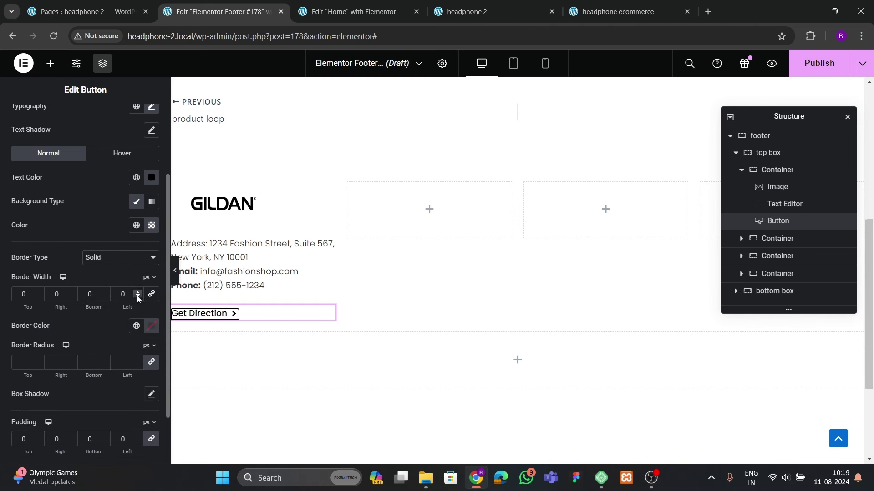
left_click(138, 297)
double_click(105, 294)
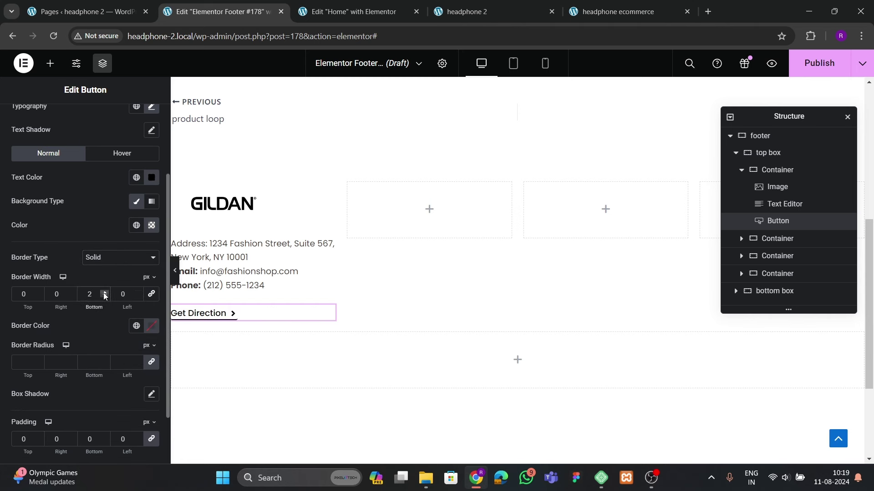
left_click(104, 296)
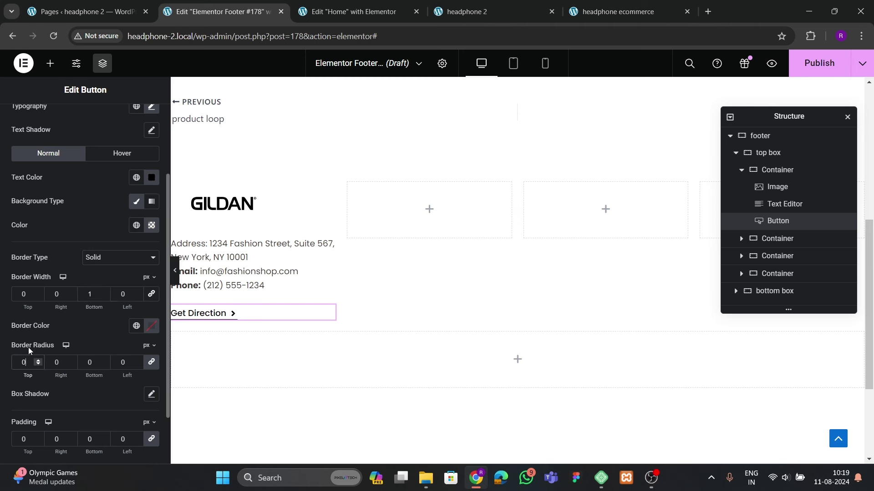
Set the button's bottom padding to 5 and preview the footer
scroll(106, 396, "down", 2)
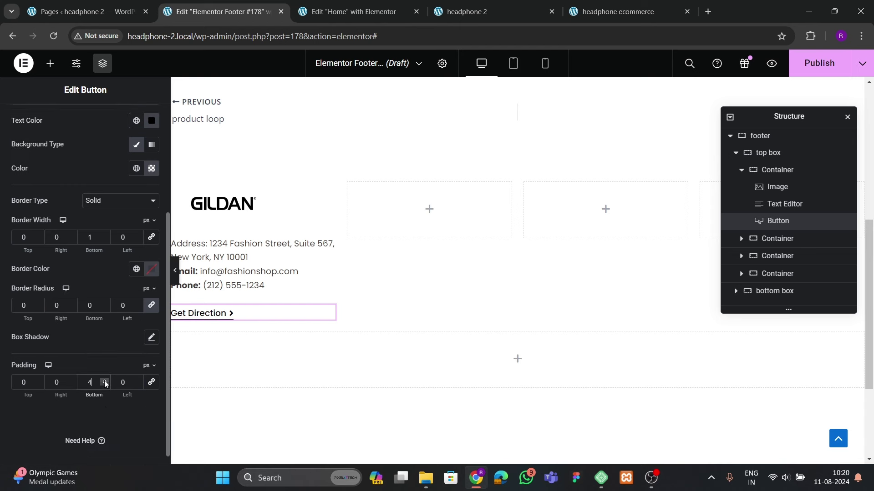
left_click(105, 384)
left_click(175, 270)
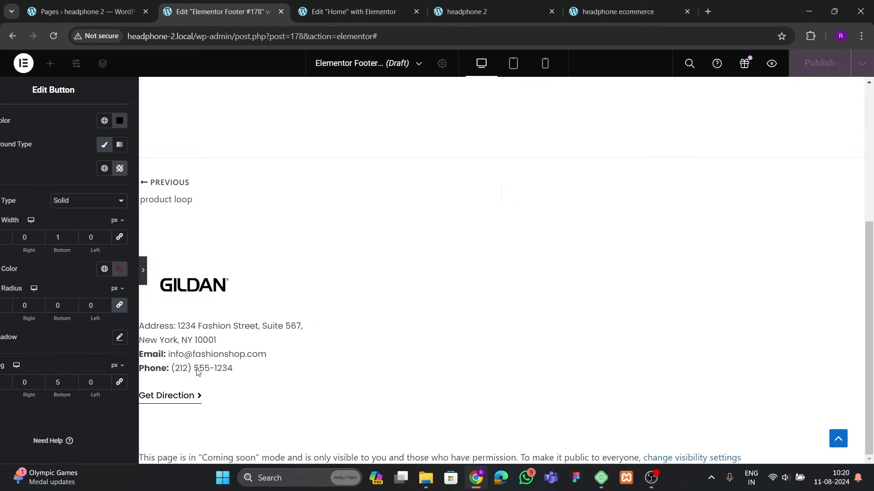
left_click(6, 273)
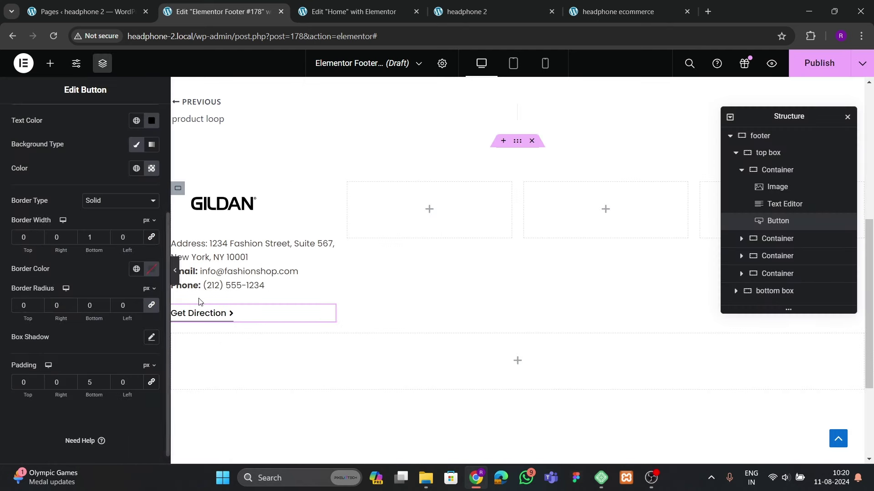
Set the Get Direction text size to 16 and view the live site footer
scroll(92, 206, "up", 3)
left_click(150, 164)
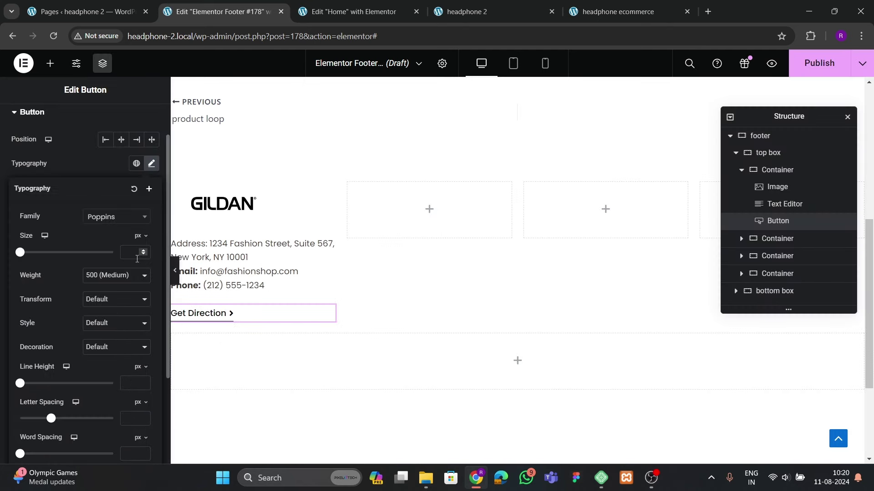
left_click_drag(142, 253, 142, 254)
left_click(174, 270)
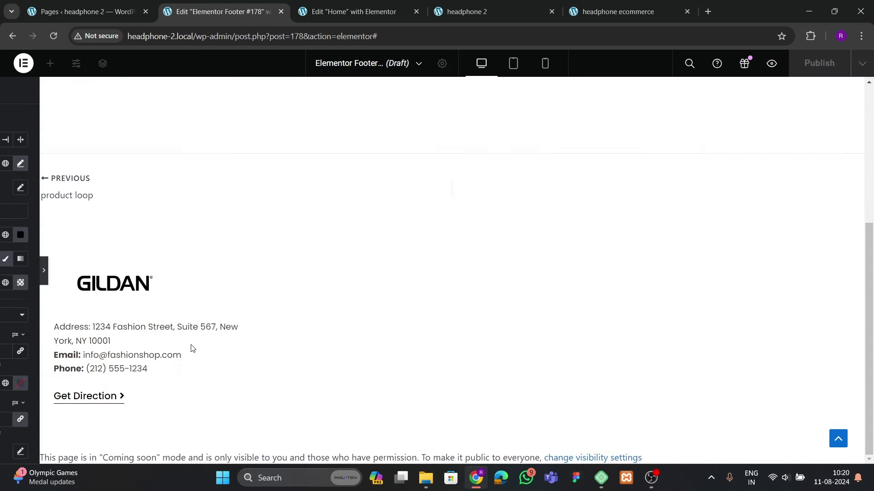
left_click(4, 279)
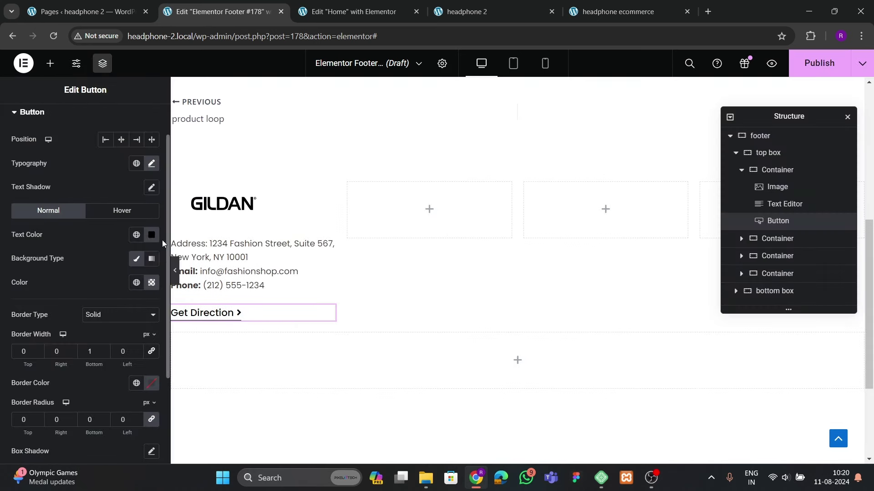
left_click(147, 166)
left_click(136, 251)
key("Down")
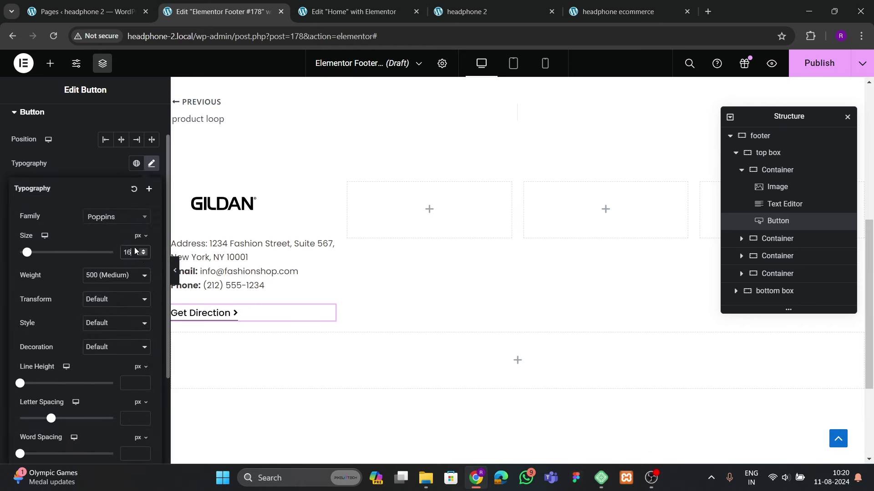
left_click(97, 173)
left_click(585, 14)
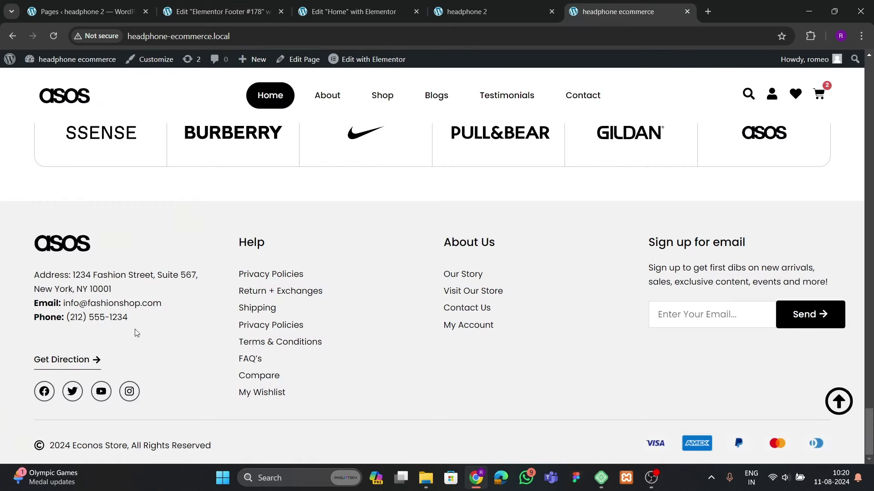
Add a Social Icons widget below the Get Direction button
left_click(237, 12)
left_click(50, 63)
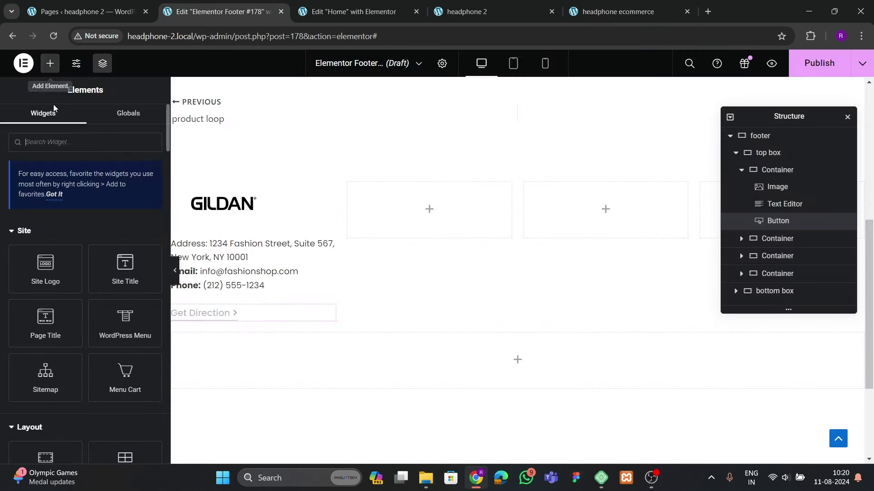
type("sociald")
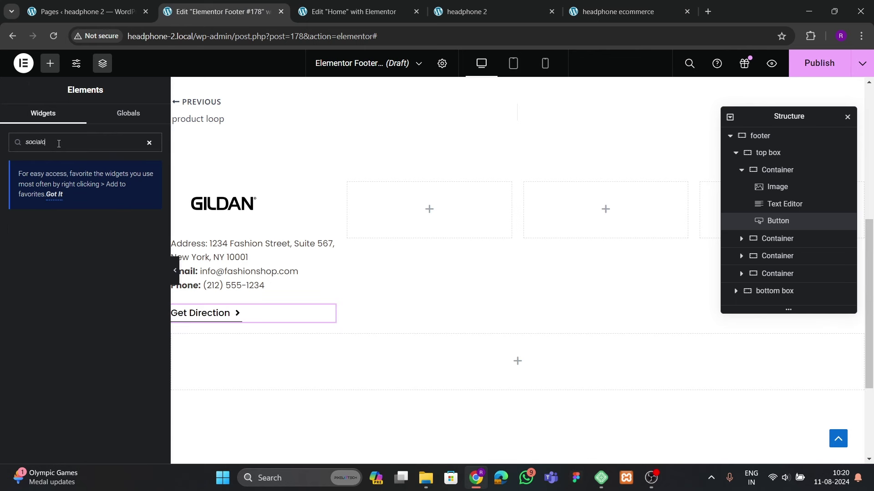
key("BackSpace")
left_click_drag(46, 237, 211, 319)
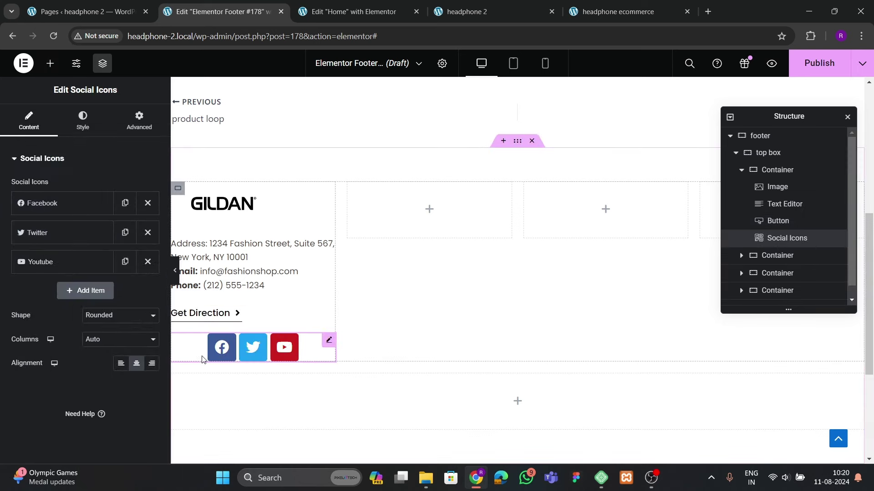
Left-align the icons and add an Instagram item duplicated from YouTube
left_click(121, 369)
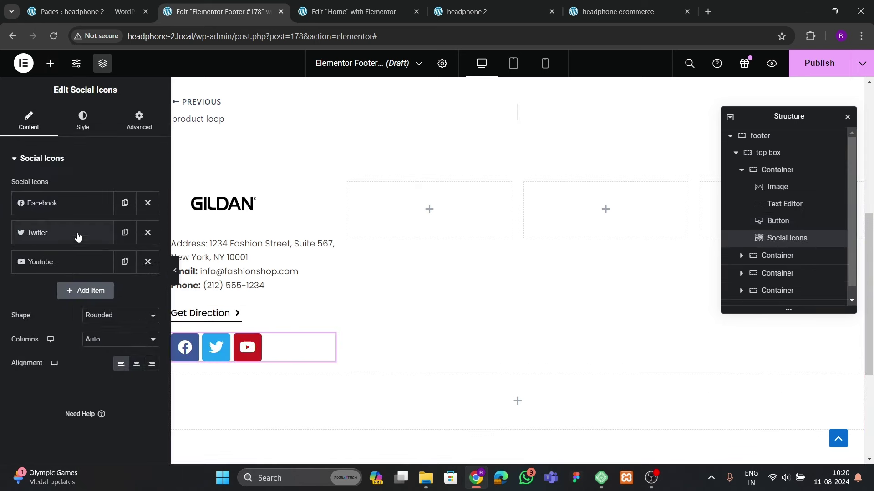
left_click(125, 262)
left_click(73, 290)
left_click(76, 337)
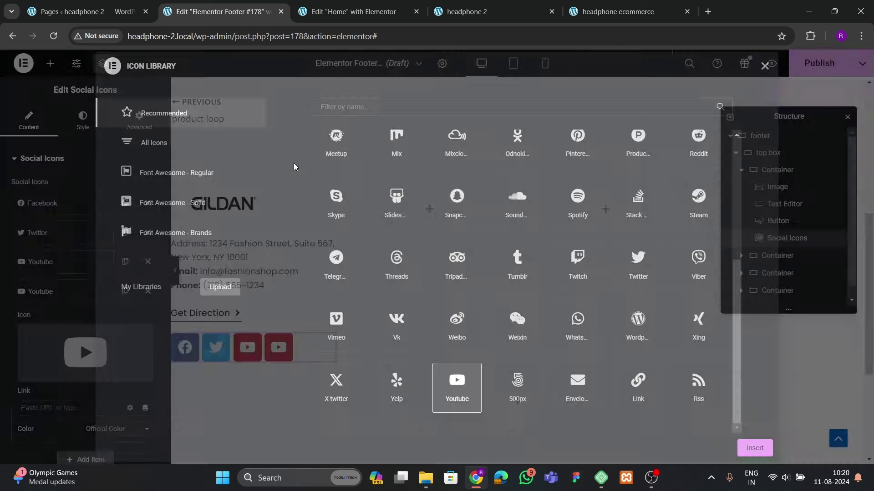
type("inst")
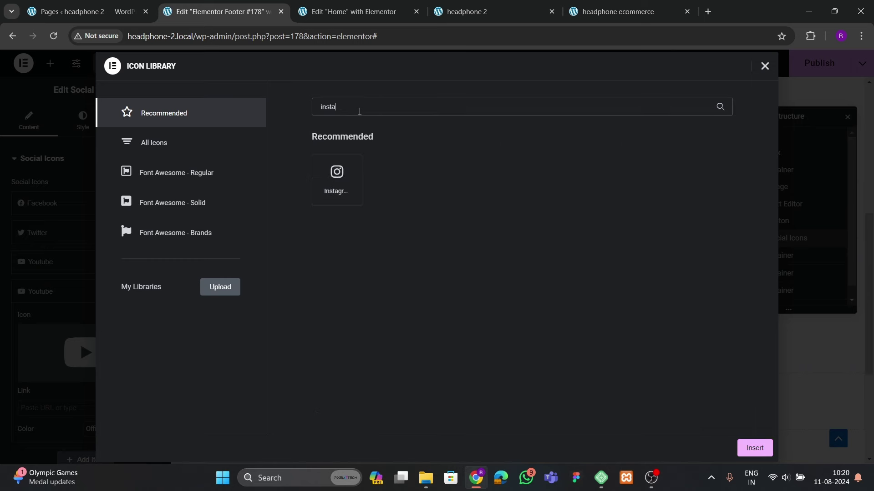
type("a")
left_click(318, 193)
left_click(757, 449)
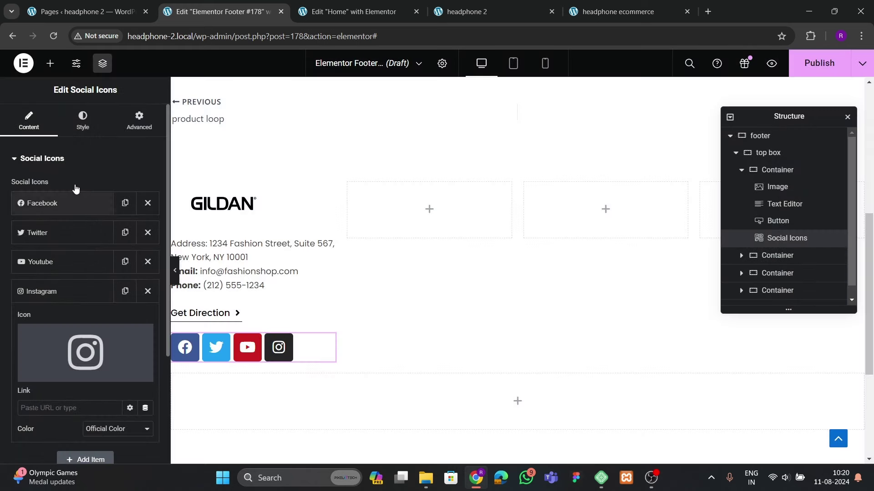
left_click(82, 119)
Use custom icon colours: transparent primary and black secondary
left_click(103, 186)
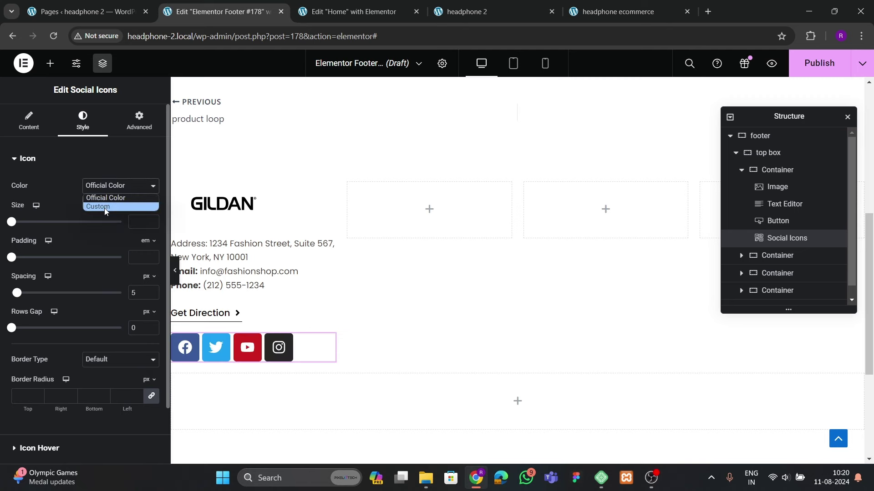
left_click(104, 209)
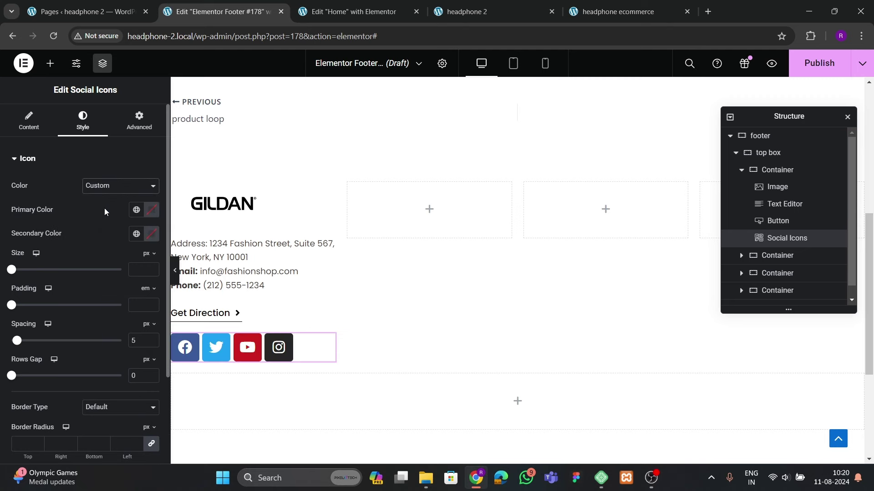
left_click(588, 14)
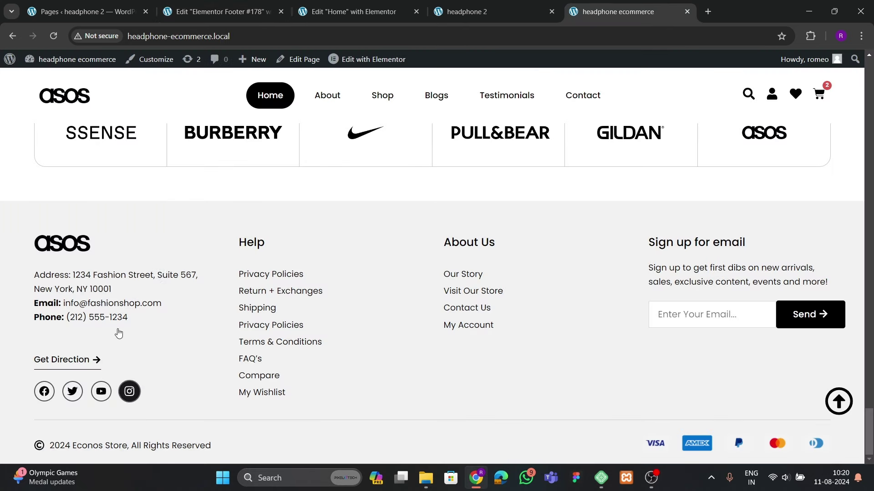
left_click(218, 11)
left_click(151, 235)
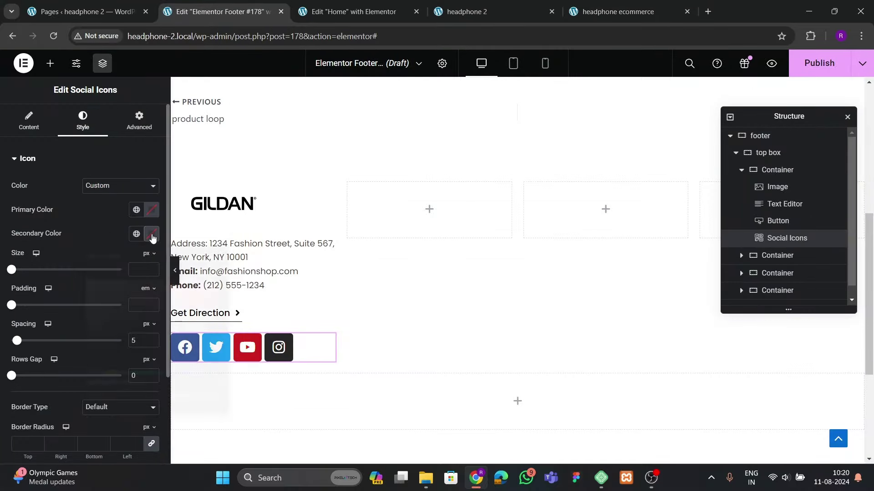
left_click_drag(158, 320, 151, 364)
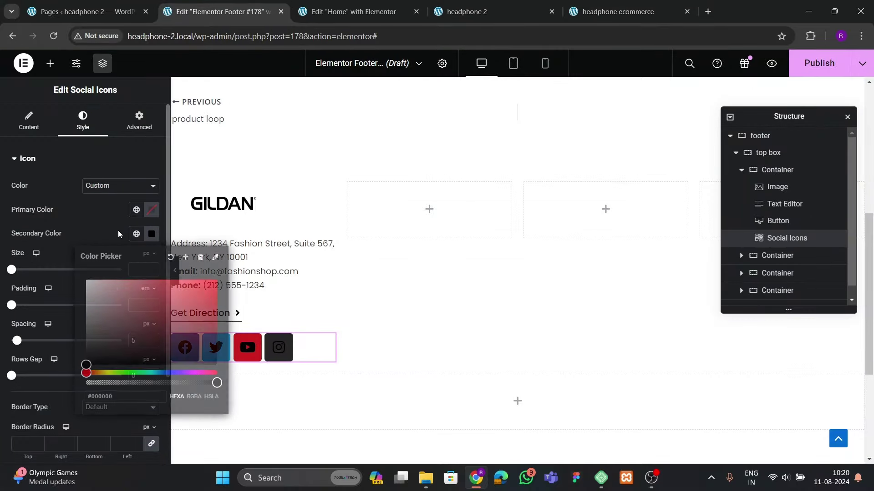
left_click_drag(213, 359, 86, 360)
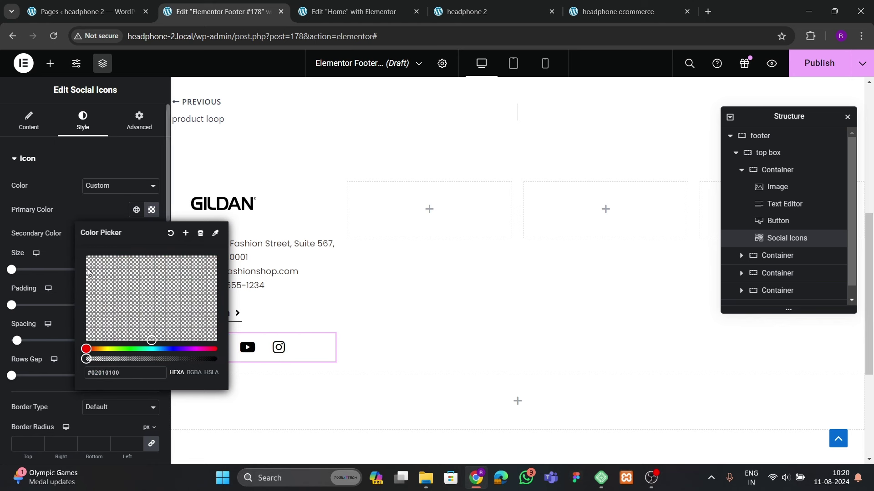
left_click(69, 291)
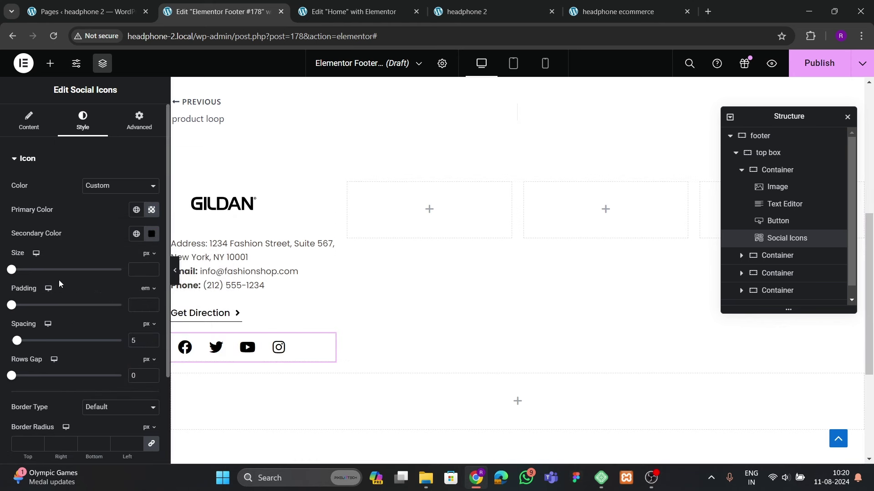
Give the icons a solid 2px border with radius 100 to make circles
scroll(81, 307, "down", 3)
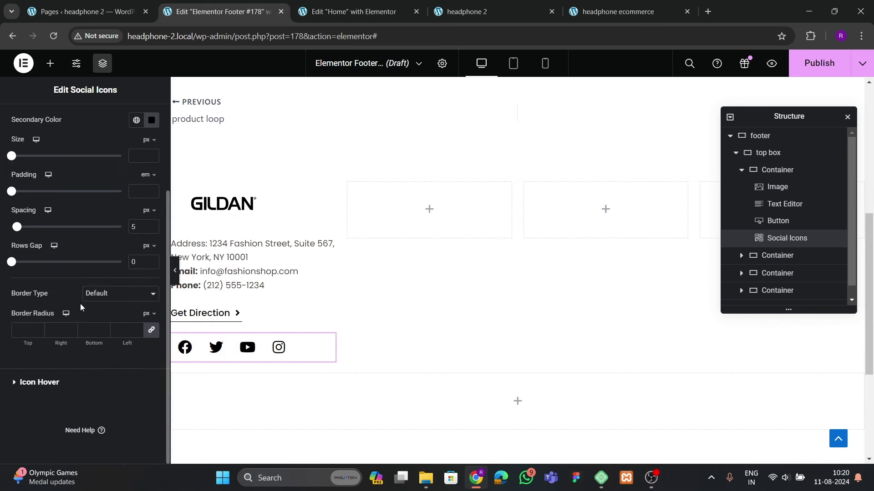
left_click(112, 300)
left_click(98, 325)
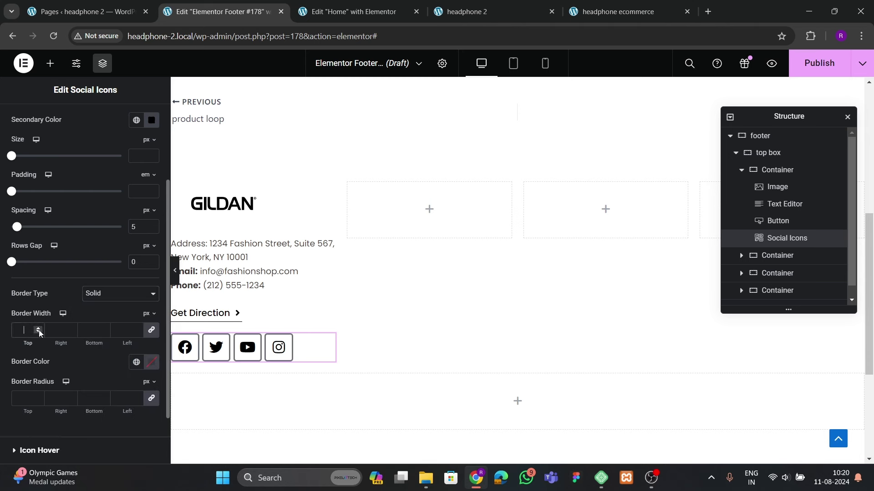
type("2")
left_click(19, 394)
type("10")
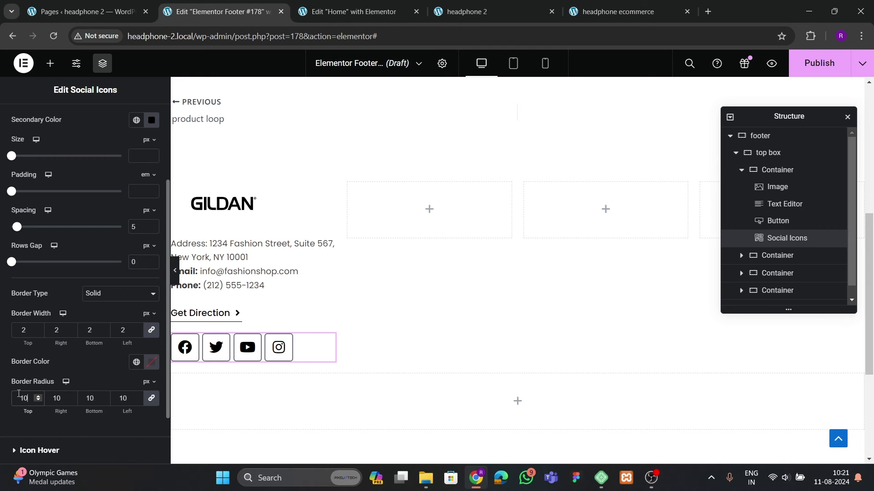
type("0")
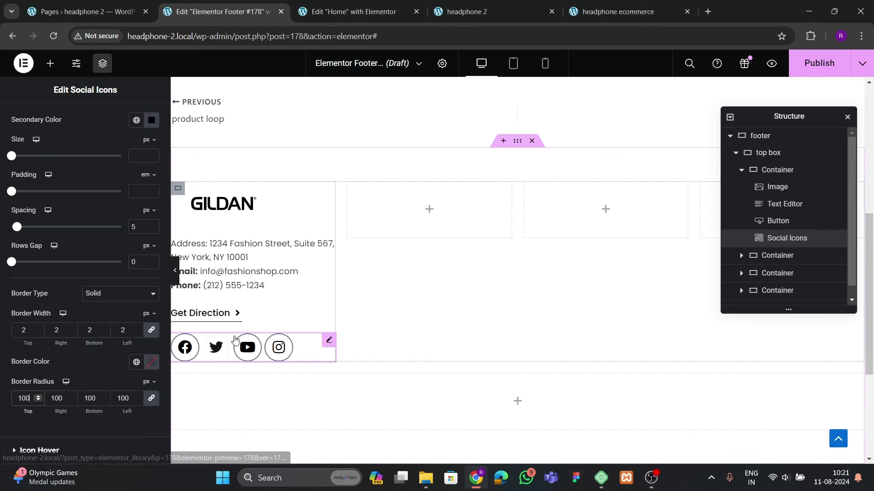
scroll(124, 275, "up", 3)
scroll(107, 263, "down", 4)
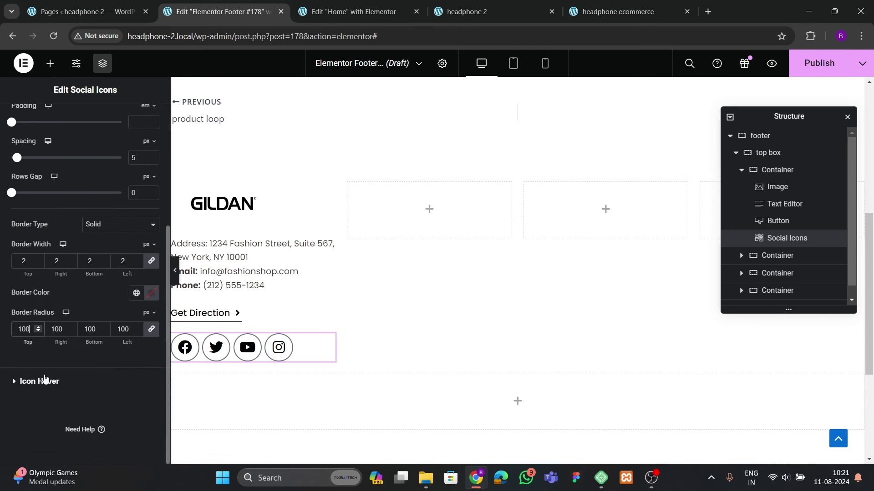
scroll(46, 346, "up", 4)
scroll(48, 328, "down", 4)
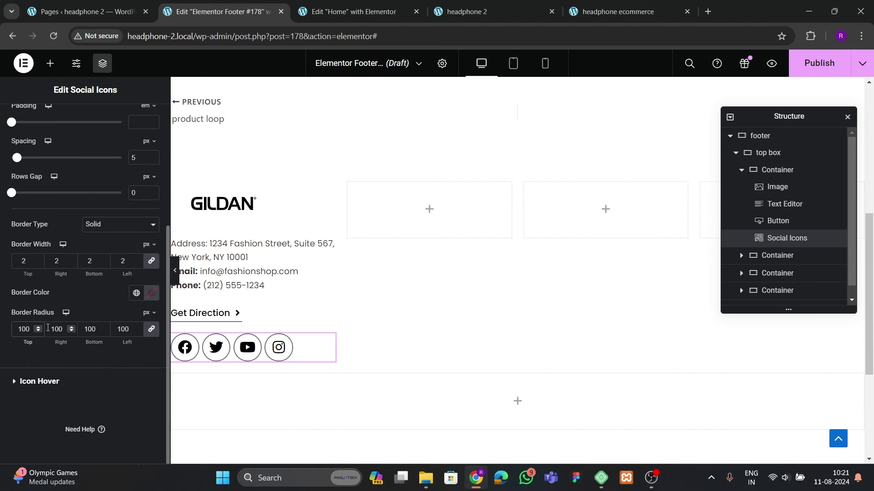
Set hover colours to black primary, white secondary and black border, with Grow animation
left_click(29, 382)
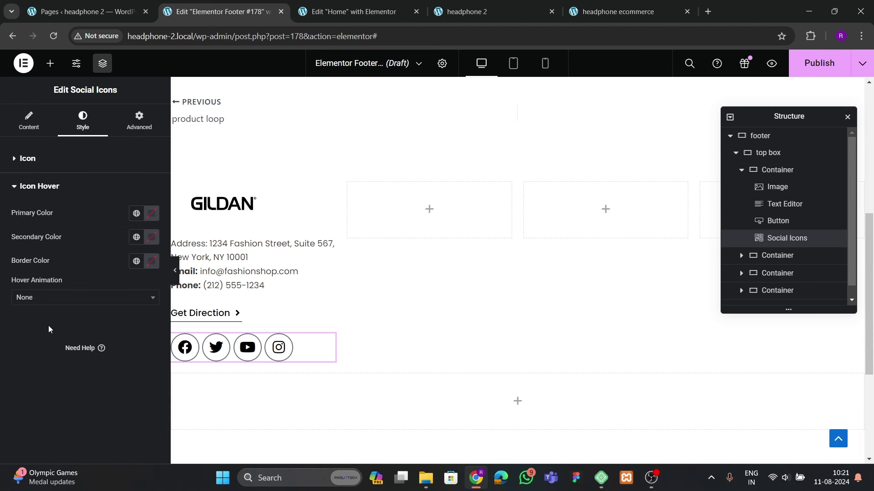
left_click(146, 218)
left_click_drag(113, 344, 78, 347)
left_click(152, 237)
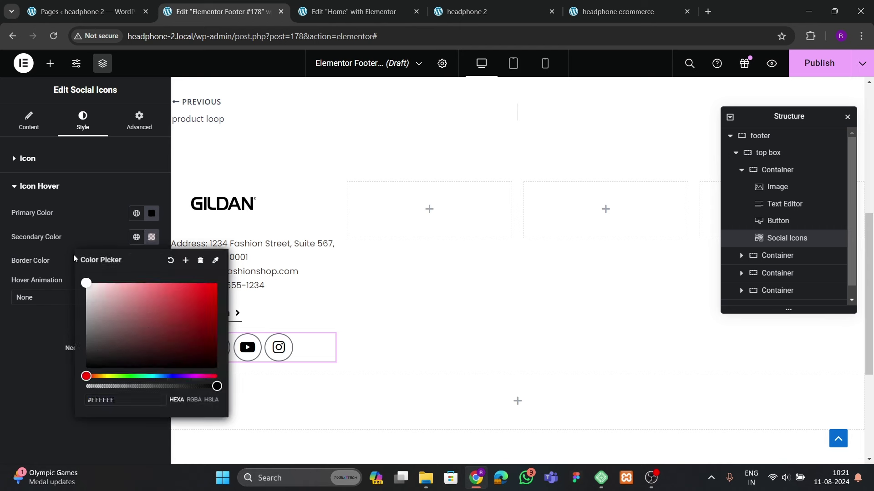
left_click(73, 259)
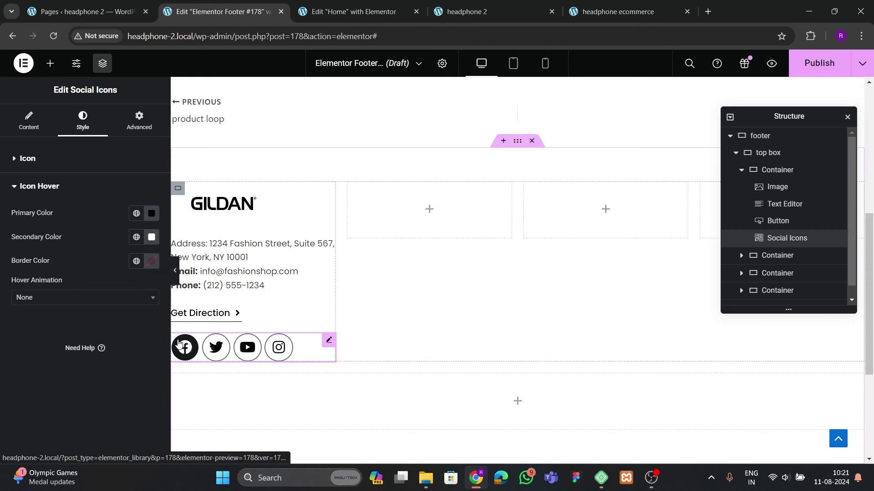
left_click(152, 260)
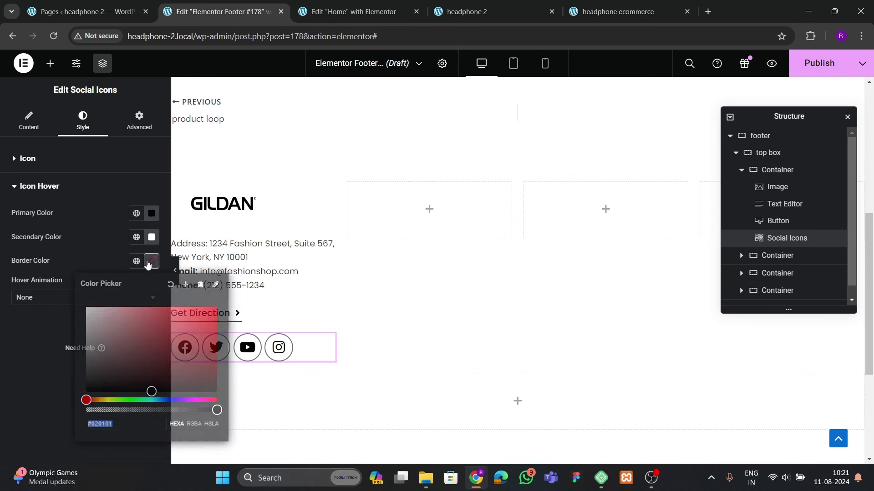
left_click(86, 391)
left_click(57, 307)
left_click(59, 299)
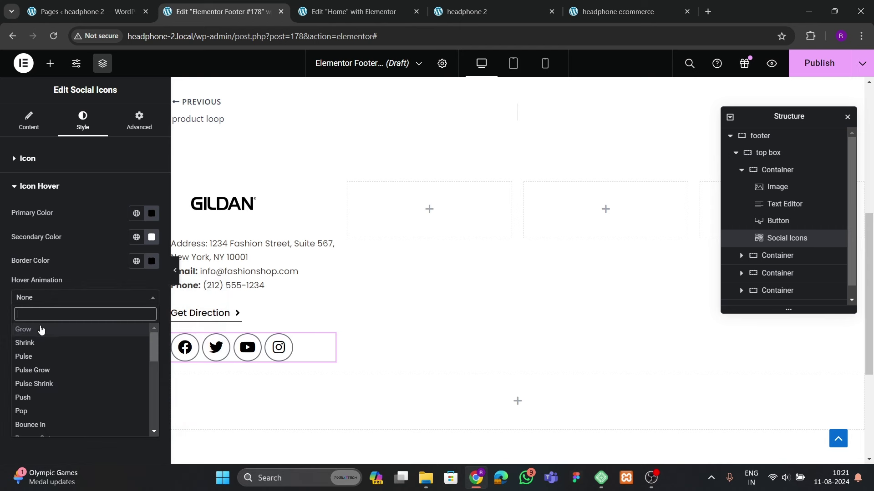
left_click(40, 330)
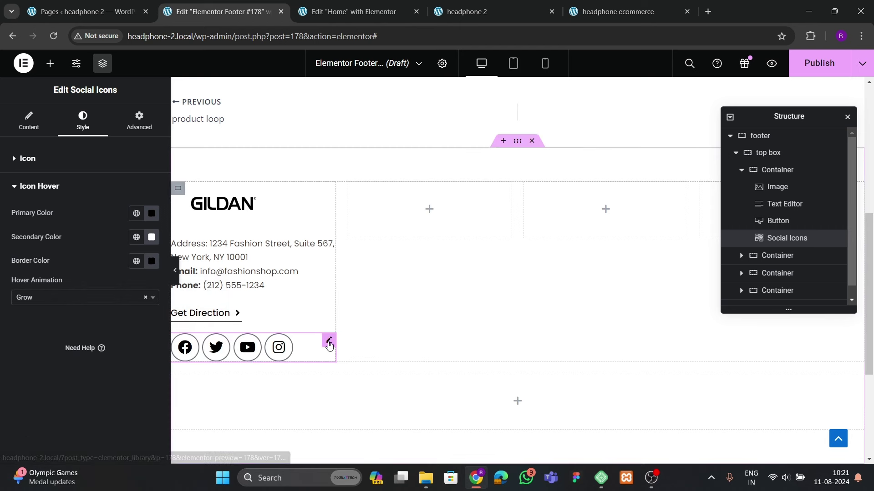
Set icon size to 20 and spacing to 7, then preview the footer
left_click(69, 168)
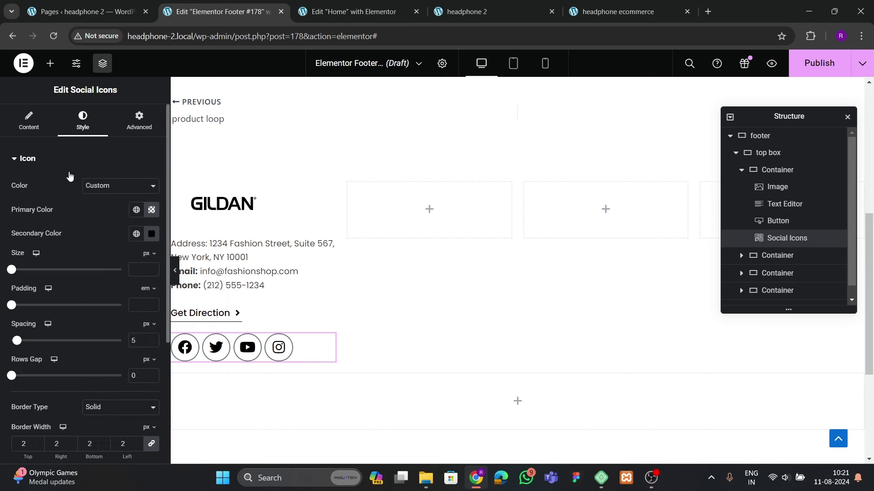
left_click(152, 268)
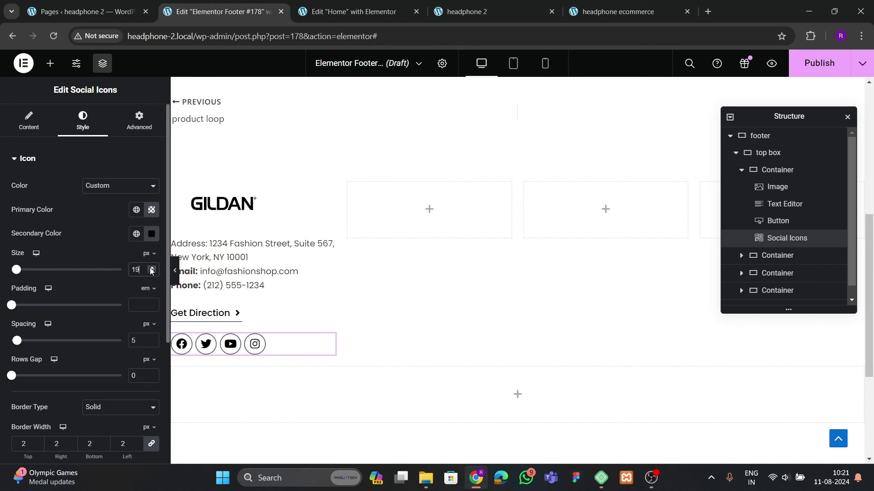
left_click(152, 269)
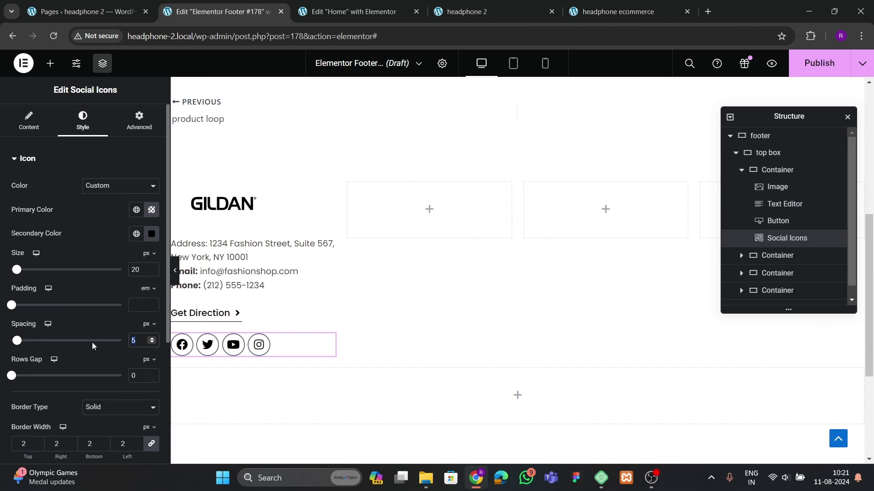
type("15")
key("BackSpace")
key("BackSpace")
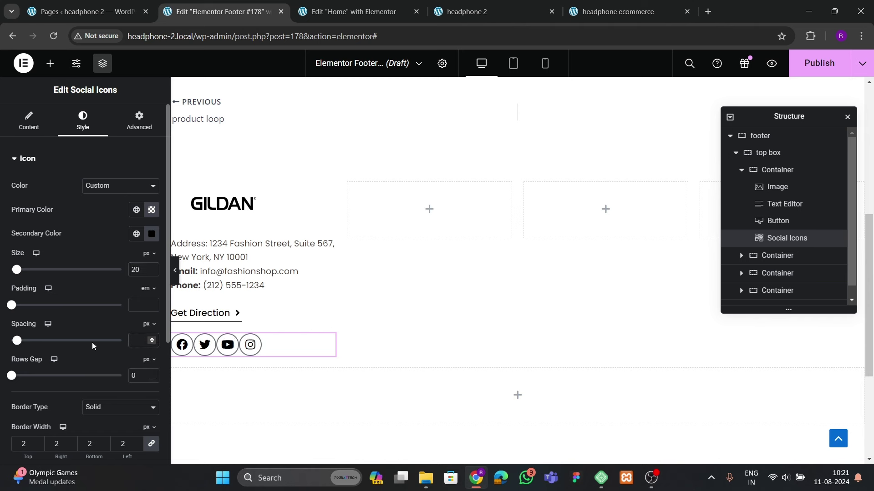
type("7")
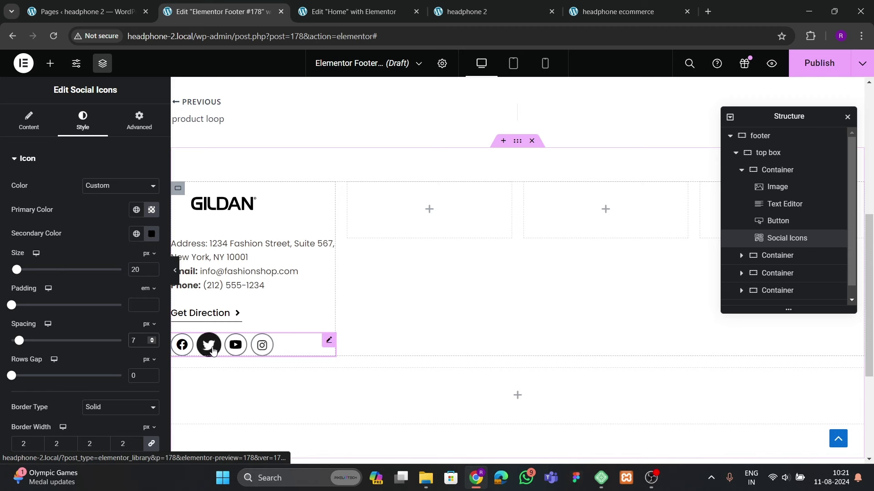
left_click(175, 270)
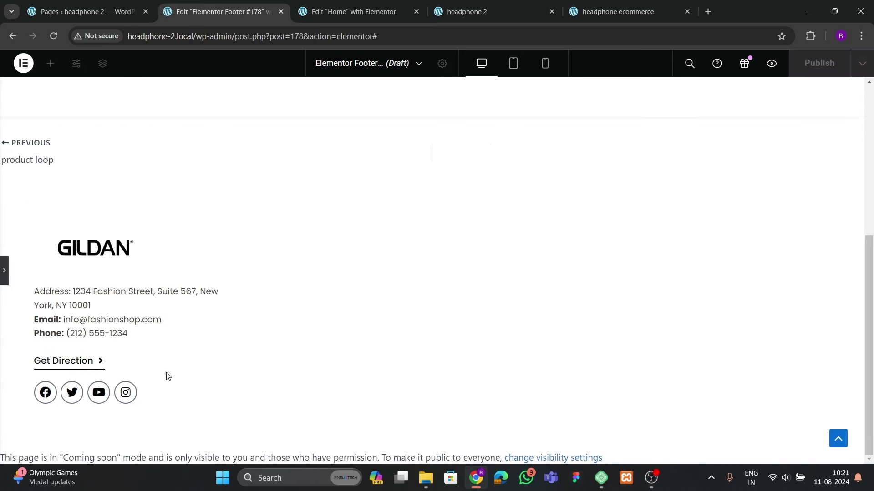
Set the GILDAN logo margins to 40 right, -22 bottom and -40 left
left_click(4, 271)
left_click(223, 204)
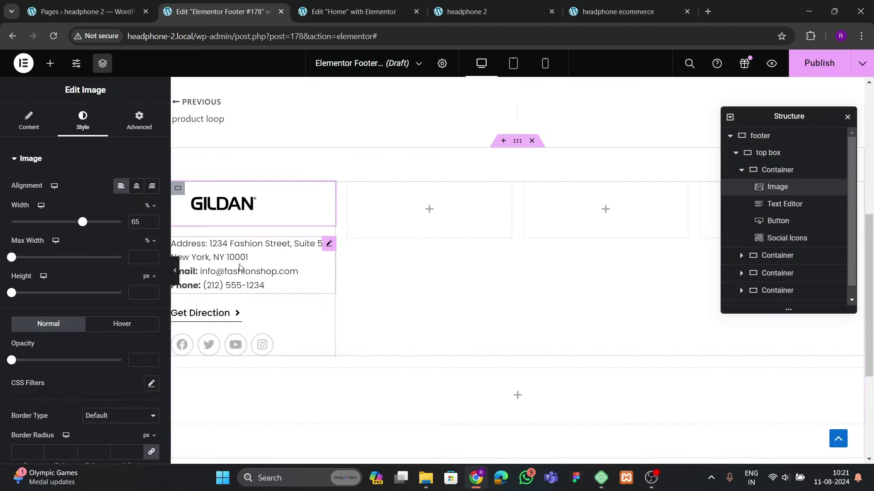
left_click(135, 131)
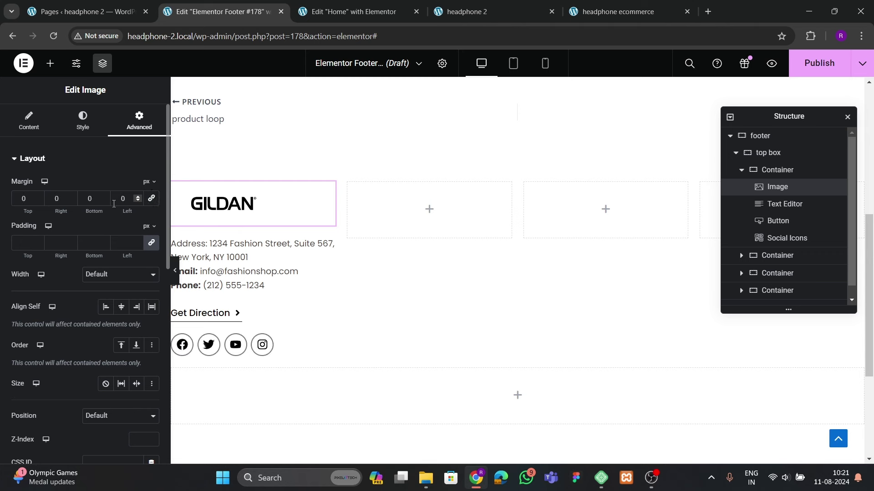
left_click_drag(106, 201, 136, 201)
left_click(105, 200)
left_click(137, 198)
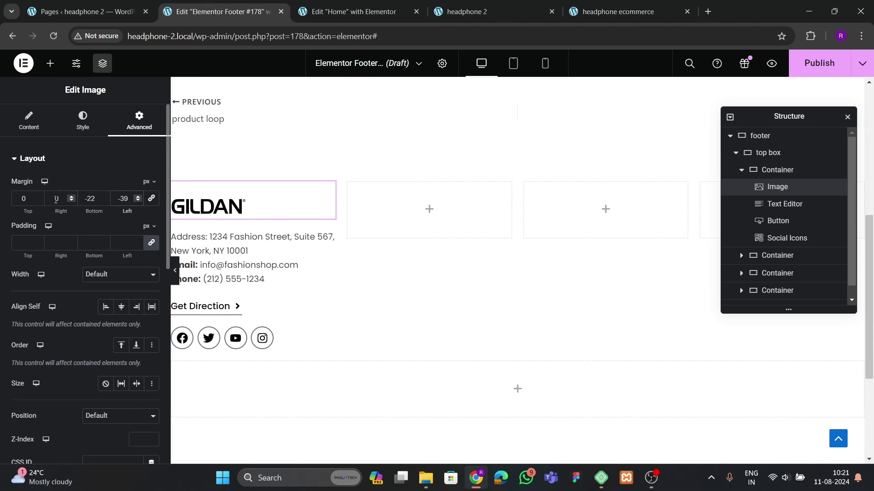
type("4")
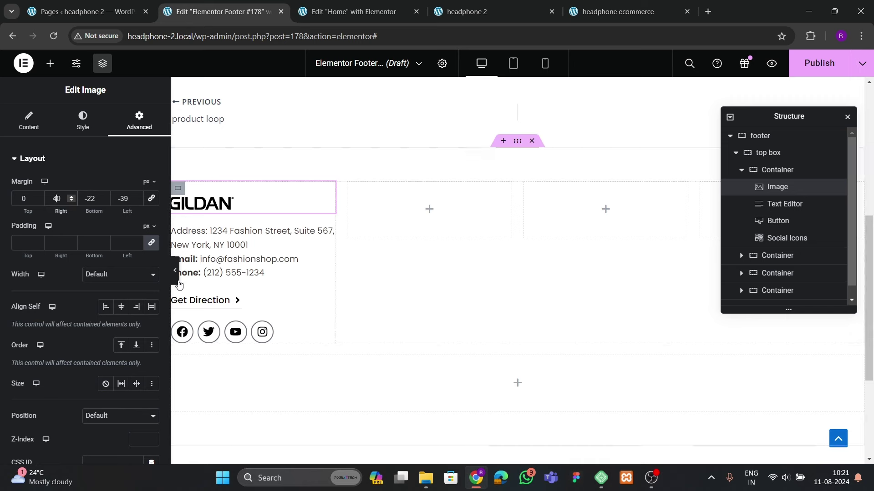
left_click(176, 270)
Preview the footer, then bring up its publish conditions
left_click(5, 276)
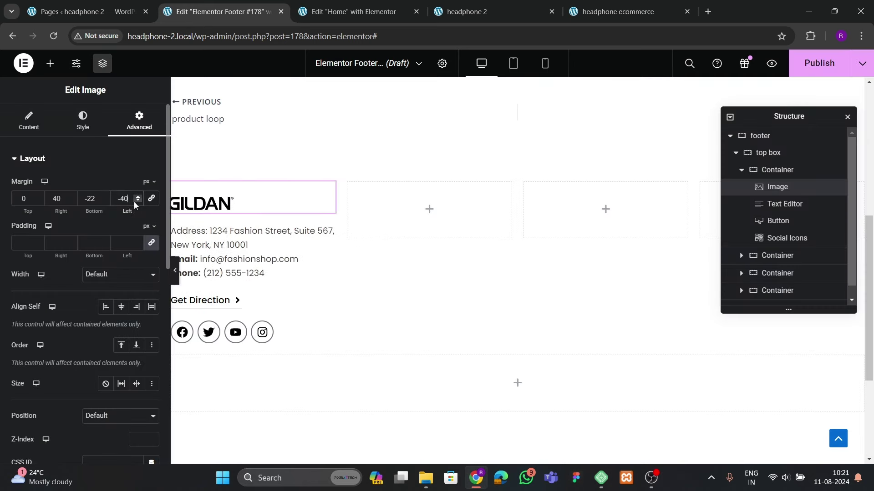
left_click(175, 270)
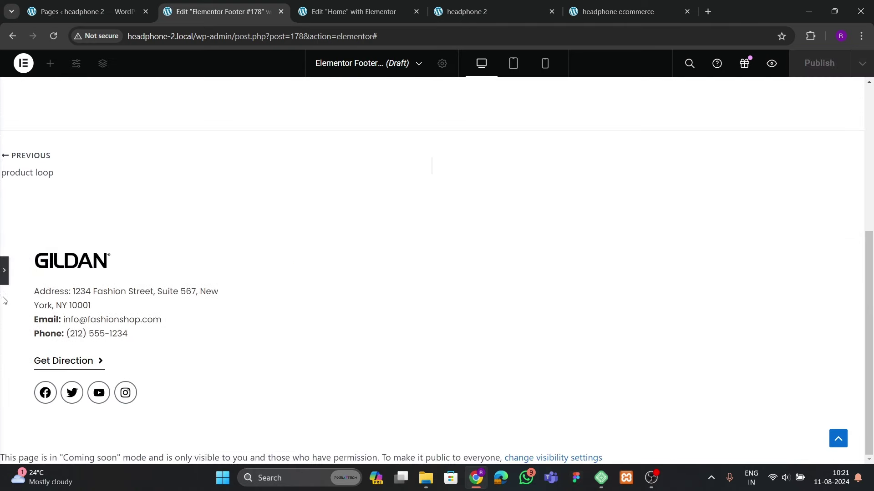
left_click(4, 280)
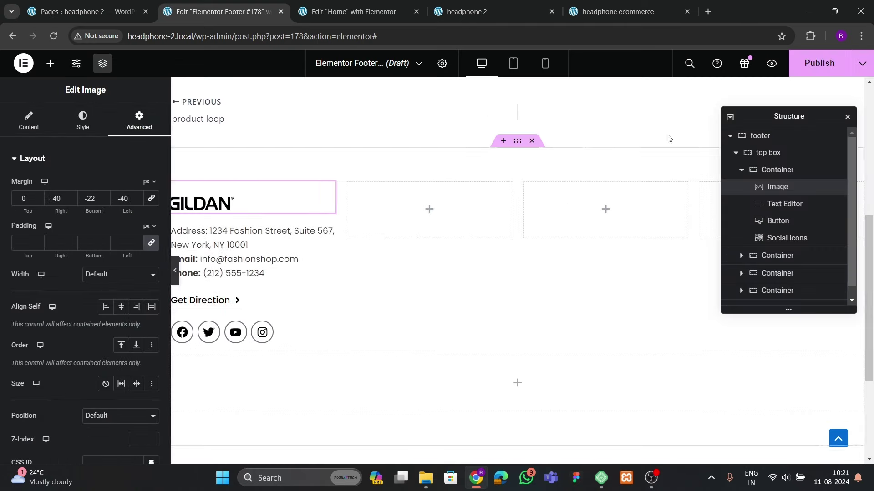
left_click(805, 69)
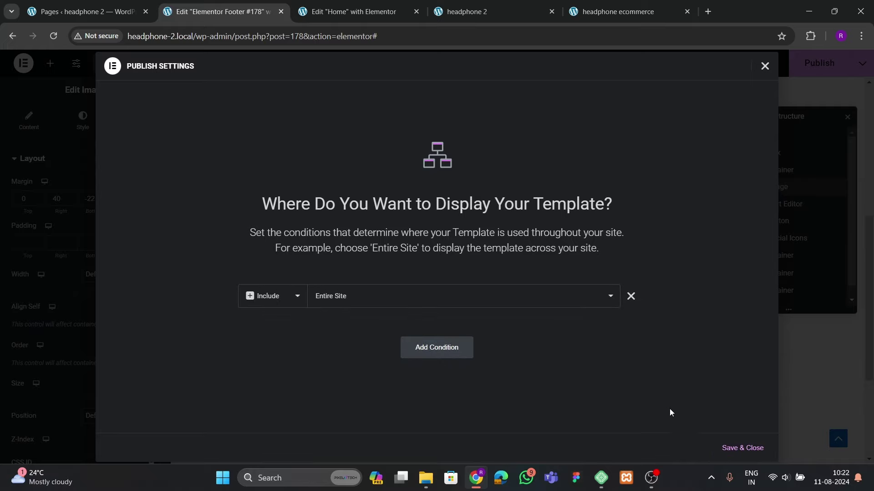
Publish the footer with the Entire Site display condition
left_click(742, 448)
left_click(618, 12)
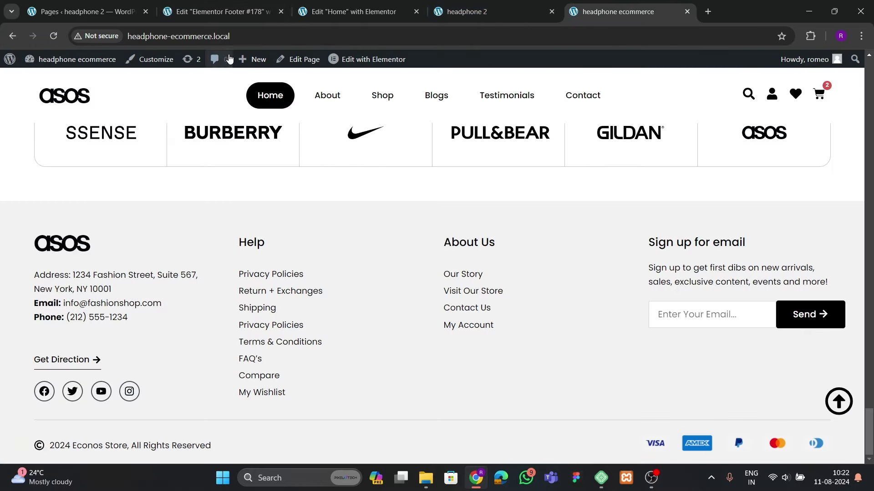
left_click(218, 11)
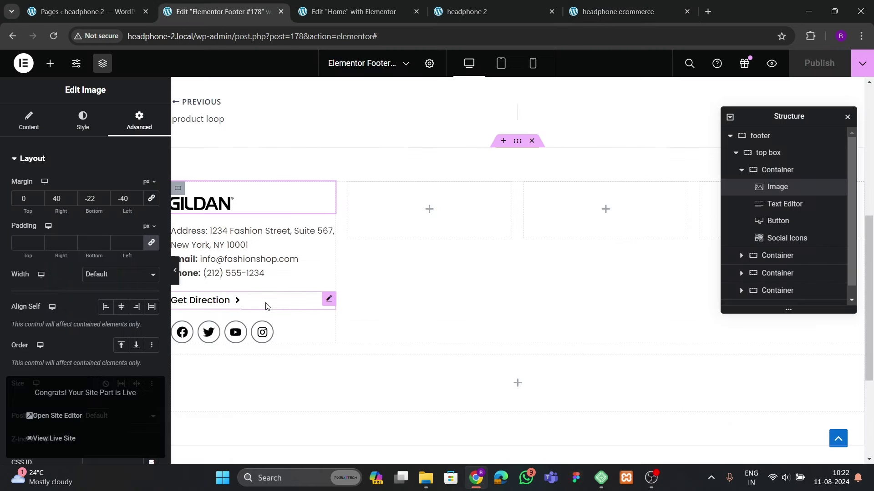
Give the Get Direction button a 30px top margin
left_click(329, 299)
left_click(139, 121)
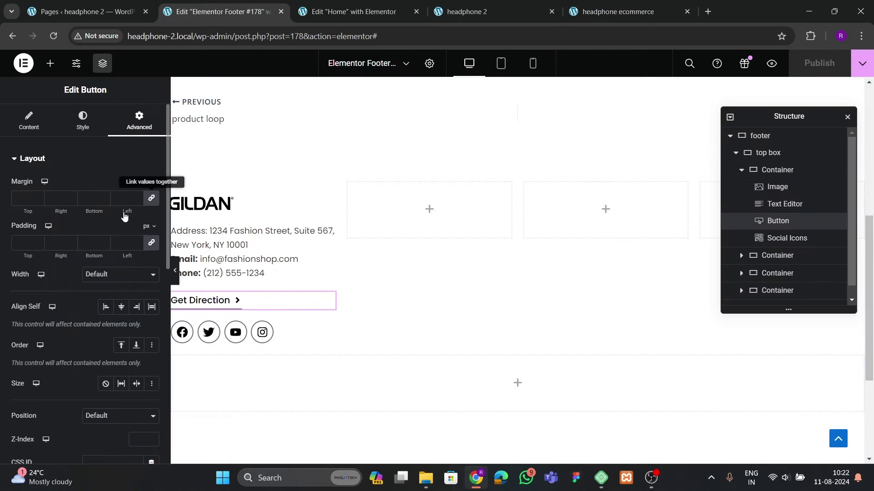
left_click(24, 199)
type("0")
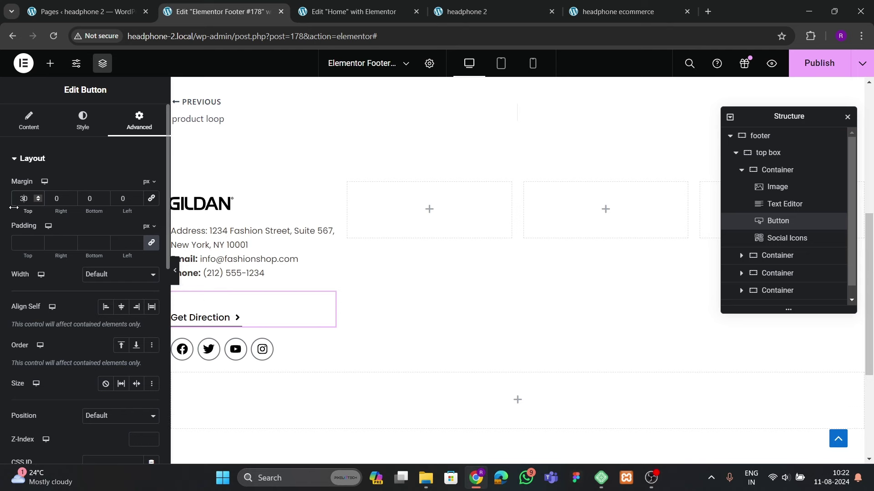
left_click(174, 270)
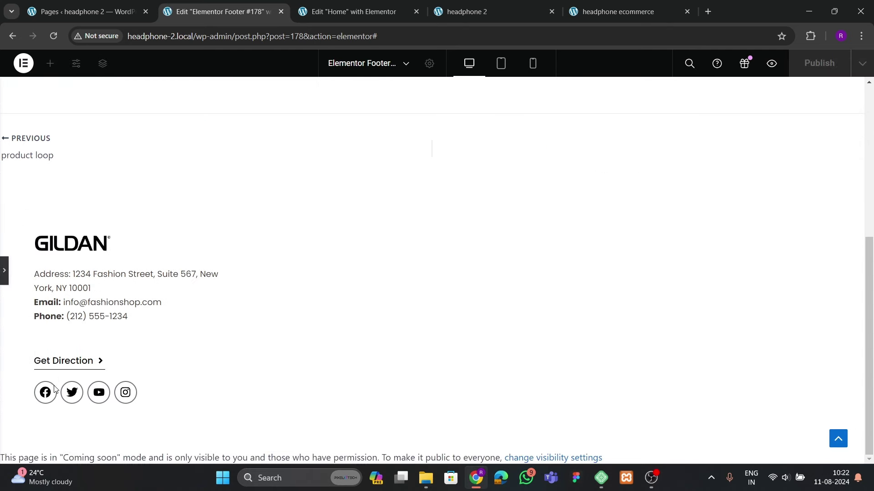
left_click(3, 281)
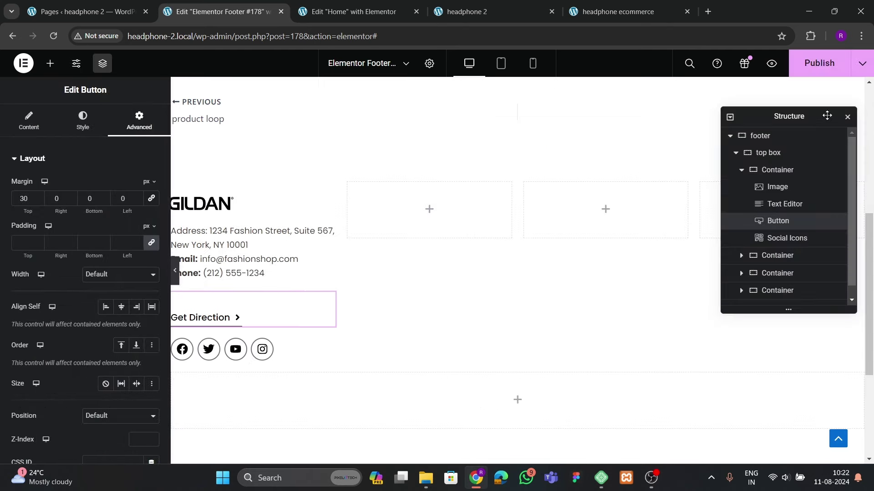
Add a Heading widget to the second footer column and clear its placeholder title
left_click(496, 7)
left_click(610, 6)
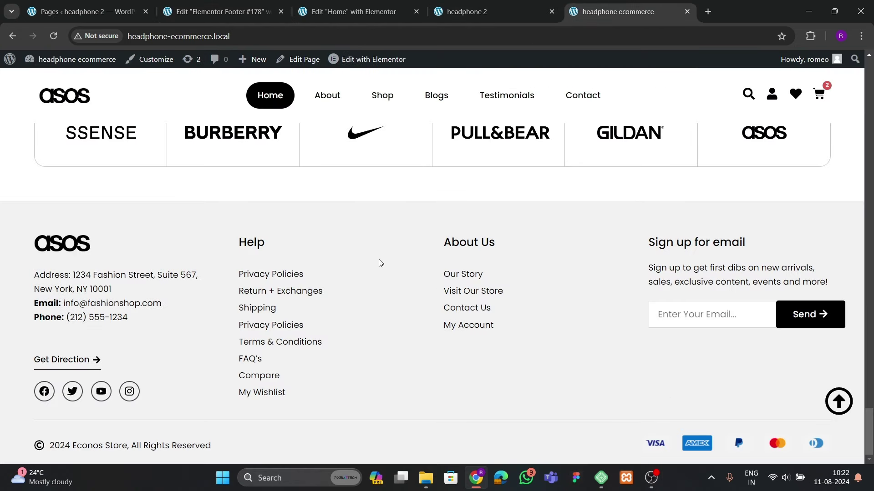
left_click(223, 12)
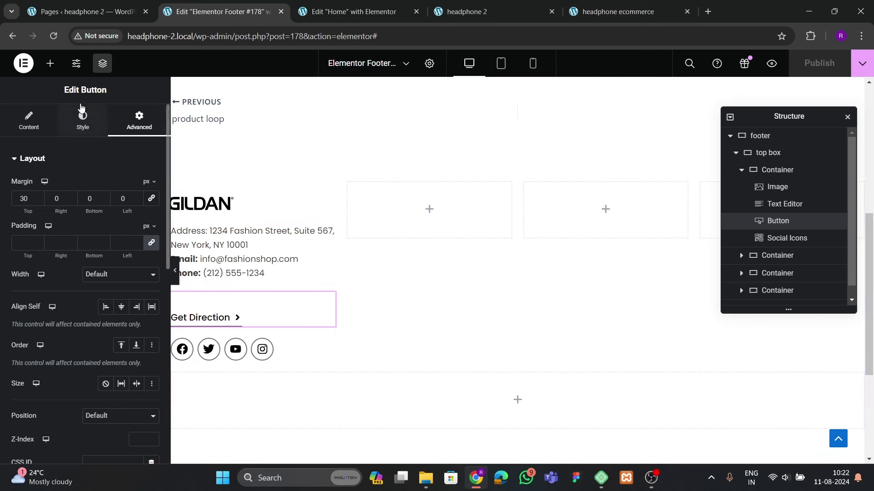
left_click(50, 64)
left_click_drag(46, 435, 452, 240)
left_click(591, 13)
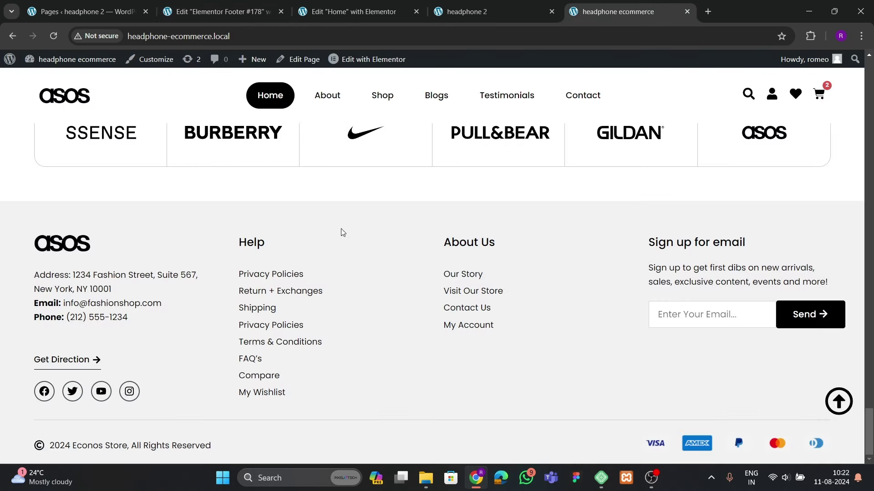
left_click(189, 4)
left_click_drag(151, 200, 16, 196)
Rename the second column's heading to 'Help' and set its font to Poppins
key("BackSpace")
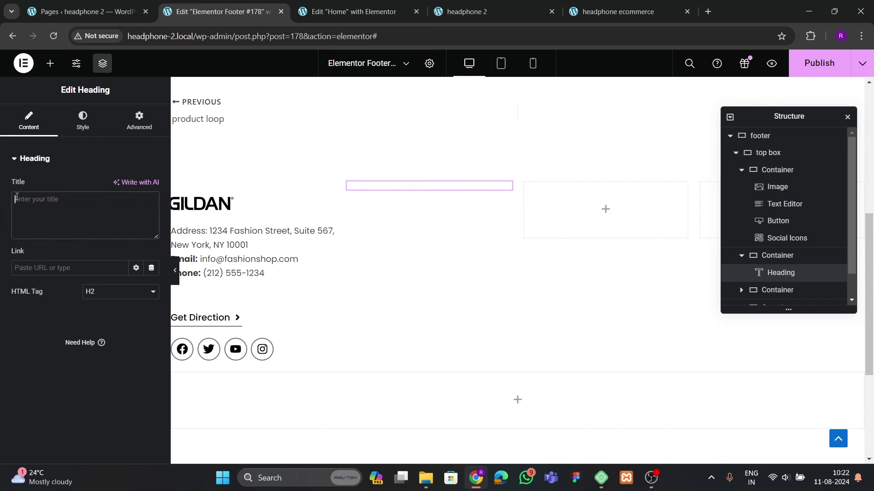
type("Help")
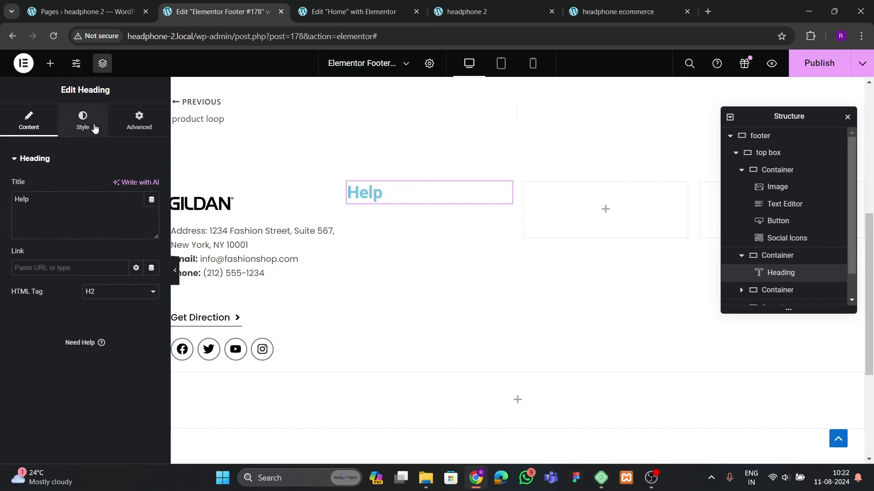
left_click(89, 124)
left_click(152, 210)
left_click(127, 256)
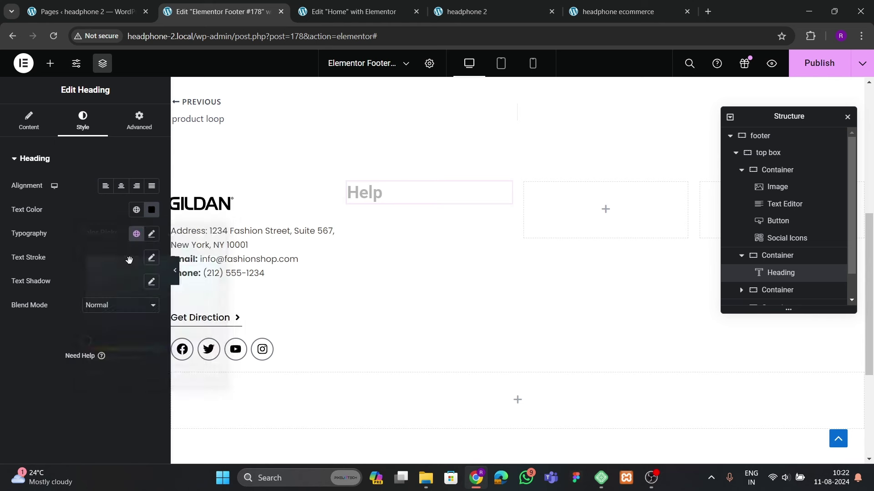
left_click(151, 233)
left_click(102, 288)
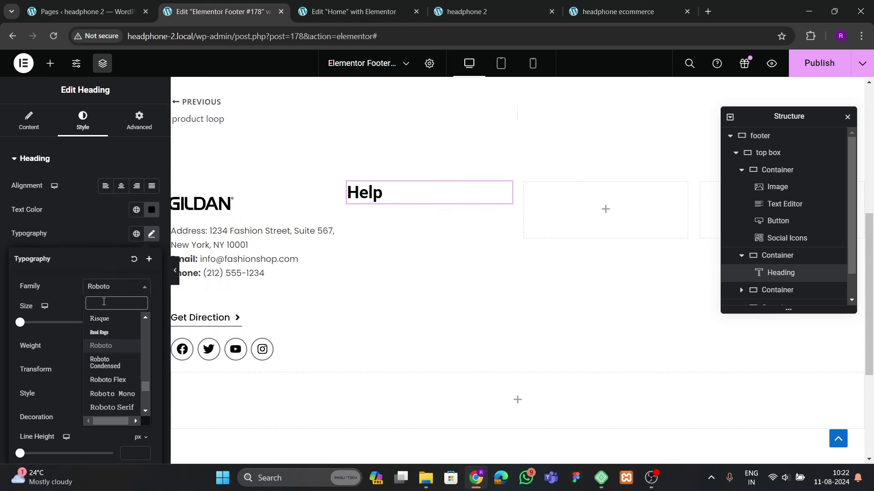
type("poppins")
key("Return")
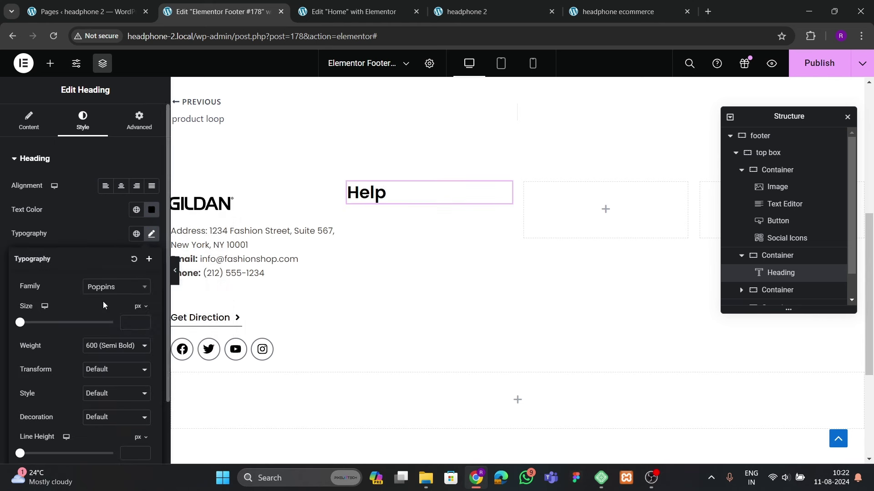
Set the Help heading to 21 px with Medium (500) weight
left_click(143, 321)
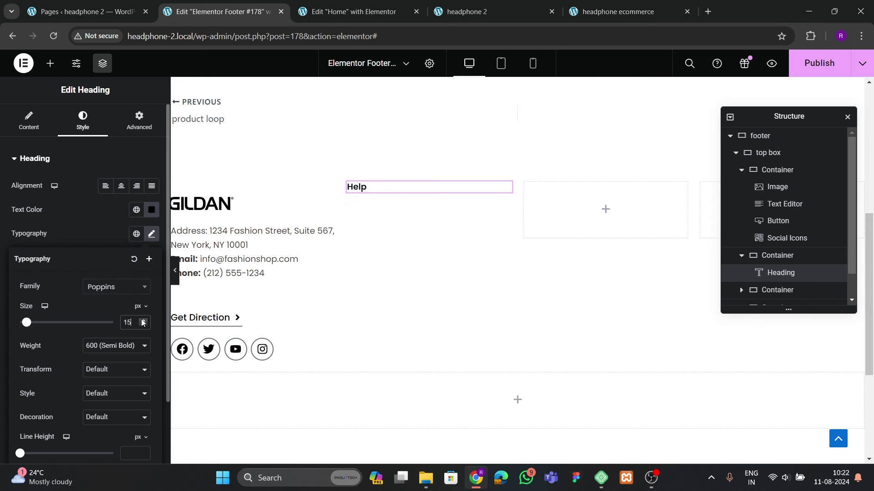
left_click(142, 320)
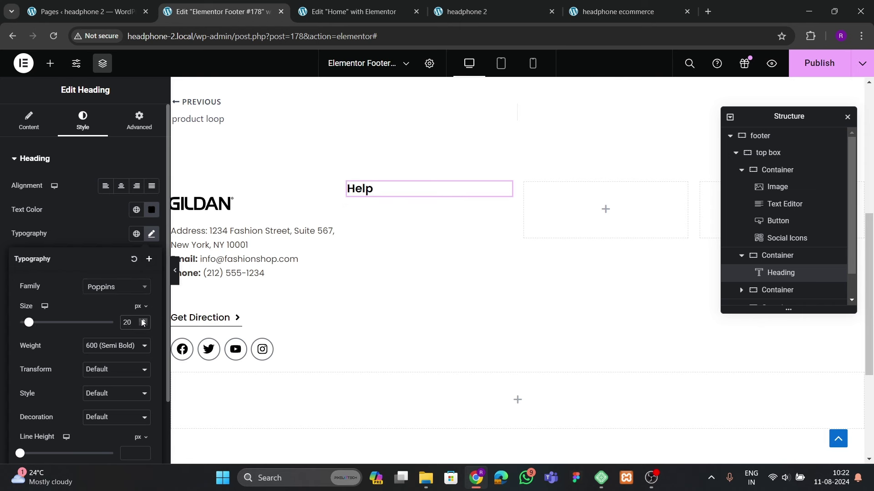
left_click(101, 349)
left_click(106, 392)
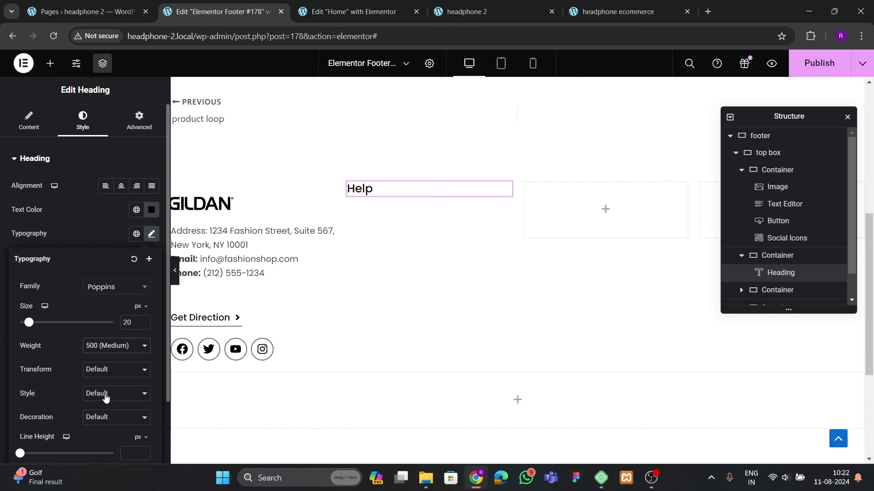
left_click(144, 321)
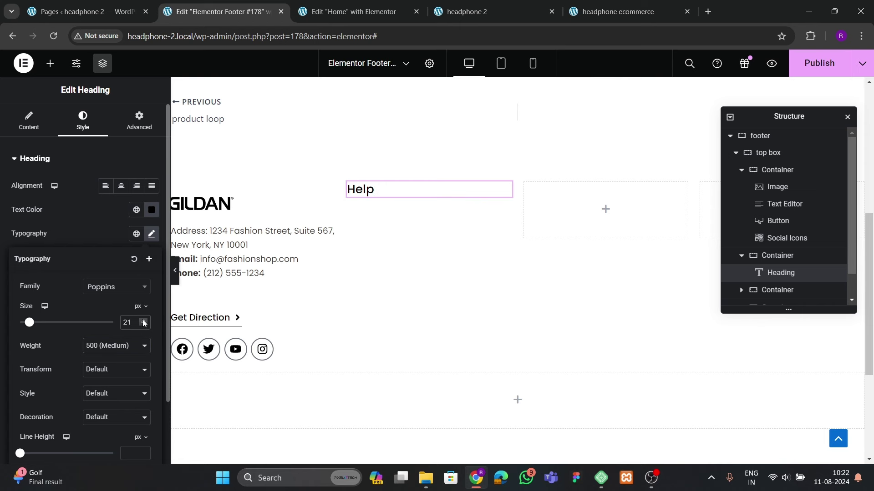
Lift the GILDAN logo with a -26 top margin
left_click(304, 191)
left_click(139, 120)
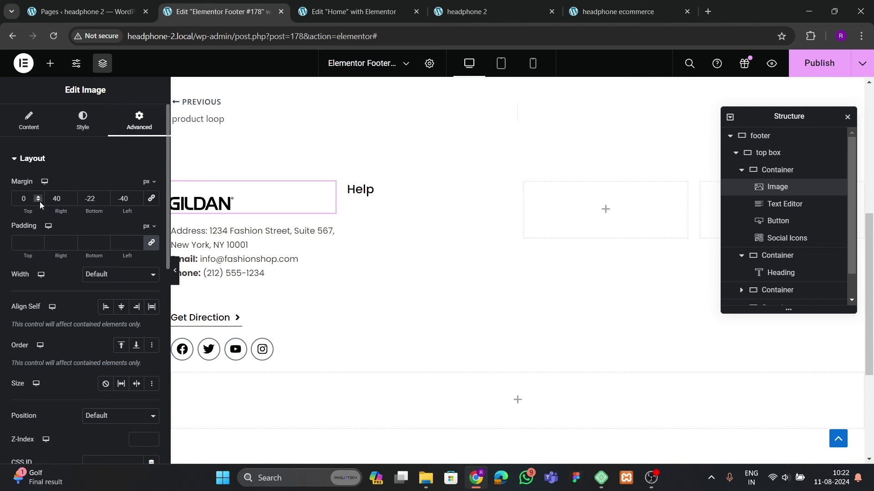
left_click_drag(40, 201, 40, 201)
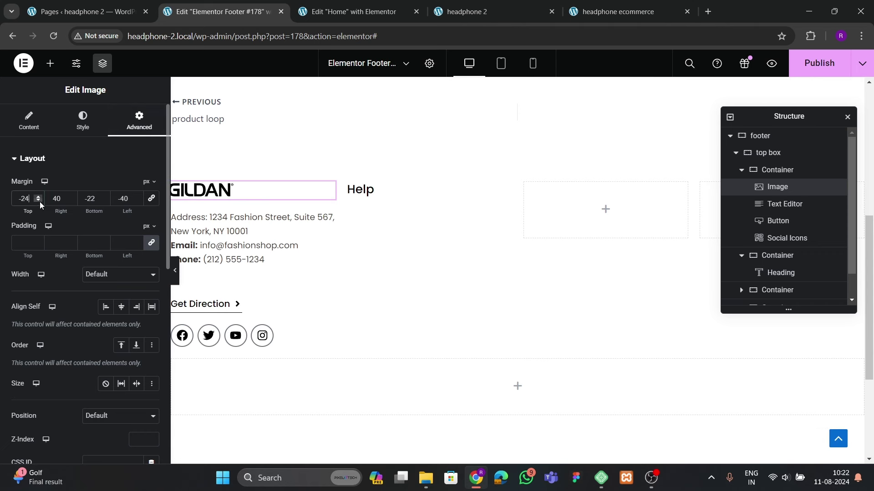
left_click(40, 201)
left_click(40, 201)
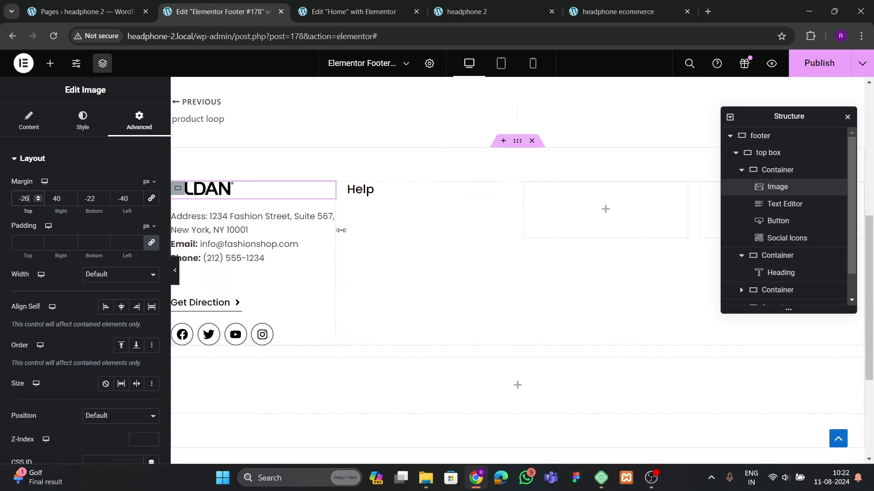
Add an Icon List widget beneath the Help heading
left_click(366, 190)
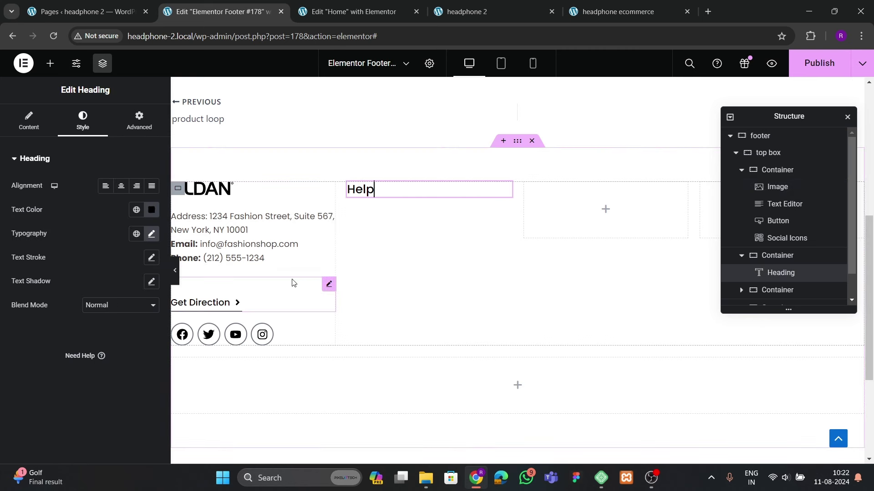
left_click(50, 64)
type("list")
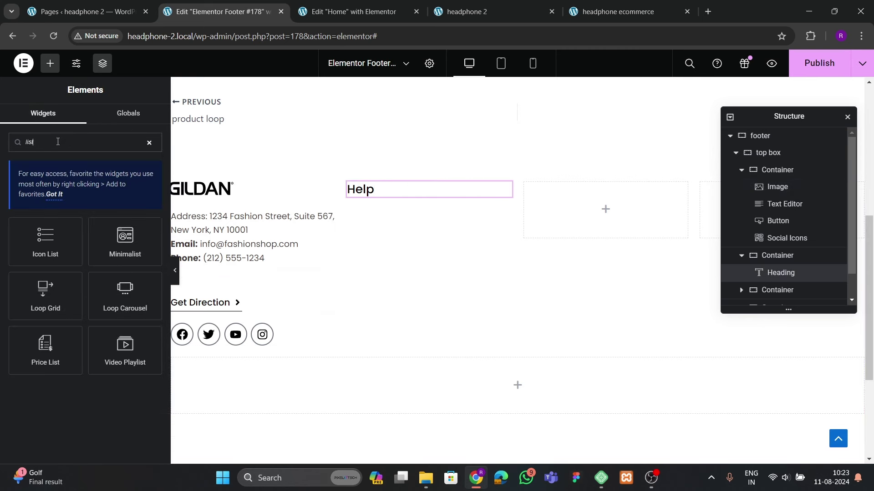
left_click_drag(59, 246, 414, 196)
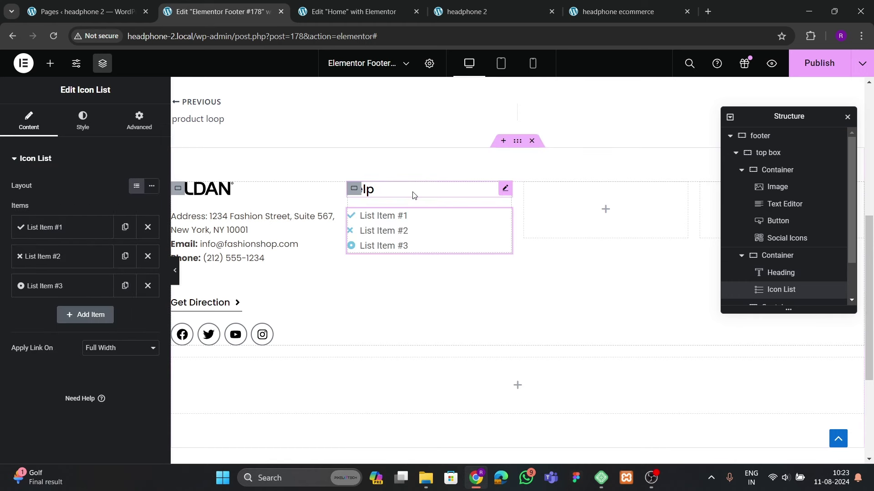
Remove the first list item's icon and delete the second and third items
left_click(594, 5)
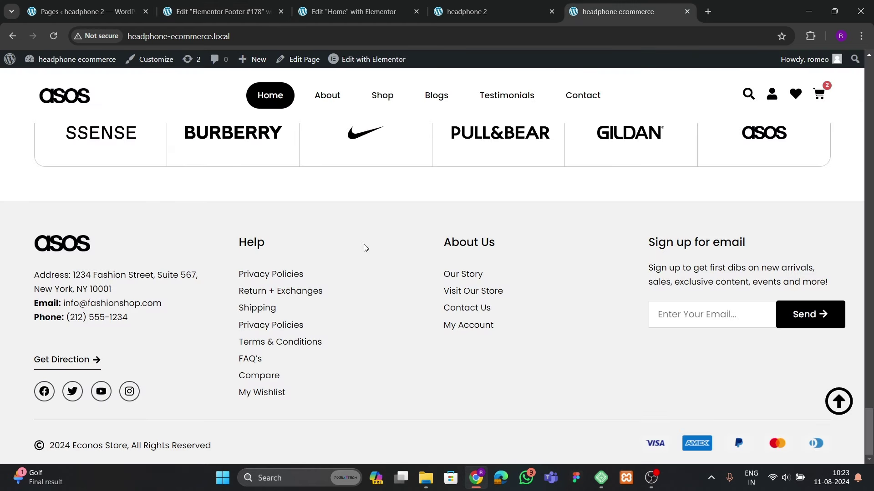
left_click(218, 11)
left_click(84, 226)
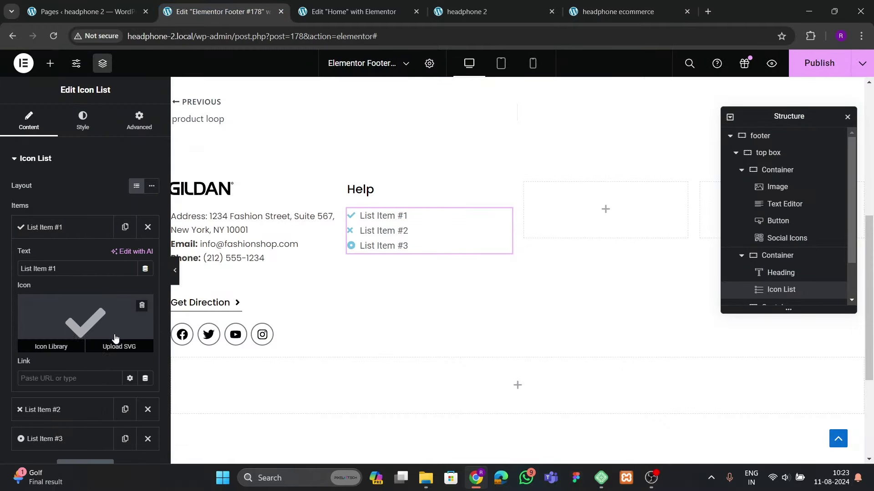
left_click(139, 304)
left_click(86, 233)
left_click(147, 256)
left_click(148, 256)
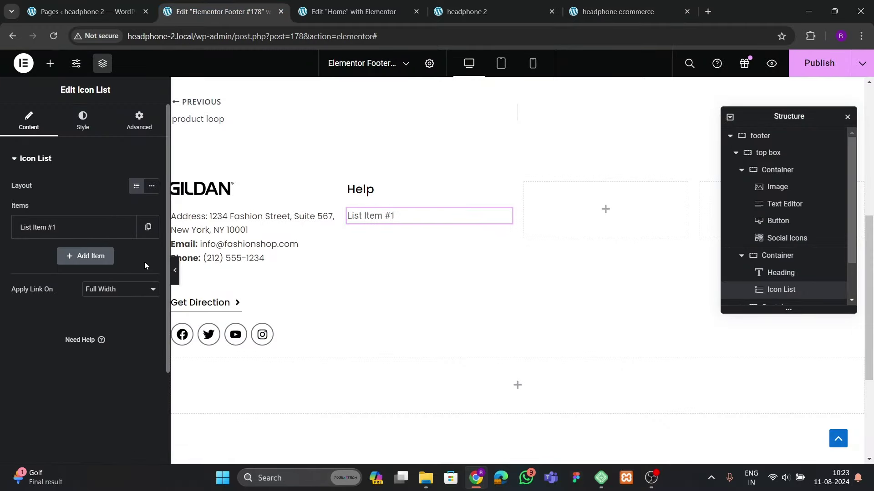
left_click(68, 227)
Rename the remaining list item to 'Privacy policies'
left_click_drag(60, 269, 4, 274)
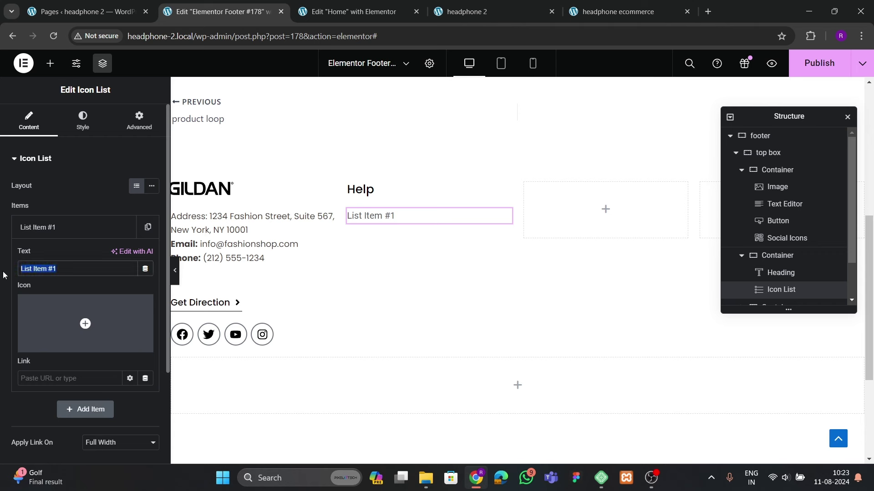
type("Privacy policies")
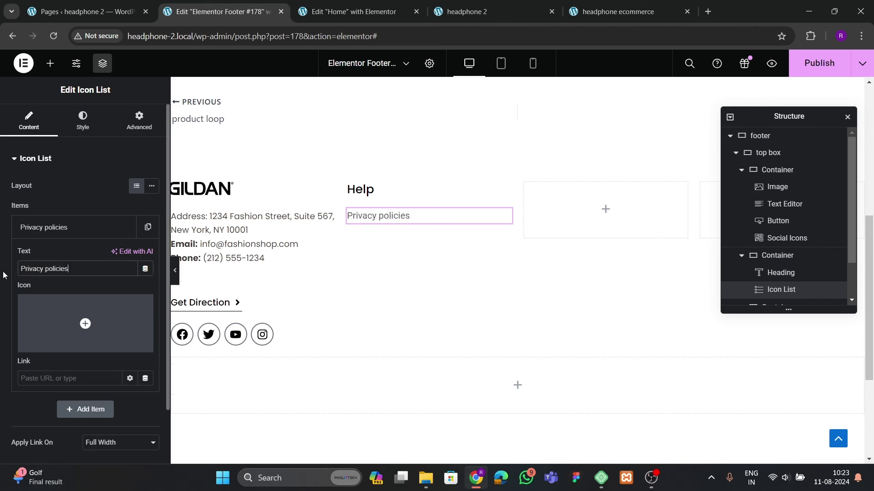
left_click(34, 230)
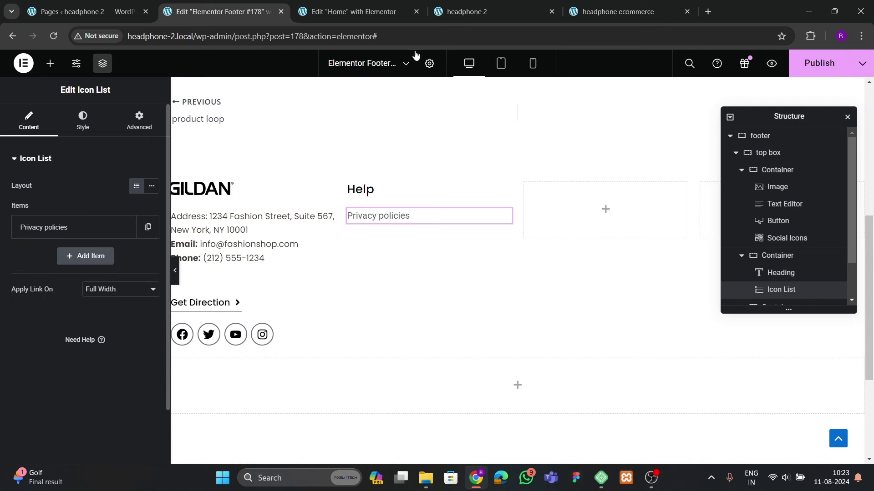
left_click(588, 13)
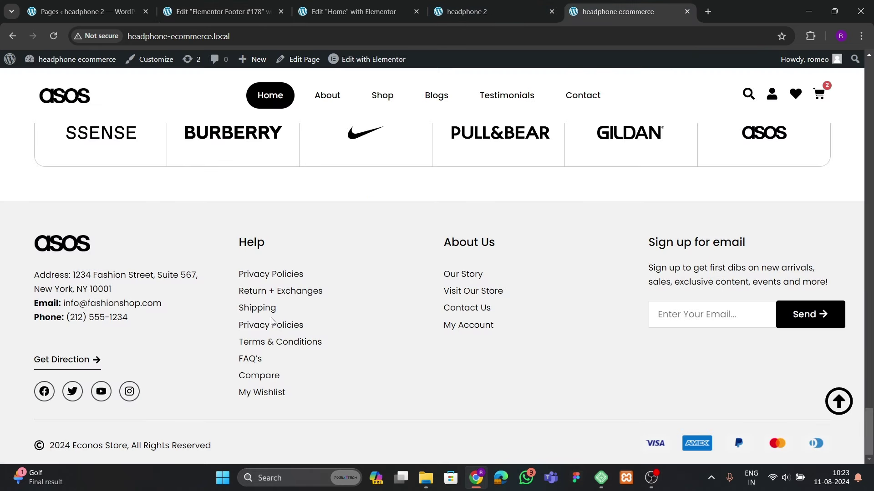
left_click(218, 12)
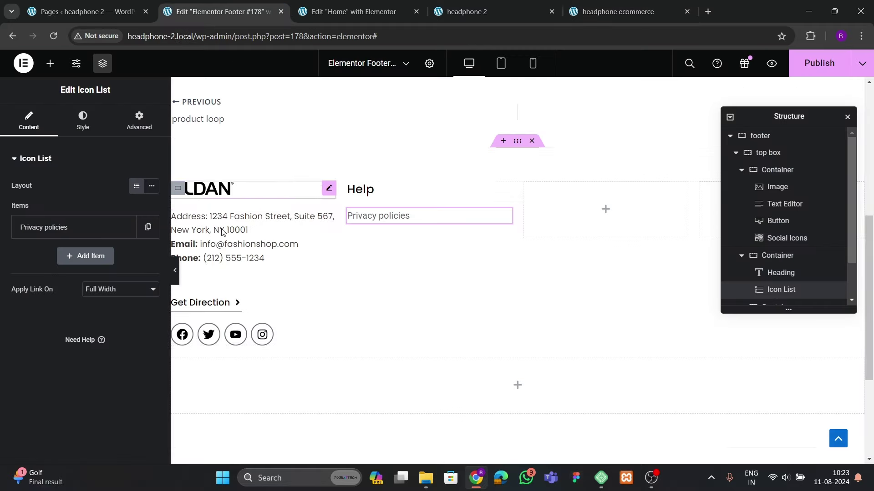
Duplicate the Privacy policies item six times, making seven entries
left_click(125, 227)
left_click(125, 256)
left_click(125, 286)
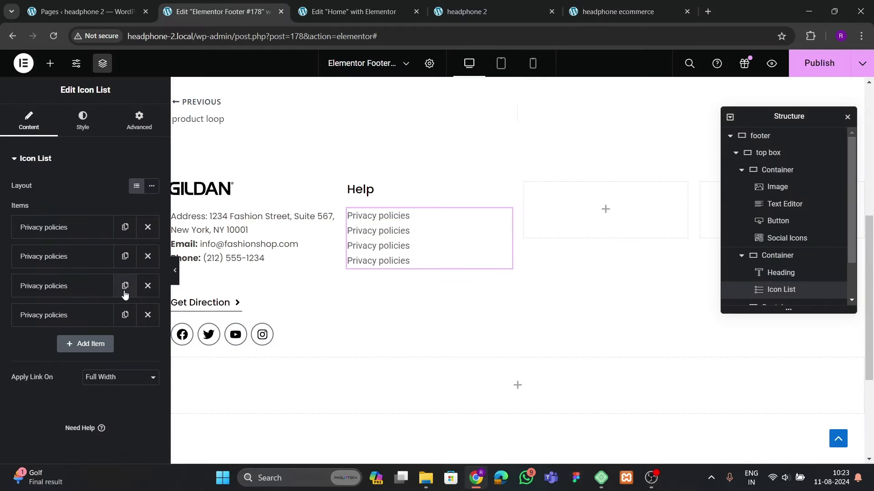
left_click(125, 315)
left_click(125, 345)
left_click(125, 374)
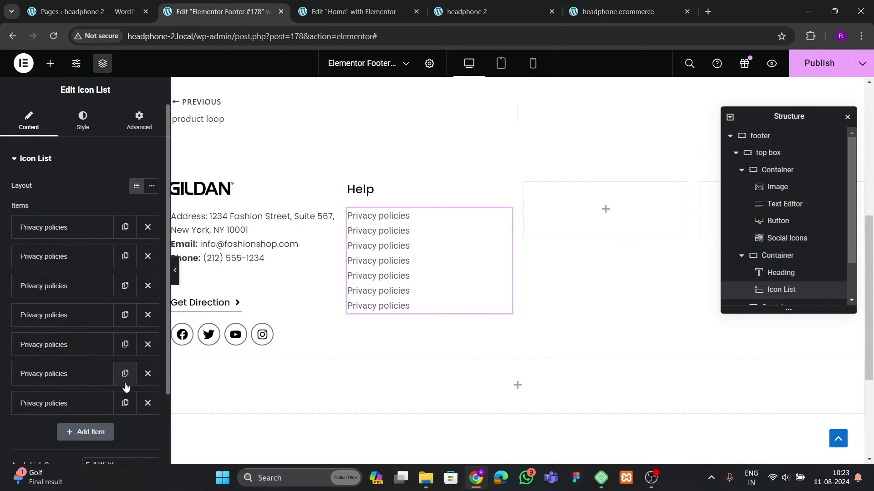
left_click(78, 123)
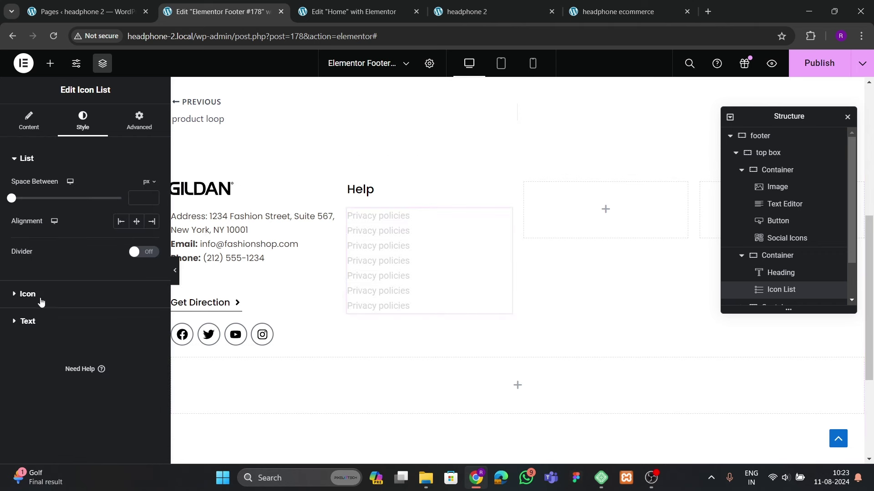
Set the Help list's text font family to Poppins
left_click(37, 324)
left_click(151, 241)
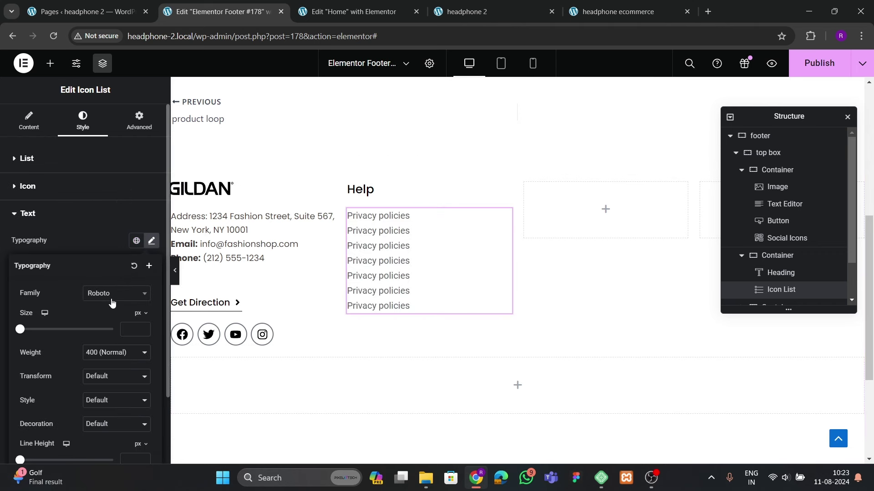
left_click(110, 298)
type("po")
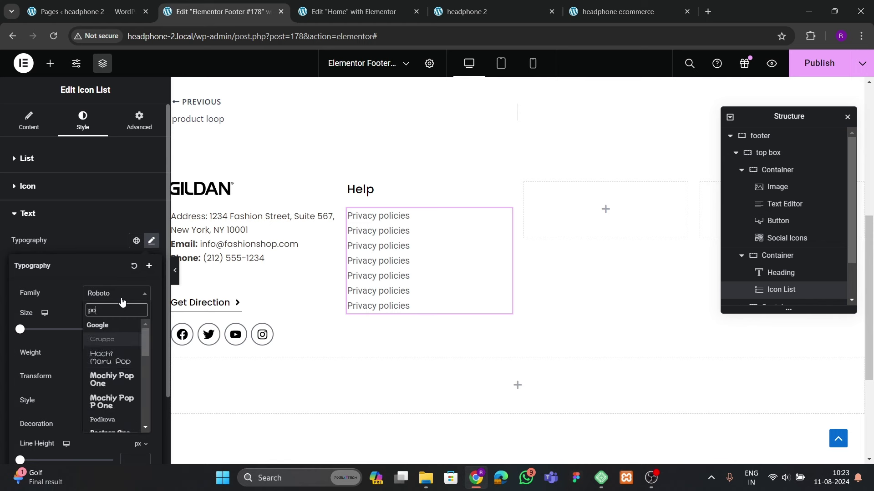
type("ppins")
key("Return")
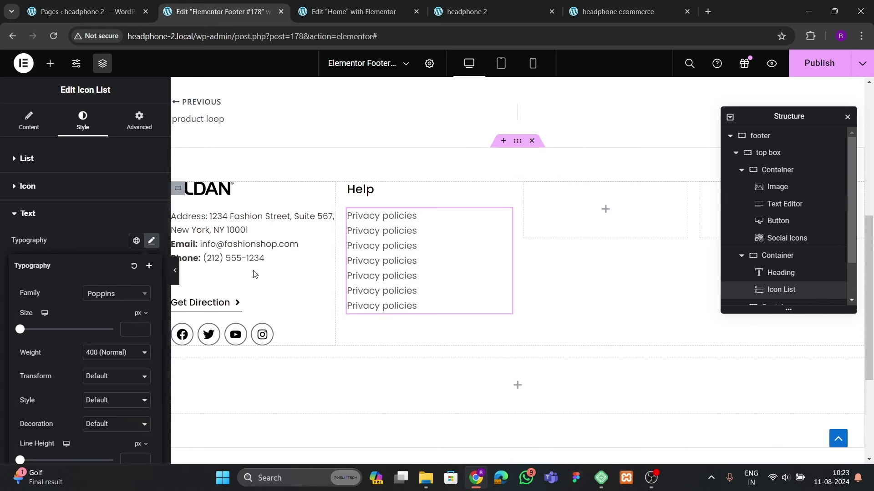
Check the address text's font size, then set the list text size to 15
left_click(251, 257)
left_click(83, 120)
left_click(152, 234)
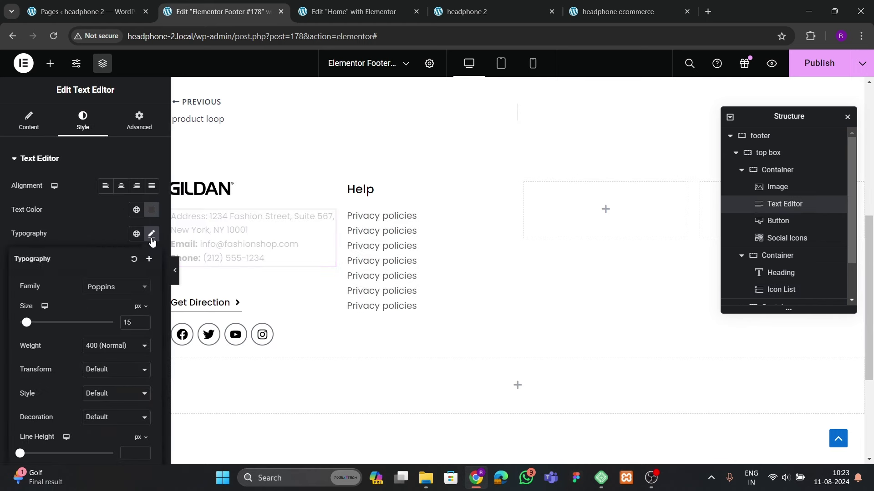
left_click(151, 234)
left_click(412, 231)
left_click(64, 323)
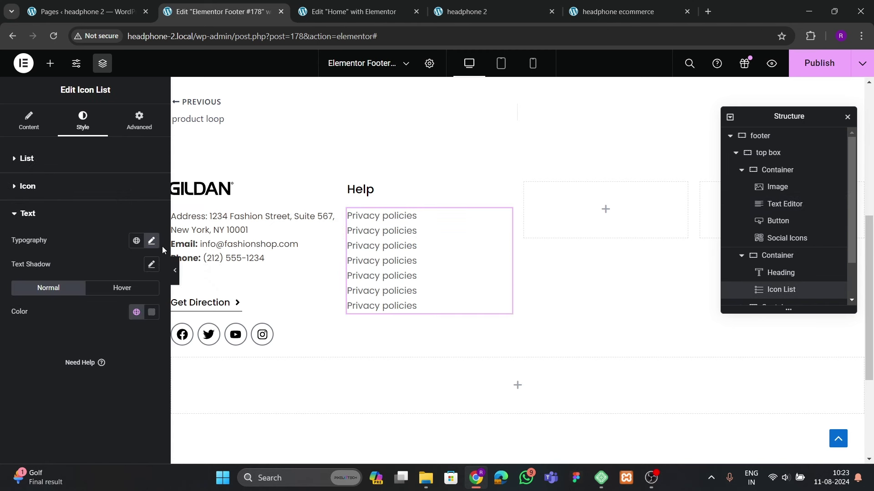
left_click(151, 241)
left_click(124, 328)
type("15")
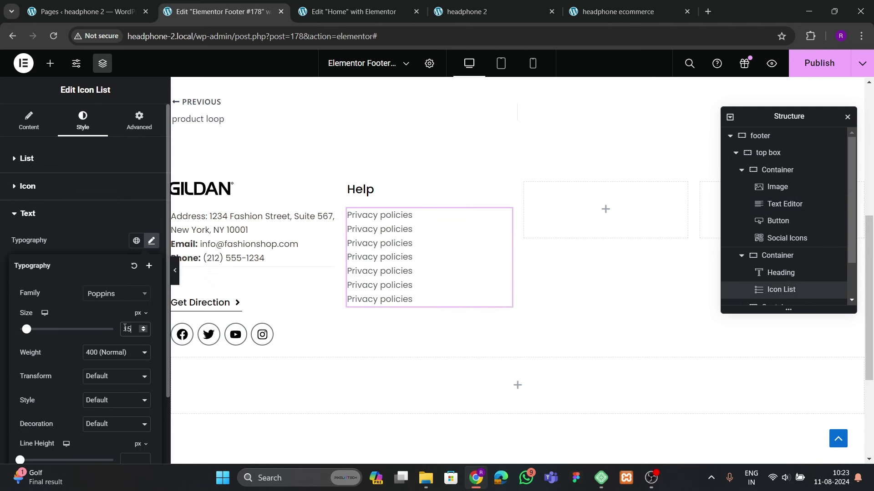
Set the space between list items to 5 px and compare with the live footer
left_click(28, 213)
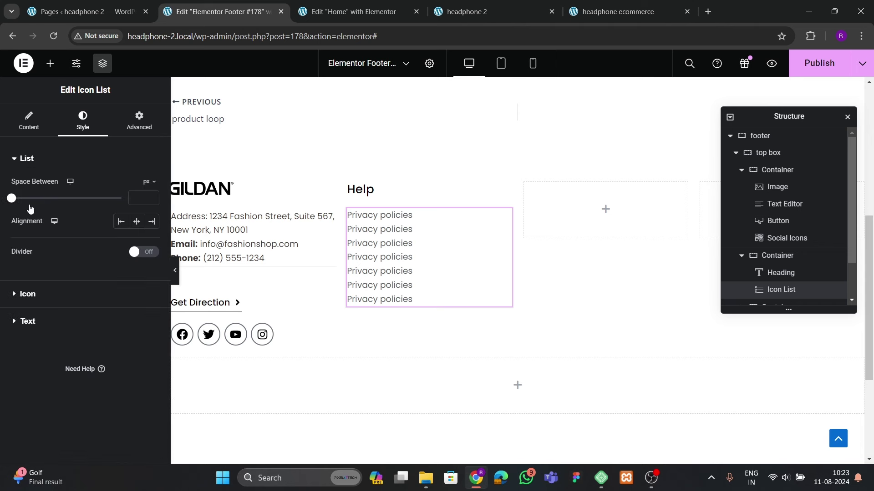
left_click(153, 198)
left_click(153, 199)
left_click(153, 199)
left_click(153, 199)
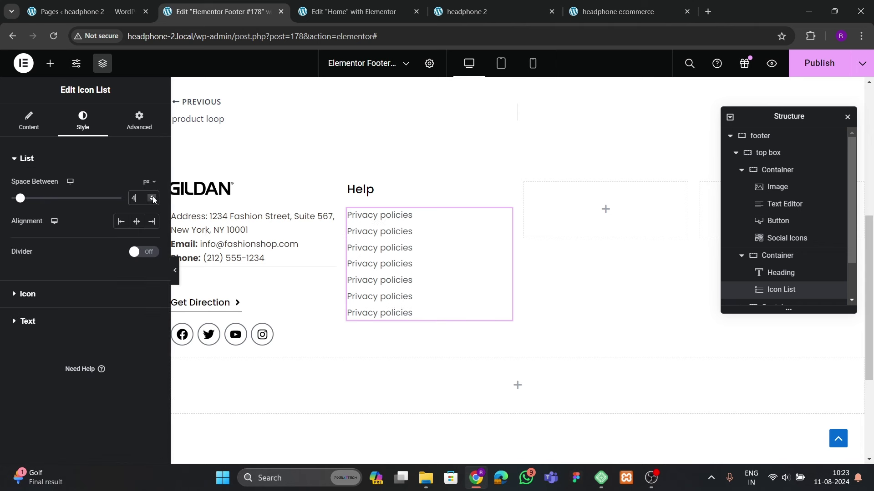
left_click(153, 201)
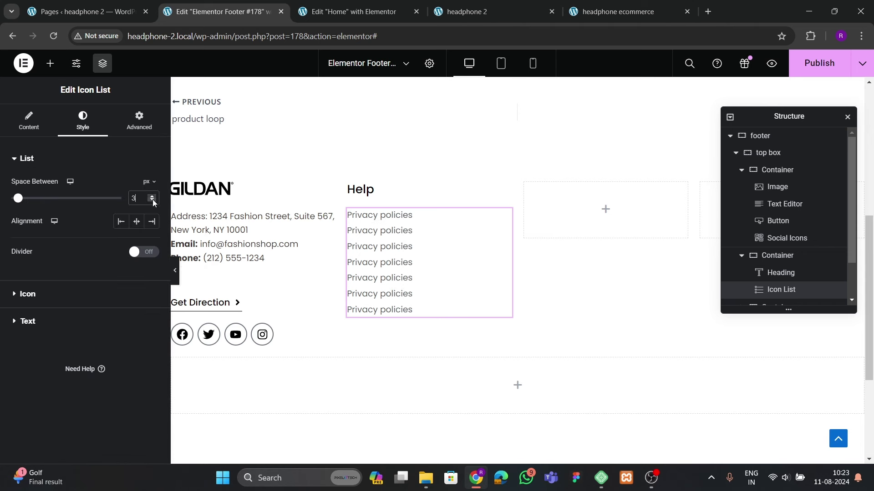
left_click(152, 199)
left_click(153, 199)
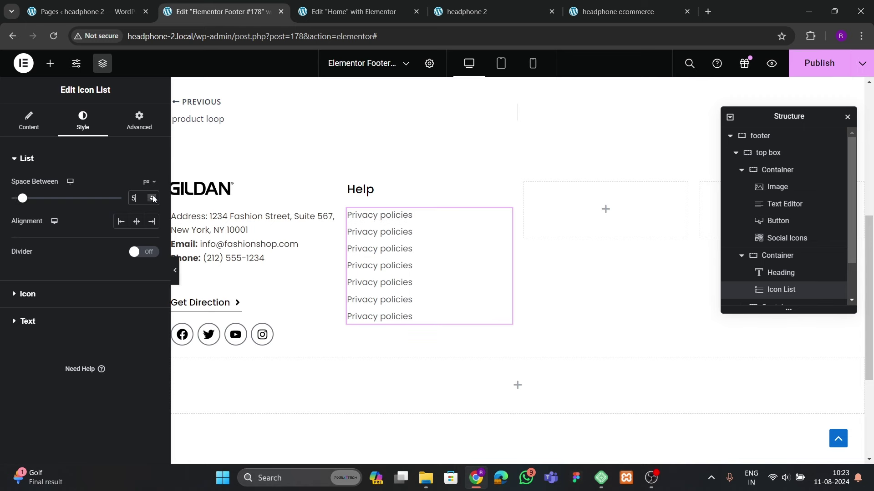
left_click(599, 11)
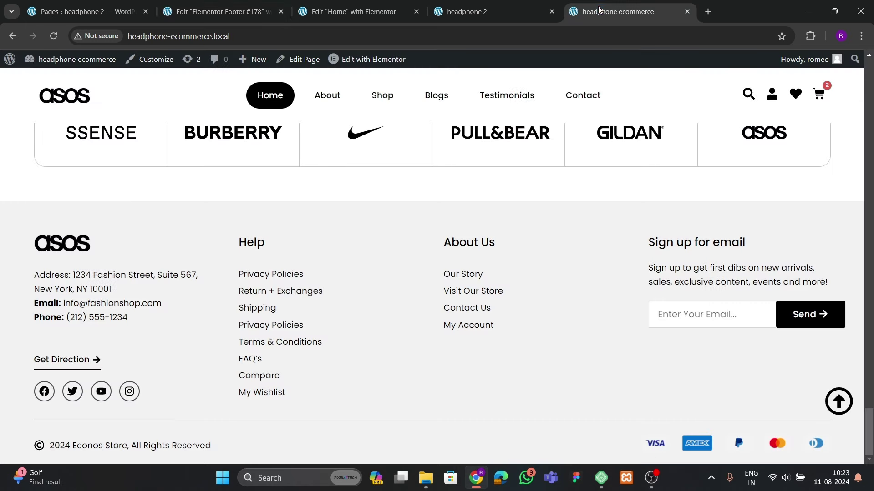
left_click(223, 11)
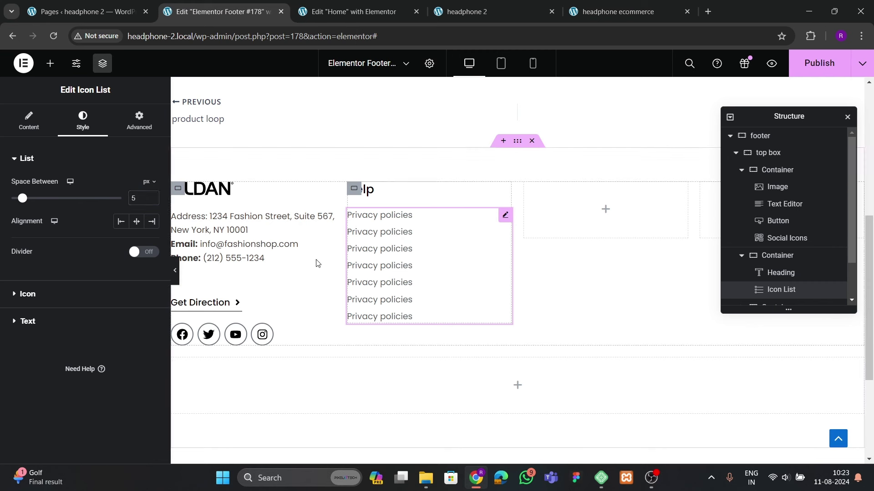
Rename the second Help list item to 'Return + Exchanges'
left_click(29, 121)
left_click(74, 257)
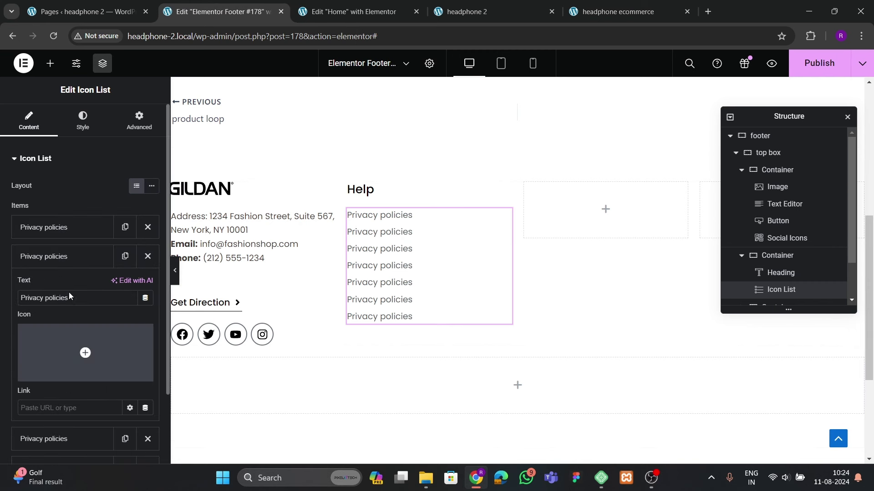
left_click_drag(73, 298, 4, 298)
type("Return")
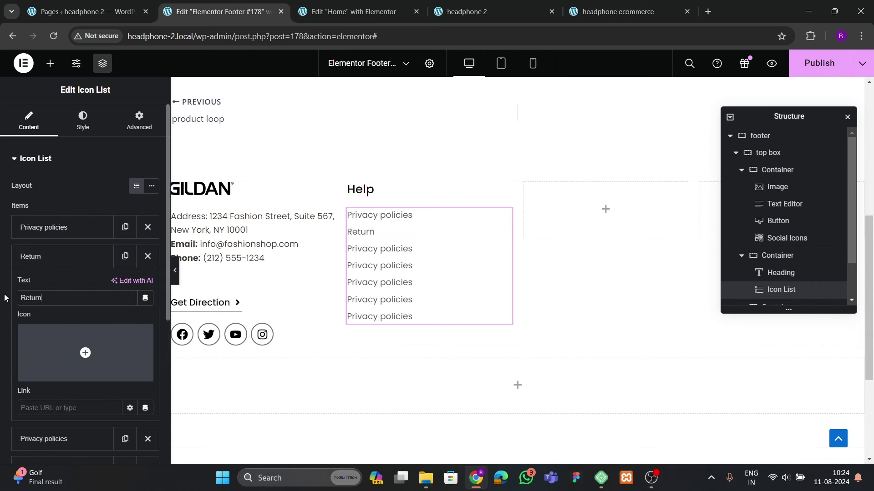
type(" + Exchagns")
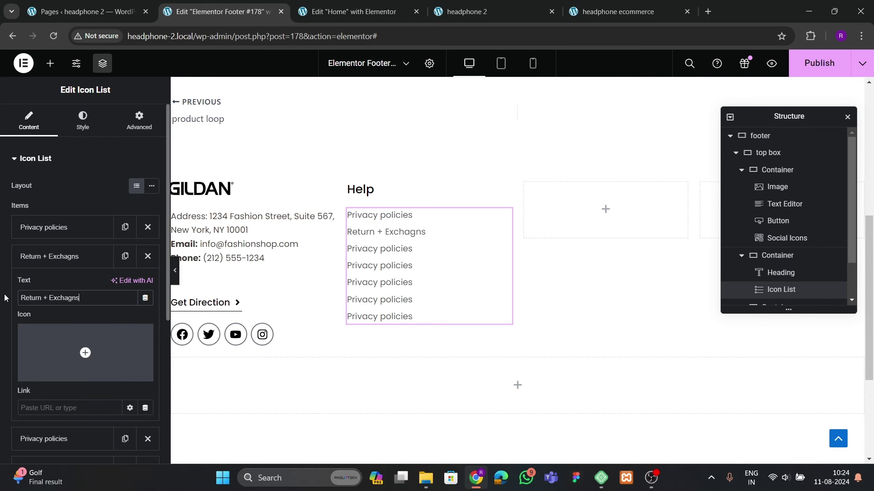
type("nges")
left_click(614, 18)
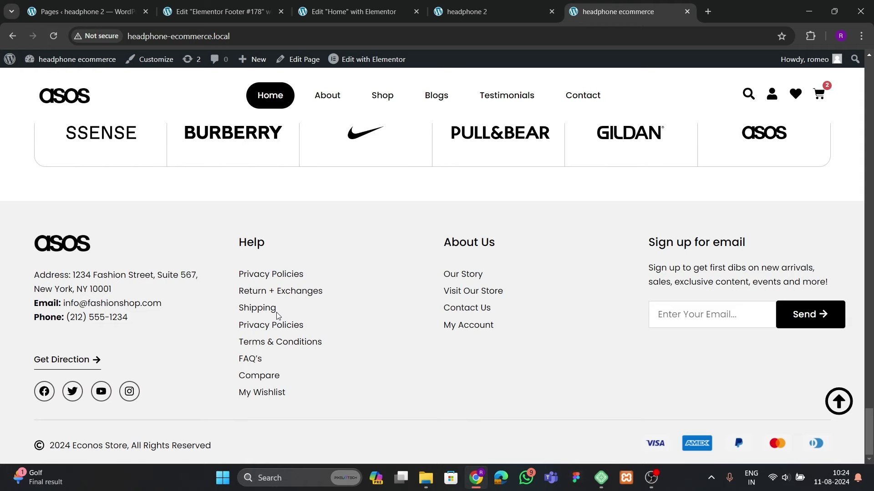
left_click(218, 12)
left_click(64, 256)
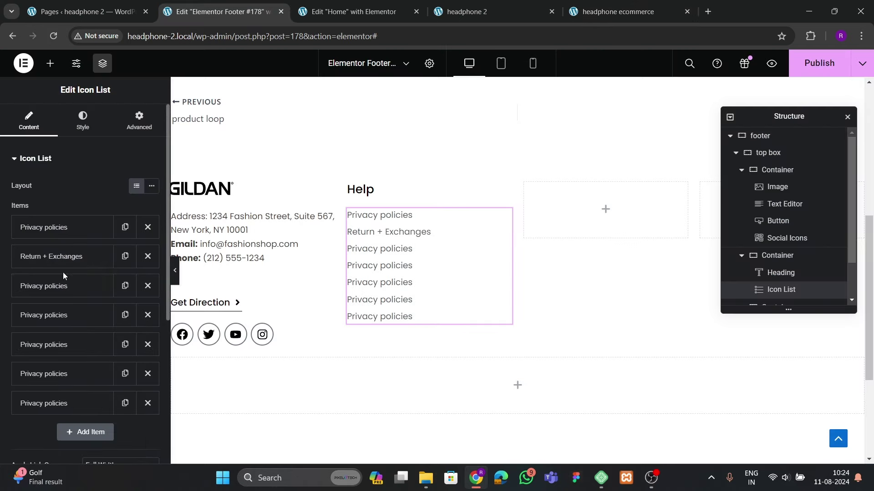
Rename the third Help list item to 'Shipping Policies'
left_click(63, 286)
left_click_drag(68, 327, 0, 330)
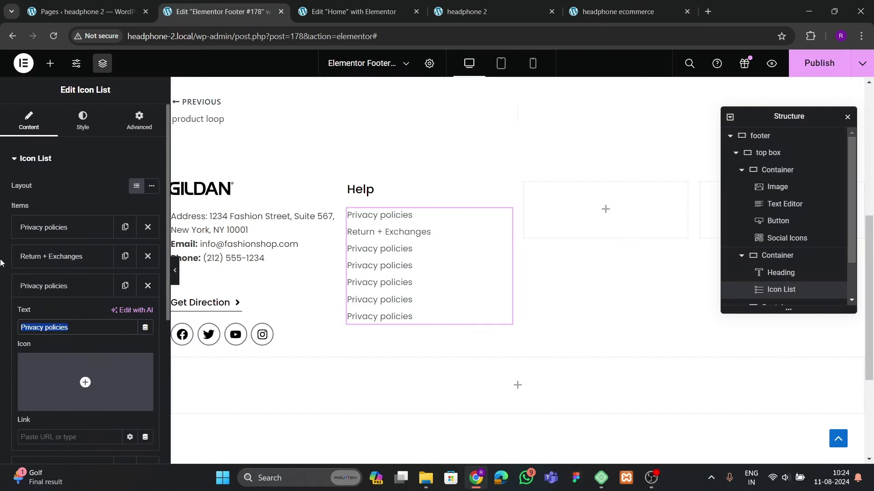
type("H")
key("BackSpace")
type("Shipping")
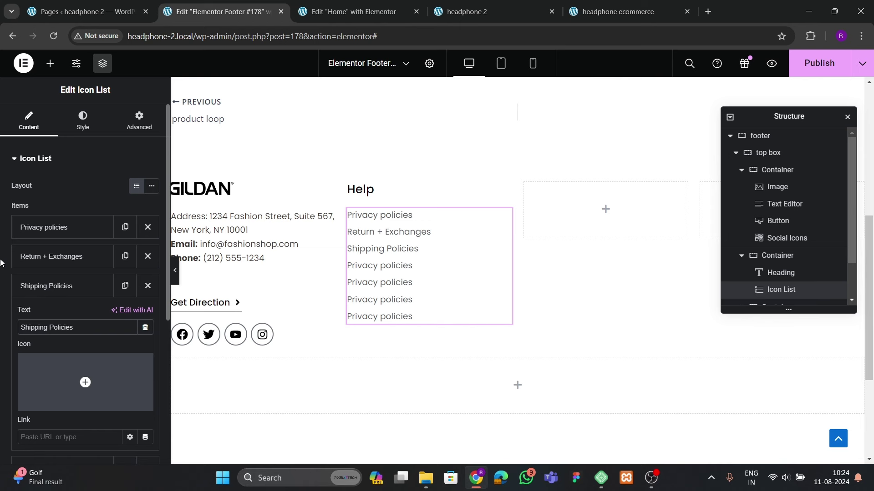
left_click(66, 291)
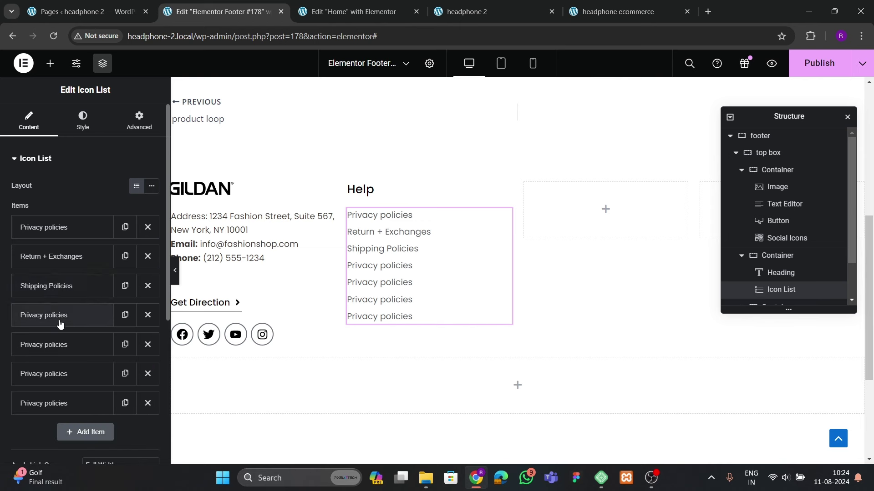
Reorder the list, moving Return + Exchanges to fifth and Shipping Policies to sixth
left_click_drag(77, 320, 7, 286)
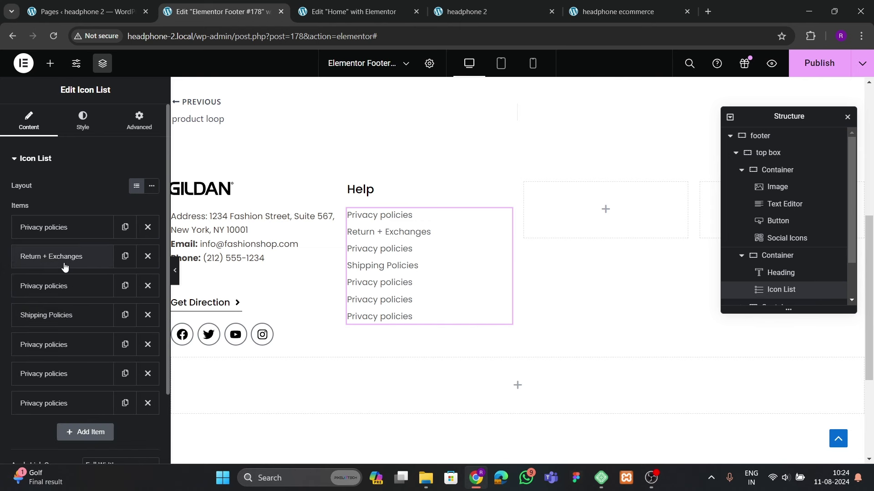
left_click_drag(66, 256, 63, 374)
left_click_drag(58, 286, 64, 382)
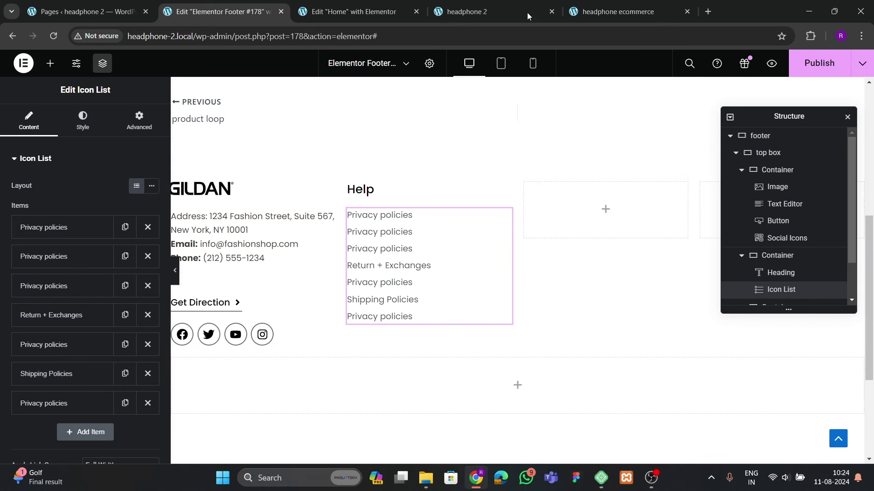
Compare with the reference footers, publish, and collapse the first two columns in Navigator
left_click(511, 9)
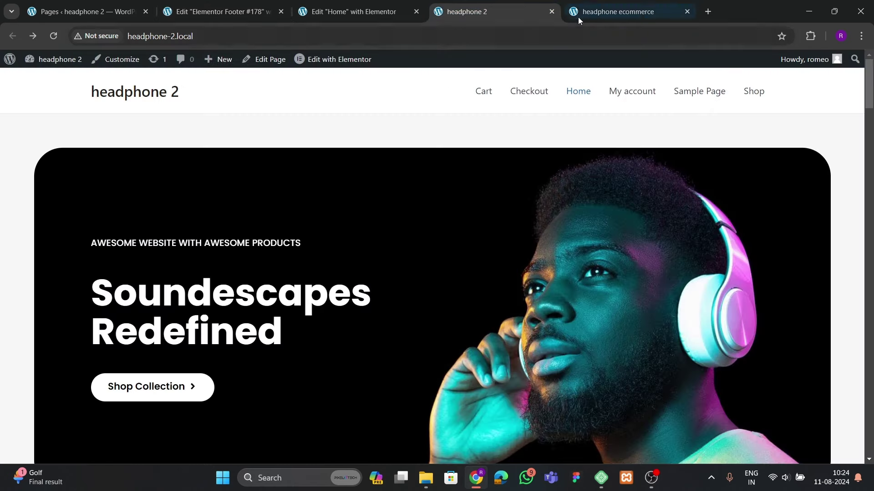
left_click(577, 16)
left_click(219, 11)
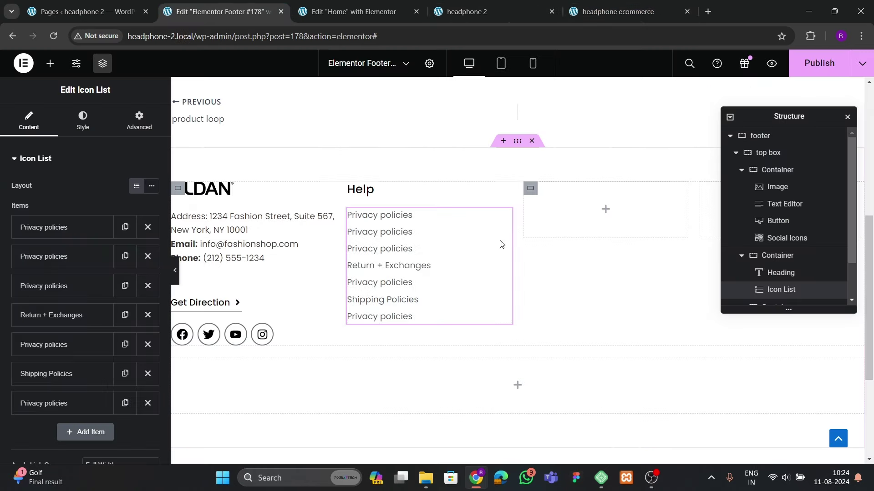
left_click(809, 59)
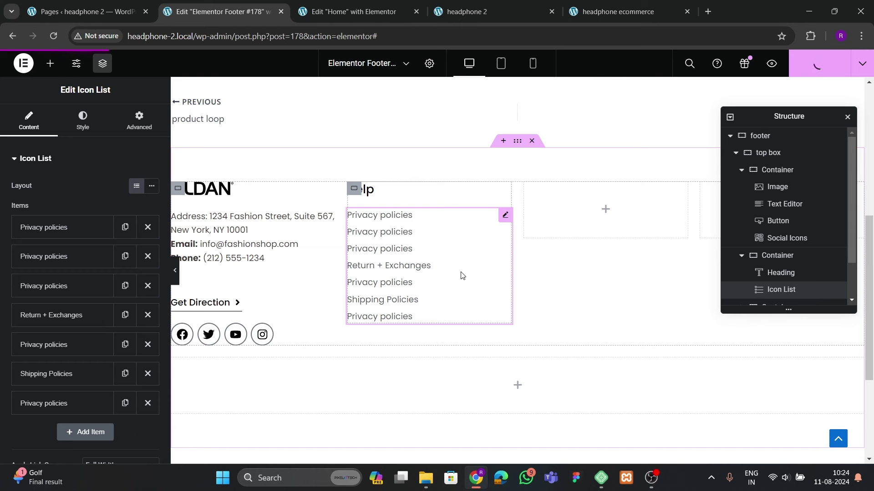
left_click(741, 169)
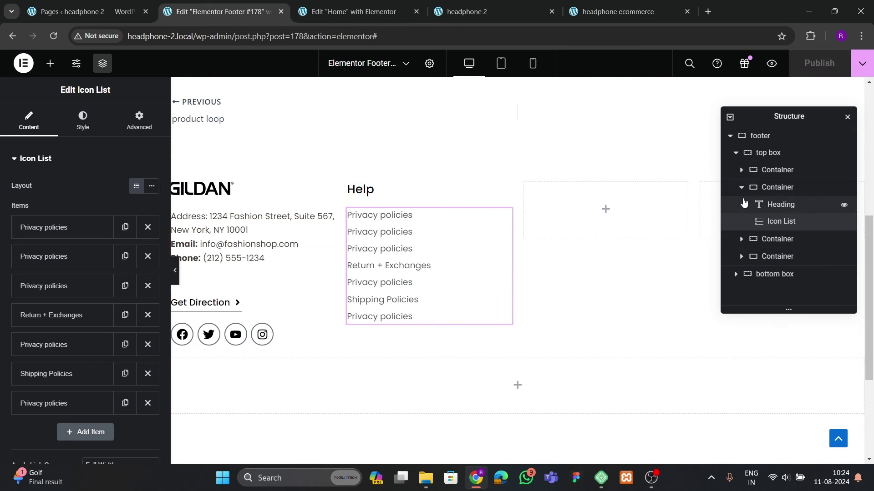
left_click(740, 187)
Delete the two empty footer column containers in Navigator
left_click(774, 204)
right_click(772, 204)
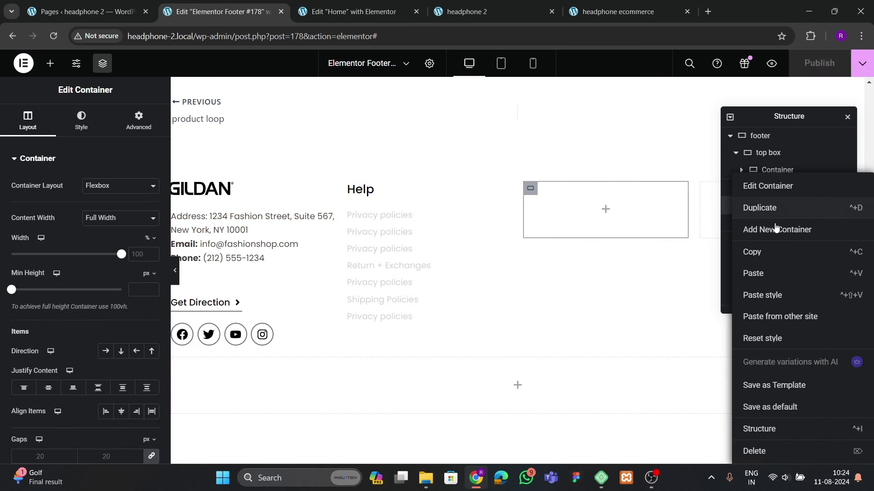
left_click(769, 451)
left_click(772, 203)
right_click(773, 203)
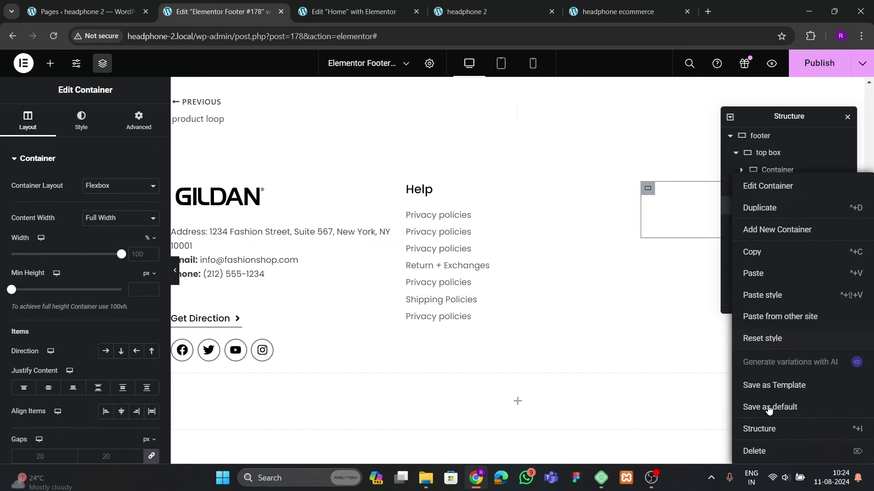
left_click(769, 451)
Duplicate the Help column twice and retitle the third column's heading 'Quick Links'
left_click(775, 187)
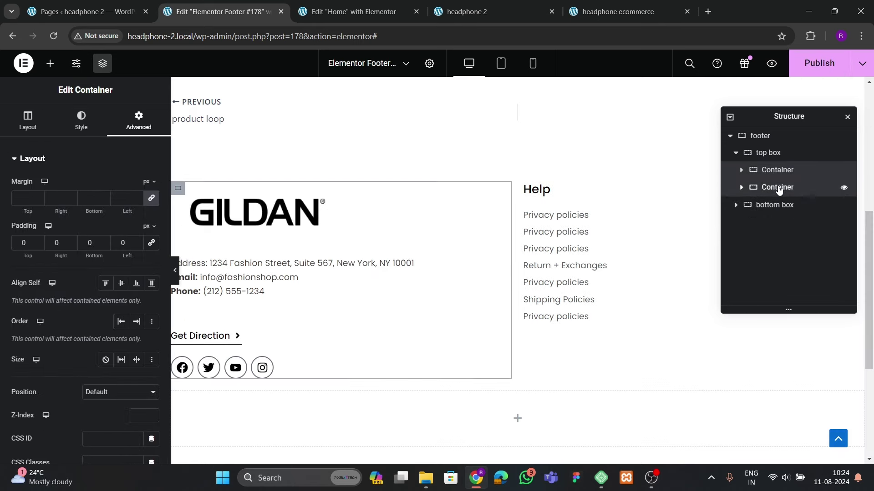
left_click(777, 188)
right_click(776, 189)
left_click(750, 212)
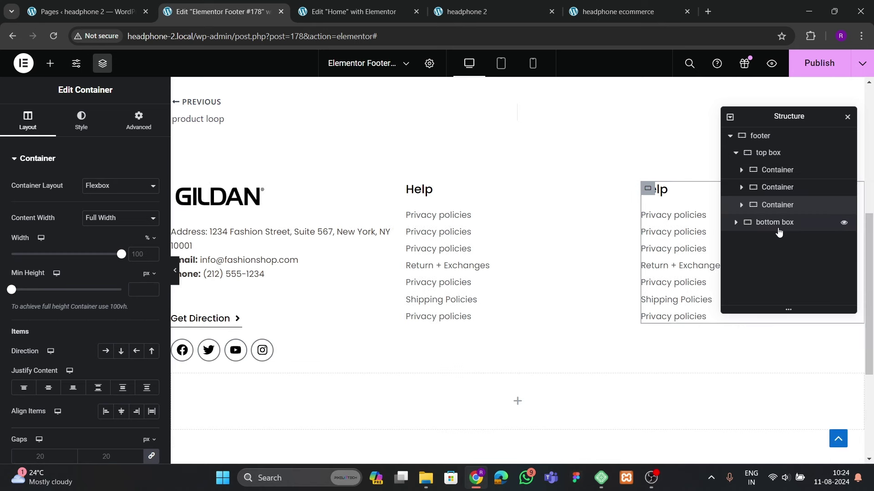
right_click(778, 205)
left_click(758, 211)
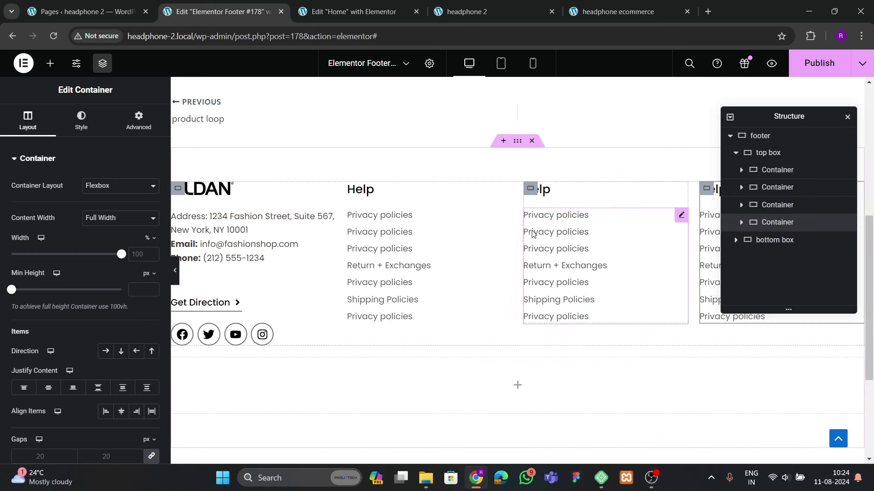
left_click(544, 189)
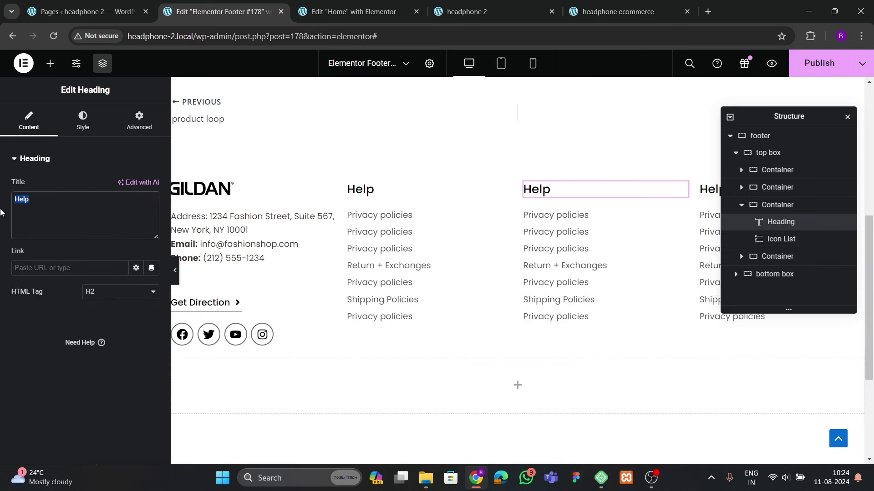
type("Qyic")
type("k Links")
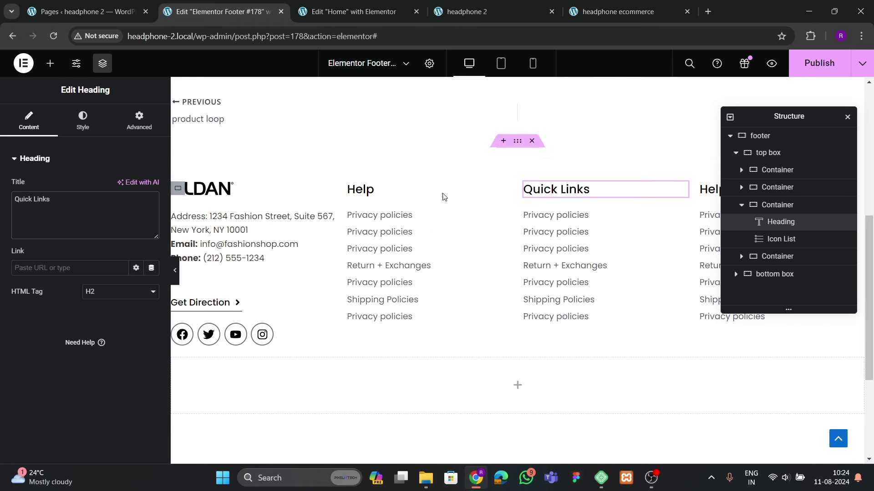
Delete two surplus Quick Links items and rename the first two Home and About Us
left_click(556, 231)
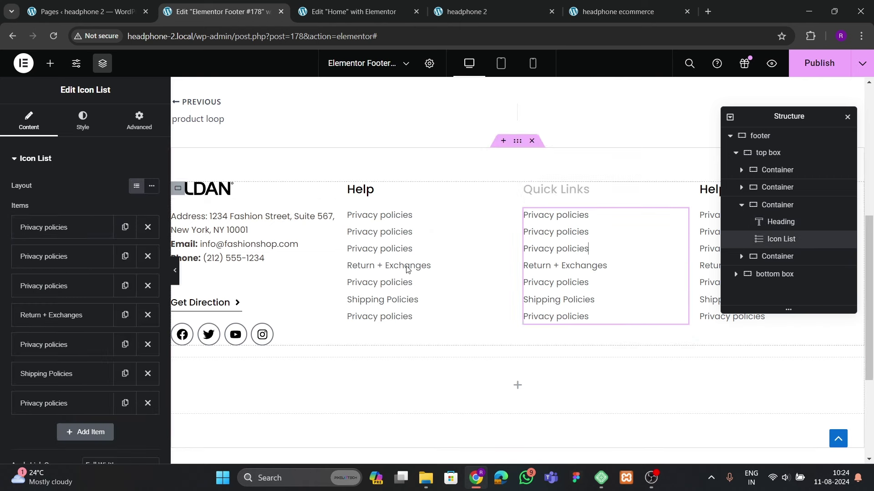
left_click(147, 373)
left_click(147, 374)
left_click(147, 344)
left_click(68, 227)
left_click_drag(68, 269, 19, 241)
type("Home")
left_click(21, 237)
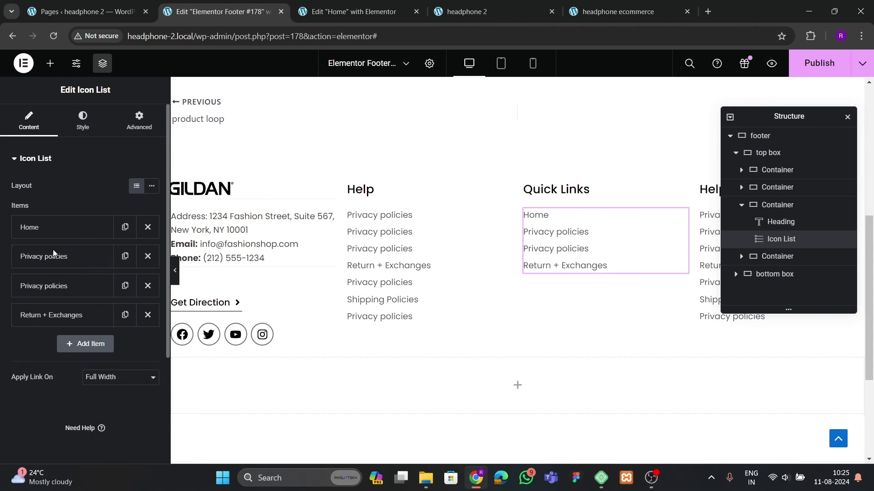
left_click(53, 251)
left_click_drag(68, 298, 1, 308)
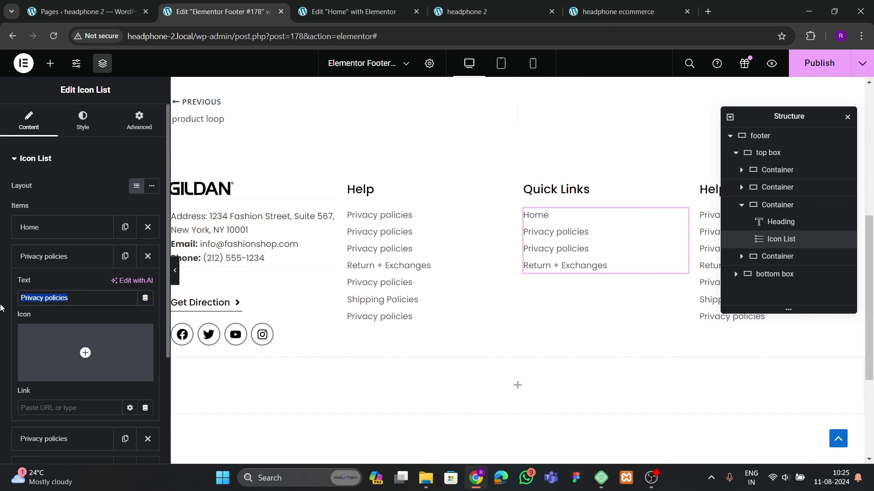
type("Aboiyut")
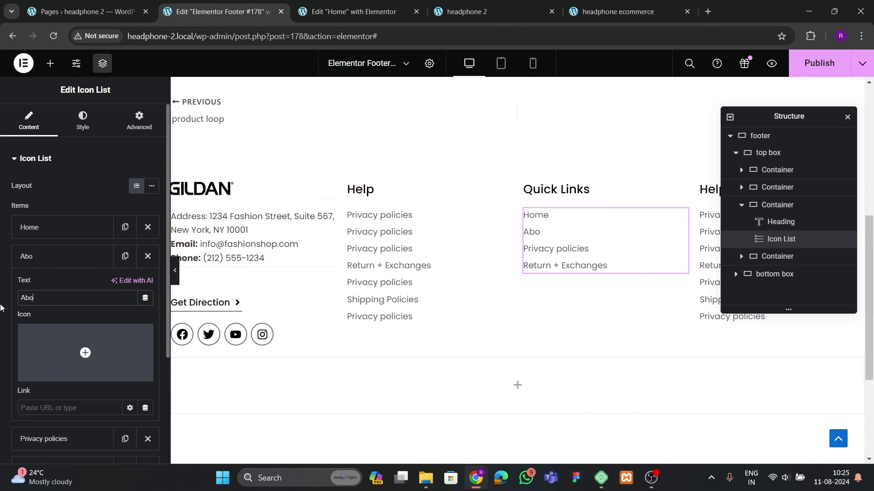
left_click(41, 256)
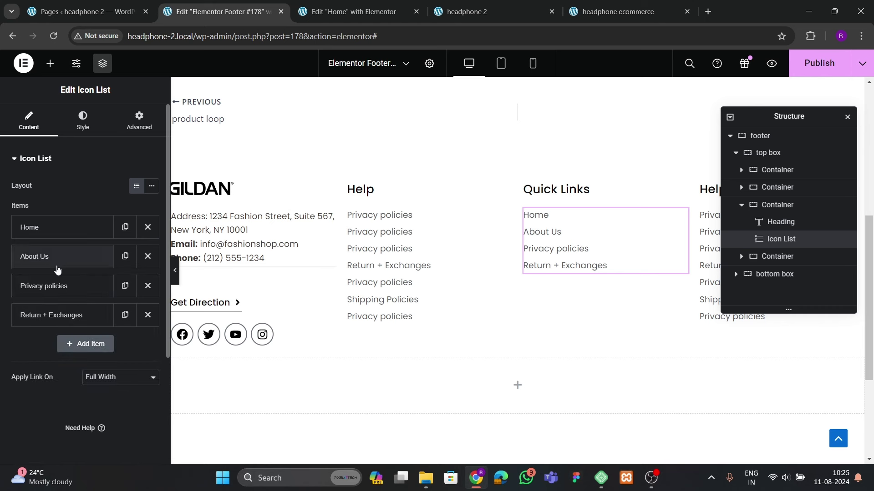
Rename the third and fourth Quick Links items Blogs and Services
left_click(60, 286)
left_click_drag(28, 328, 1, 305)
type("Bl;ogs")
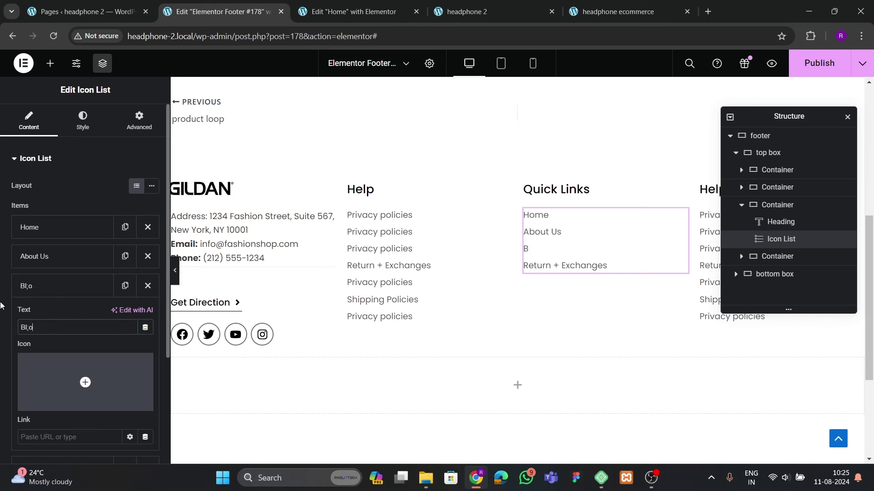
key("BackSpace")
key("BackSpace")
left_click(43, 286)
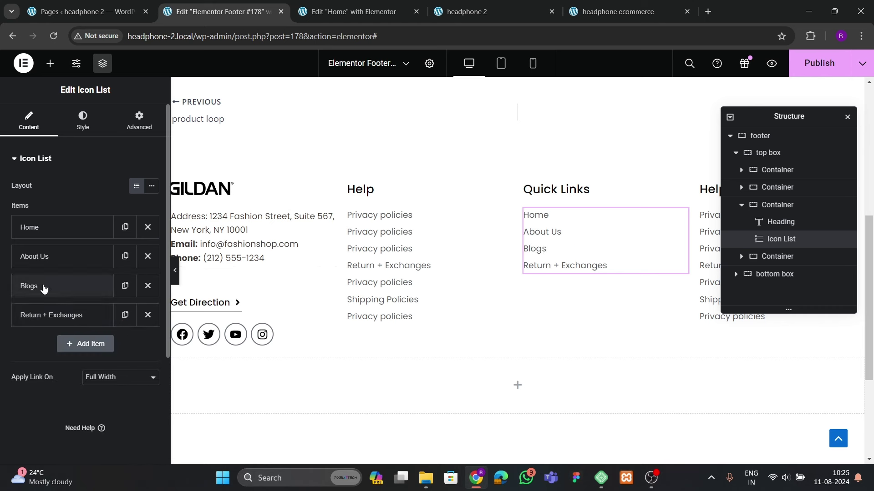
left_click(51, 315)
left_click_drag(94, 355, 13, 362)
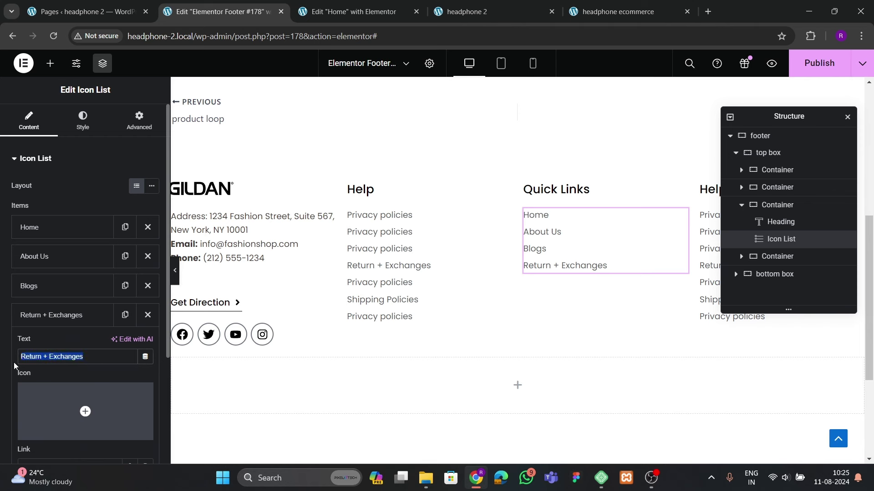
type("Services")
left_click(64, 319)
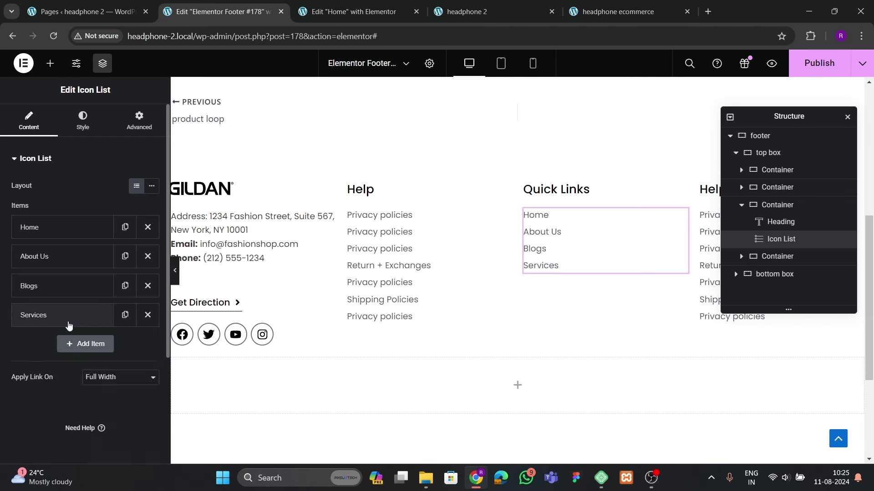
Duplicate the Services item and rename the copy Contact
left_click(126, 315)
left_click(45, 348)
left_click_drag(49, 386, 19, 387)
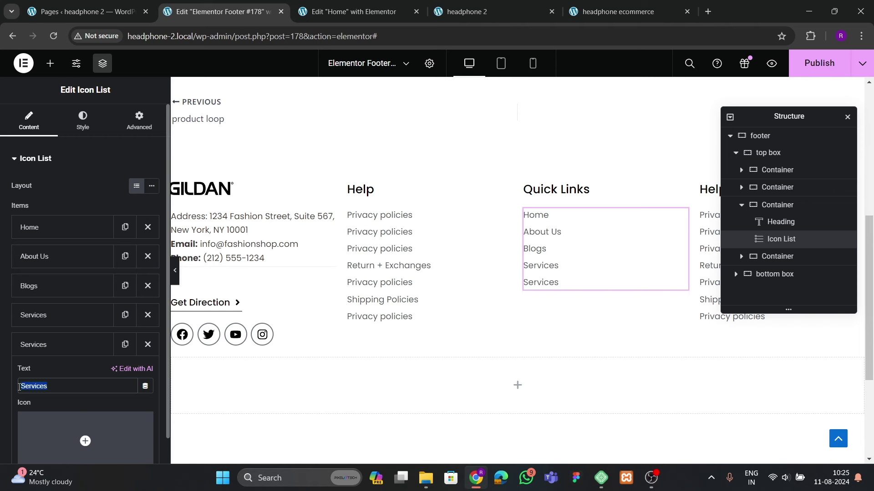
type("Contact")
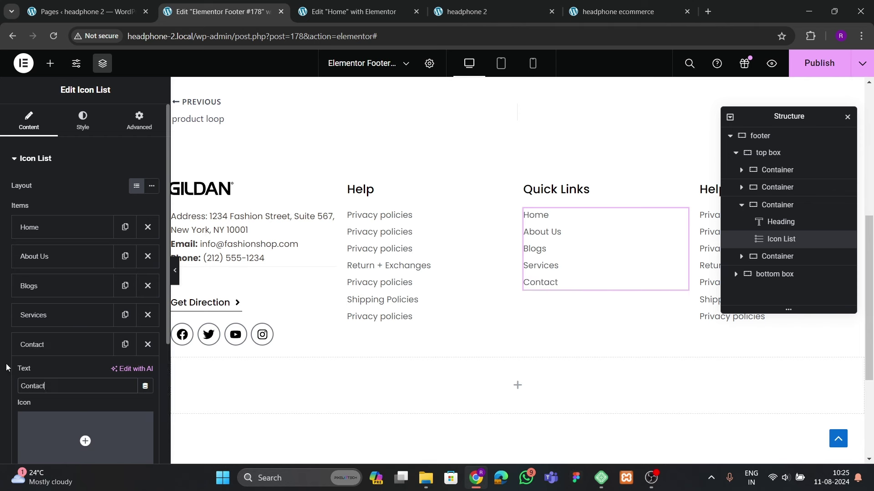
left_click(102, 319)
left_click(68, 321)
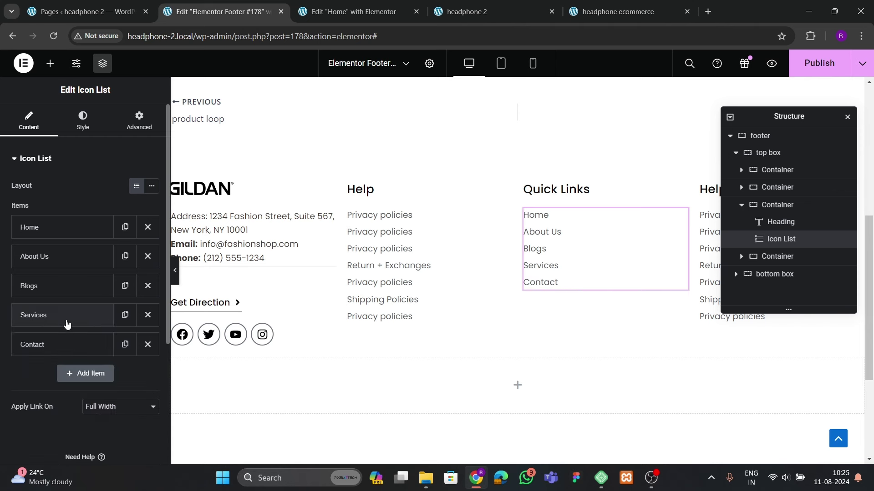
Duplicate Contact as 'Shop', move it between Blogs and Services, and save
left_click(124, 347)
left_click(55, 373)
left_click_drag(48, 416, 20, 417)
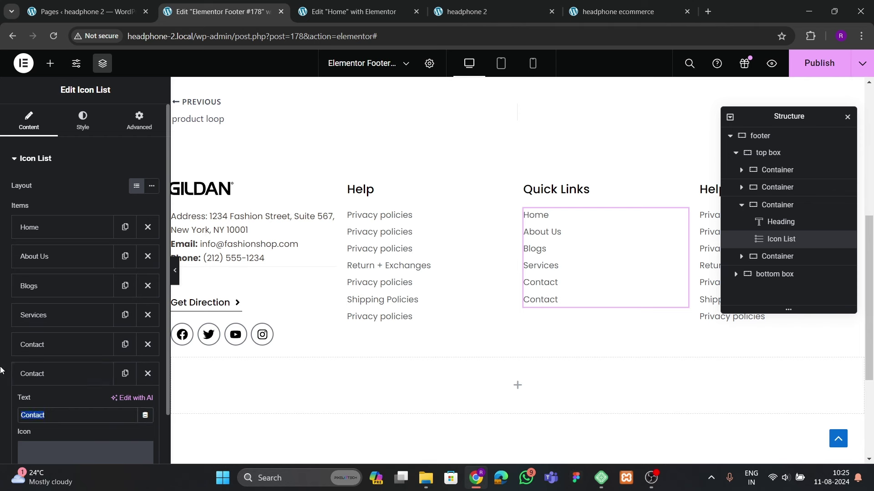
type("Ship")
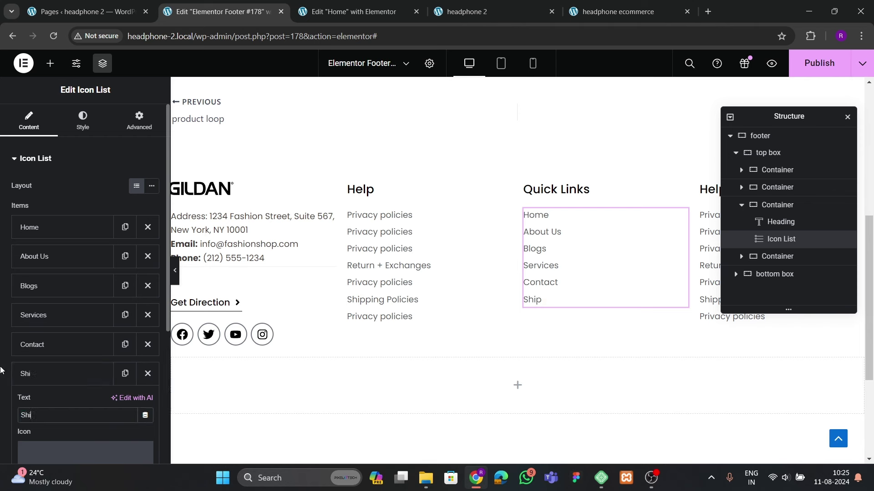
left_click(27, 374)
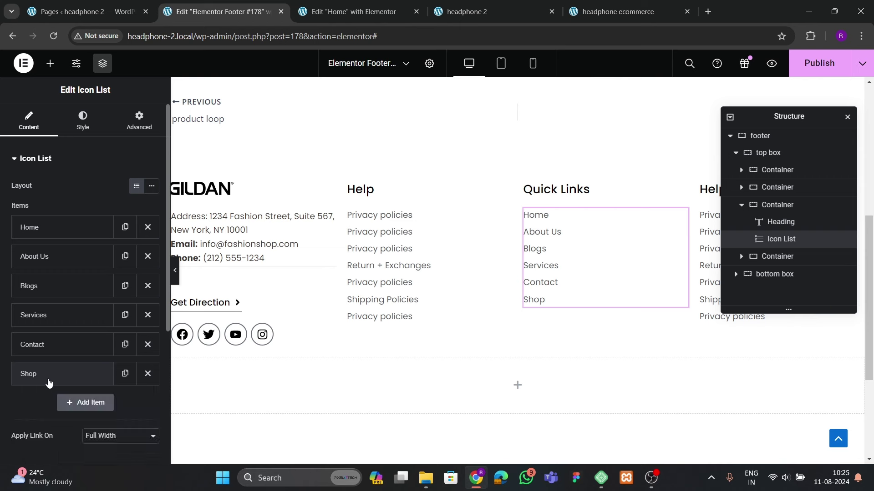
left_click_drag(27, 373, 48, 317)
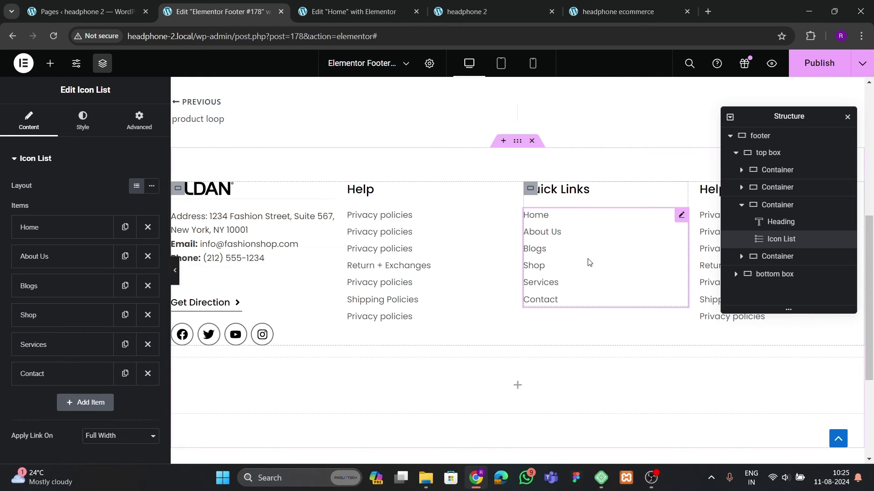
key("ctrl+s")
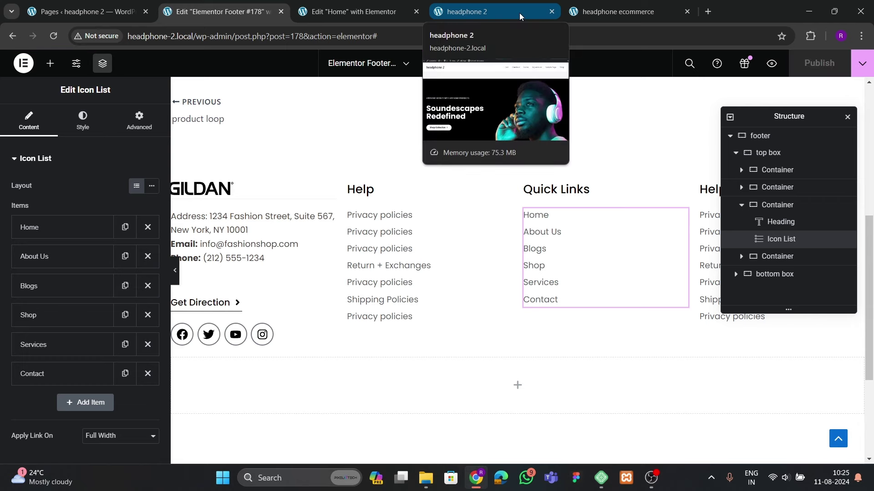
Check the live headphone 2 footer against the headphone ecommerce site, then return to the Home editor
left_click(519, 13)
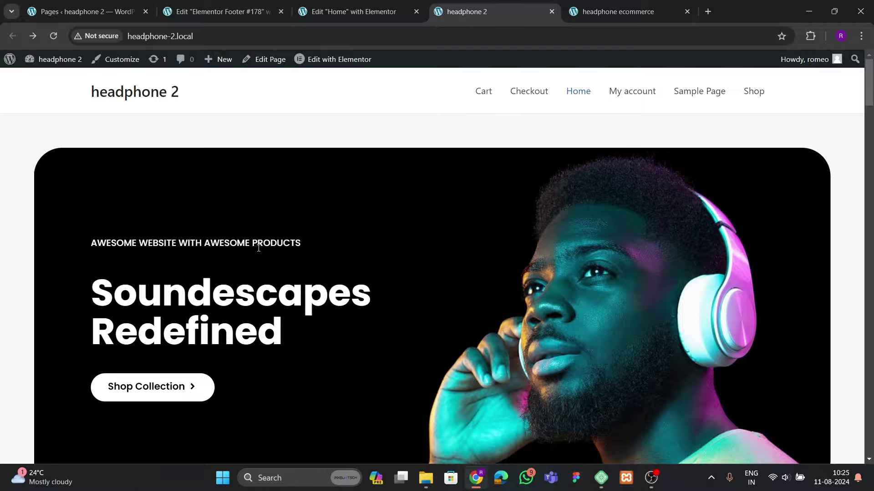
scroll(275, 249, "down", 15)
scroll(277, 253, "down", 20)
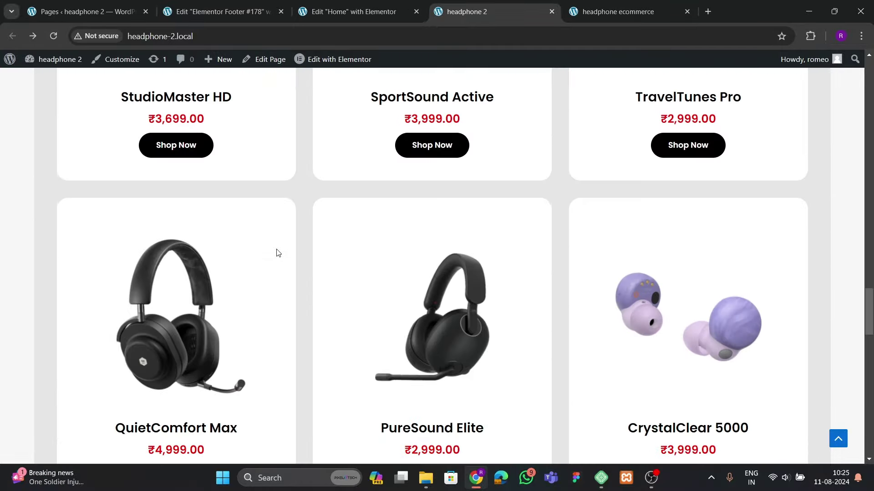
scroll(278, 253, "down", 3)
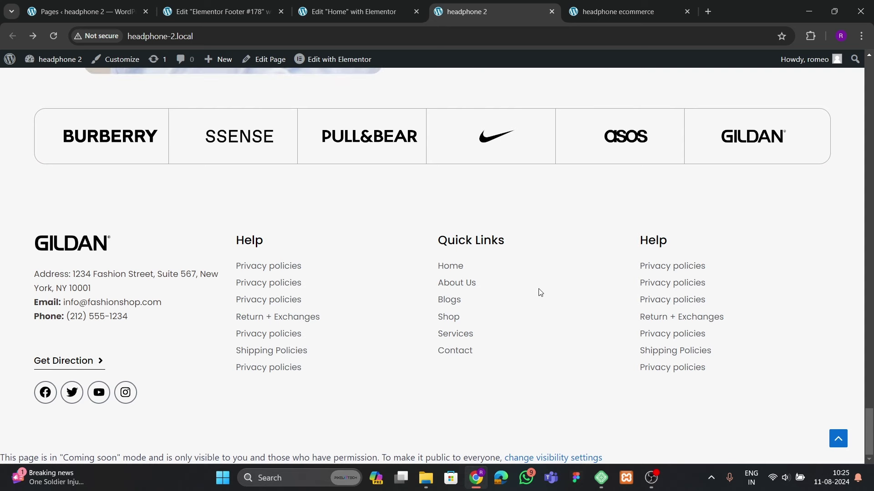
left_click(612, 11)
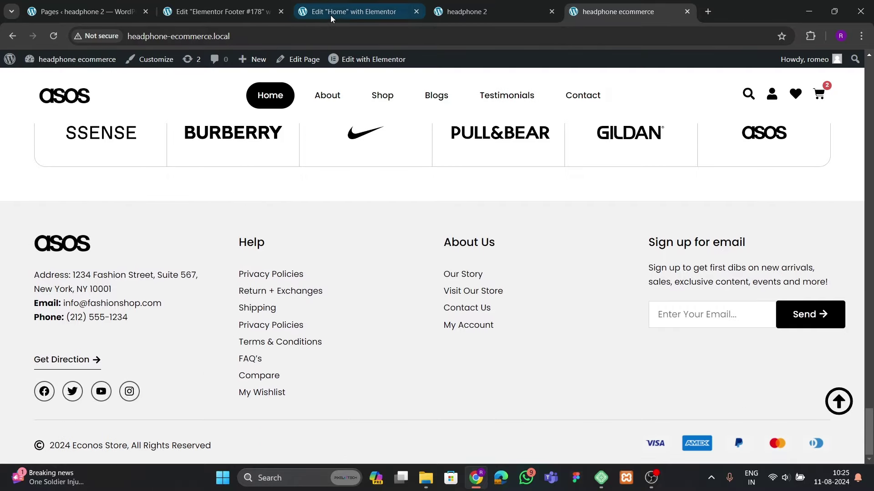
left_click(331, 12)
scroll(499, 321, "up", 6)
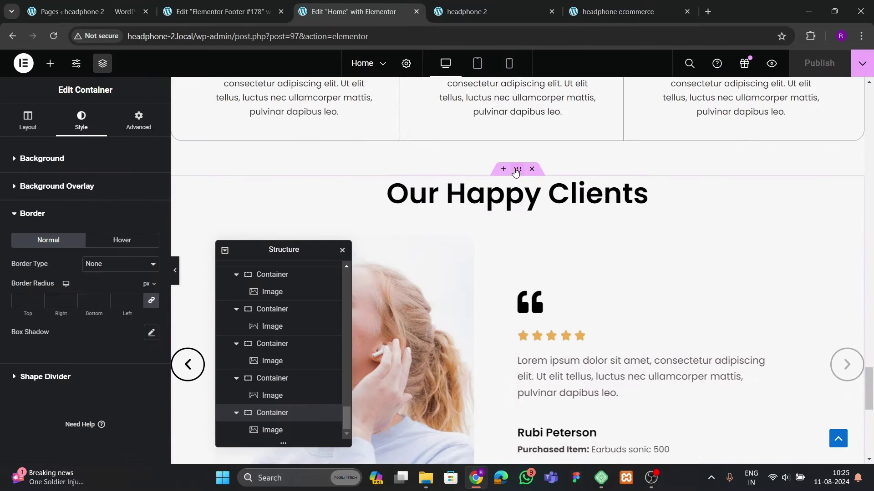
Give the Our Happy Clients section a white background colour
left_click(515, 171)
left_click(81, 120)
left_click(152, 233)
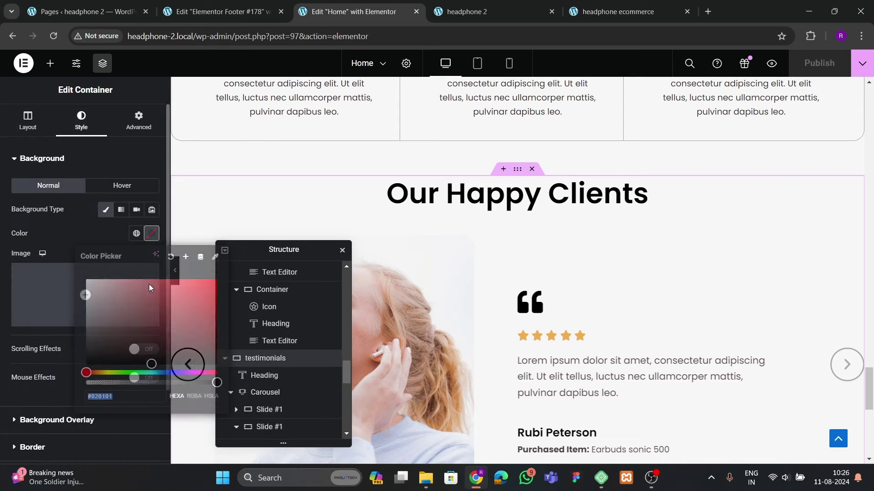
left_click_drag(150, 288, 86, 281)
left_click(399, 275)
scroll(455, 282, "down", 6)
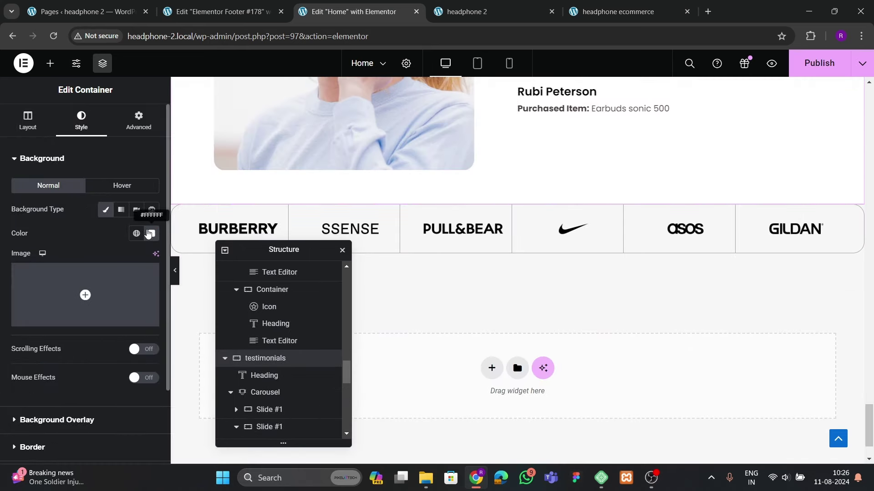
Give the brand-logo row a classic background, discarding the pink tint
left_click(517, 198)
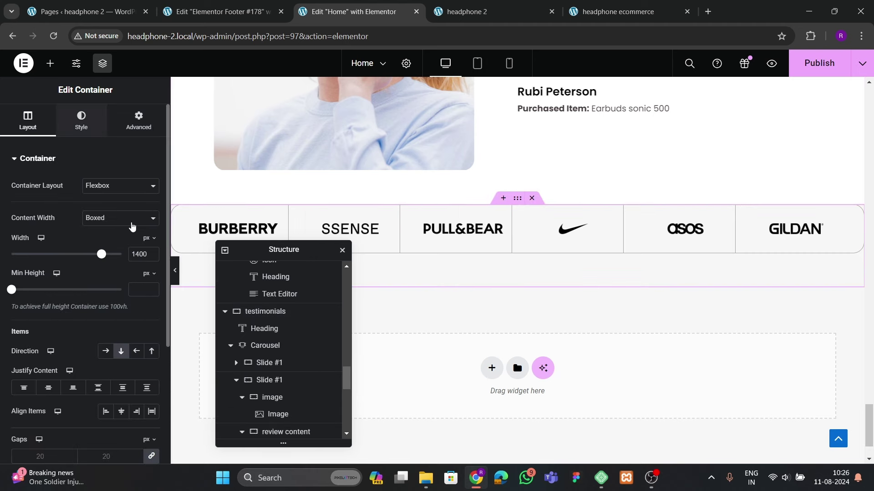
left_click(81, 120)
left_click(106, 209)
left_click(152, 233)
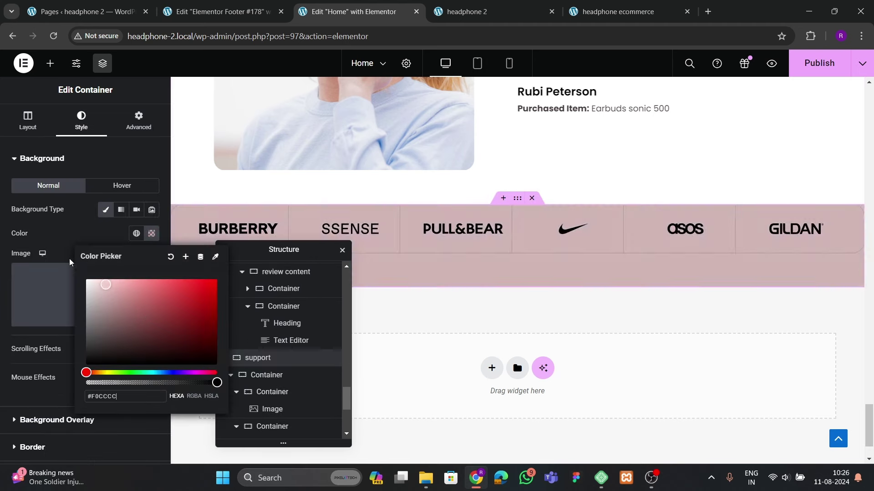
key("Escape")
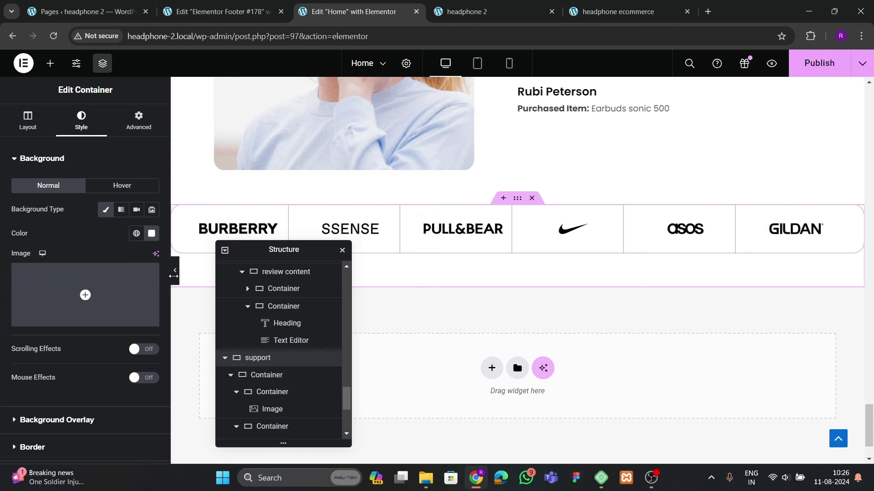
Preview the page, save the Home page changes and switch to the live site
left_click(175, 283)
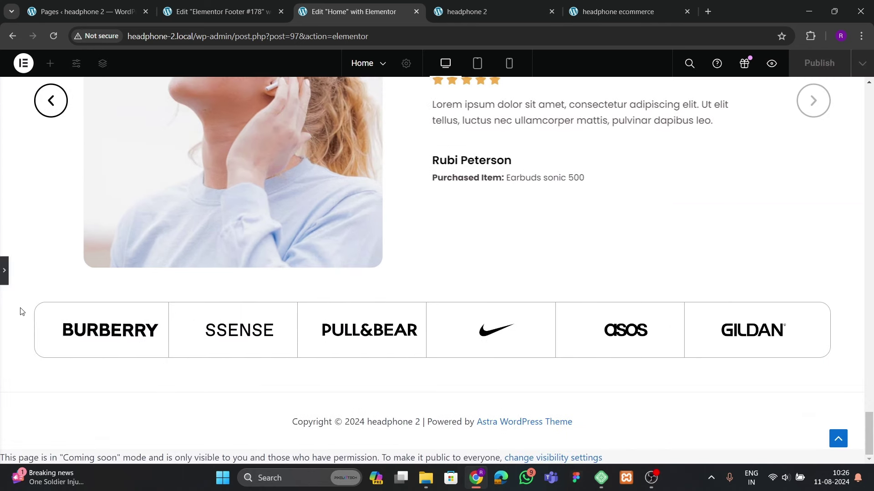
left_click(5, 278)
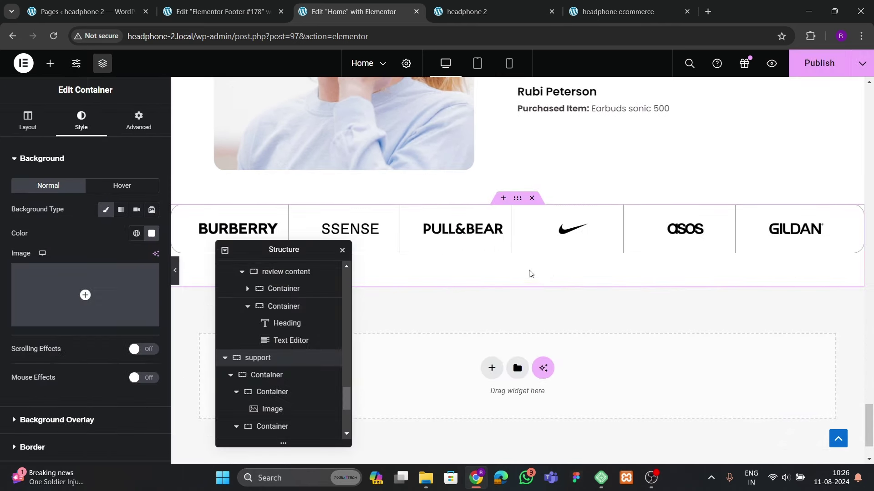
left_click(139, 121)
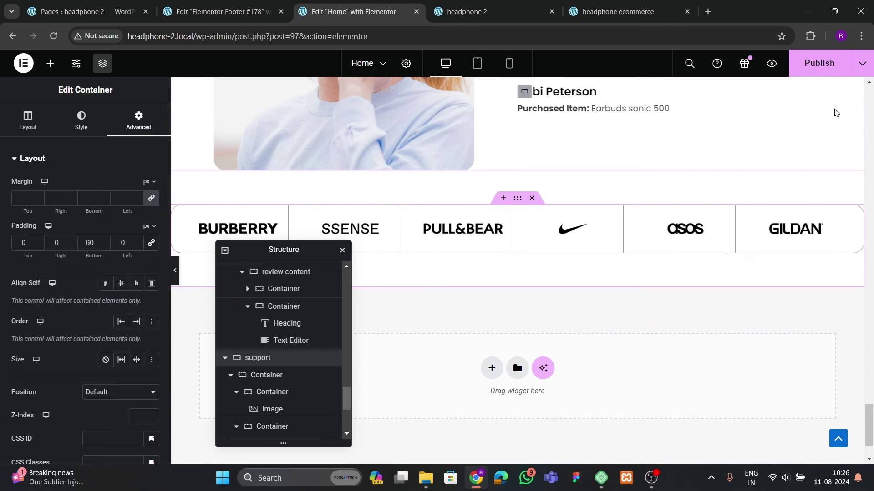
key("ctrl+s")
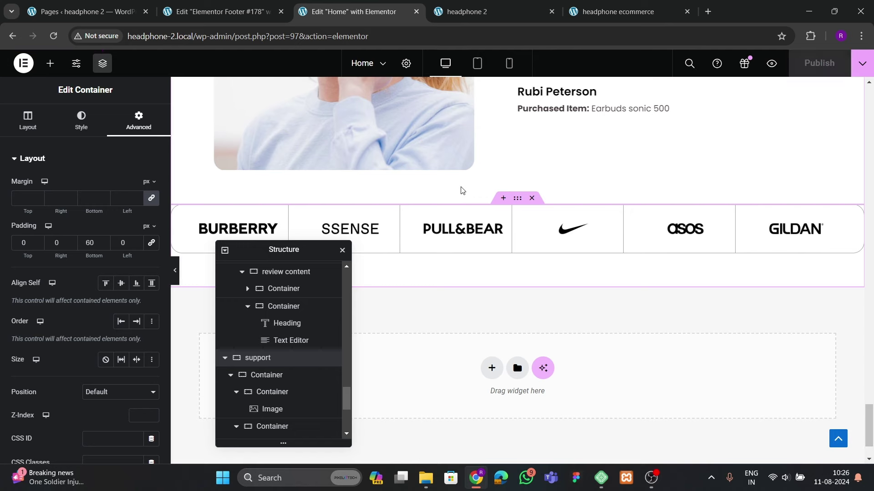
left_click(465, 12)
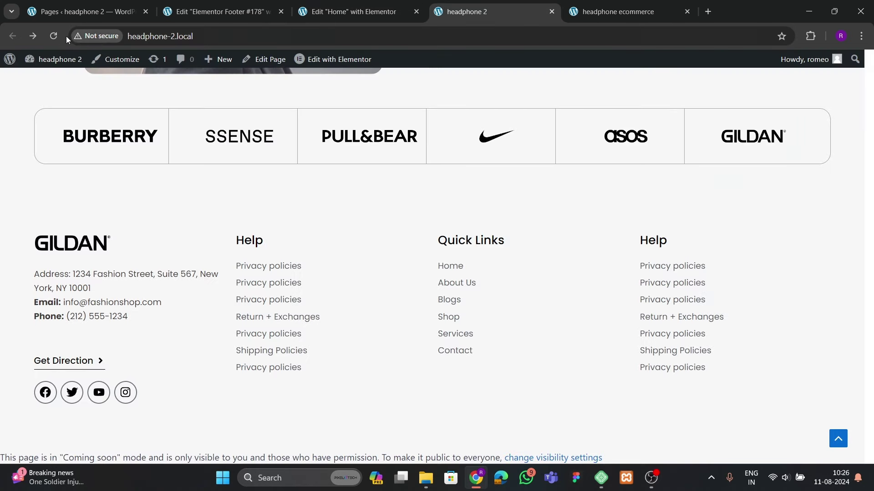
Reload the live headphone 2 page and check the brand strip above the footer, then return to the editor
left_click(57, 46)
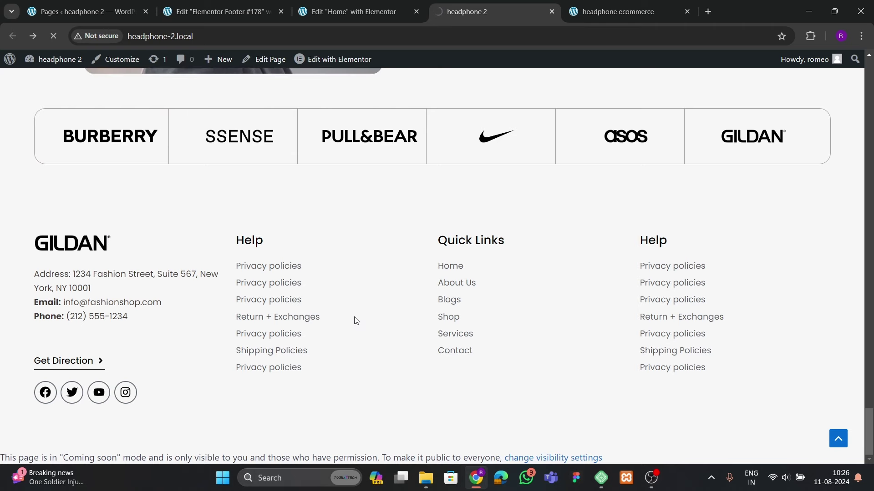
scroll(469, 330, "up", 15)
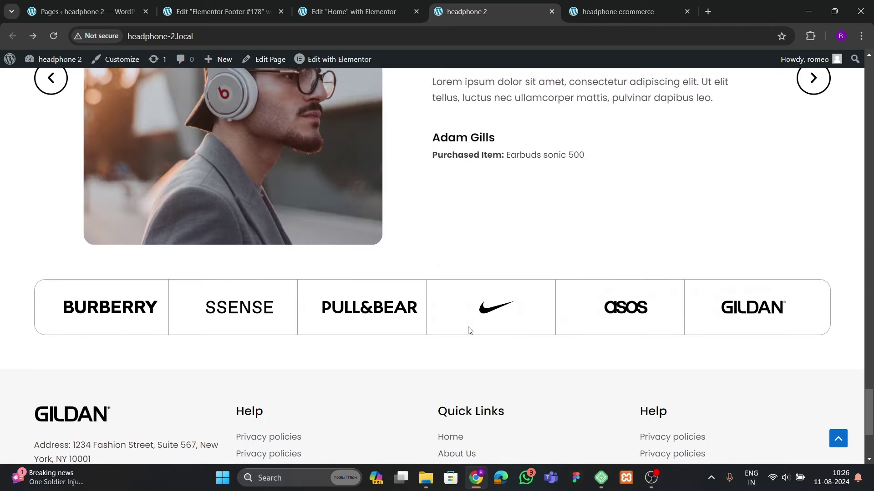
scroll(468, 327, "down", 5)
scroll(469, 326, "up", 4)
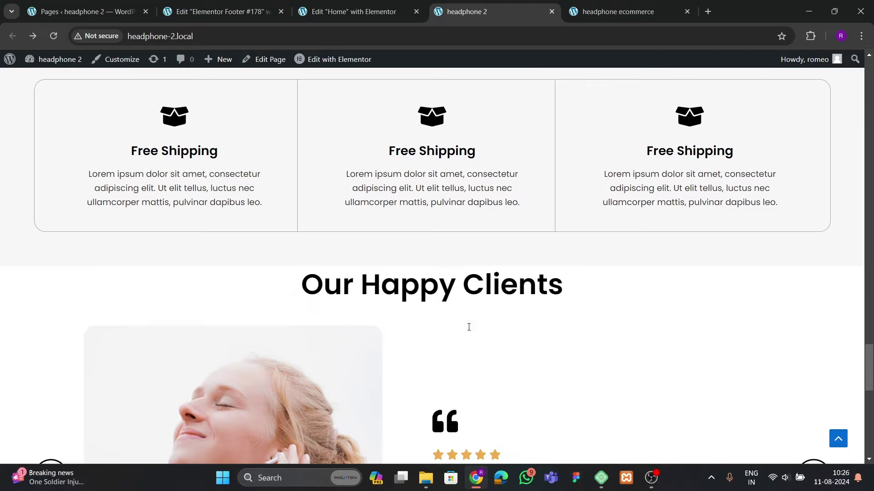
key("ctrl+shift+Tab")
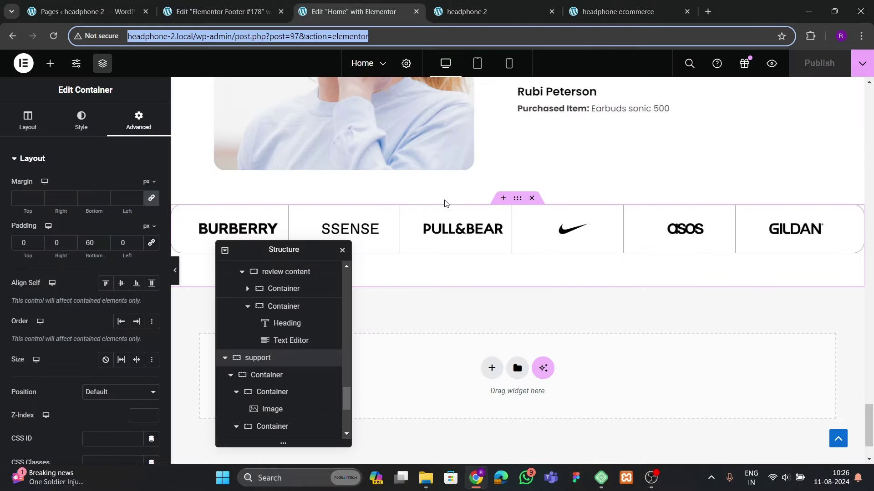
Set the Our Happy Clients section's top padding to 60 and check it on the live site
scroll(505, 242, "up", 6)
left_click(517, 169)
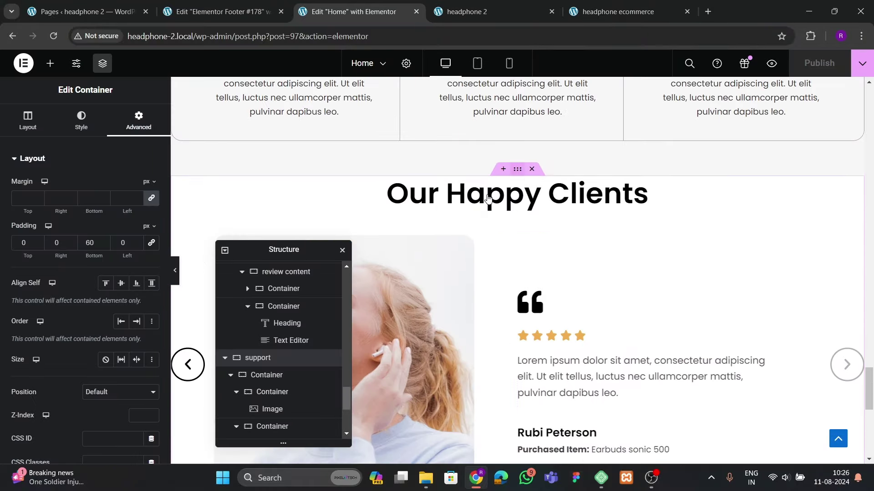
left_click(139, 122)
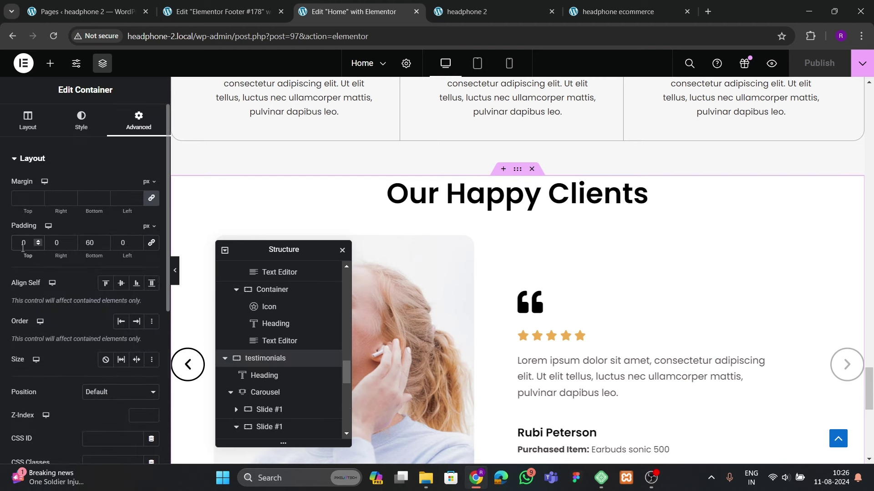
left_click(23, 243)
type("60")
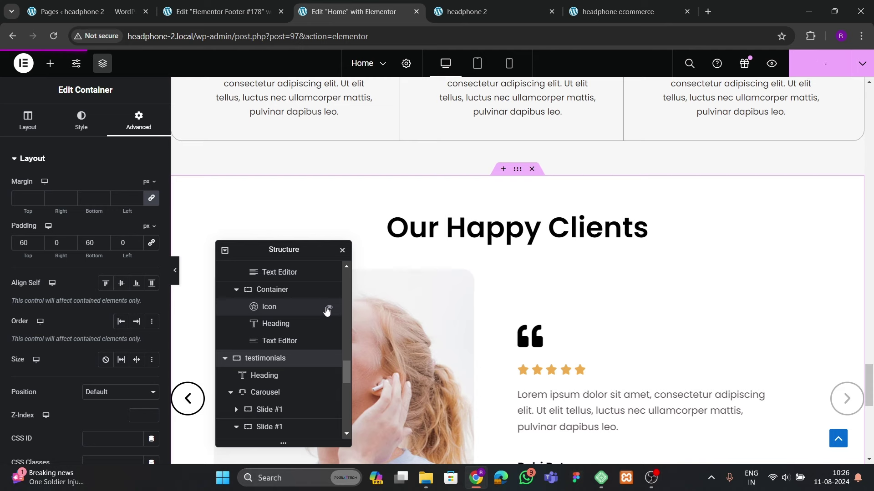
left_click(433, 13)
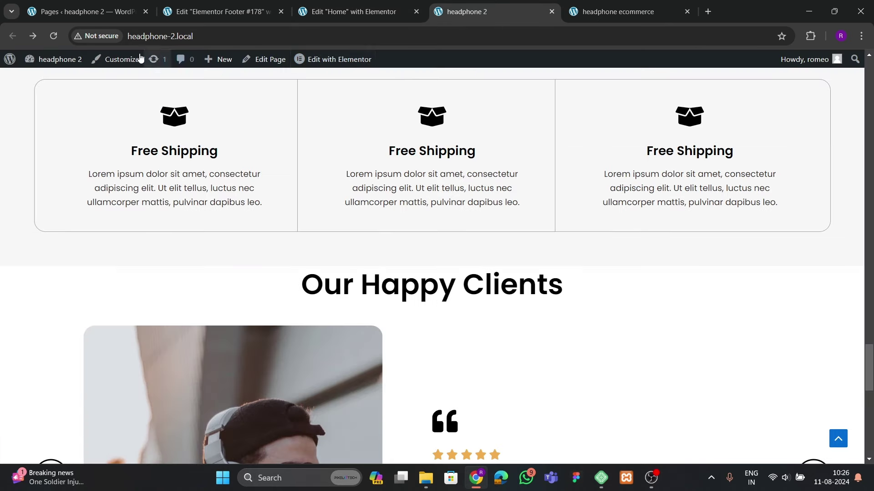
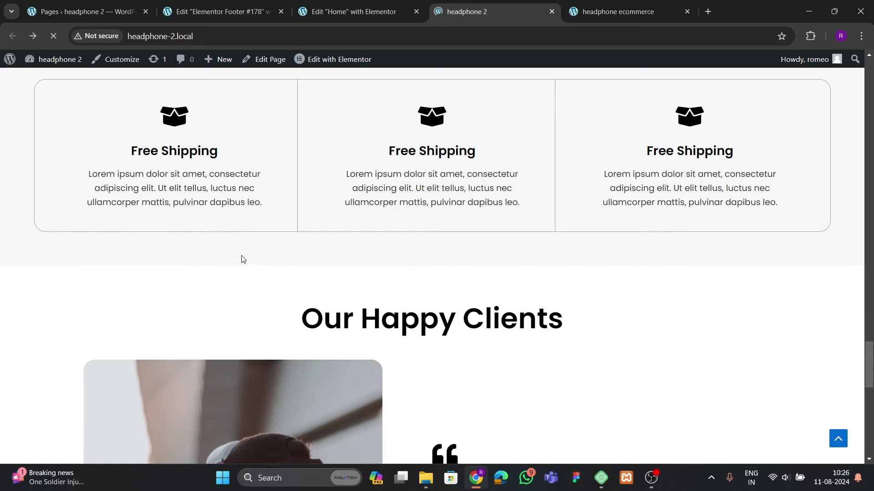
Compare the headphone ecommerce site's footer, then return to Elementor Footer #178 with its Help heading visible
scroll(223, 269, "down", 13)
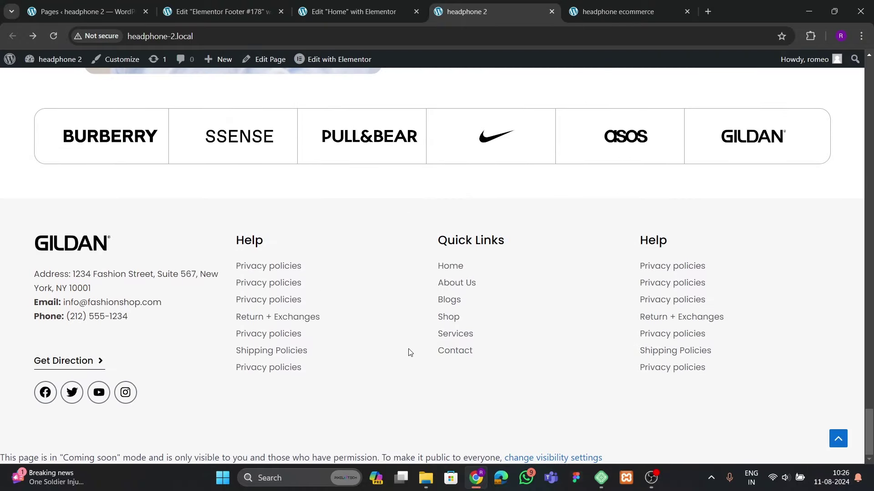
left_click(577, 16)
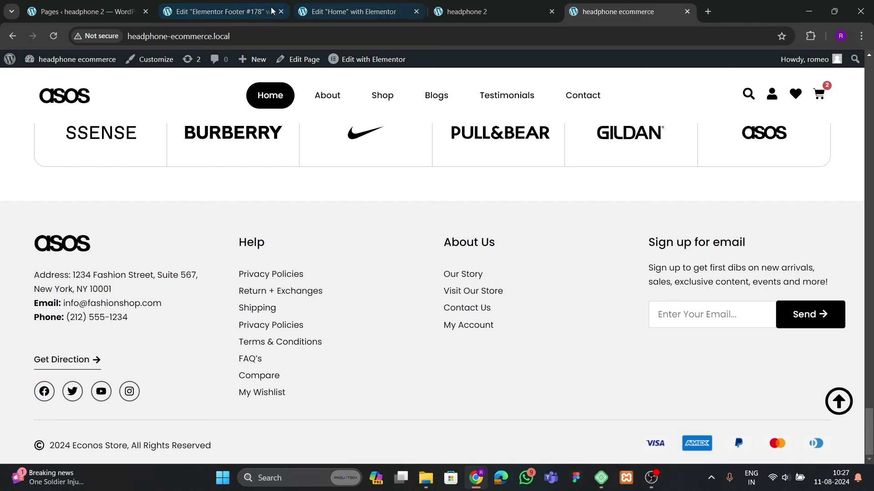
left_click(253, 12)
left_click_drag(764, 119, 566, 187)
Rename the last column's Help heading to 'Signup for emails' and delete its link list
left_click(713, 189)
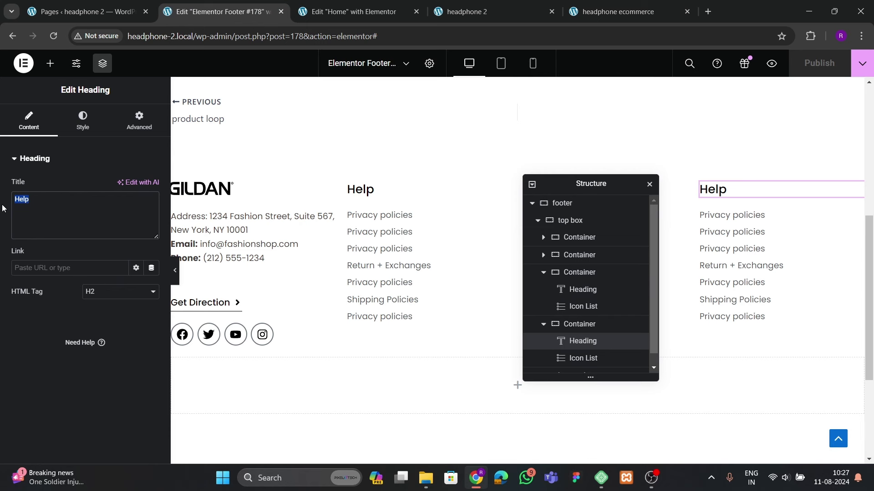
type("Signup for emails")
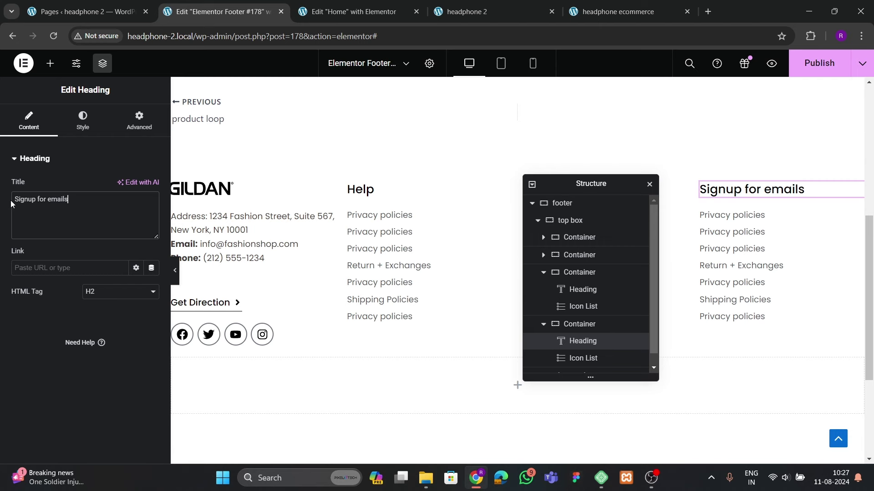
left_click(716, 246)
right_click(784, 264)
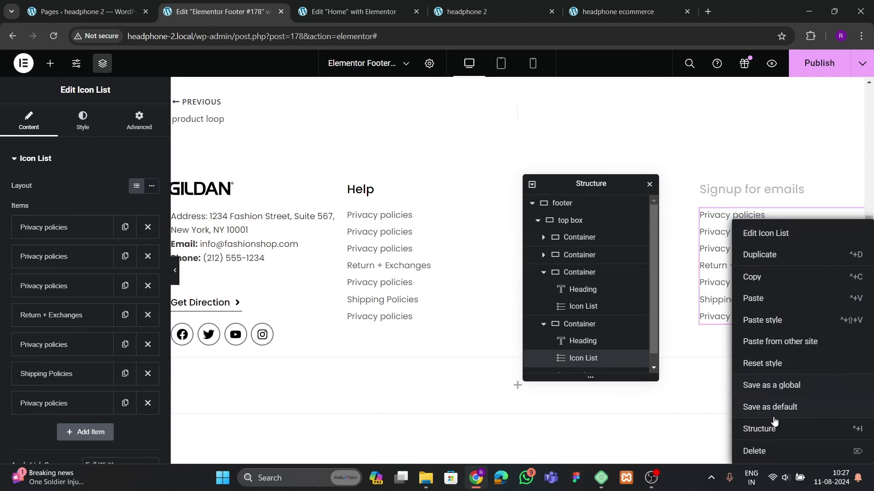
left_click(769, 451)
Copy the first column's address text block and paste it under the Signup for emails heading
left_click(250, 247)
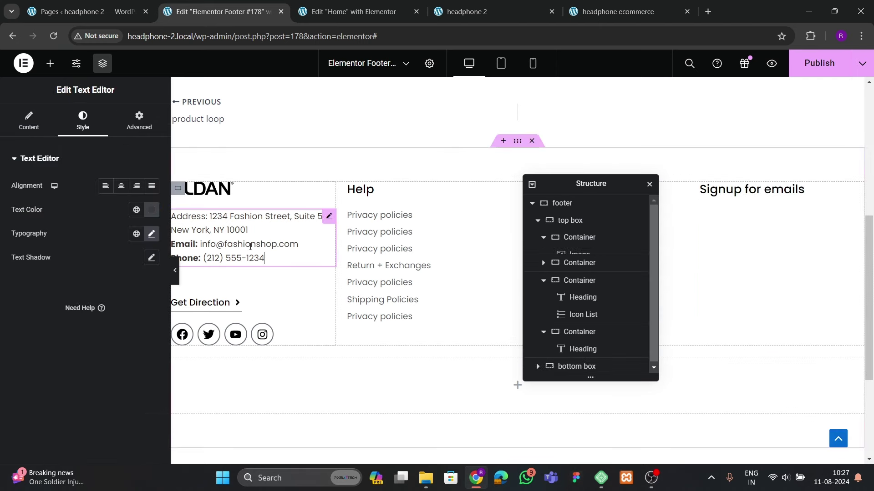
right_click(250, 246)
left_click(275, 277)
left_click(703, 189)
right_click(733, 191)
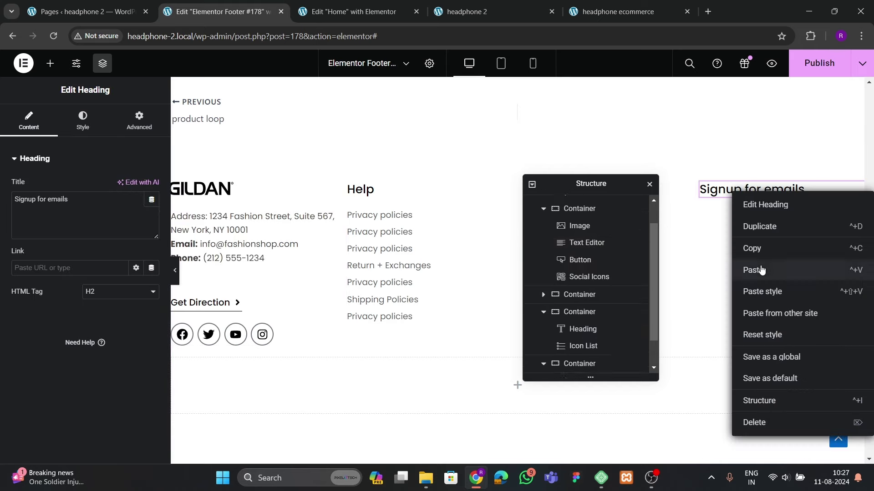
left_click(761, 270)
Replace the pasted block's text with the reference site's 'Sign up to get first dibs…' paragraph in Text mode
left_click(629, 18)
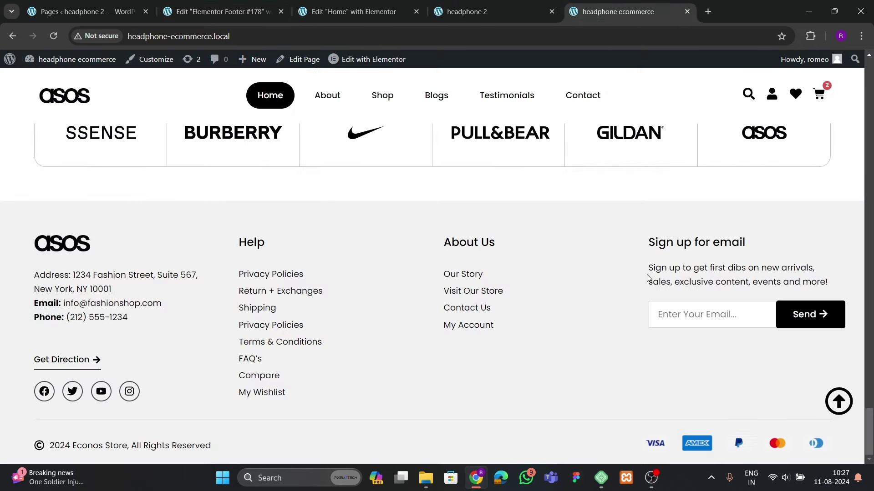
left_click_drag(649, 268, 840, 281)
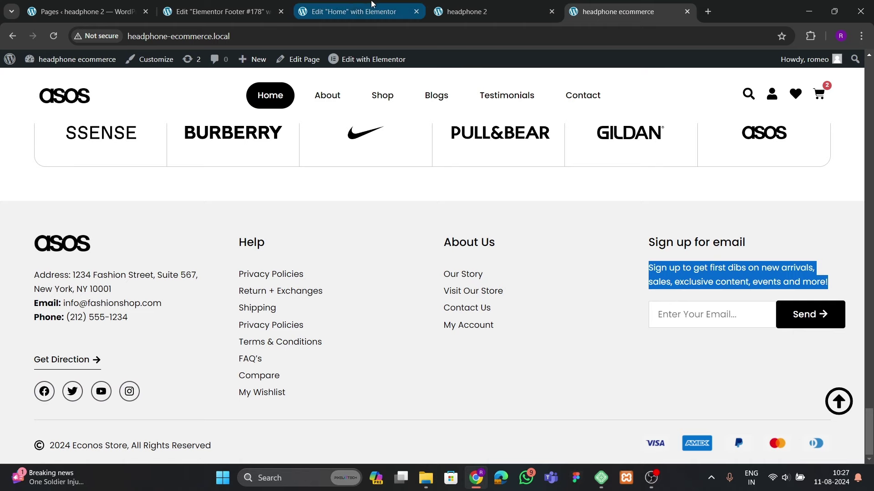
left_click(355, 11)
scroll(674, 294, "down", 7)
scroll(675, 294, "down", 3)
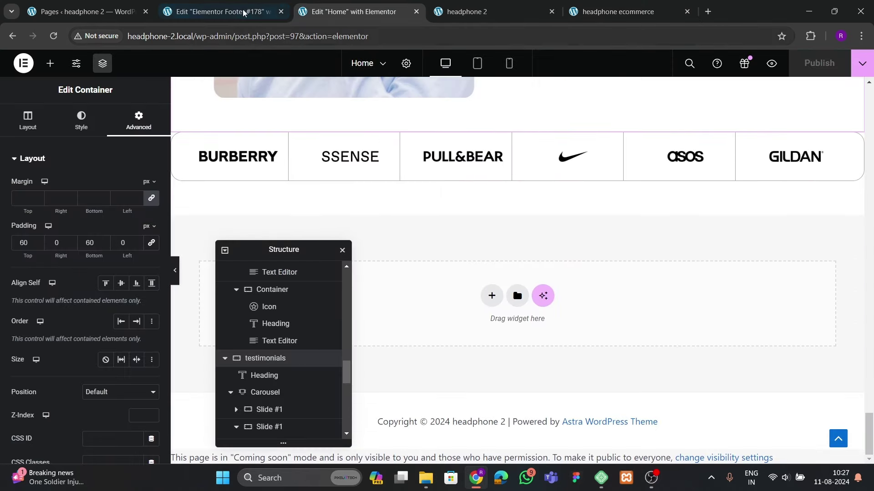
key("ctrl+shift+Tab")
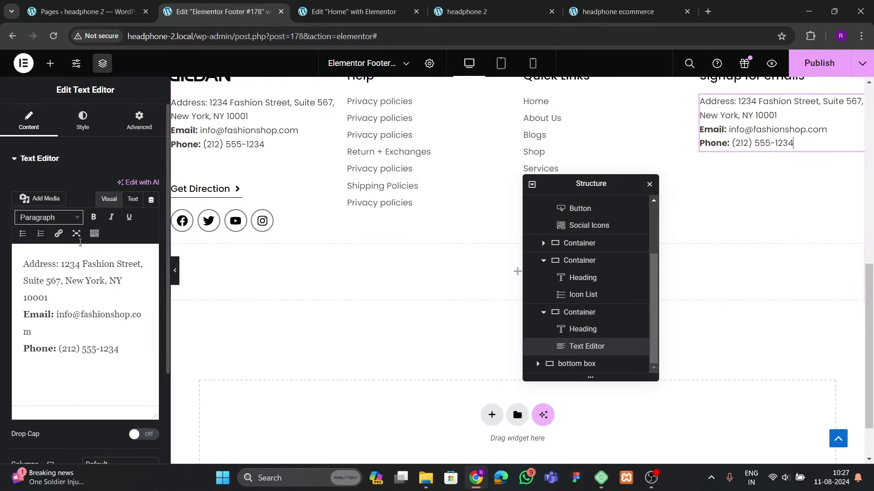
left_click(133, 199)
key("ctrl+a")
key("ctrl+v")
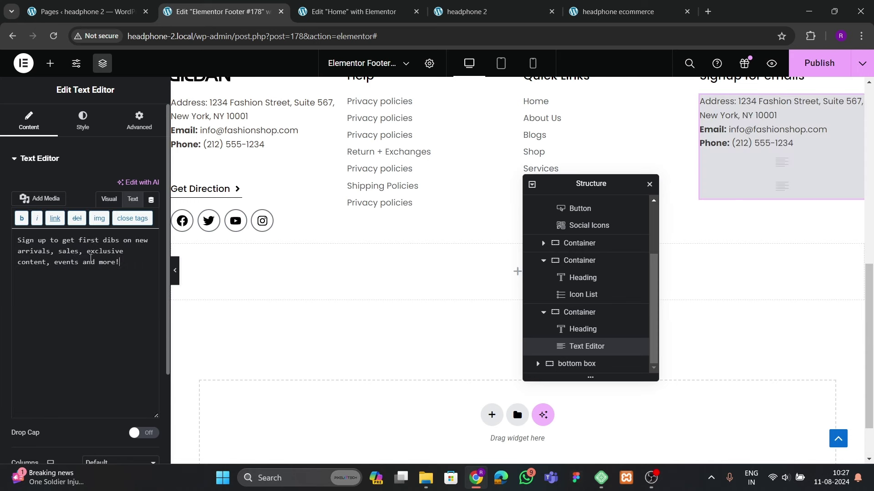
scroll(473, 172, "up", 1)
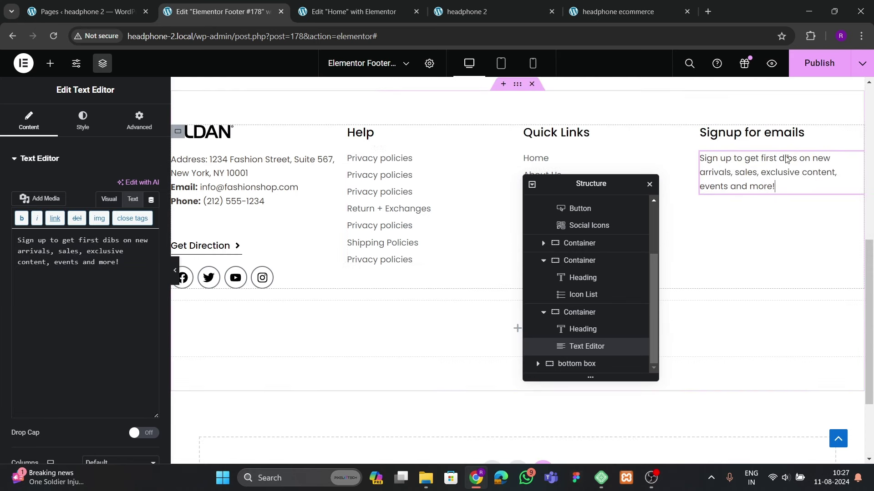
left_click(139, 121)
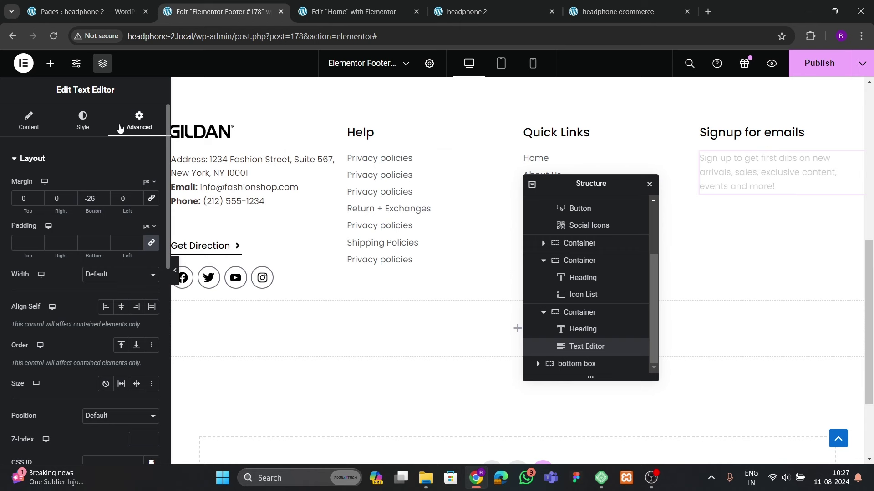
Add a Form widget under the sign-up paragraph and remove its Name and Message fields
left_click(50, 63)
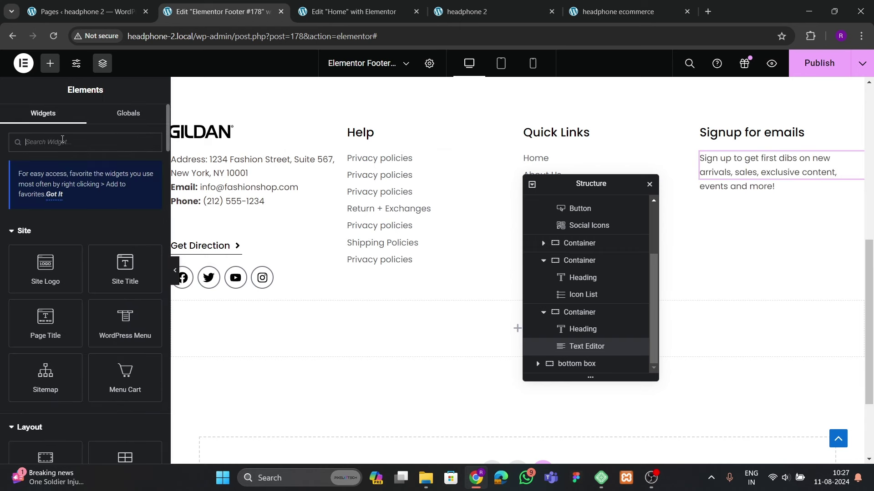
type("form")
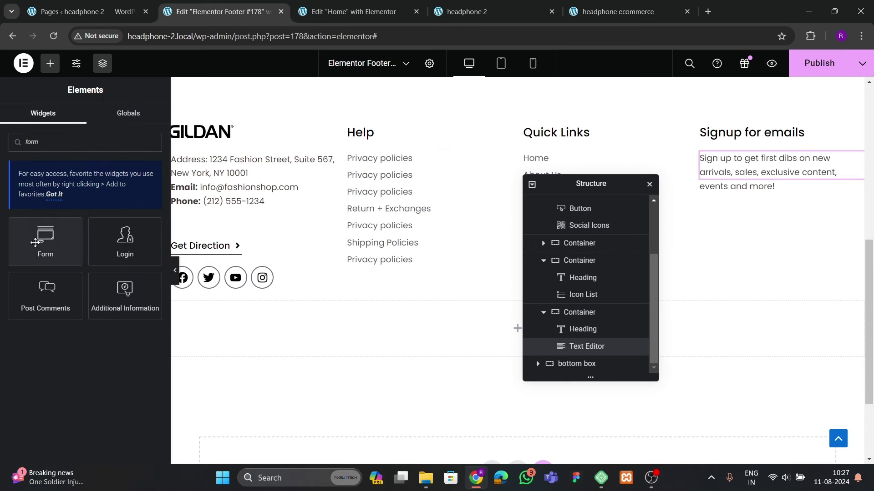
left_click_drag(73, 255, 791, 189)
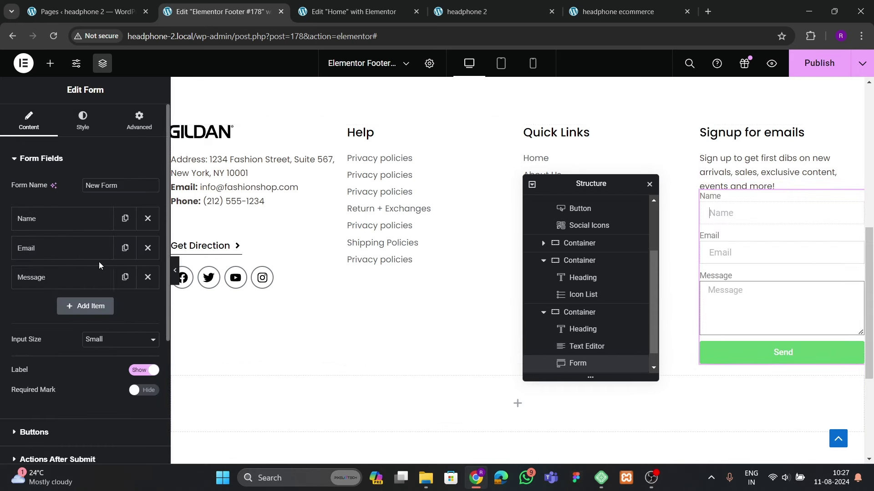
left_click(147, 219)
left_click(147, 248)
Give the Email field the placeholder 'Enter your email' and hide the form's labels
left_click(72, 219)
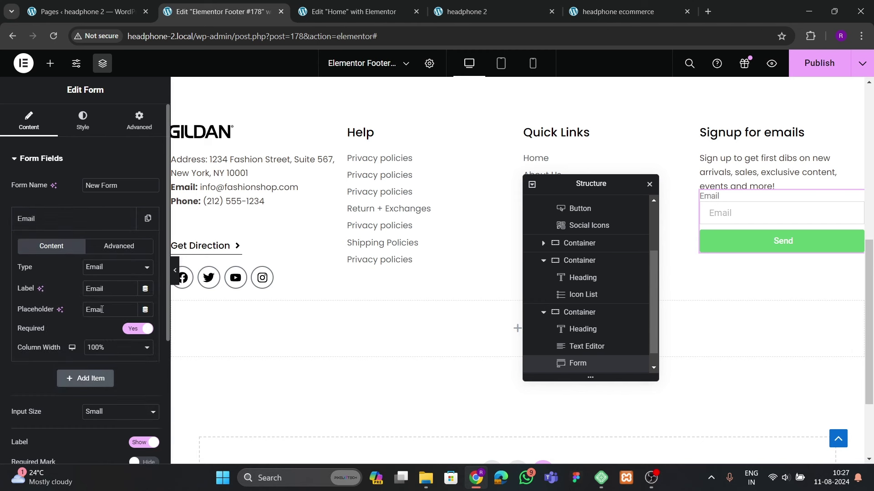
type("Enter your email")
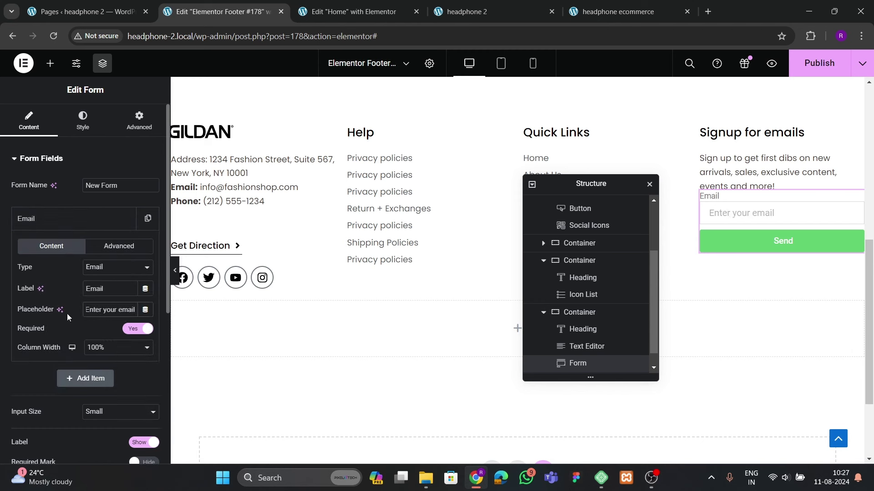
left_click(81, 220)
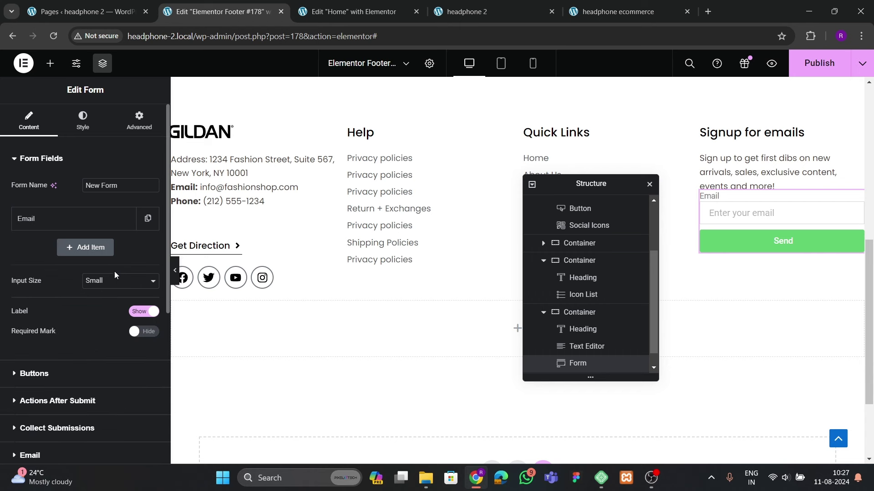
left_click(139, 314)
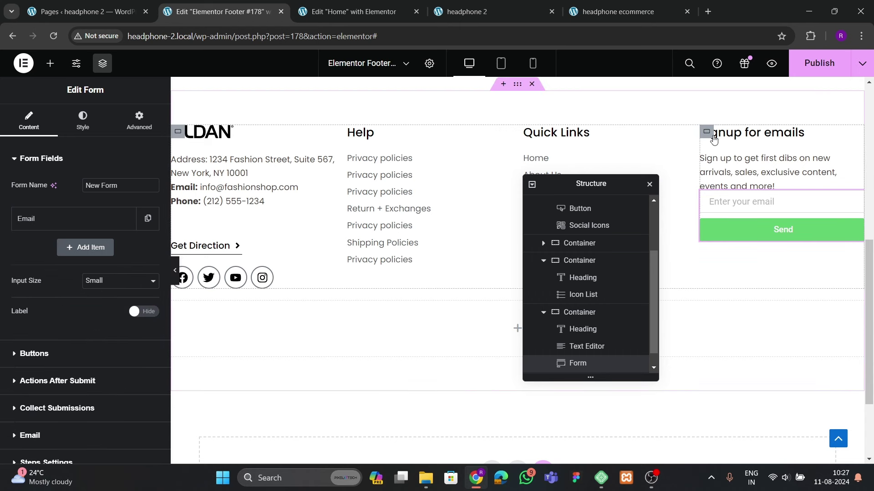
Set the form's top margin to 30 px and preview the footer spacing
left_click(704, 196)
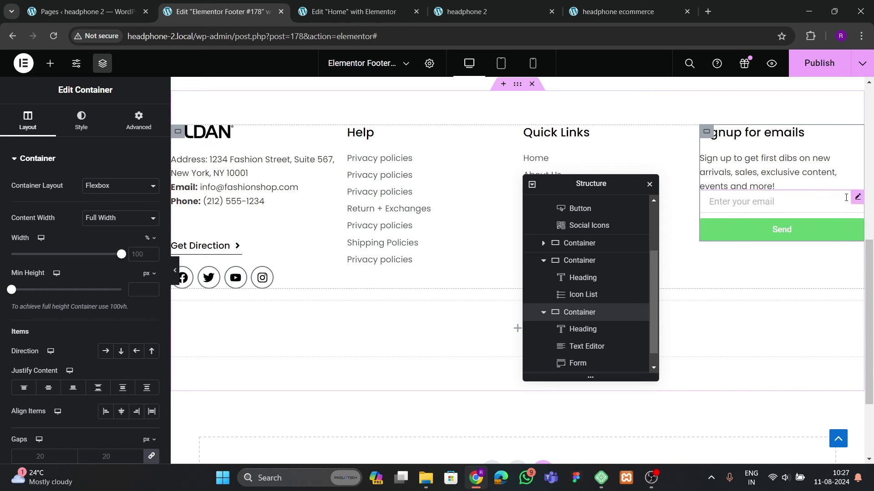
left_click(794, 241)
left_click(138, 120)
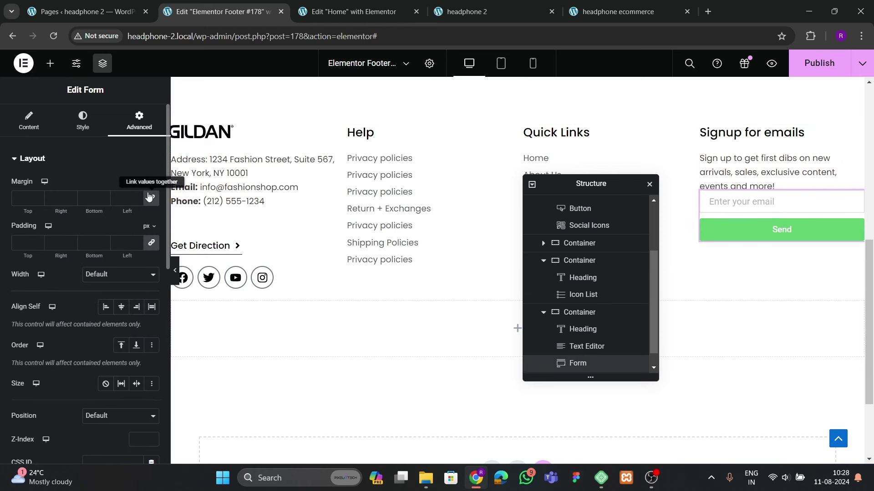
type("20")
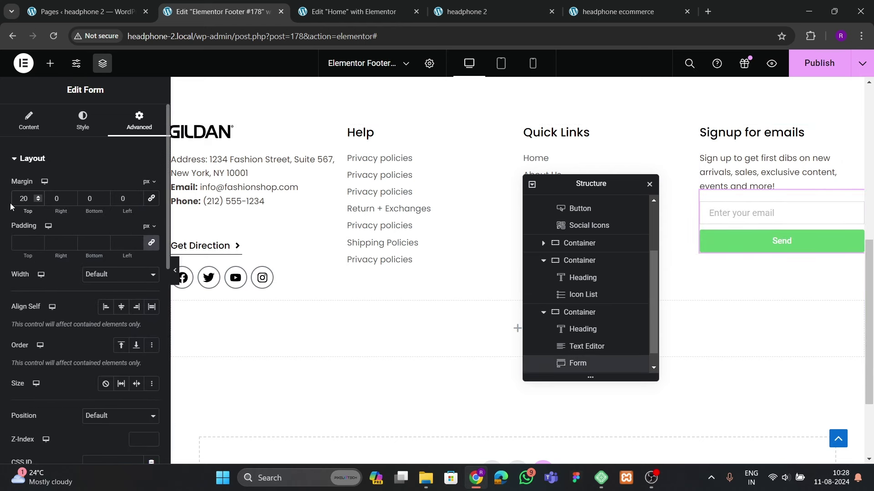
left_click(175, 270)
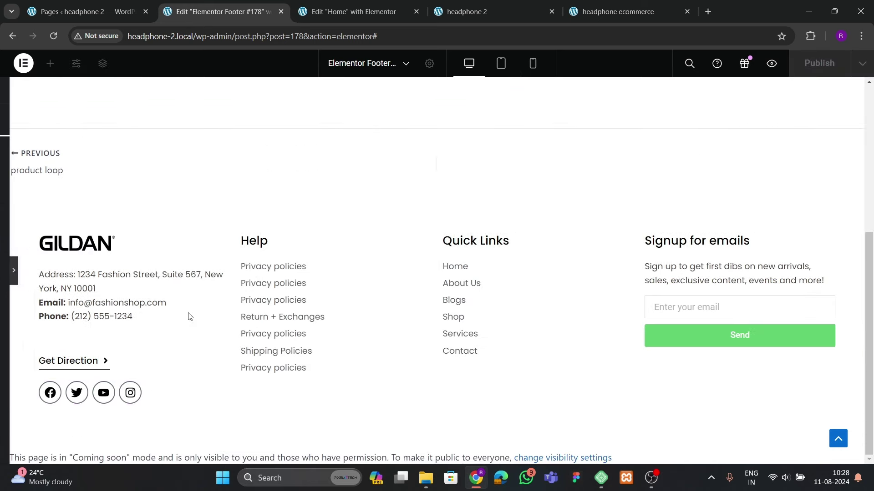
left_click(4, 282)
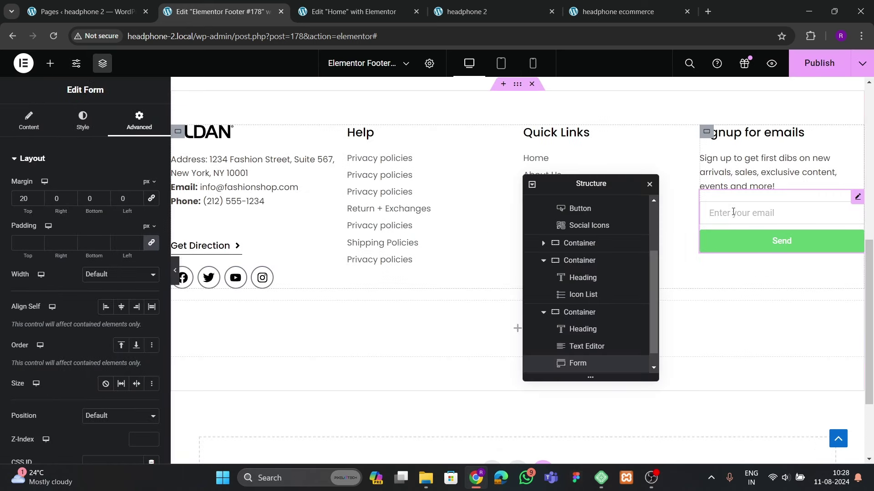
left_click_drag(26, 198, 12, 204)
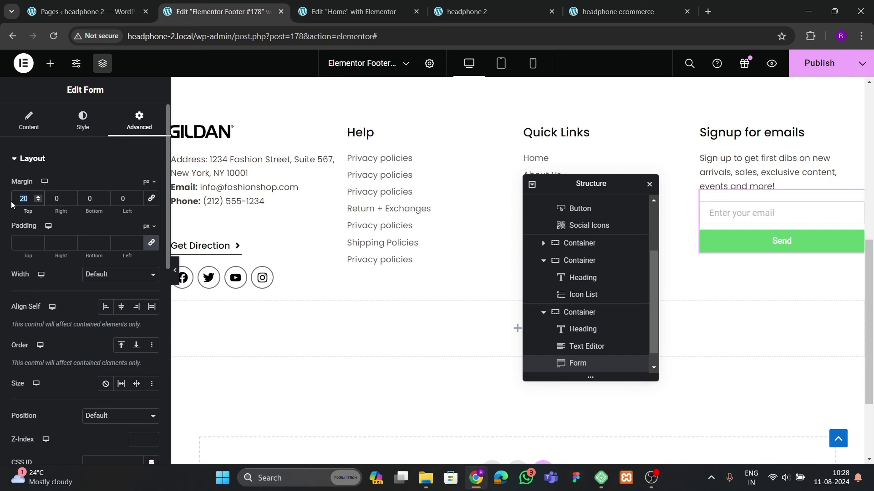
type("30")
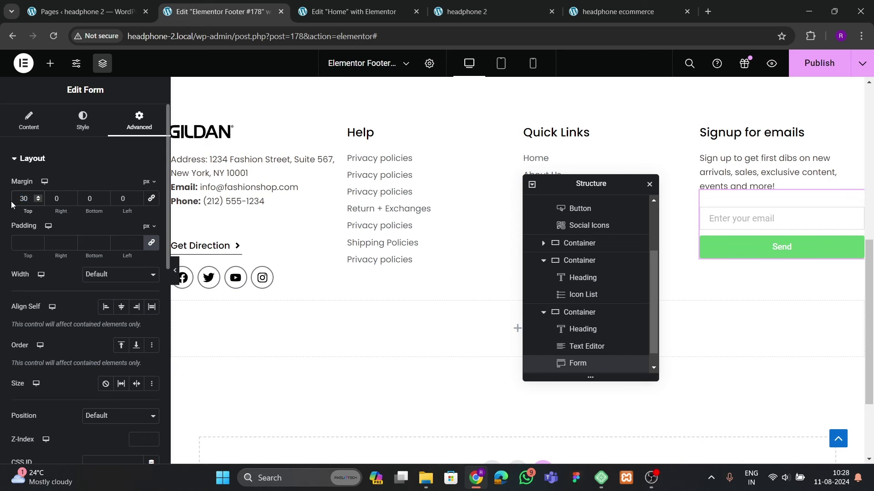
left_click(174, 271)
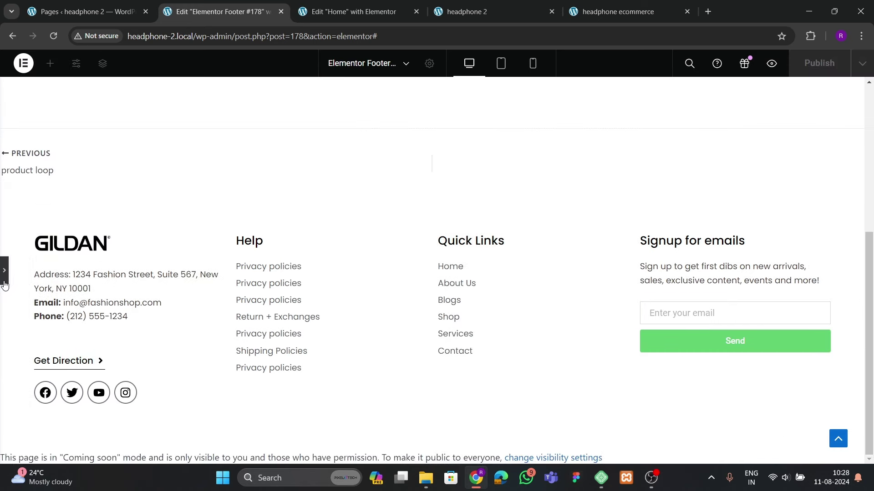
left_click(4, 280)
Compare the template's footer against the reference store's footer
left_click(627, 12)
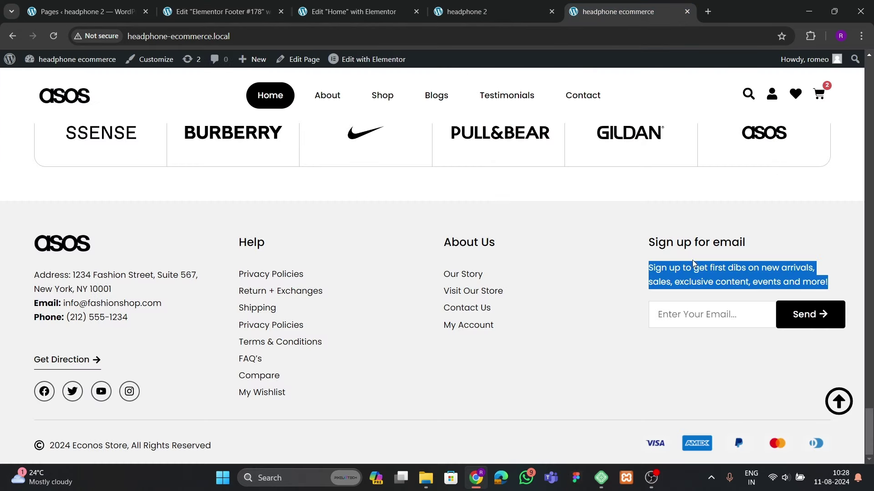
left_click(619, 332)
left_click(219, 12)
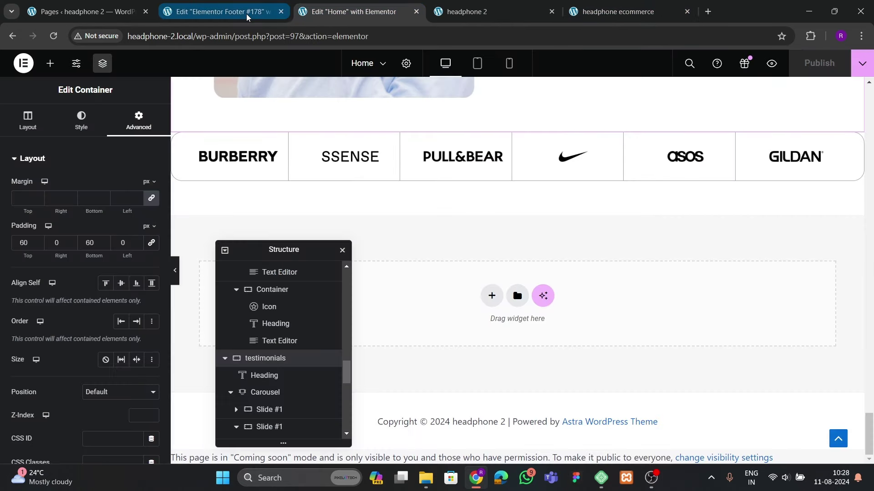
left_click(754, 218)
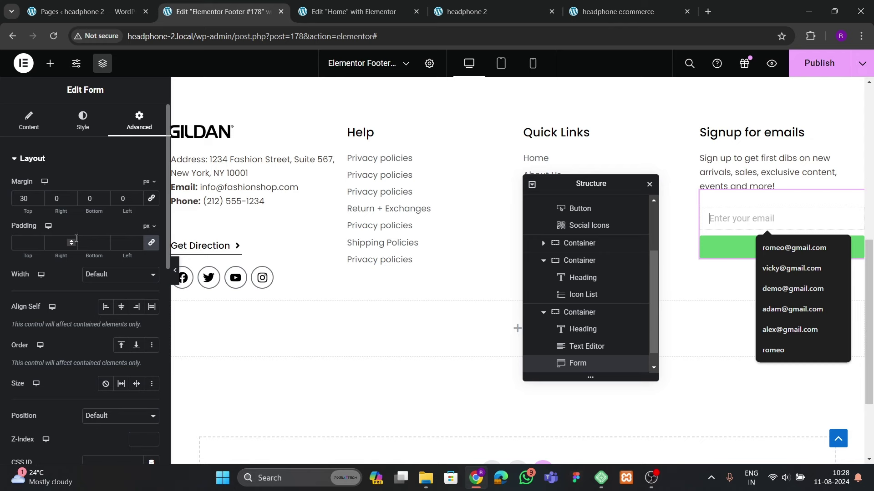
left_click(586, 14)
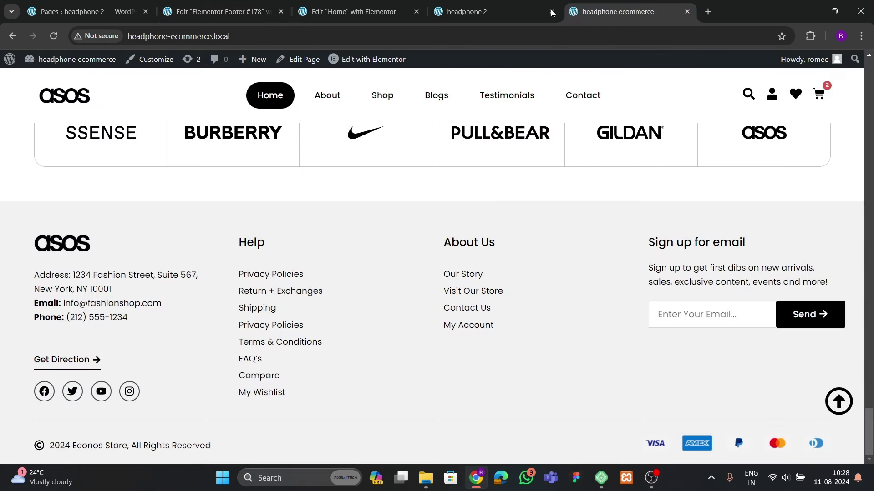
left_click(219, 12)
Set the form's Input Size and button Size to Medium, and the button Column Width to 25%
left_click(29, 122)
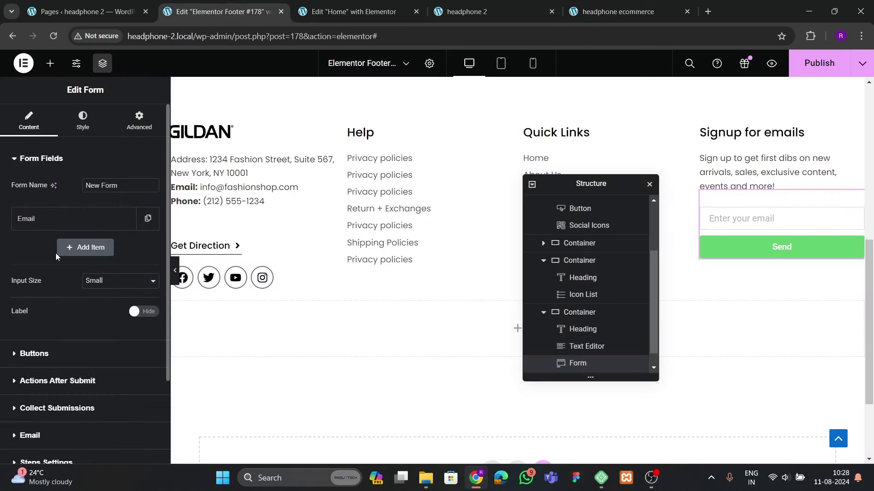
left_click(96, 284)
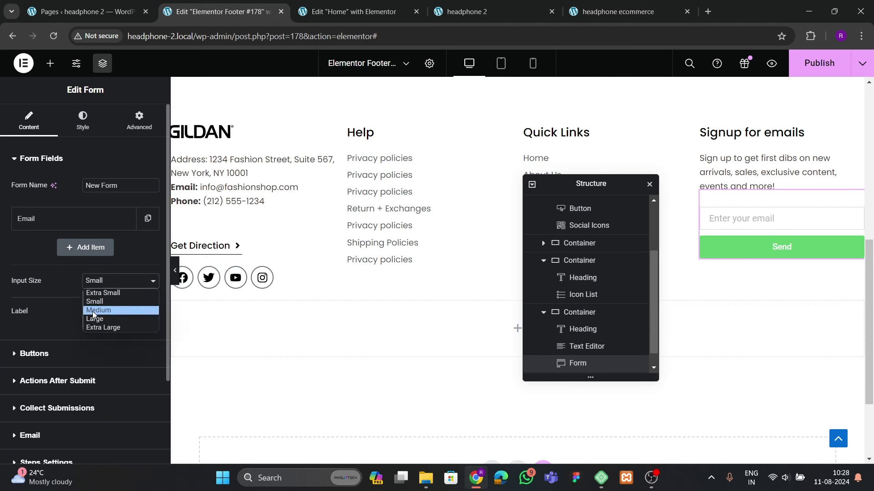
left_click(93, 312)
left_click(46, 353)
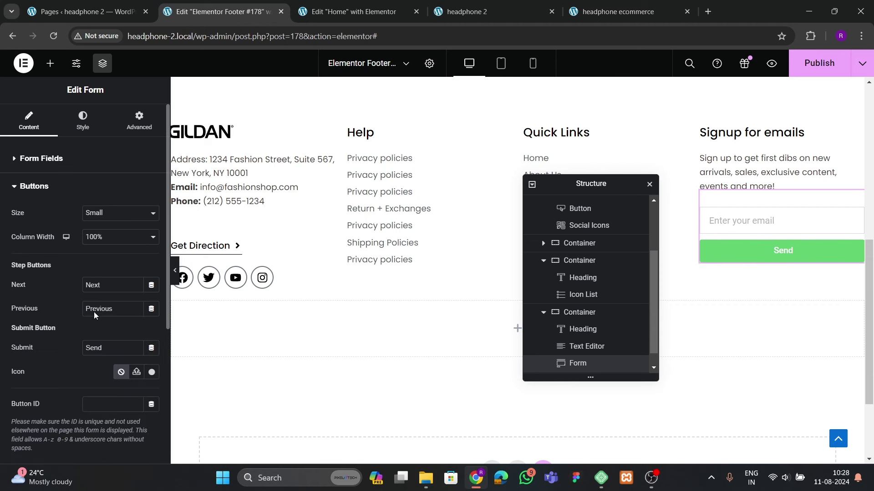
left_click(98, 242)
left_click(101, 237)
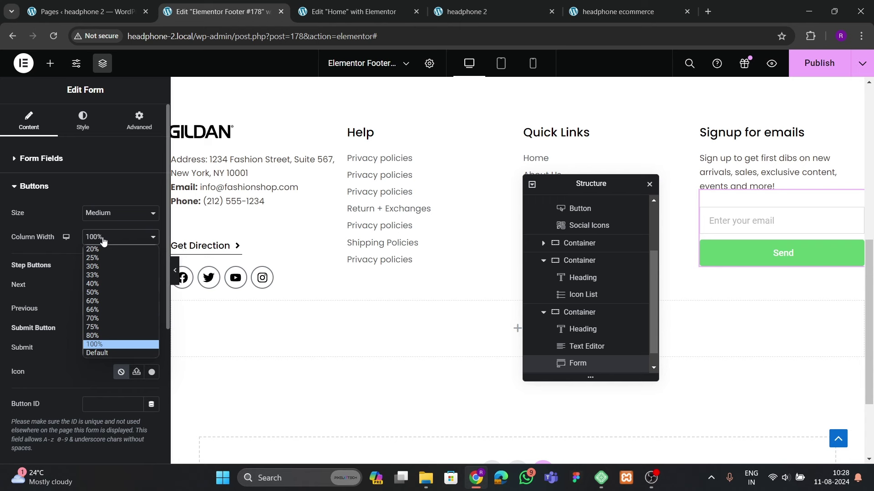
left_click(101, 264)
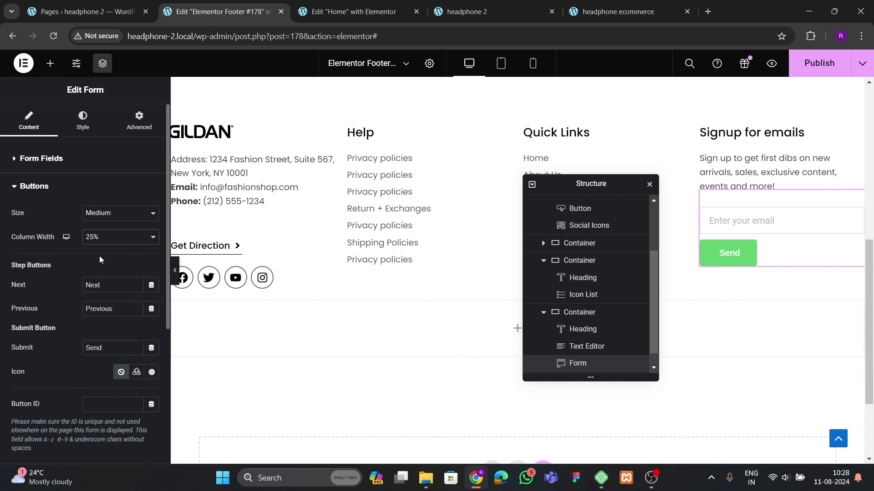
Set the Email field's Column Width to 75% and preview the one-row form
left_click(45, 161)
left_click(97, 226)
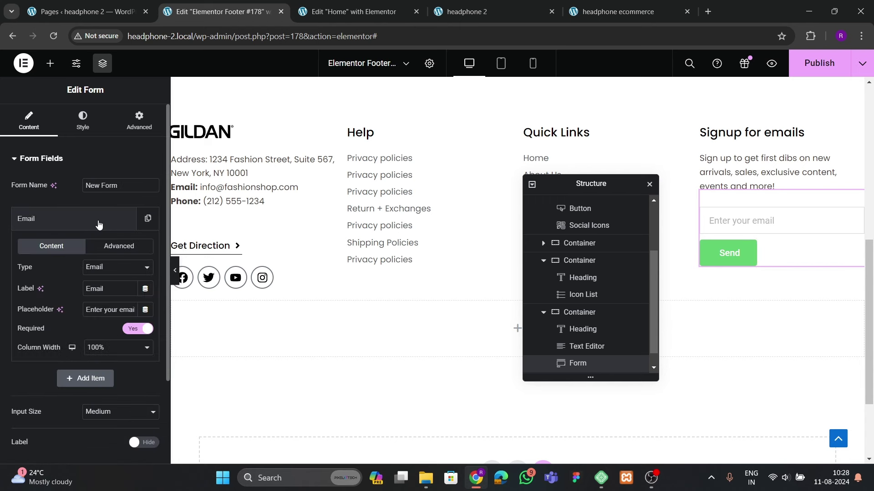
left_click(100, 348)
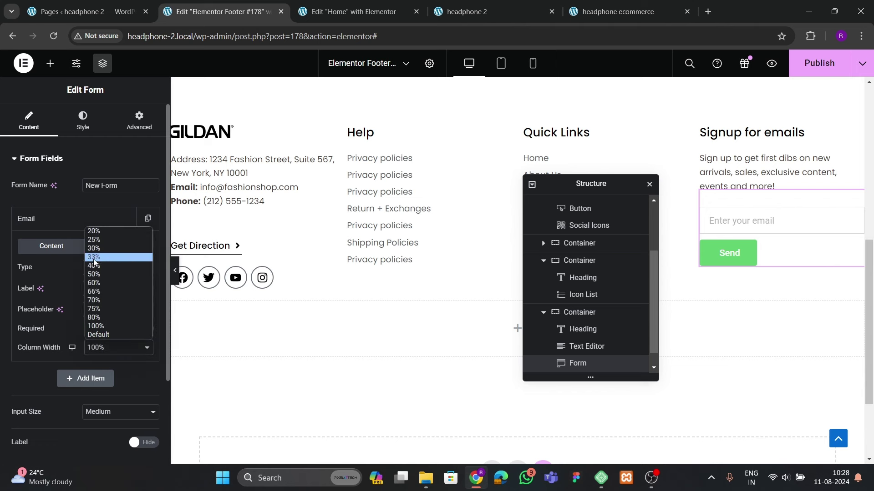
left_click(98, 309)
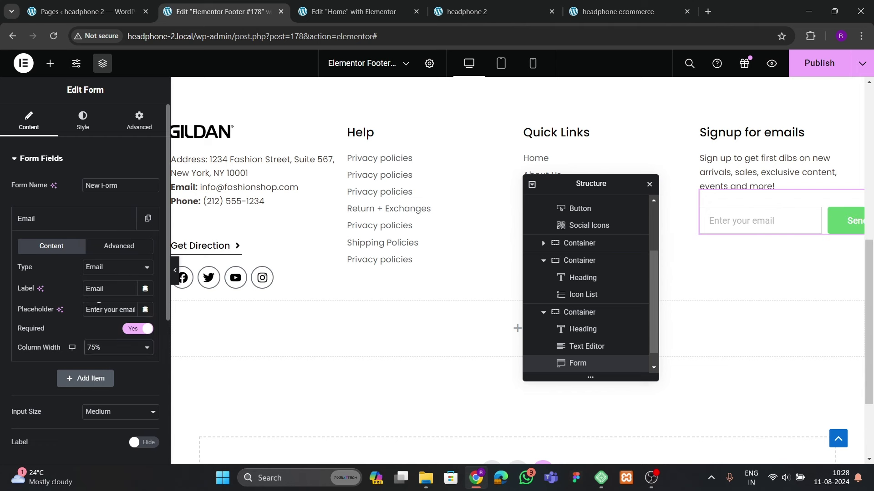
left_click(175, 276)
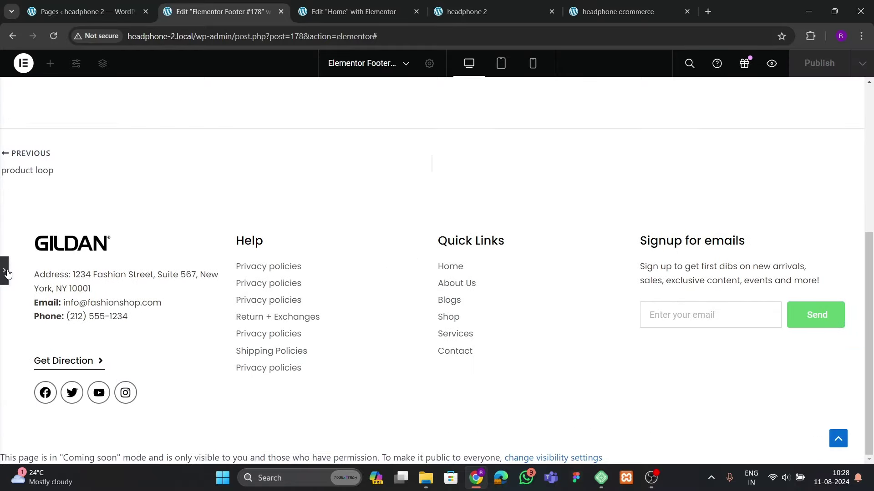
Give the Send button a black background with white text
left_click(4, 272)
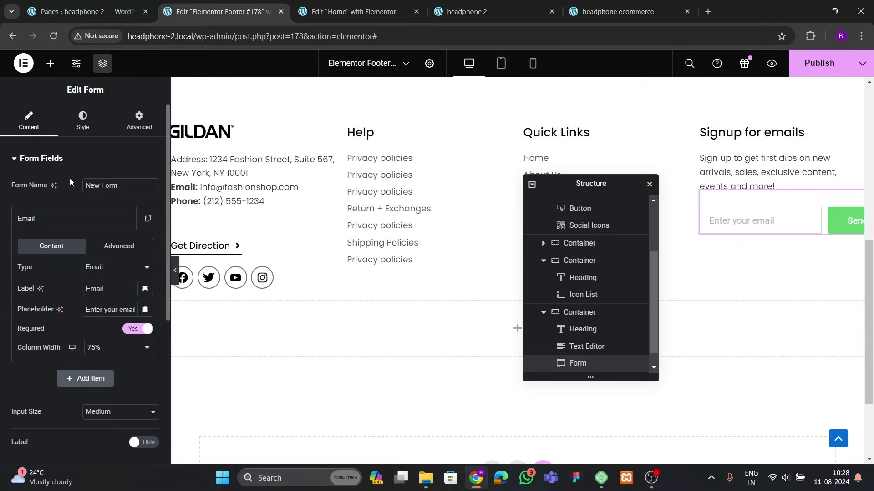
left_click(82, 122)
scroll(72, 227, "down", 3)
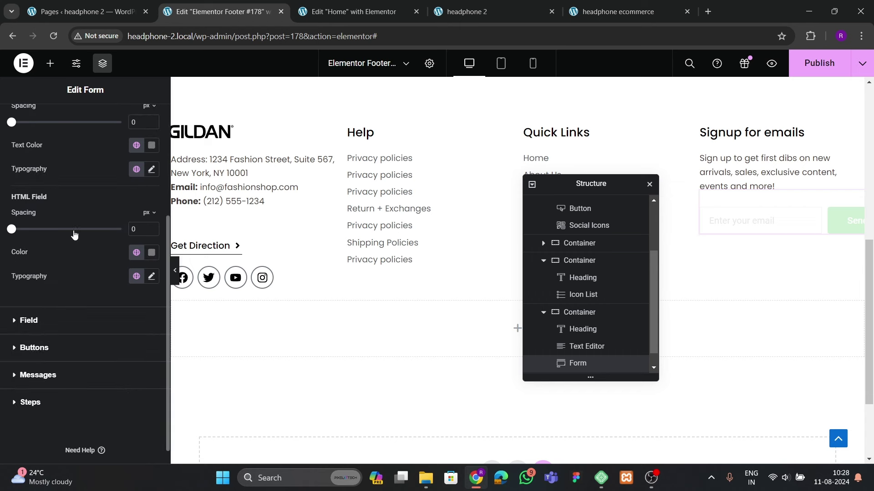
left_click(34, 348)
left_click(151, 205)
left_click_drag(149, 257, 66, 353)
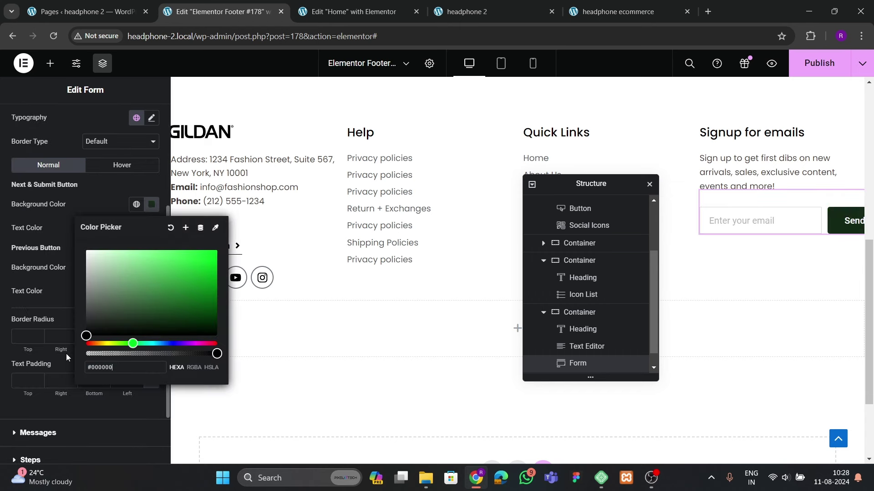
left_click(77, 208)
left_click(152, 228)
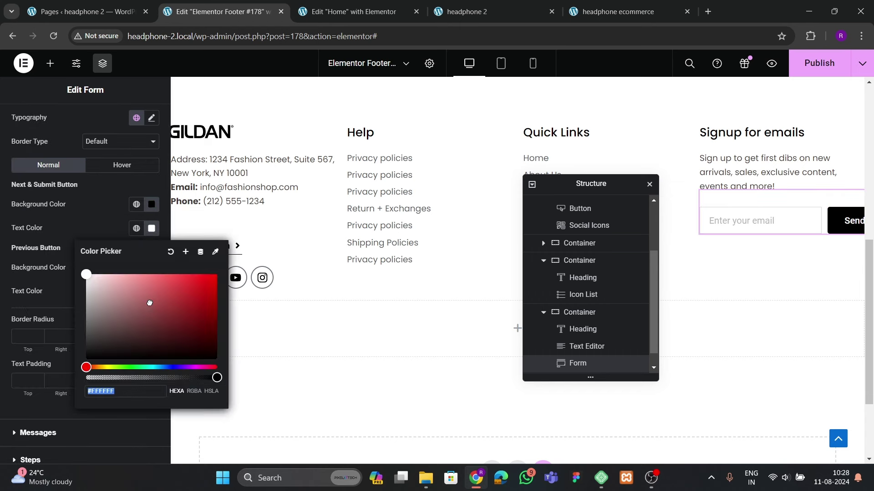
left_click(86, 219)
Set the Send button's typography font family to Poppins and preview it
left_click(618, 11)
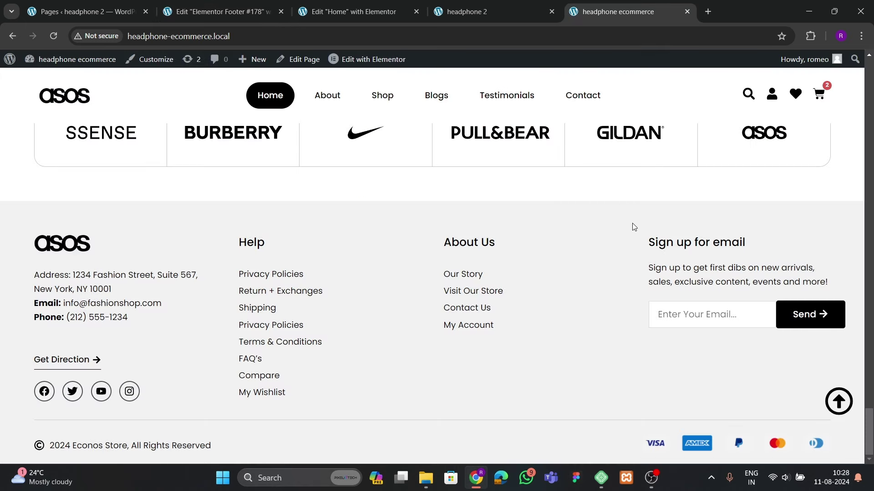
left_click(264, 11)
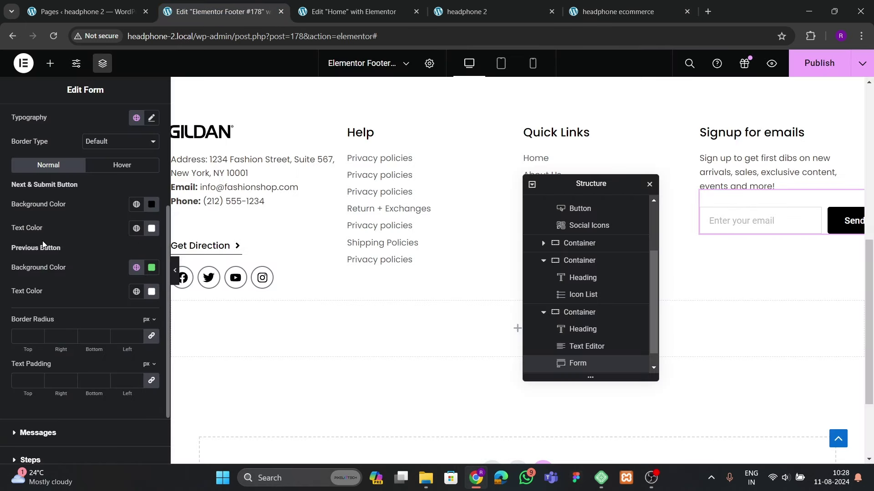
left_click(151, 119)
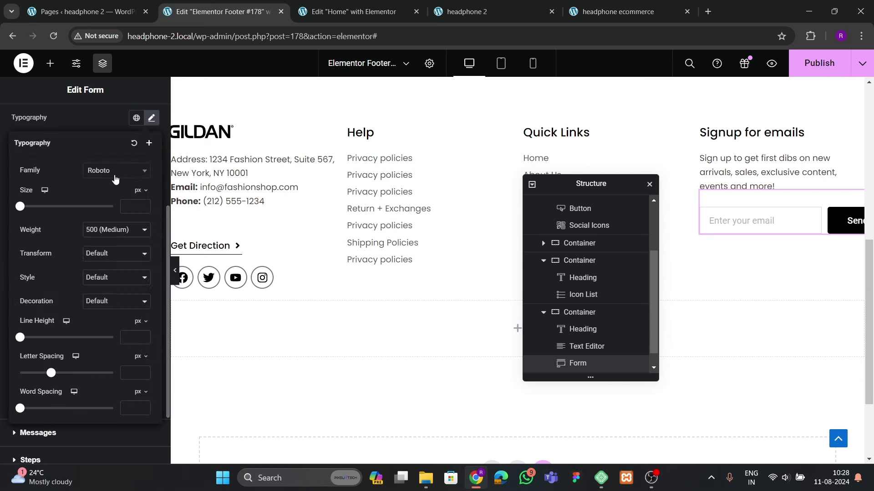
left_click(114, 172)
type("poppins")
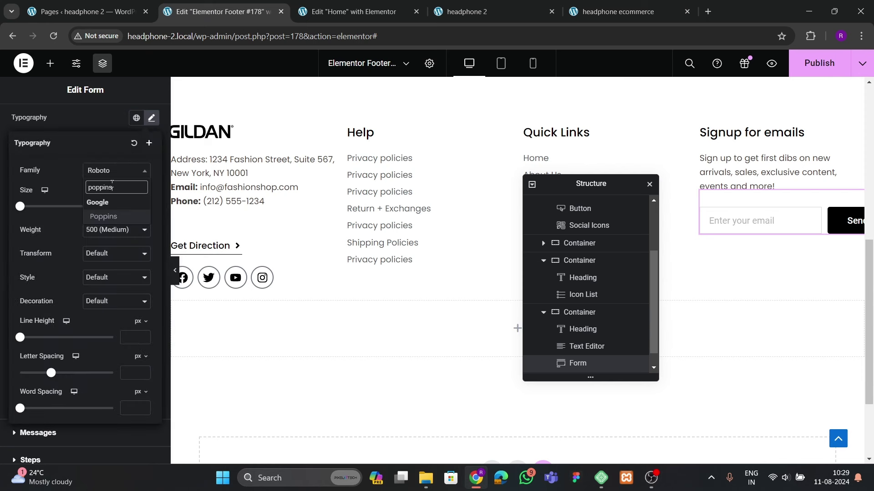
key("Return")
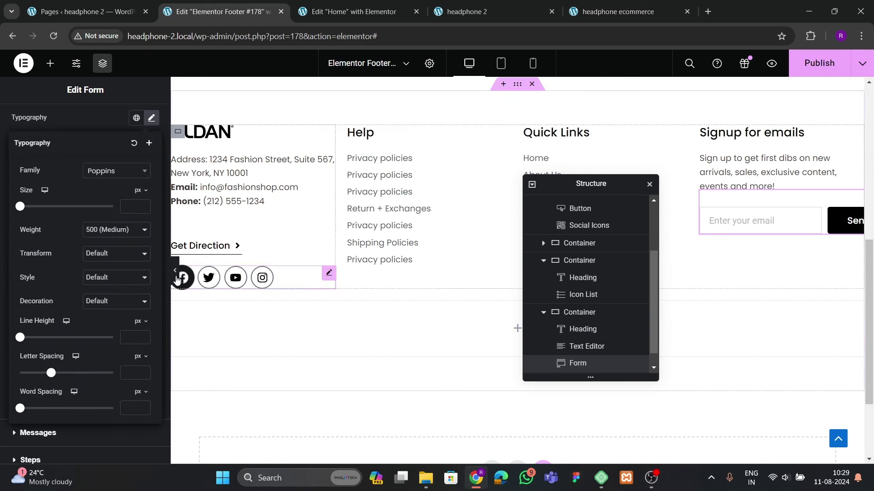
left_click(175, 272)
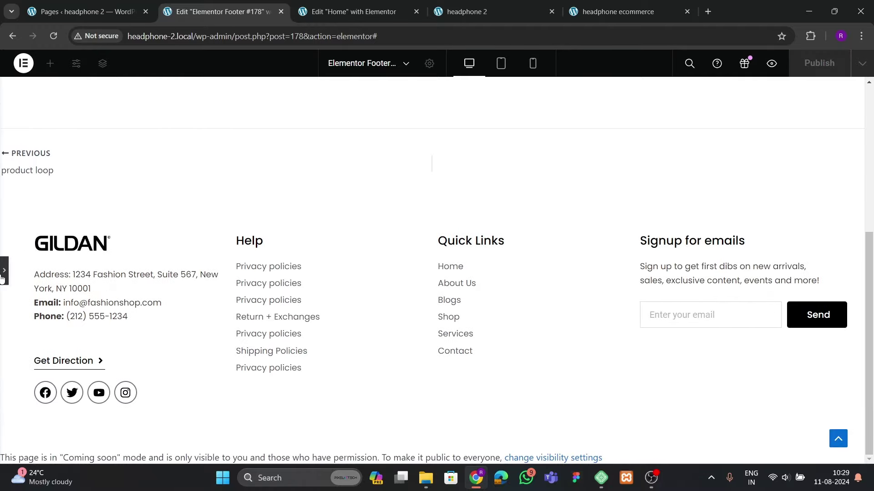
left_click(2, 278)
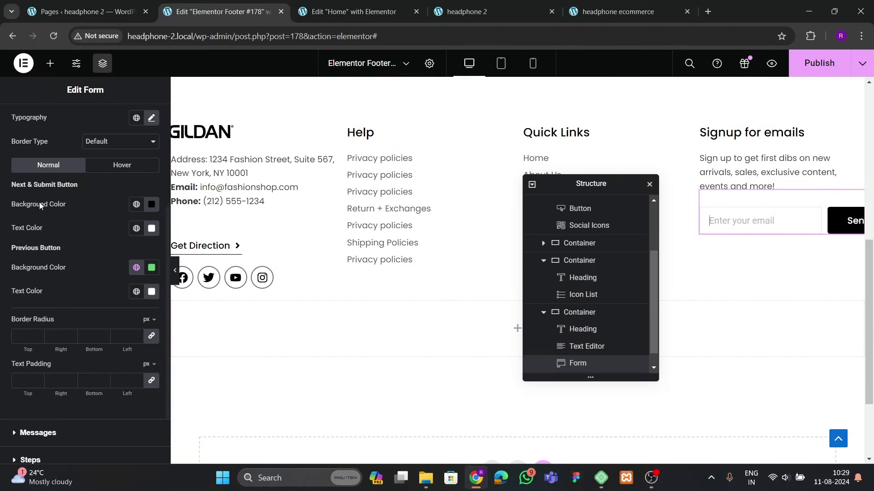
Set the form field's text colour to black (#000000)
scroll(65, 162, "up", 4)
left_click(45, 157)
scroll(77, 258, "down", 4)
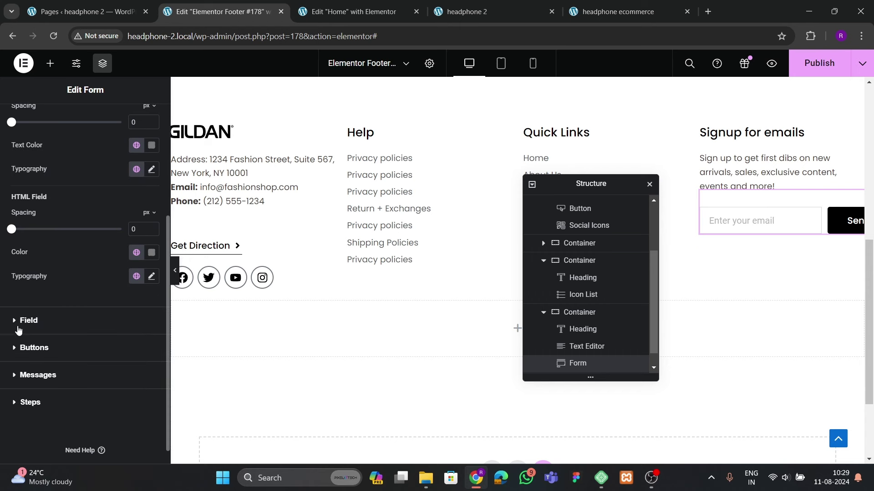
left_click(25, 321)
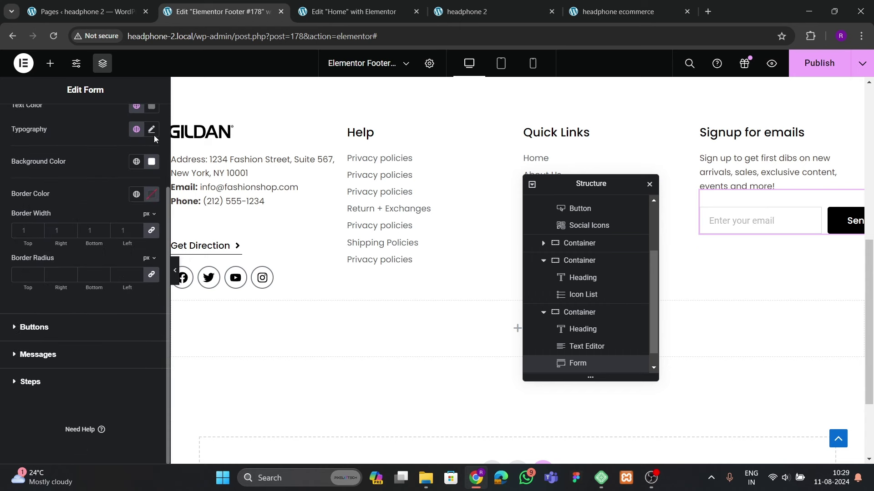
left_click(152, 129)
scroll(152, 136, "up", 3)
left_click(152, 220)
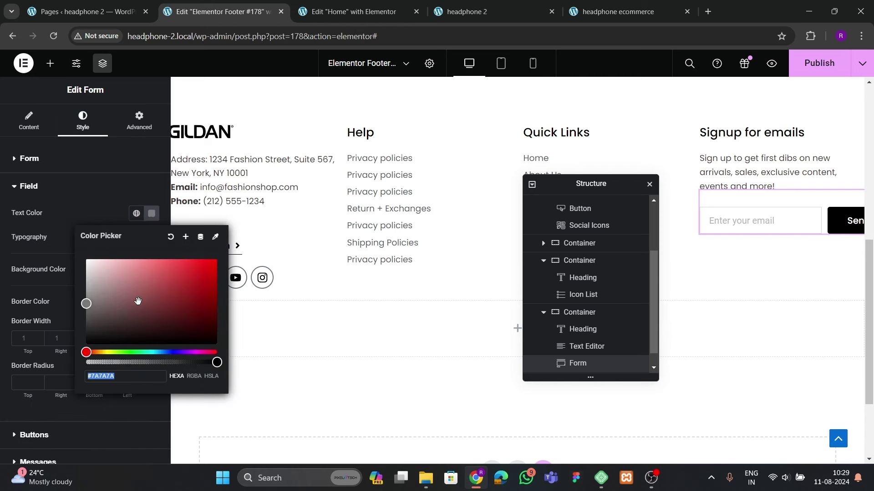
type("#000000")
left_click(63, 187)
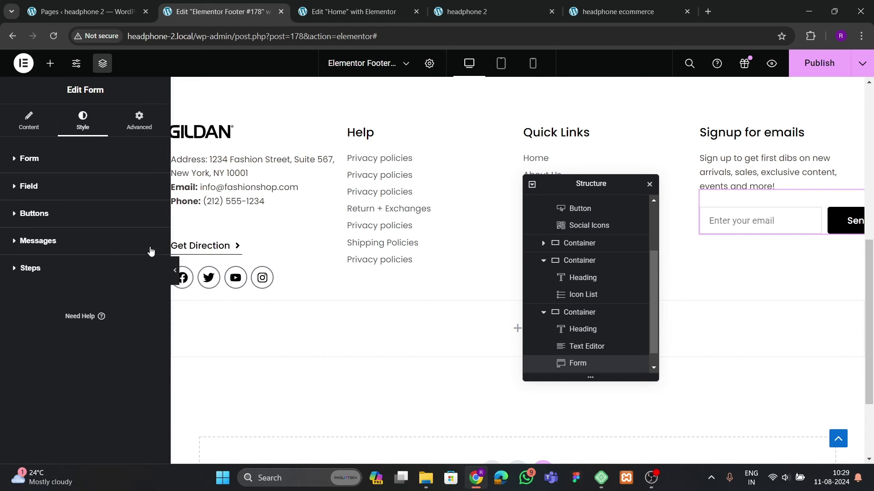
Set the form field's typography font family to Poppins and preview the footer
left_click(37, 193)
left_click(156, 238)
left_click(110, 291)
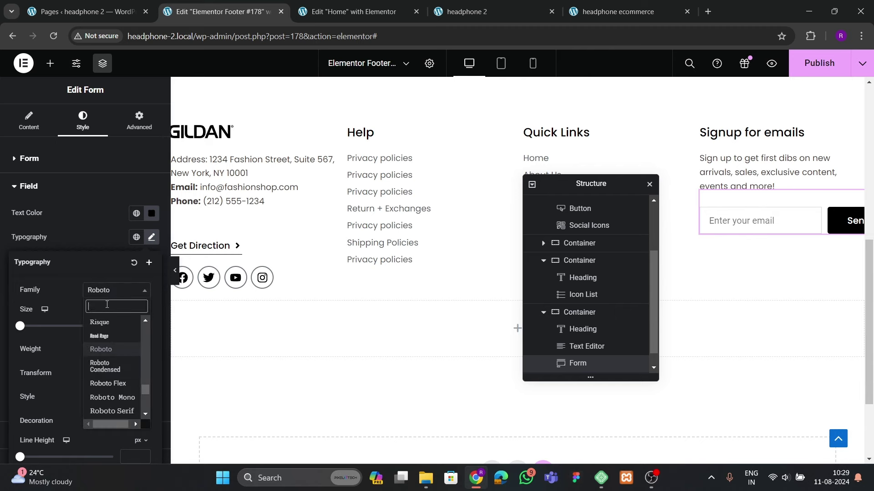
type("poppins")
key("Return")
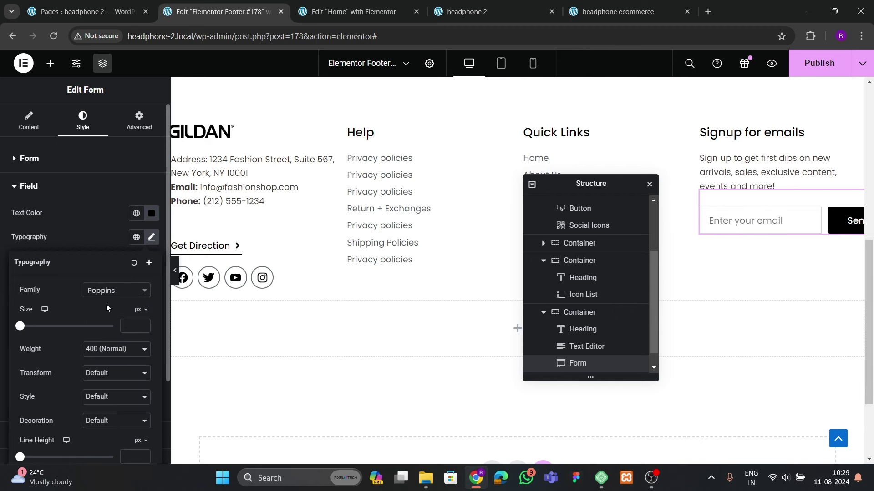
left_click(176, 282)
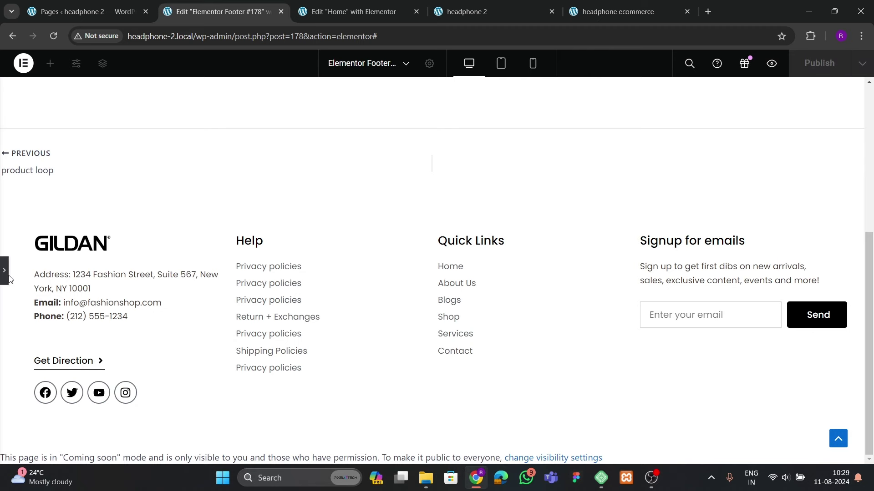
Check the live headphone 2 site footer, then move the structure navigator off the canvas
left_click(7, 276)
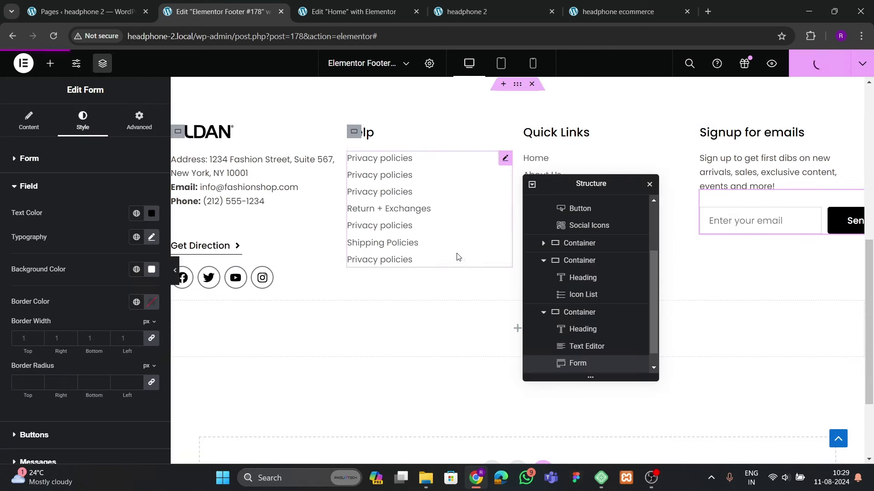
left_click(468, 12)
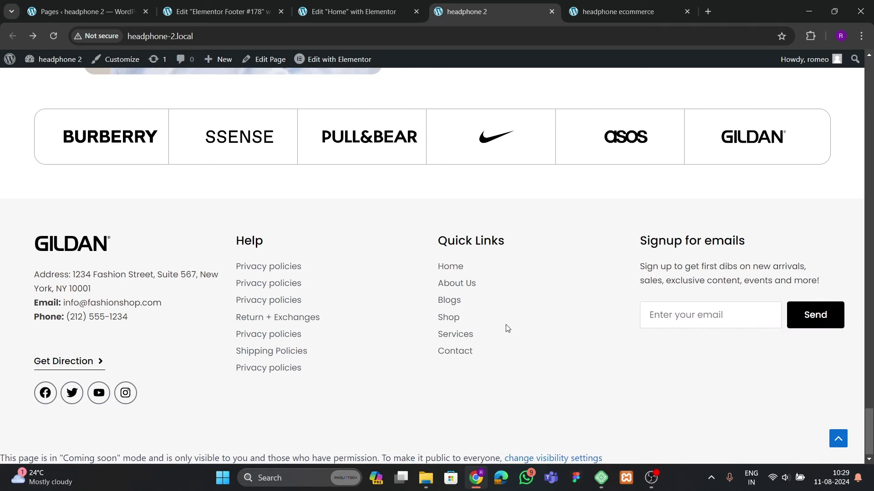
left_click(219, 11)
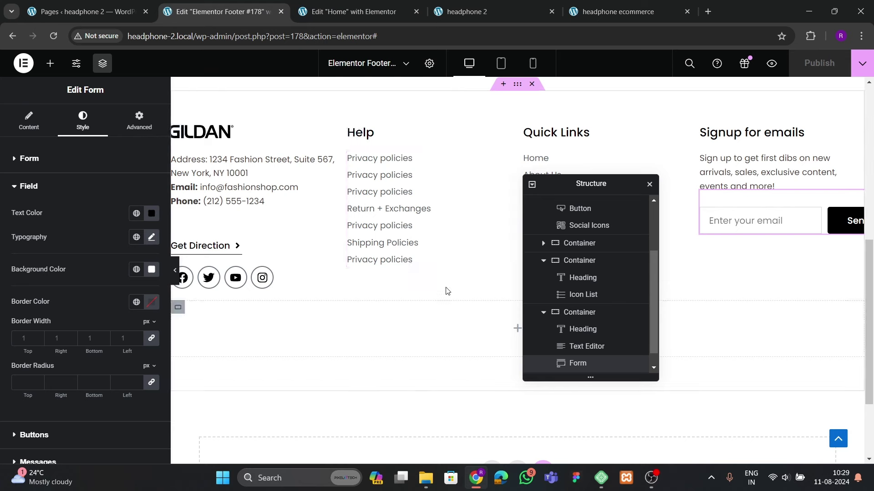
left_click_drag(572, 185, 96, 231)
scroll(423, 259, "up", 1)
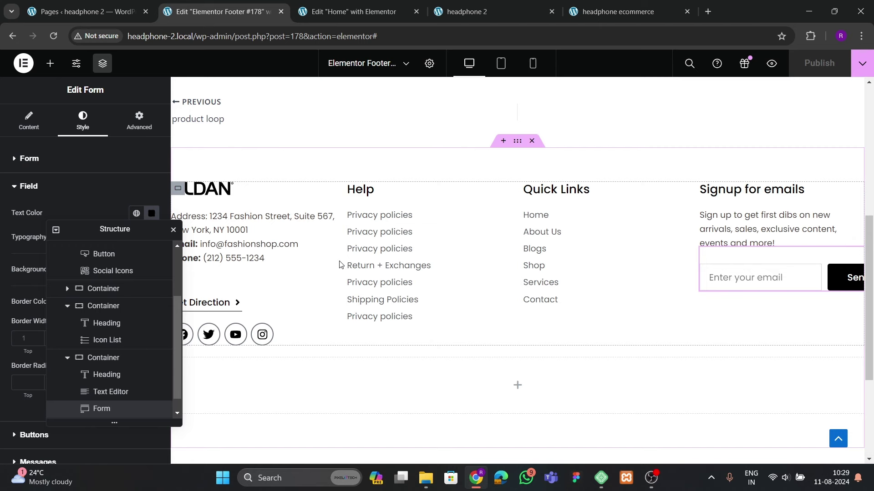
Widen the GILDAN column to about 35% so the address fits on one line
left_click_drag(335, 264, 396, 271)
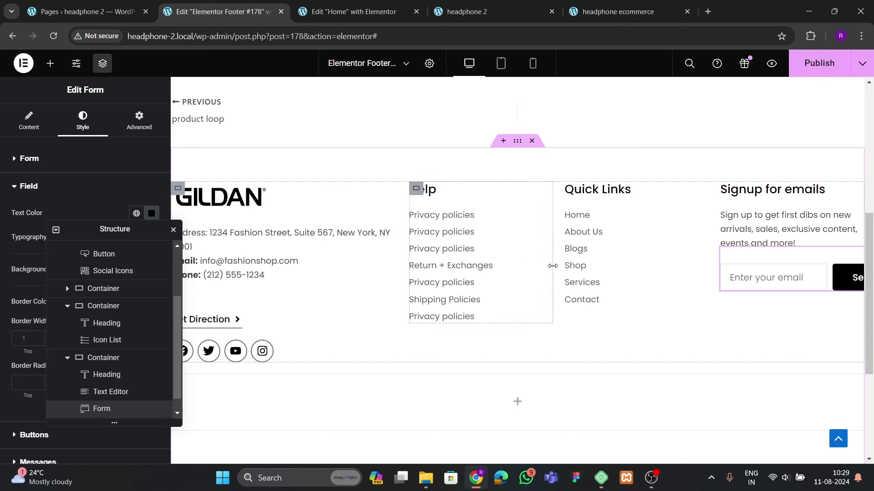
left_click_drag(552, 265, 561, 270)
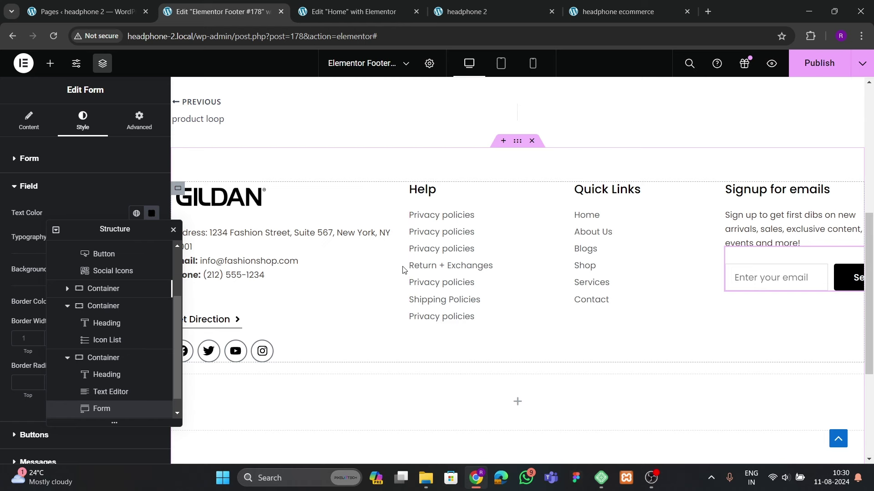
left_click_drag(395, 270, 415, 268)
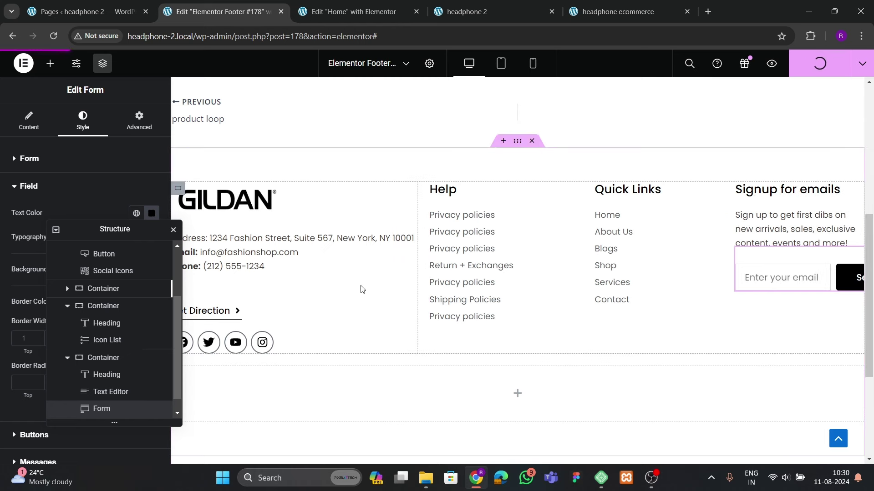
key("ctrl+4")
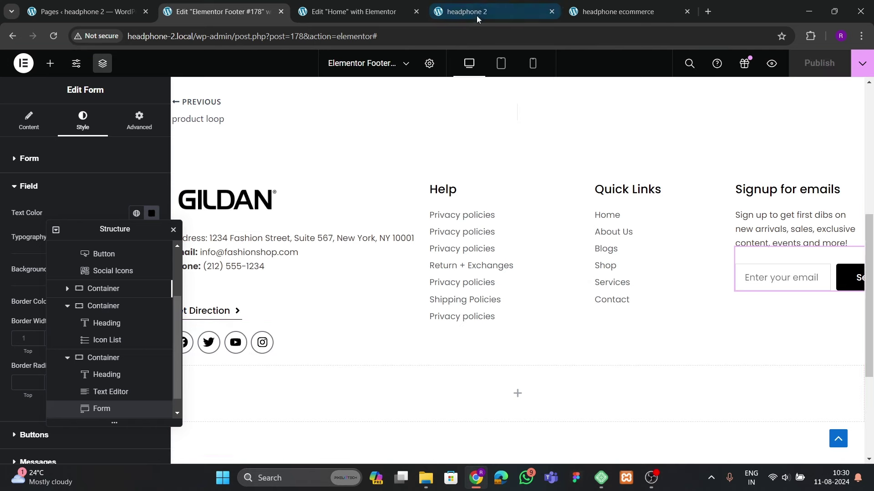
Check the live site's footer, then go back to the footer template editor
left_click(50, 40)
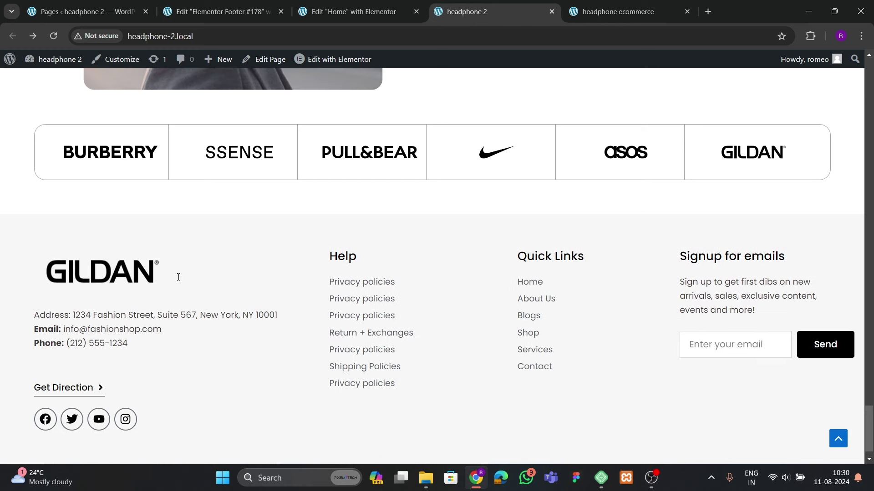
scroll(115, 356, "down", 1)
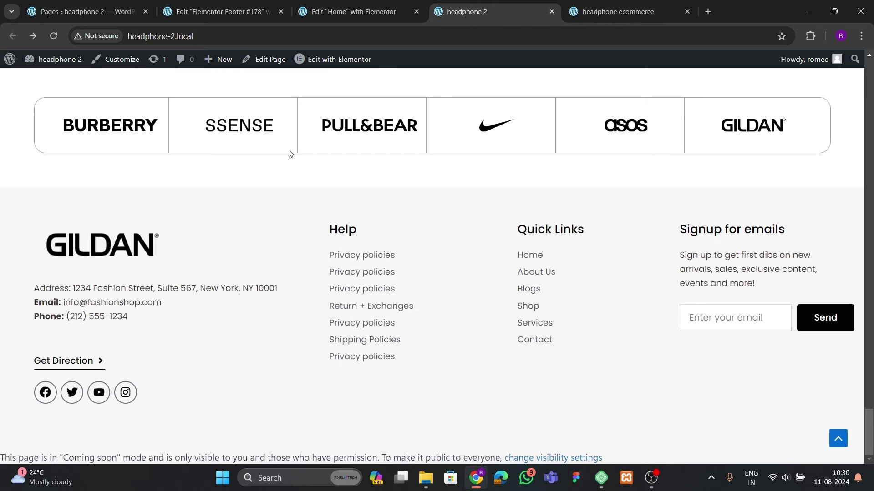
left_click(351, 11)
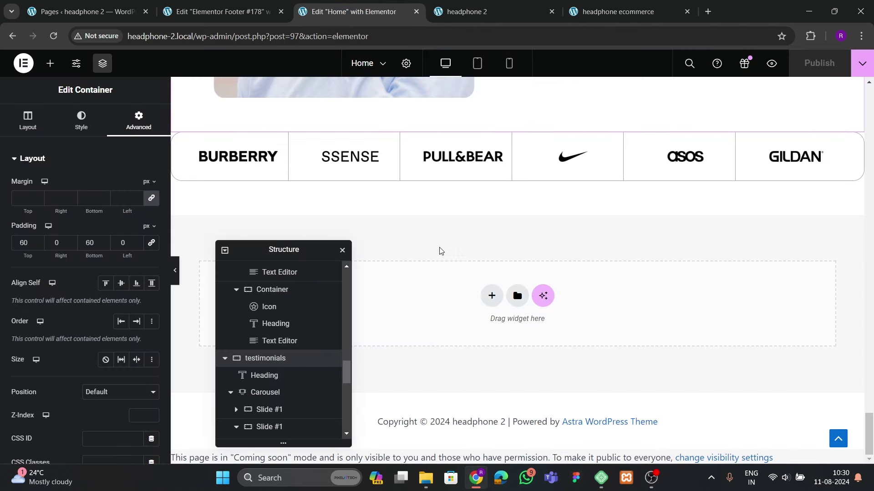
left_click_drag(278, 249, 573, 197)
left_click(223, 11)
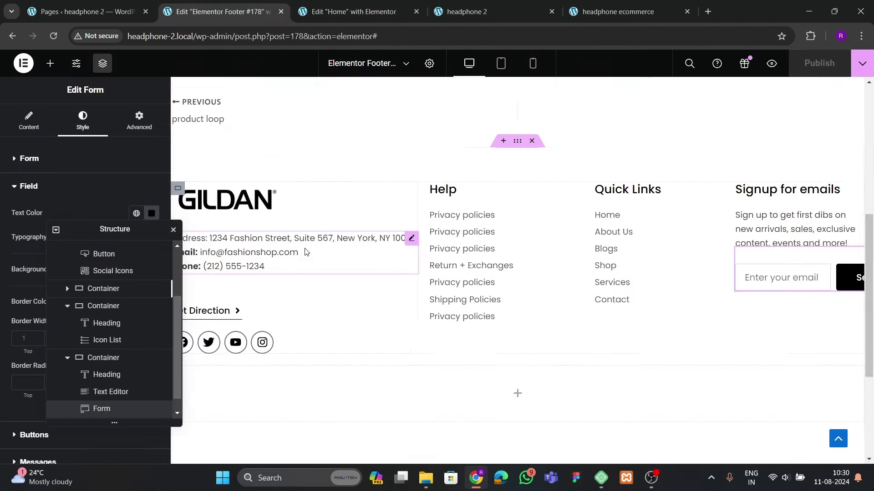
Select the GILDAN logo image and shrink its width to 50%
left_click(227, 200)
left_click(83, 121)
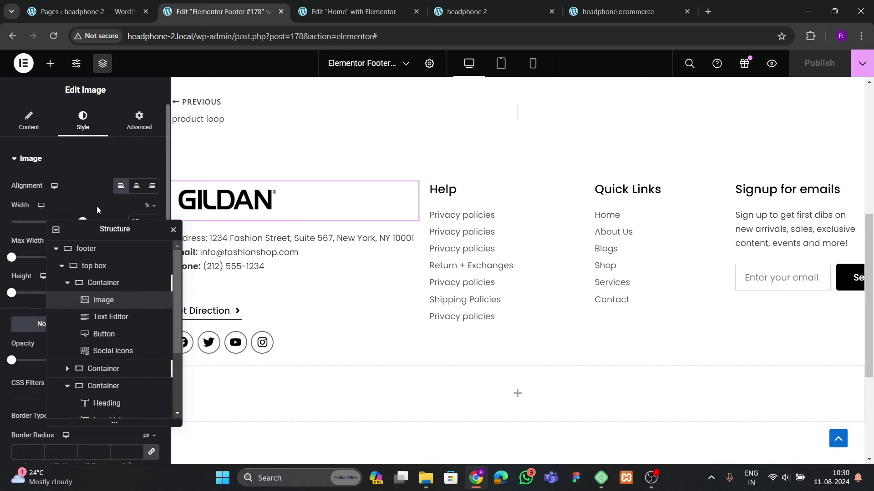
left_click_drag(101, 232, 560, 183)
left_click(152, 224)
left_click(152, 224)
left_click(152, 224)
left_click(152, 224)
left_click(152, 224)
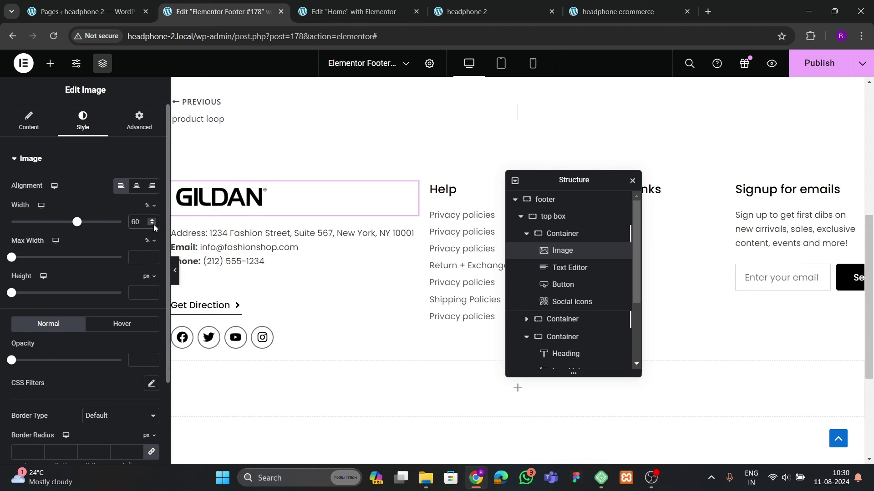
left_click(152, 224)
left_click(152, 225)
left_click(152, 225)
left_click(152, 224)
left_click(152, 224)
left_click(152, 224)
left_click(152, 224)
left_click(152, 225)
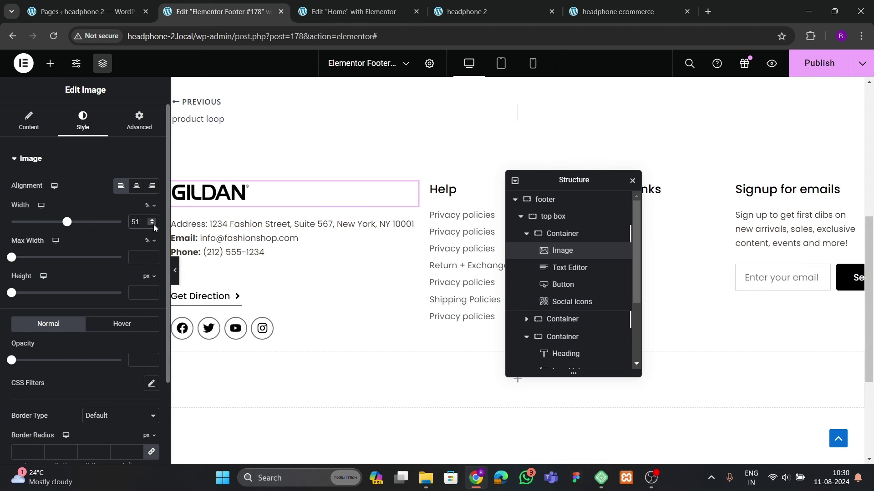
left_click(152, 224)
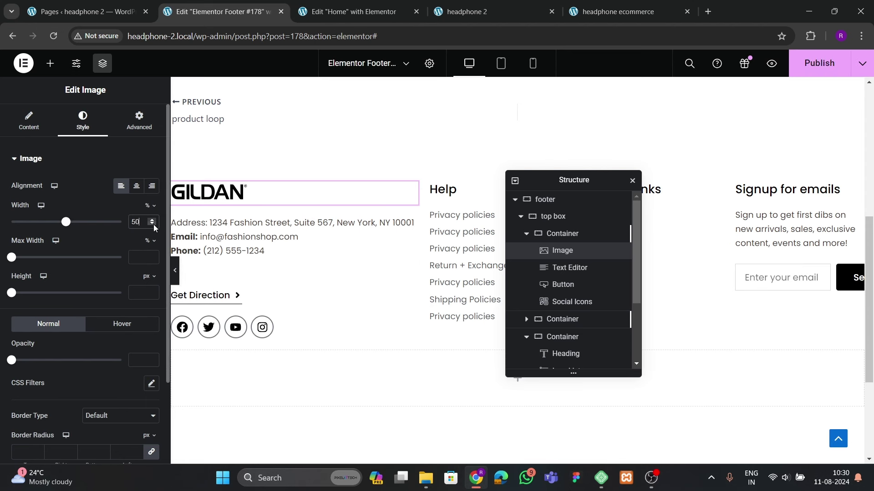
left_click(175, 271)
left_click(5, 270)
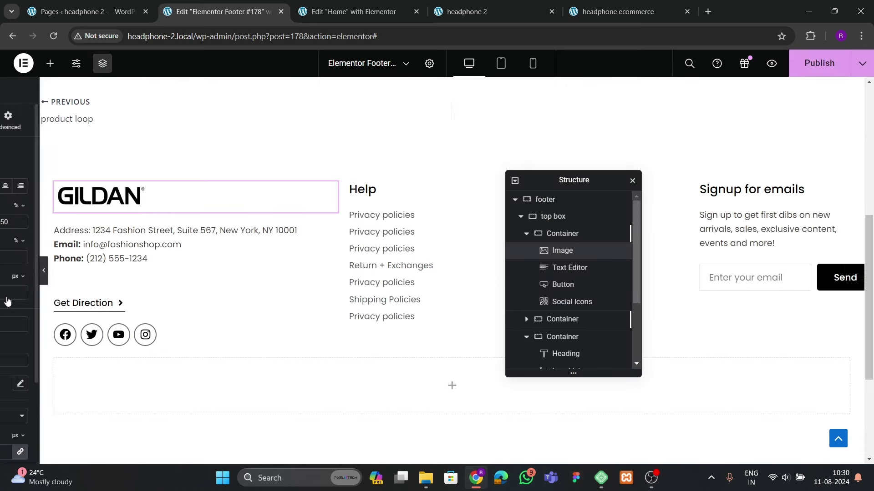
left_click(153, 224)
left_click(152, 224)
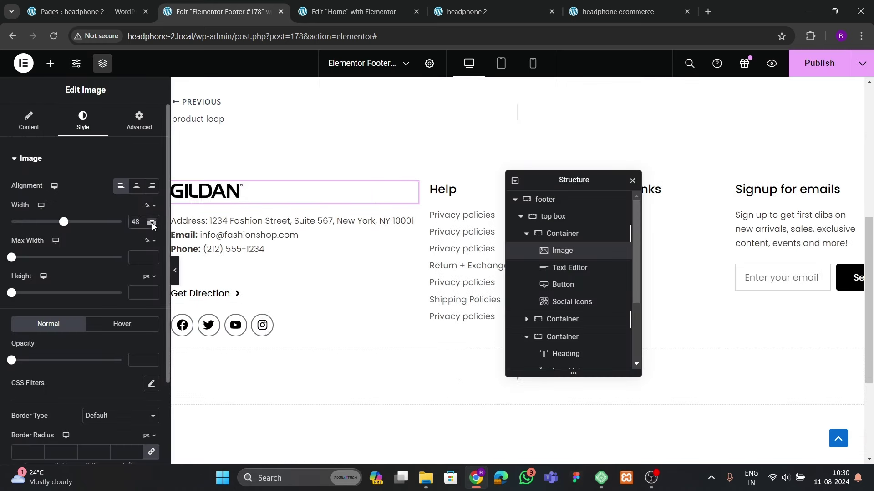
left_click(153, 225)
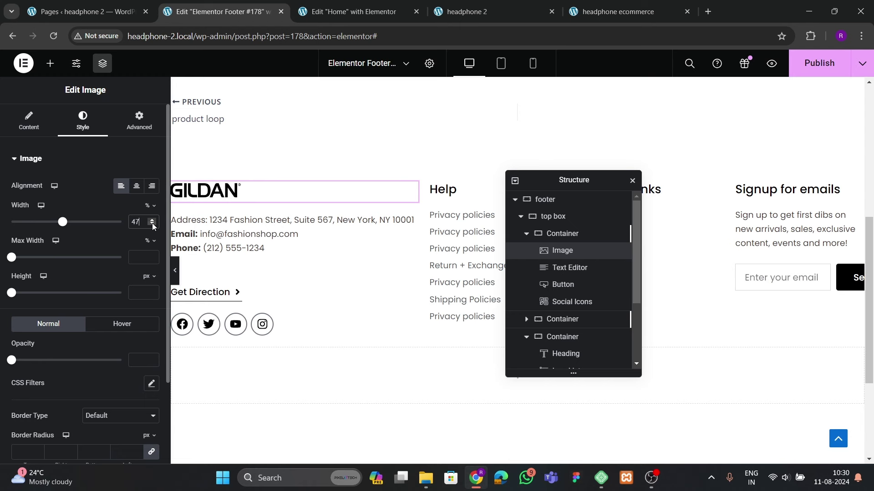
Pull the logo left with negative margins, previewing the footer without the panel
left_click(138, 119)
left_click(138, 201)
left_click(138, 201)
left_click(137, 202)
left_click(138, 201)
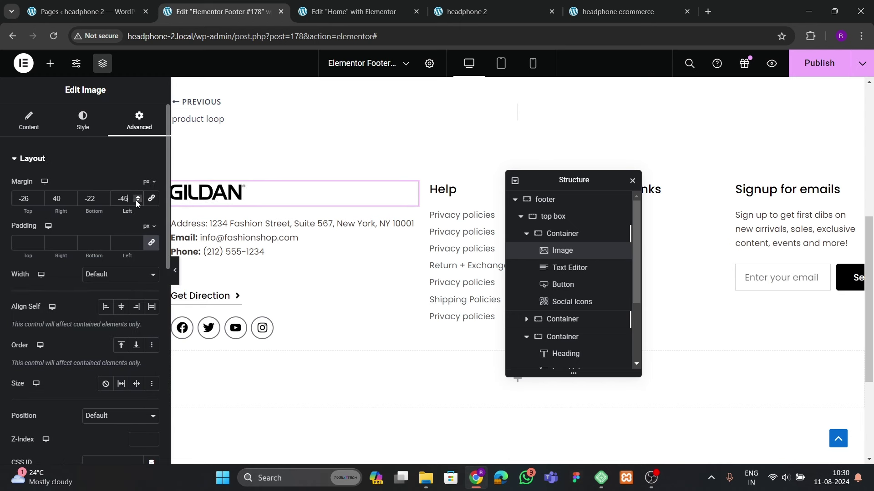
left_click(138, 202)
left_click(138, 201)
left_click(138, 201)
left_click(138, 201)
left_click(138, 201)
left_click(138, 201)
left_click(138, 201)
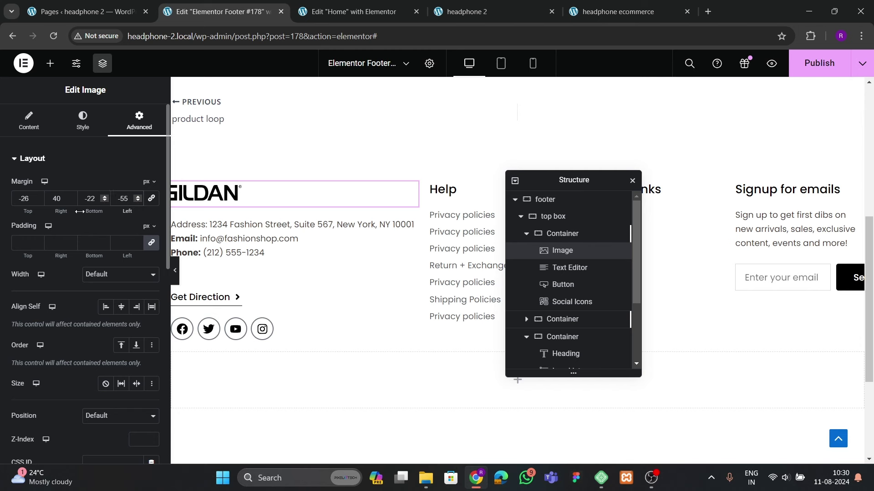
left_click(55, 199)
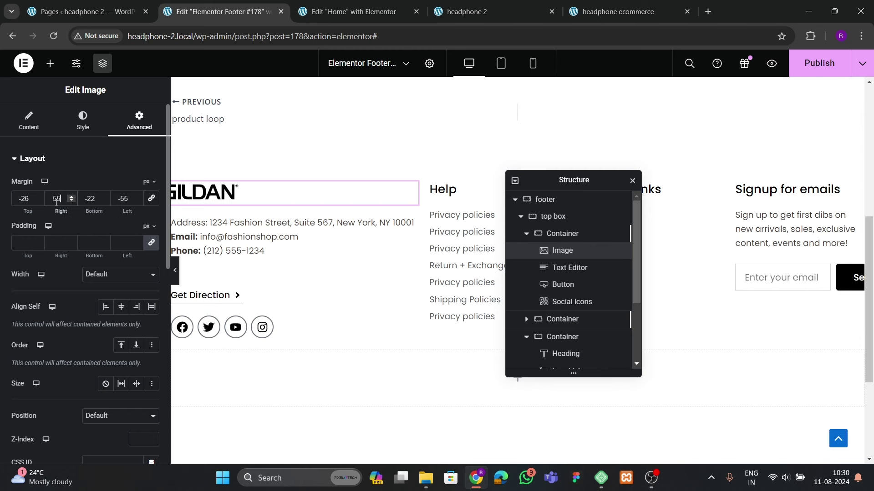
left_click(175, 270)
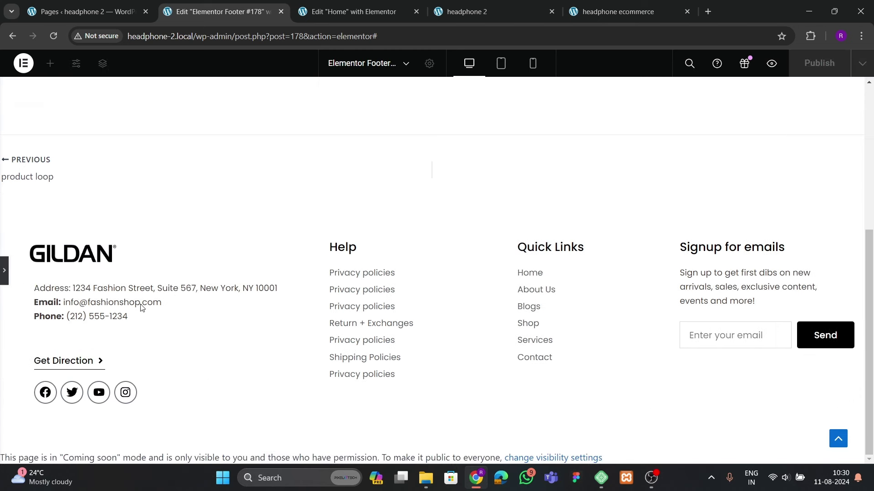
left_click(4, 270)
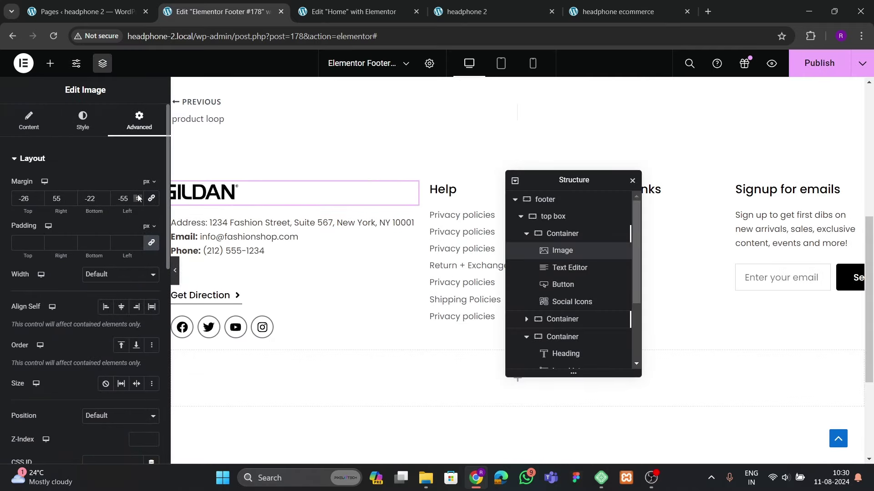
Fine-tune the logo margins to -26, 50, -22, -50 px and publish the footer
left_click(138, 196)
left_click(138, 196)
left_click(138, 196)
left_click(68, 206)
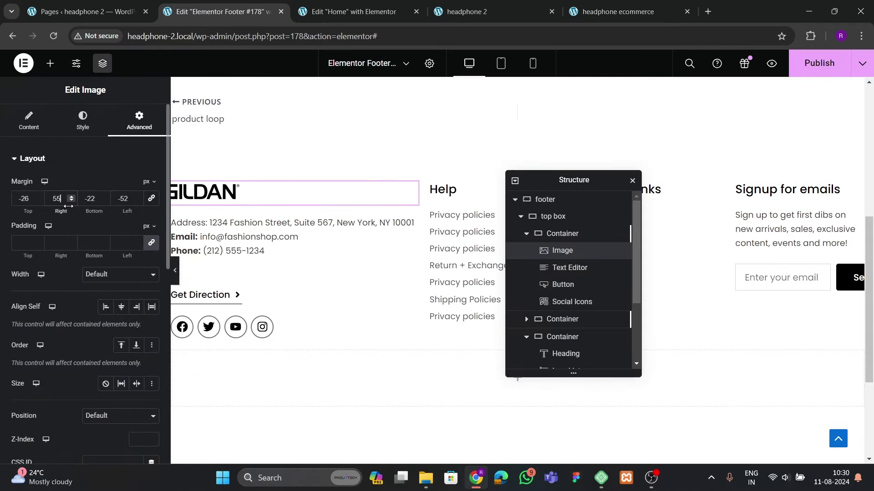
key("Down")
key("Down")
key("Down")
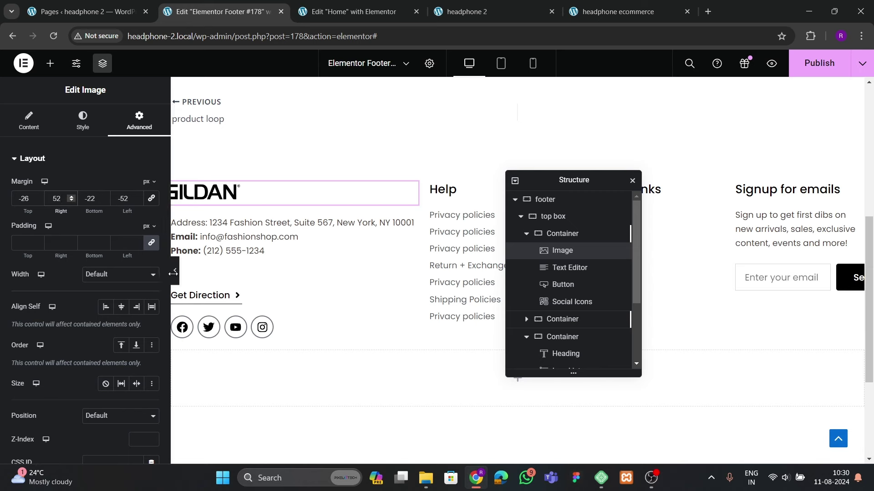
left_click(177, 278)
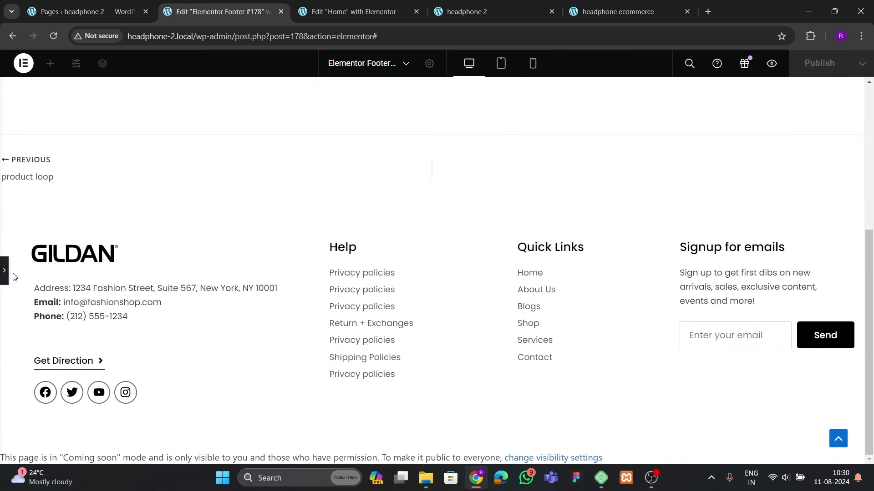
left_click(5, 282)
left_click(138, 202)
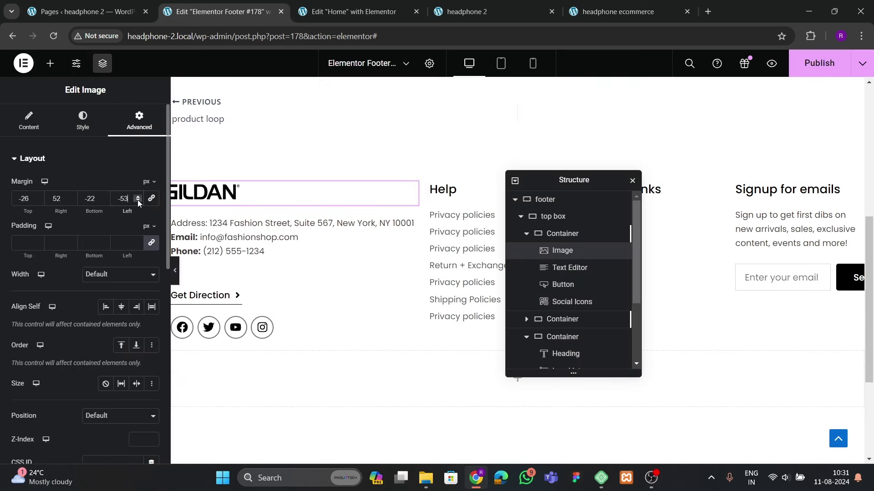
left_click(138, 201)
left_click(138, 196)
left_click(138, 196)
left_click(137, 196)
left_click(138, 196)
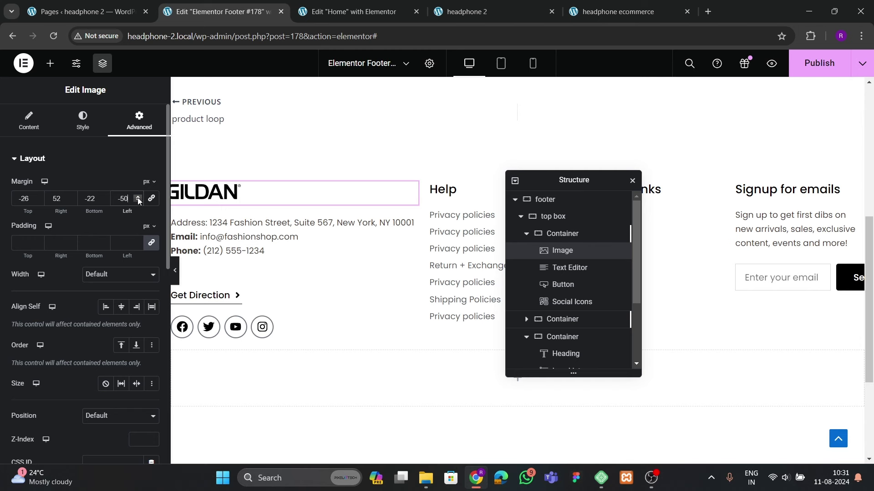
left_click(71, 201)
left_click(70, 201)
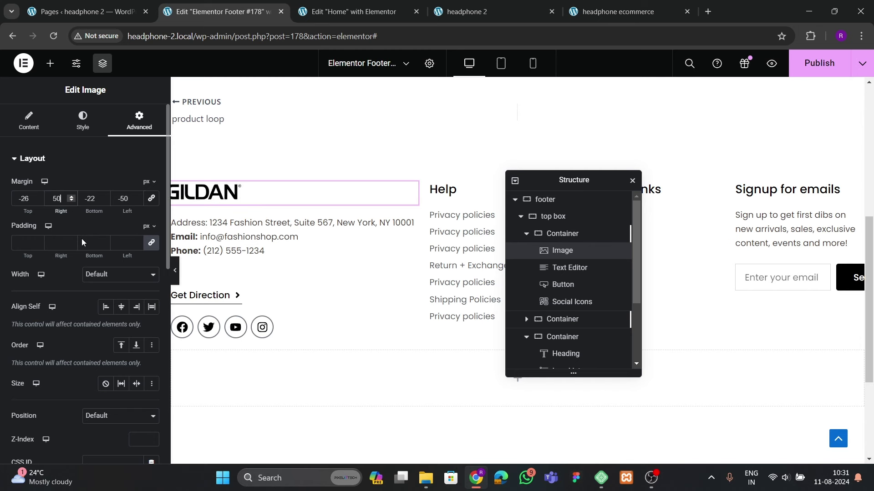
left_click(174, 271)
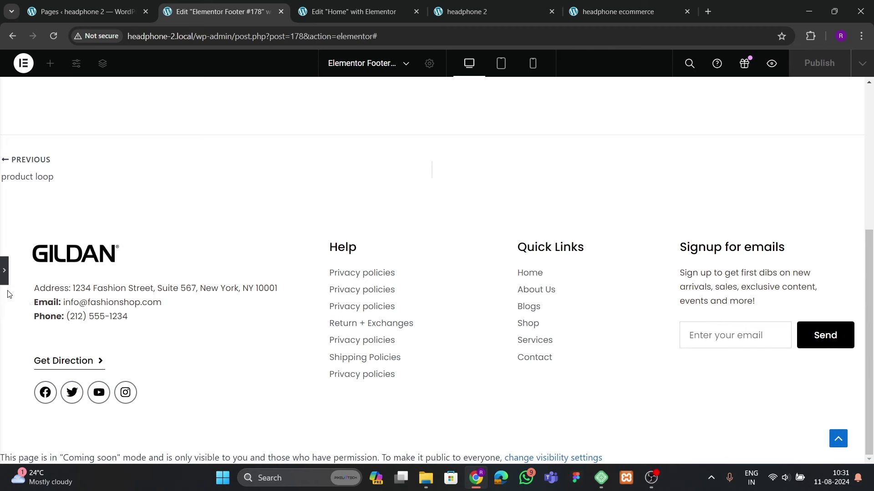
left_click(5, 273)
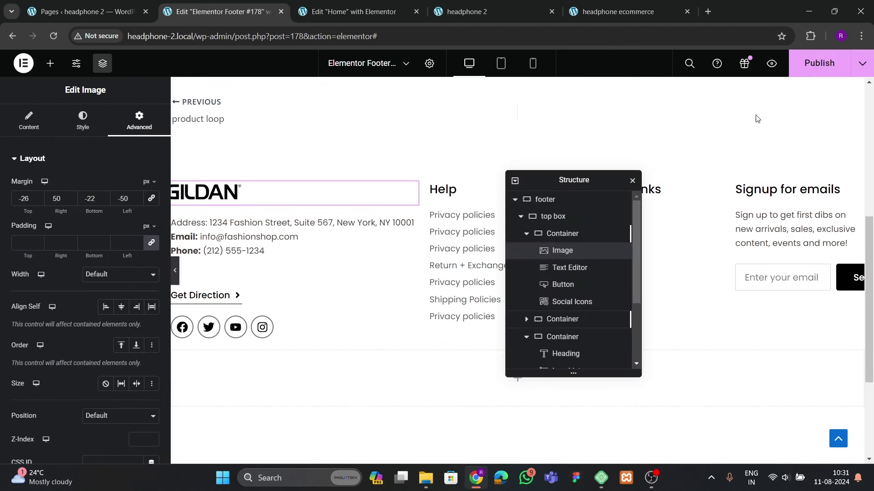
left_click(819, 68)
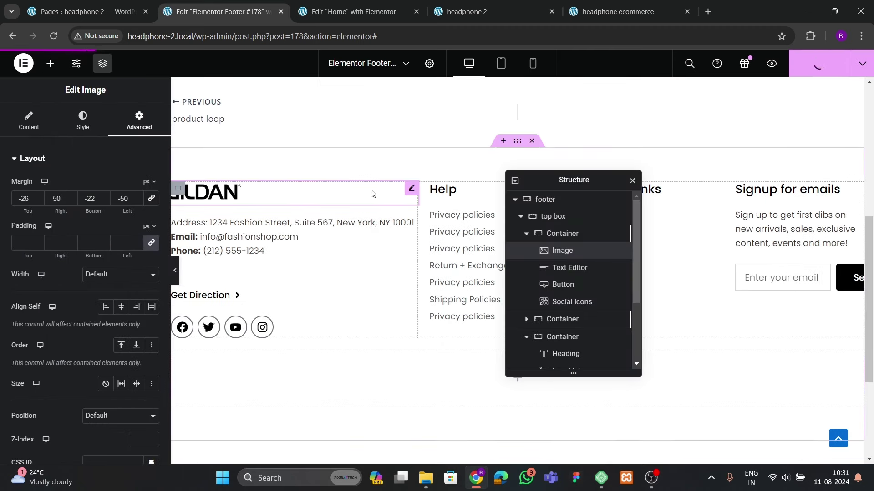
Reload the live footer to see the smaller GILDAN logo, compare the reference site, then resume editing
left_click(466, 11)
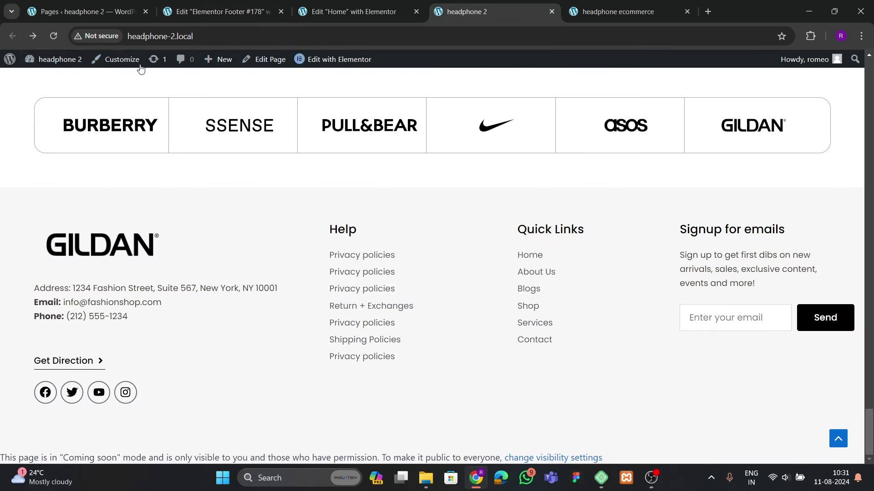
key("F5")
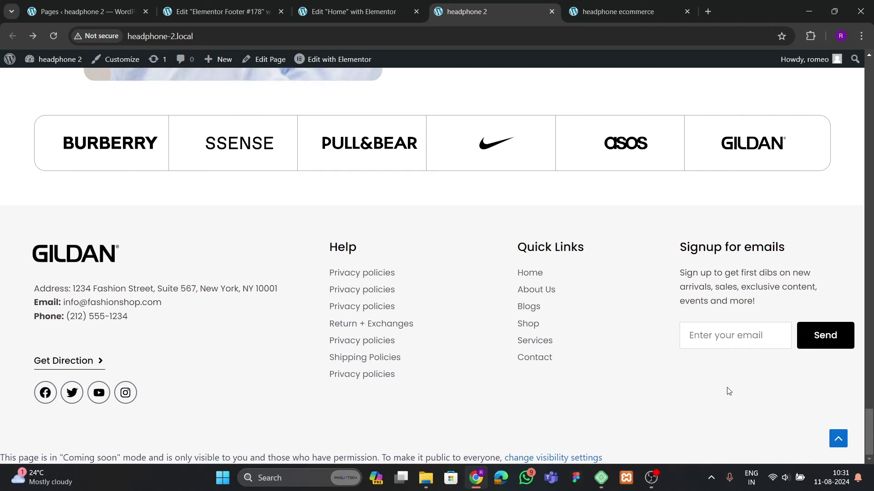
scroll(541, 330, "up", 5)
scroll(521, 319, "down", 5)
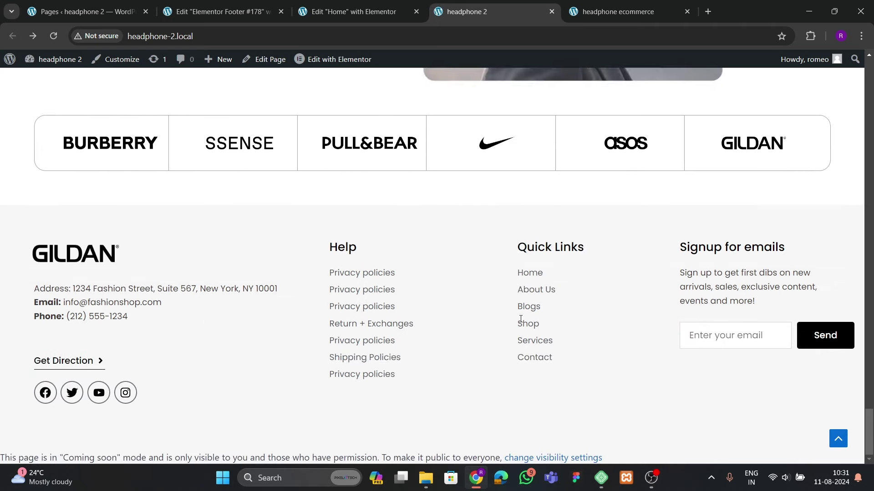
left_click(618, 11)
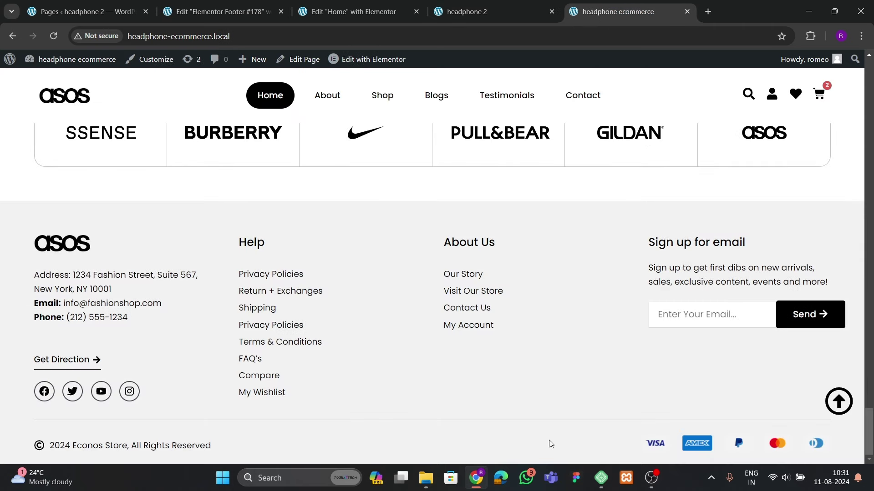
left_click(218, 11)
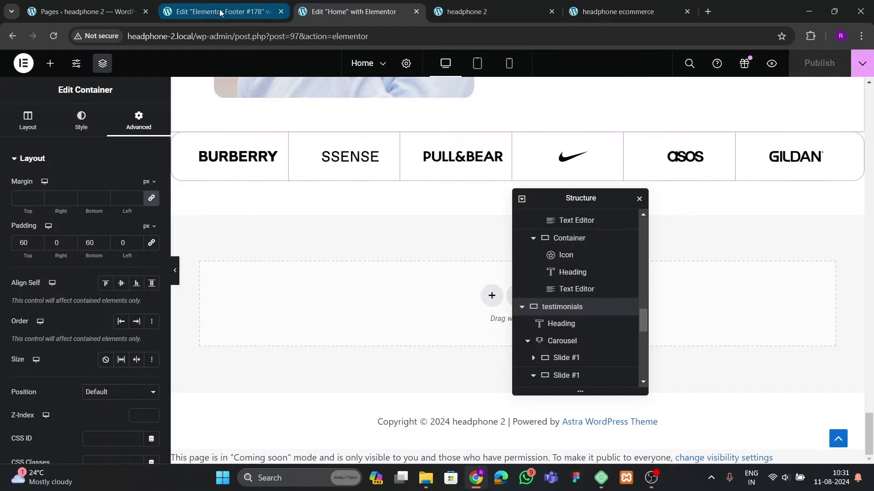
left_click_drag(551, 182, 591, 176)
scroll(455, 209, "up", 3)
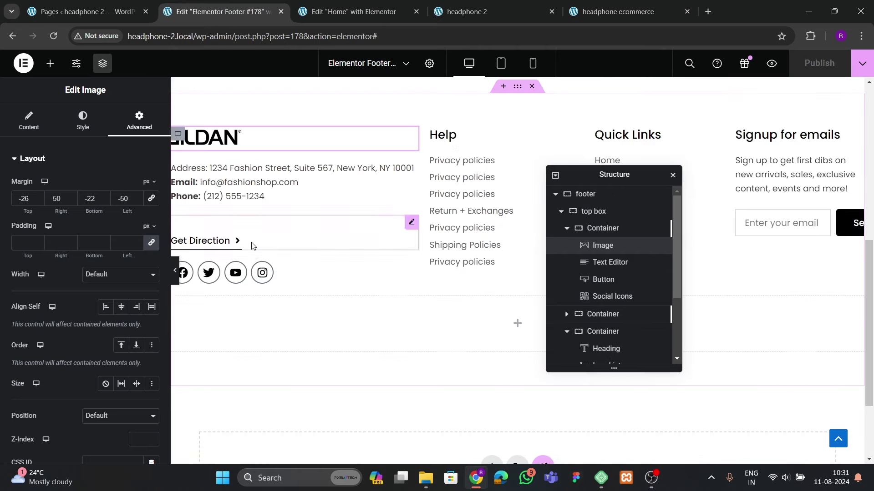
Add a Divider widget to the footer's bottom box and set its gap to 2
left_click(50, 63)
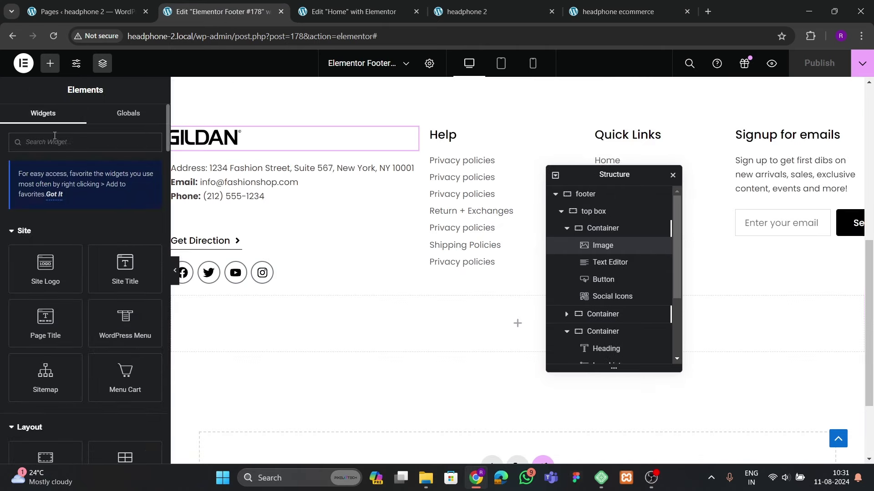
type("divider")
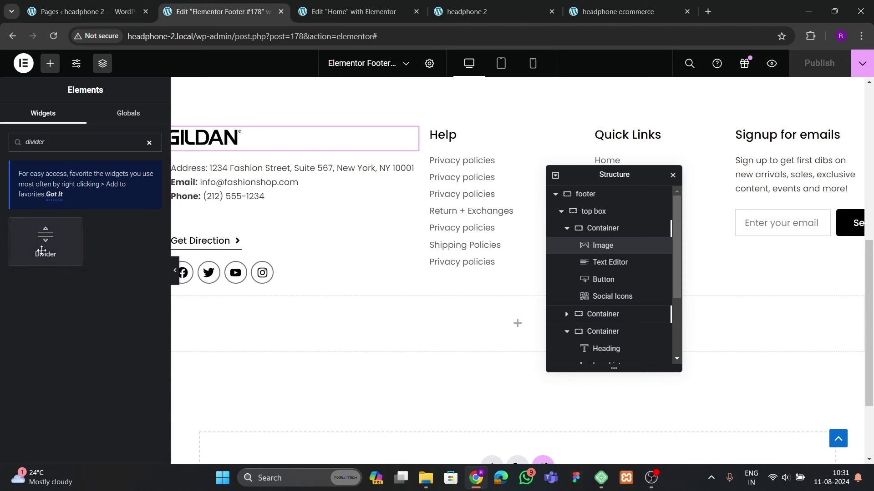
left_click_drag(45, 241, 331, 353)
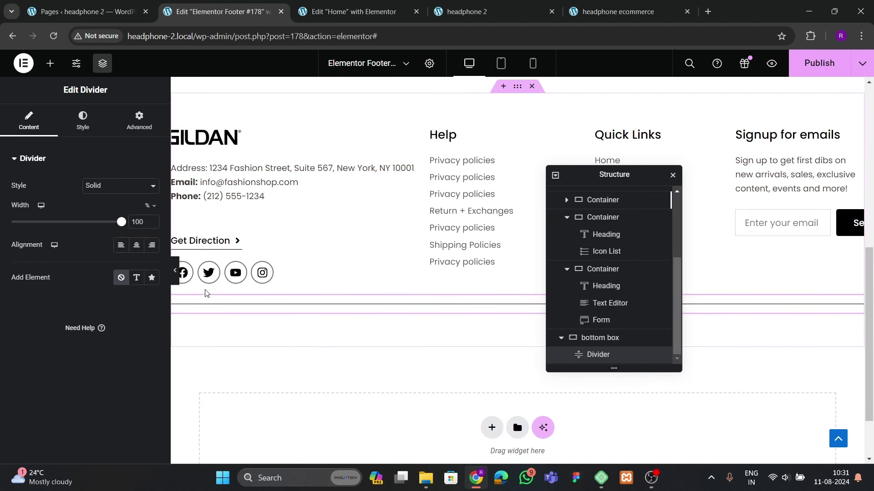
left_click(83, 122)
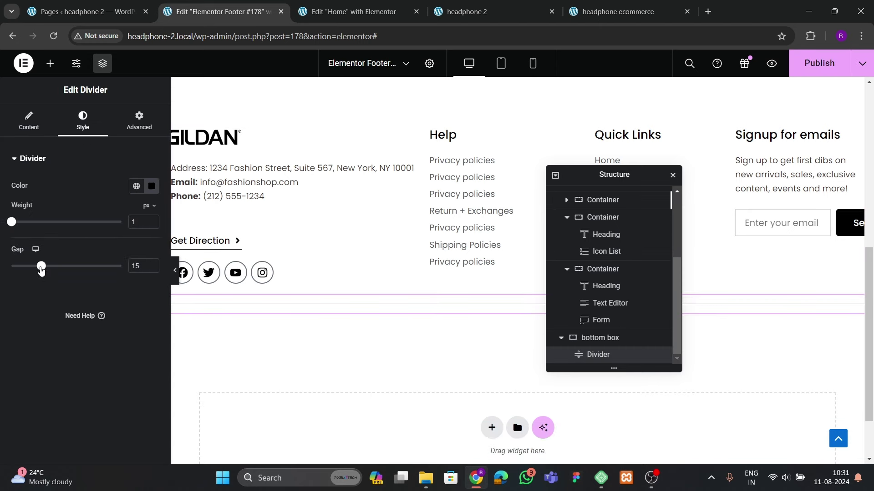
left_click_drag(41, 268, 10, 268)
Color the divider with the global 'border color' and compare against the reference site
left_click(137, 186)
scroll(97, 334, "down", 3)
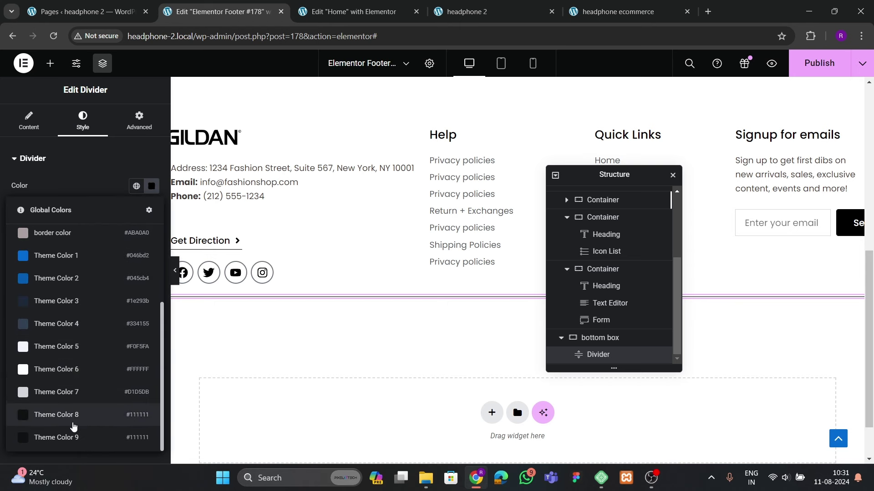
left_click(66, 233)
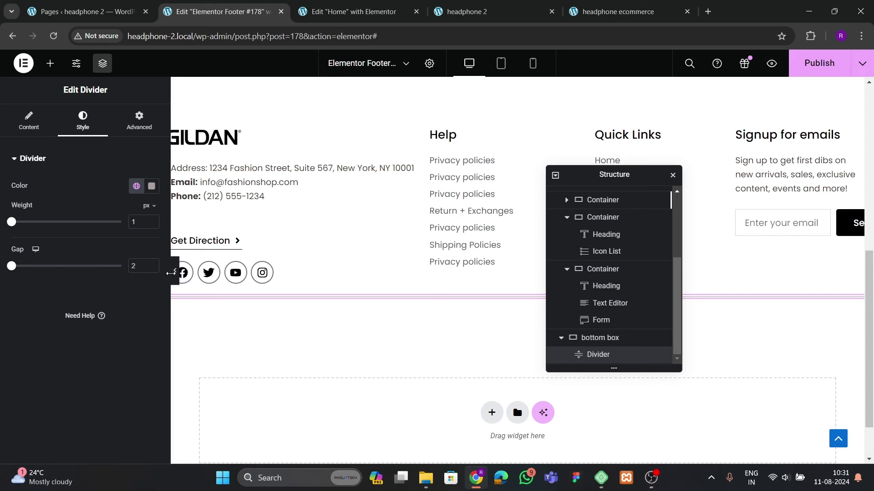
left_click(173, 272)
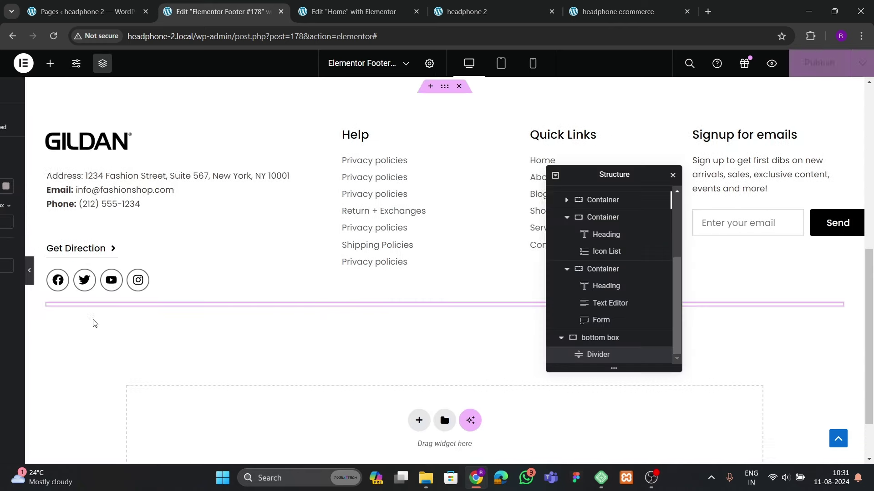
key("ctrl+Tab")
key("ctrl+Tab")
key("ctrl+Tab")
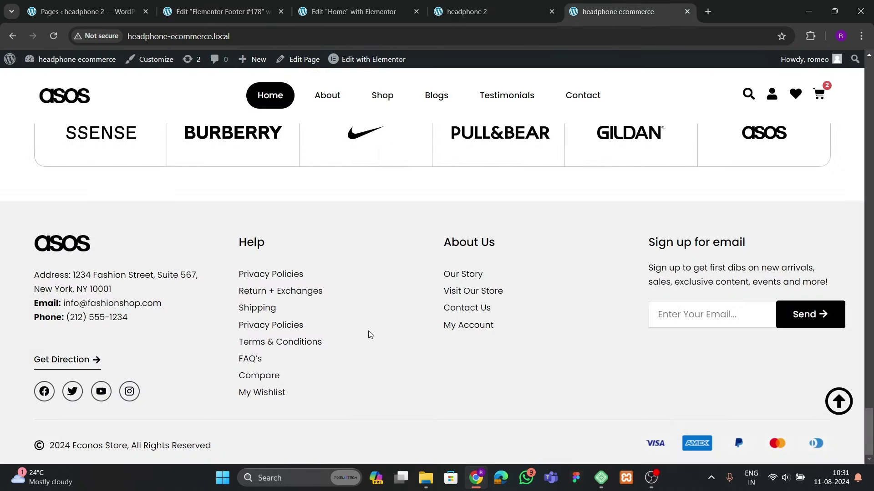
left_click(241, 15)
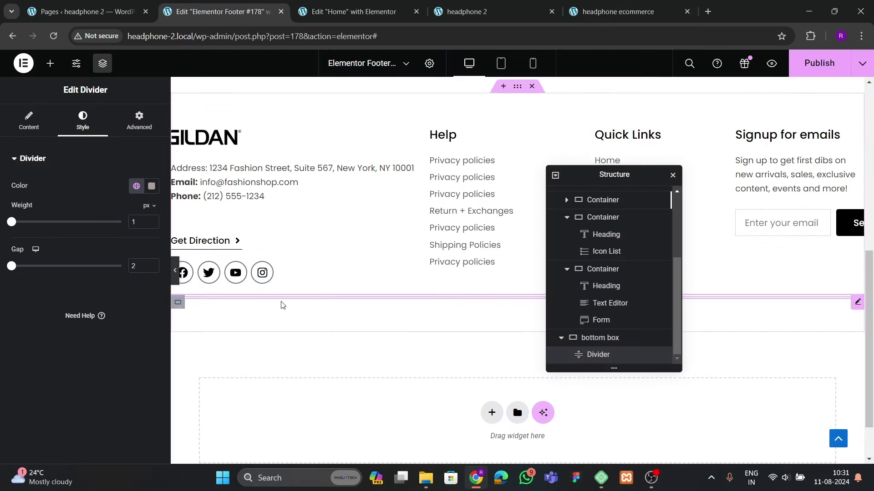
left_click(50, 64)
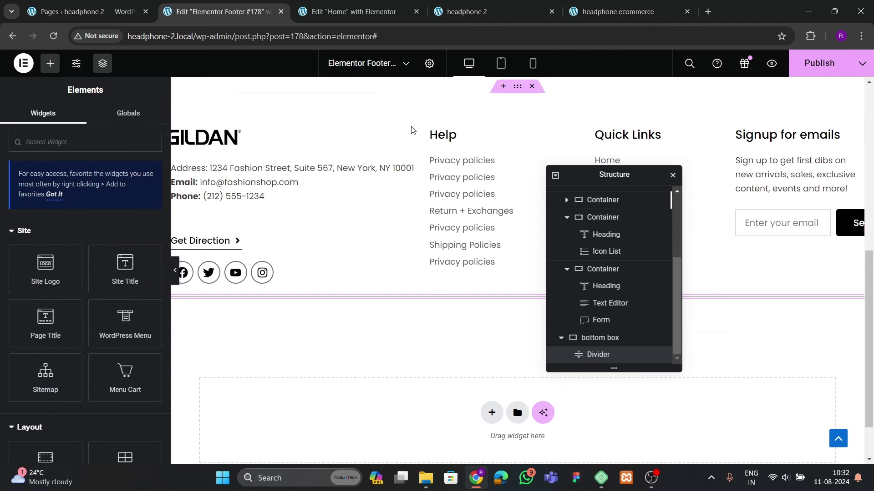
Copy the Help column's link list and select the divider in the bottom box
left_click(470, 176)
right_click(473, 176)
left_click(500, 227)
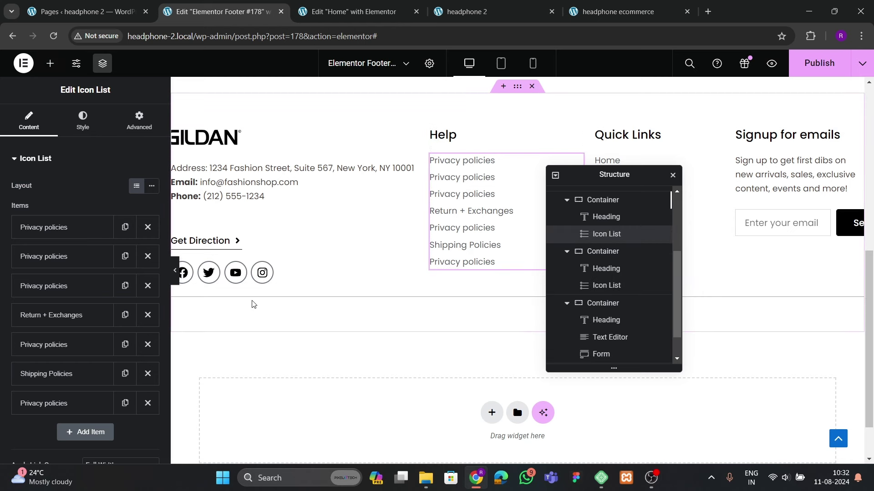
scroll(655, 319, "down", 1)
left_click(598, 355)
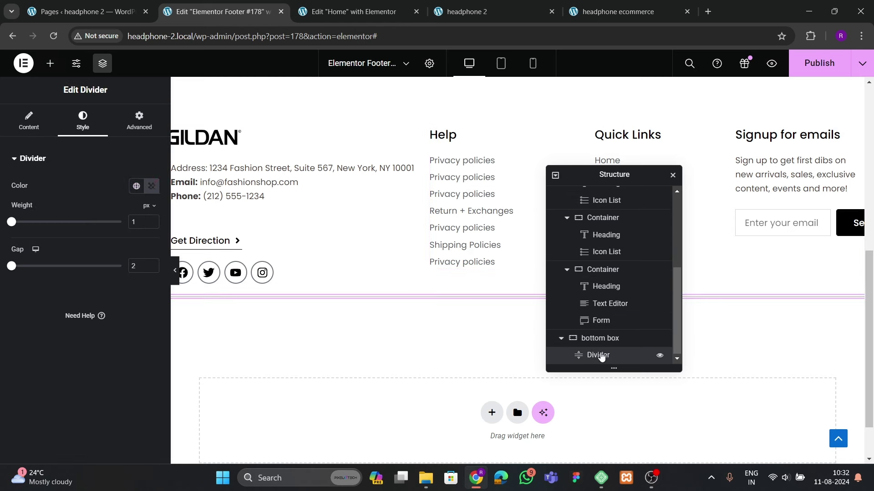
Add a container below the divider and paste the copied link list into it
left_click(50, 63)
scroll(82, 282, "down", 5)
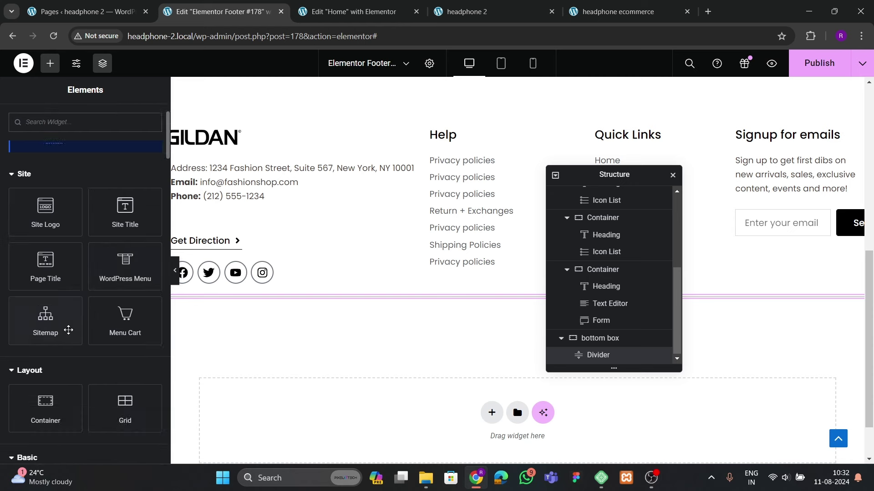
left_click_drag(45, 235, 318, 304)
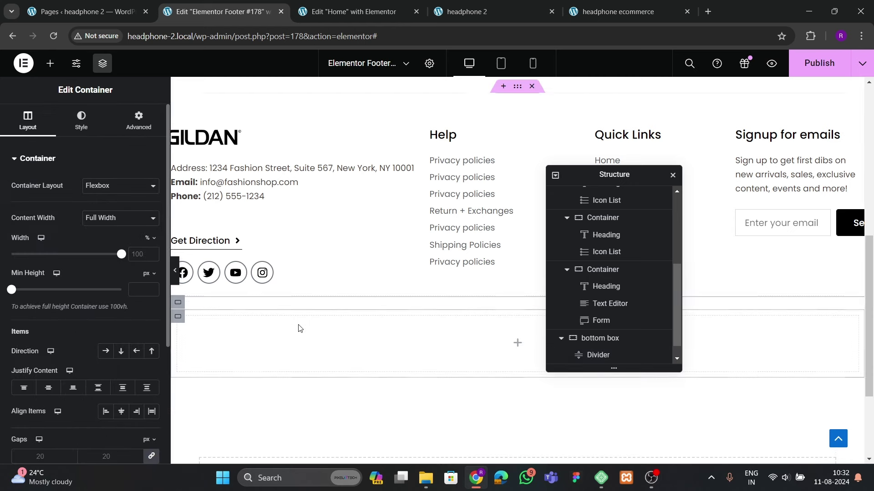
left_click(138, 120)
scroll(267, 312, "down", 3)
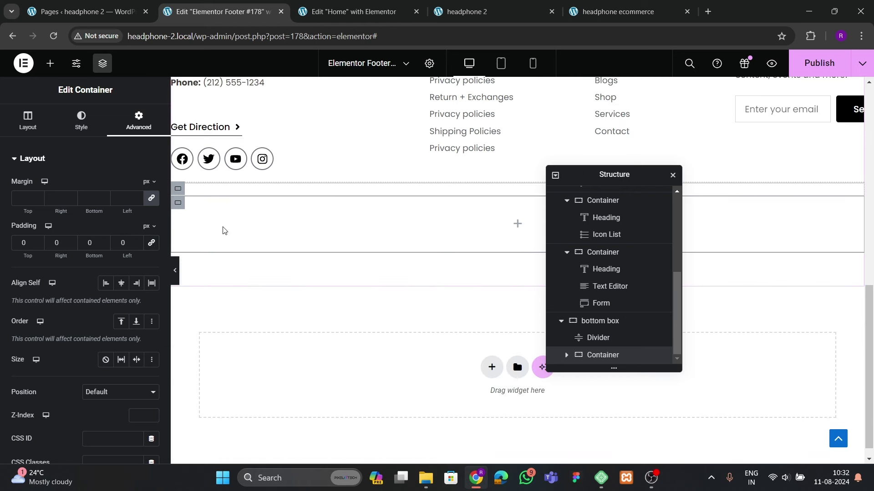
right_click(222, 231)
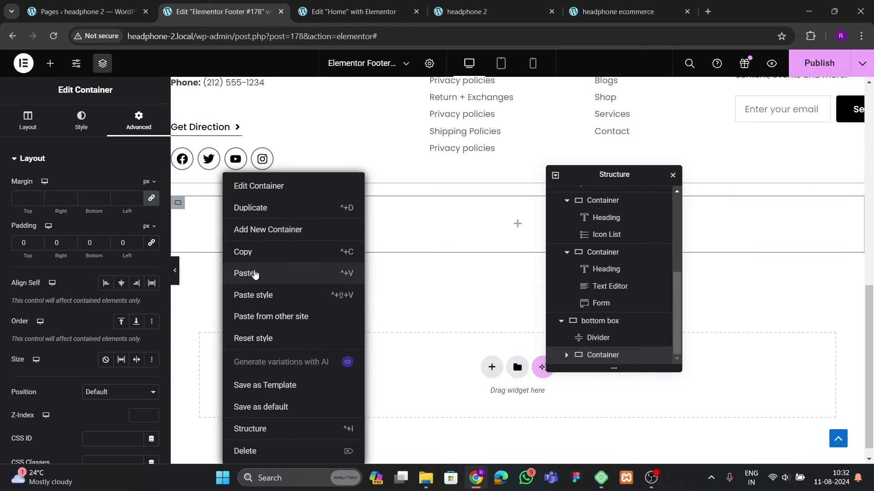
left_click(254, 274)
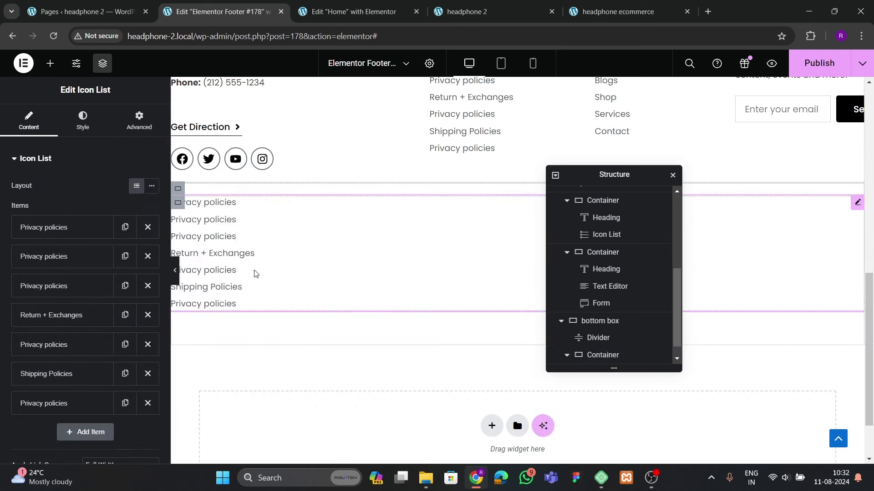
Reduce the list to one item reading 'Copyright 2024, All Rights Reserved'
left_click(147, 256)
left_click(148, 256)
left_click(147, 256)
left_click(147, 256)
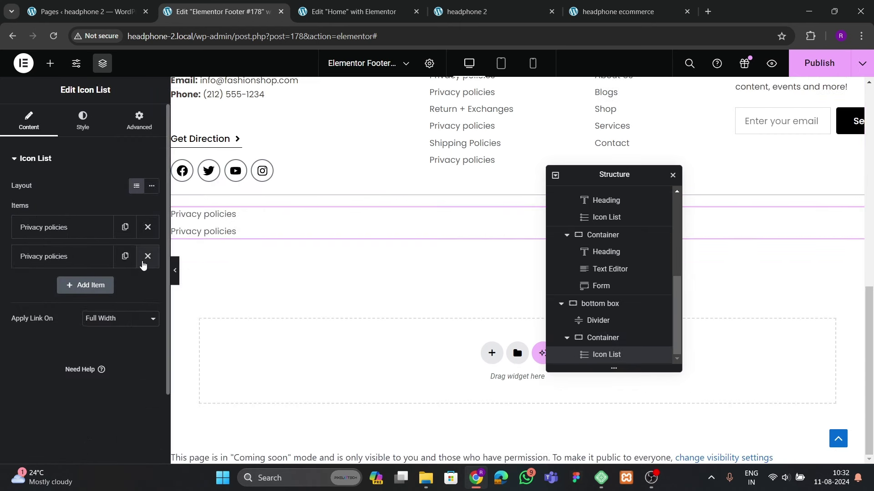
left_click(147, 256)
left_click(69, 227)
left_click_drag(69, 269, 22, 267)
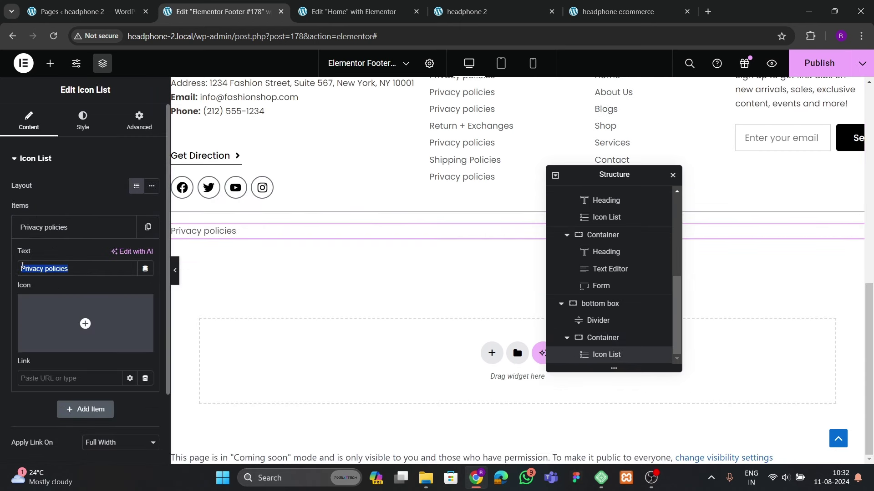
type("Copyright")
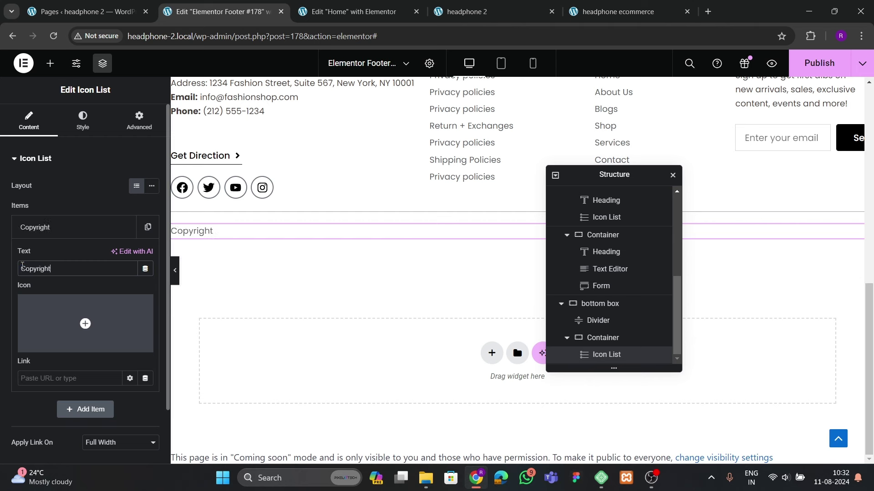
type(" 2024, All Rights Reserved")
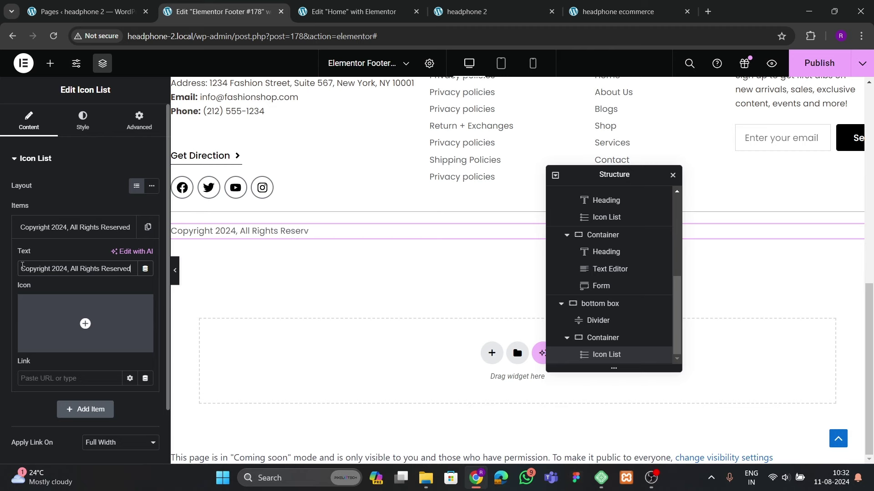
Give the copyright line a © icon found by searching 'copy'
left_click(85, 324)
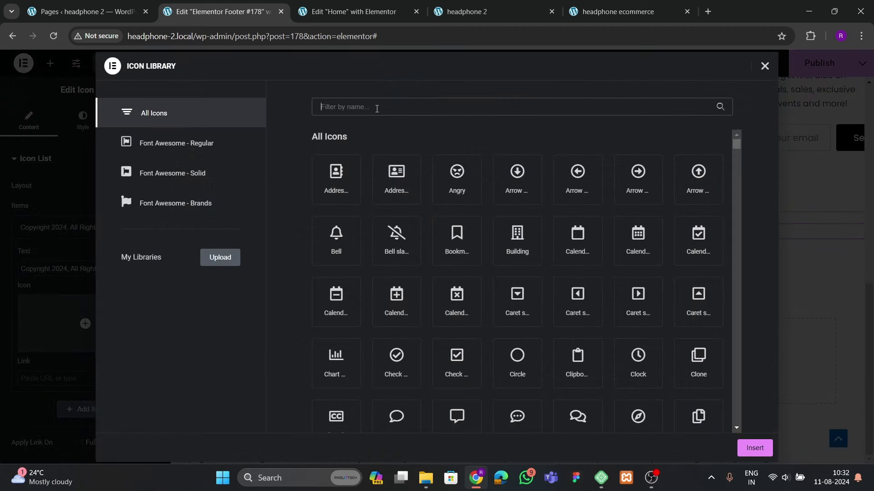
type("icon")
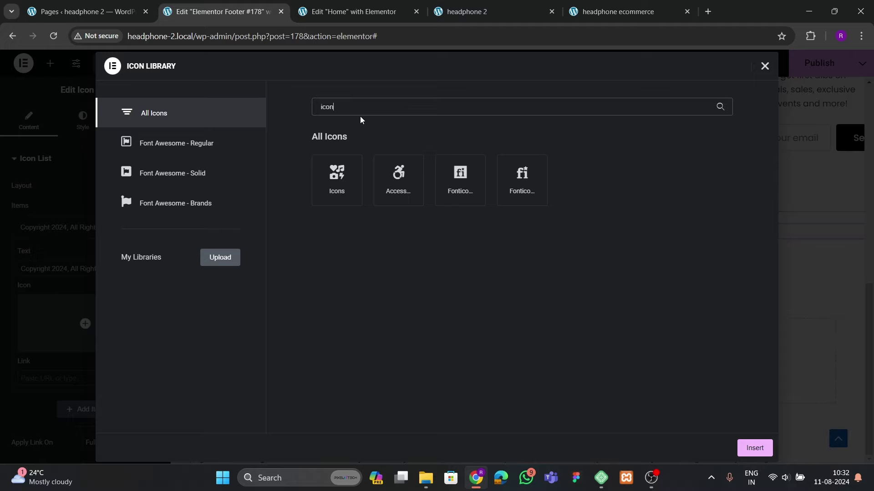
key("BackSpace")
key("BackSpace")
key("BackSpace")
key("BackSpace")
type("copy")
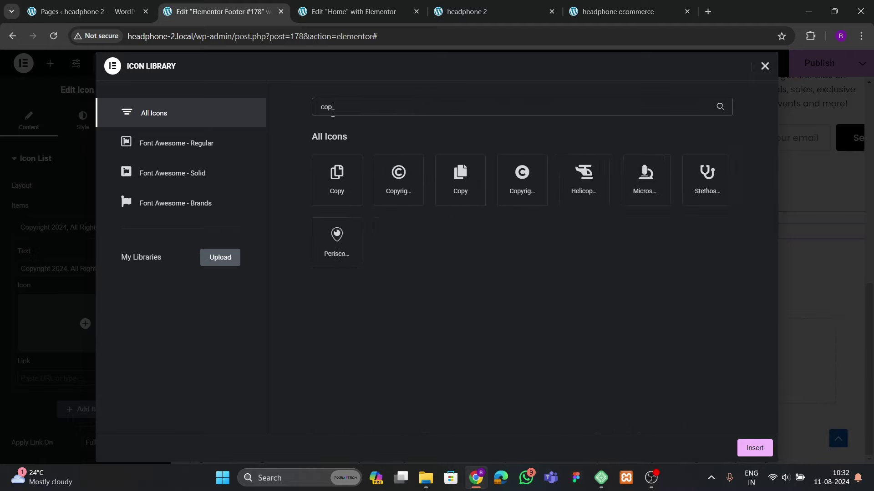
left_click(398, 184)
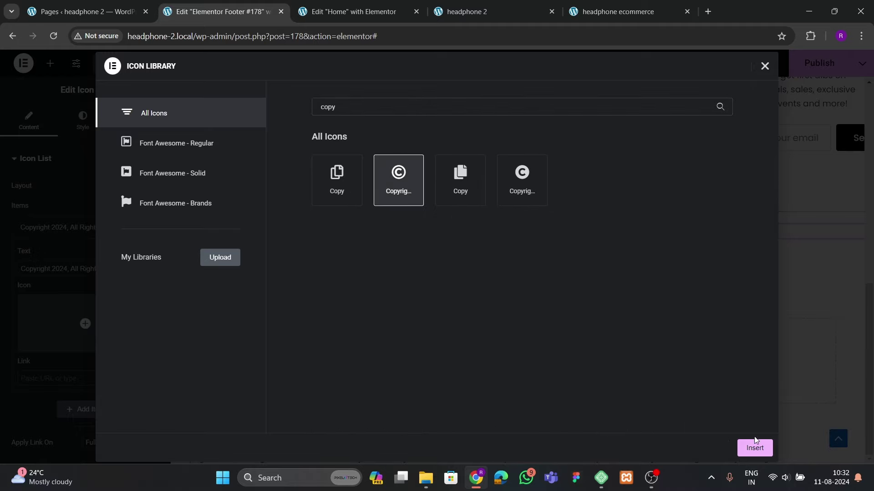
left_click(754, 447)
Style the copyright icon black at size 18
left_click(83, 121)
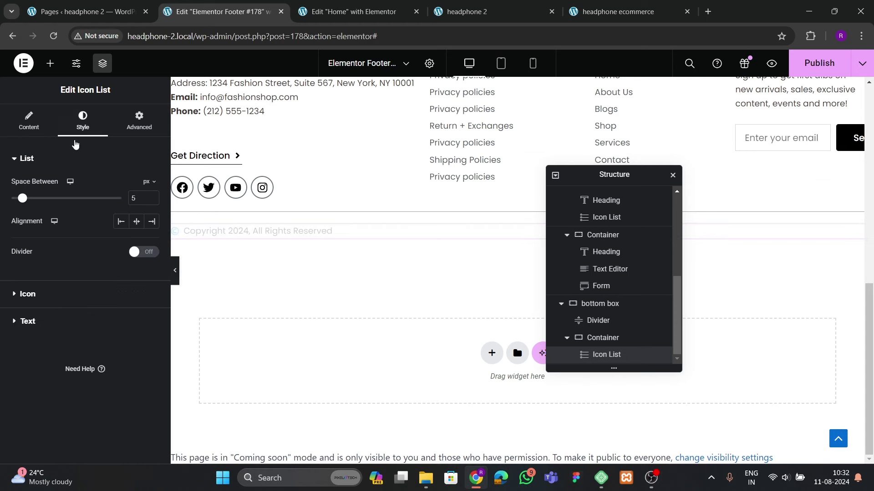
left_click(162, 287)
left_click(151, 237)
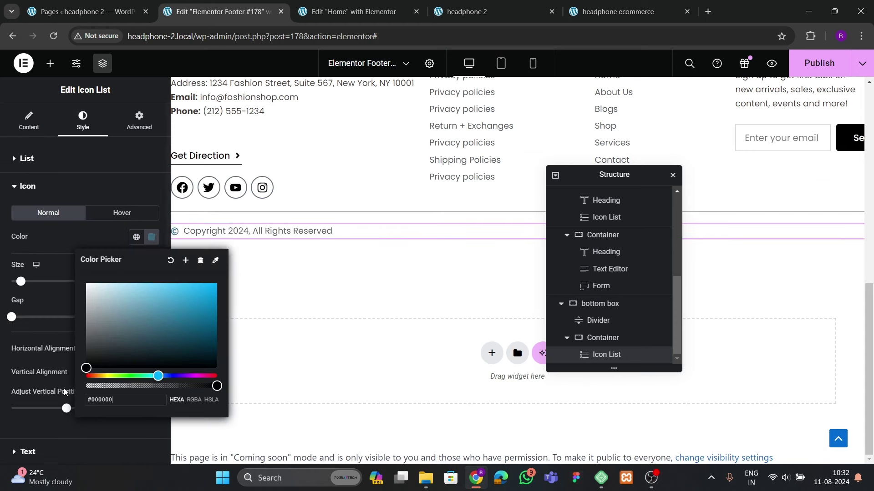
left_click(89, 357)
left_click(156, 282)
scroll(156, 283, "up", 5)
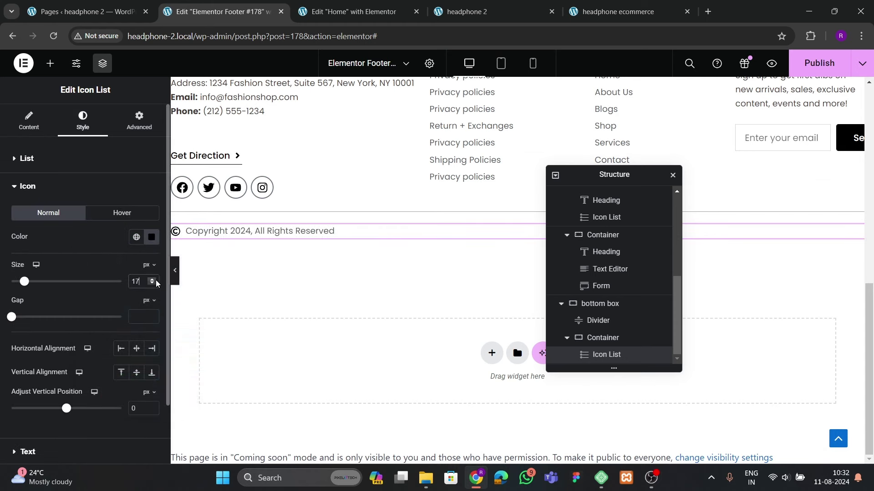
left_click(153, 285)
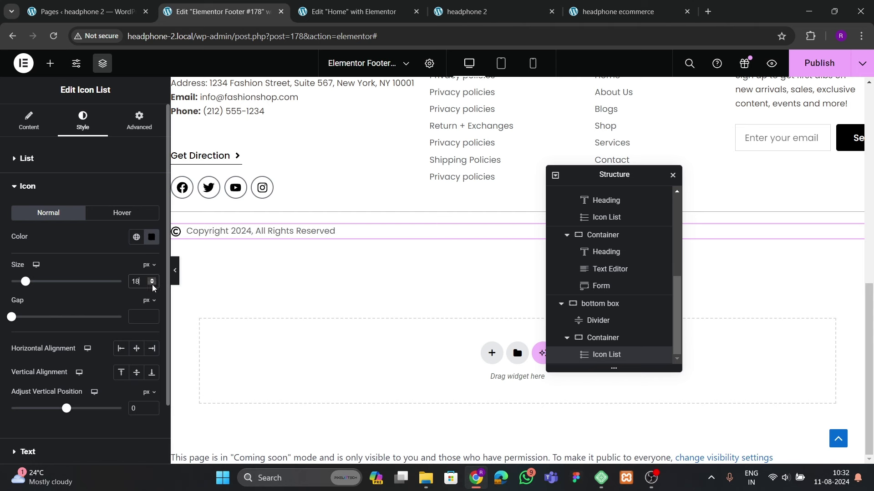
Look over the copyright text's typography settings without changing them
left_click(28, 191)
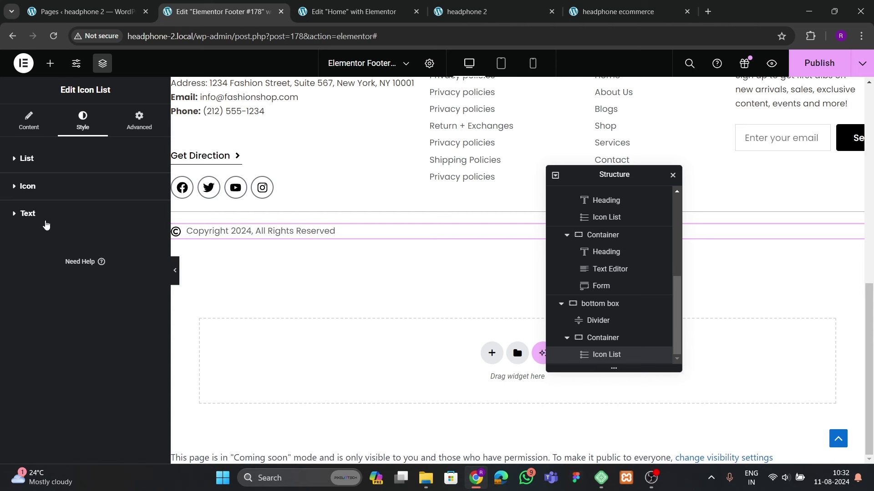
left_click(45, 223)
left_click(152, 240)
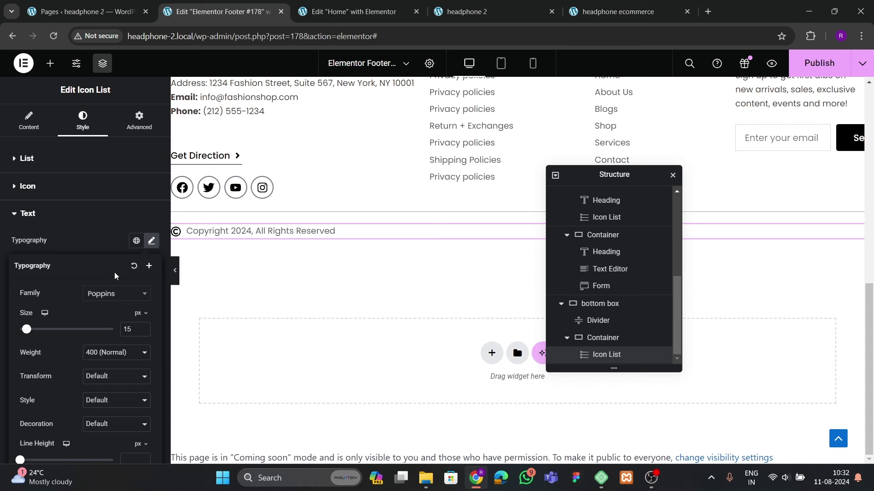
left_click(11, 160)
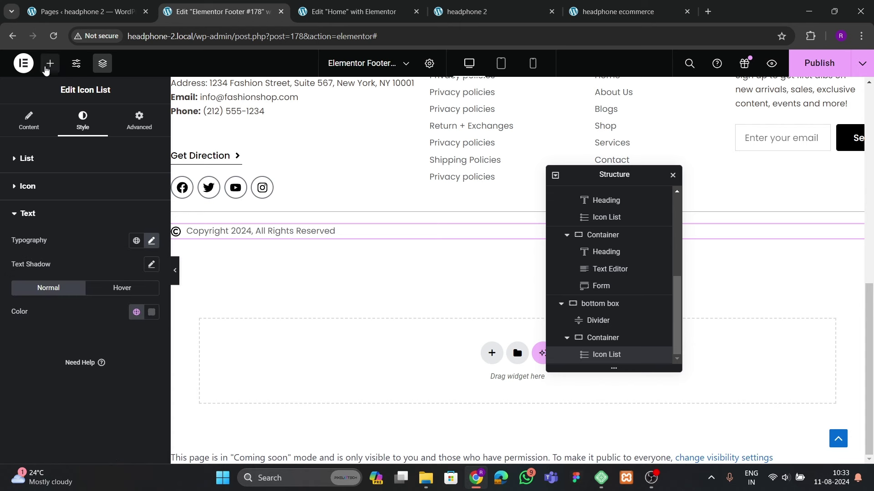
left_click(46, 68)
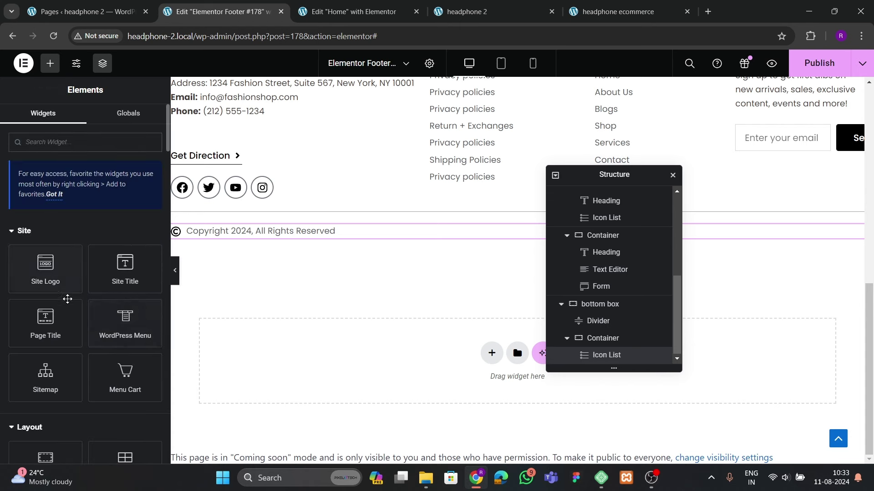
Add a new container to the bottom box, set Row, Space Between, Center, with the Icon List first
scroll(68, 299, "down", 3)
left_click_drag(52, 356, 337, 242)
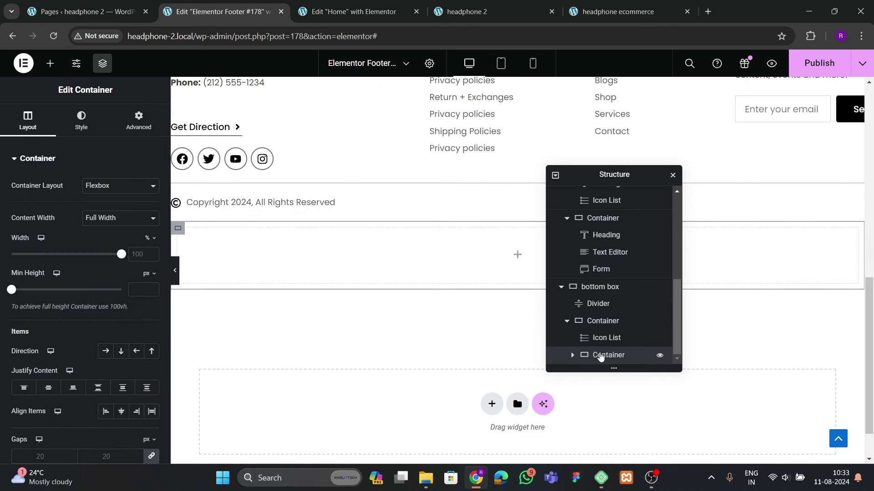
left_click_drag(610, 357, 655, 337)
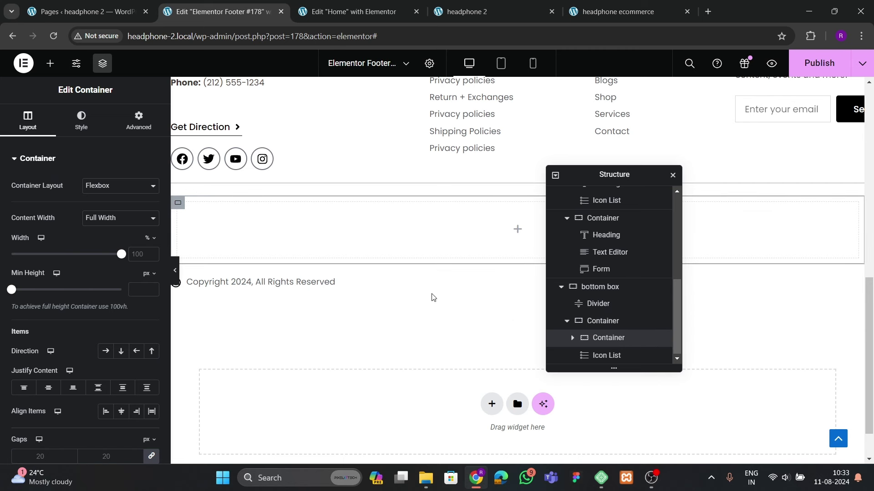
left_click(587, 321)
left_click(28, 121)
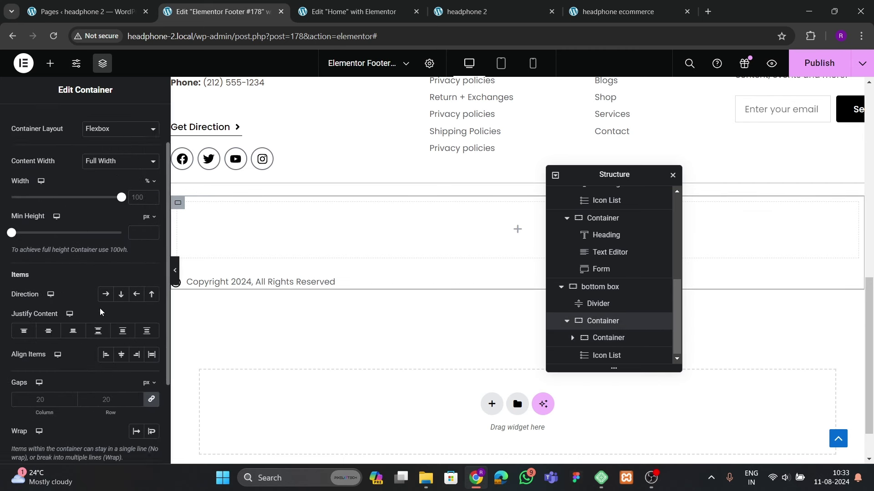
scroll(107, 246, "down", 2)
left_click(106, 237)
left_click(98, 273)
left_click(121, 298)
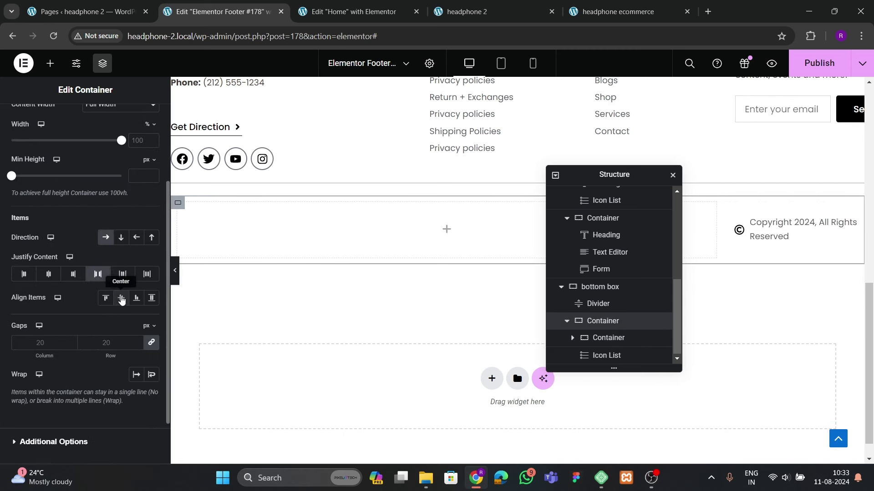
left_click_drag(604, 355, 572, 340)
Set the new inner container's width to 50%
left_click(605, 360)
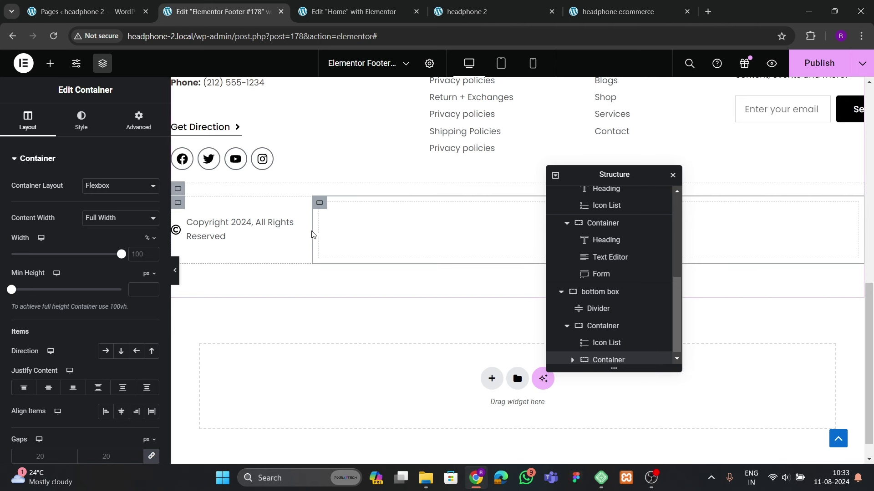
scroll(610, 360, "down", 1)
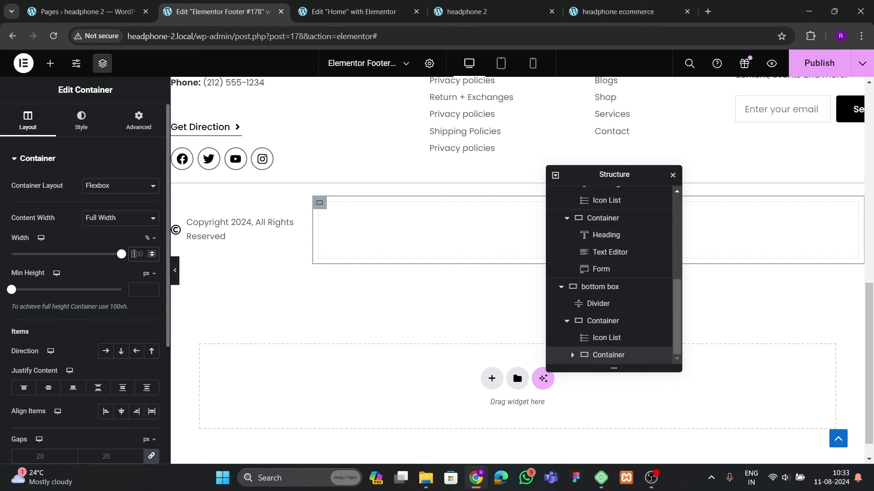
left_click(135, 254)
type("50")
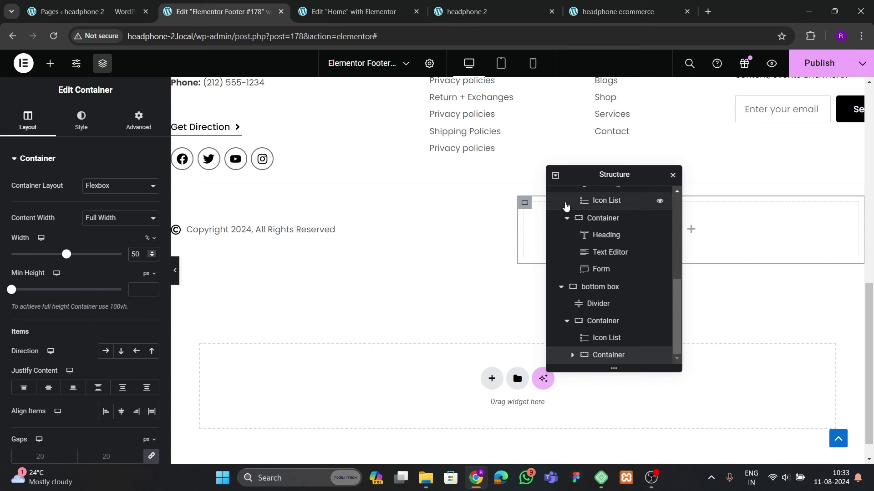
left_click(139, 121)
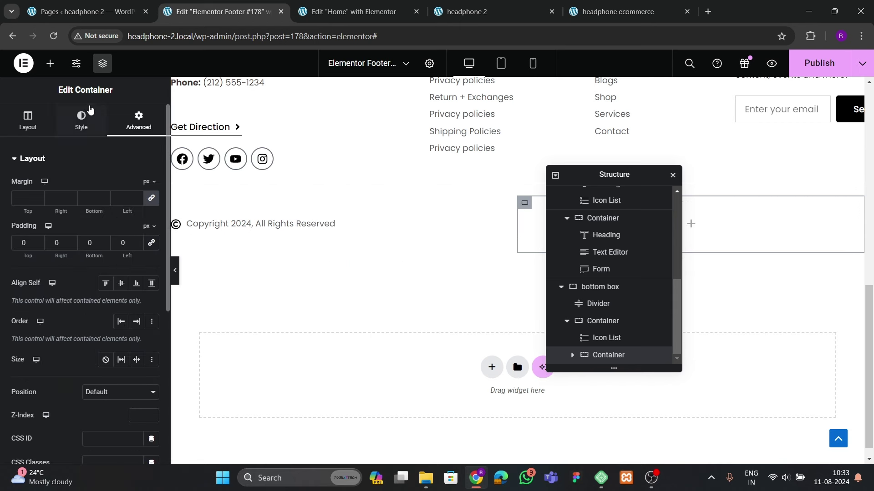
left_click(50, 63)
left_click_drag(125, 324, 244, 308)
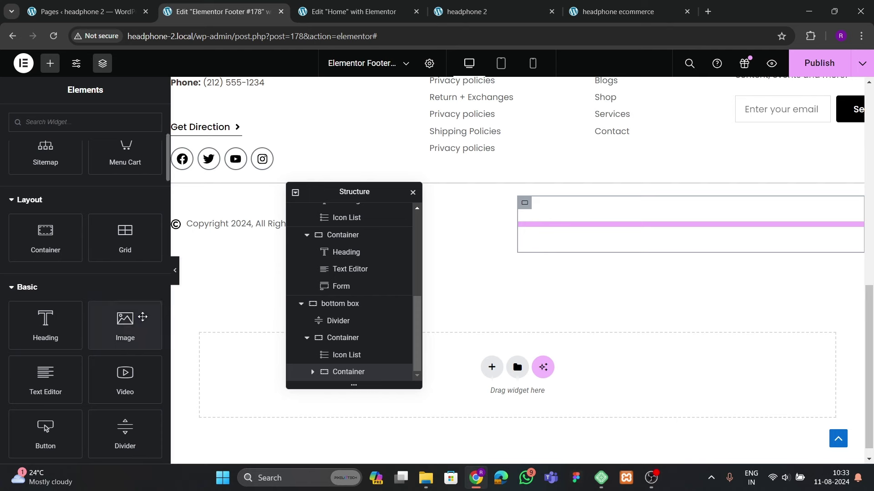
Insert an Image widget showing visa.png from the Media Library into the right container
left_click_drag(126, 320, 557, 248)
left_click(158, 249)
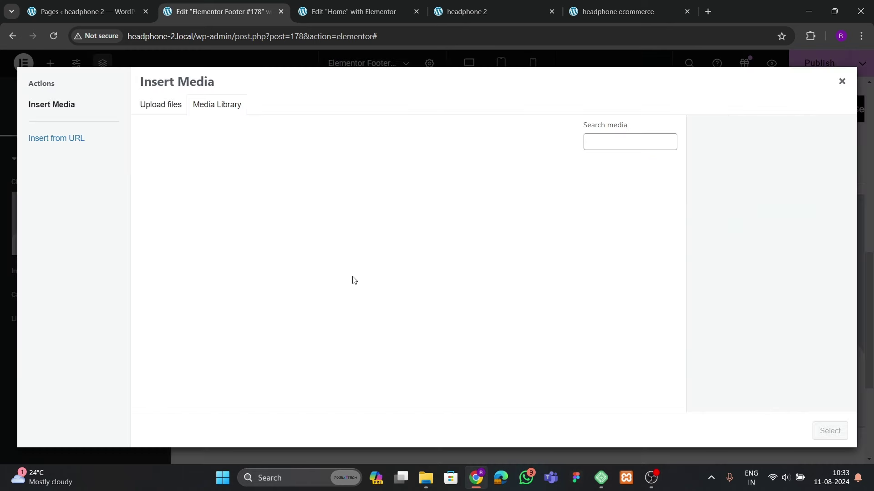
scroll(395, 317, "down", 5)
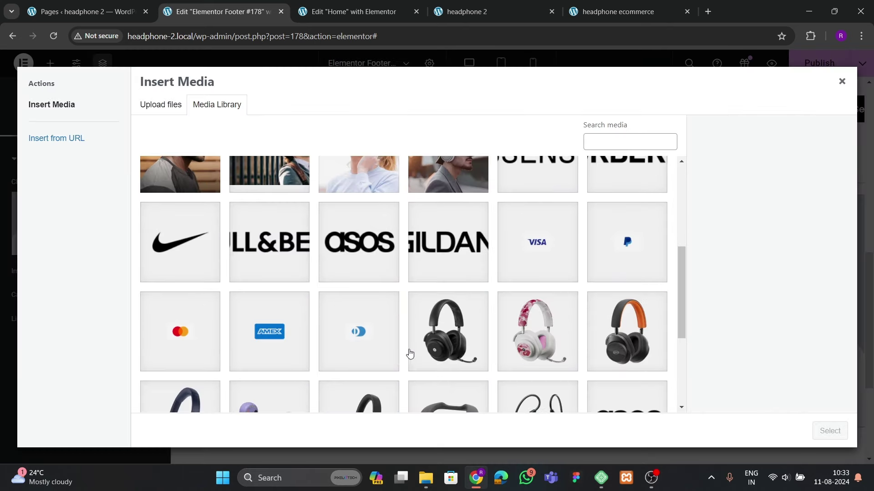
left_click(531, 260)
left_click(829, 431)
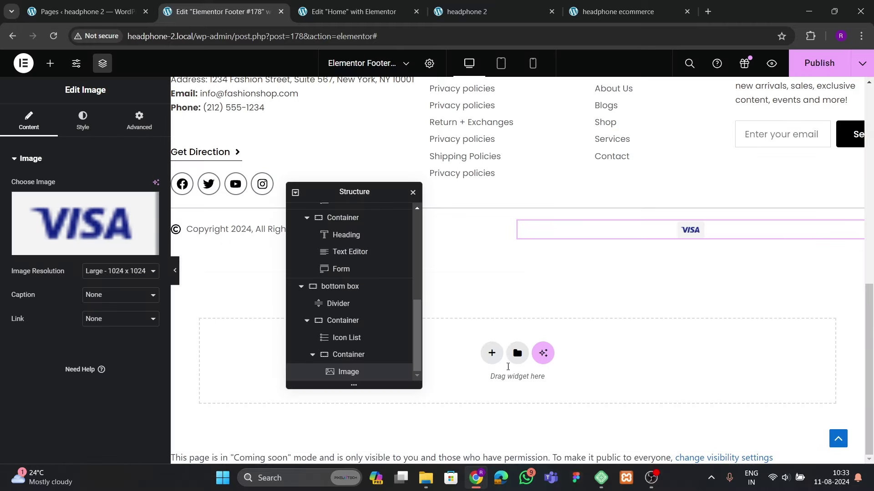
Duplicate the VISA image into five copies and select their container's layout settings
right_click(609, 241)
scroll(634, 259, "down", 1)
right_click(633, 236)
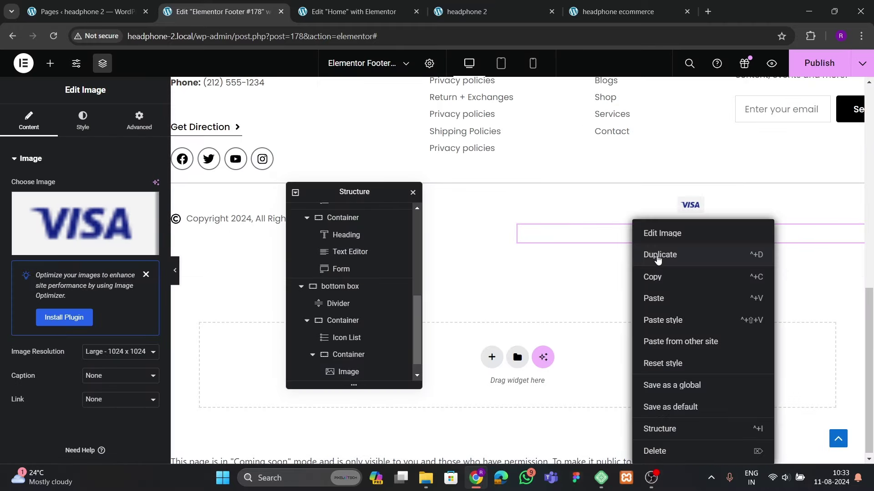
left_click(657, 258)
key("ctrl+5")
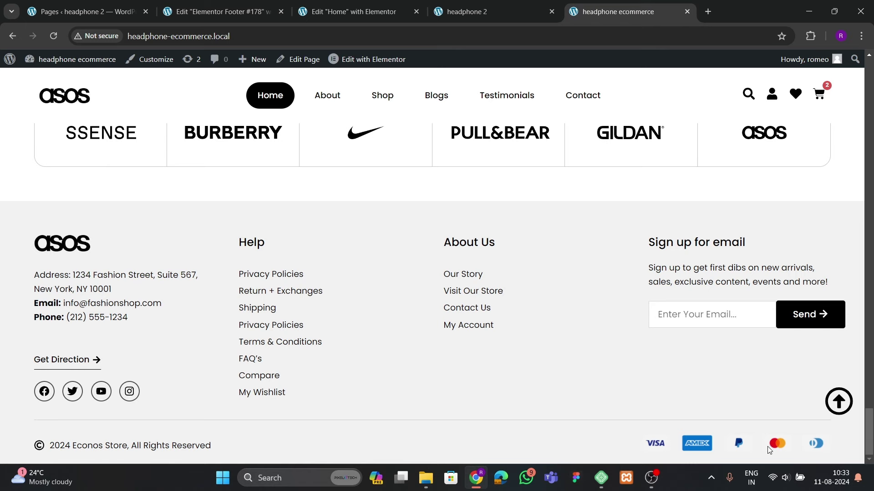
key("ctrl+2")
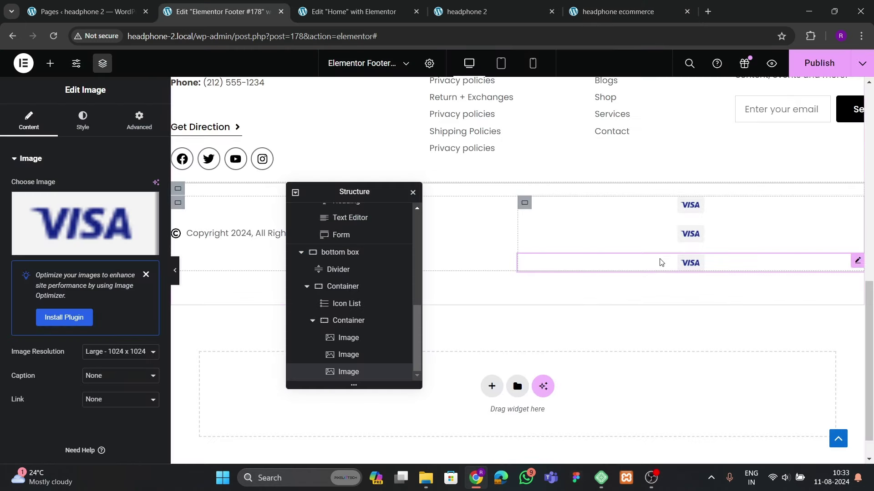
right_click(661, 262)
left_click(679, 276)
right_click(653, 263)
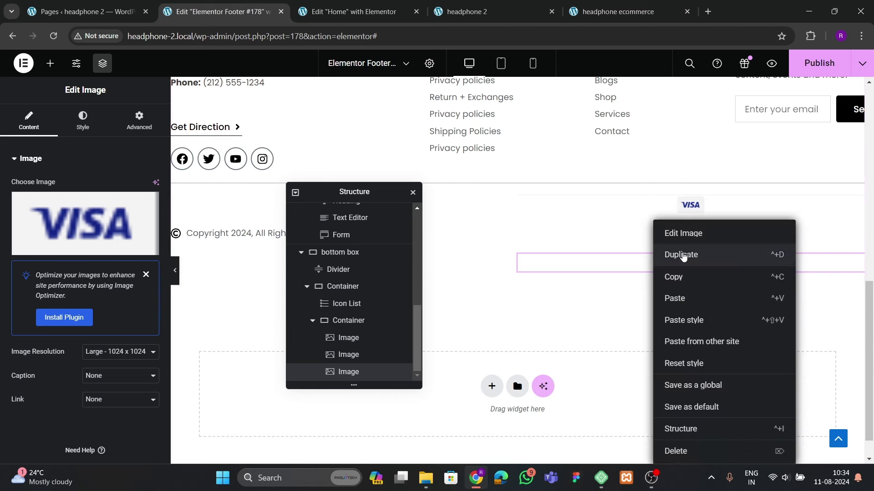
left_click(683, 256)
right_click(647, 271)
left_click(681, 255)
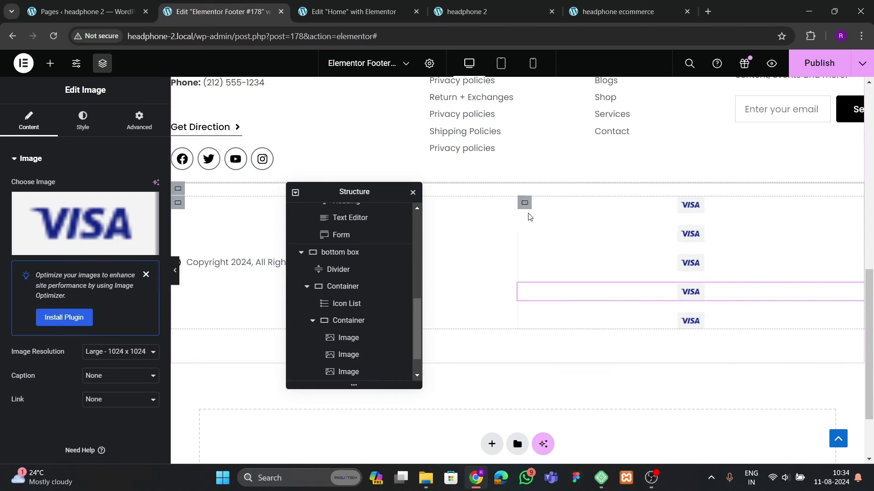
left_click(525, 202)
left_click(29, 119)
Line up the footer's VISA logos in a row, spaced evenly and pushed to the right end
left_click(105, 295)
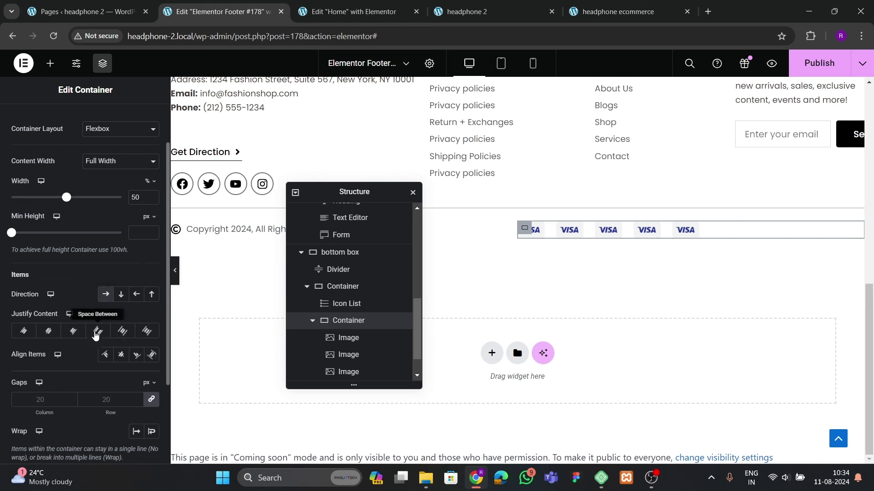
left_click(99, 334)
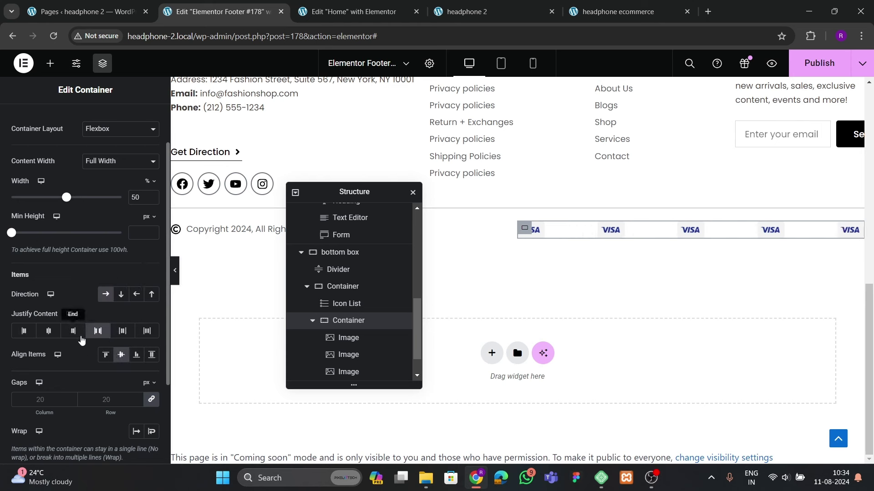
left_click(74, 332)
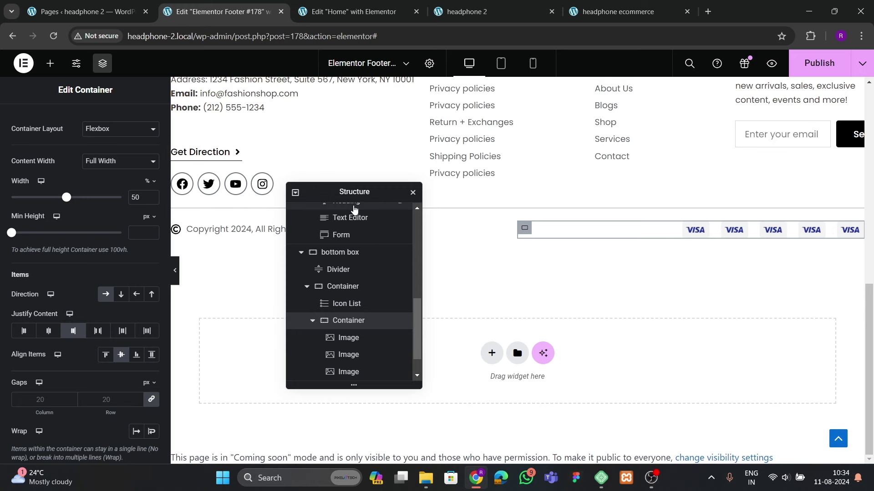
Replace the second and third VISA images with the PayPal and Mastercard logos
left_click(733, 229)
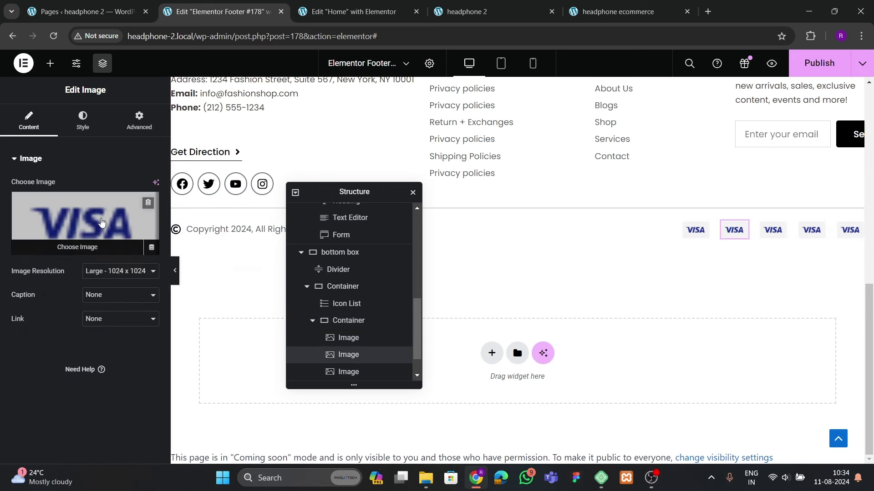
left_click(733, 230)
scroll(454, 315, "down", 5)
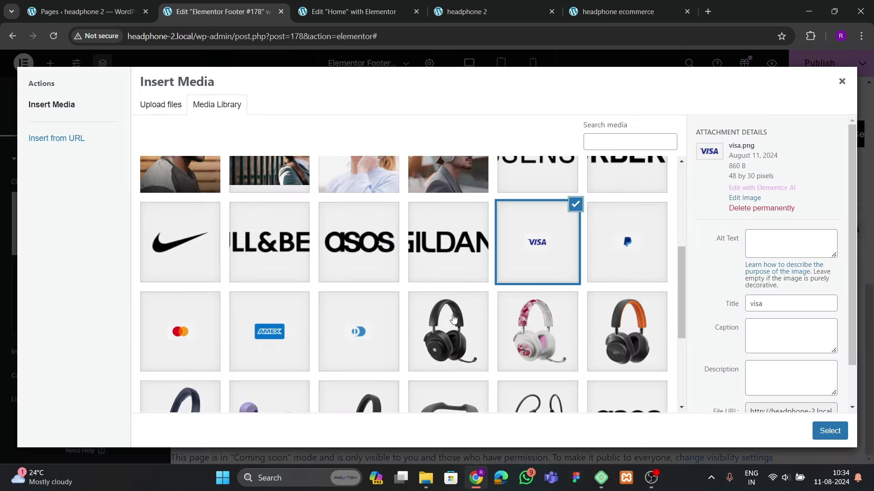
left_click(633, 254)
left_click(830, 431)
left_click(772, 229)
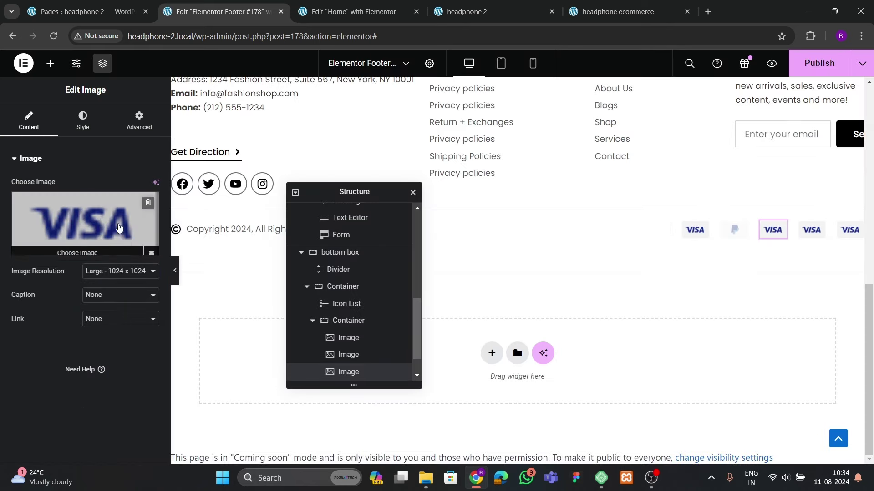
left_click(119, 227)
scroll(446, 302, "down", 5)
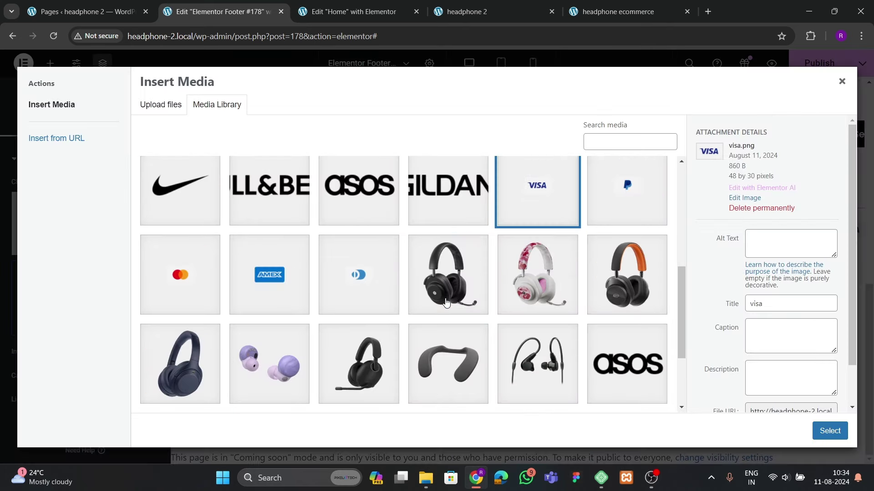
left_click(243, 298)
left_click(207, 299)
left_click(829, 431)
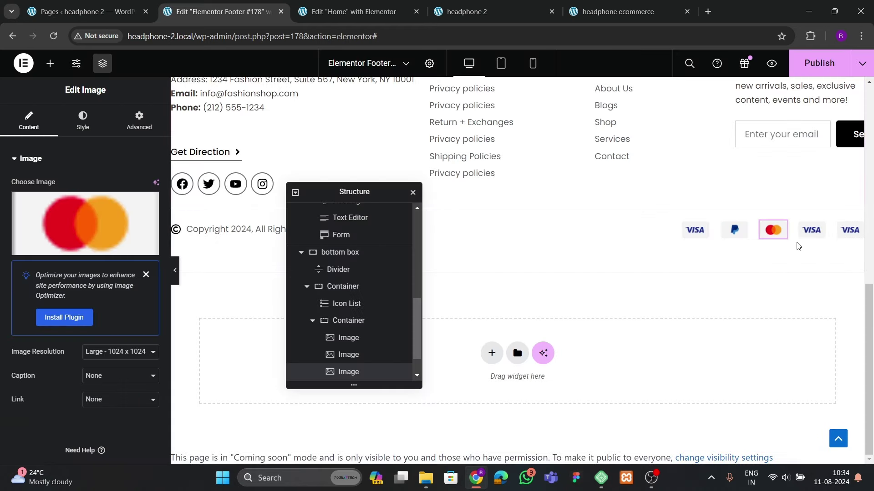
Swap the fourth VISA image for AMEX and the last one for the blue round img-4 logo
left_click(811, 230)
left_click(85, 223)
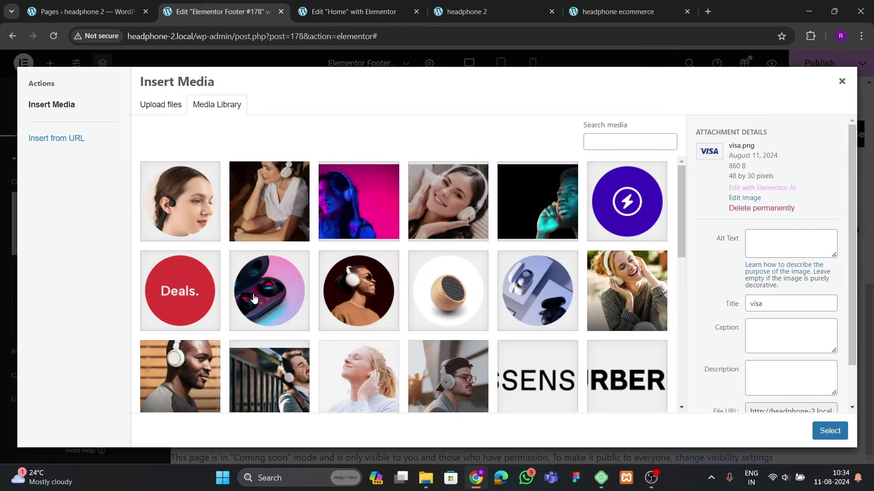
scroll(254, 298, "down", 5)
left_click(272, 245)
left_click(830, 431)
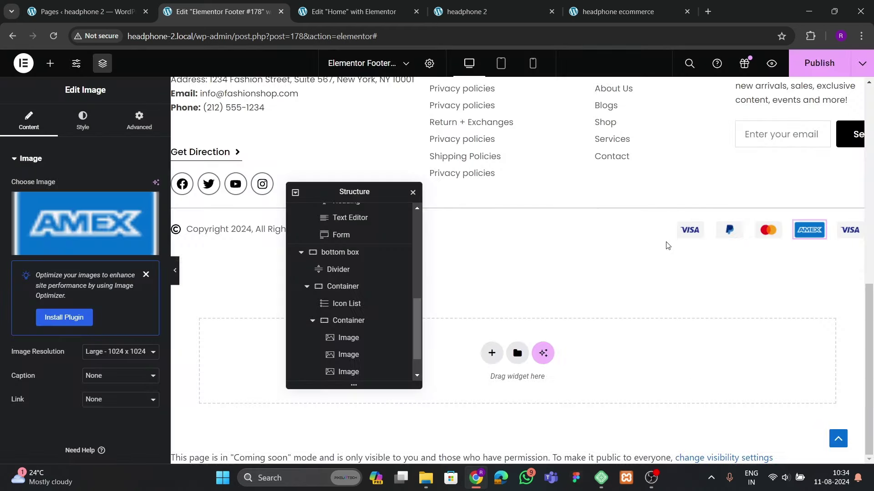
left_click(849, 230)
left_click(85, 223)
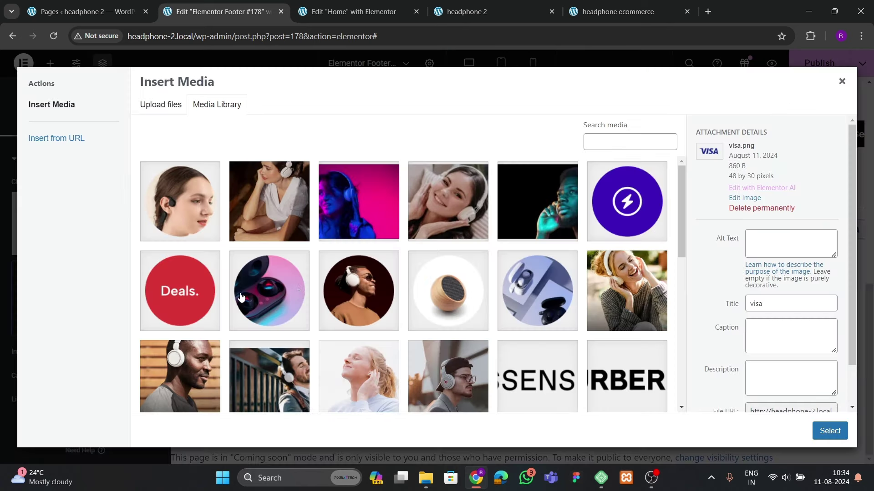
scroll(241, 297, "down", 5)
left_click(378, 275)
left_click(827, 433)
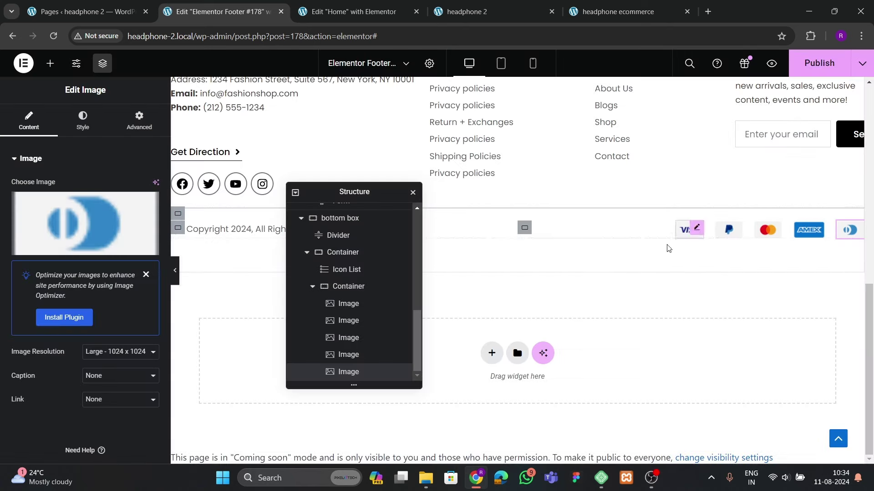
left_click_drag(359, 193, 478, 222)
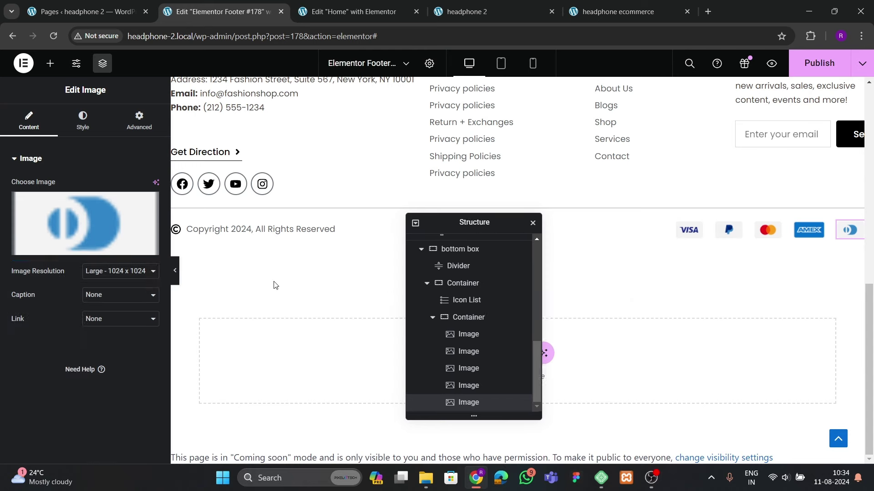
Change the footer container's bottom padding from 60 to 30 px and preview the result
left_click(176, 280)
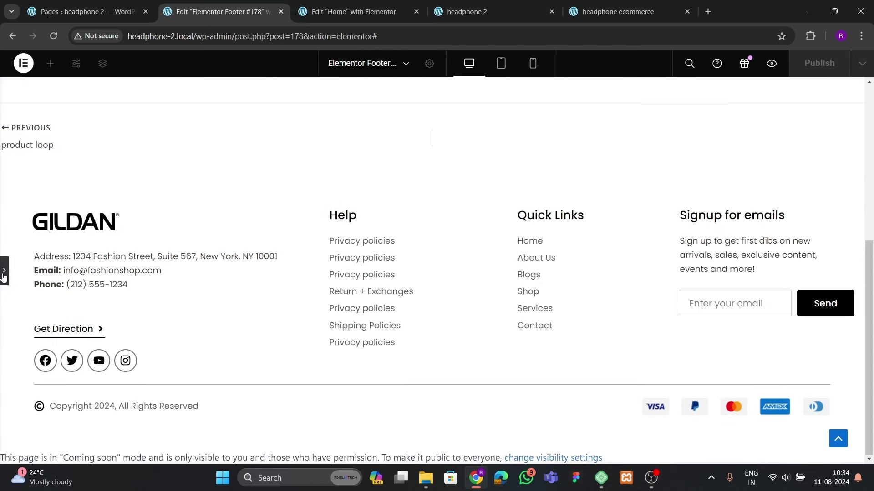
left_click(4, 275)
left_click_drag(483, 220, 347, 252)
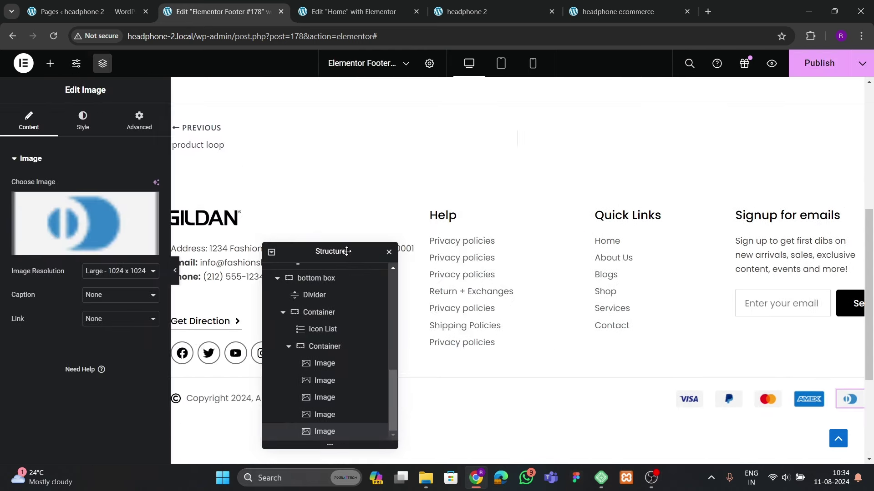
left_click(517, 167)
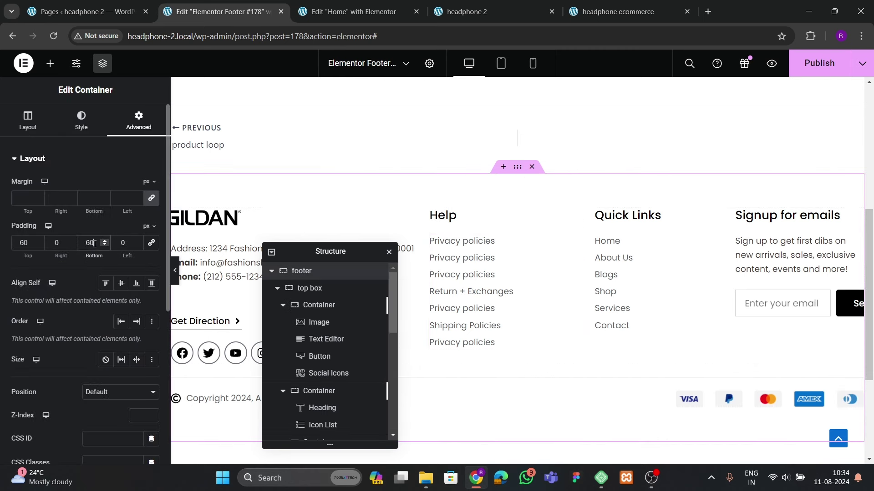
type("30")
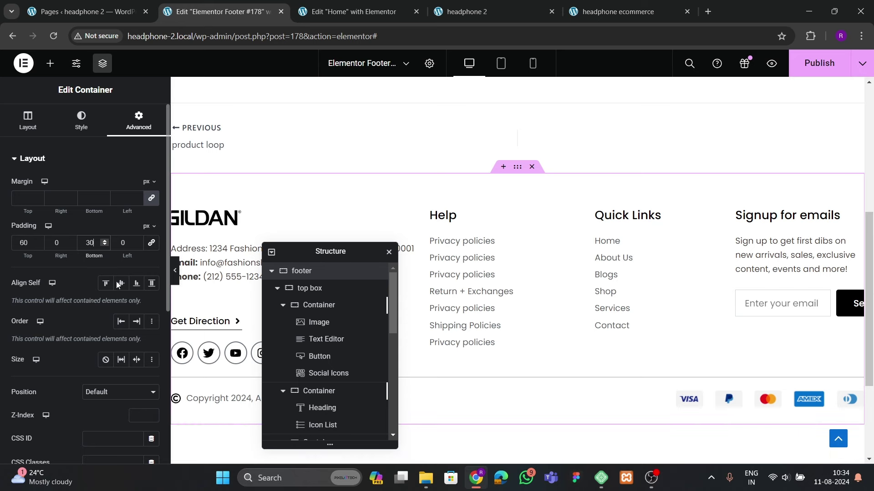
left_click(175, 272)
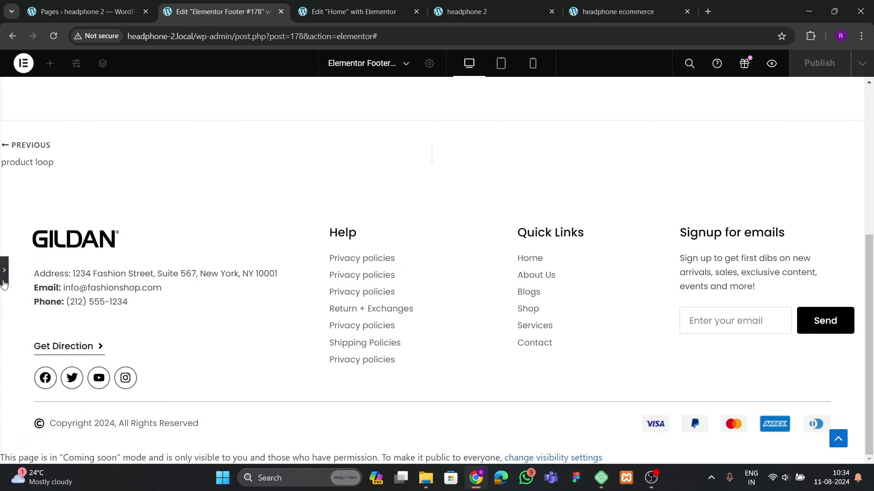
left_click(4, 275)
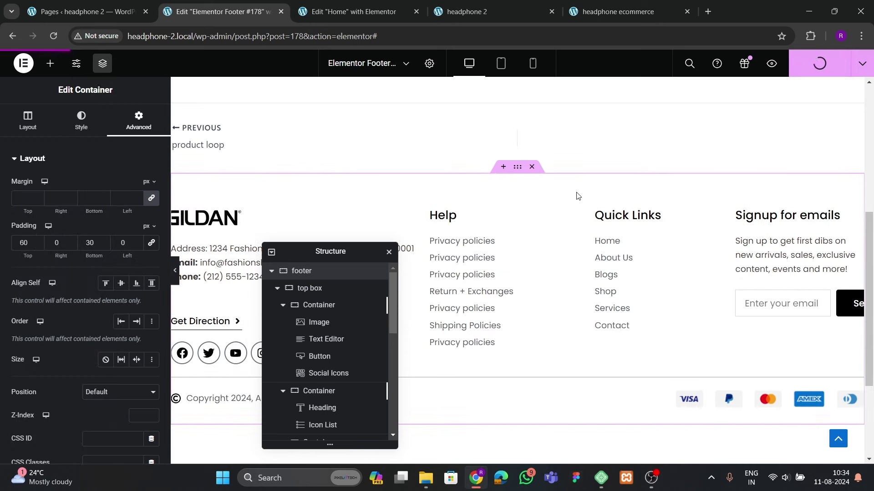
Scroll through the live headphone 2 footer and storefront, then return to the Pages admin list
left_click(518, 14)
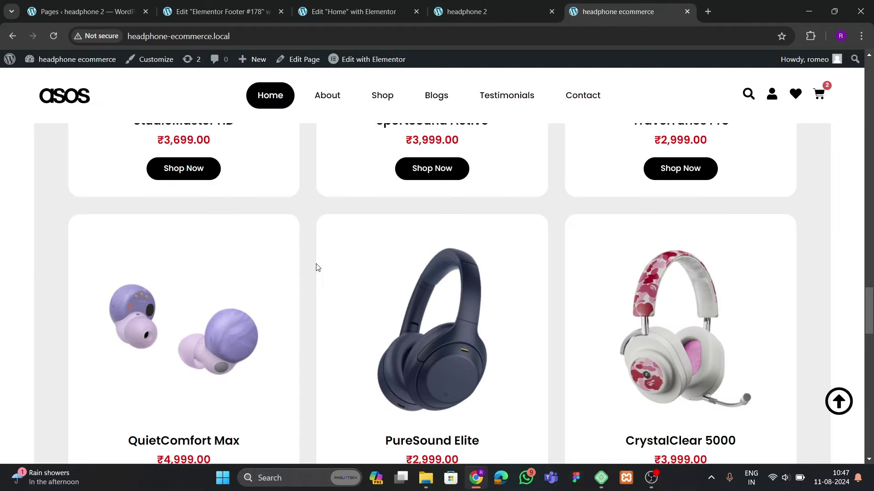
scroll(314, 260, "up", 15)
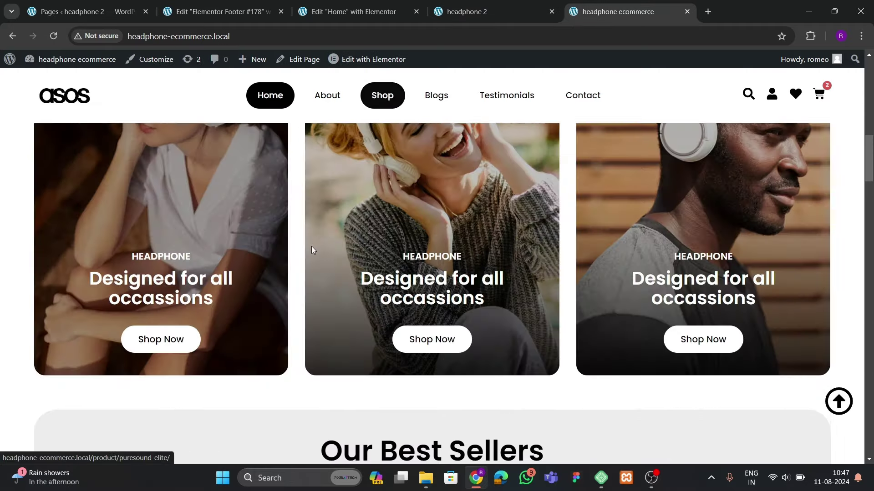
scroll(312, 250, "up", 4)
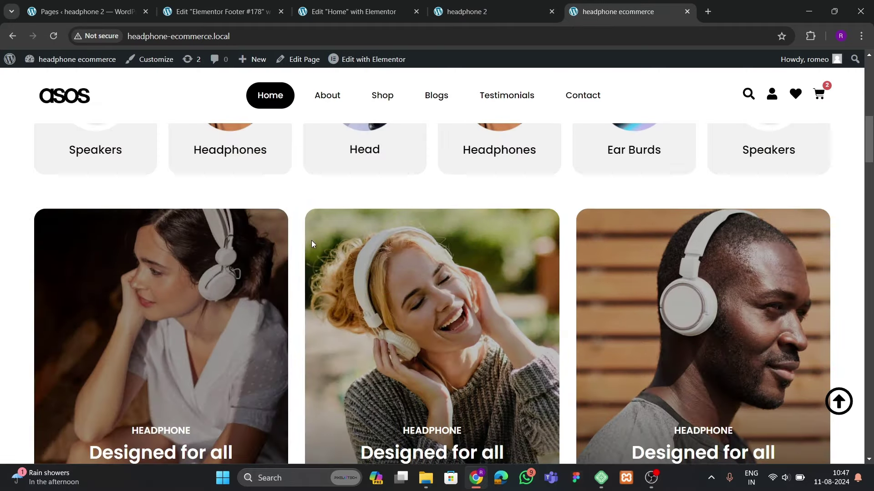
scroll(305, 250, "up", 7)
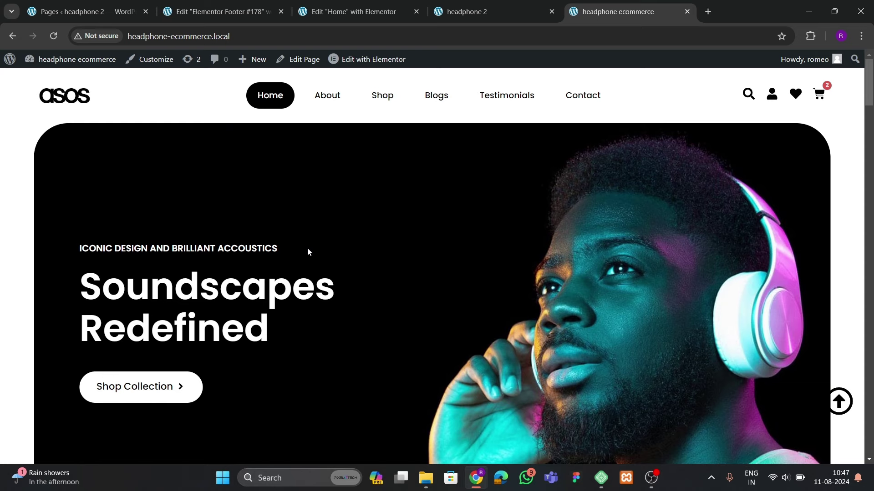
scroll(256, 264, "down", 5)
scroll(258, 264, "up", 5)
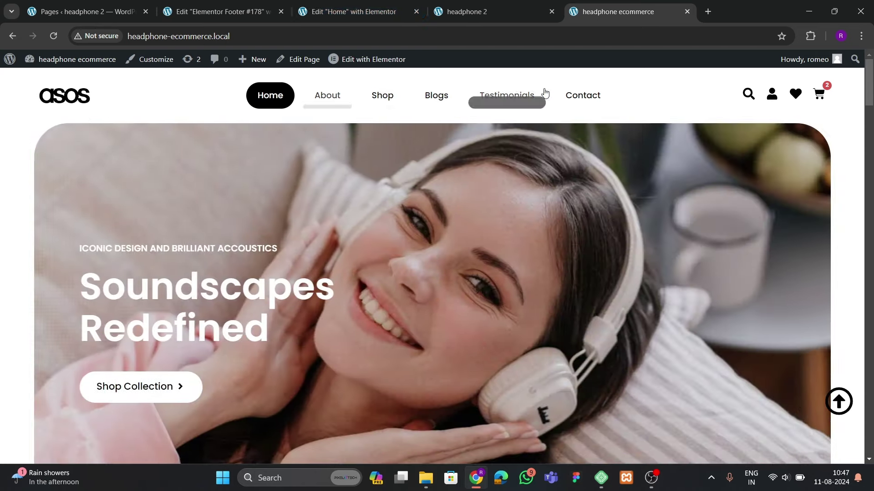
left_click(82, 11)
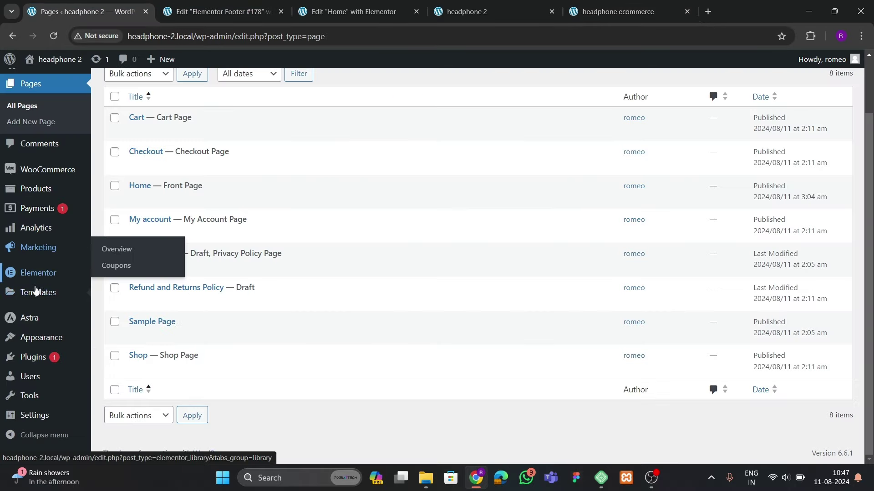
Create a new menu called 'final menu' with Primary Menu ticked as its display location
mouse_move(48, 348)
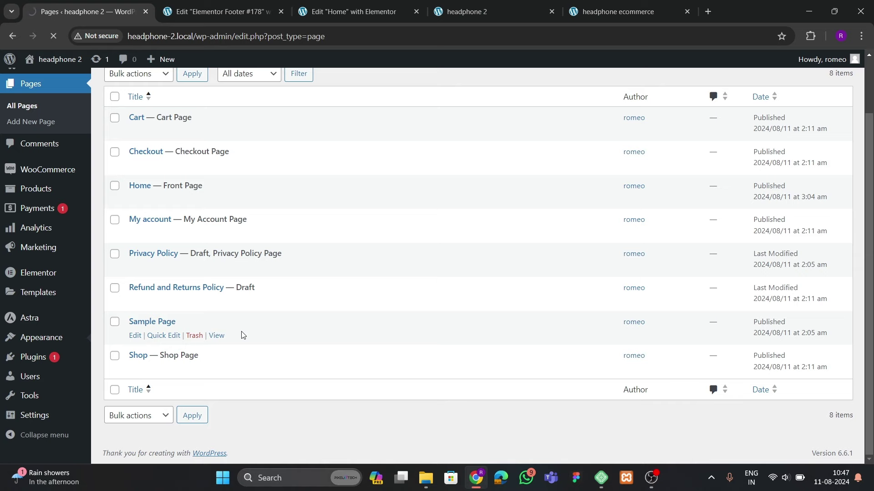
left_click(372, 215)
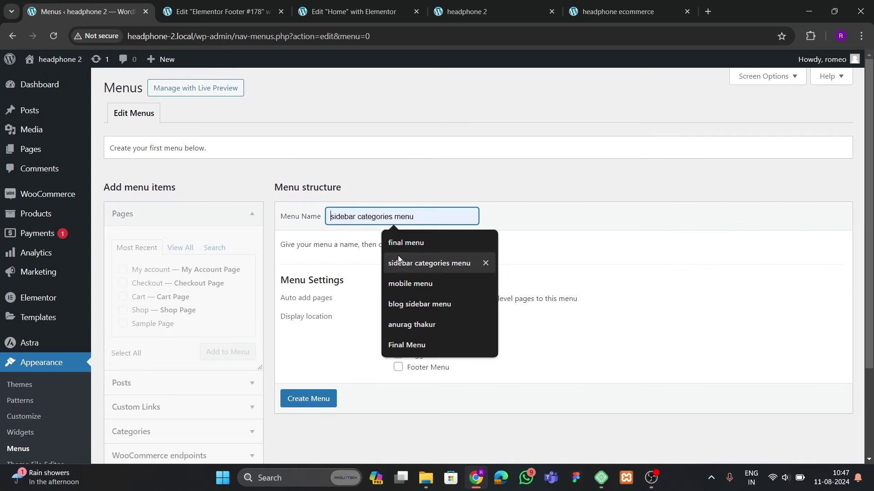
left_click(401, 242)
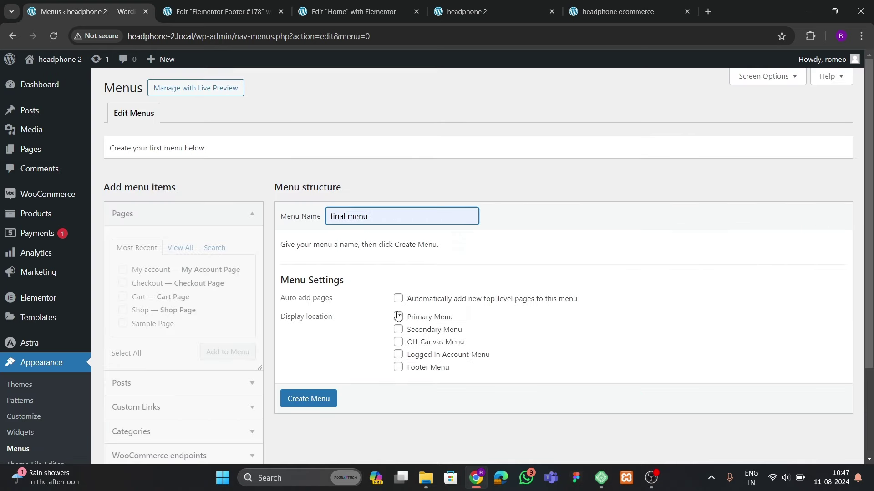
left_click(398, 316)
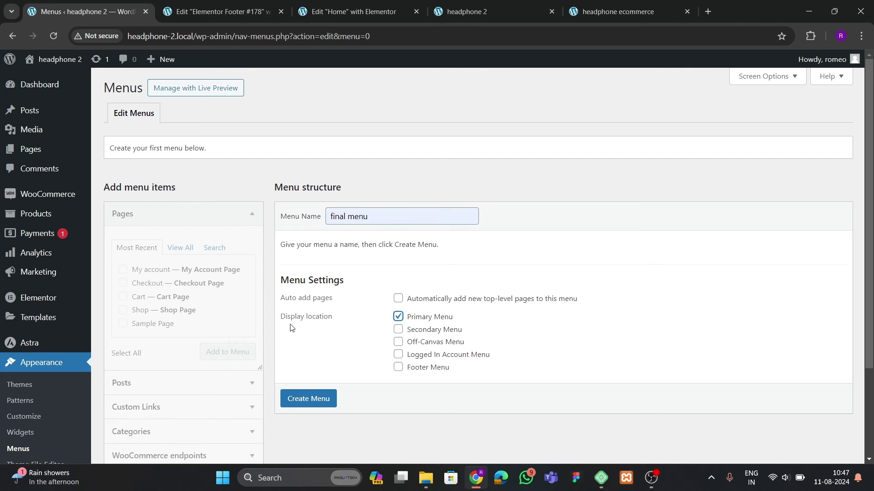
left_click(296, 398)
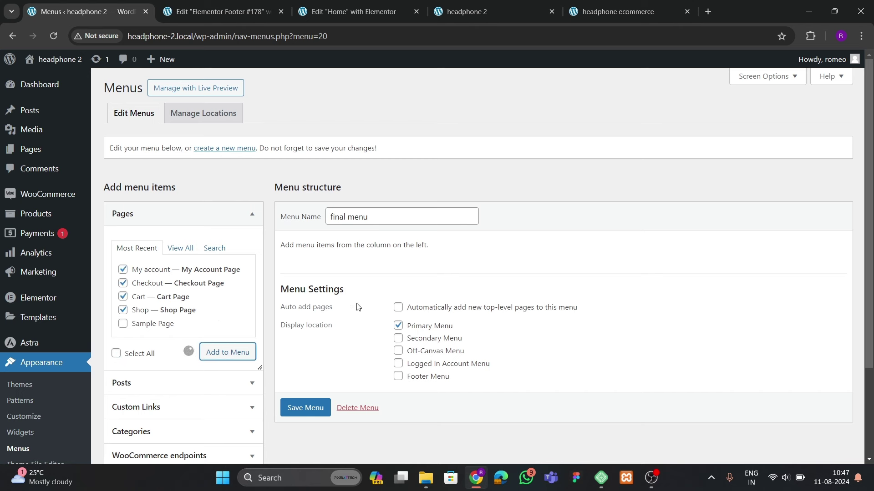
Add the Home page to the menu from the full list of pages
left_click(145, 411)
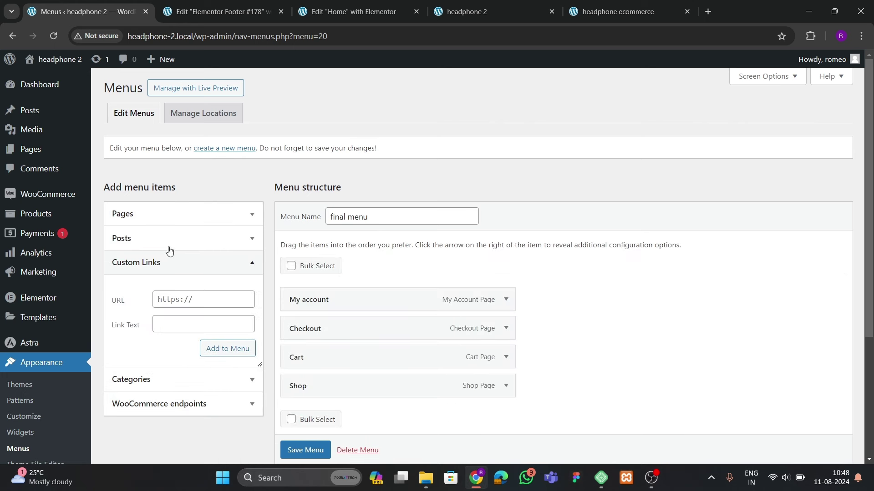
left_click(159, 214)
left_click(181, 248)
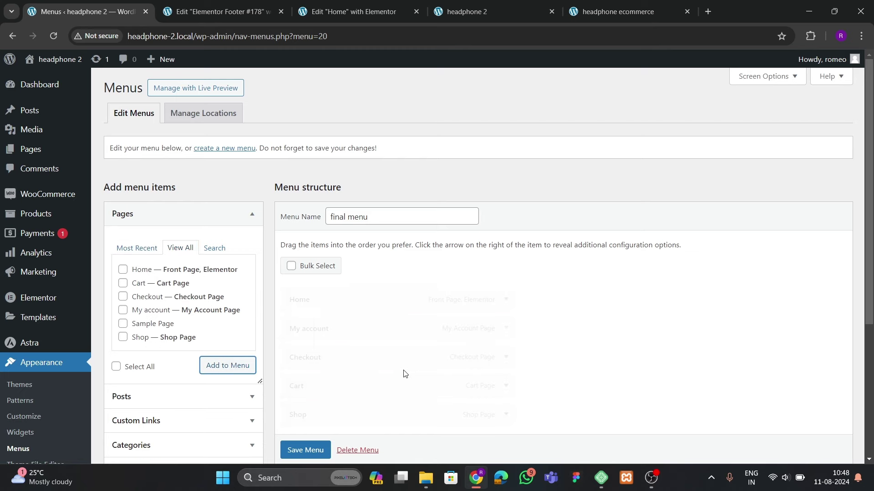
left_click(587, 11)
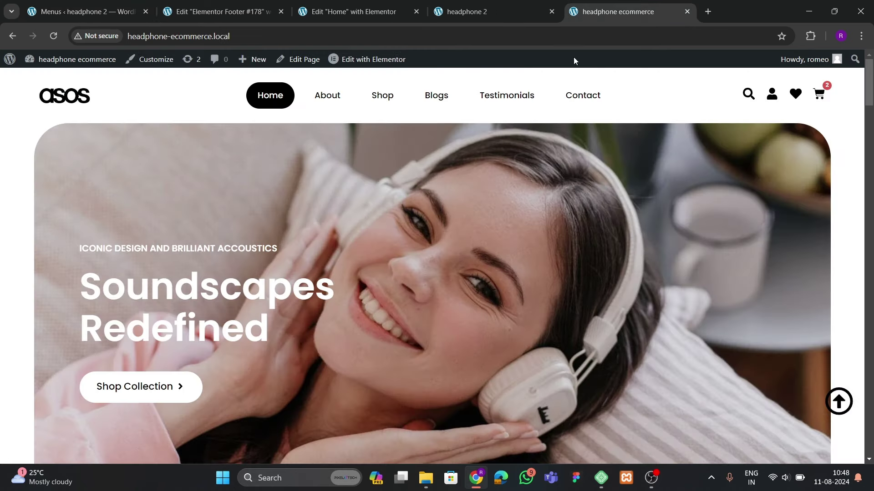
Check the storefront's Testimonials and Contact sections, then return to the Menus page
left_click(495, 101)
left_click(581, 106)
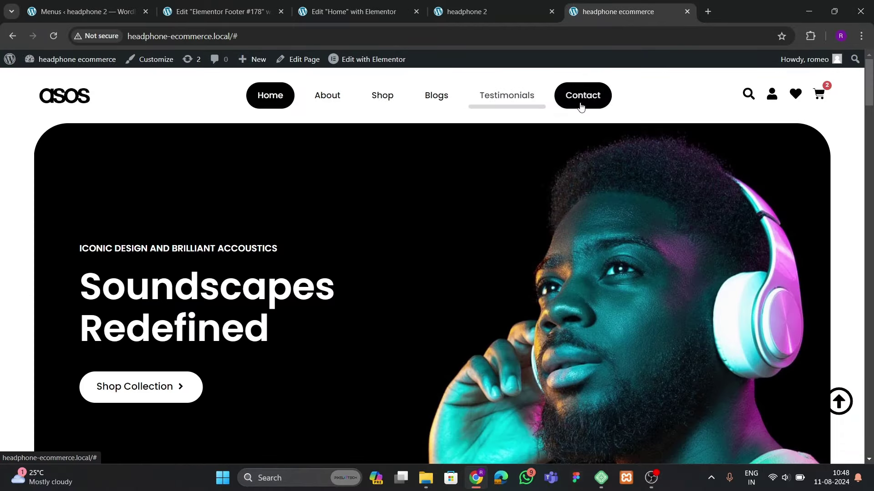
left_click(509, 99)
scroll(490, 265, "up", 4)
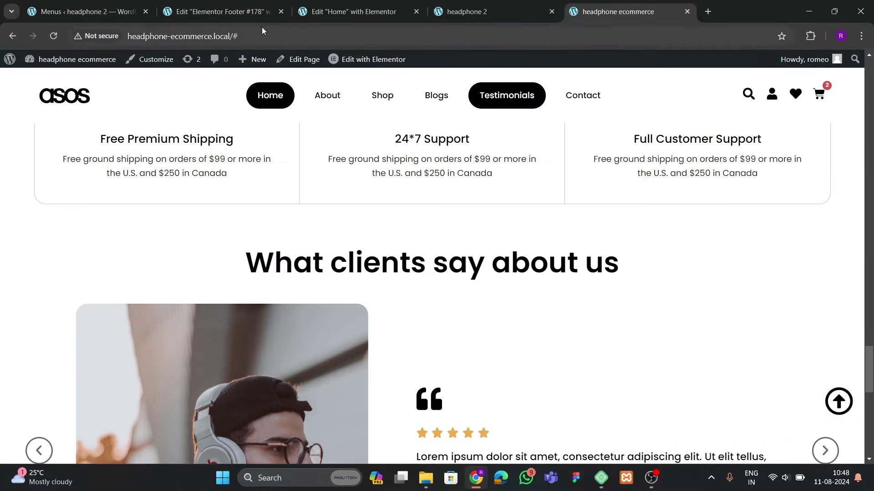
left_click(218, 12)
left_click(87, 11)
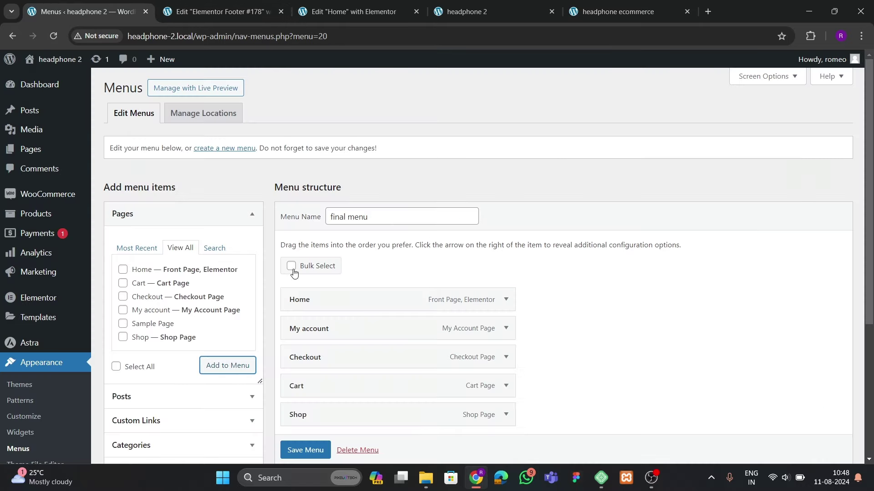
Add a Testimonials custom link and move it between Checkout and Cart
scroll(273, 355, "down", 1)
left_click(150, 364)
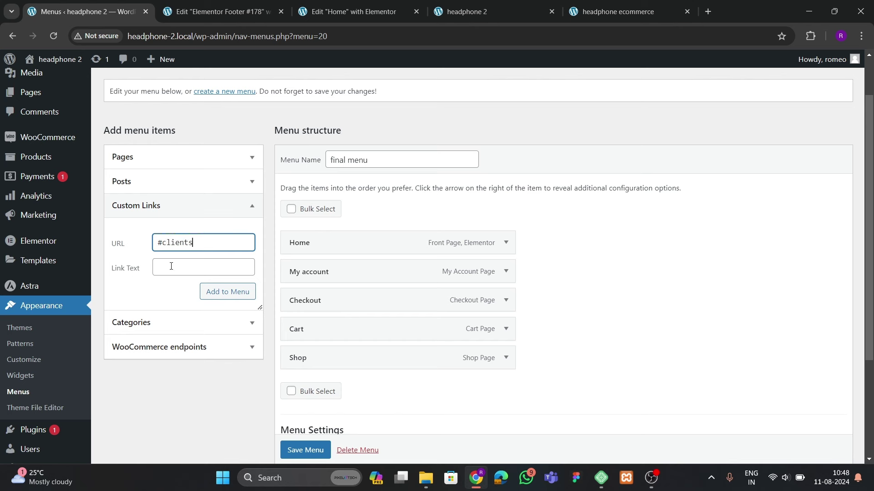
left_click(171, 266)
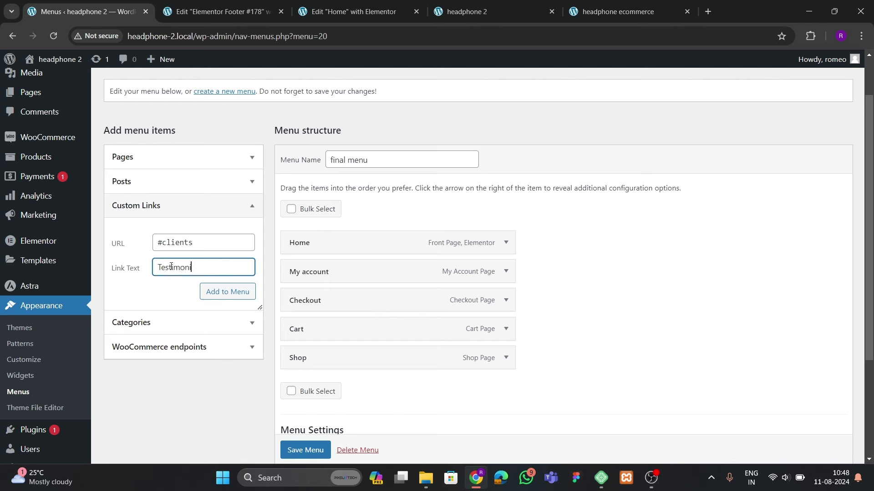
left_click(208, 295)
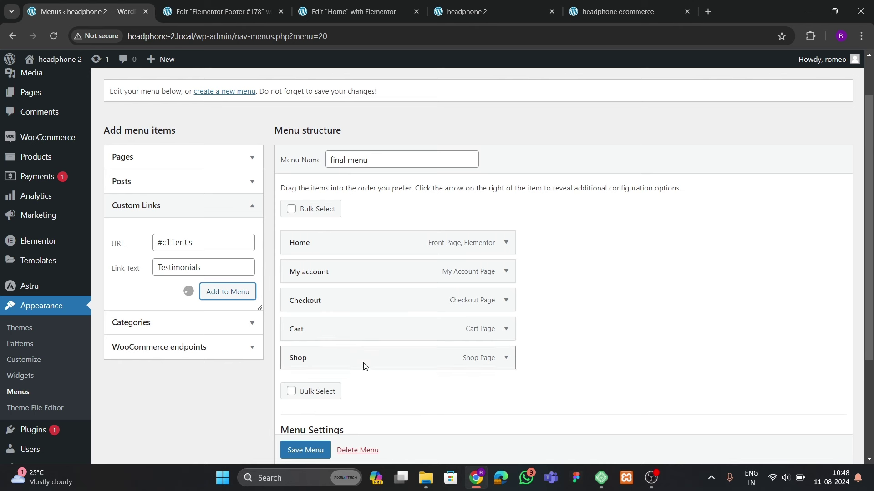
left_click_drag(341, 389, 293, 327)
Remove My account, add a Contact custom link with URL '#', and save the menu
scroll(425, 374, "down", 3)
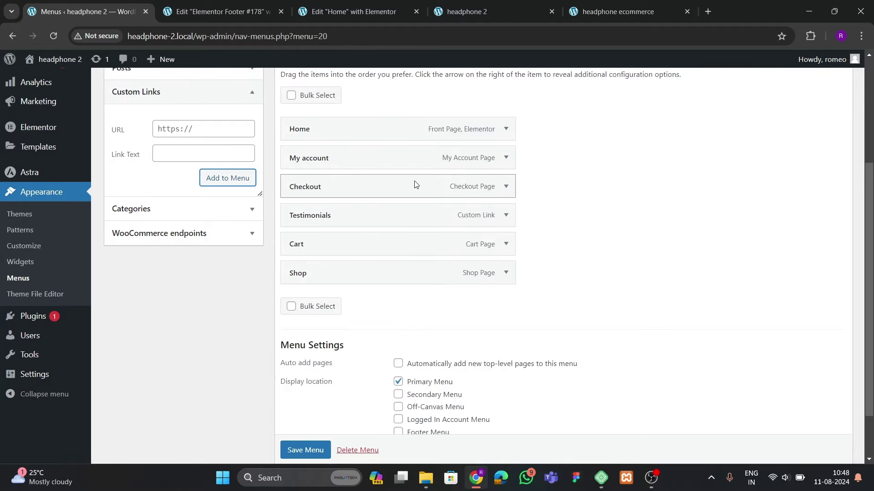
left_click(505, 158)
left_click(298, 295)
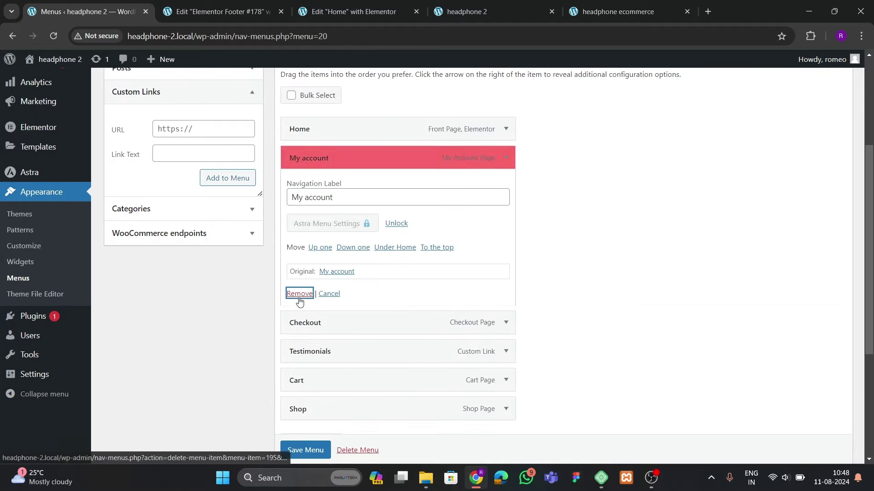
left_click(170, 130)
type("#")
key("Tab")
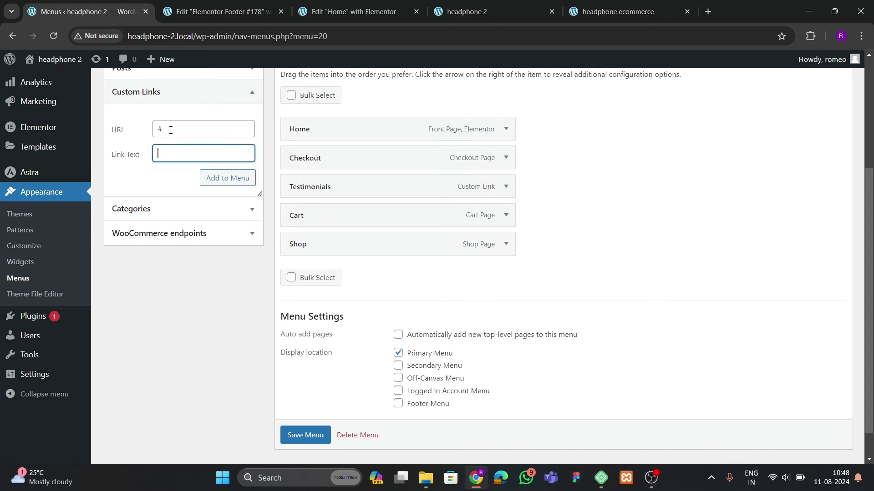
left_click(227, 178)
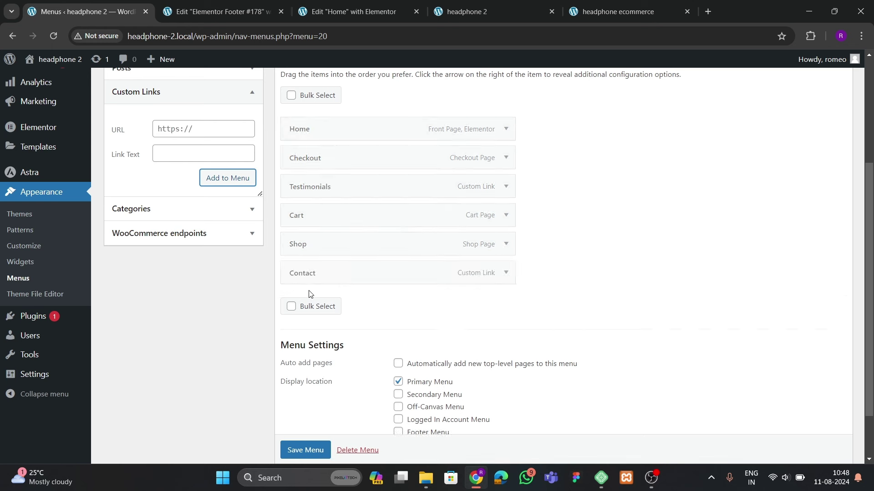
left_click(302, 448)
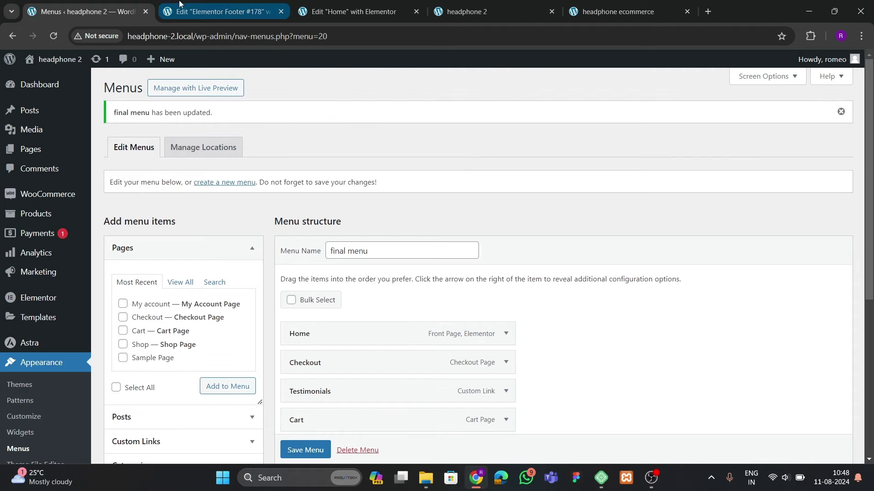
Close the footer editor tab and open Elementor Theme Builder in a new tab
left_click(204, 10)
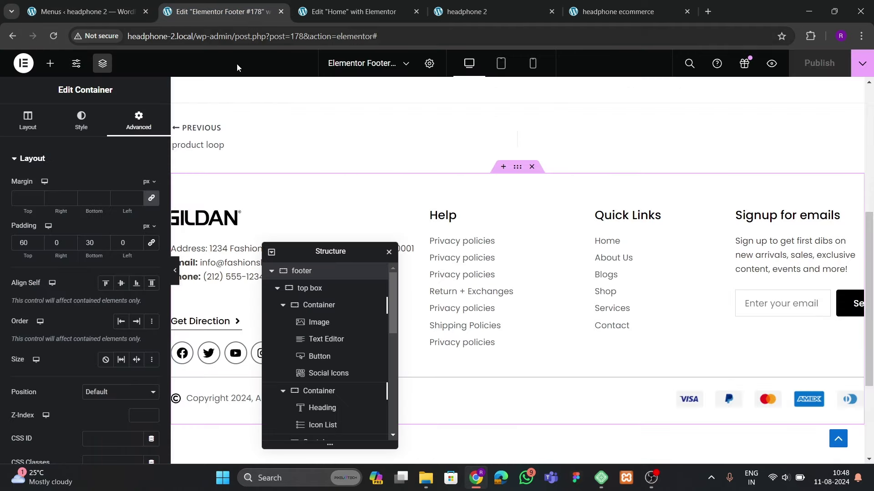
left_click(108, 13)
left_click(214, 12)
left_click(281, 11)
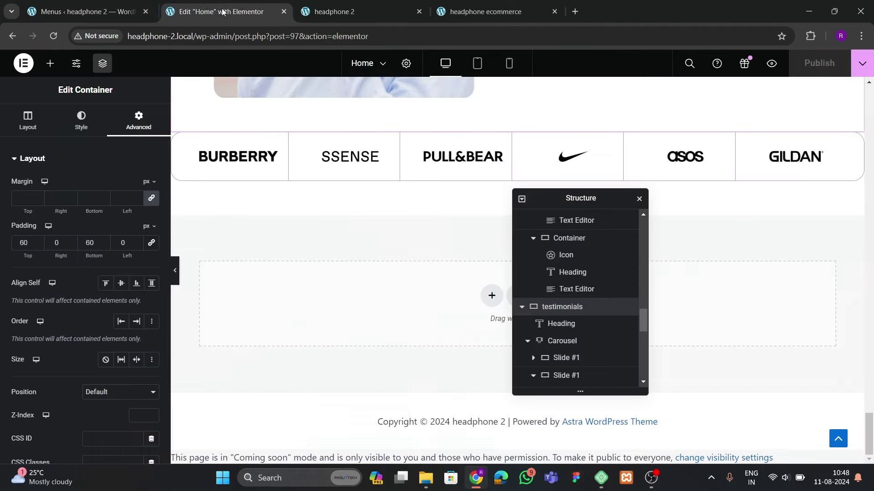
left_click(87, 11)
scroll(45, 273, "down", 5)
scroll(35, 336, "up", 4)
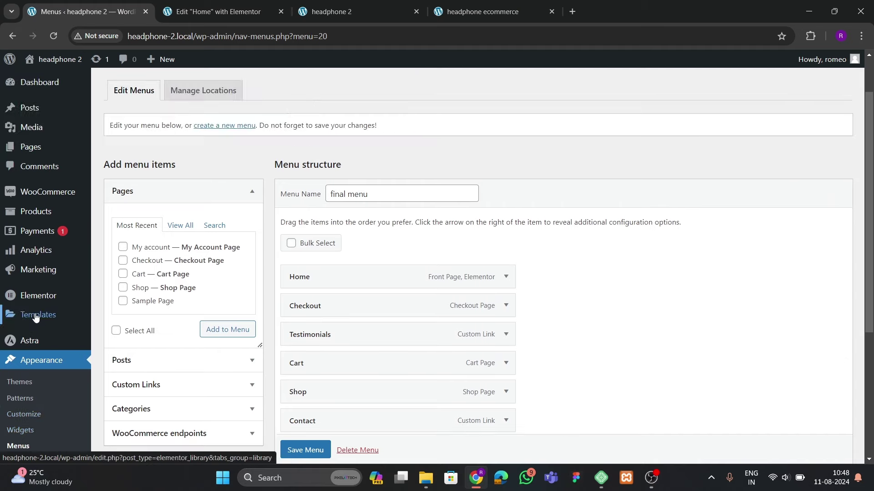
mouse_move(35, 314)
right_click(112, 349)
left_click(150, 222)
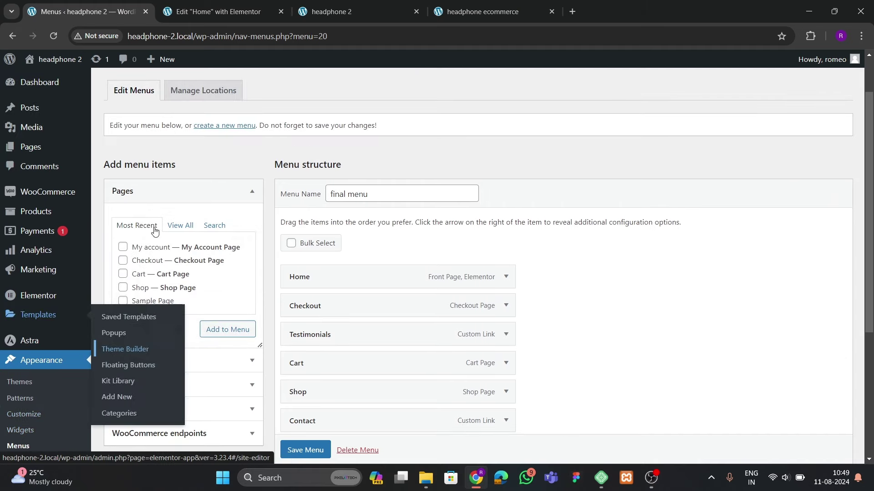
left_click(206, 10)
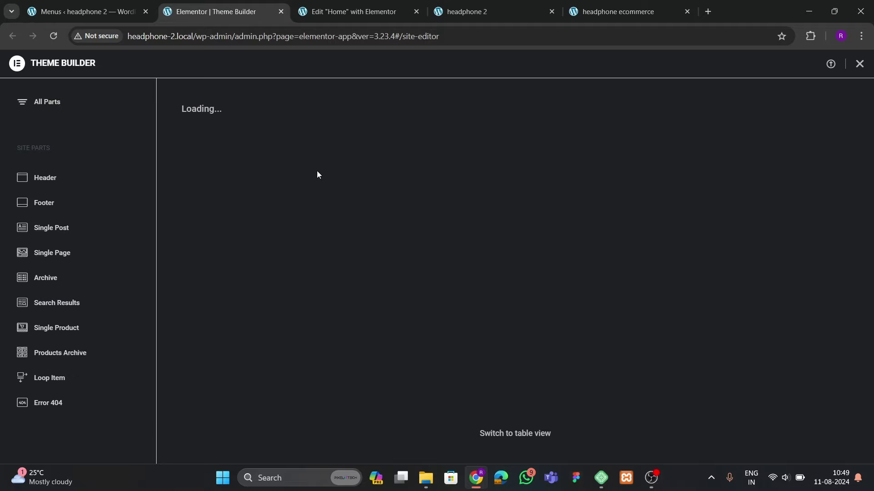
Check the storefront header and mini-cart, then add a new Header template
left_click(627, 11)
scroll(383, 205, "up", 10)
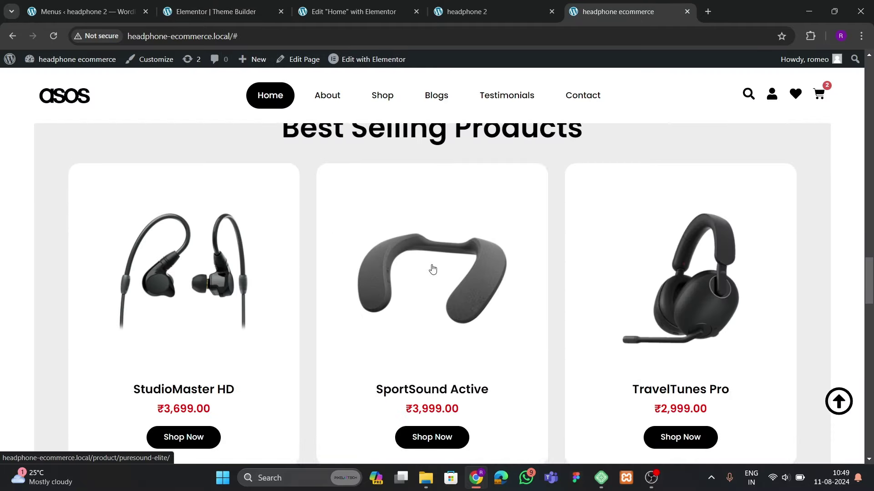
left_click(848, 412)
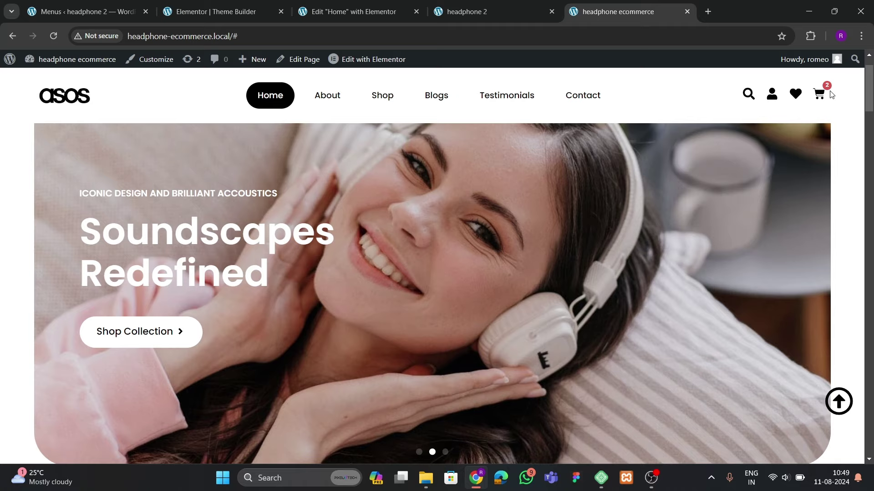
left_click(819, 94)
left_click(846, 78)
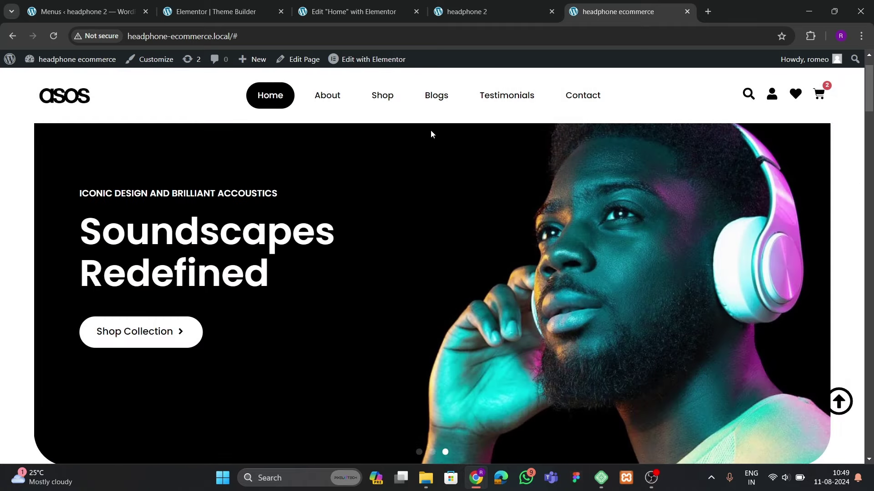
left_click(226, 12)
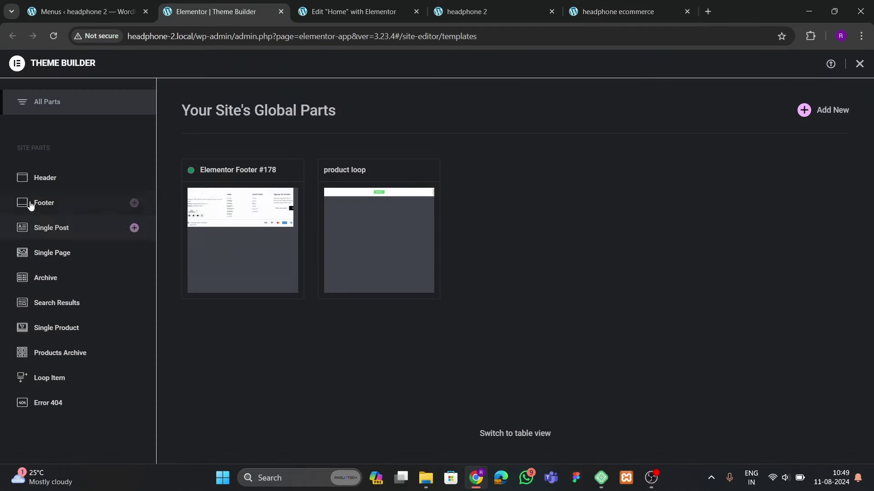
left_click(48, 179)
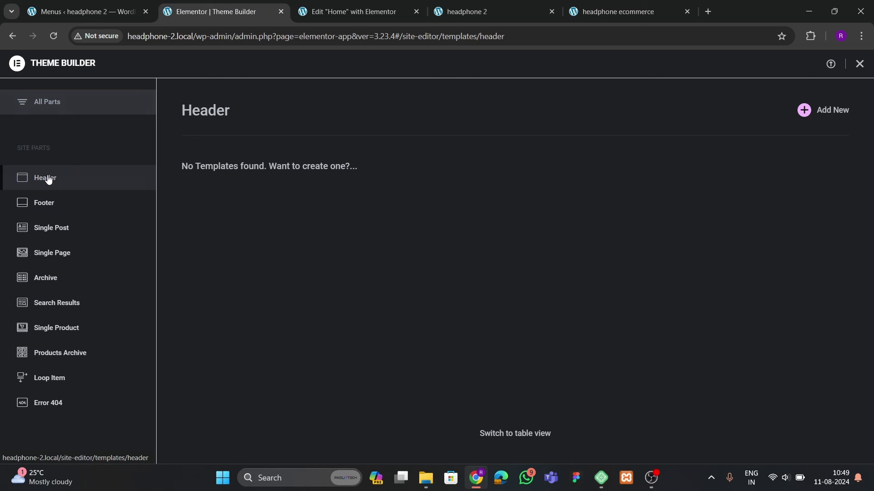
left_click(830, 110)
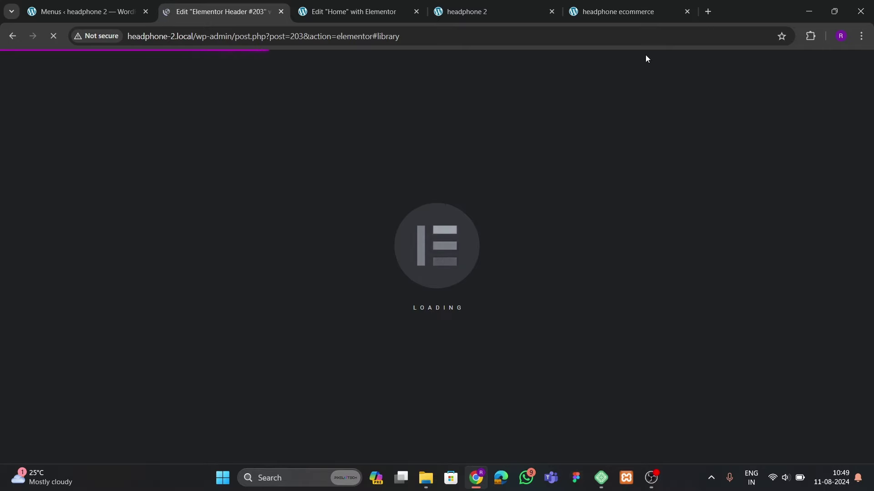
Add a single-row flexbox container to the header with 20 px top and bottom padding
left_click(604, 13)
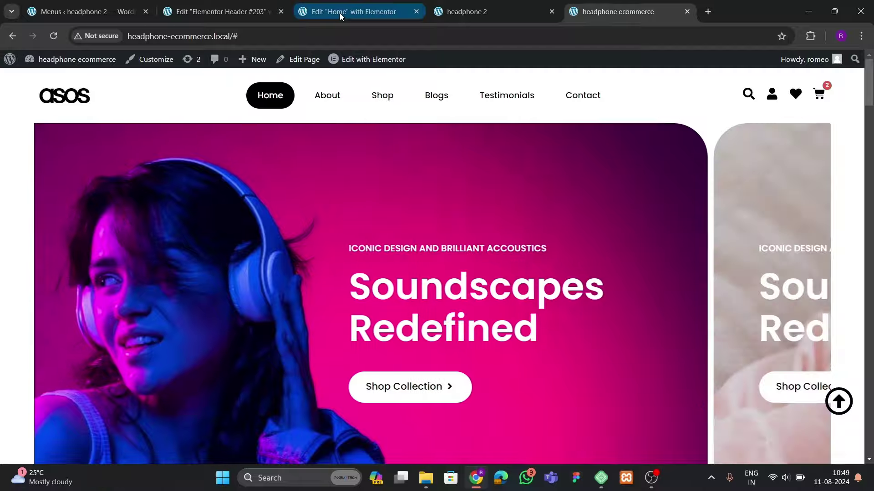
left_click(210, 12)
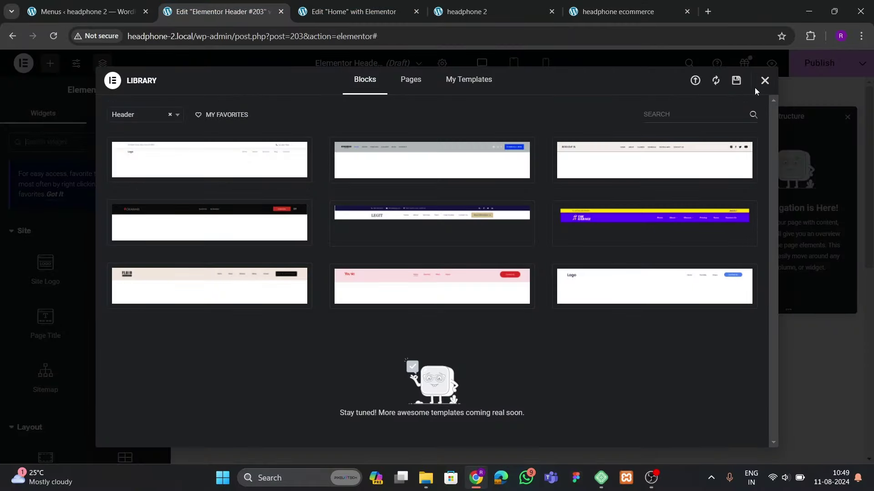
left_click(763, 81)
left_click(490, 172)
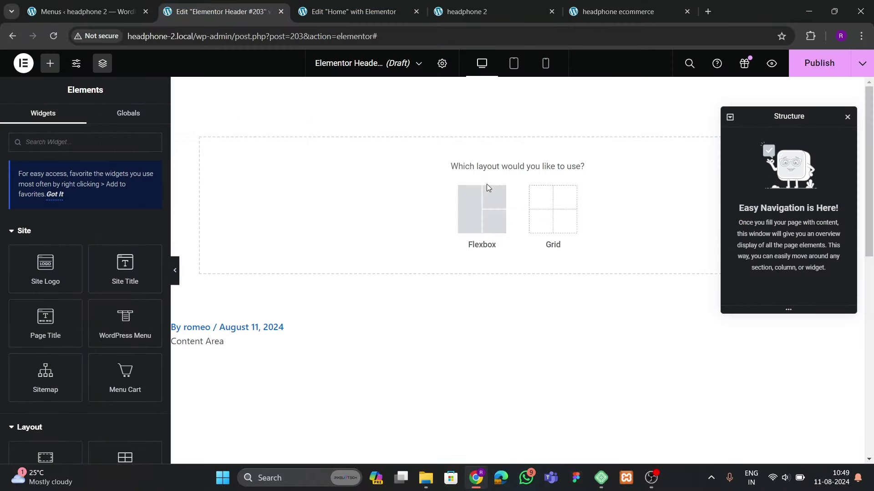
left_click(483, 200)
left_click(424, 197)
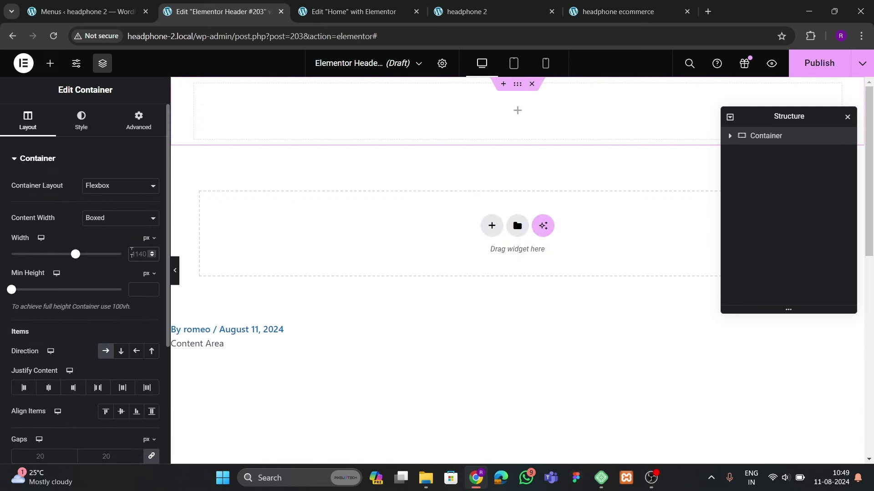
left_click(138, 122)
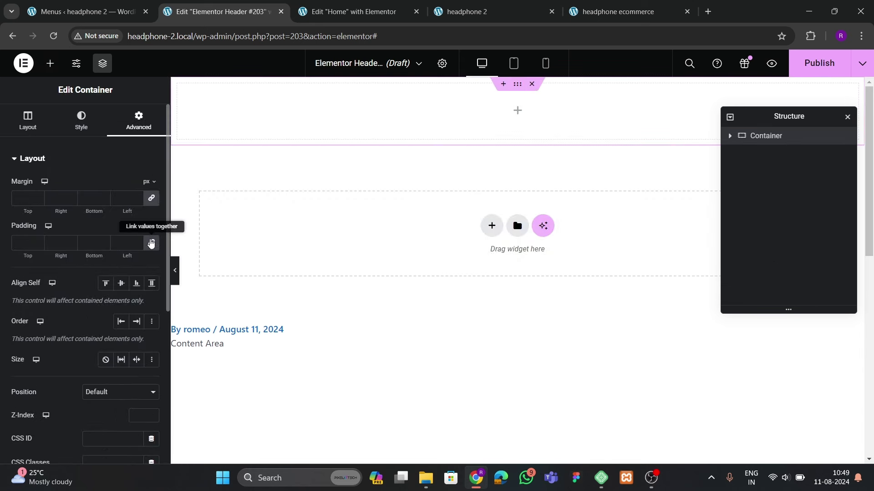
type("20")
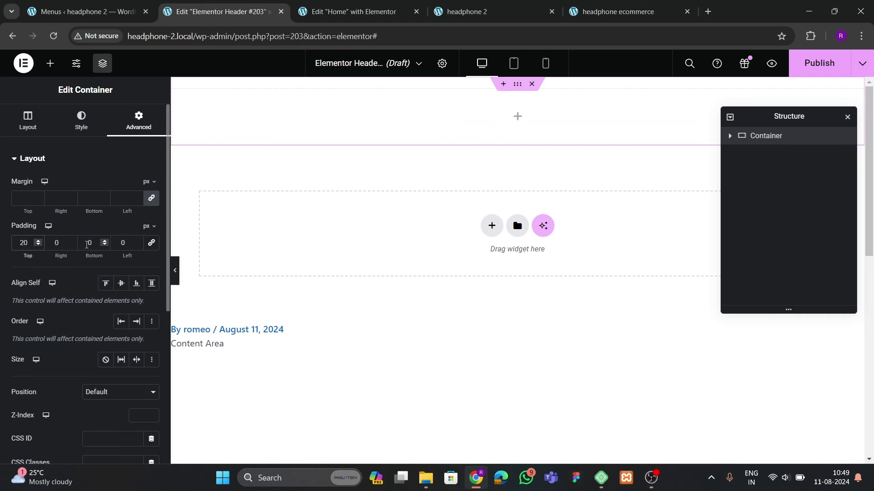
left_click(86, 245)
type("2")
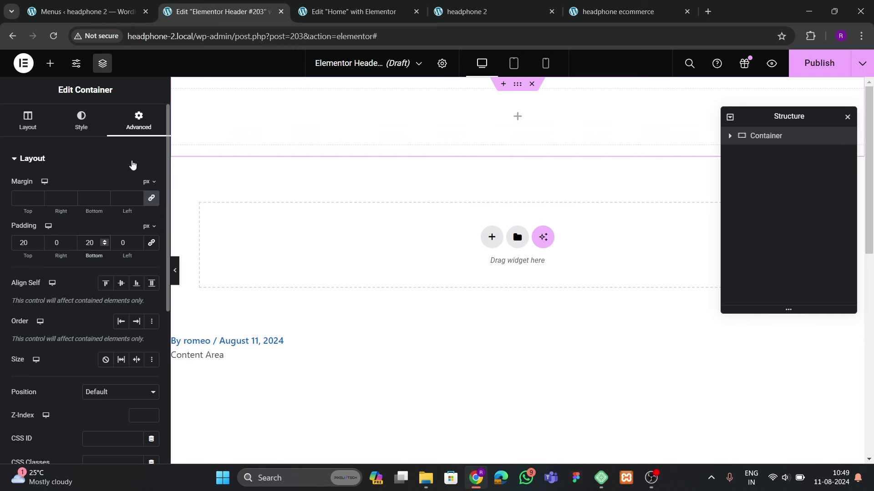
left_click(597, 13)
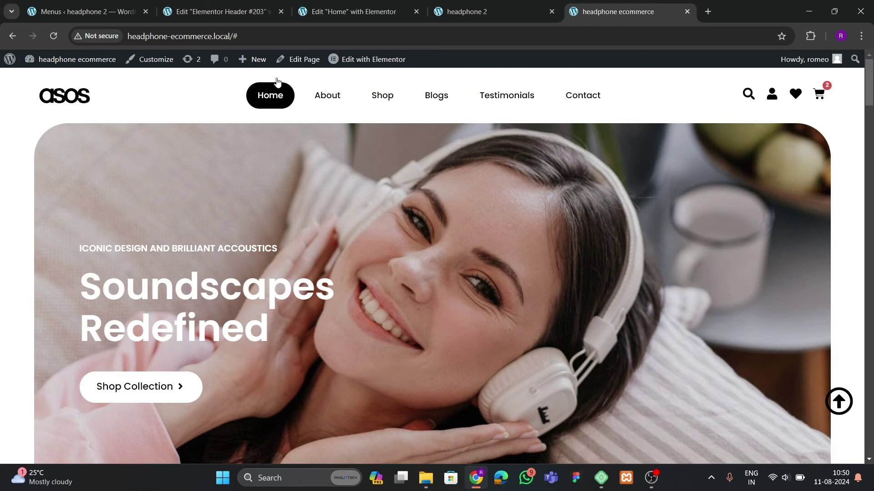
left_click(238, 13)
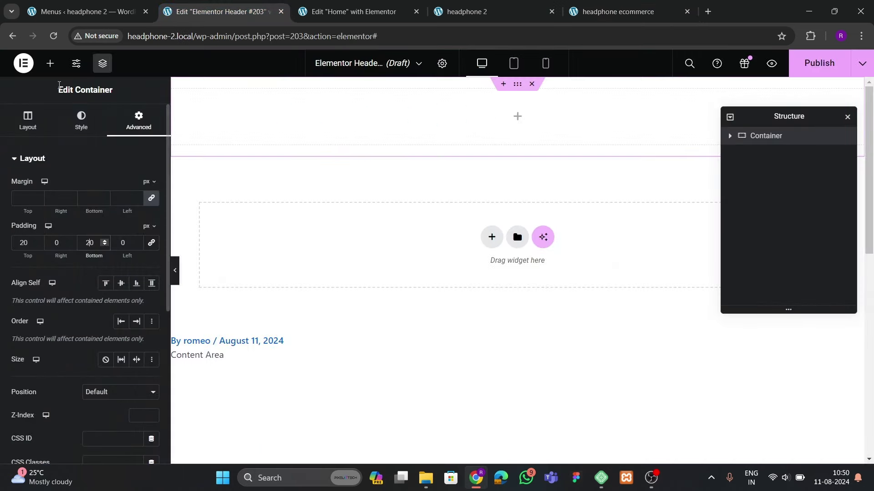
Place an Image widget in the container showing the GILDAN logo
left_click(50, 63)
scroll(75, 257, "down", 3)
scroll(75, 255, "up", 4)
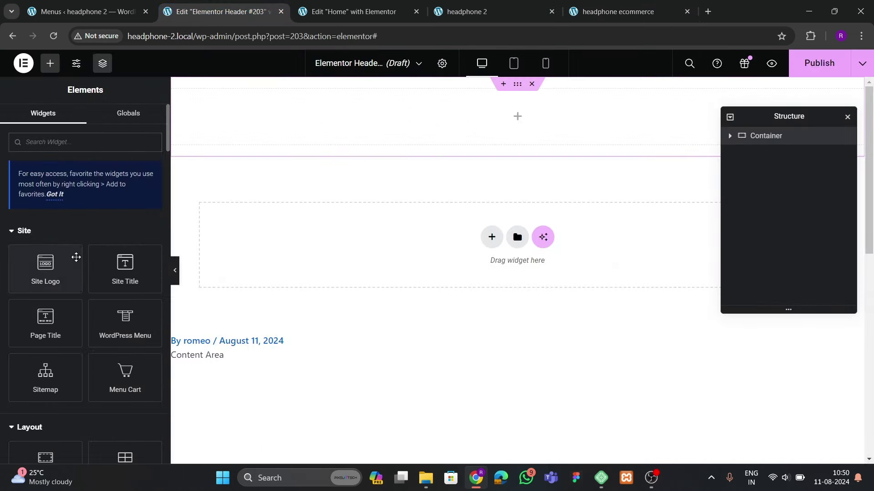
scroll(121, 289, "down", 3)
left_click_drag(104, 421, 291, 123)
left_click(107, 206)
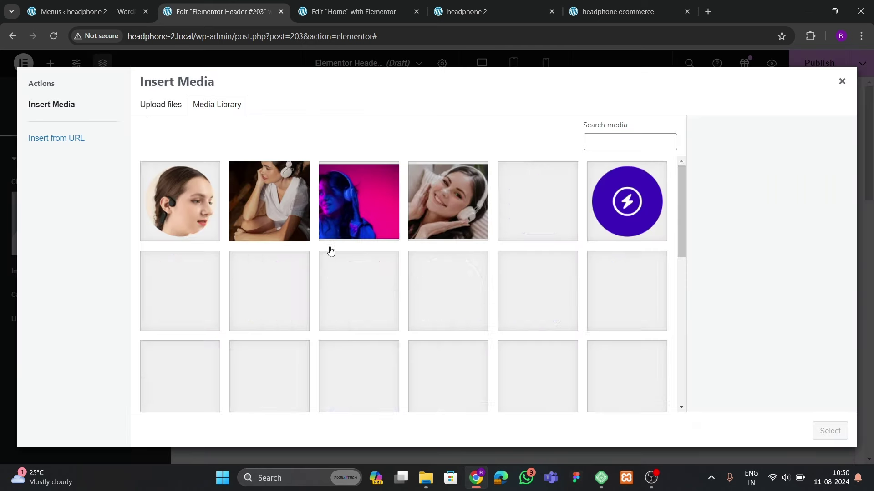
scroll(375, 296, "down", 5)
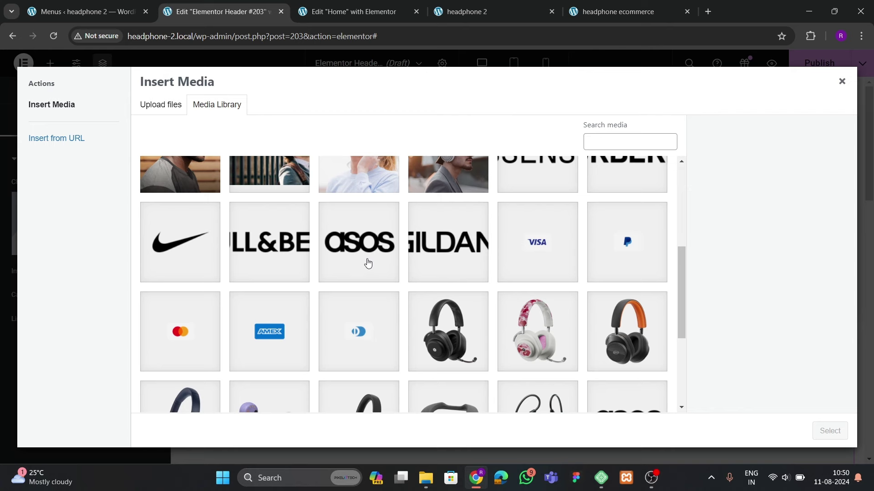
left_click(437, 254)
left_click(830, 431)
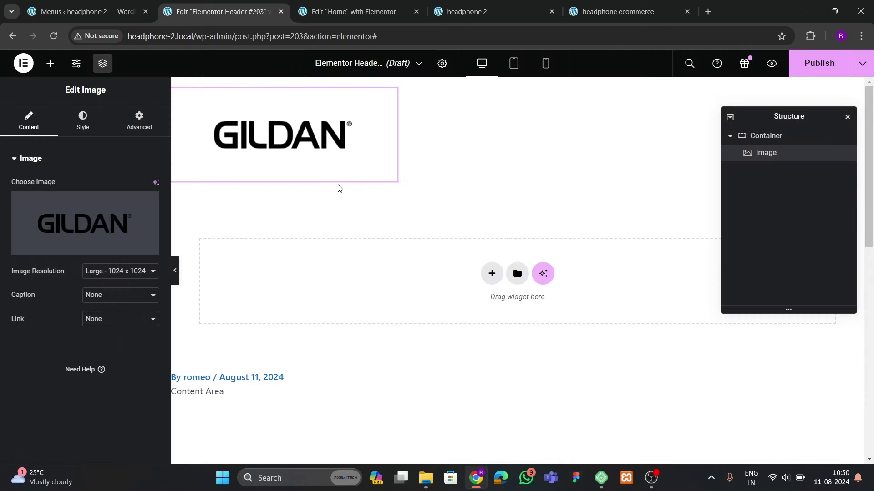
Left-align the GILDAN logo, set its width to 55% and left margin to -39 px
left_click(79, 130)
left_click(121, 186)
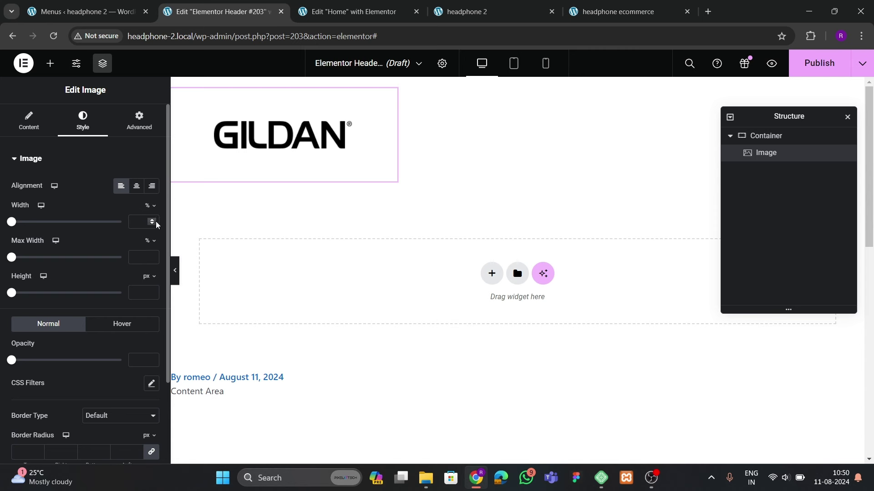
left_click_drag(156, 222, 156, 222)
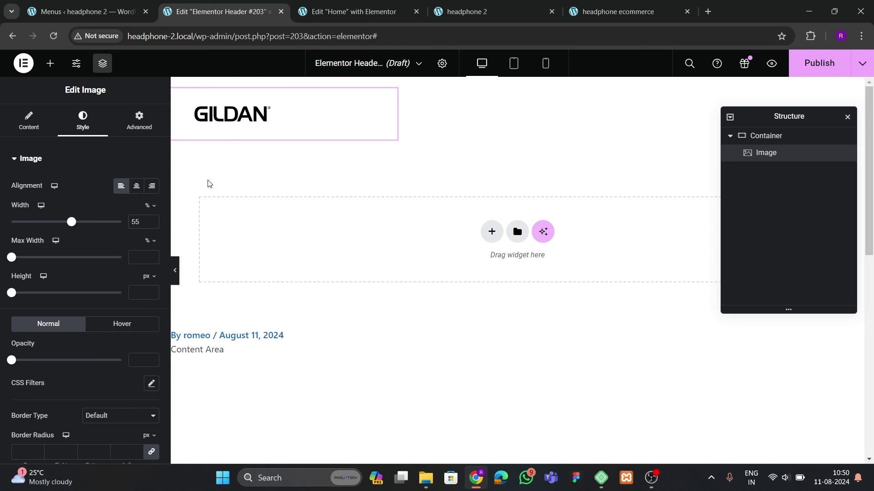
left_click(138, 121)
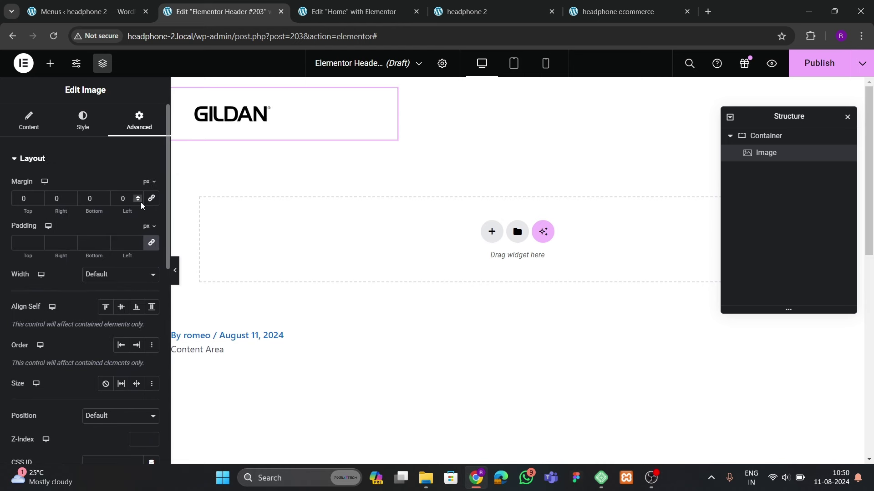
left_click_drag(141, 204, 141, 203)
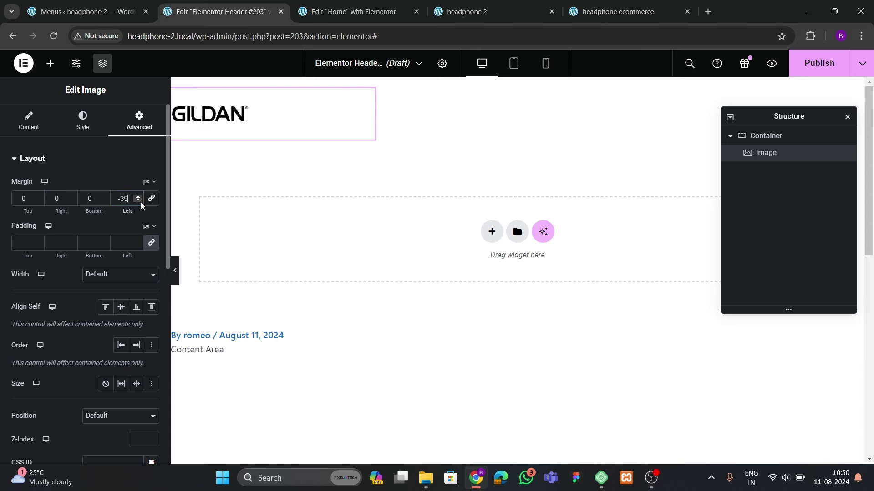
left_click(176, 270)
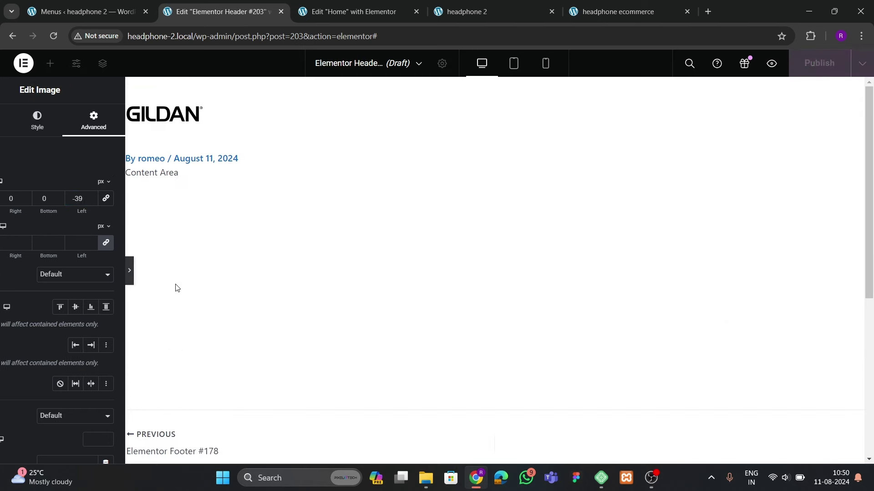
left_click(5, 282)
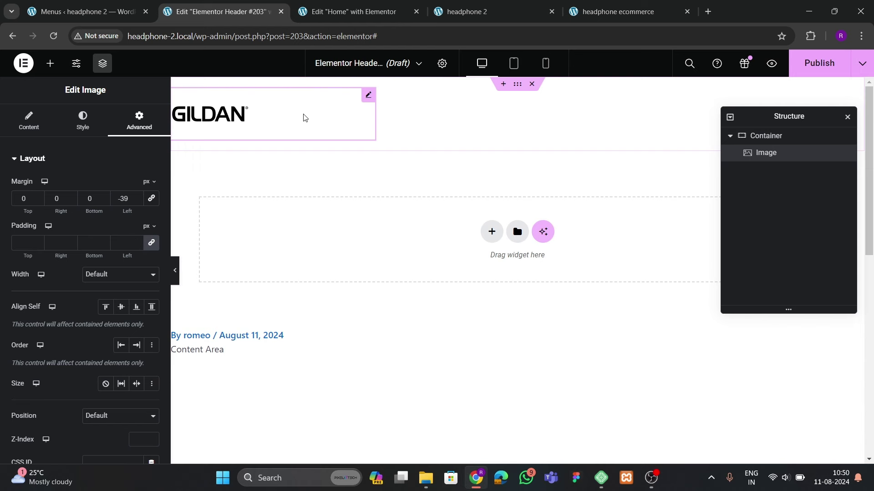
Drop a WordPress Menu widget beside the GILDAN logo, then reselect the logo's image style settings
left_click(50, 63)
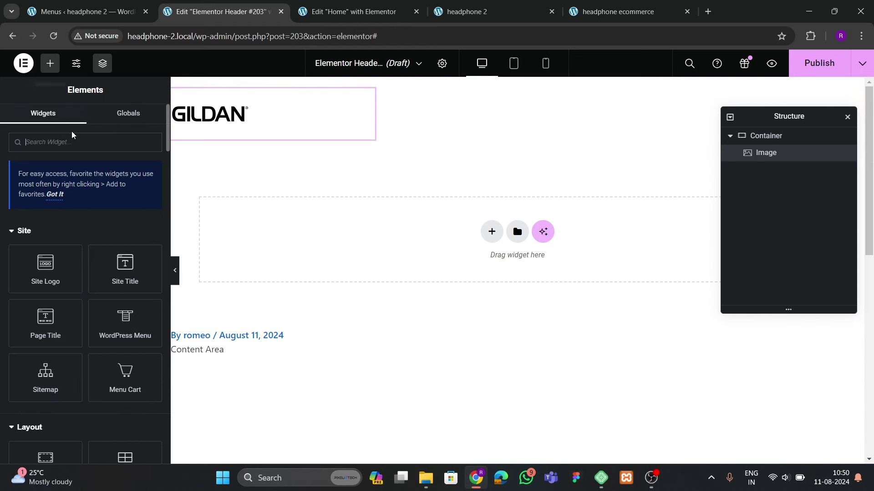
type("menu")
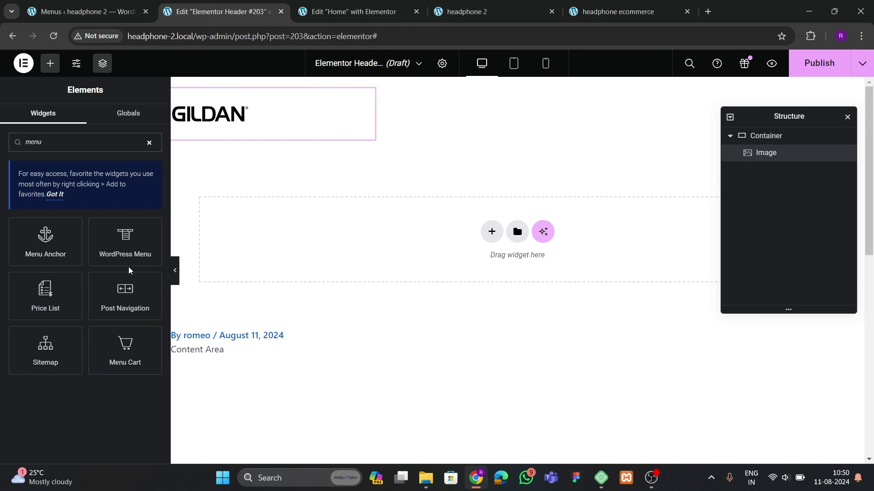
left_click_drag(128, 246, 298, 142)
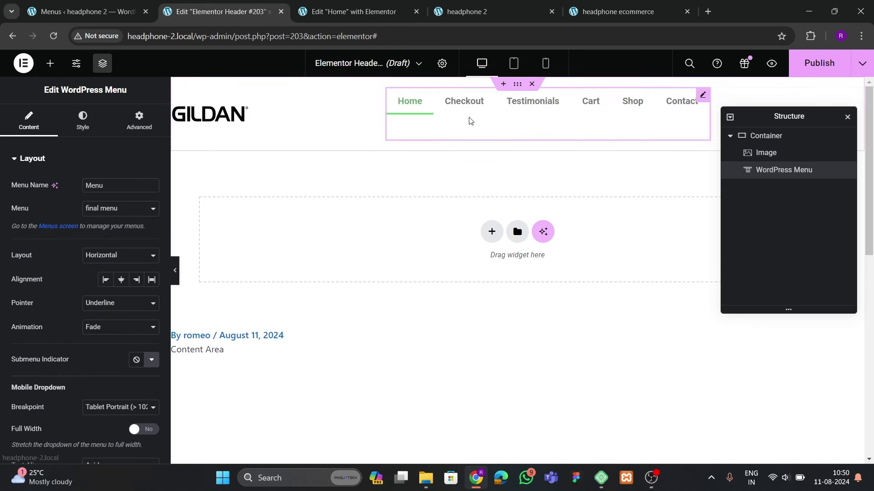
left_click(306, 121)
left_click(140, 123)
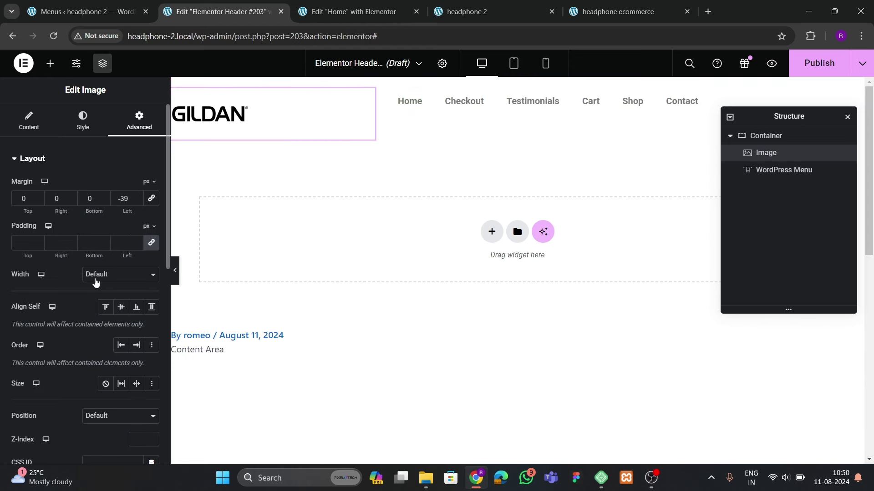
left_click(96, 282)
left_click(83, 120)
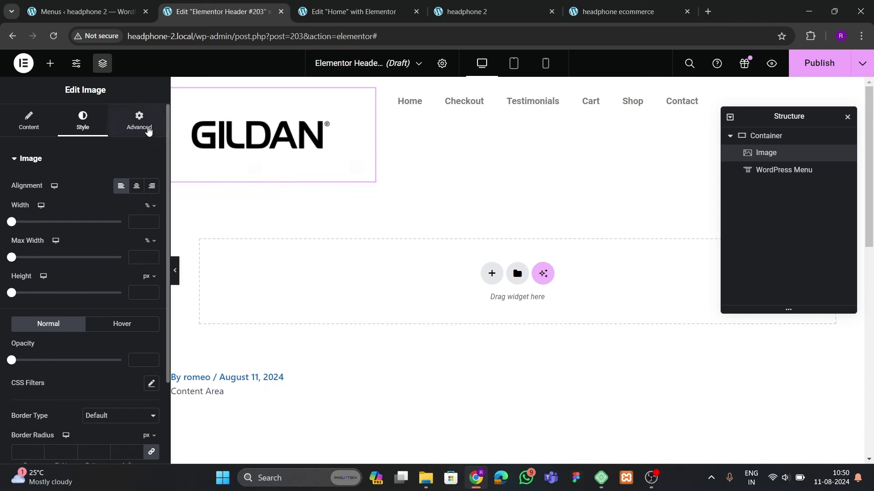
Try Custom logo widths between 10% and 19%, settling on 15%, with left margin 0
left_click(141, 123)
left_click(99, 273)
left_click(106, 313)
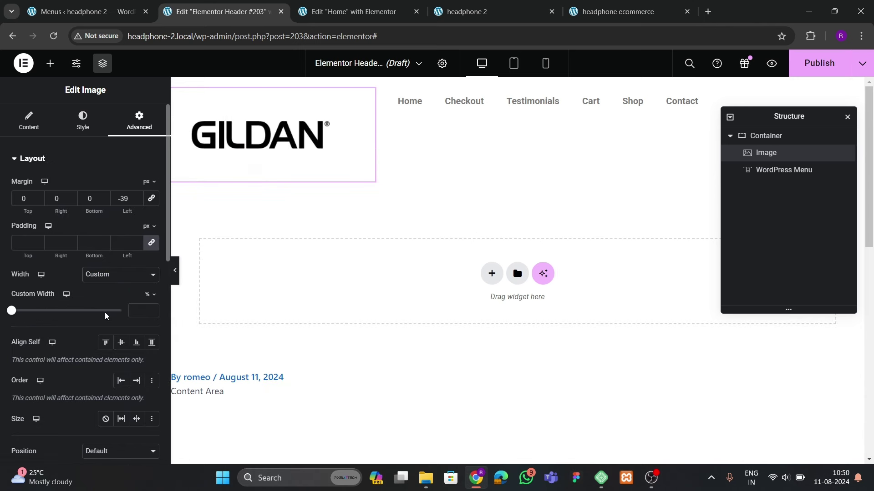
left_click(151, 310)
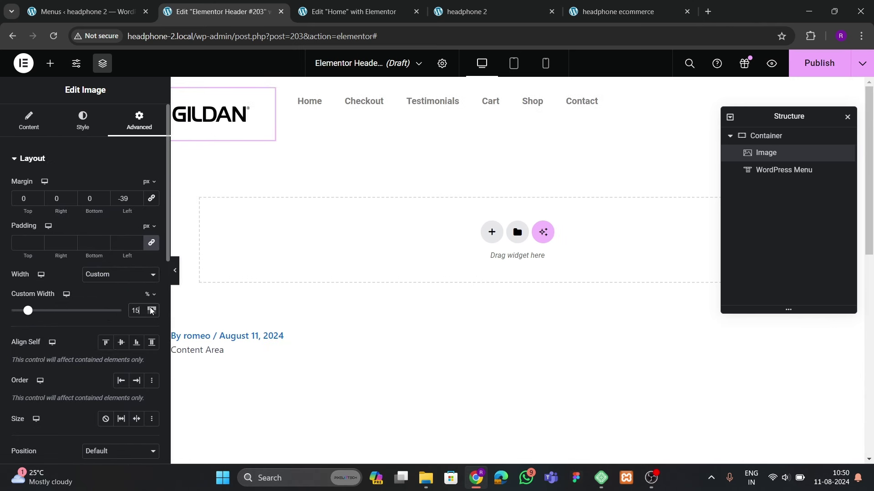
left_click(153, 310)
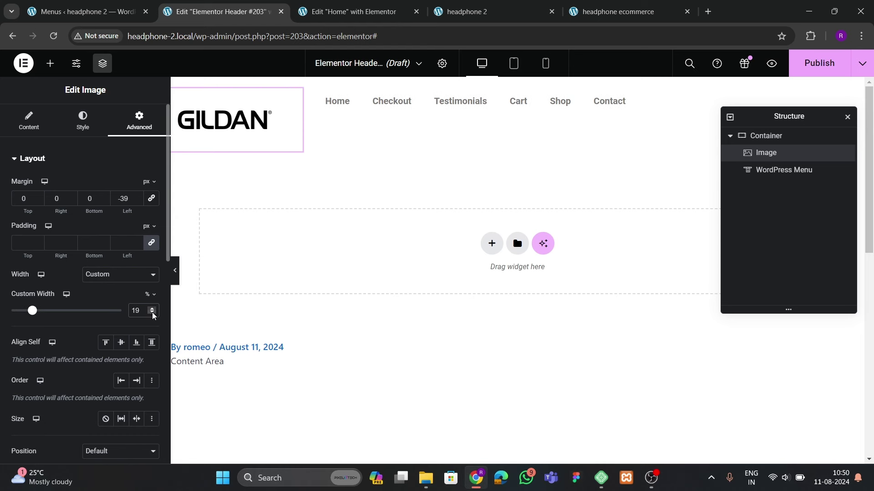
left_click(153, 314)
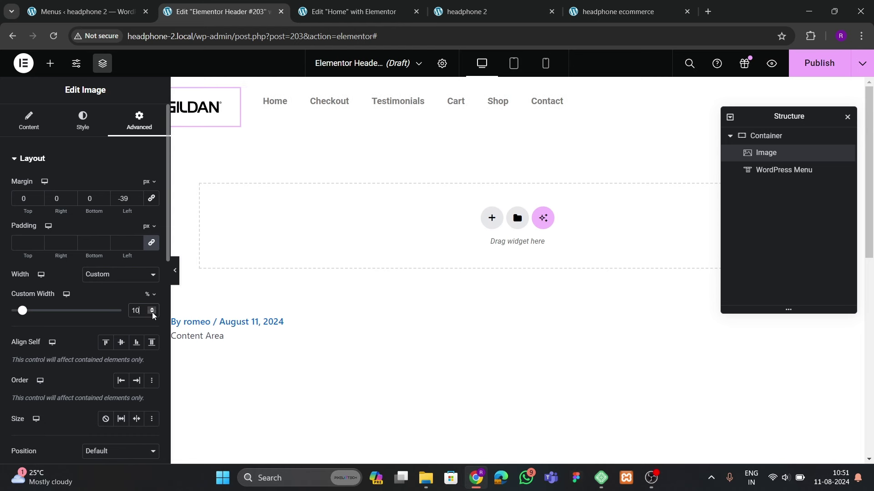
key("BackSpace")
key("BackSpace")
key("BackSpace")
type("0")
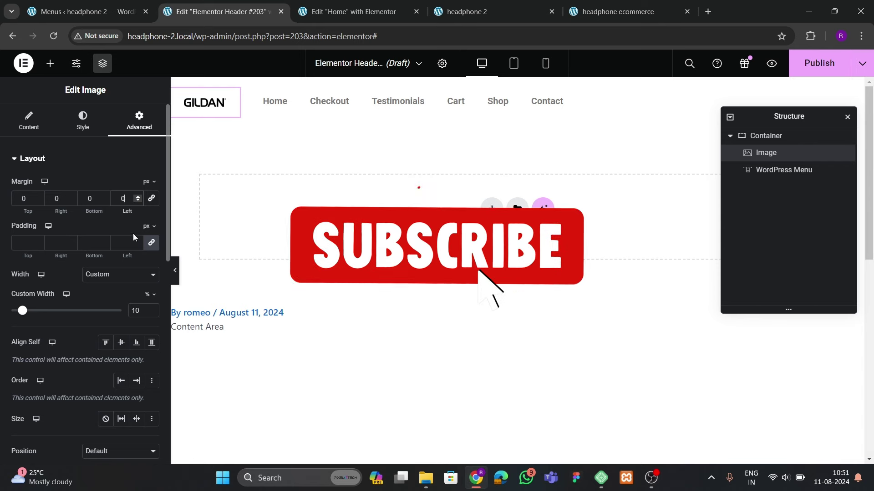
left_click(153, 308)
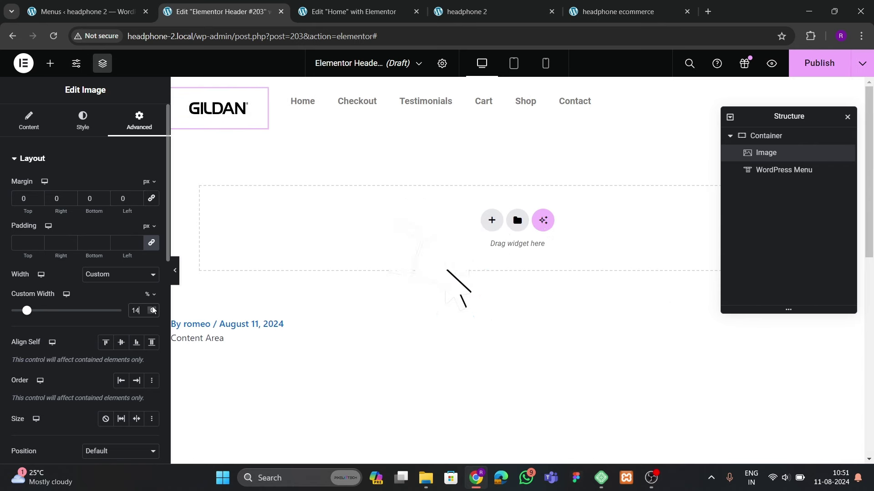
left_click(153, 308)
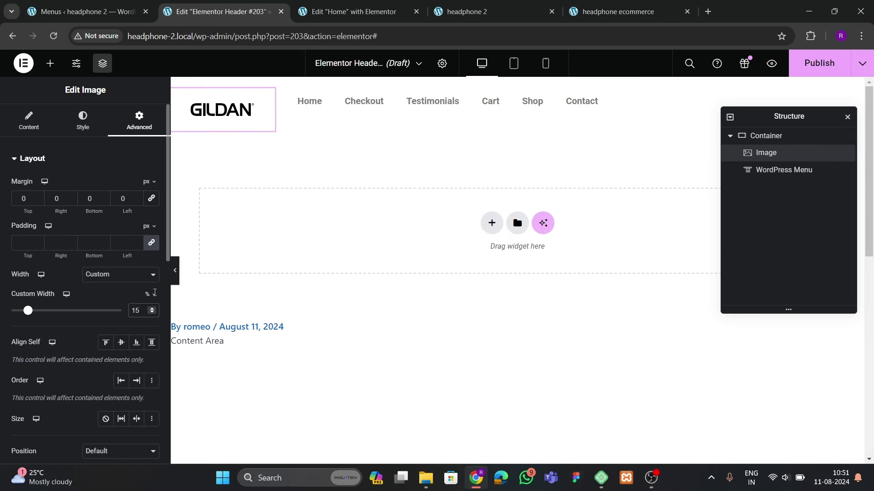
Give the logo a negative left margin of 41 and preview the header without editor panels
left_click_drag(137, 202, 137, 203)
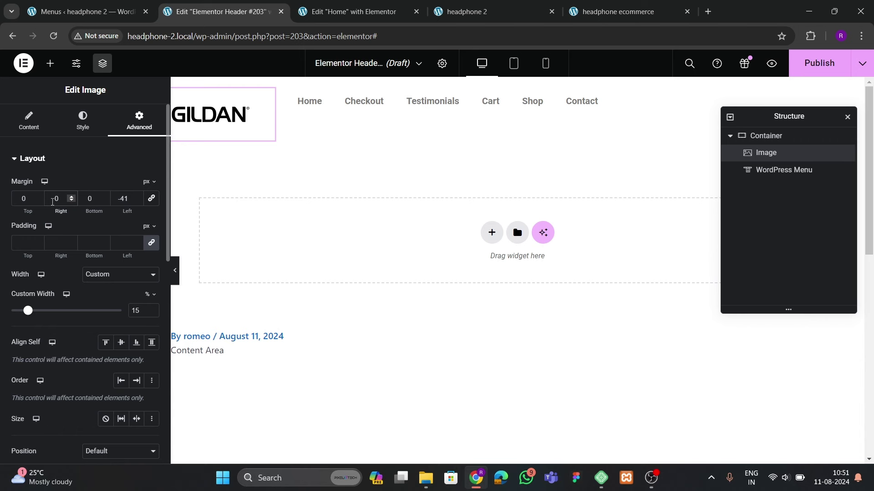
type("41")
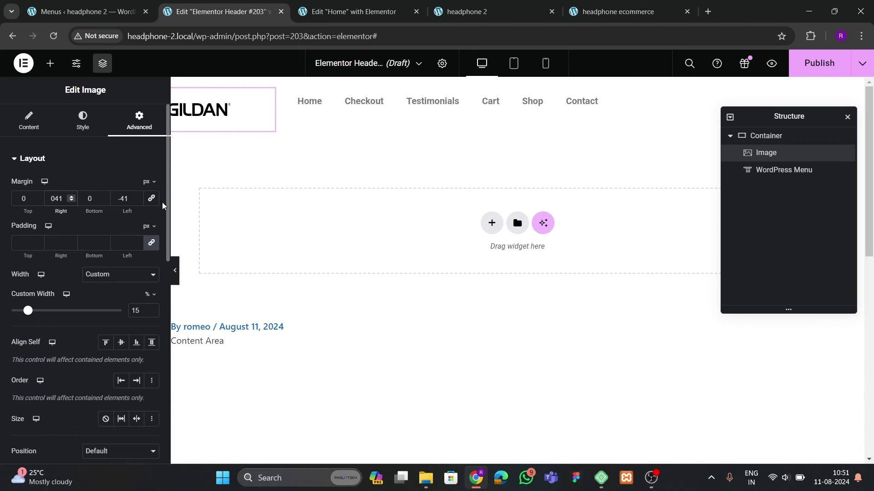
left_click(179, 281)
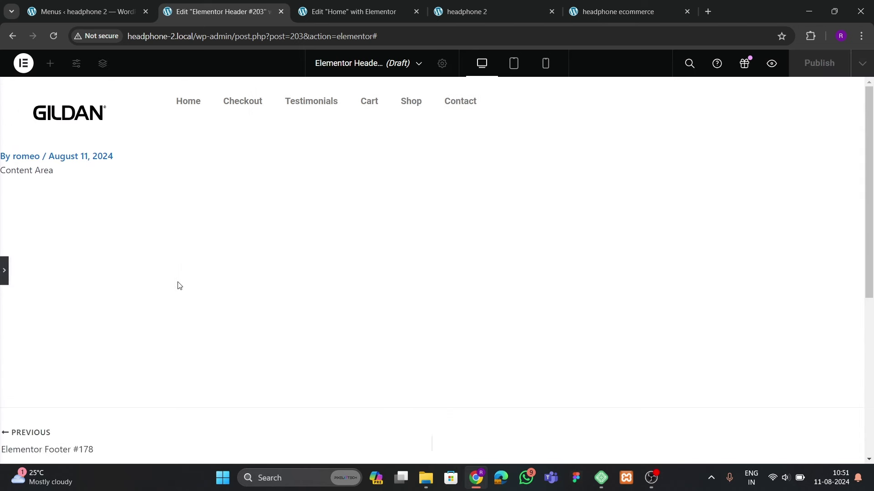
left_click(5, 279)
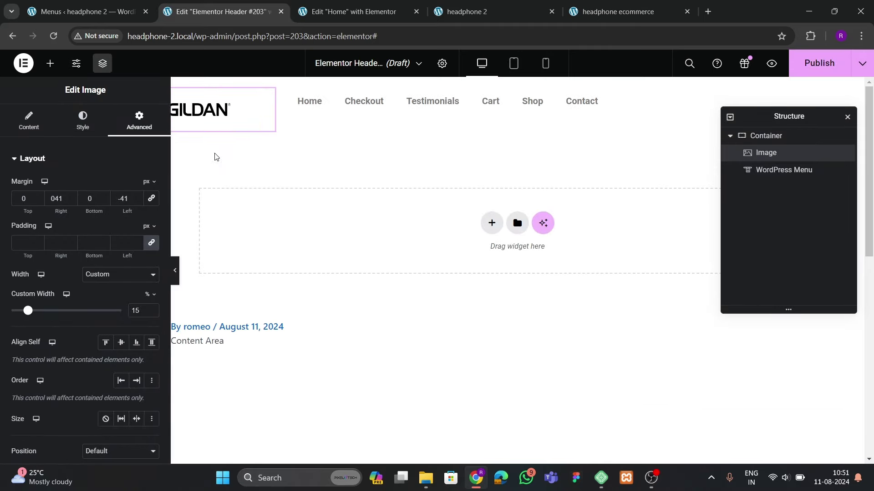
Reset the logo's left margin to 0 and return its width to Default
key("ctrl+z")
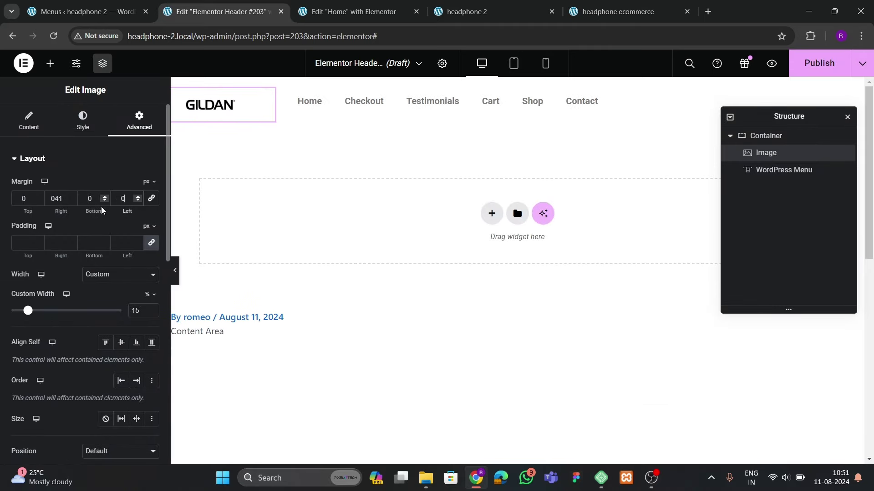
left_click(71, 201)
scroll(97, 245, "down", 3)
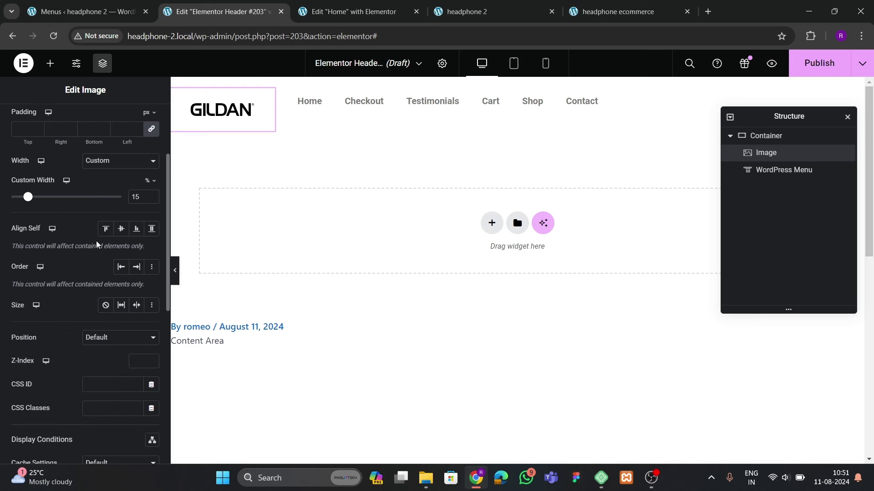
left_click(117, 162)
left_click(116, 173)
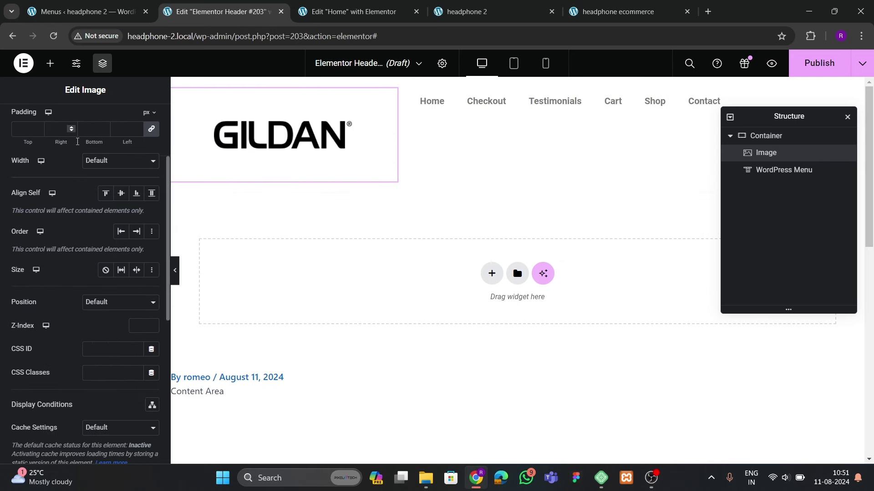
scroll(41, 127, "up", 3)
Crop the GILDAN image to 246 by 61 pixels around its lettering, save, and select it
left_click(40, 126)
left_click(78, 225)
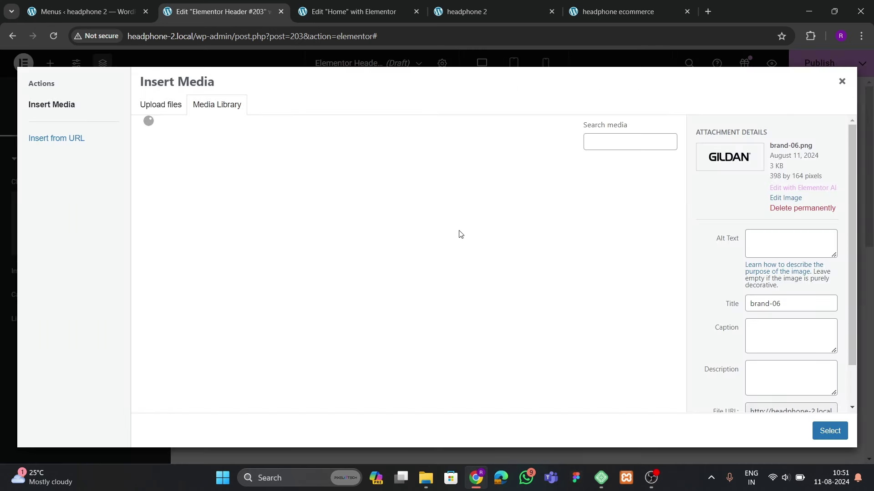
left_click(785, 198)
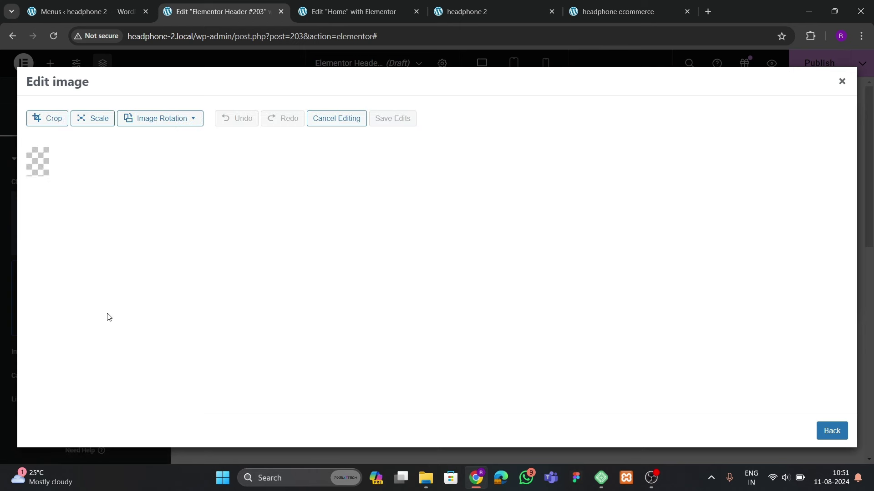
left_click(45, 119)
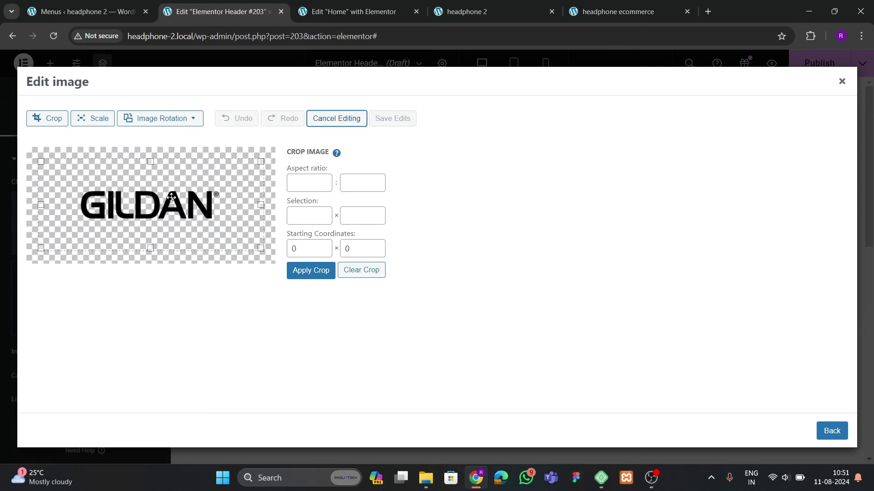
left_click_drag(150, 160, 156, 188)
left_click_drag(154, 246, 154, 223)
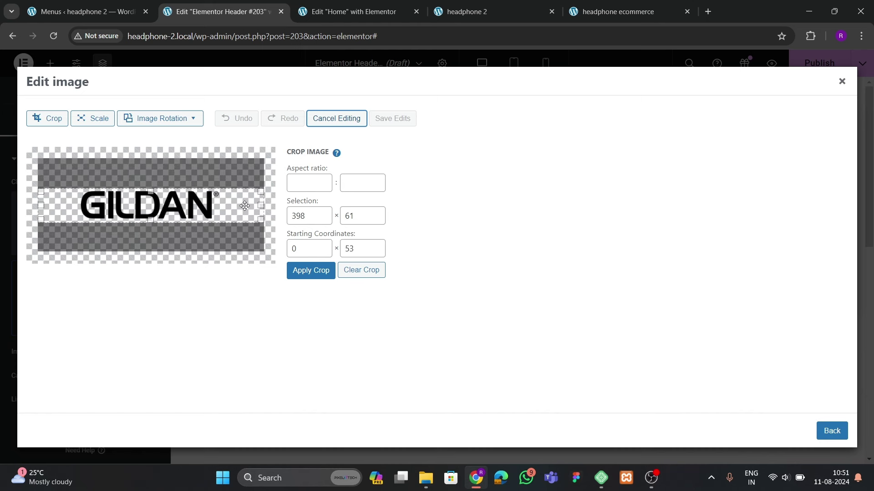
left_click_drag(263, 204, 220, 199)
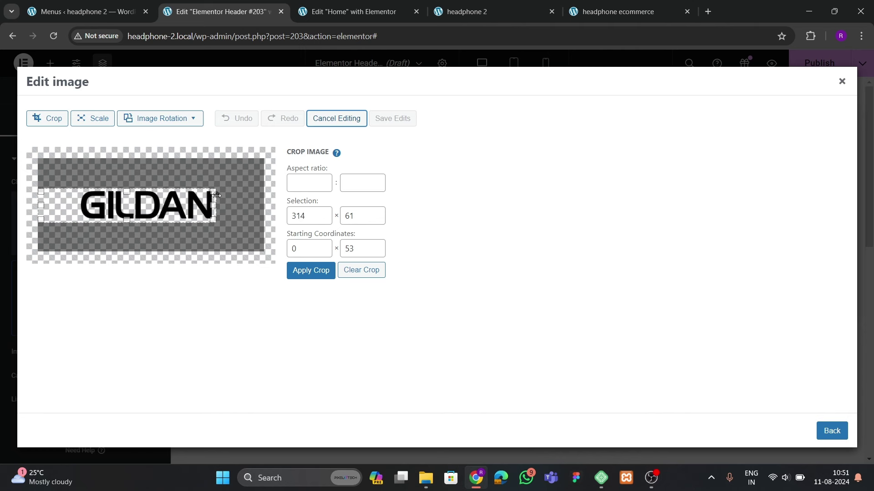
left_click_drag(39, 205, 77, 206)
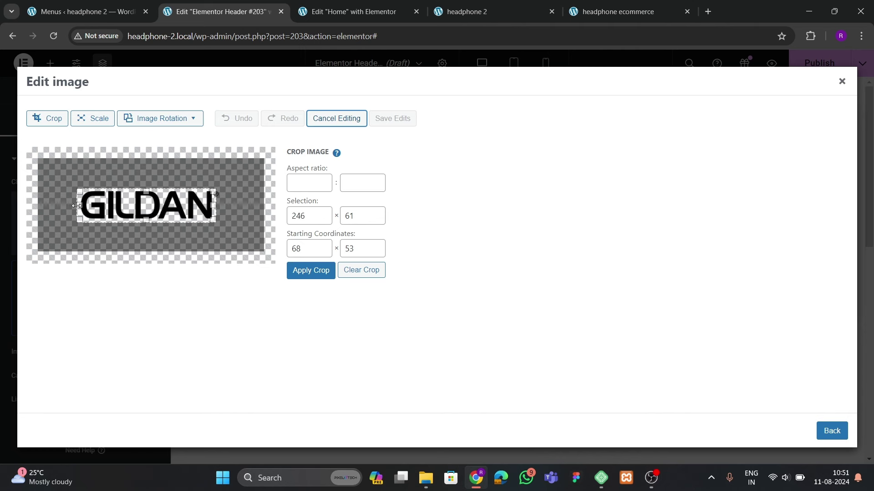
left_click(311, 270)
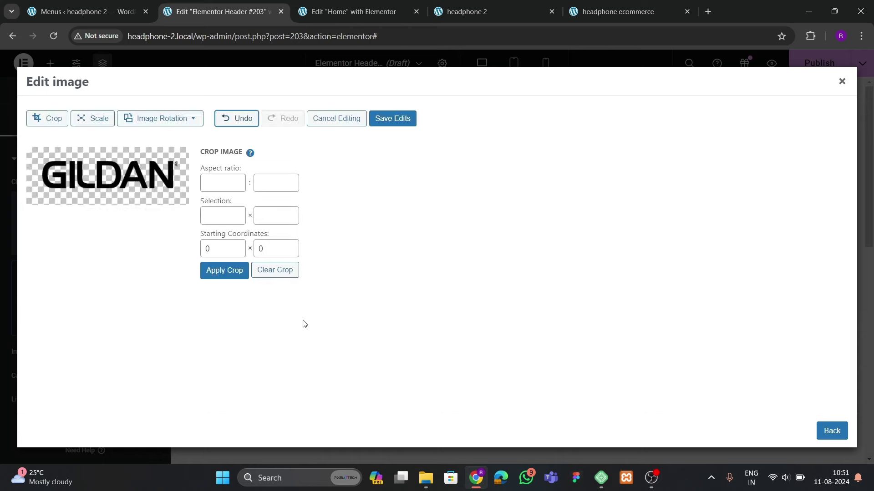
left_click(399, 119)
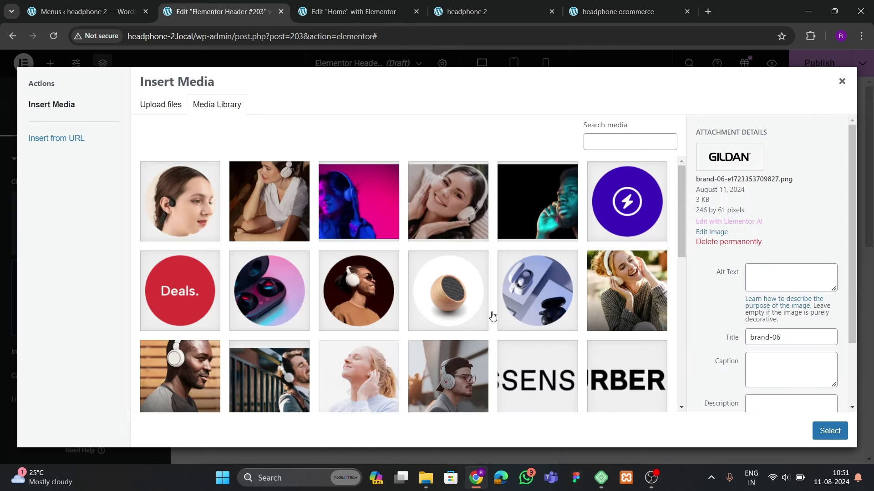
left_click(829, 431)
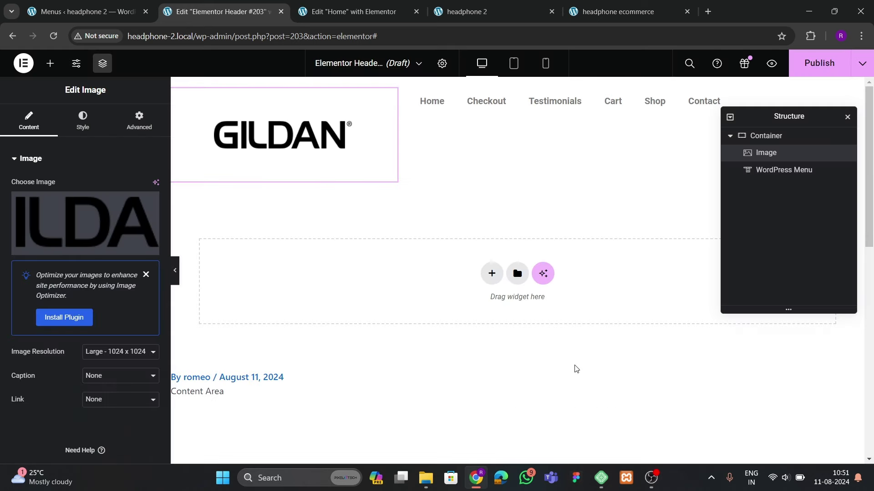
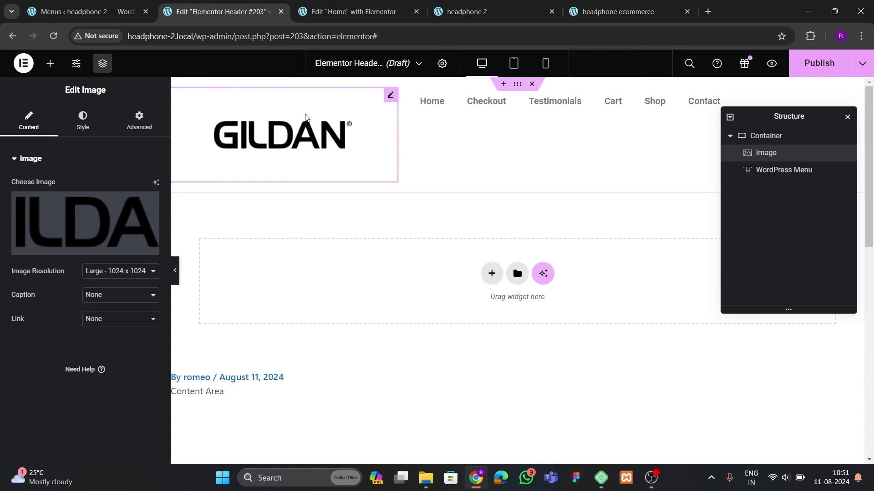
Shrink the GILDAN logo image to 50% width
left_click(498, 130)
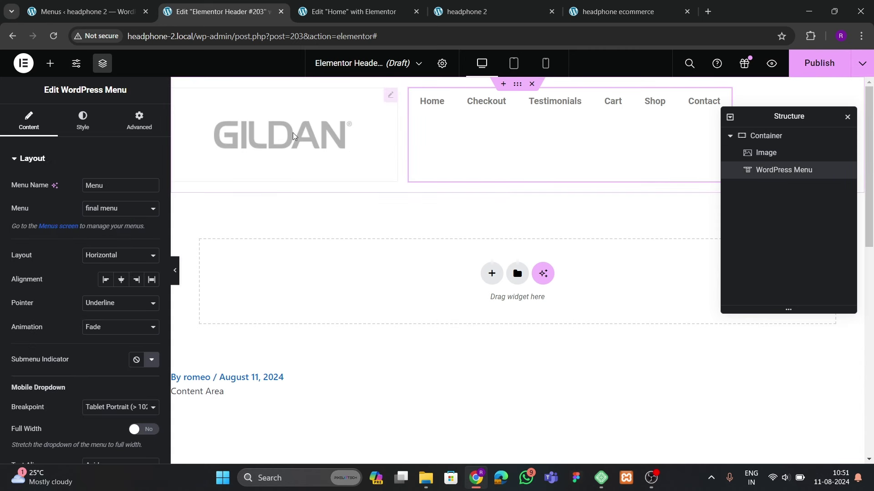
left_click(269, 117)
left_click(83, 120)
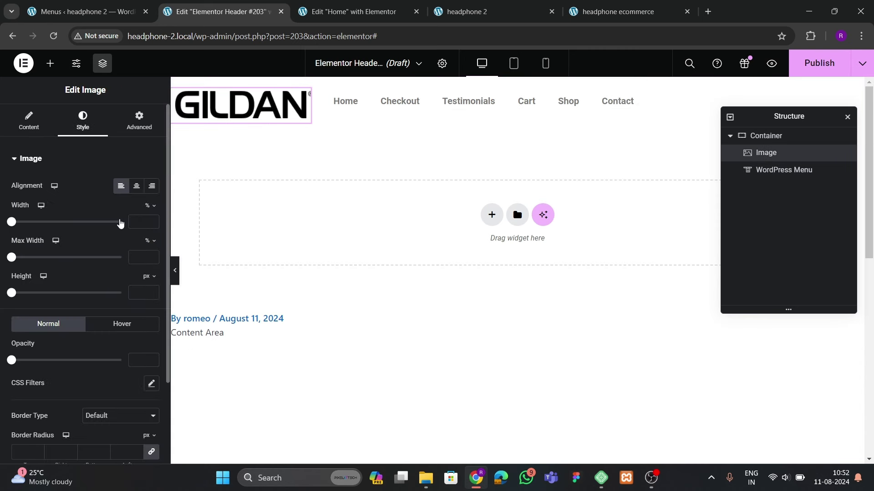
left_click(152, 220)
left_click_drag(151, 222, 151, 222)
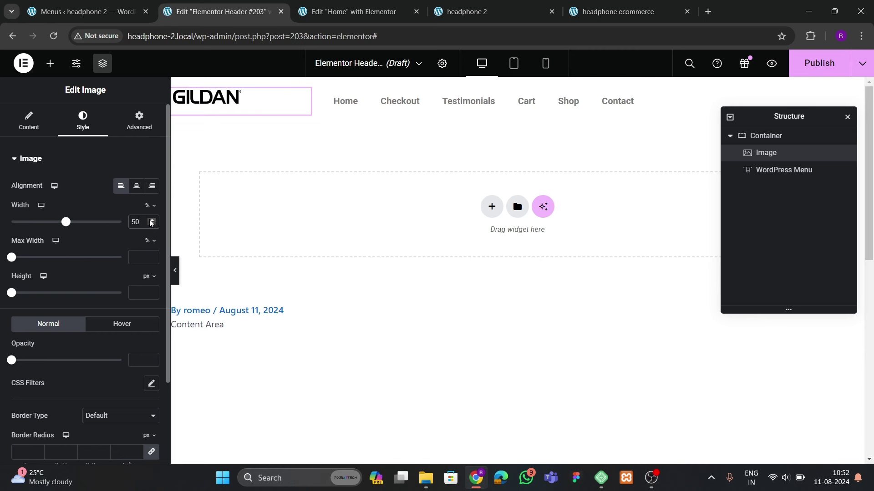
Set the header container to Justify Content Space Between with items vertically centred
left_click(776, 137)
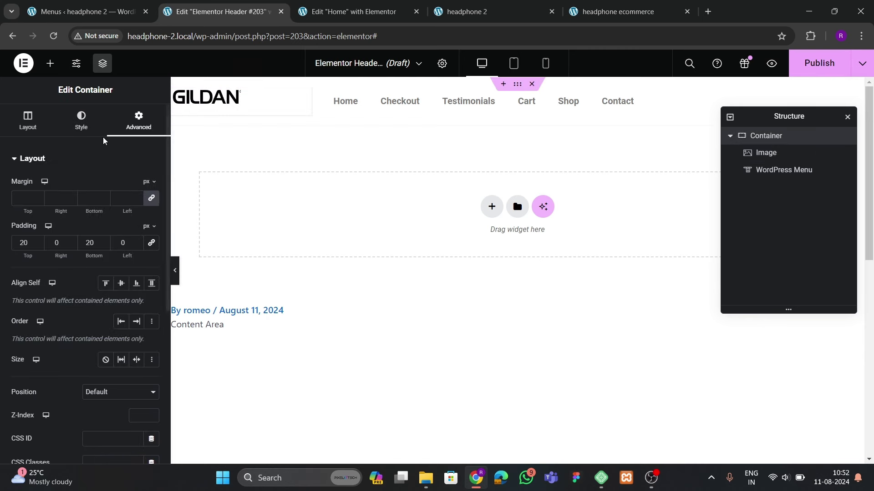
scroll(104, 313, "down", 3)
left_click(49, 274)
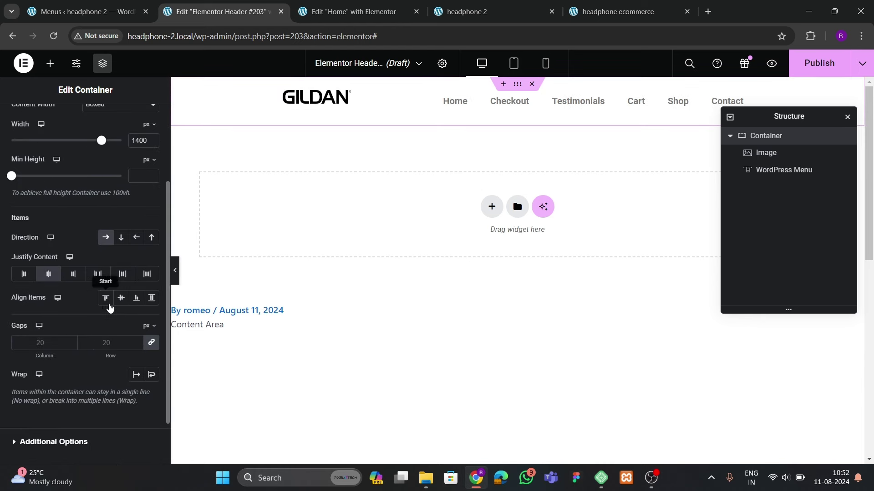
left_click(121, 298)
left_click(98, 274)
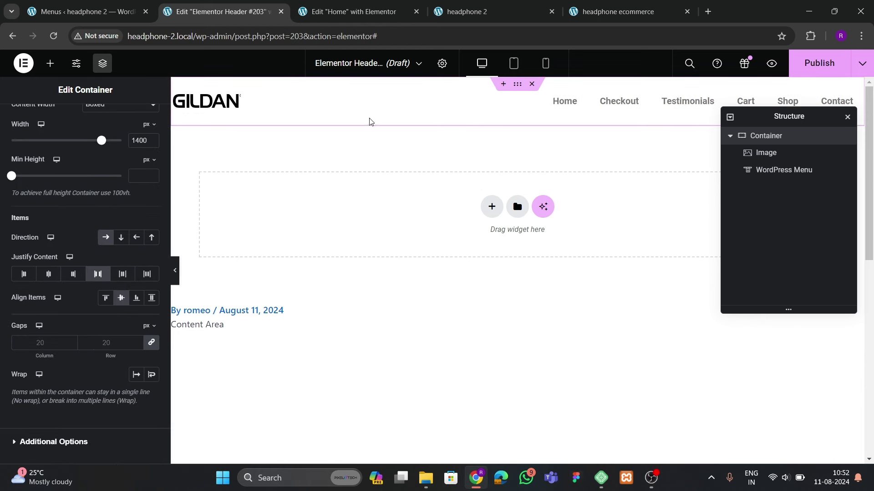
left_click(549, 104)
Give the menu a Background pointer with Sweep Right animation
left_click(73, 132)
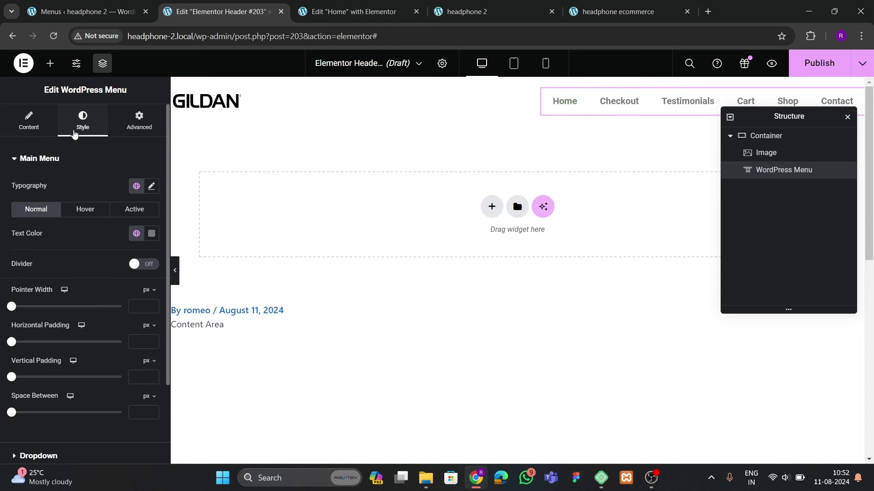
left_click(43, 130)
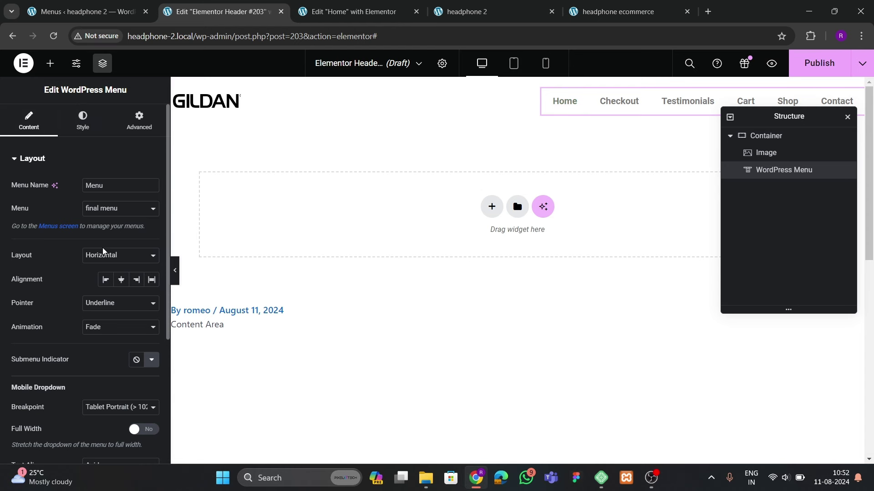
left_click(100, 303)
left_click(97, 358)
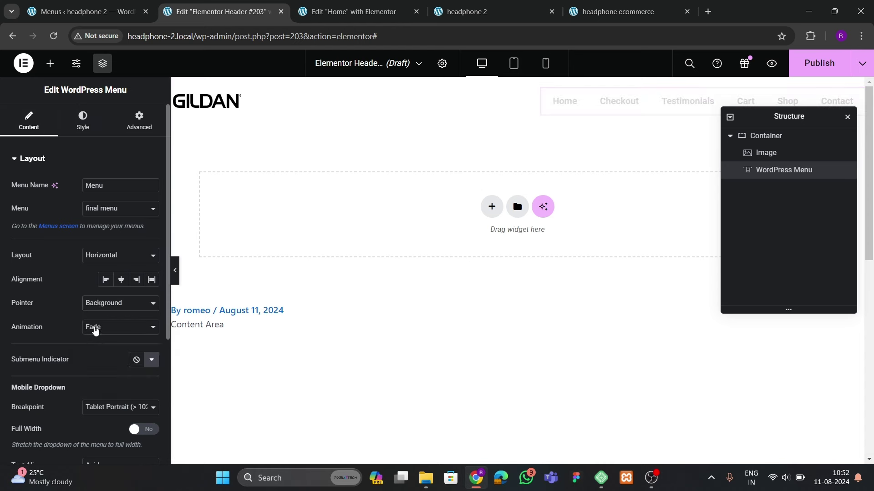
left_click(95, 330)
left_click(98, 374)
Make the menu text colour black
left_click(82, 120)
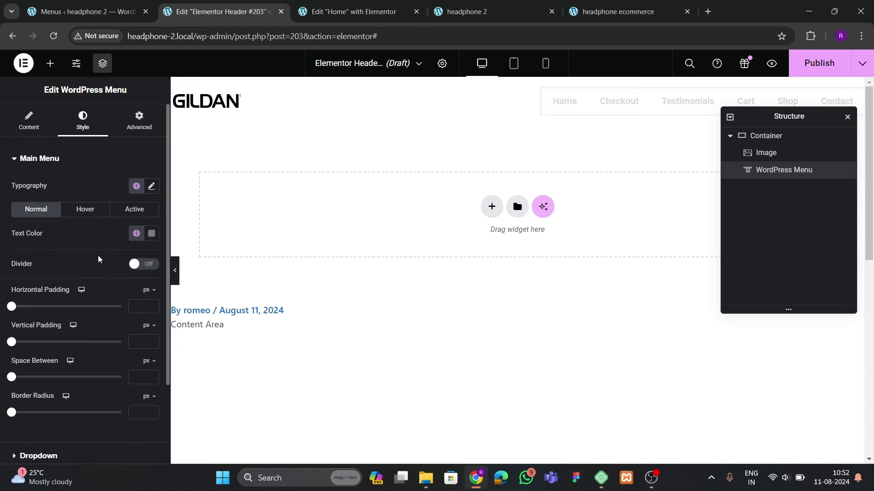
left_click(152, 234)
left_click_drag(109, 364, 94, 380)
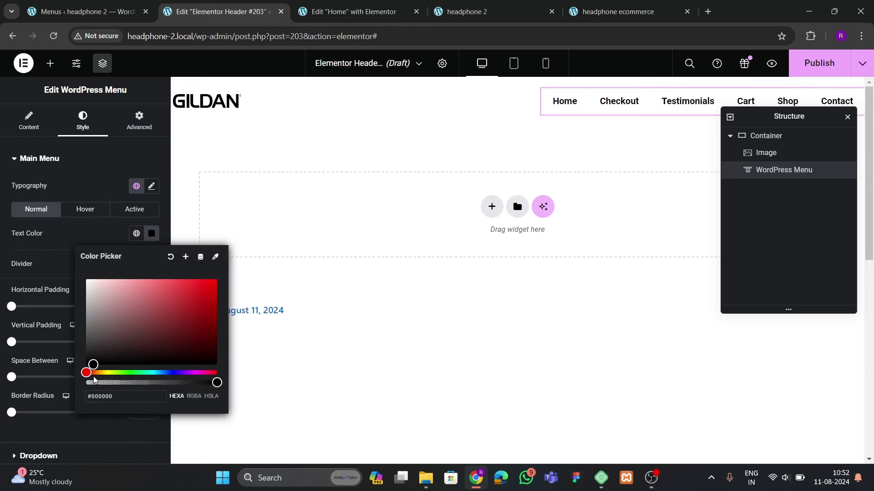
left_click(95, 213)
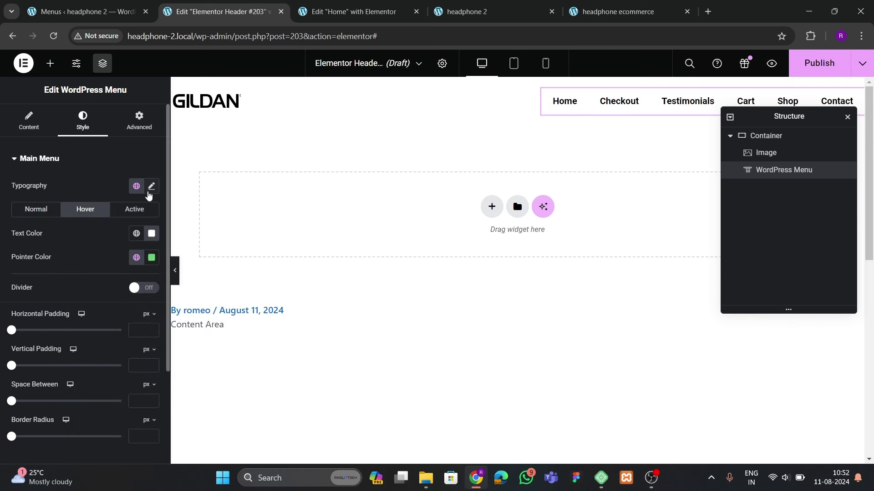
Set the menu typography to Poppins, size 14, weight 500 Medium
left_click(151, 186)
left_click(111, 239)
type("po")
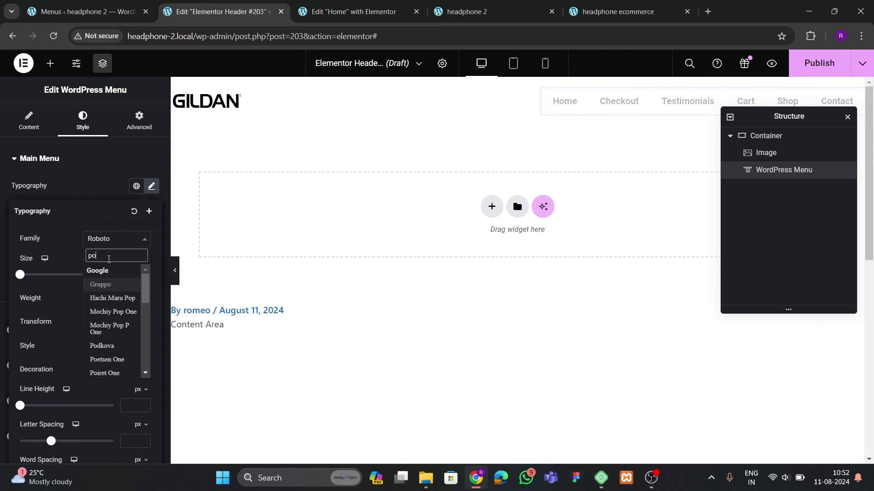
type("ppins")
key("Return")
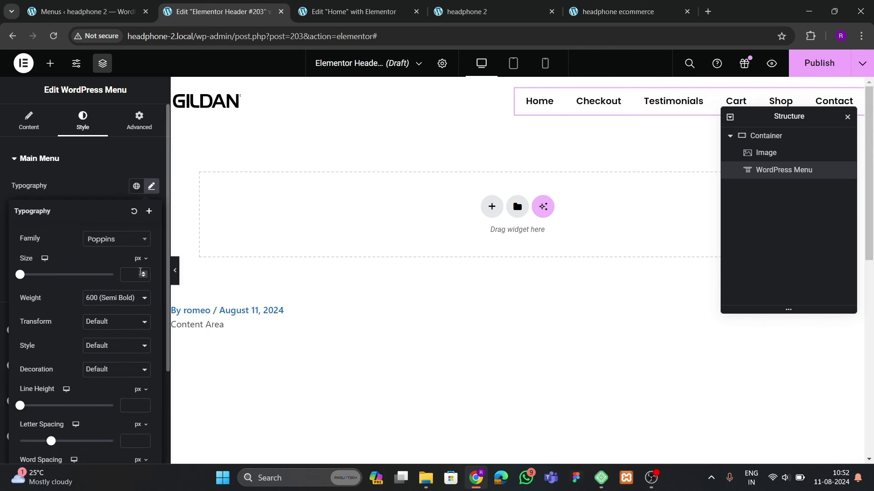
left_click(142, 272)
left_click(146, 275)
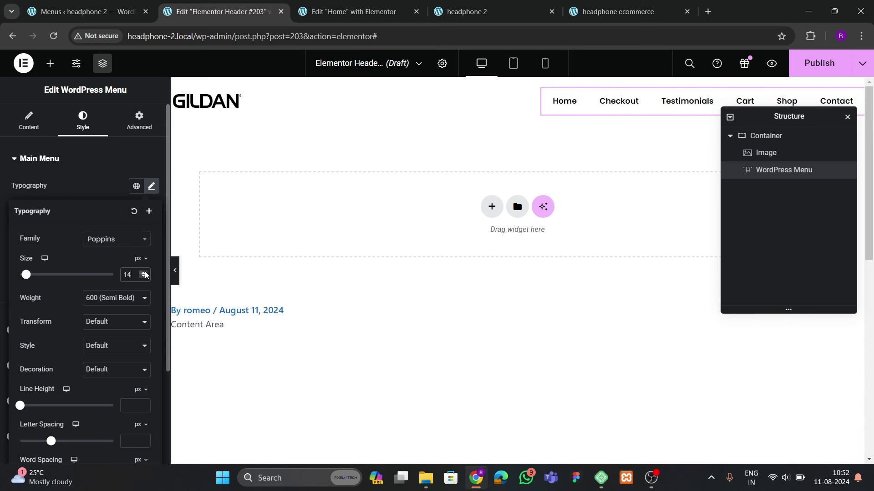
left_click(143, 278)
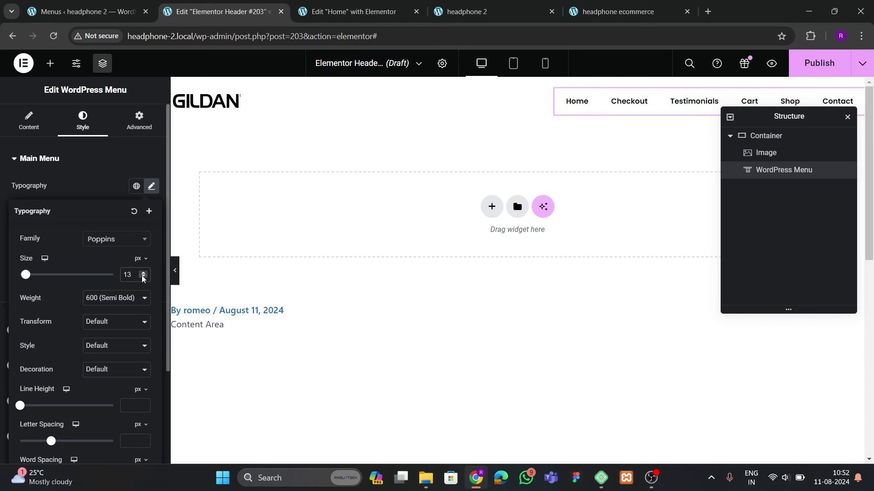
left_click(144, 273)
left_click(109, 298)
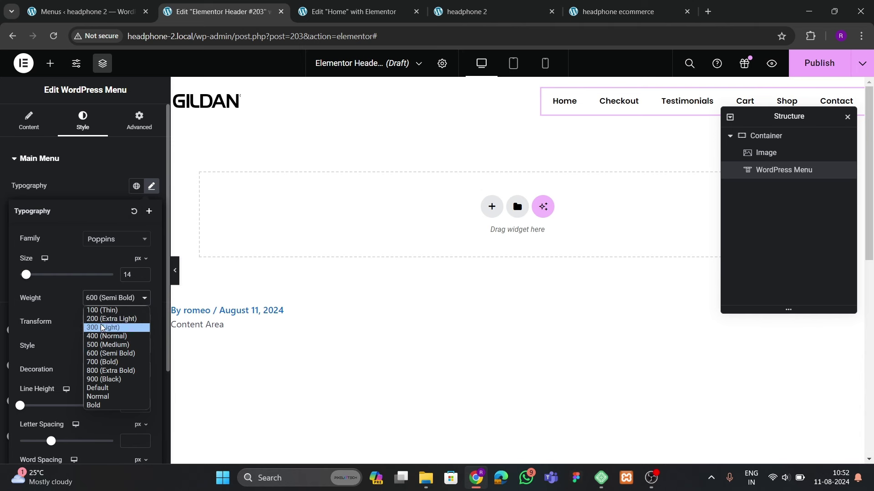
left_click(100, 345)
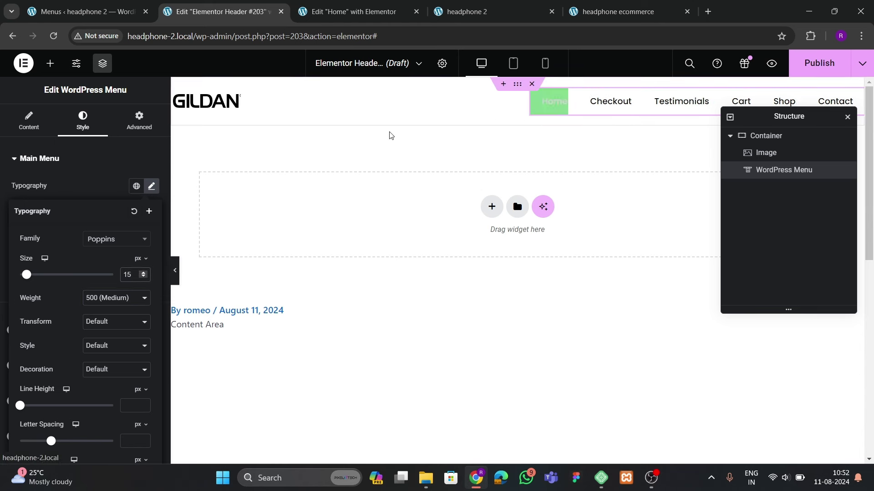
left_click(98, 159)
Give active menu items a near-black highlight with white text
left_click(43, 158)
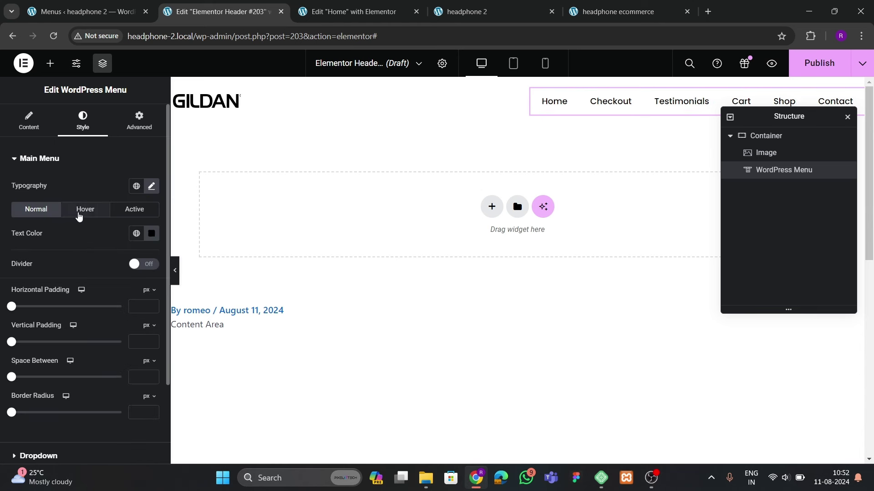
left_click(80, 210)
left_click(151, 258)
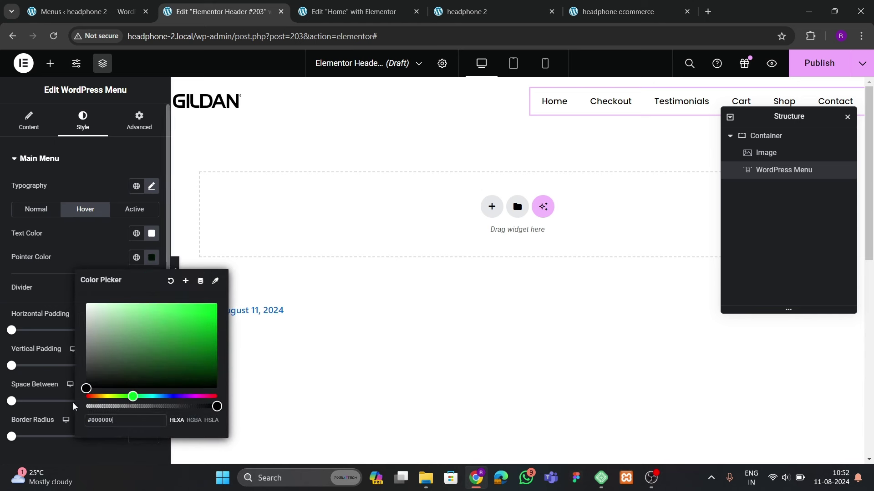
left_click(134, 210)
left_click(151, 257)
left_click(84, 390)
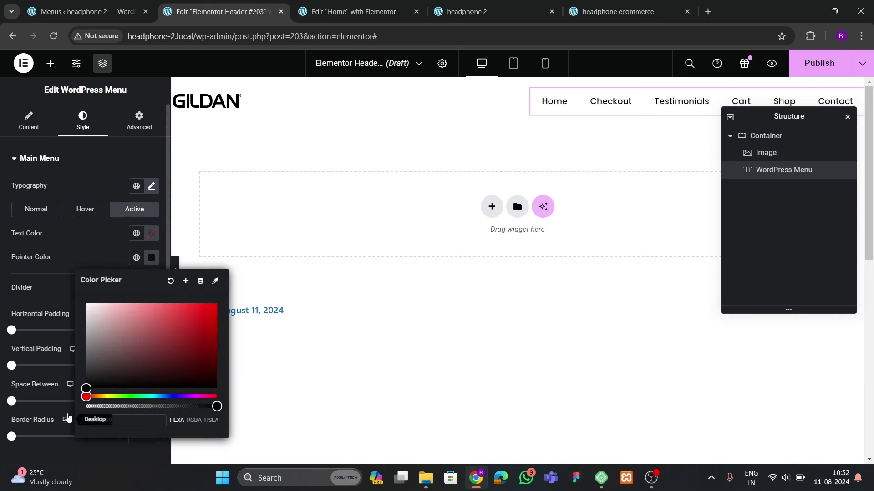
left_click(151, 234)
left_click(86, 279)
left_click(55, 252)
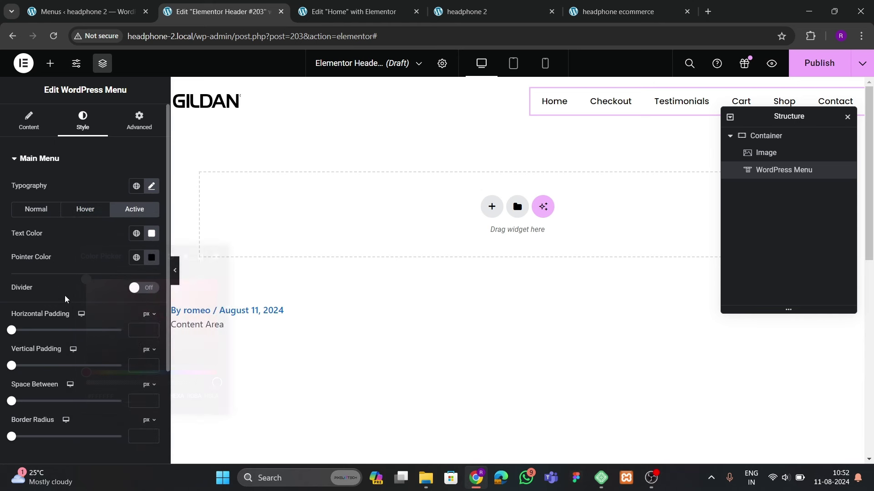
left_click(38, 210)
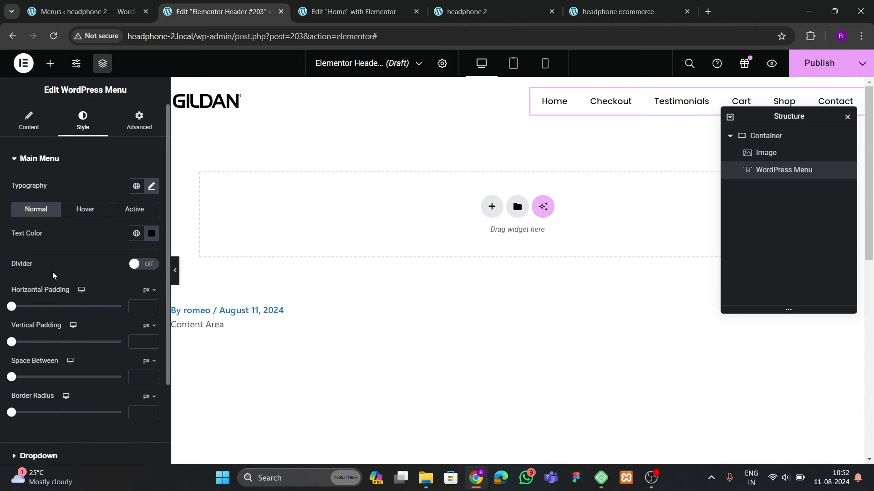
Set the menu pointer border radius to 100 for fully rounded pills
scroll(53, 275, "down", 2)
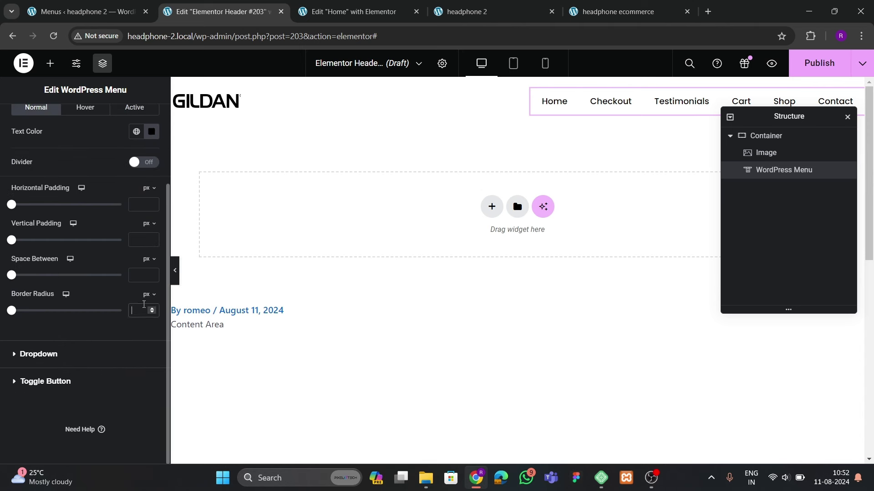
type("100")
left_click(87, 108)
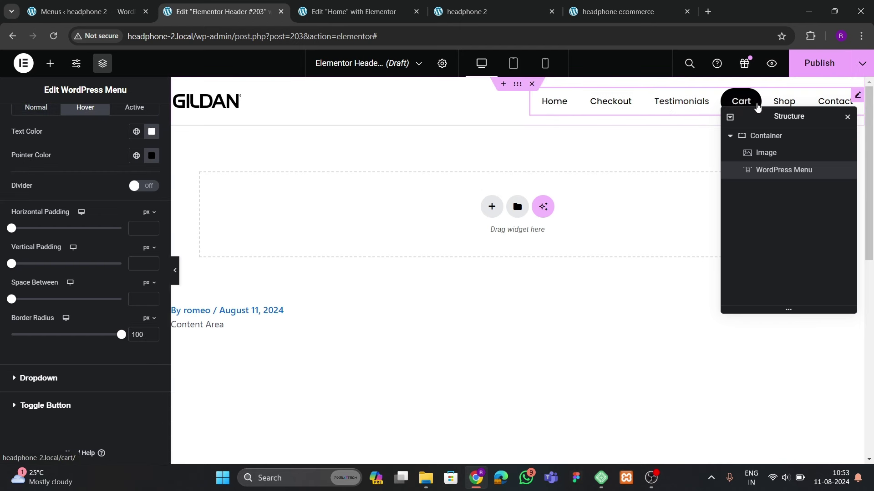
scroll(81, 170, "up", 2)
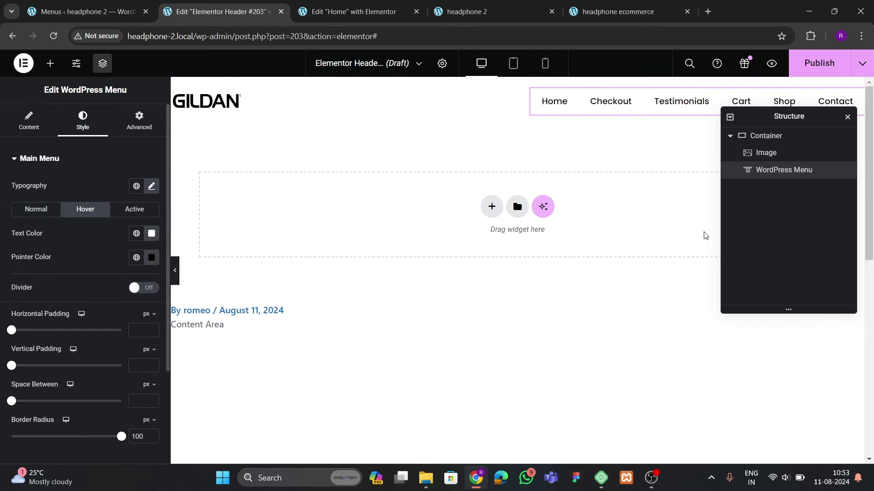
Set the space between menu items to 5 px
left_click(735, 136)
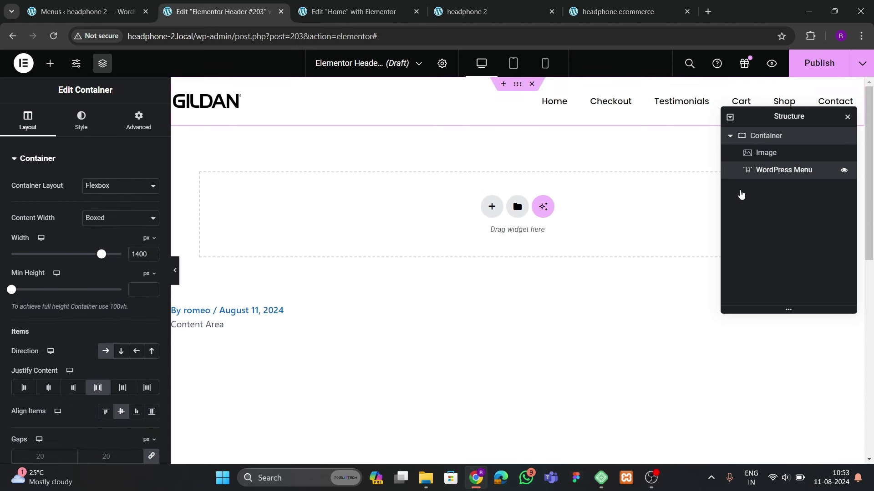
left_click(773, 170)
scroll(83, 263, "down", 2)
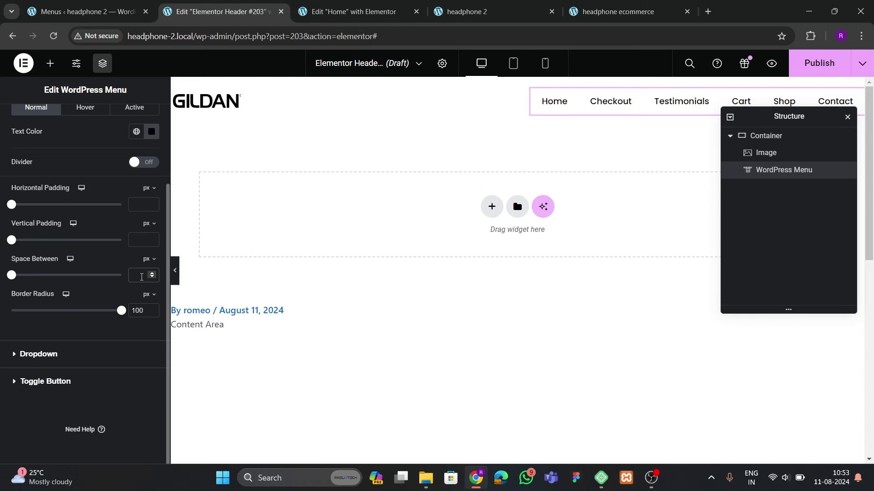
type("5")
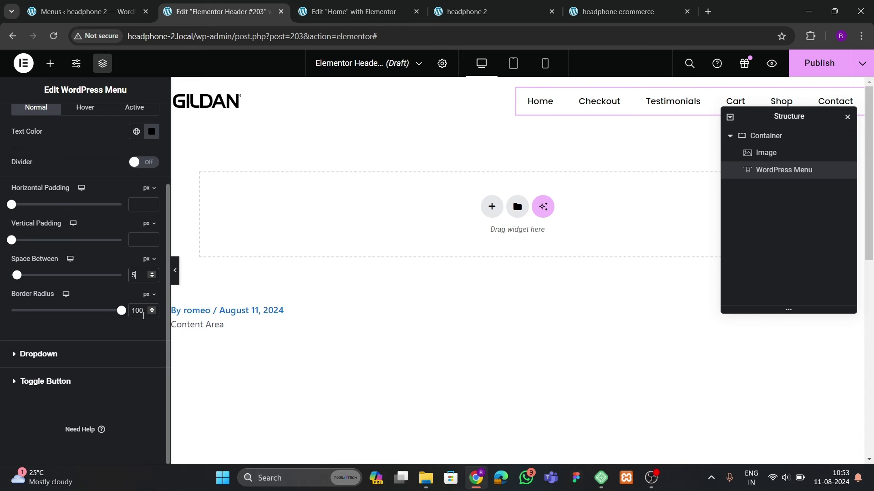
left_click(50, 64)
Add a new container after the menu and set the menu's size to Grow
scroll(55, 349, "down", 3)
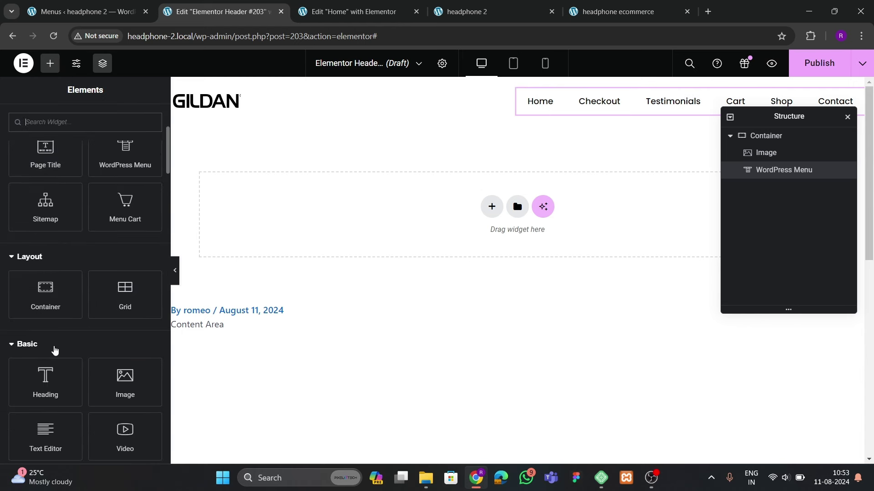
left_click_drag(43, 322, 667, 84)
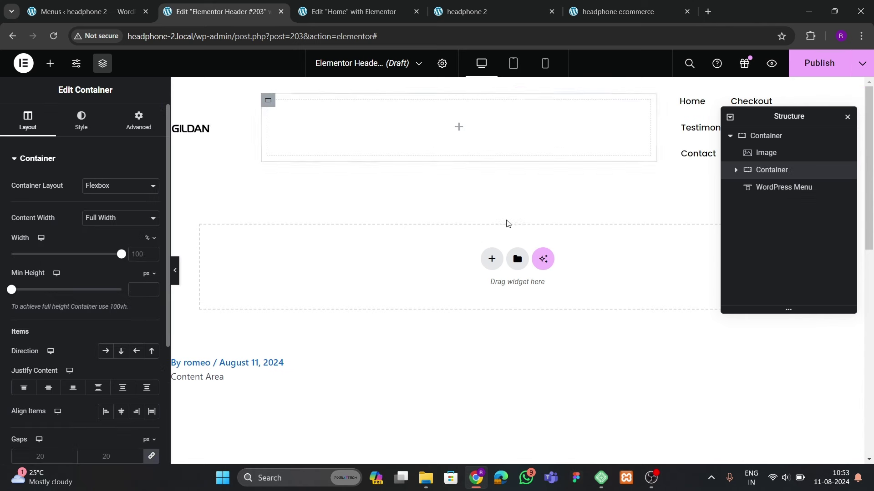
left_click_drag(760, 171, 766, 209)
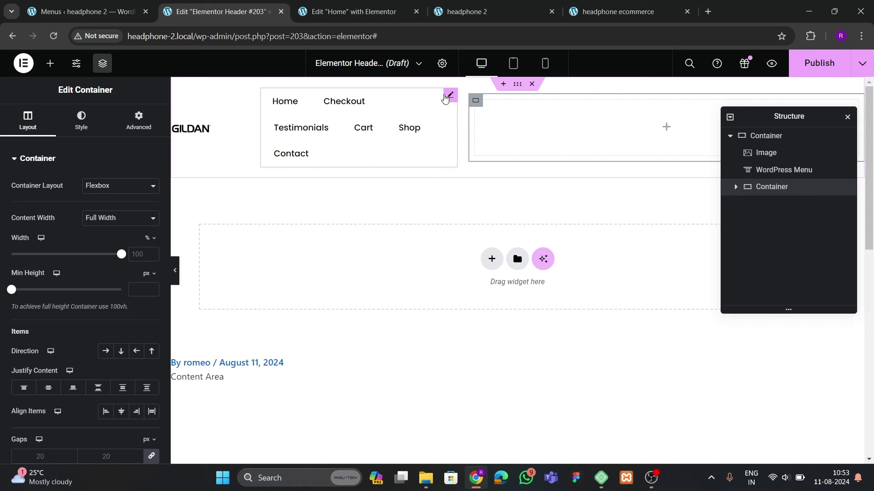
left_click(449, 93)
left_click(138, 121)
scroll(111, 258, "down", 1)
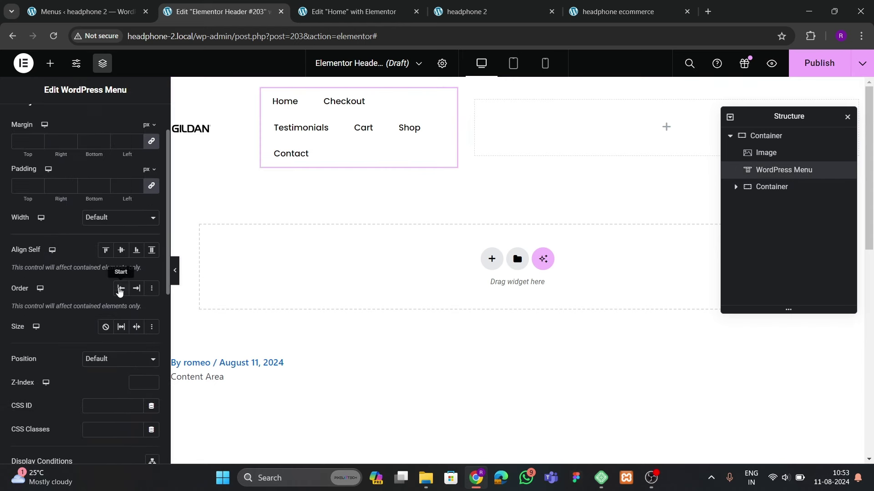
left_click(121, 327)
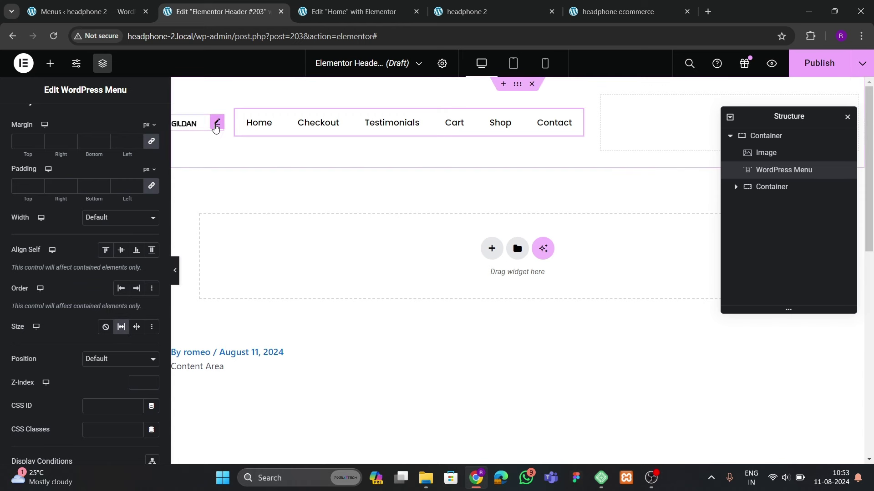
Give the new container zero padding and 20% width
left_click(602, 97)
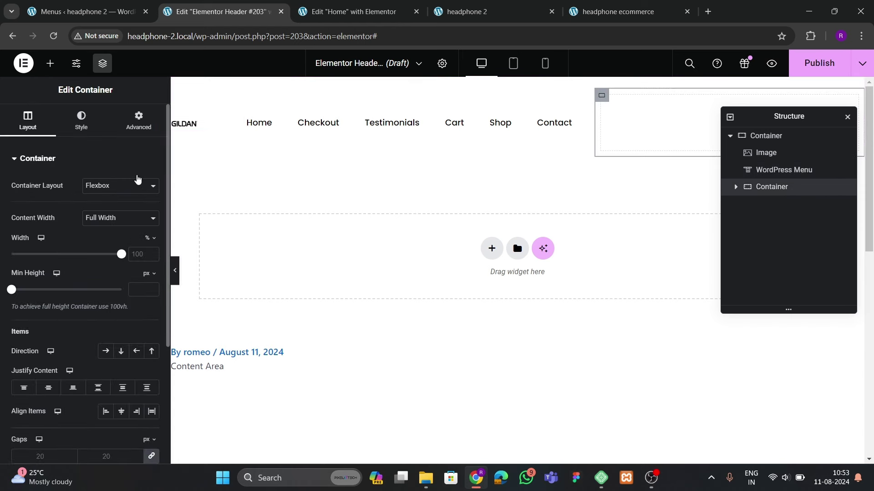
left_click(138, 119)
left_click(152, 243)
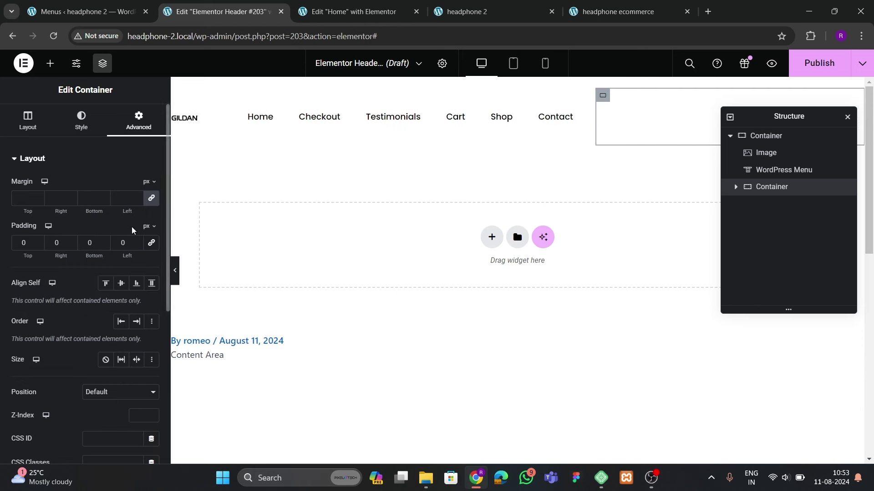
left_click(28, 121)
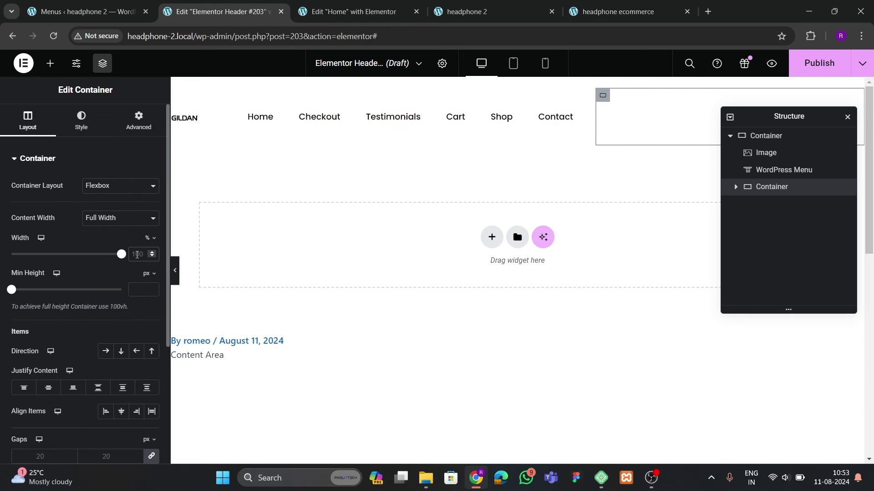
type("30")
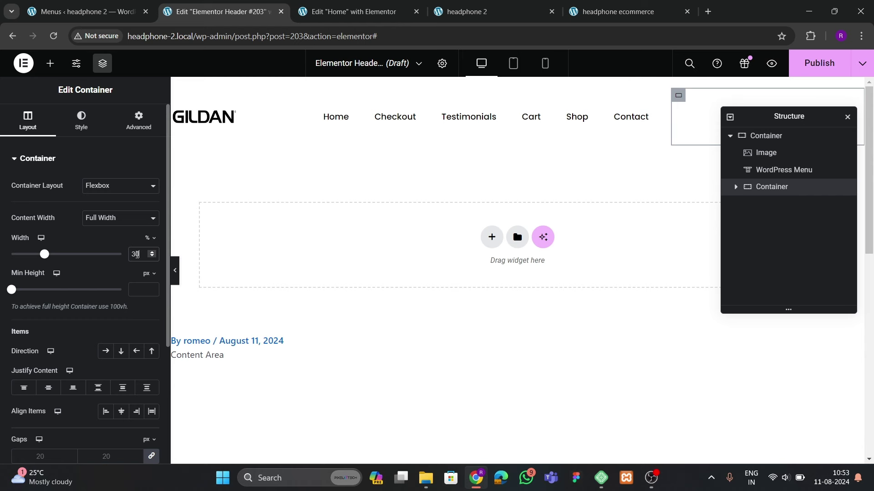
key("BackSpace")
key("BackSpace")
type("20")
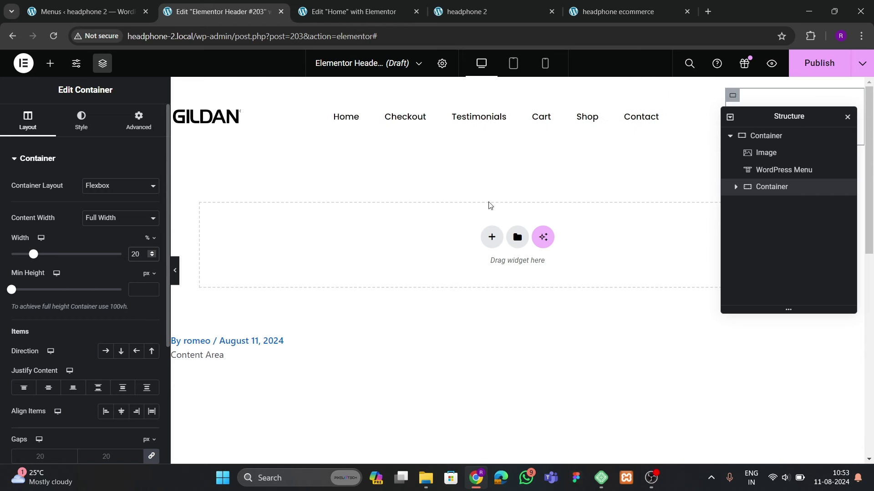
left_click_drag(771, 118, 544, 132)
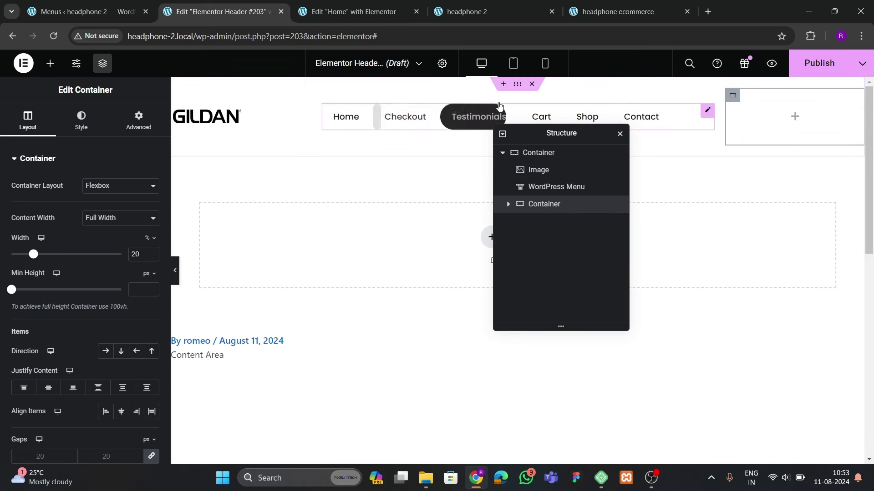
Place an Icon widget in the new container using the Search icon
left_click(517, 84)
left_click(50, 63)
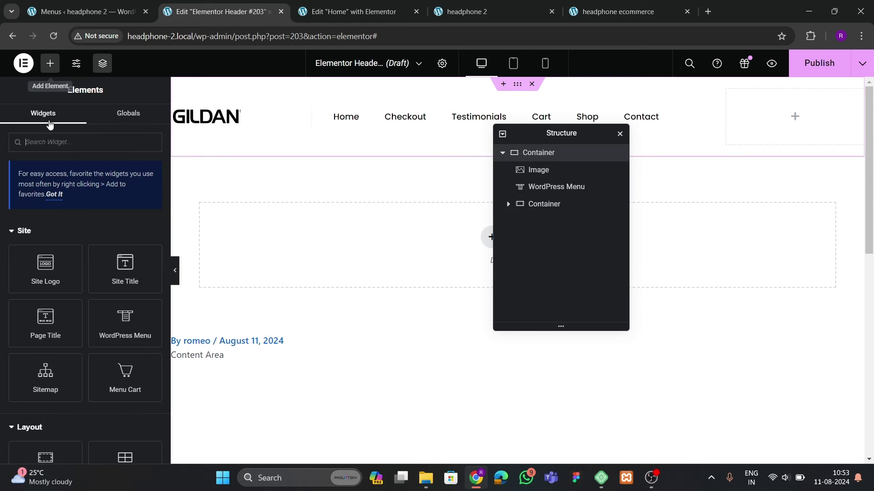
type("icon")
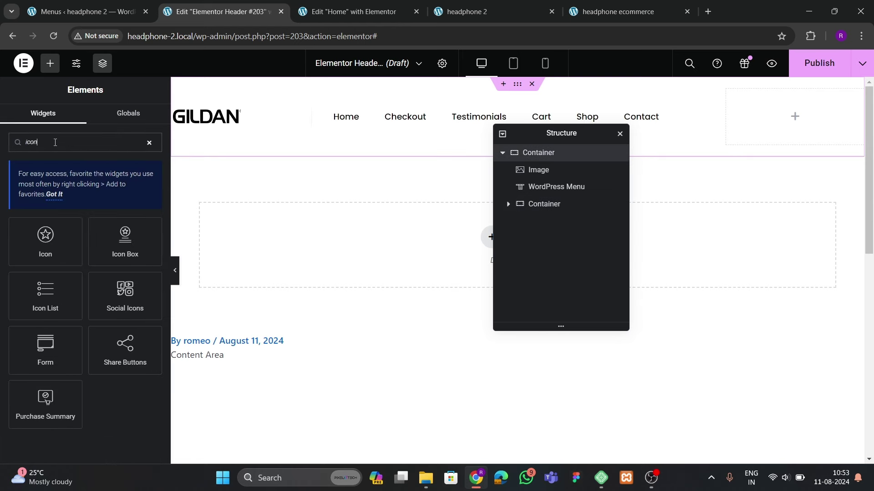
left_click_drag(46, 240, 781, 124)
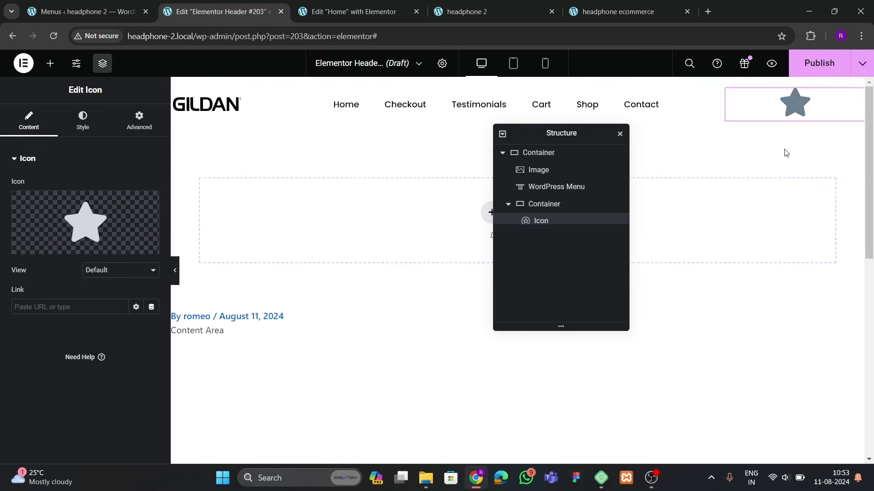
left_click(85, 223)
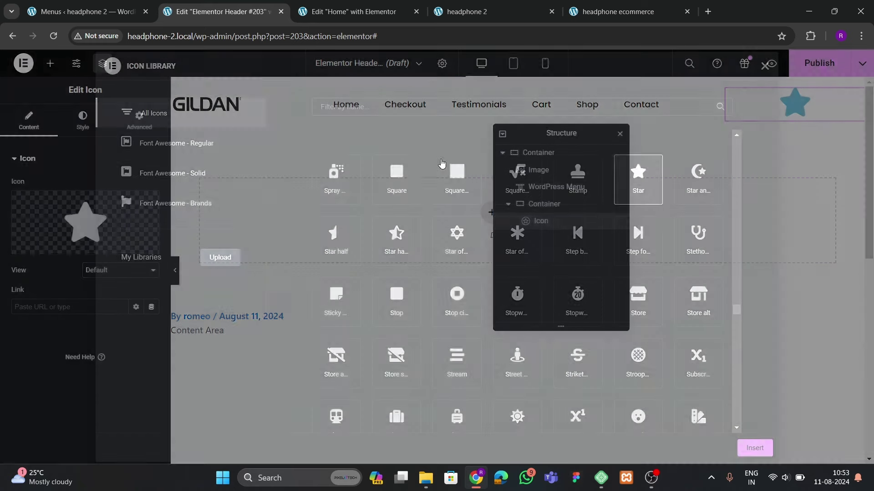
type("sear")
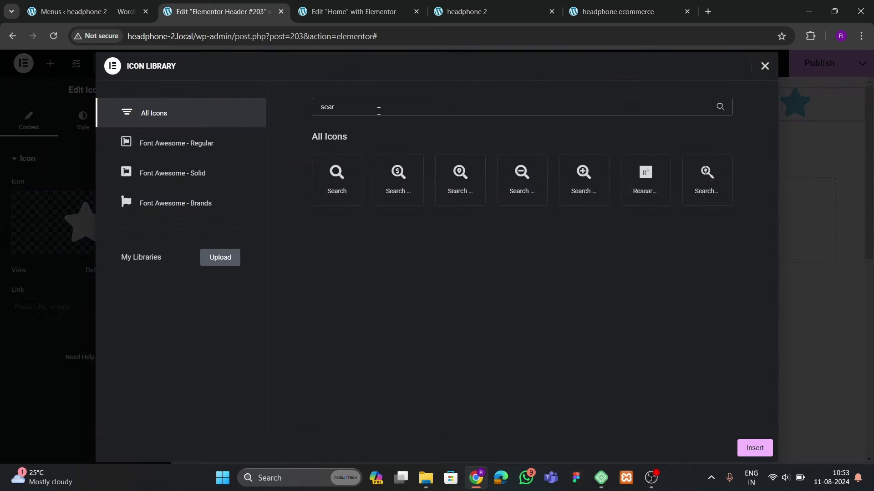
left_click(347, 178)
left_click(753, 447)
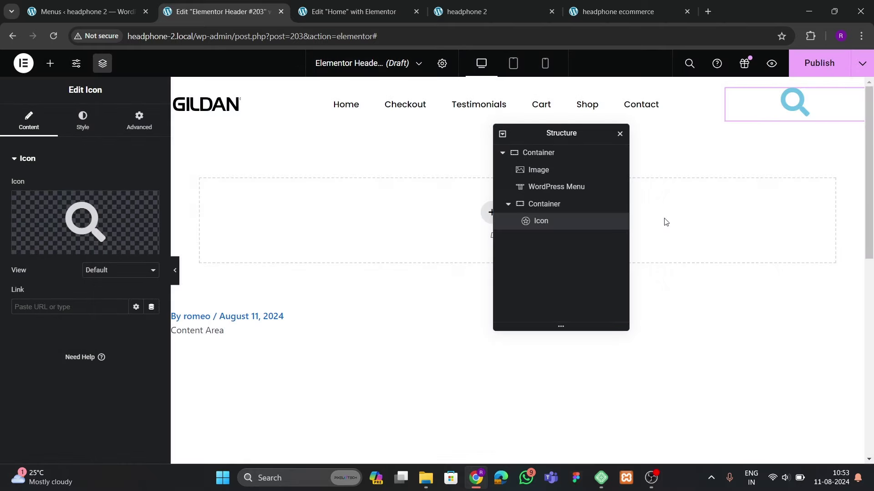
Make the search icon black and 22 px in size
left_click(82, 120)
left_click(151, 233)
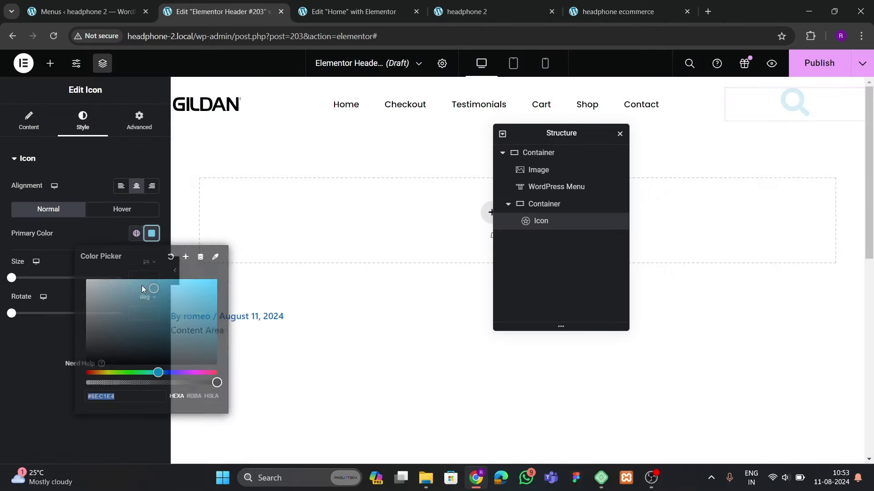
left_click_drag(141, 285, 43, 384)
left_click(43, 385)
left_click(152, 276)
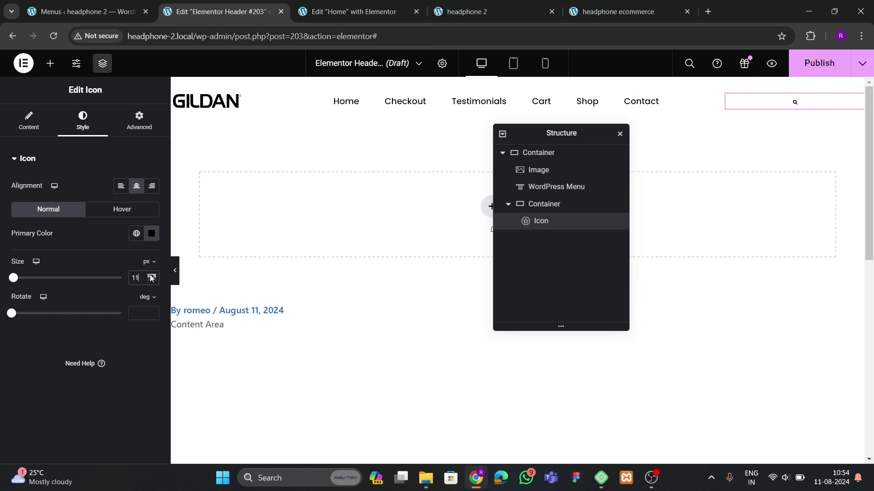
left_click(152, 276)
left_click(151, 276)
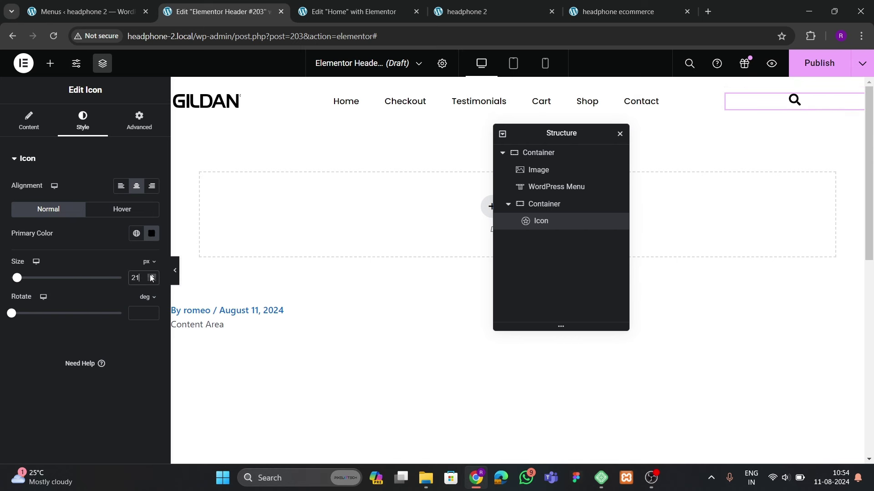
left_click(152, 276)
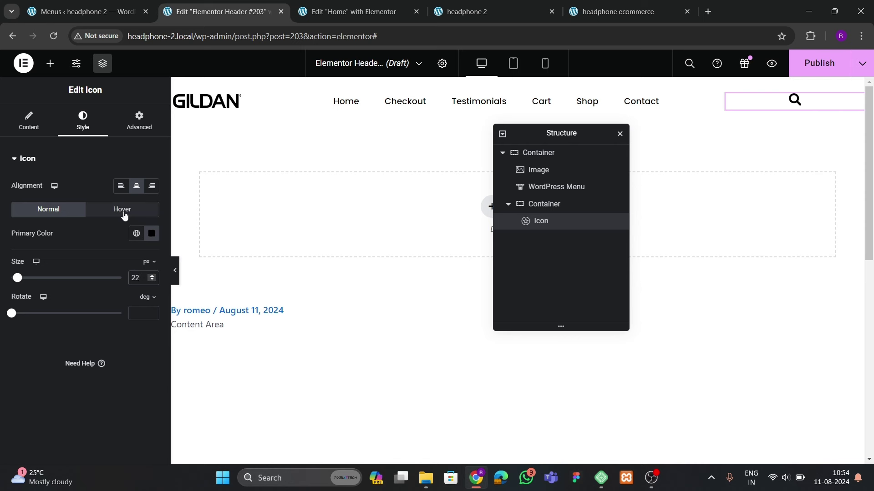
right_click(593, 222)
Duplicate the search icon twice to make three icons
left_click(596, 254)
right_click(562, 238)
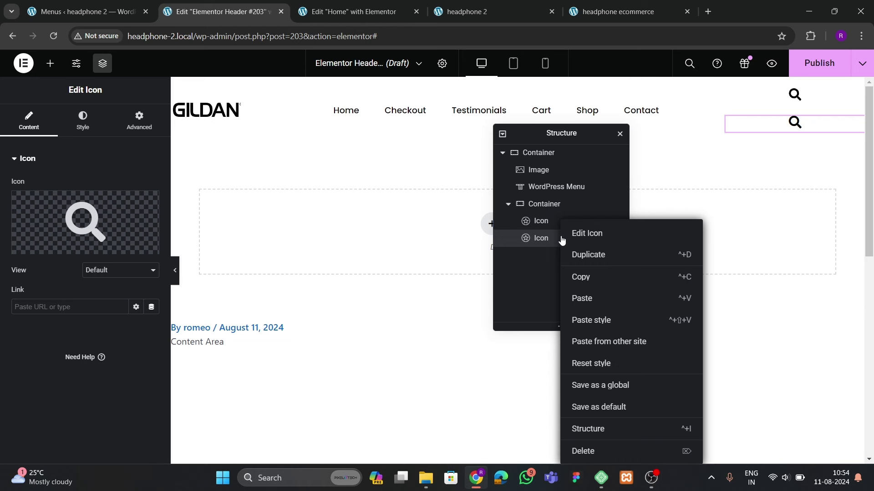
left_click(590, 256)
Set the icons' container to Row direction with content justified to End
left_click(558, 205)
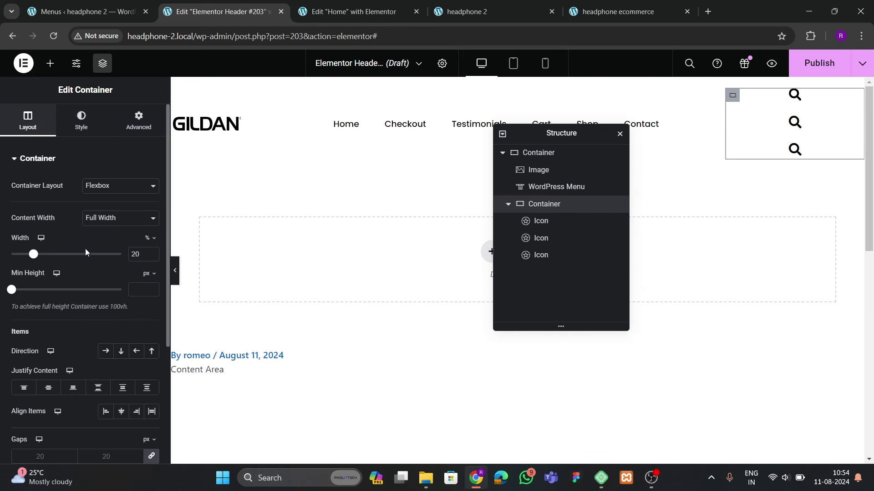
scroll(86, 249, "down", 3)
left_click(105, 237)
left_click(98, 274)
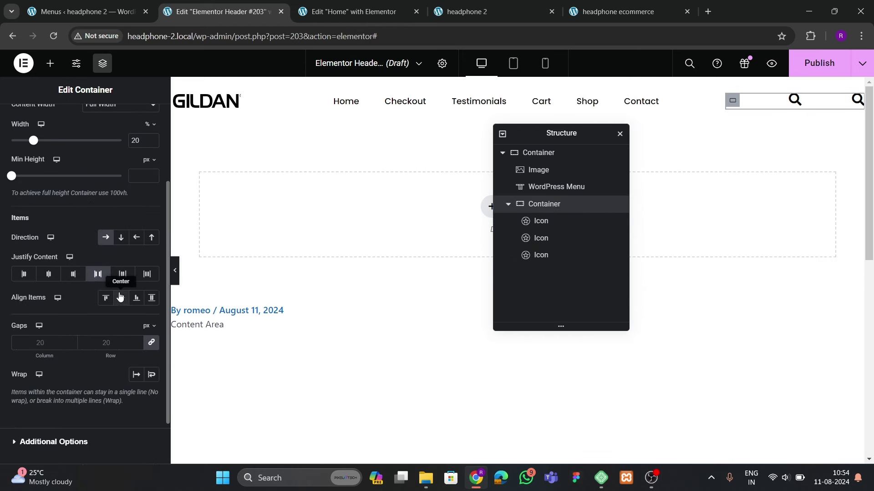
left_click(73, 273)
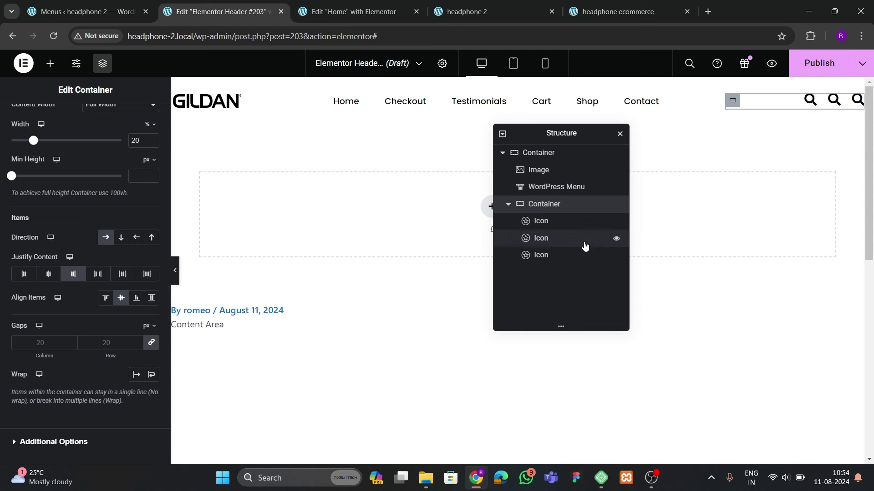
Add a Menu Cart widget to the header after the last search icon
left_click(50, 63)
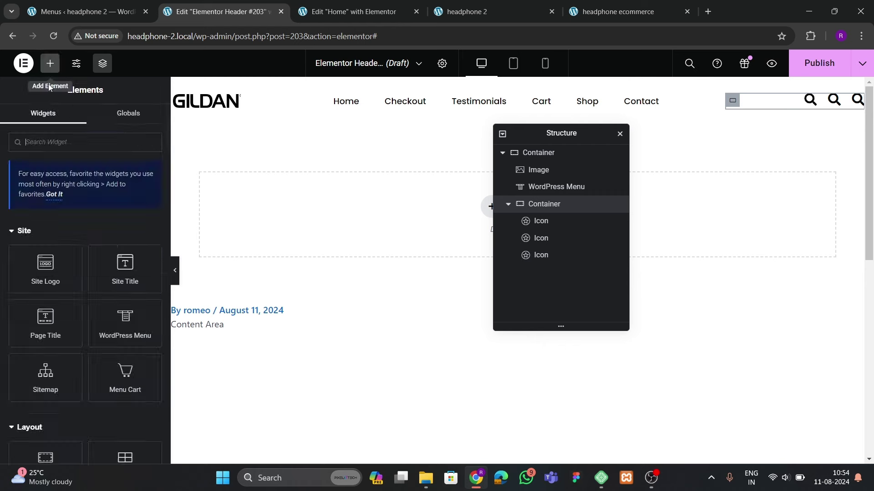
type("cart")
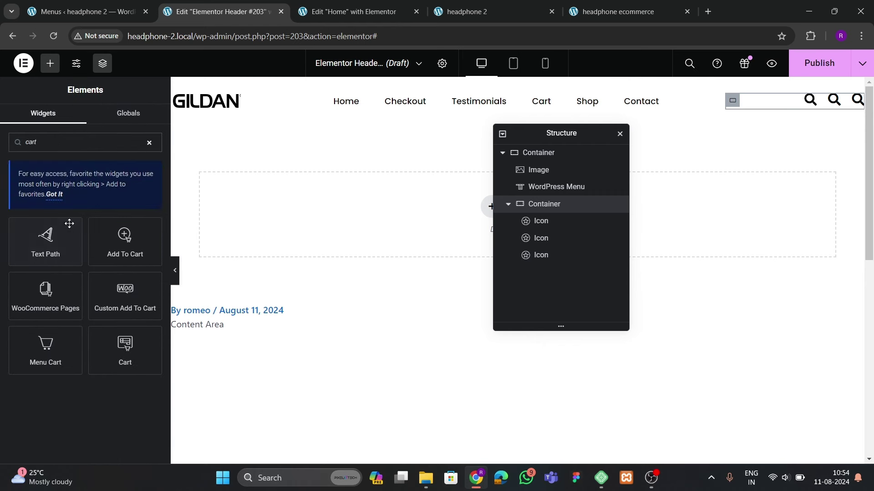
left_click_drag(45, 357, 845, 105)
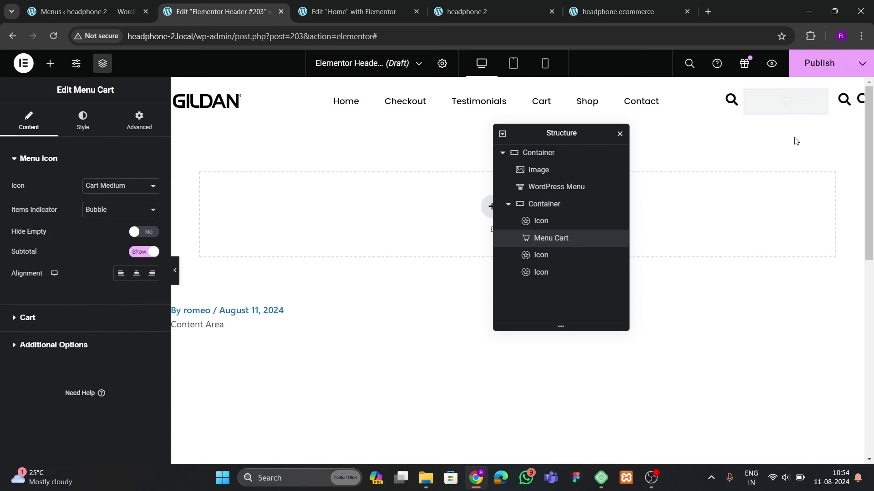
left_click_drag(556, 244, 555, 280)
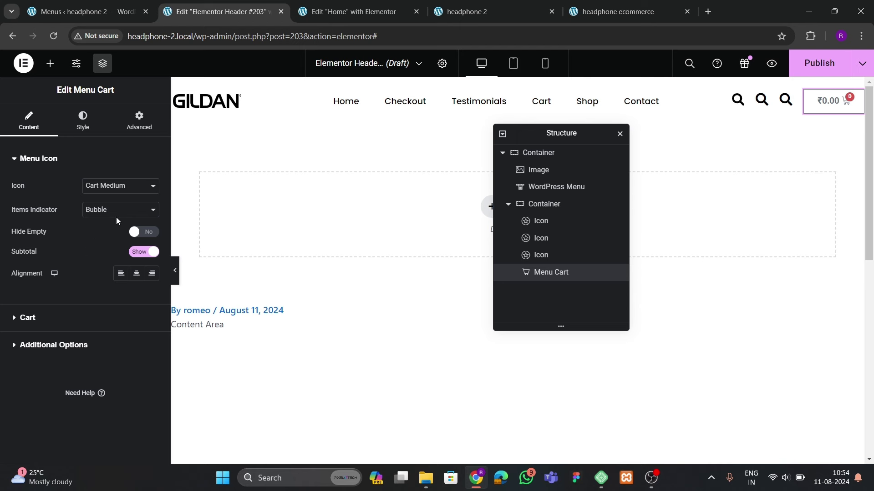
Switch the cart icon to Cart Solid and hide the subtotal
left_click(114, 186)
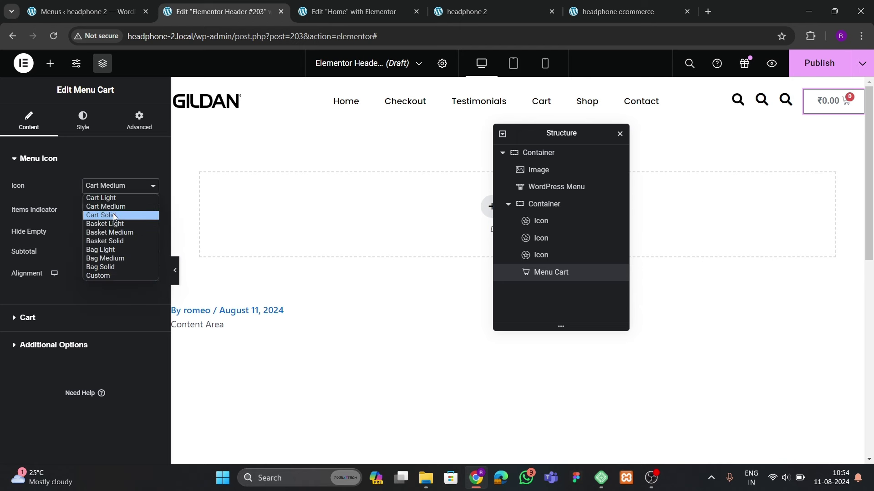
left_click(113, 215)
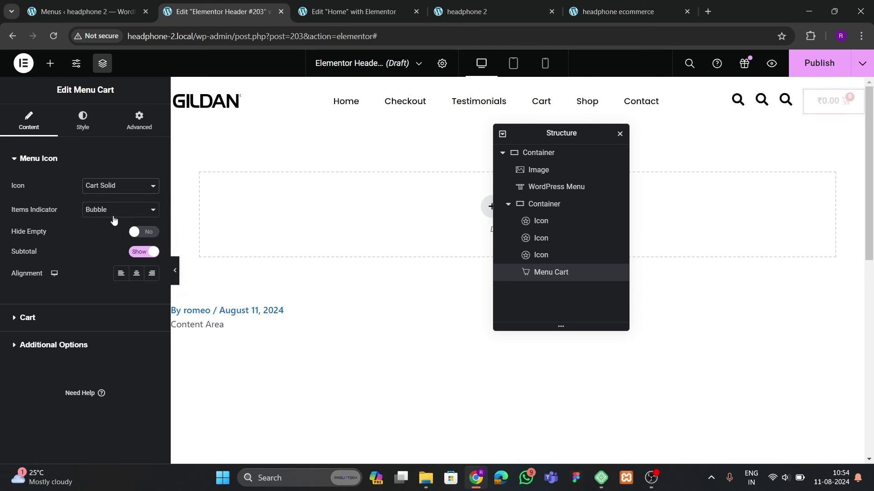
left_click(137, 254)
left_click(28, 318)
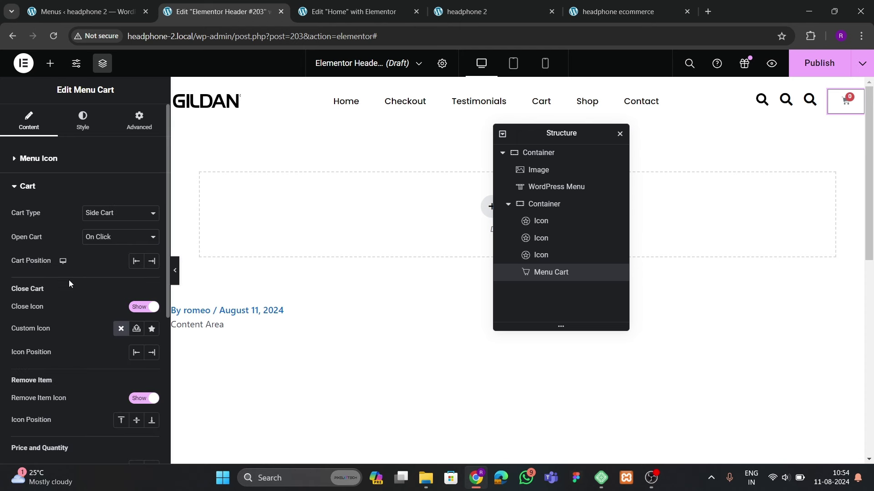
Make the cart icon black and 21 px in size
left_click(81, 122)
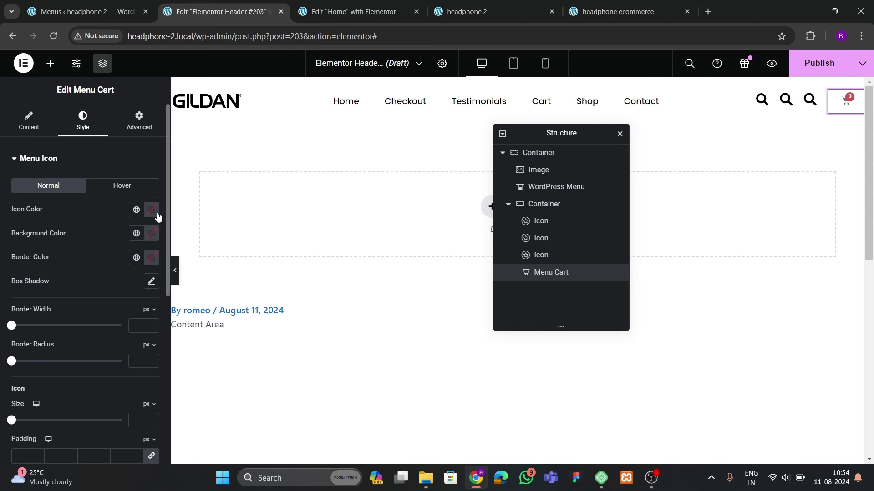
left_click(152, 209)
left_click(88, 334)
left_click(61, 290)
scroll(34, 335, "down", 1)
left_click(152, 362)
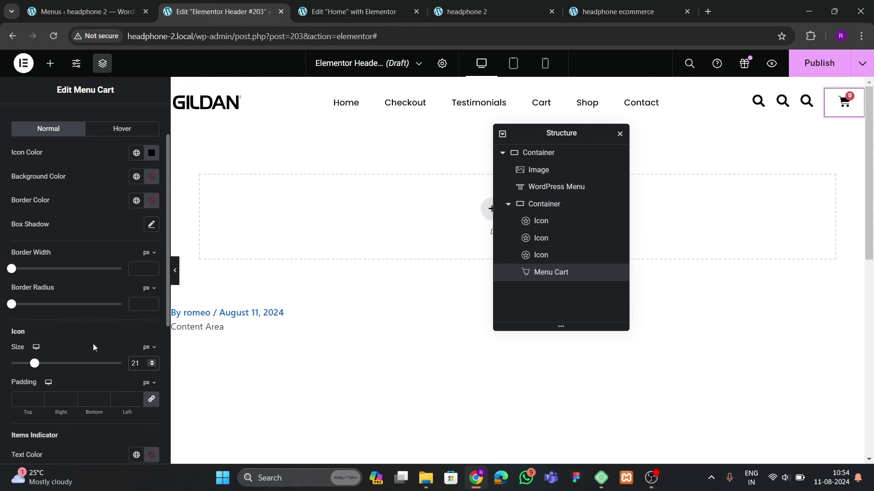
scroll(63, 291, "up", 1)
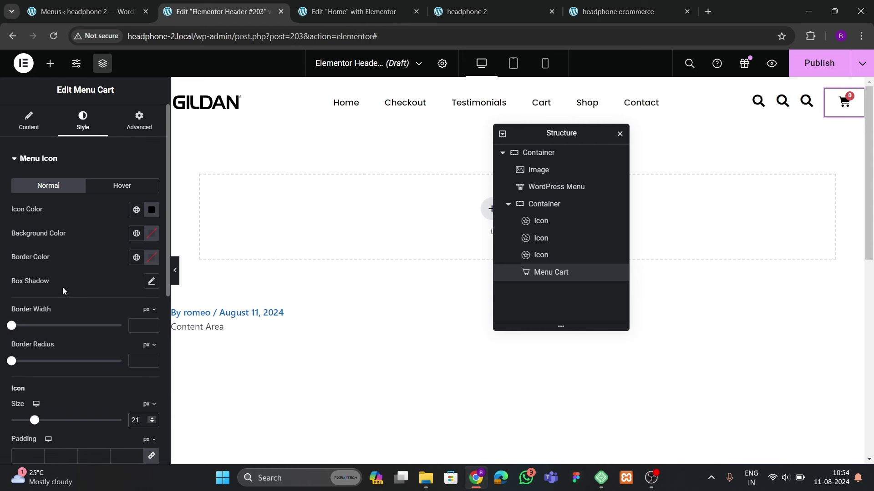
Try a custom cart width, then revert the cart width to Default
left_click(124, 123)
scroll(105, 182, "down", 2)
left_click(107, 162)
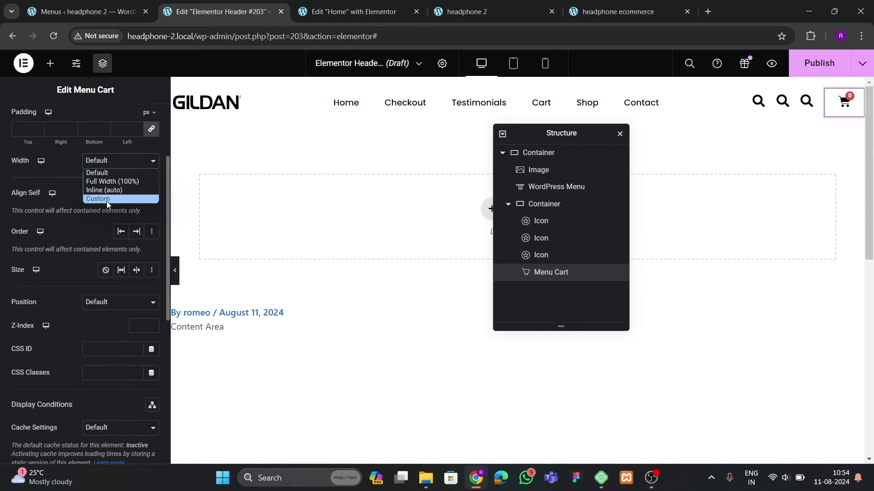
left_click(108, 199)
left_click(152, 197)
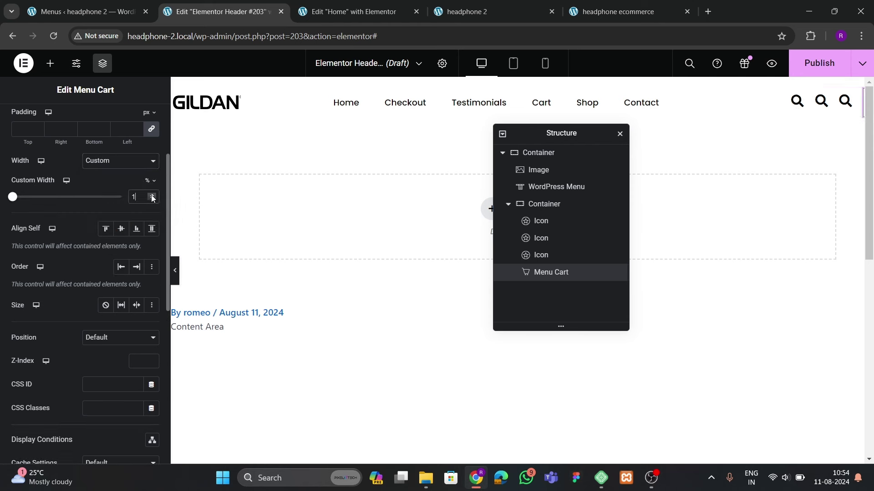
left_click(152, 197)
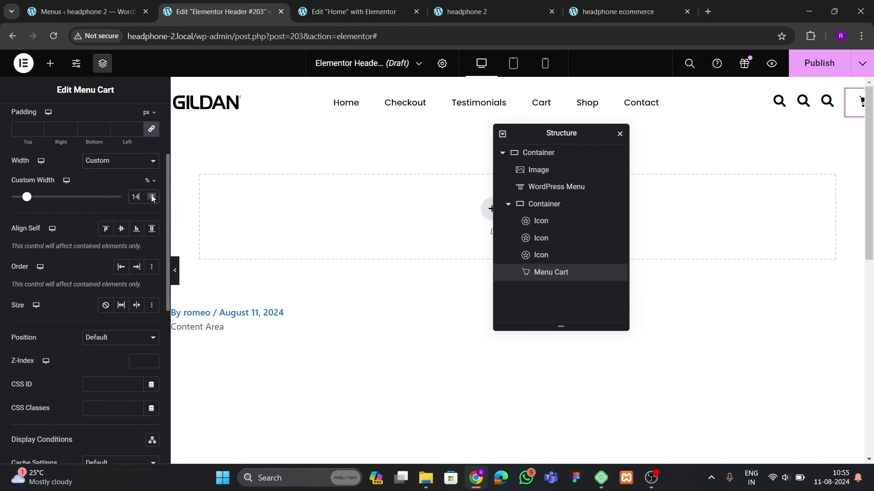
left_click(152, 198)
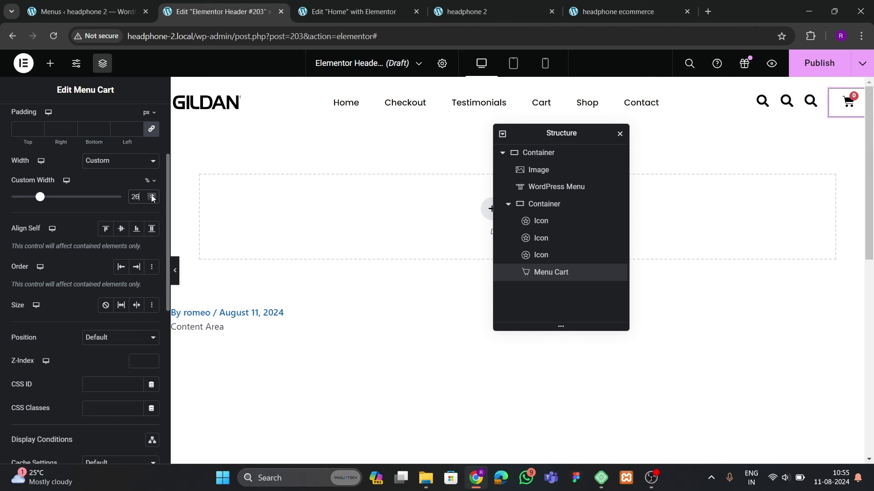
key("BackSpace")
key("BackSpace")
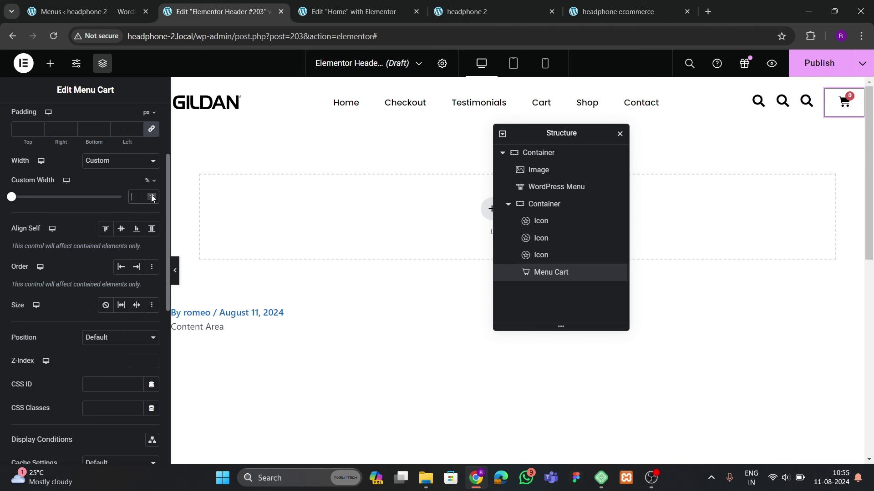
type("10")
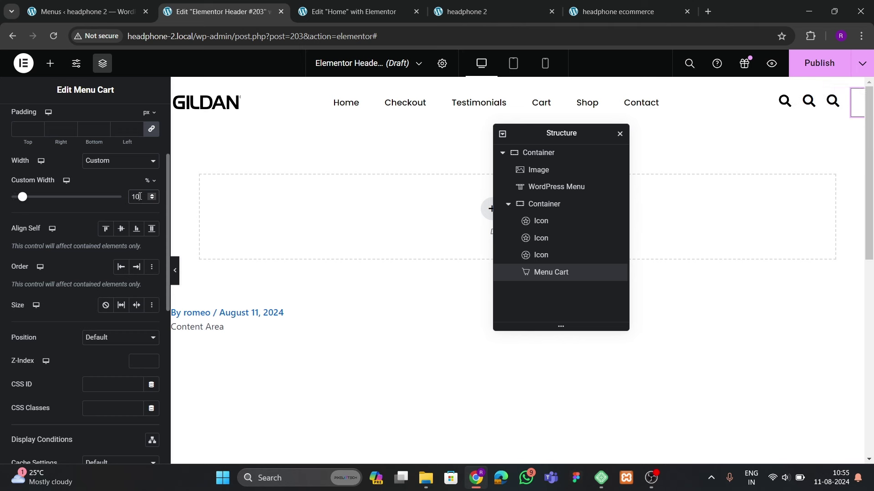
left_click(175, 271)
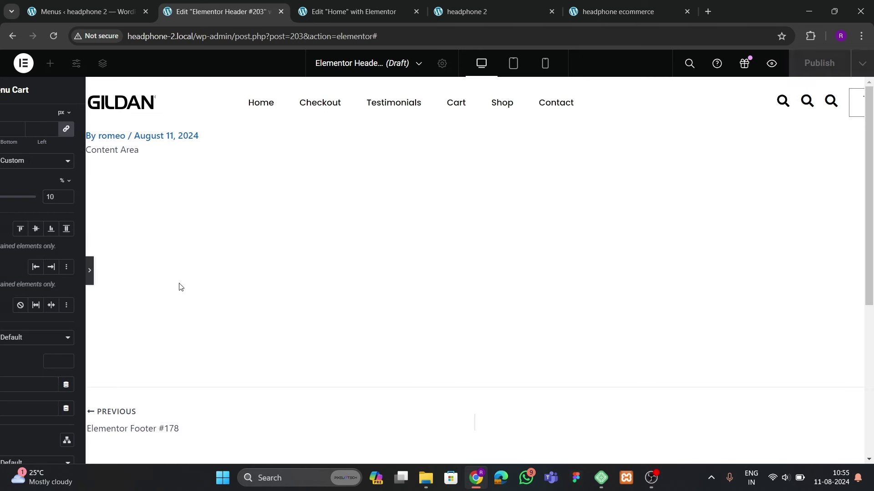
left_click(4, 272)
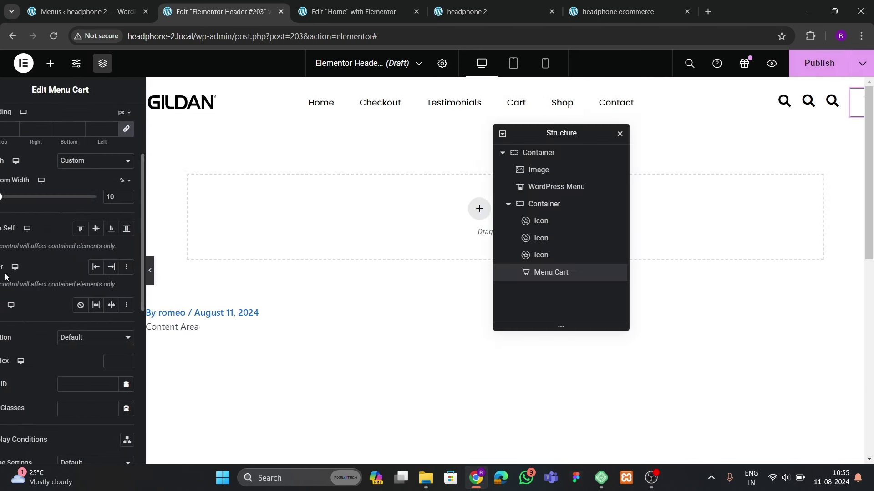
left_click(121, 161)
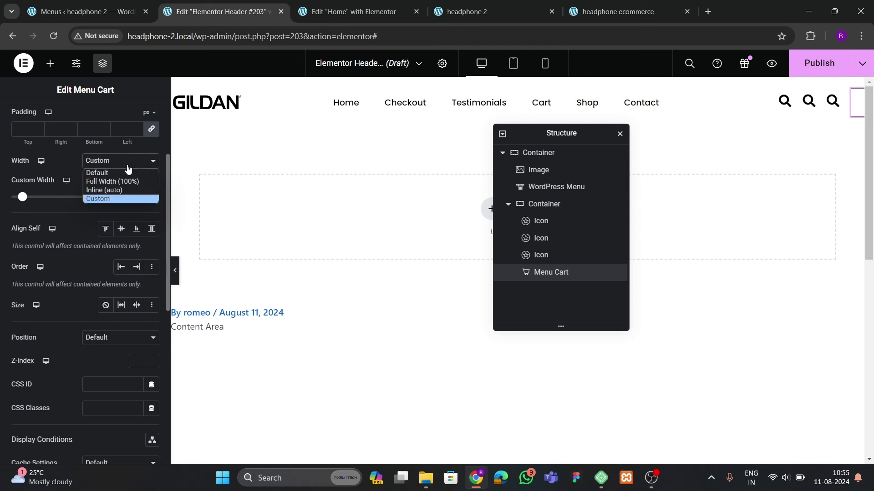
left_click(115, 173)
scroll(108, 206, "up", 4)
Set the cart widget width to Inline (auto)
scroll(108, 206, "down", 2)
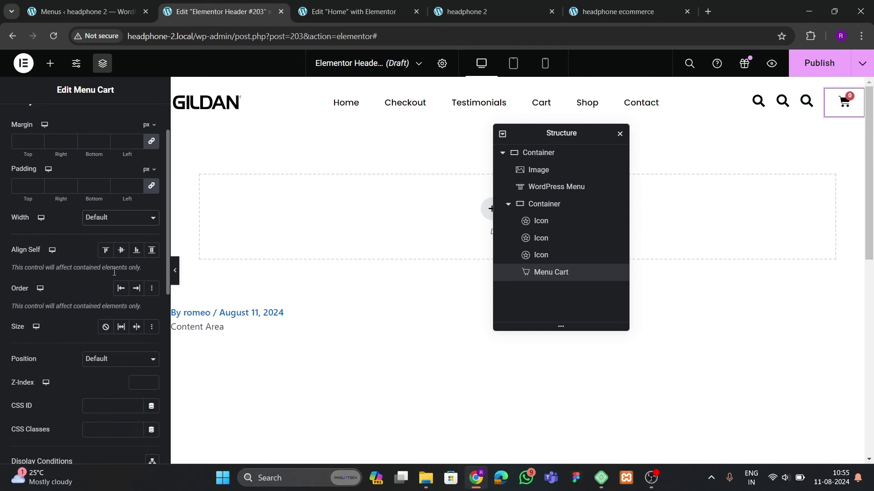
left_click(119, 217)
left_click(104, 246)
scroll(81, 197, "up", 2)
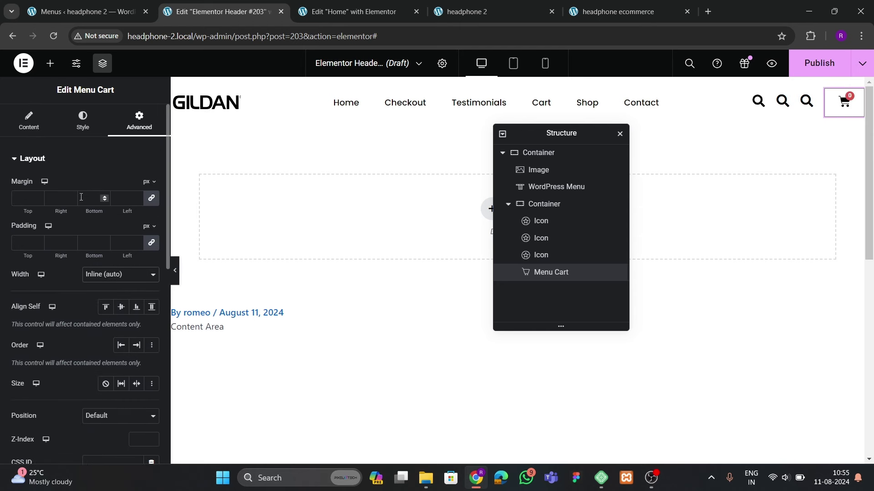
Set the cart icon padding to 0 and preview the header
left_click(83, 121)
scroll(37, 278, "down", 5)
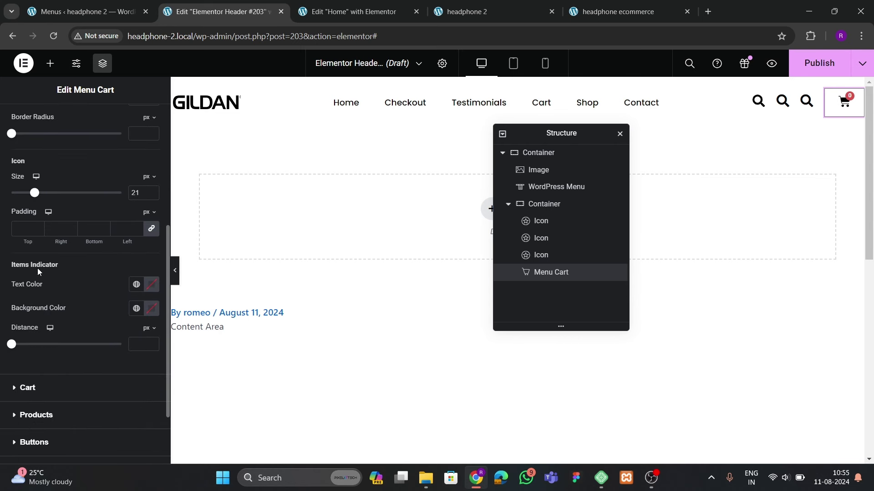
left_click(26, 227)
type("0")
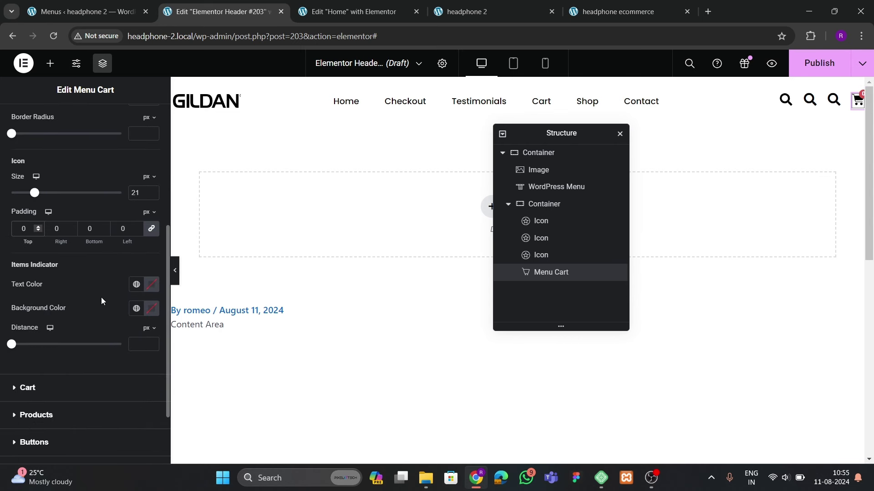
left_click(175, 279)
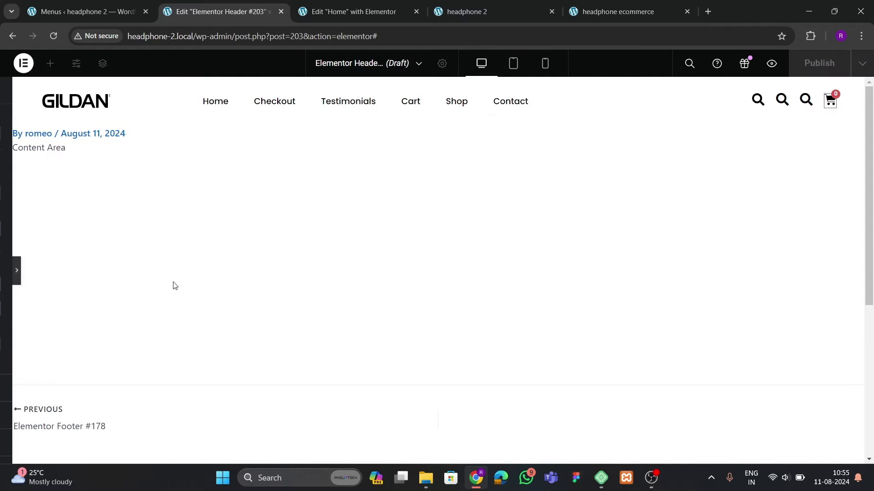
left_click(6, 273)
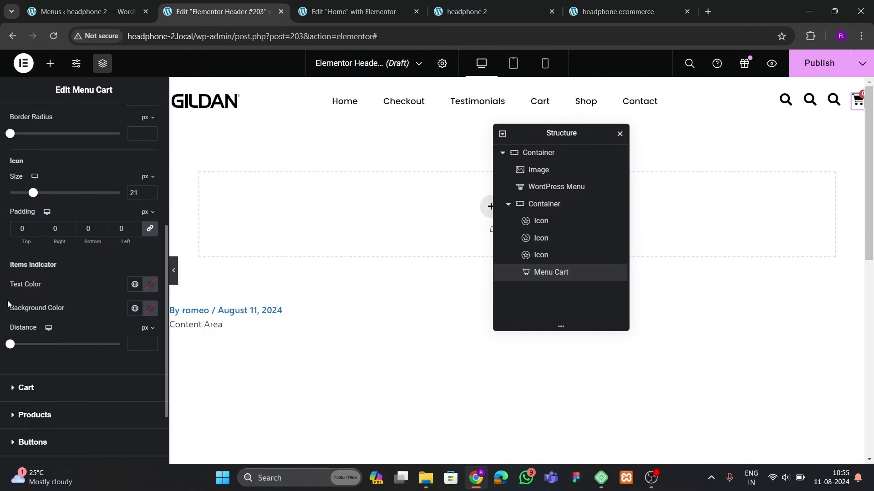
scroll(25, 308, "up", 3)
scroll(39, 253, "up", 3)
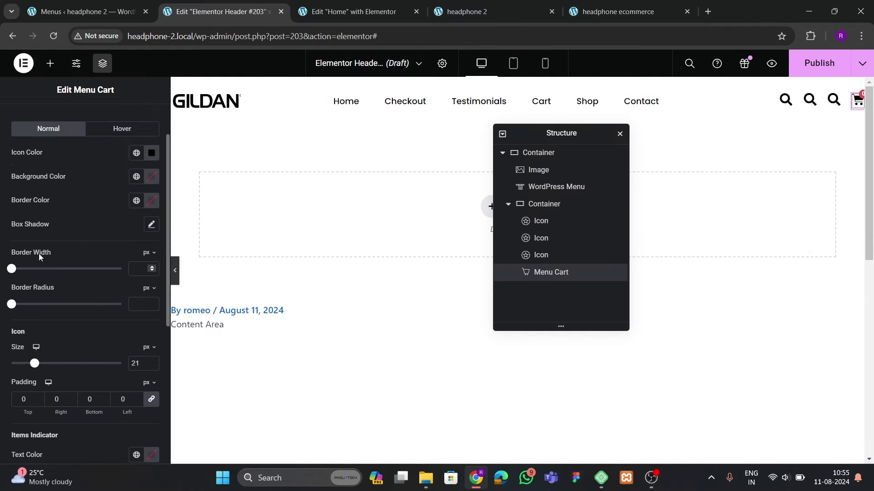
scroll(47, 300, "down", 6)
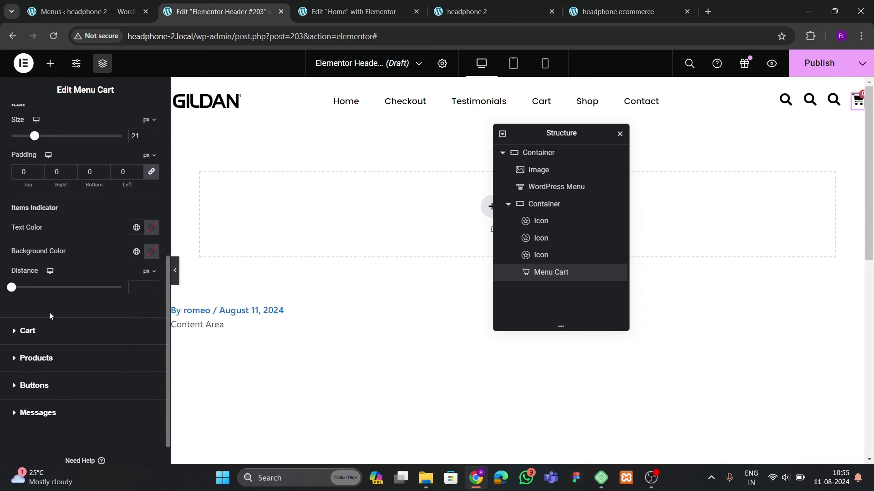
scroll(49, 312, "up", 4)
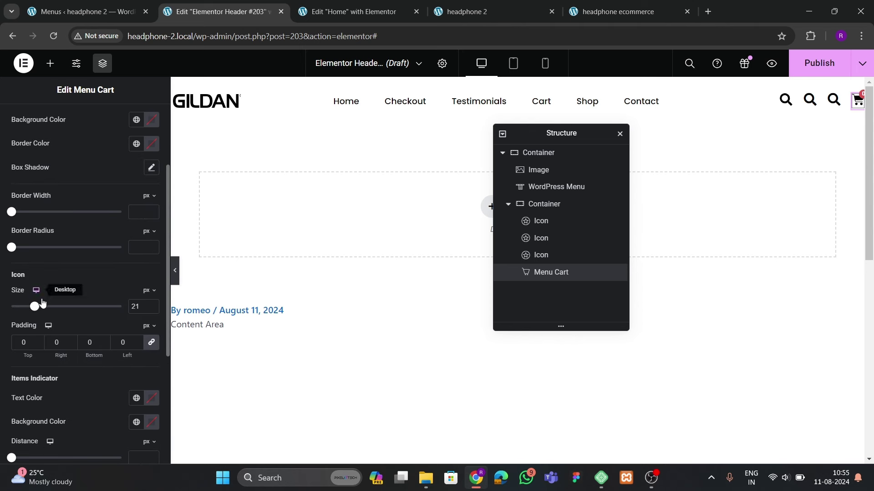
Set the cart border width to 0 and check that the side cart opens empty
left_click(141, 210)
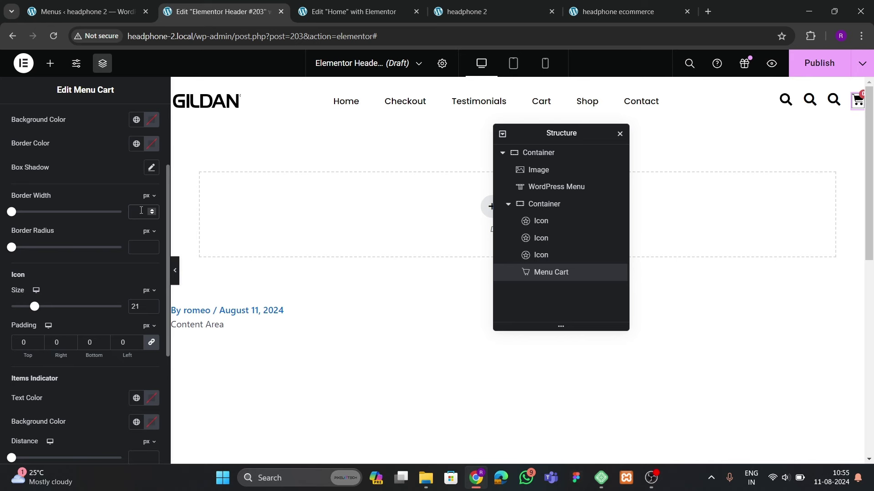
left_click(175, 270)
left_click(827, 101)
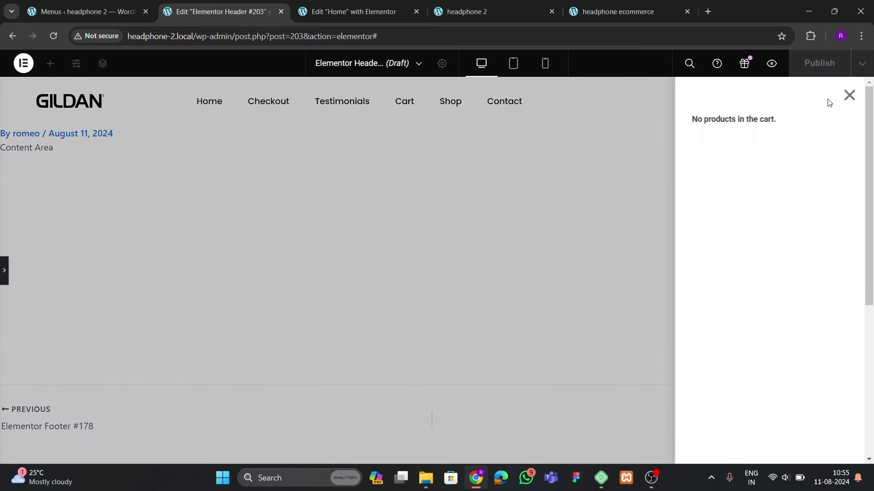
left_click(848, 95)
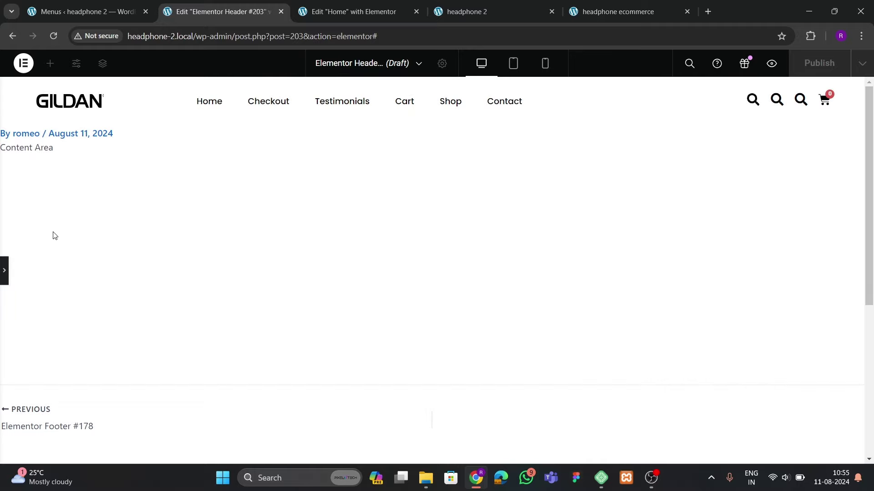
left_click(4, 270)
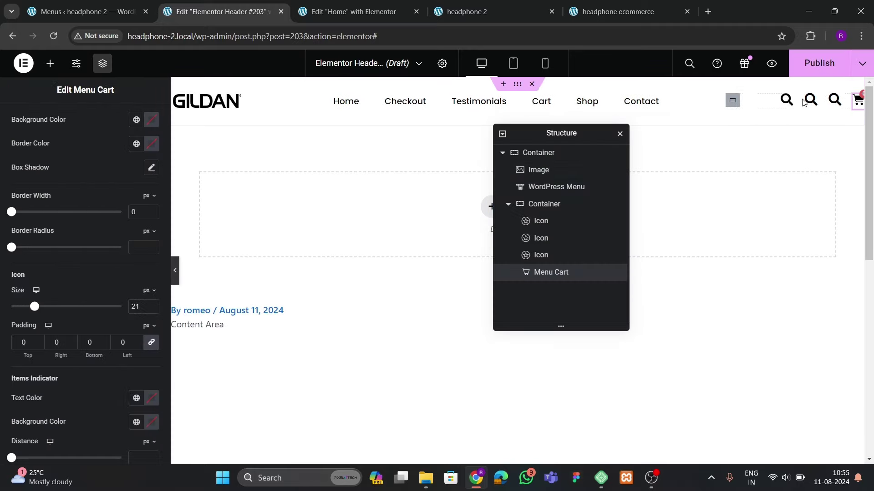
left_click(810, 99)
Replace the second header search icon with the solid Heart icon from the Icon Library
left_click(85, 220)
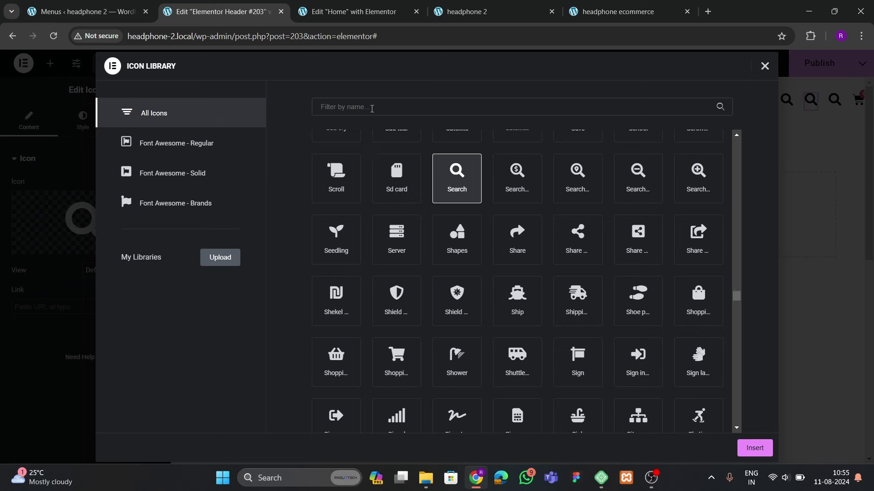
left_click(371, 108)
type("heart")
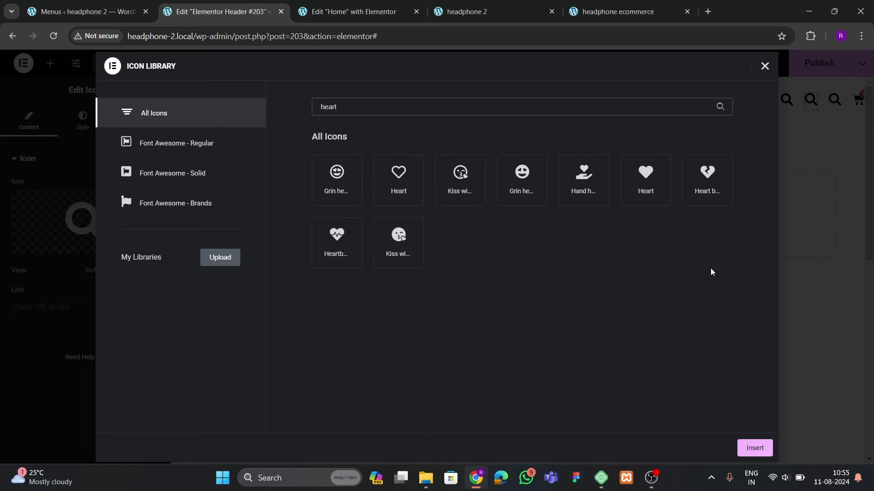
left_click(628, 191)
left_click(749, 447)
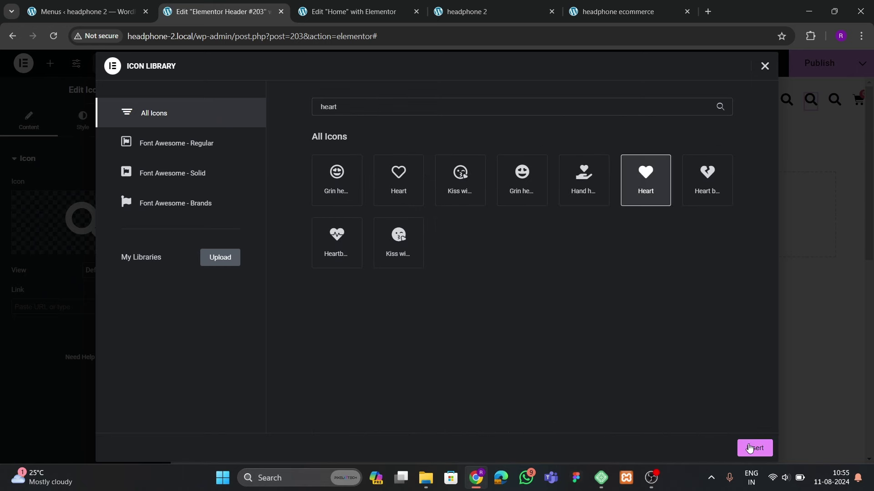
Replace the third header icon with the User alt icon
left_click(830, 102)
left_click(85, 221)
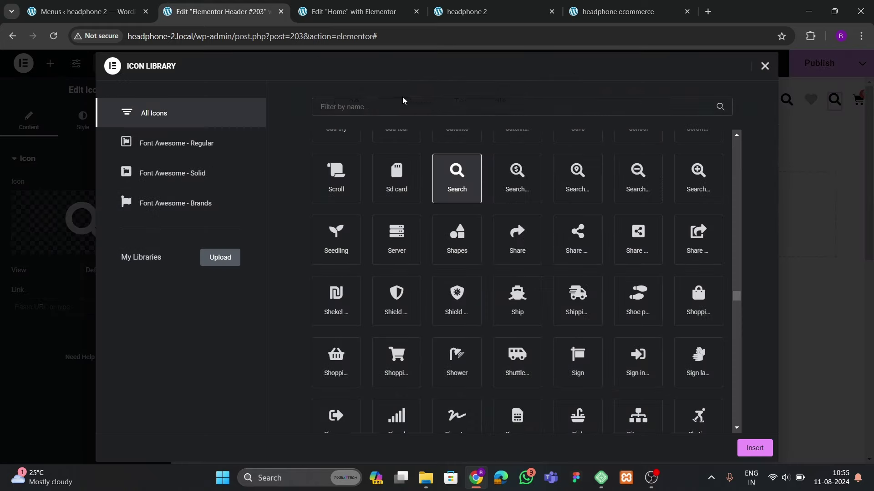
type("user")
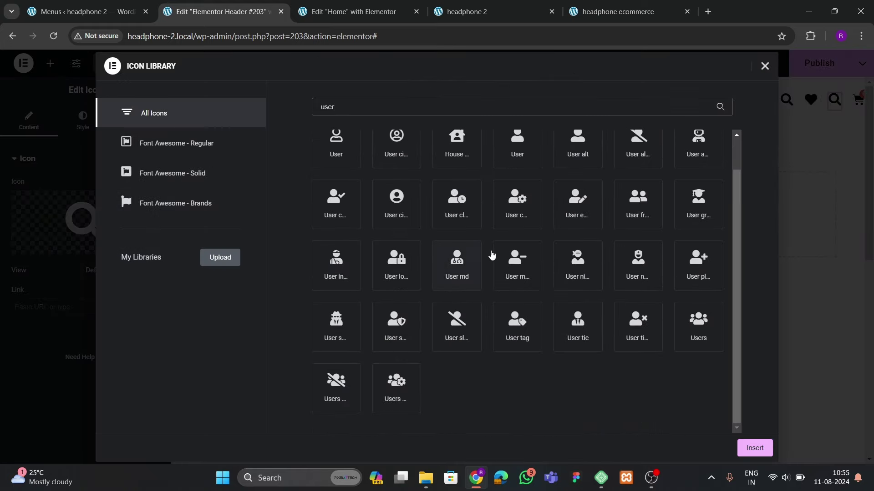
scroll(625, 261, "up", 1)
left_click(571, 187)
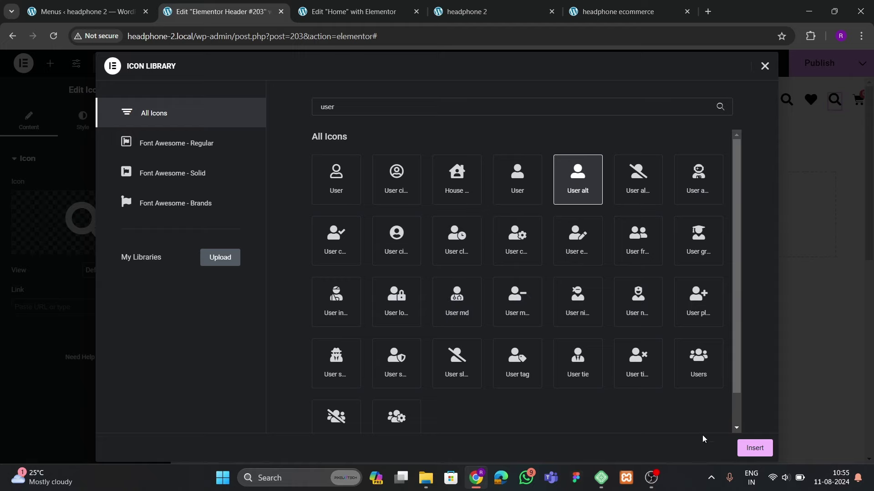
left_click(742, 452)
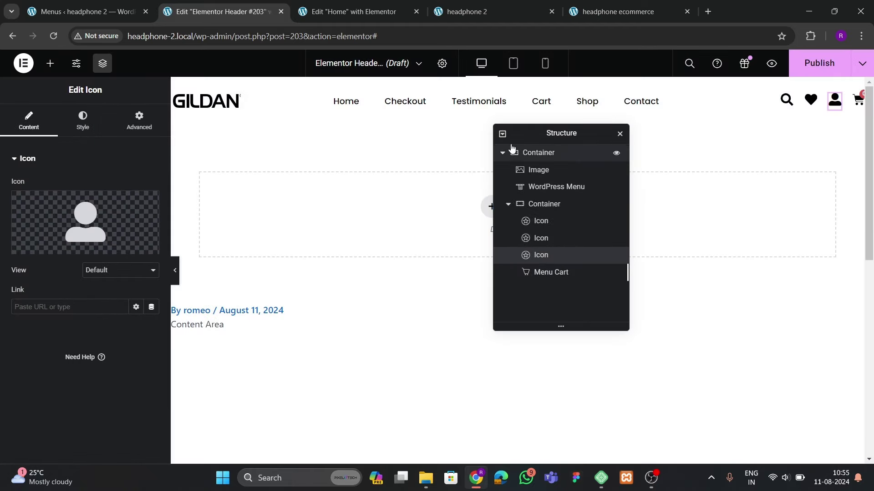
Set the header icon container's width to 10% and preview the result
left_click(175, 271)
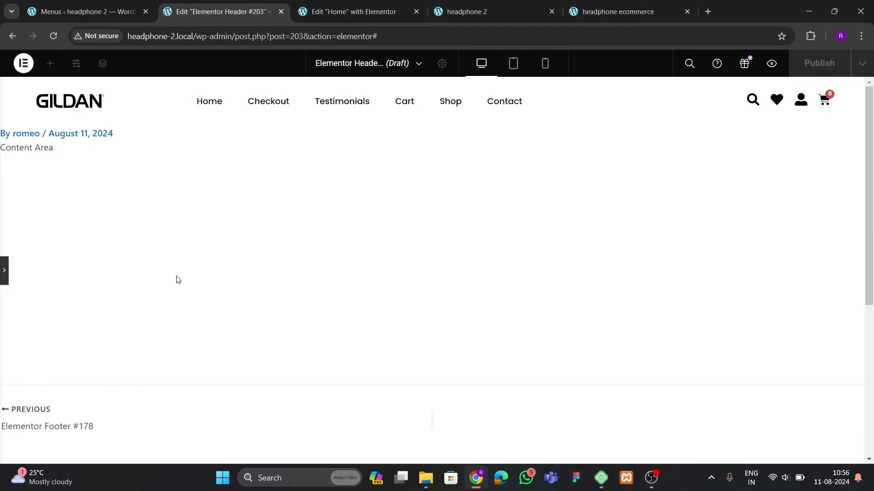
left_click(4, 282)
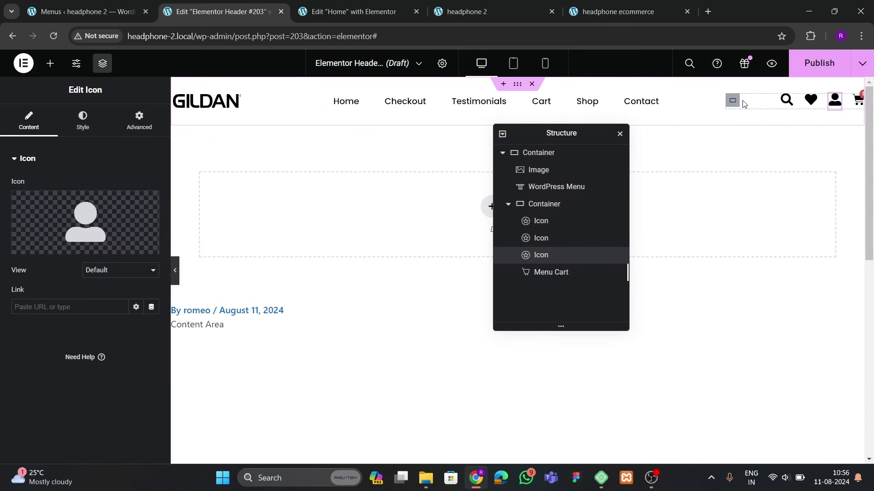
left_click(742, 103)
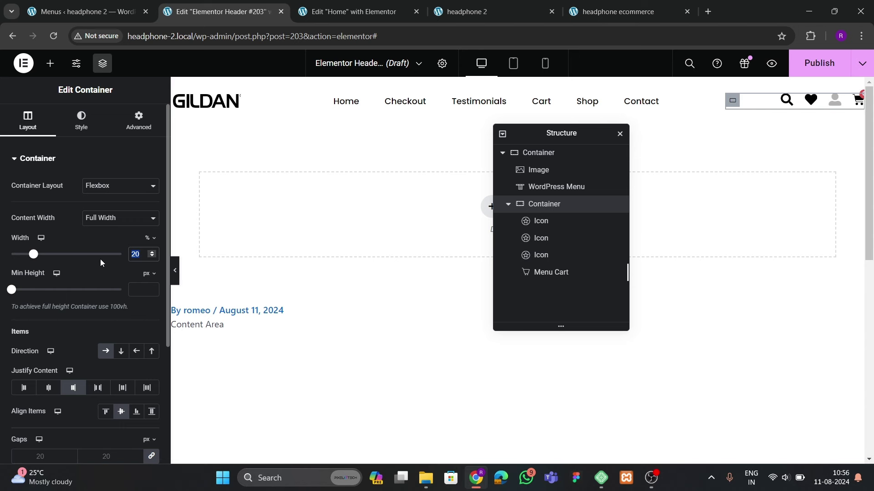
type("10")
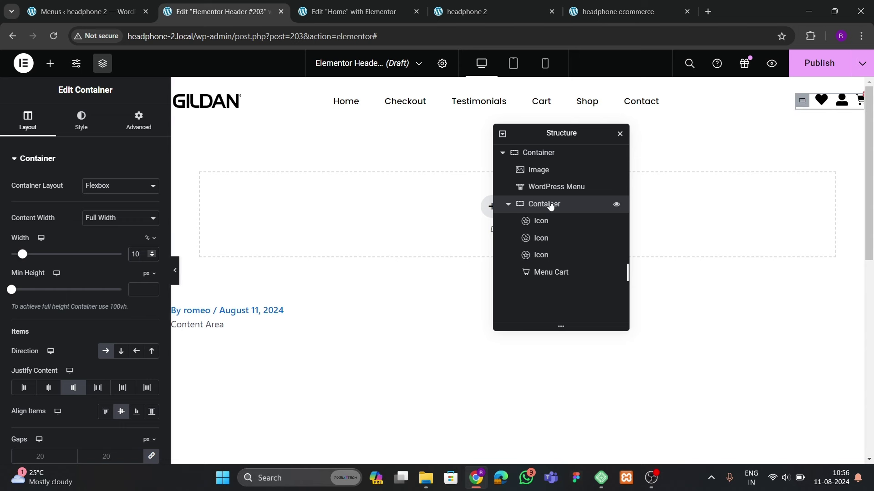
scroll(105, 261, "down", 3)
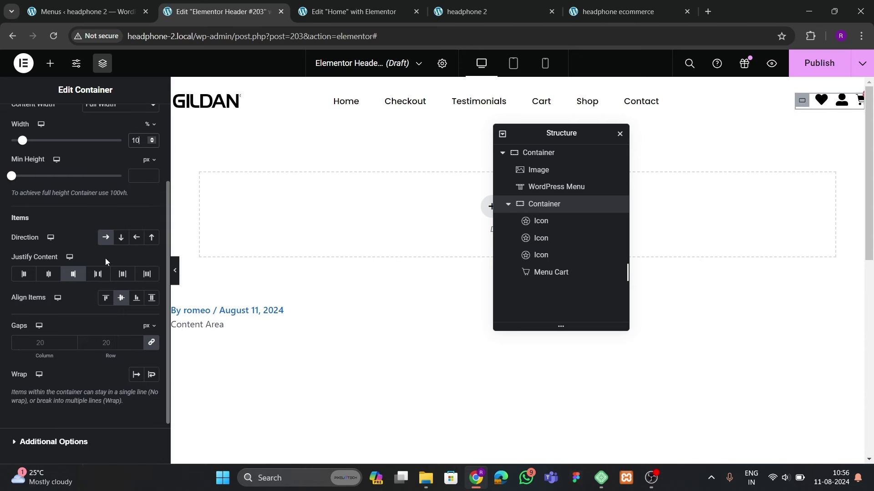
left_click(175, 280)
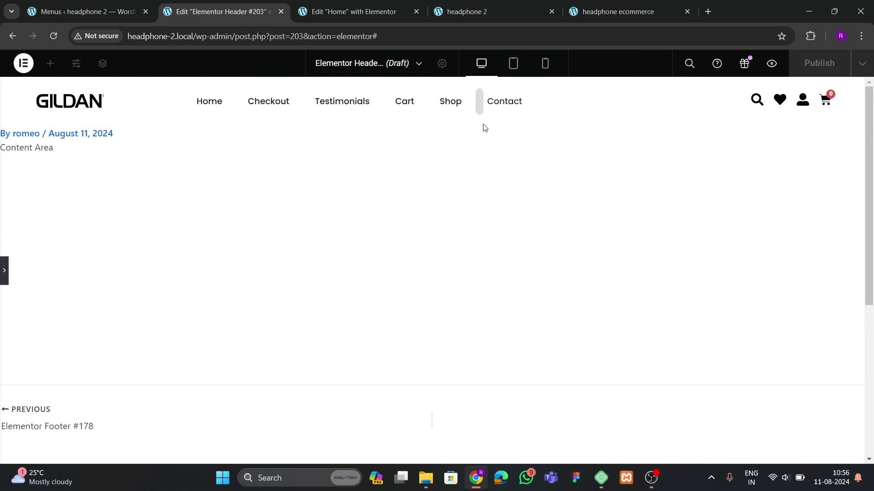
left_click(4, 270)
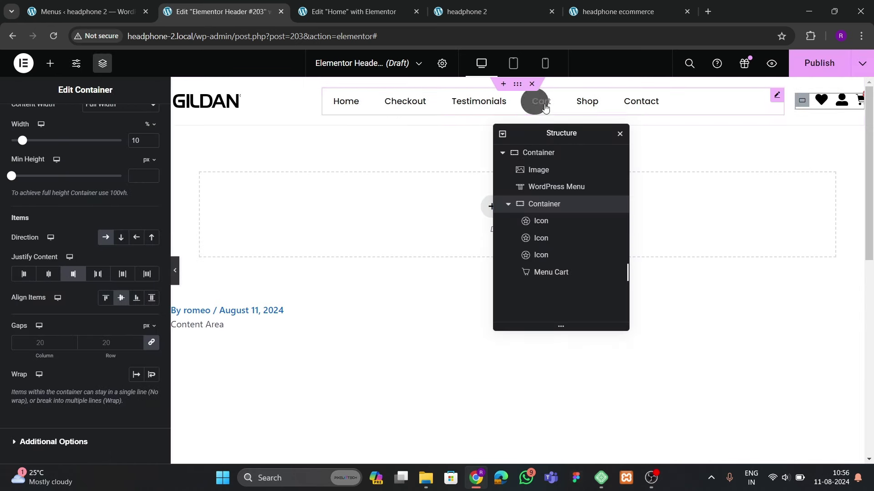
Set the WordPress Menu widget's alignment to center and preview the header
left_click(532, 101)
left_click(73, 126)
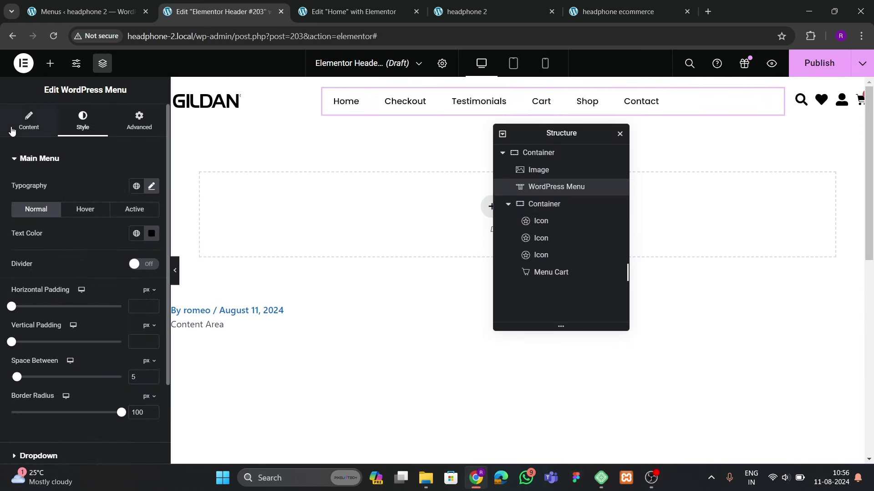
left_click(28, 122)
left_click(121, 279)
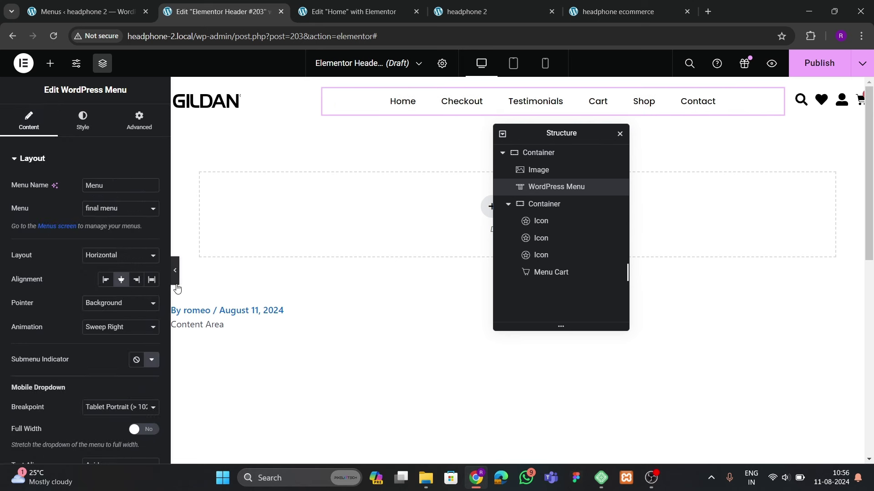
left_click(177, 285)
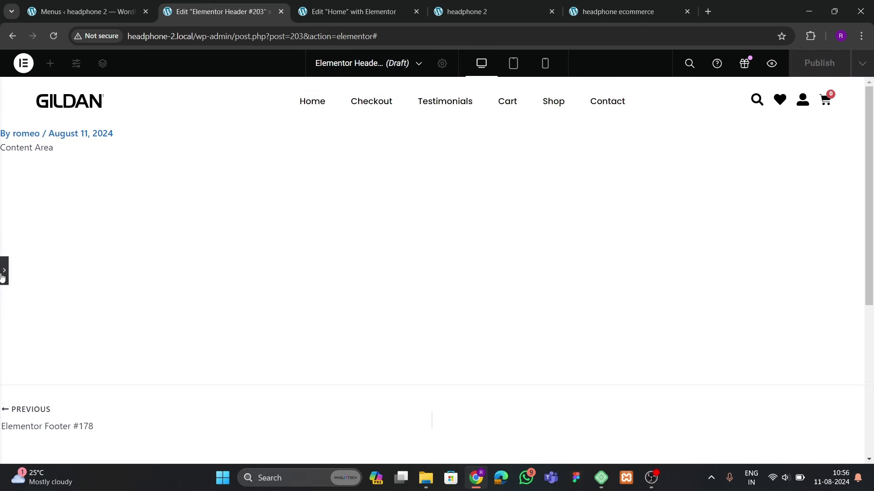
left_click(4, 272)
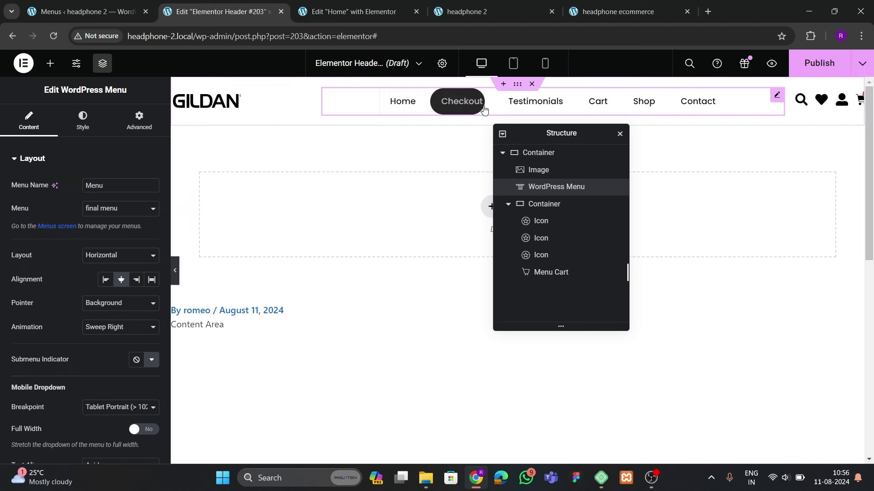
left_click(517, 85)
Give the header container a Classic white (#FFFFFF) background
left_click(82, 122)
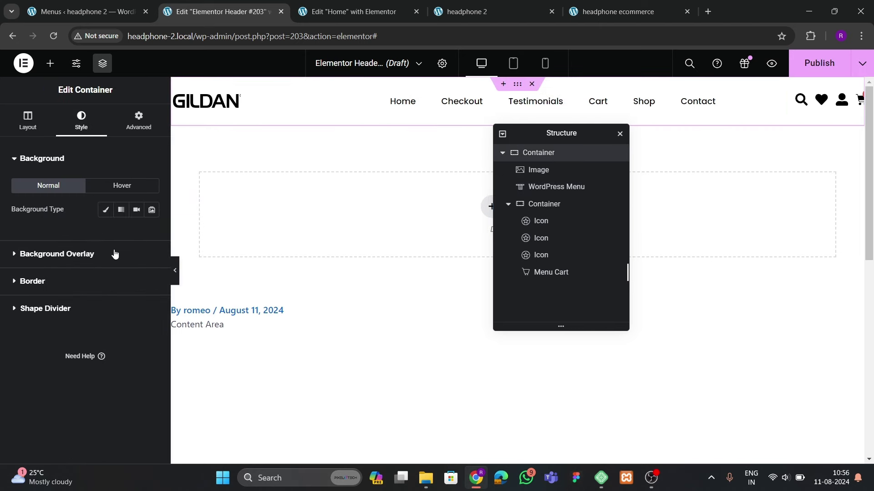
left_click(109, 215)
left_click(151, 233)
left_click_drag(145, 312, 86, 279)
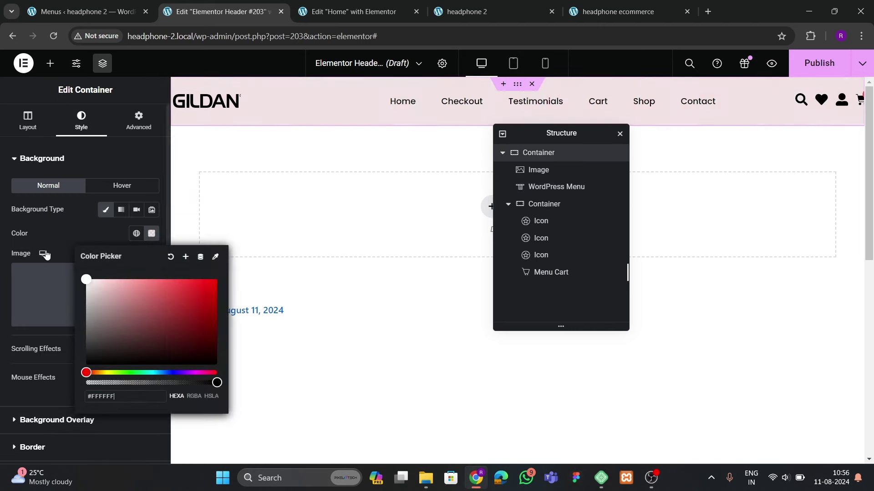
left_click(66, 229)
Make the header sticky to the top via Motion Effects
left_click(136, 119)
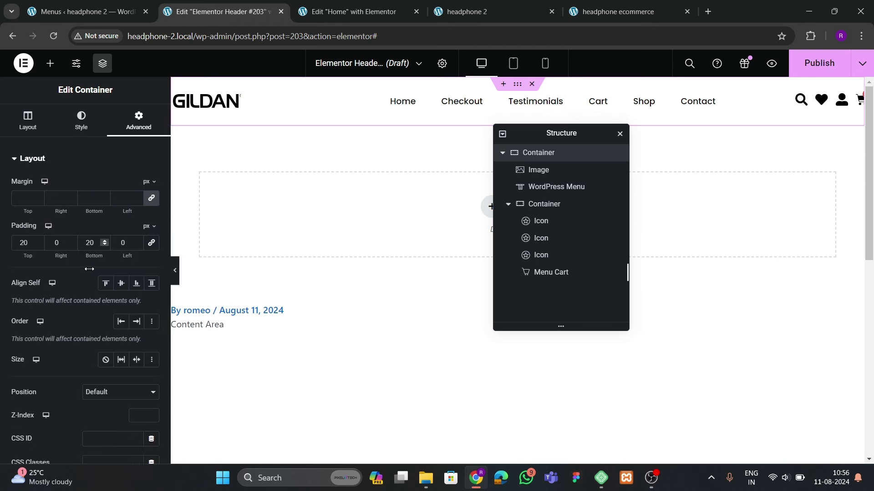
scroll(57, 296, "down", 3)
scroll(56, 296, "down", 2)
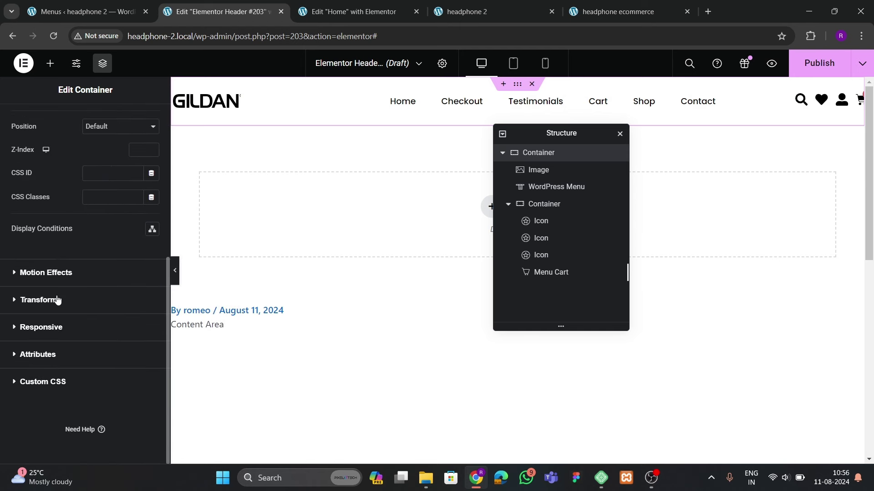
left_click(41, 275)
left_click(91, 270)
left_click(91, 289)
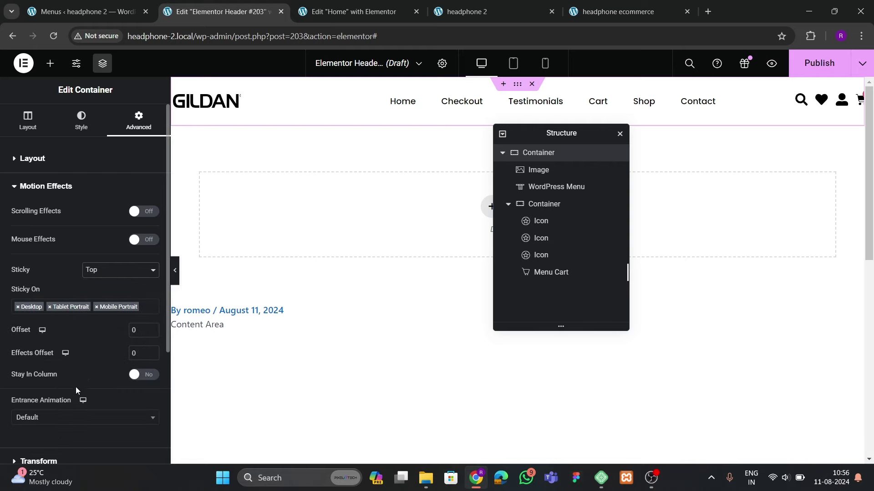
Publish the header for the Entire Site and switch to the live headphone 2 site
left_click(819, 62)
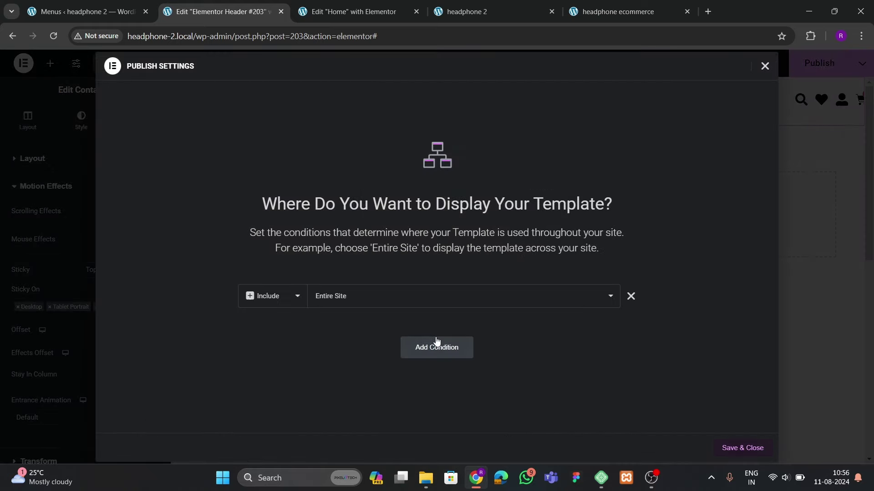
left_click(742, 448)
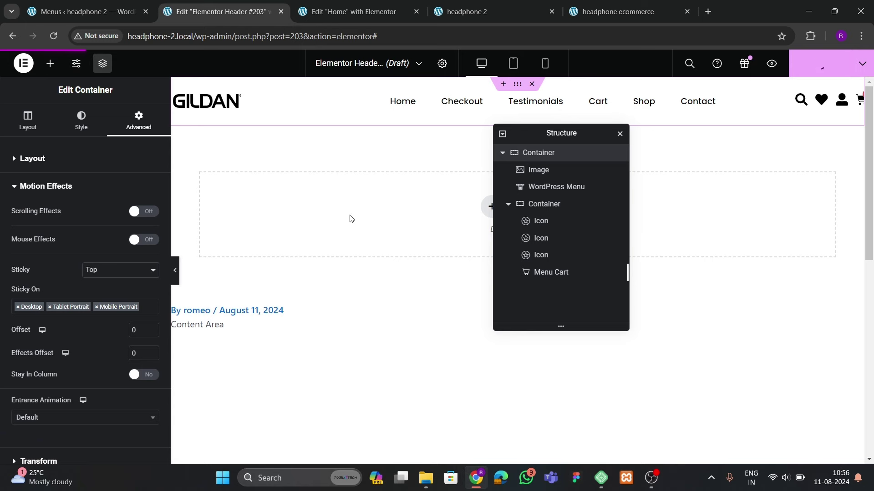
key("ctrl+4")
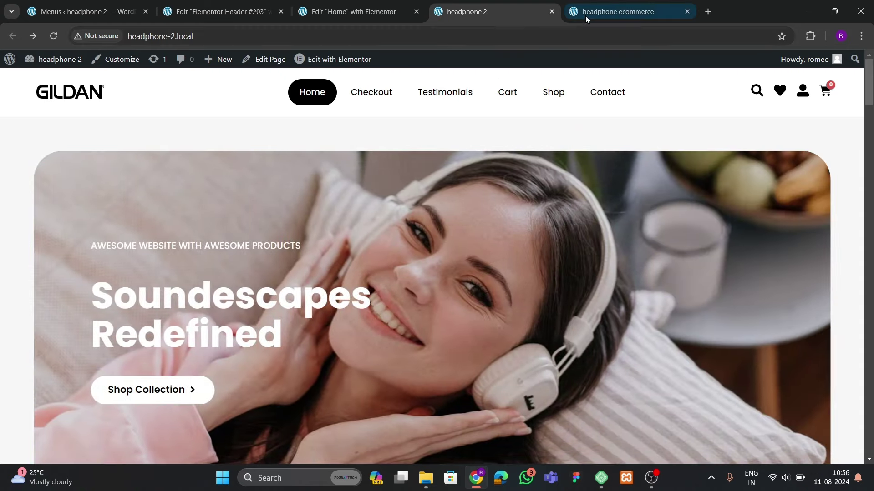
Compare with the headphone ecommerce site, then open the Home page's Page Settings
left_click(585, 14)
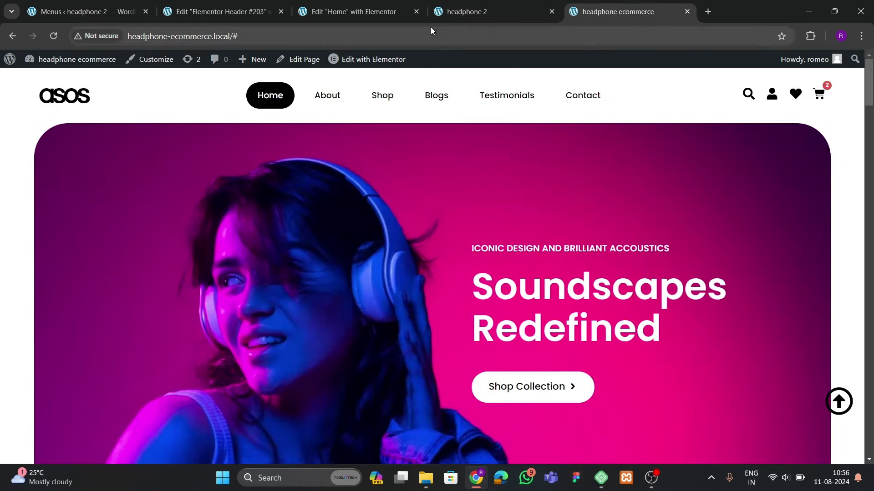
left_click(372, 16)
left_click(405, 63)
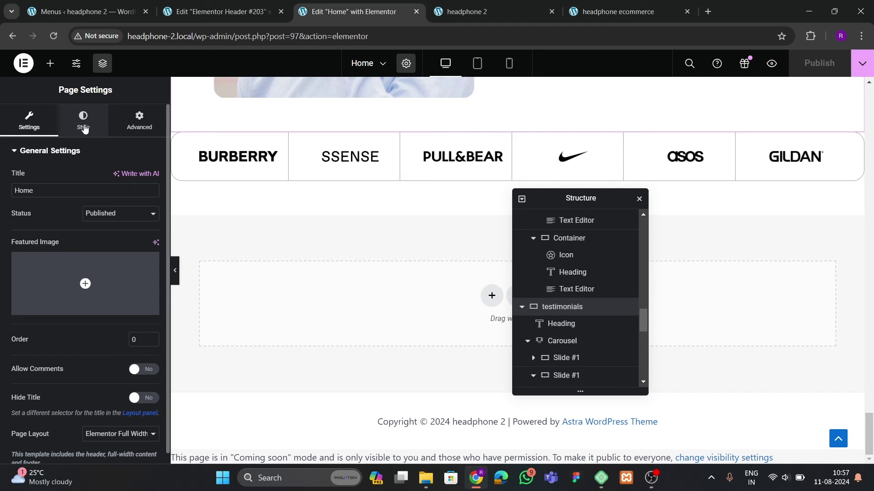
Copy the Home page's #F7F7F7 body colour into the header background and save
left_click(83, 122)
left_click(152, 298)
key("ctrl+c")
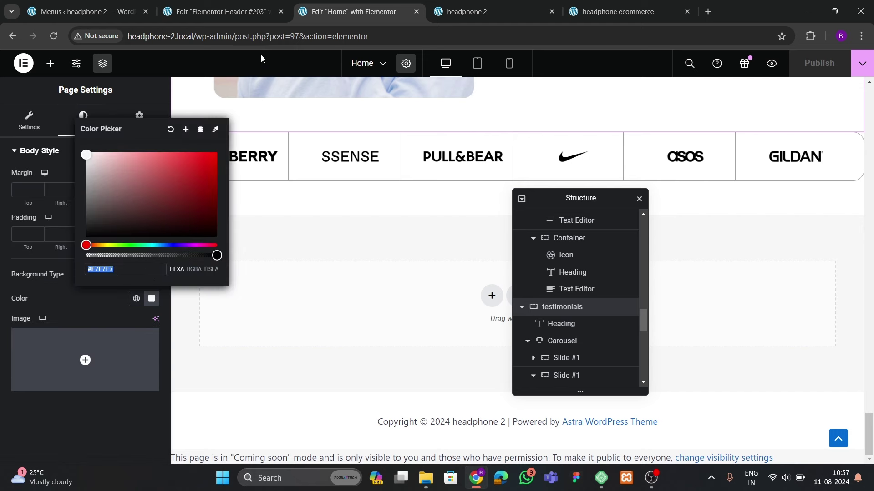
left_click(255, 12)
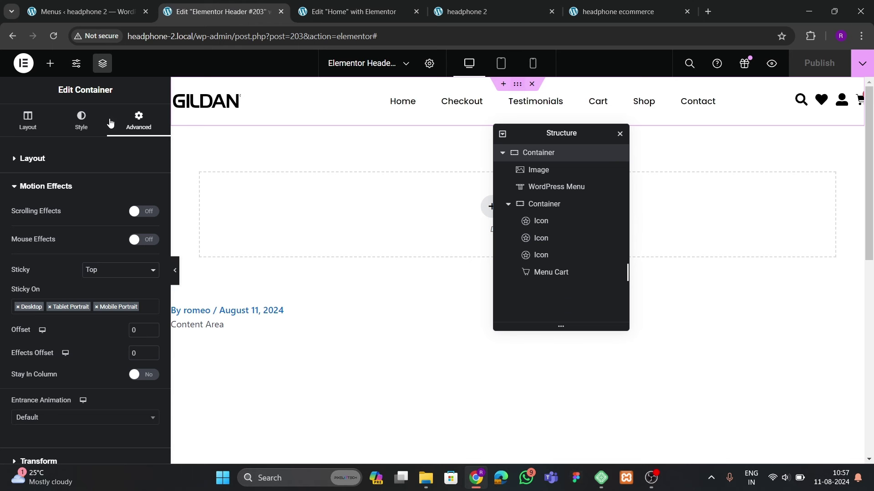
left_click(81, 121)
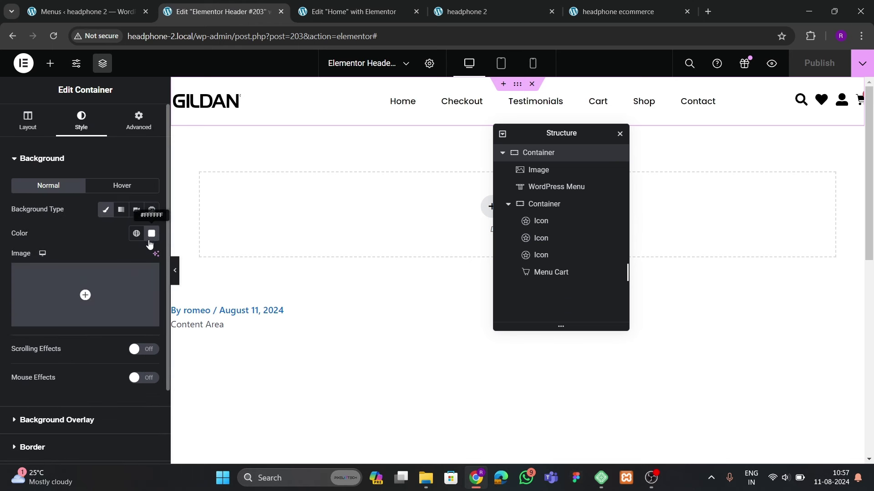
left_click(152, 234)
triple_click(101, 396)
key("ctrl+v")
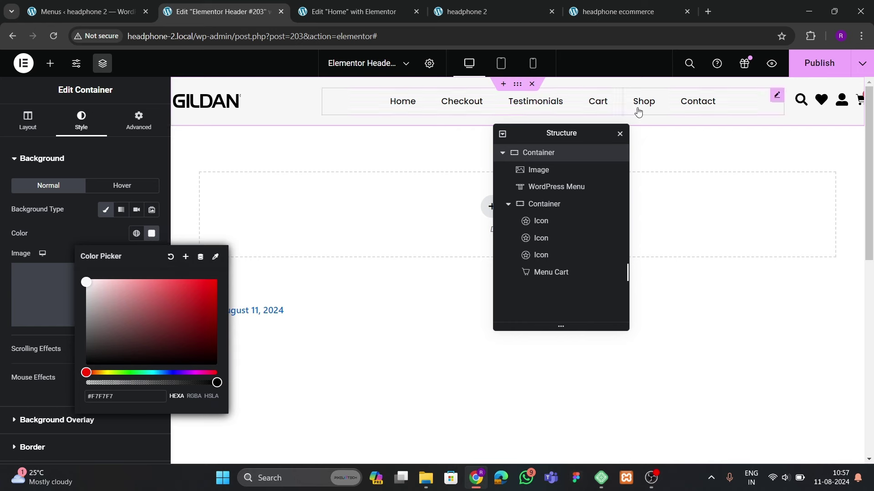
key("ctrl+s")
left_click(477, 190)
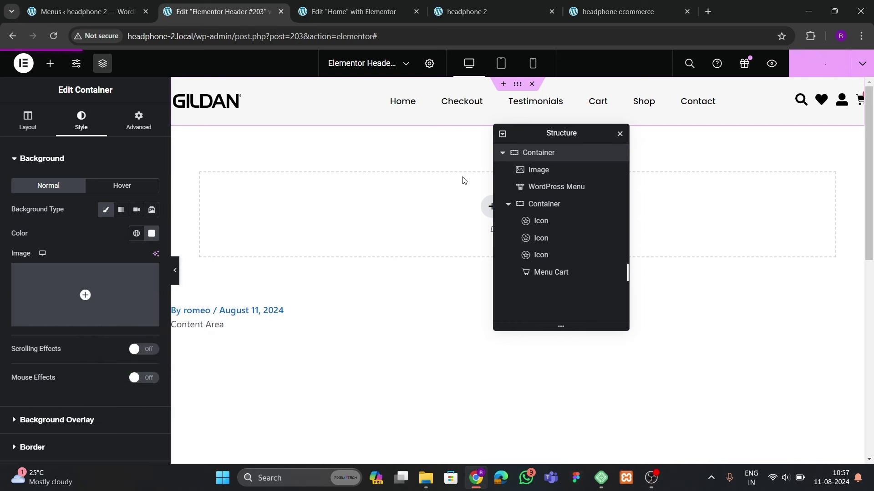
Return to the Home page editor and scroll to the top of the page
left_click(356, 12)
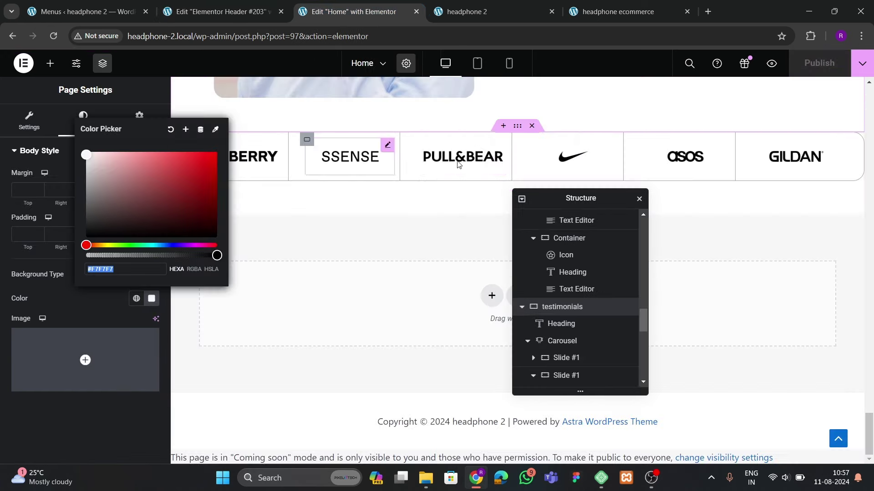
scroll(458, 163, "up", 3)
scroll(841, 362, "up", 4)
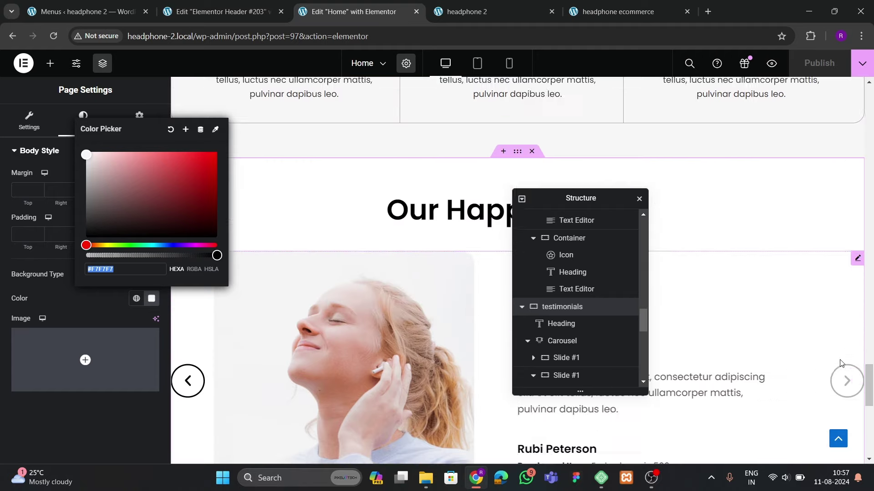
scroll(841, 362, "up", 10)
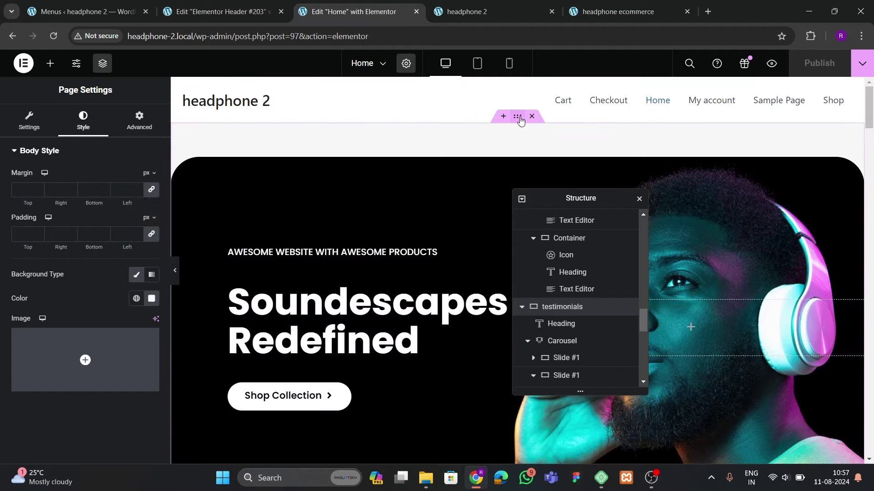
Set the Home page's first section Padding Top to 0, publish, and view the live site
left_click(517, 117)
left_click(138, 120)
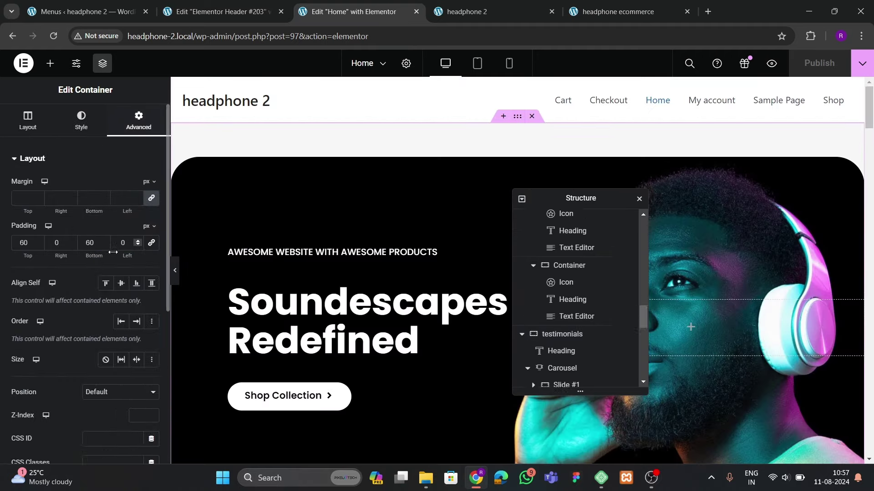
double_click(28, 247)
type("0")
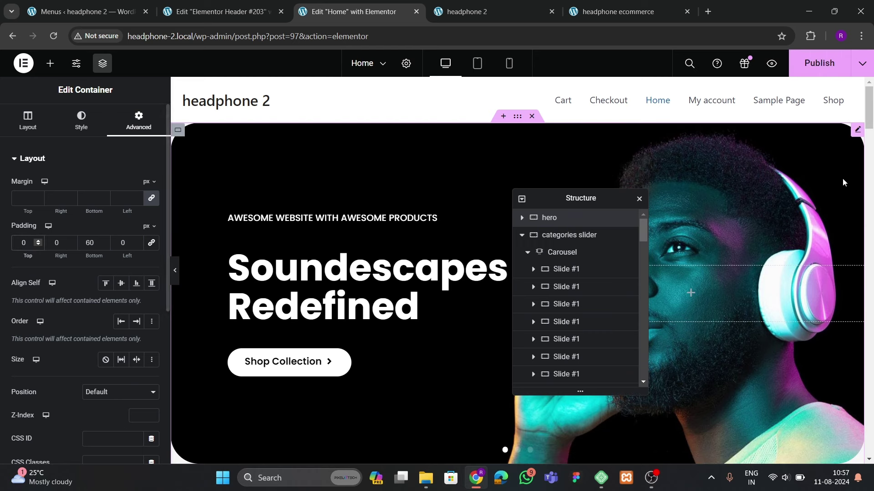
left_click(819, 63)
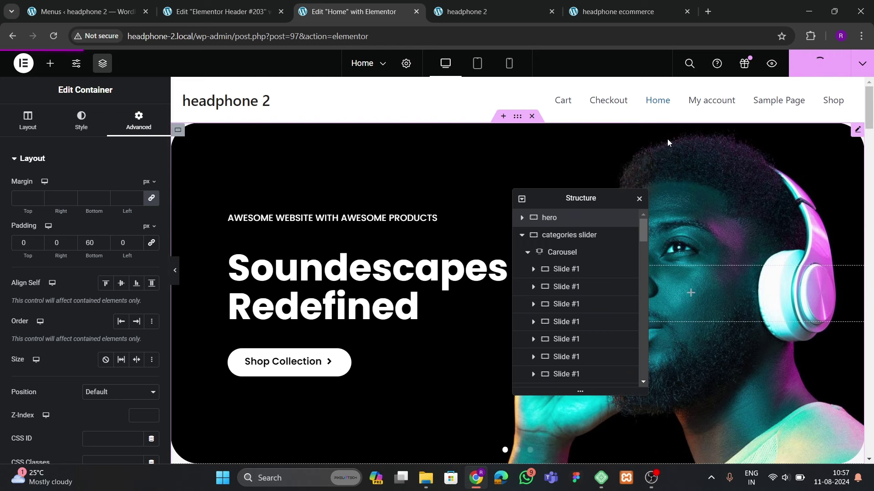
left_click(491, 12)
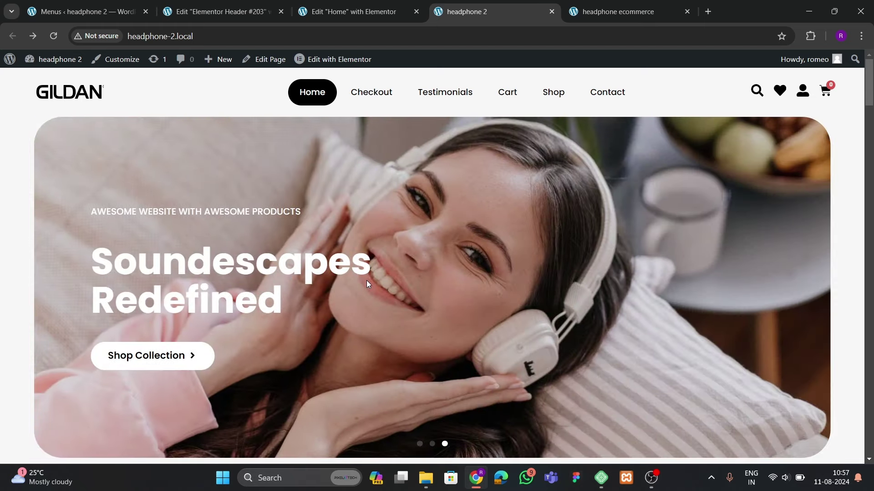
Set the header container's top and bottom padding to 25 px
scroll(367, 284, "down", 5)
scroll(367, 284, "down", 5)
scroll(367, 281, "up", 10)
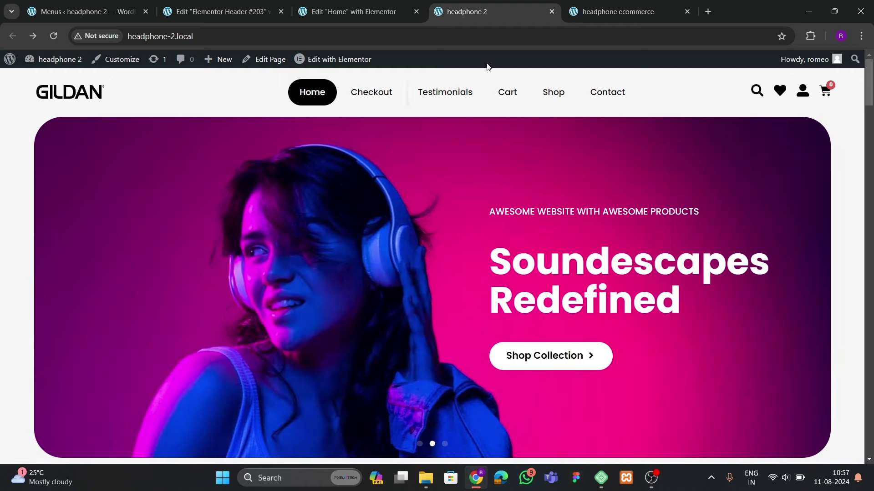
left_click(214, 12)
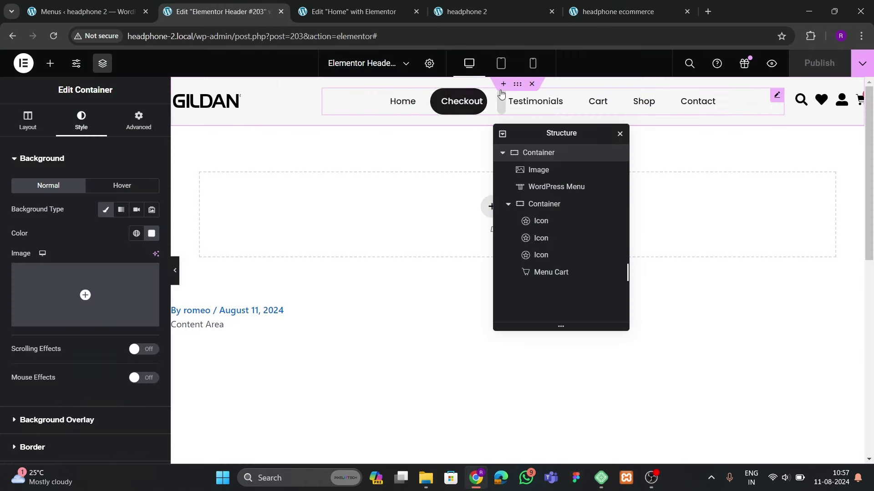
left_click(138, 121)
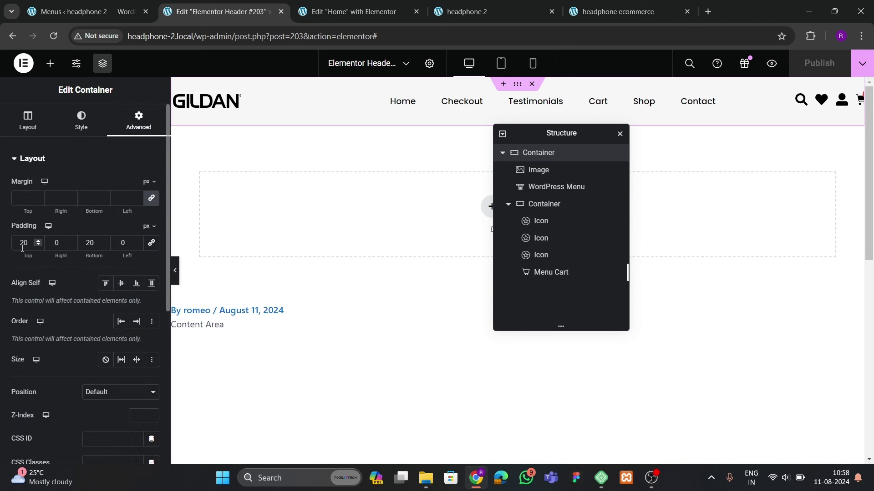
type("25")
key("Tab")
key("Tab")
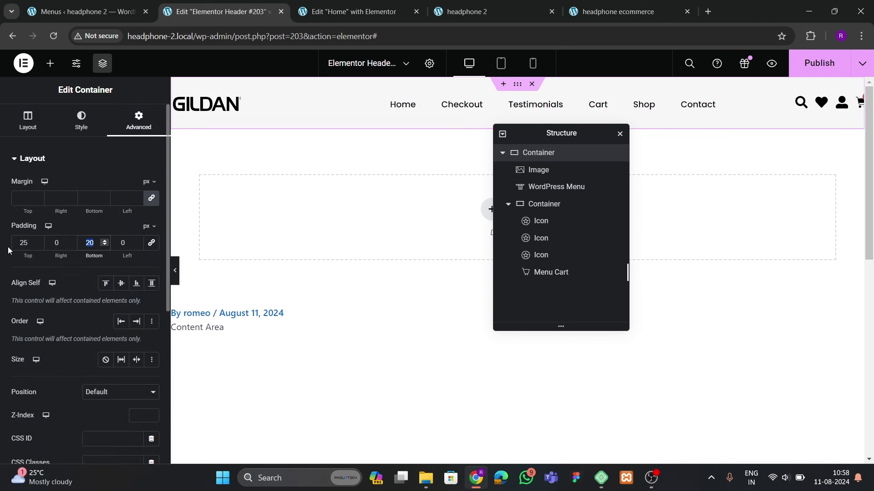
type("25")
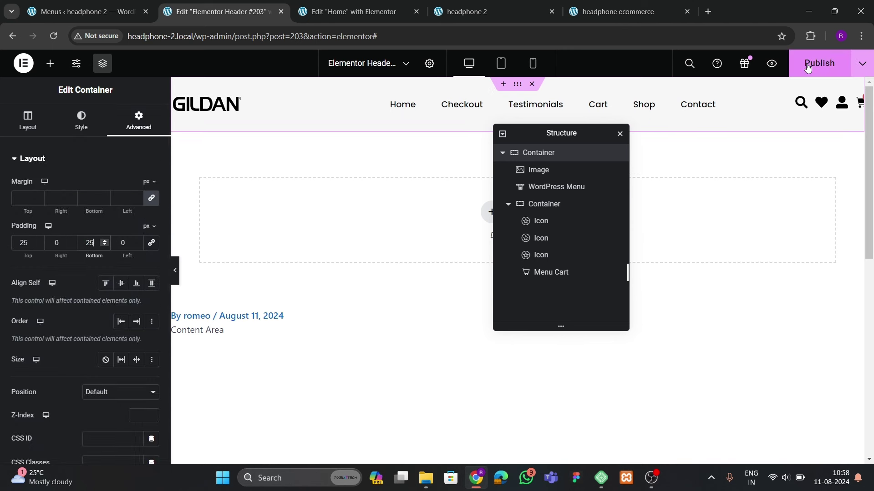
Publish the header and reload the live headphone 2 site to check it
left_click(819, 63)
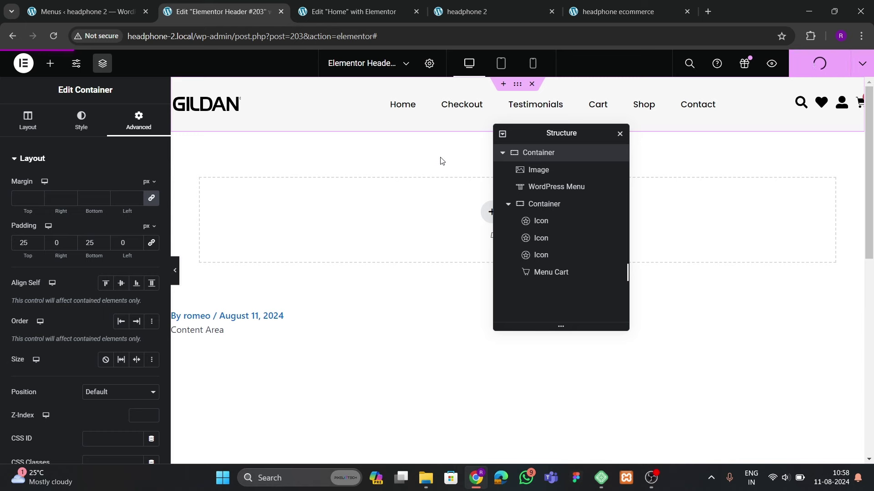
left_click(492, 12)
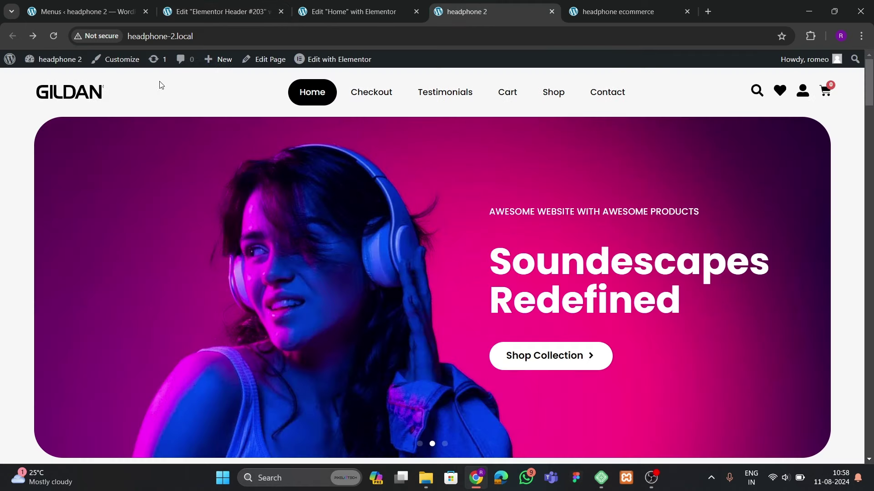
left_click(54, 36)
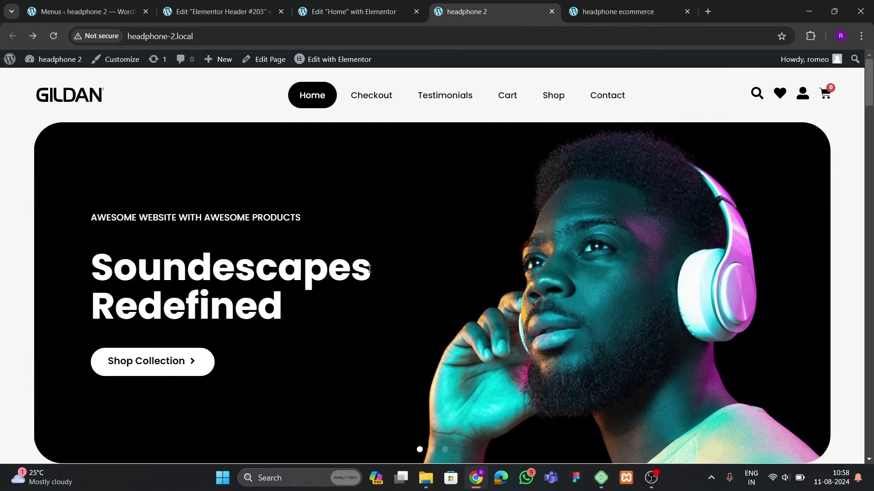
scroll(370, 268, "down", 5)
scroll(381, 286, "up", 5)
scroll(381, 286, "down", 4)
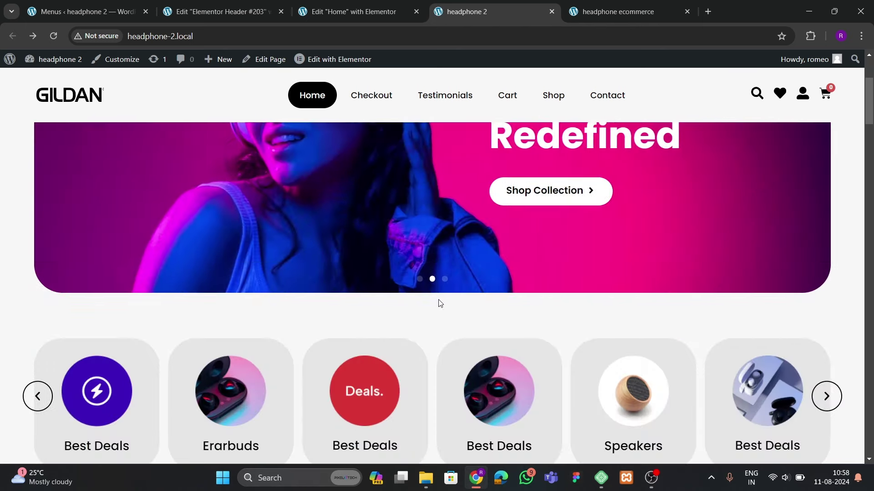
Scroll through the live GILDAN homepage to review the header
scroll(441, 303, "down", 20)
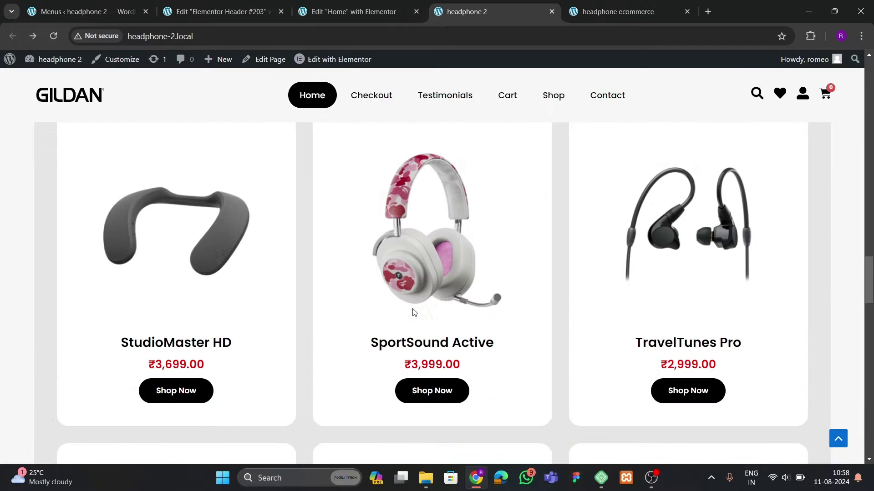
scroll(414, 313, "down", 20)
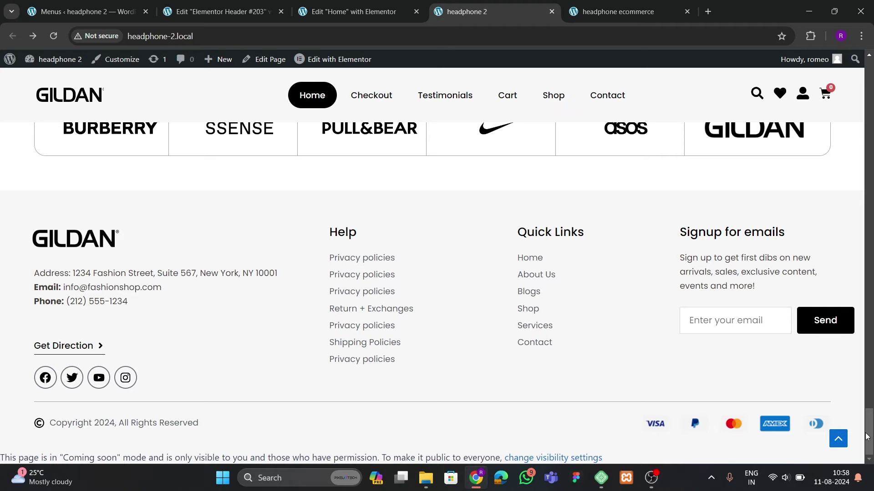
left_click_drag(867, 437, 867, 68)
scroll(387, 299, "down", 5)
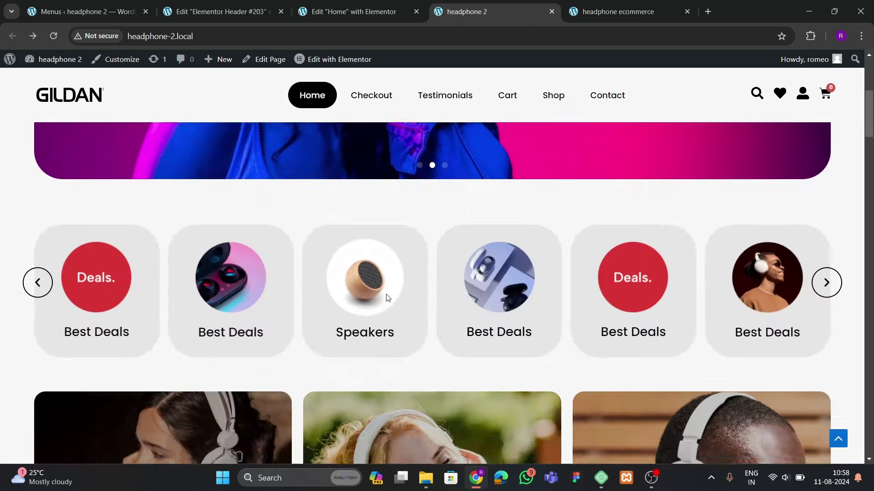
scroll(387, 298, "up", 5)
Open the reference headphone ecommerce site and follow its Testimonials menu link
left_click(378, 10)
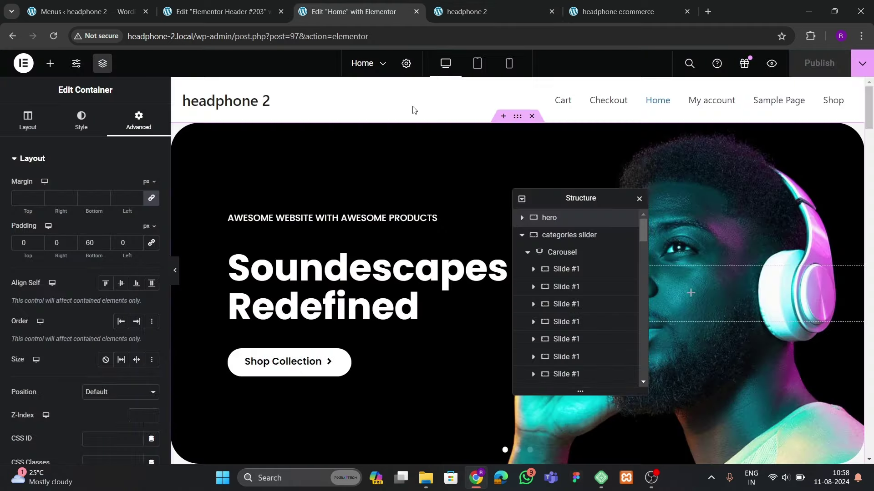
left_click(462, 13)
left_click(239, 13)
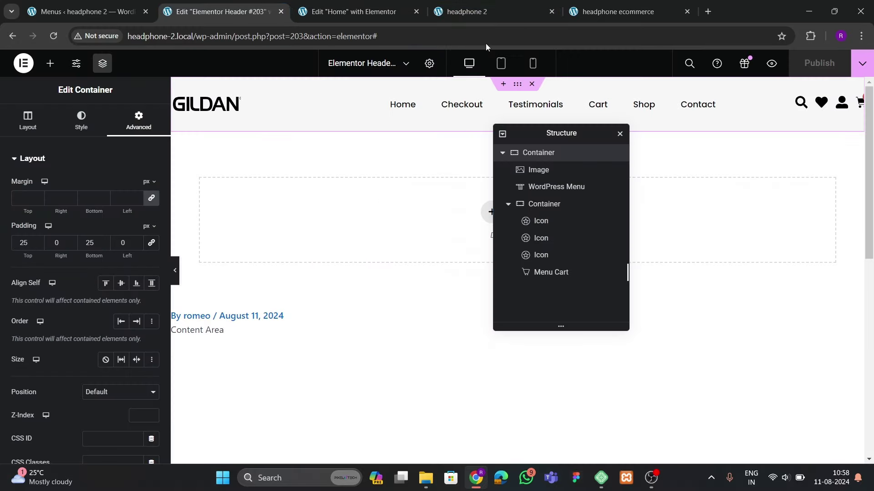
left_click(490, 12)
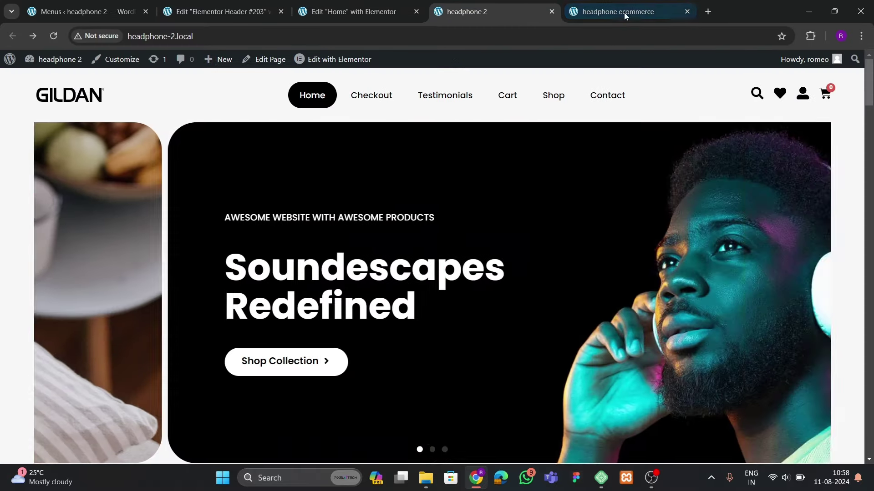
left_click(624, 12)
left_click(509, 100)
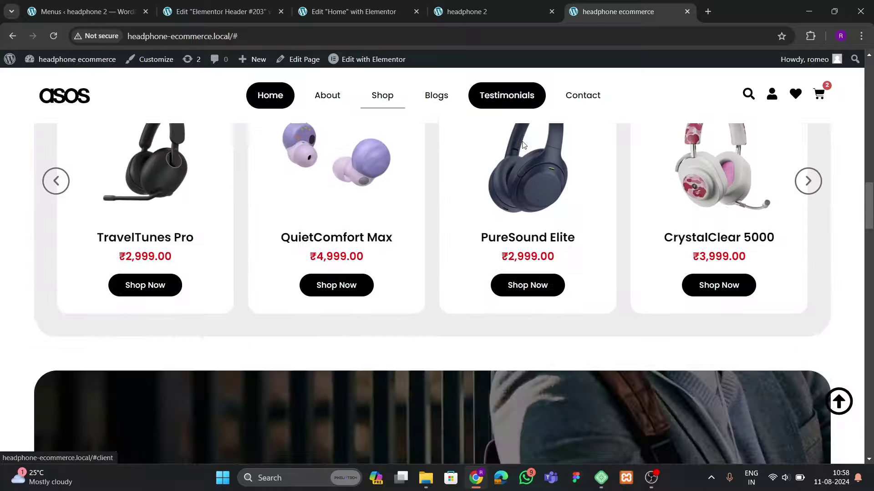
Give the Our Happy Clients testimonials container the CSS ID 'clients'
left_click(400, 17)
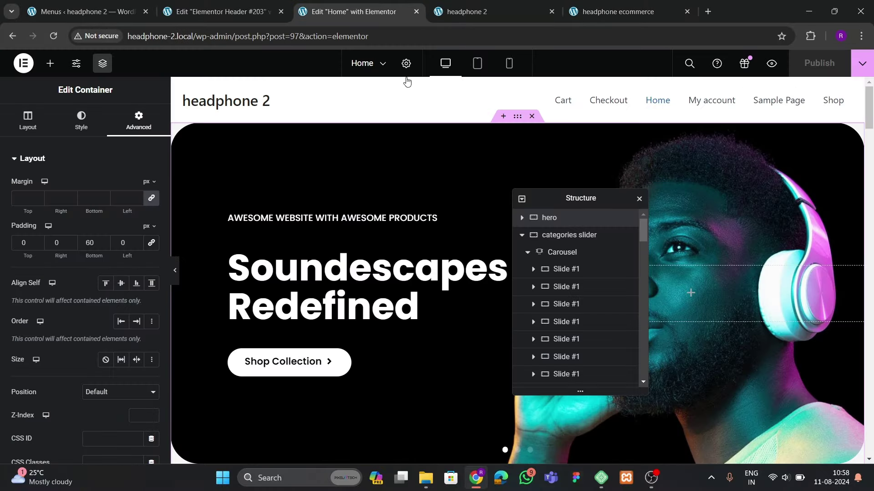
scroll(469, 201, "down", 10)
scroll(485, 241, "down", 15)
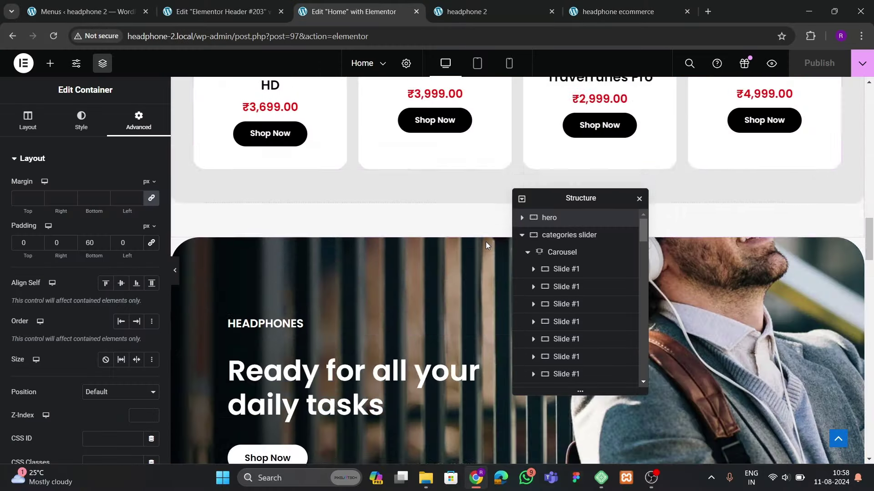
scroll(488, 244, "down", 3)
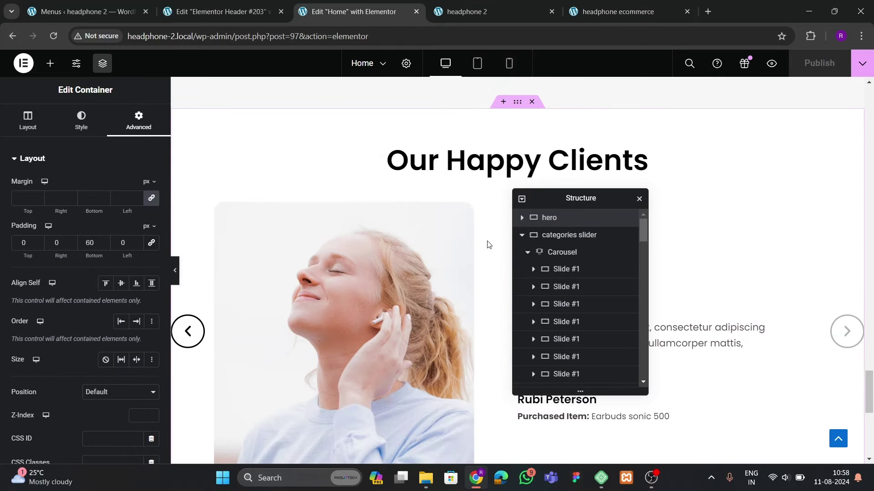
scroll(70, 294, "down", 3)
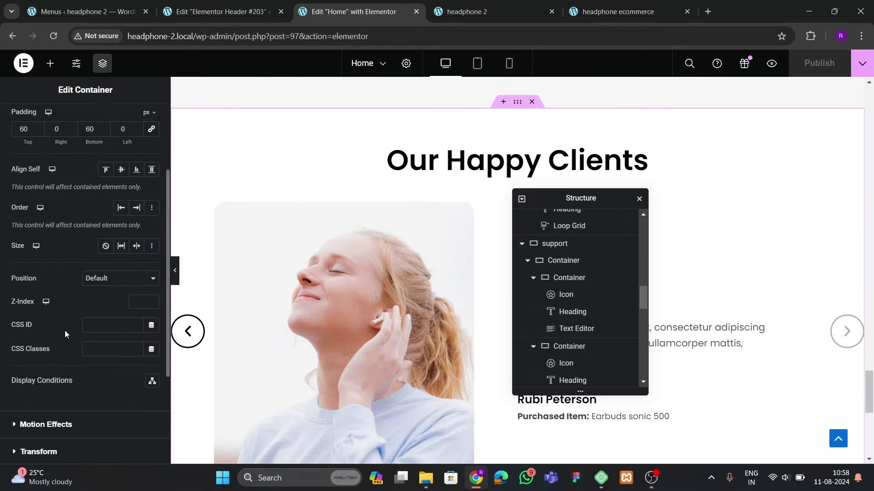
left_click(104, 326)
type("clients")
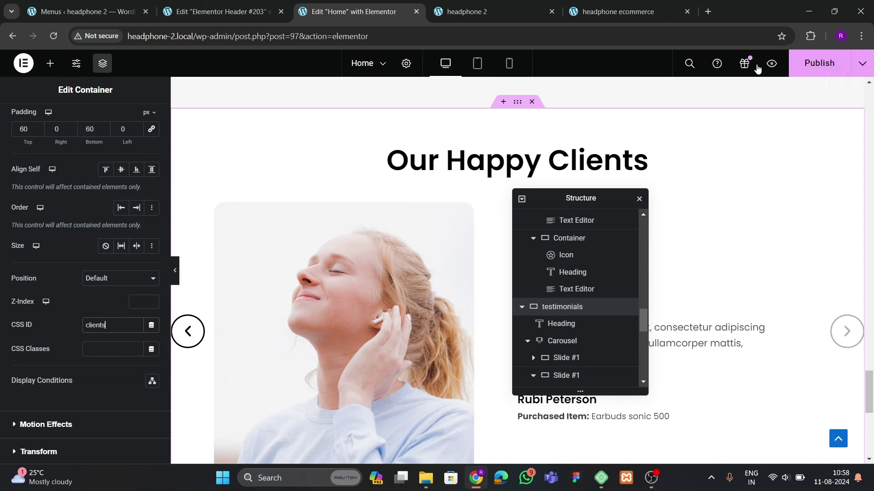
Publish the Home page and reload the live site with F5
left_click(815, 63)
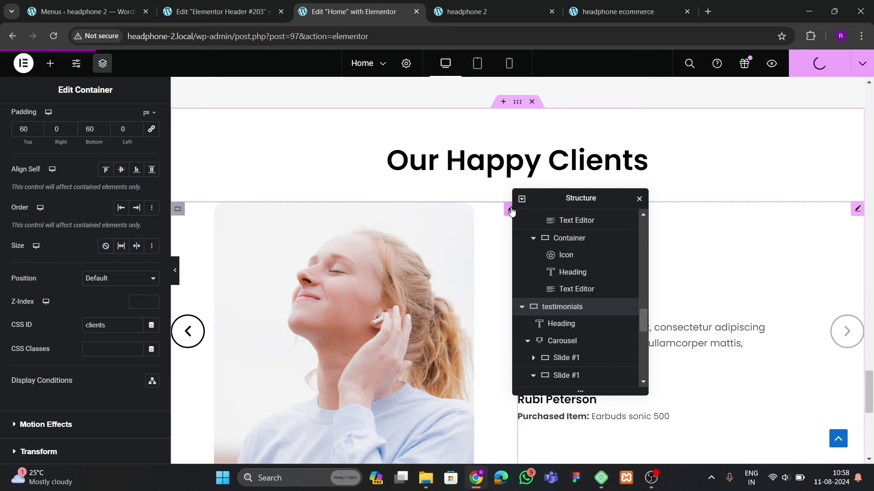
left_click(509, 11)
key("F5")
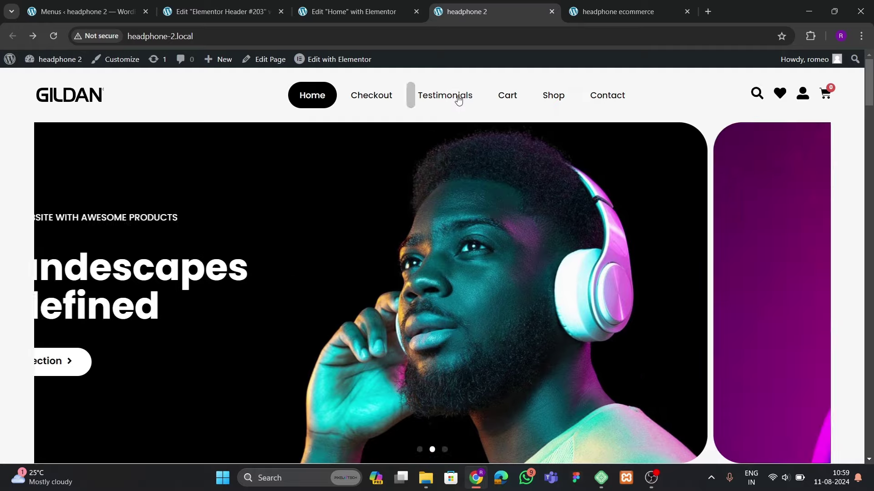
Follow the Testimonials link to the client reviews and scroll down to the footer
left_click(455, 94)
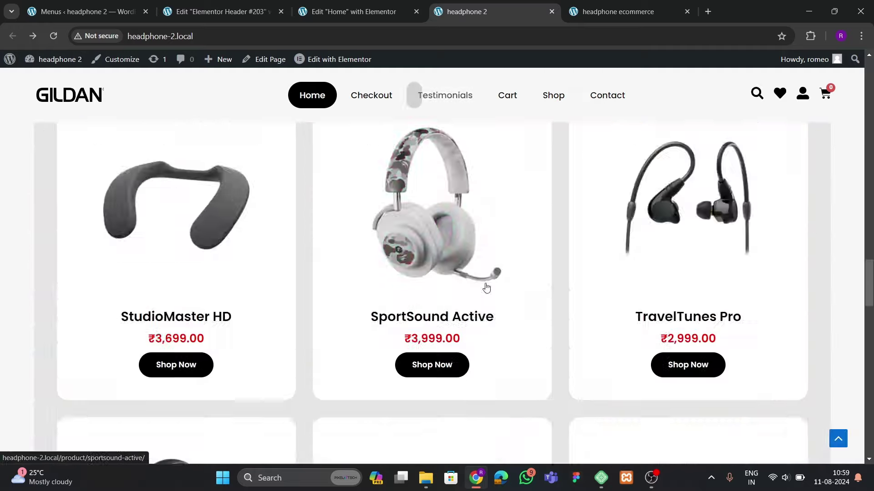
scroll(424, 307, "down", 5)
scroll(448, 313, "down", 3)
scroll(448, 313, "up", 15)
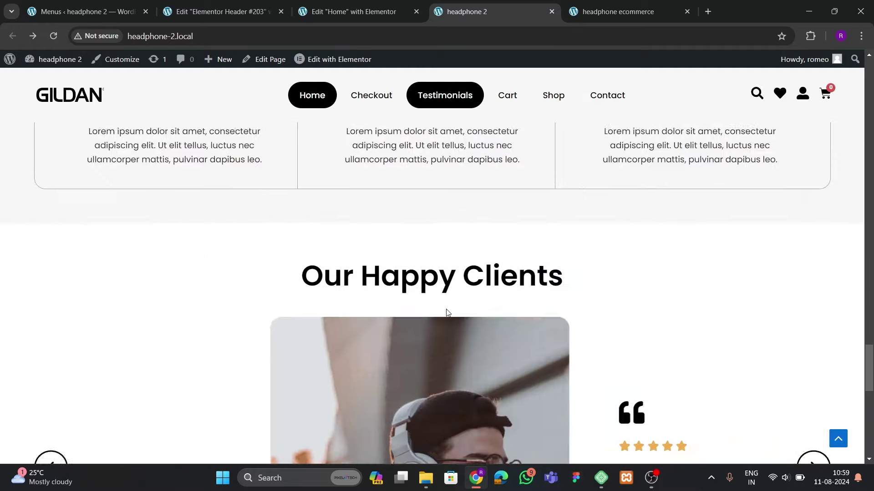
scroll(450, 312, "down", 5)
scroll(450, 312, "down", 5)
scroll(450, 312, "up", 2)
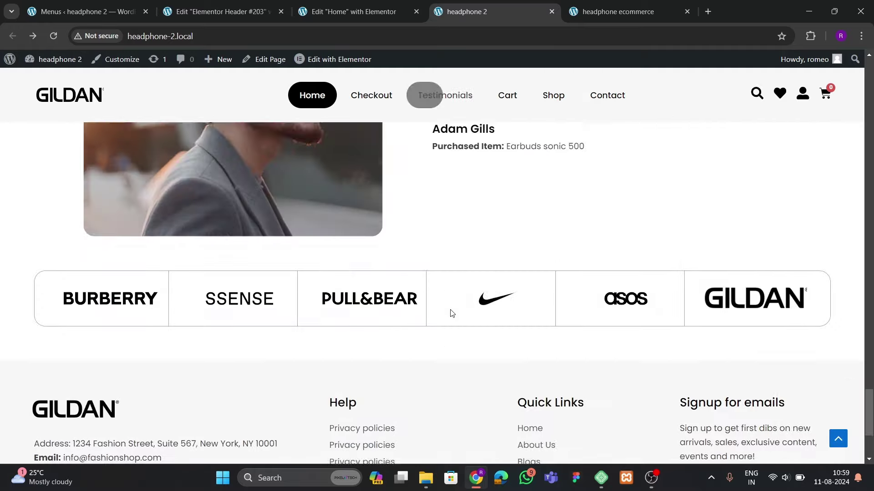
scroll(451, 319, "down", 3)
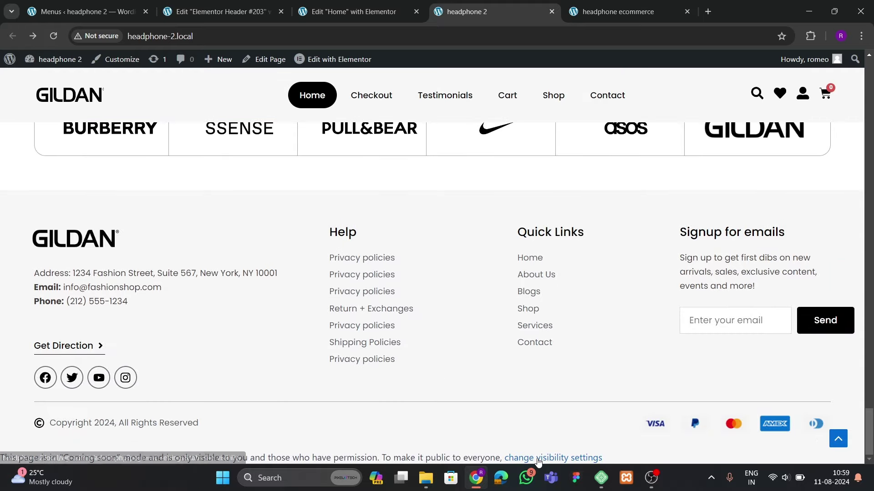
Open WooCommerce's site visibility settings in a new browser tab
right_click(513, 463)
left_click(570, 344)
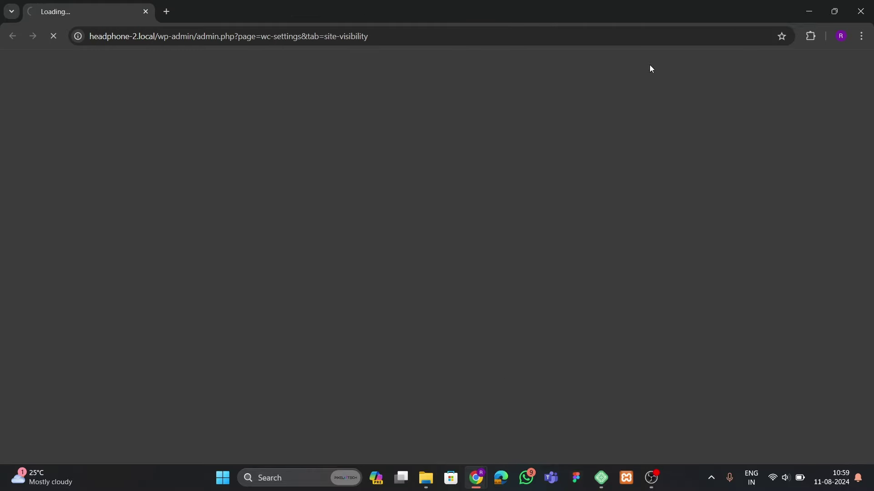
left_click(860, 12)
right_click(530, 456)
left_click(555, 328)
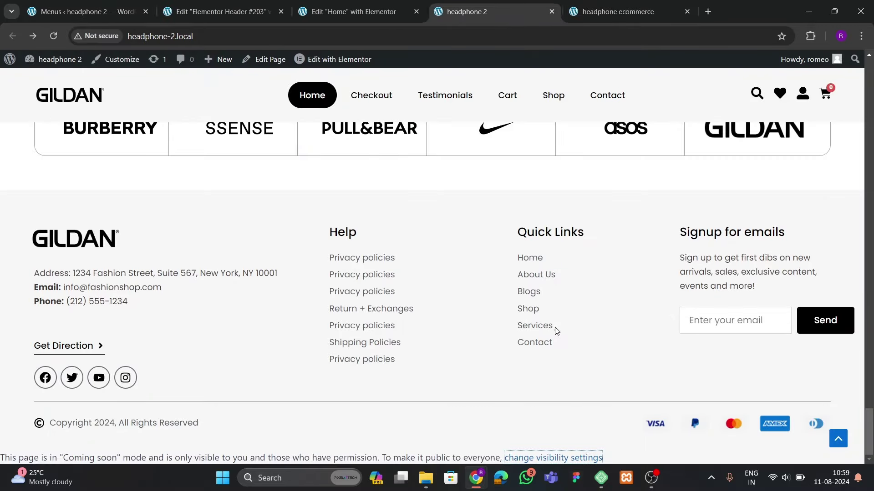
left_click(550, 7)
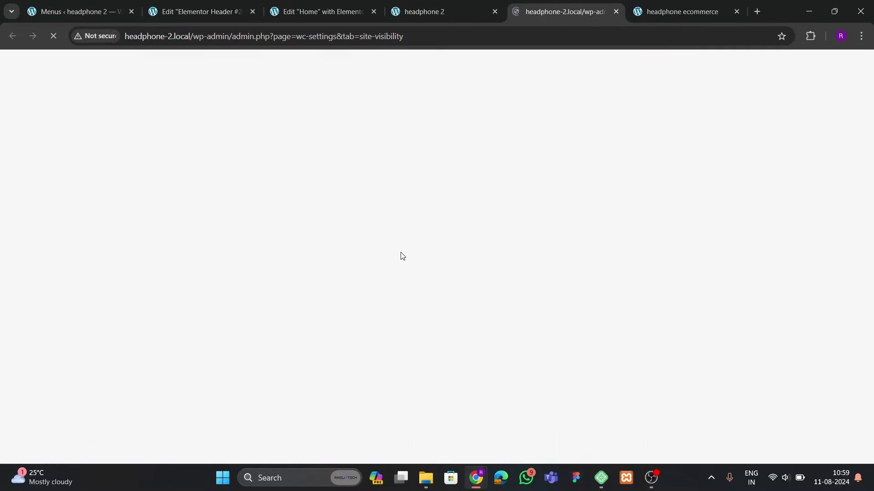
Set the site visibility to Live and save the changes
scroll(231, 306, "down", 3)
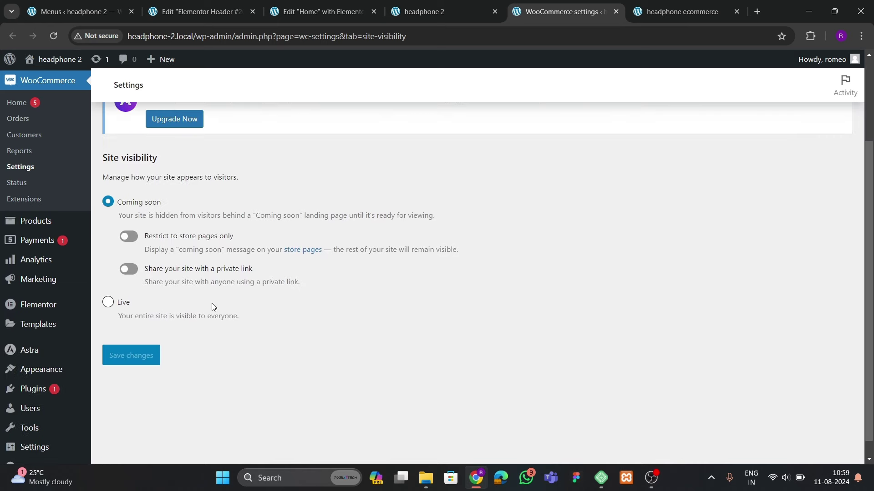
left_click(108, 302)
left_click(135, 291)
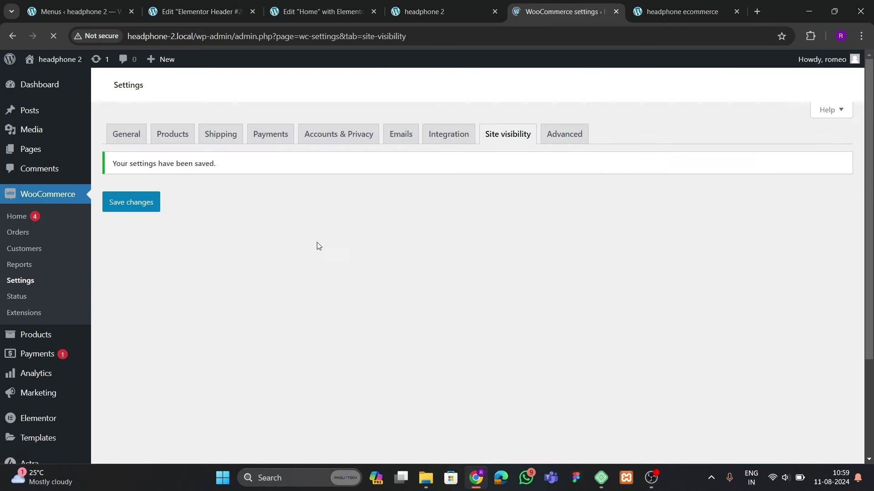
Reload the headphone 2 storefront and test the back-to-top button
left_click(412, 12)
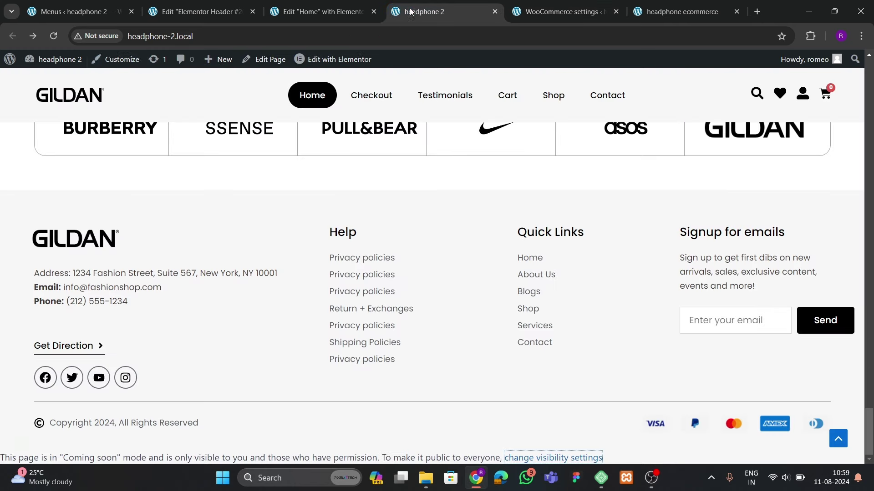
left_click(53, 36)
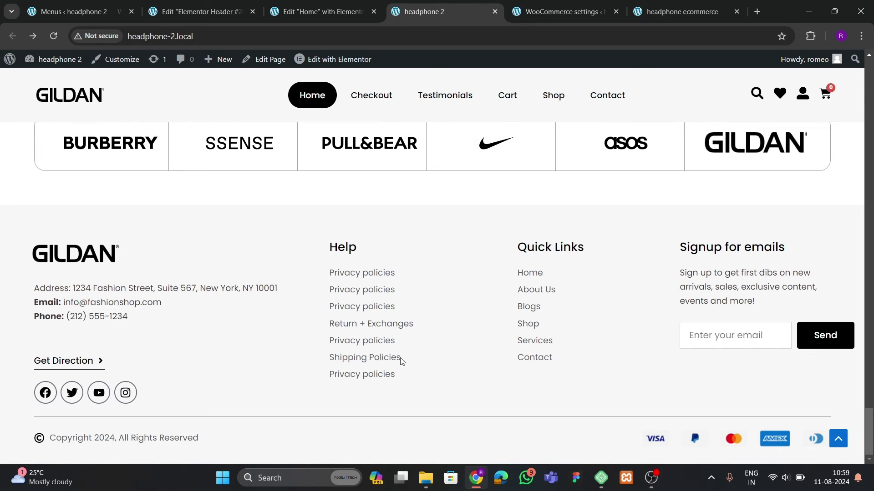
scroll(402, 362, "up", 10)
scroll(416, 376, "down", 10)
left_click(845, 444)
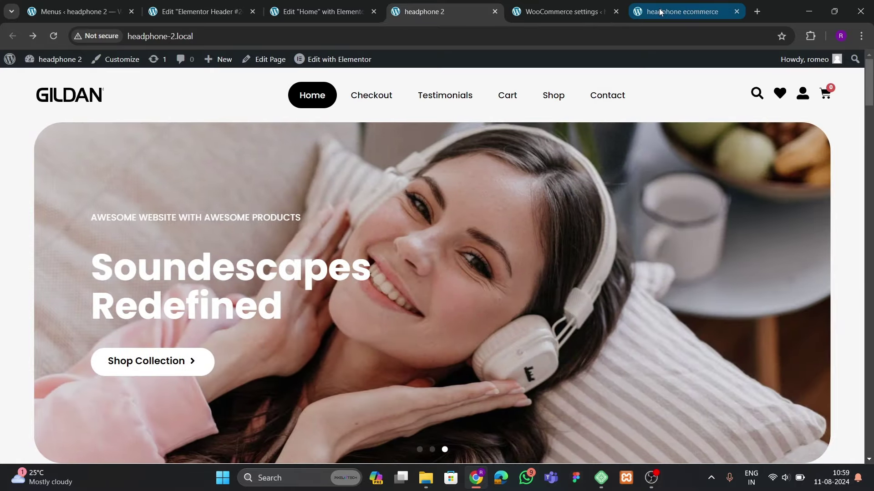
Compare with the headphone ecommerce reference store's back-to-top arrow
left_click(349, 14)
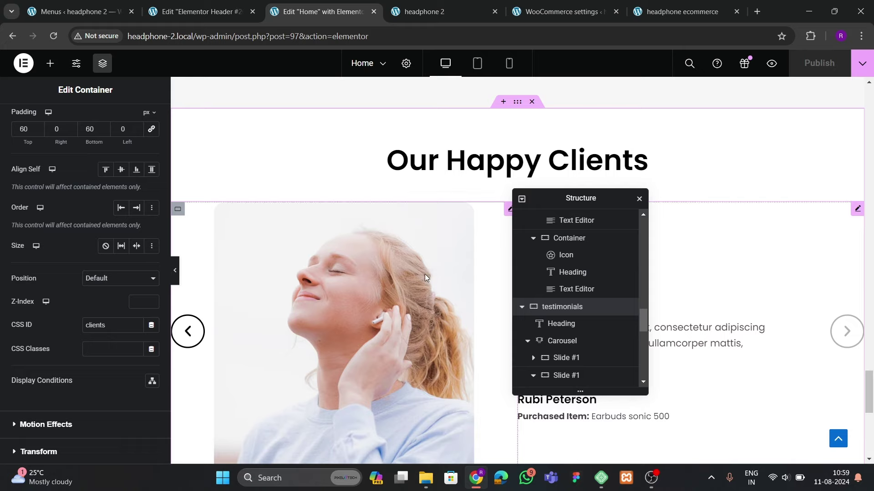
scroll(425, 275, "down", 5)
left_click(552, 11)
left_click(680, 11)
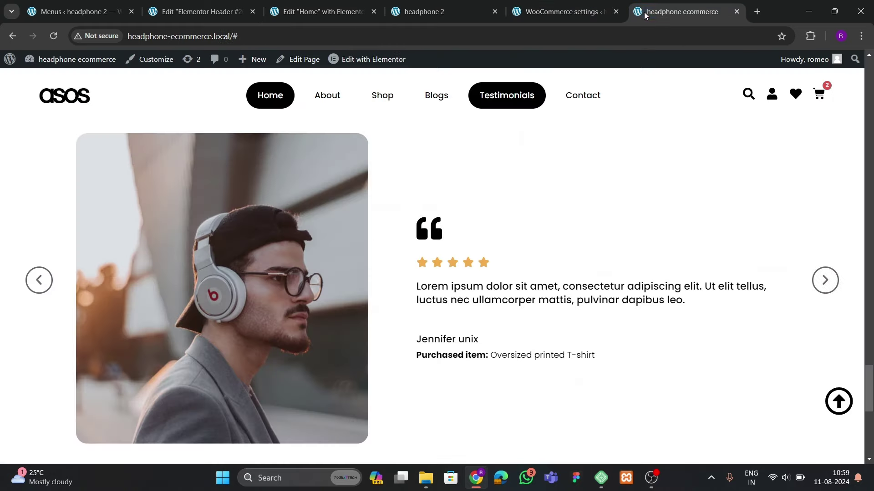
scroll(630, 318, "down", 10)
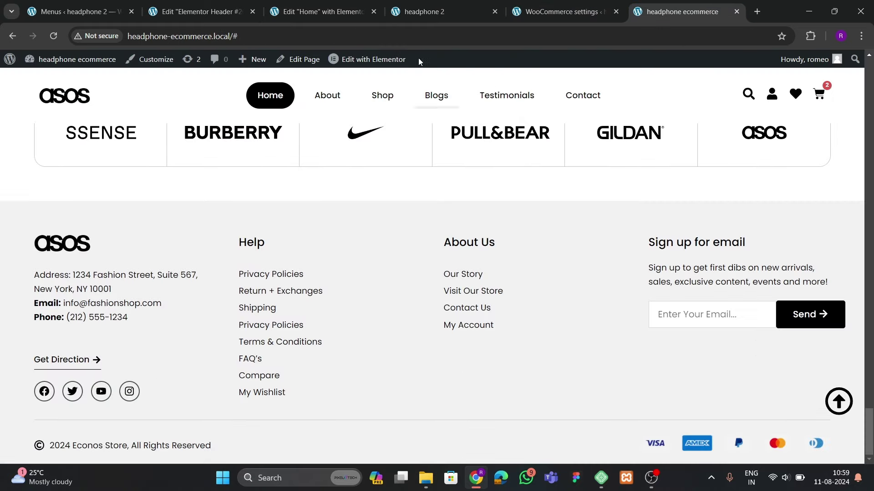
left_click(321, 13)
Open the Theme Builder in a new tab briefly, then return to the headphone 2 storefront
left_click(214, 16)
left_click(94, 15)
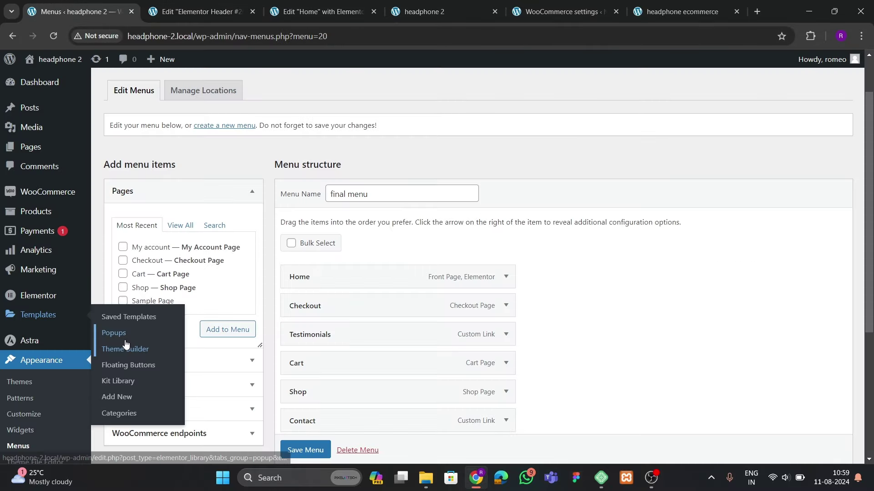
scroll(37, 349, "down", 5)
scroll(36, 349, "up", 5)
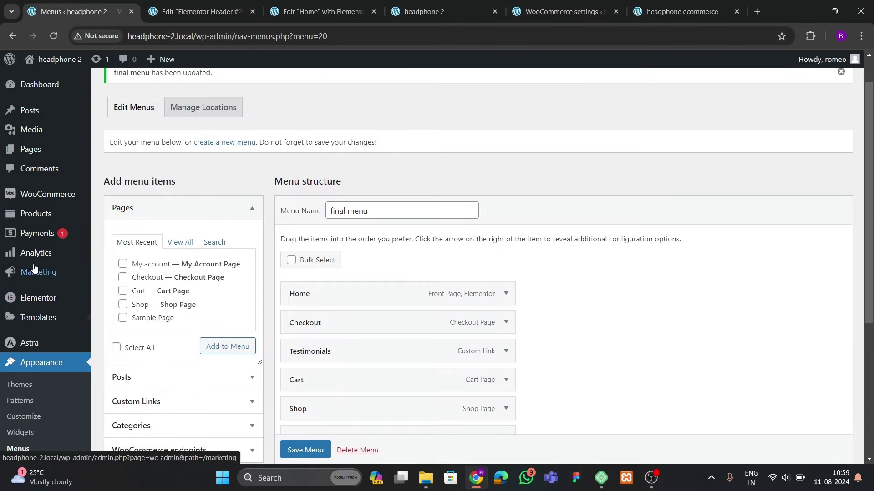
mouse_move(35, 318)
right_click(122, 351)
left_click(160, 225)
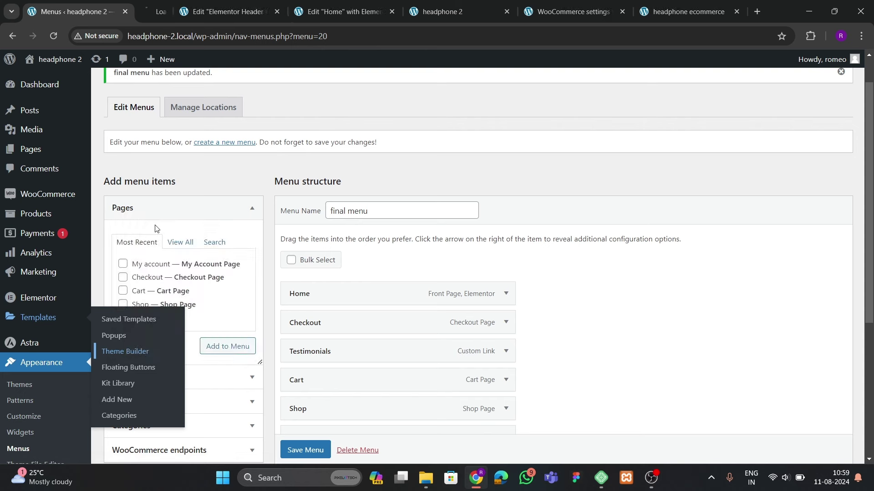
left_click(171, 15)
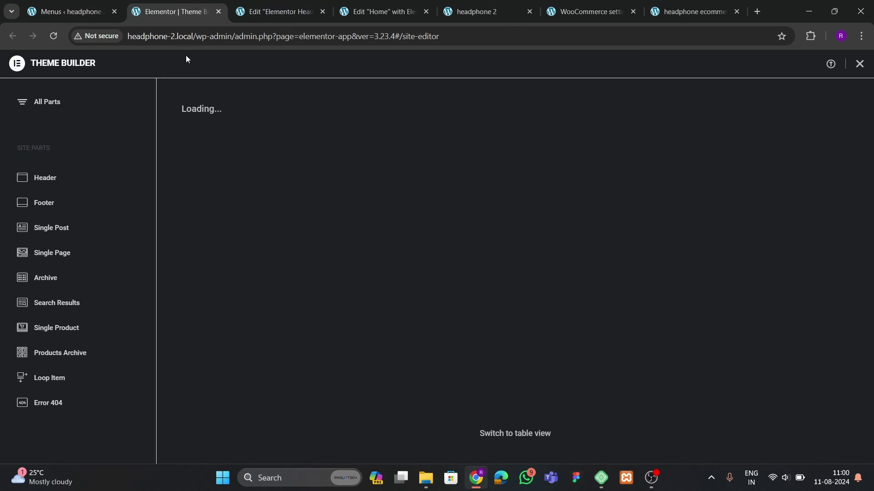
left_click(219, 12)
left_click(382, 11)
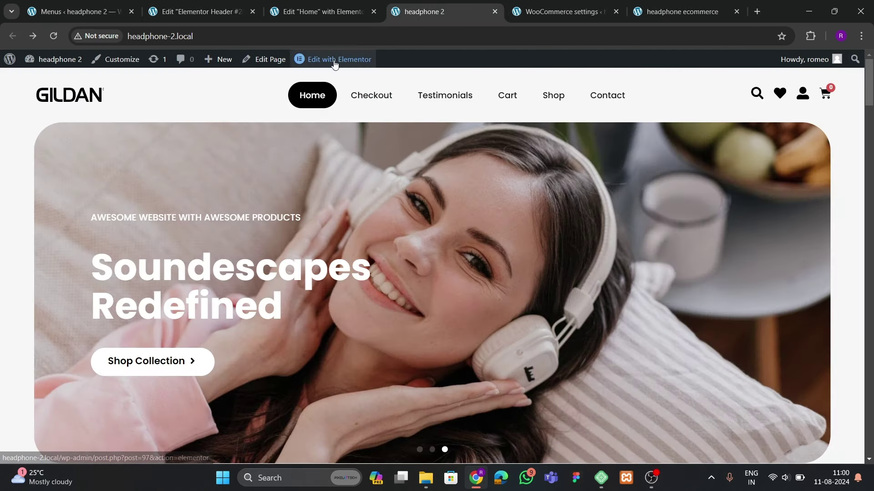
Open Elementor Footer #178 in a new tab for editing
mouse_move(332, 65)
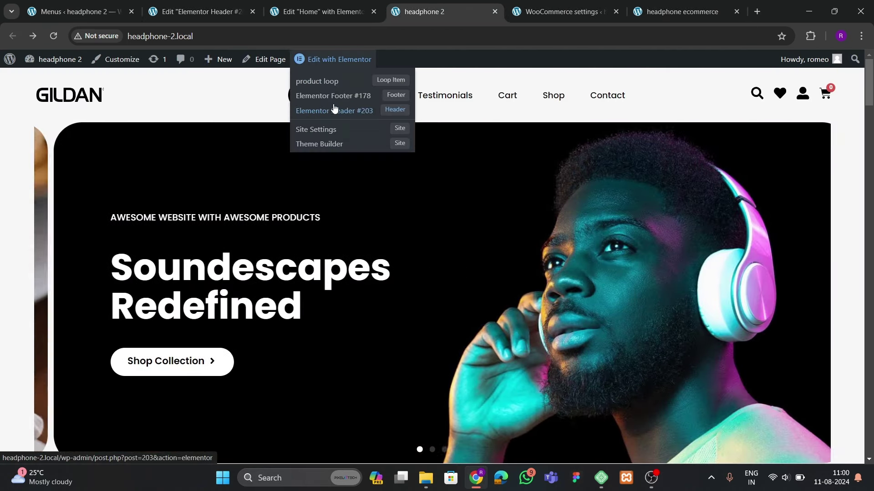
right_click(333, 96)
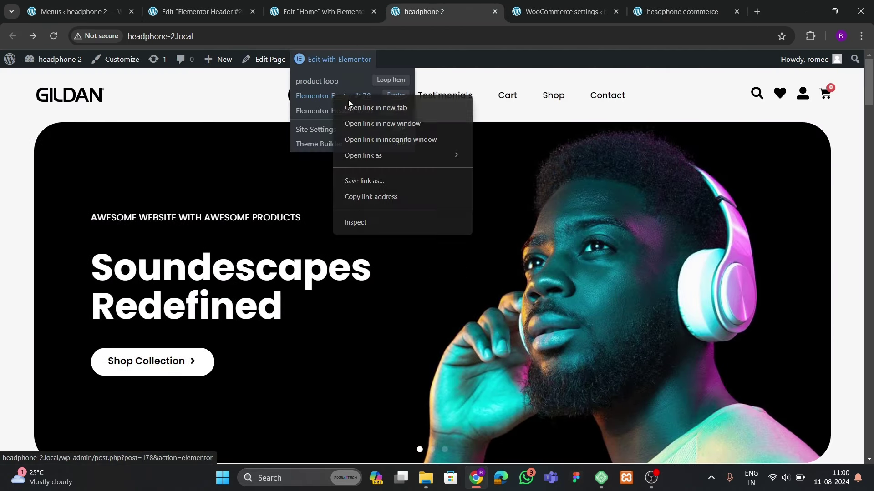
left_click(349, 103)
left_click(490, 13)
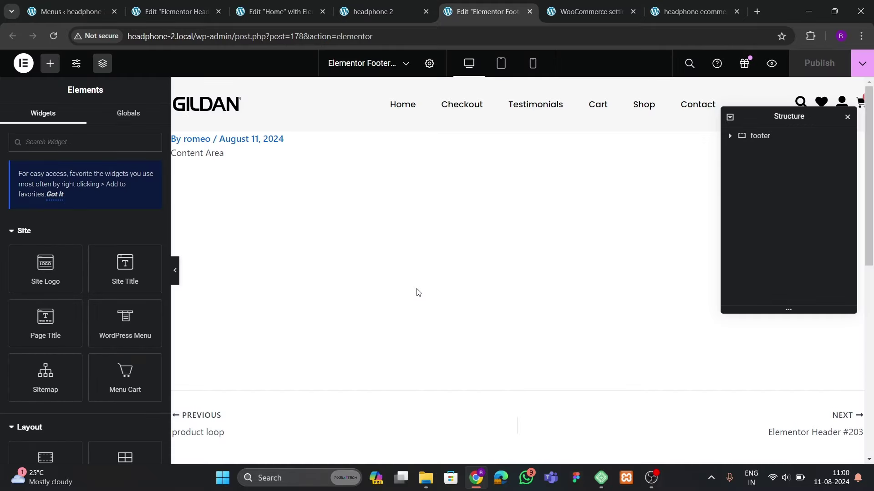
Search widgets for 'icon' and drop an Icon widget into the footer near the payment logos
scroll(401, 250, "down", 9)
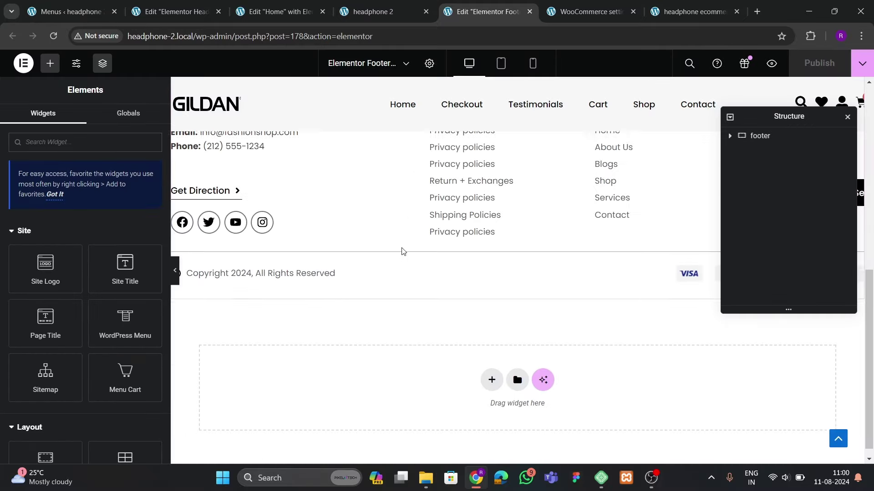
scroll(402, 249, "up", 3)
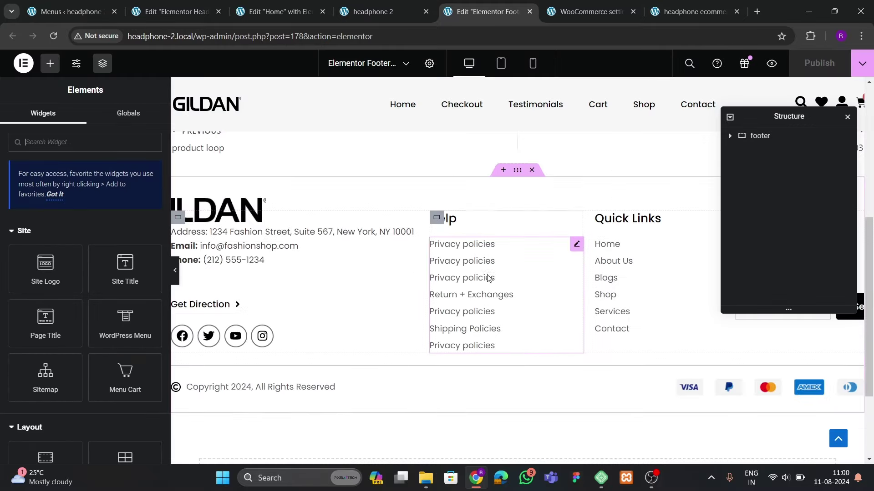
left_click(83, 137)
type("icon")
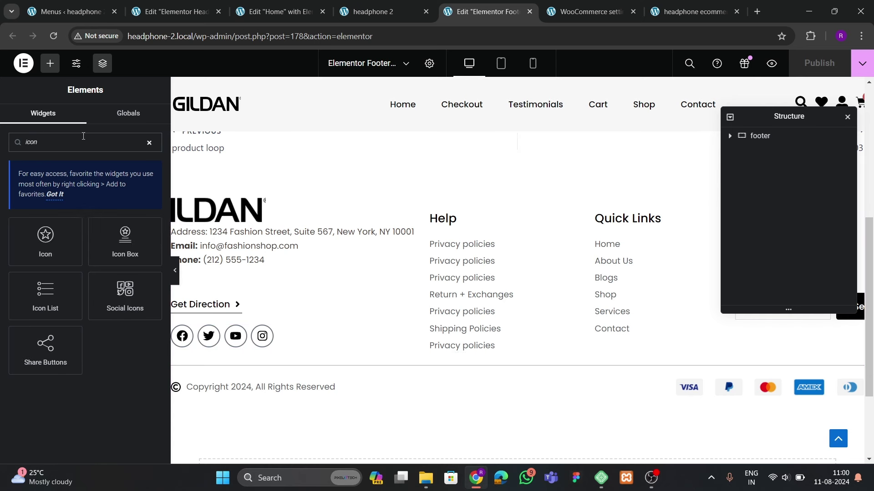
left_click_drag(57, 221, 635, 395)
Replace the star with the solid circled up-arrow found by searching 'arrow' in the Icon Library
left_click(113, 223)
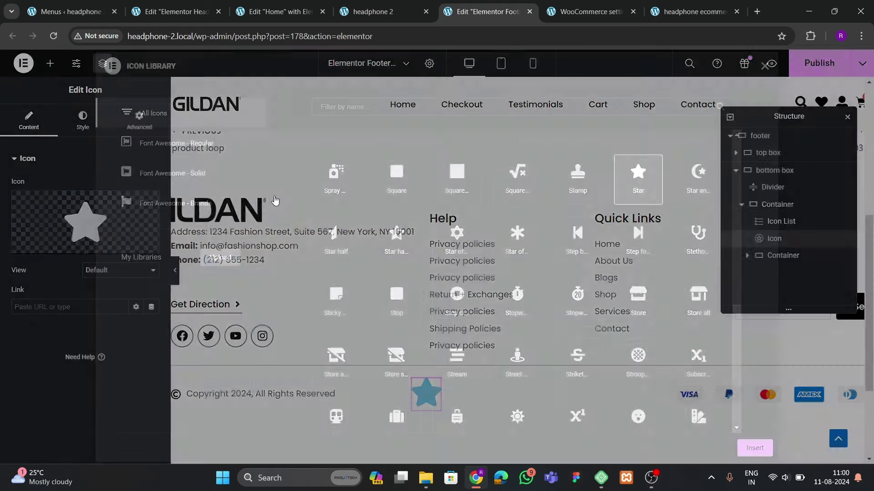
left_click(353, 113)
type("top")
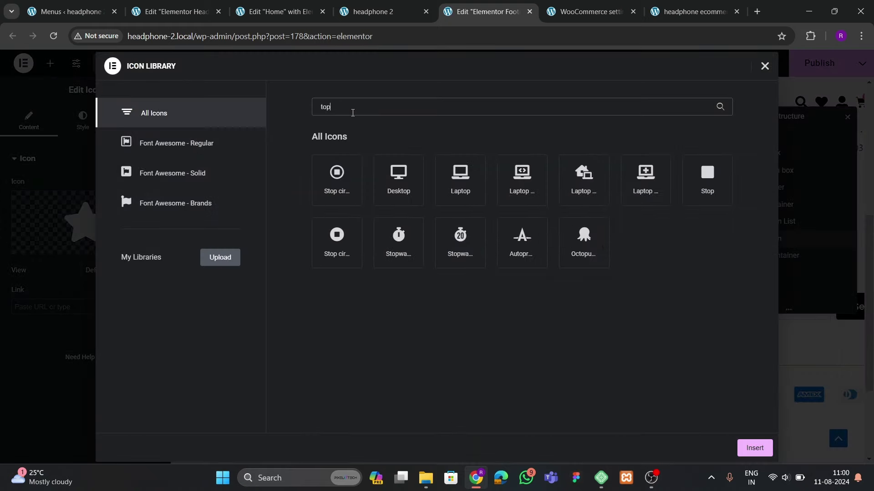
key("BackSpace")
key("BackSpace")
key("BackSpace")
type("arrow")
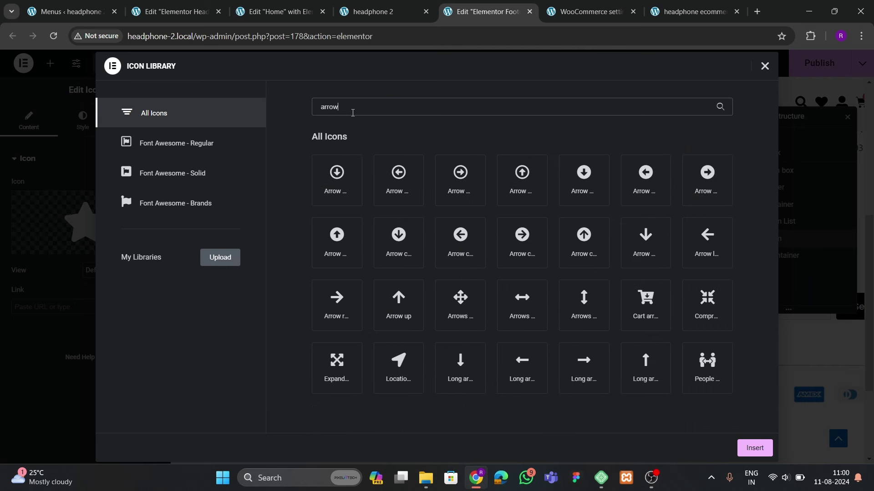
left_click(527, 197)
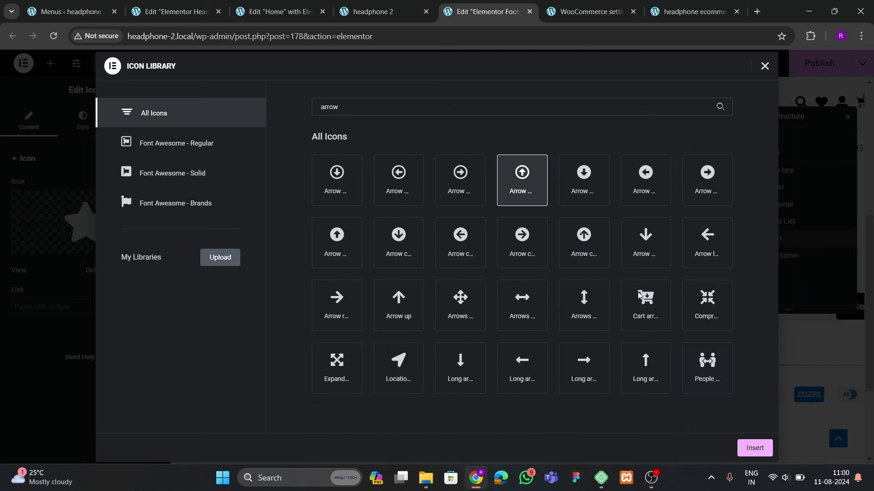
left_click(337, 242)
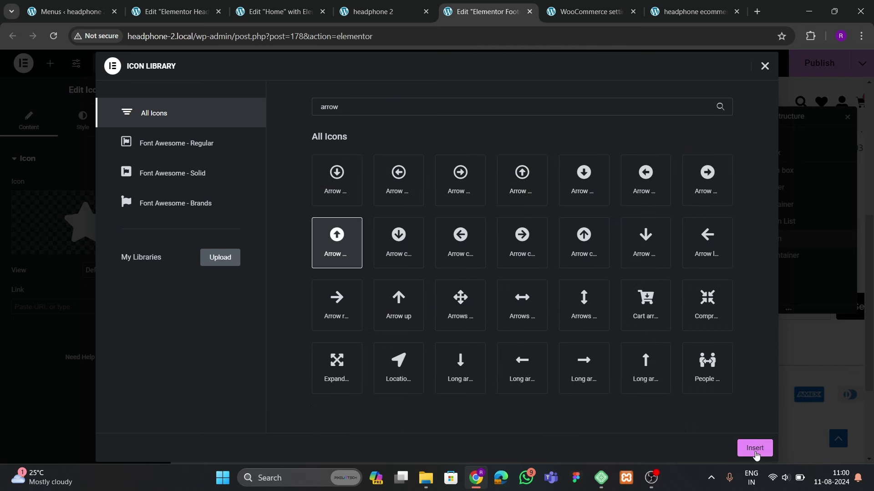
left_click(756, 451)
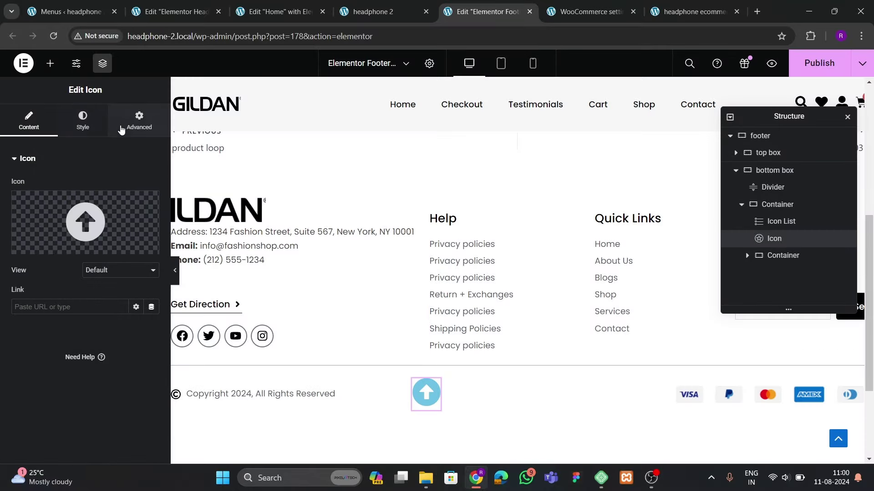
Make the icon's position Fixed, anchored right and bottom with 20 and 40 px offsets
left_click(122, 131)
scroll(116, 292, "down", 5)
left_click(116, 194)
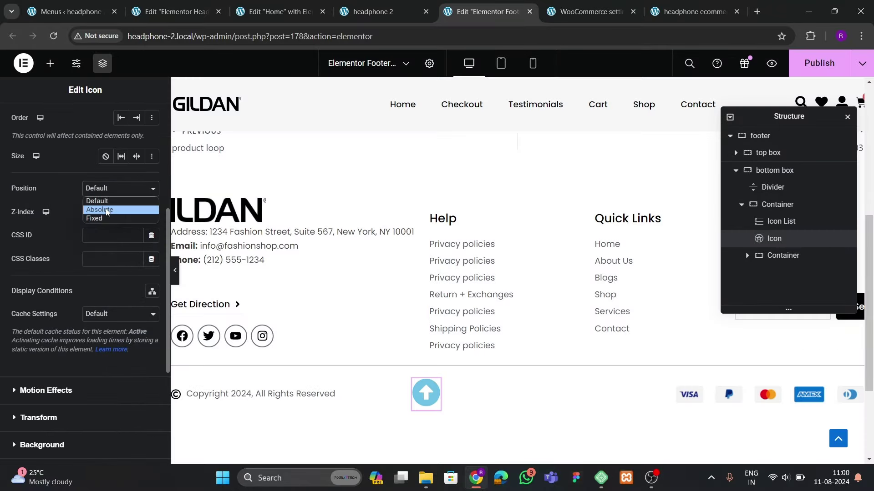
left_click(106, 219)
left_click(152, 284)
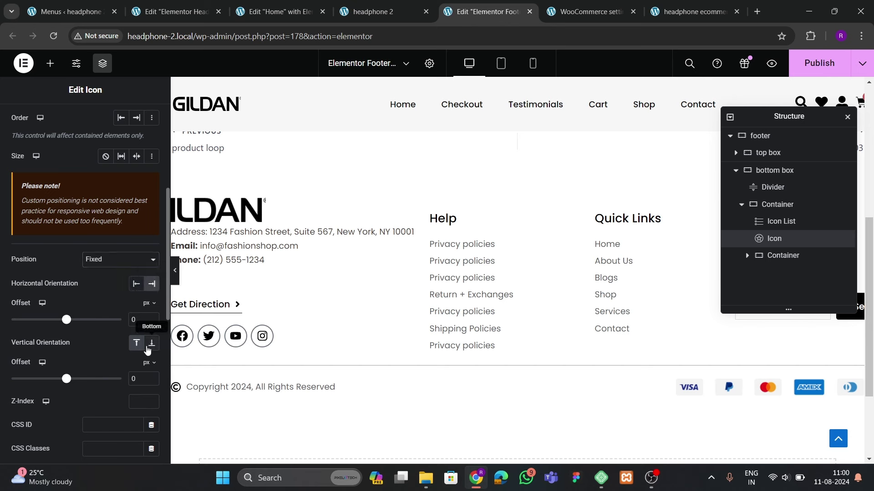
left_click(152, 343)
type("4")
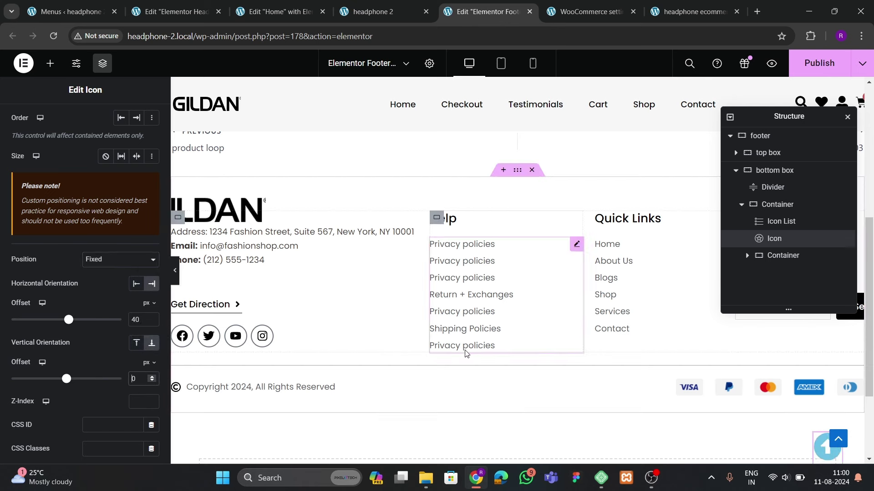
type("4")
scroll(466, 318, "down", 3)
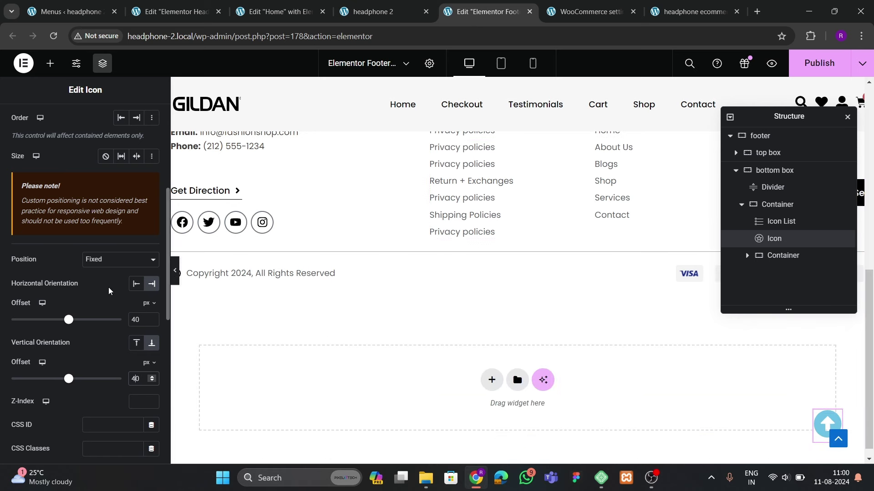
type("20")
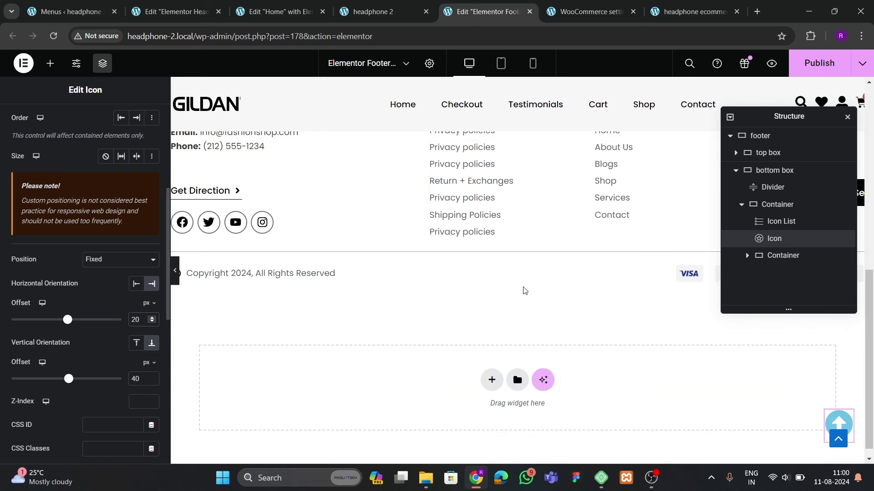
scroll(476, 296, "down", 1)
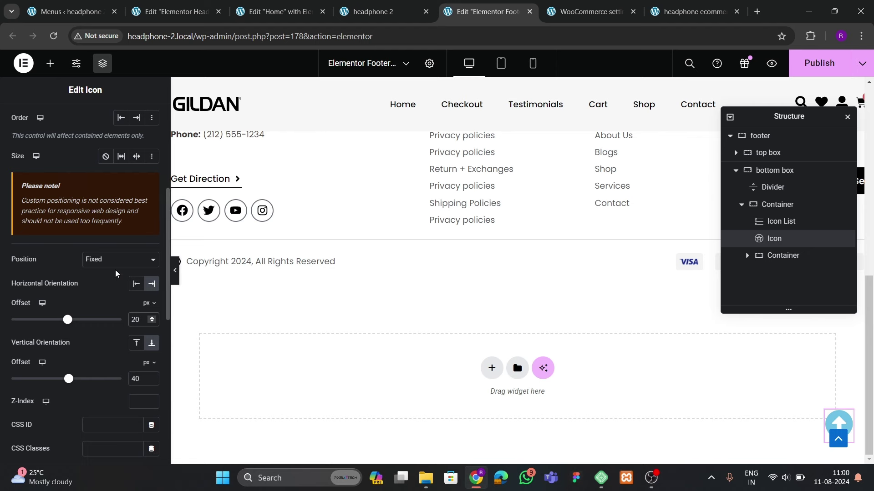
scroll(91, 205, "up", 10)
Set the icon's primary colour to red #FF0B0B
left_click(83, 121)
left_click(152, 234)
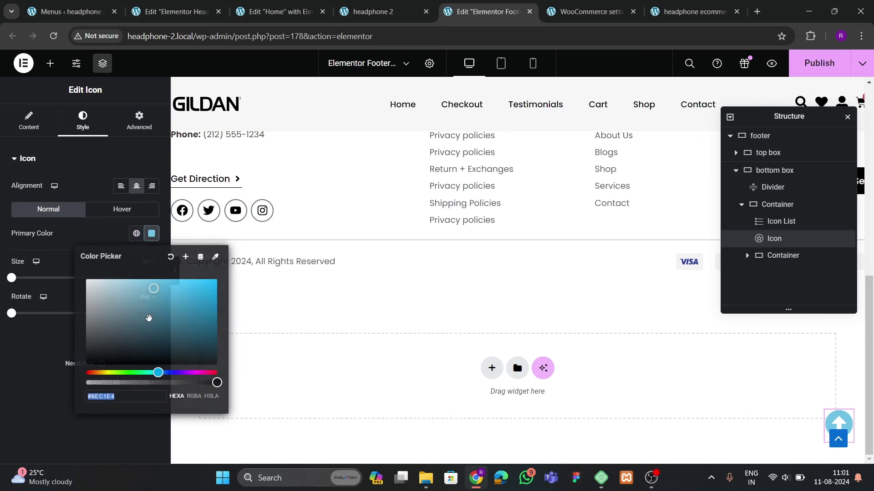
left_click(86, 362)
left_click(44, 375)
left_click(151, 233)
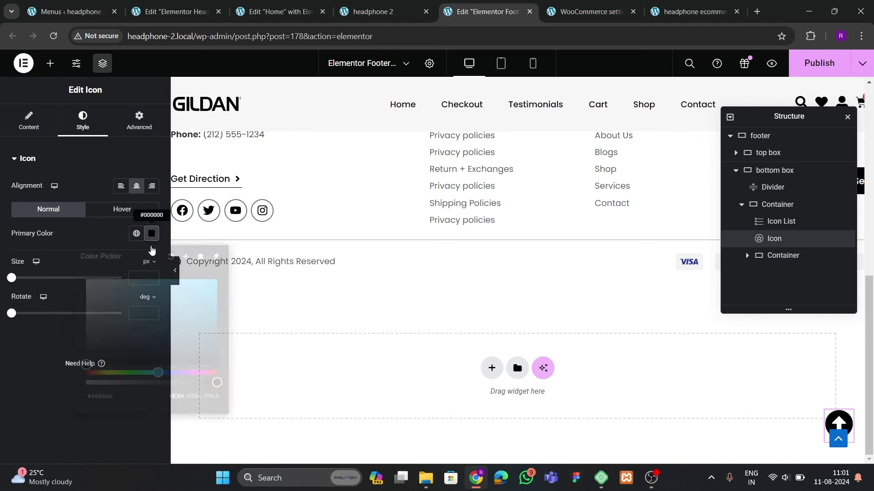
left_click(207, 284)
left_click_drag(106, 378, 77, 379)
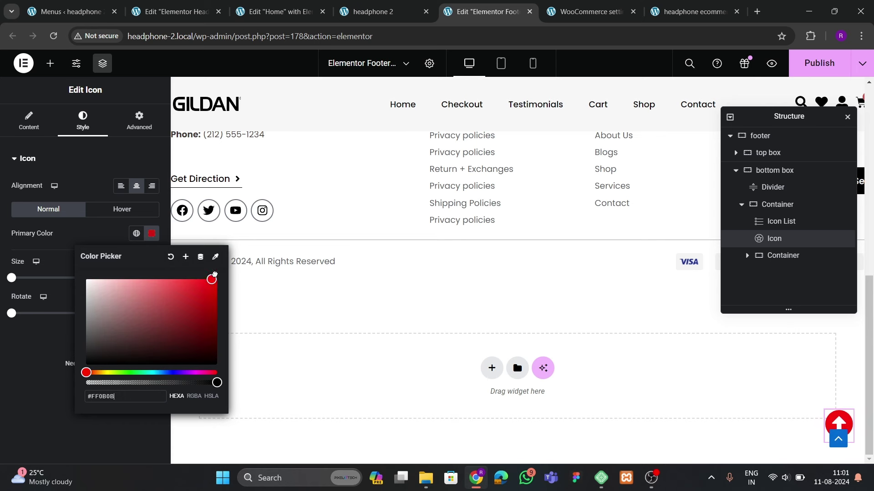
left_click(30, 341)
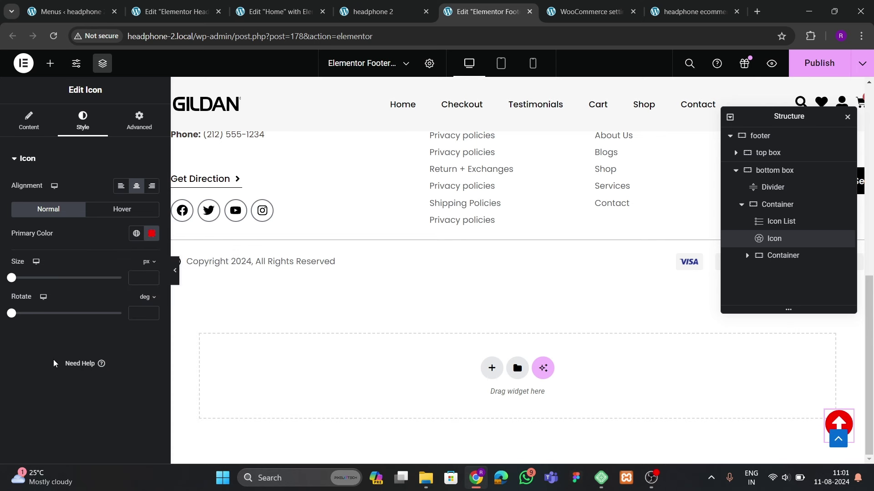
left_click(28, 120)
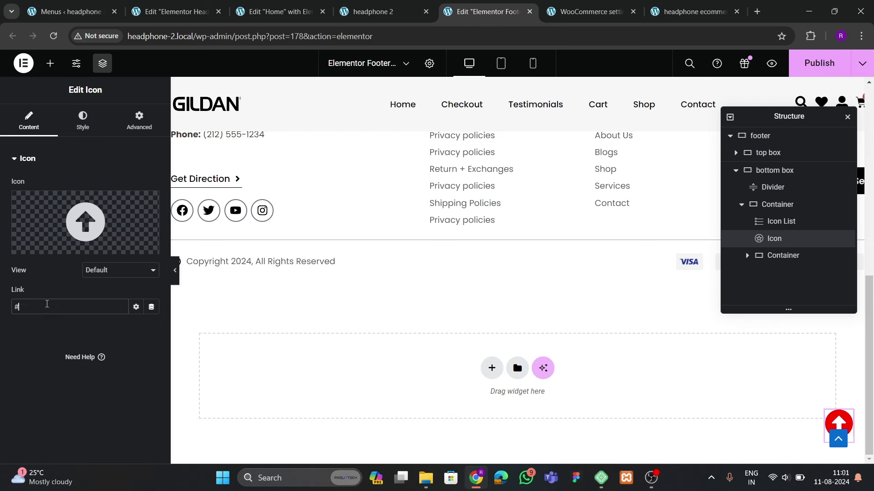
Publish the footer template and return to the Home page editor
left_click(823, 66)
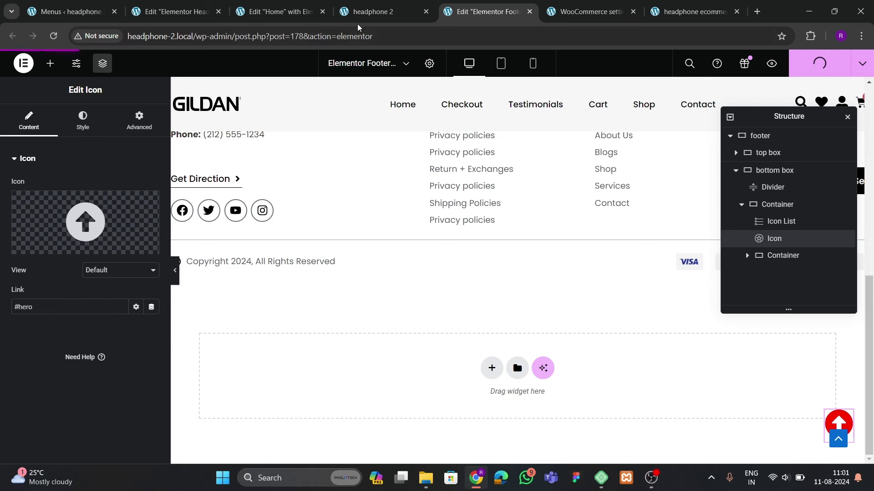
left_click(278, 11)
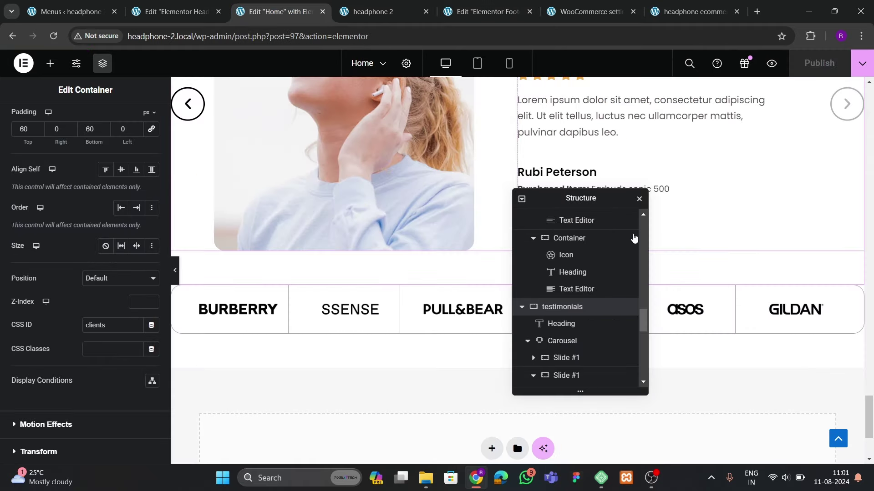
left_click(839, 439)
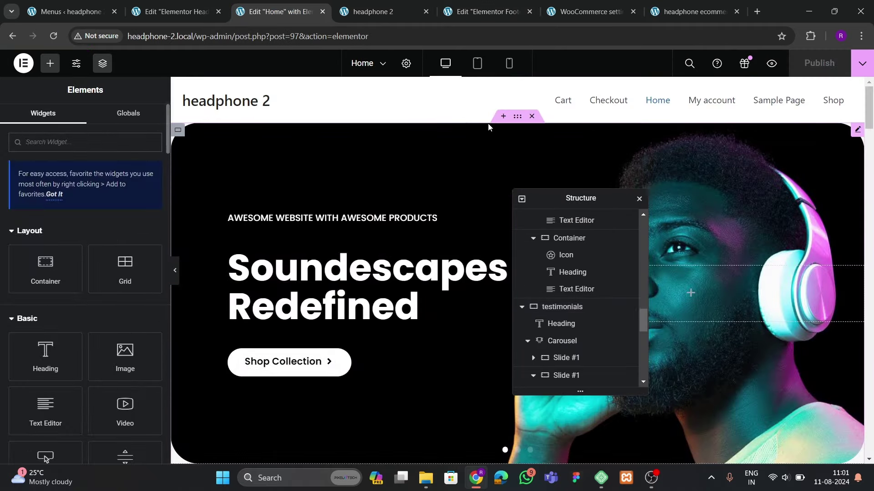
Give the Home page's hero container the CSS ID 'hero' and publish the page
left_click(308, 247)
scroll(94, 323, "down", 2)
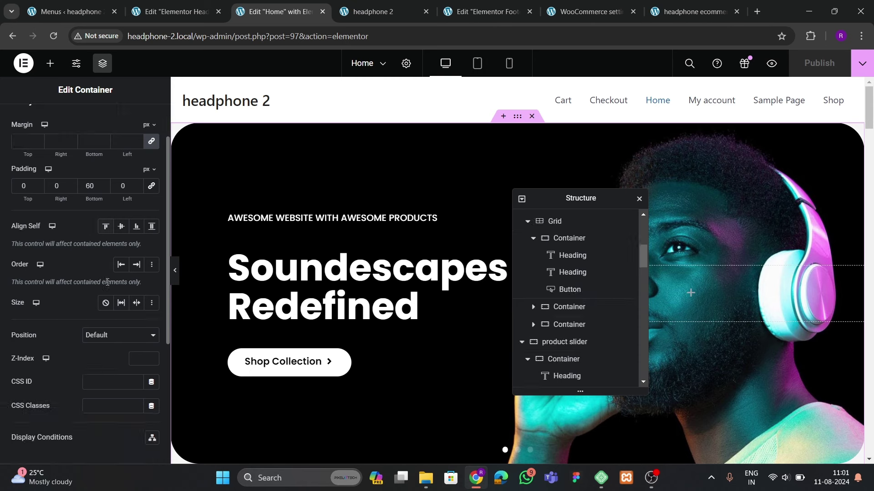
left_click(103, 326)
type("hero")
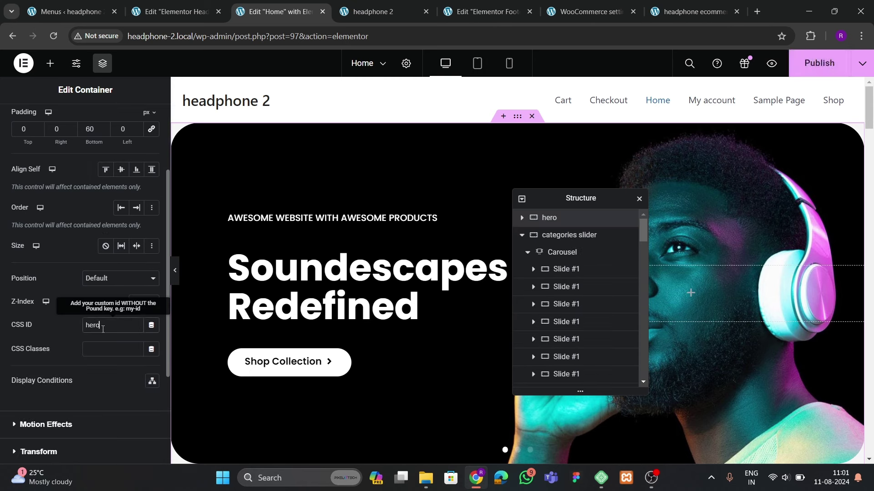
left_click(819, 63)
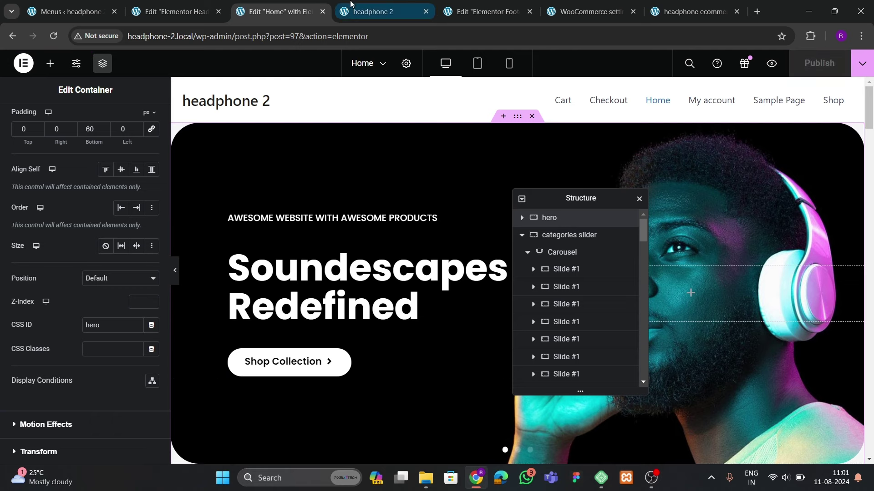
left_click(68, 11)
Disable Astra's Global > Scroll To Top option and publish the Customizer
scroll(62, 335, "down", 3)
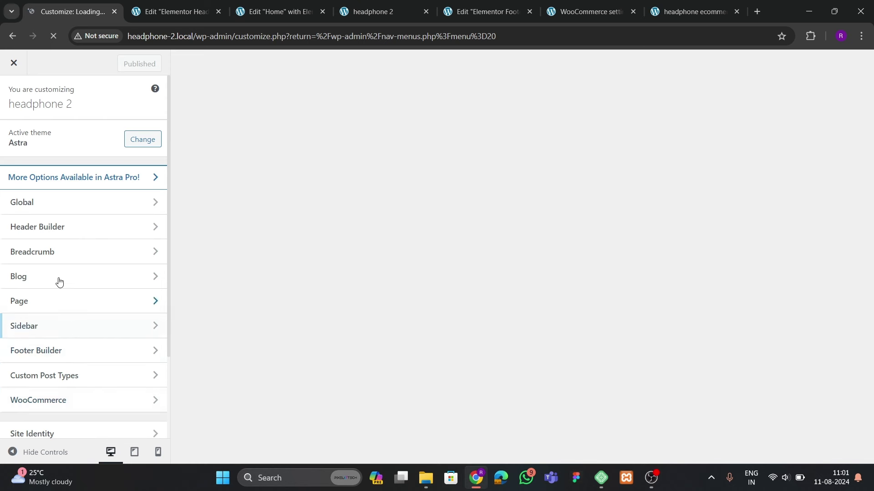
left_click(65, 204)
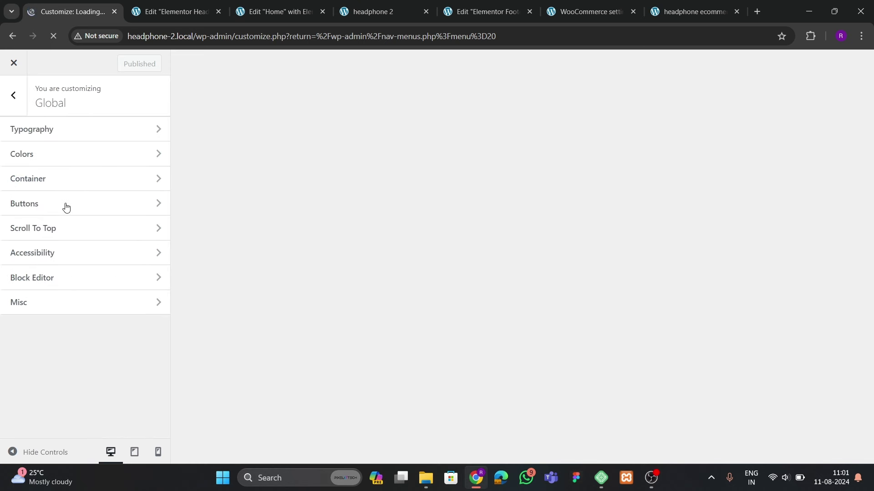
left_click(67, 230)
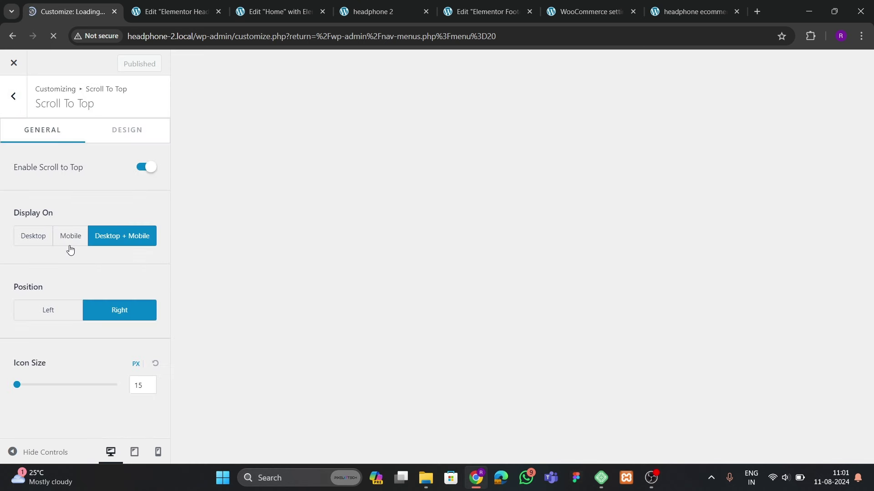
left_click(144, 169)
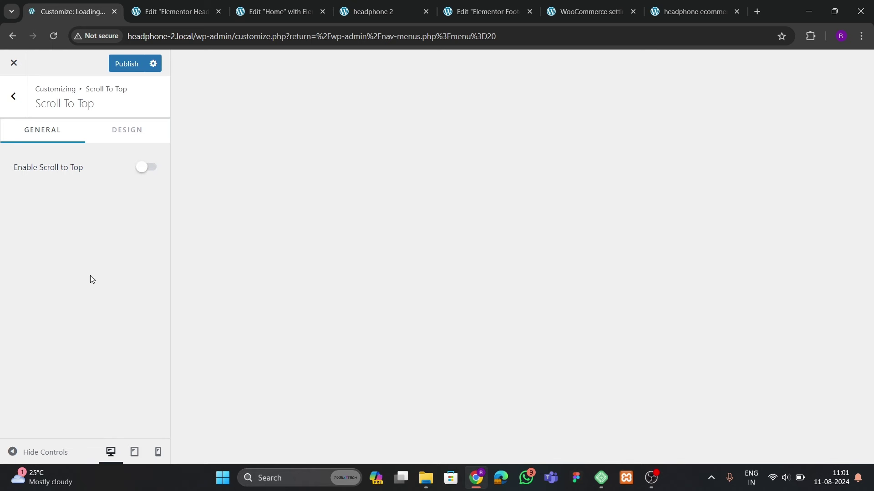
left_click(128, 66)
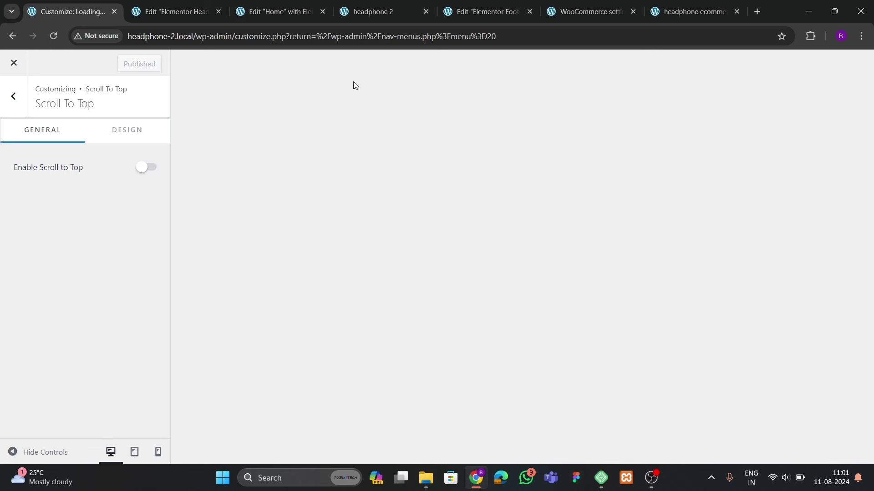
left_click(384, 10)
Reload the live home page and confirm the red arrow scrolls back to the top
left_click(55, 36)
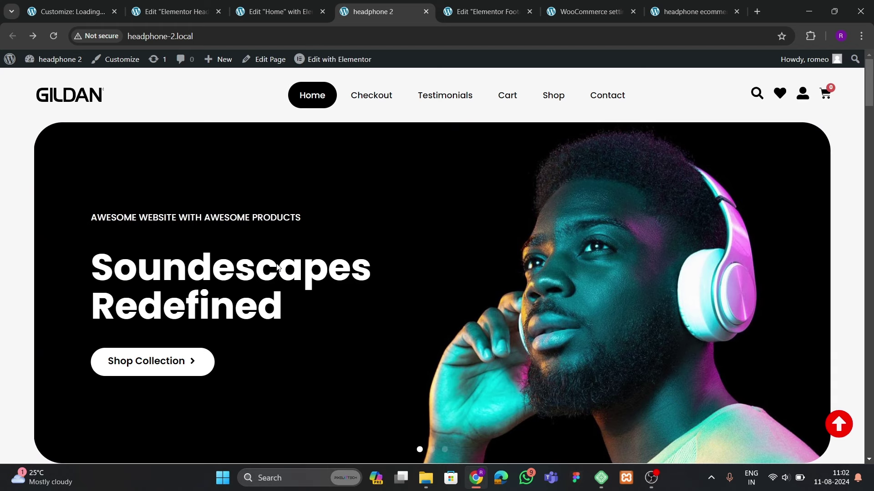
scroll(392, 233, "down", 5)
scroll(393, 256, "up", 5)
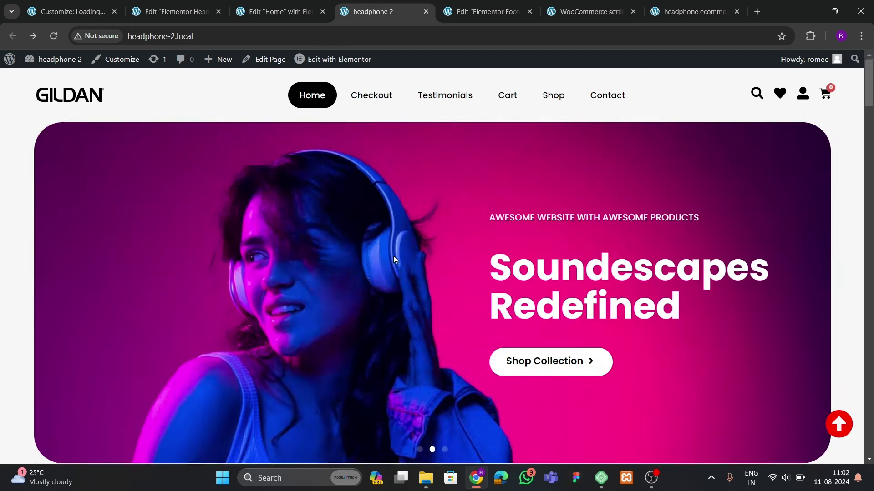
scroll(394, 256, "down", 5)
scroll(394, 257, "up", 3)
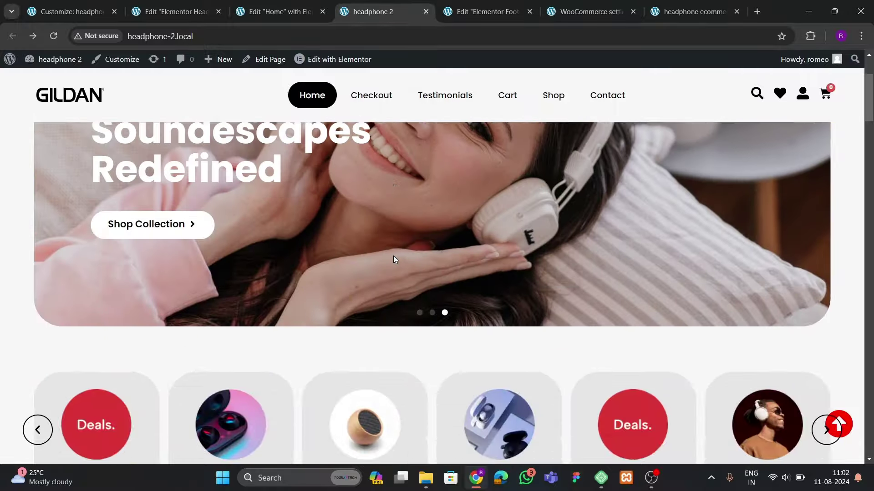
scroll(394, 256, "up", 2)
scroll(393, 255, "down", 20)
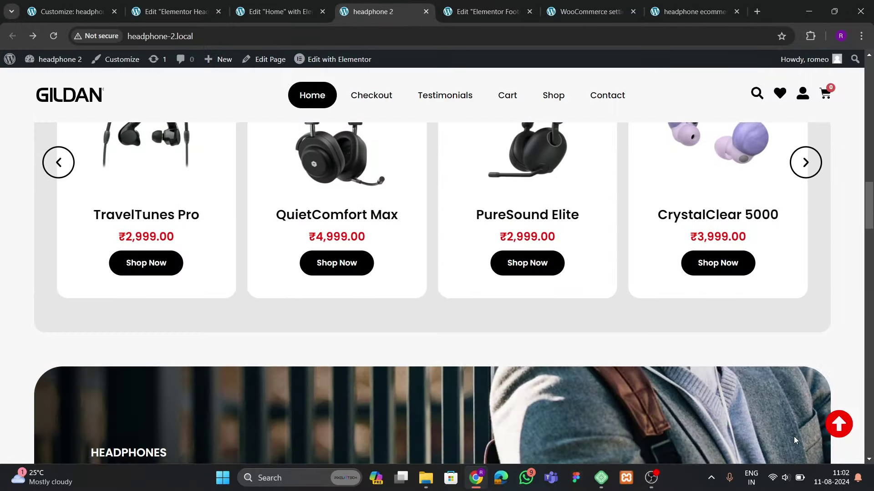
scroll(794, 440, "down", 15)
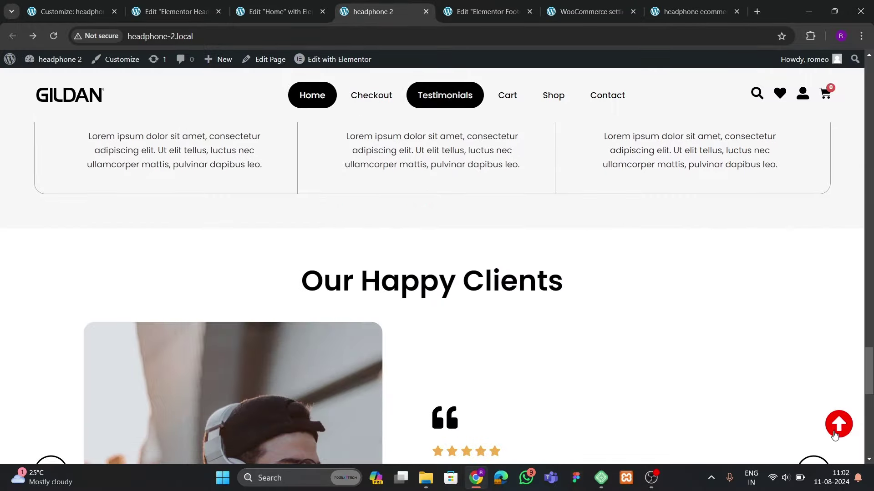
left_click(839, 424)
scroll(585, 340, "down", 10)
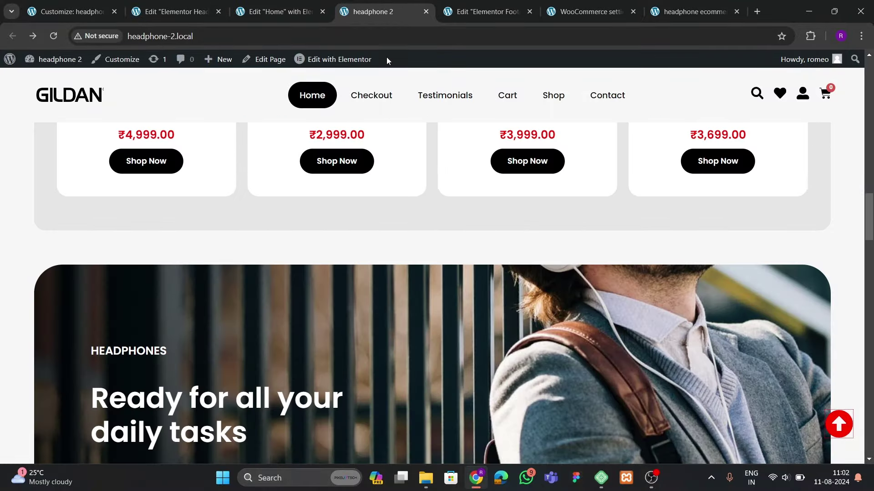
left_click(483, 11)
Close the footer editor, WooCommerce settings and reference store tabs, returning to the Home editor
left_click(529, 11)
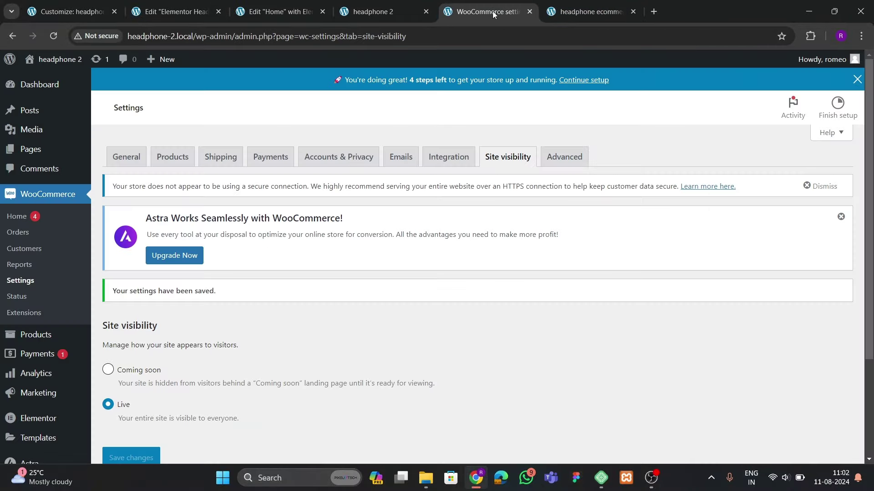
left_click(529, 12)
left_click(528, 12)
left_click(320, 13)
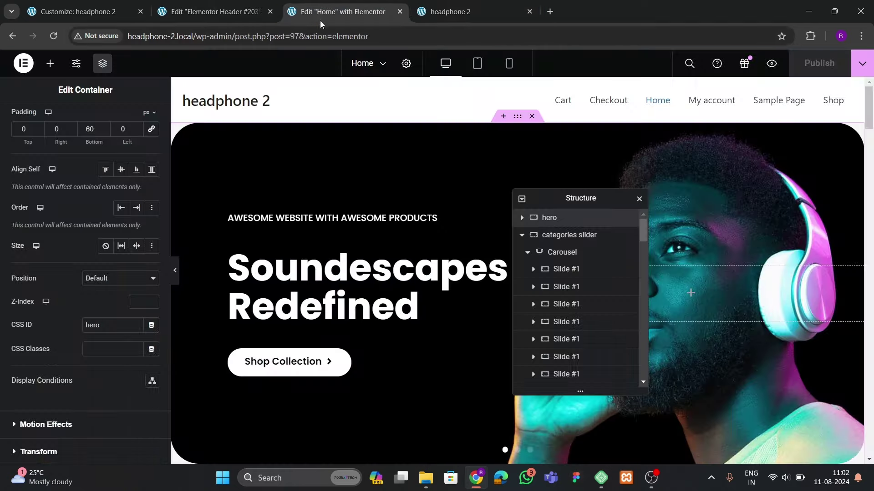
Preview the Home page at mobile portrait size with the Navigator moved aside, reviewing the layout
left_click(509, 64)
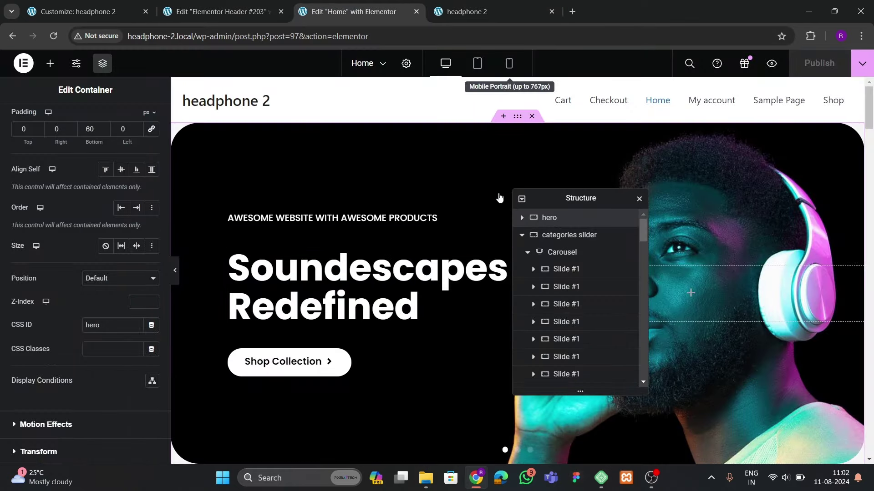
left_click_drag(580, 198, 347, 214)
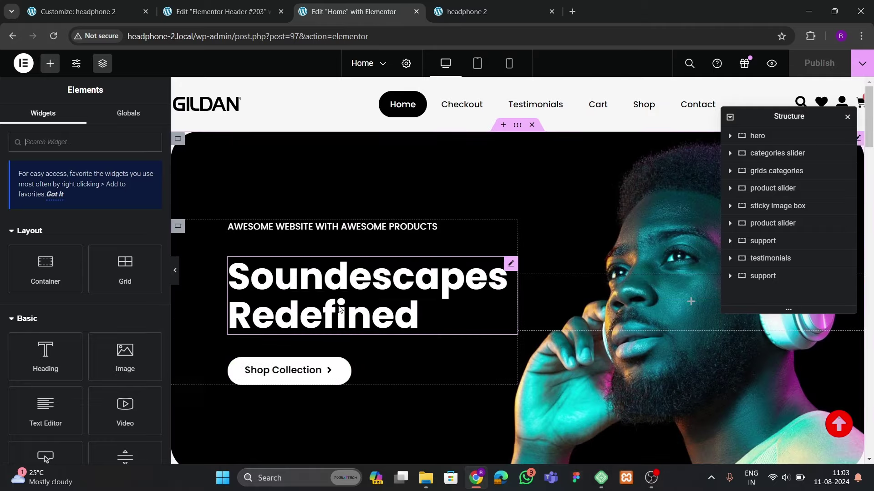
scroll(343, 311, "down", 5)
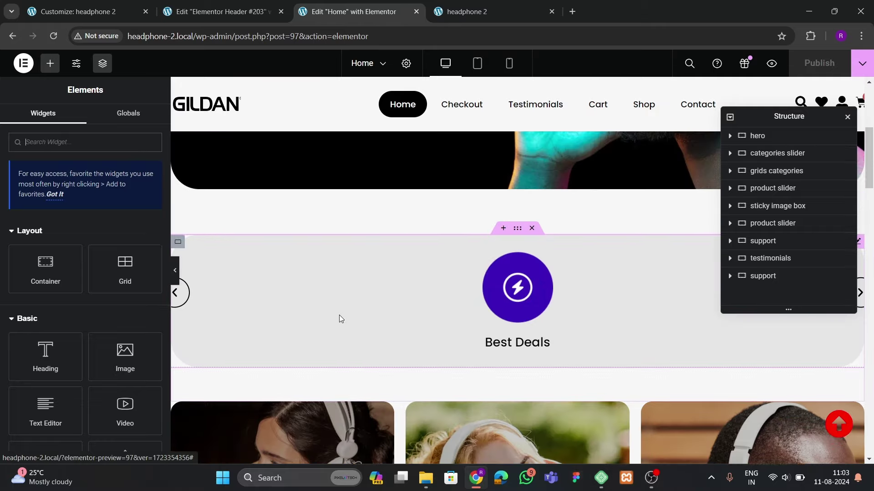
scroll(339, 315, "down", 6)
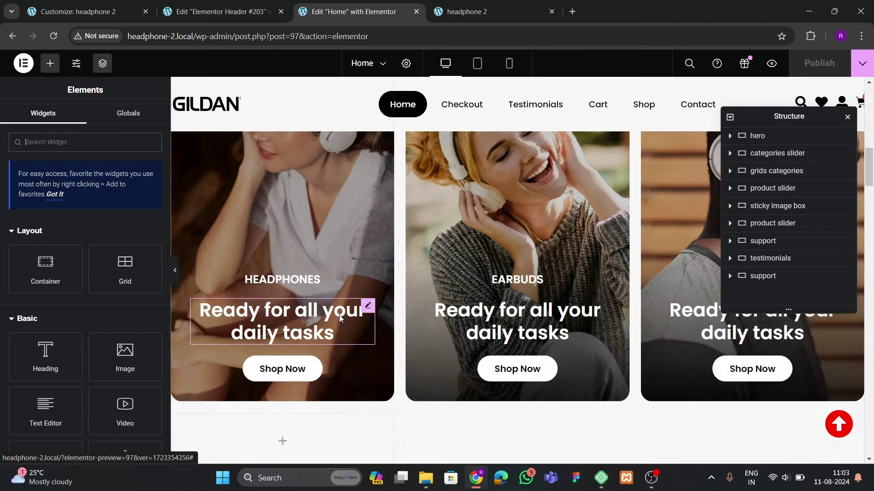
scroll(340, 315, "up", 10)
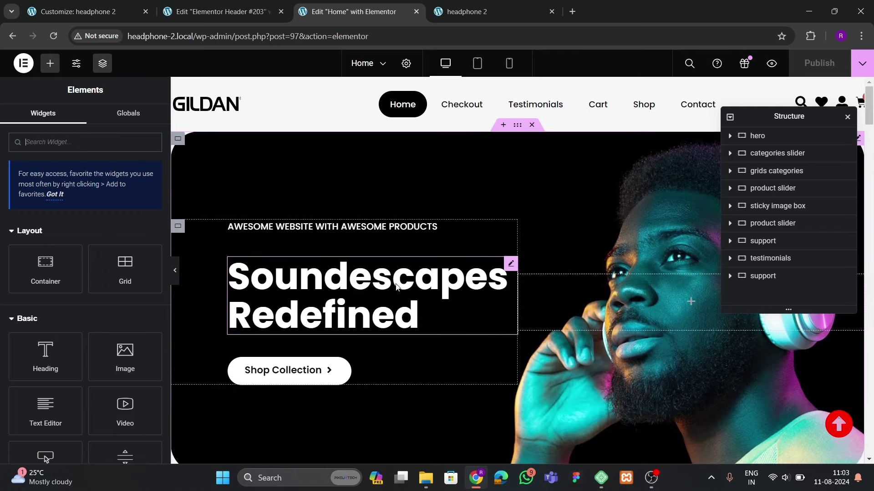
scroll(387, 320, "down", 8)
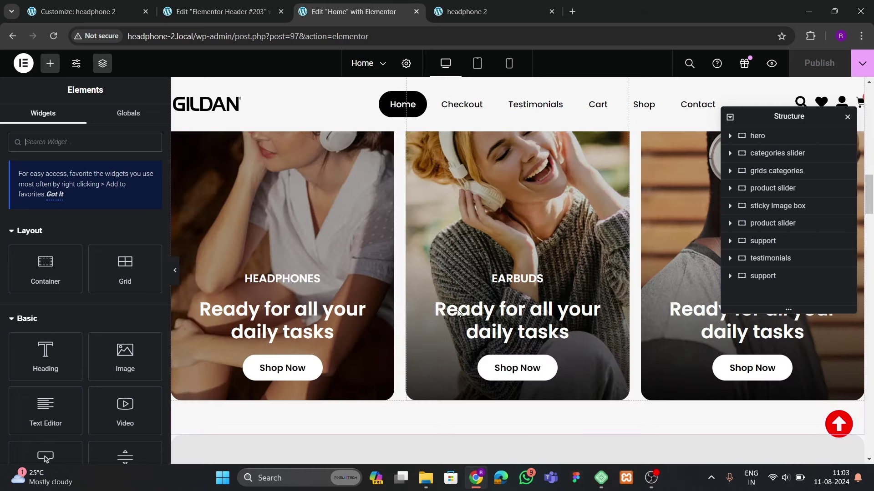
scroll(429, 335, "up", 8)
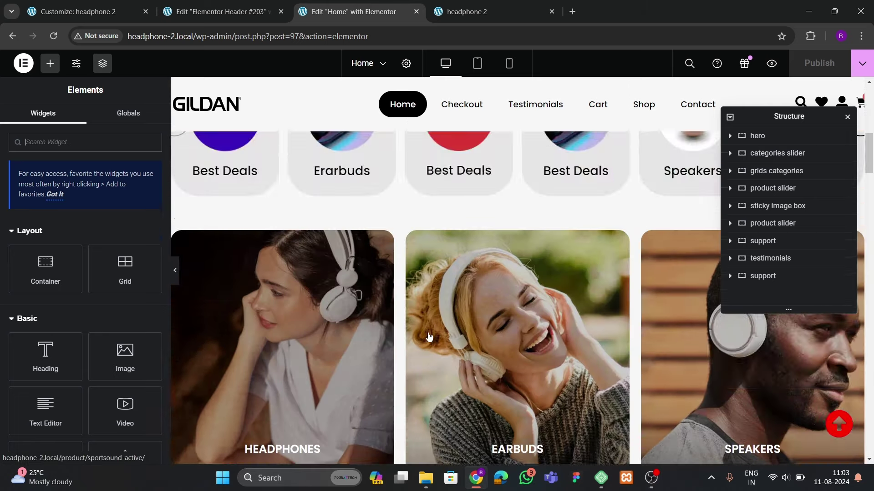
In Mobile view, give the hero's left text container 20 px padding all round
left_click(508, 63)
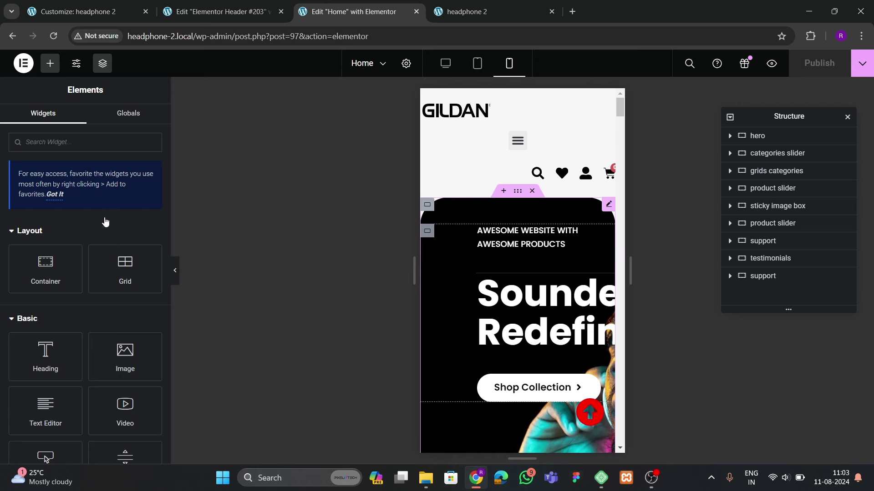
left_click(129, 123)
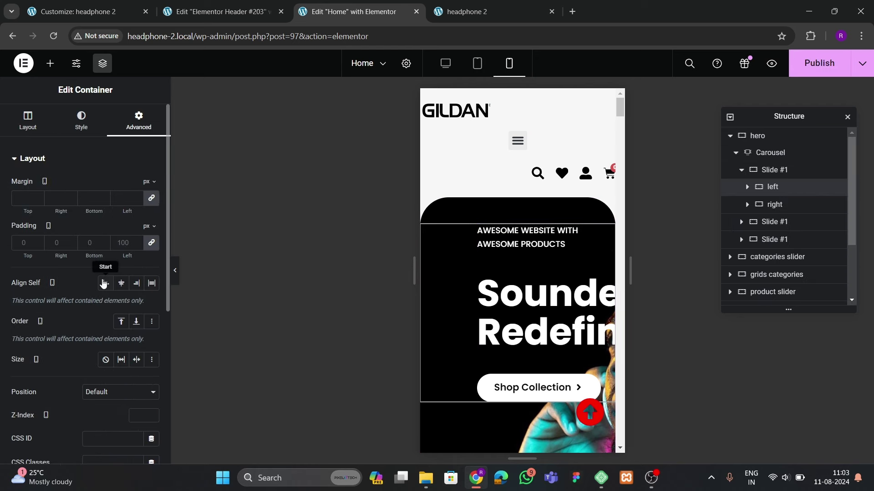
double_click(123, 243)
type("0")
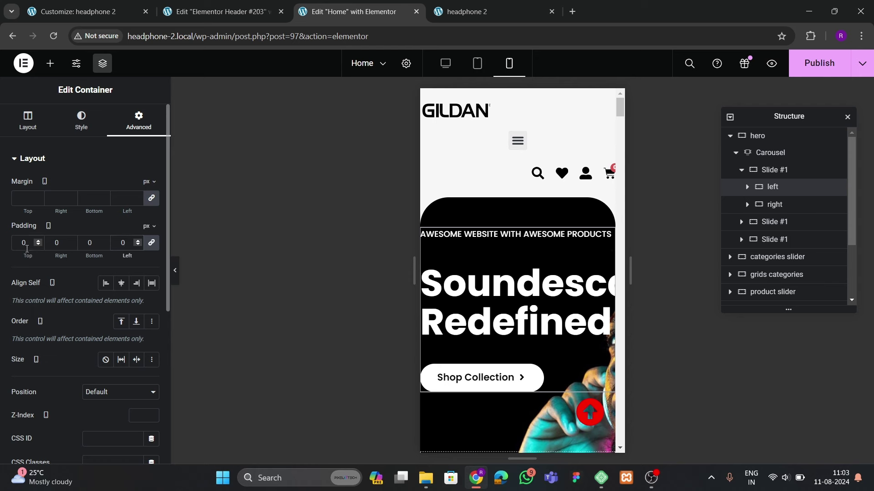
double_click(23, 243)
type("20")
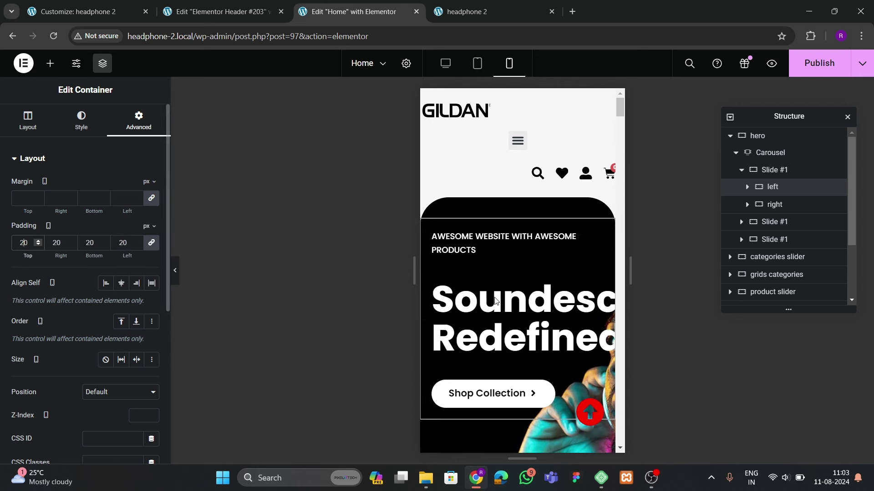
Set the Soundescapes Redefined heading to 40 px font size with 1.1 line height
left_click(528, 305)
left_click(83, 122)
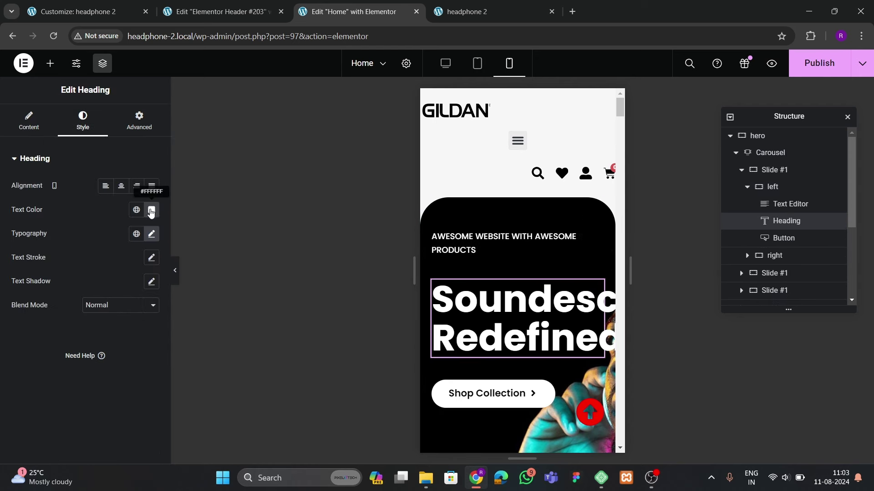
left_click(151, 233)
left_click(136, 325)
type("40")
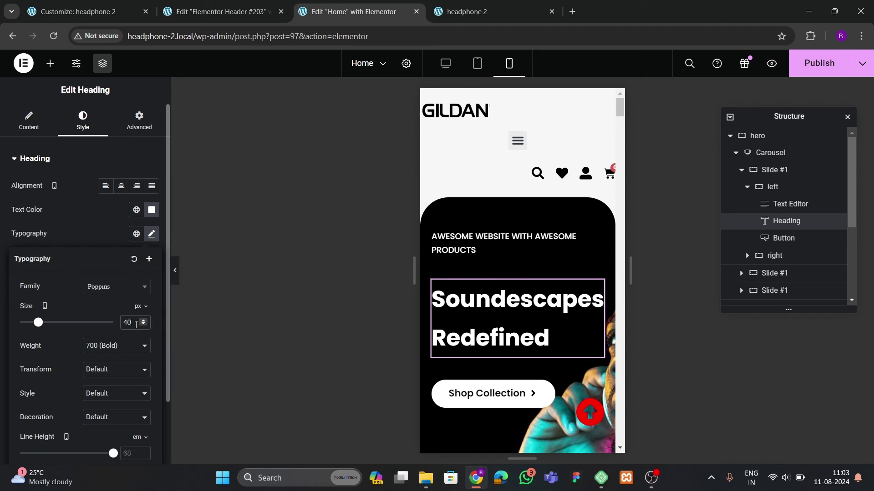
left_click(103, 239)
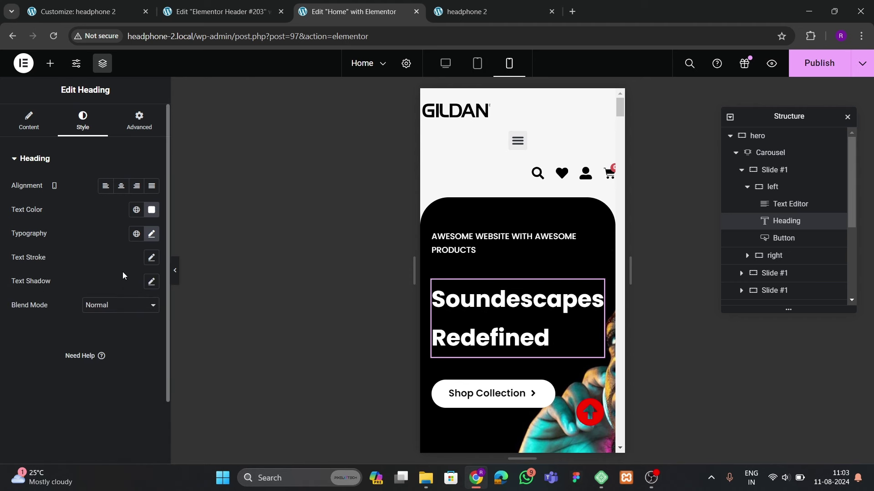
left_click(151, 234)
scroll(114, 337, "down", 2)
left_click(135, 378)
type("1.1")
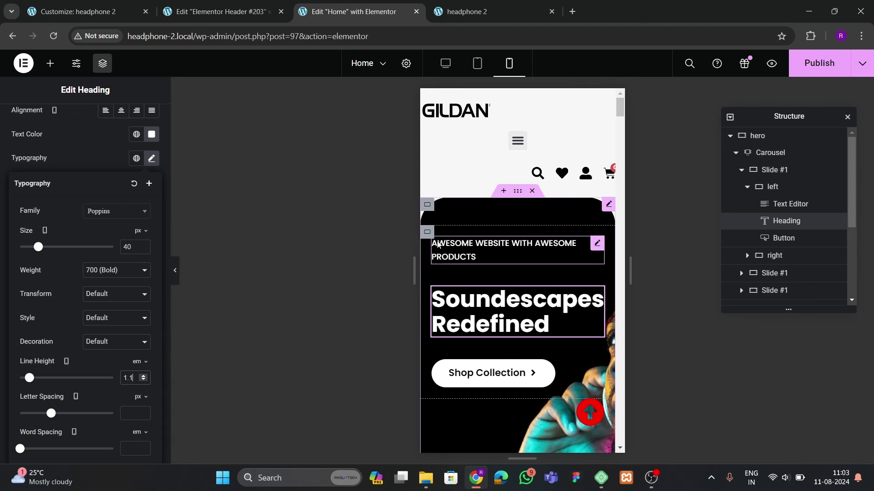
Reduce the left text container's gaps to 20 px
left_click(427, 232)
scroll(62, 299, "down", 4)
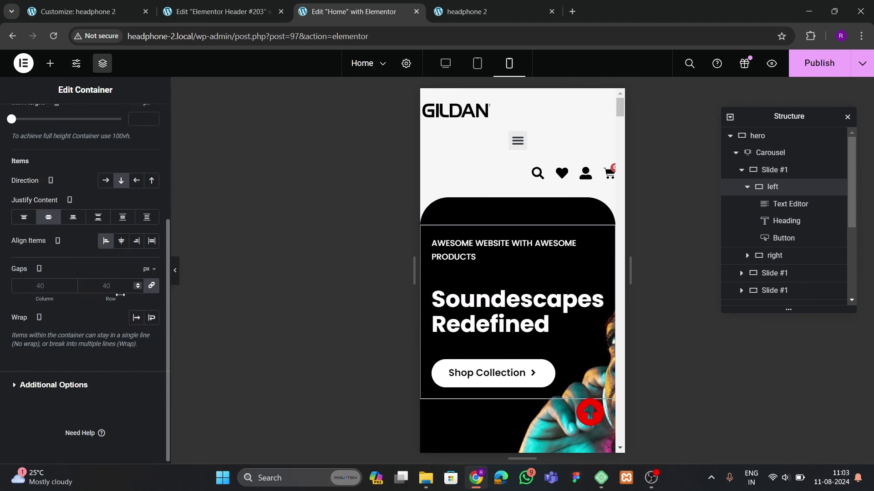
left_click(118, 285)
type("20")
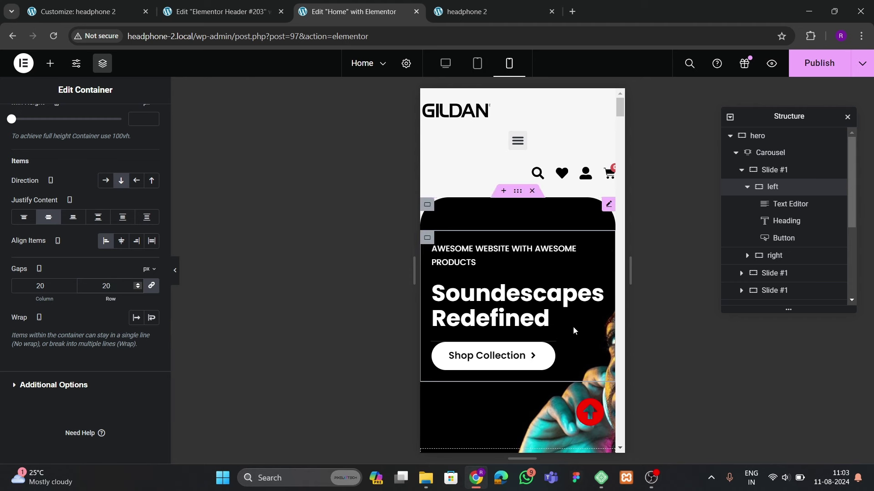
scroll(525, 335, "down", 1)
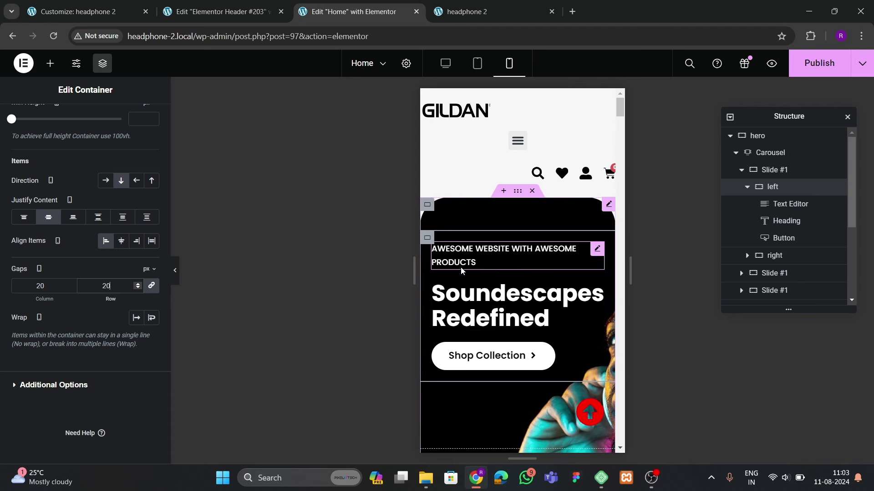
scroll(495, 274, "down", 5)
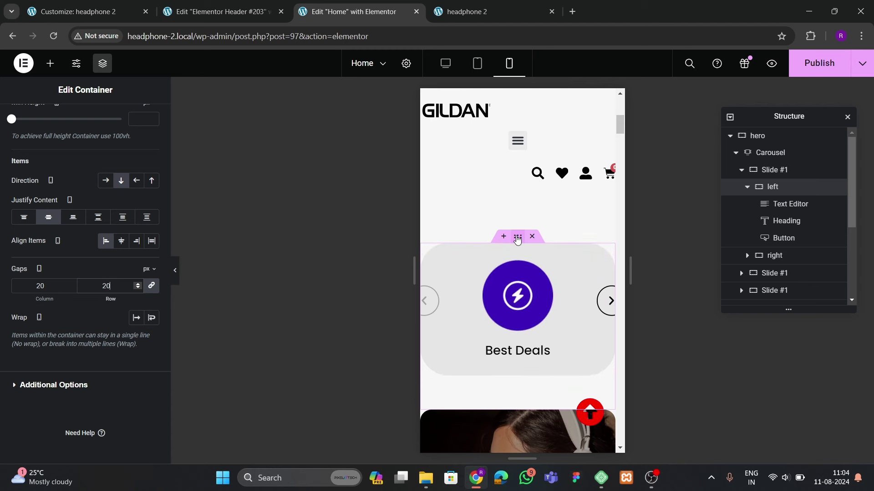
Unlink the Best Deals container's padding and enter 6, then 20 px right and 20 px left
left_click(517, 236)
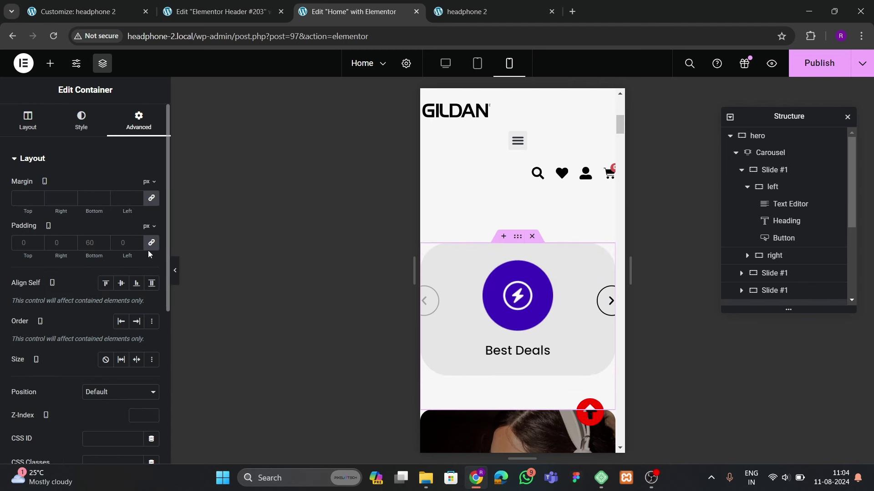
left_click(151, 243)
type("60")
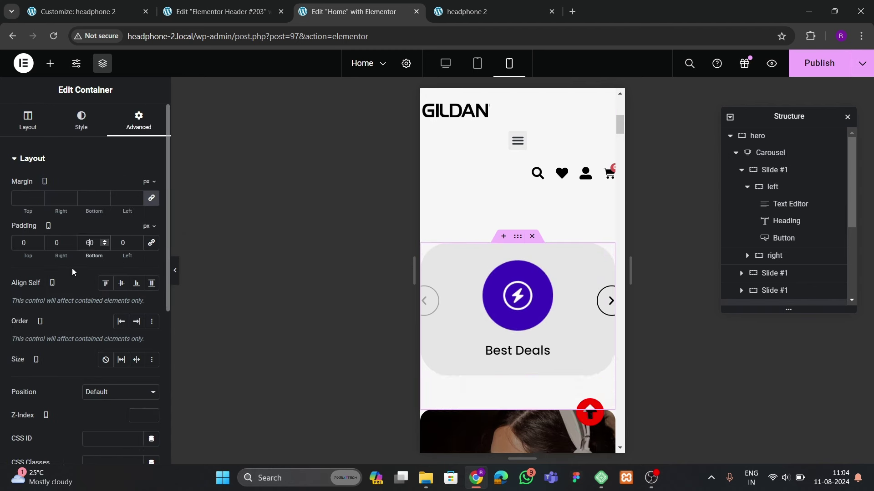
left_click(50, 243)
type("20")
left_click(122, 242)
type("20")
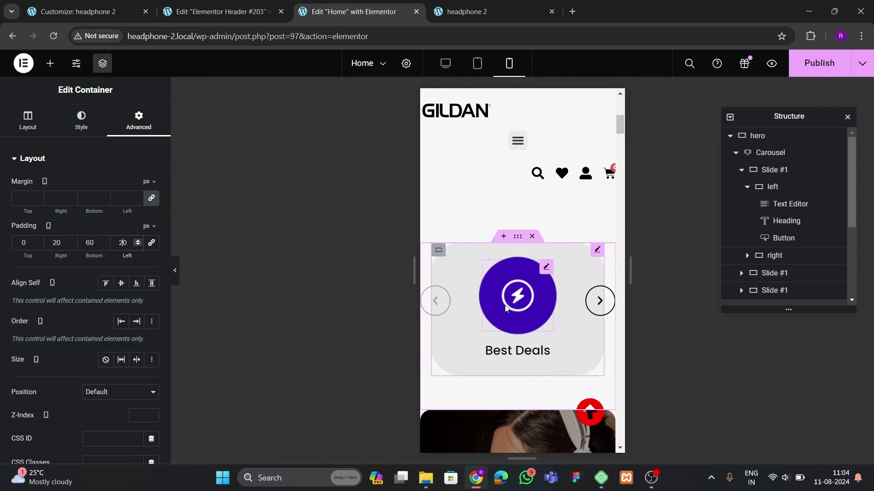
left_click(445, 301)
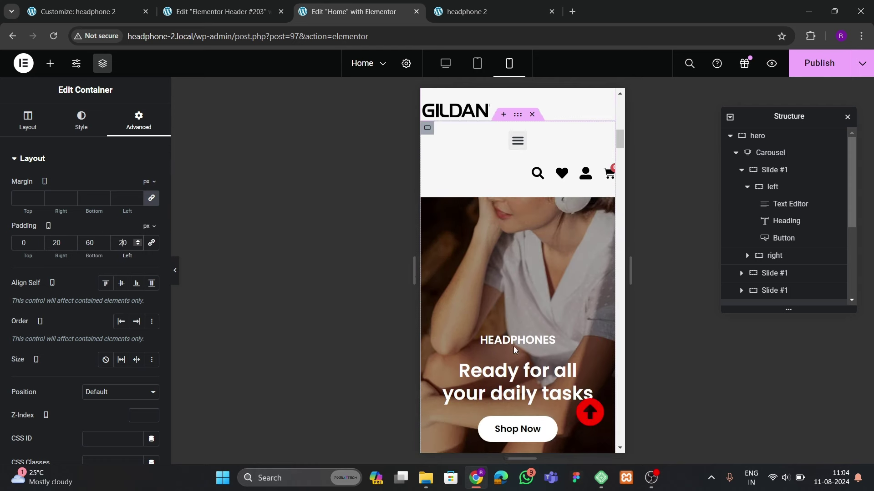
Give the HEADPHONES image card container 20 px right and left padding
left_click(520, 236)
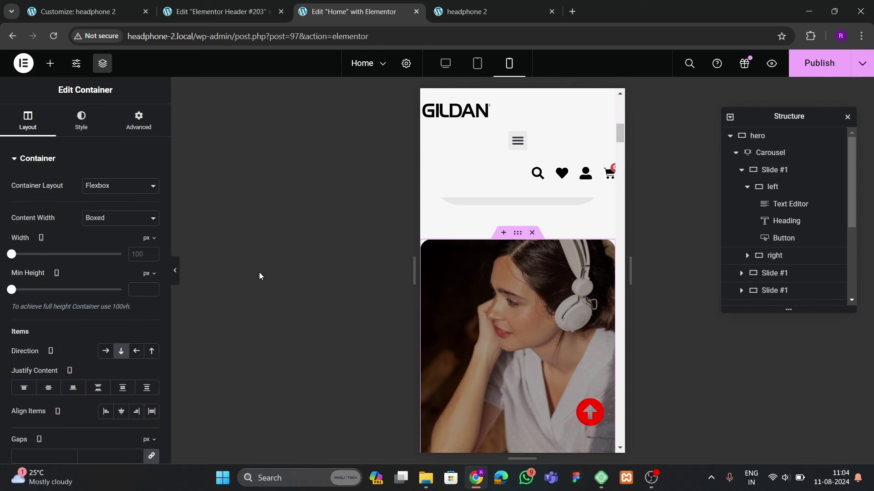
left_click(138, 120)
left_click(149, 244)
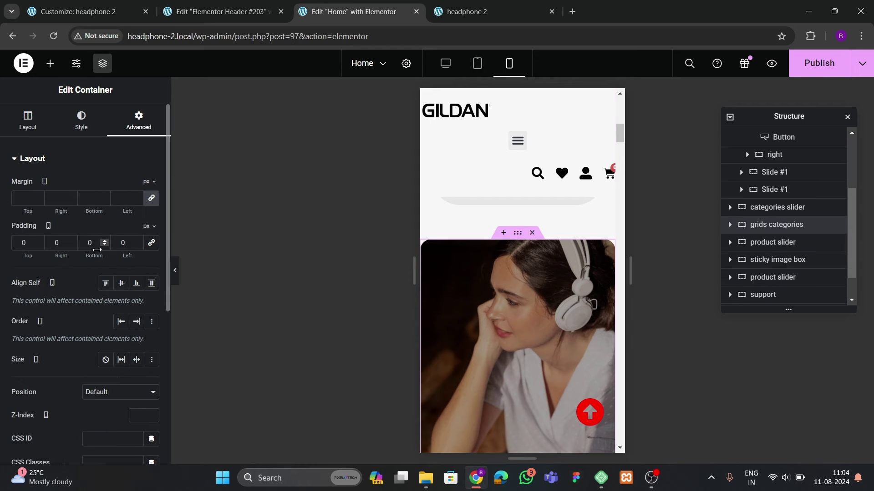
left_click(57, 242)
type("20")
left_click(123, 242)
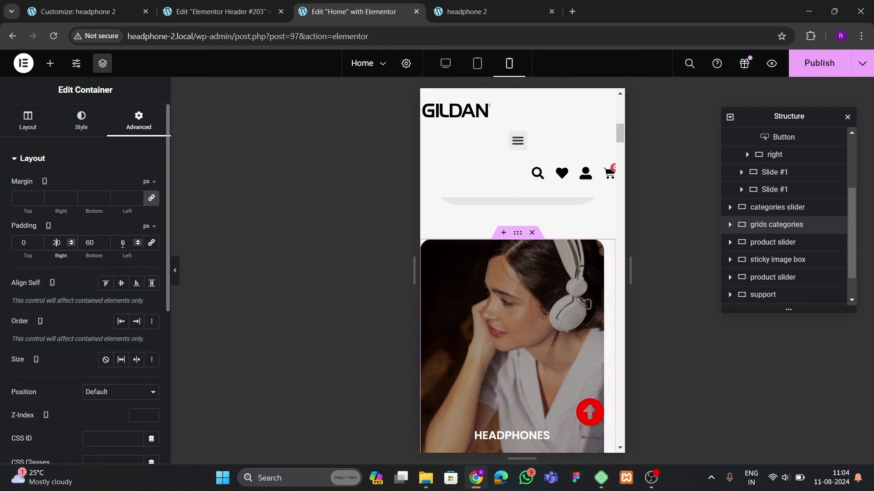
type("20")
scroll(556, 311, "down", 5)
scroll(555, 311, "up", 3)
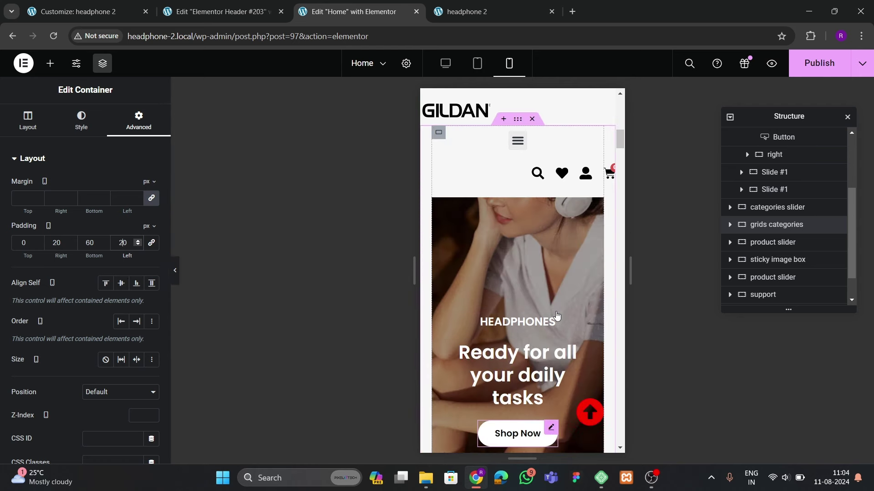
Set the Our Best Sellers heading's mobile typography size to 40 px
left_click(476, 350)
scroll(507, 337, "down", 15)
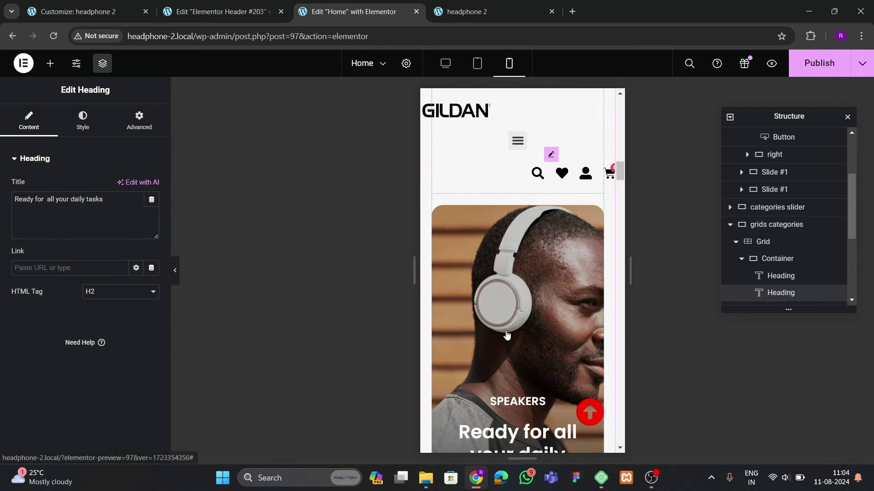
scroll(510, 341, "down", 4)
scroll(510, 350, "up", 5)
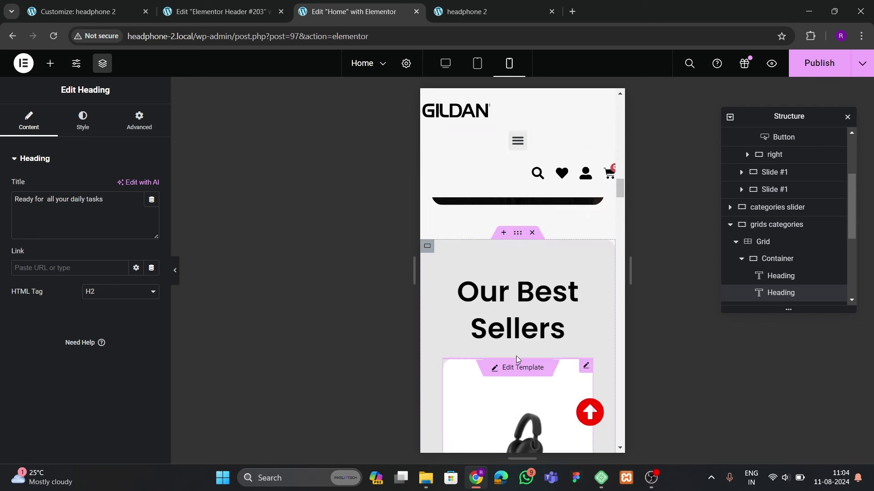
left_click(464, 334)
left_click(93, 128)
left_click(151, 234)
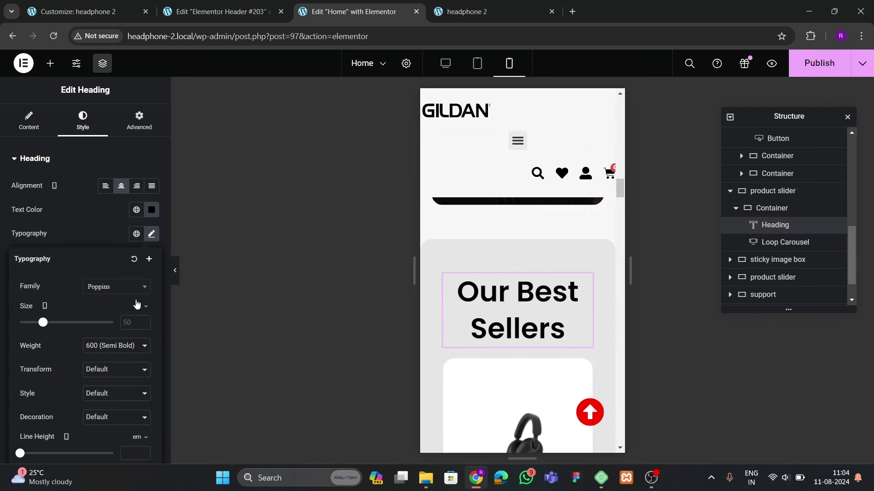
left_click(134, 320)
type("40")
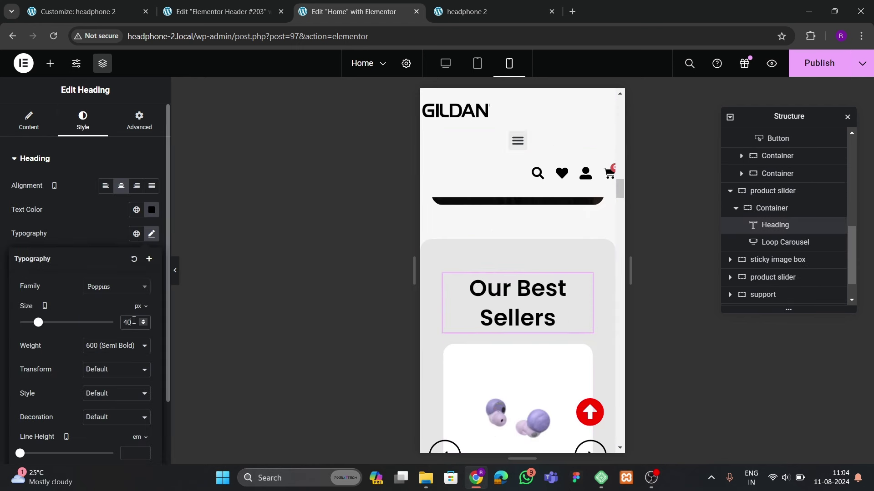
scroll(493, 323, "down", 10)
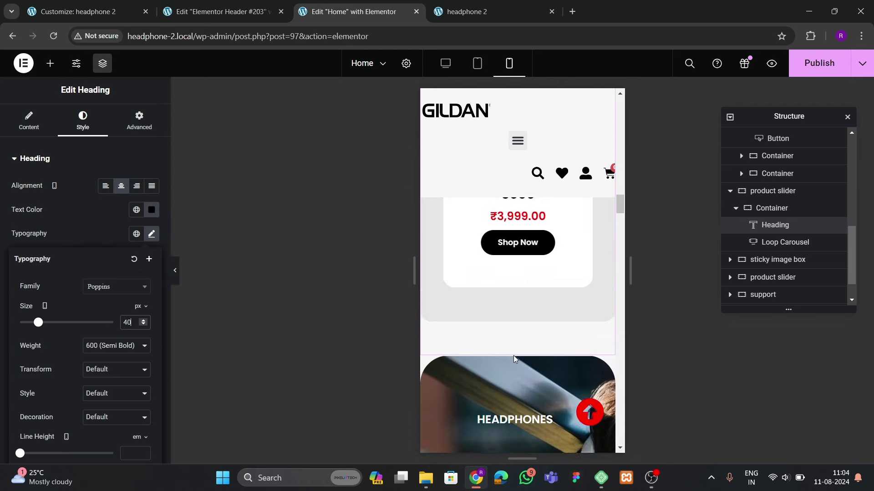
scroll(507, 351, "up", 3)
scroll(469, 273, "down", 1)
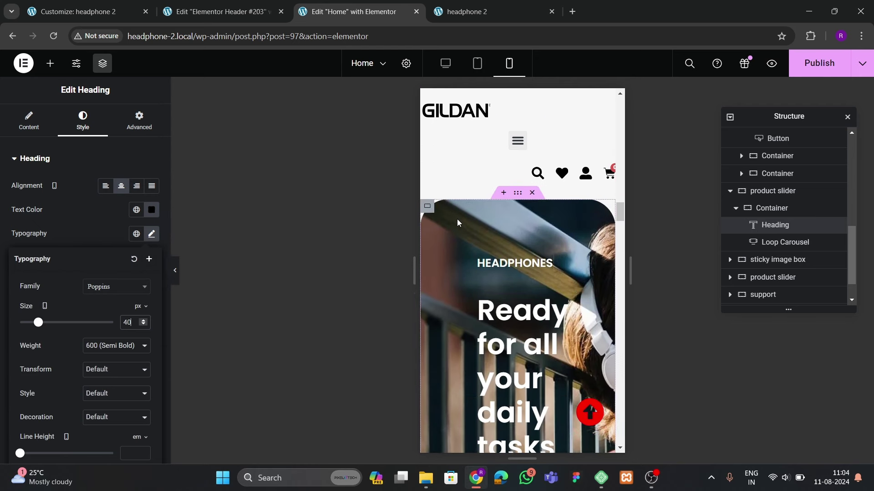
left_click(428, 207)
Step the Ready for all your daily tasks heading size down to 45 px, line height 1.1
left_click(139, 119)
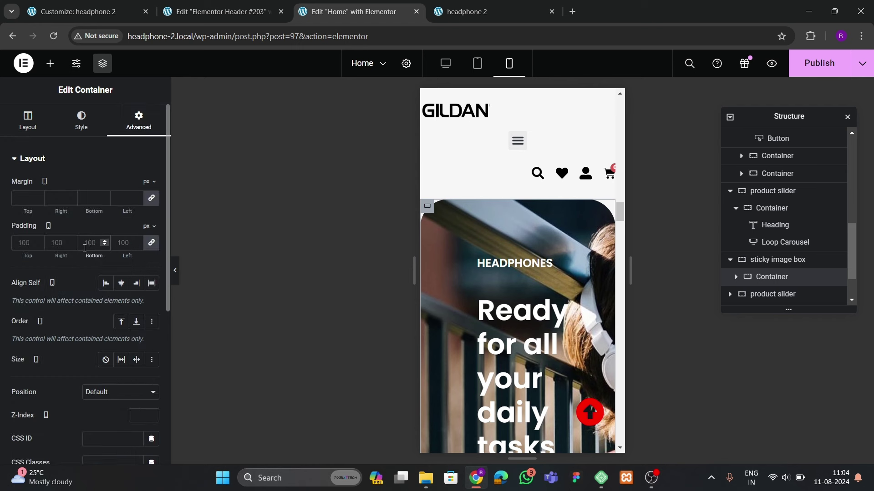
scroll(514, 273, "down", 1)
left_click(515, 291)
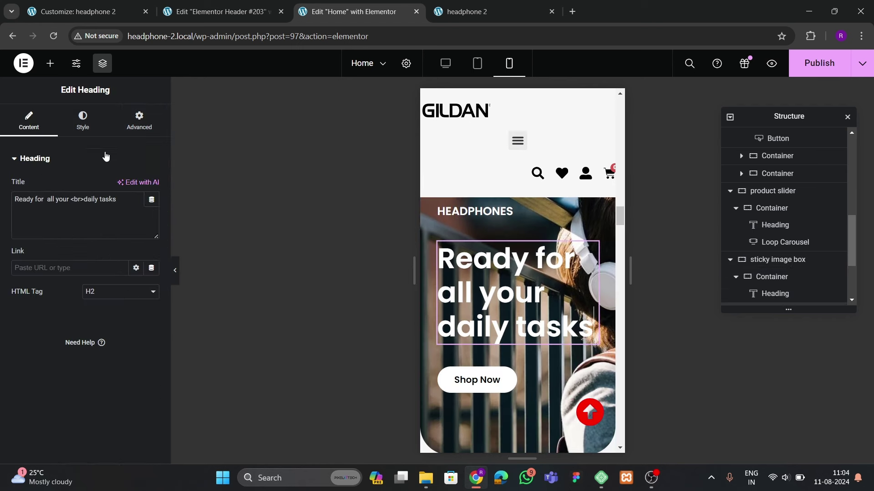
left_click(83, 119)
left_click(152, 234)
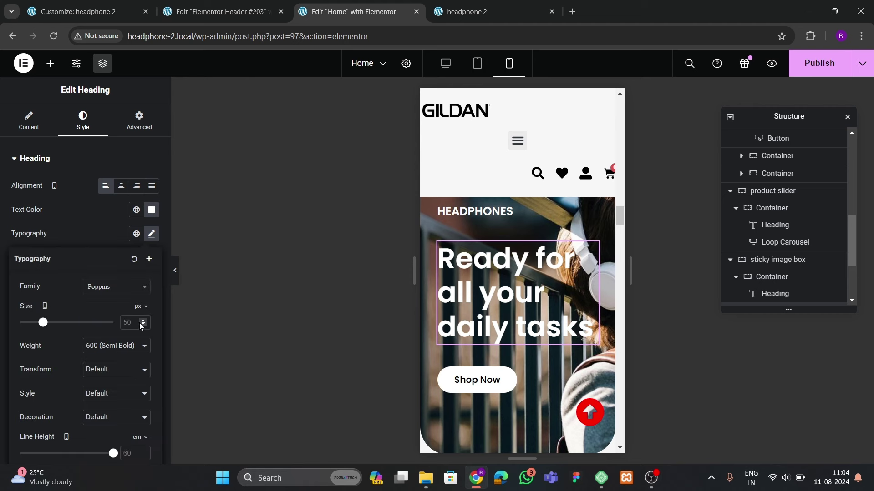
left_click(142, 325)
left_click(143, 325)
left_click(143, 325)
left_click(143, 325)
left_click(143, 324)
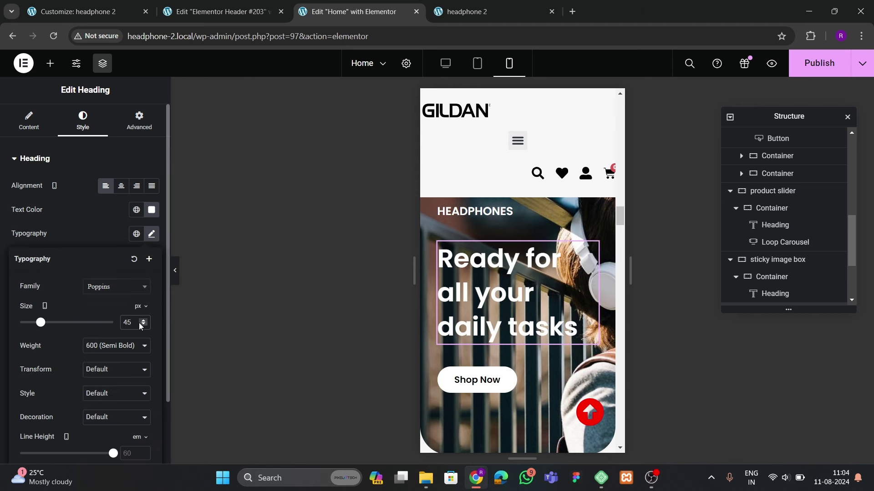
scroll(132, 369, "down", 2)
left_click(143, 376)
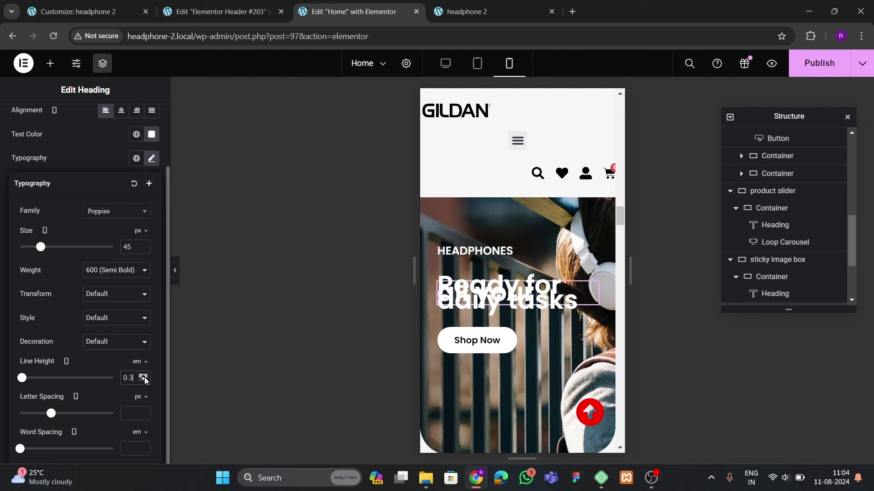
left_click(143, 376)
left_click(143, 376)
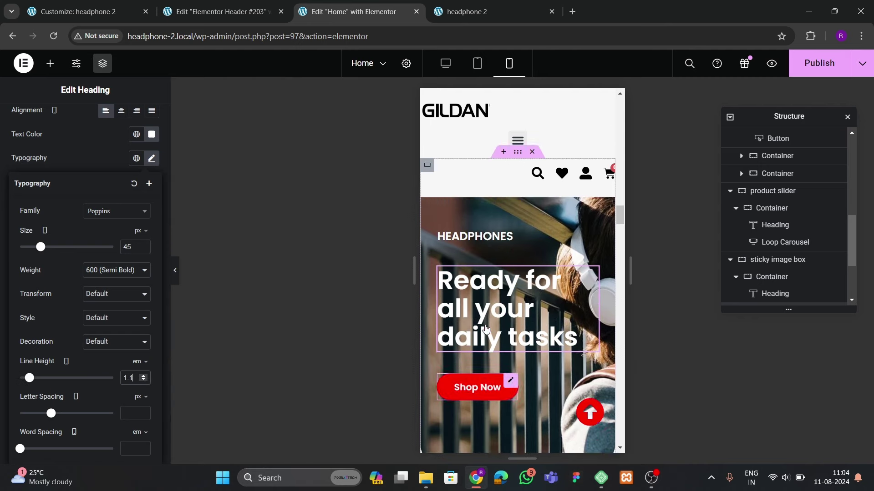
Bring the banner heading's line height back down to 1
left_click(427, 263)
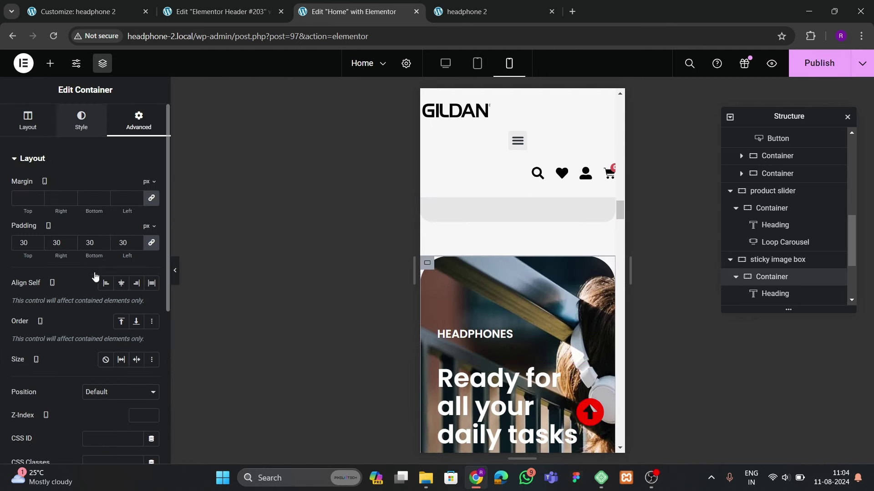
left_click(81, 120)
left_click(28, 121)
scroll(91, 273, "down", 5)
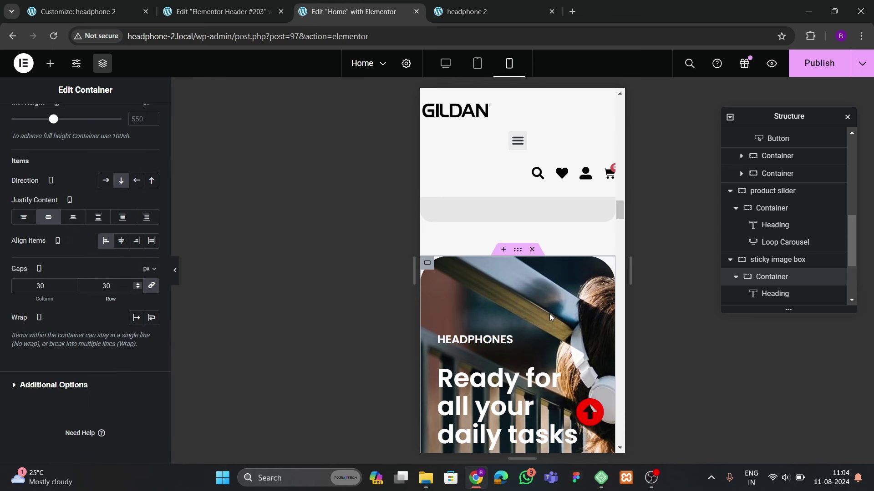
scroll(549, 313, "down", 2)
left_click(534, 296)
left_click(147, 233)
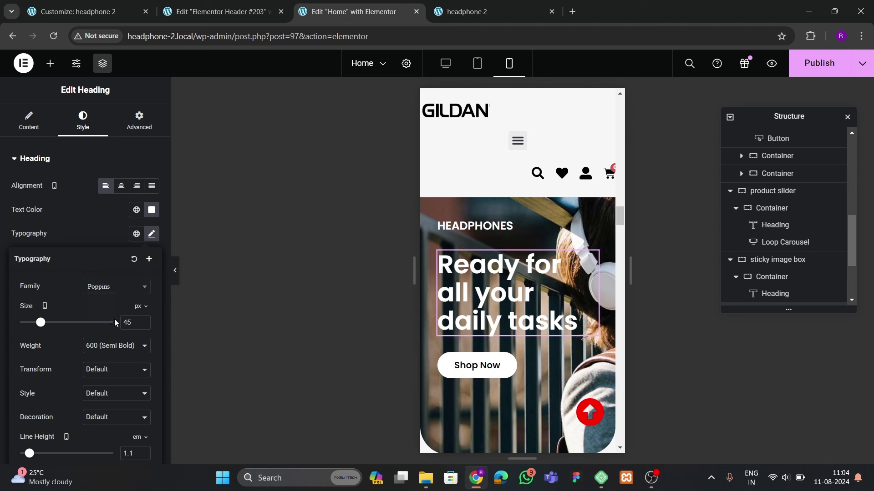
scroll(114, 319, "down", 1)
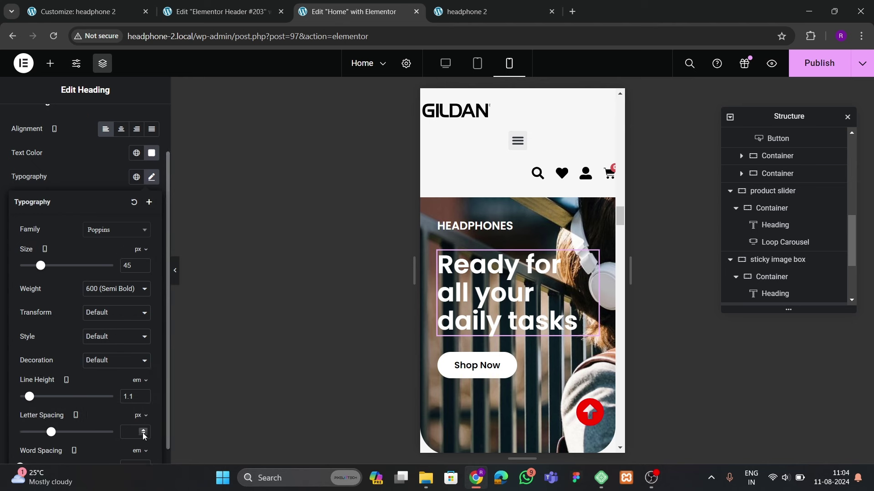
left_click(144, 399)
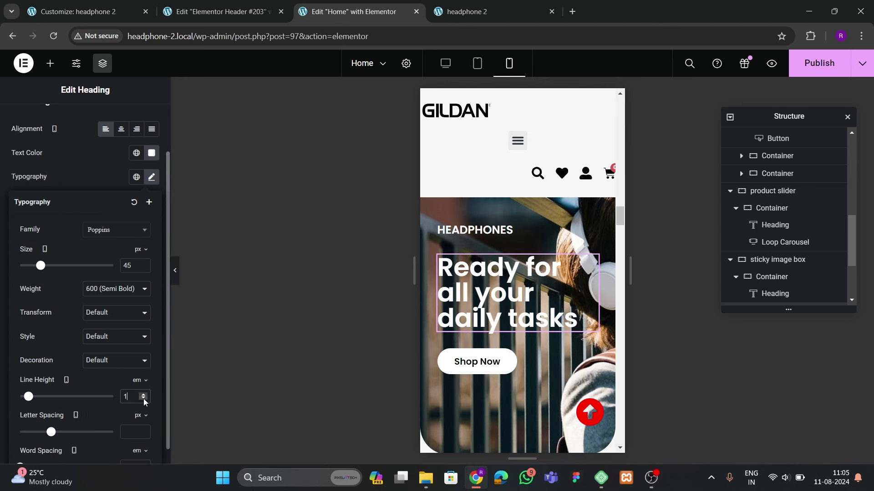
left_click(143, 399)
left_click(143, 394)
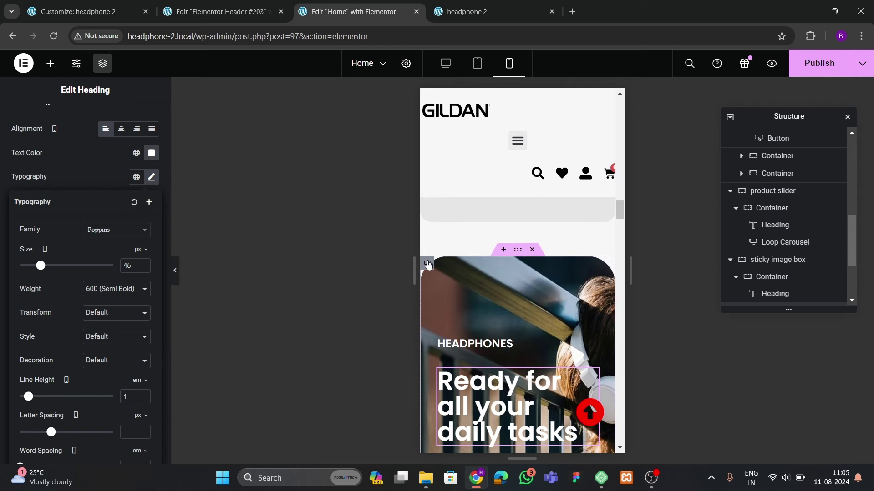
Set the sticky image box container's minimum height to 400 px
left_click(819, 276)
scroll(771, 262, "down", 2)
scroll(772, 264, "up", 1)
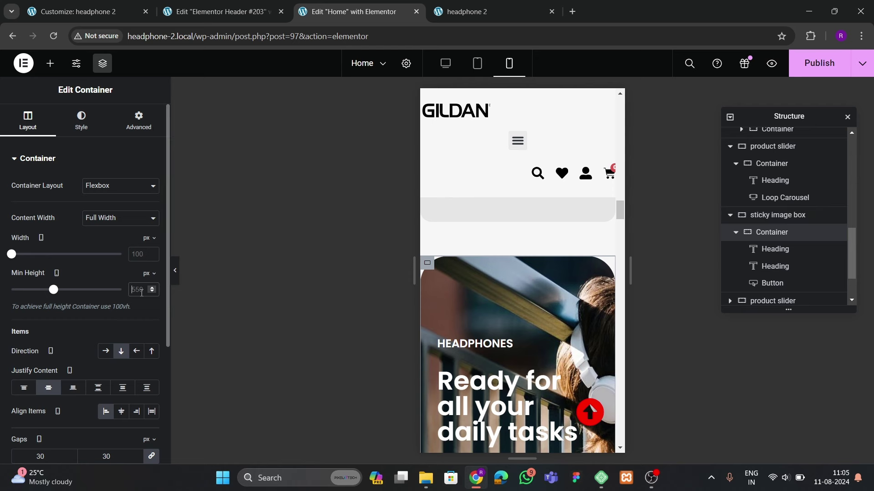
type("400")
scroll(536, 312, "down", 2)
scroll(553, 314, "up", 2)
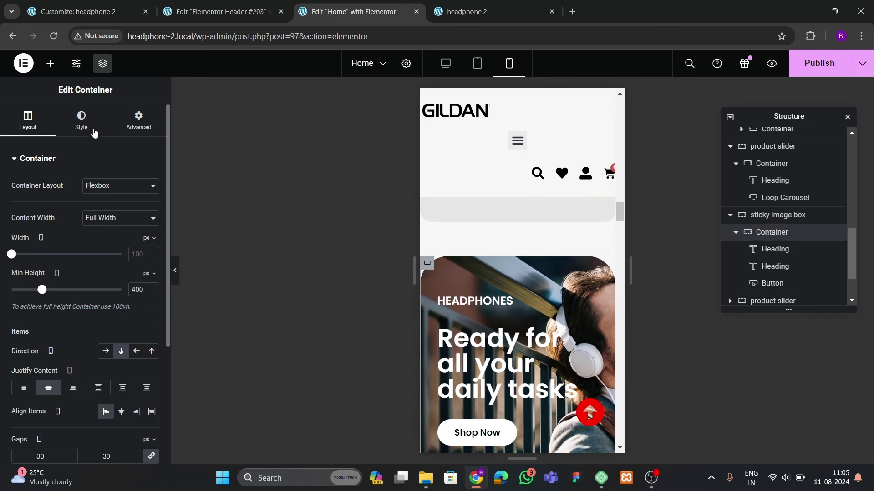
Add a classic black background overlay at 0.22 opacity to the sticky image box container
left_click(82, 119)
scroll(82, 254, "down", 5)
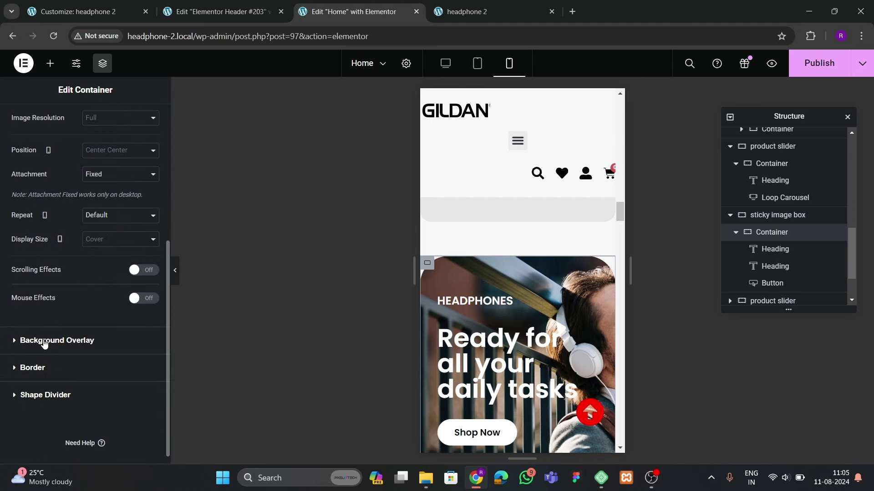
left_click(113, 340)
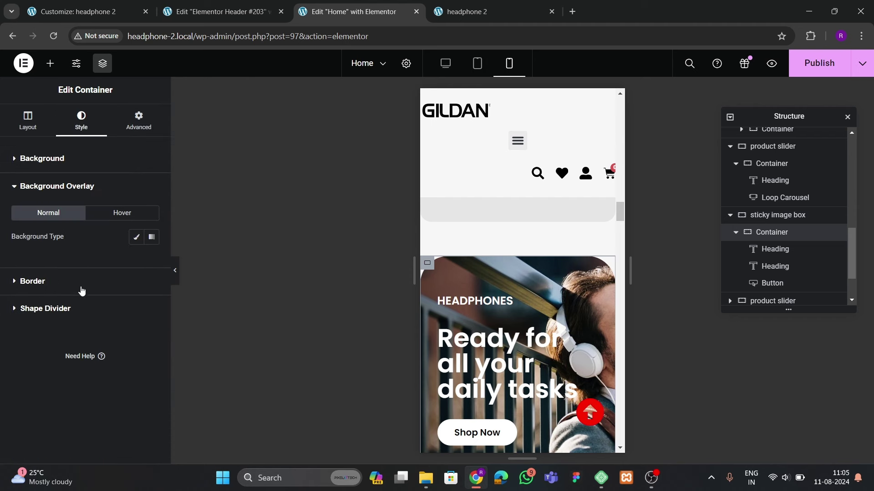
left_click(135, 236)
left_click(151, 261)
left_click_drag(154, 343, 70, 399)
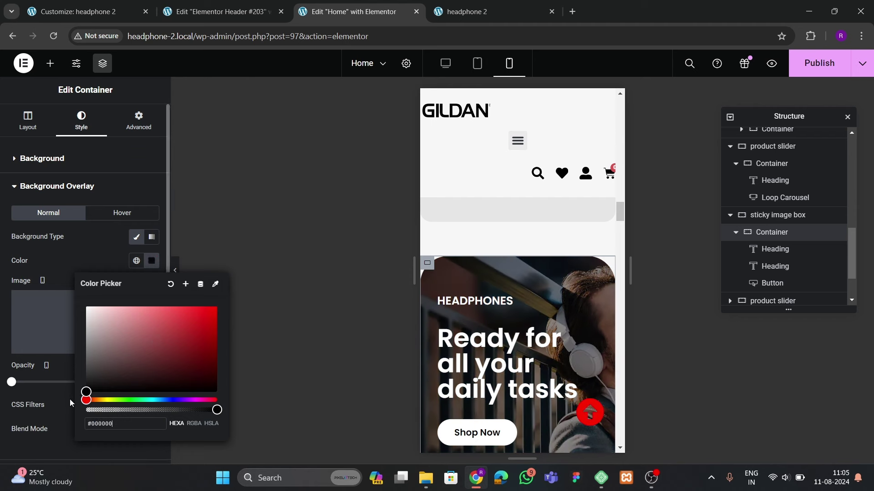
left_click(76, 258)
left_click_drag(12, 383, 35, 384)
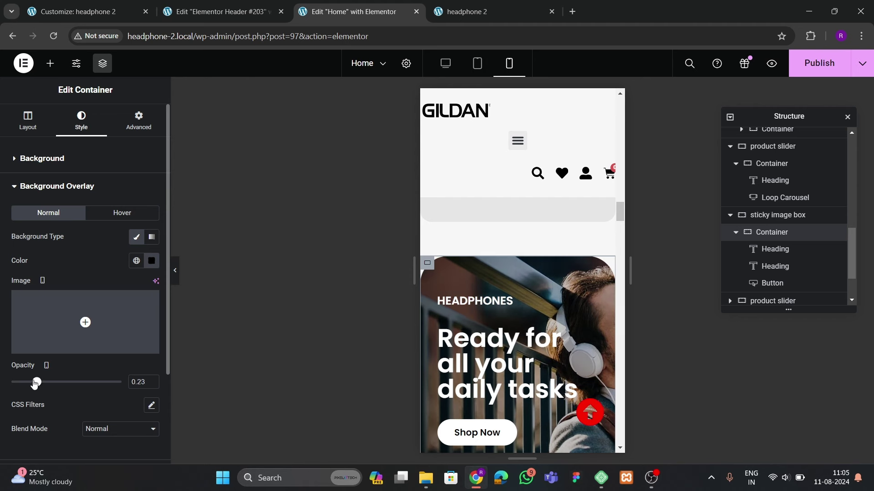
scroll(524, 332, "down", 2)
scroll(524, 332, "up", 4)
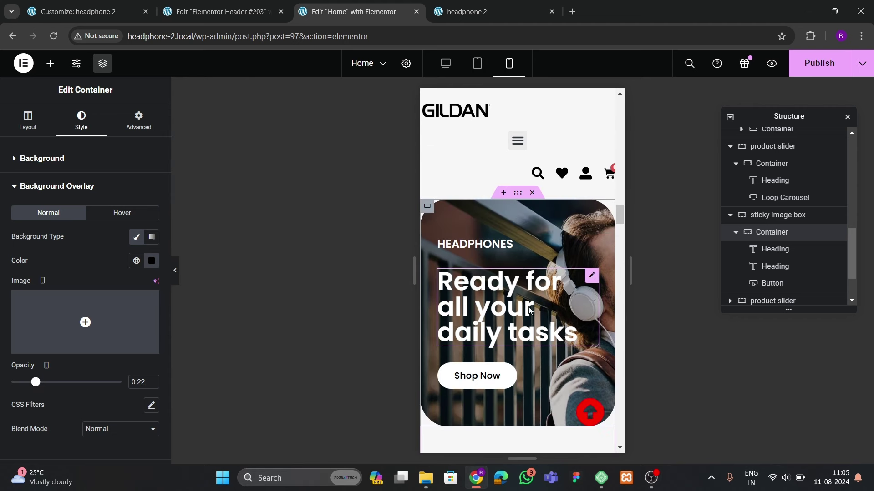
scroll(539, 326, "down", 2)
scroll(538, 325, "down", 6)
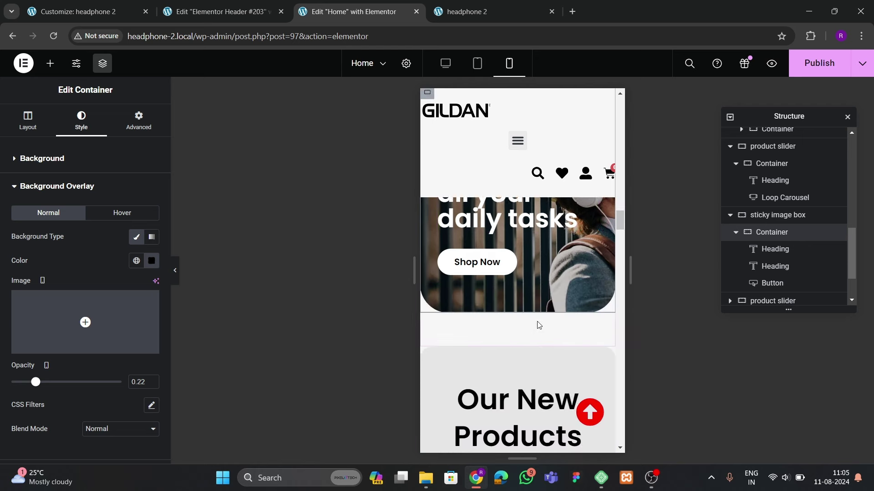
scroll(538, 325, "down", 10)
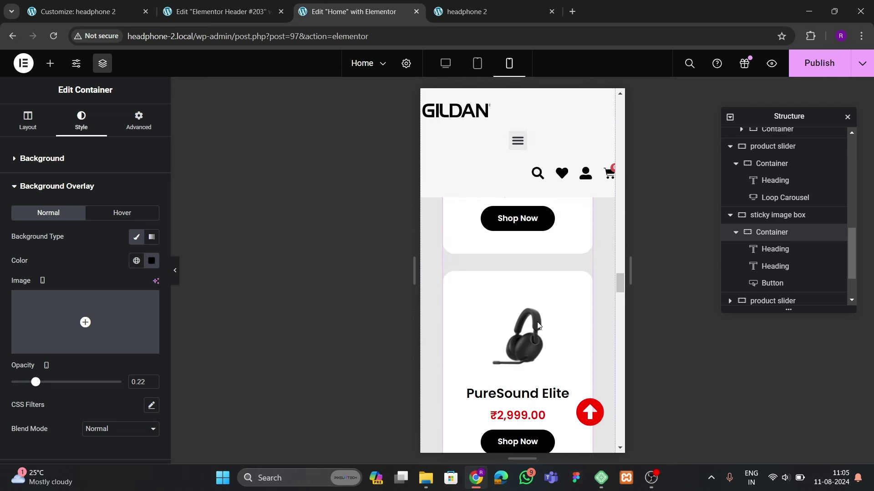
scroll(539, 326, "up", 3)
Publish the Home page changes
left_click(819, 63)
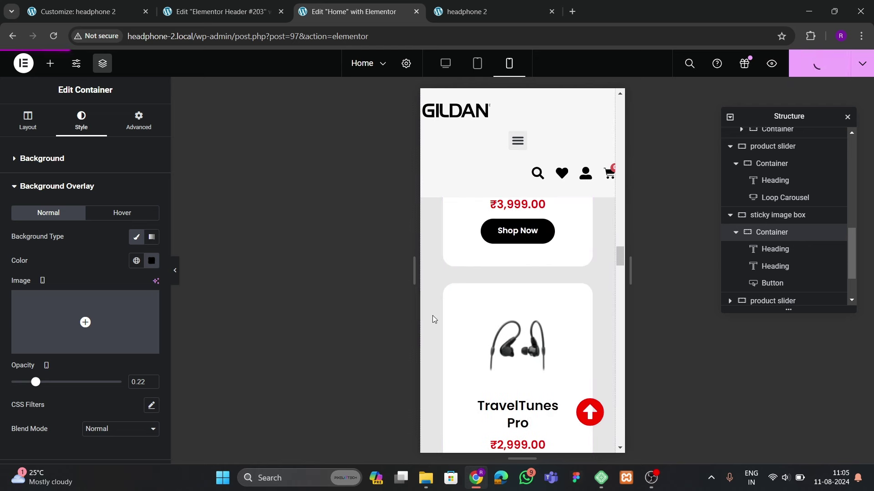
scroll(455, 313, "up", 2)
scroll(455, 313, "up", 5)
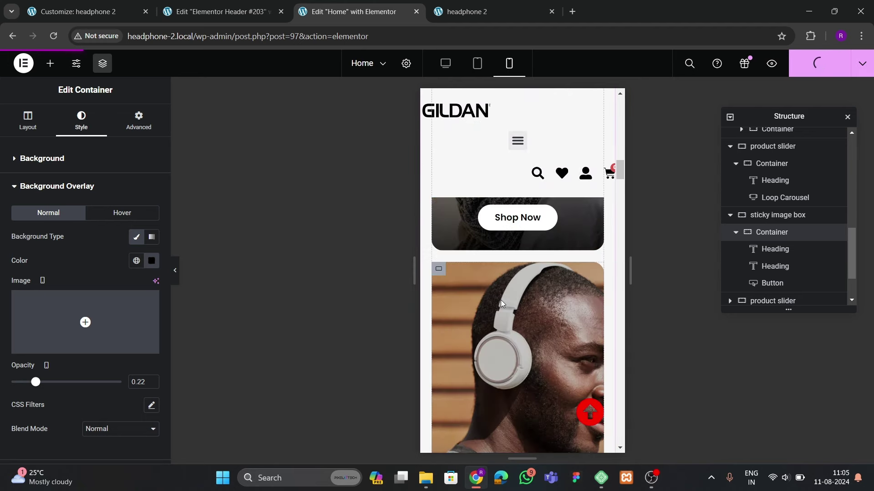
scroll(502, 304, "up", 5)
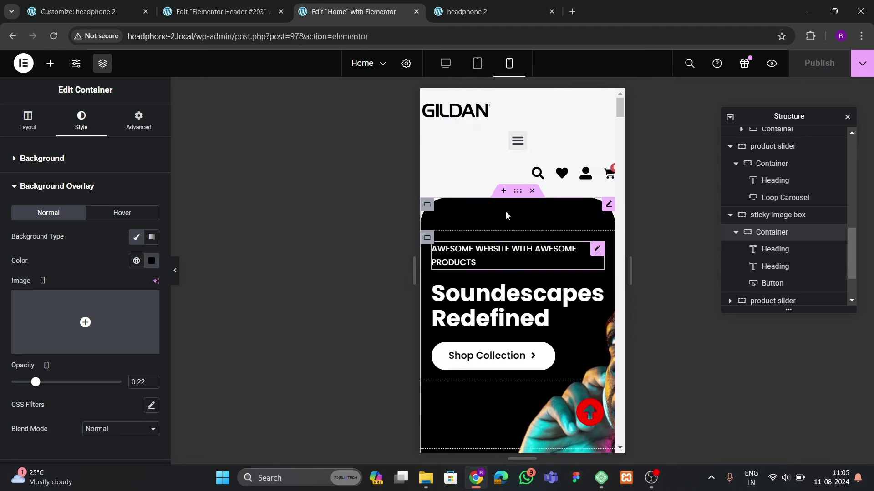
left_click(520, 203)
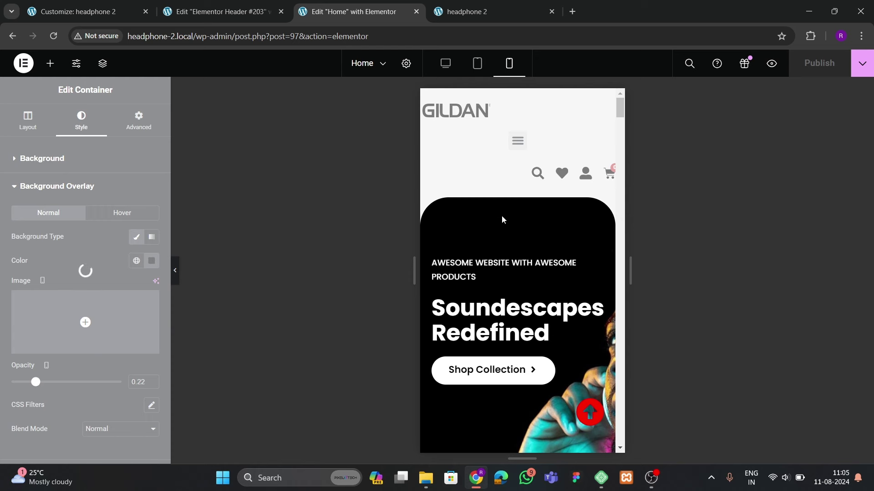
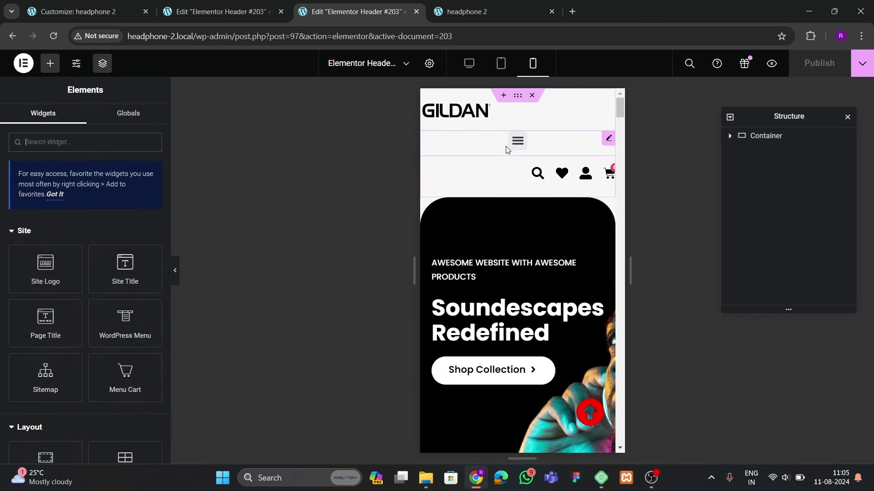
Give the header's WordPress Menu widget a 5 px custom width so the hamburger sits beside the GILDAN logo
left_click(518, 95)
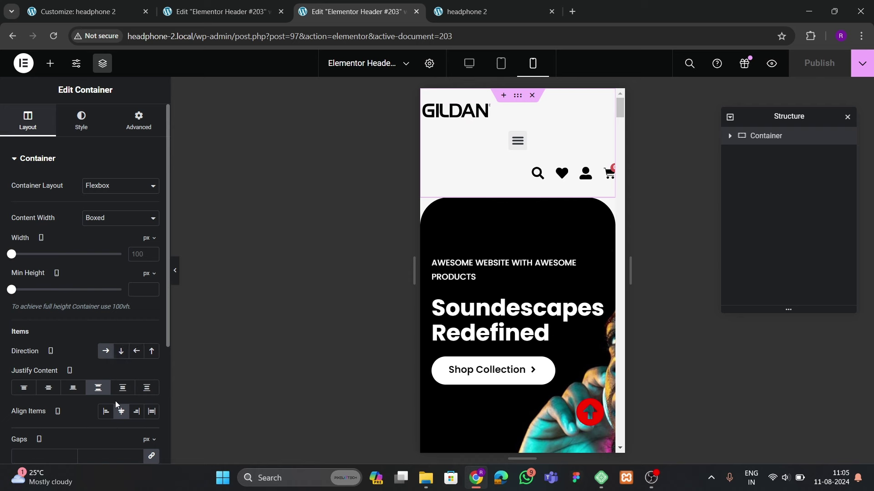
scroll(104, 416, "down", 1)
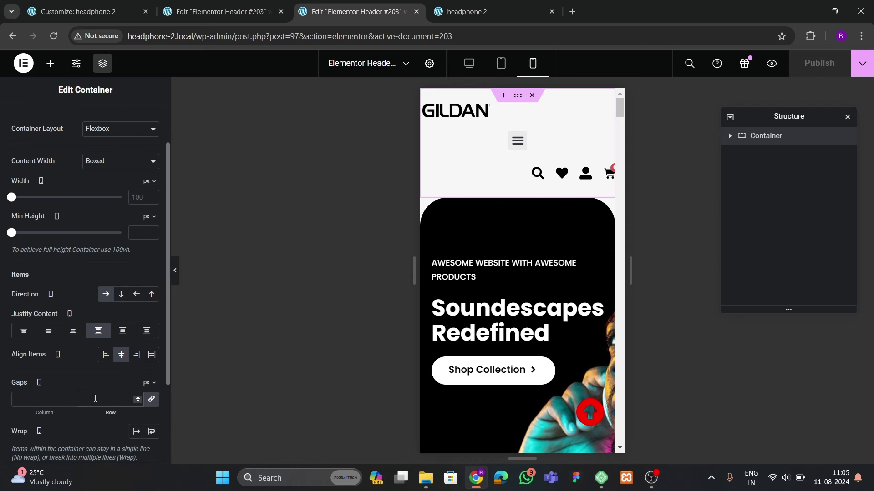
left_click(517, 129)
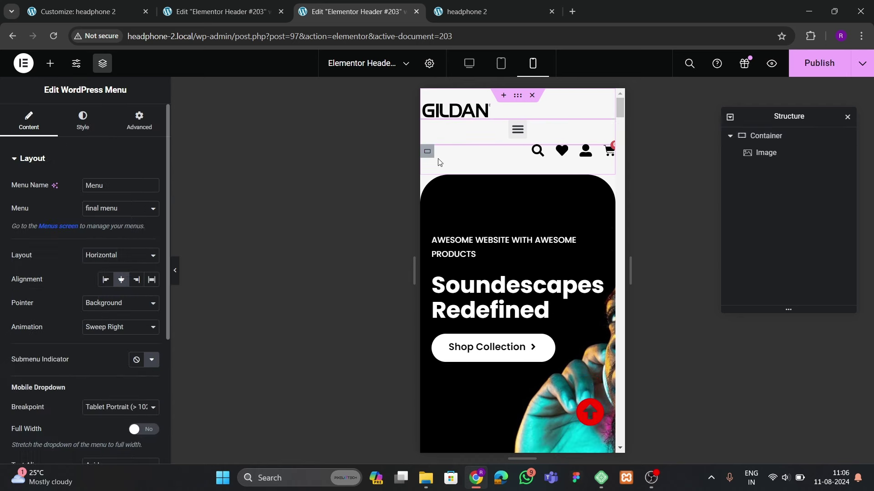
left_click(139, 120)
left_click(102, 274)
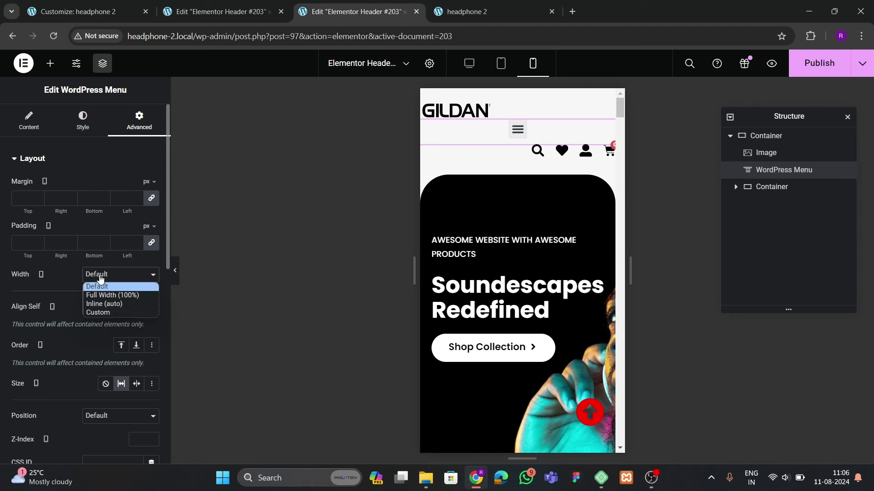
left_click(105, 313)
left_click(152, 308)
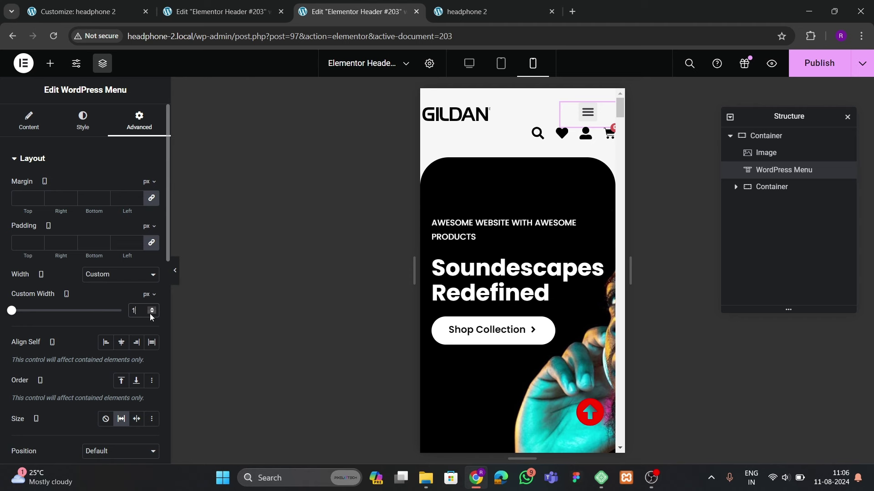
double_click(152, 311)
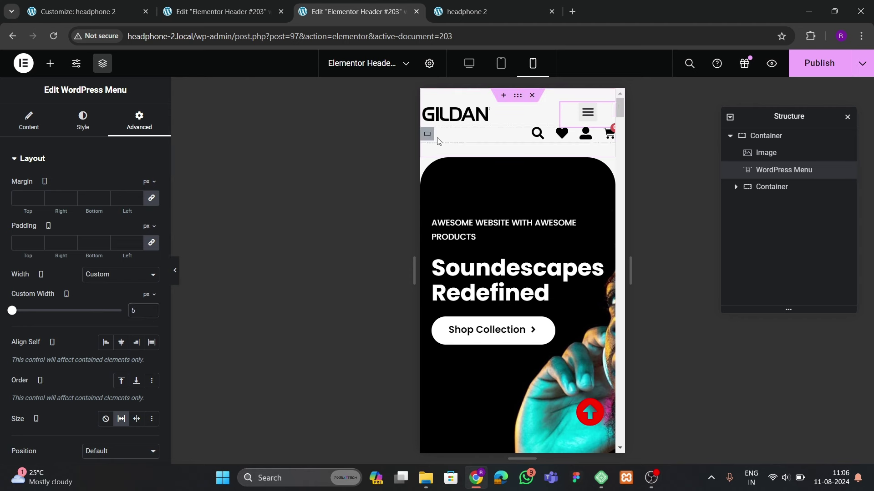
left_click(430, 154)
Widen the GILDAN logo and switch its Advanced width to Custom, starting around 40 px
left_click(475, 114)
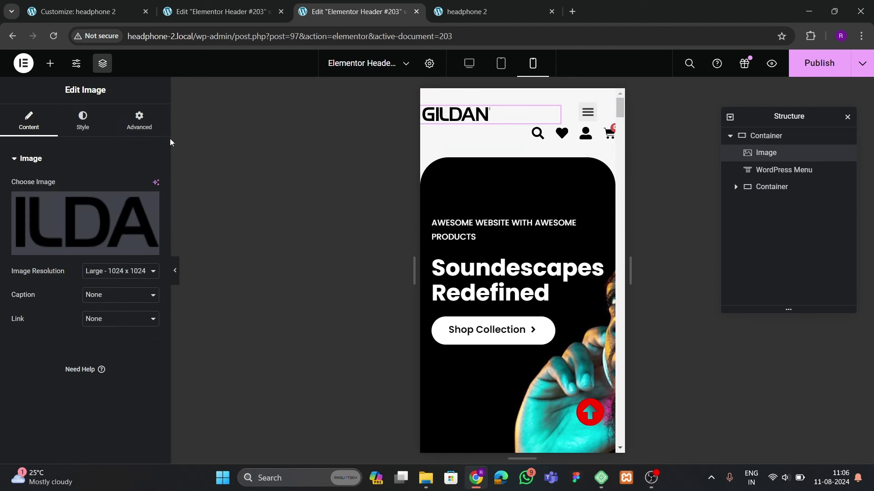
left_click(83, 120)
left_click_drag(151, 220, 152, 221)
left_click(139, 121)
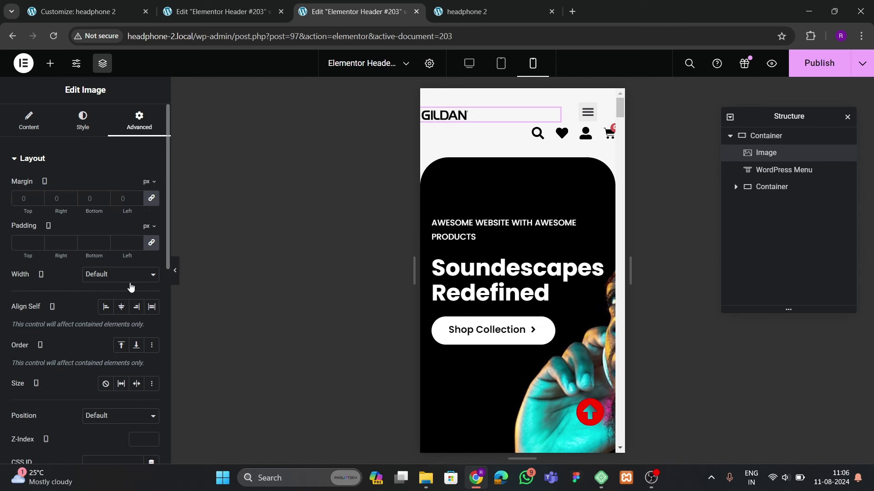
left_click(119, 276)
left_click(132, 313)
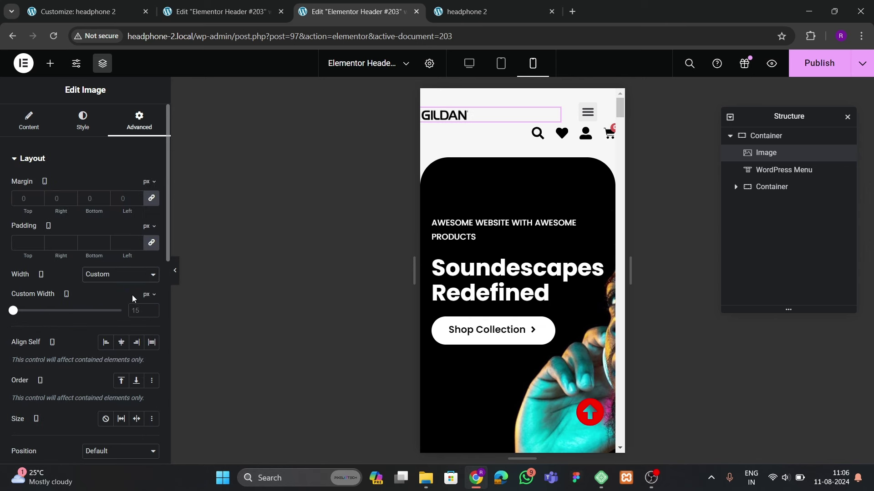
left_click(152, 309)
left_click_drag(153, 309, 153, 310)
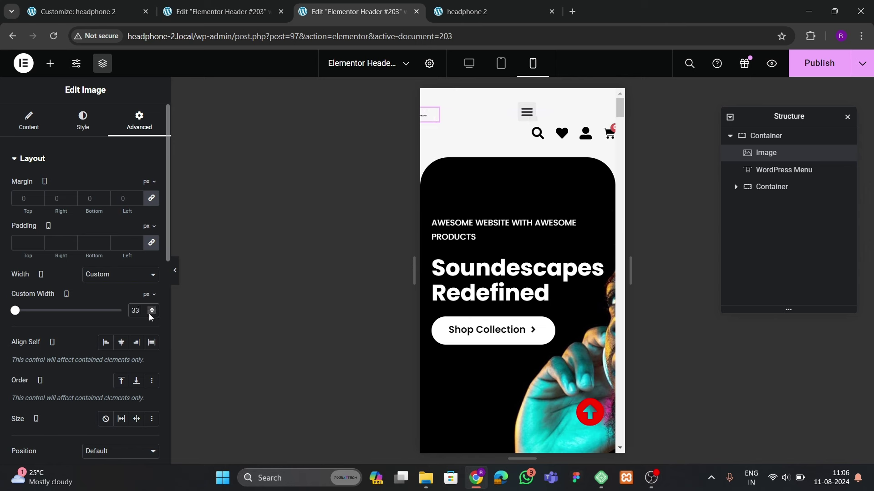
key("Up")
key("Up")
key("Up")
key("Up")
key("Up")
key("Up")
key("Up")
Set the logo's image width to 97% and raise its custom width to 90 px
left_click(83, 121)
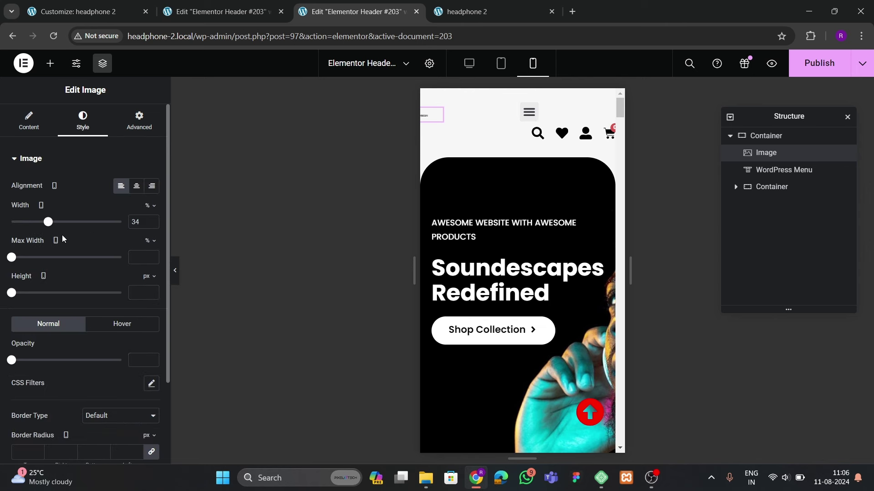
left_click_drag(48, 228, 122, 223)
left_click(139, 120)
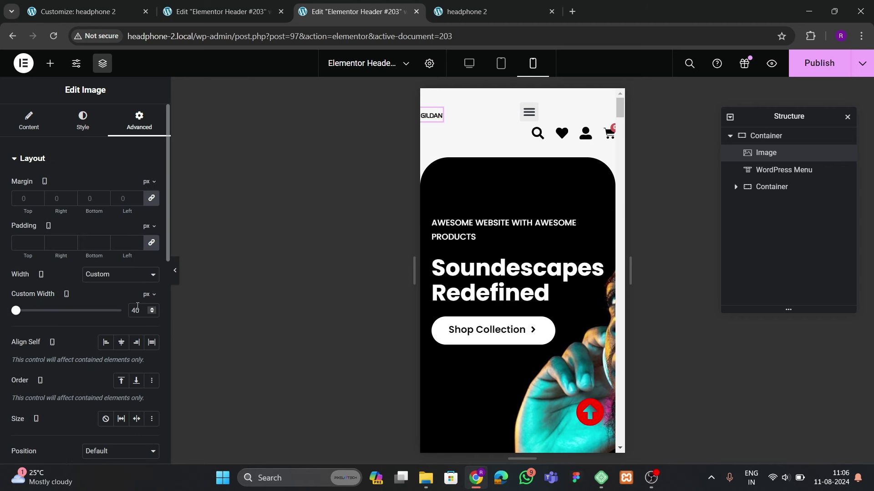
left_click_drag(154, 311, 155, 310)
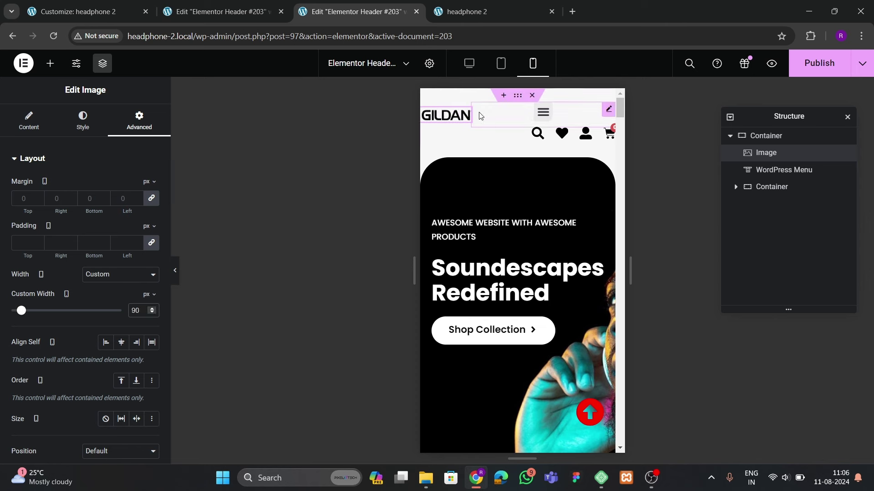
left_click(542, 112)
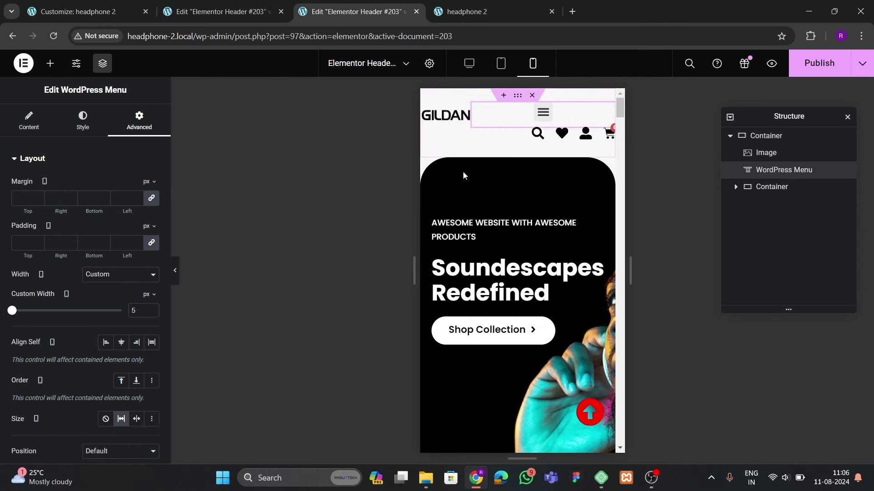
Keep the menu widget on Custom width, set Size to None, and enter a 20 px Custom Width
left_click(113, 278)
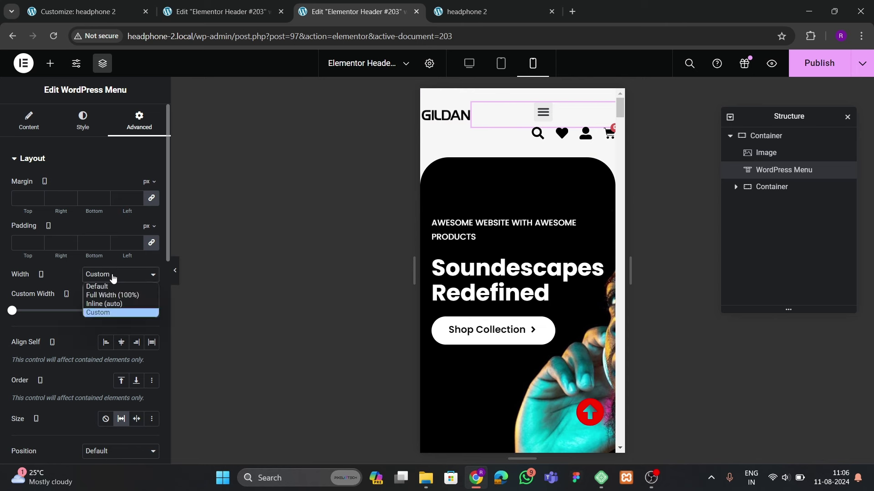
left_click(109, 313)
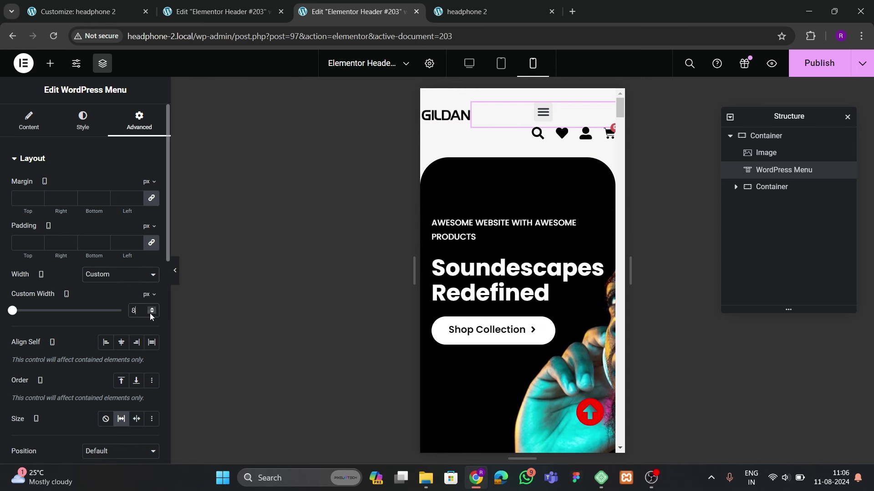
left_click(152, 314)
scroll(151, 314, "down", 2)
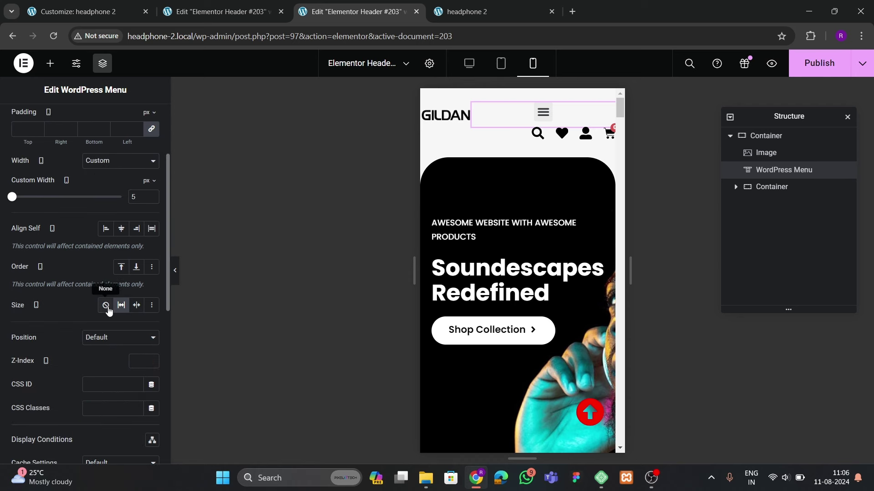
left_click(105, 305)
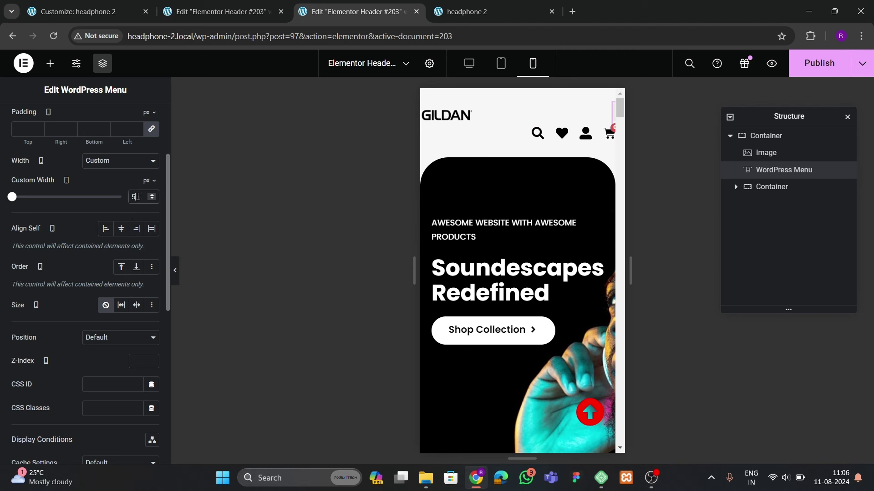
key("BackSpace")
type("20")
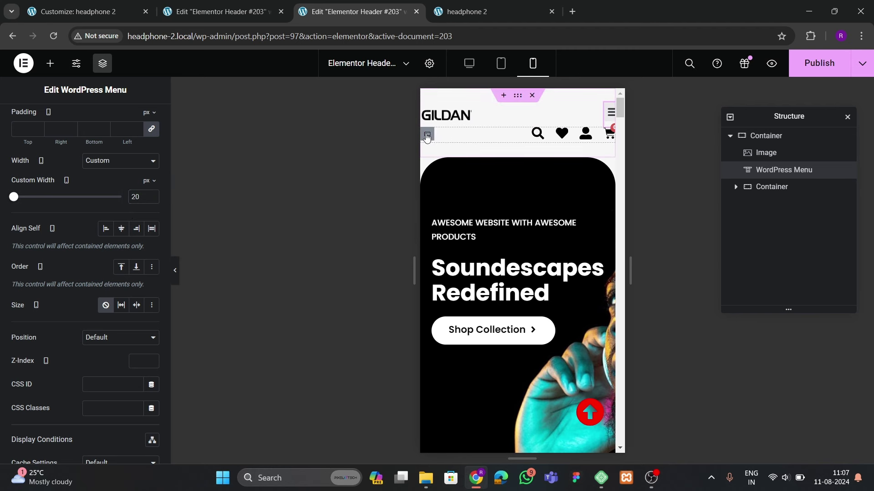
left_click(444, 139)
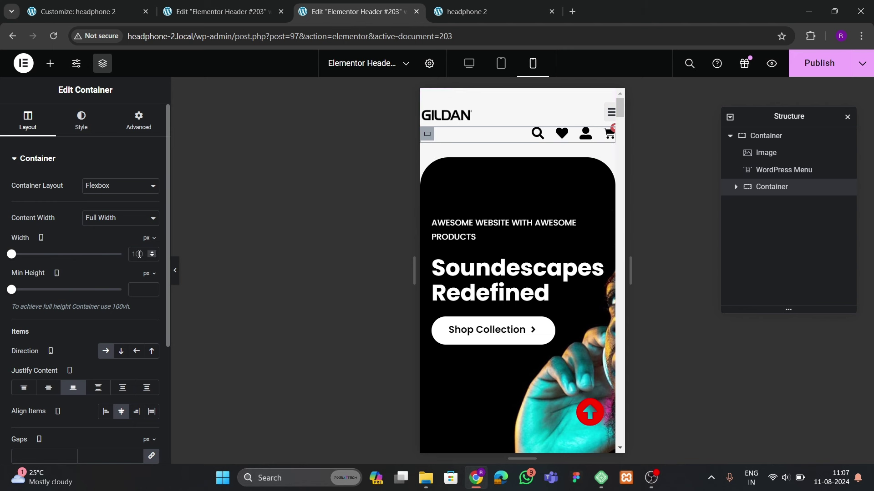
Try several widths for the icon container and settle on 150 px
type("30")
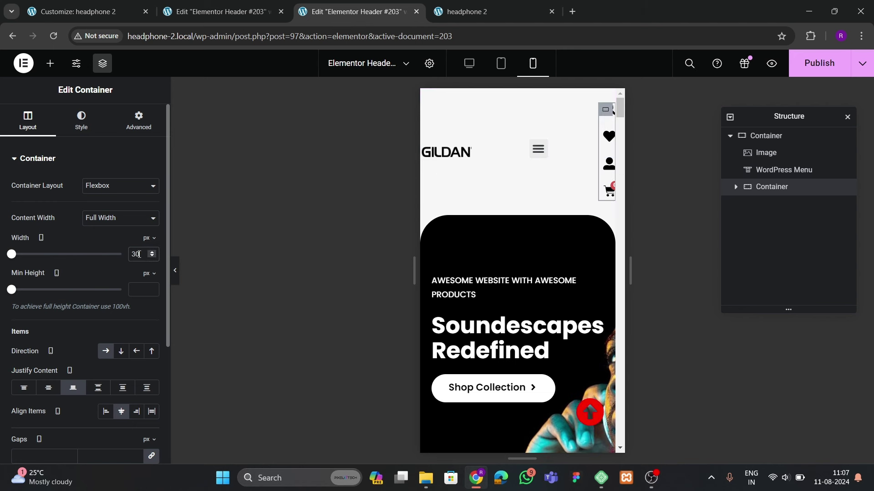
key("BackSpace")
key("BackSpace")
type("100")
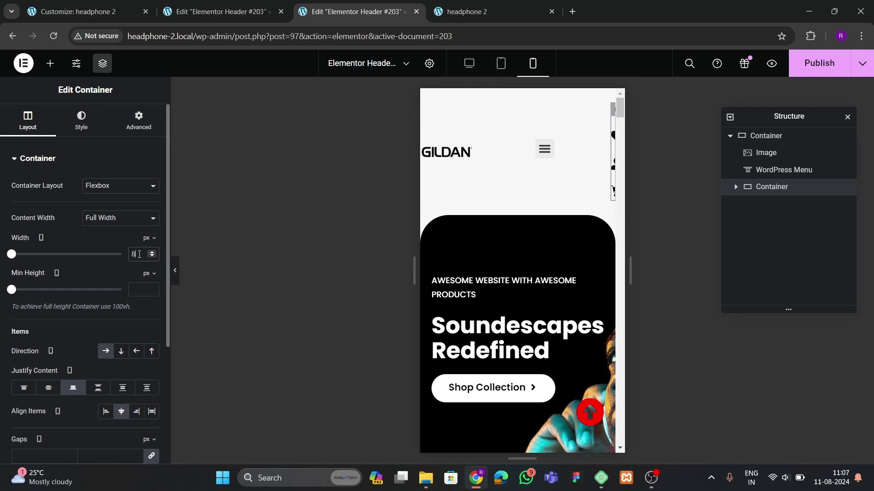
key("BackSpace")
key("BackSpace")
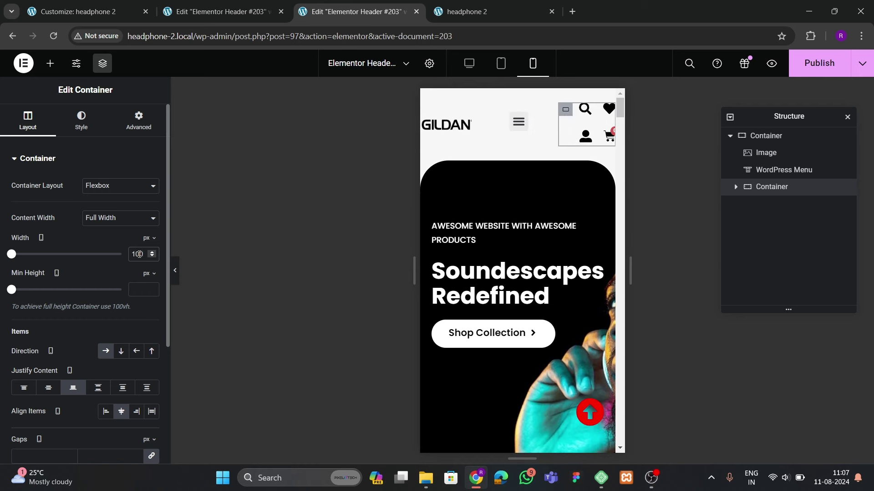
type("20")
key("BackSpace")
key("BackSpace")
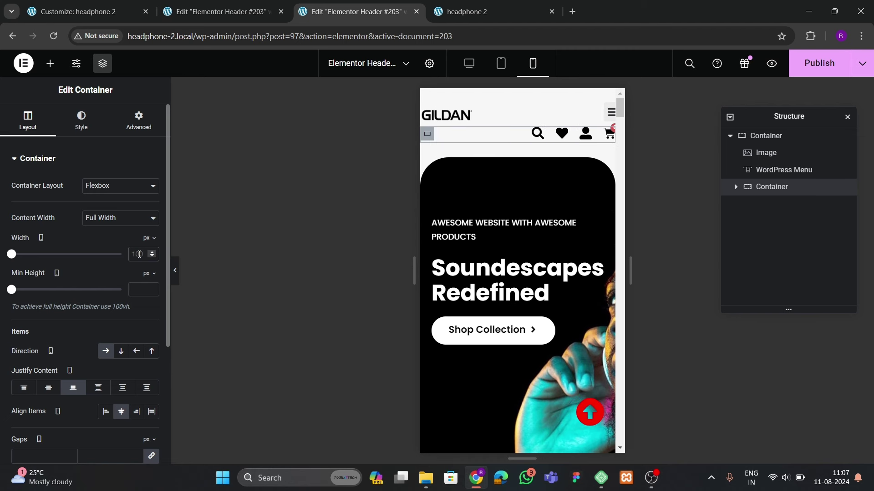
type("50")
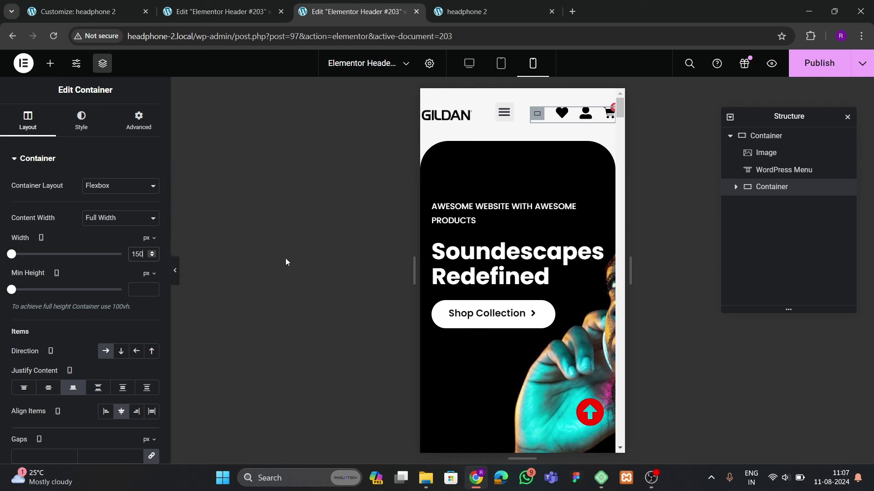
Preview the header with the editor panel hidden, then reselect the menu and the whole header container
left_click(177, 272)
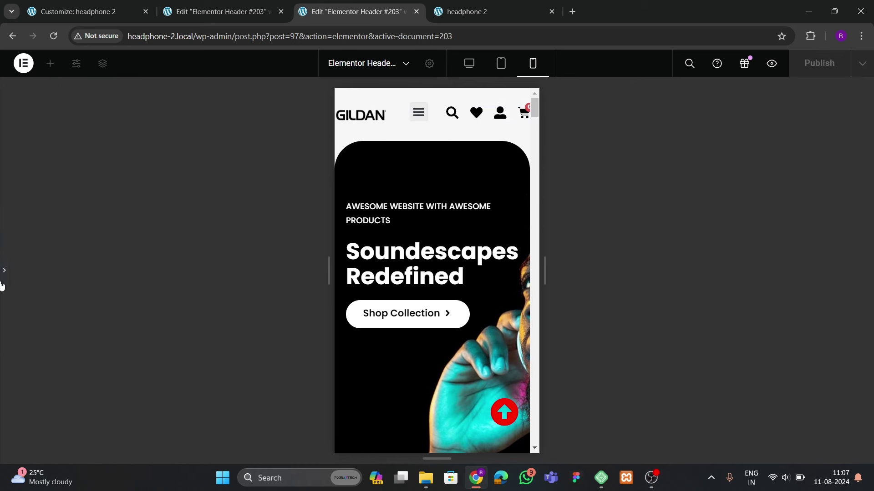
left_click(4, 278)
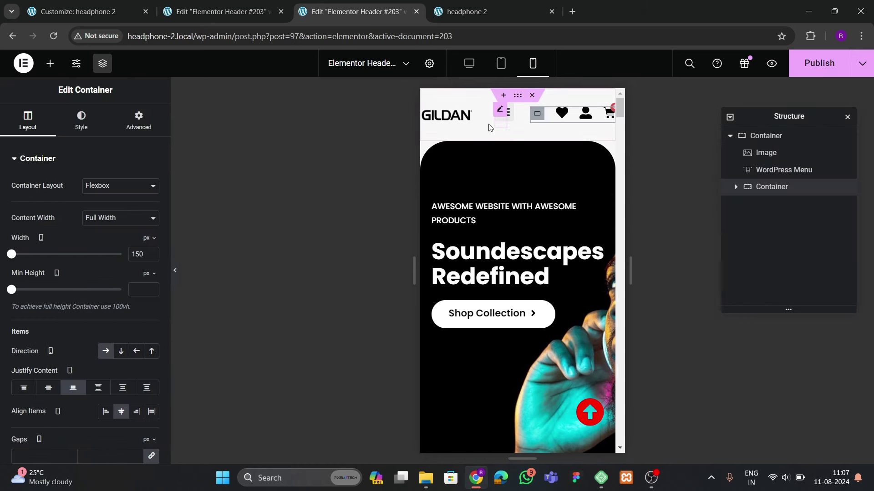
left_click(504, 113)
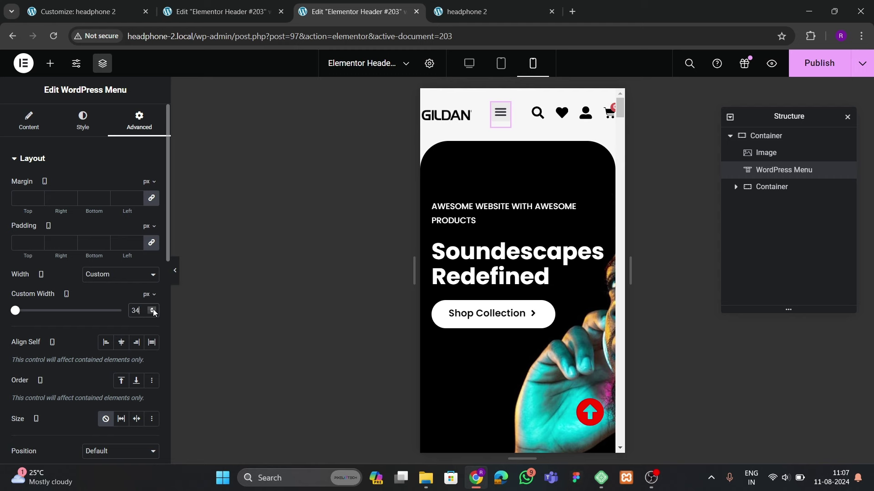
left_click(765, 136)
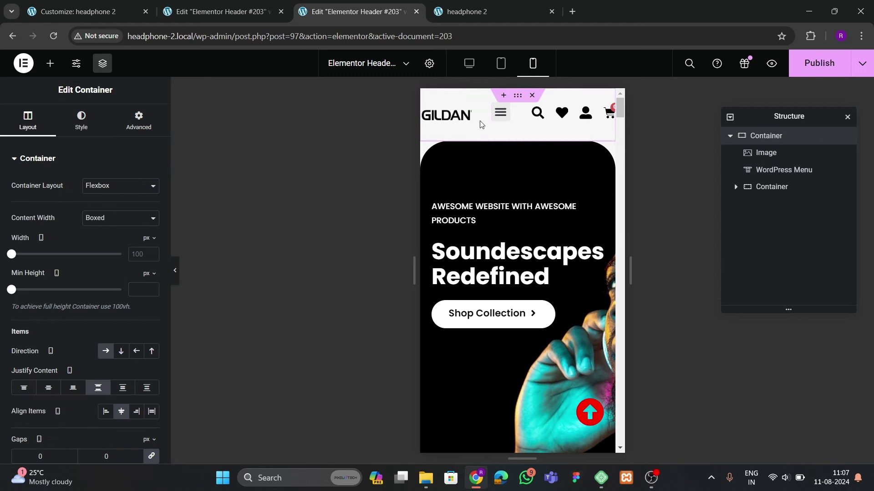
Pad the header container 25 top, 10 right, 25 bottom and 10 left
left_click(138, 120)
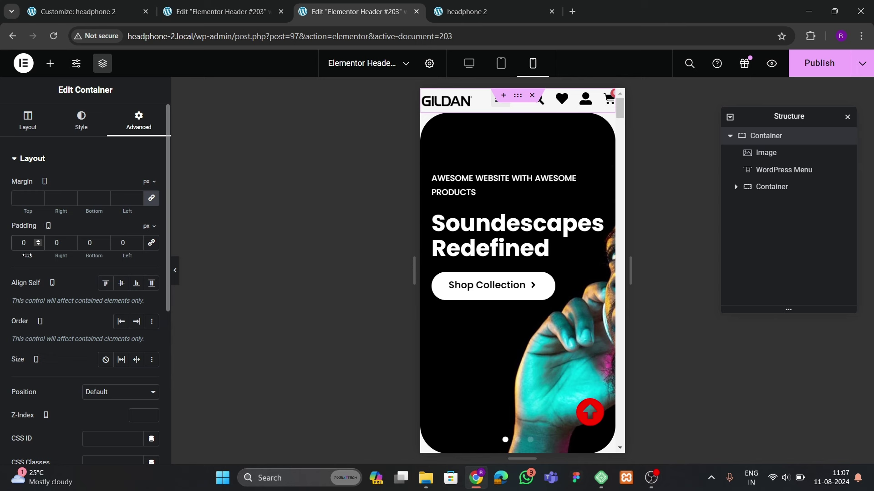
type("25")
key("Tab")
type("10")
key("Tab")
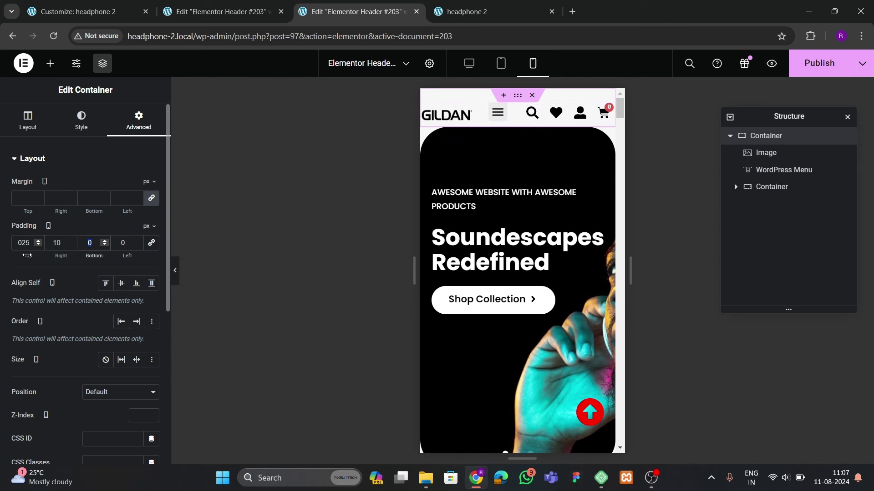
type("25")
key("Tab")
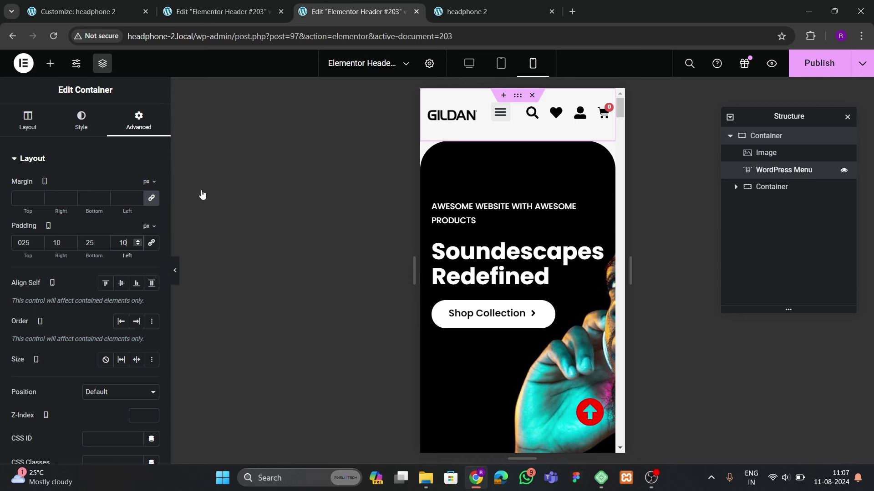
Set the menu's Mobile Dropdown to Full Width Yes with Center text alignment
left_click(28, 120)
scroll(87, 286, "down", 3)
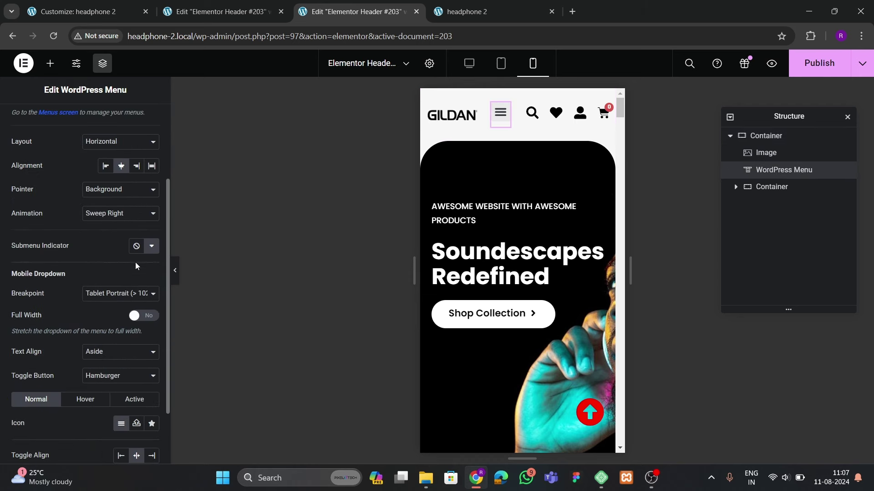
left_click(134, 316)
left_click(104, 353)
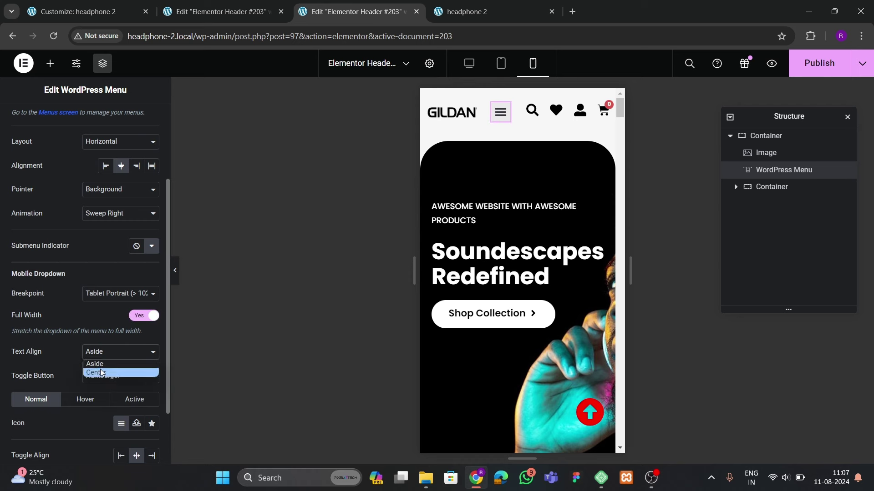
left_click(101, 371)
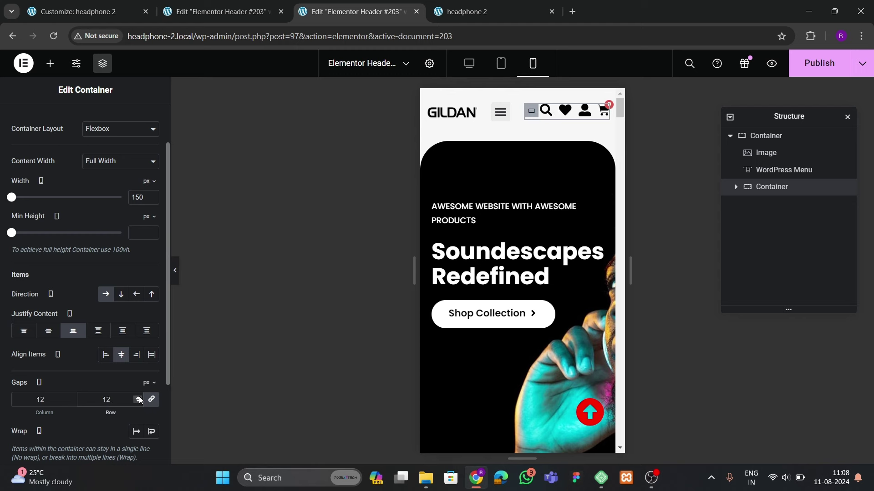
Check the header's search icon, logo and hamburger dropdown in the mobile preview
left_click(545, 110)
left_click(82, 120)
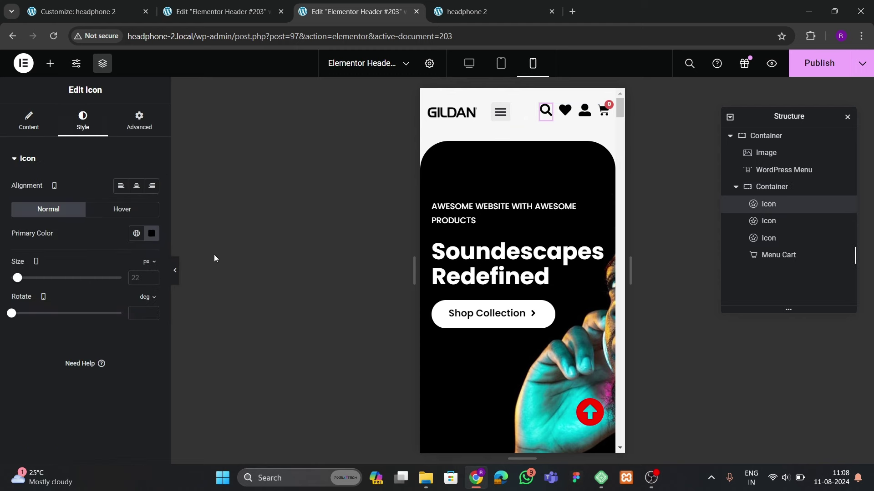
left_click(500, 123)
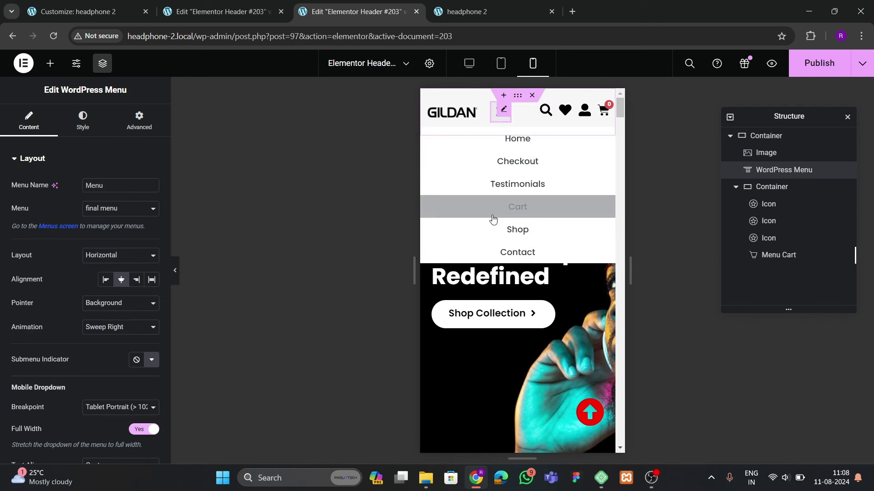
left_click(459, 113)
left_click(499, 113)
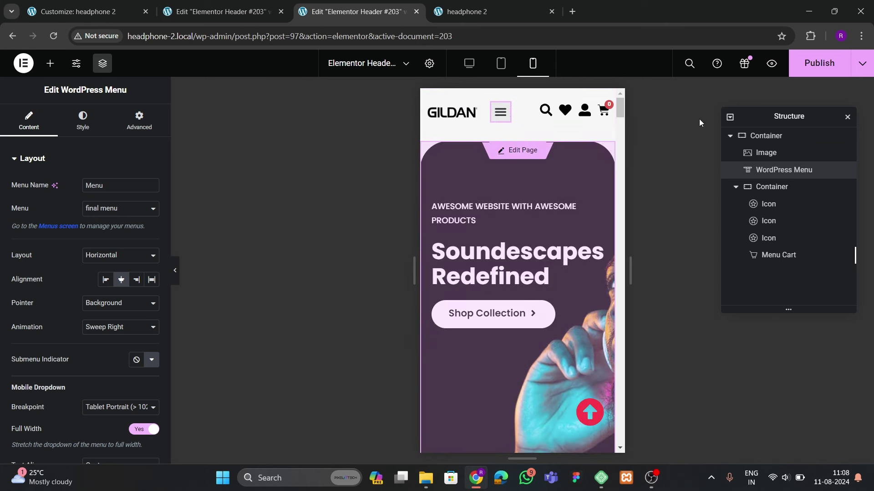
Publish the header and open the footer template for editing
left_click(819, 62)
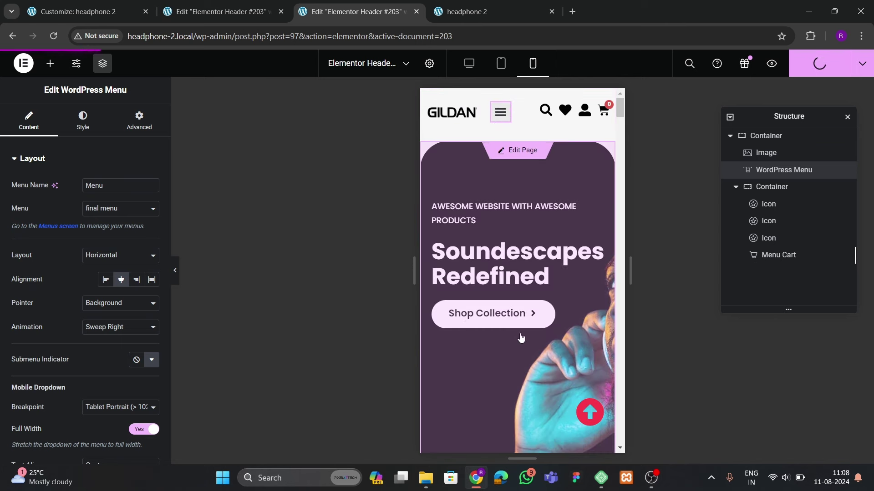
scroll(533, 314, "down", 5)
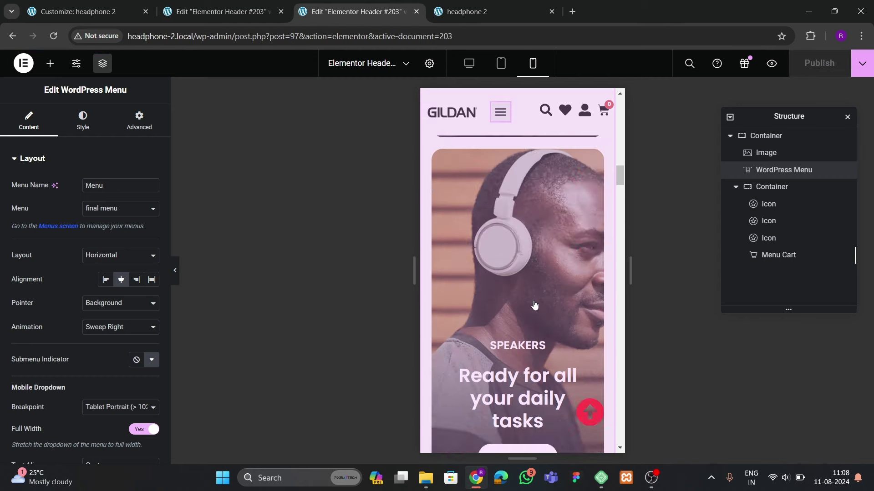
scroll(534, 304, "down", 10)
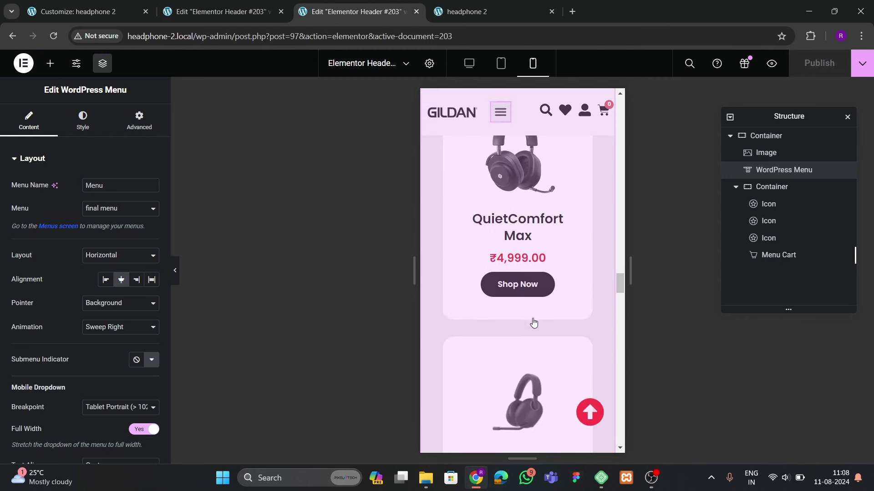
scroll(533, 323, "down", 15)
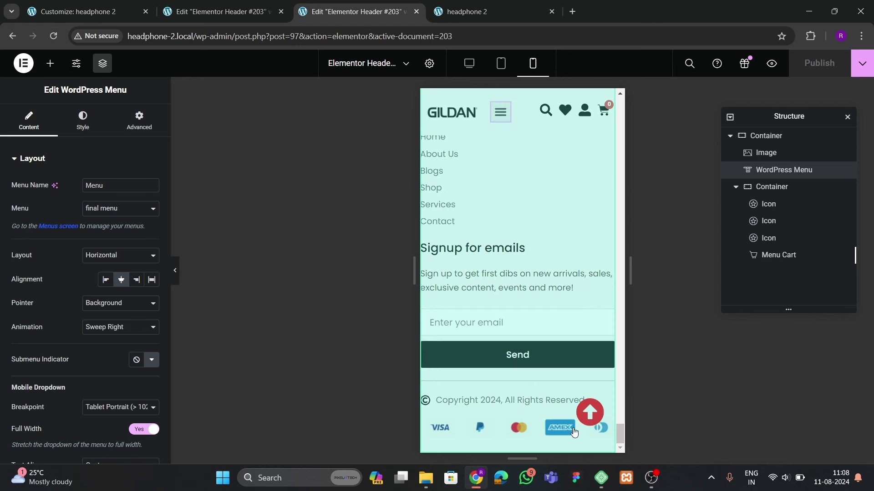
scroll(506, 303, "up", 10)
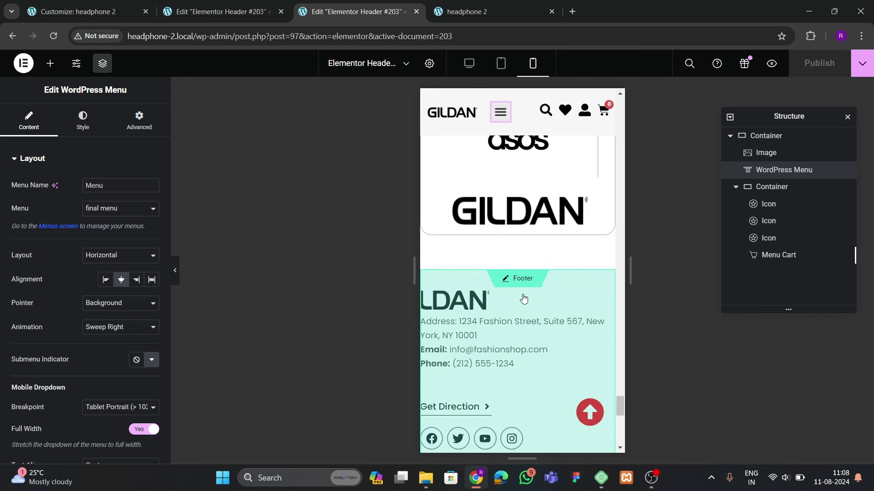
left_click(522, 349)
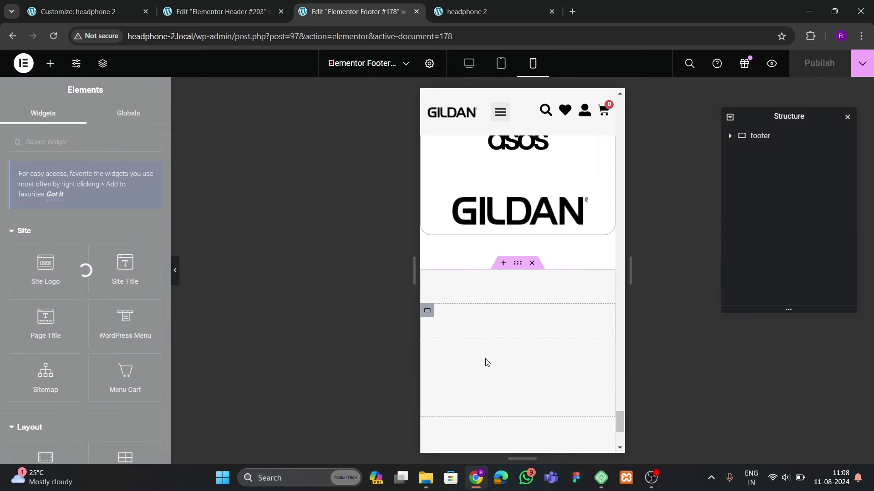
Give the main footer container padding of 60 top, 20 right, 0 bottom and 20 left
scroll(518, 345, "down", 1)
scroll(521, 344, "up", 2)
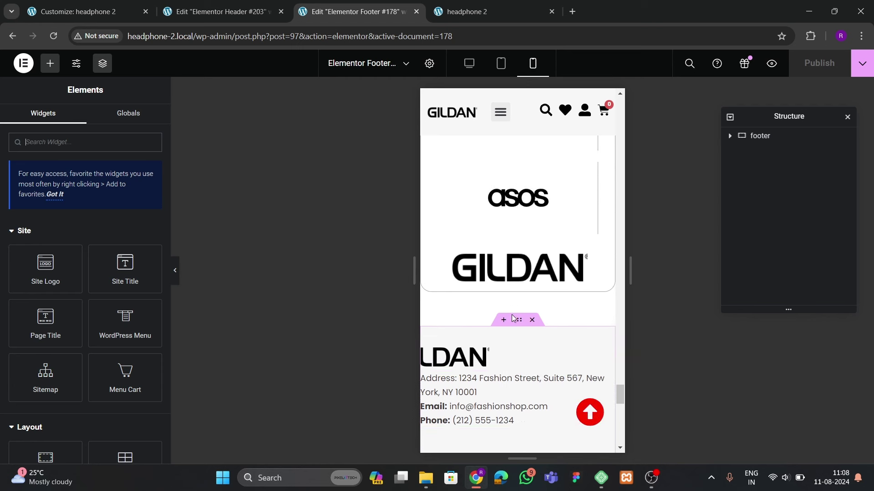
left_click(491, 423)
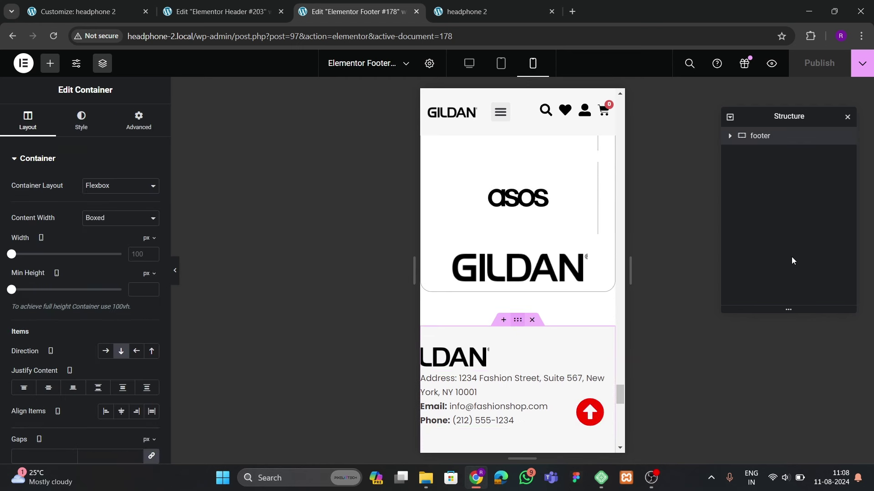
left_click(139, 120)
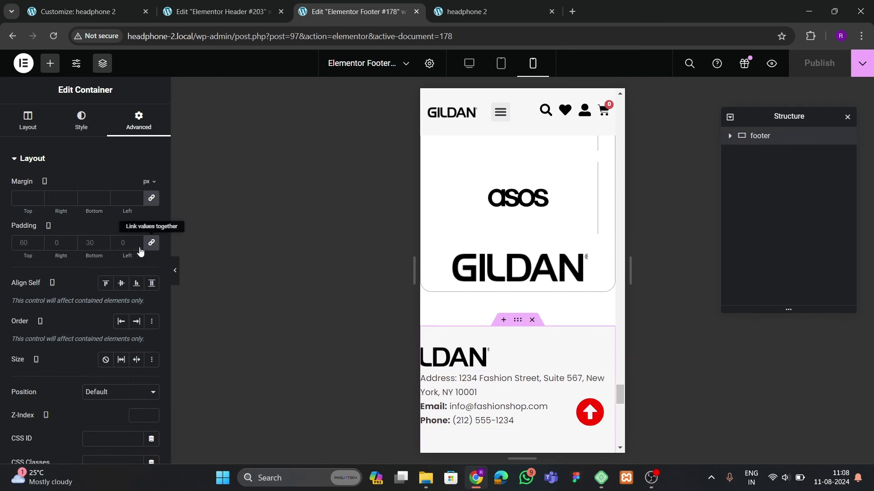
type("8")
key("Tab")
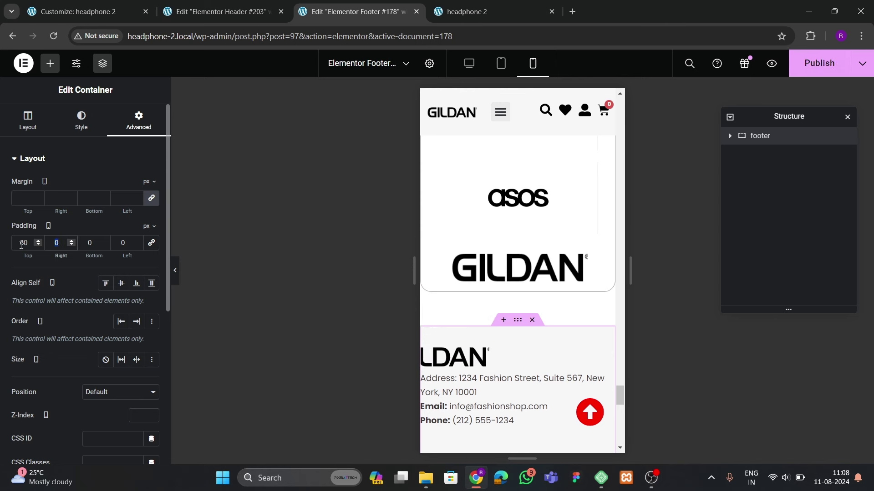
type("20")
key("Tab")
type("30")
key("Tab")
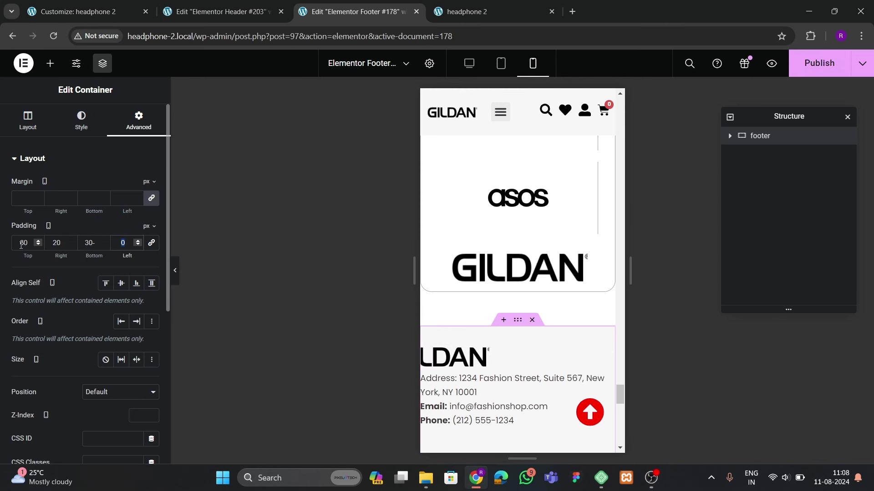
type("20")
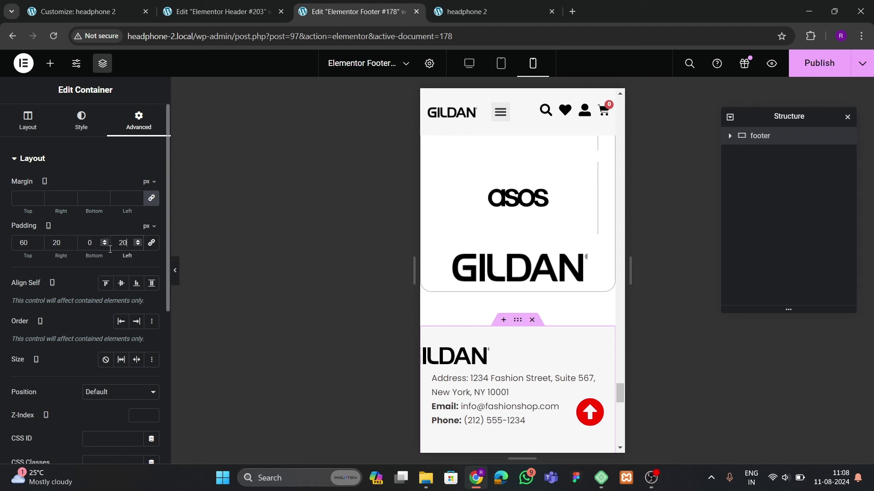
Reset the footer GILDAN logo's margins to 0
left_click(480, 361)
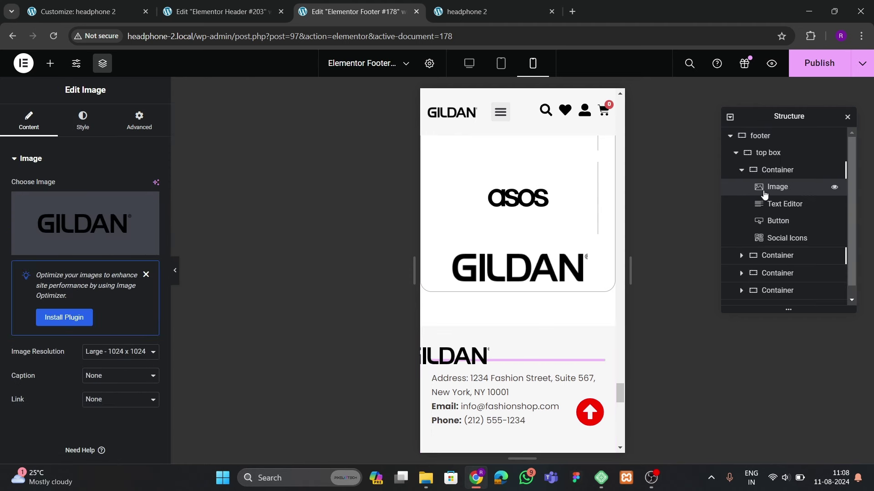
left_click(122, 129)
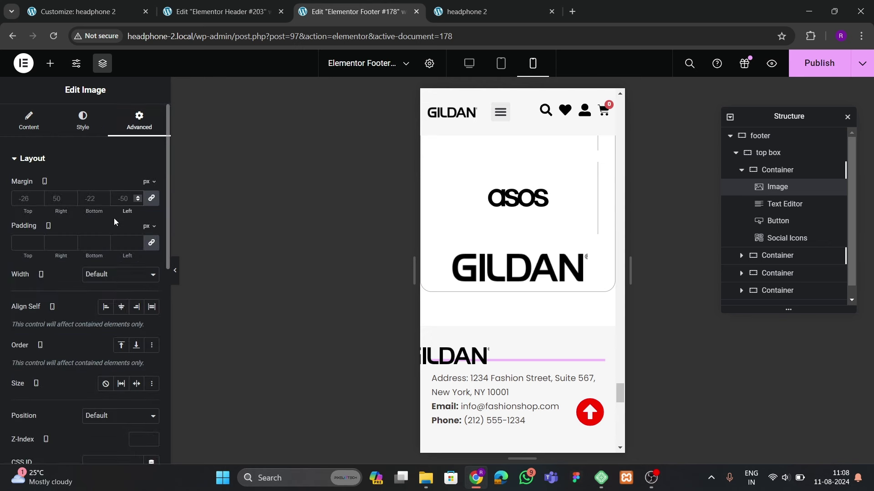
type("0")
scroll(491, 307, "down", 10)
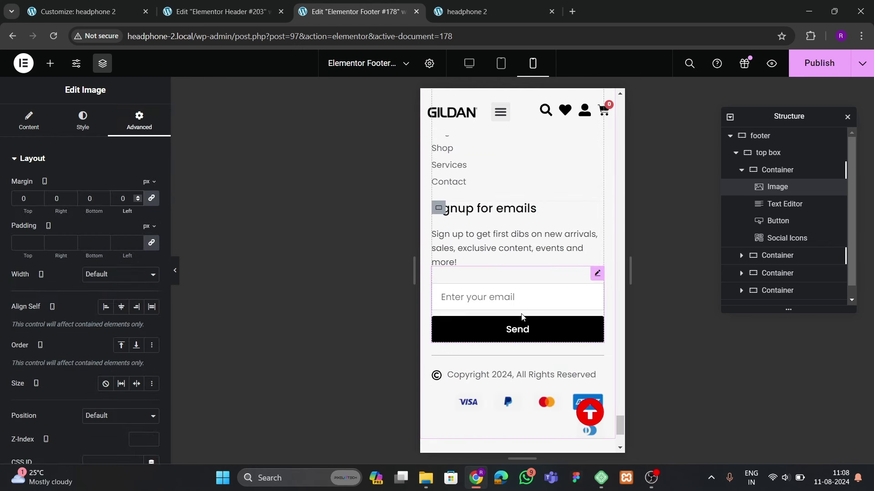
scroll(526, 406, "down", 3)
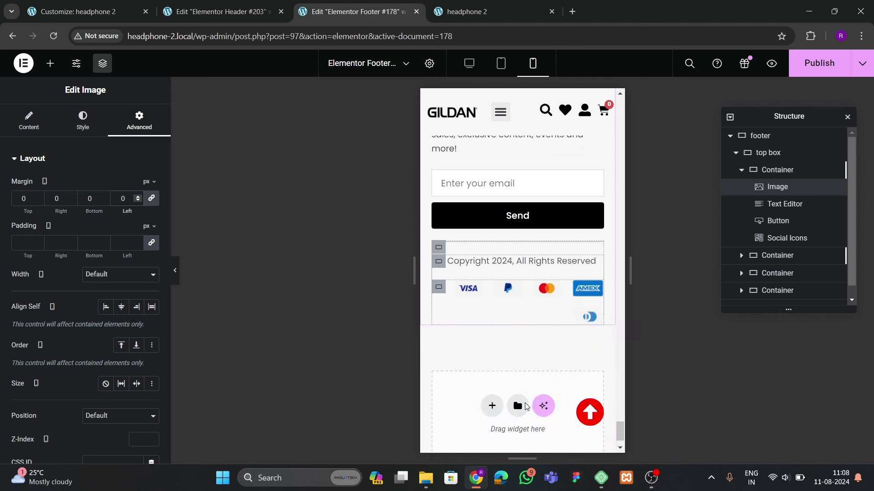
Space the payment icons with space-between, save the footer with Ctrl+S, and switch to the headphone 2 live site
left_click(439, 289)
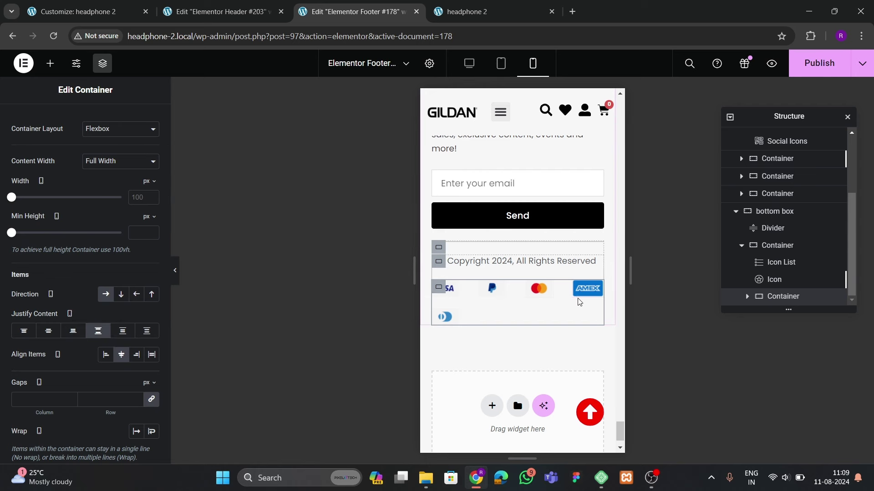
scroll(579, 302, "up", 4)
key("ctrl+s")
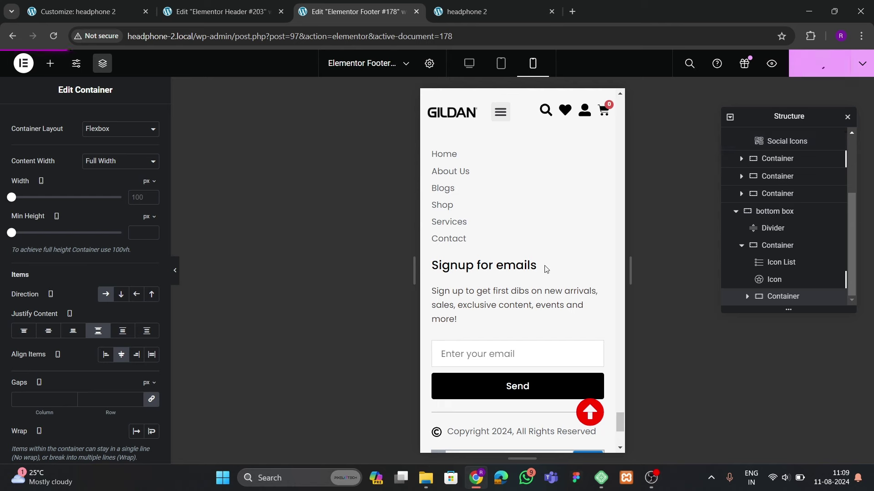
scroll(463, 342, "up", 12)
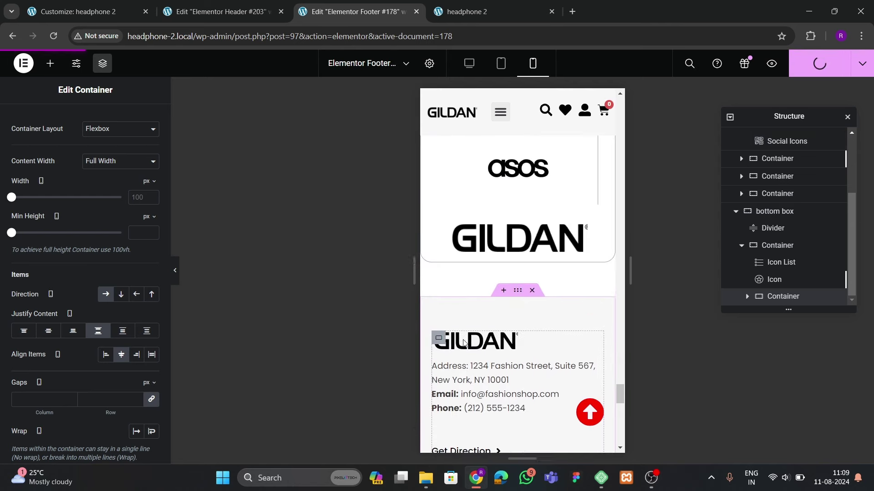
scroll(463, 343, "up", 2)
left_click(489, 12)
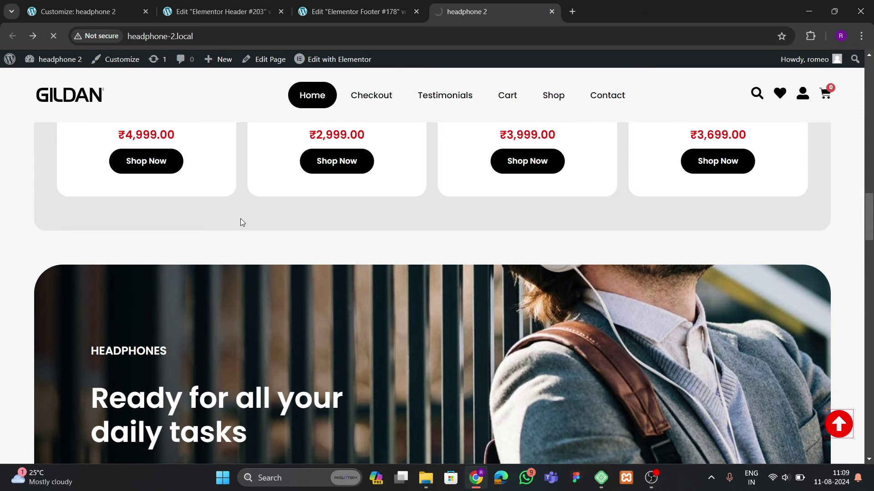
Inspect the live home page at mobile width and scroll through it to check the footer
scroll(313, 280, "up", 15)
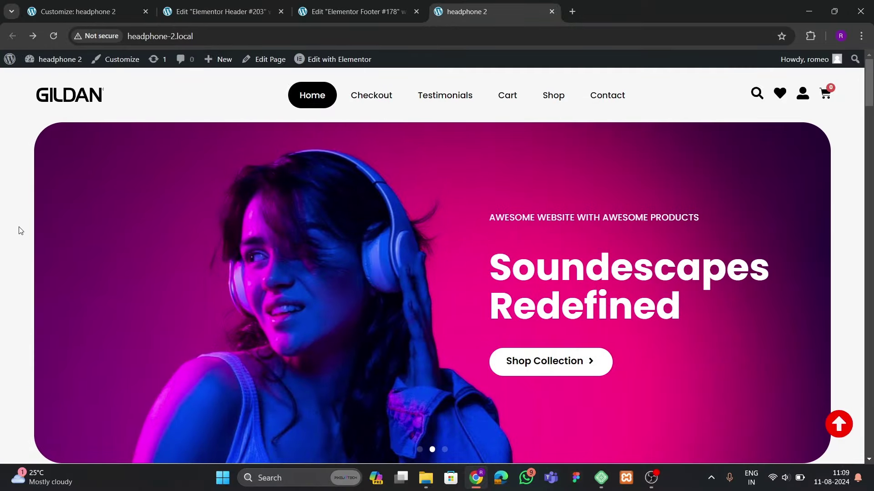
right_click(18, 229)
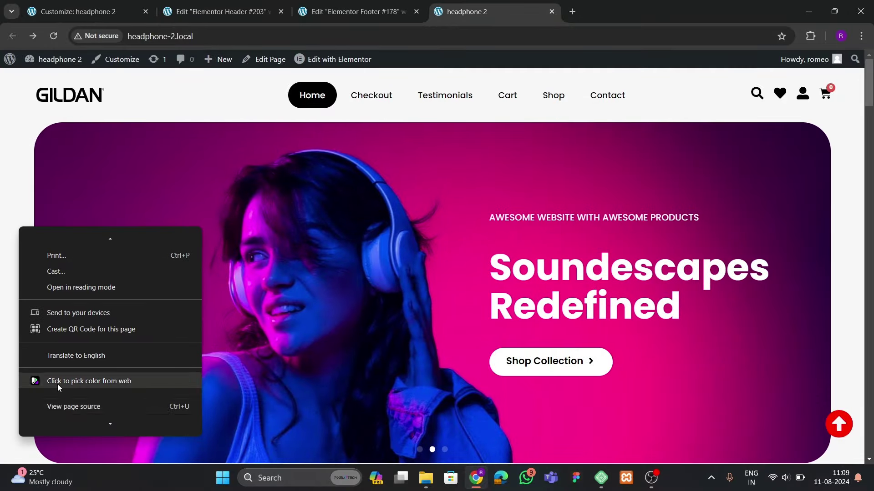
left_click(57, 424)
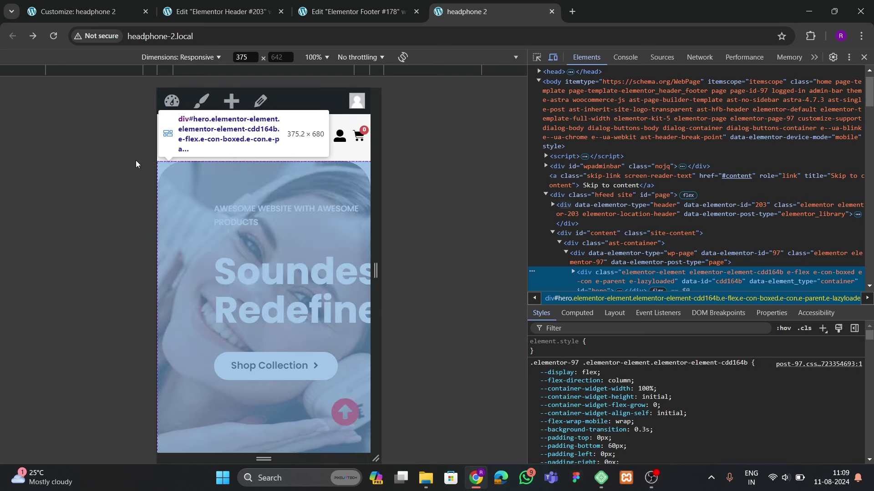
scroll(324, 288, "down", 15)
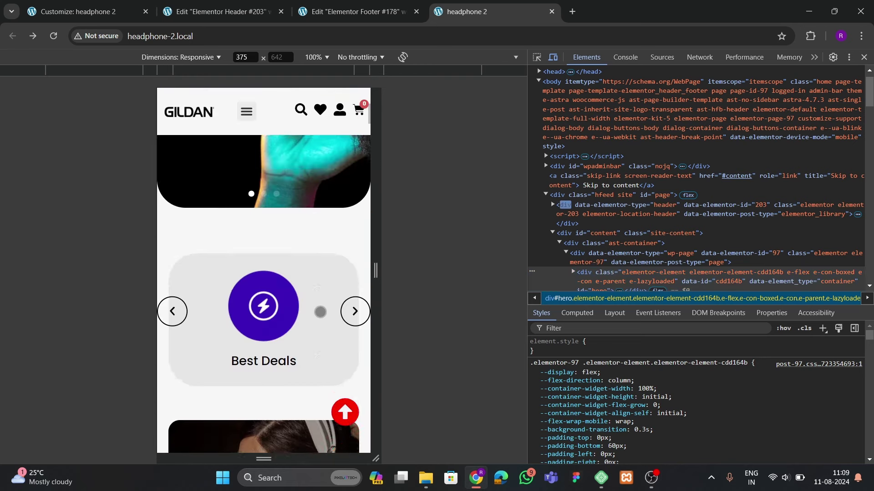
scroll(264, 273, "up", 15)
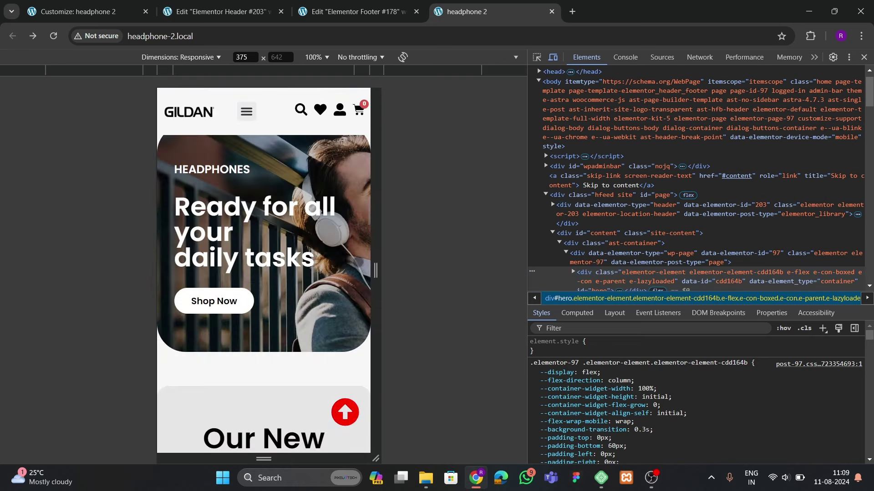
scroll(284, 251, "down", 10)
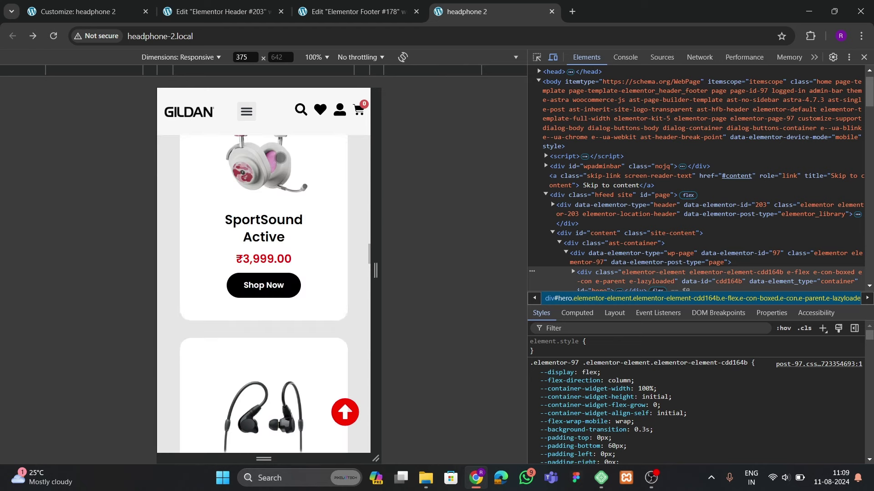
scroll(284, 252, "down", 15)
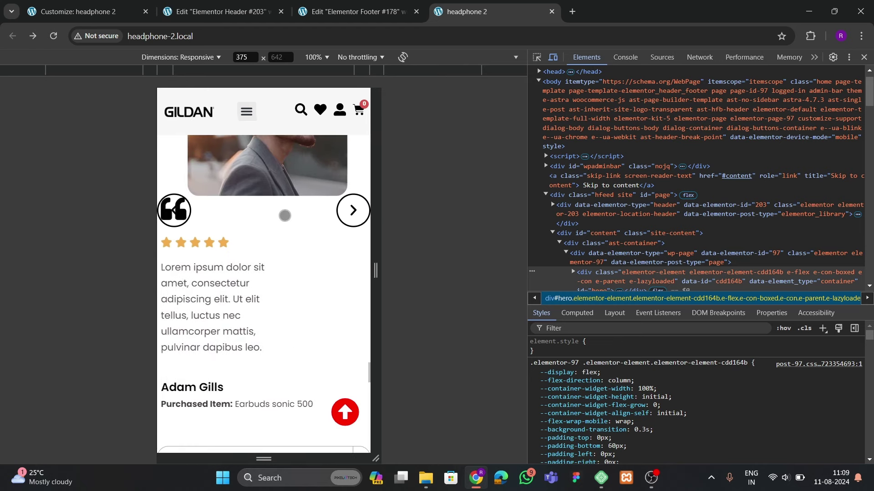
scroll(267, 181, "down", 5)
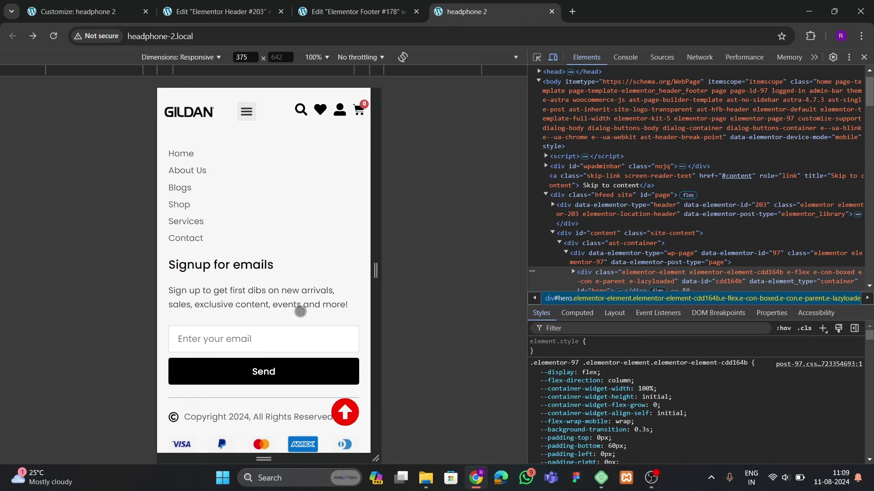
scroll(287, 201, "up", 8)
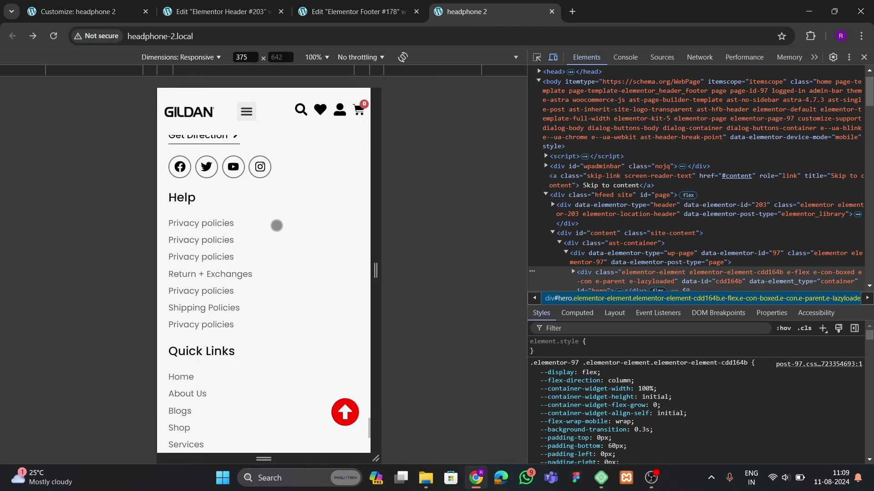
scroll(293, 277, "up", 2)
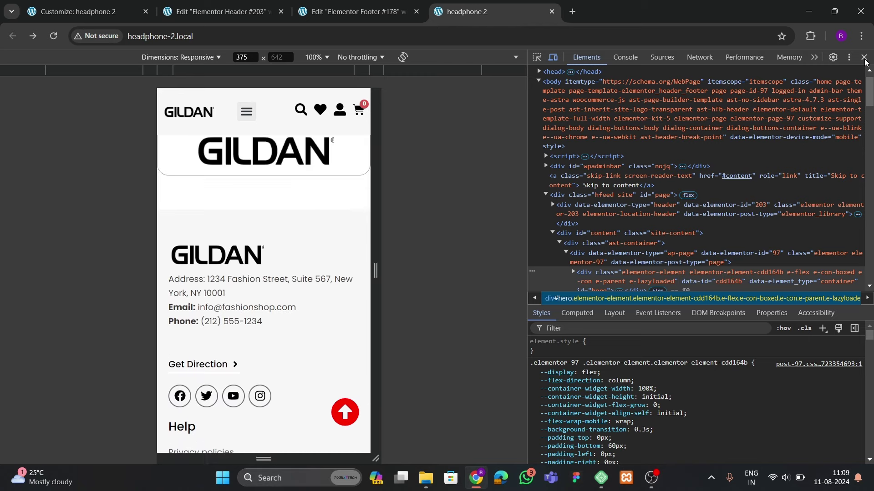
Close DevTools and open the Home page in Elementor from the admin bar
left_click(864, 57)
mouse_move(341, 61)
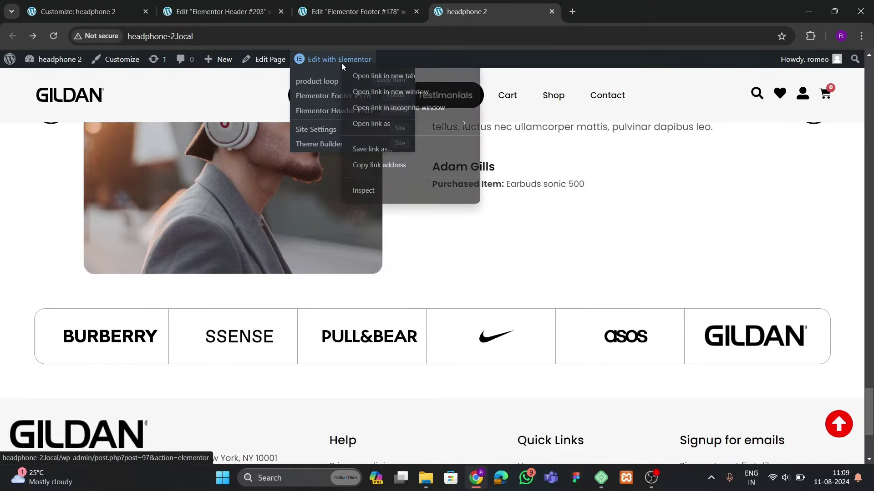
left_click(378, 78)
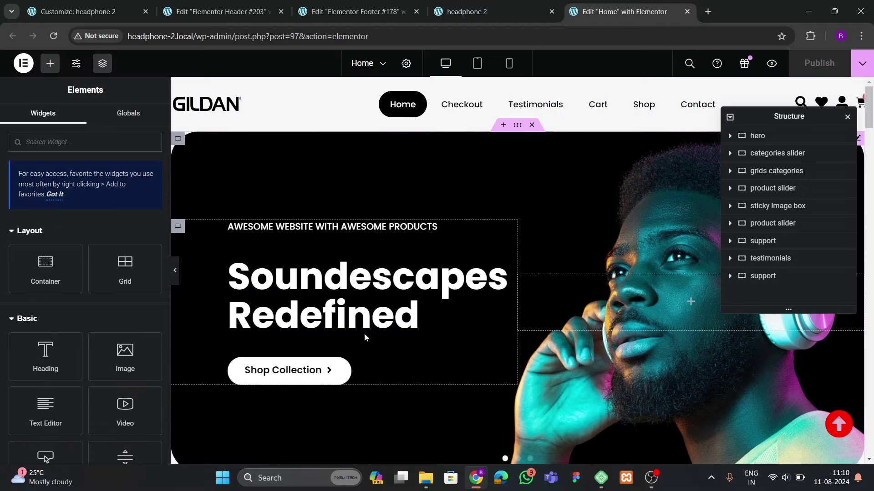
Select the hero tagline text and expand its Advanced > Motion Effects settings
left_click(339, 234)
left_click(139, 120)
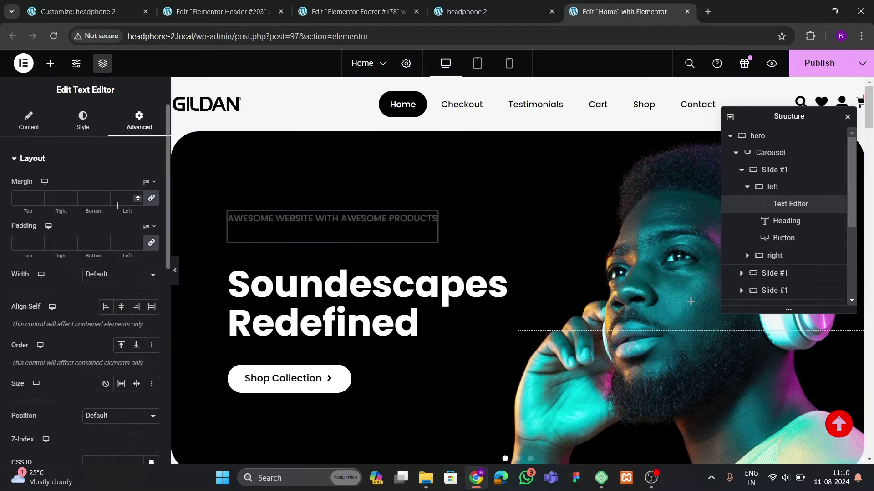
scroll(109, 227, "down", 4)
scroll(52, 283, "down", 5)
left_click(52, 279)
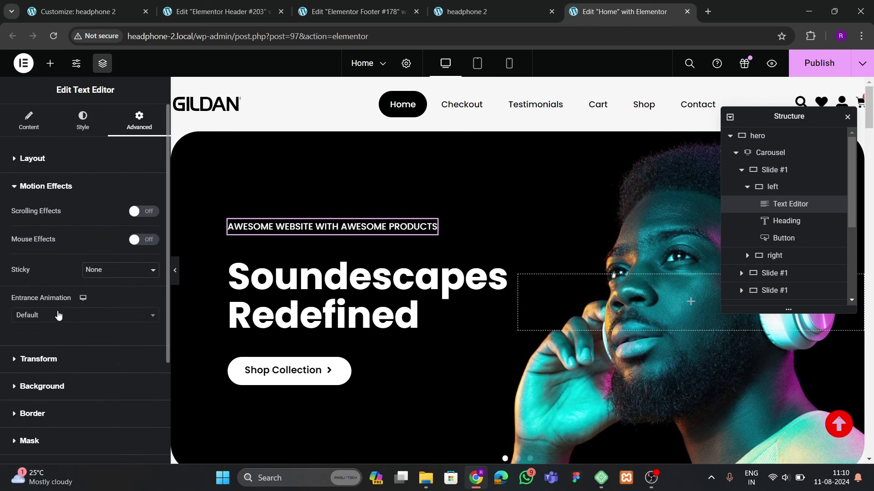
Set the tagline's Entrance Animation to Zoom In
left_click(59, 315)
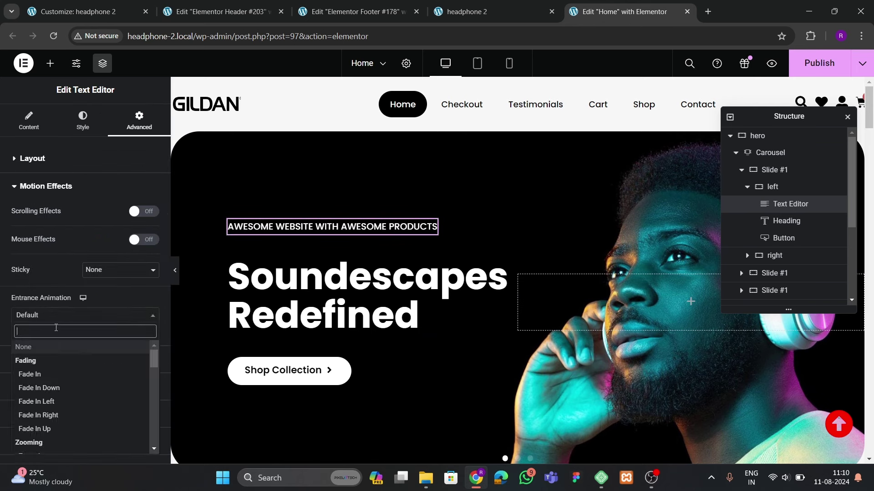
type("grow")
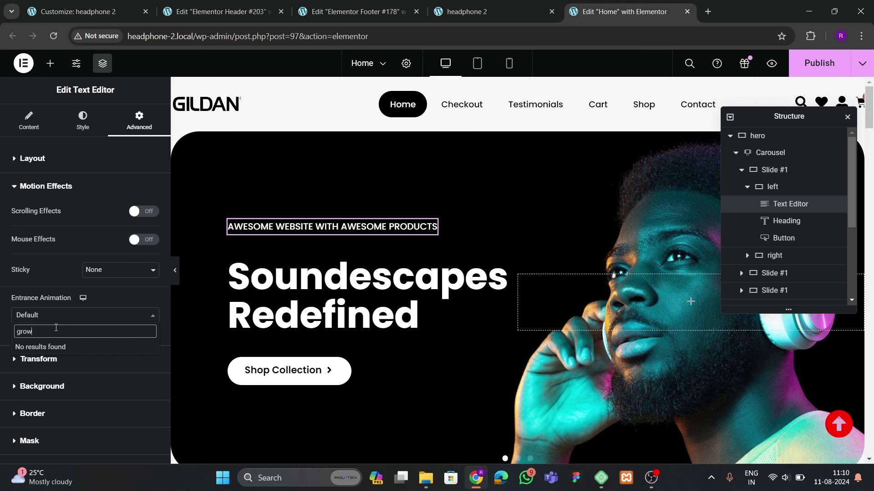
key("BackSpace")
key("BackSpace")
key("BackSpace")
key("BackSpace")
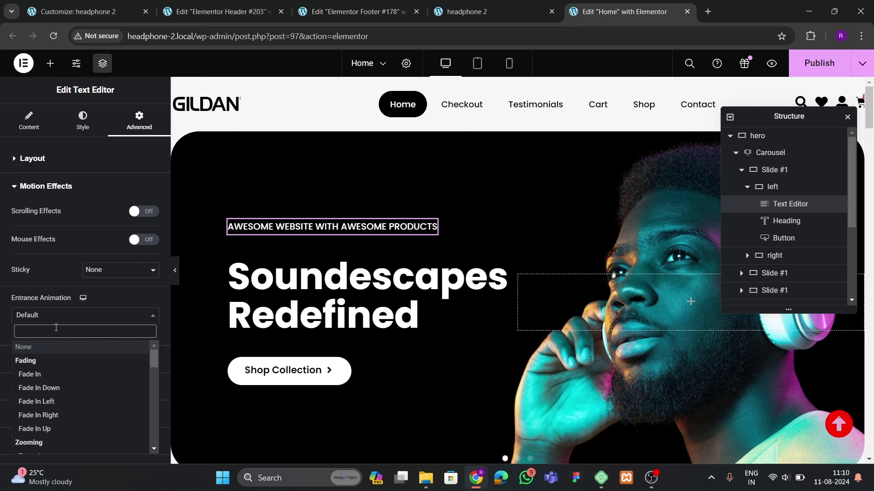
type("zaoo")
key("BackSpace")
key("BackSpace")
type("zoom")
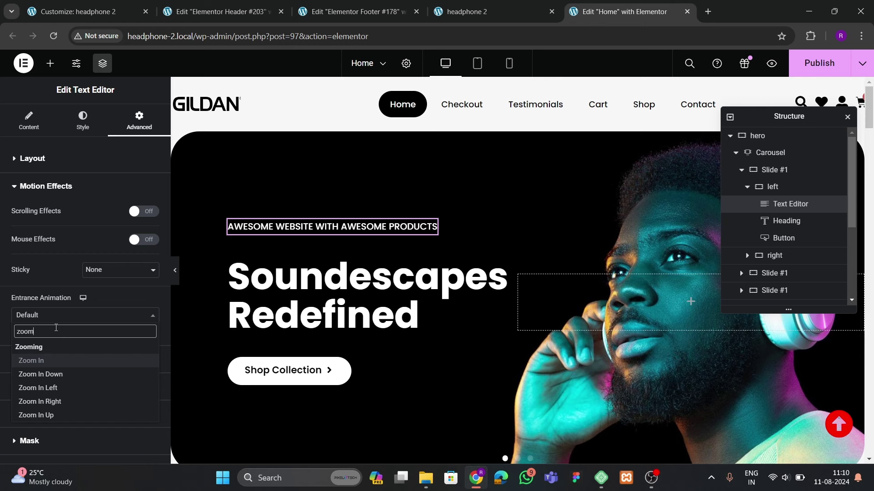
left_click(90, 361)
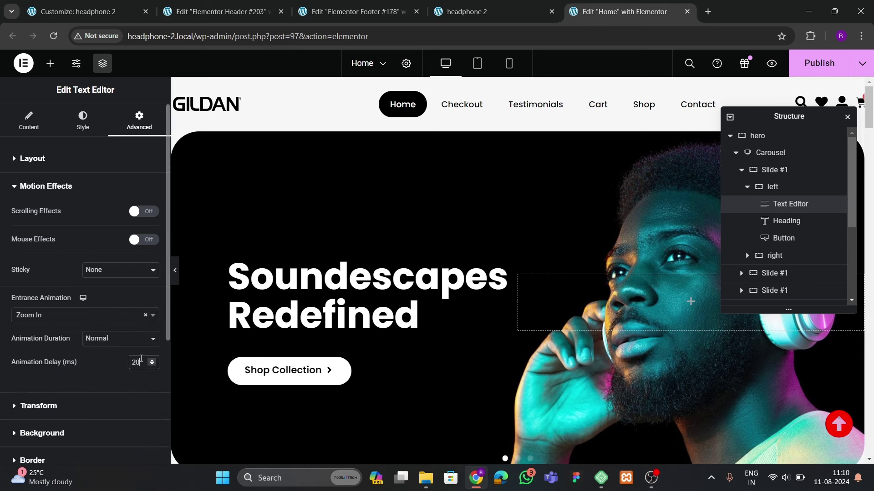
left_click(349, 309)
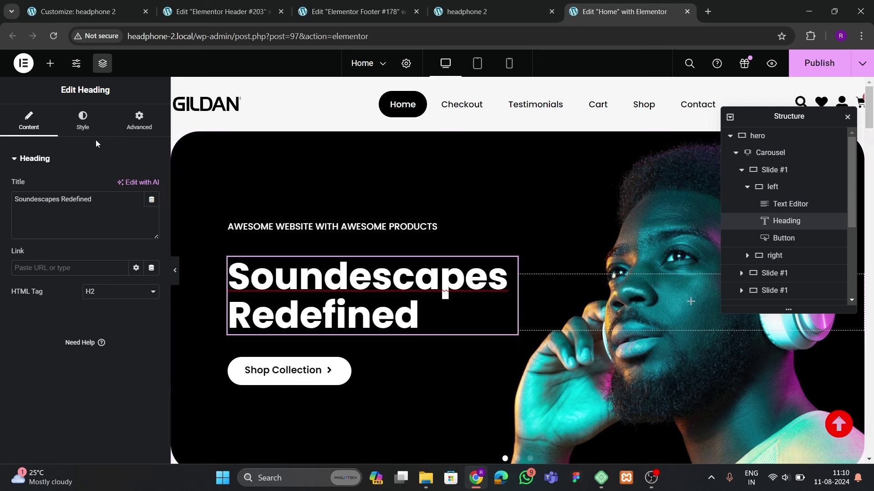
Give the Soundescapes Redefined heading a Slide In Up entrance animation with 400 ms delay
left_click(139, 120)
scroll(52, 328, "down", 10)
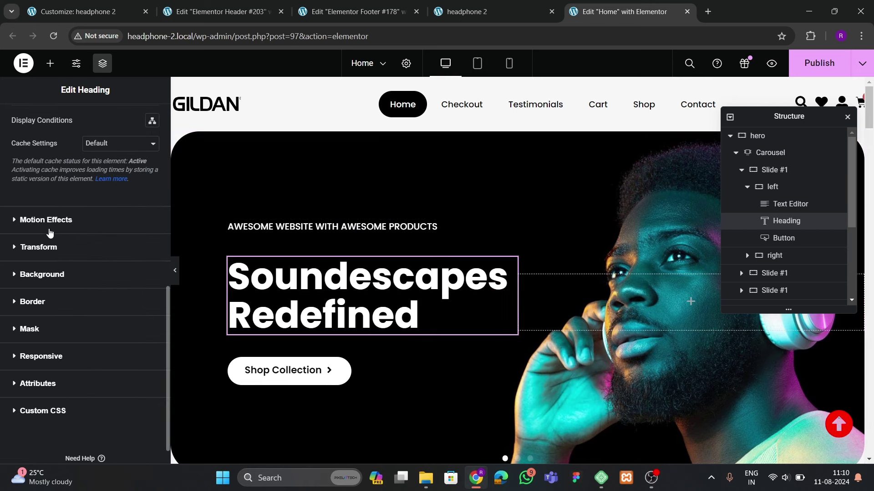
left_click(47, 221)
left_click(41, 317)
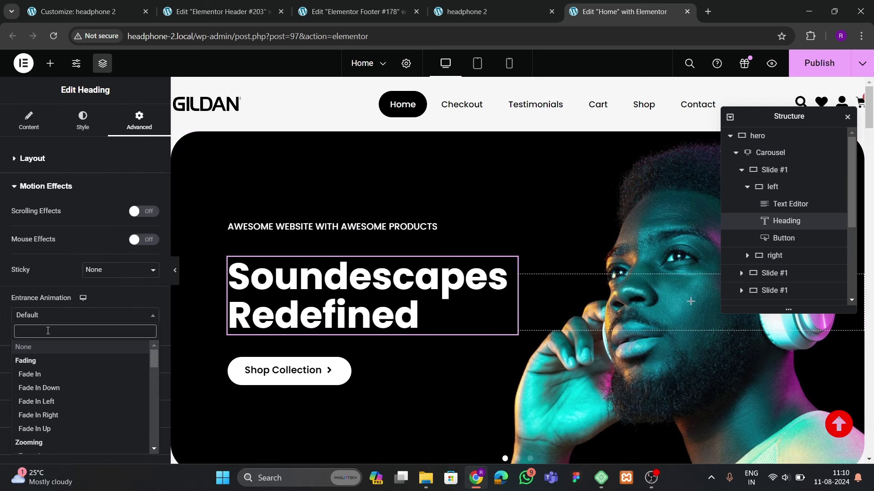
type("slide")
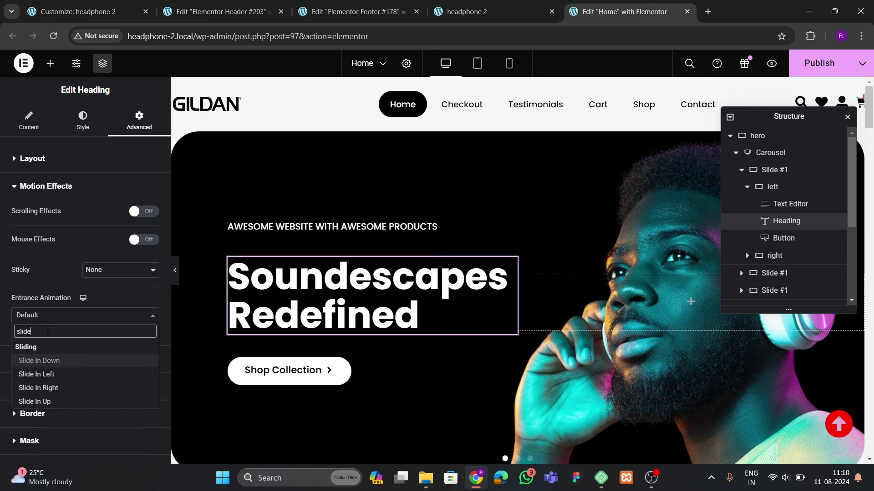
key("Down")
key("Down")
key("Down")
key("Return")
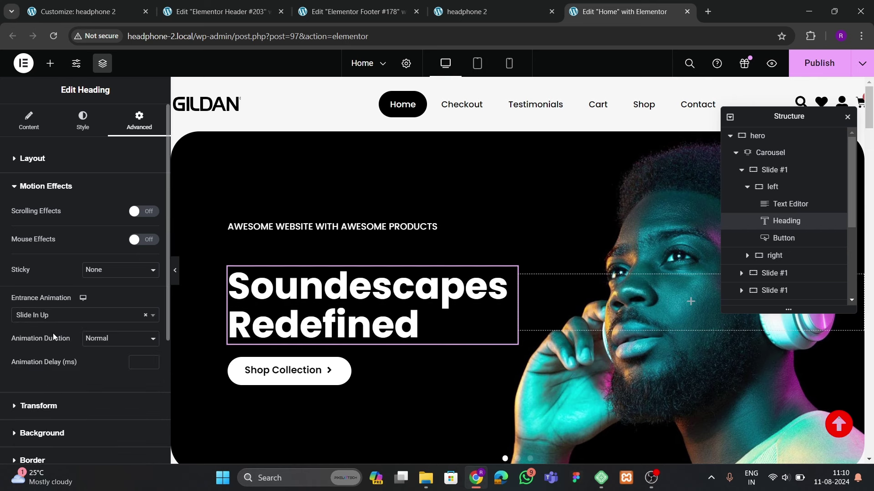
left_click(141, 362)
type("400")
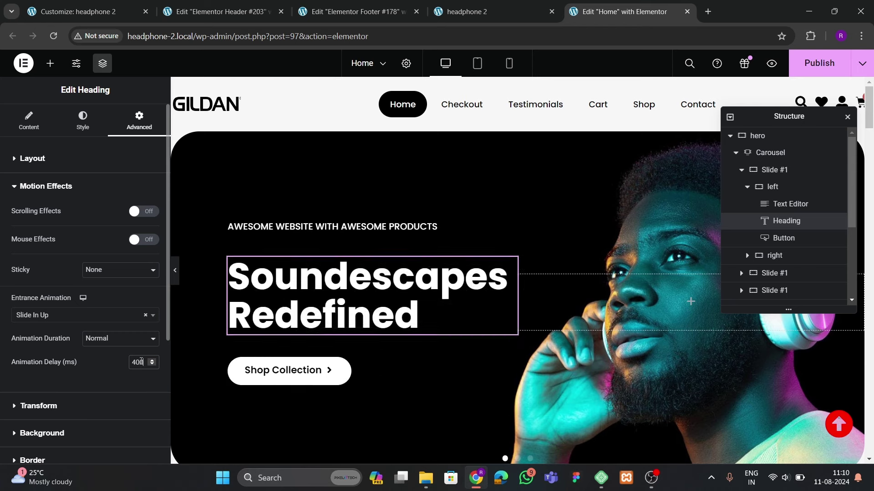
Give the Shop Collection button a Rotate In entrance animation
left_click(319, 374)
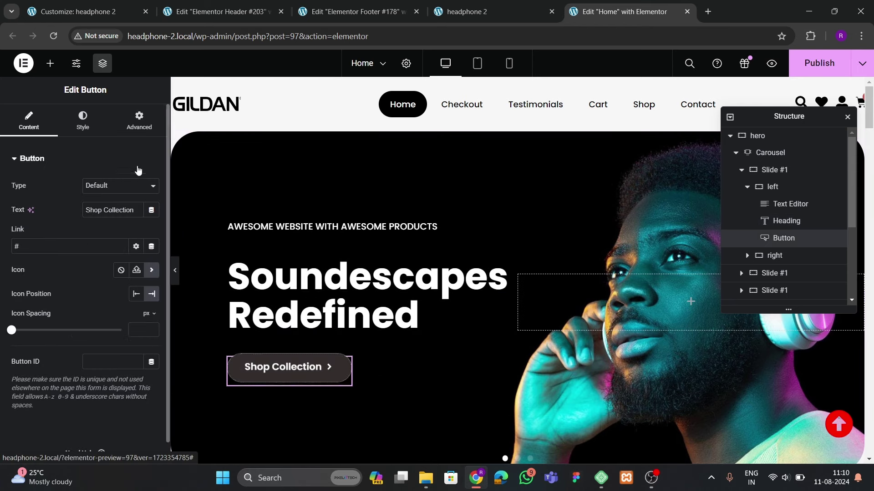
left_click(139, 120)
scroll(63, 266, "down", 5)
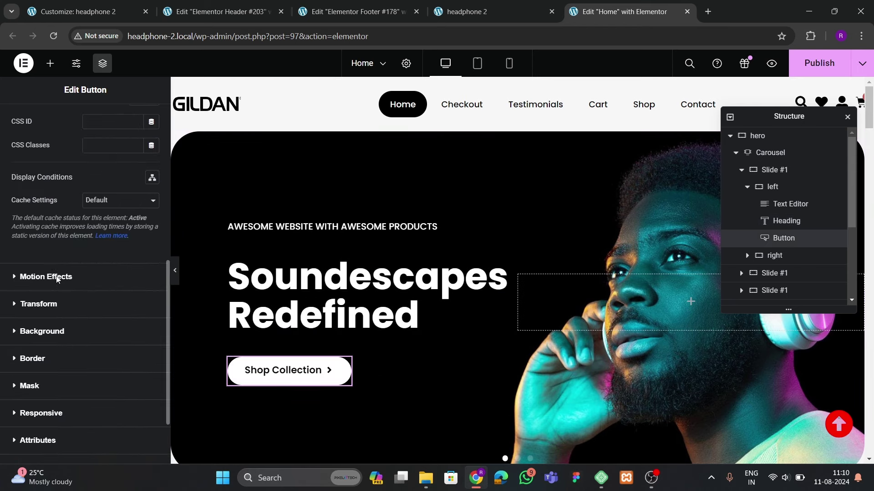
left_click(57, 279)
left_click(34, 178)
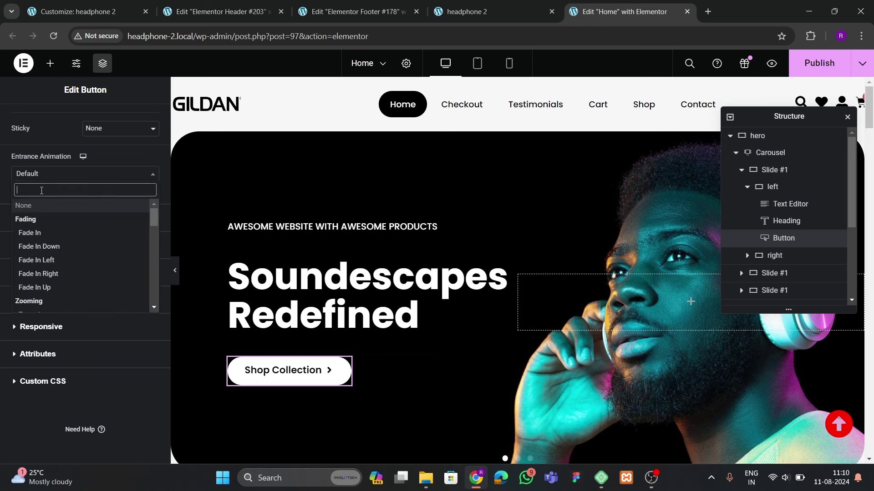
type("rotat")
left_click(37, 219)
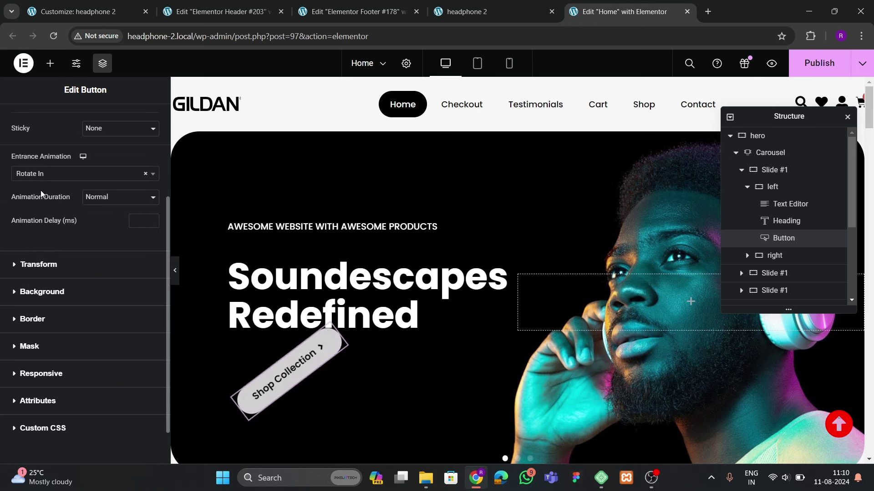
left_click(139, 222)
Set the button delay to 600 ms; give the first category card Slide In Up with 200 ms delay
type("600")
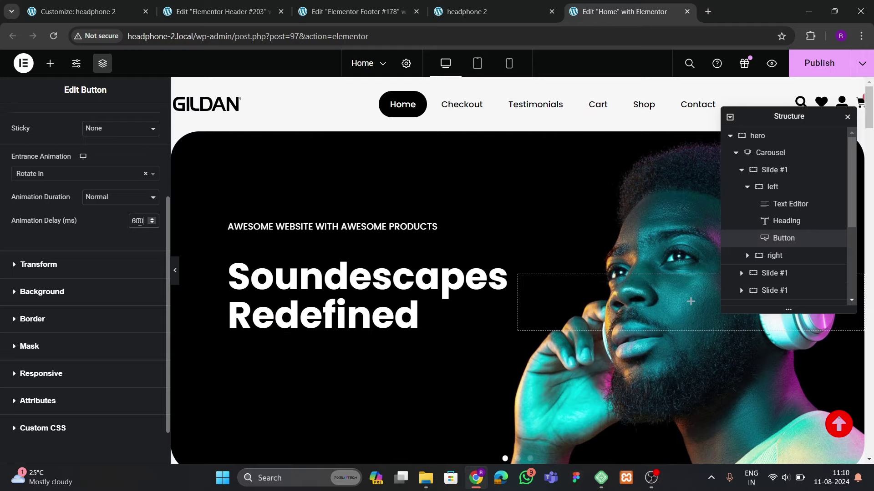
scroll(422, 291, "down", 8)
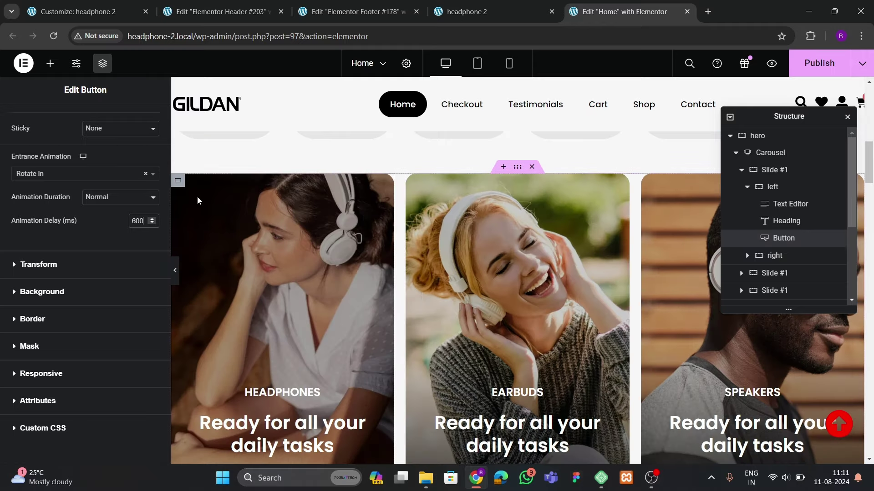
left_click(179, 180)
left_click(137, 117)
scroll(66, 259, "down", 4)
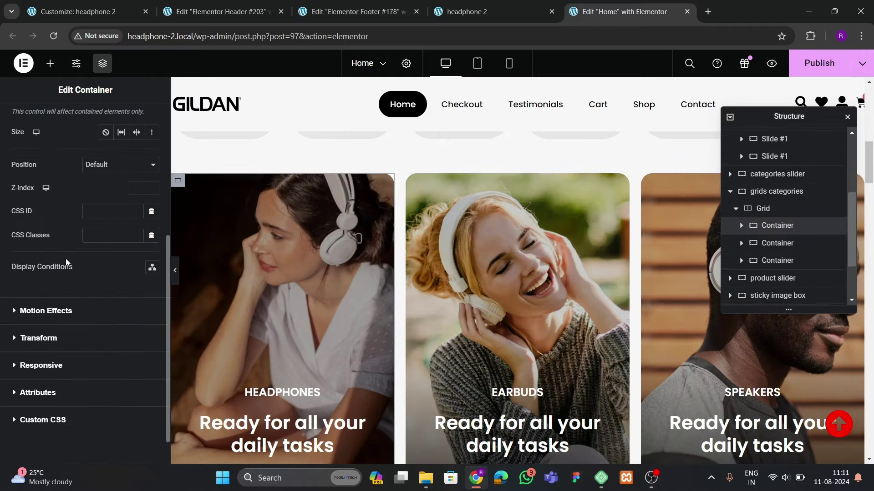
left_click(45, 310)
left_click(43, 255)
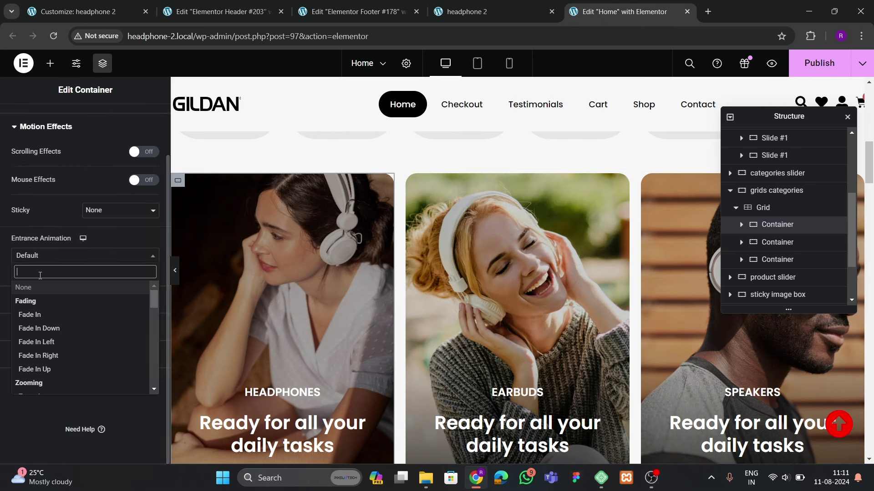
type("slide")
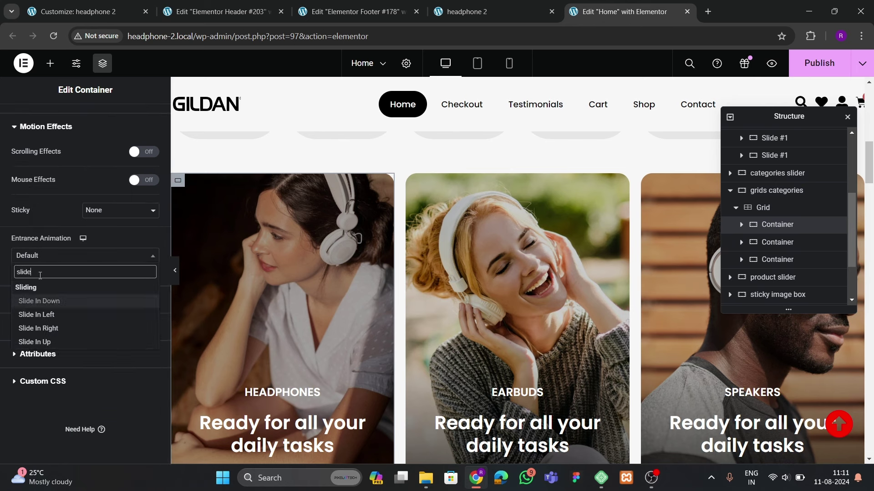
key("Down")
key("Down")
key("Down")
key("Return")
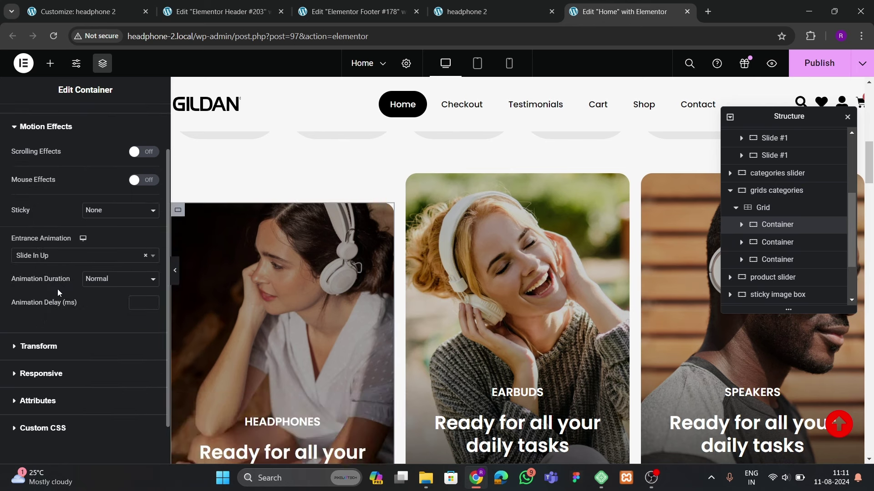
left_click(131, 303)
type("200")
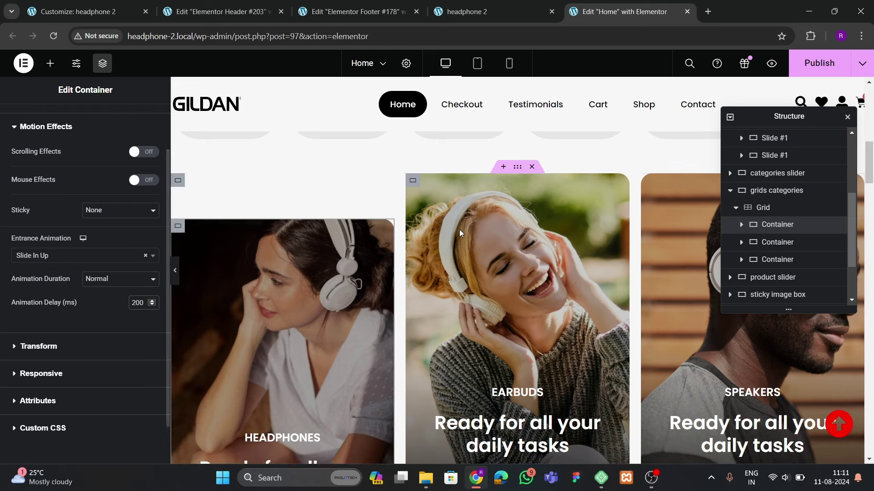
Give the Earbuds card container a Slide In Up entrance animation with 400 ms delay
left_click(313, 382)
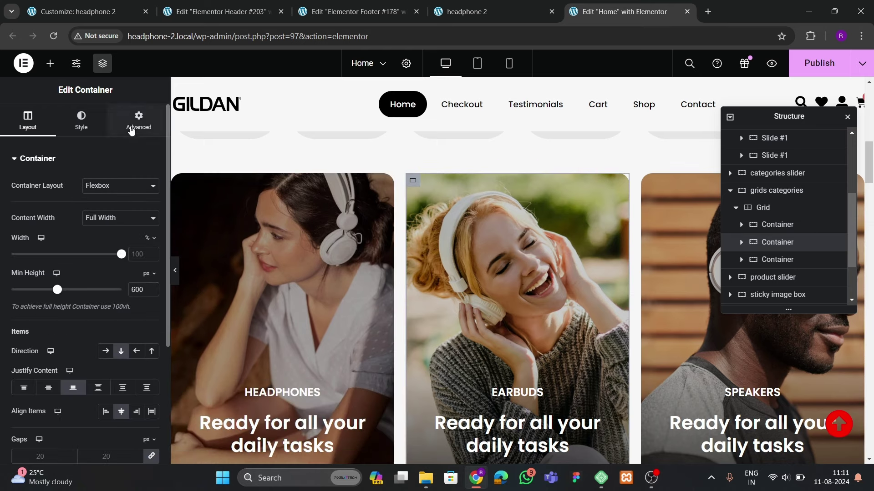
left_click(131, 133)
scroll(80, 265, "down", 5)
left_click(42, 273)
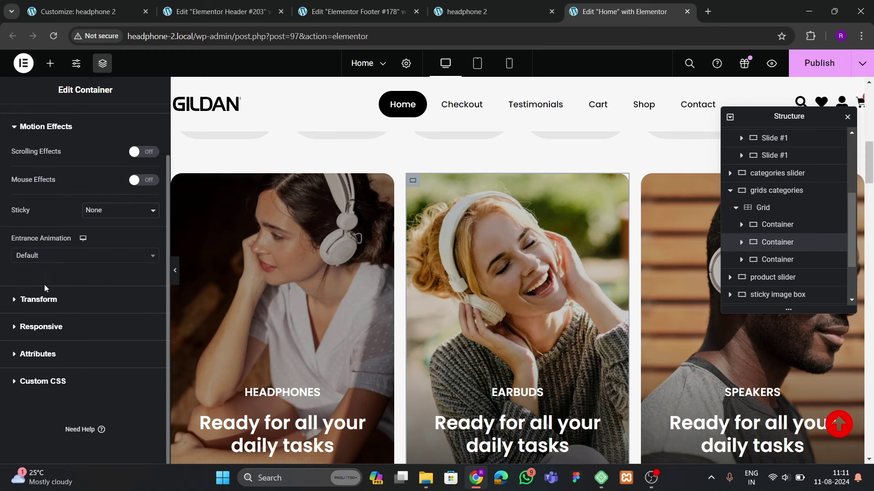
left_click(43, 256)
type("slide")
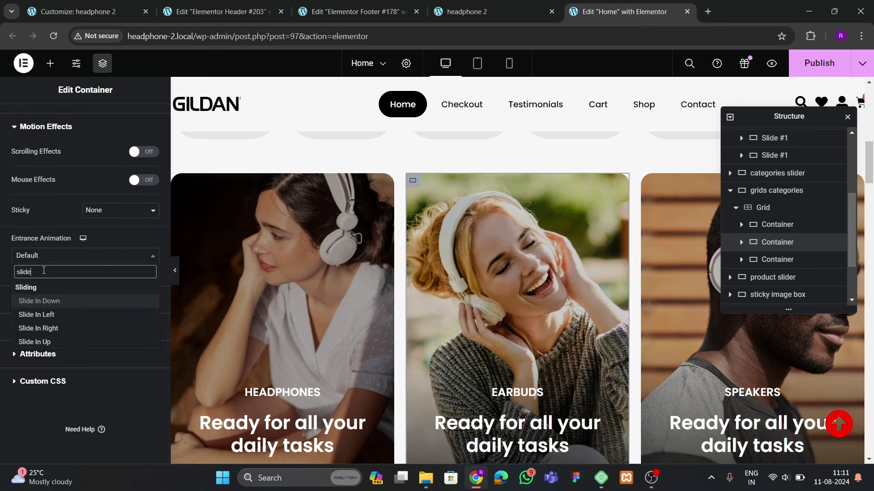
key("Down")
key("Down")
key("Down")
key("Return")
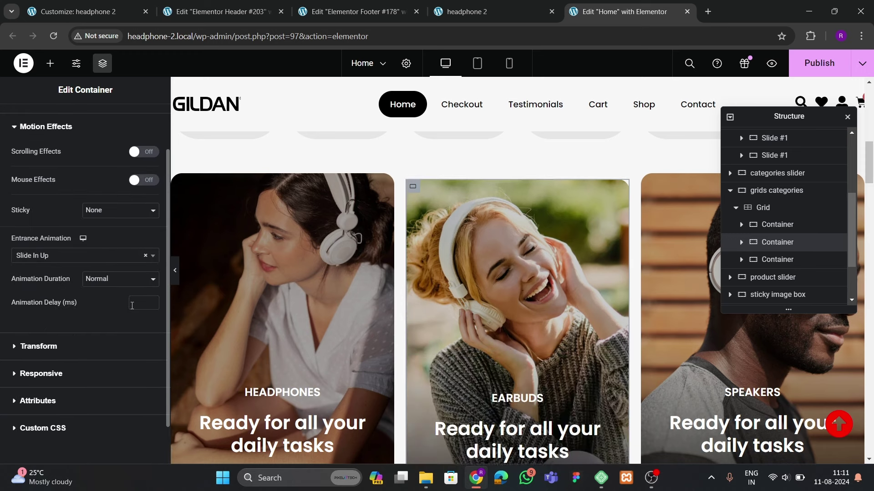
left_click(132, 305)
type("400")
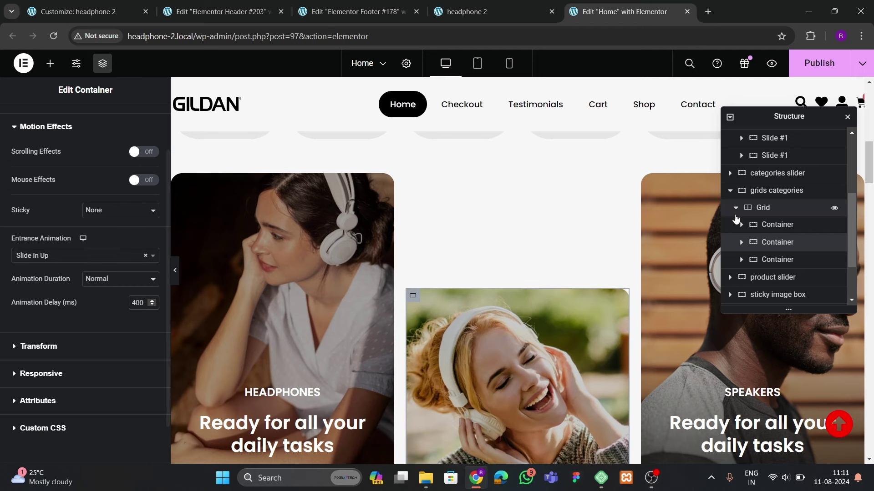
Give the Speakers card container a Slide In Up entrance animation with 600 ms delay
left_click(778, 259)
left_click(139, 121)
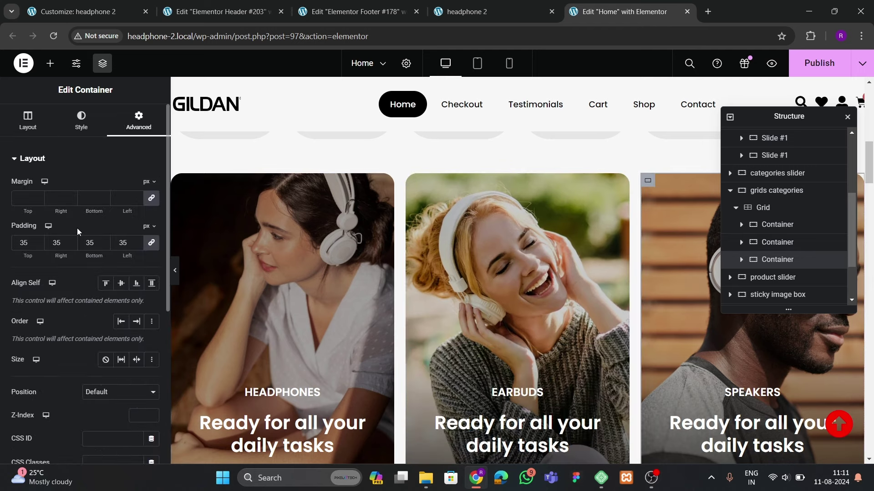
scroll(80, 237, "down", 6)
left_click(67, 272)
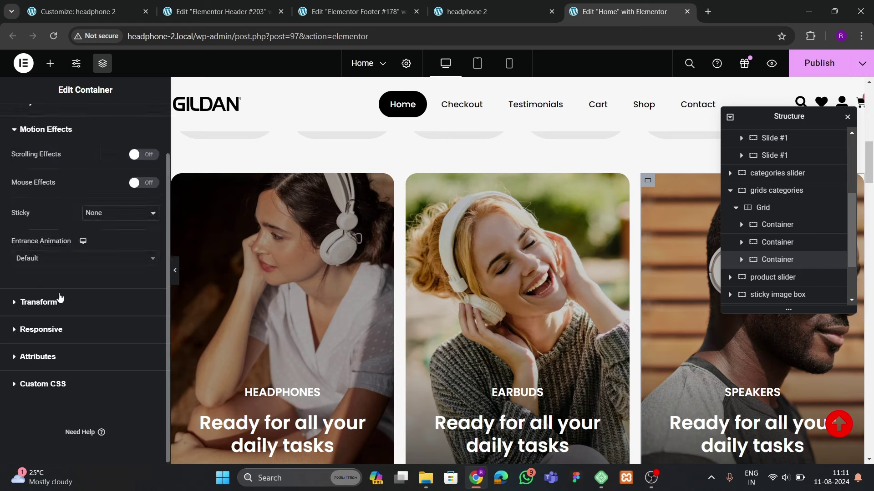
left_click(37, 256)
type("slide")
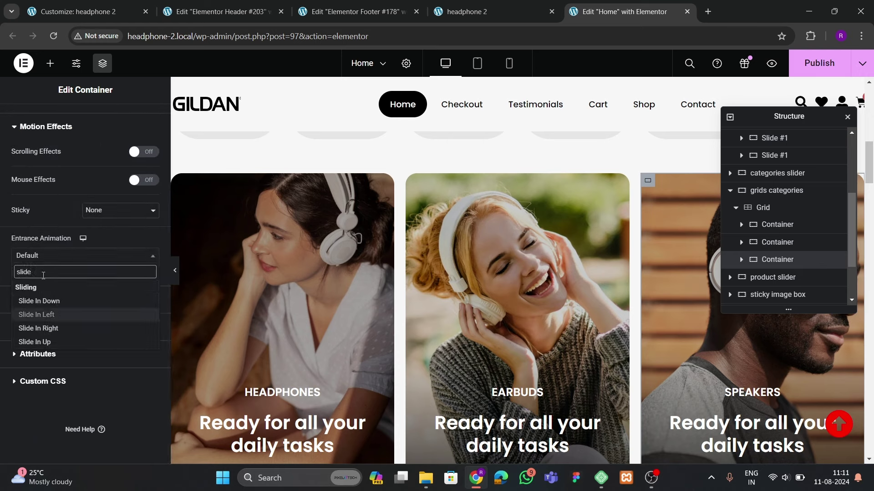
left_click(34, 342)
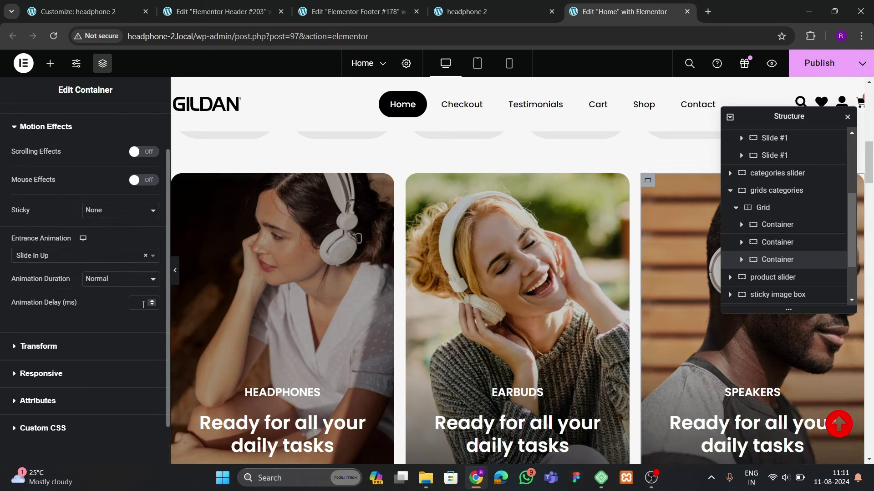
type("600")
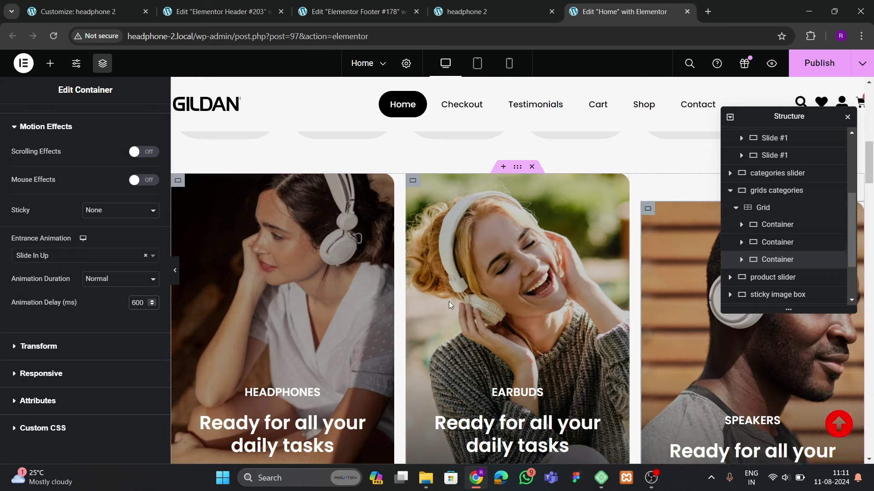
Save and publish the page with Ctrl+S
scroll(447, 304, "down", 4)
scroll(447, 306, "up", 4)
key("ctrl+s")
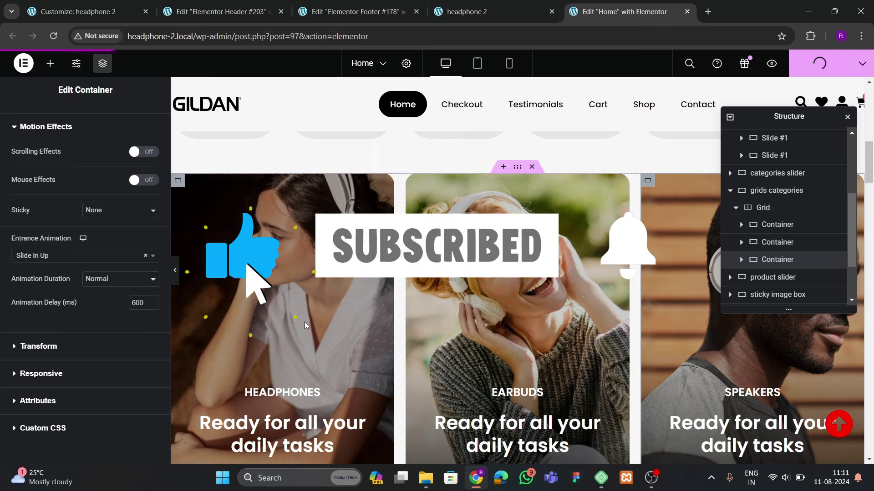
Switch to the headphone 2 live tab and return to the top of the page
left_click(443, 13)
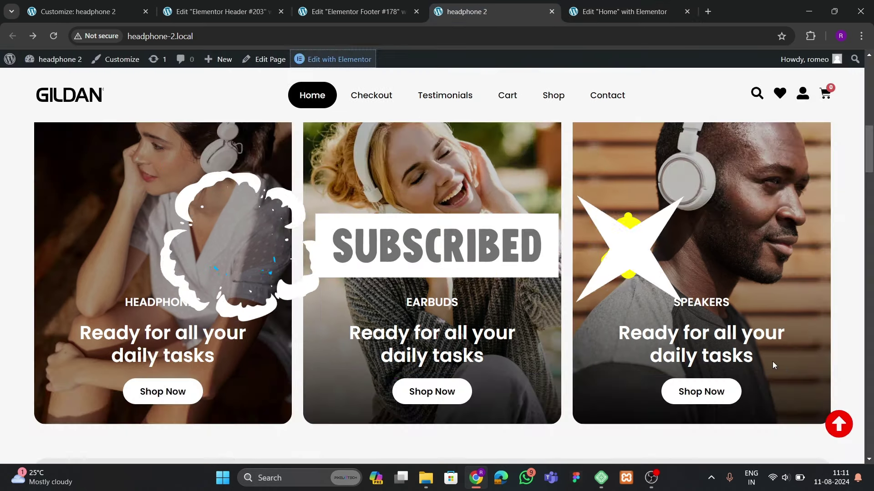
left_click(851, 432)
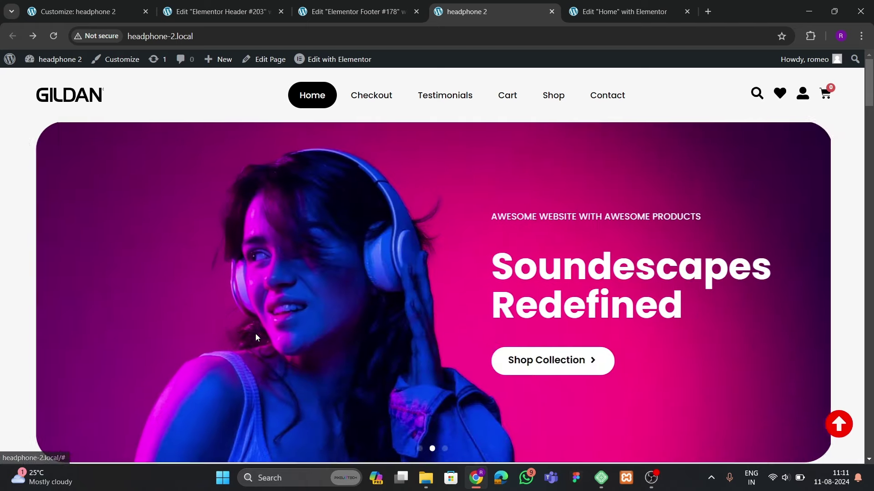
scroll(255, 337, "down", 10)
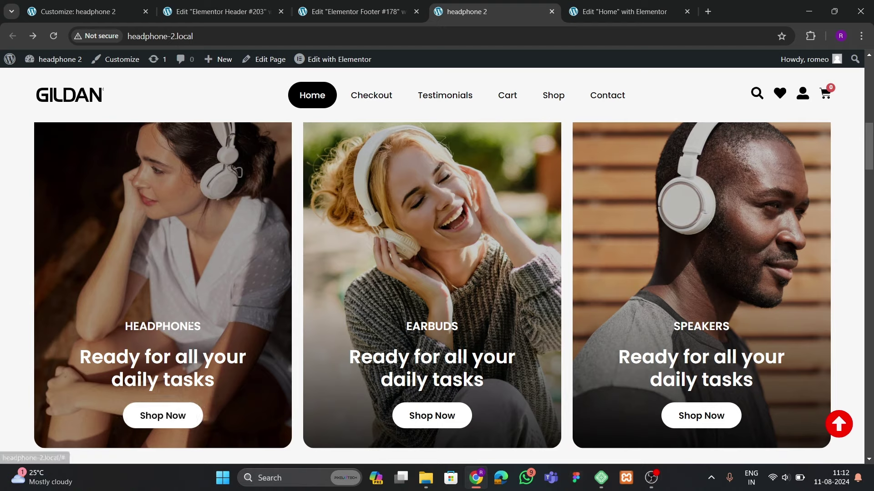
scroll(319, 285, "up", 10)
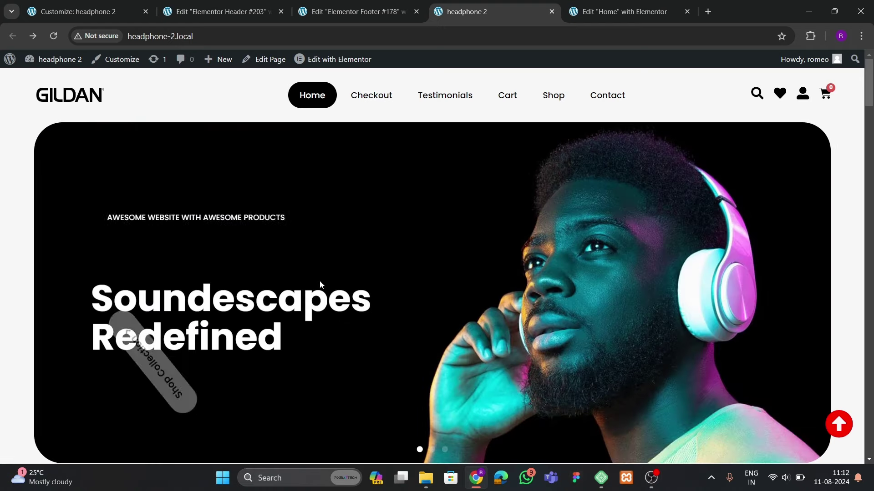
Scroll through the live page to watch the hero and category card animations
scroll(320, 284, "down", 8)
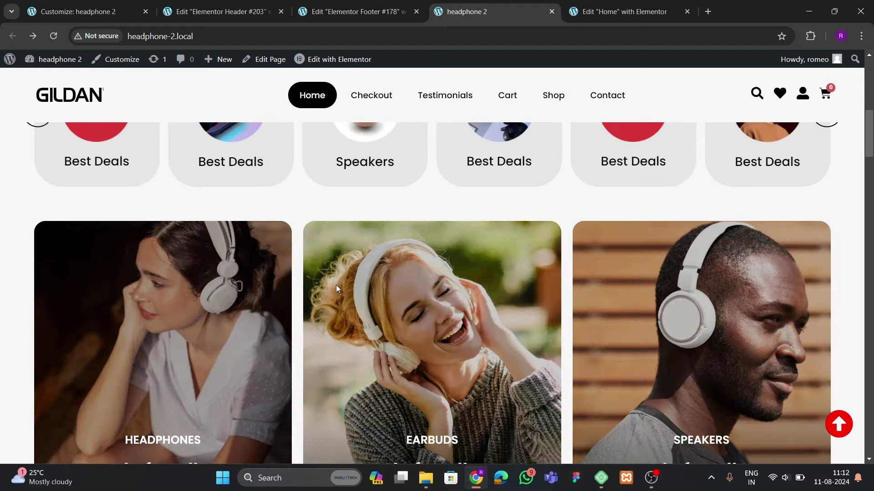
scroll(336, 284, "down", 9)
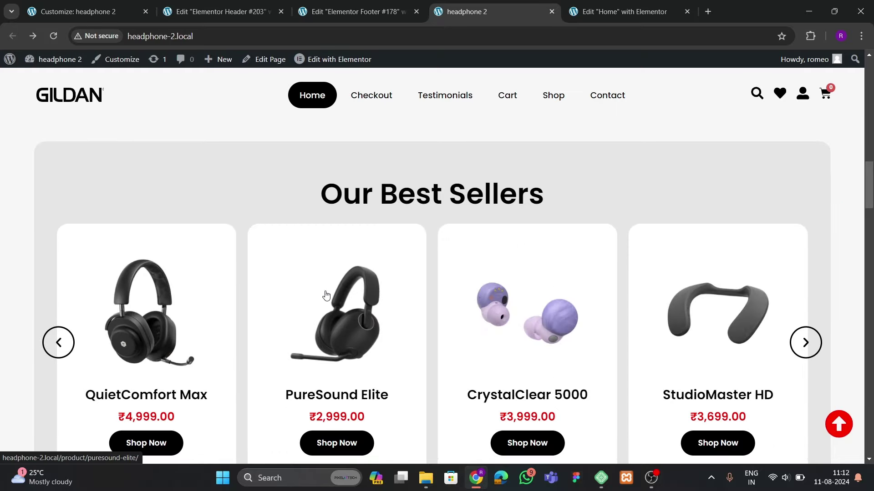
scroll(337, 293, "down", 7)
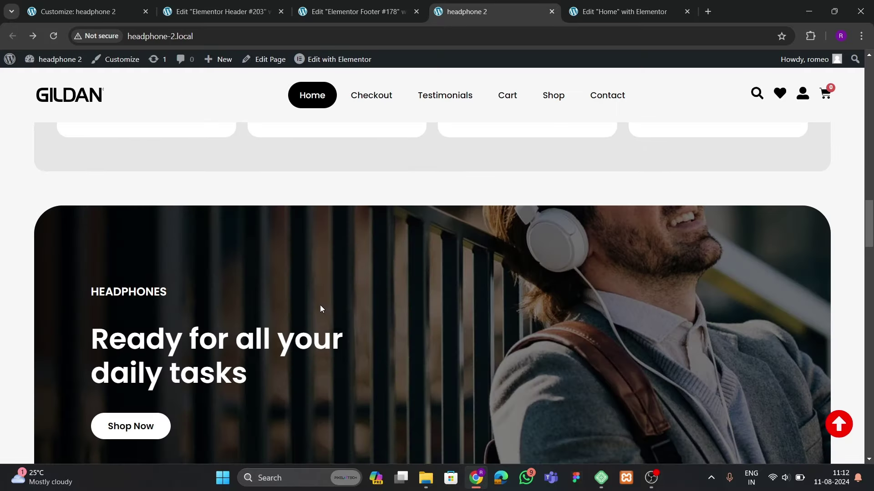
scroll(321, 309, "down", 10)
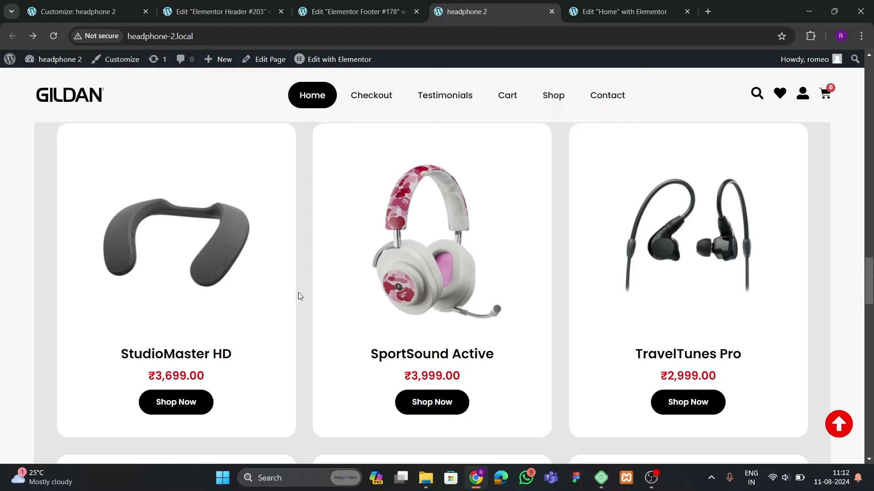
scroll(279, 291, "down", 10)
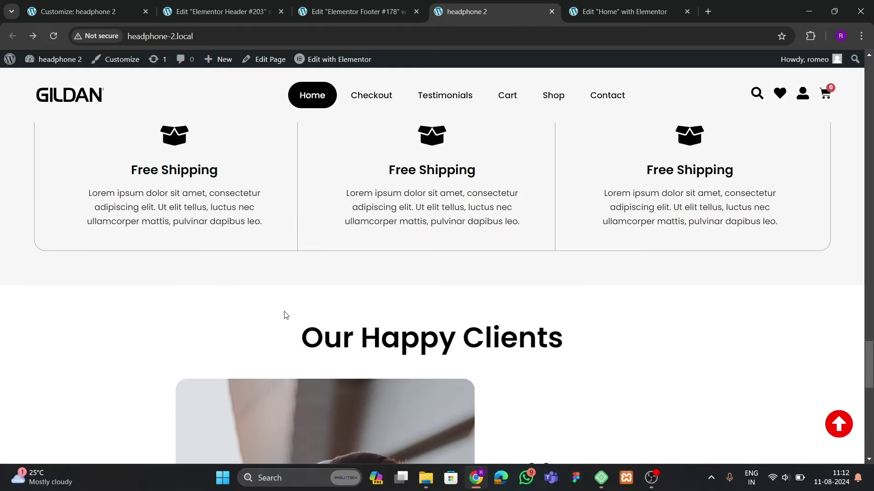
scroll(287, 326, "down", 5)
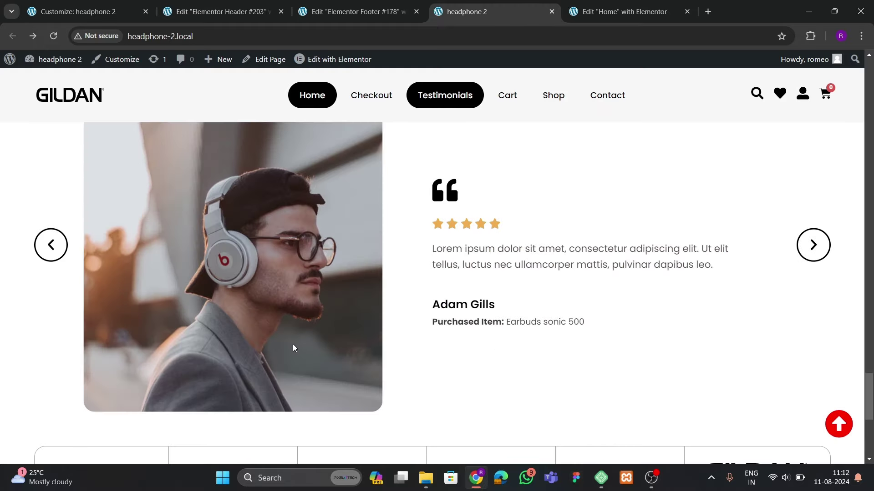
scroll(292, 344, "down", 7)
scroll(290, 294, "up", 15)
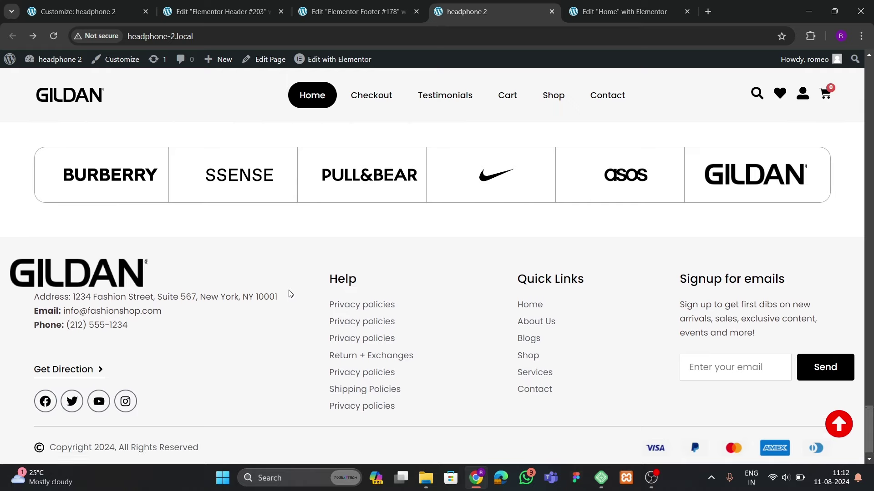
scroll(290, 295, "up", 15)
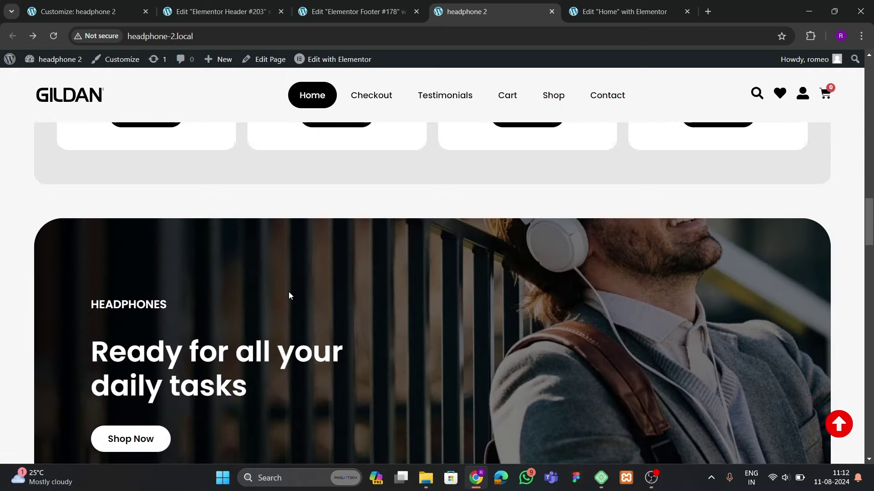
scroll(288, 295, "up", 2)
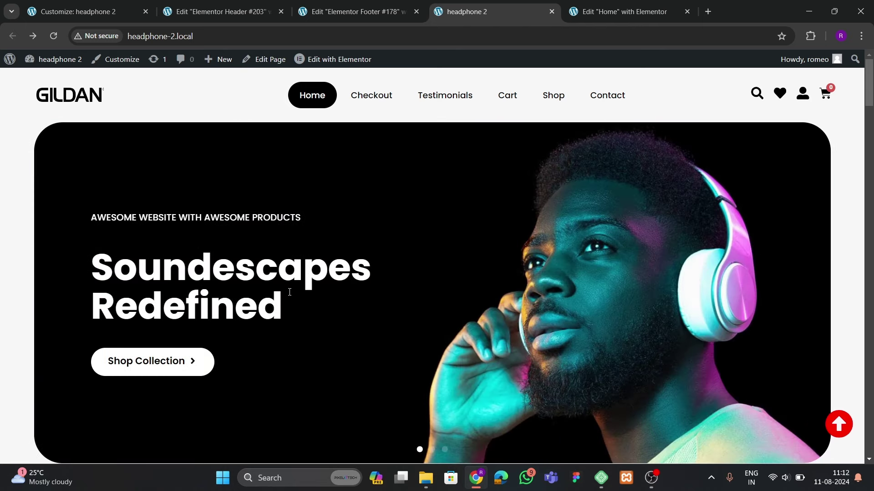
scroll(314, 287, "down", 5)
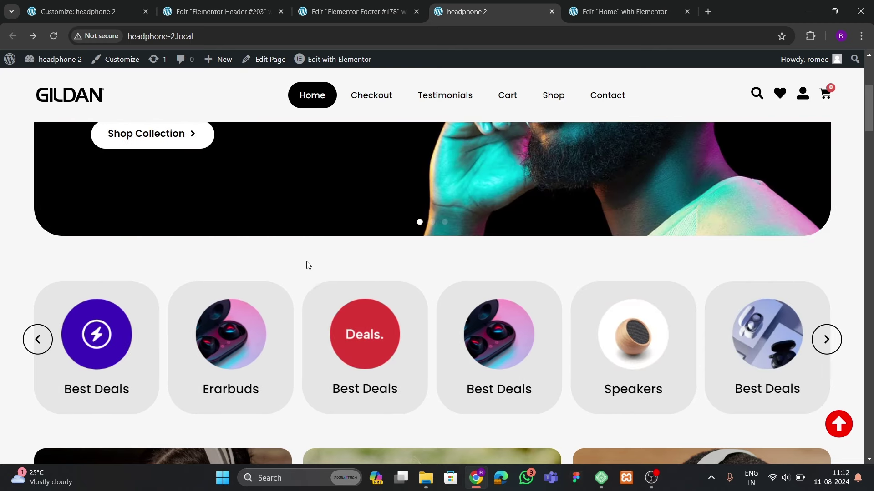
scroll(342, 279, "up", 3)
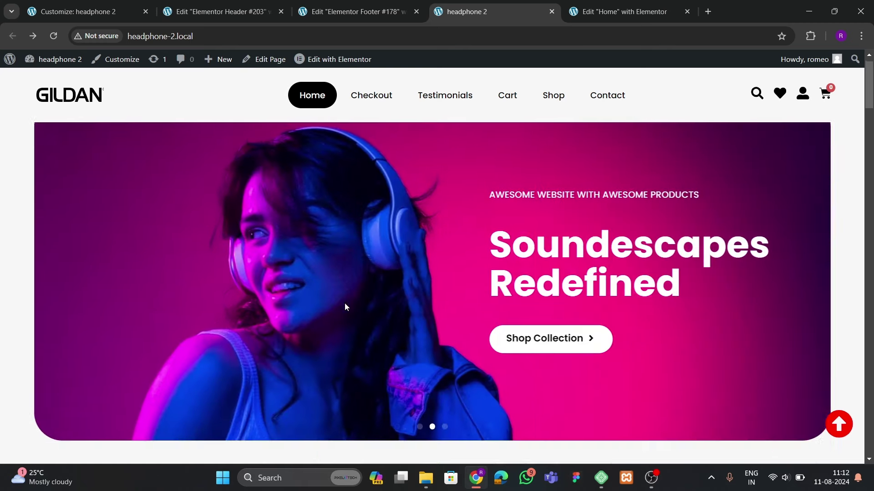